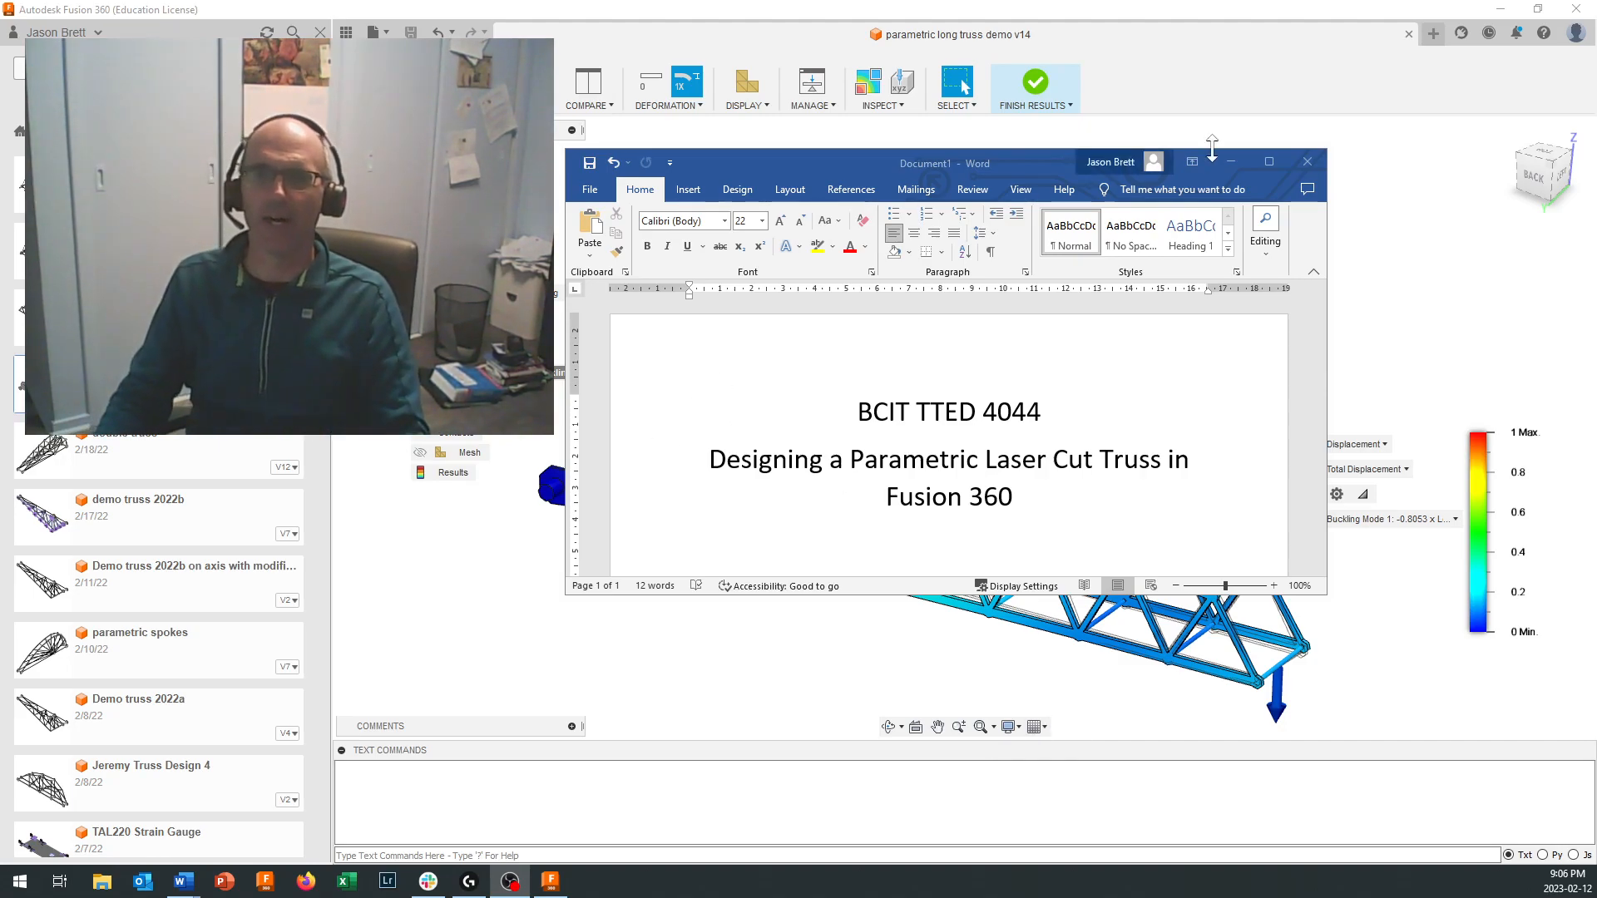
Step: Set the Word title document aside, finish the truss's simulation results and return to the Design workspace
left_click(1234, 163)
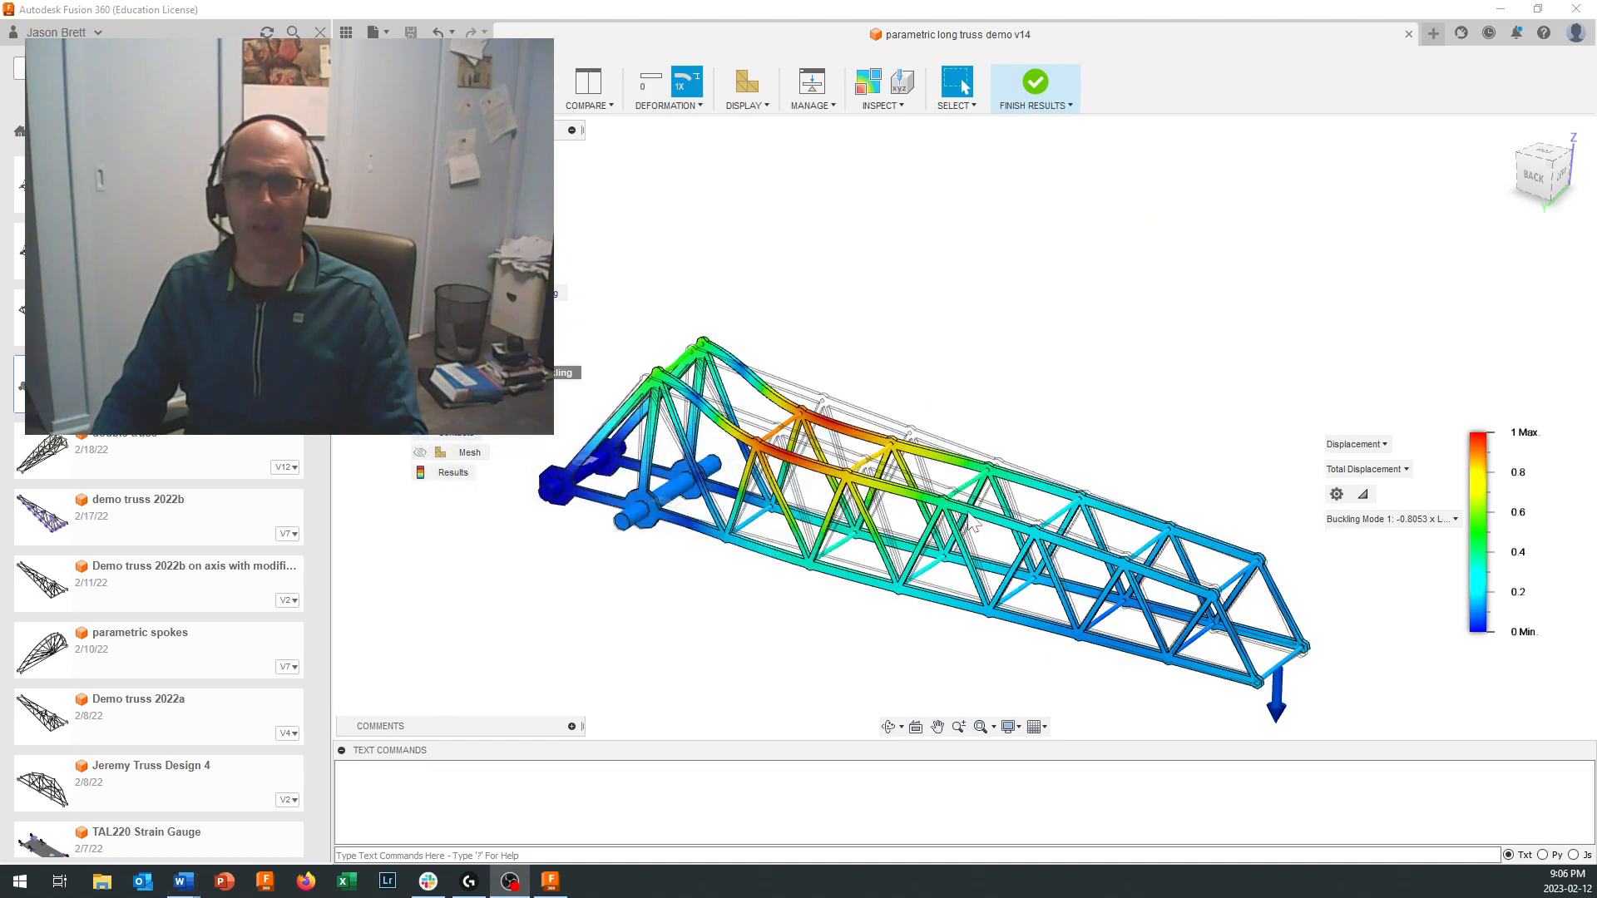
left_click(930, 655)
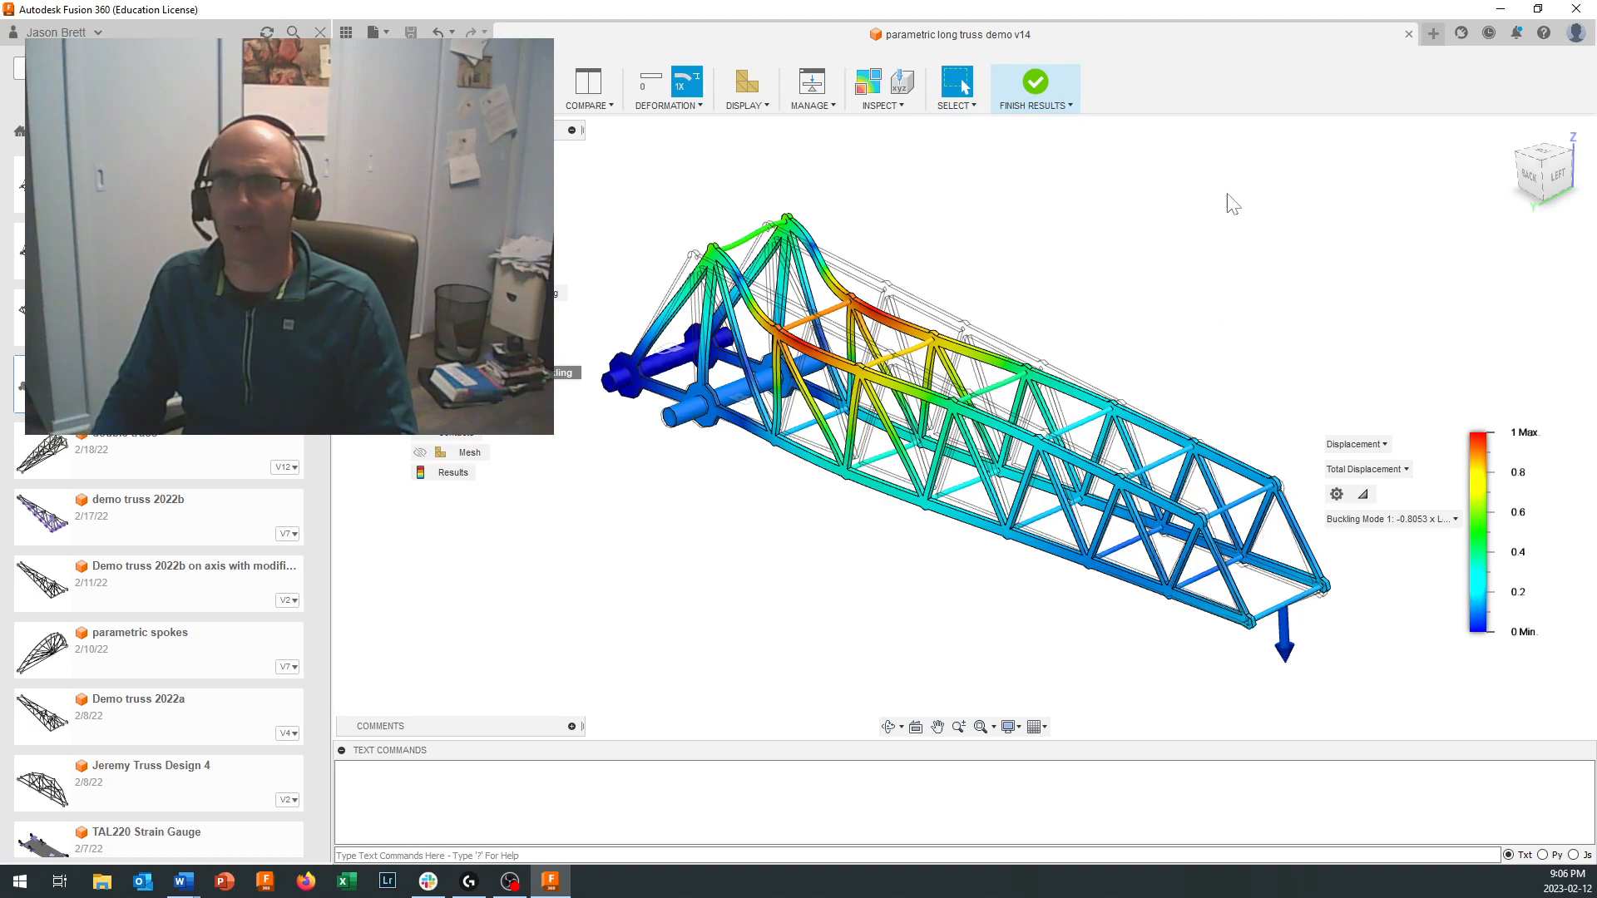
left_click(1036, 84)
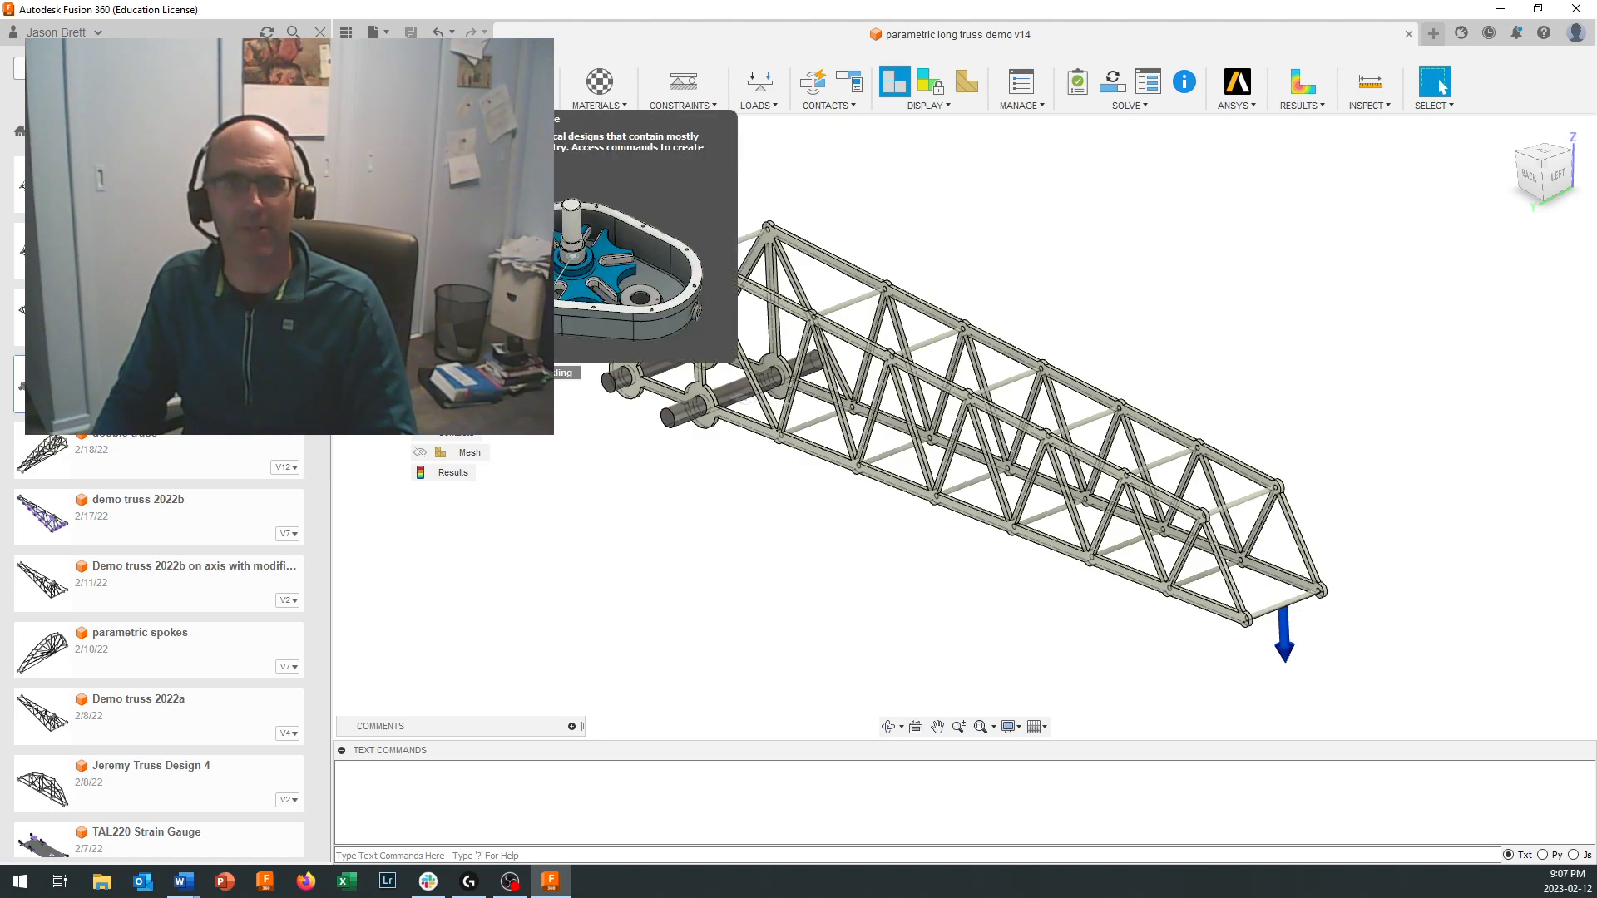
left_click(432, 125)
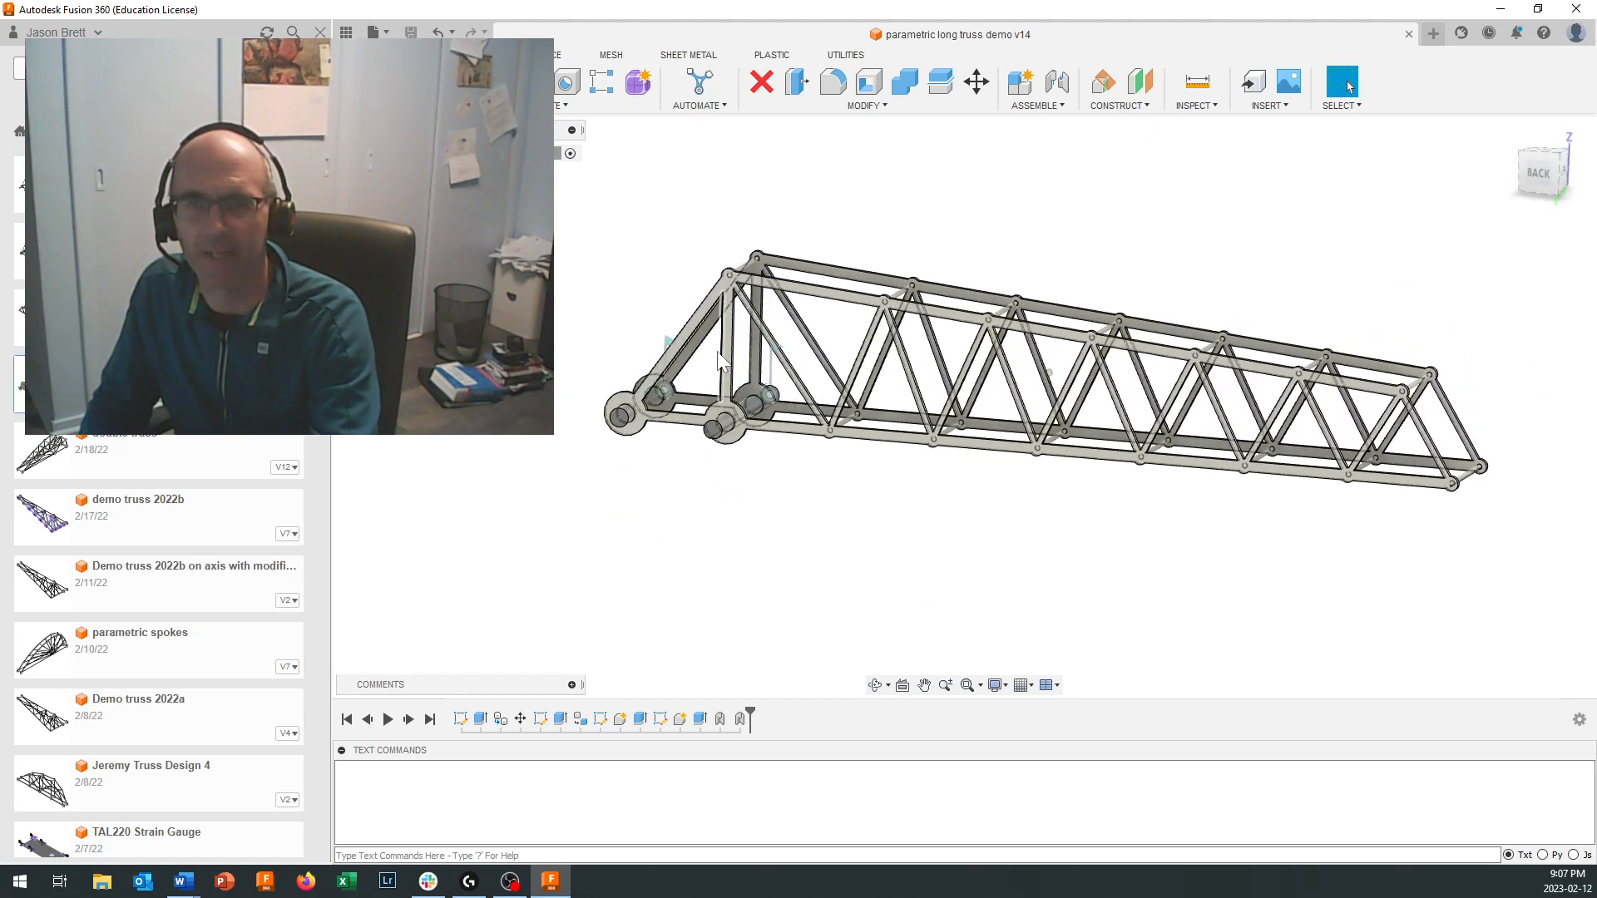
Step: Open the truss's base sketch for editing and set the height of the vertical post to 150 mm
double_click(460, 719)
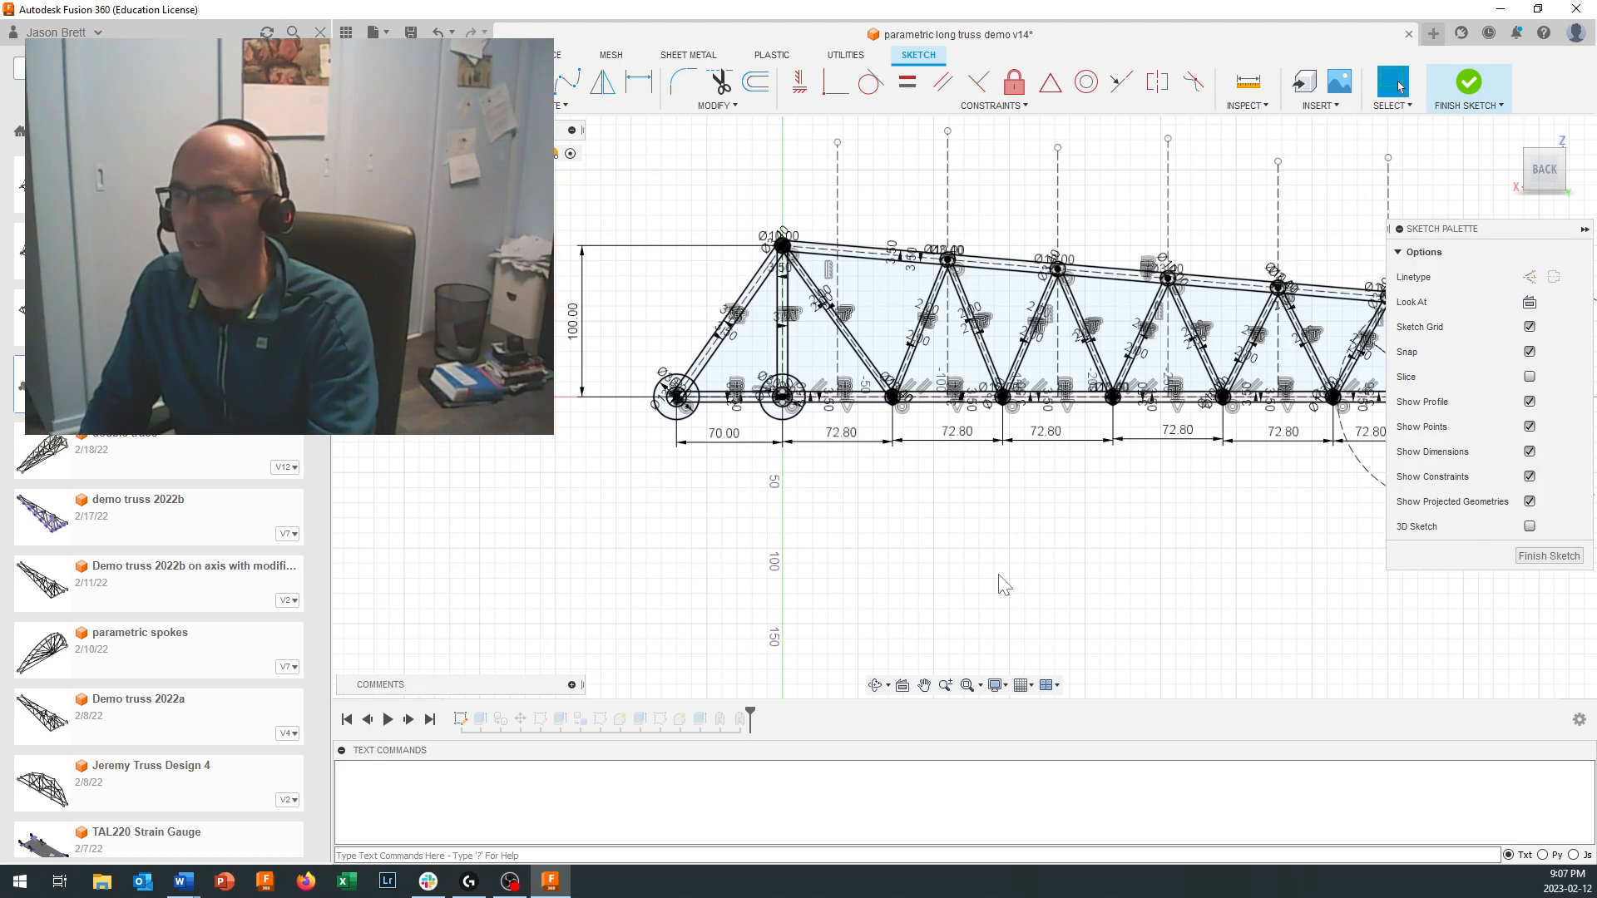
double_click(576, 335)
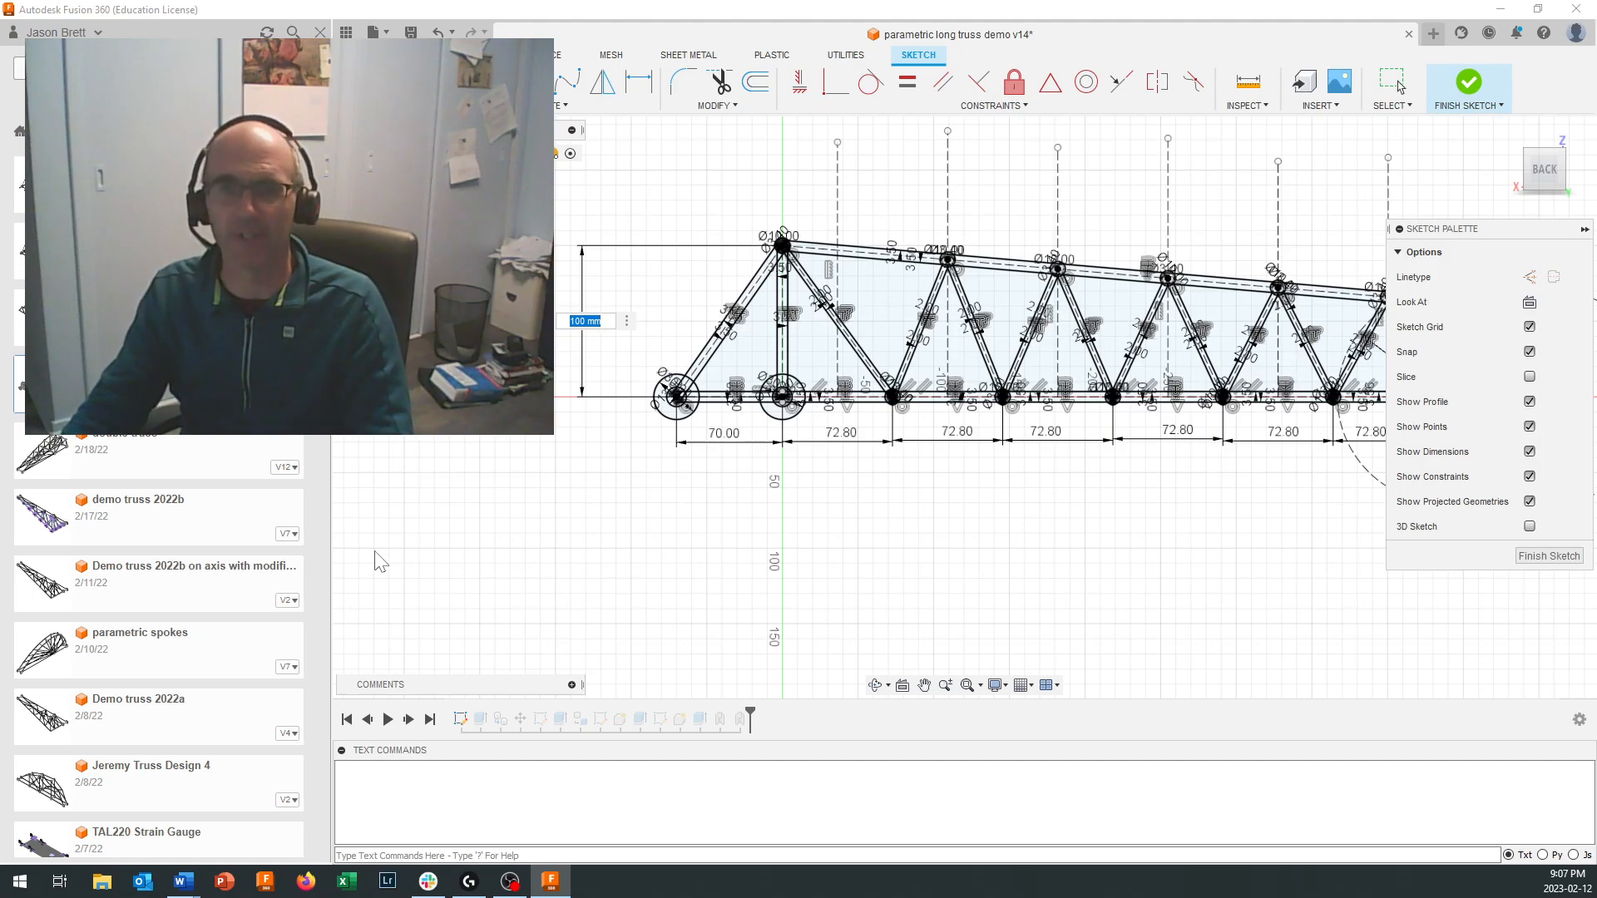
key("Return")
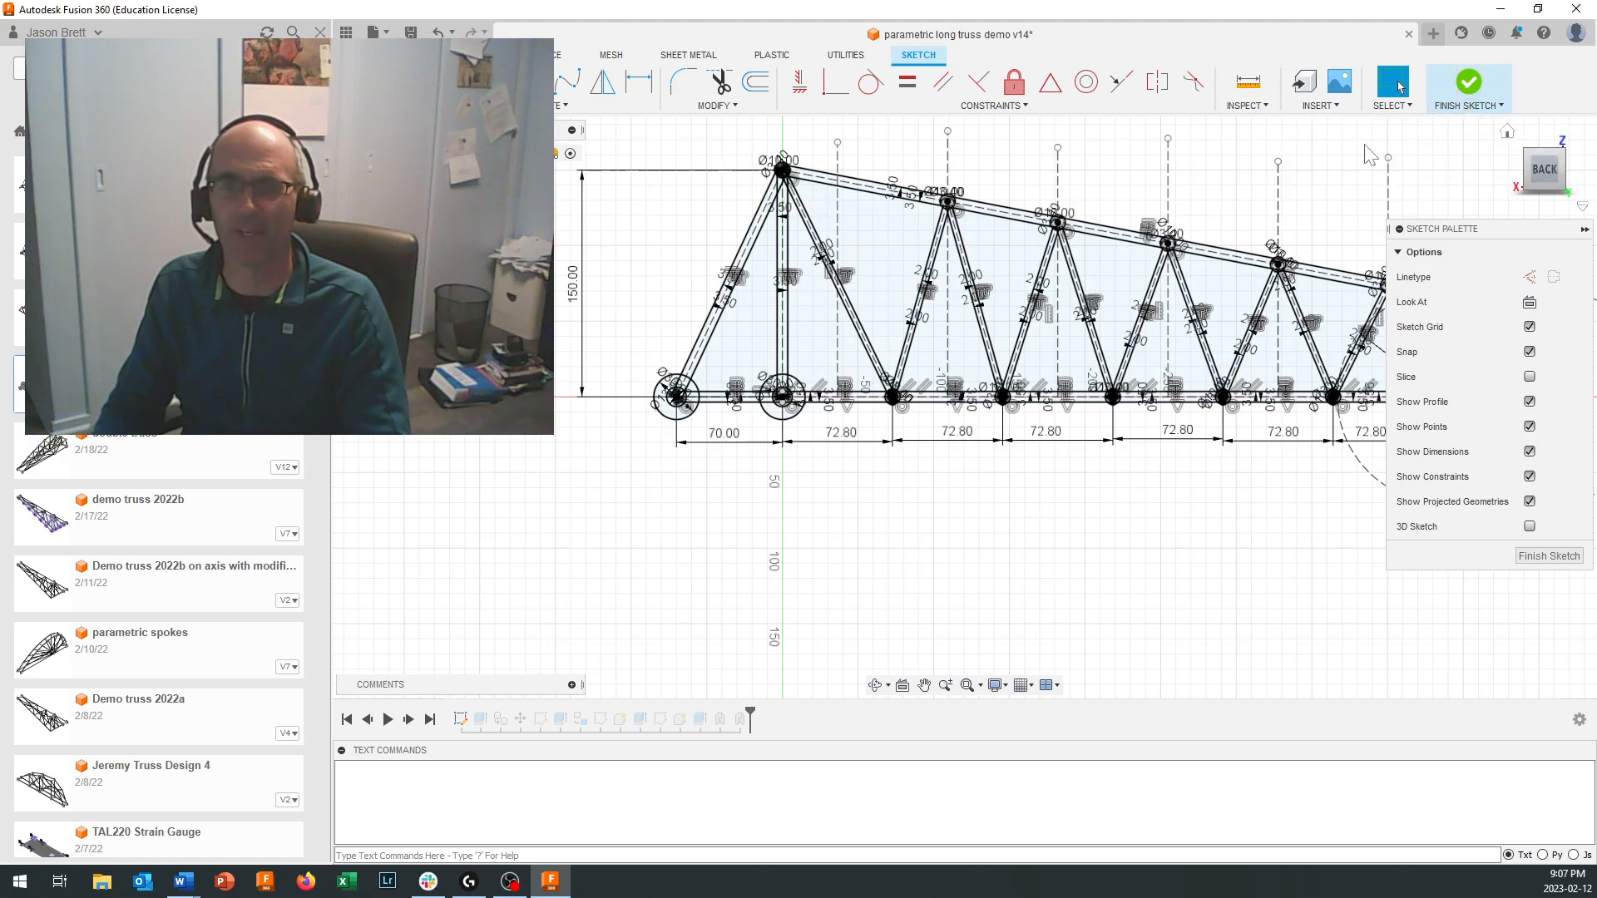
Step: Set the horizontal distance between the two support circles to 150 mm
double_click(730, 442)
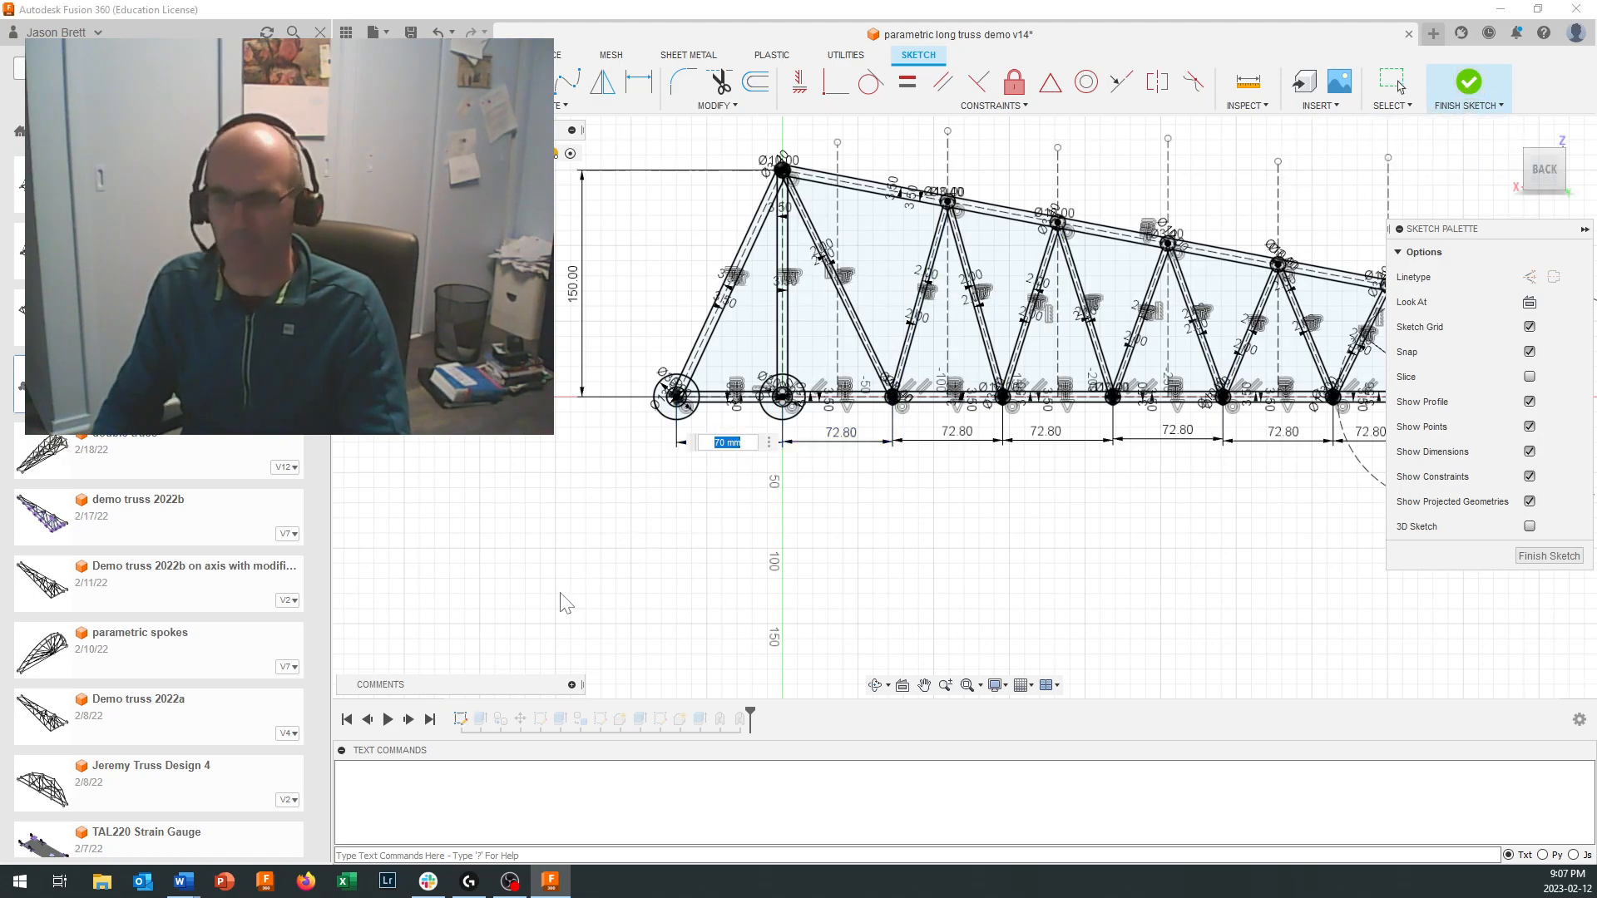
type("1")
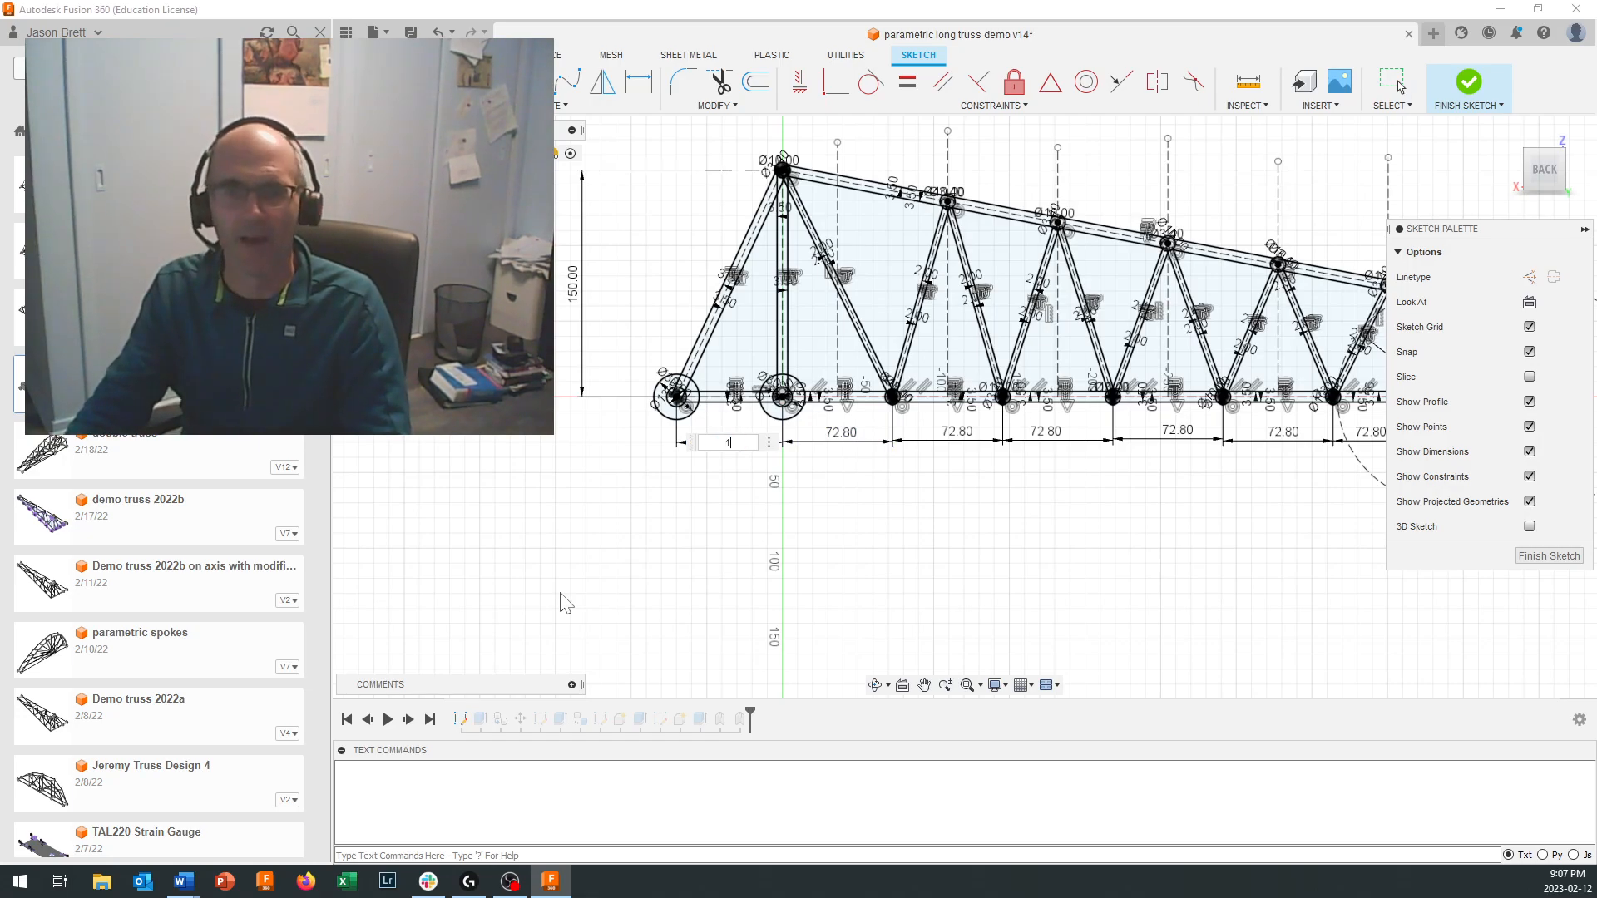
type("50")
key("Return")
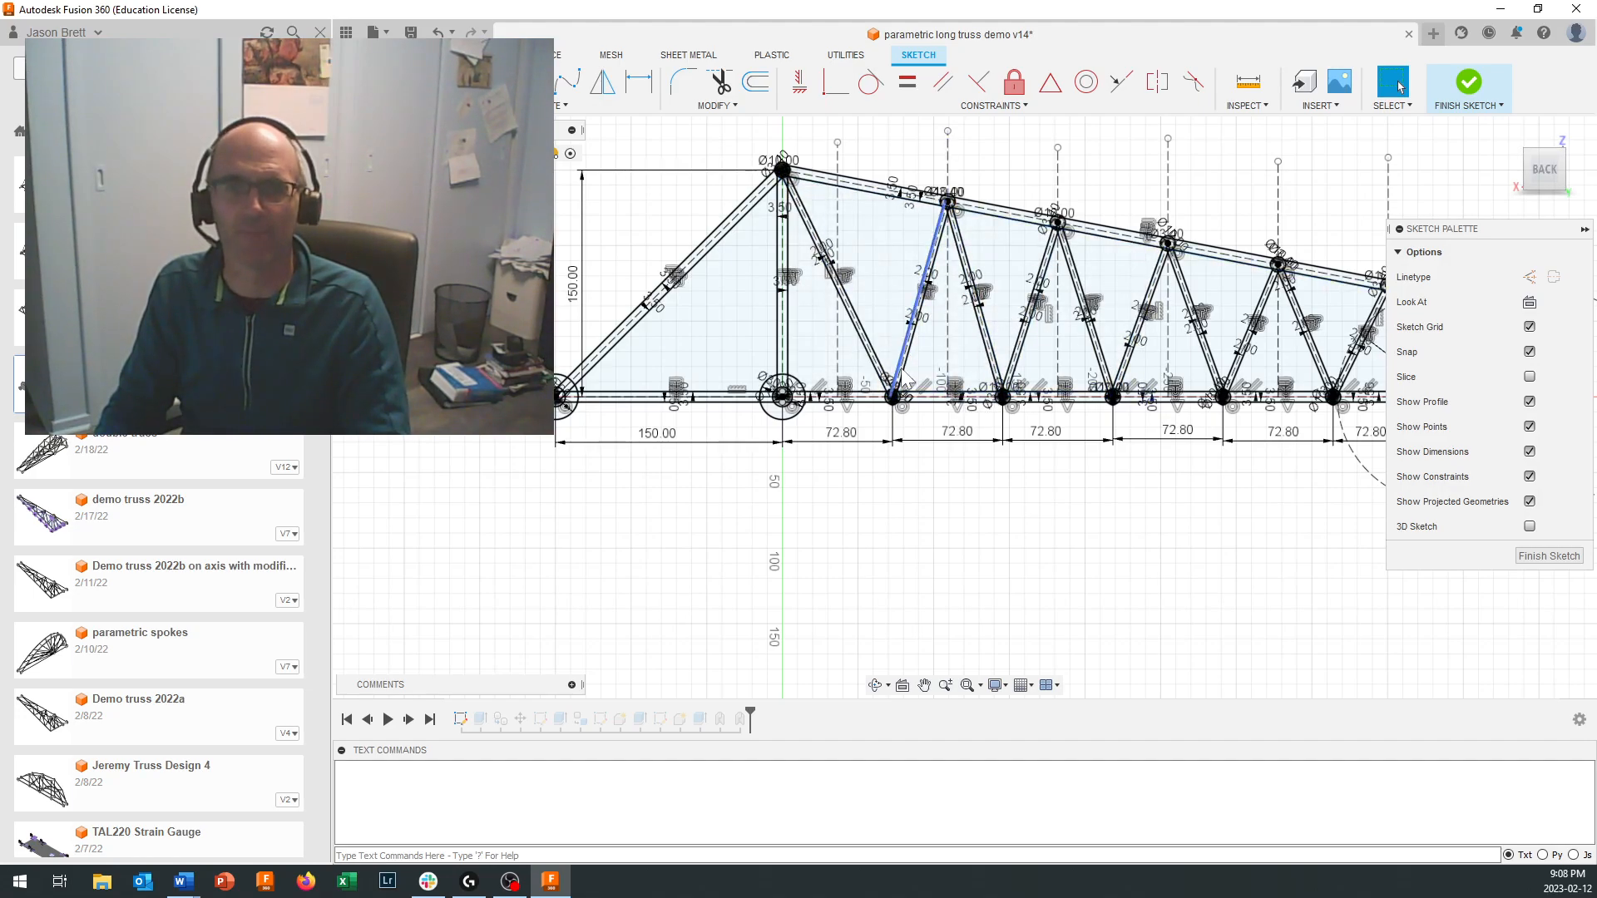
Step: Set one edge offset to -1 mm on the diagonal that rises away from the post at the second small bottom joint
scroll(790, 291, "up", 5)
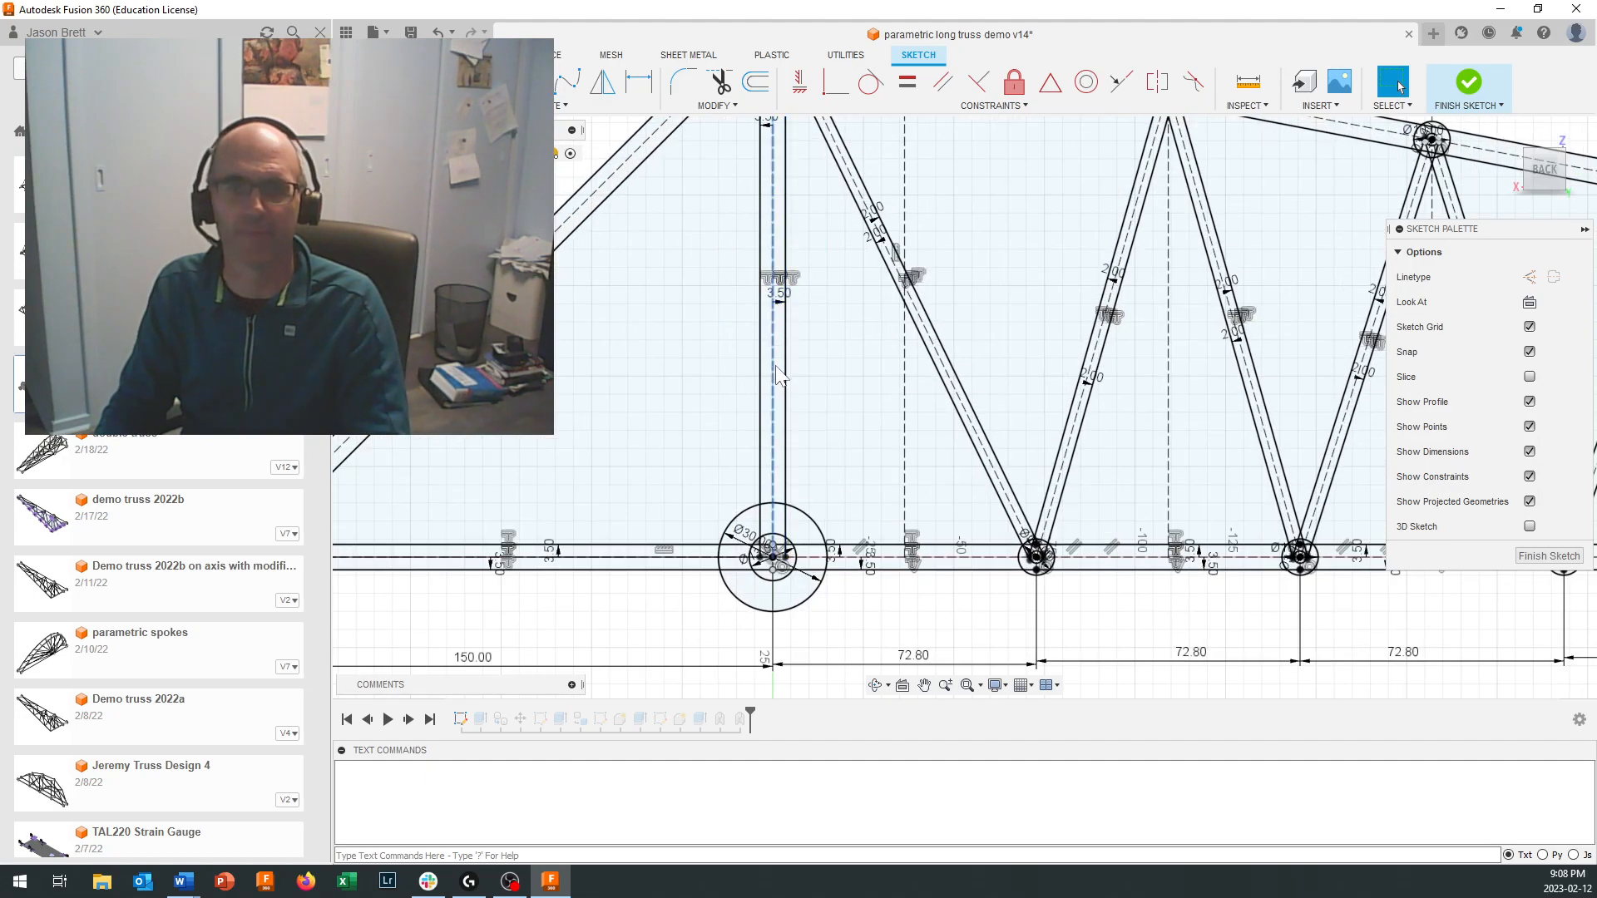
scroll(776, 375, "down", 5)
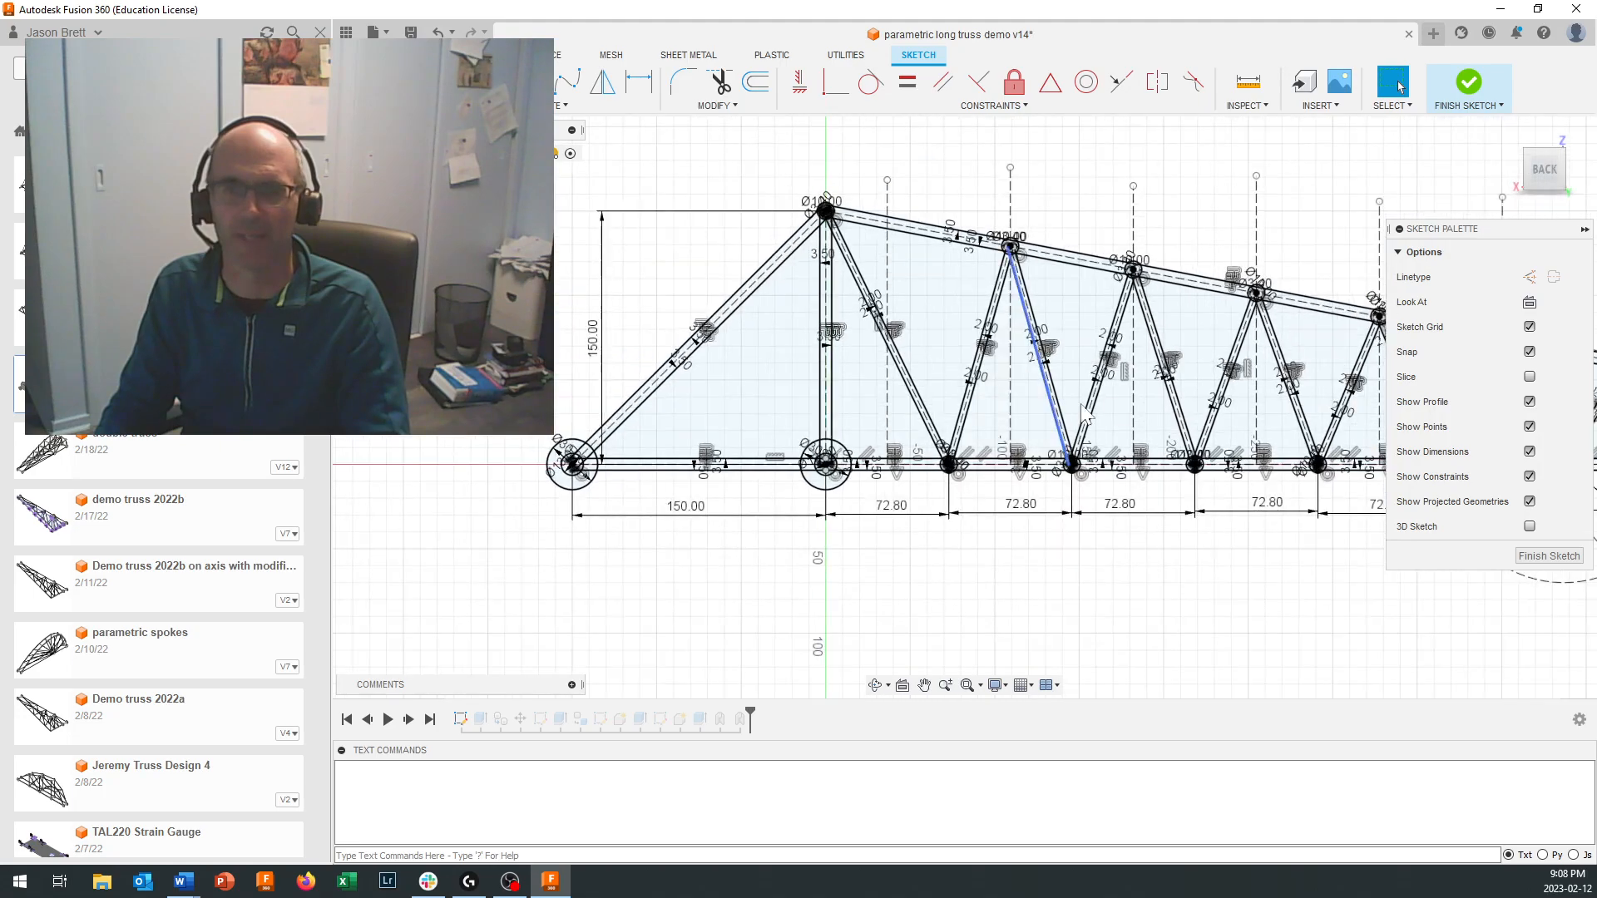
scroll(1134, 399, "down", 1)
middle_click_drag(1133, 398, 905, 381)
scroll(905, 381, "up", 5)
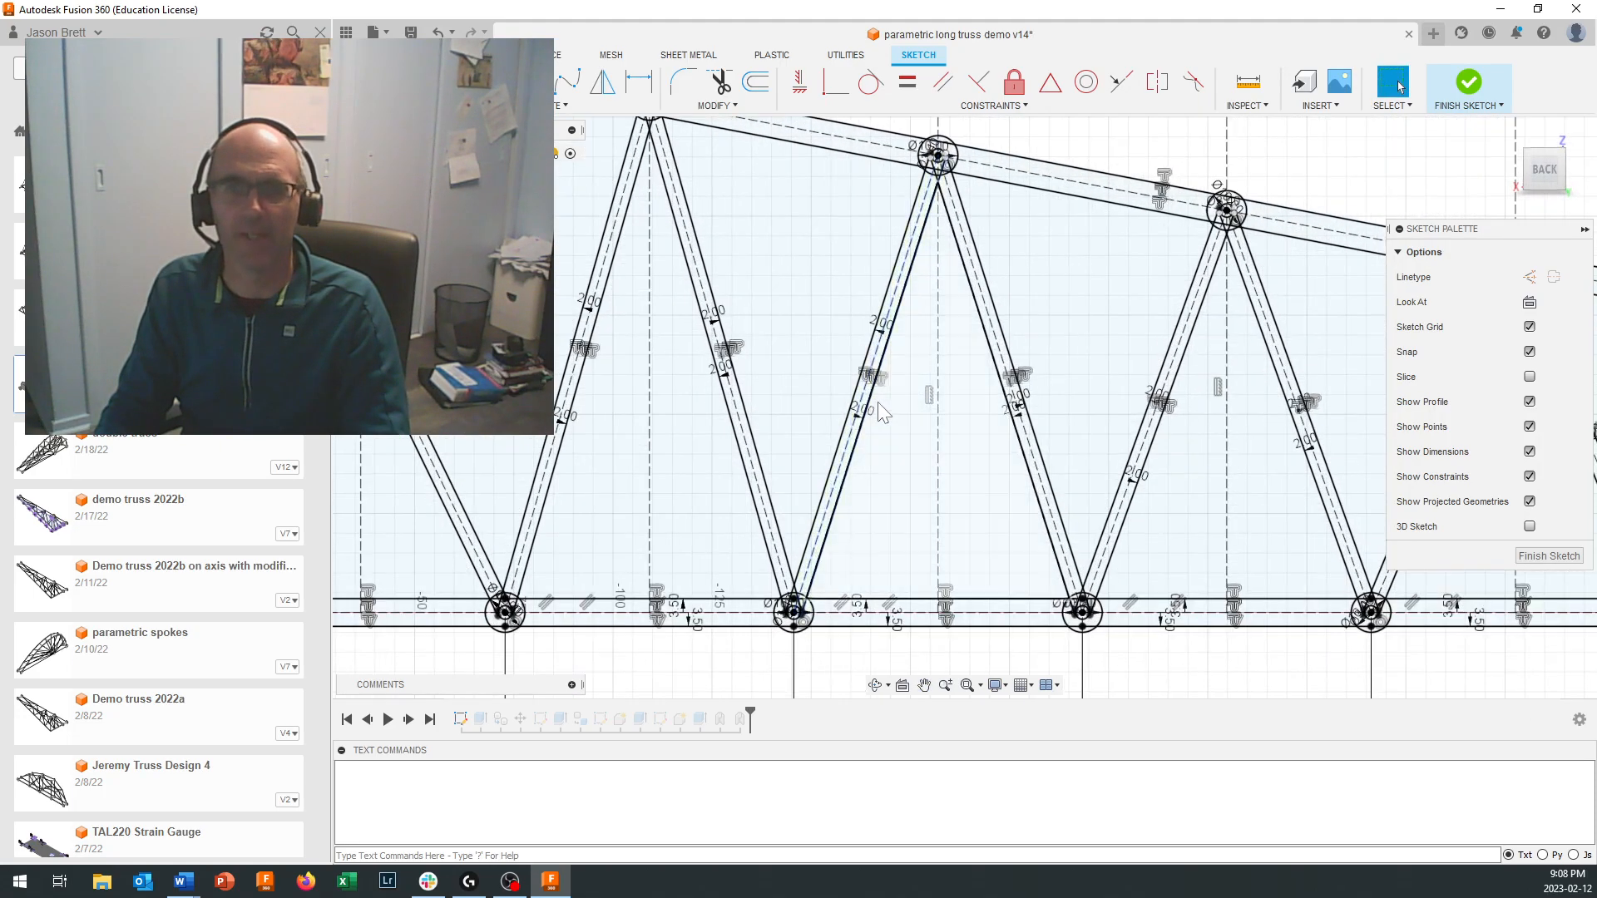
left_click(863, 422)
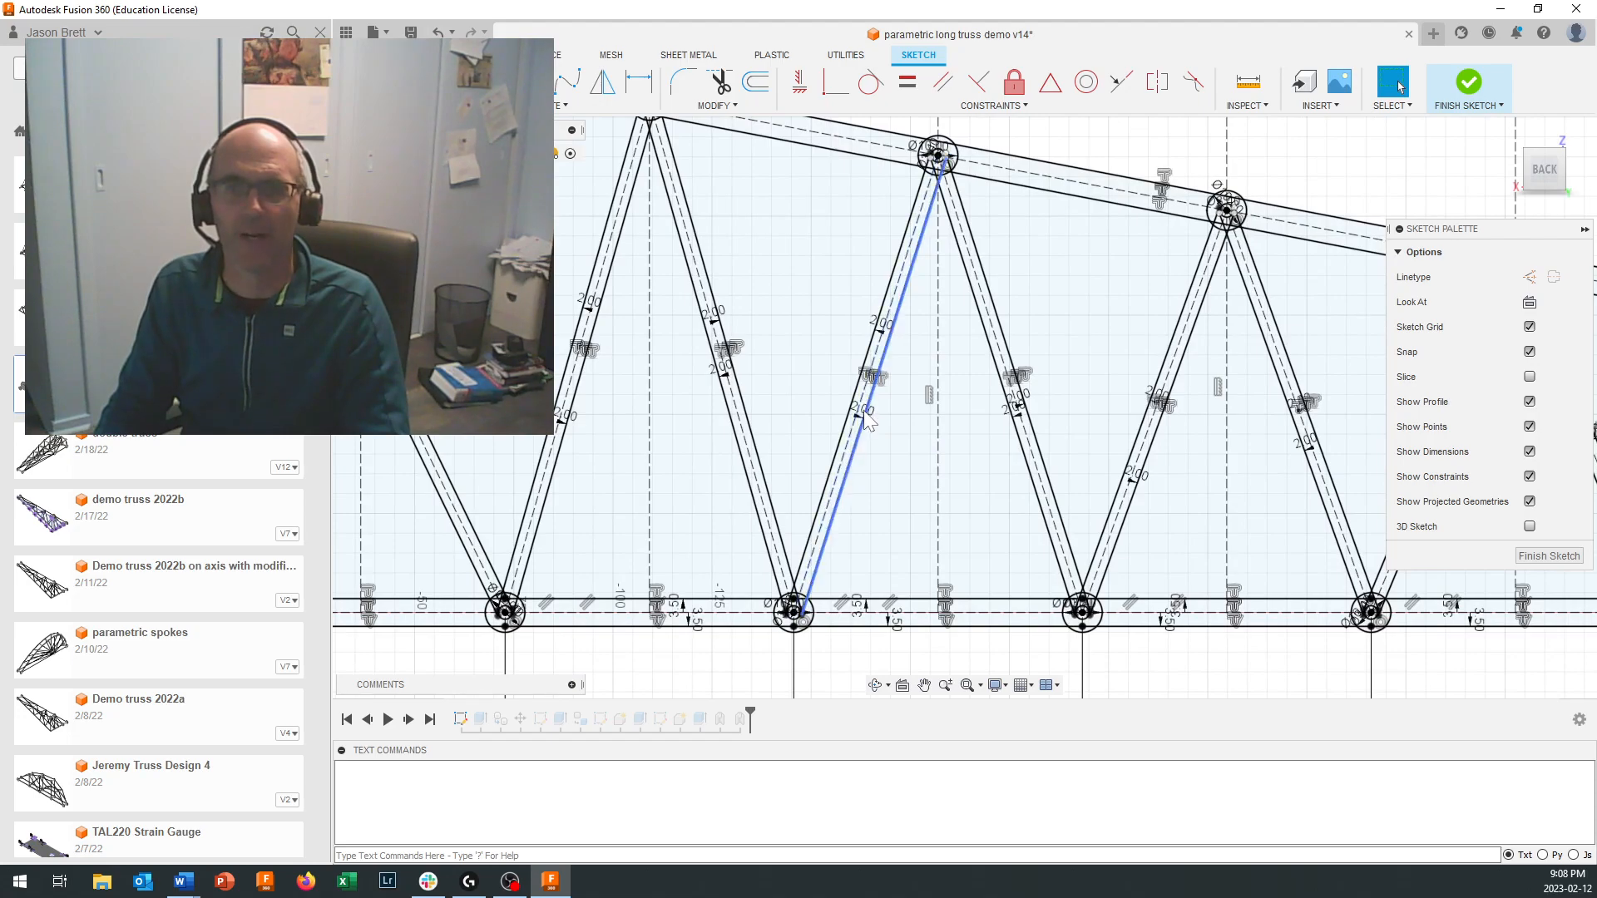
scroll(862, 400, "up", 3)
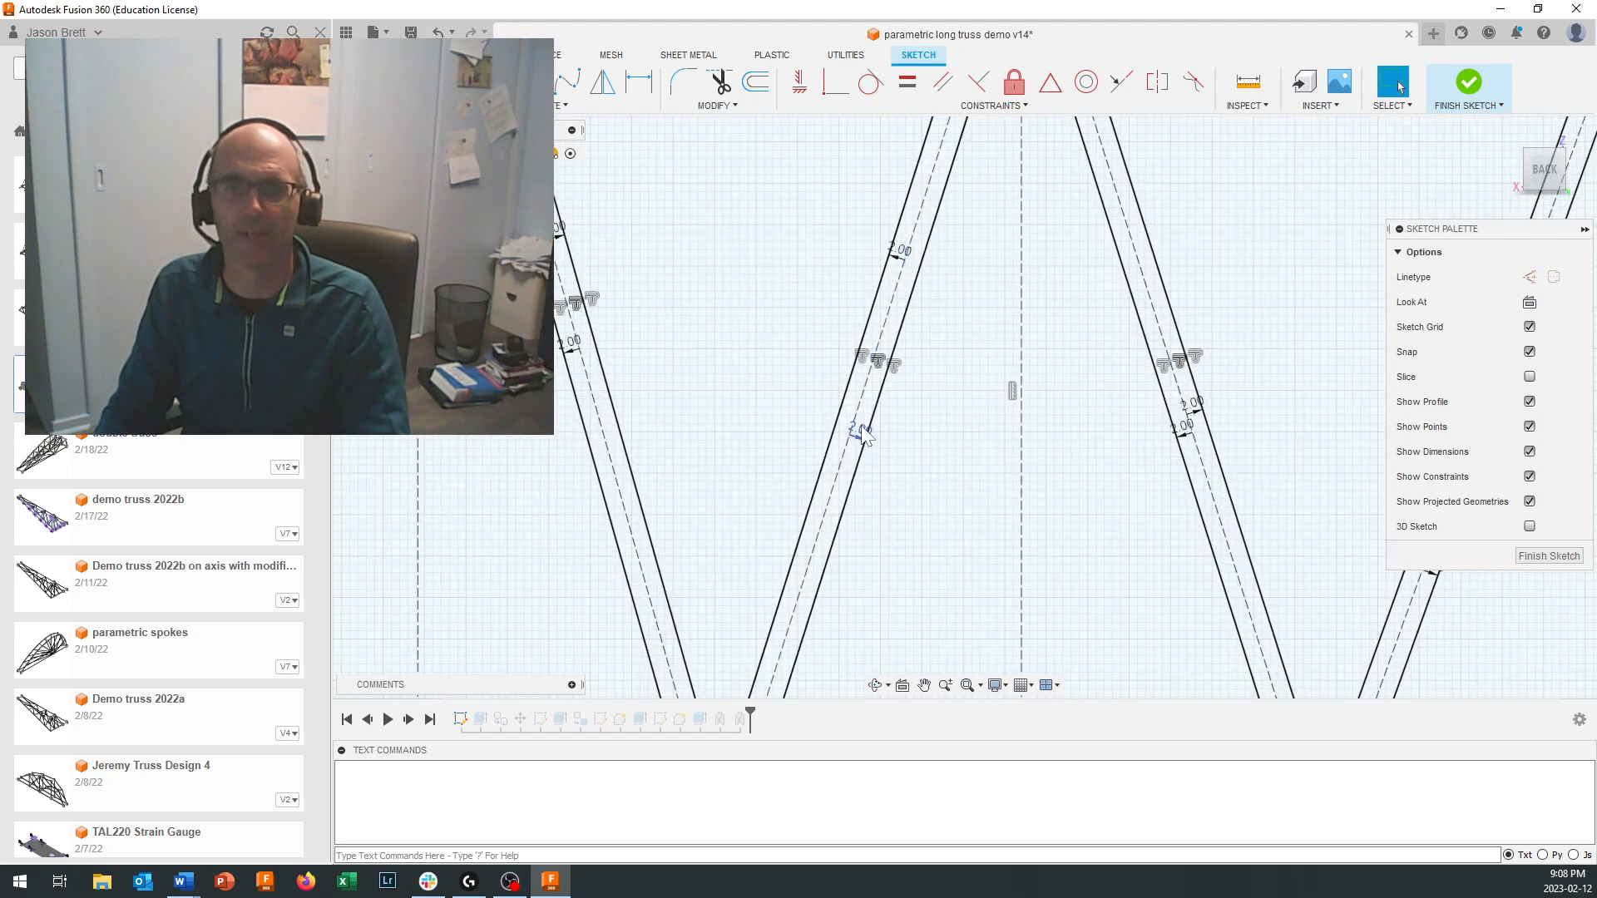
double_click(861, 428)
type("-1")
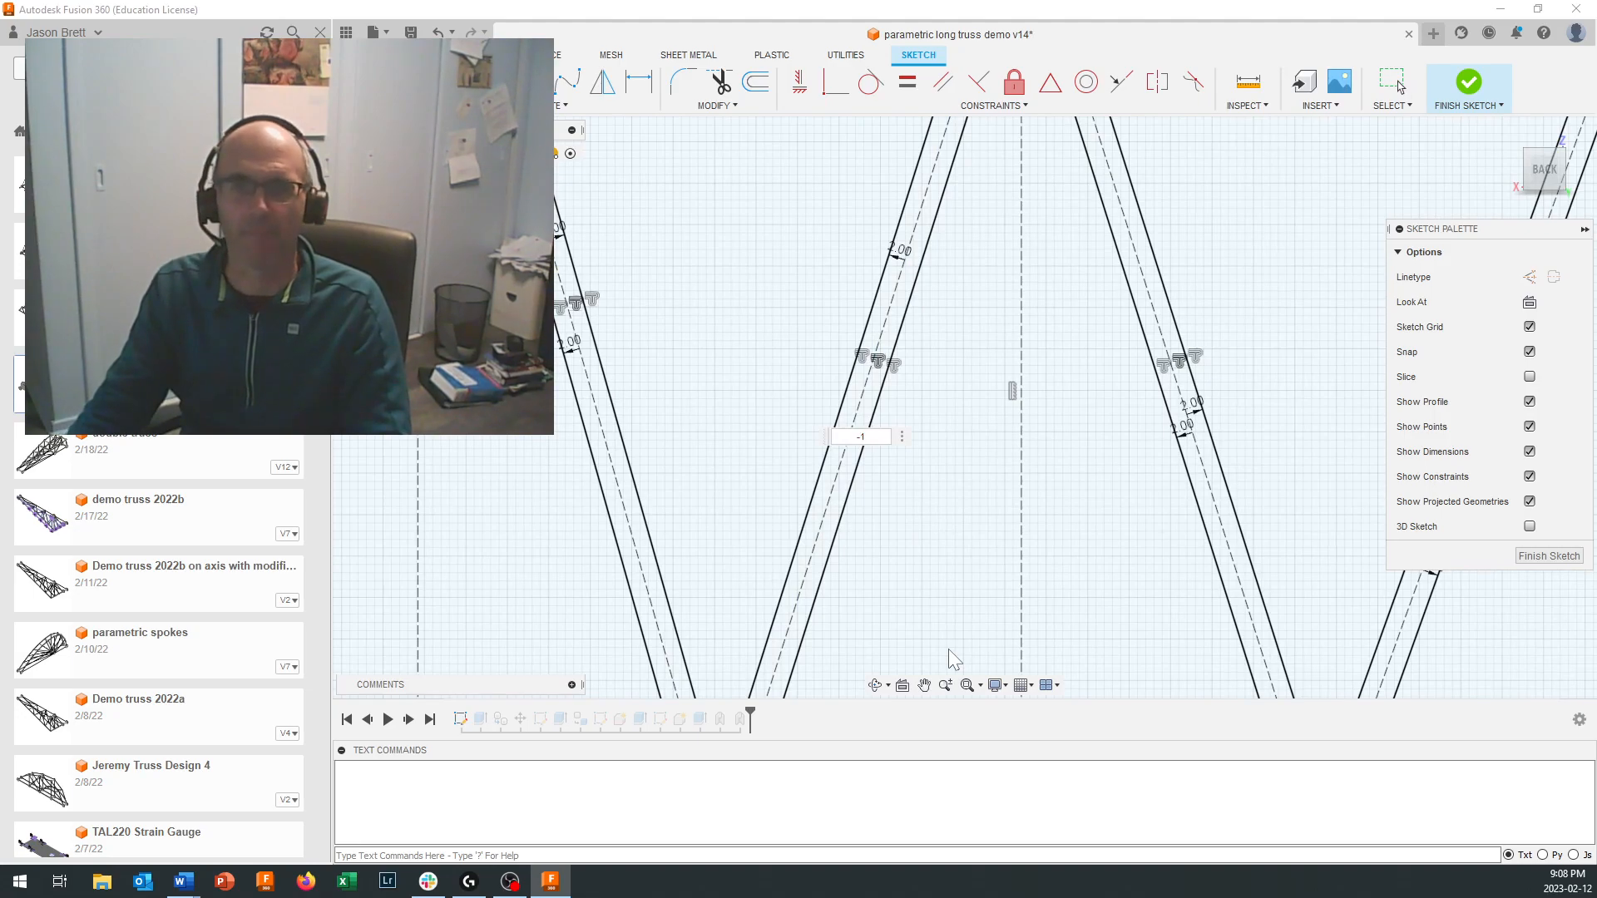
key("Return")
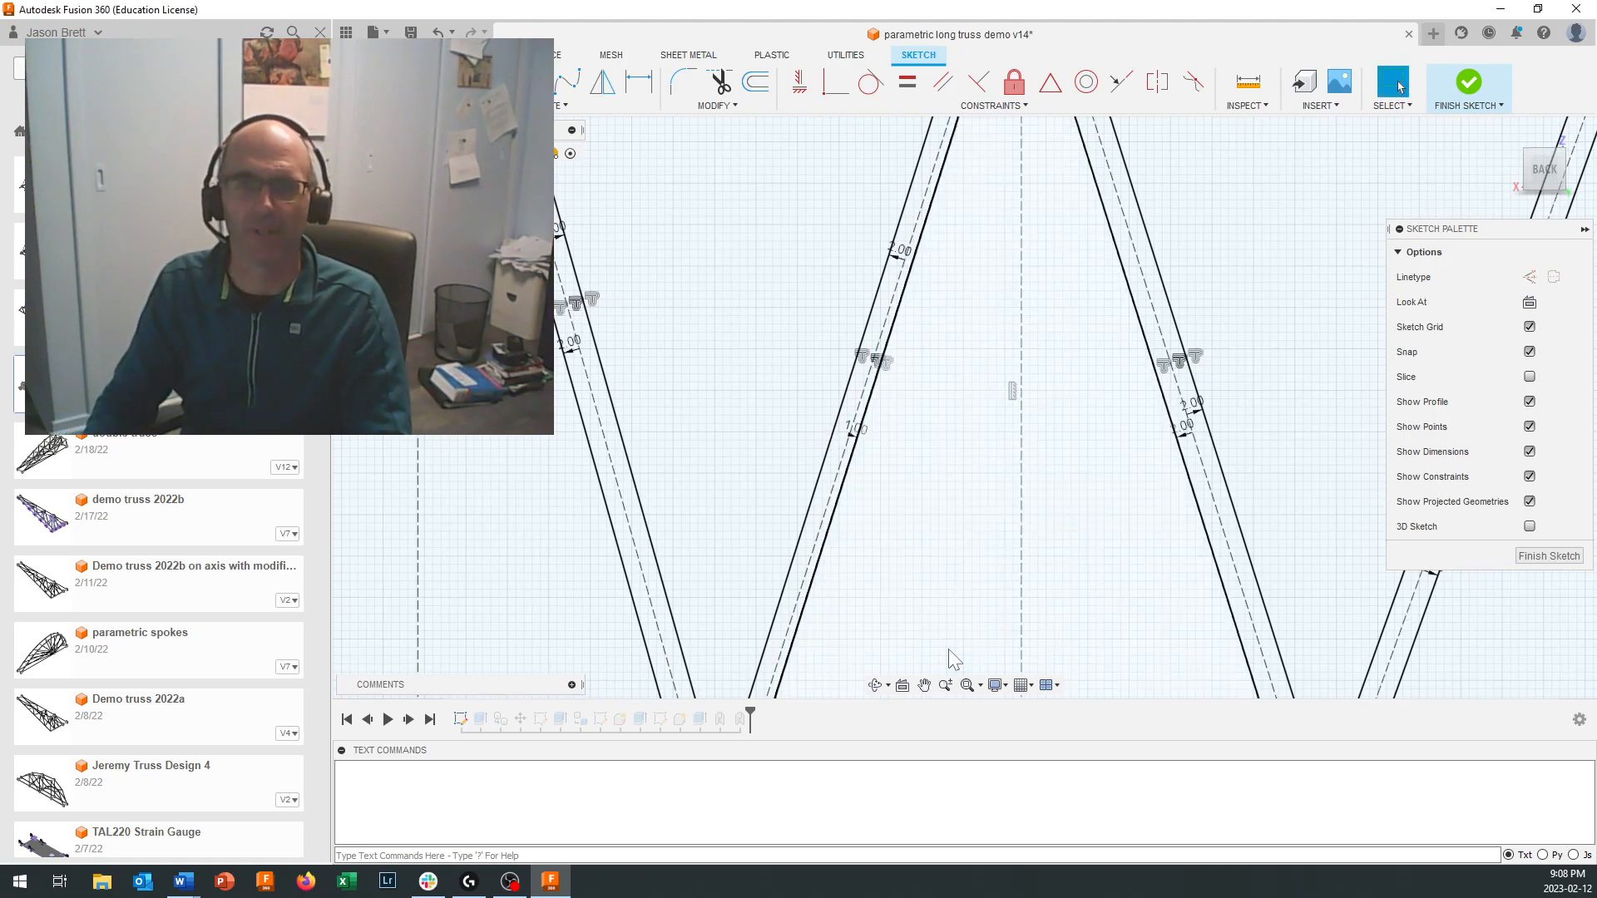
Step: Try an offset of -1 mm for the opposite edge of the same diagonal
double_click(899, 252)
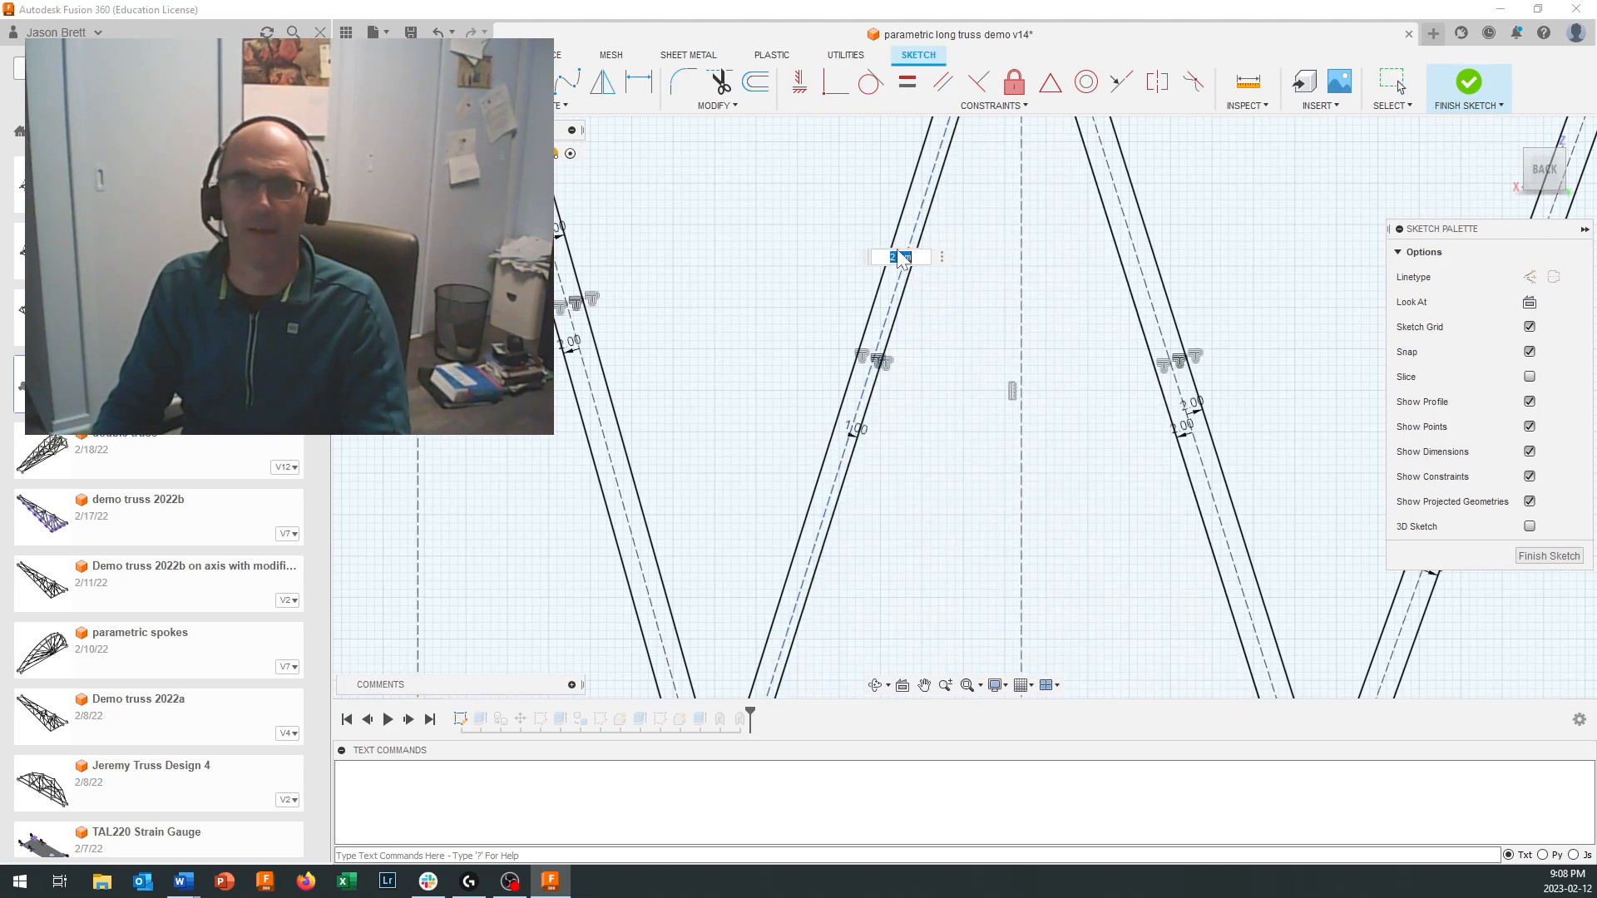
type("-1")
key("Return")
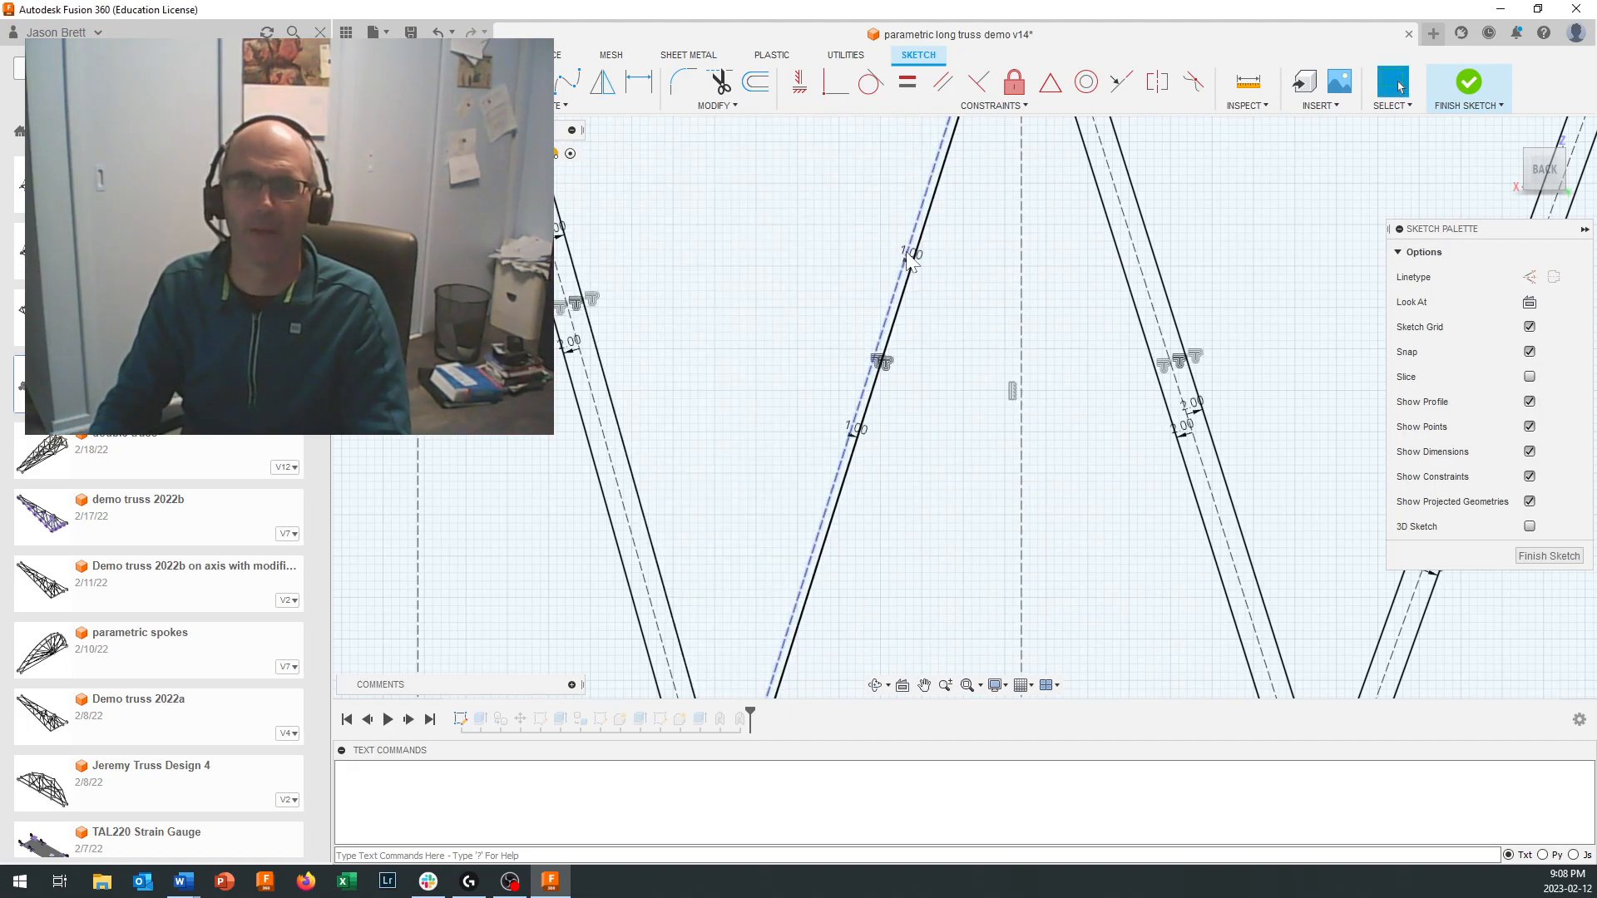
double_click(909, 261)
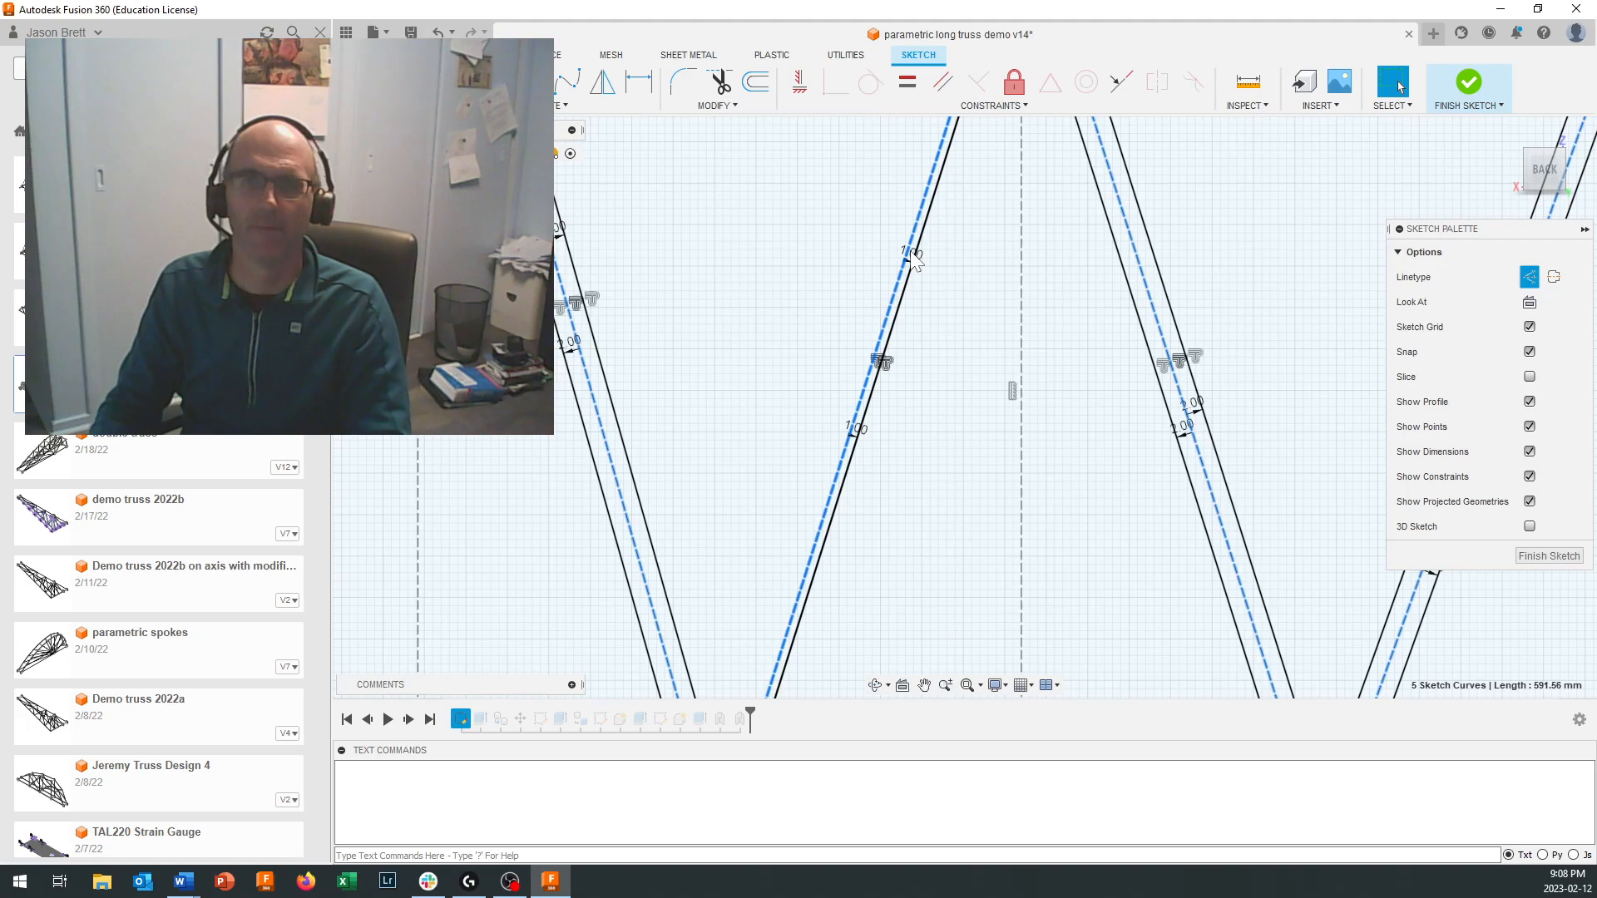
left_click(894, 251)
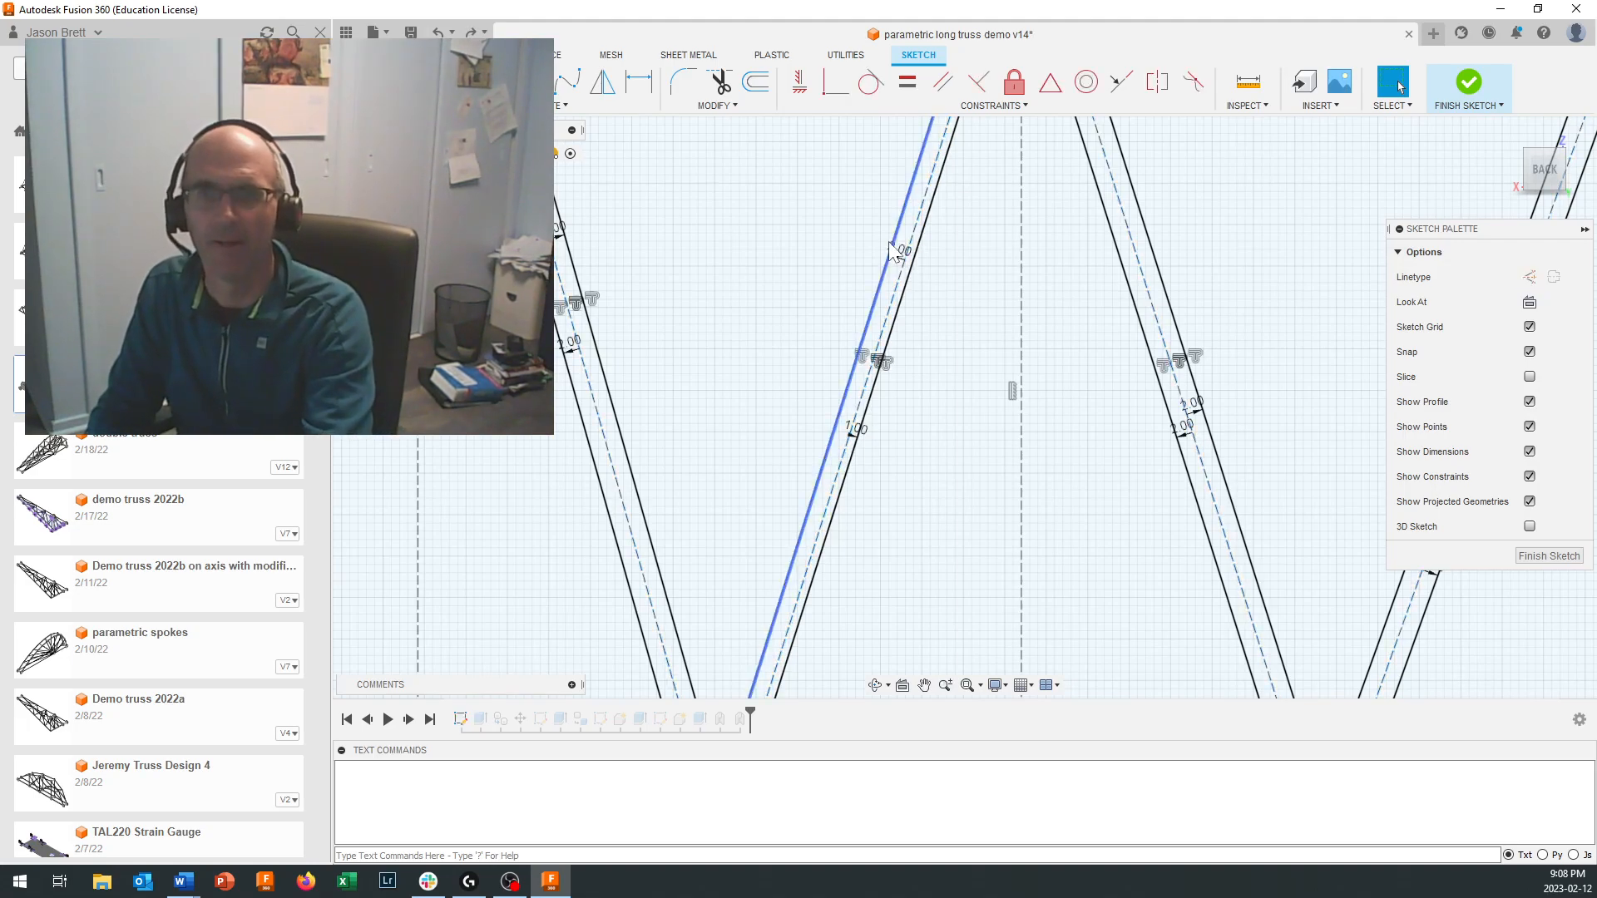
Step: Set the offset of that diagonal's opposite edge to 1 mm
double_click(901, 252)
type("1")
key("Return")
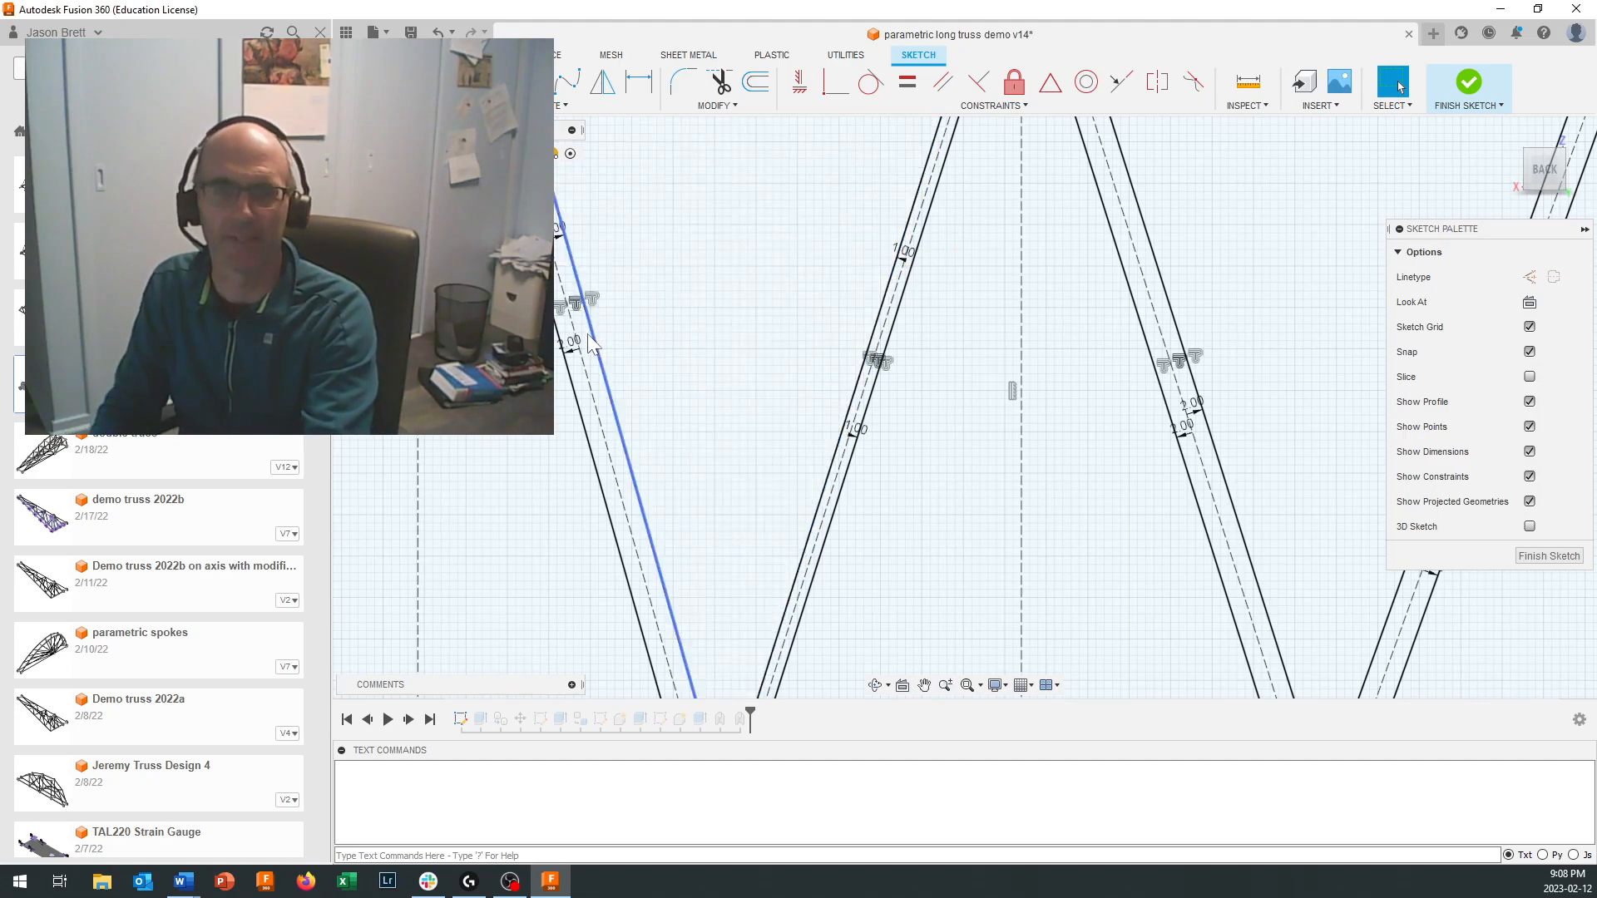
Step: Set both edge offsets of the adjacent diagonal, rising toward the post from the same bottom joint, to 1 mm and finish the sketch
double_click(573, 350)
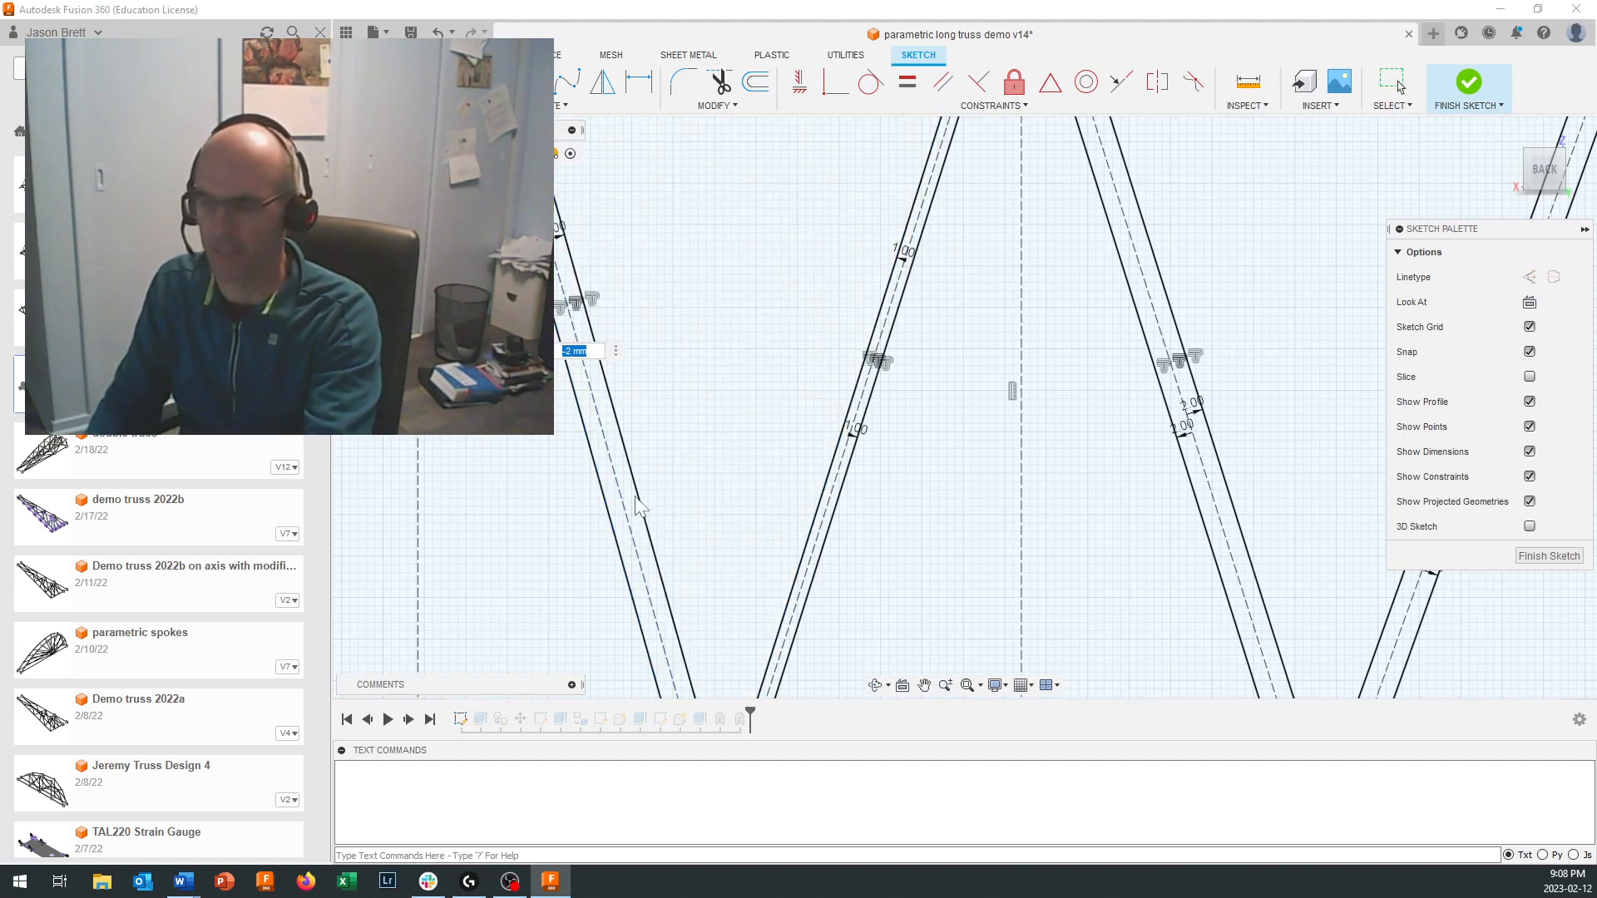
type("1")
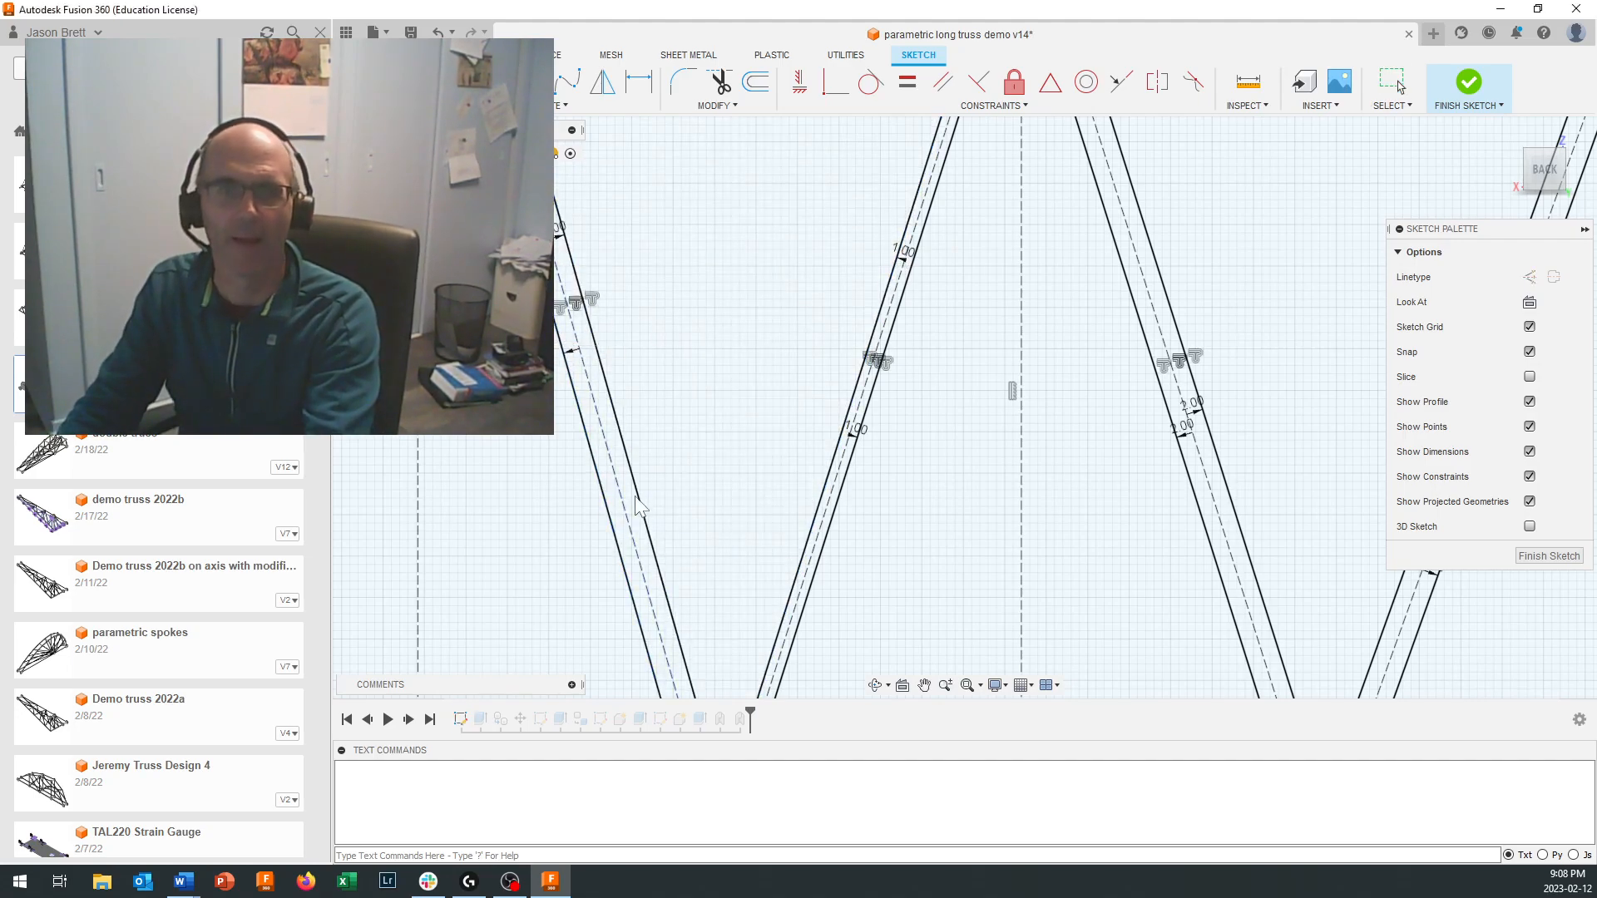
key("Return")
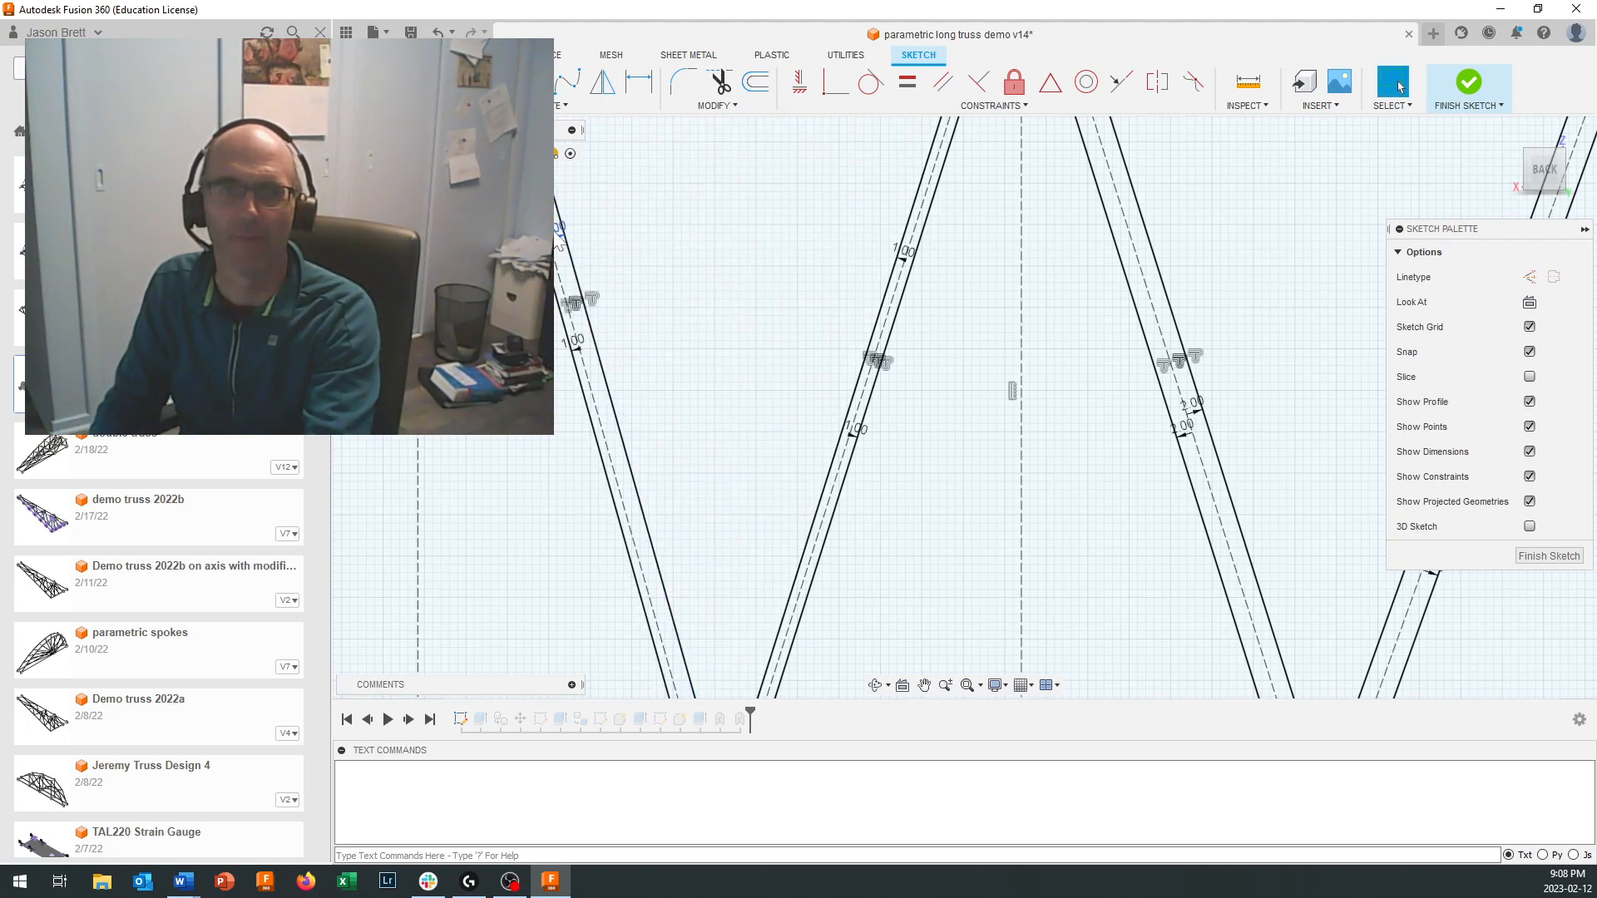
double_click(554, 235)
type("1")
key("Return")
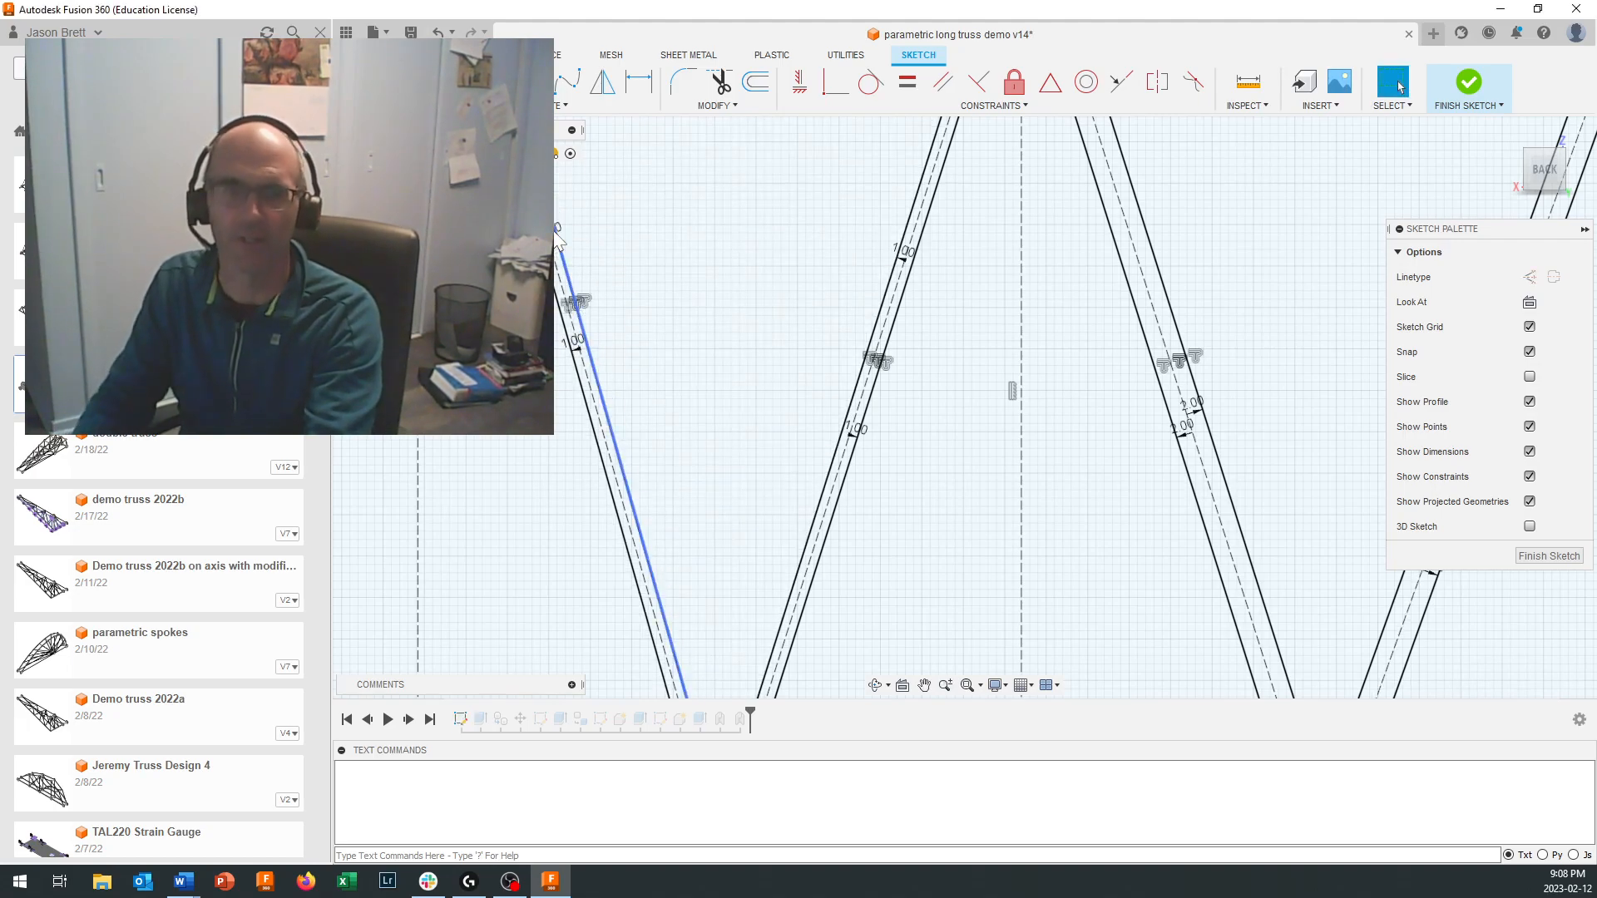
scroll(828, 414, "down", 5)
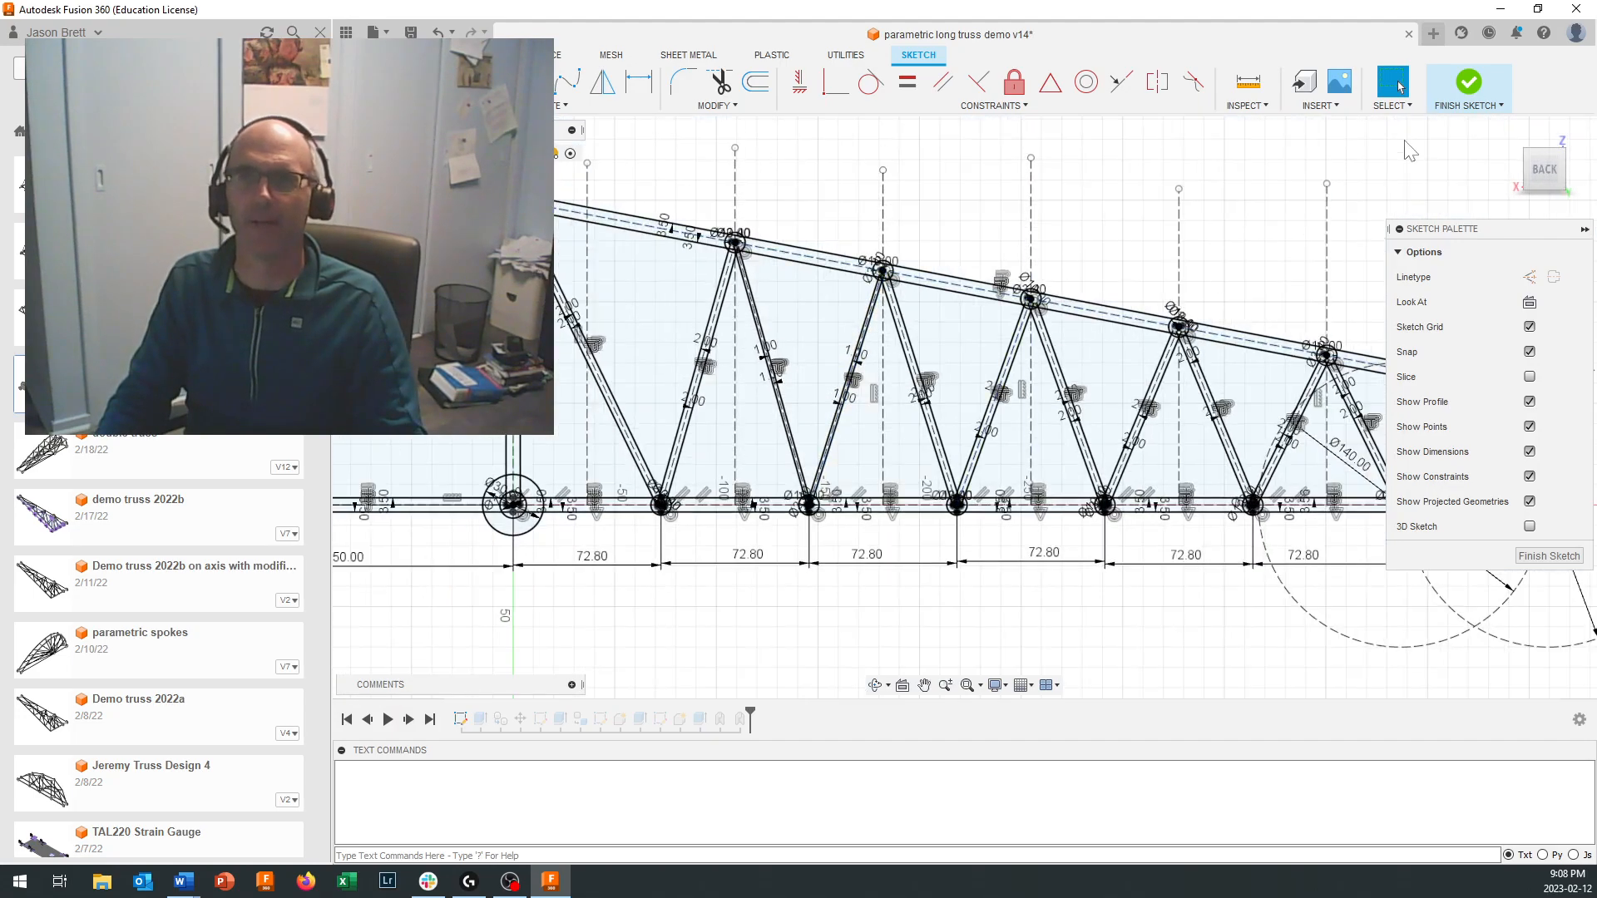
left_click(1468, 83)
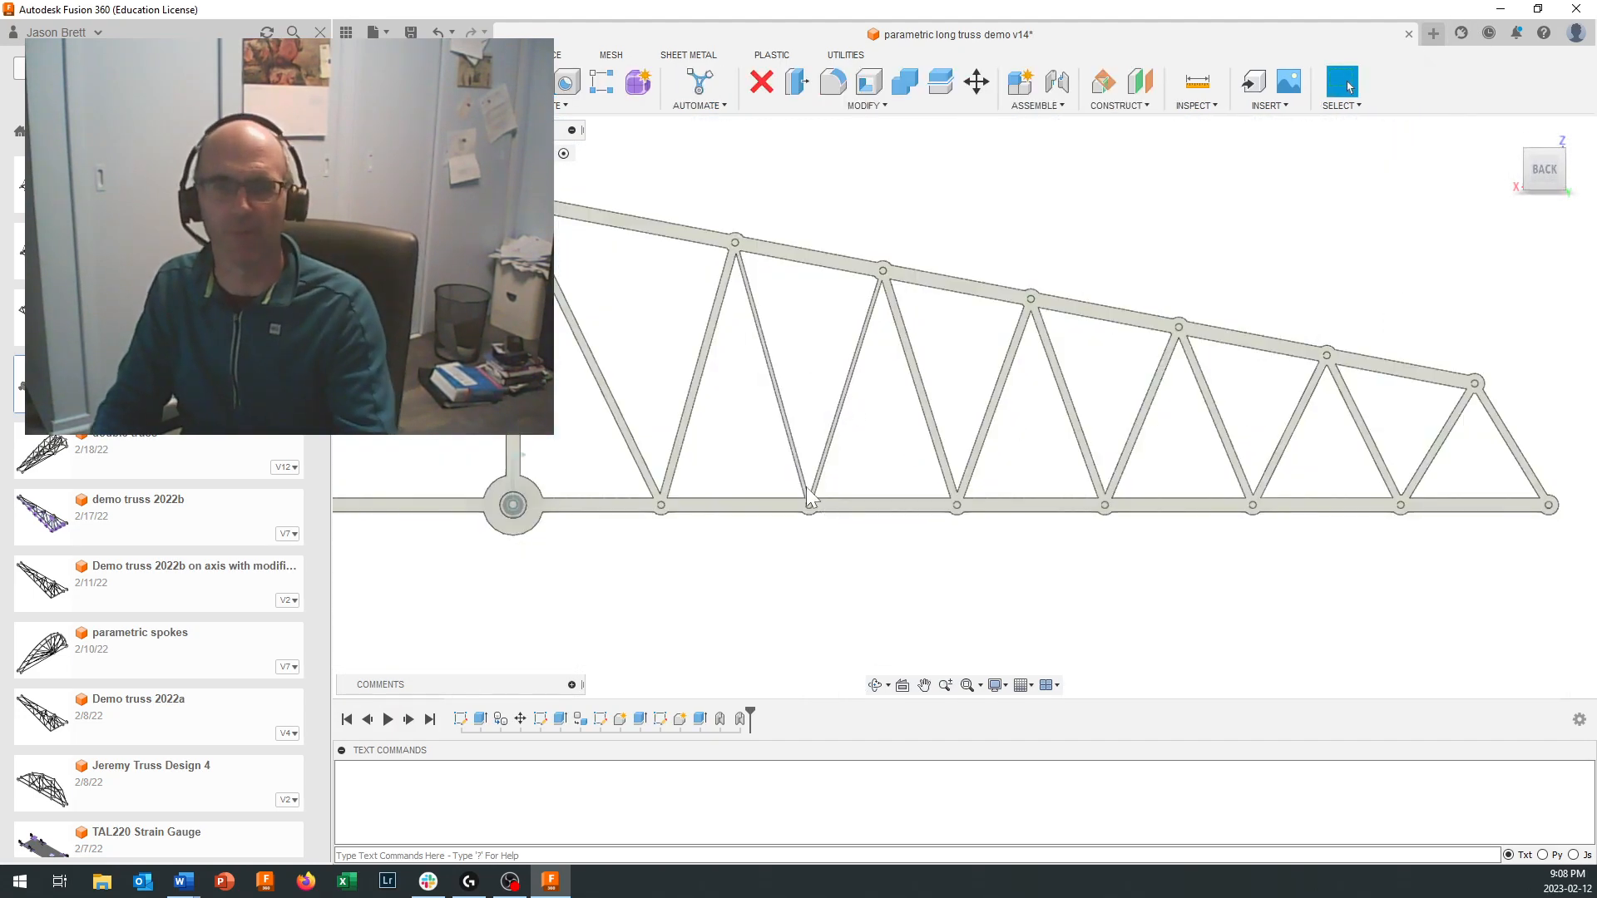
middle_click_drag(785, 407, 641, 449, "shift")
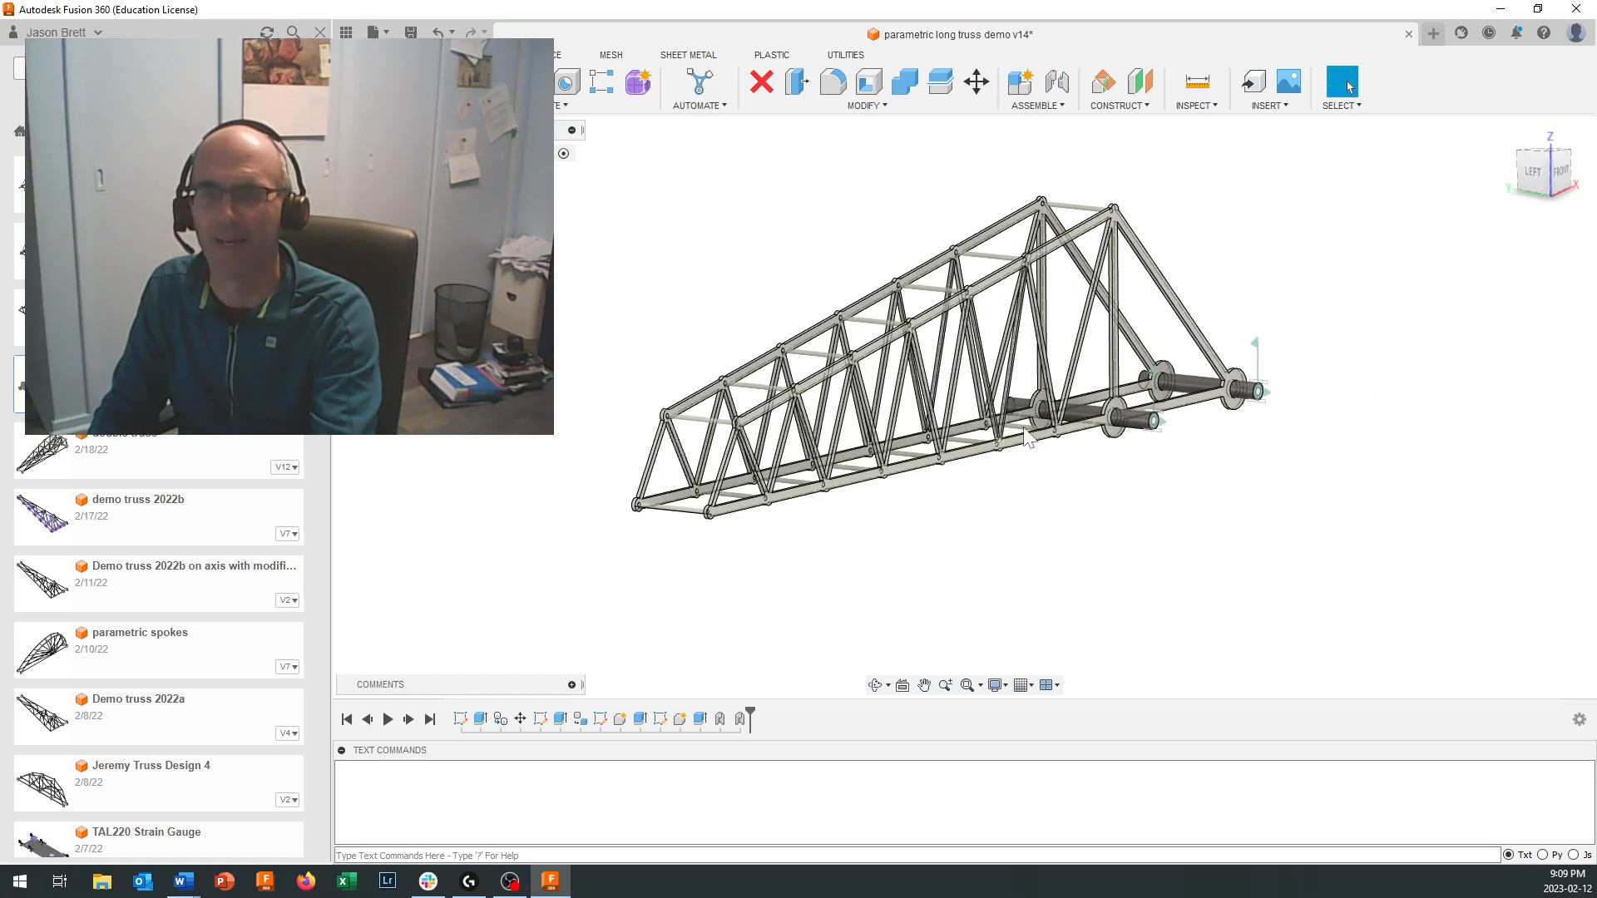
middle_click_drag(1106, 283, 744, 420, "shift")
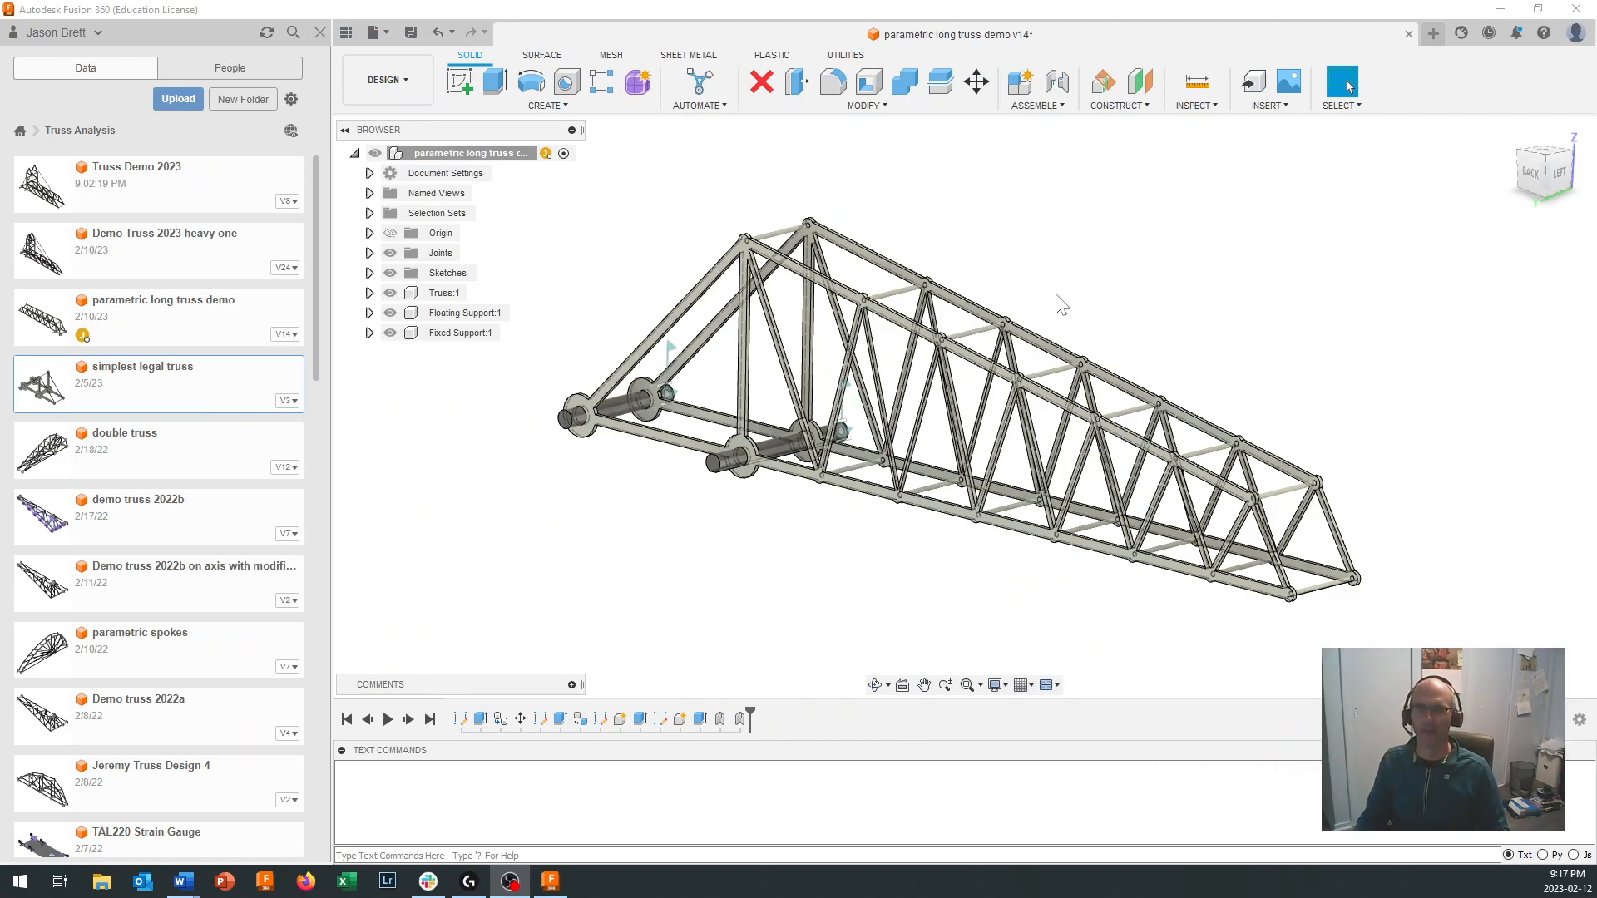
middle_click_drag(1078, 520, 1083, 549, "shift")
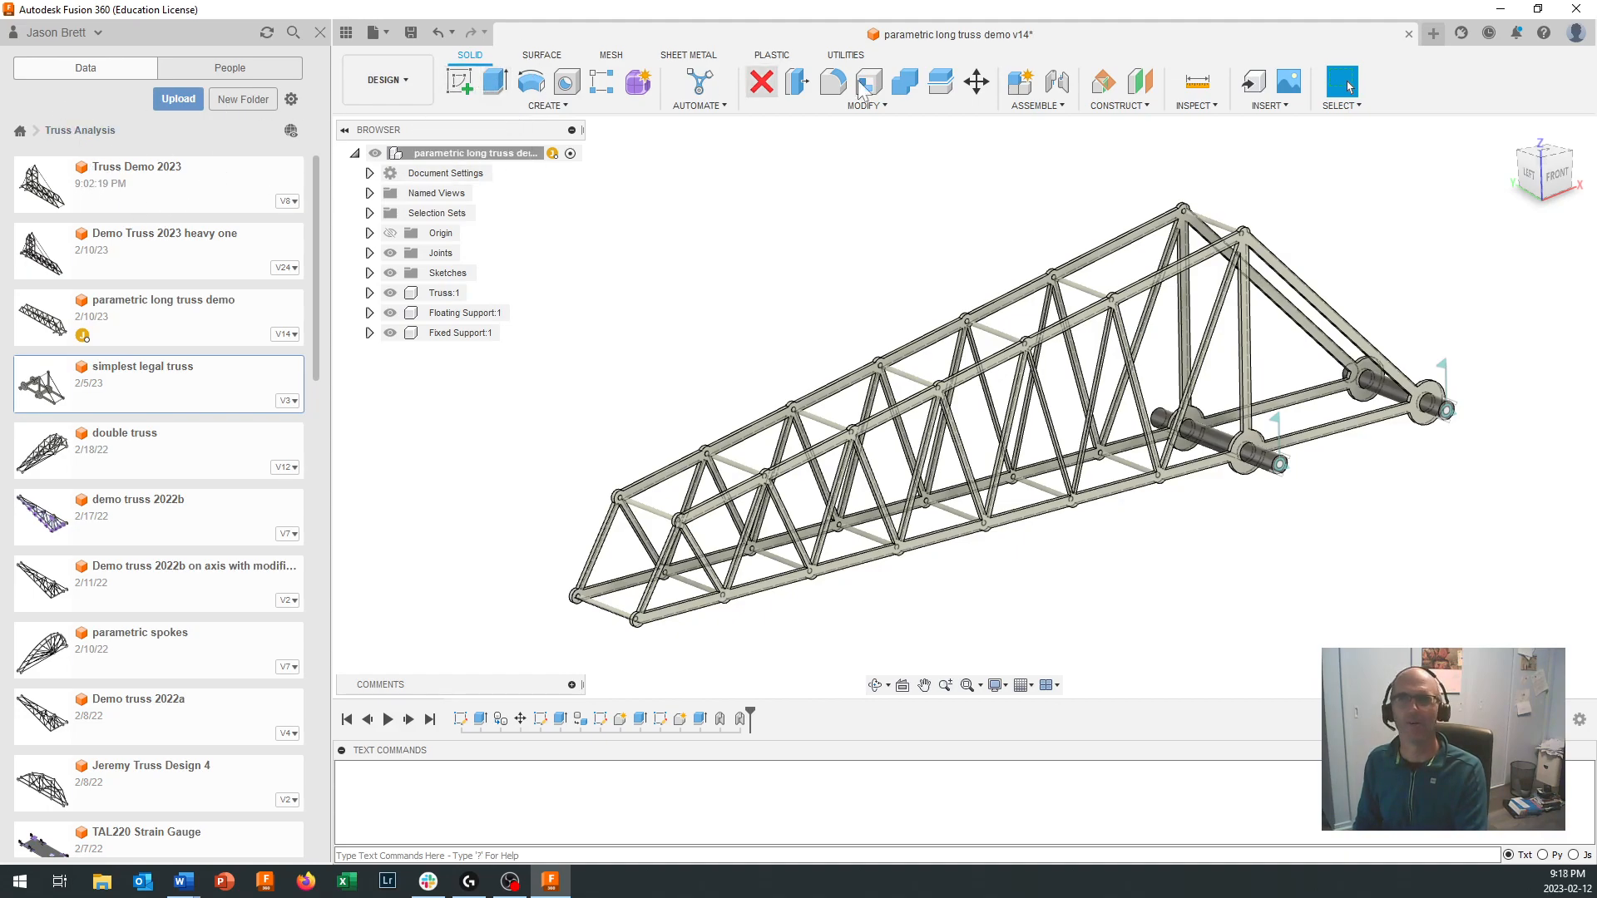
Step: Close the parametric long truss demo design and save its changes
left_click(1408, 34)
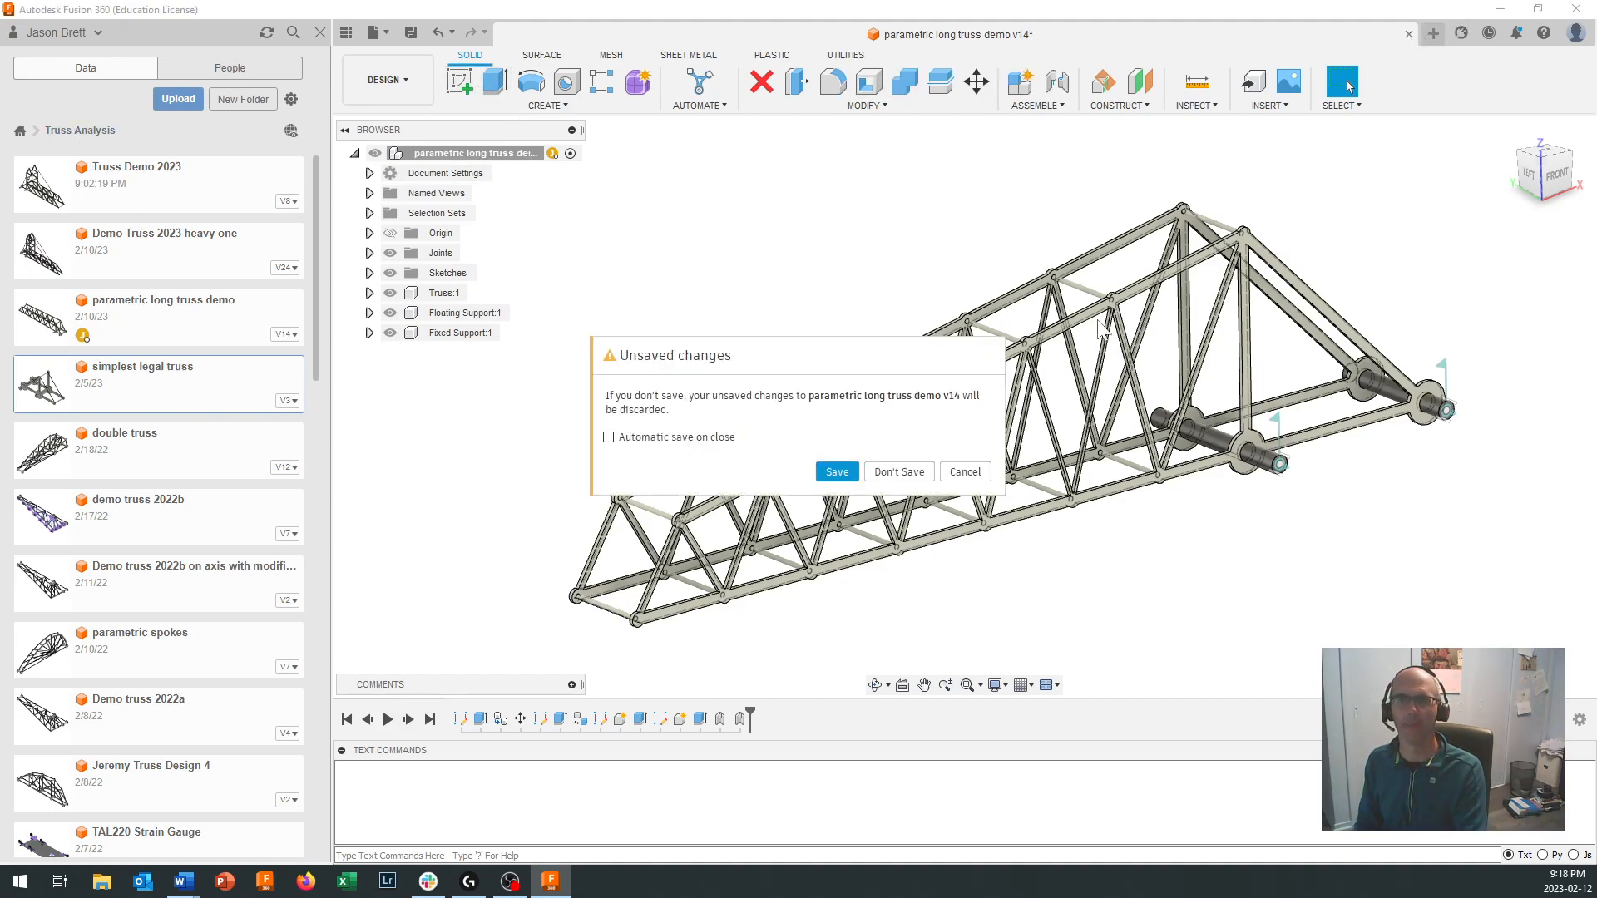
left_click(833, 471)
left_click(774, 465)
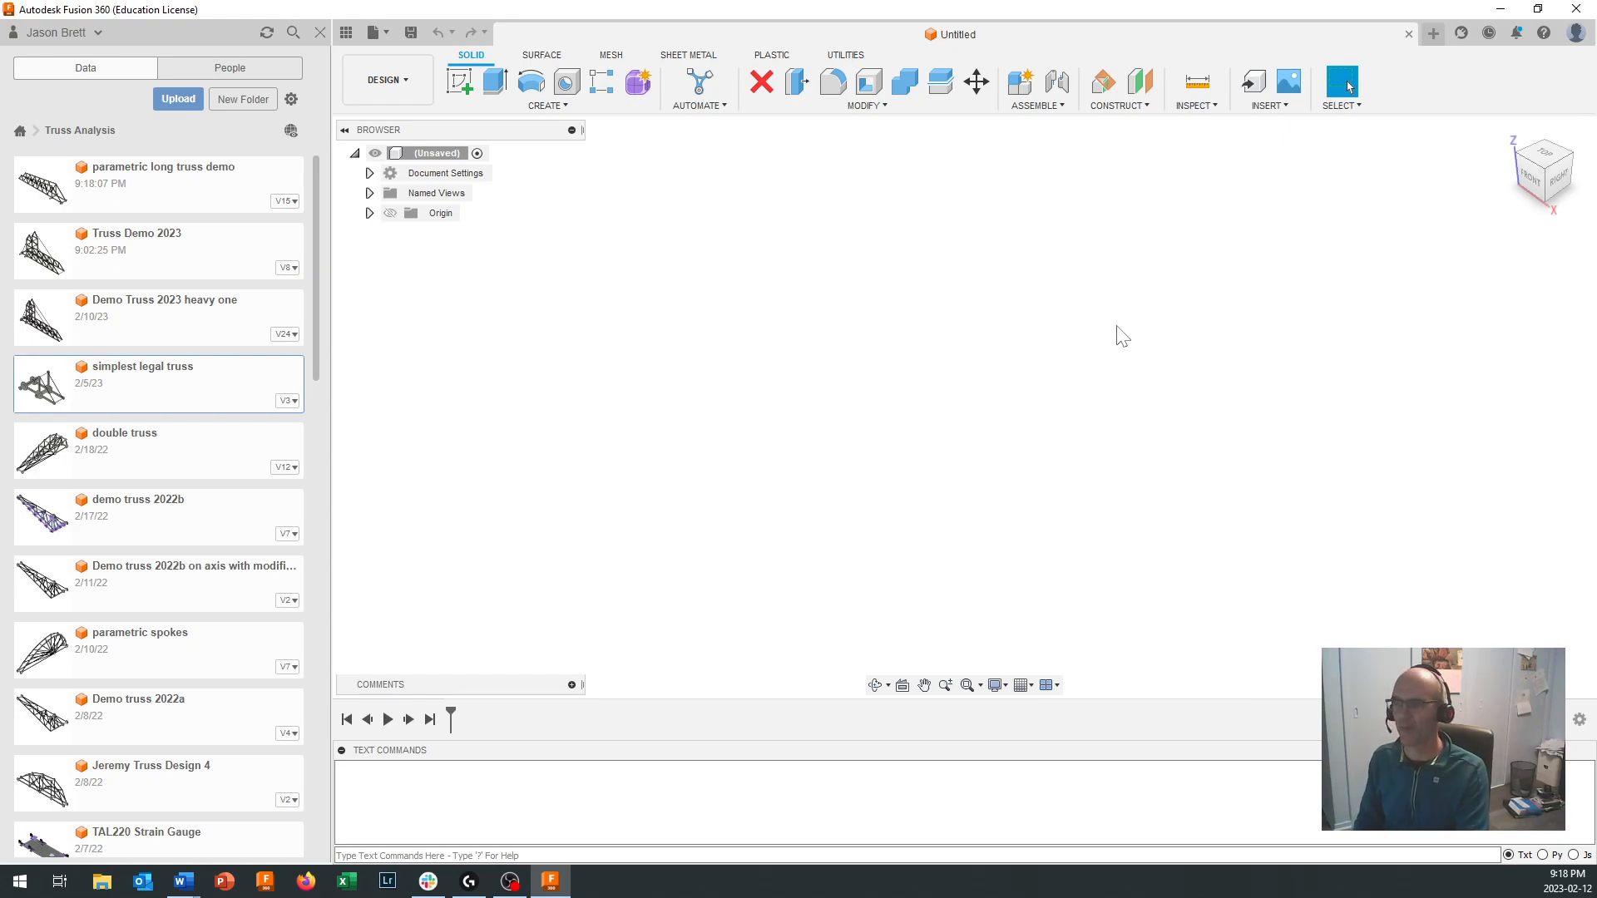
Step: Start a sketch on the front (XZ) plane of the new untitled design
left_click(463, 86)
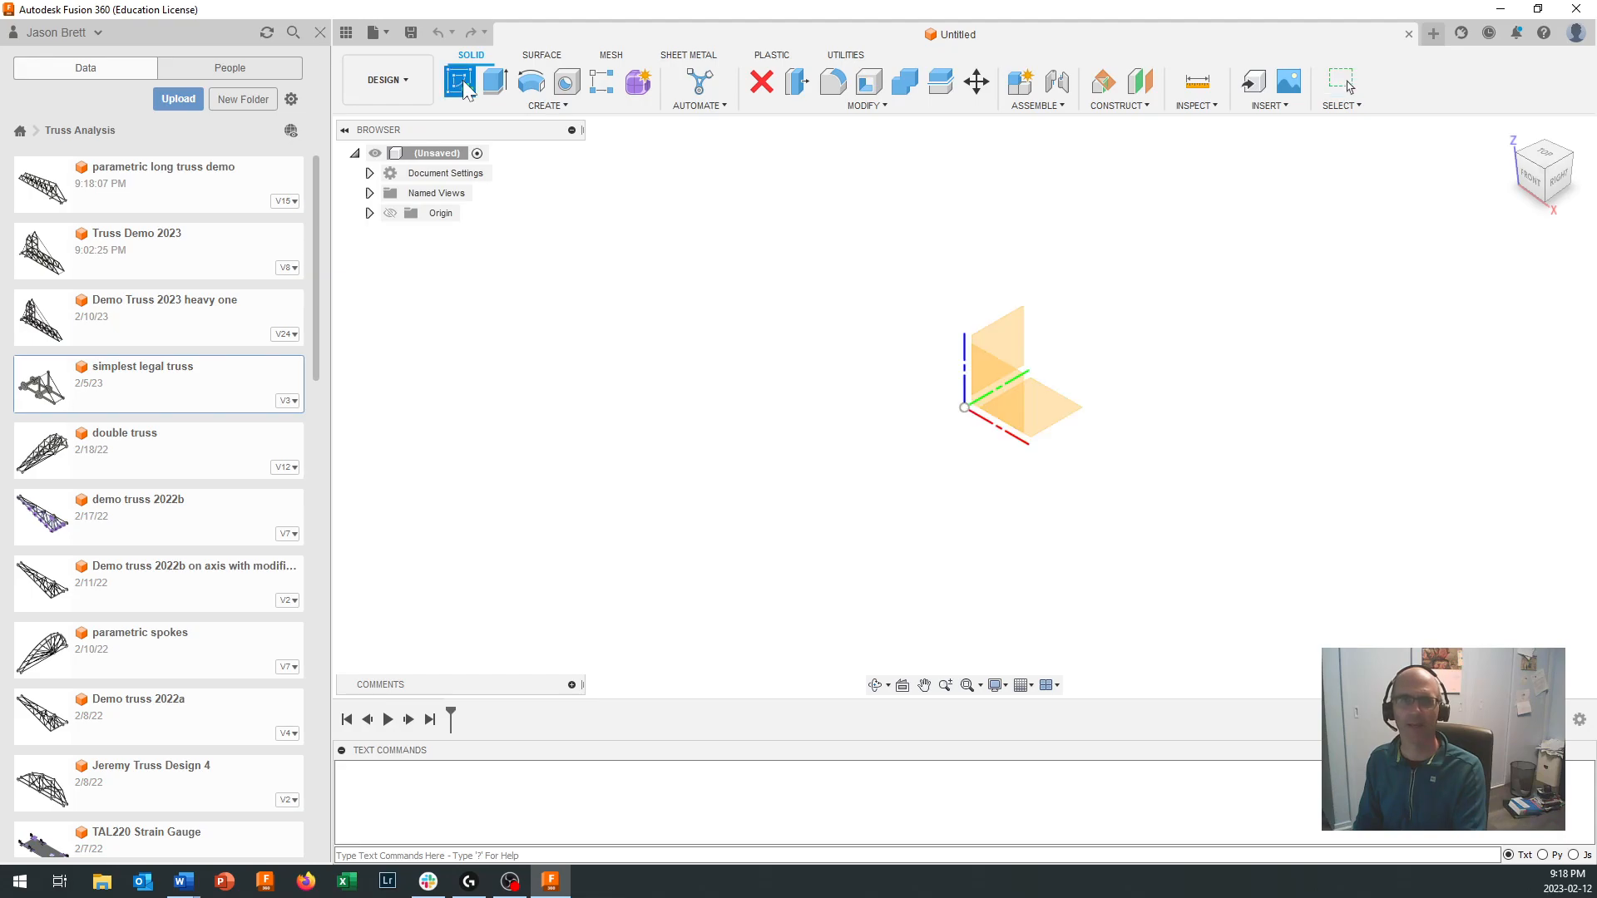
left_click(1009, 400)
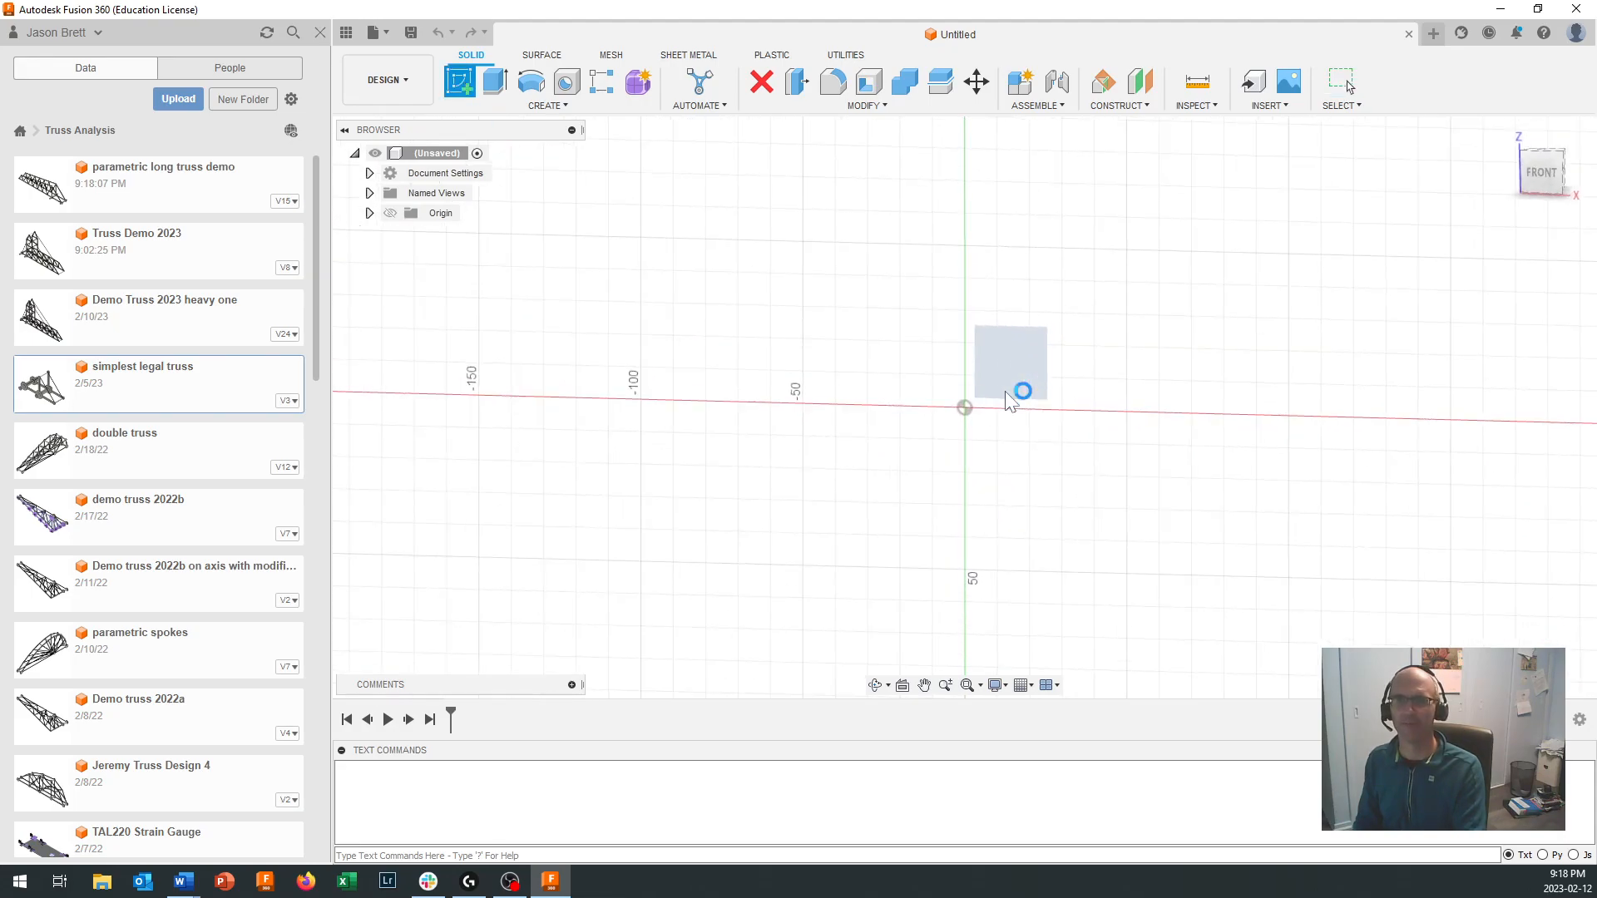
Step: Draw a 30 mm diameter circle centred on the sketch origin
scroll(1054, 356, "up", 1)
middle_click_drag(1039, 360, 876, 438)
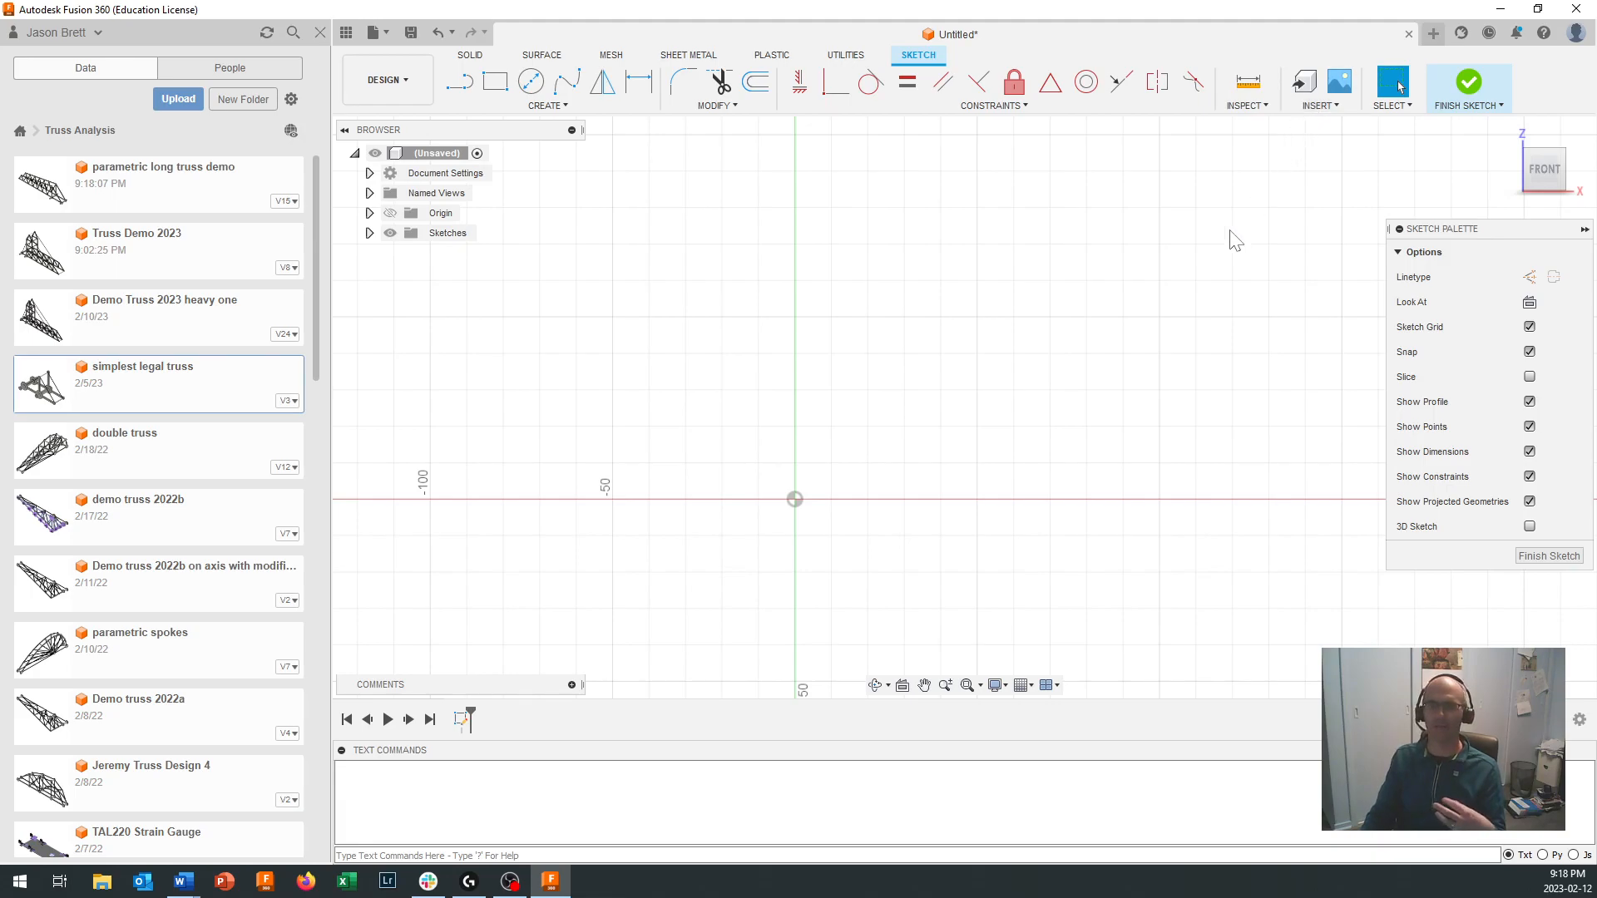
middle_click_drag(998, 403, 876, 392)
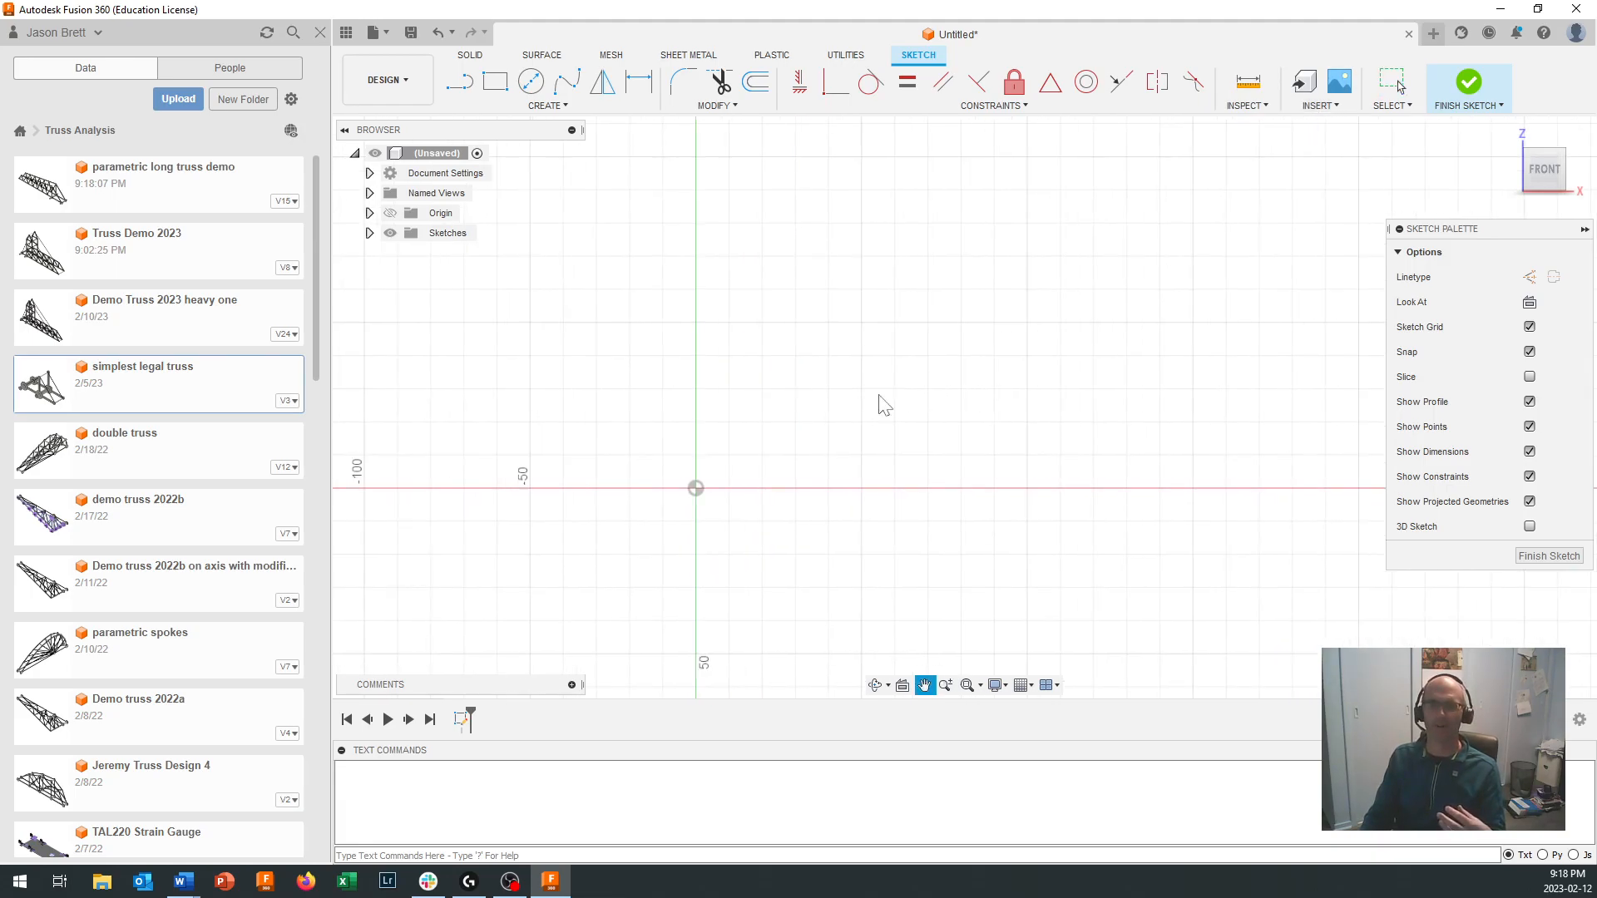
scroll(881, 403, "up", 1)
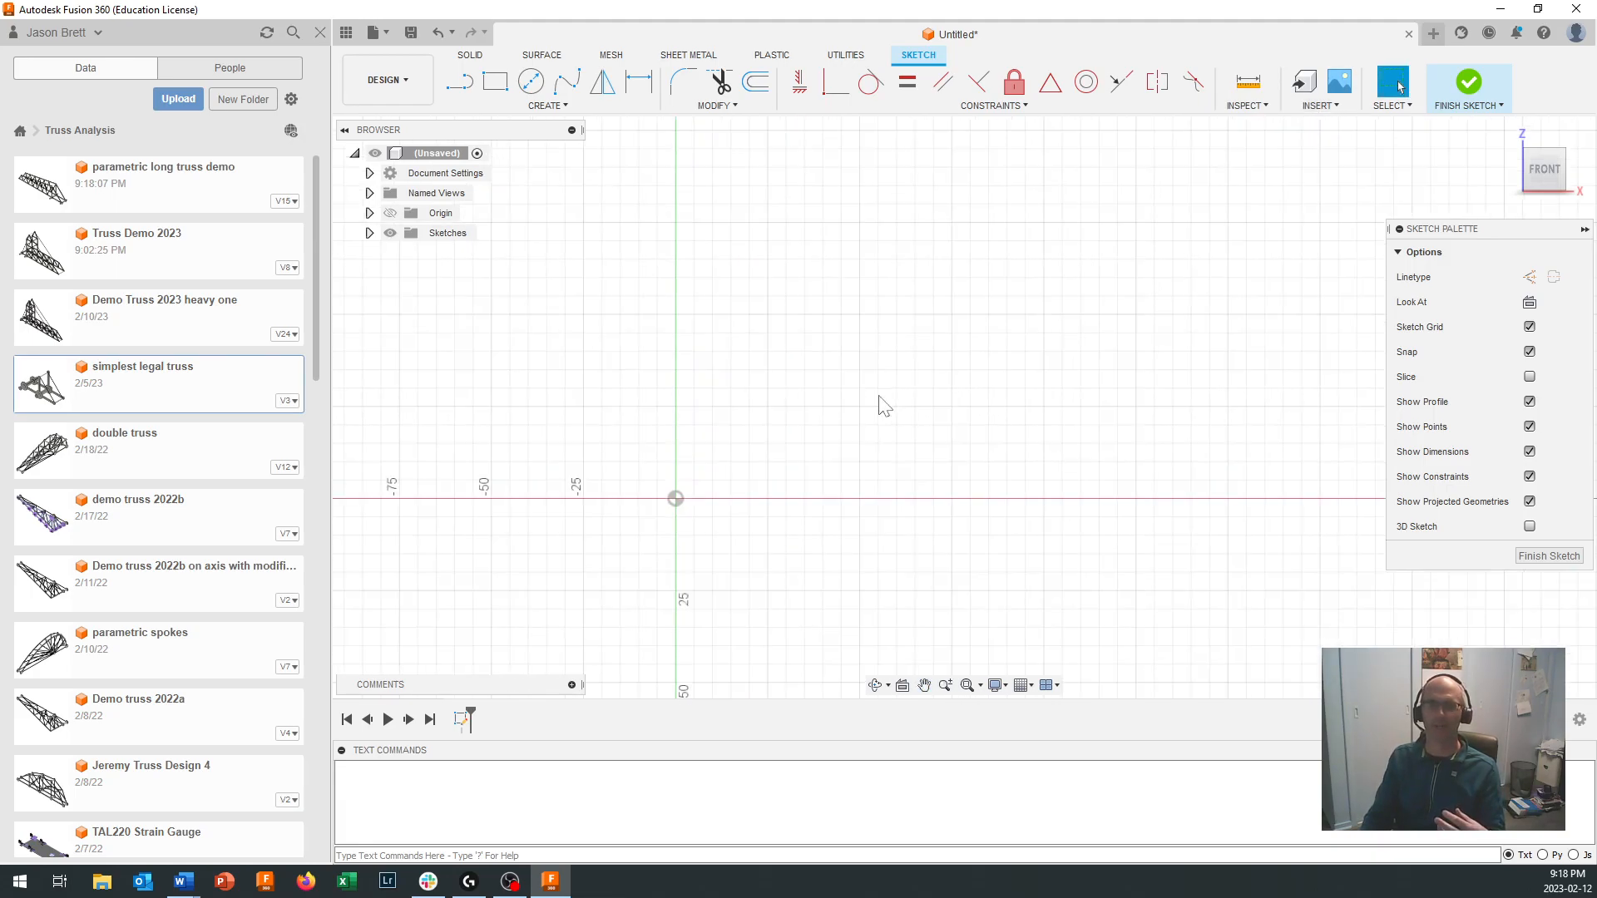
left_click(531, 81)
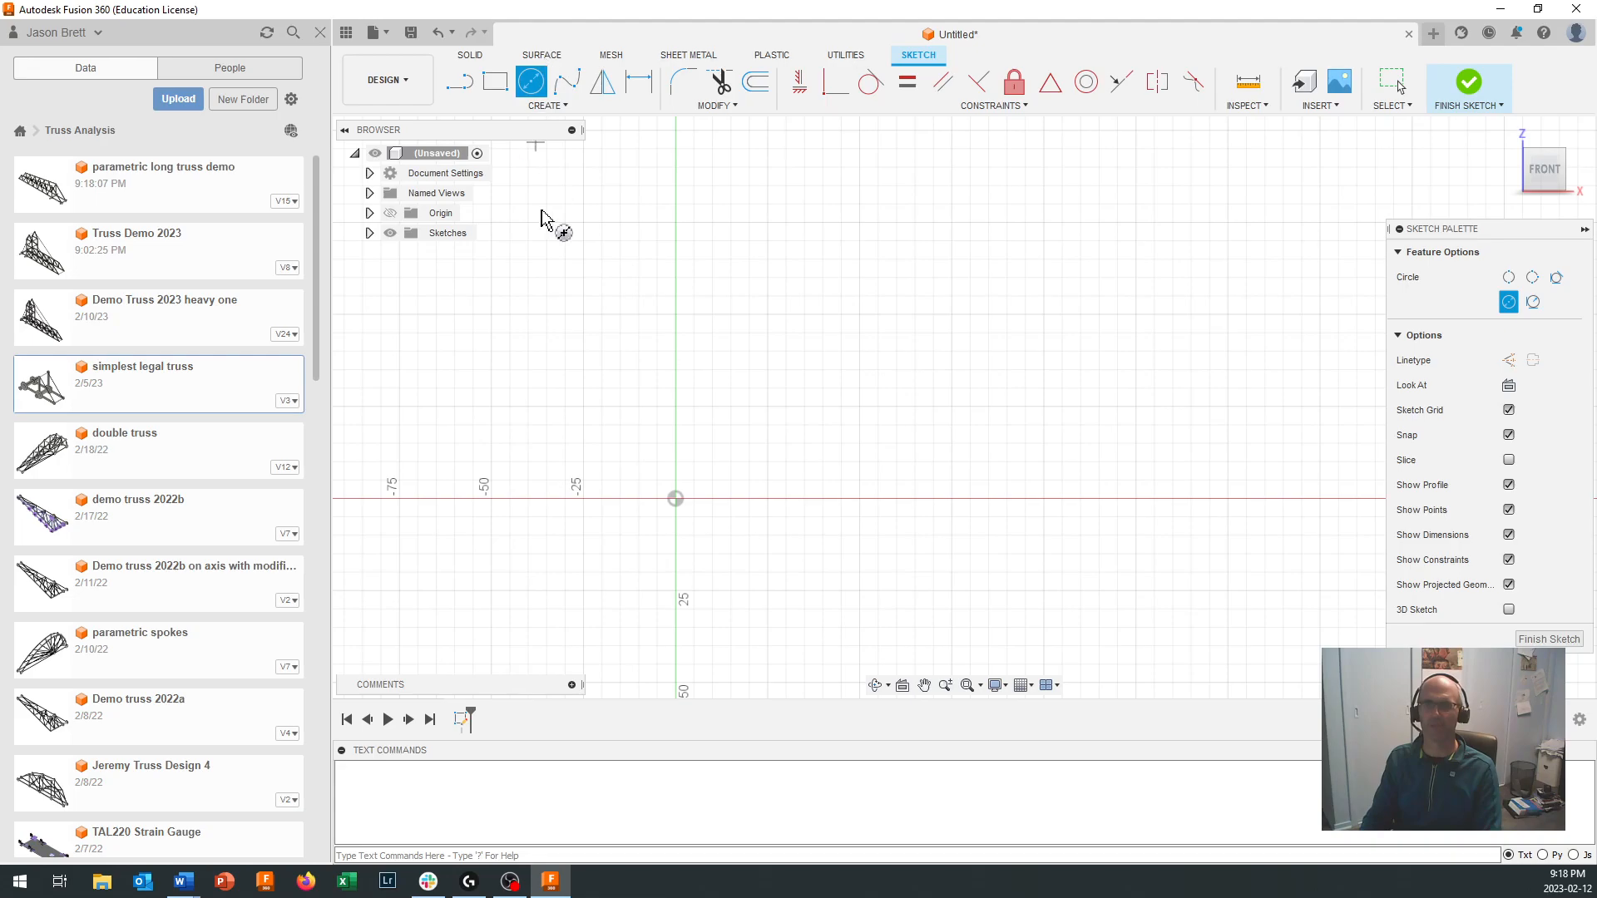
left_click(676, 499)
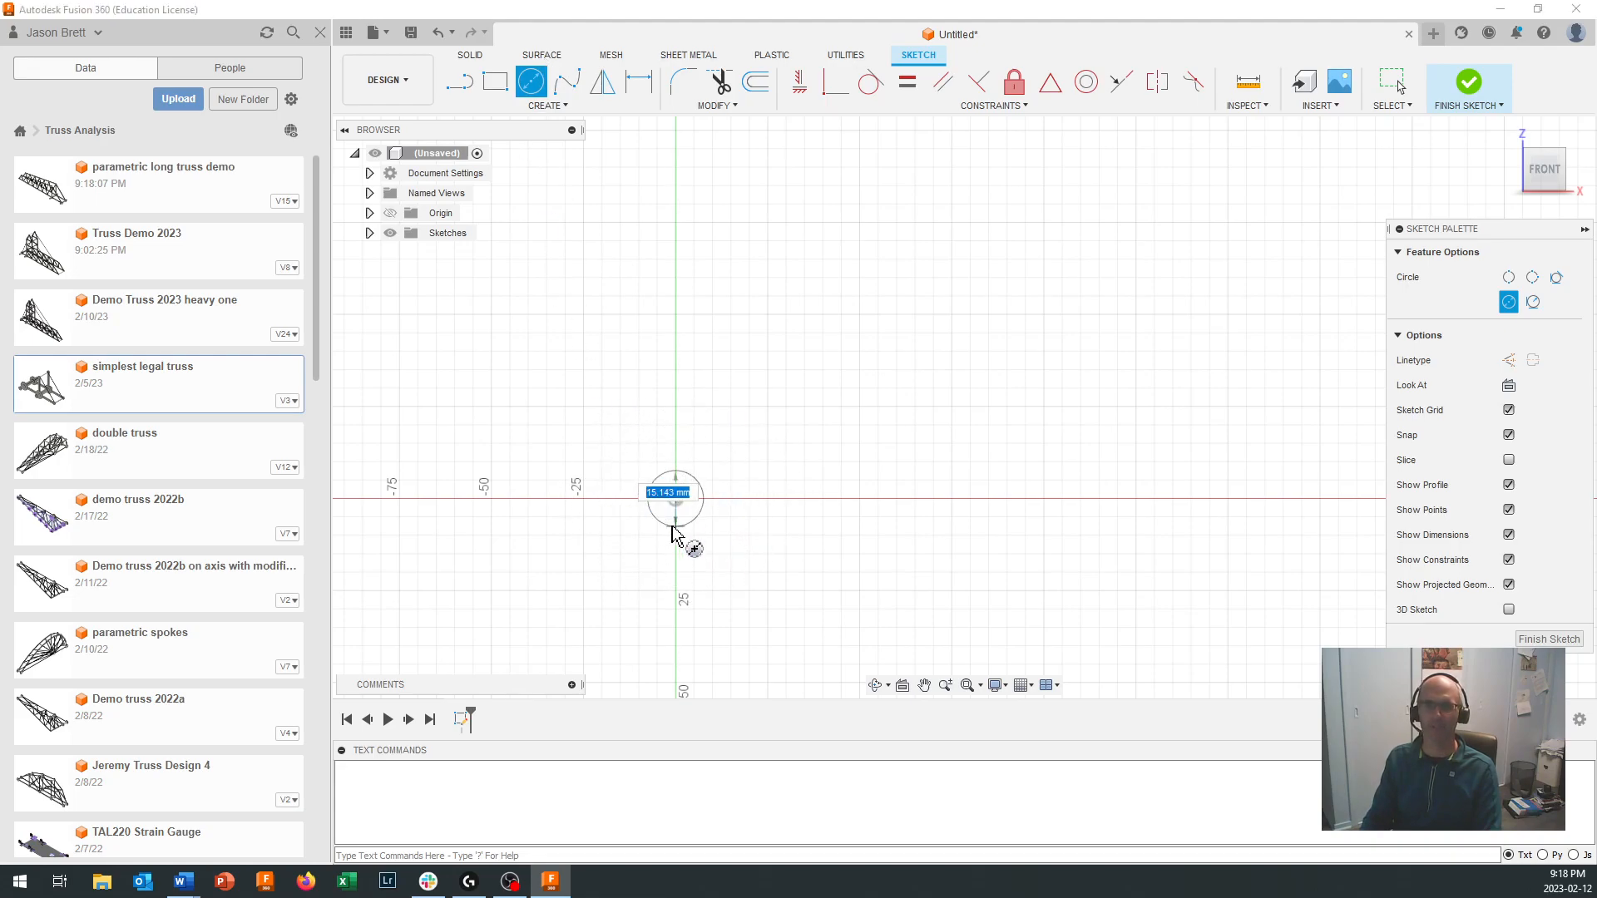
type("30")
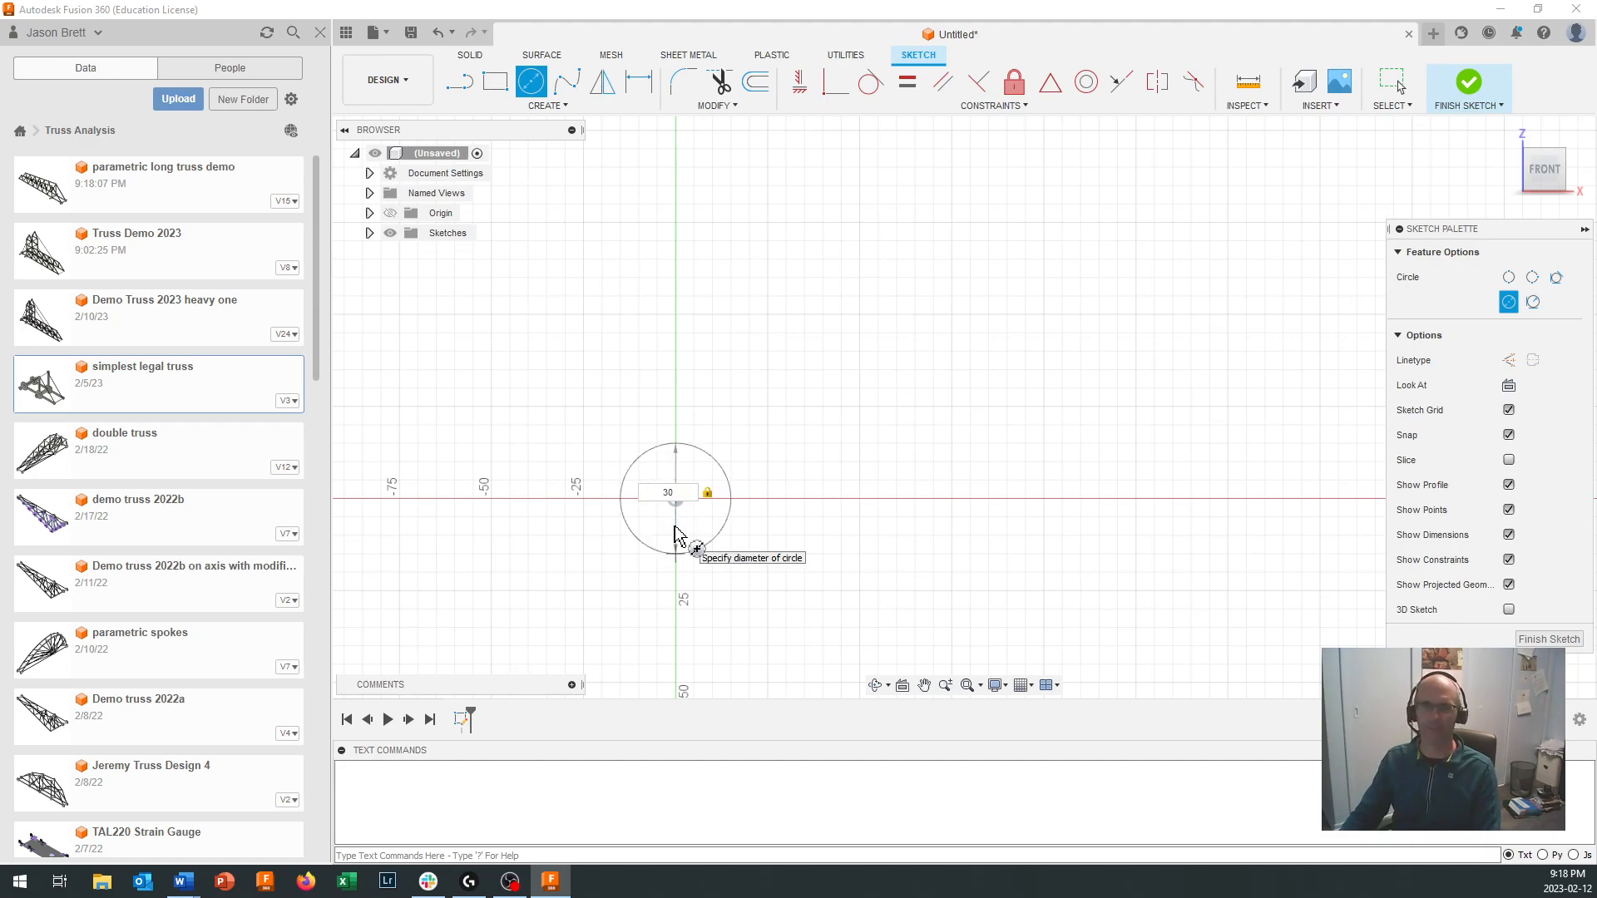
key("Return")
key("Escape")
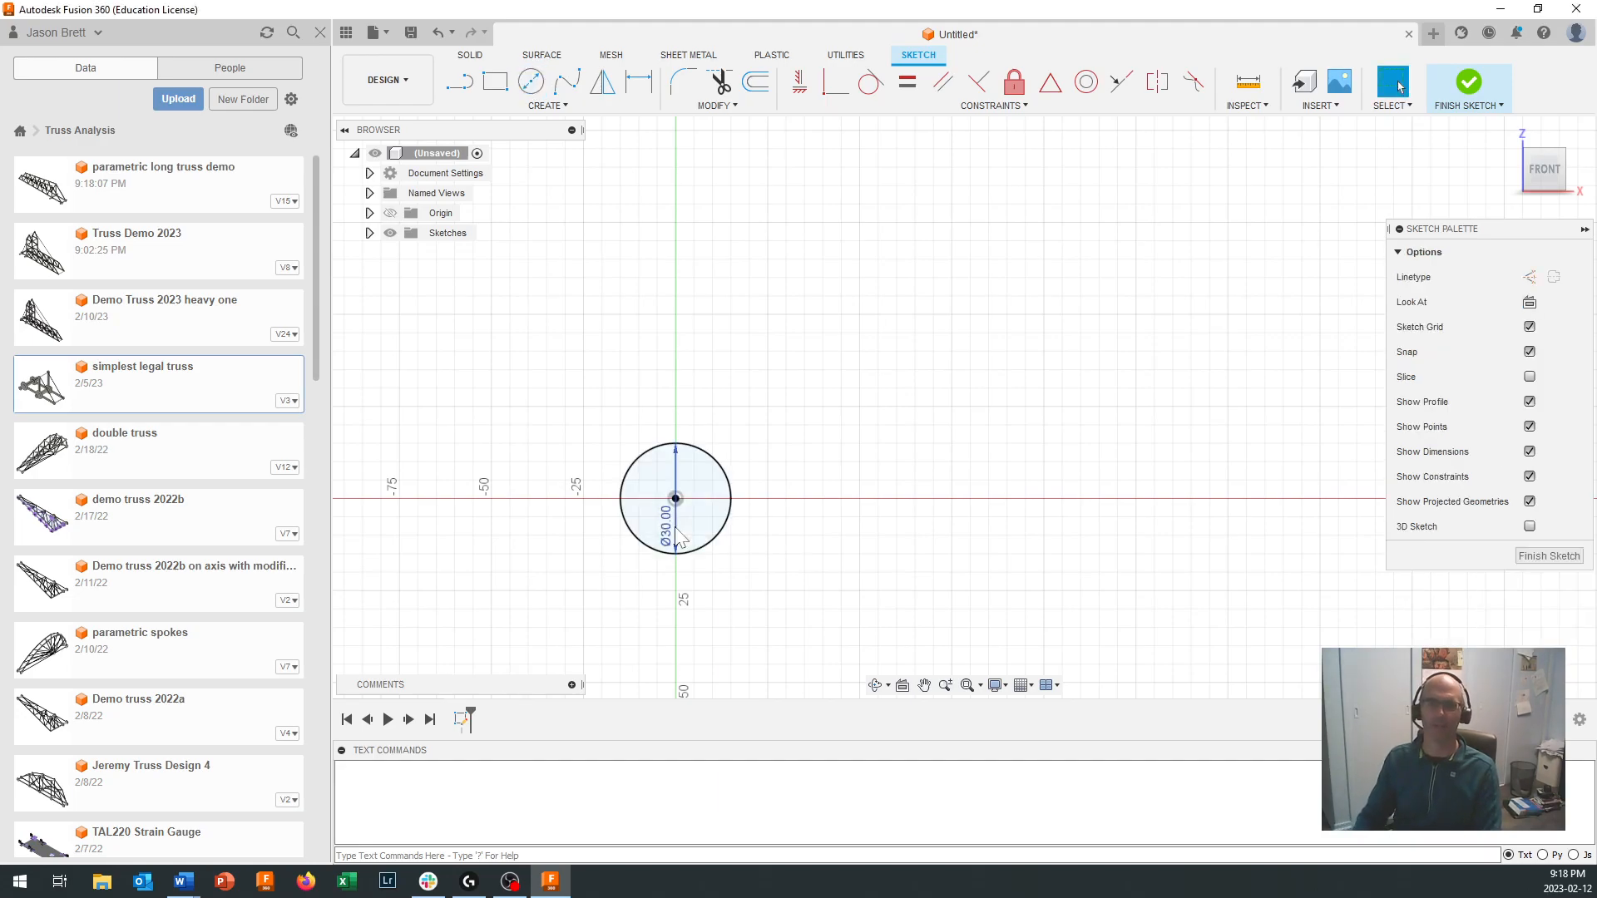
scroll(889, 558, "down", 1)
left_click_drag(738, 500, 698, 564)
key("Escape")
left_click(530, 80)
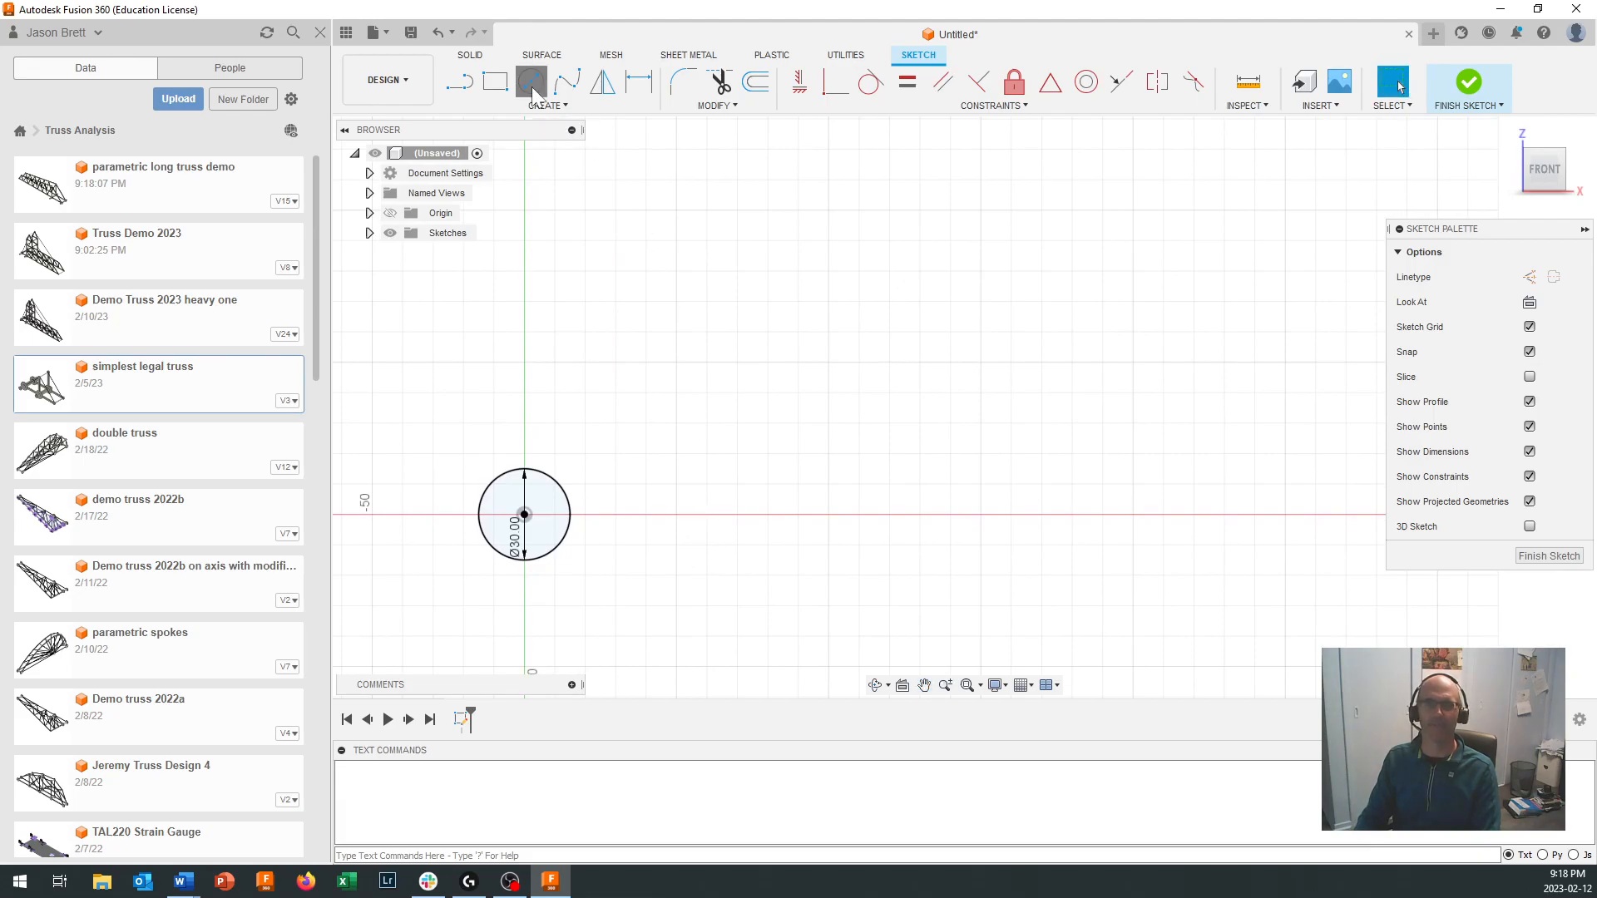
left_click(675, 514)
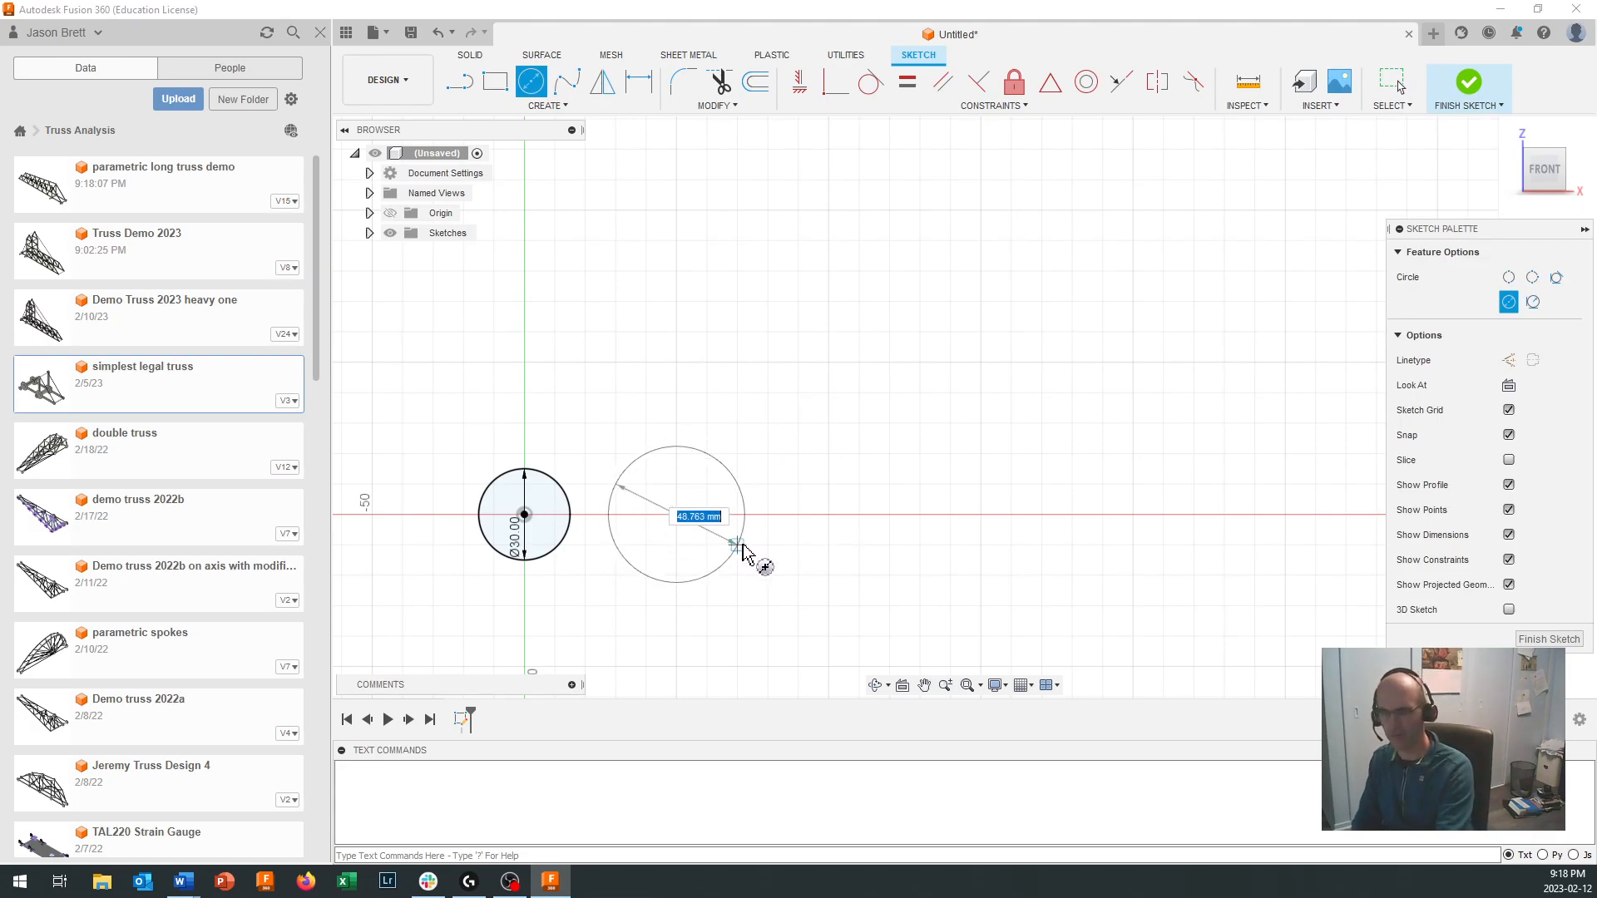
key("Escape")
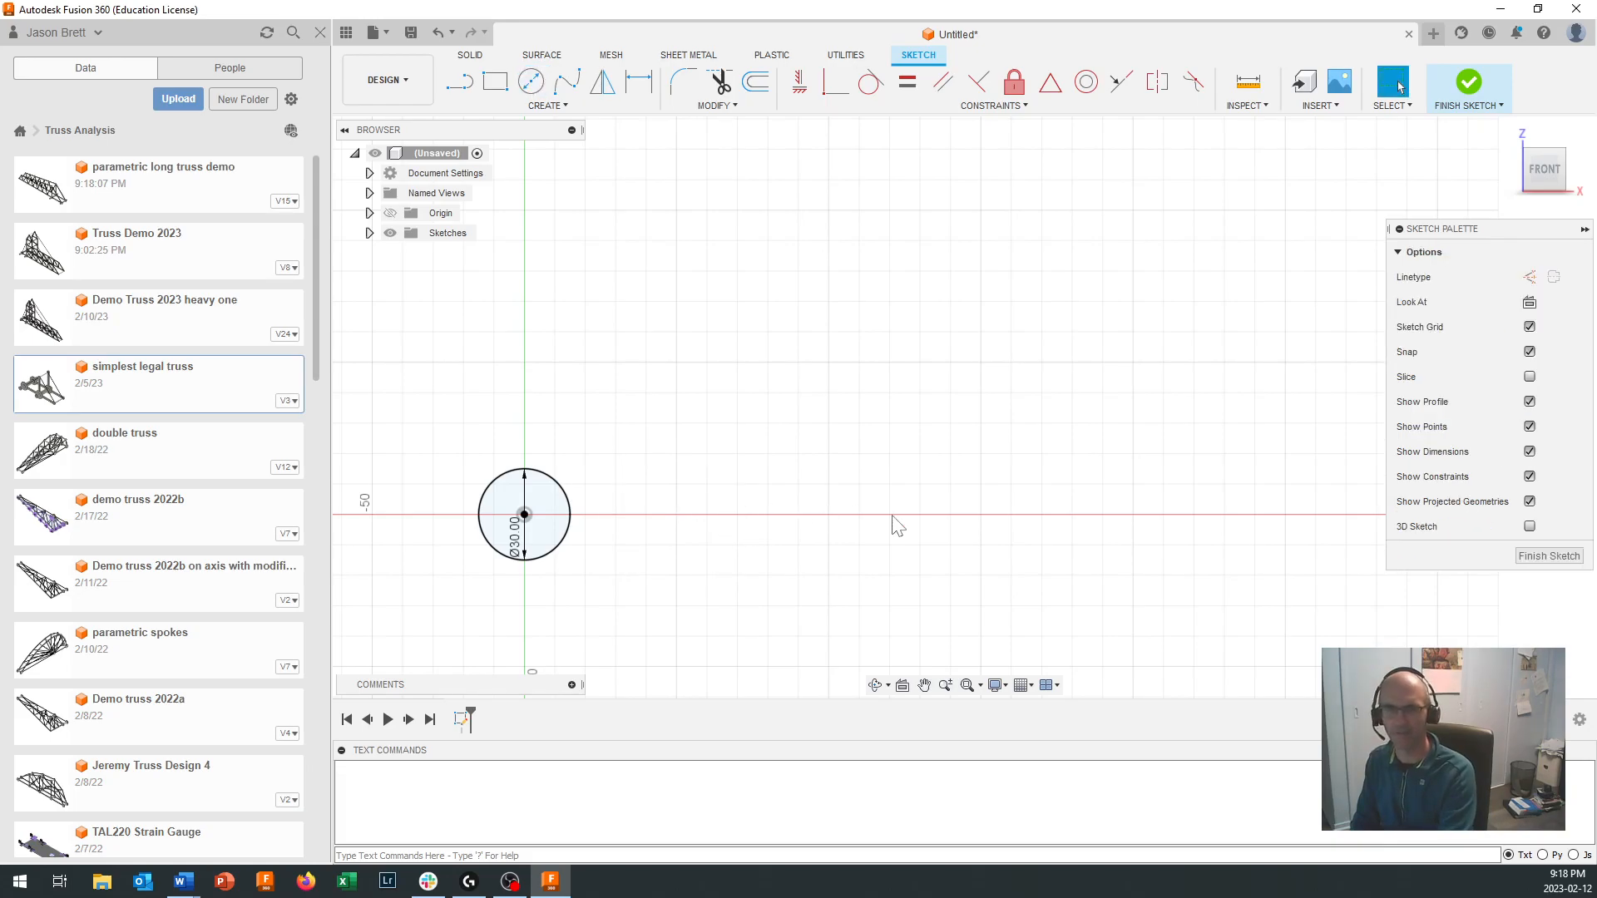
Step: Draw a horizontal construction line about 72 mm long from the circle's centre along the positive X axis
left_click(1529, 276)
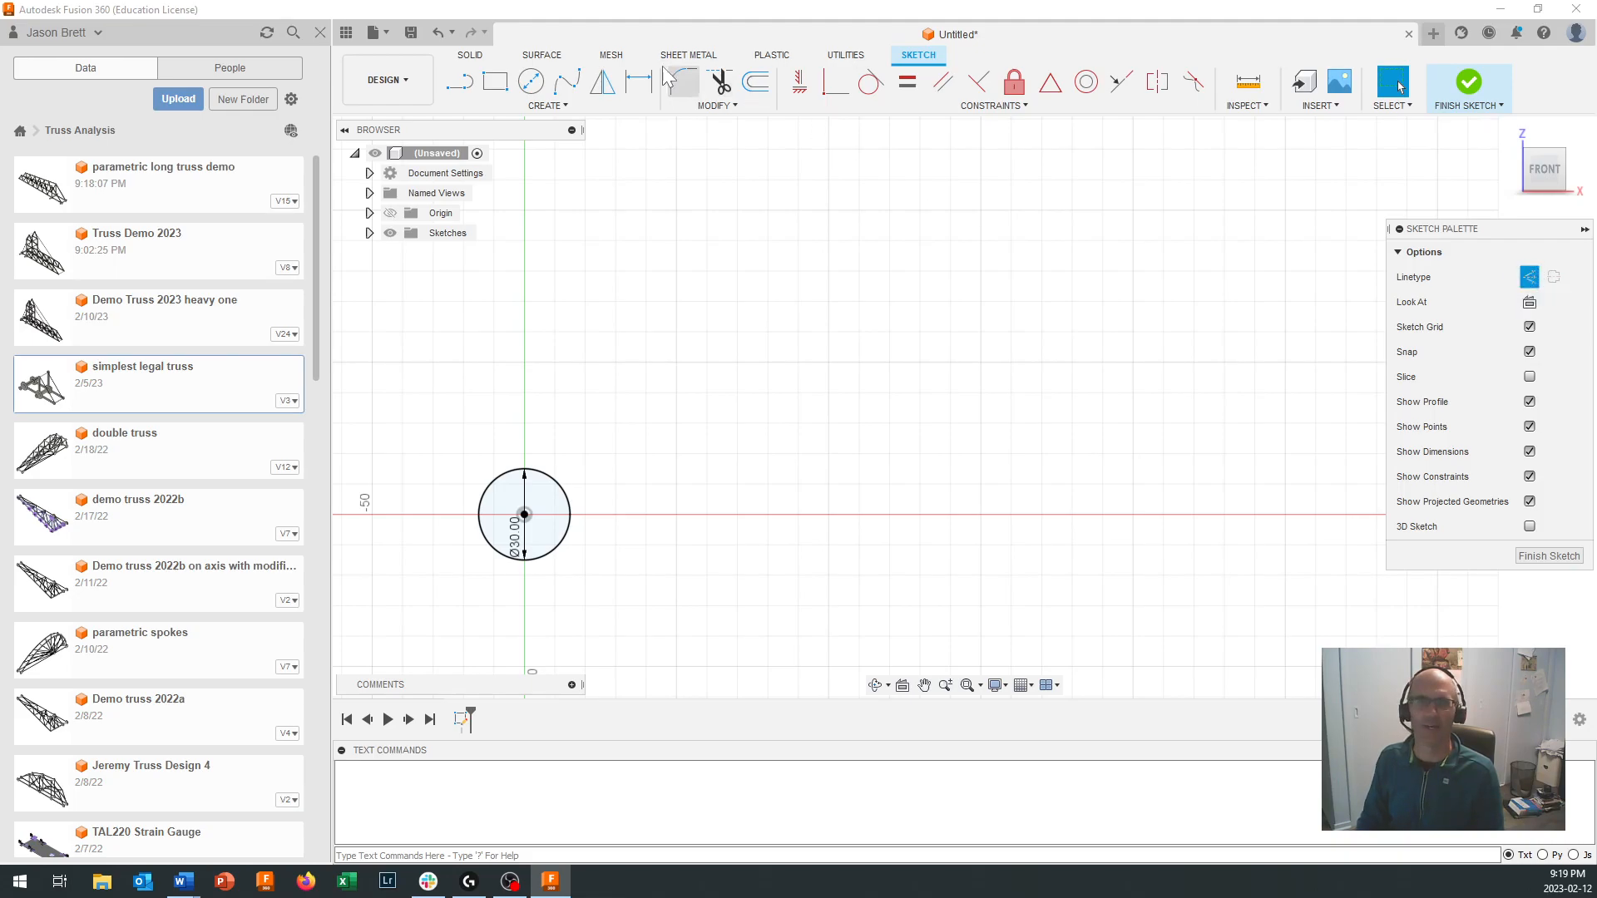
left_click(461, 84)
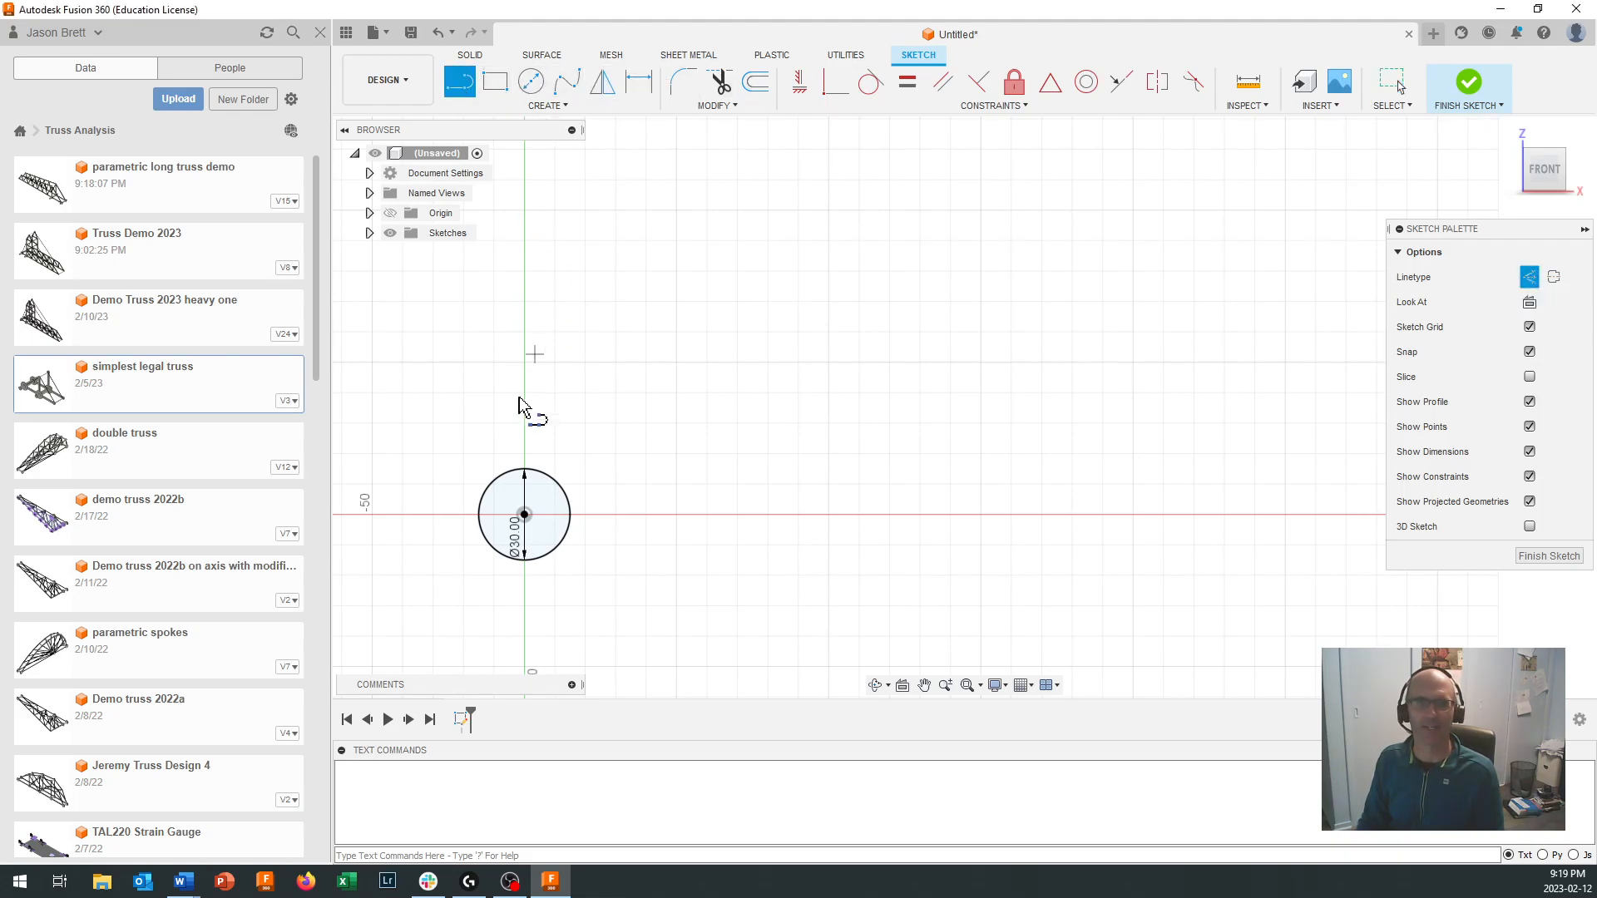
left_click(524, 514)
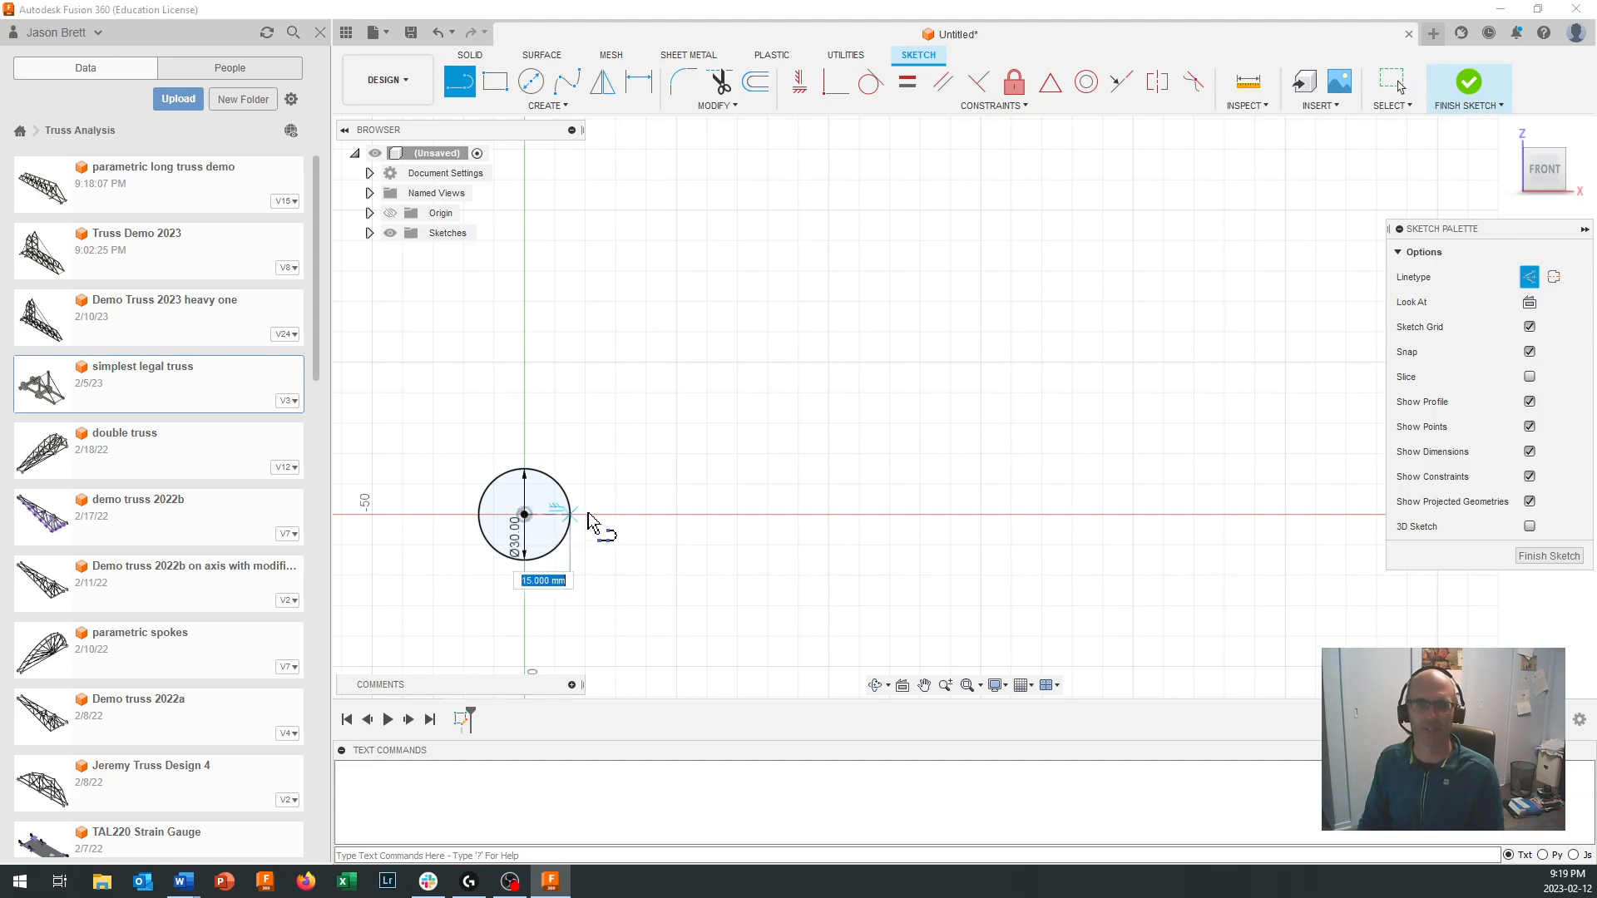
left_click(743, 515)
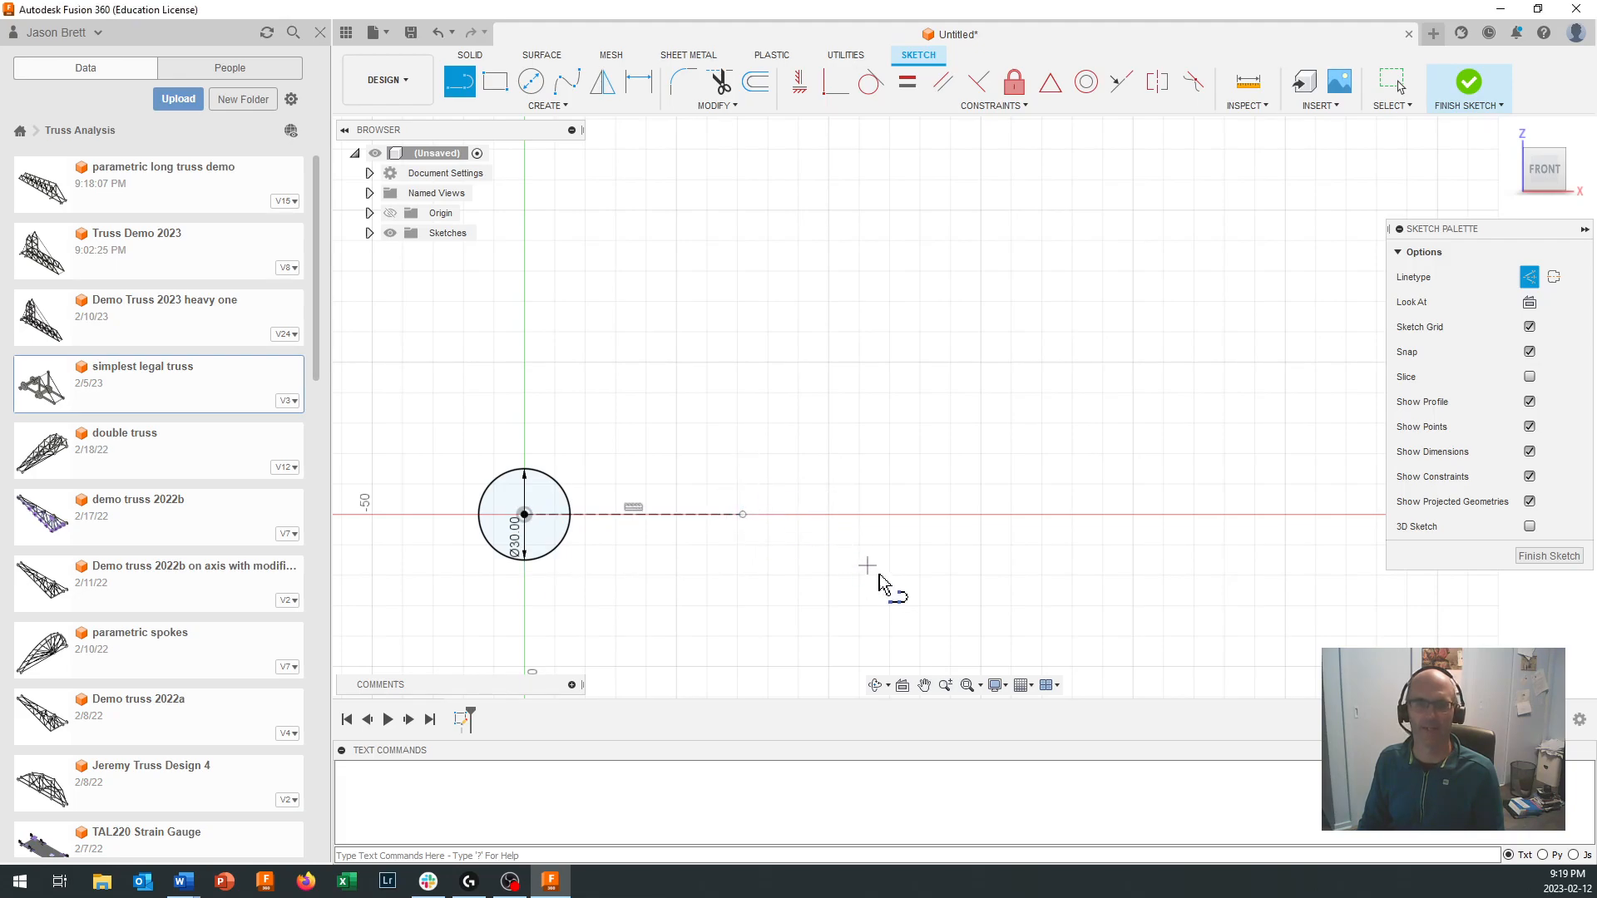
Step: Dimension the construction line's length as 70 mm
left_click(637, 85)
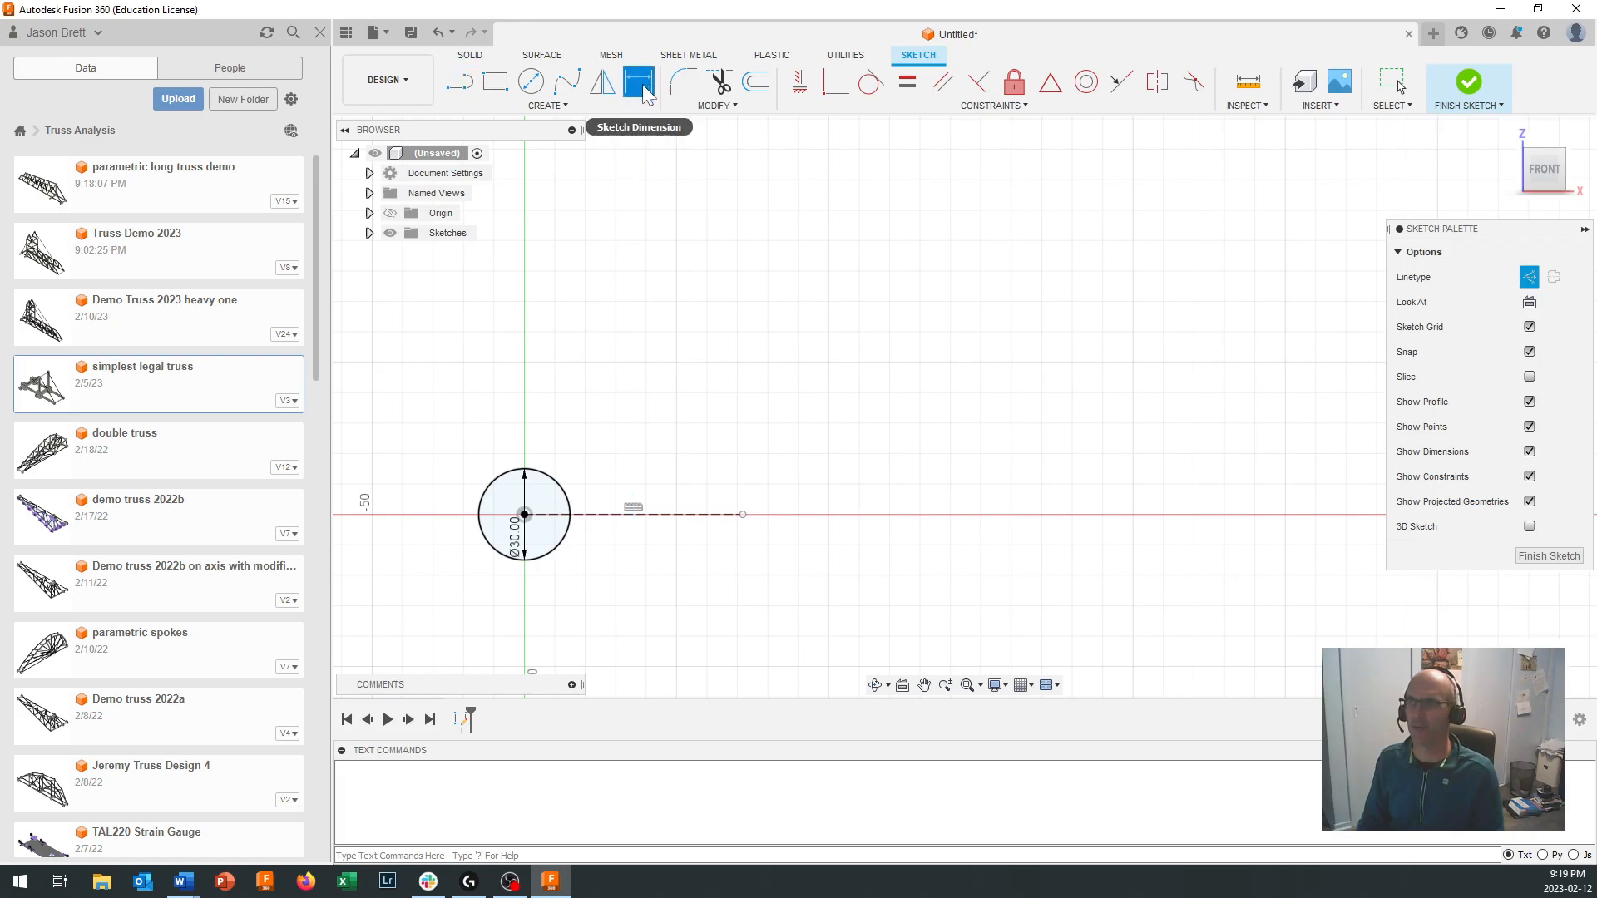
left_click(657, 515)
left_click(625, 566)
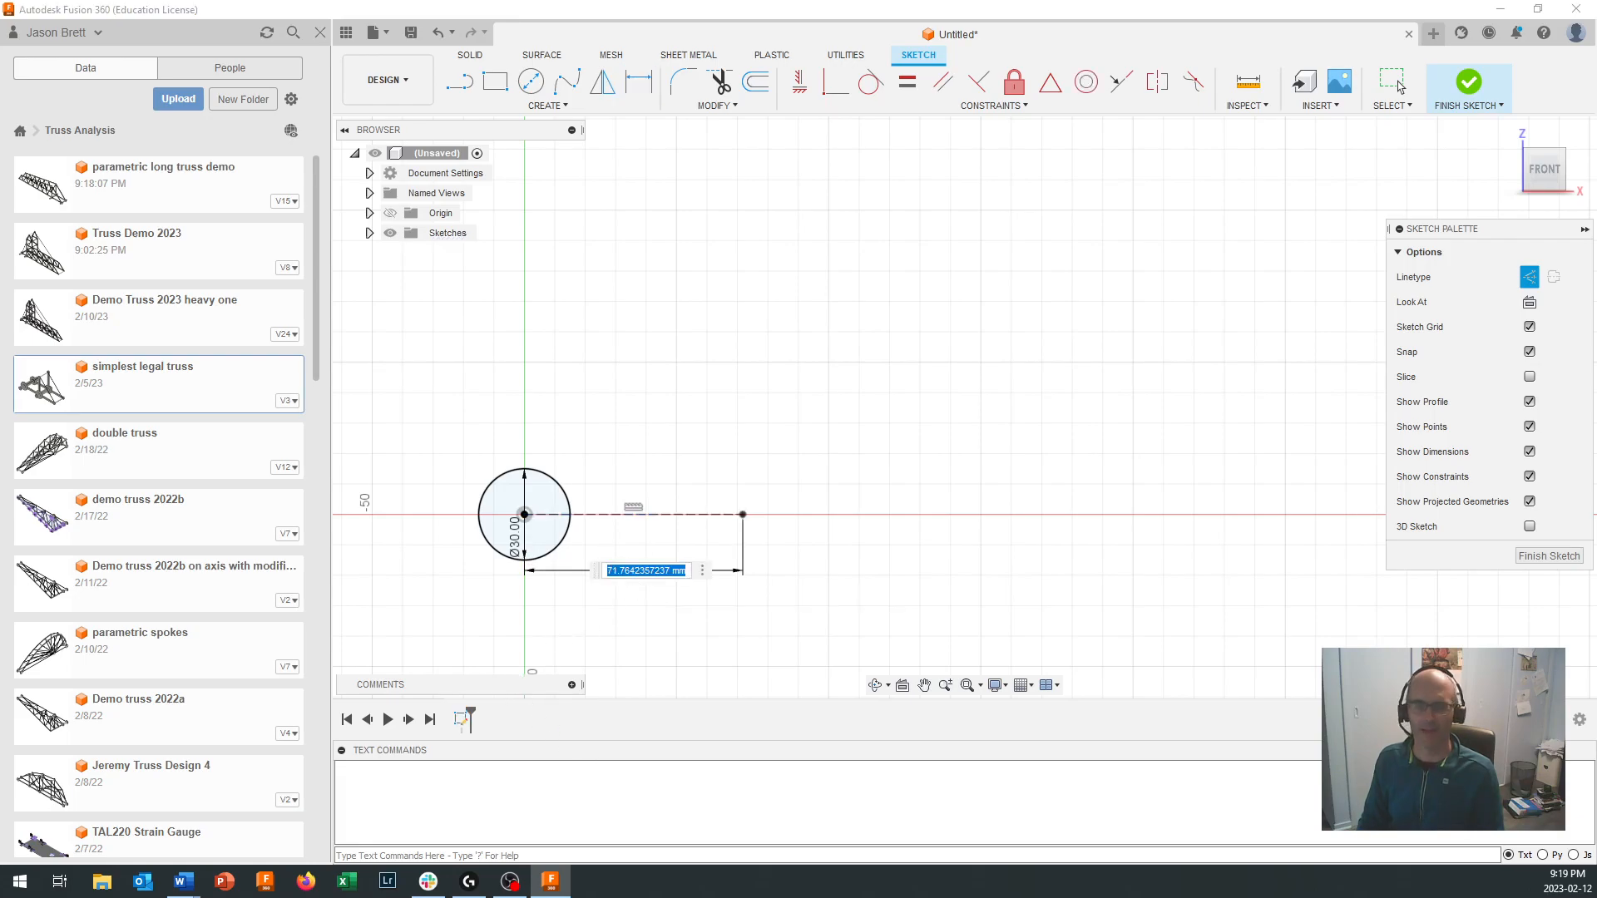
type("70")
key("Return")
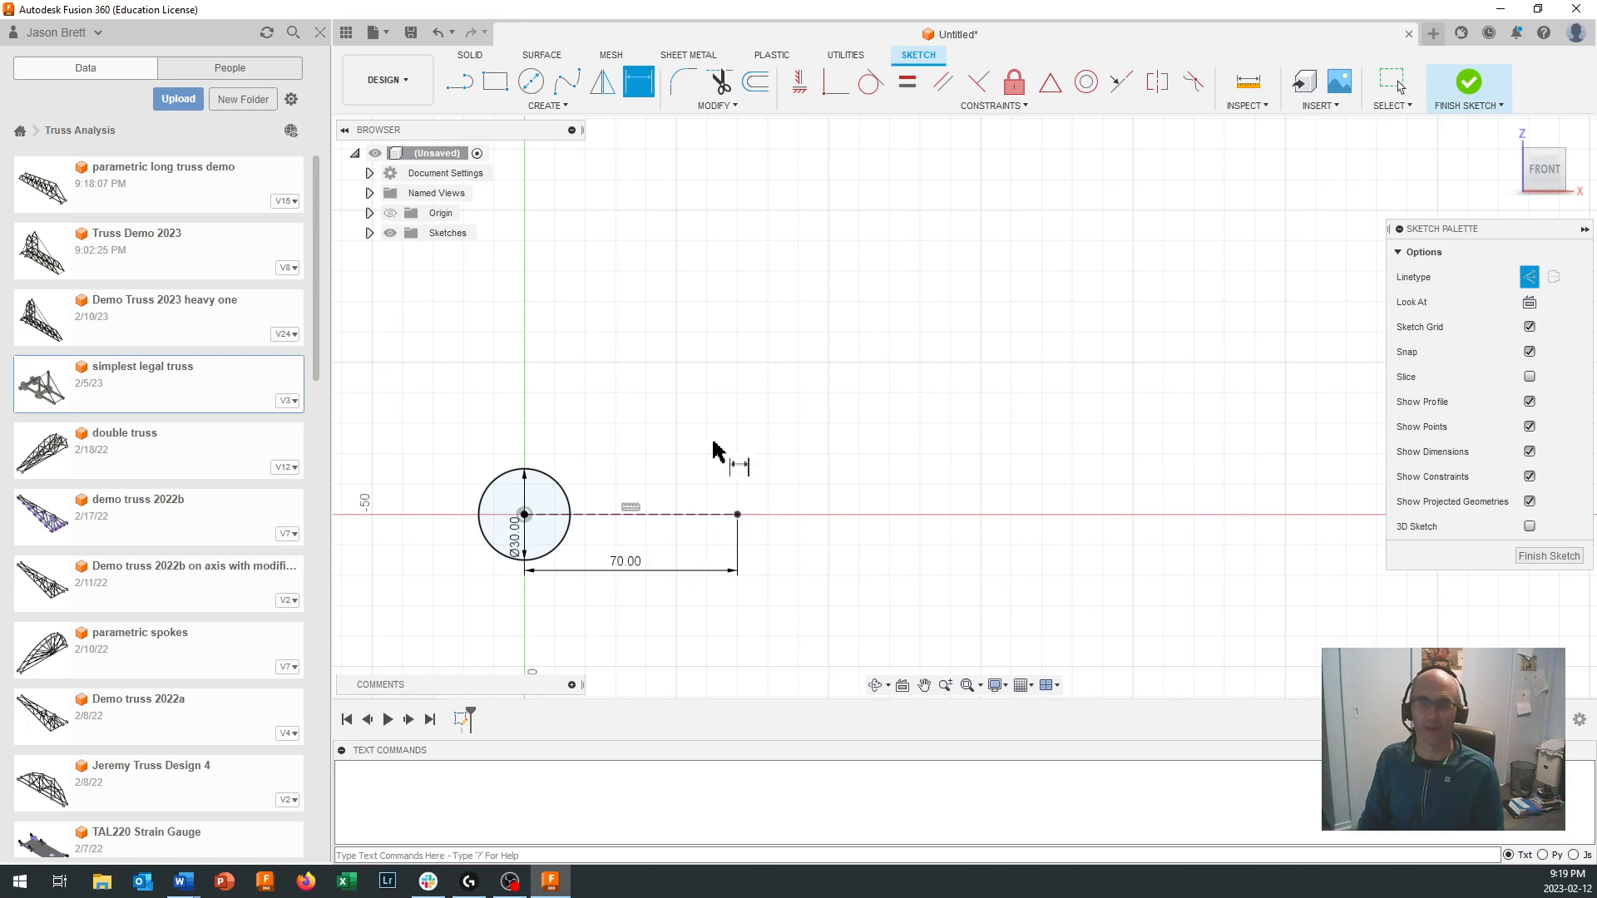
Step: Draw a 30 mm diameter circle at the free end of the 70 mm line and convert it from construction to regular geometry
left_click(532, 84)
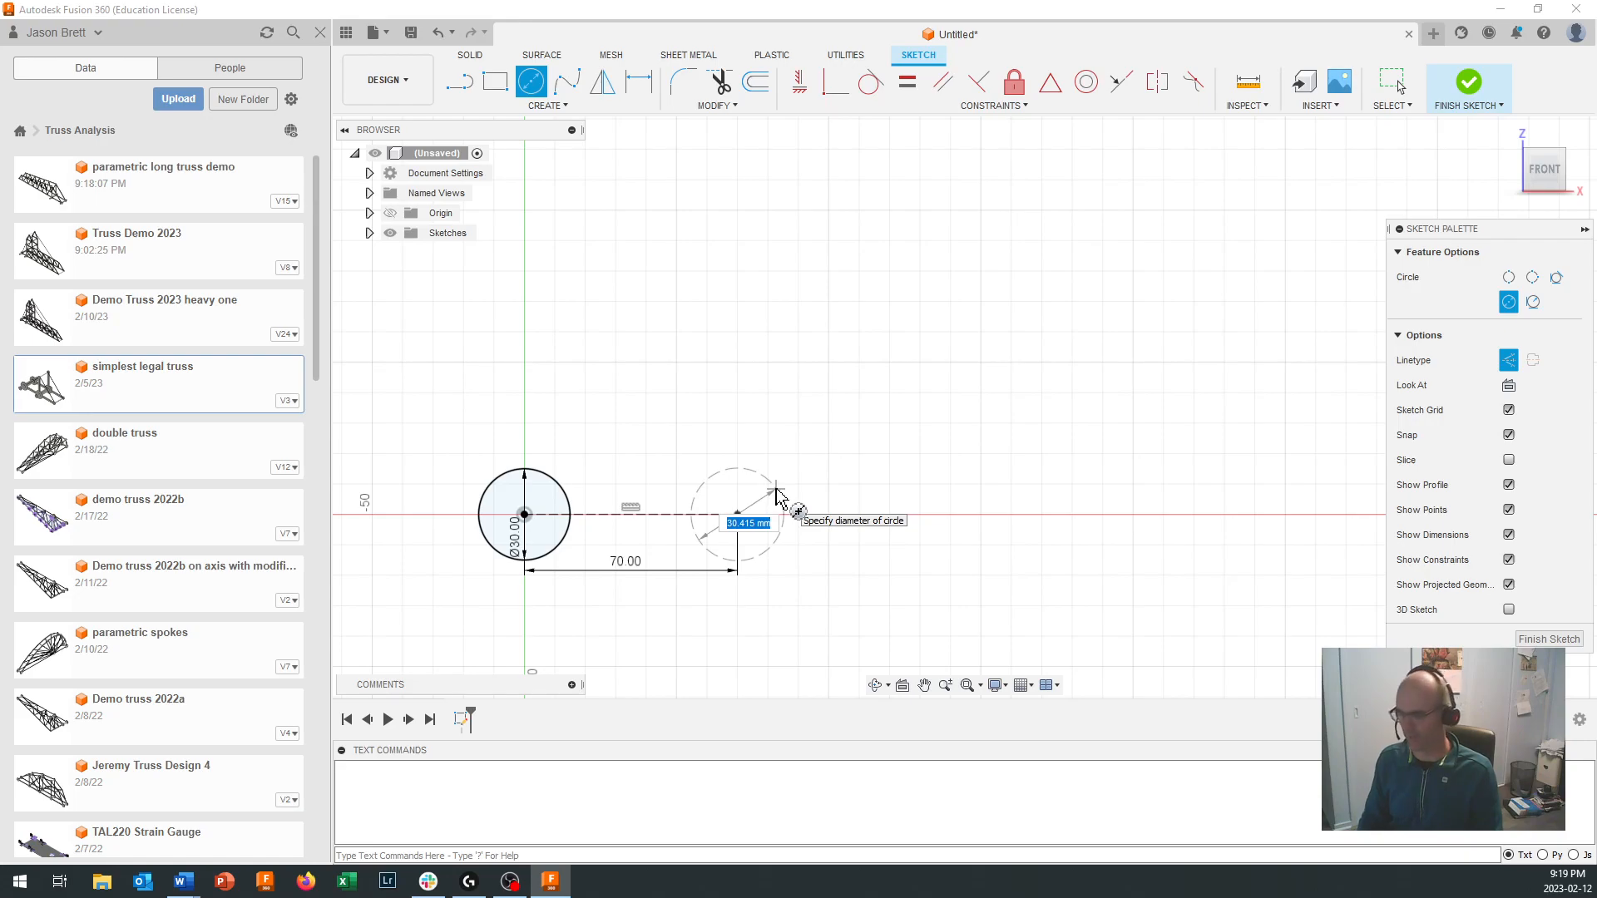
type("30")
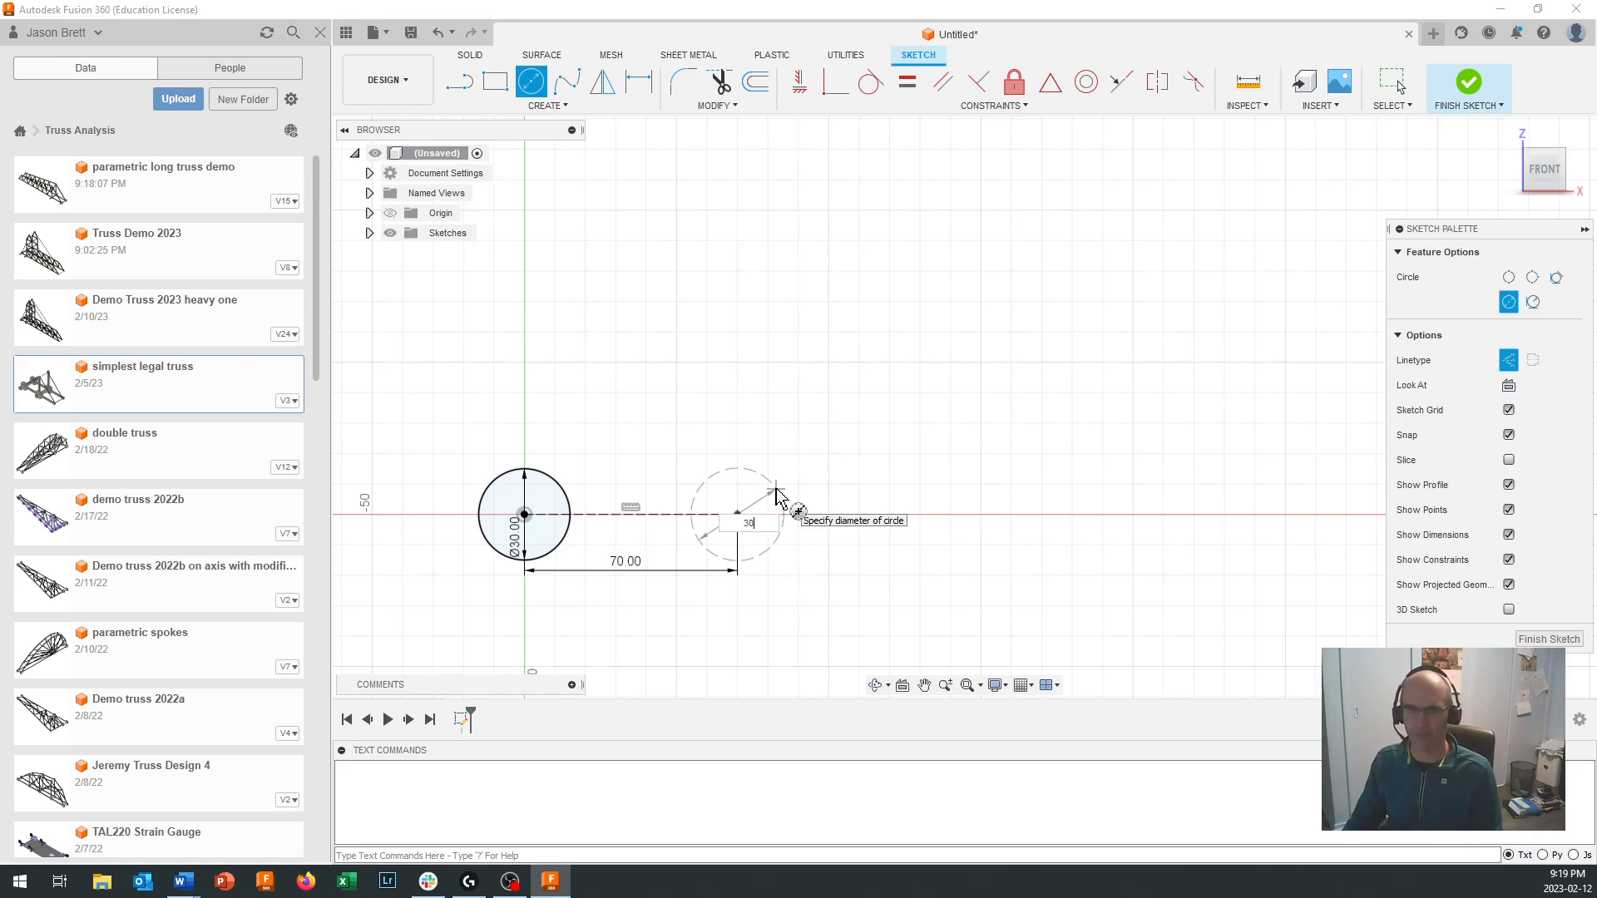
key("Return")
key("Escape")
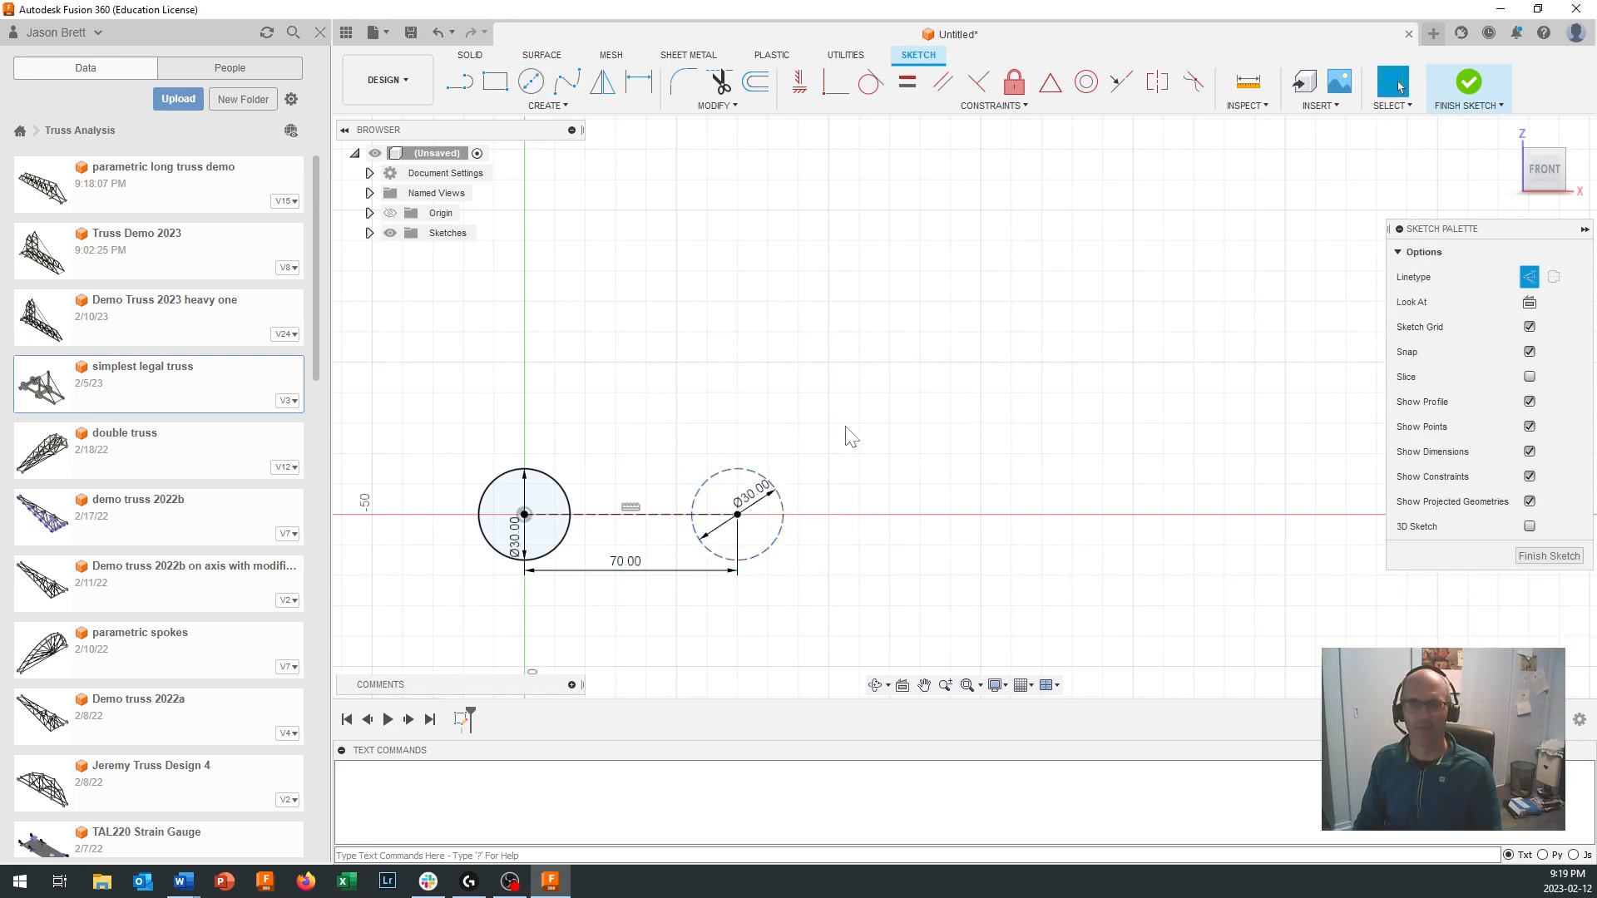
left_click(751, 472)
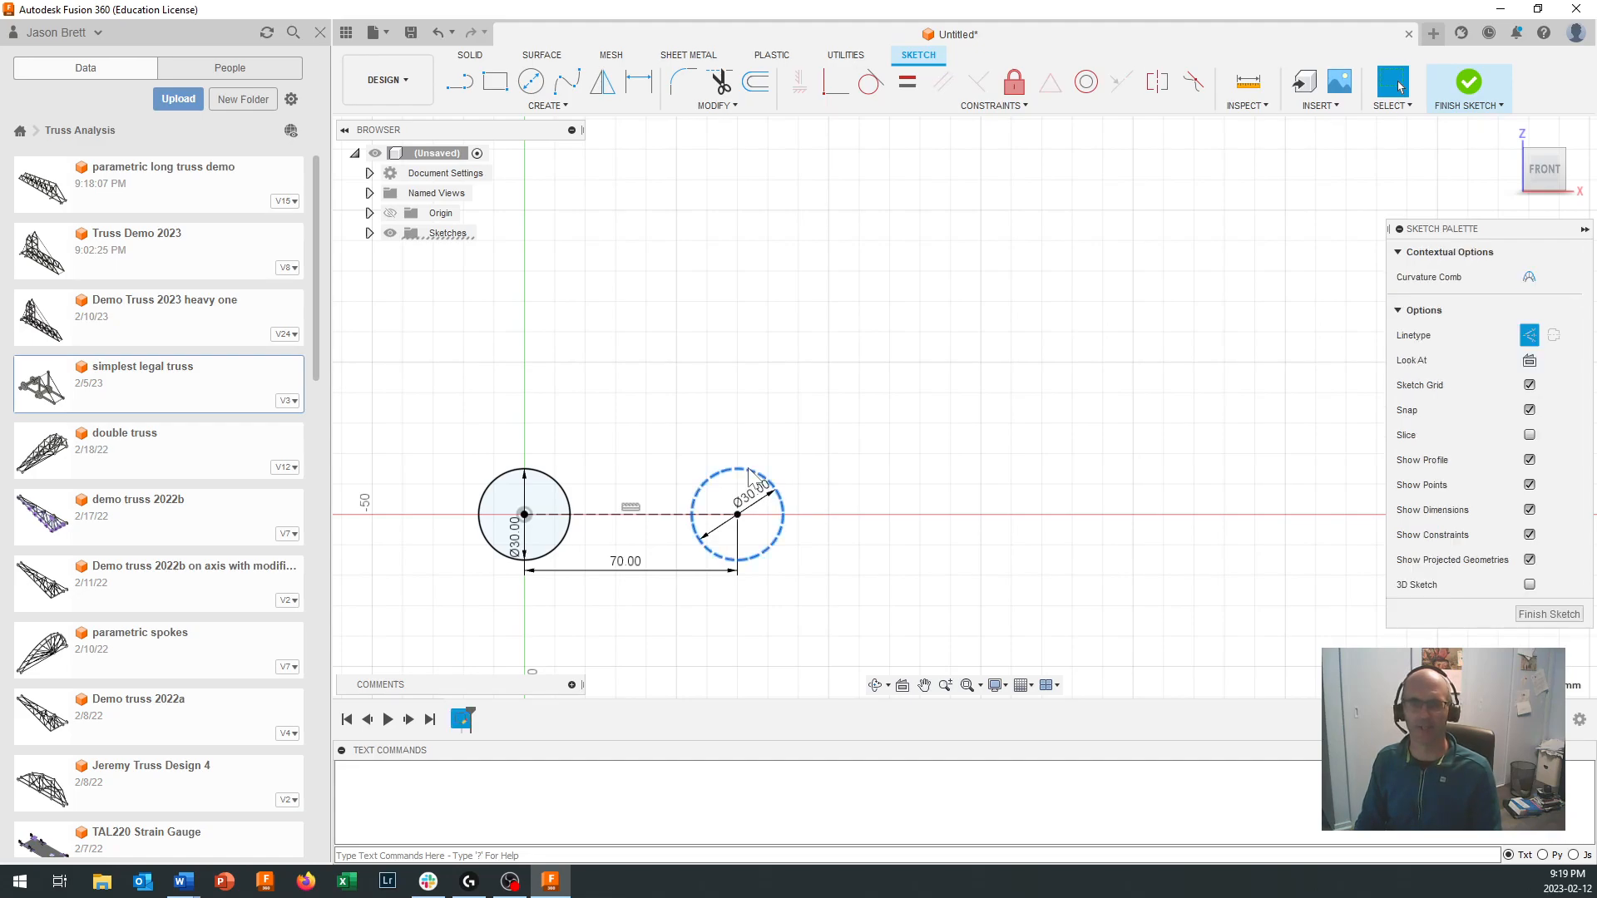
left_click(1530, 333)
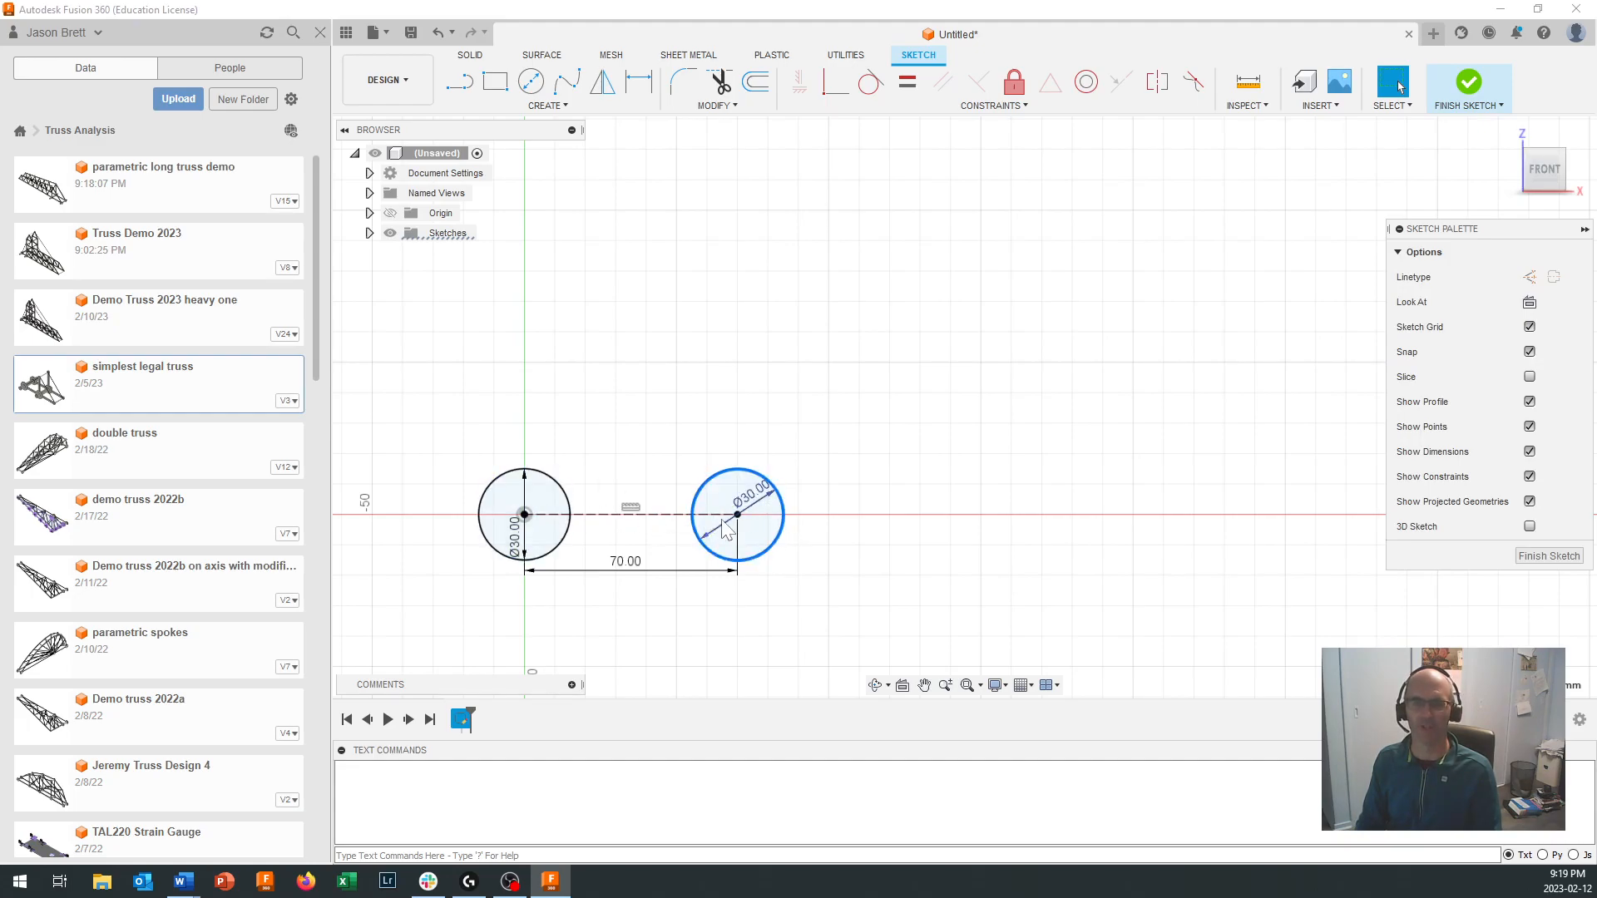
scroll(929, 562, "down", 4)
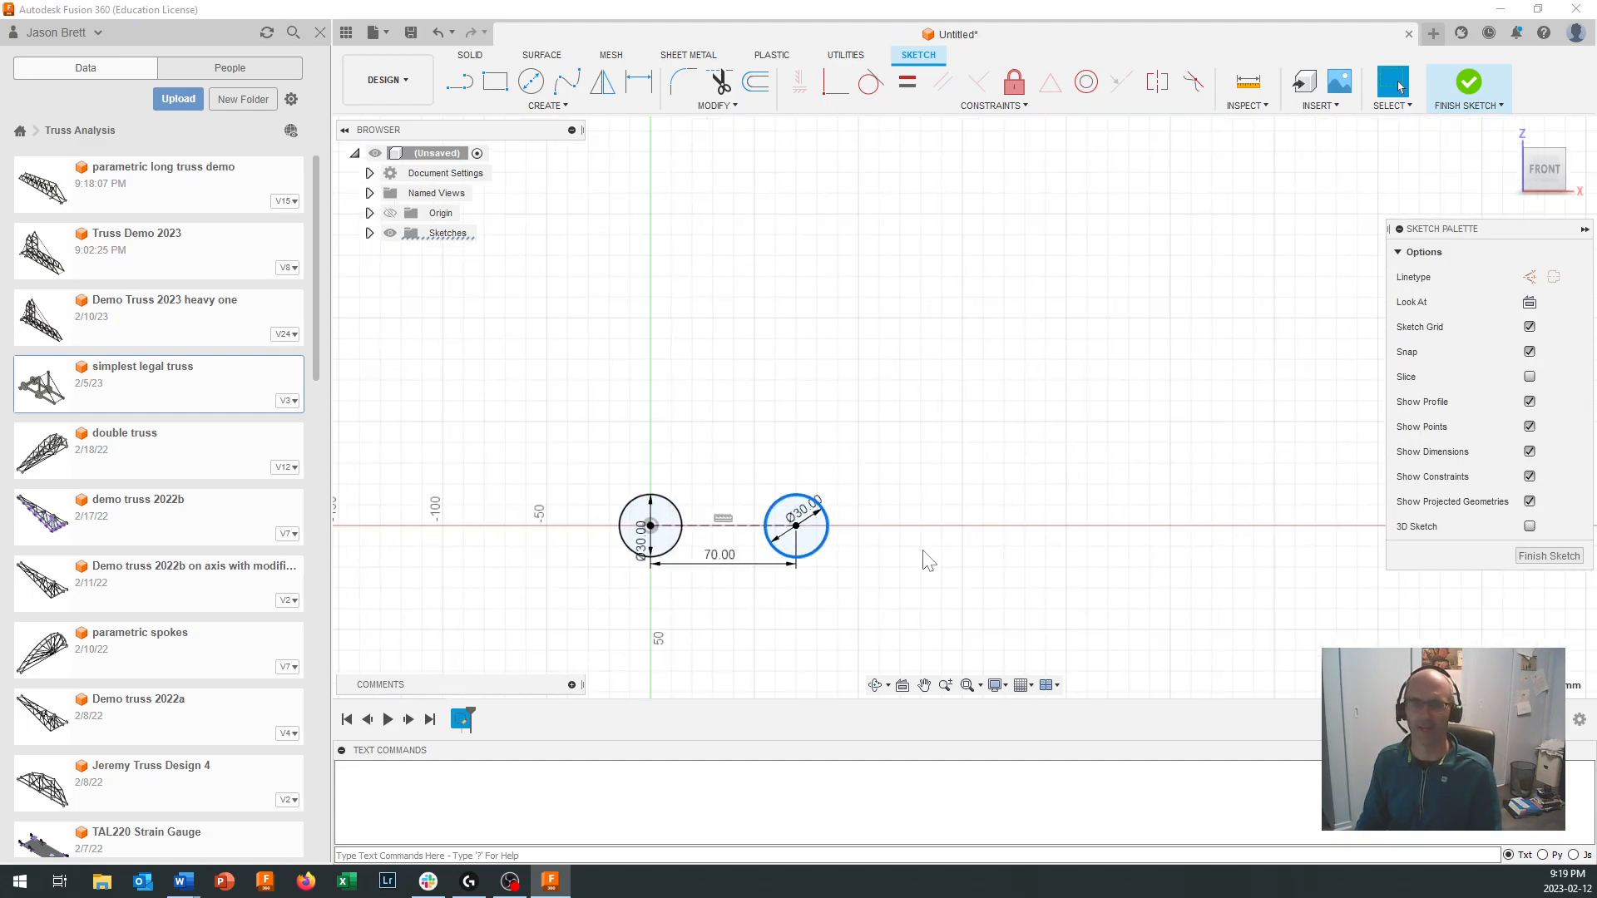
middle_click_drag(1023, 478, 742, 417)
scroll(745, 429, "up", 1)
scroll(745, 429, "down", 3)
scroll(748, 429, "up", 1)
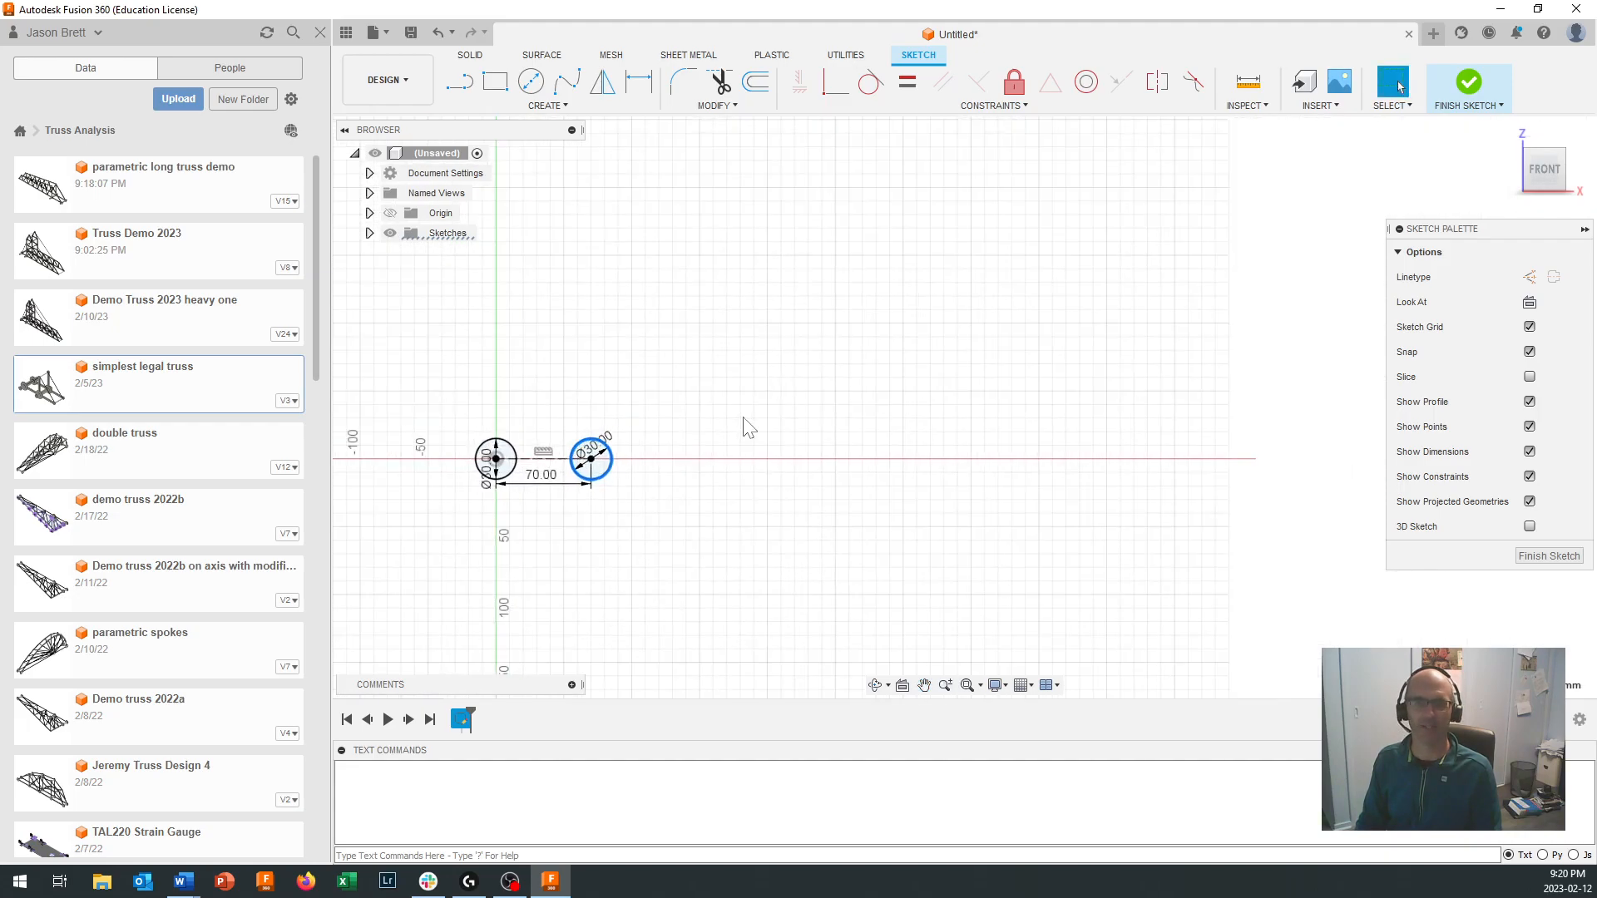
middle_click_drag(748, 428, 780, 440)
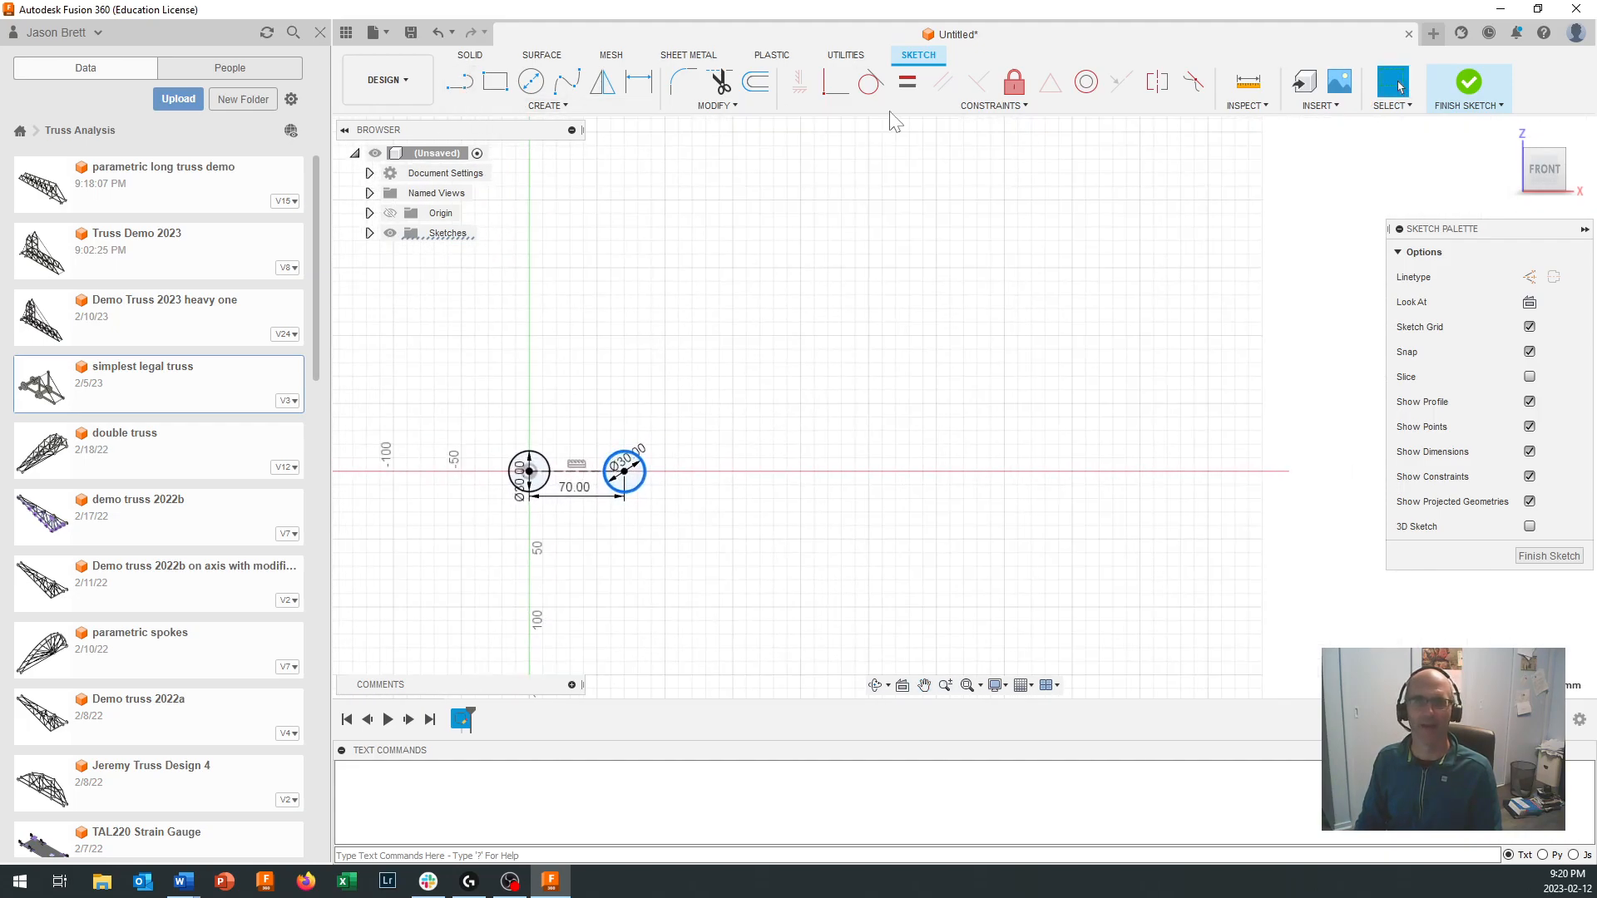
left_click(1531, 277)
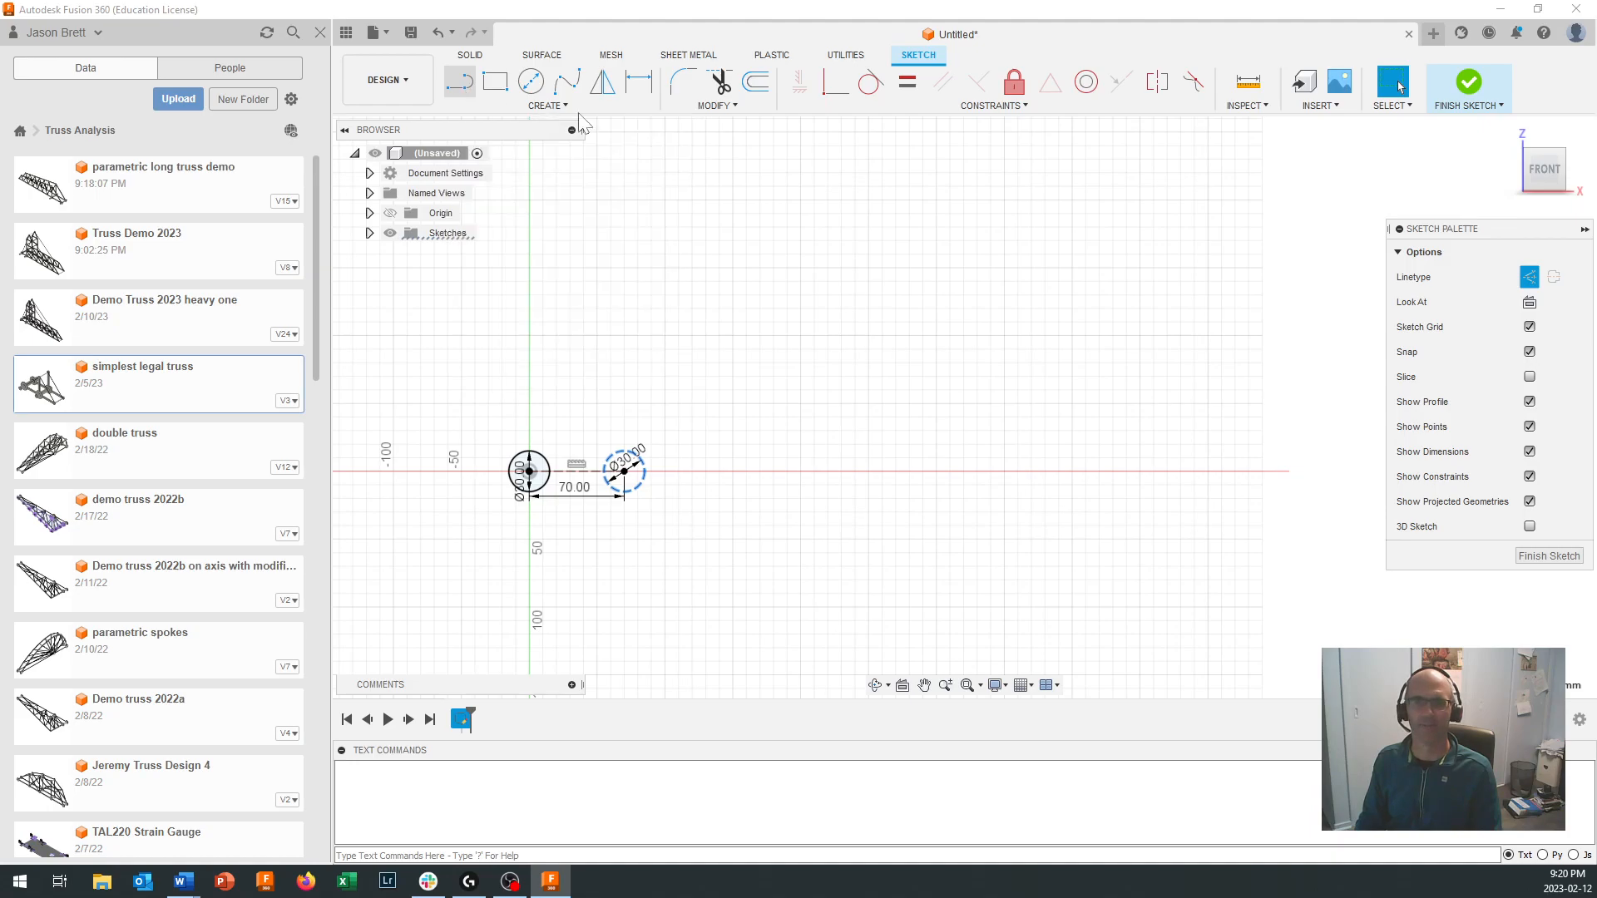
left_click(1527, 280)
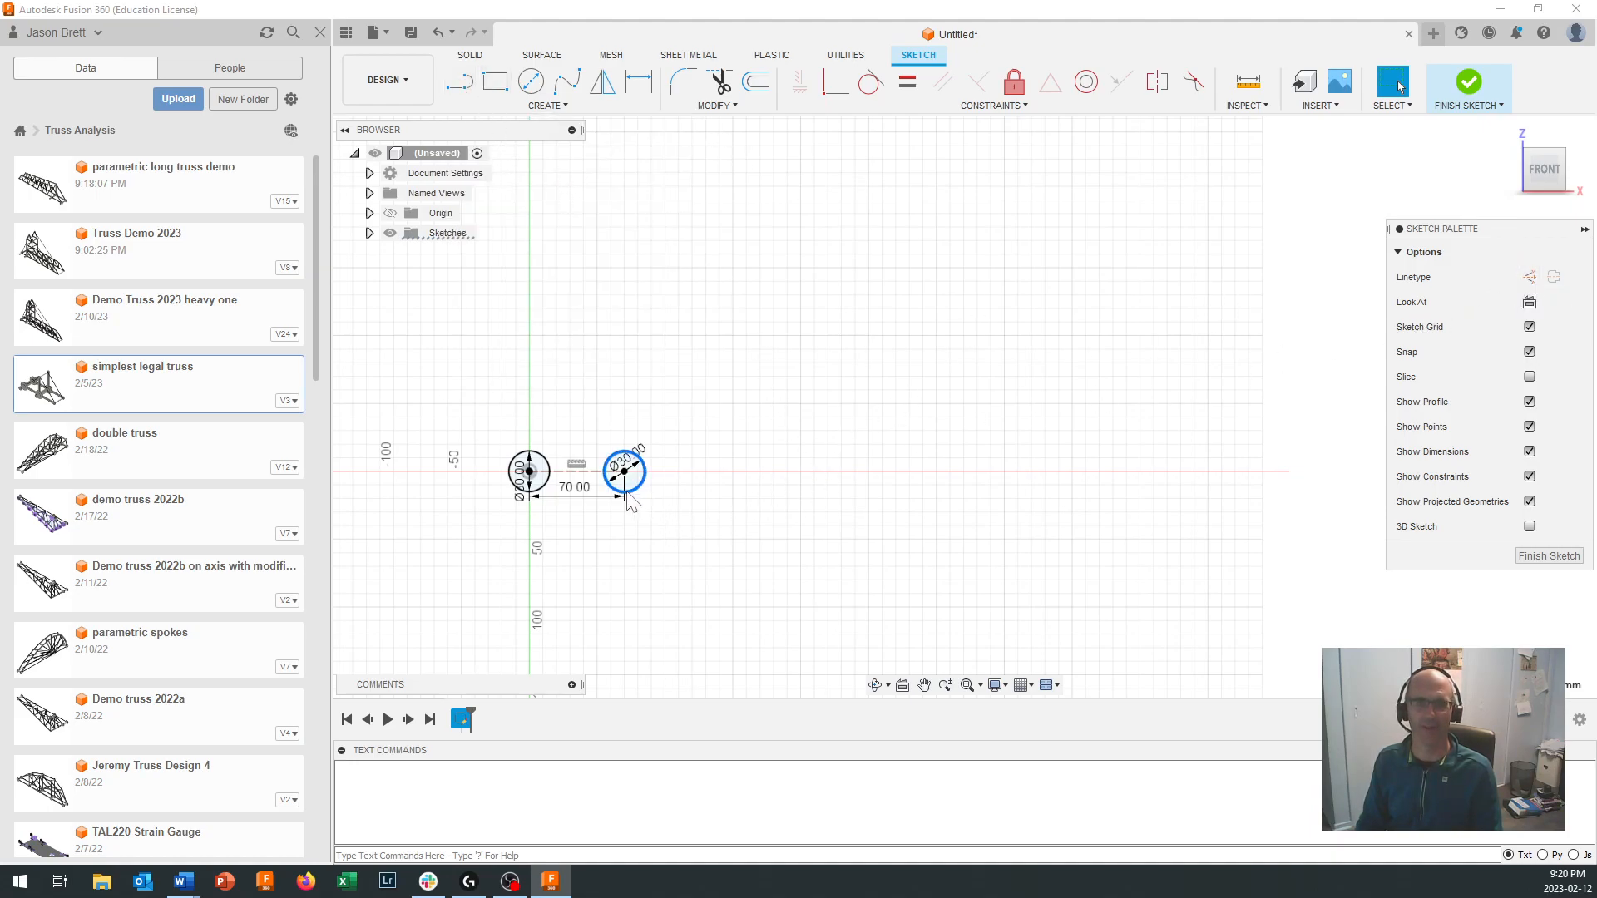
Step: Draw a second horizontal construction line from the second 30 mm circle's centre, extending the 70 mm line along the positive X axis
left_click(460, 83)
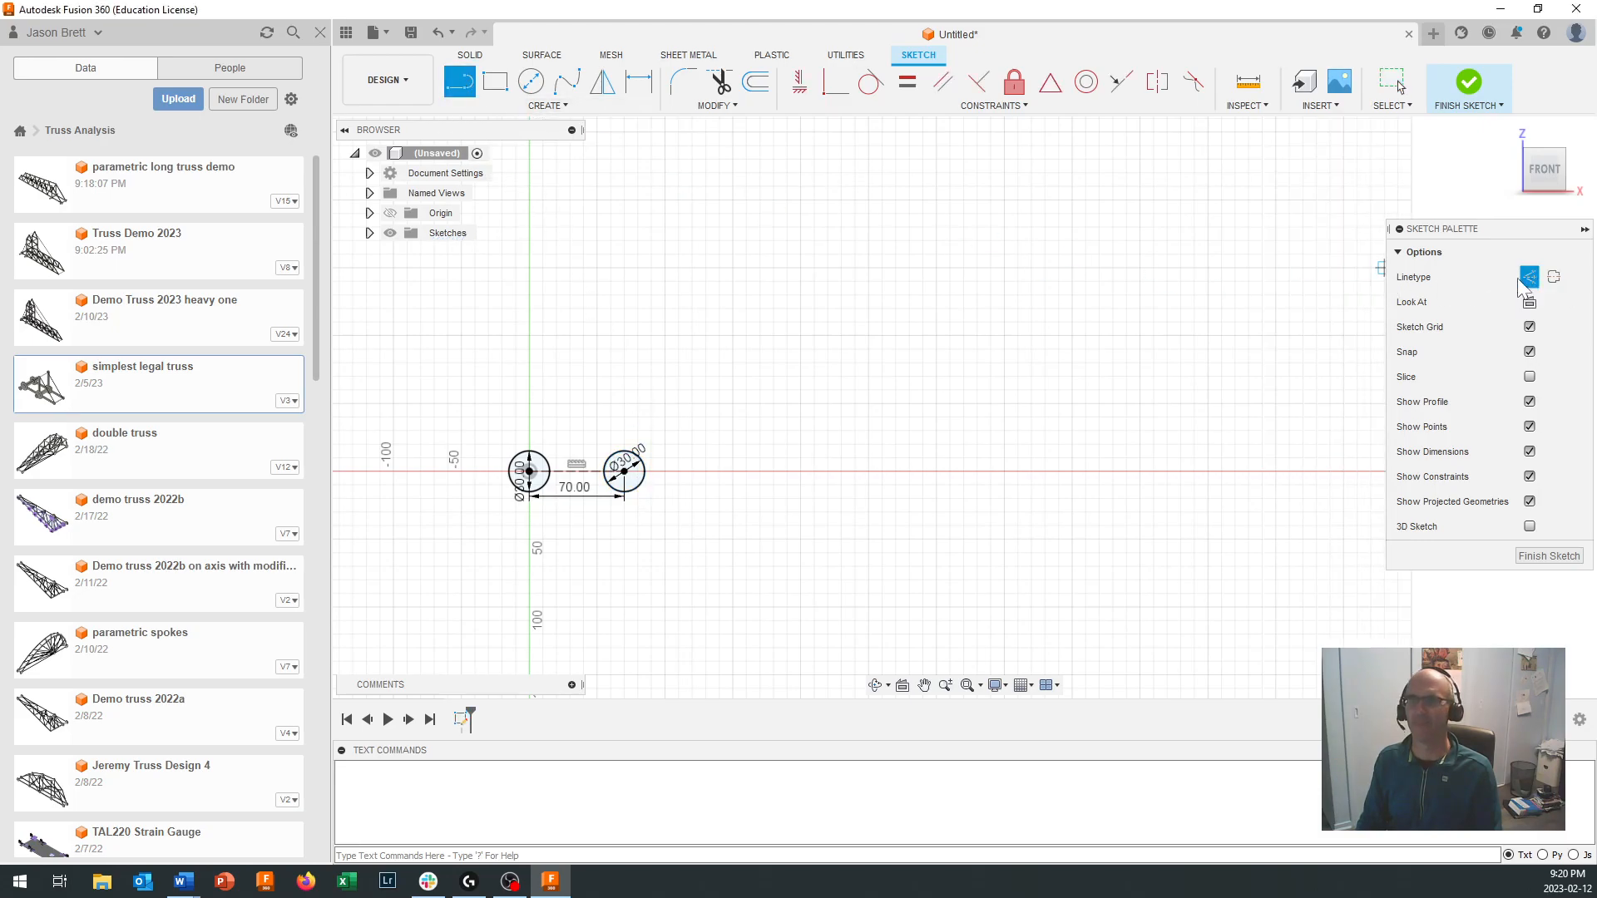
scroll(667, 510, "down", 1)
scroll(665, 509, "up", 4)
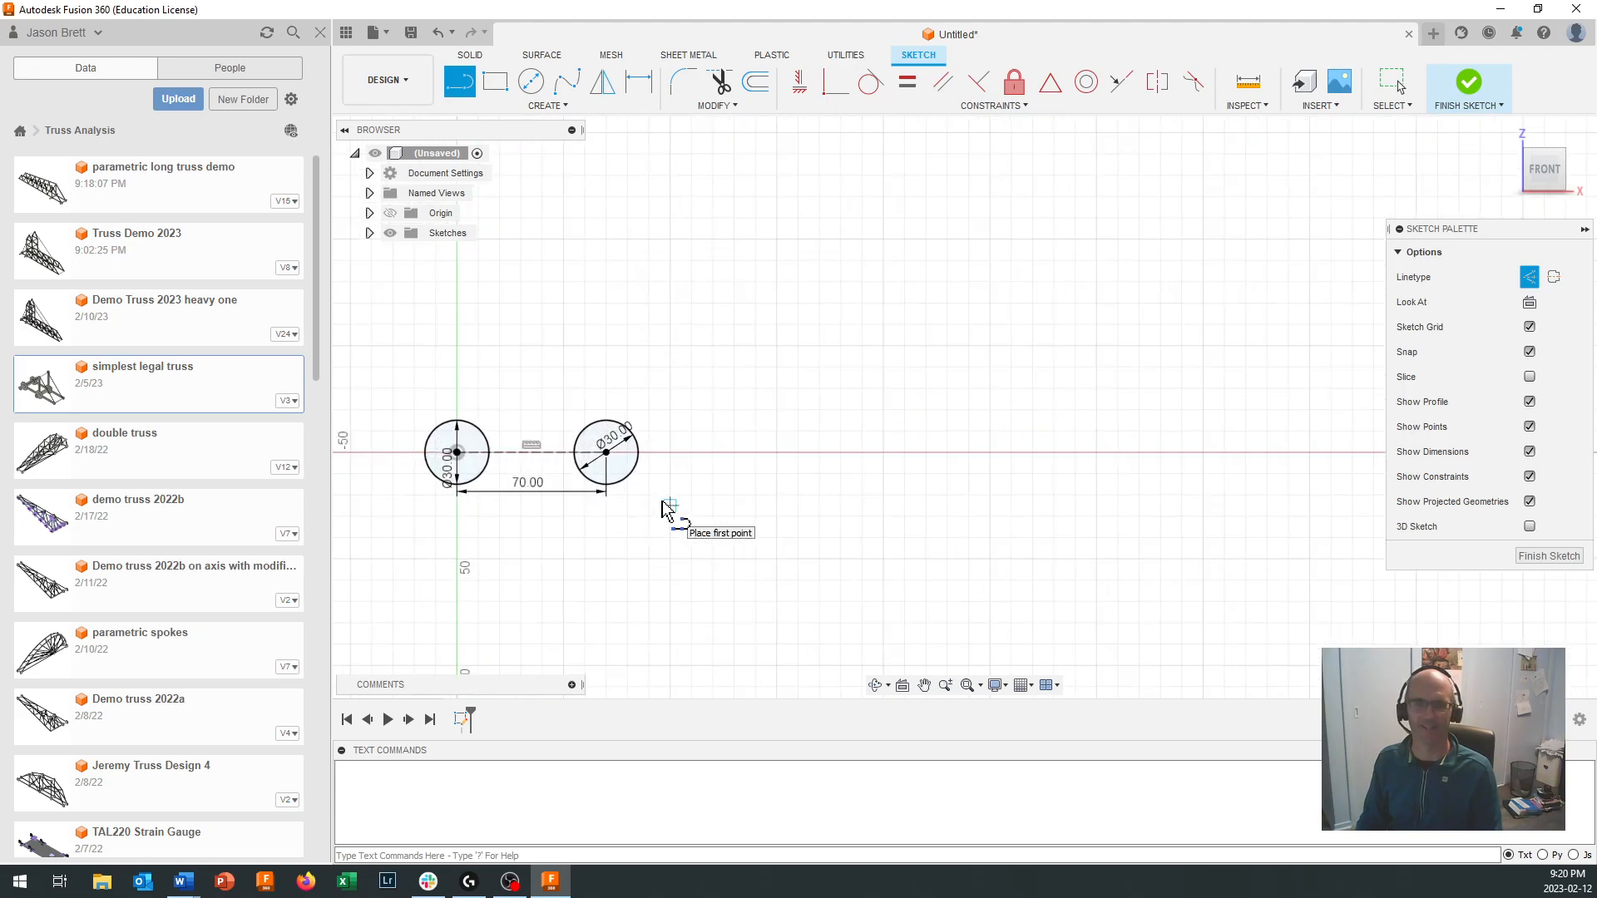
scroll(629, 487, "up", 1)
left_click(598, 442)
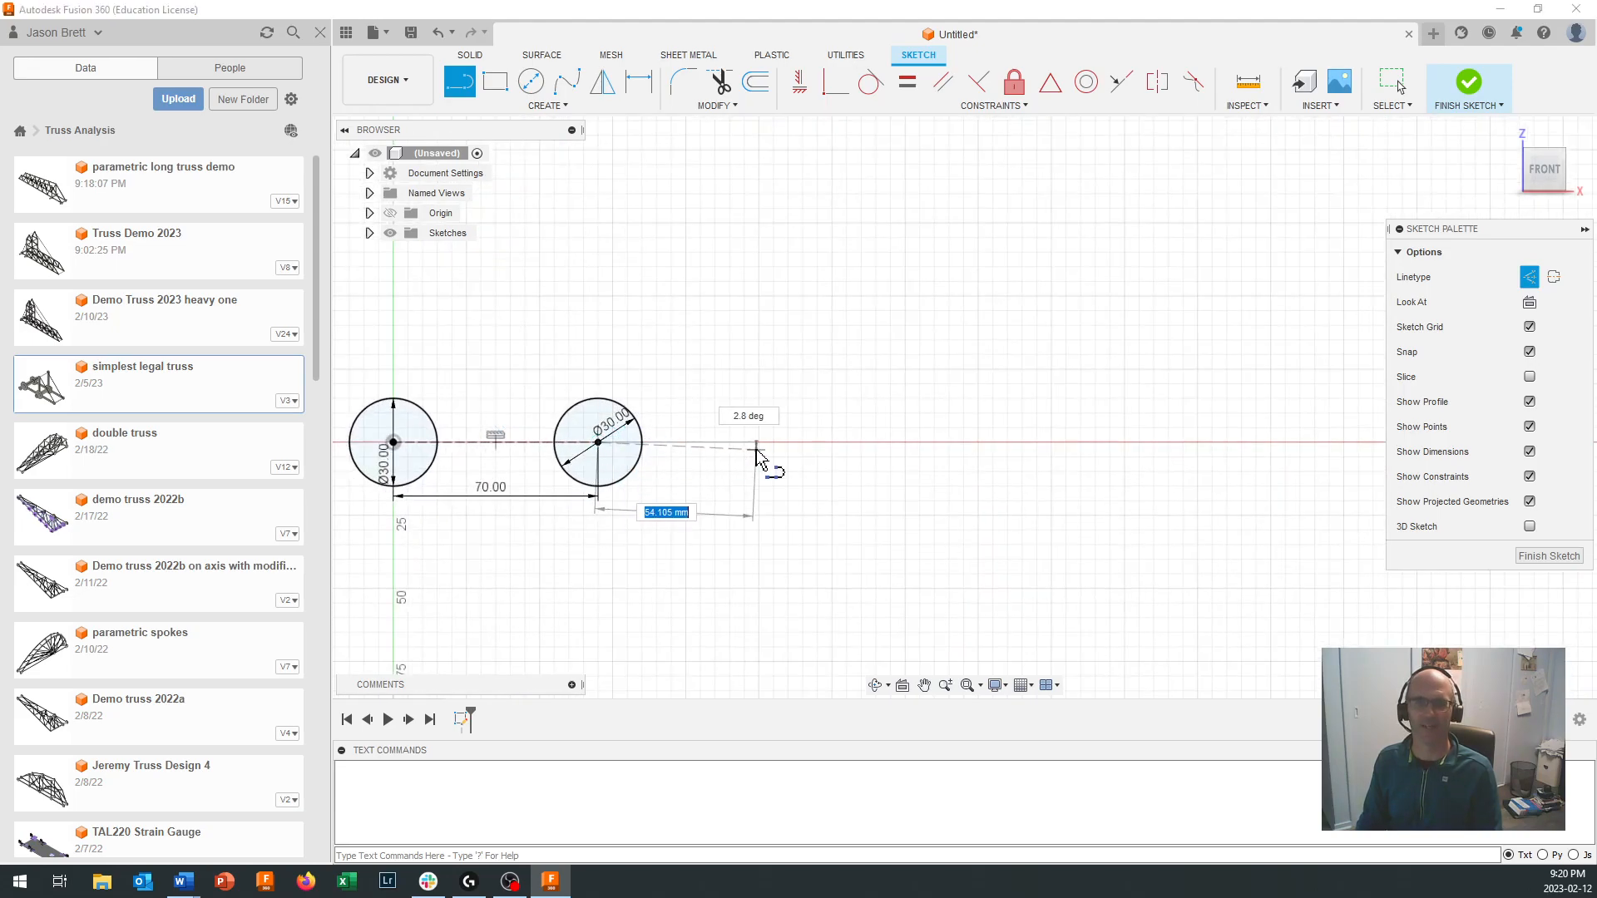
left_click(818, 443)
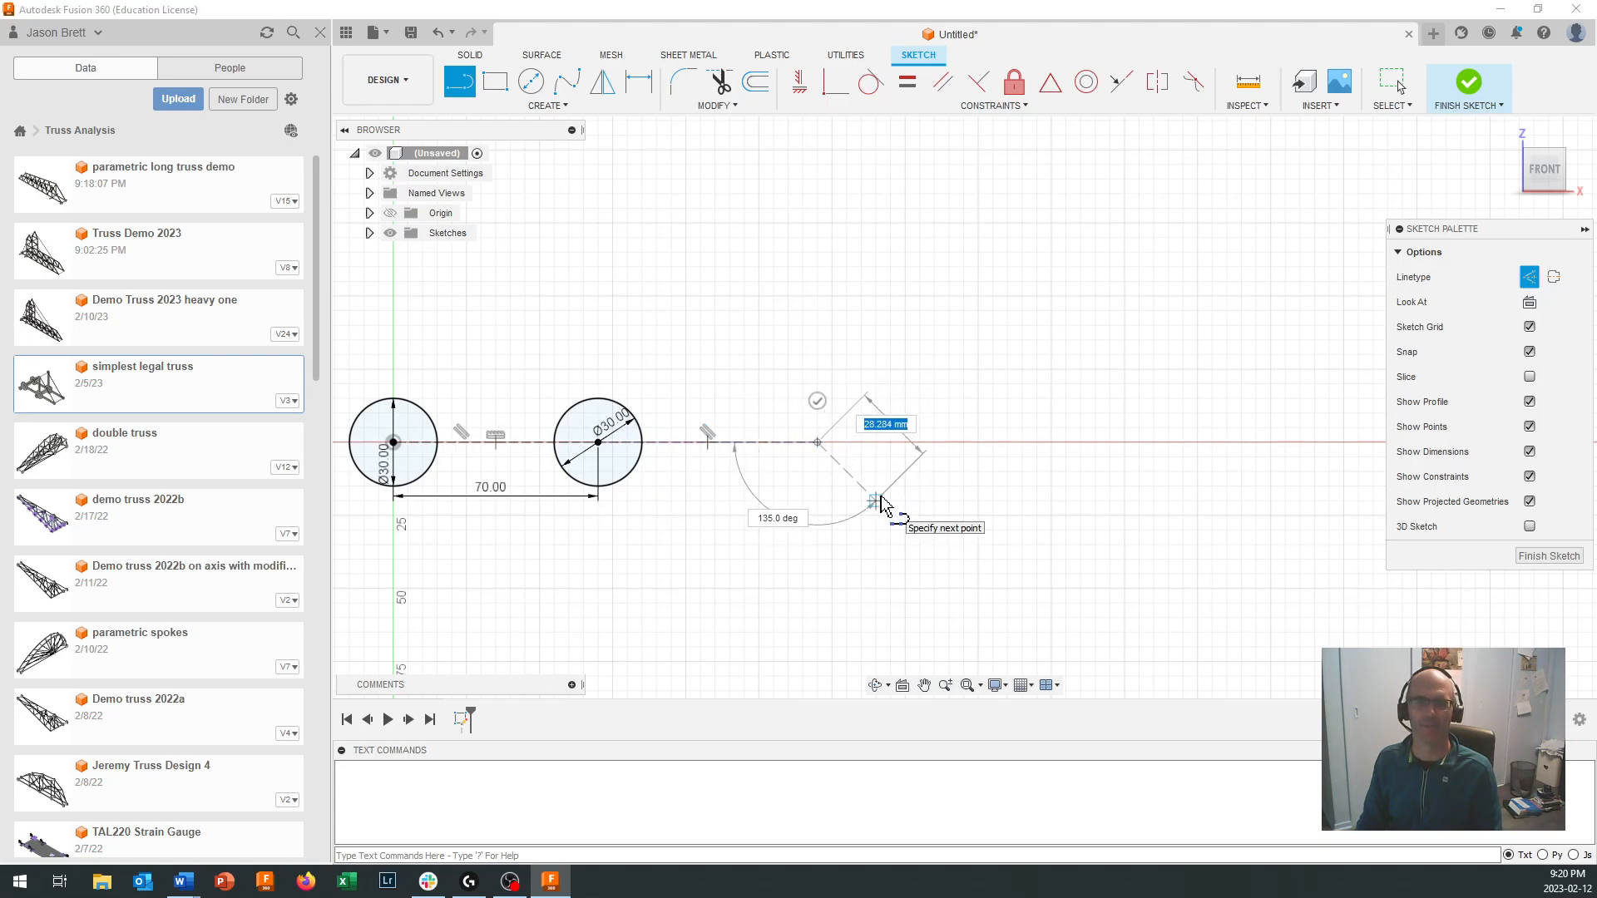
Step: Draw a 10 mm diameter construction circle at the free end of the second line and turn off construction linetype
left_click(531, 84)
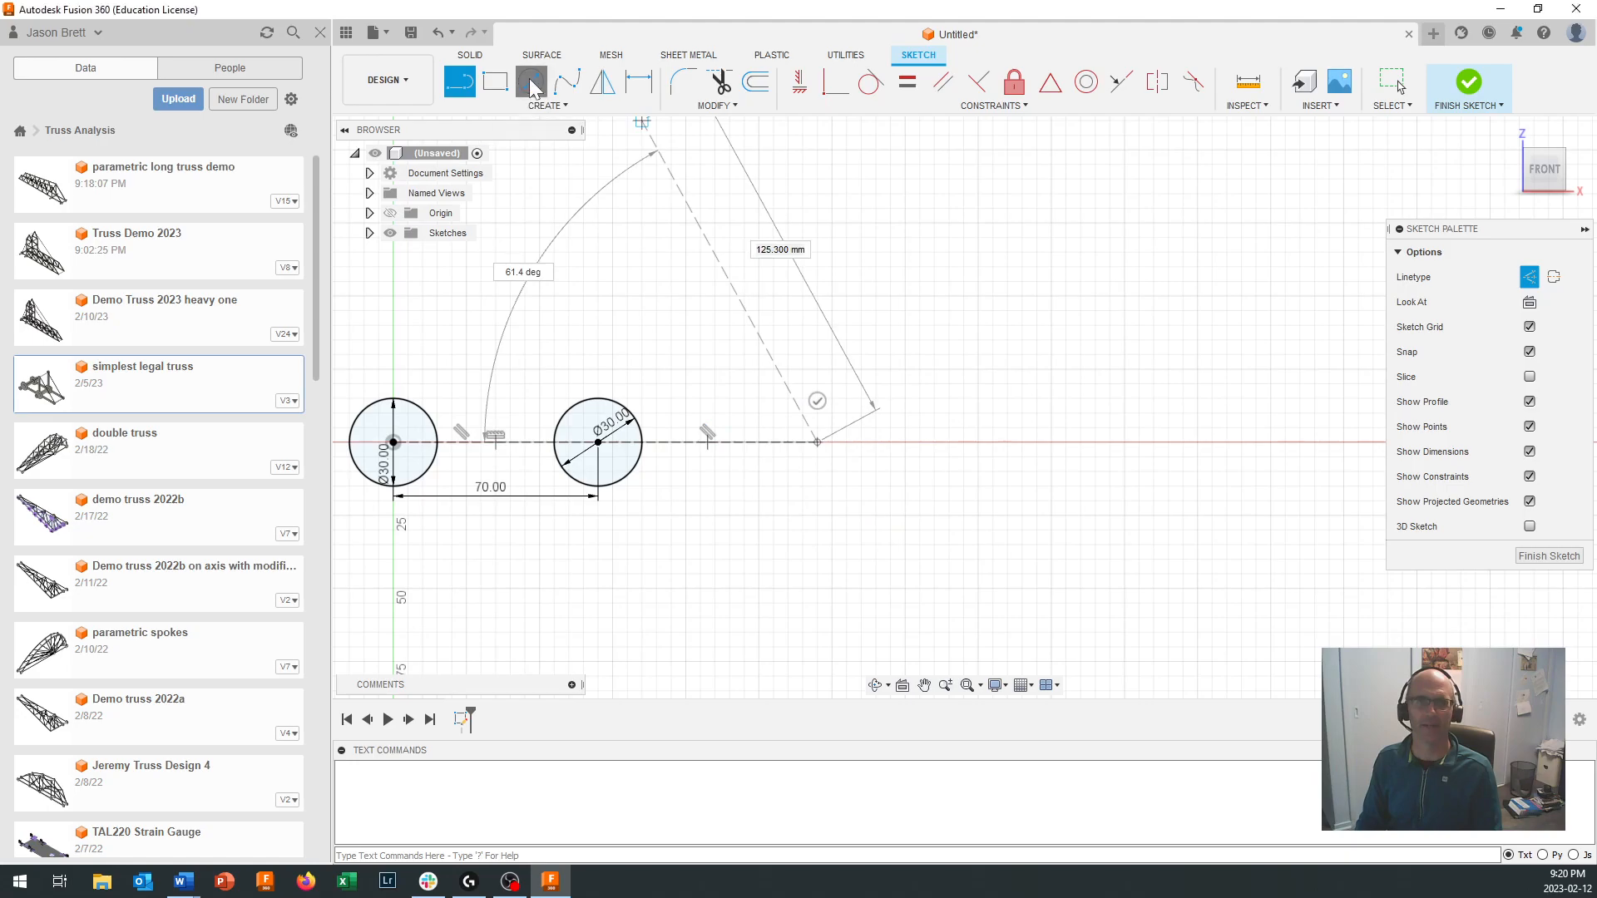
left_click(817, 442)
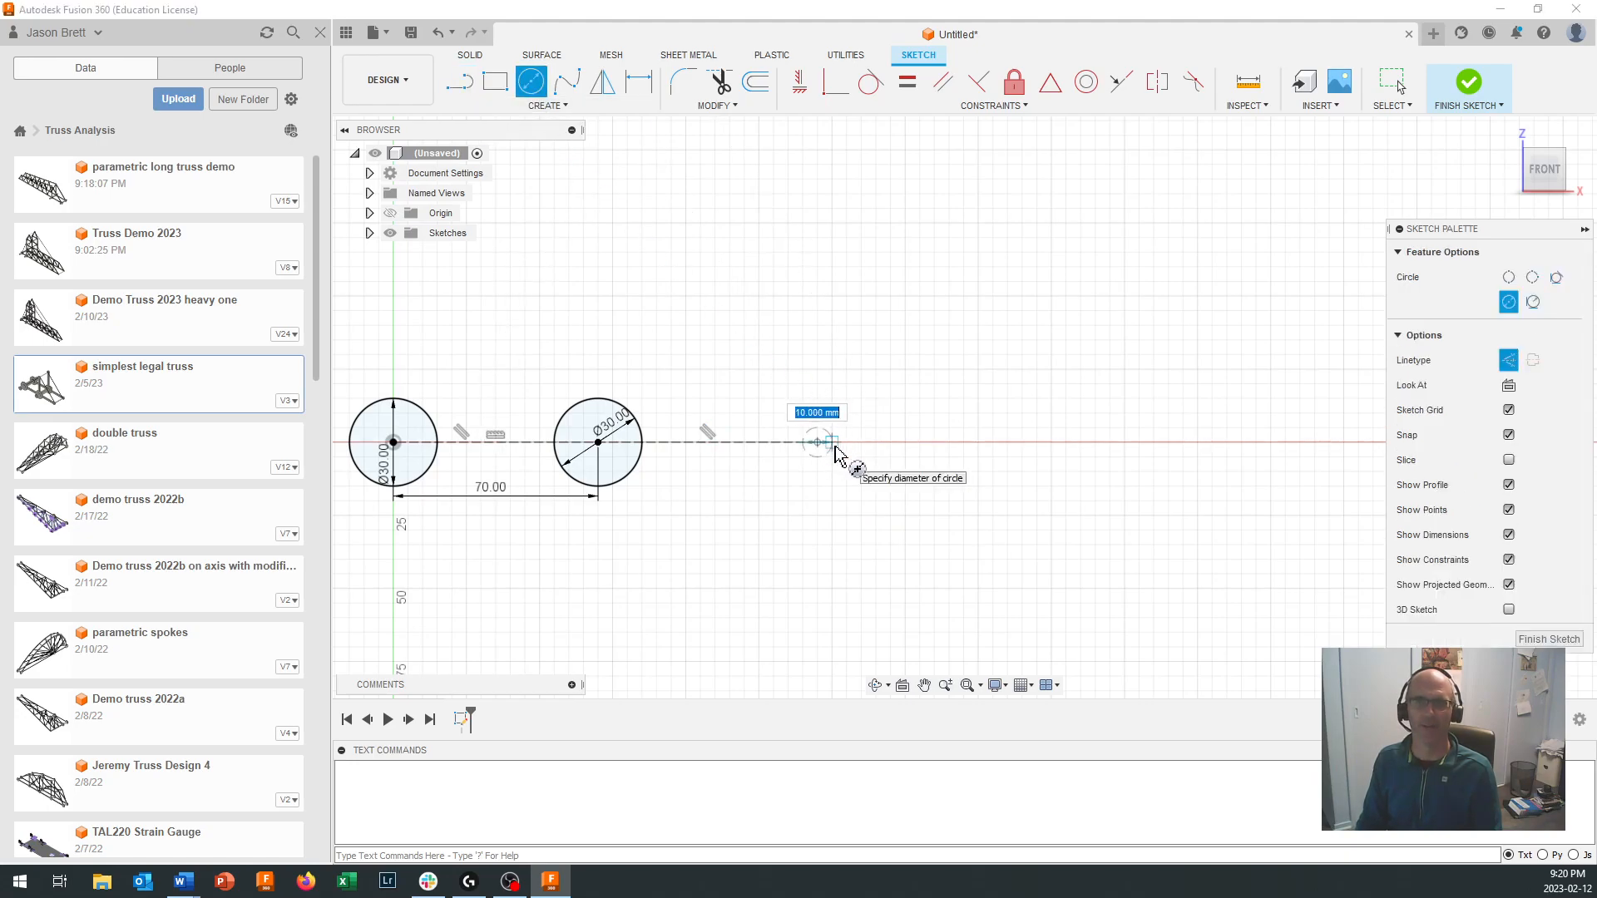
type("10")
key("Return")
key("Escape")
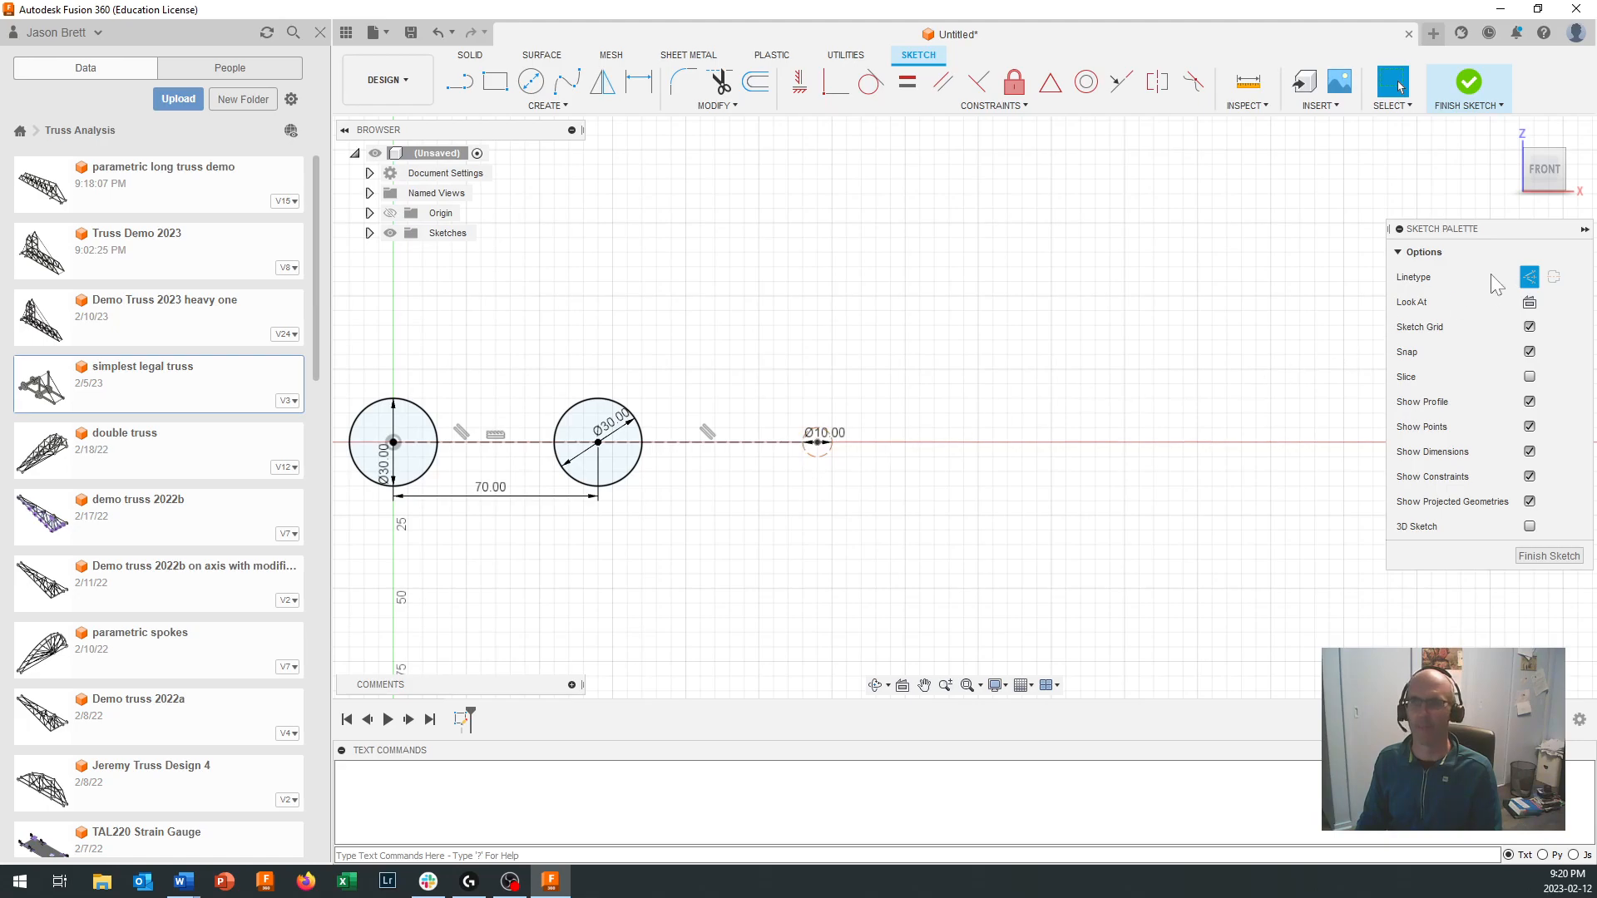
left_click(1529, 276)
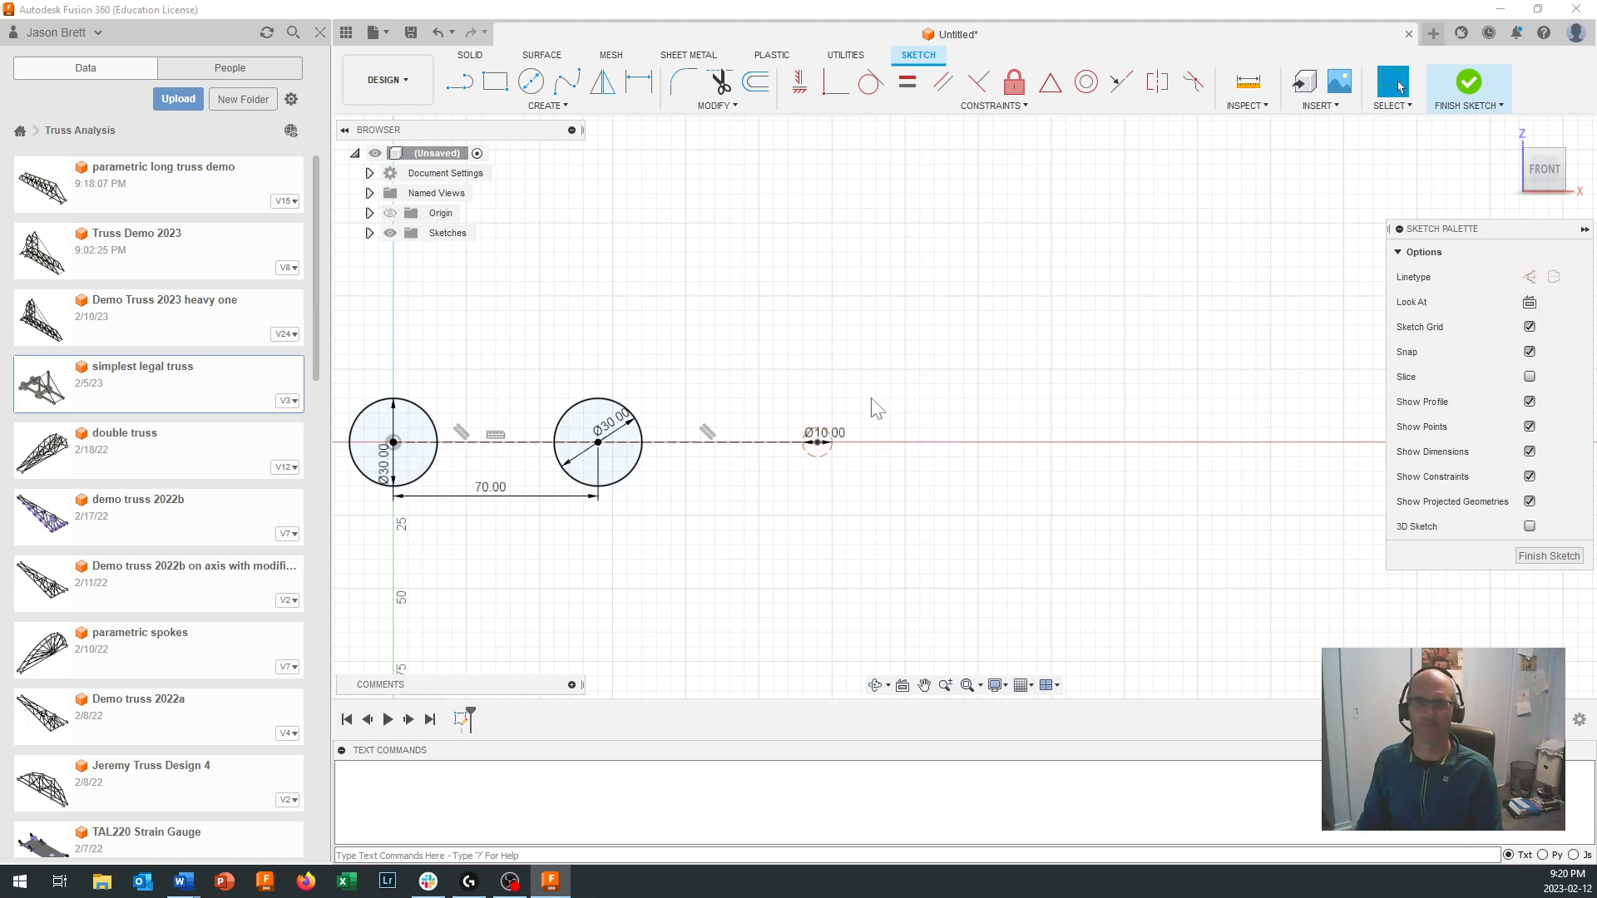
Step: Convert the 10 mm circle at the end of the second line from construction to regular geometry
left_click(826, 452)
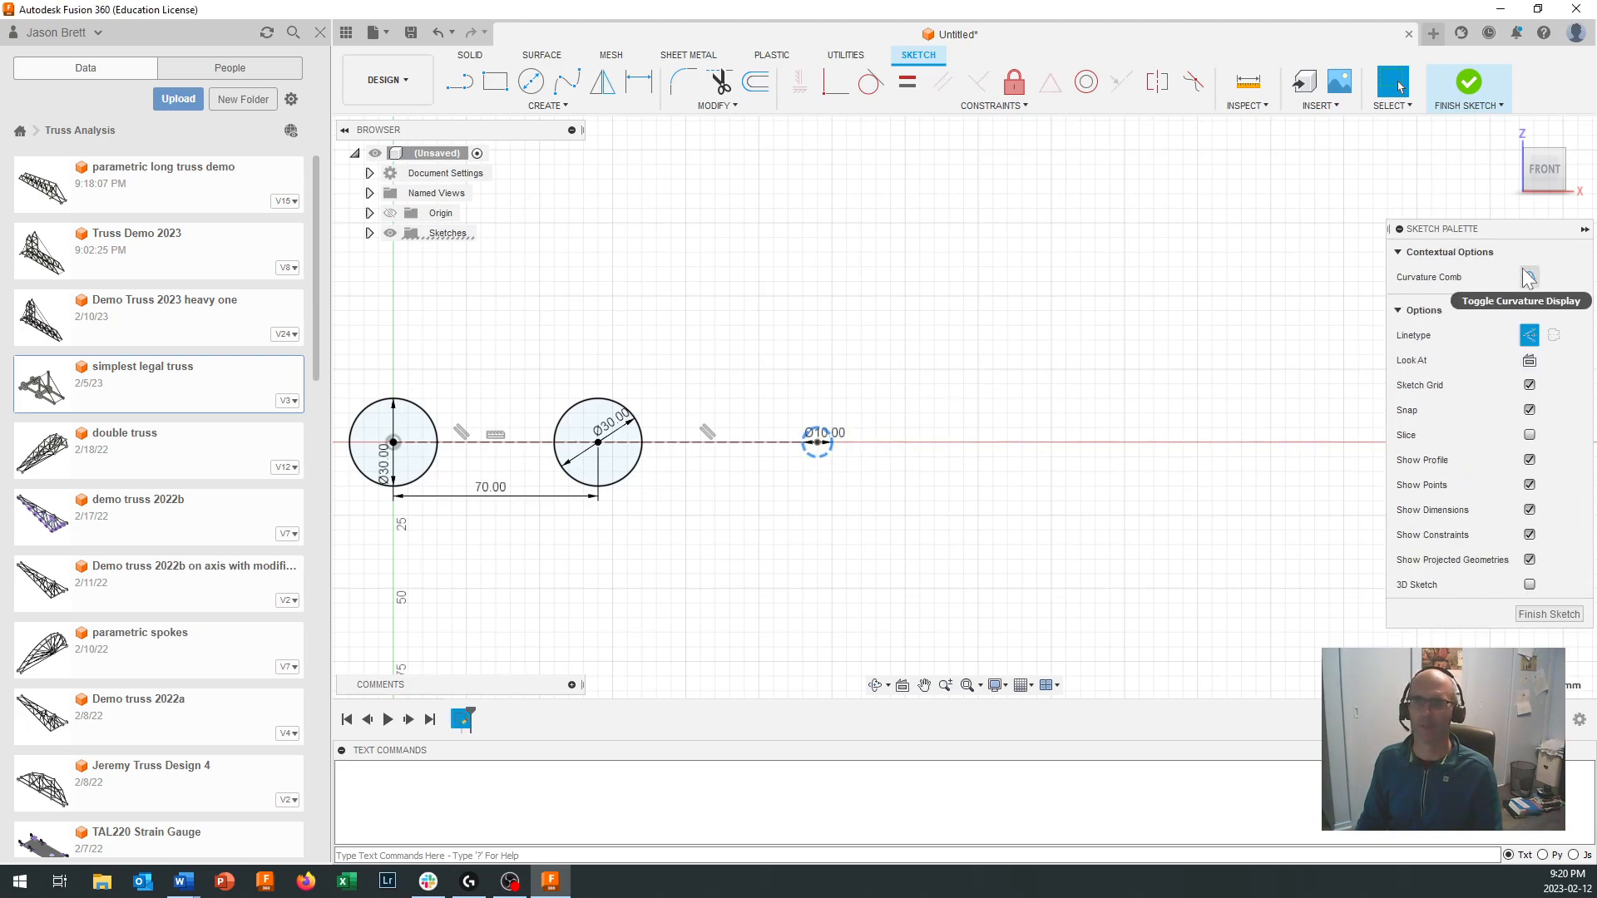
left_click(1529, 335)
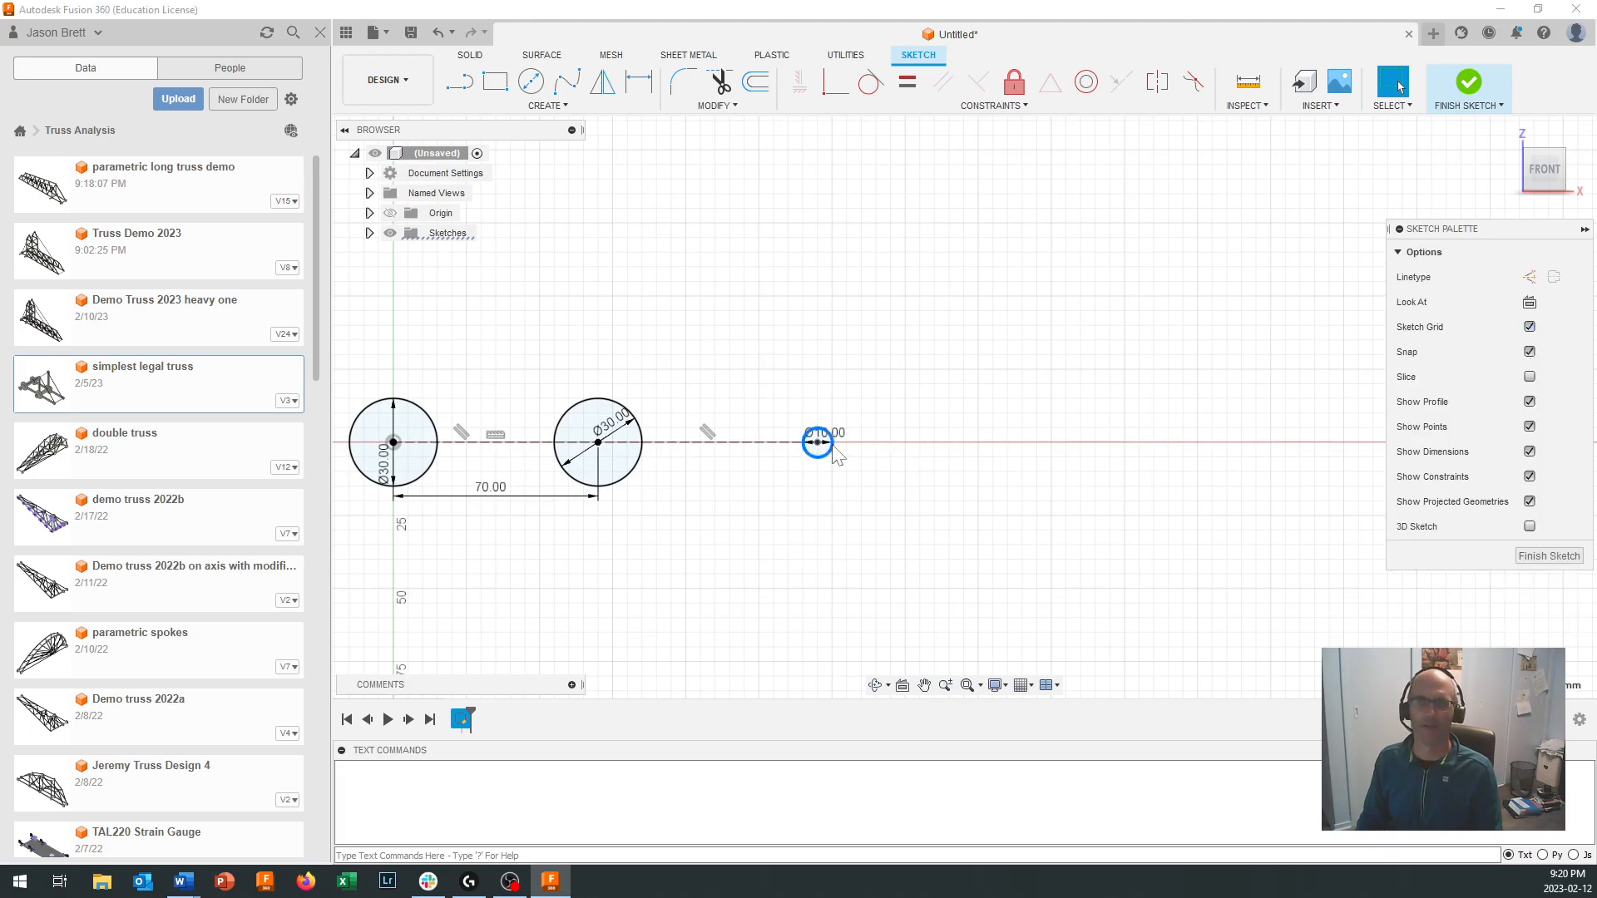
scroll(836, 455, "up", 3)
scroll(936, 551, "down", 3)
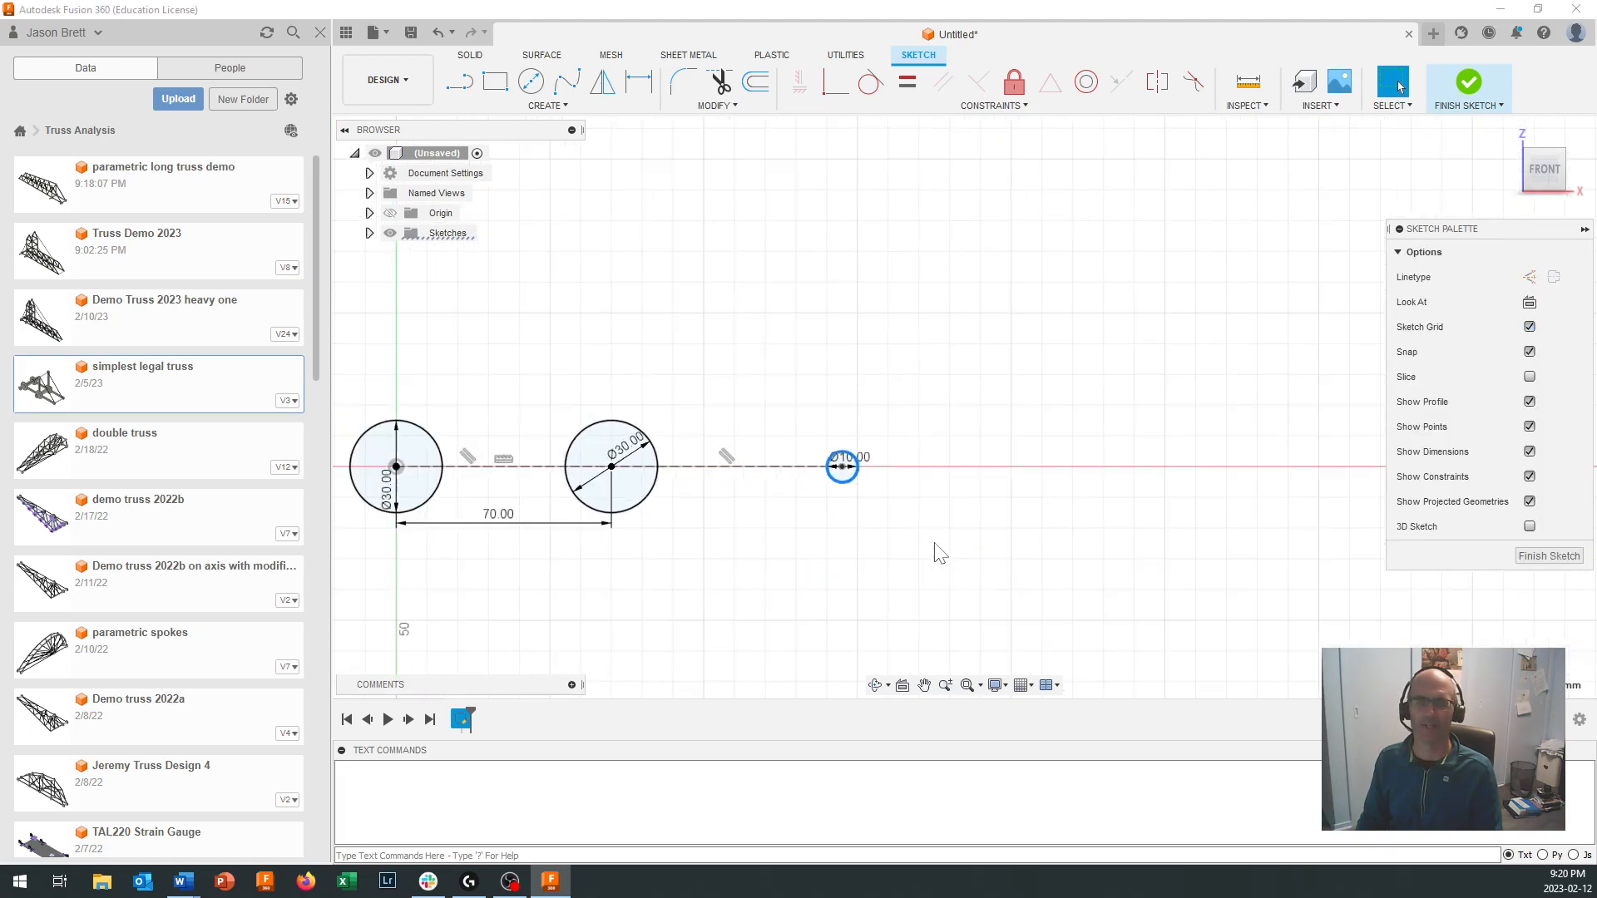
key("d")
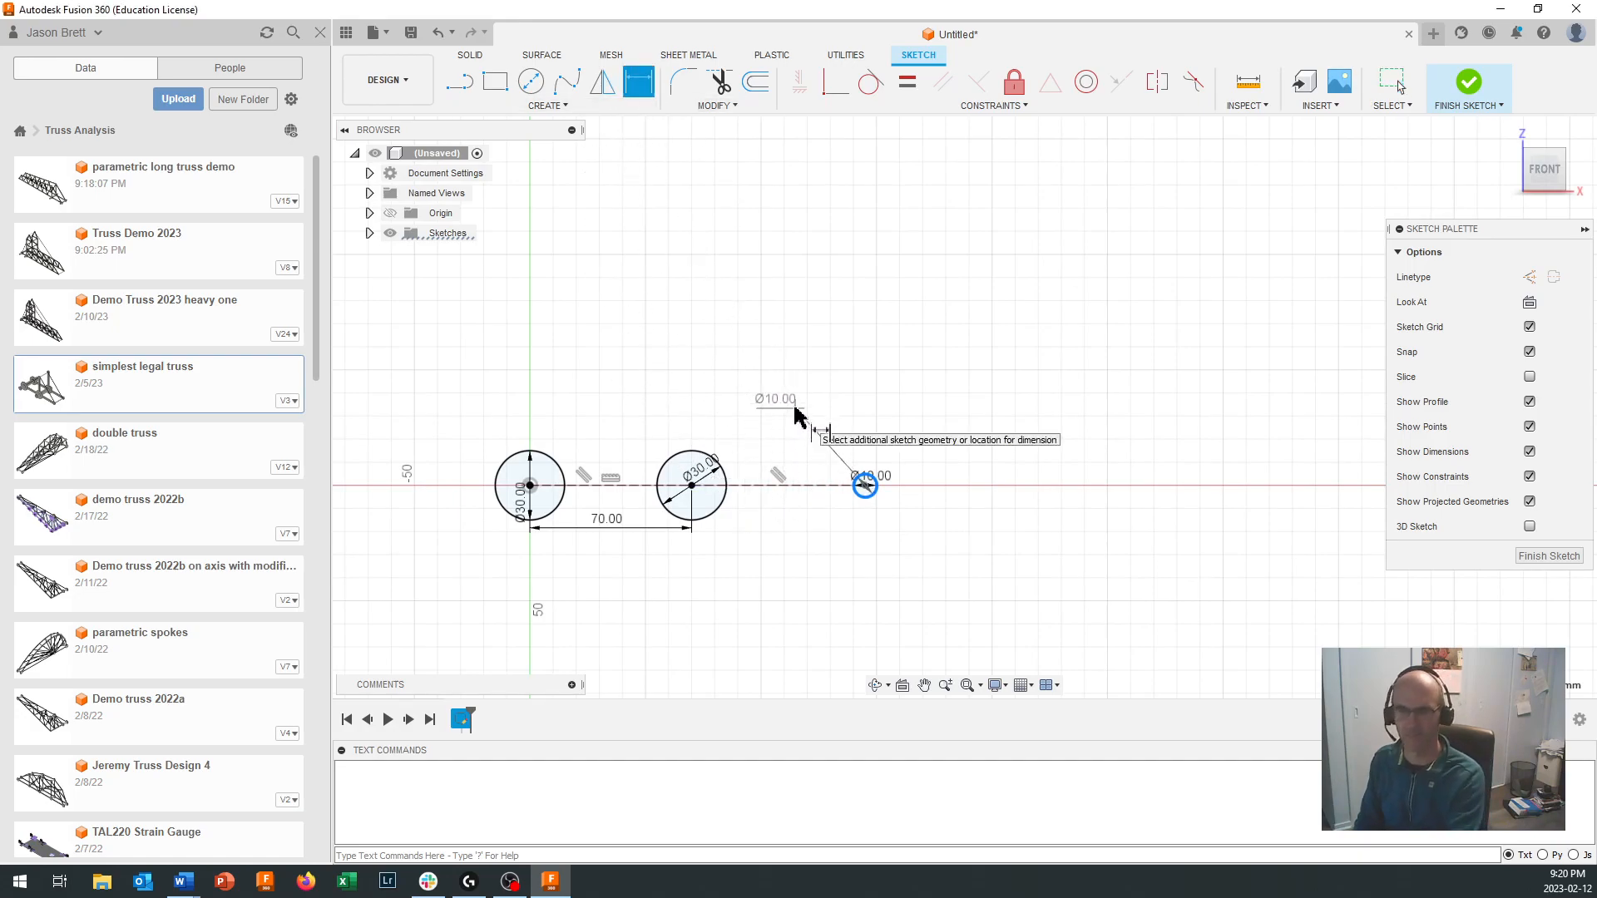
key("Escape")
left_click(632, 81)
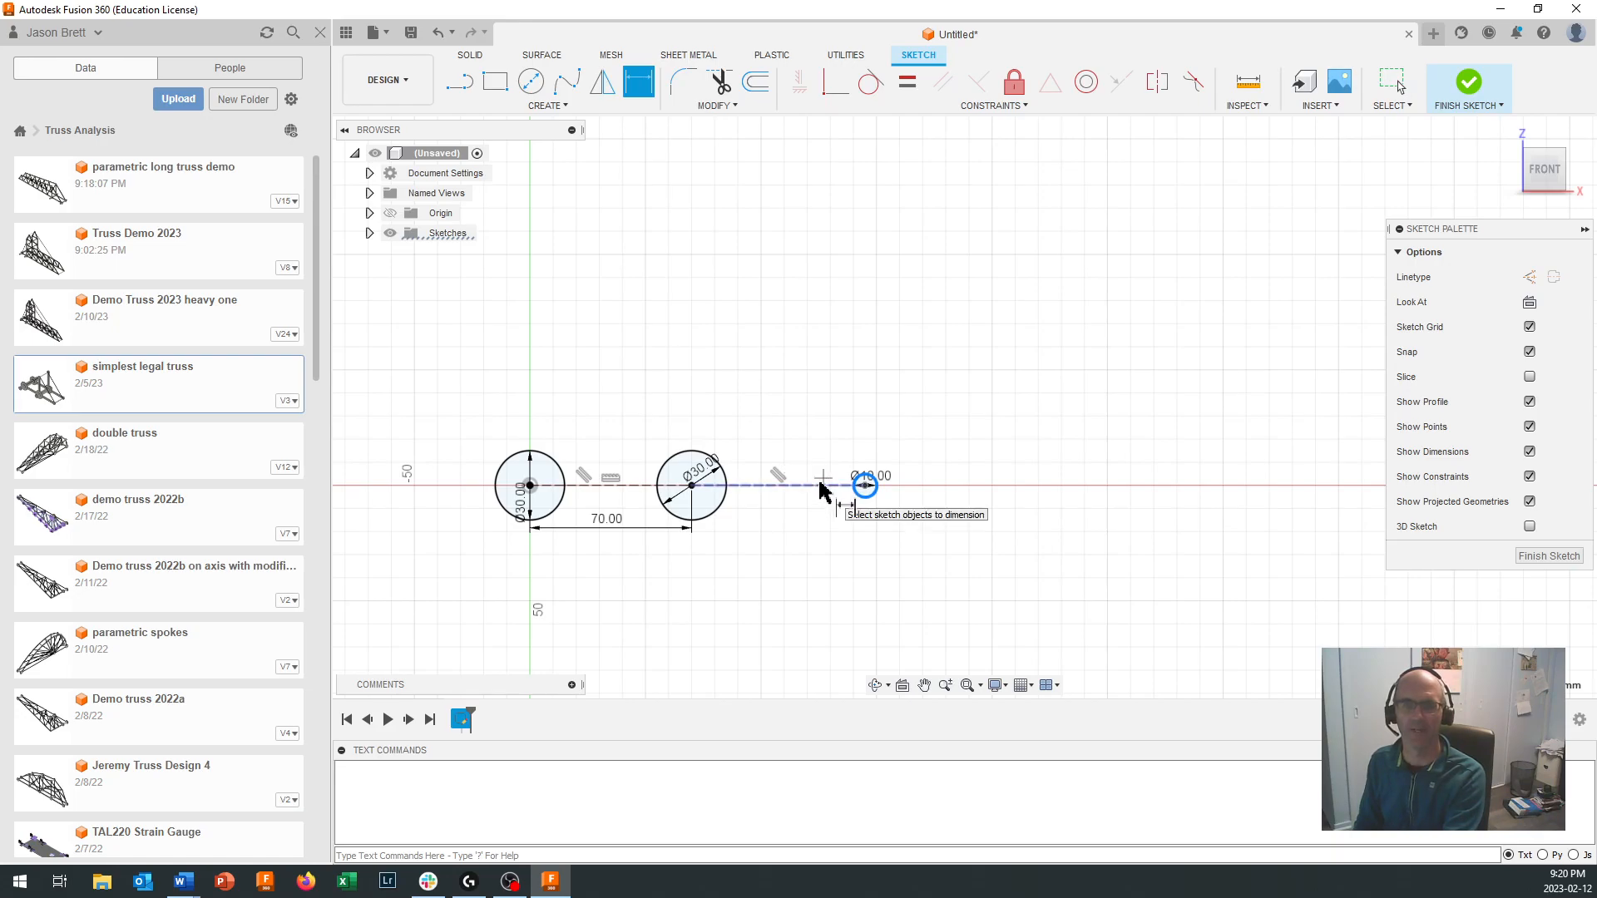
key("Escape")
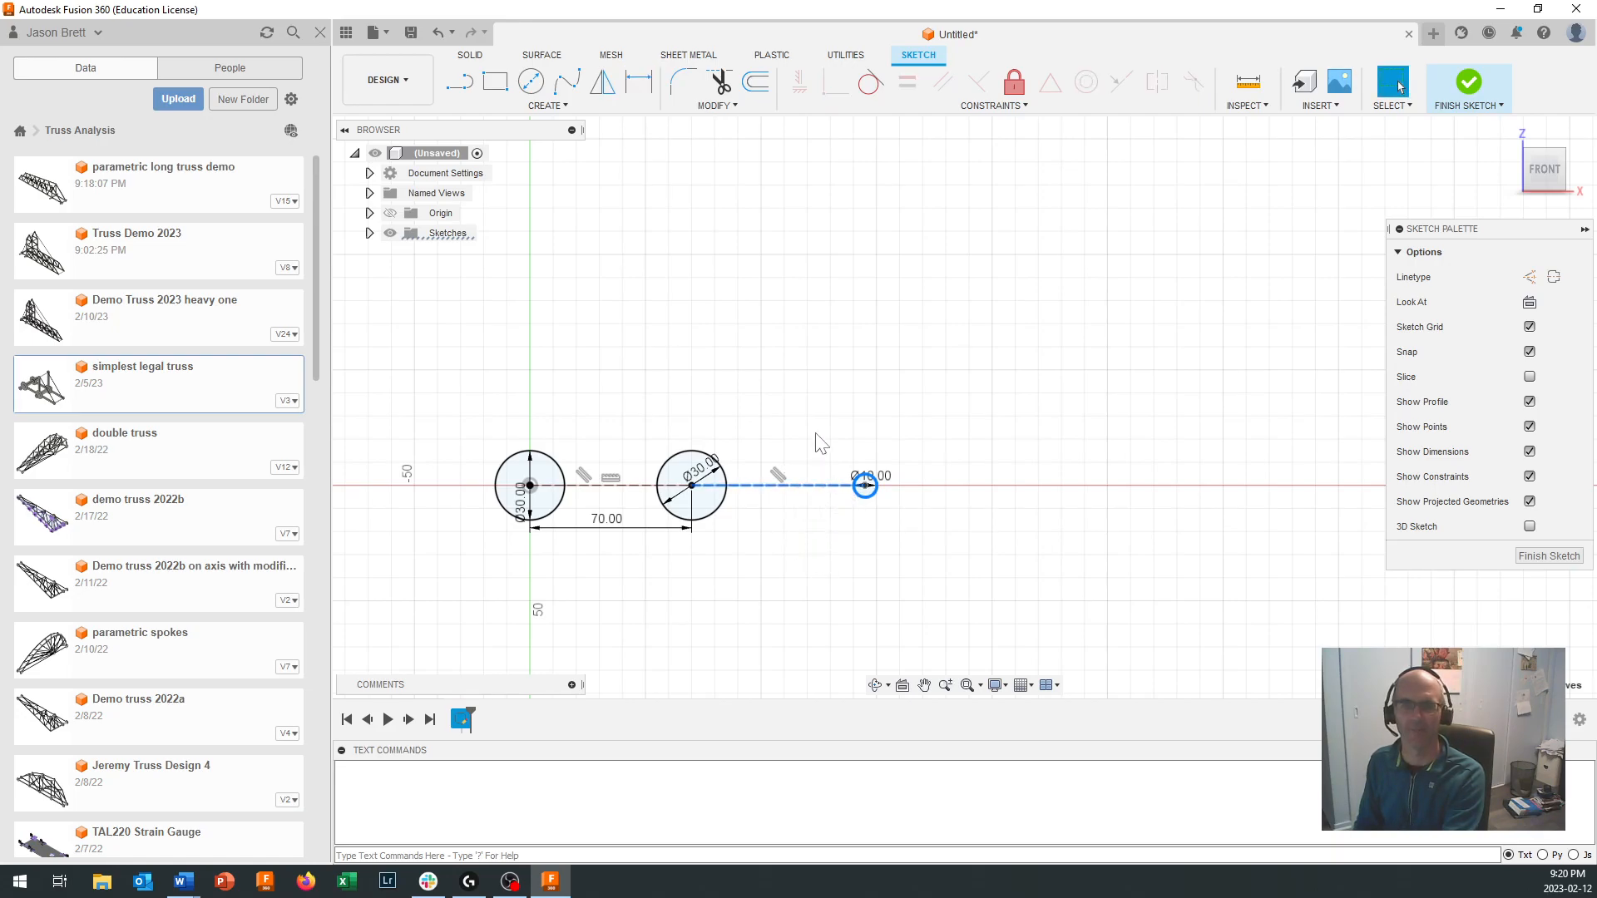
left_click(639, 81)
key("Escape")
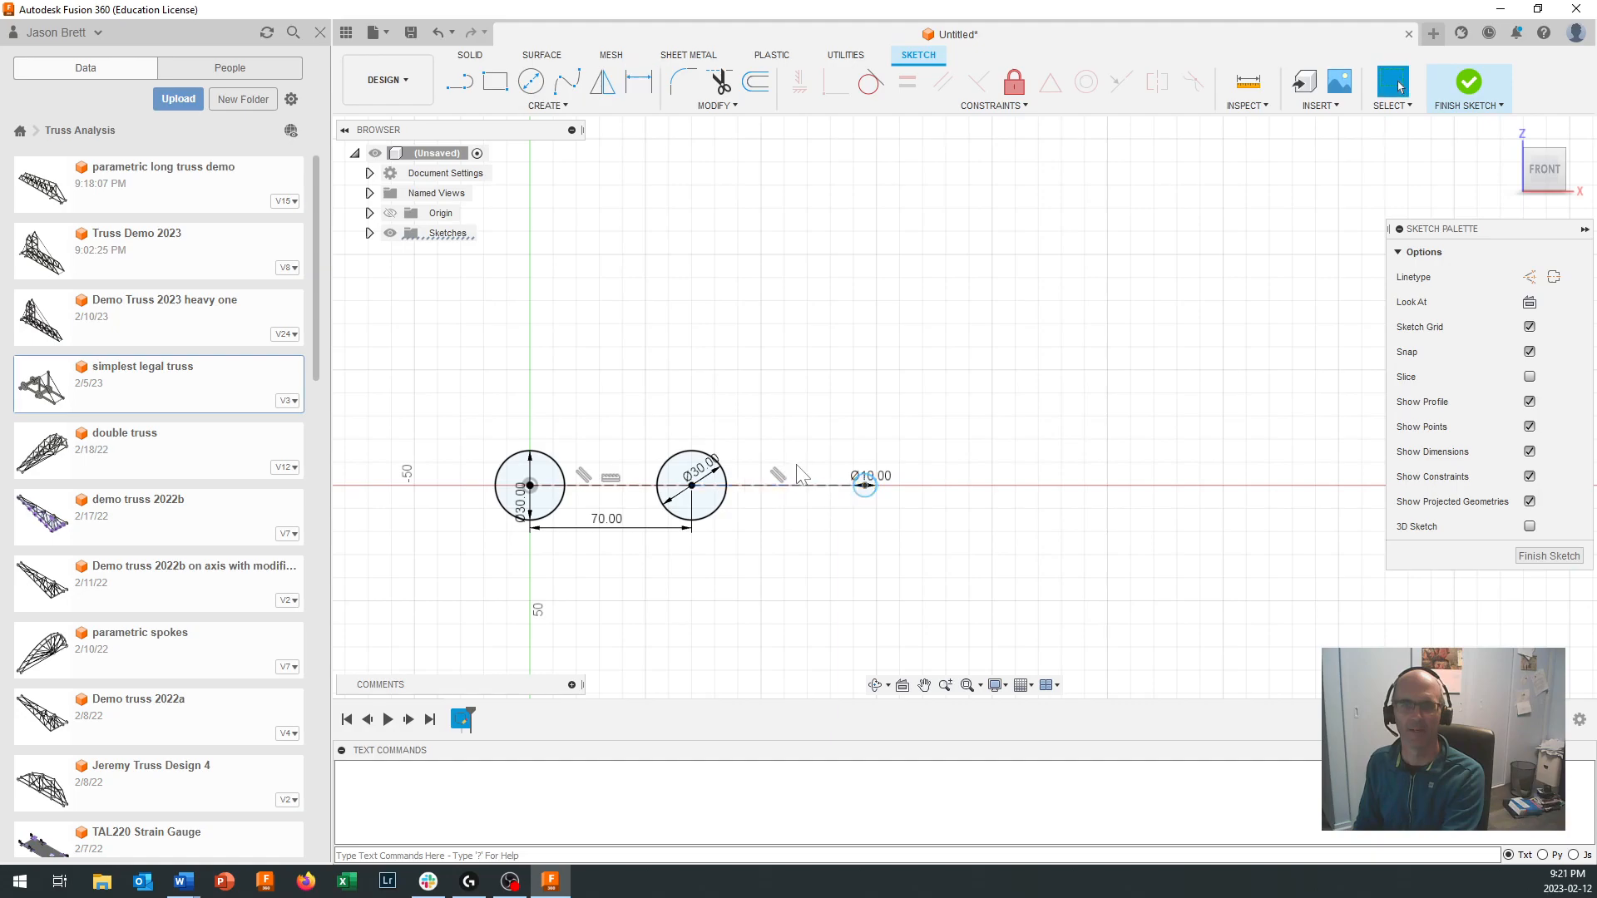
Step: Dimension the construction line between the second 30 mm circle and the 10 mm circle as 85 mm
left_click(639, 82)
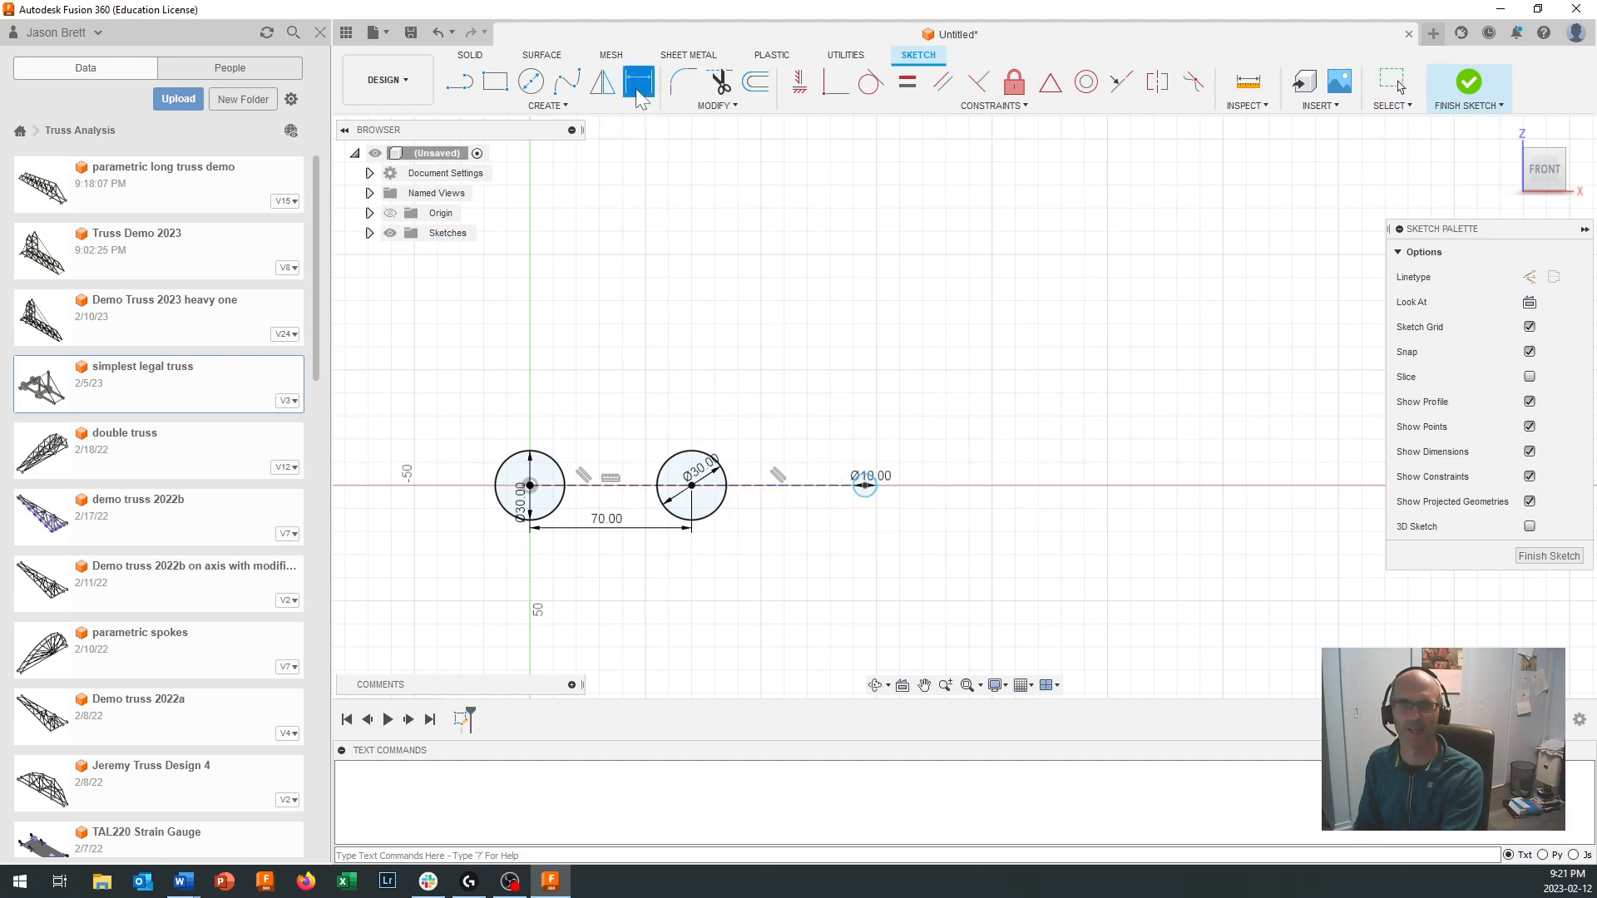
left_click(791, 488)
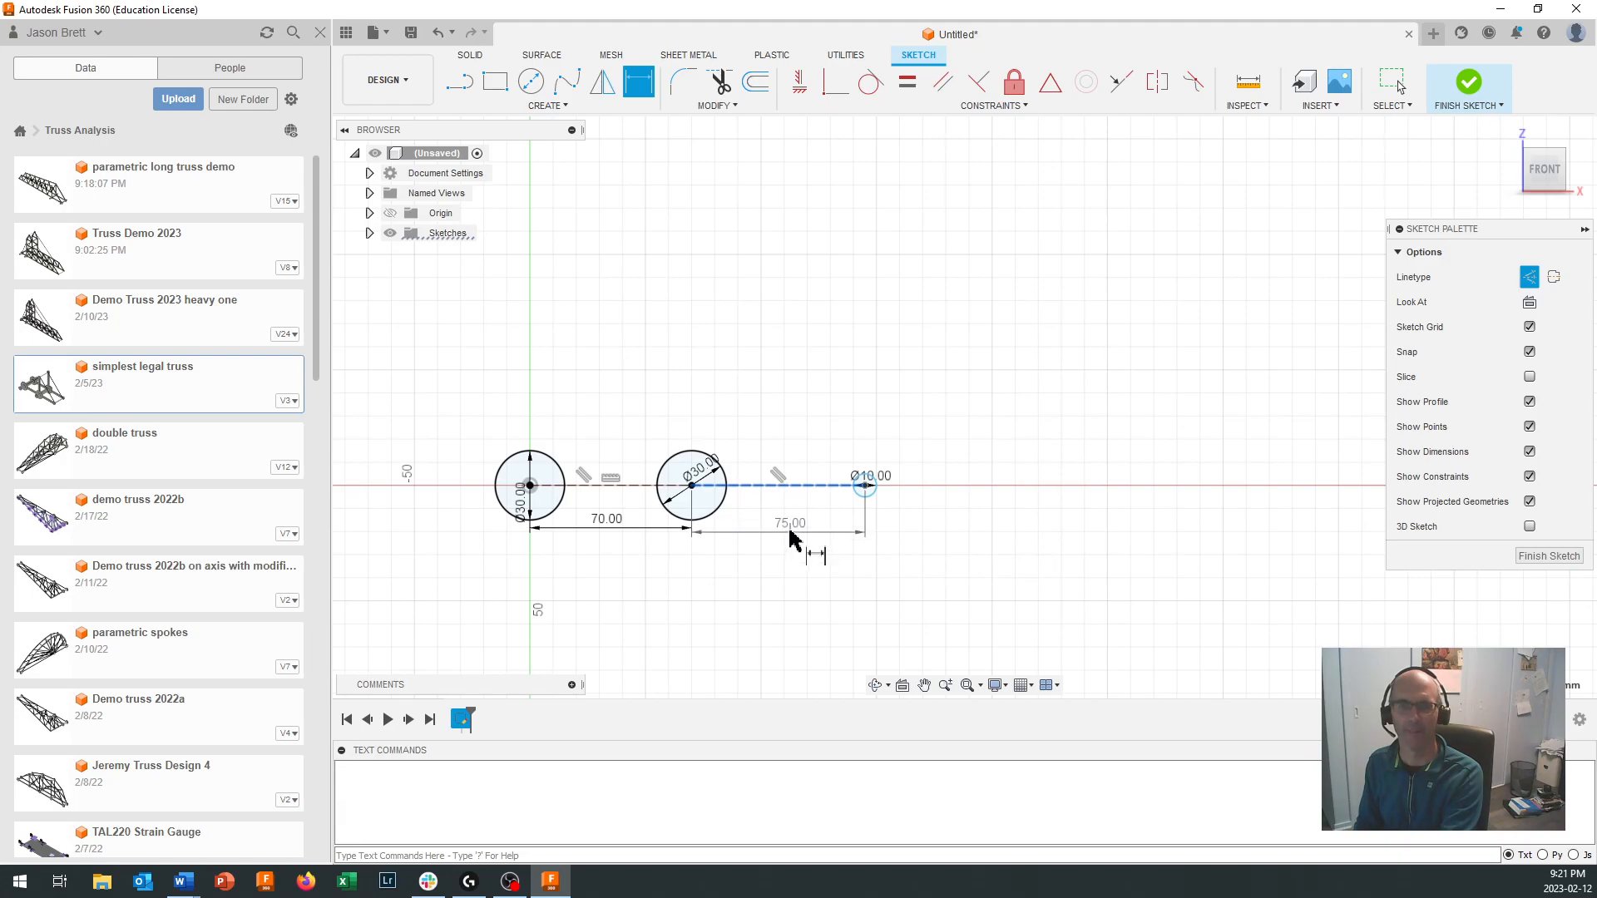
left_click(791, 531)
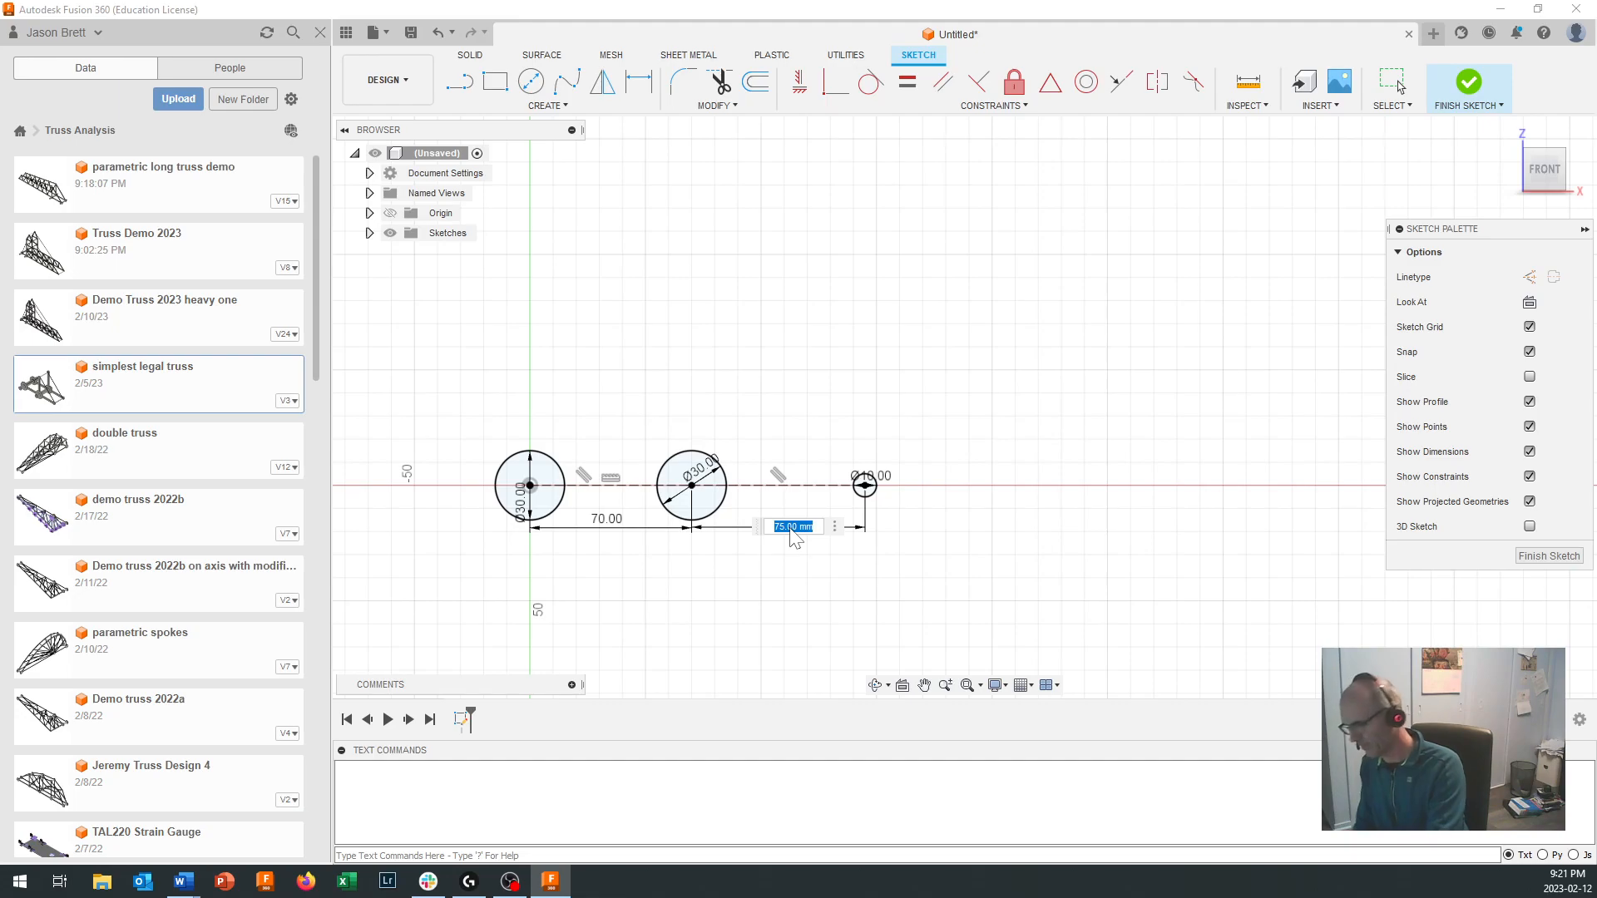
type("85")
key("Return")
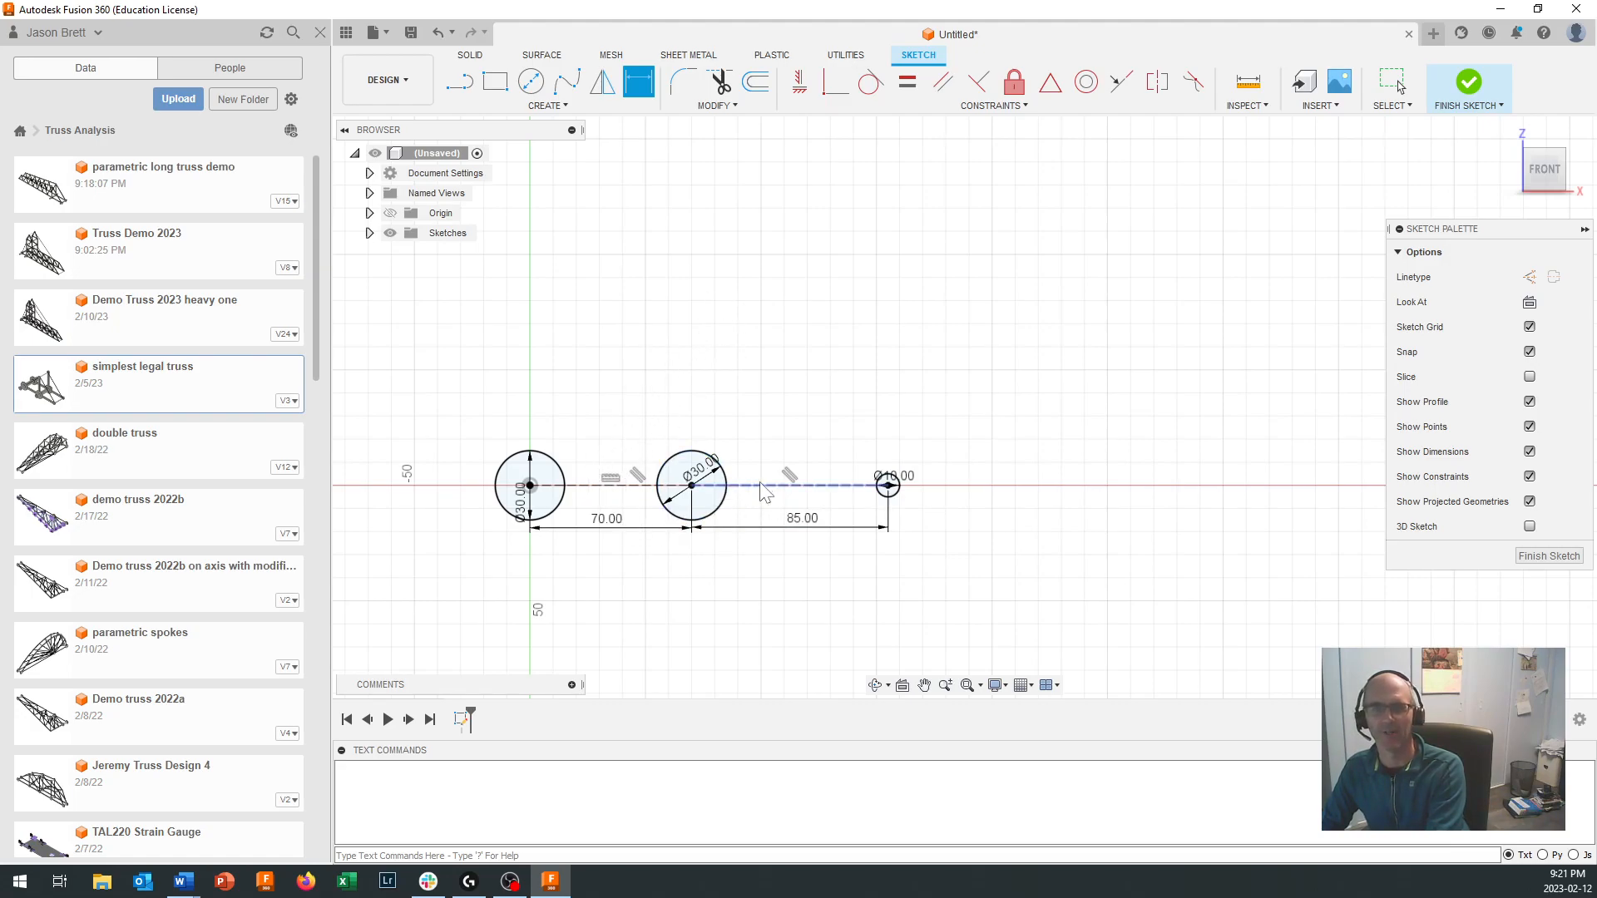
key("Escape")
scroll(778, 484, "up", 3)
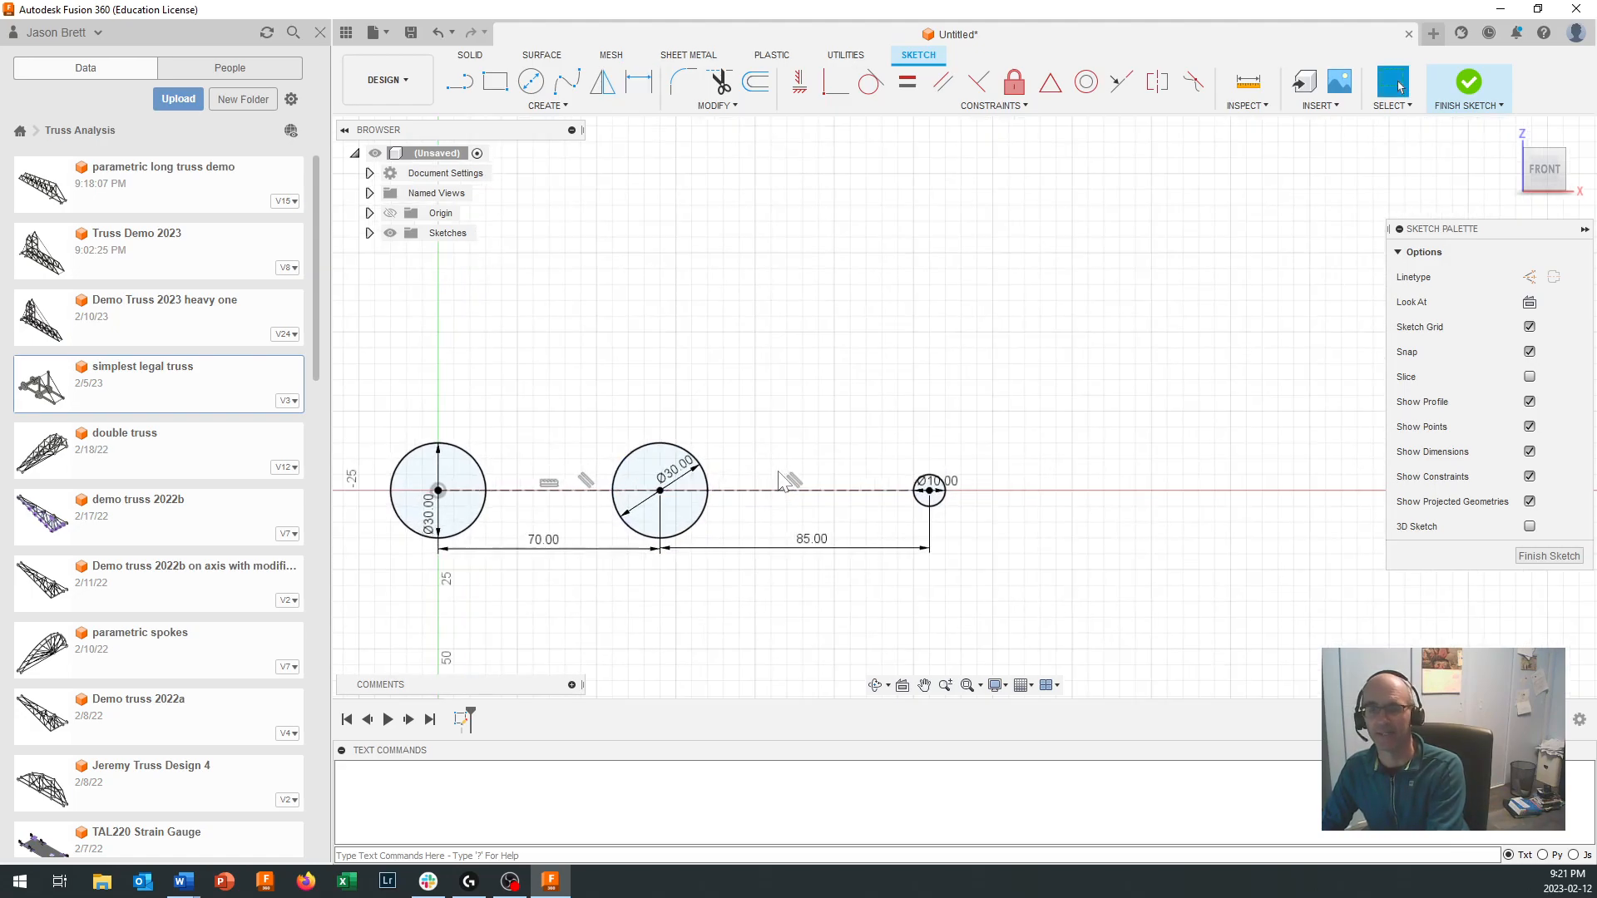
scroll(823, 487, "up", 2)
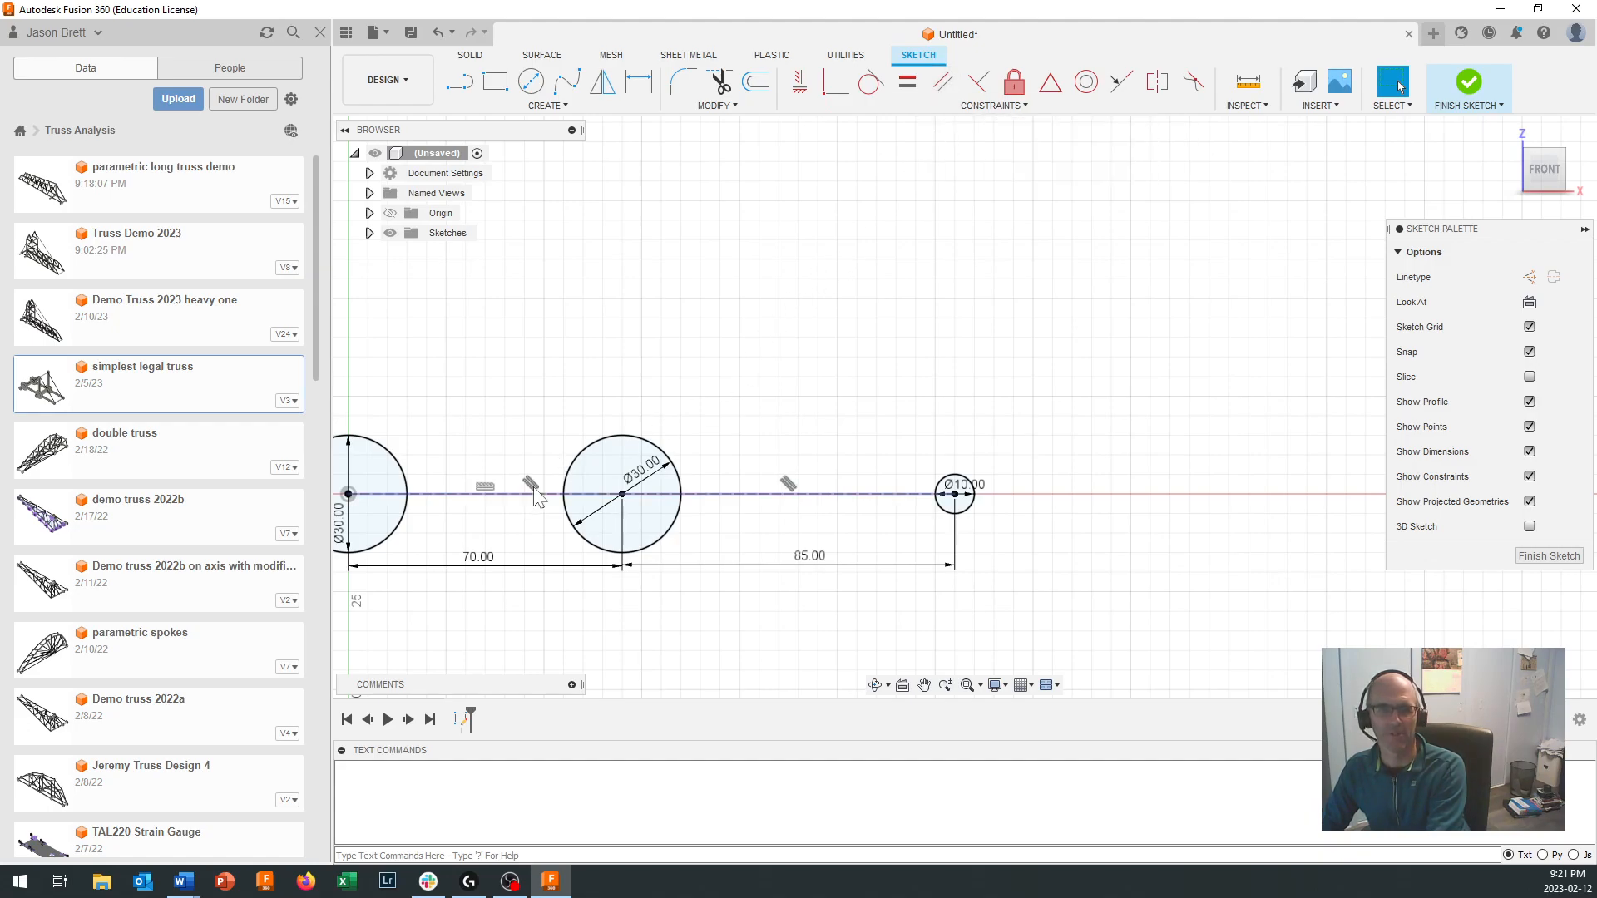
left_click(732, 497)
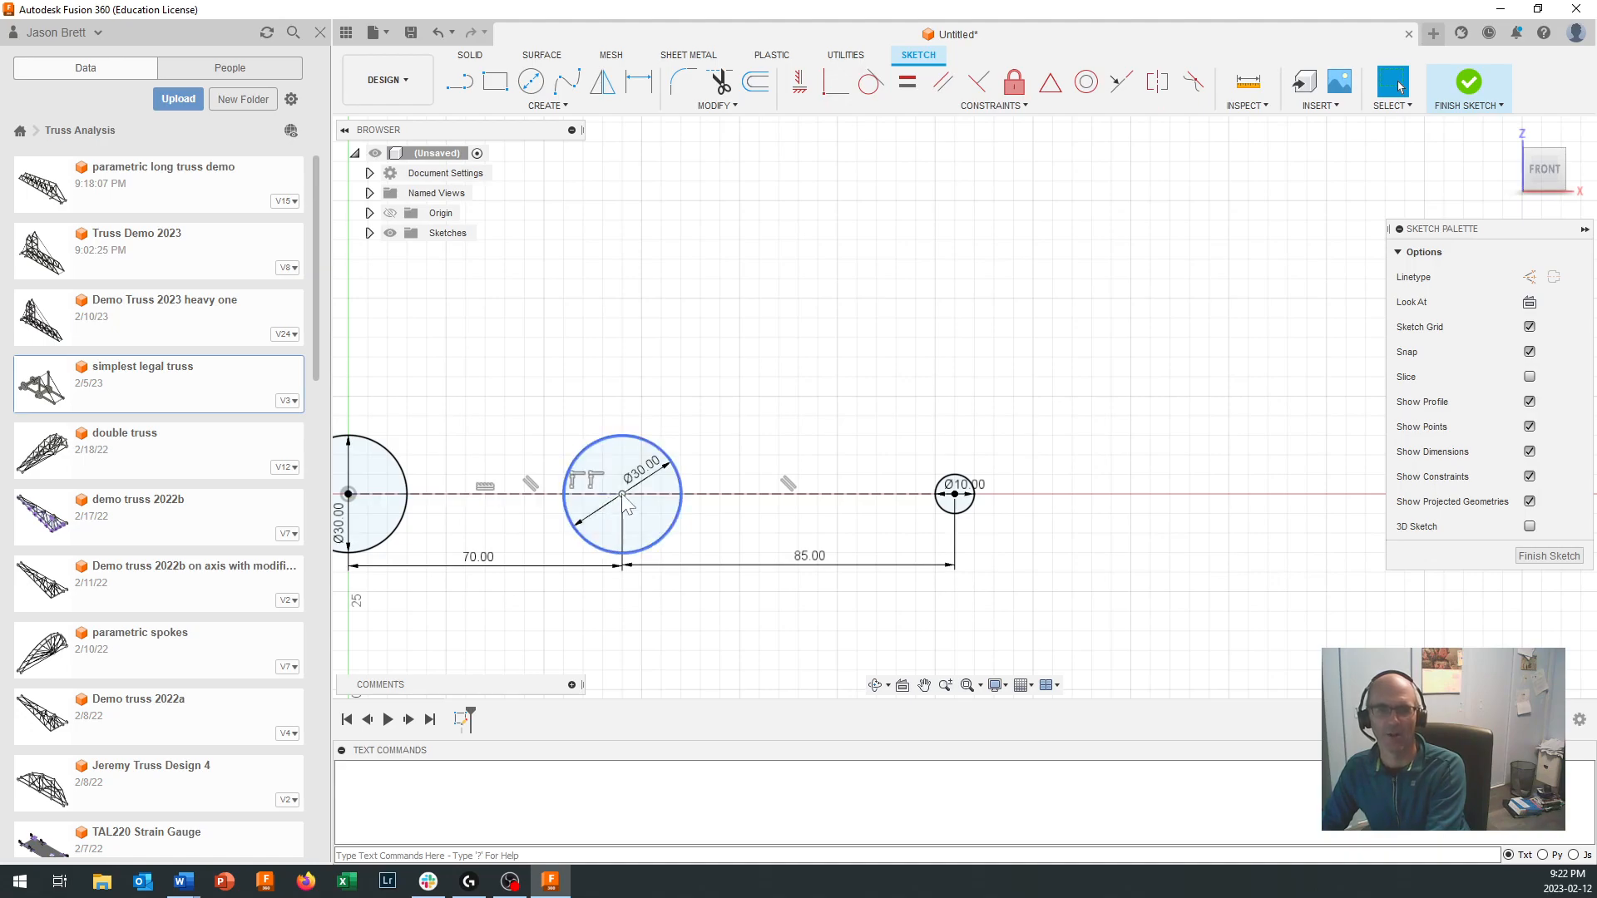
scroll(940, 559, "down", 4)
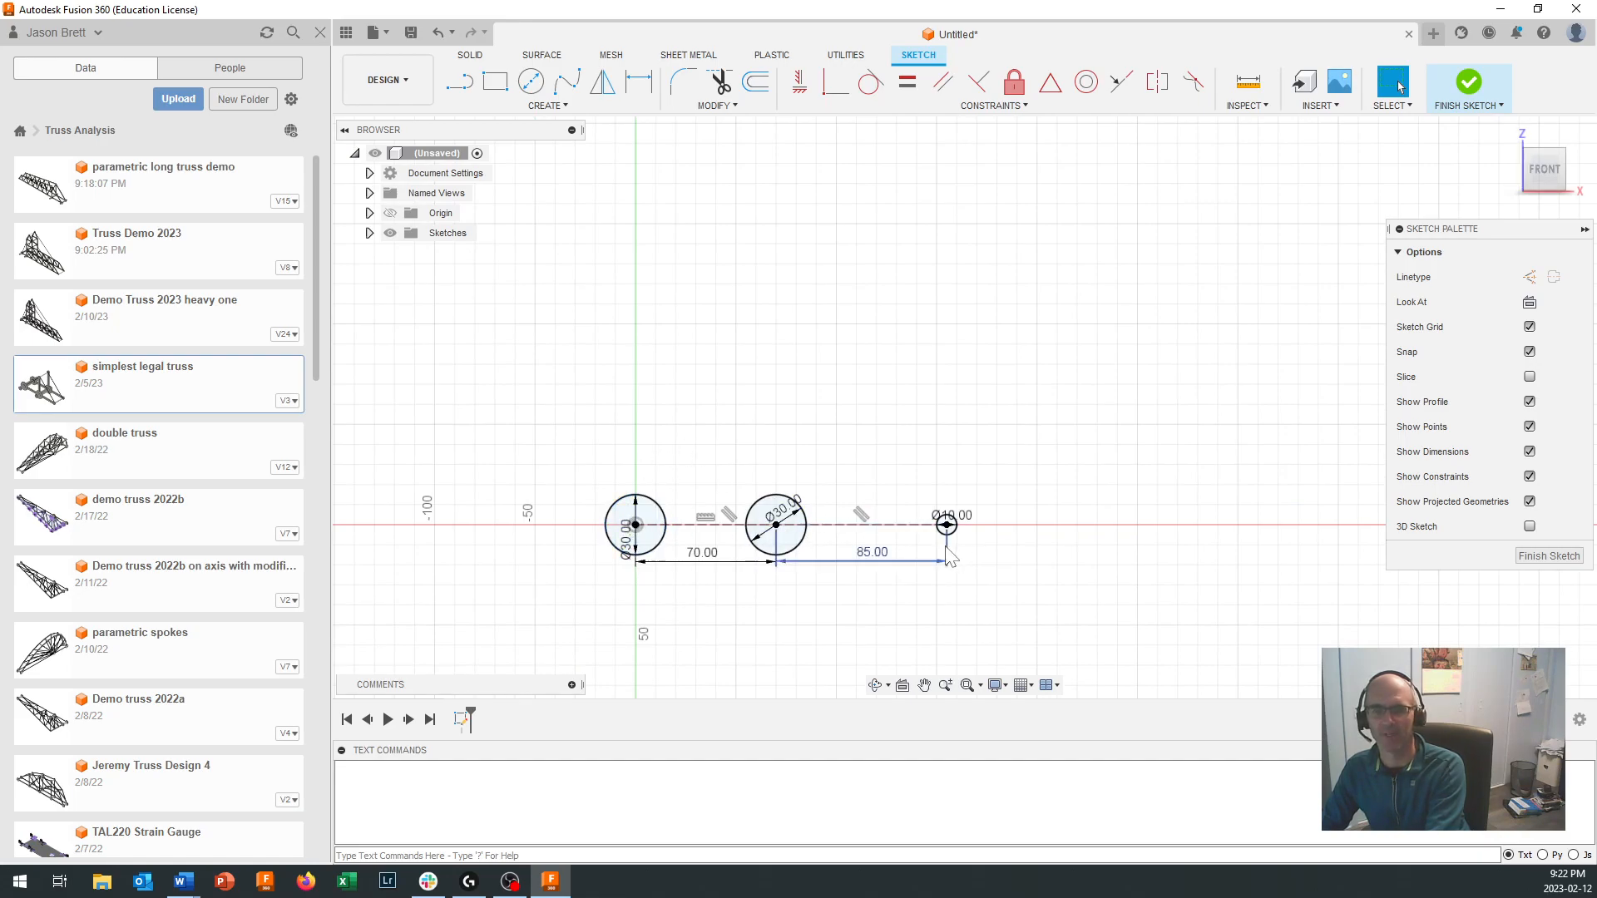
Step: Draw a third horizontal construction line about 75 mm long from the 10 mm circle's centre along the positive X axis
mouse_move(1031, 563)
middle_mouse_down()
mouse_move(995, 513)
mouse_move(874, 466)
mouse_move(820, 474)
middle_mouse_up()
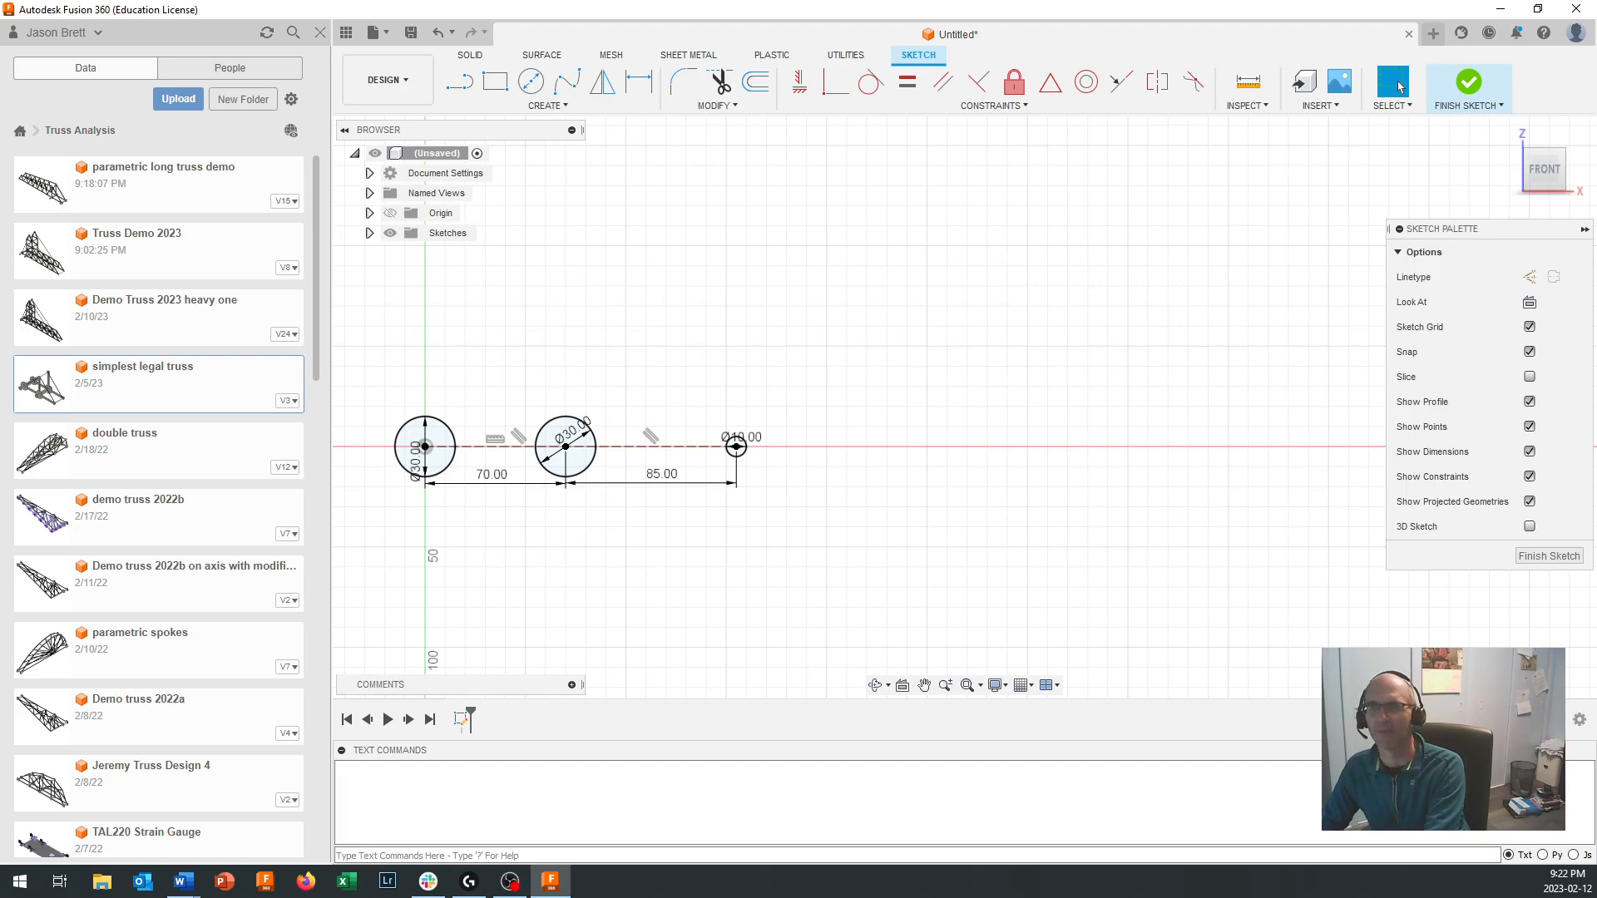
left_click(1531, 277)
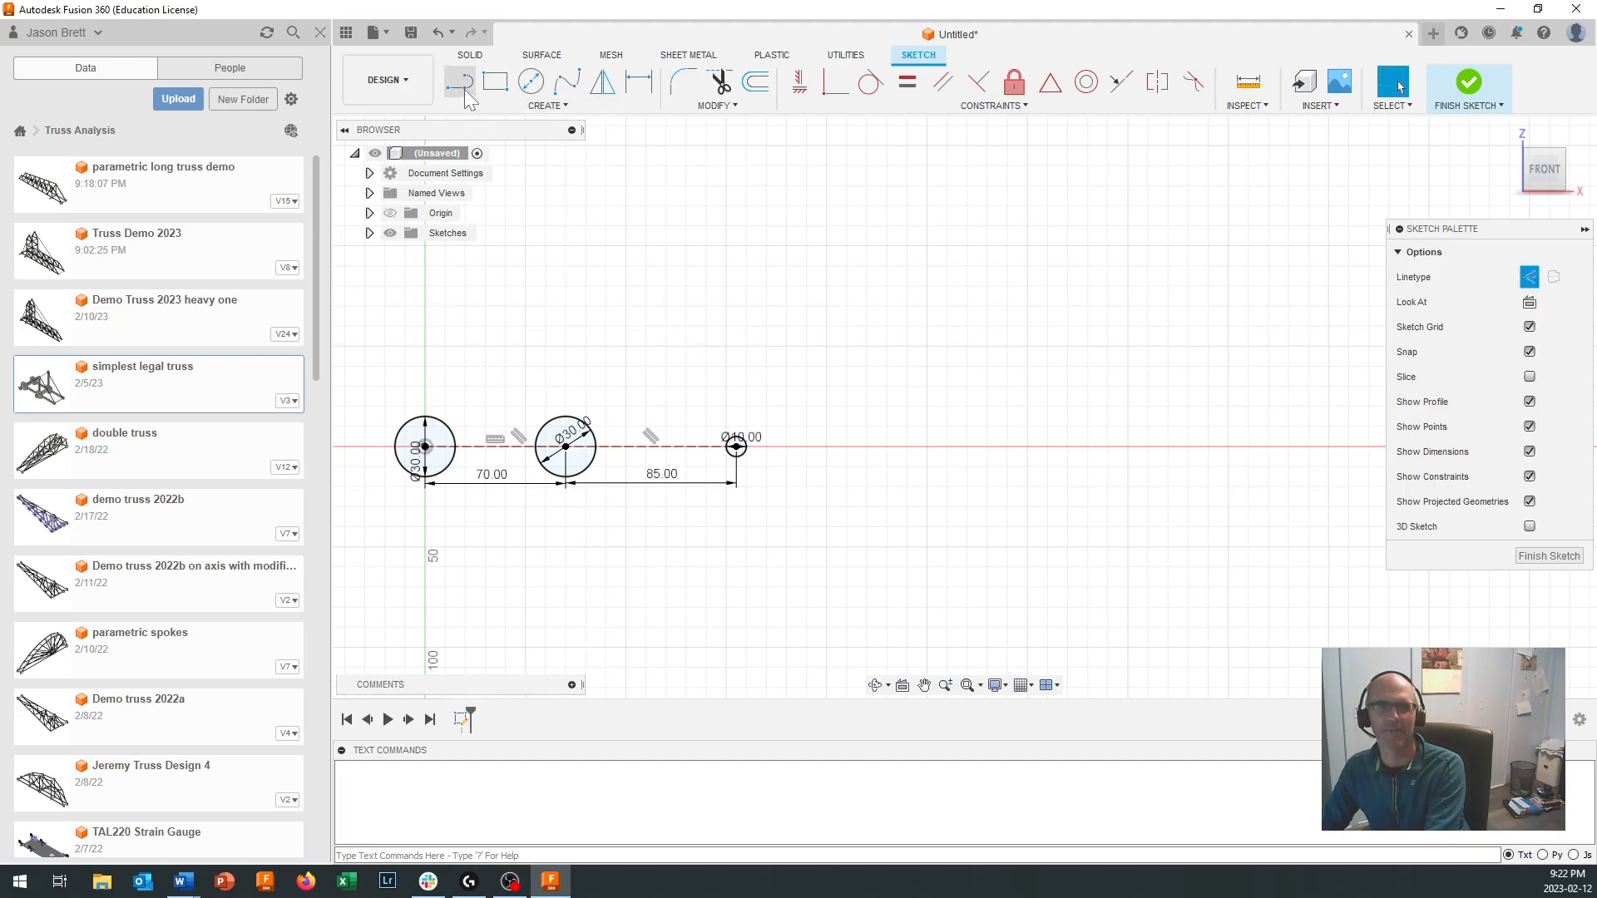
key("l")
left_click(736, 447)
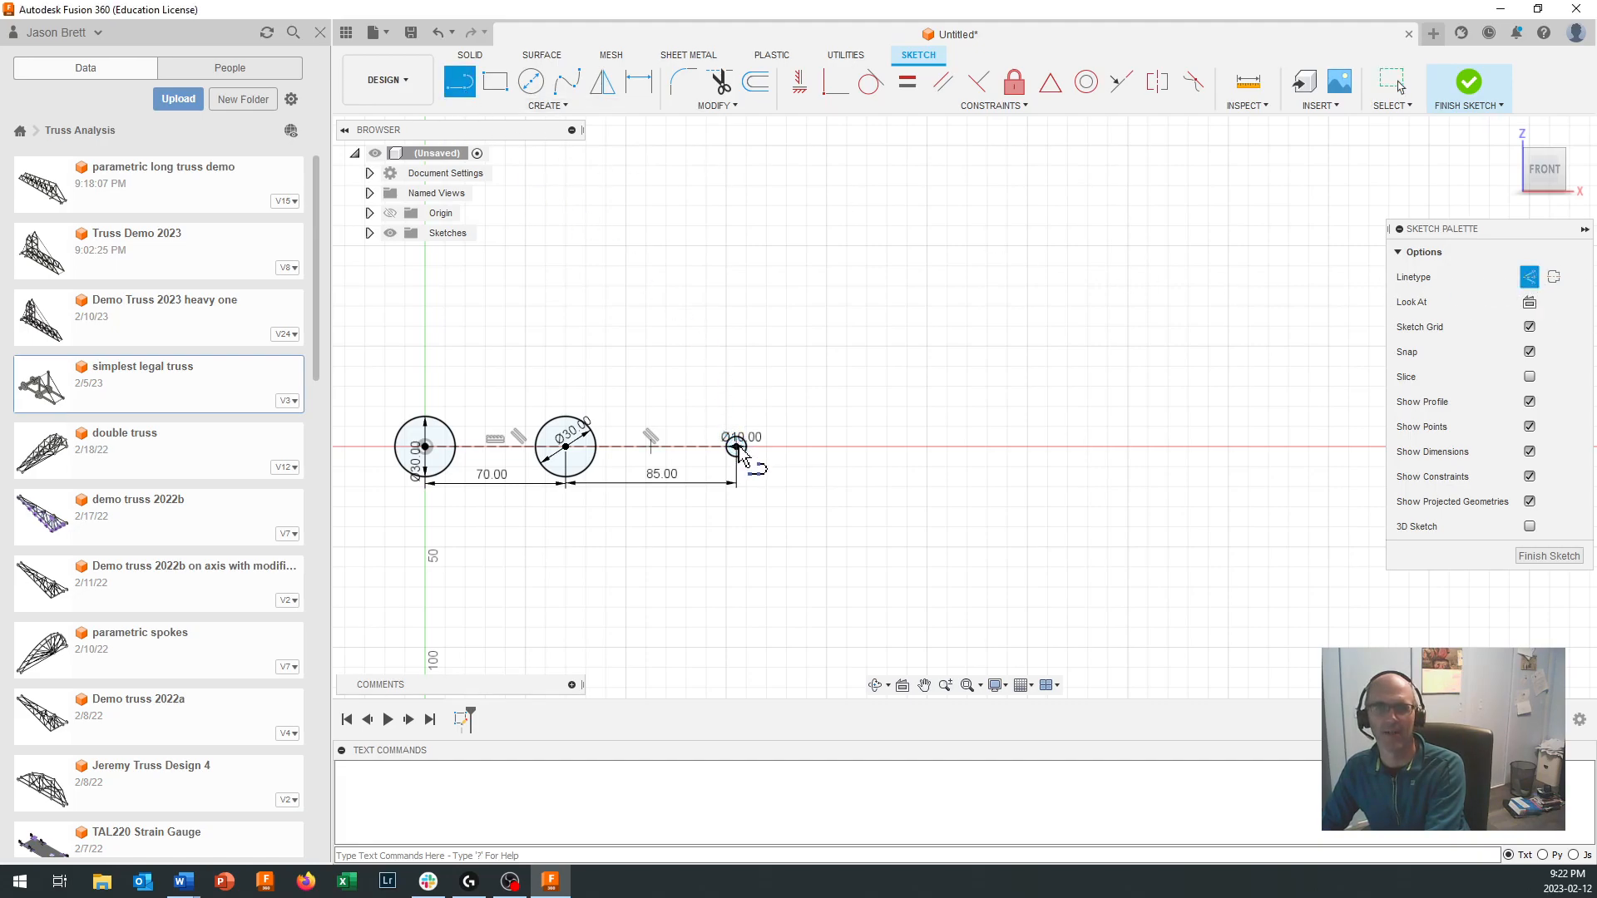
left_click(887, 447)
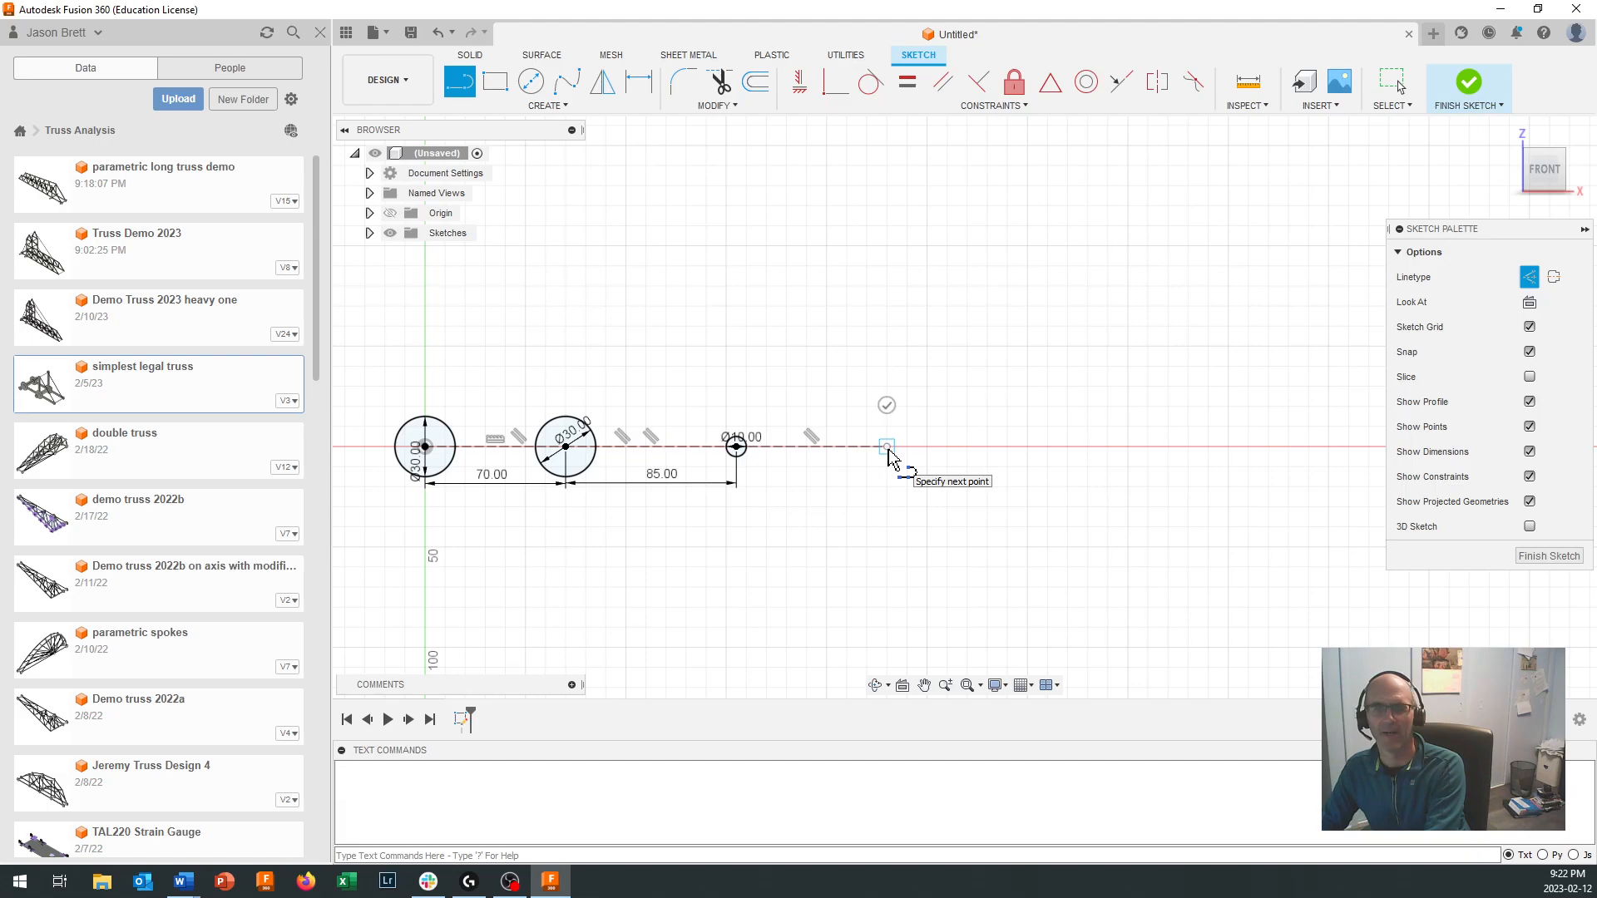
key("Escape")
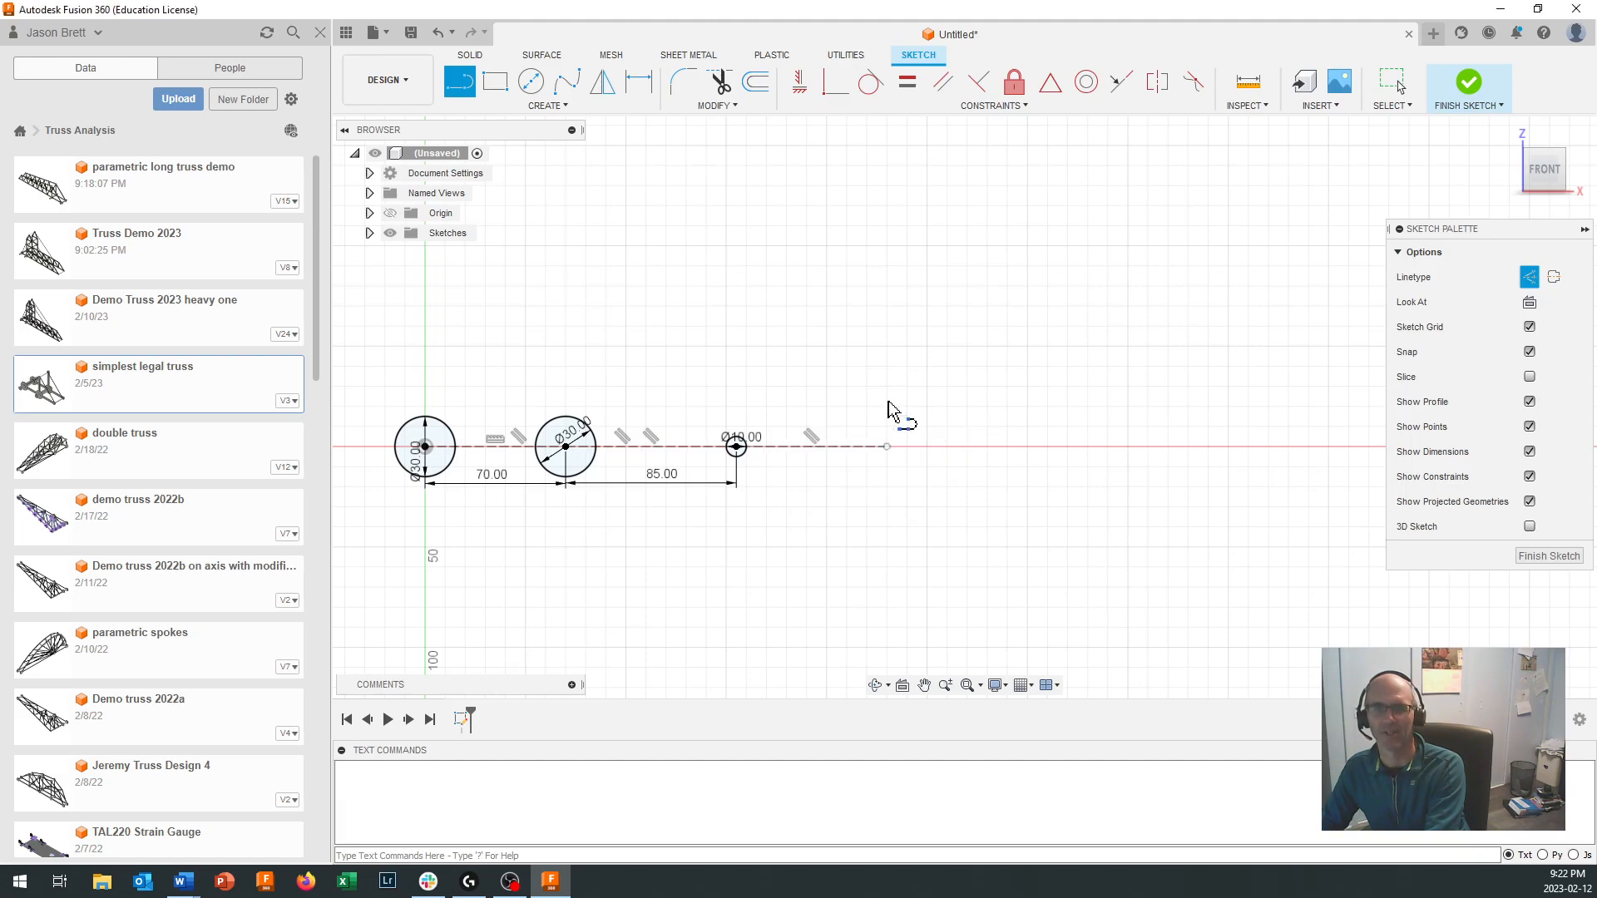
Step: Dimension the third construction line's length as 85 mm
left_click(639, 83)
left_click(836, 447)
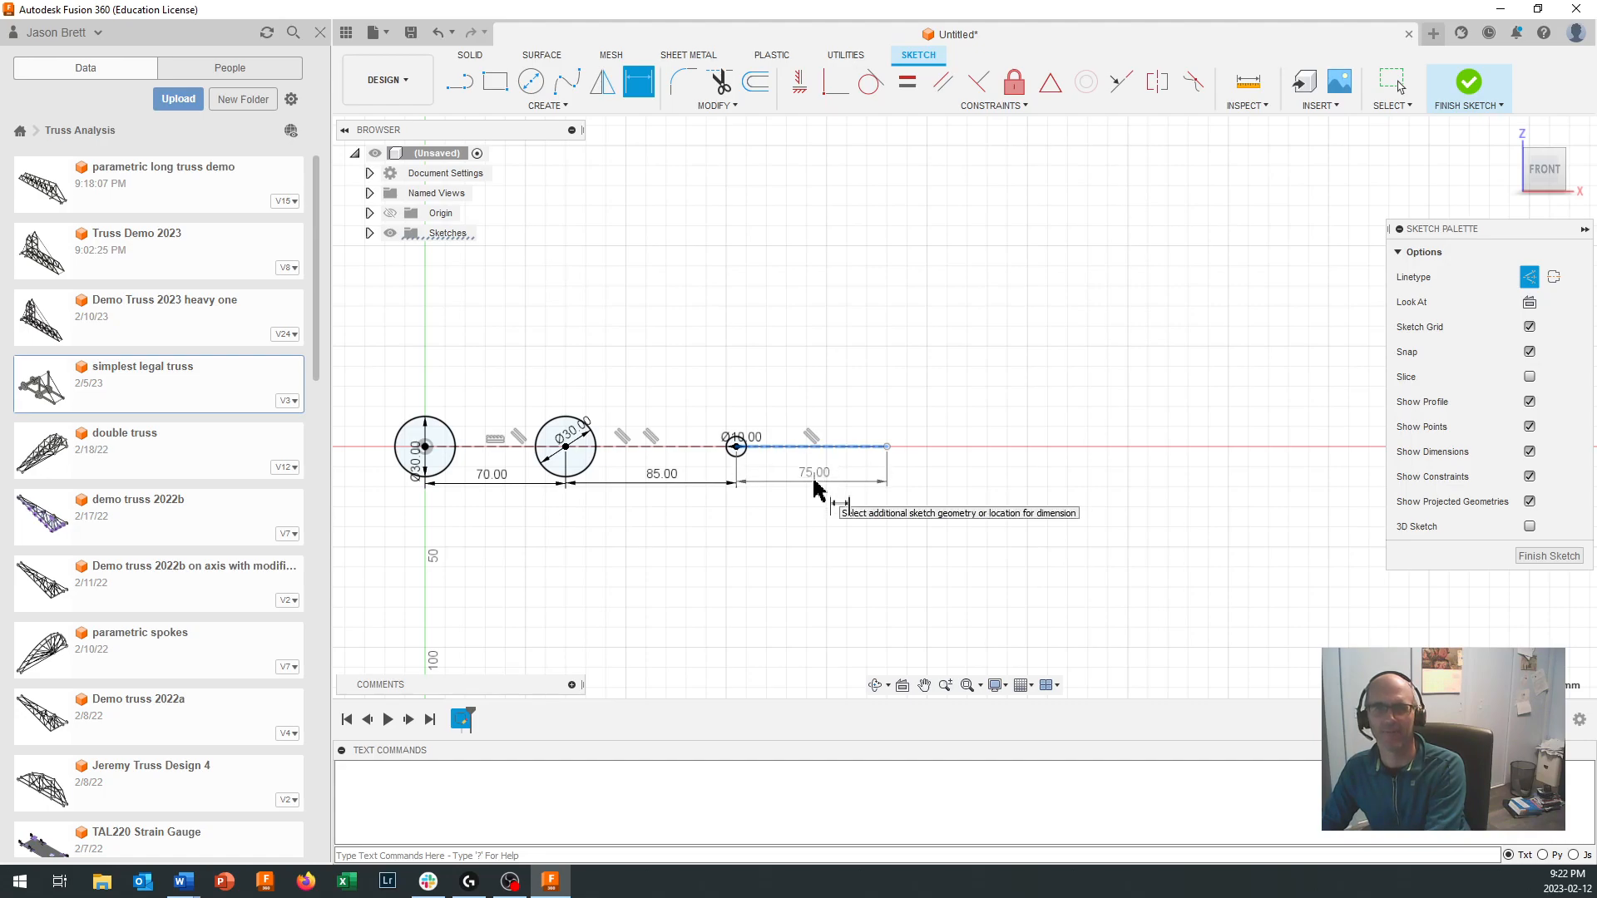
left_click(815, 488)
type("85")
key("Return")
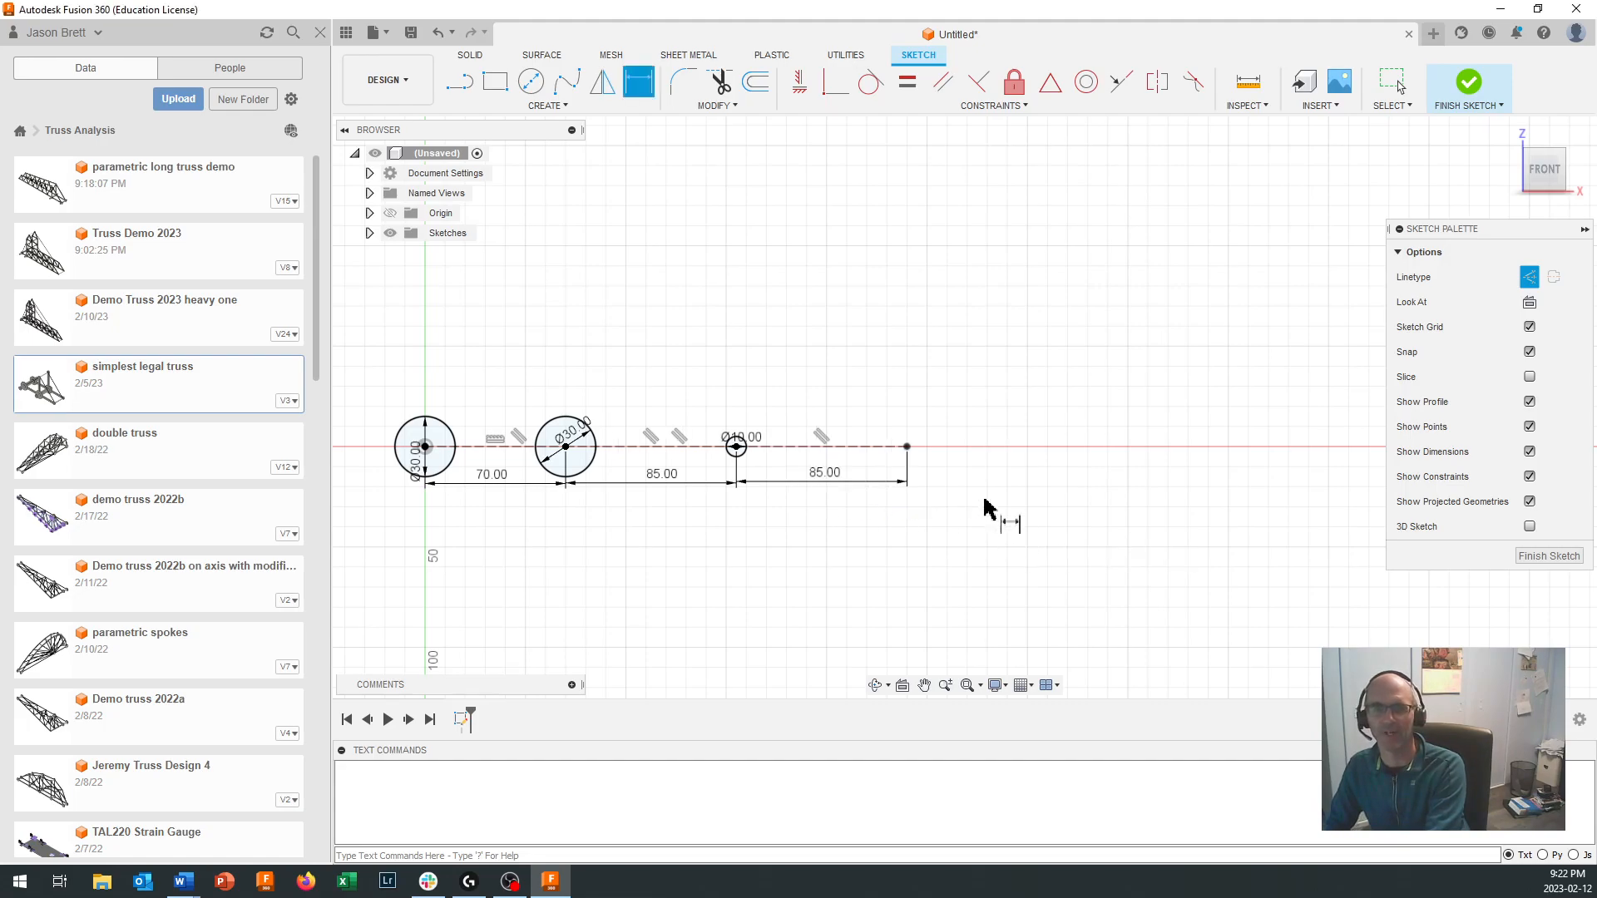
Step: Turn off construction linetype and draw a 10 mm diameter circle centred on the free end of the third line
left_click(529, 83)
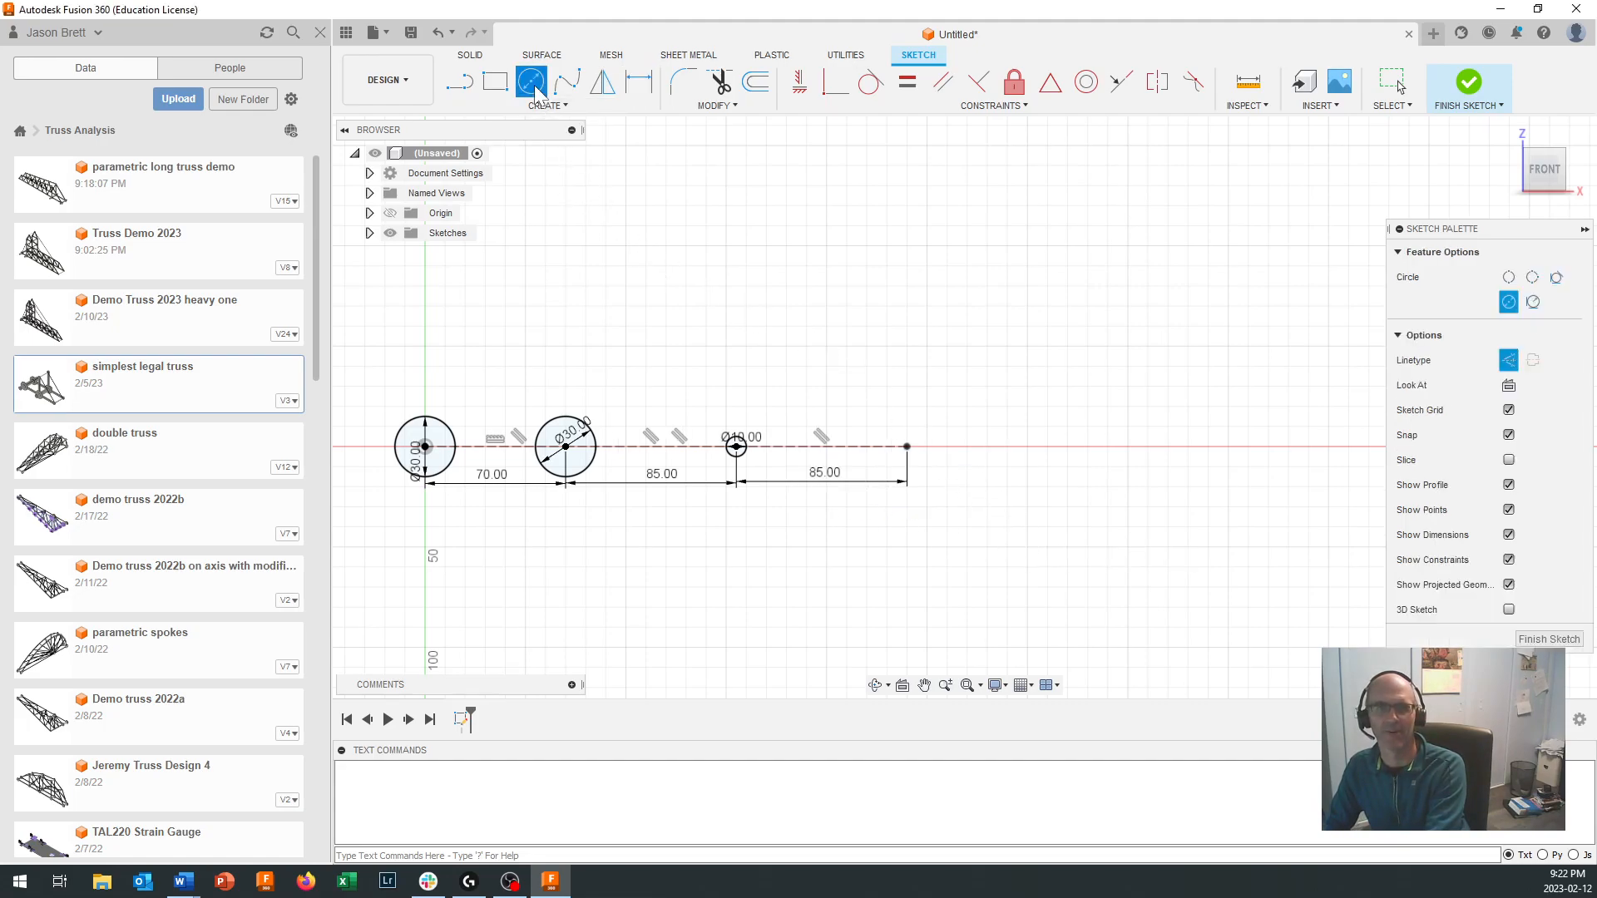
scroll(882, 460, "up", 1)
scroll(882, 460, "up", 1)
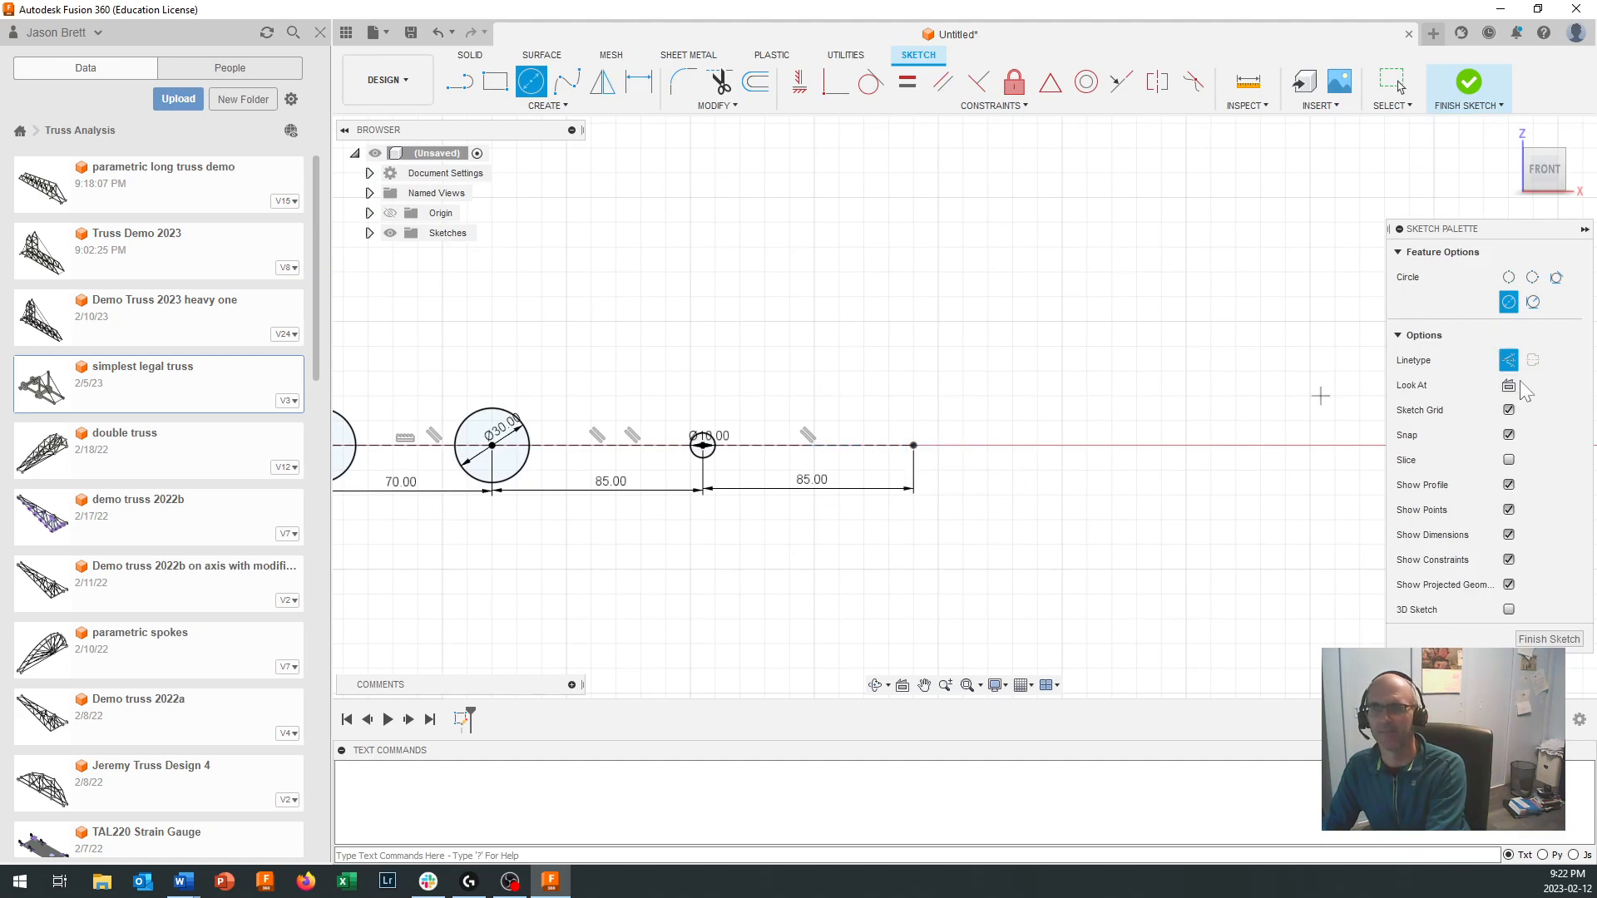
left_click(1508, 360)
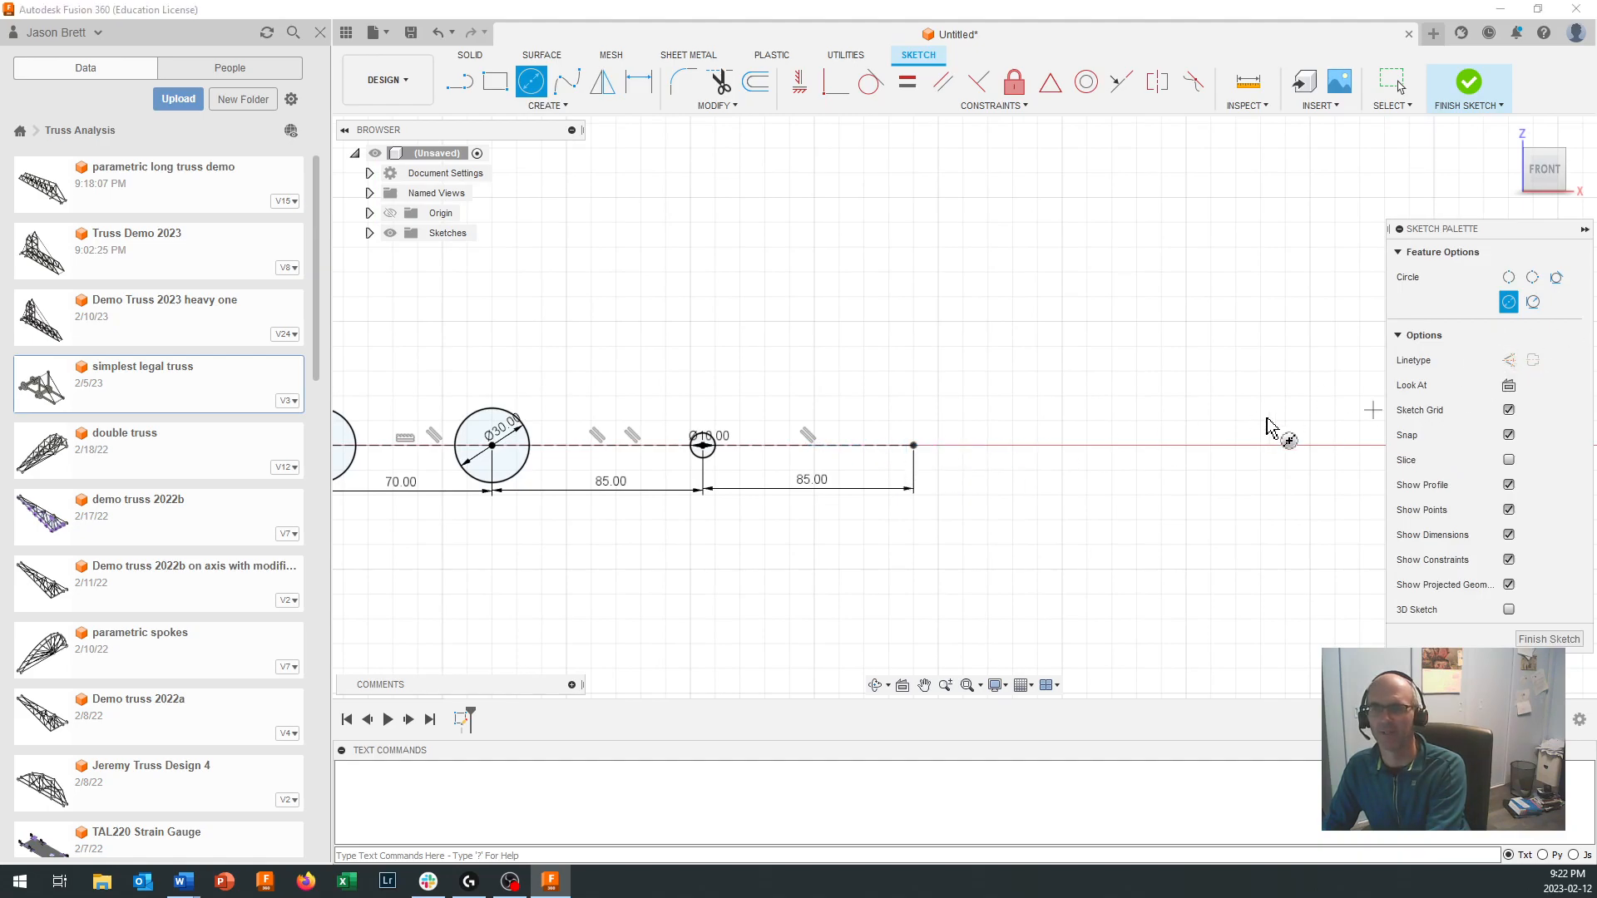
left_click(914, 448)
type("10")
key("Return")
key("Escape")
scroll(918, 474, "down", 5)
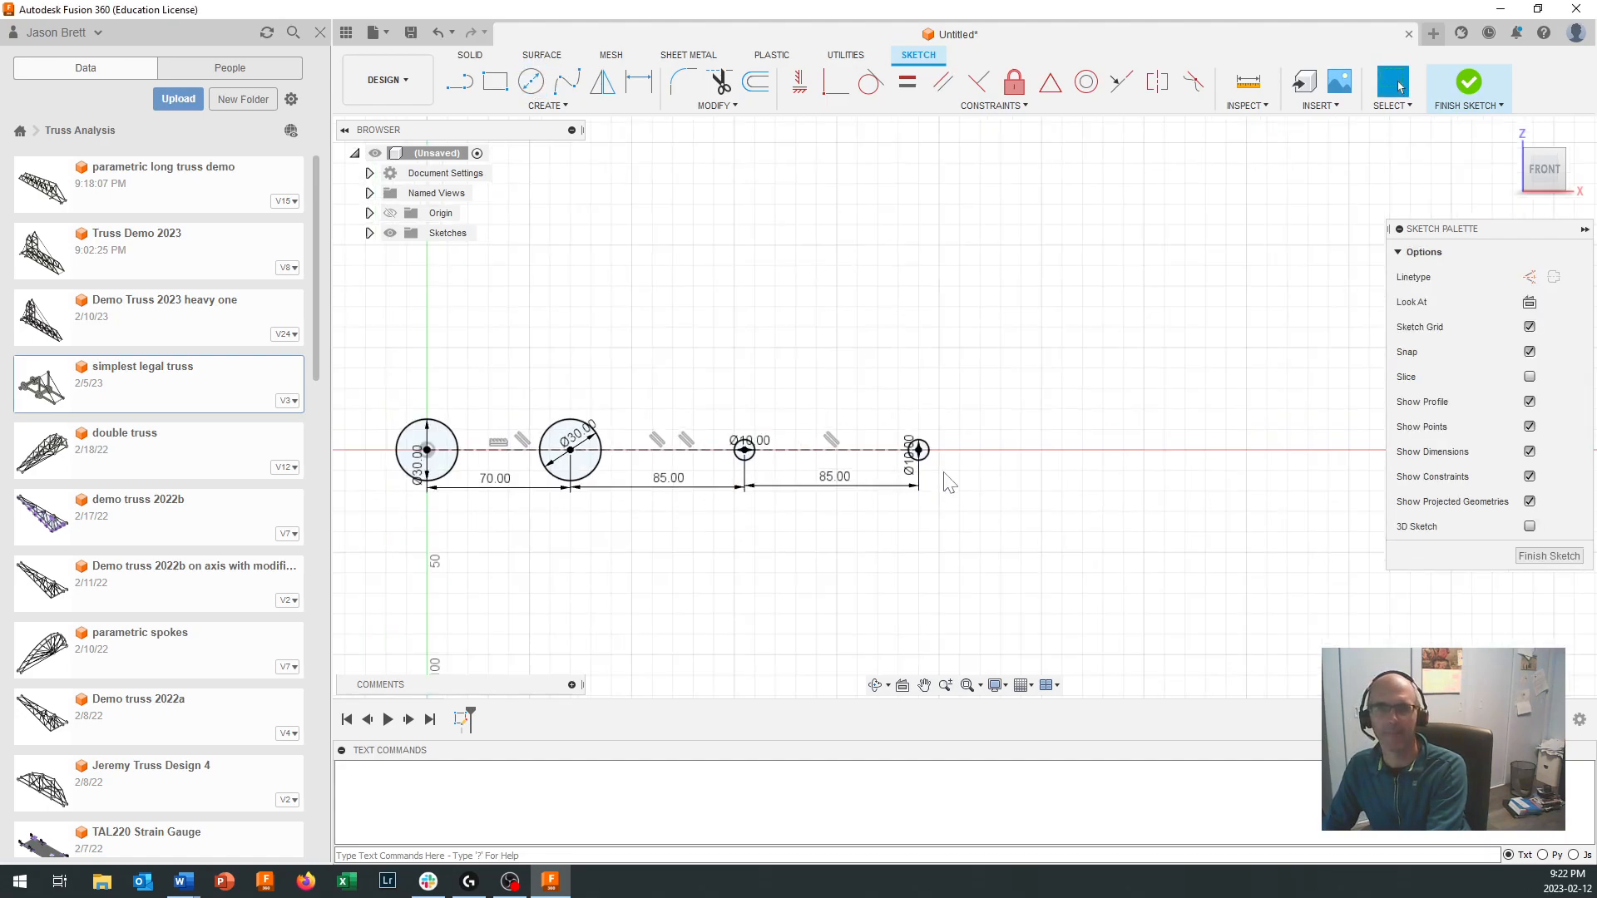
mouse_move(956, 507)
middle_mouse_down()
mouse_move(873, 447)
mouse_move(670, 417)
mouse_move(760, 457)
middle_mouse_up()
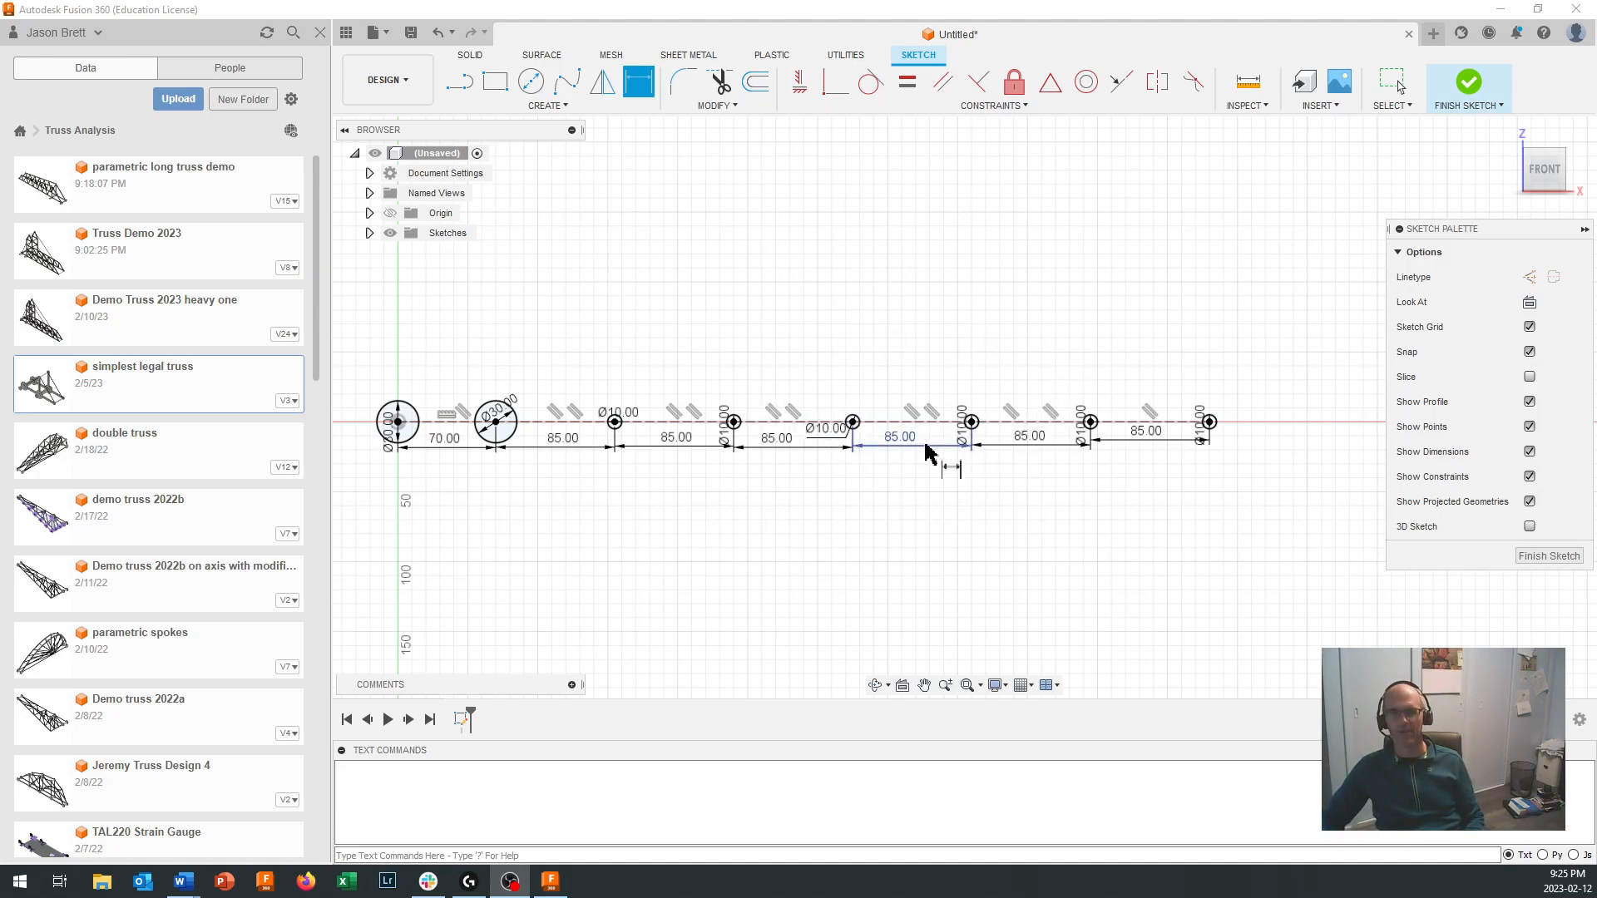
scroll(865, 408, "up", 2)
scroll(678, 438, "up", 3)
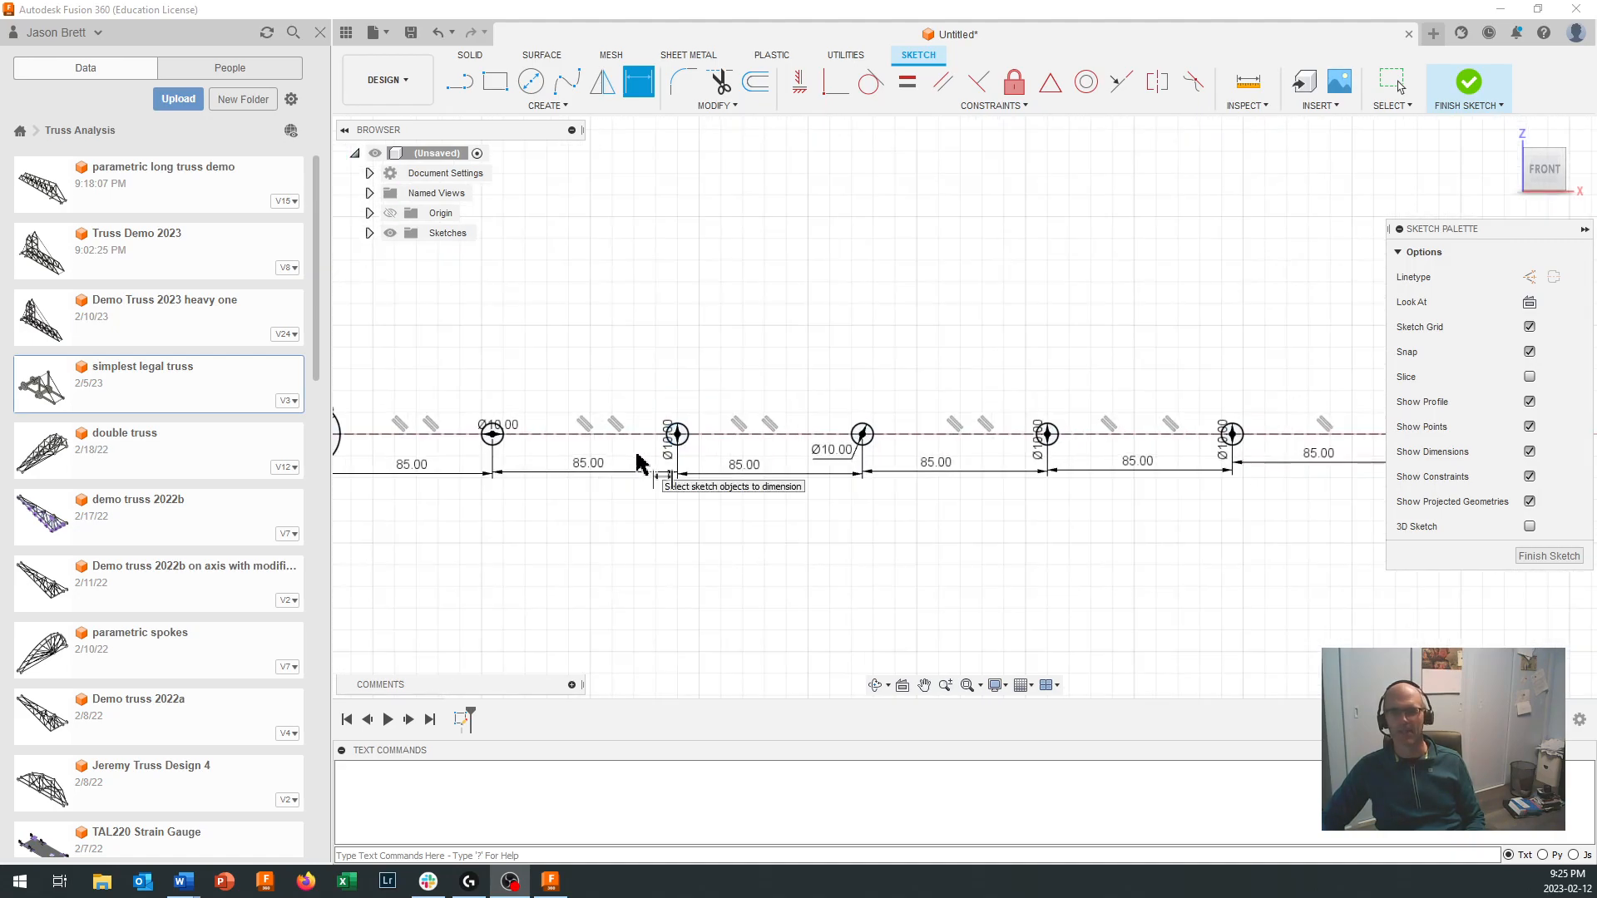
scroll(640, 463, "down", 3)
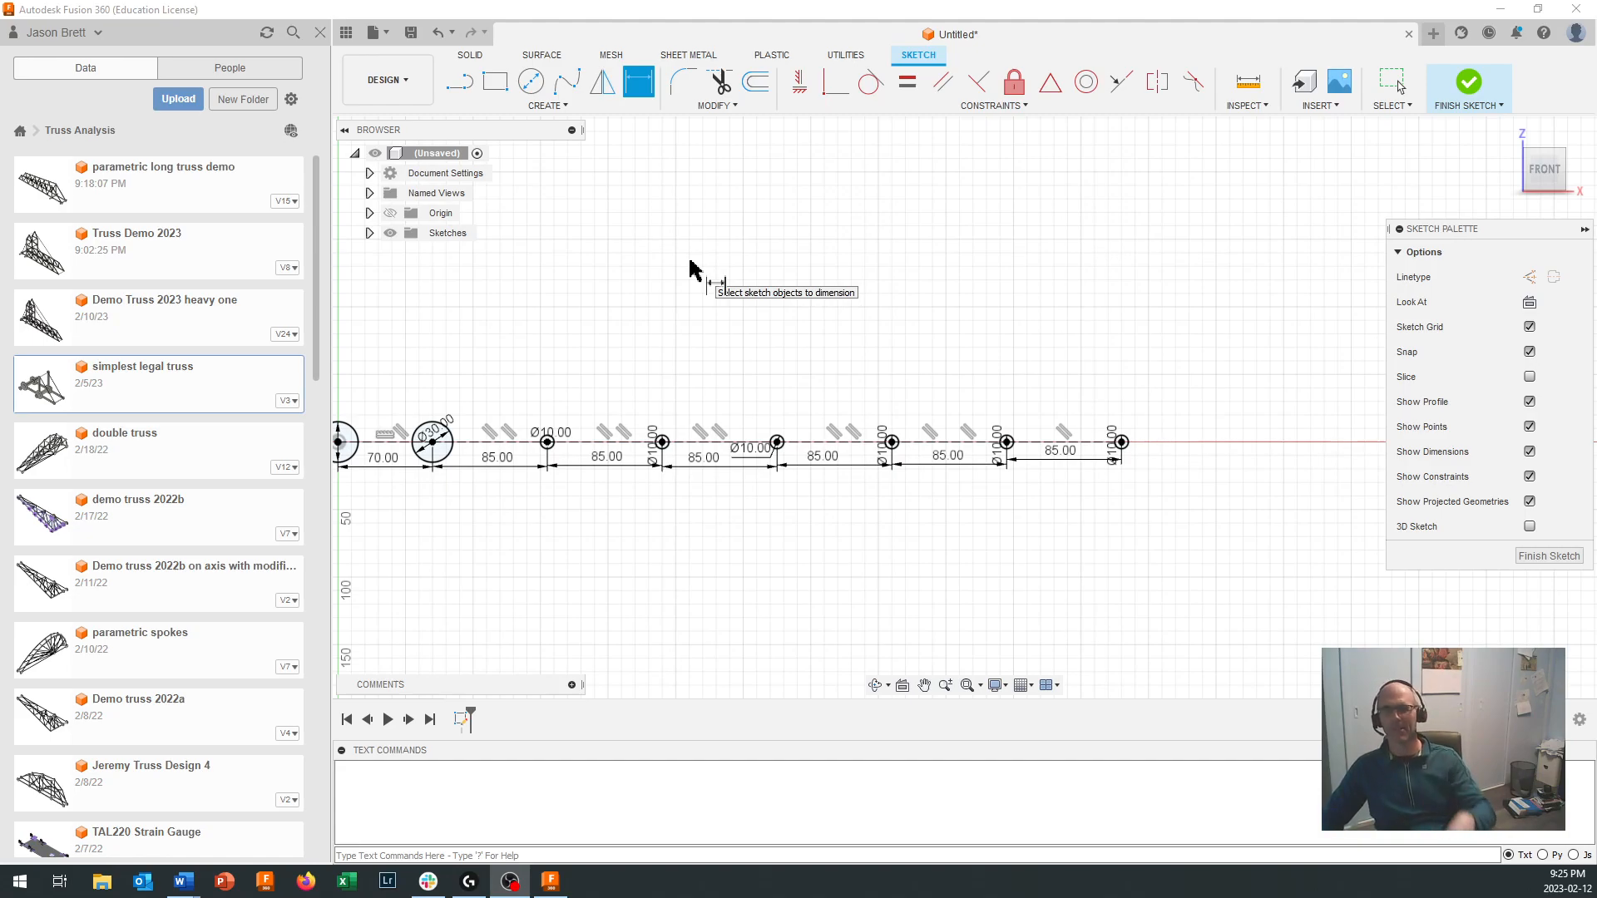
scroll(689, 268, "down", 1)
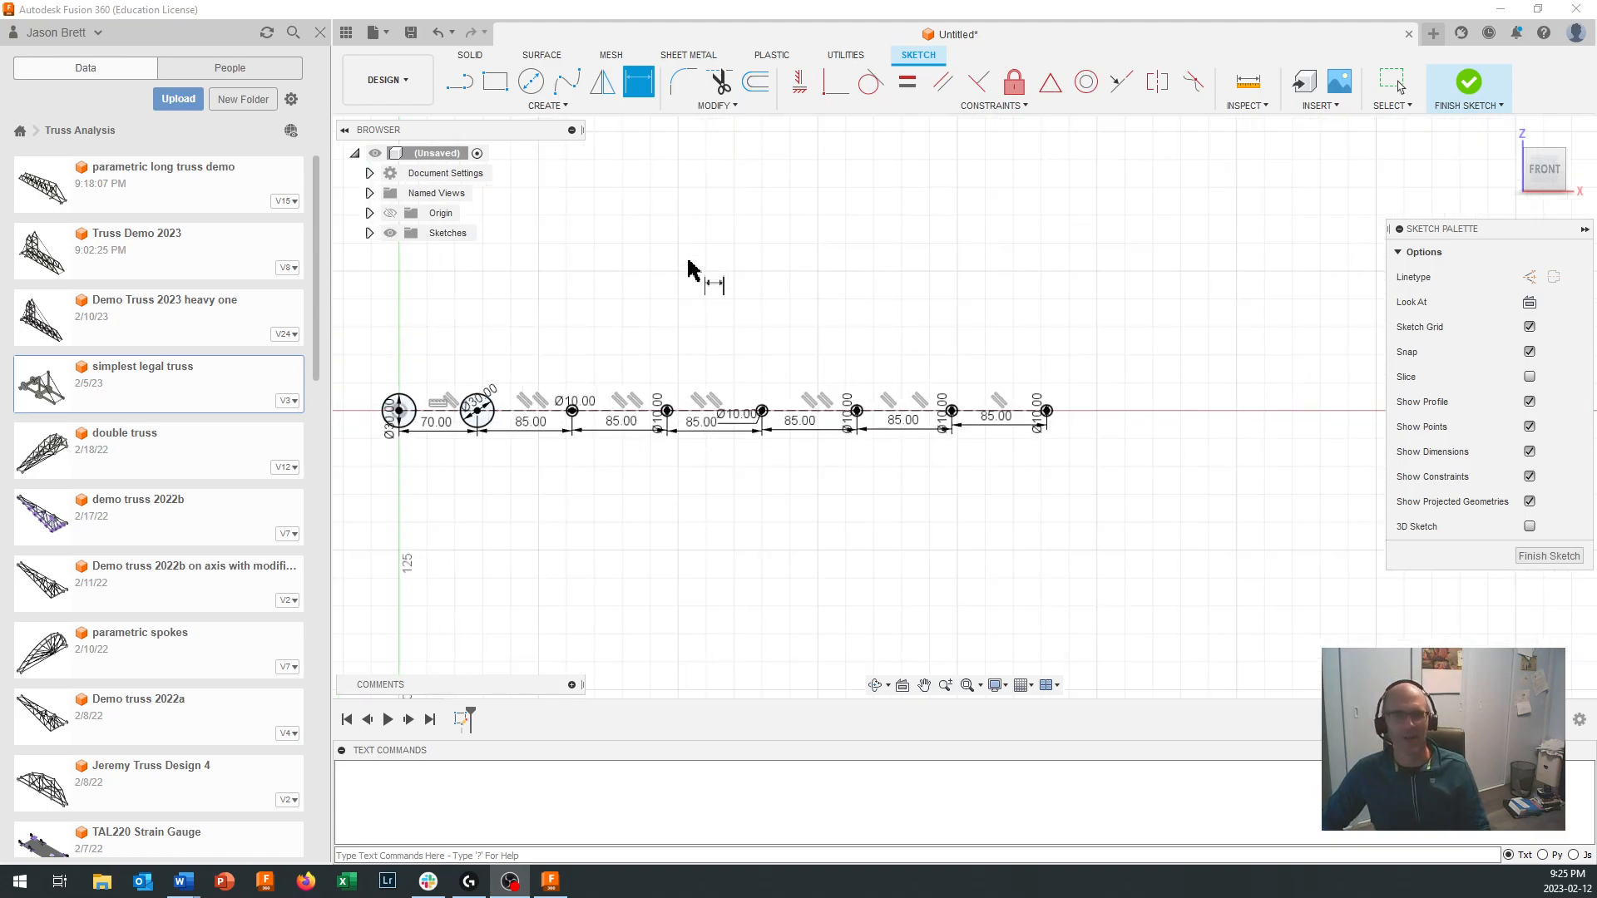
middle_click_drag(688, 261, 782, 316)
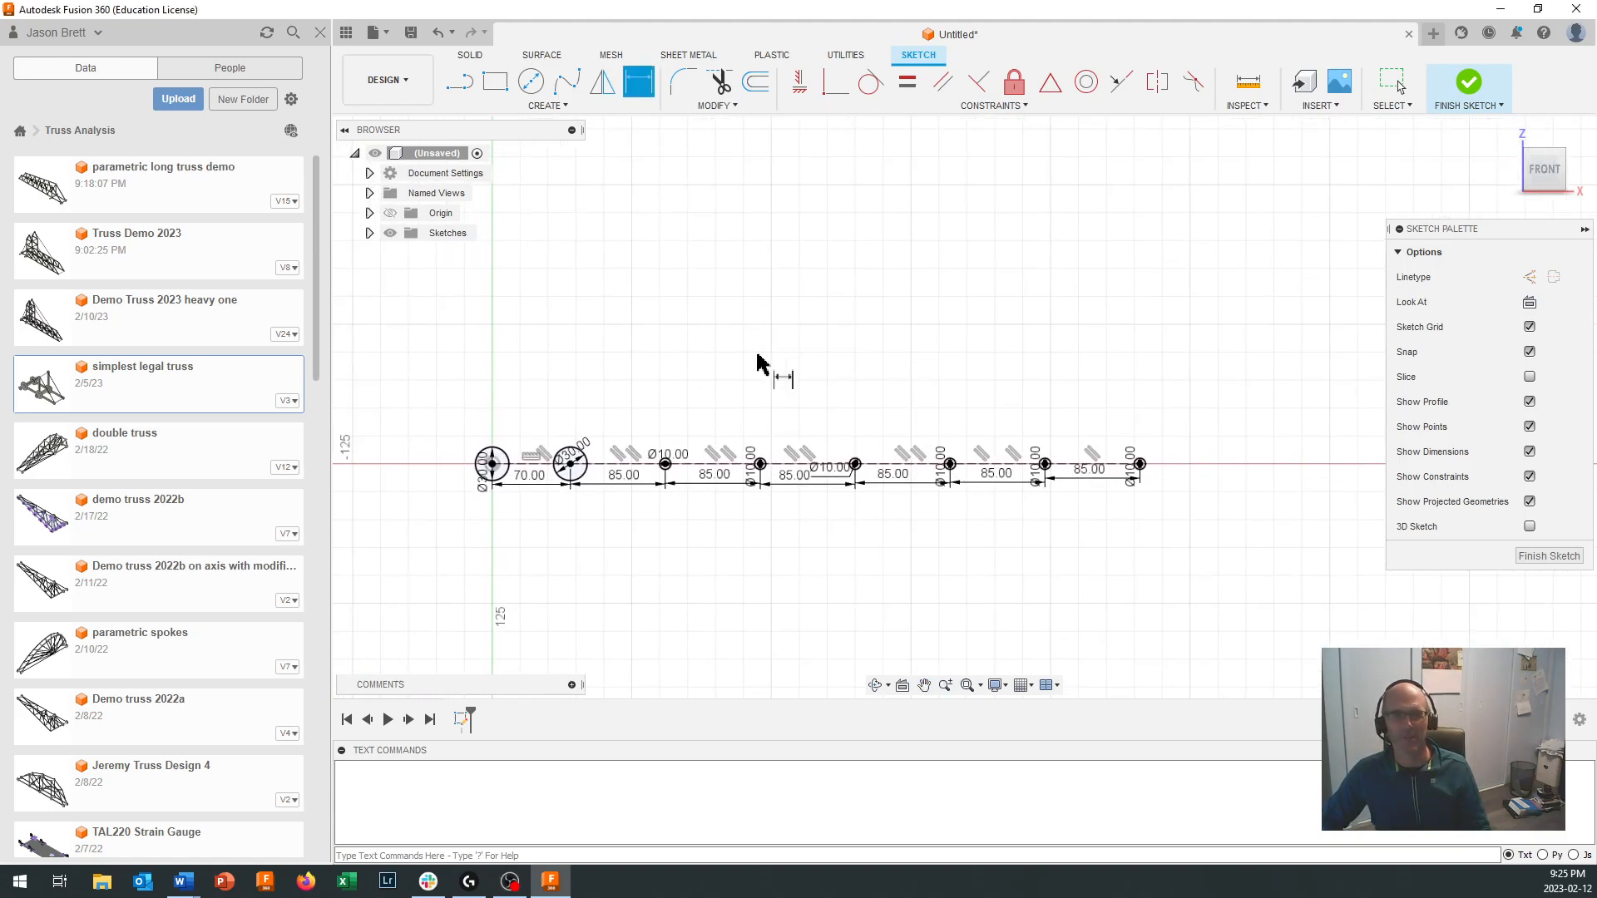
Step: Try setting the distance between the two 30 mm circles to 80 mm, and undo the change
double_click(533, 485)
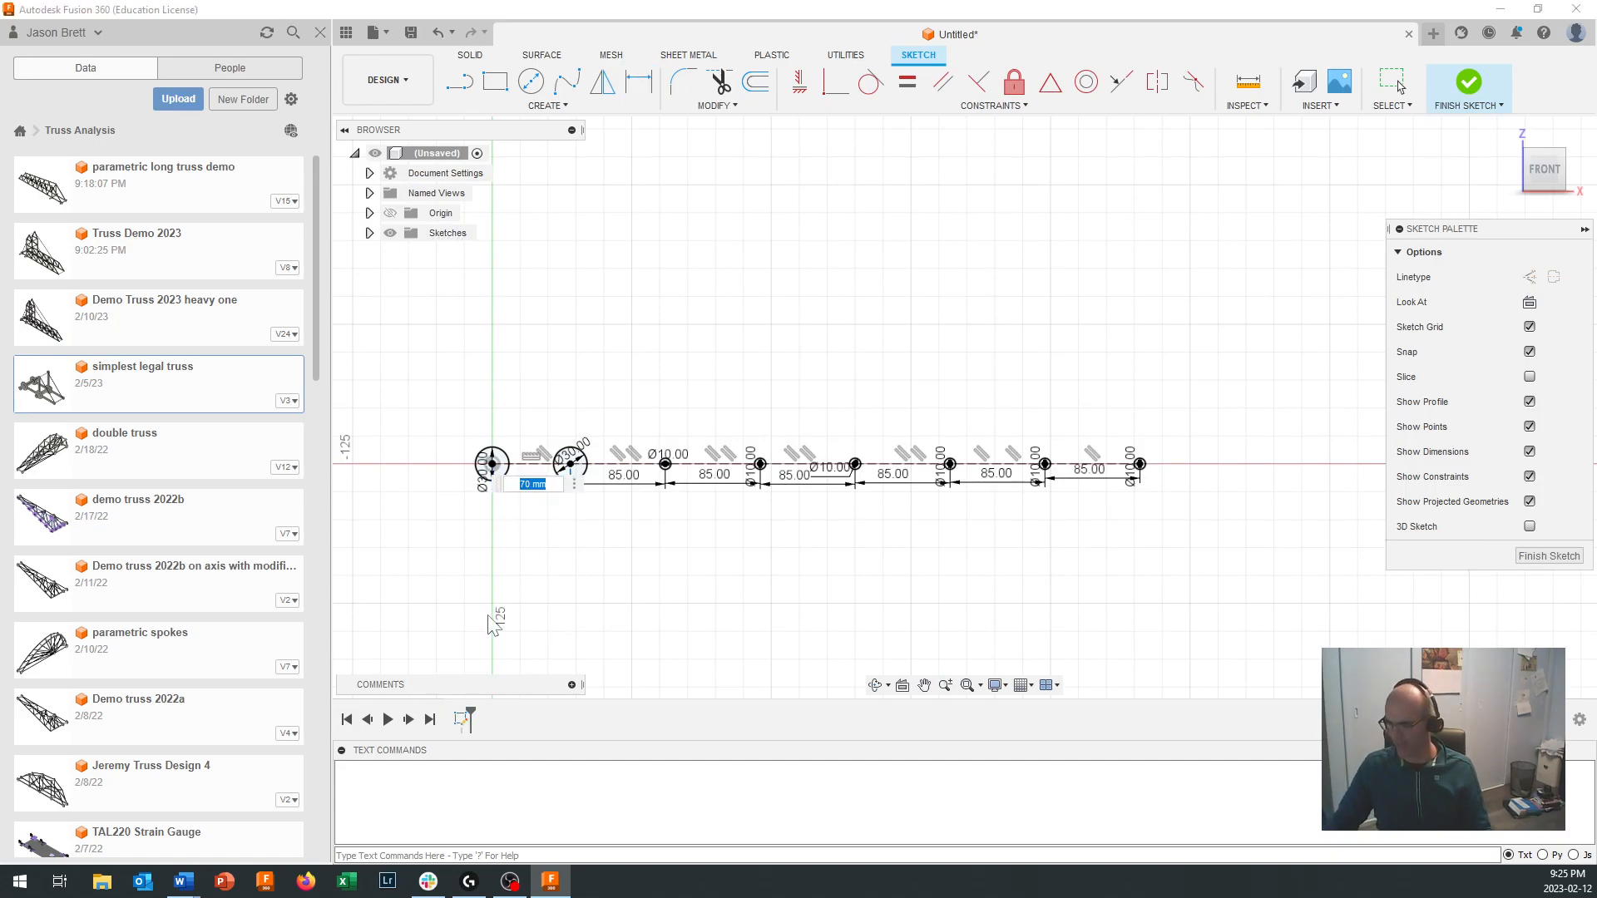
key("Return")
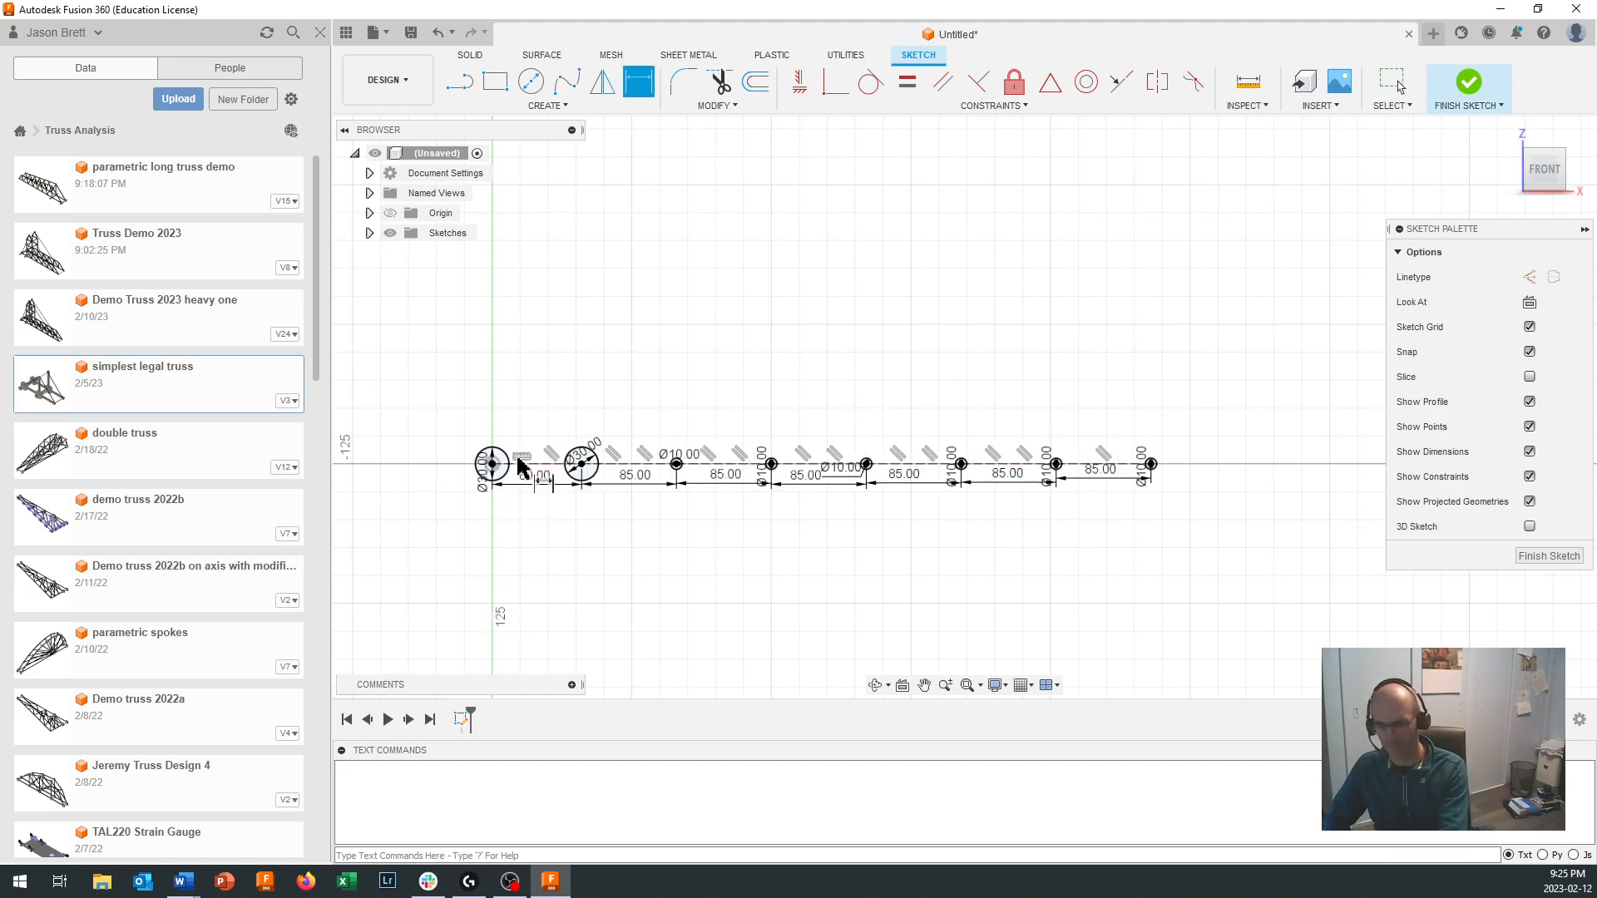
key("Escape")
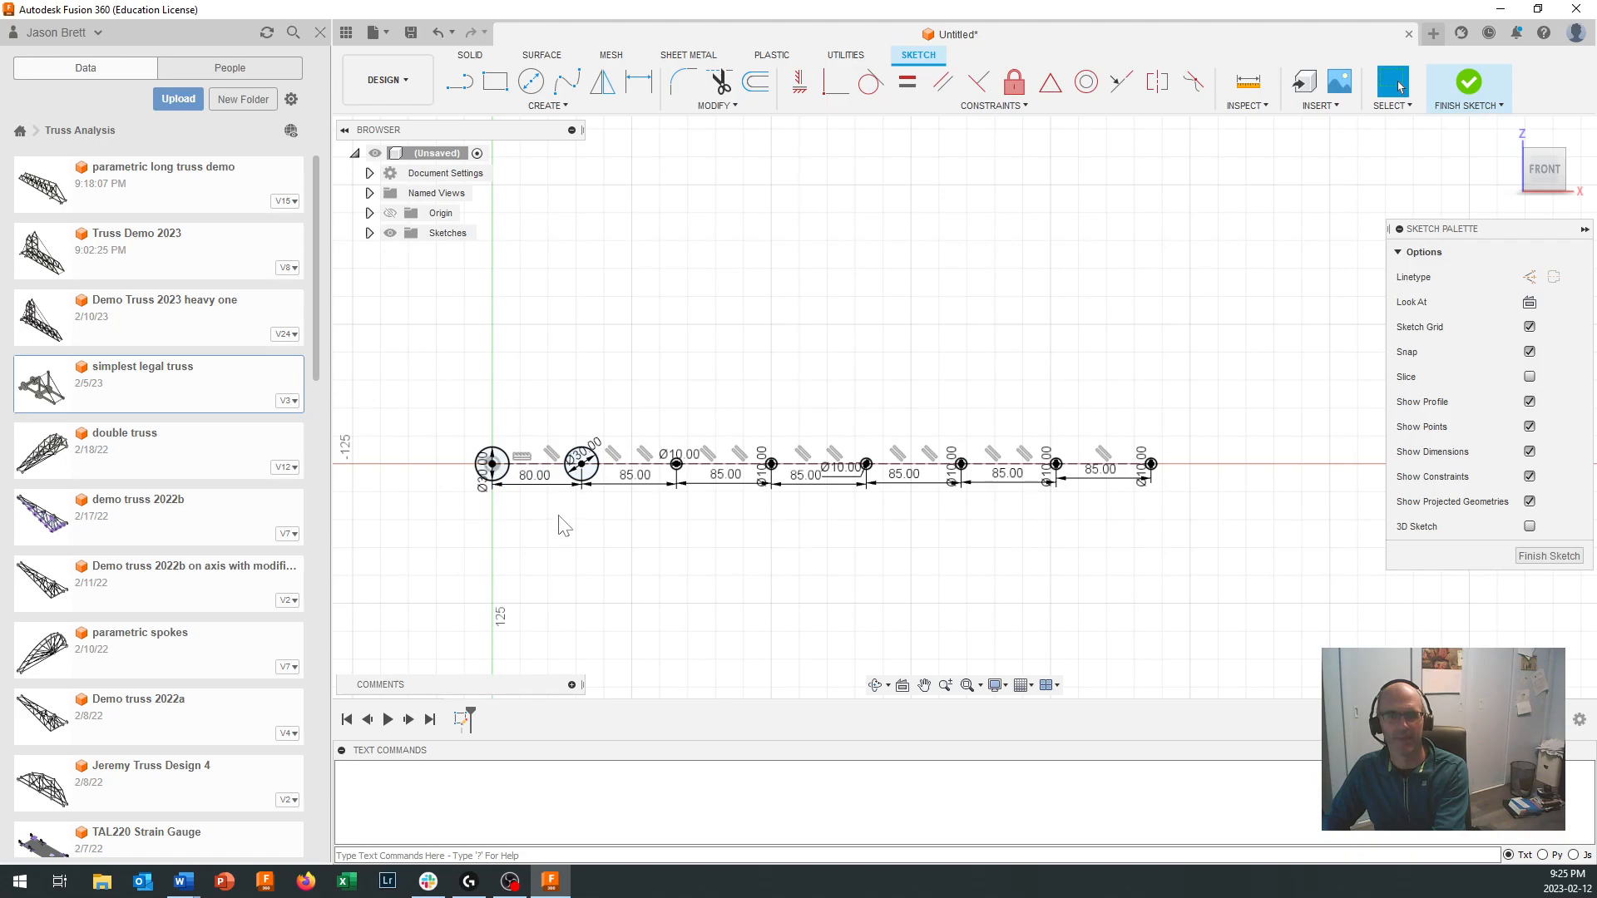
key("ctrl+z")
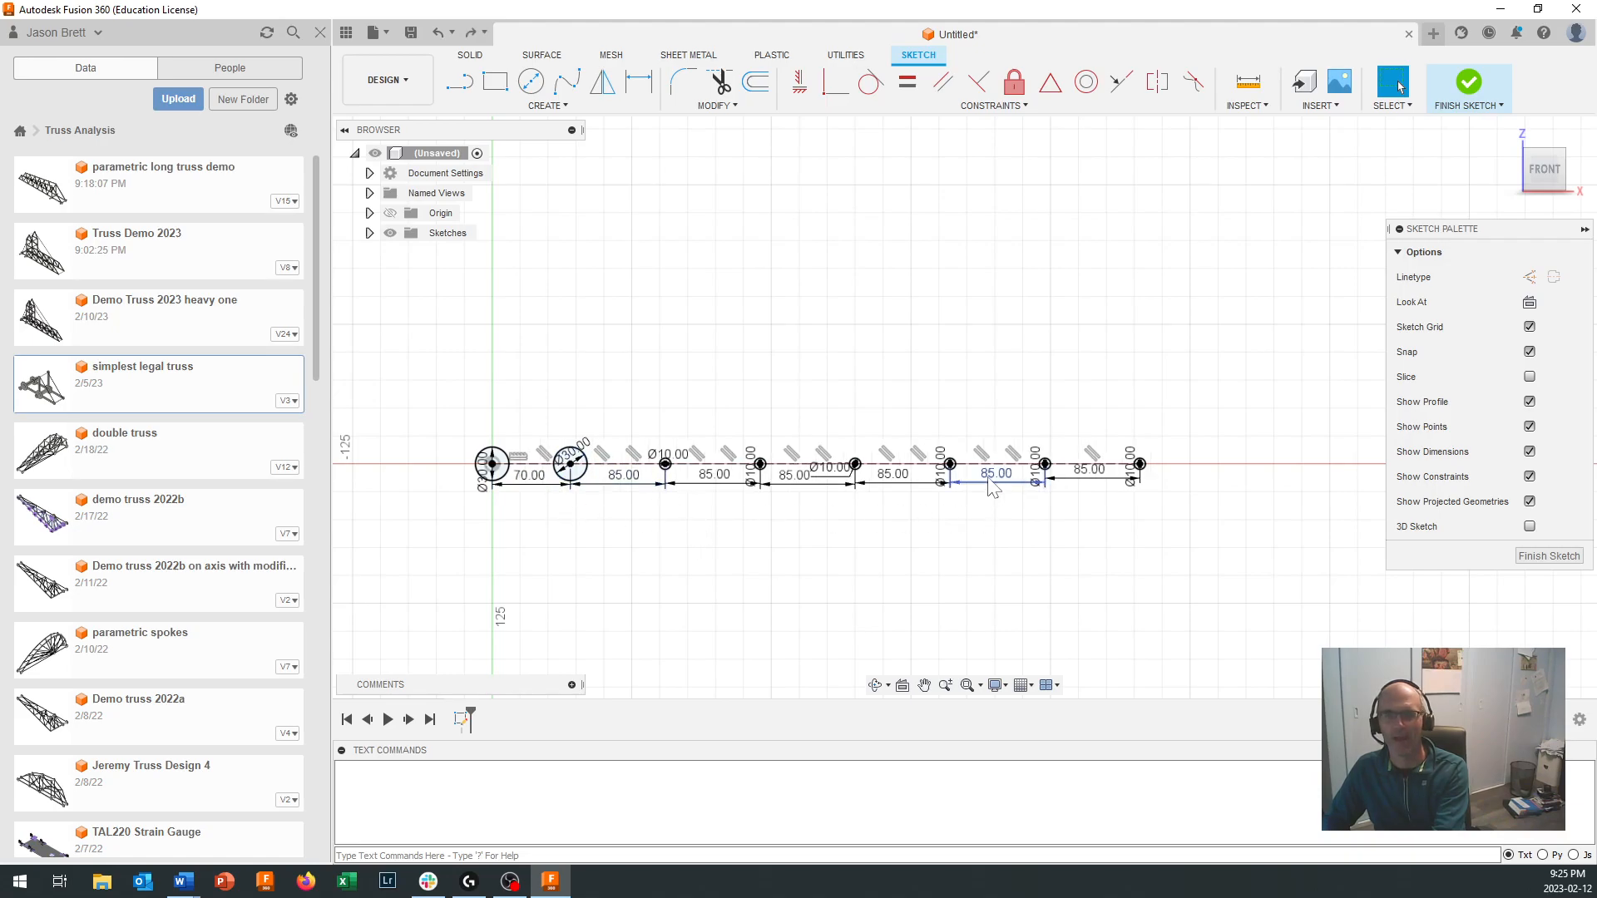
Step: Try setting the distance between the fourth and fifth 10 mm circles to 150 mm, and undo the change
double_click(996, 481)
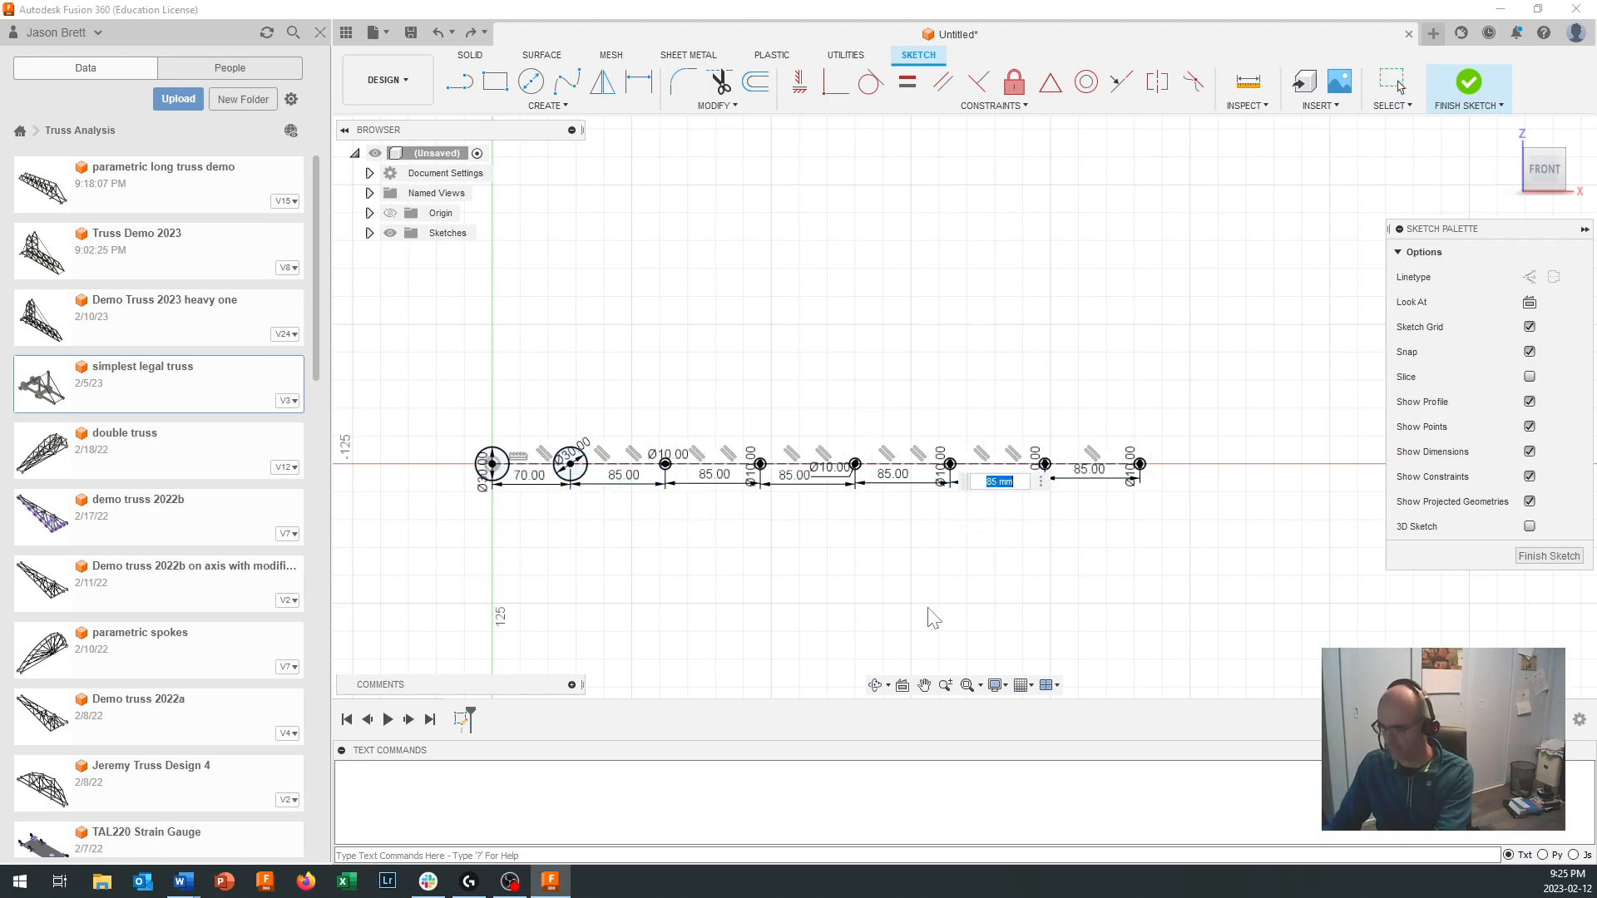
key("Return")
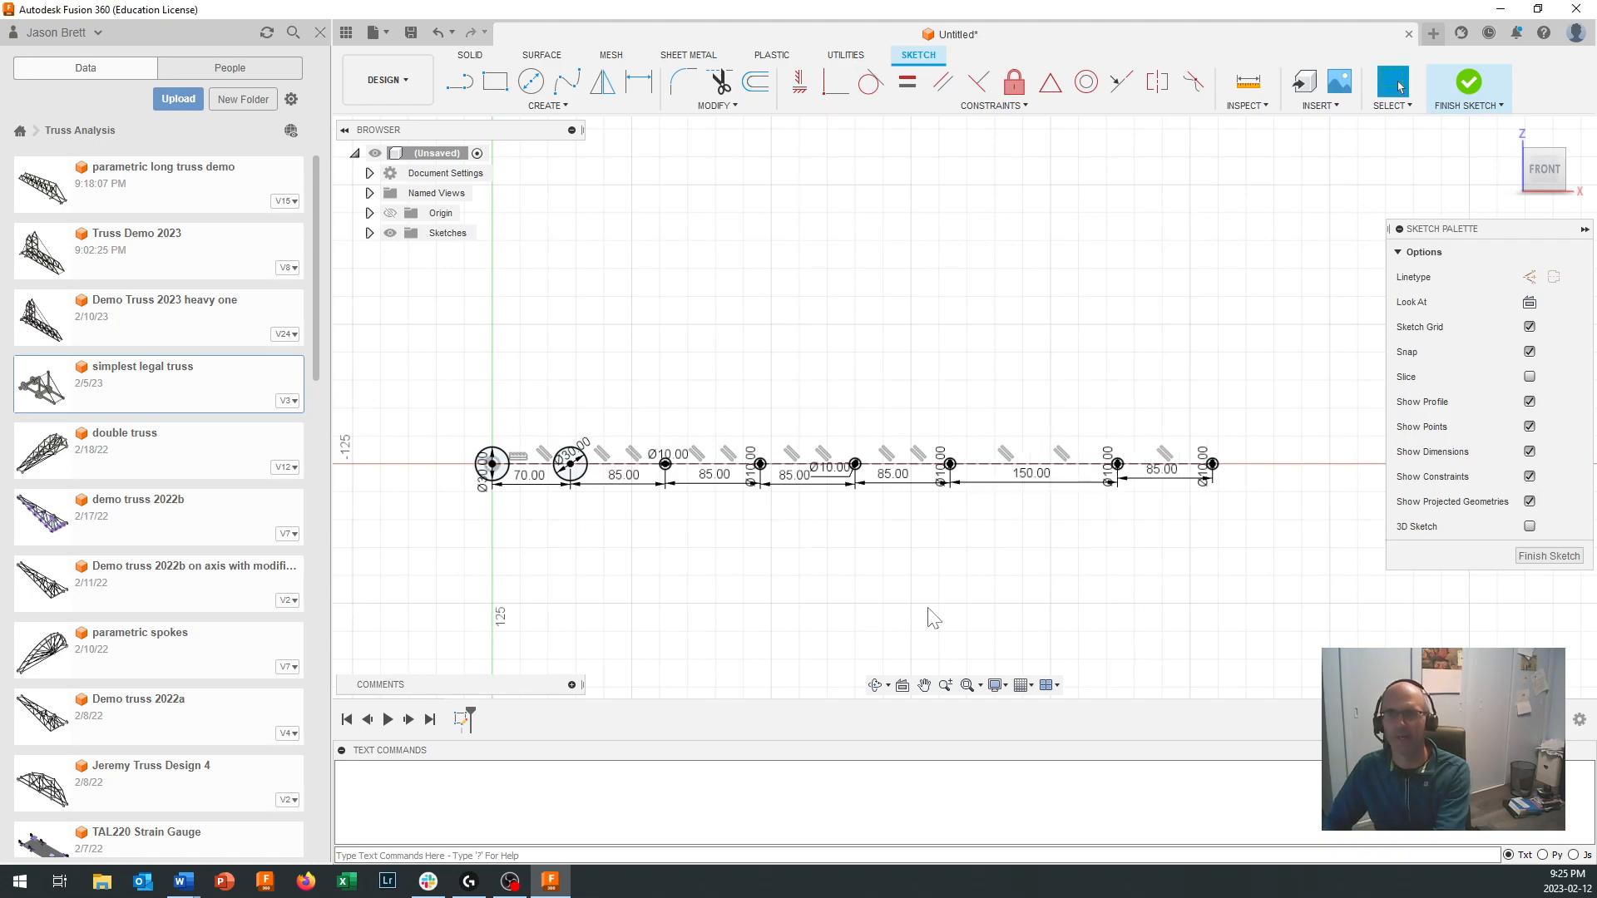
key("ctrl+z")
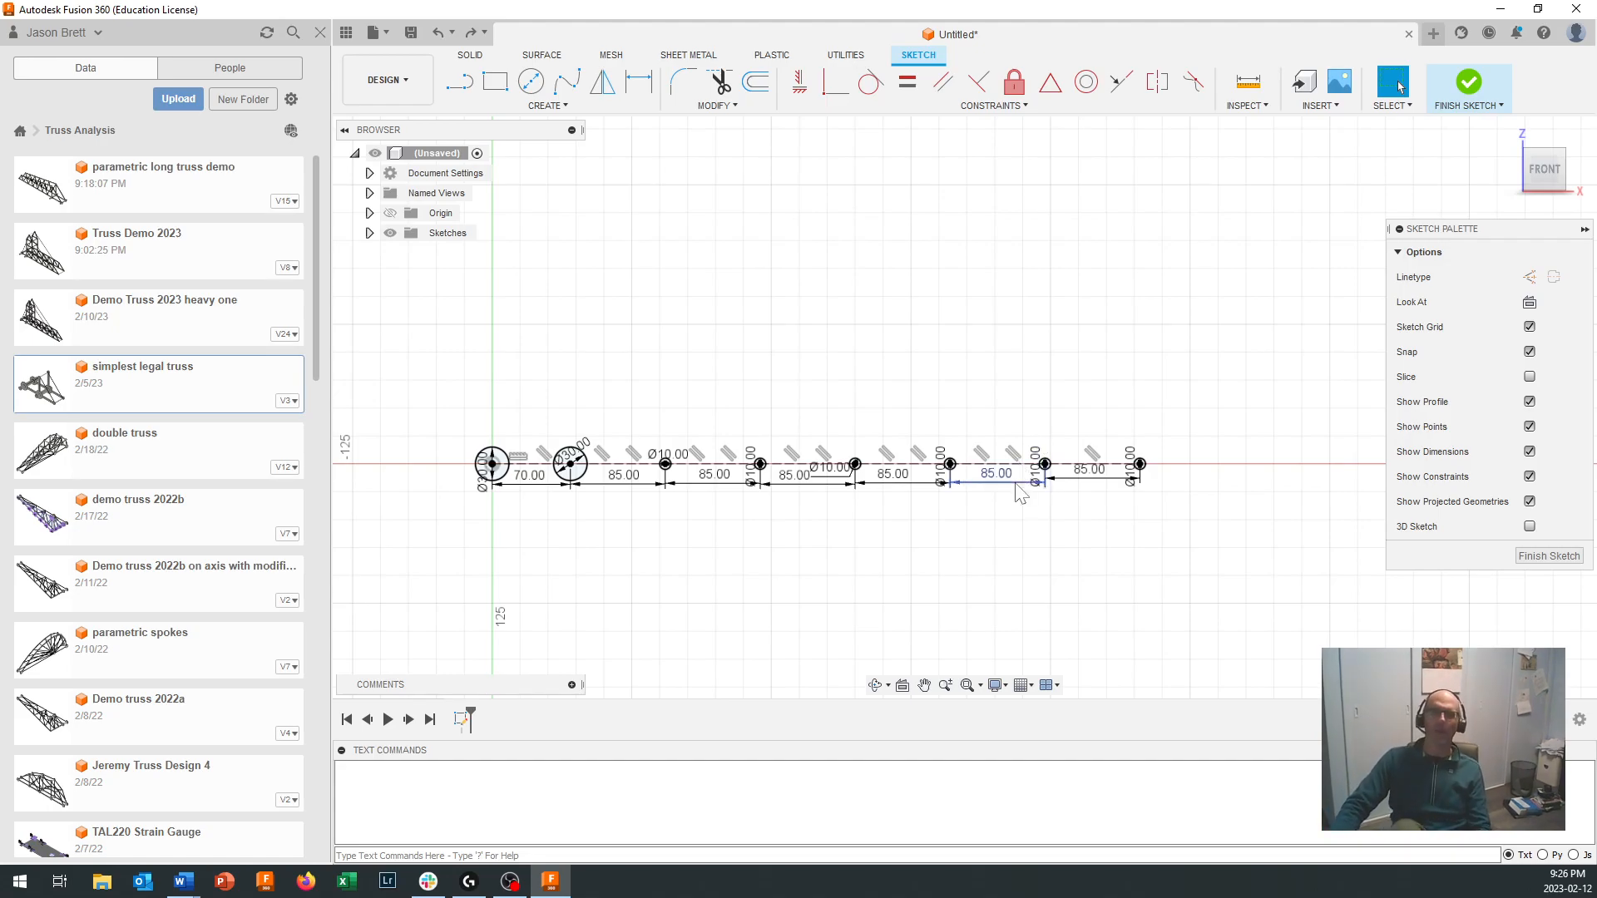
Step: Measure the distance from the centre of the outermost 10 mm circle to the centre of the second 30 mm circle
left_click(1250, 106)
left_click(1247, 124)
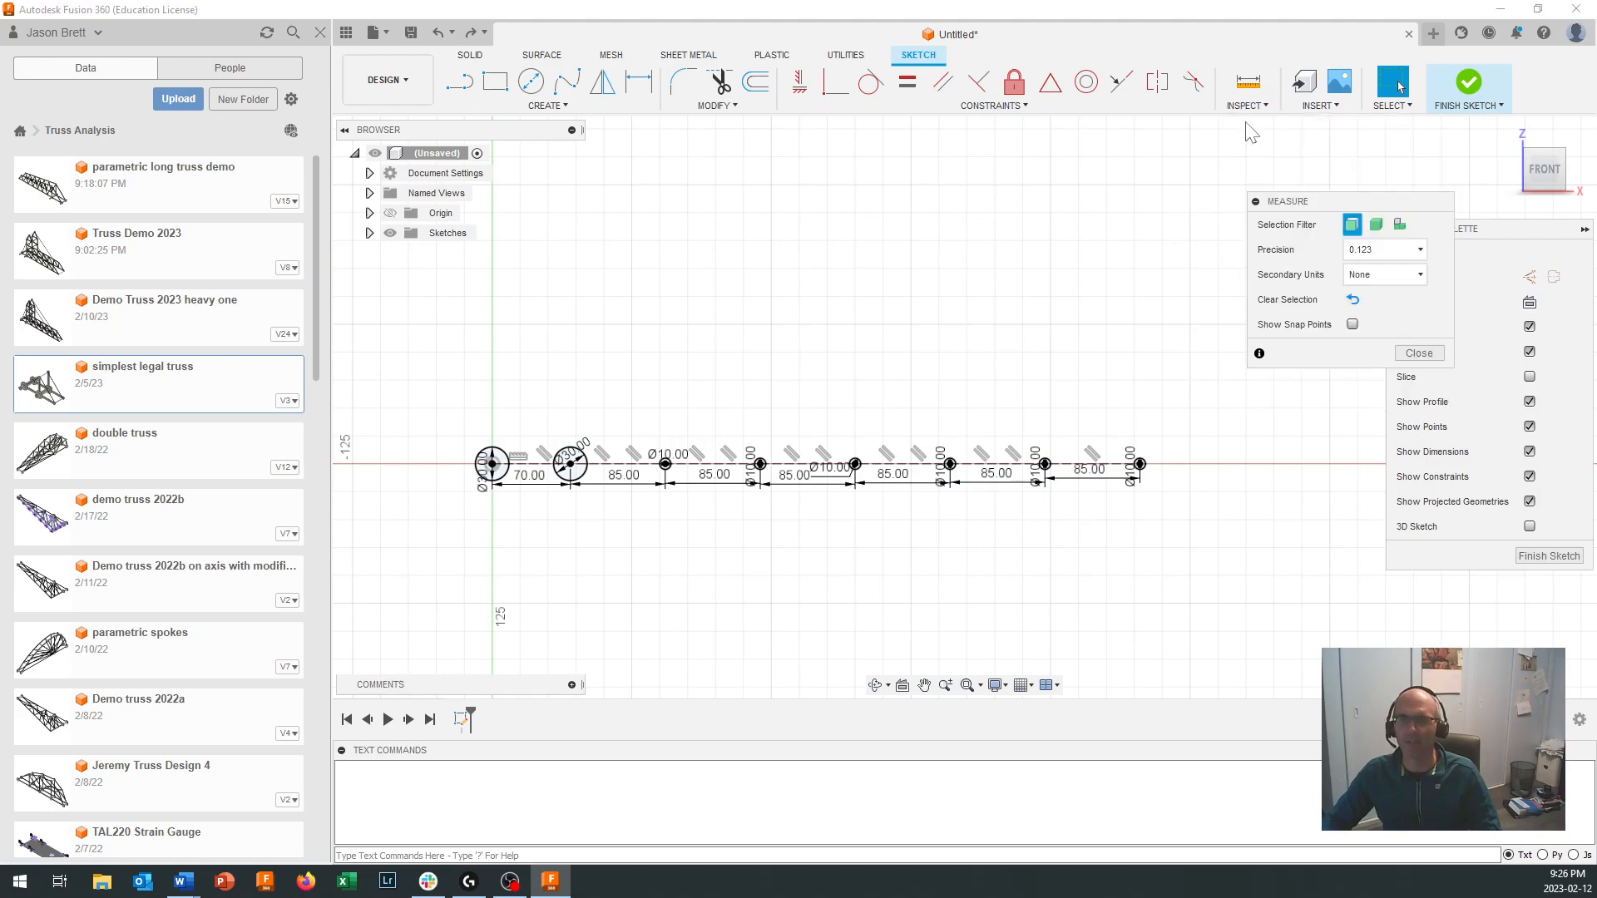
scroll(1141, 470, "up", 5)
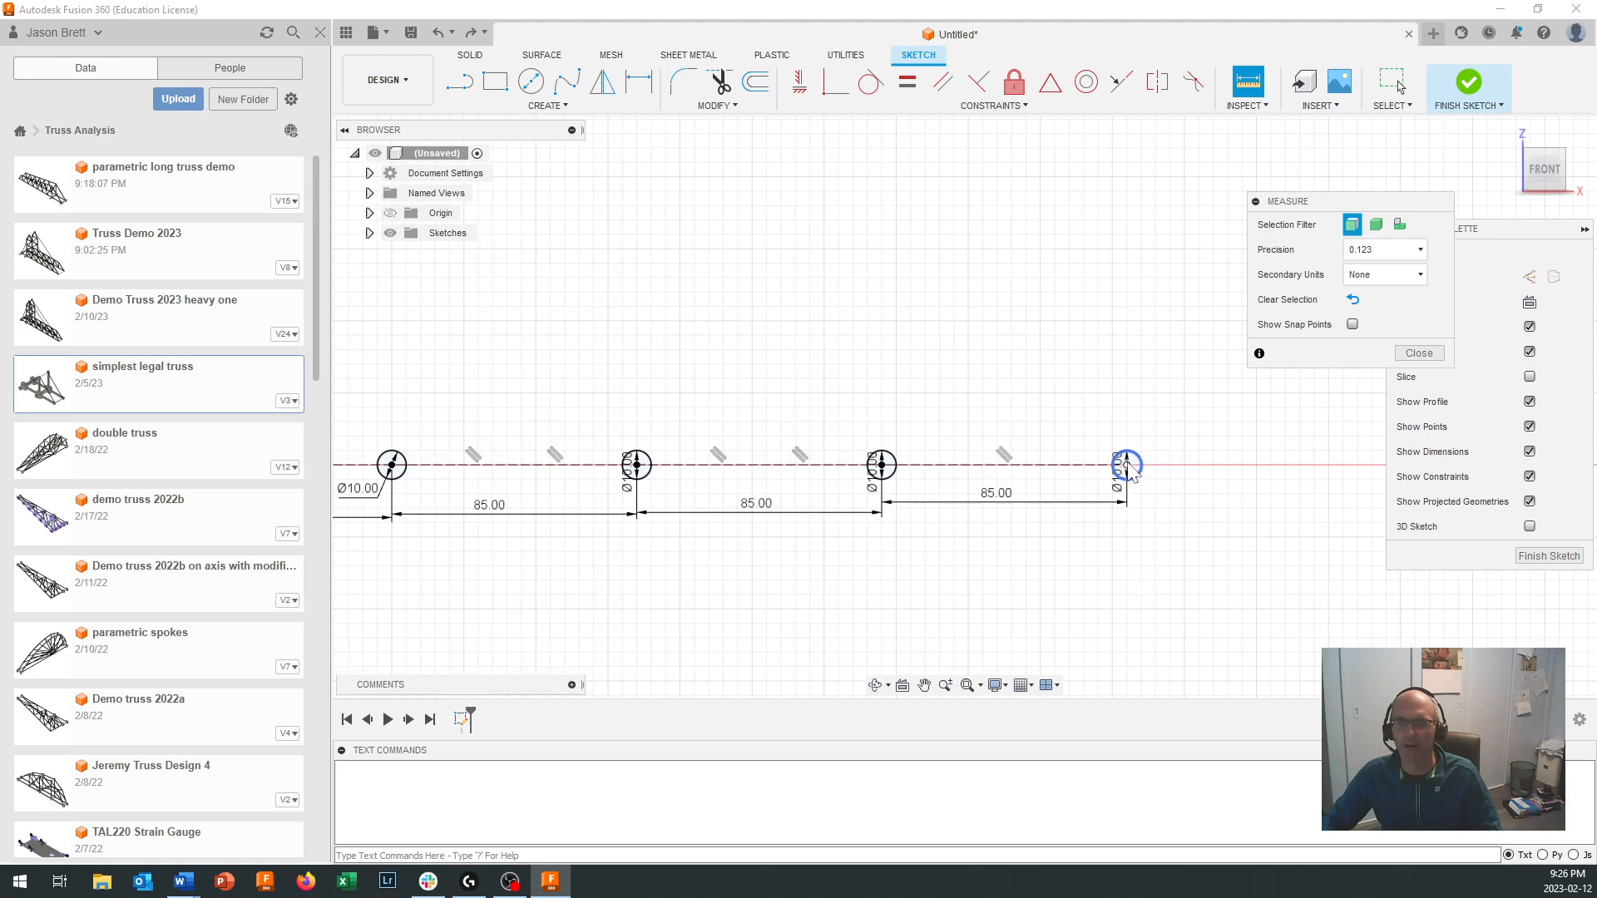
left_click(1127, 467)
scroll(1111, 574, "down", 5)
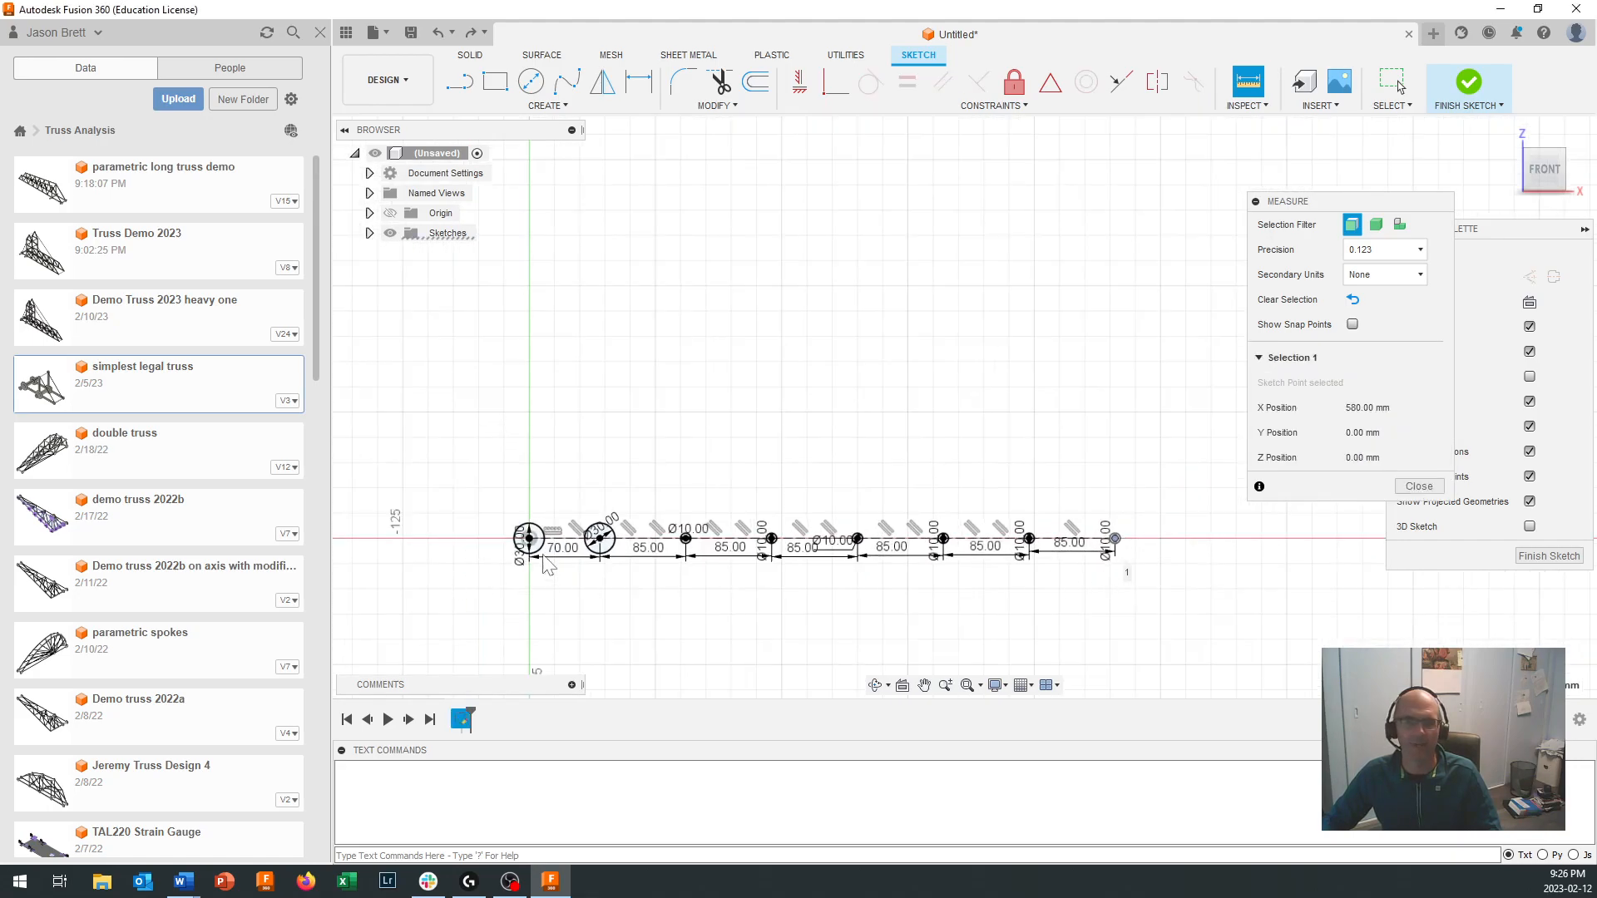
scroll(580, 556, "up", 2)
scroll(611, 541, "up", 2)
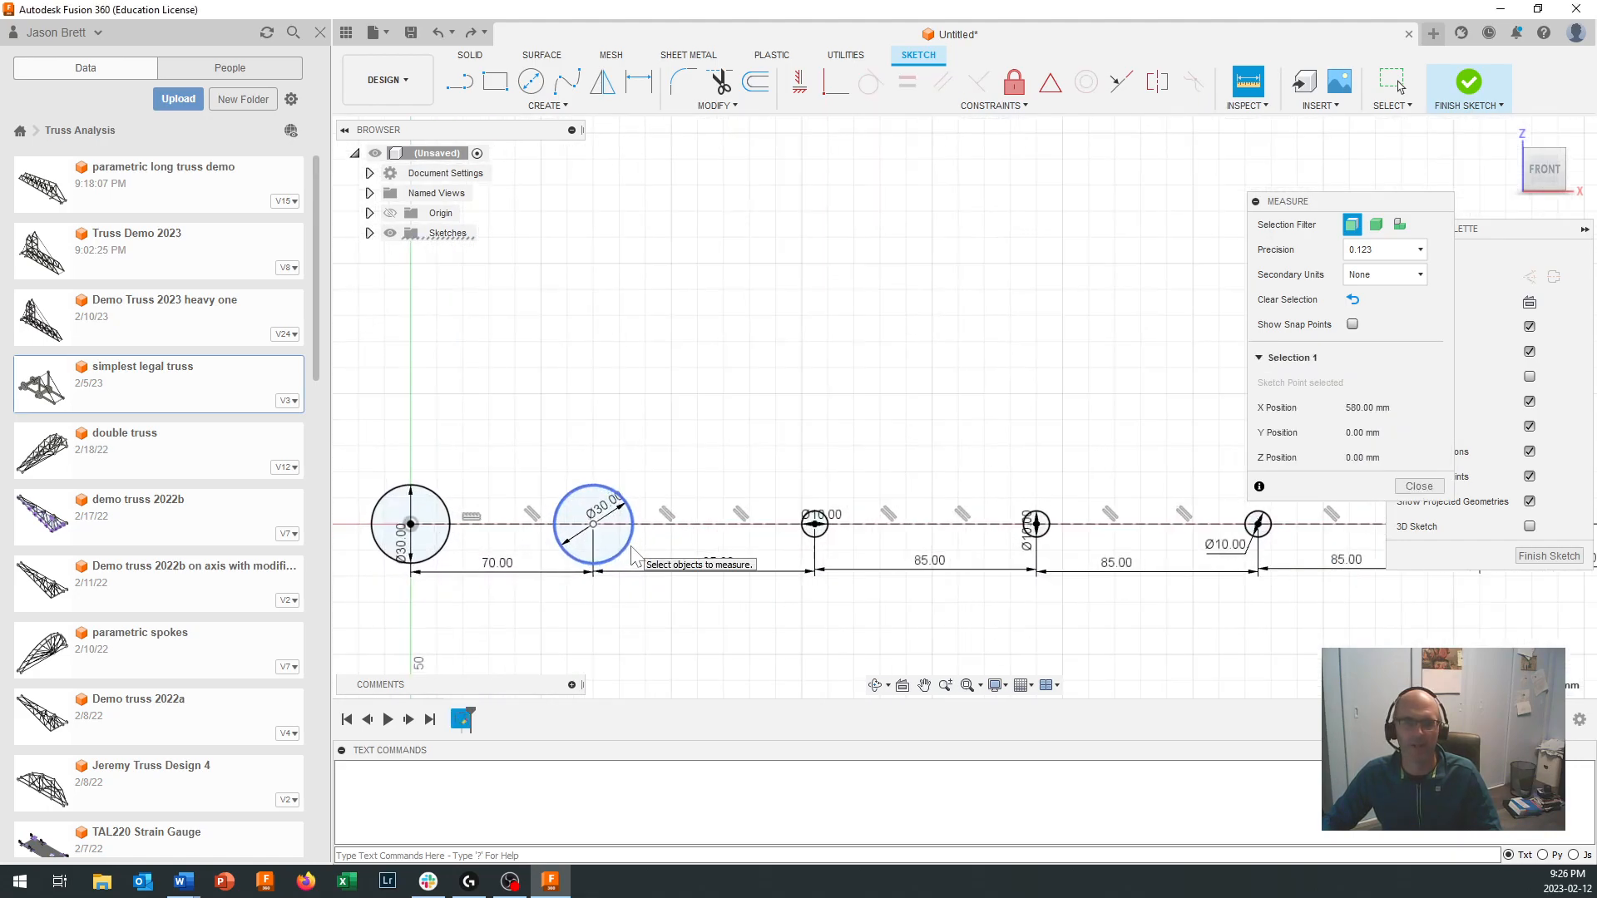
left_click(593, 526)
scroll(811, 663, "down", 1)
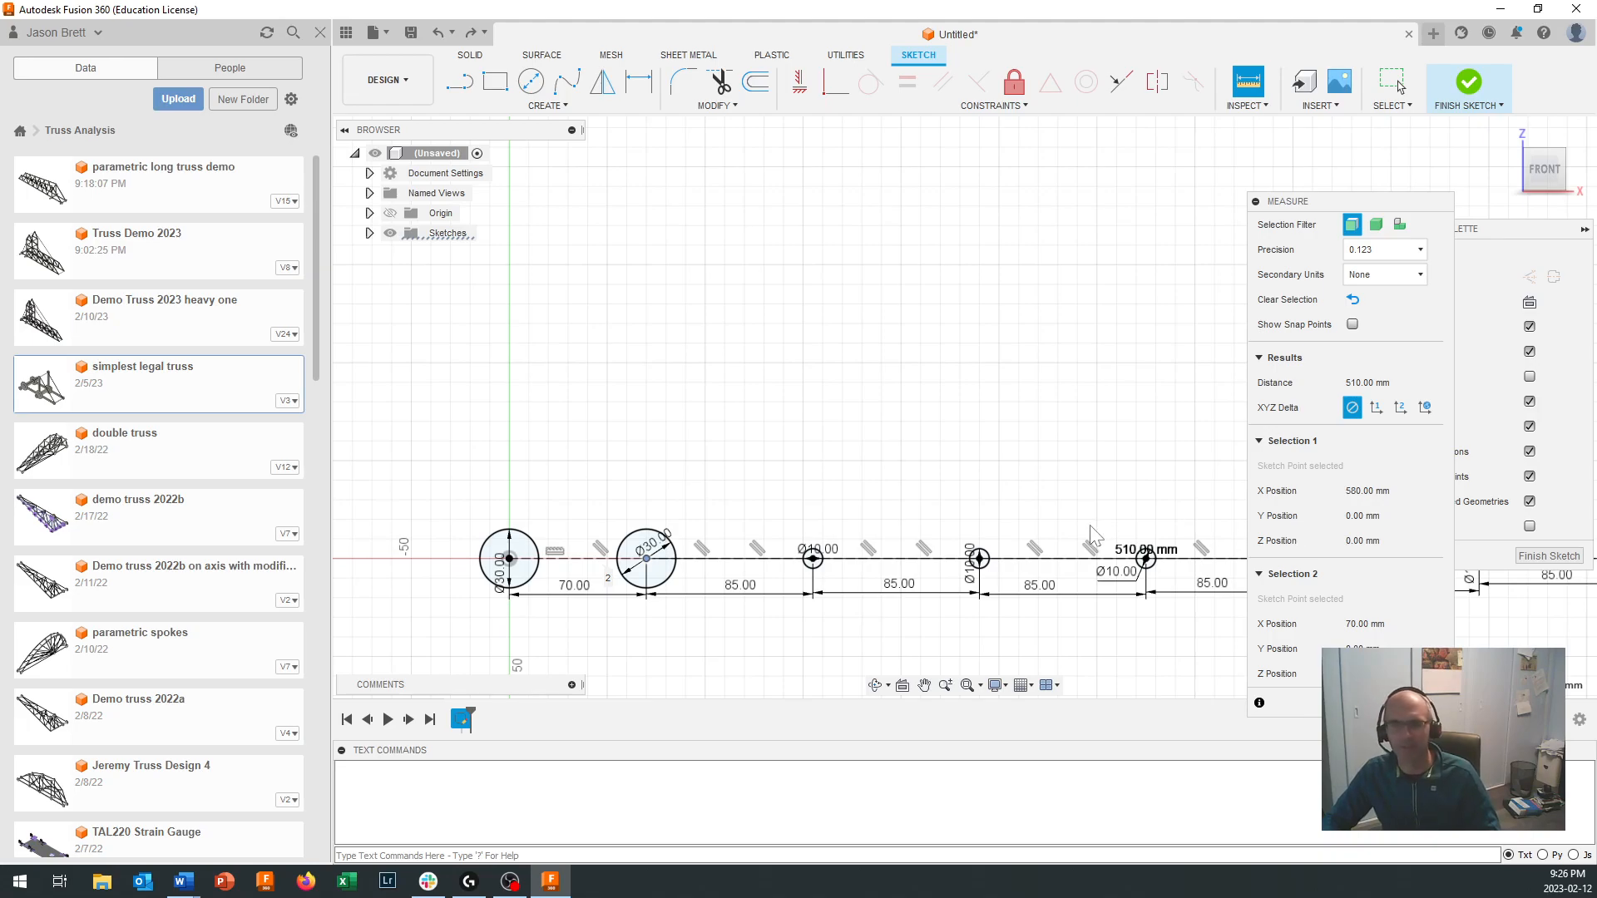
scroll(944, 520, "down", 6)
scroll(1065, 517, "up", 3)
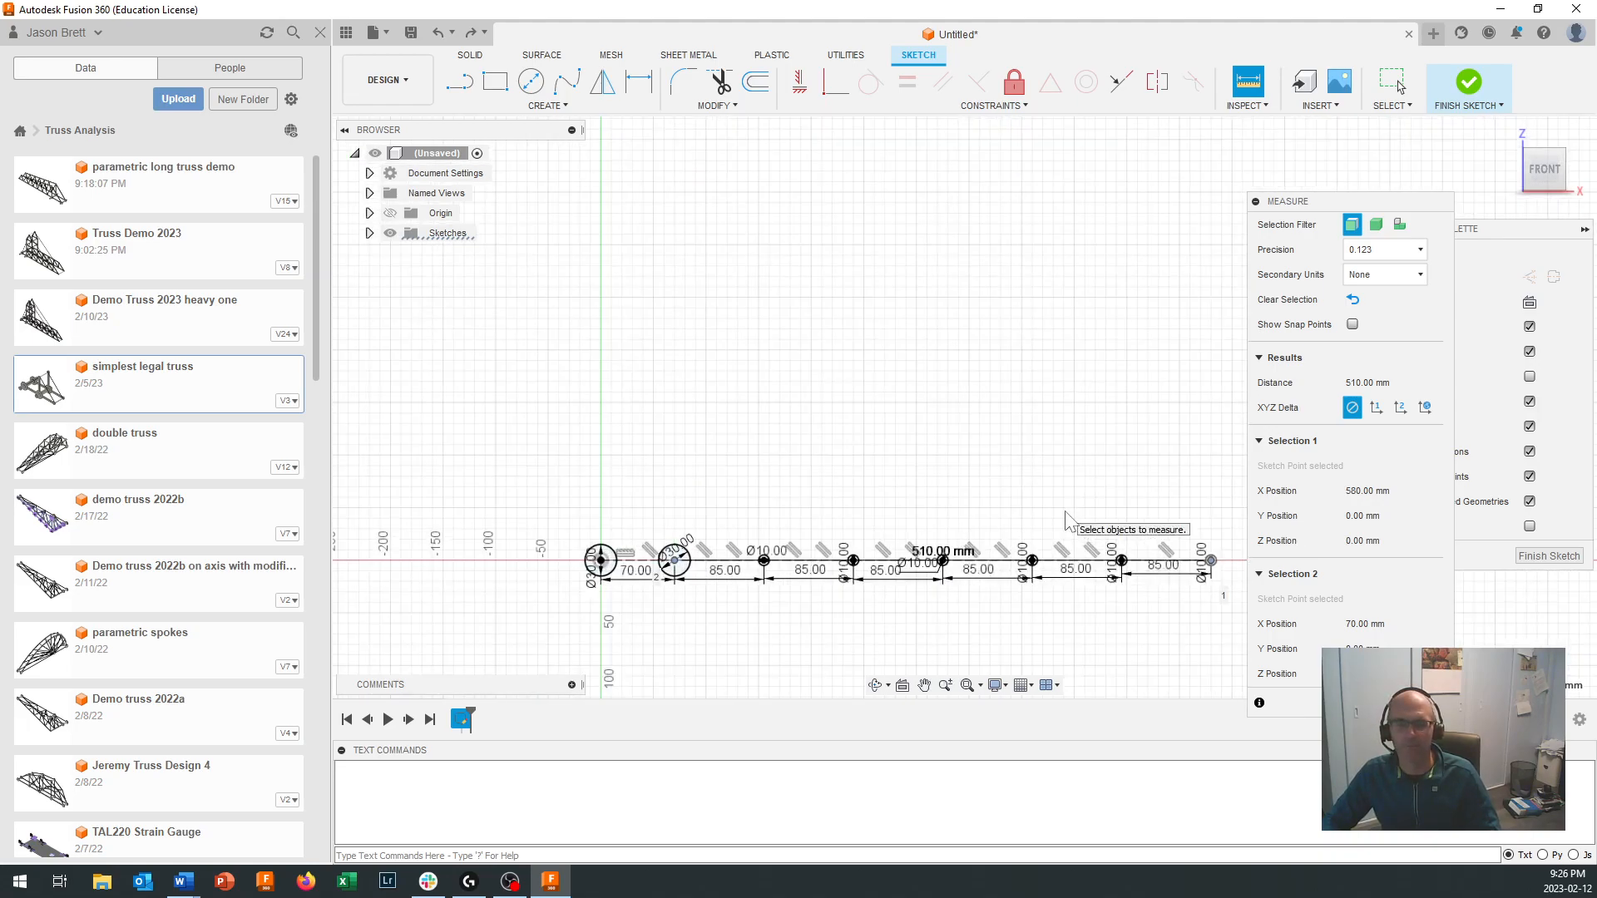
scroll(1067, 521, "down", 2)
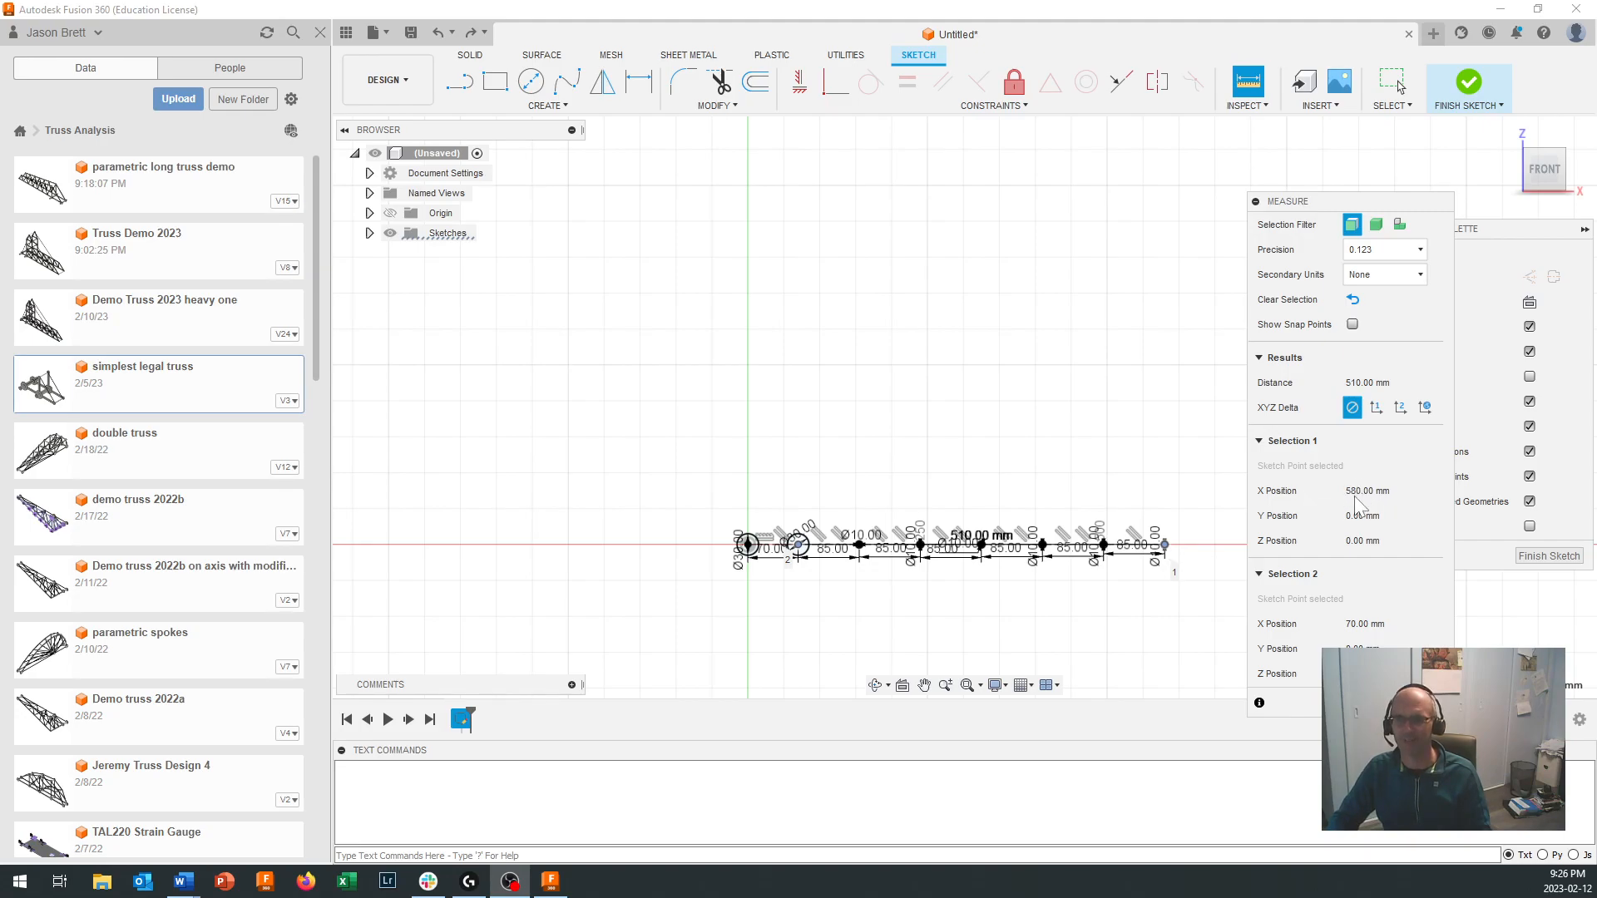
left_click(1391, 386)
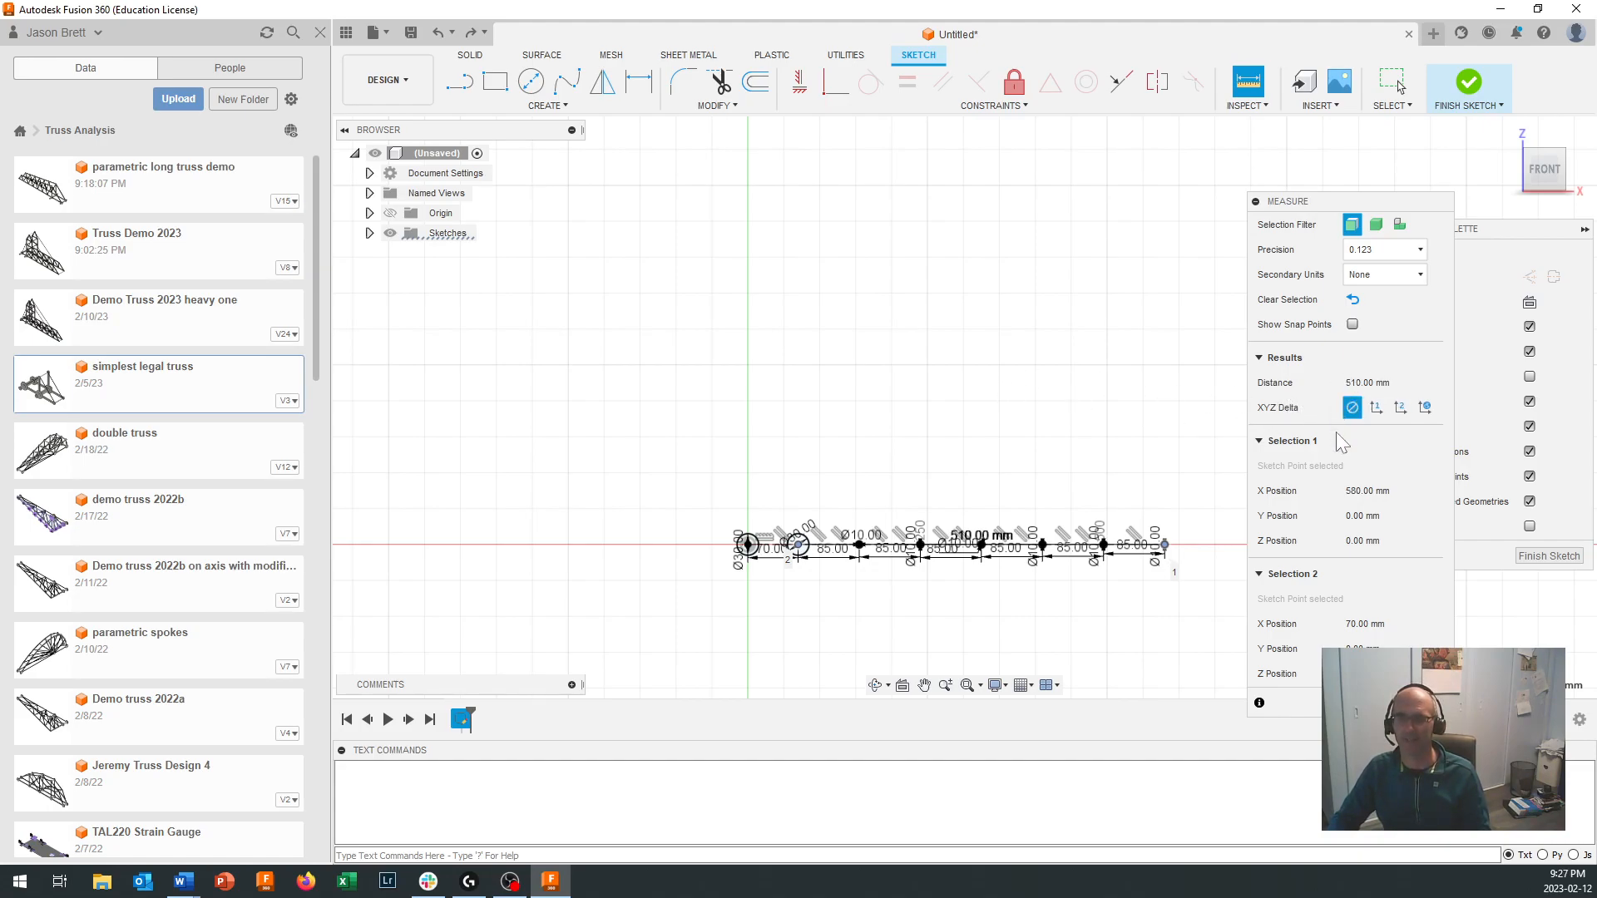
key("Escape")
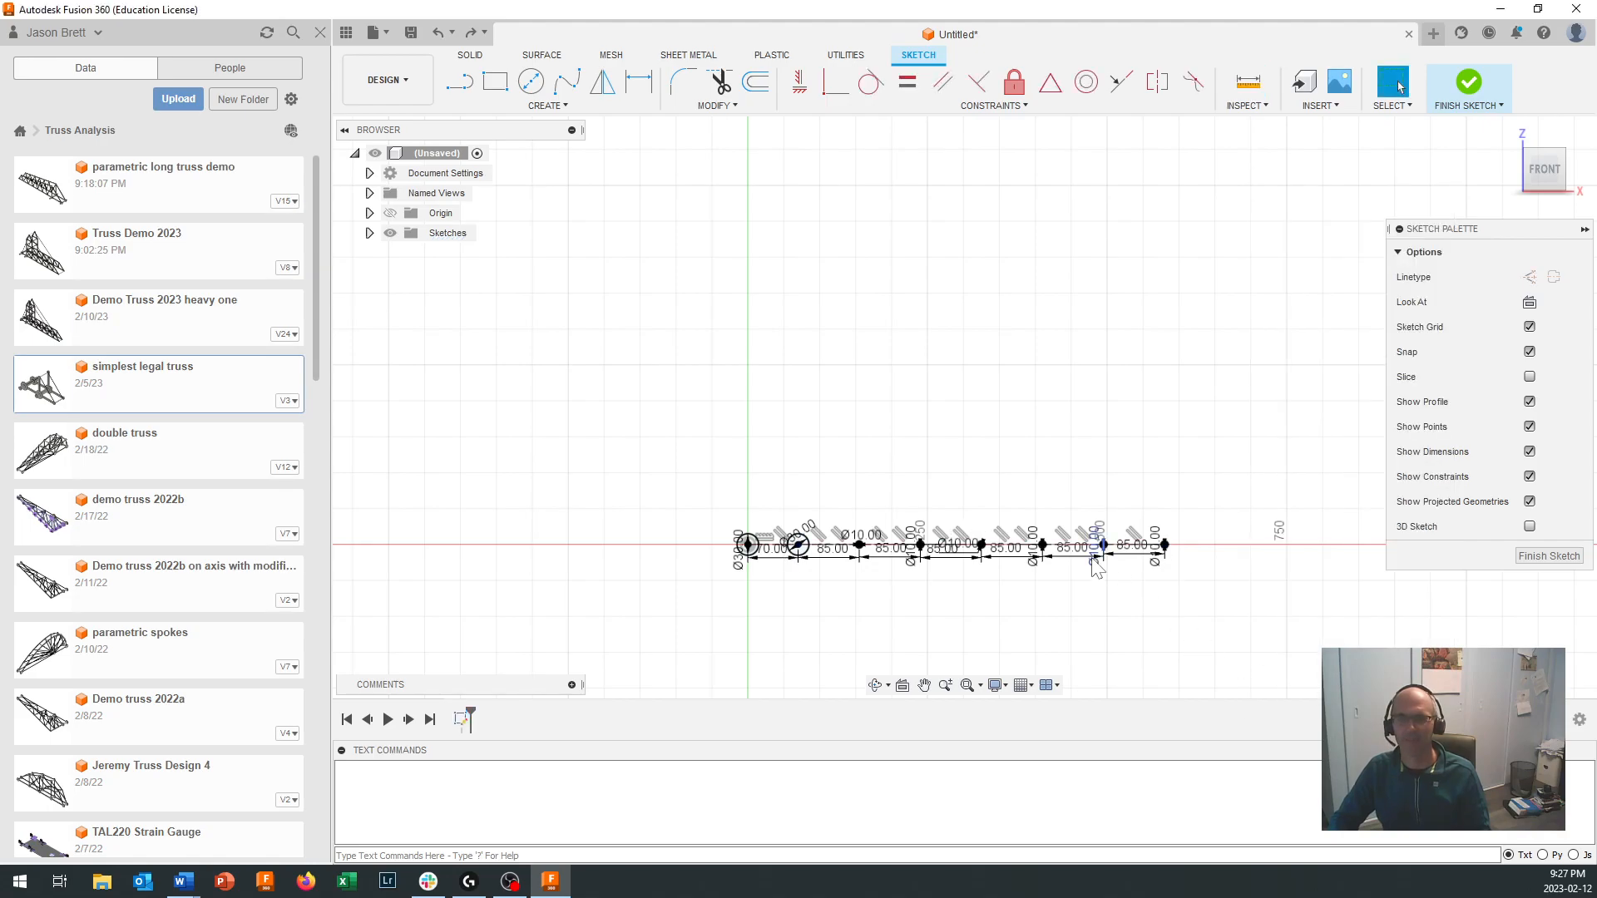
Step: Draw a vertical construction line about 120 mm up from the second 30 mm circle's centre and a diagonal one back to the origin circle's centre
scroll(887, 572, "up", 2)
scroll(927, 532, "up", 2)
middle_click_drag(930, 491, 802, 418)
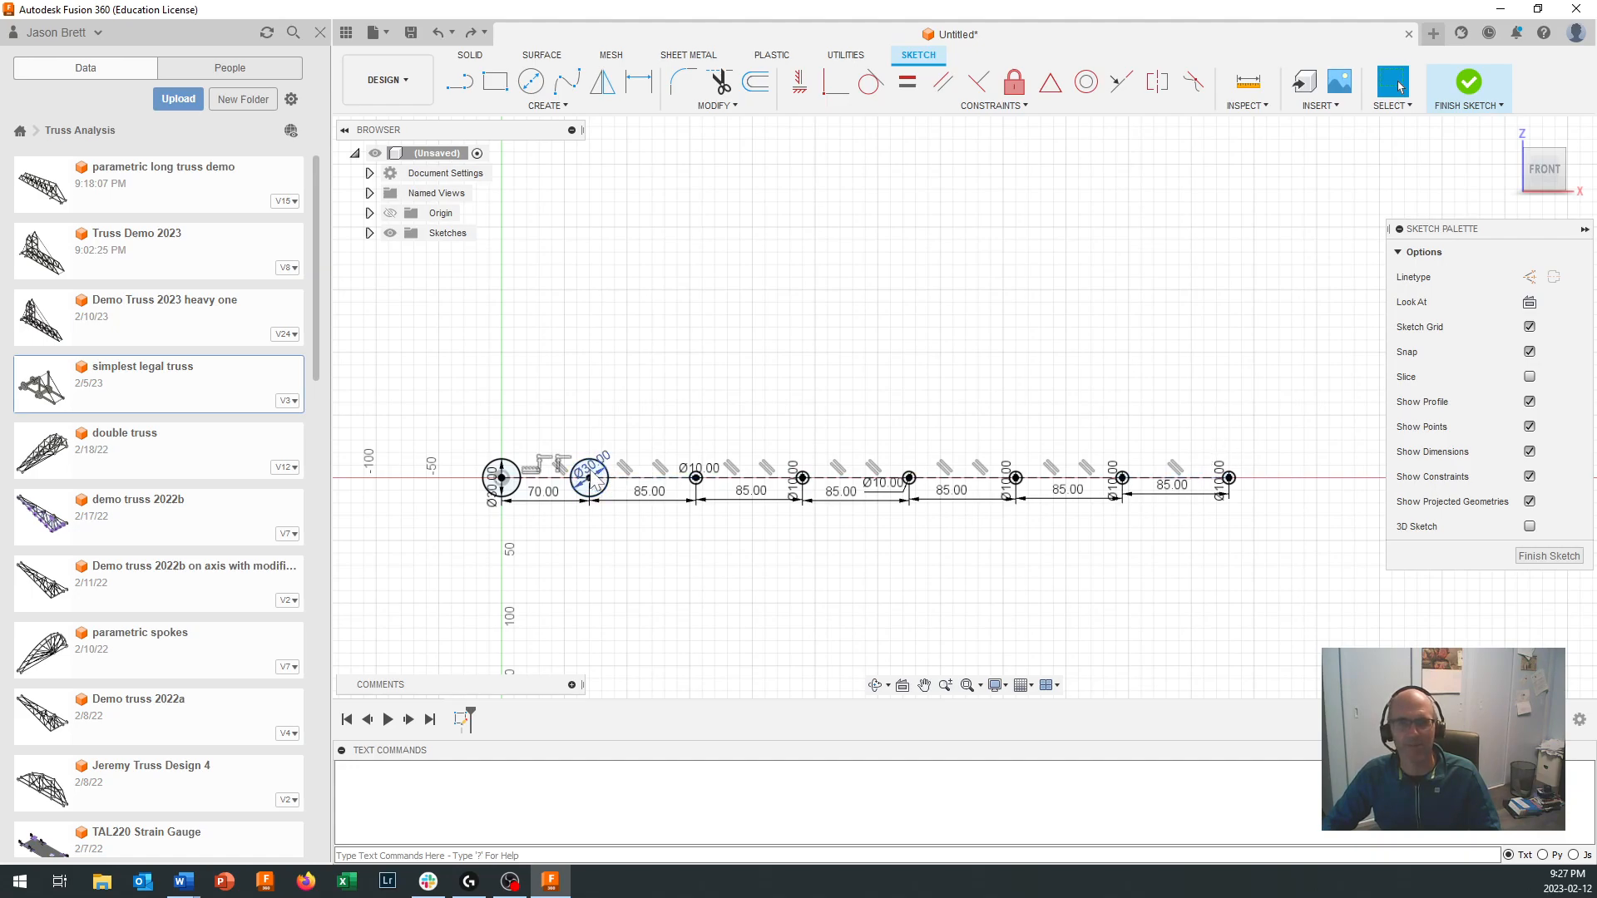
scroll(590, 432, "up", 3)
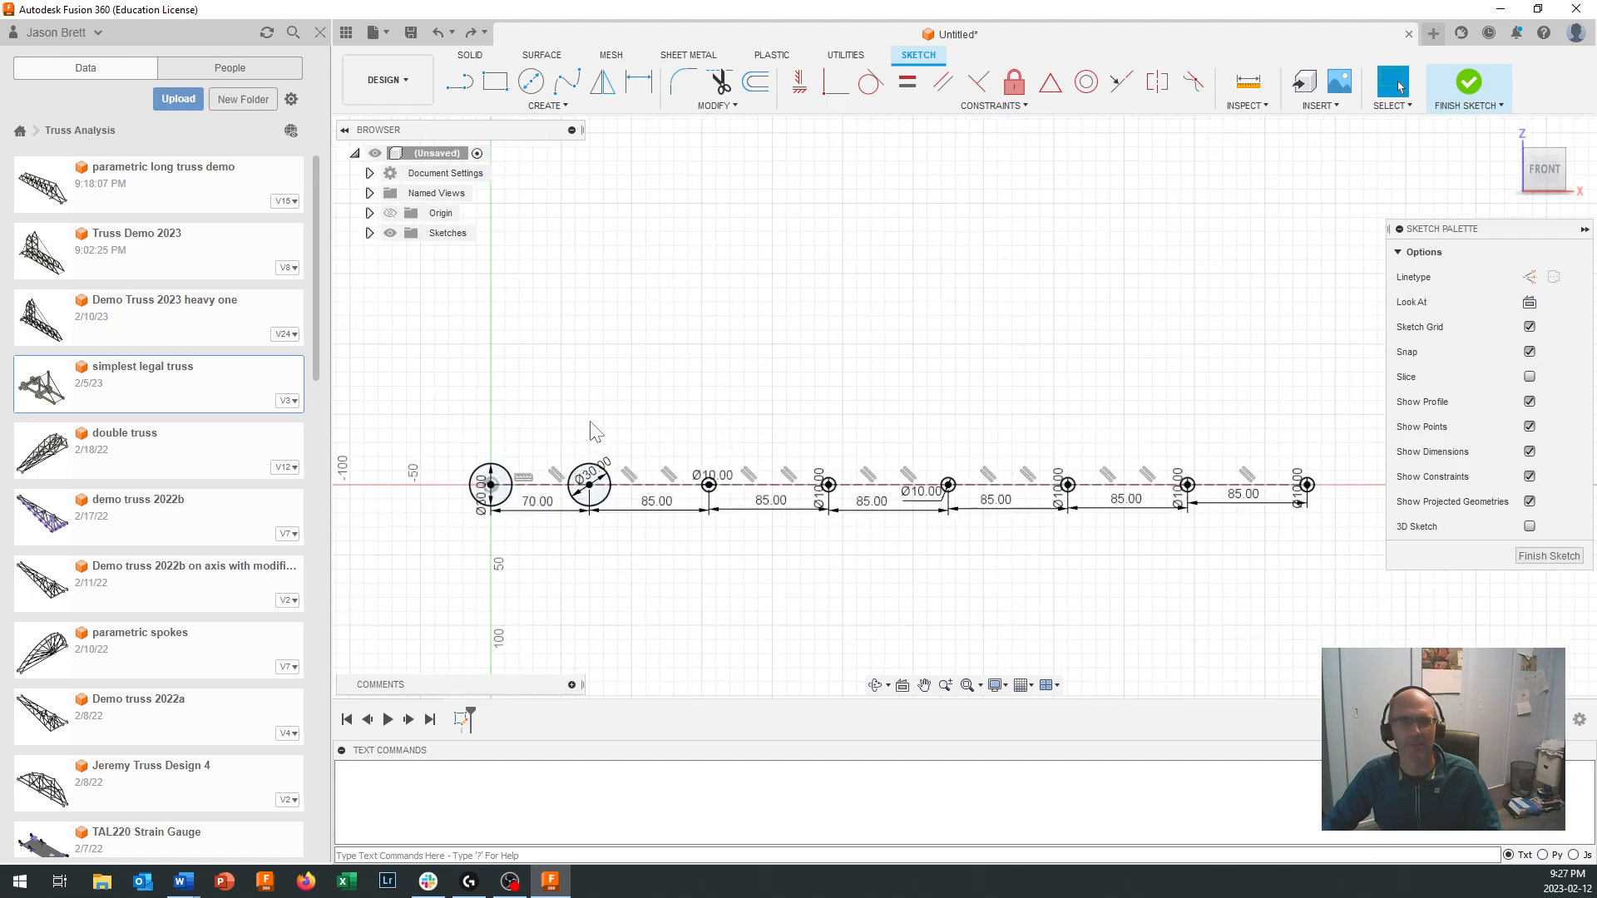
left_click(1529, 278)
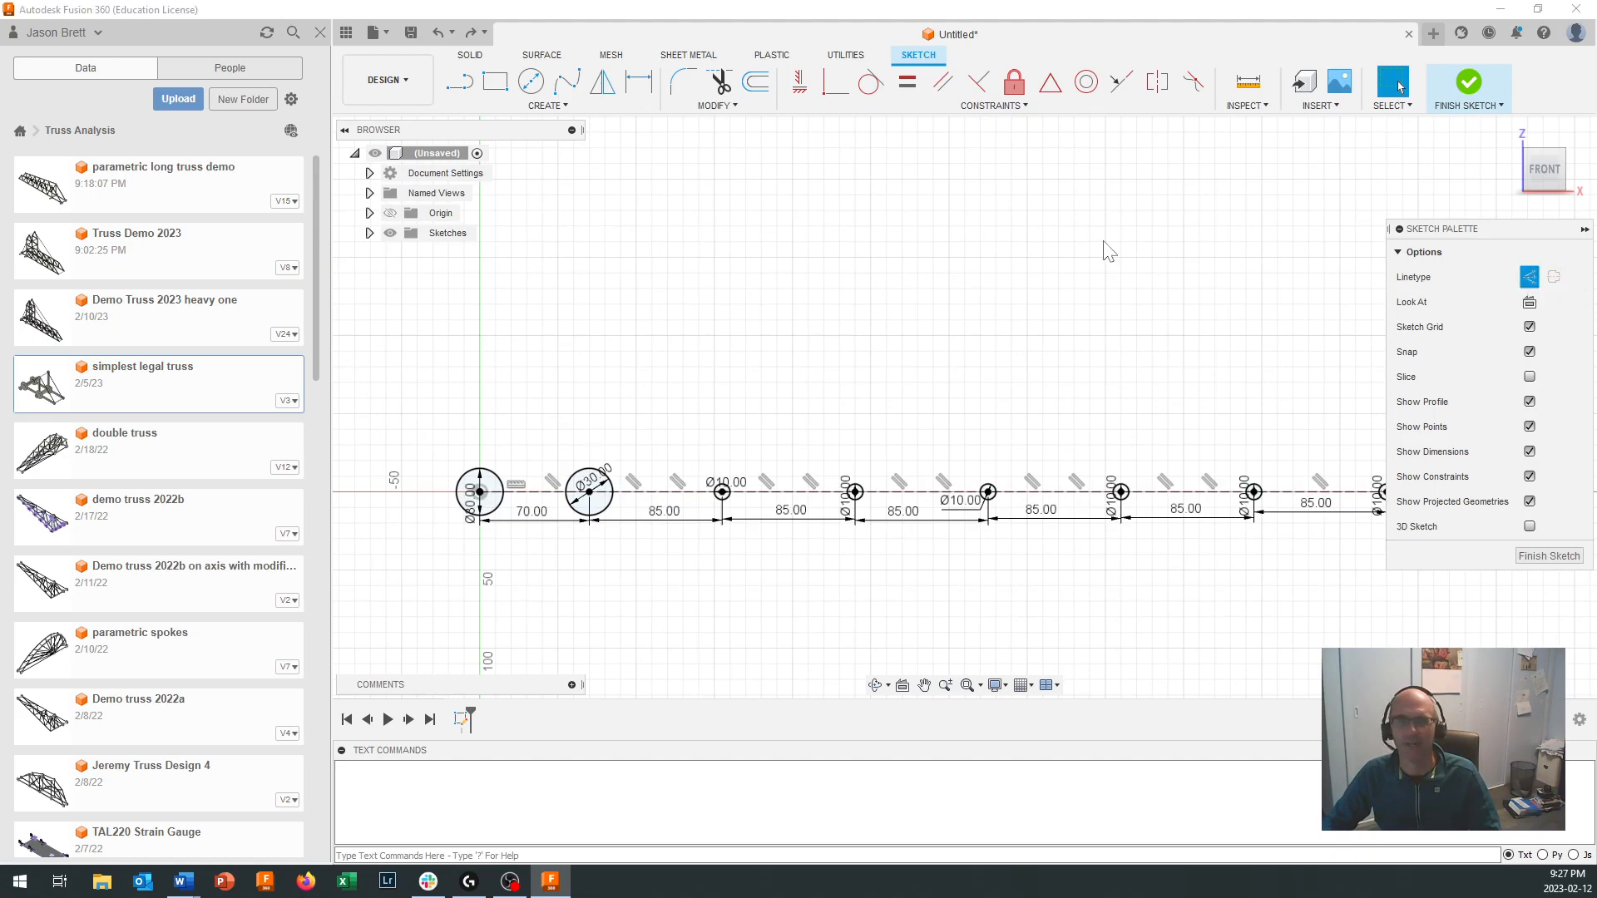
left_click(460, 83)
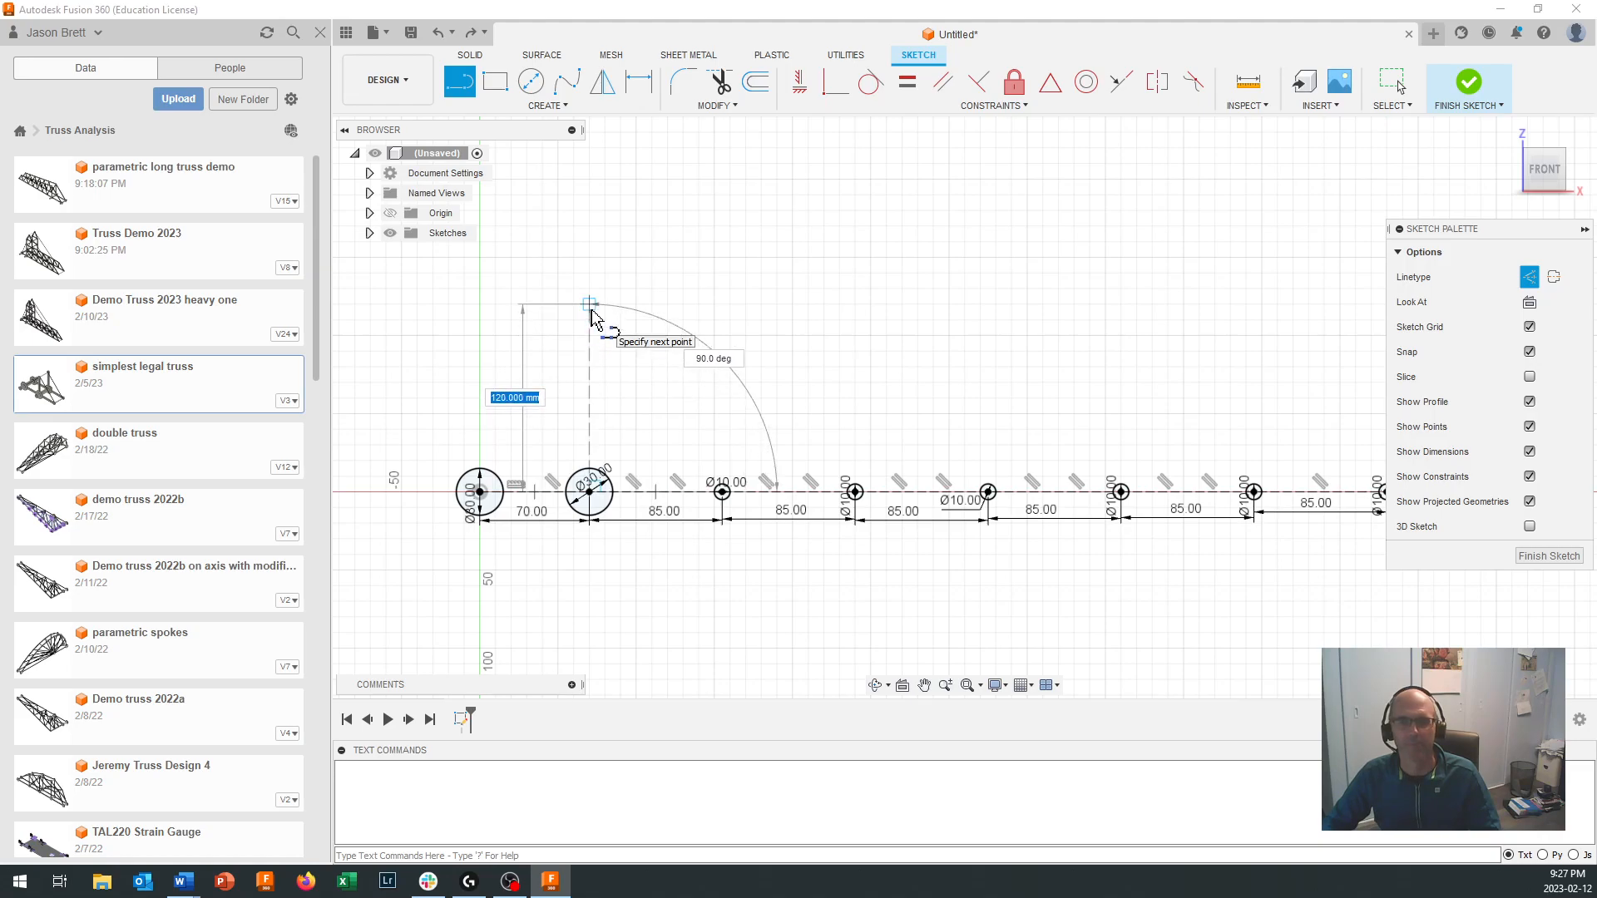
left_click(591, 310)
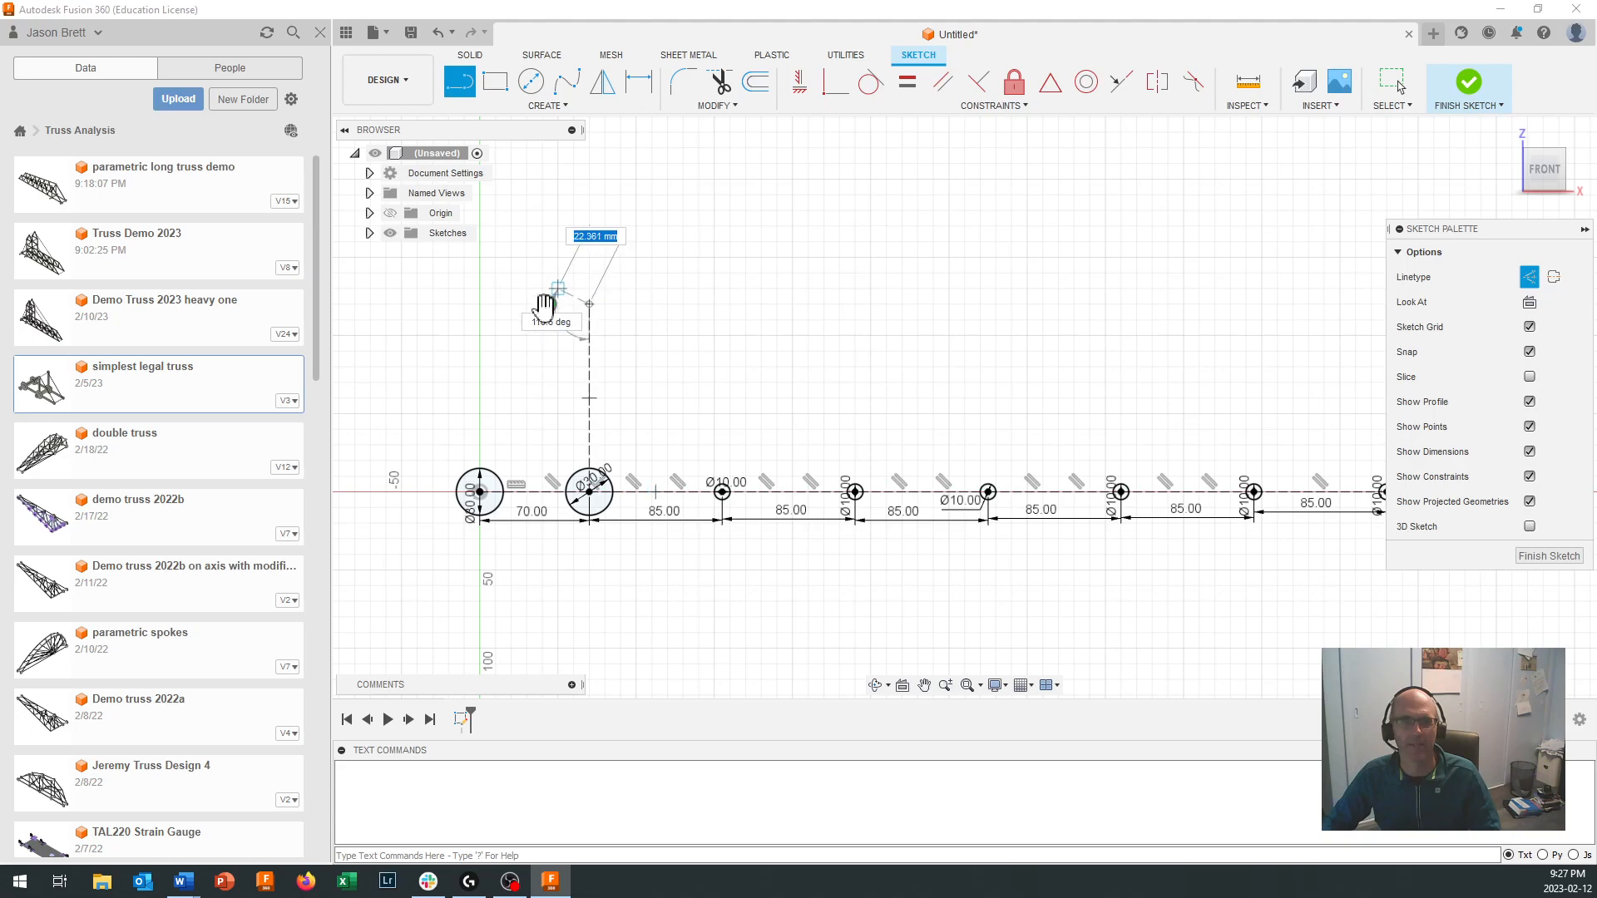
left_click(480, 491)
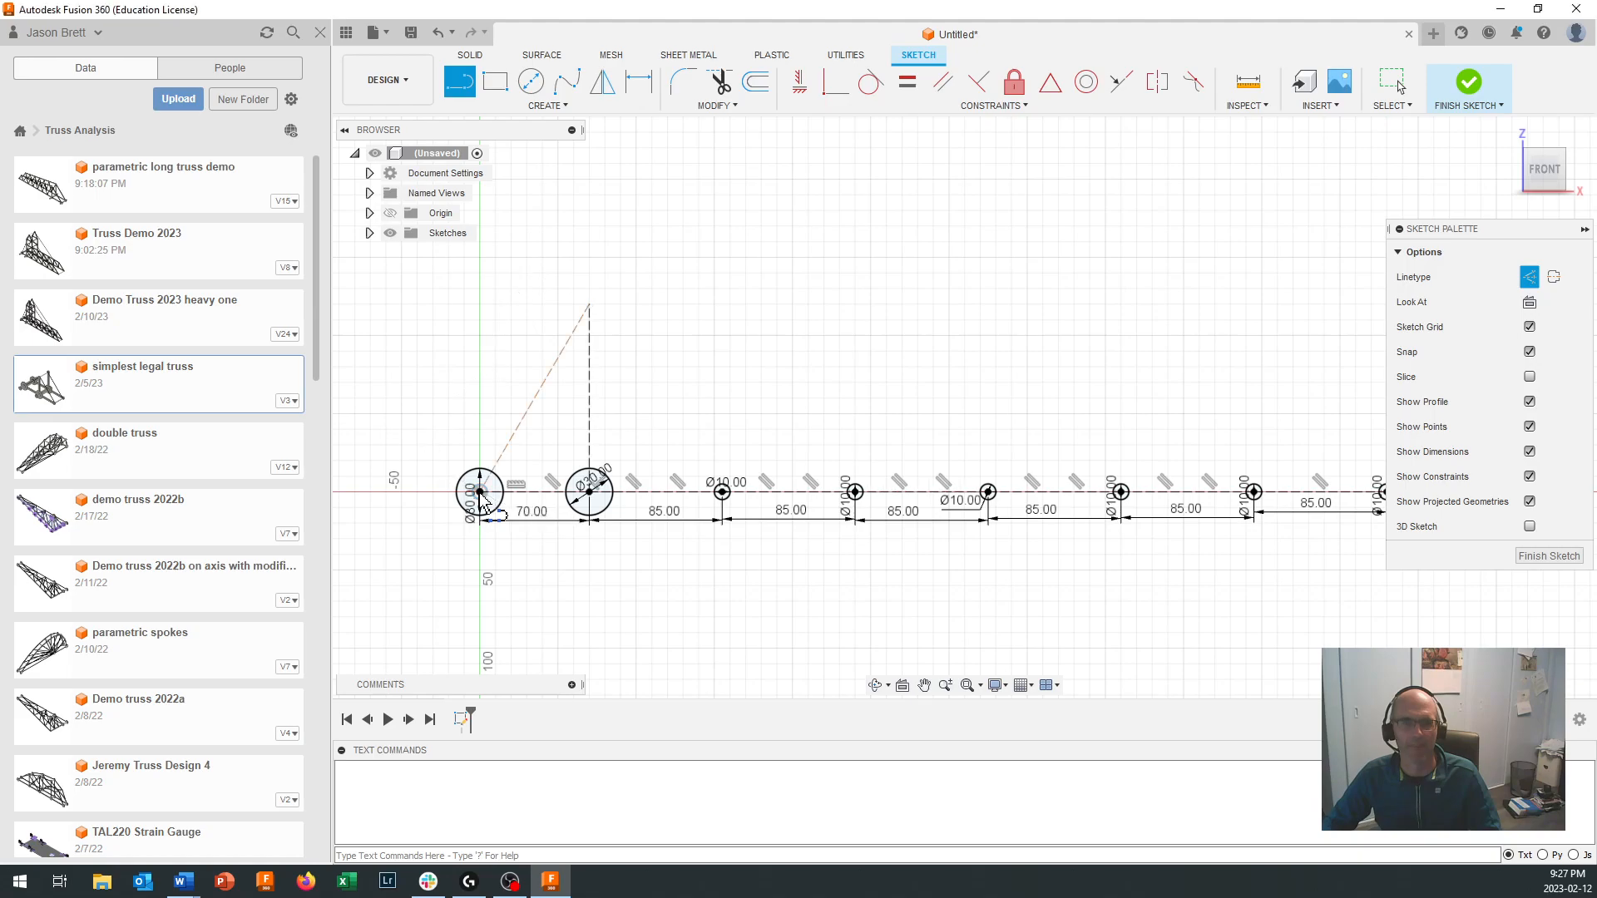
Step: Draw a 10 mm diameter circle at the apex of the two construction lines and change it from construction to normal linetype
left_click(530, 83)
scroll(580, 309, "up", 2)
scroll(580, 309, "up", 1)
left_click(590, 304)
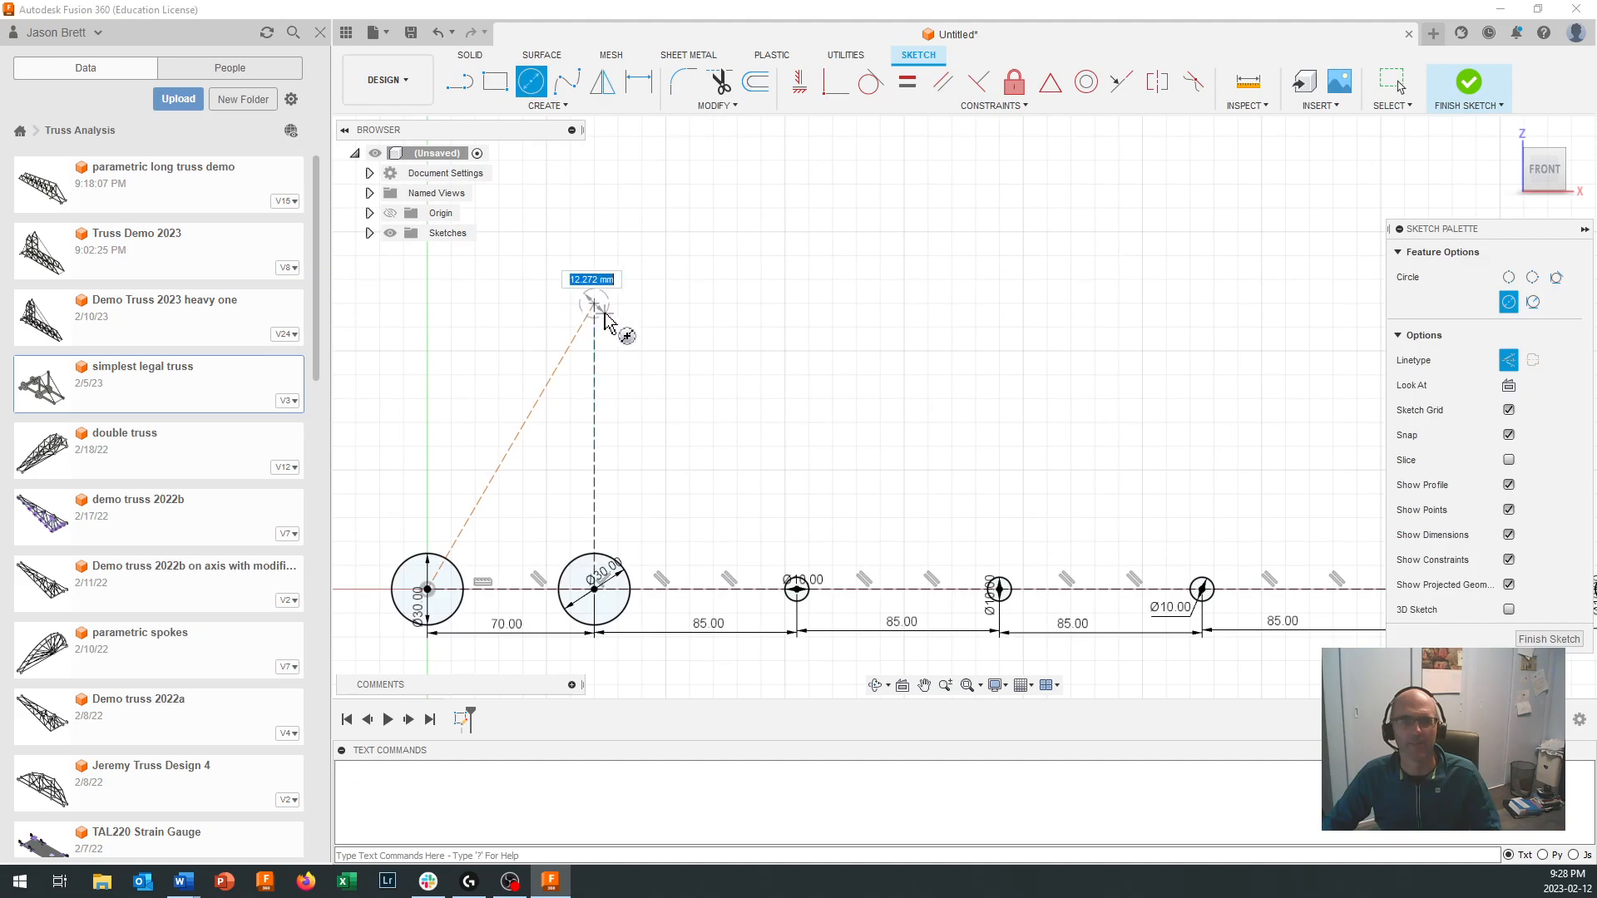
type("10")
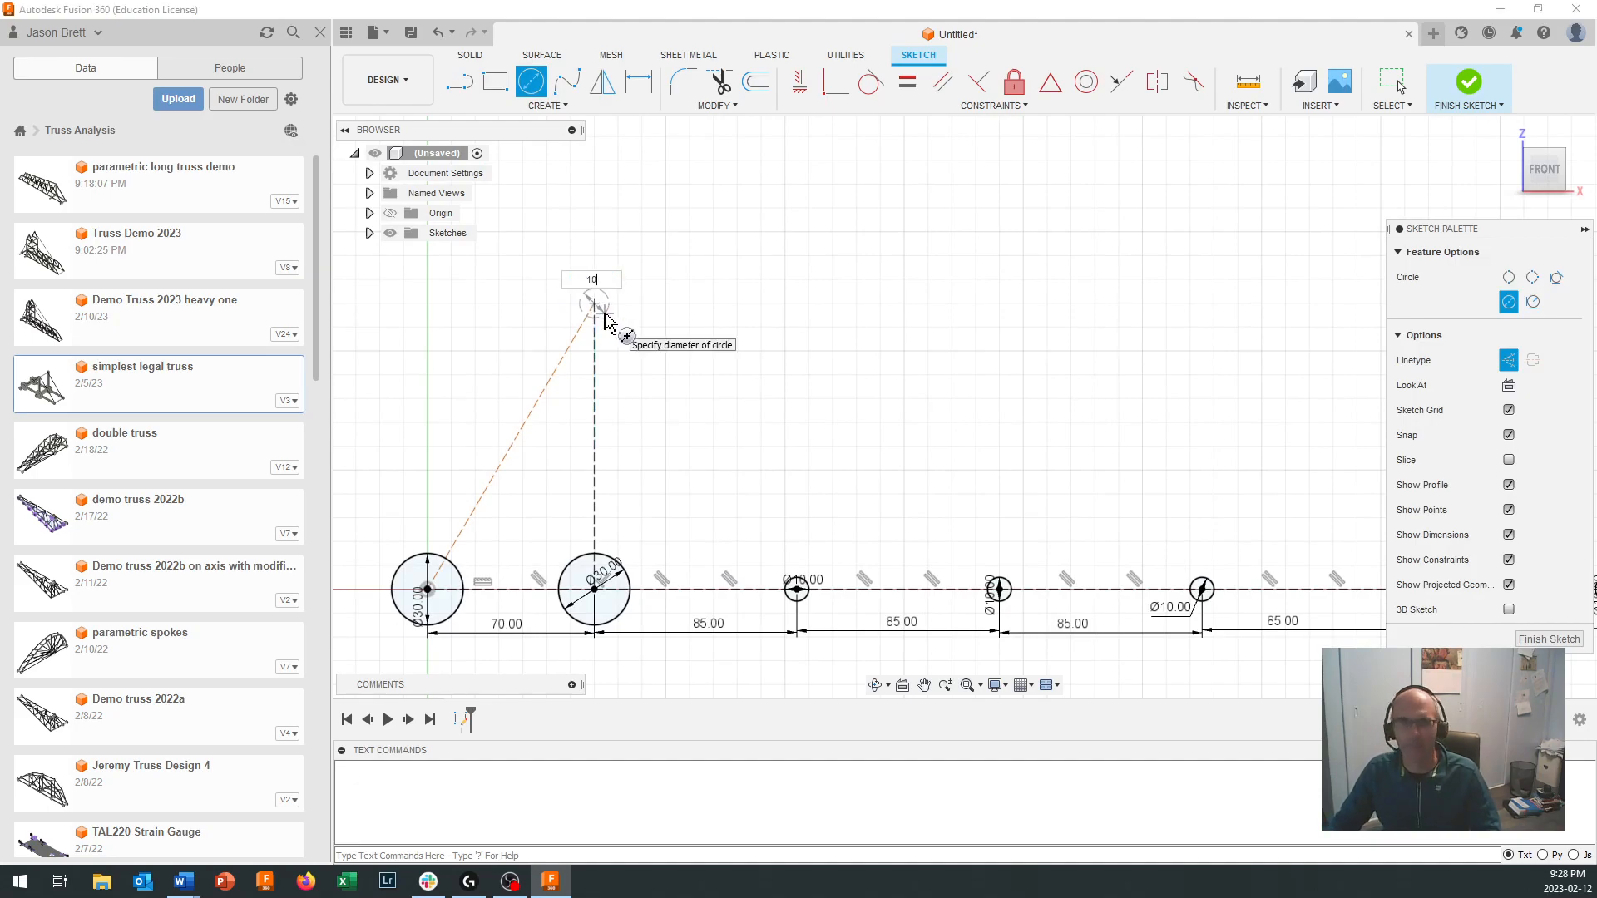
key("Return")
key("Escape")
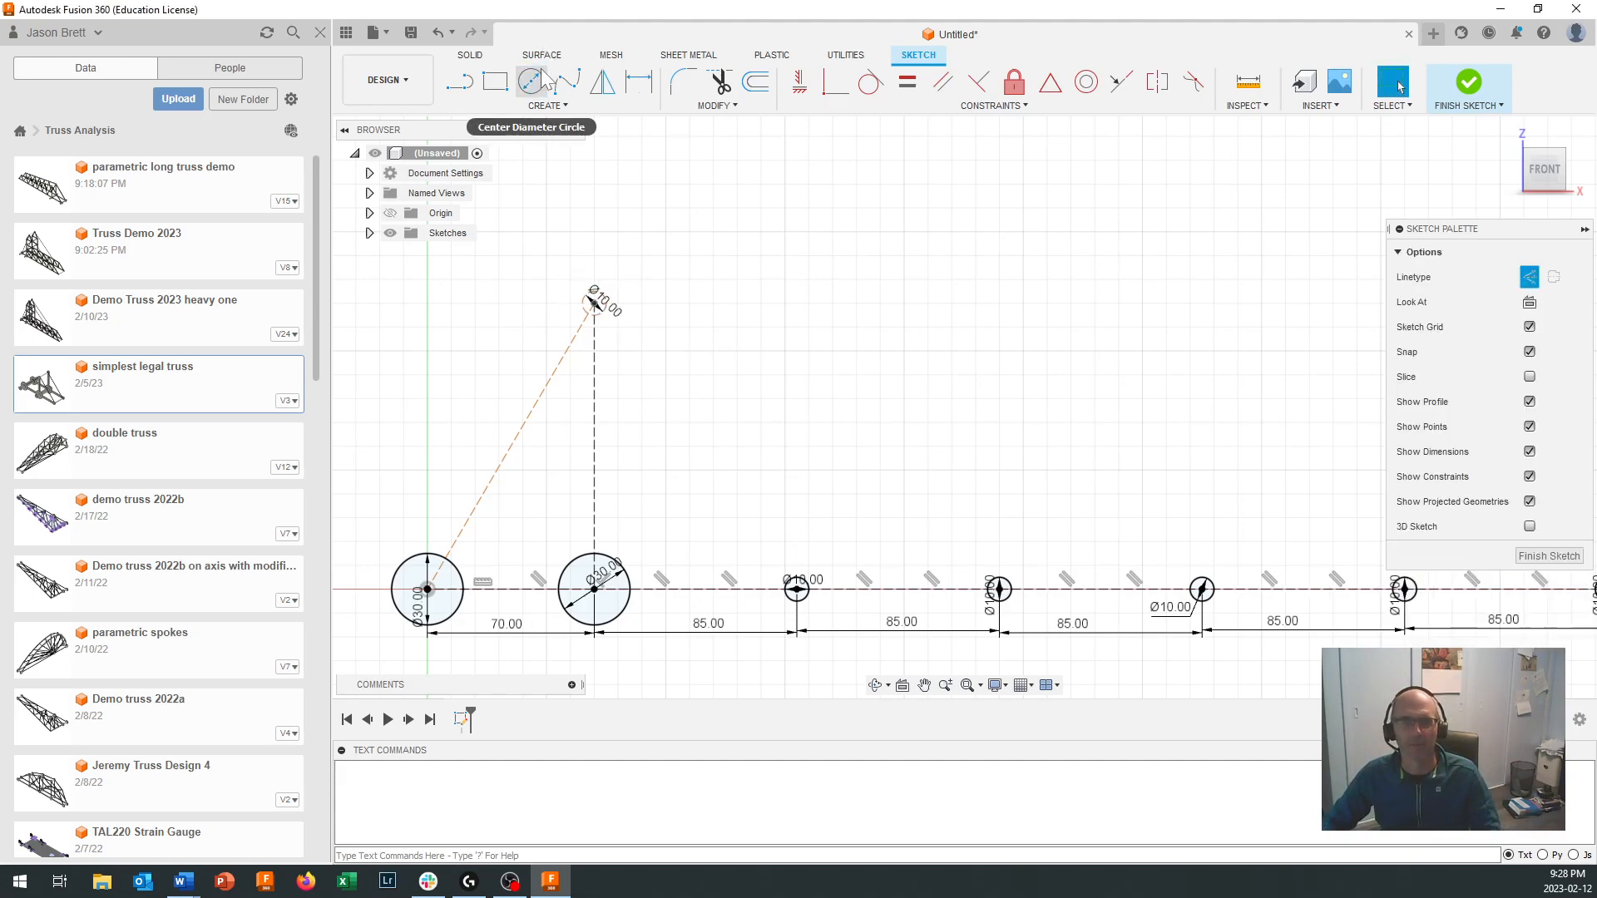
left_click(599, 318)
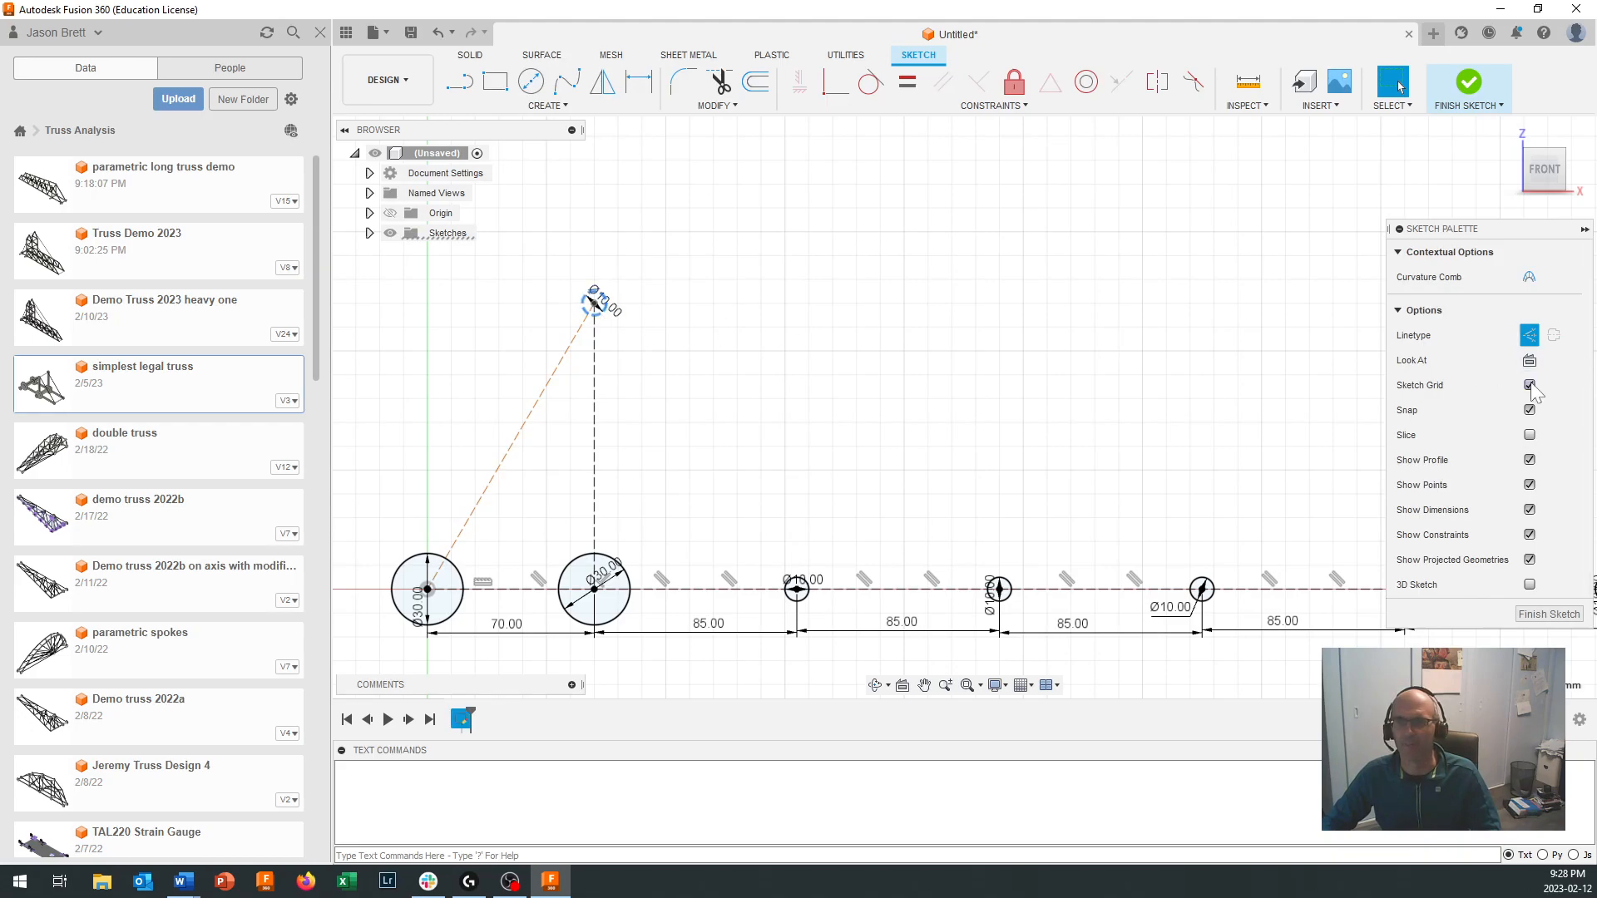
key("Escape")
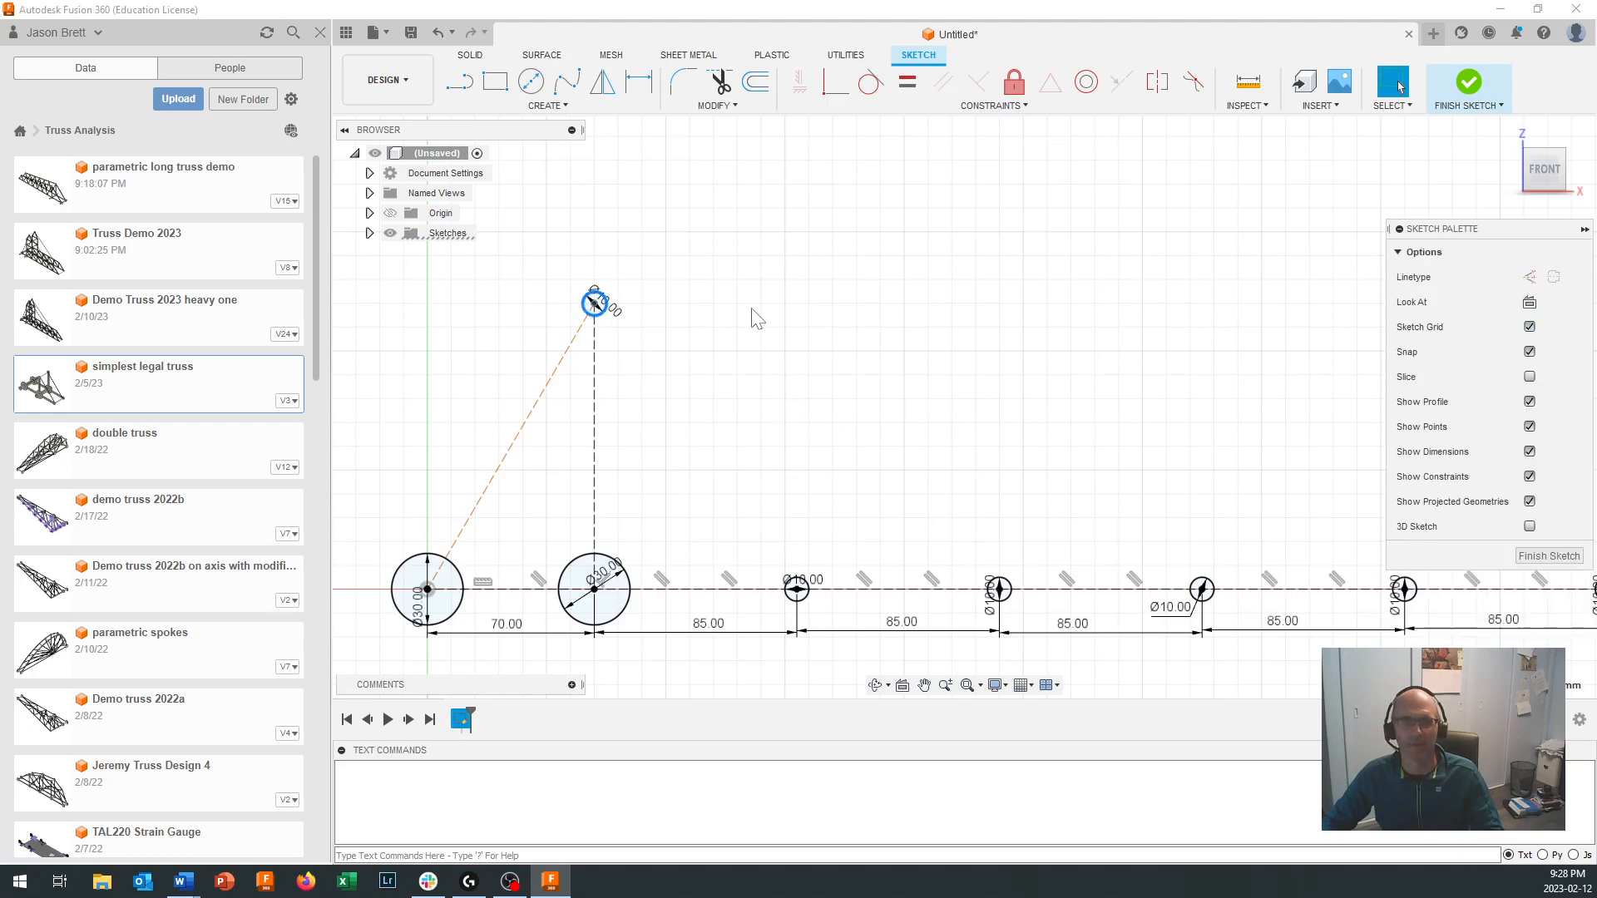
scroll(735, 387, "down", 2)
left_click(638, 81)
left_click(631, 326)
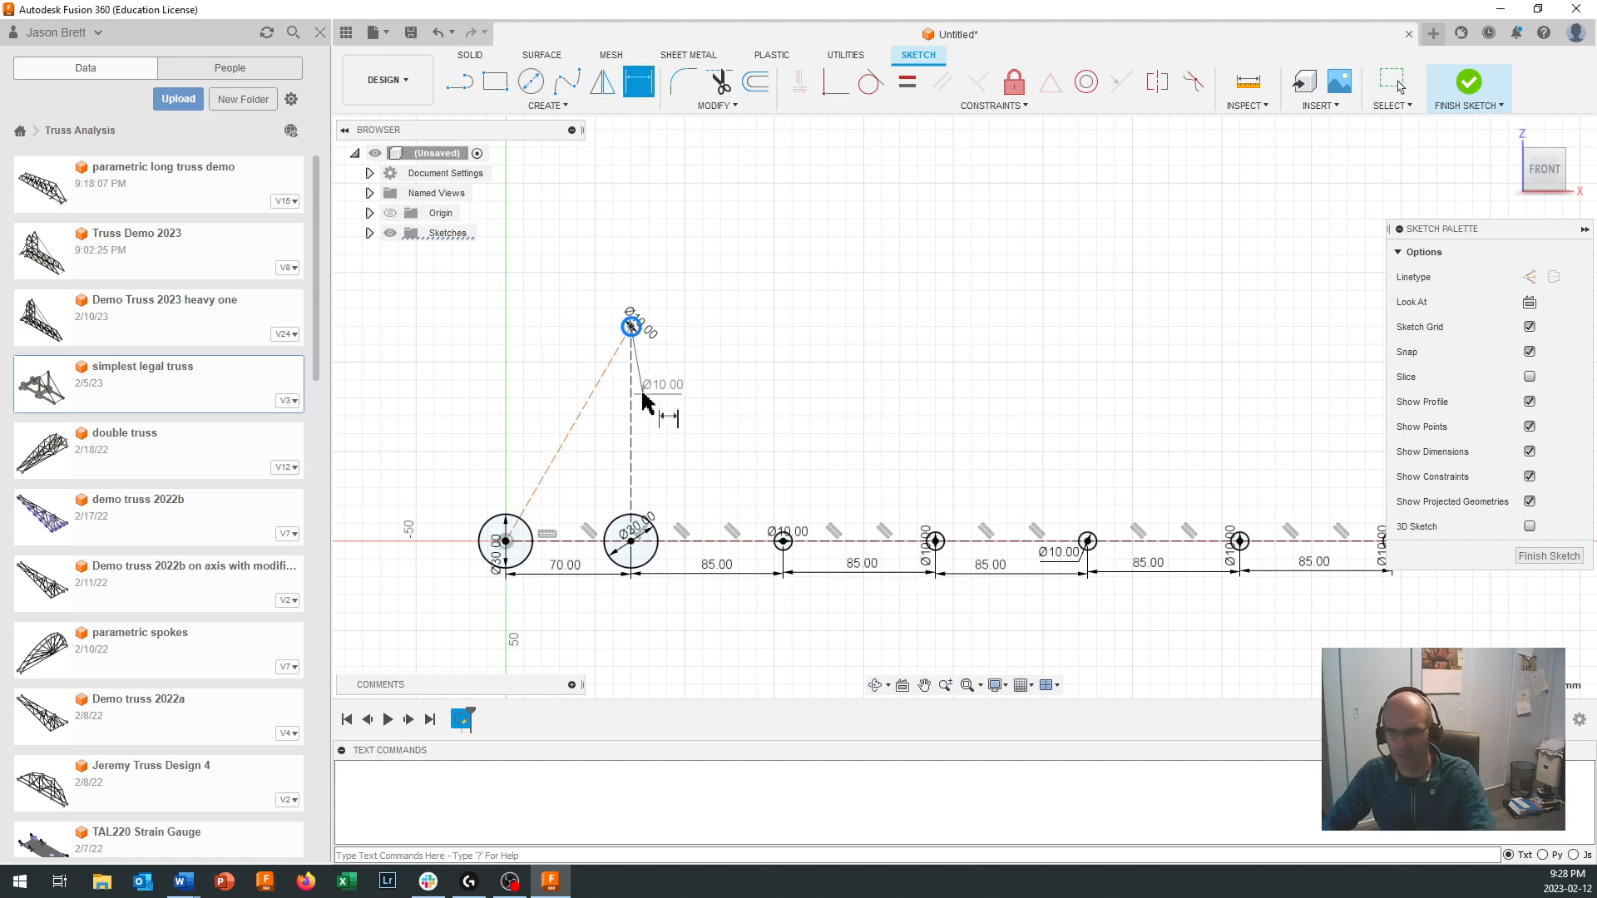
scroll(653, 395, "down", 1)
key("Escape")
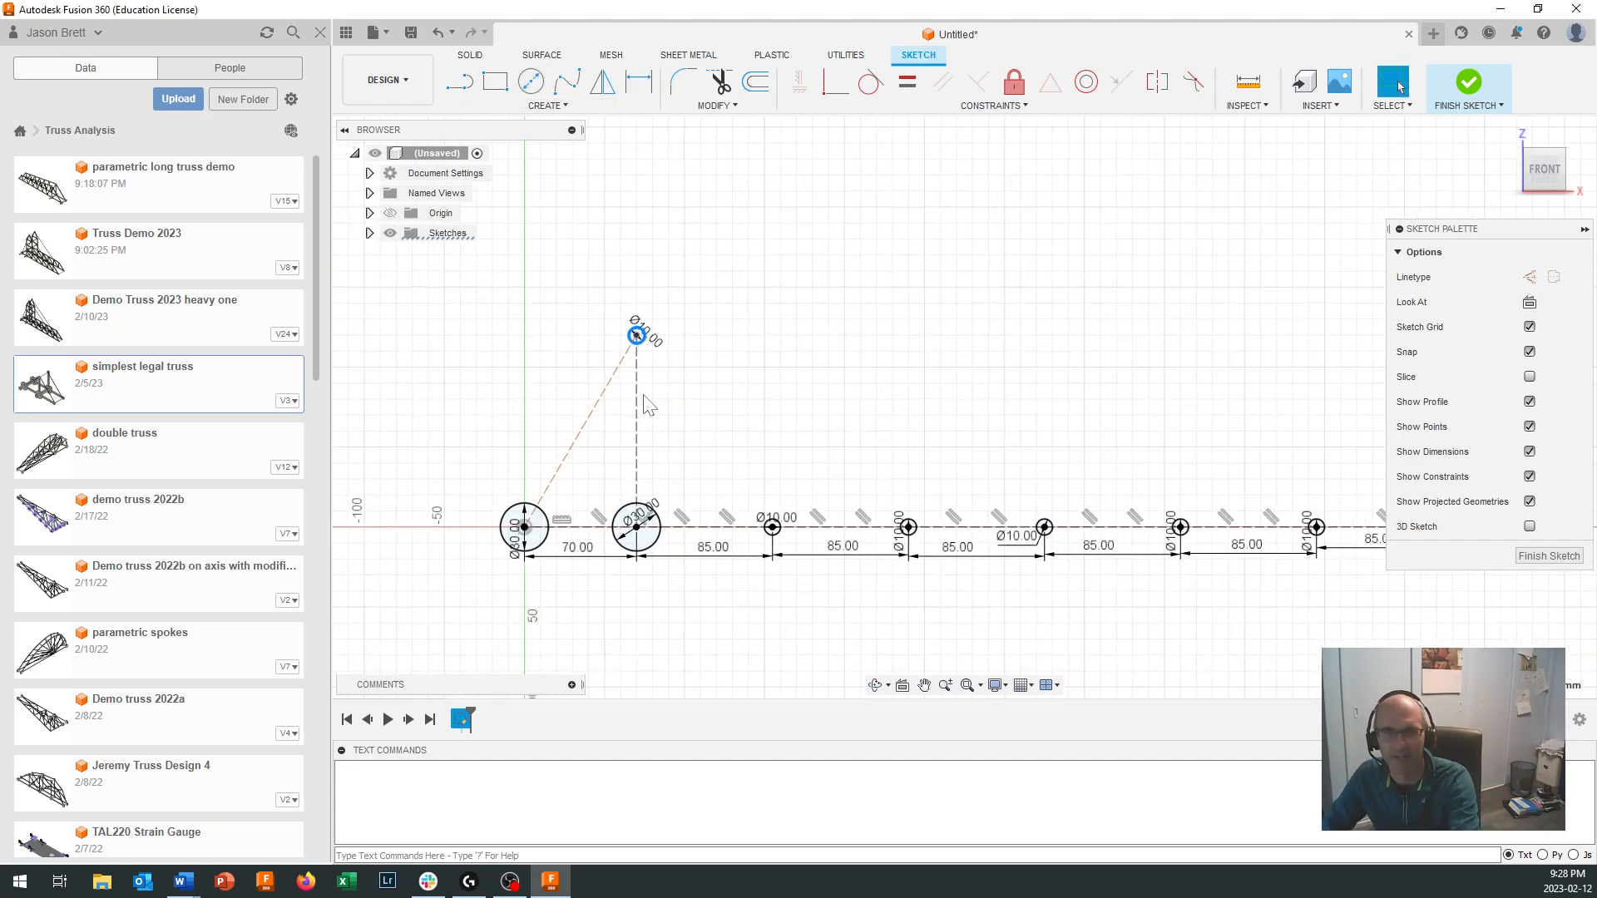
left_click(642, 101)
left_click(645, 87)
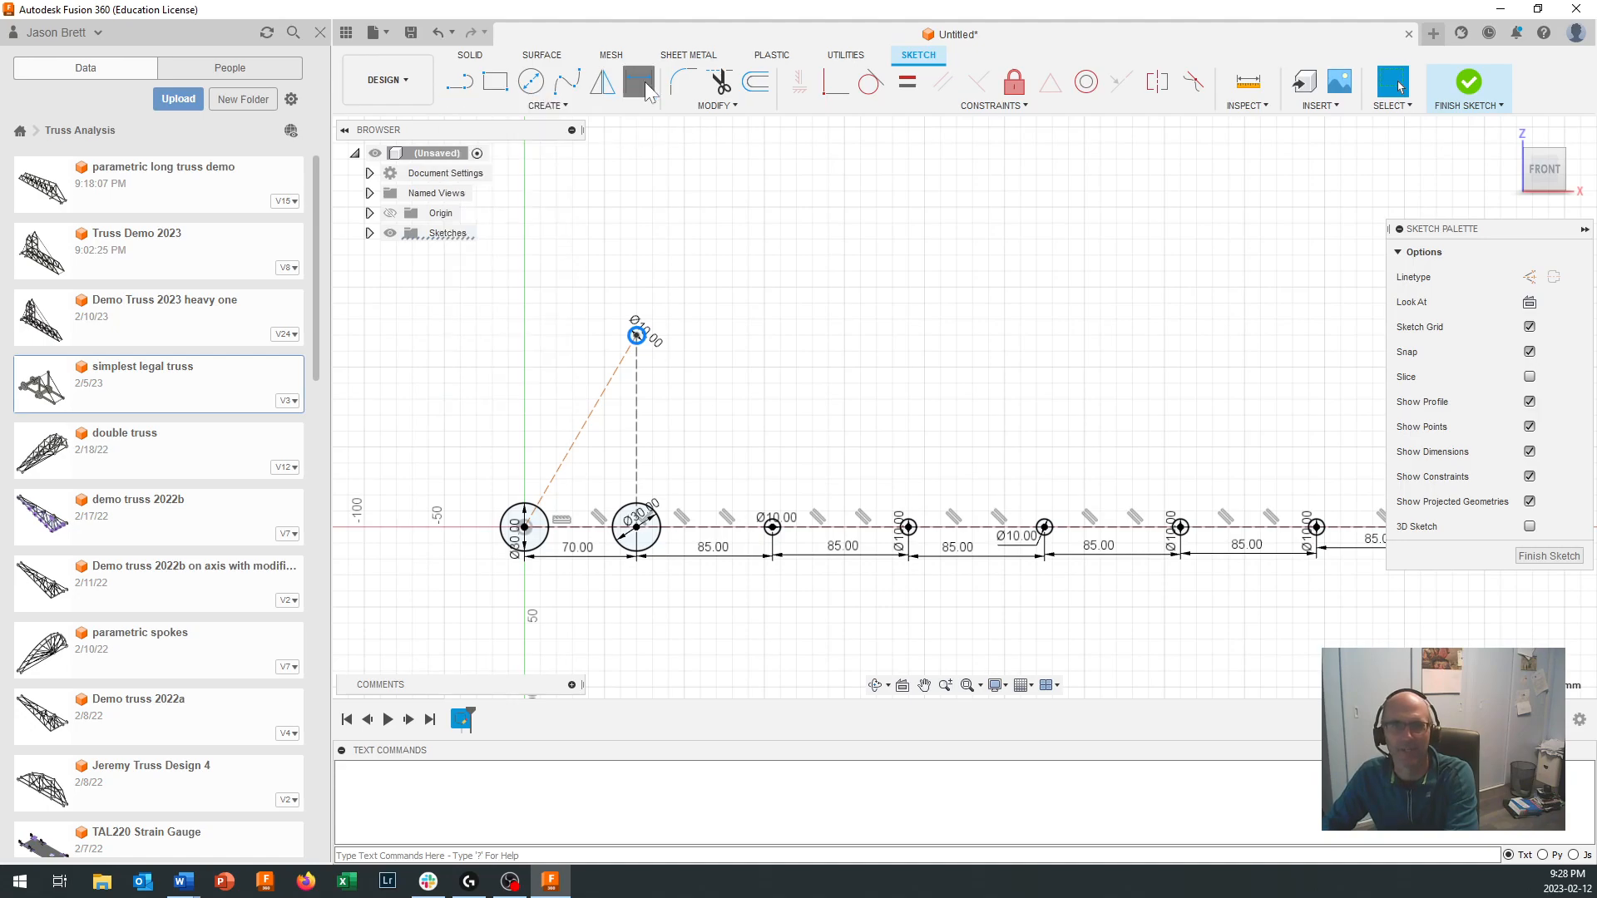
left_click(636, 336)
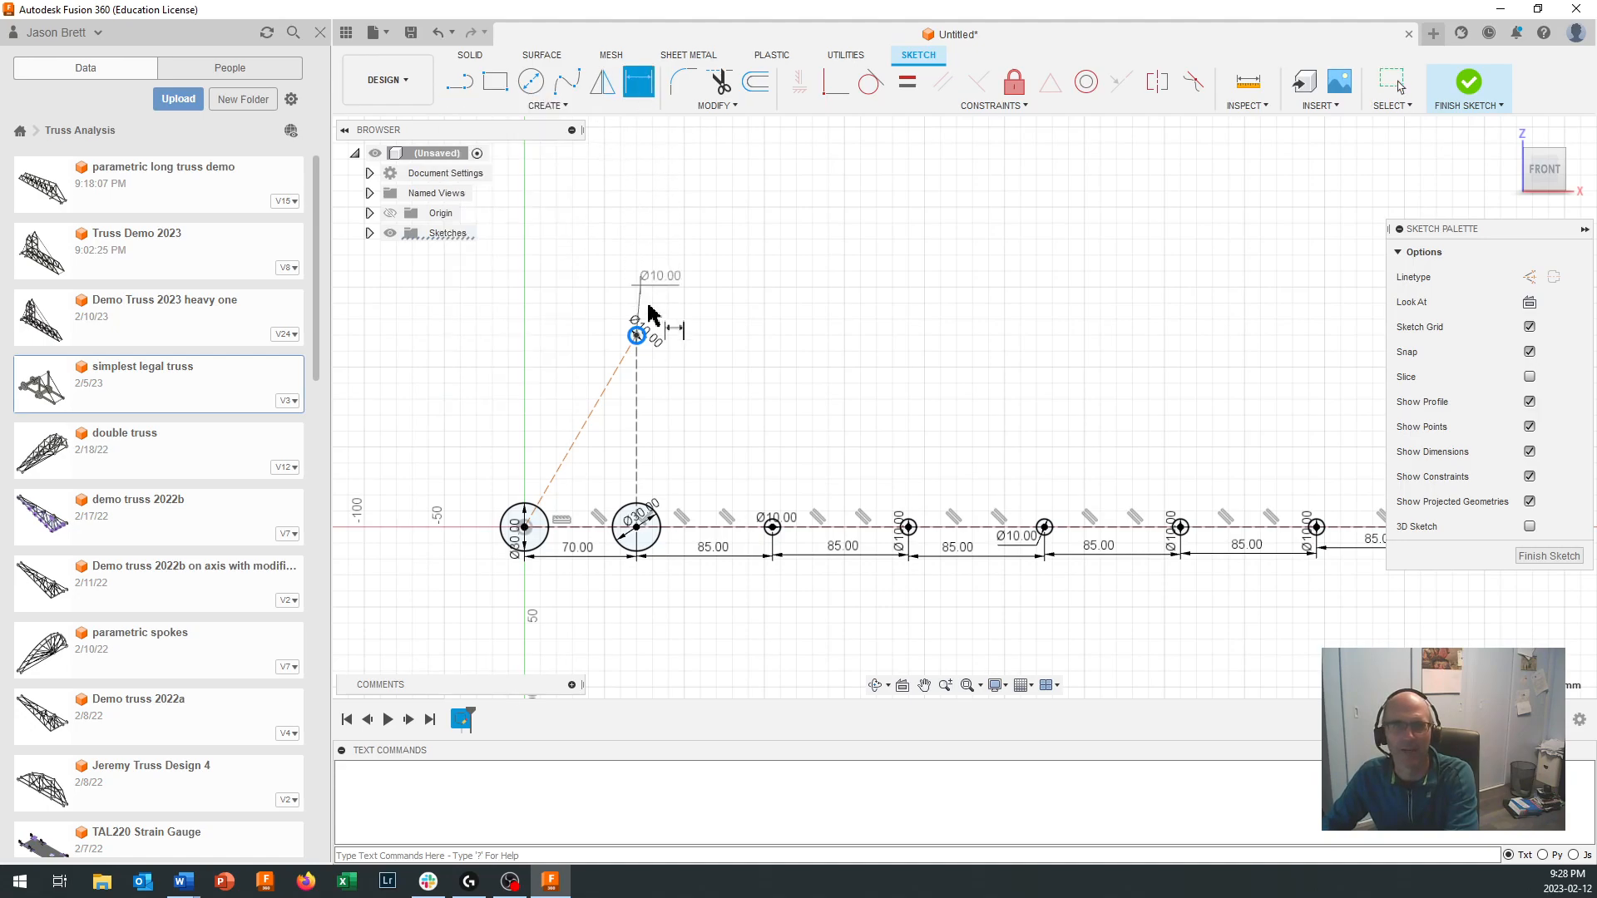
left_click(708, 308)
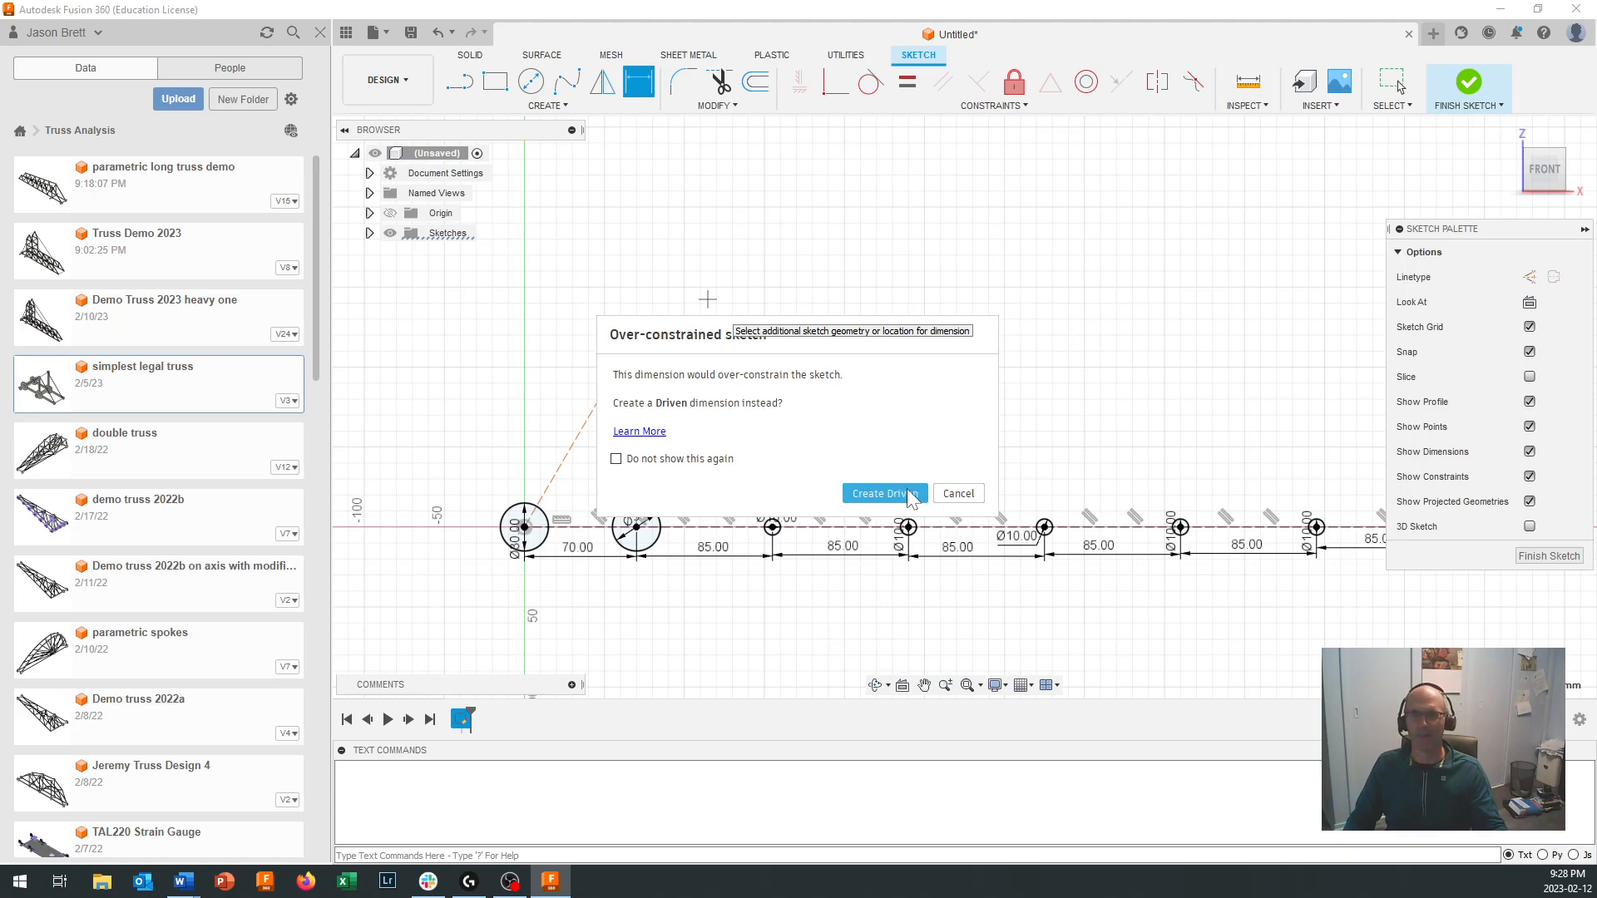
left_click(959, 494)
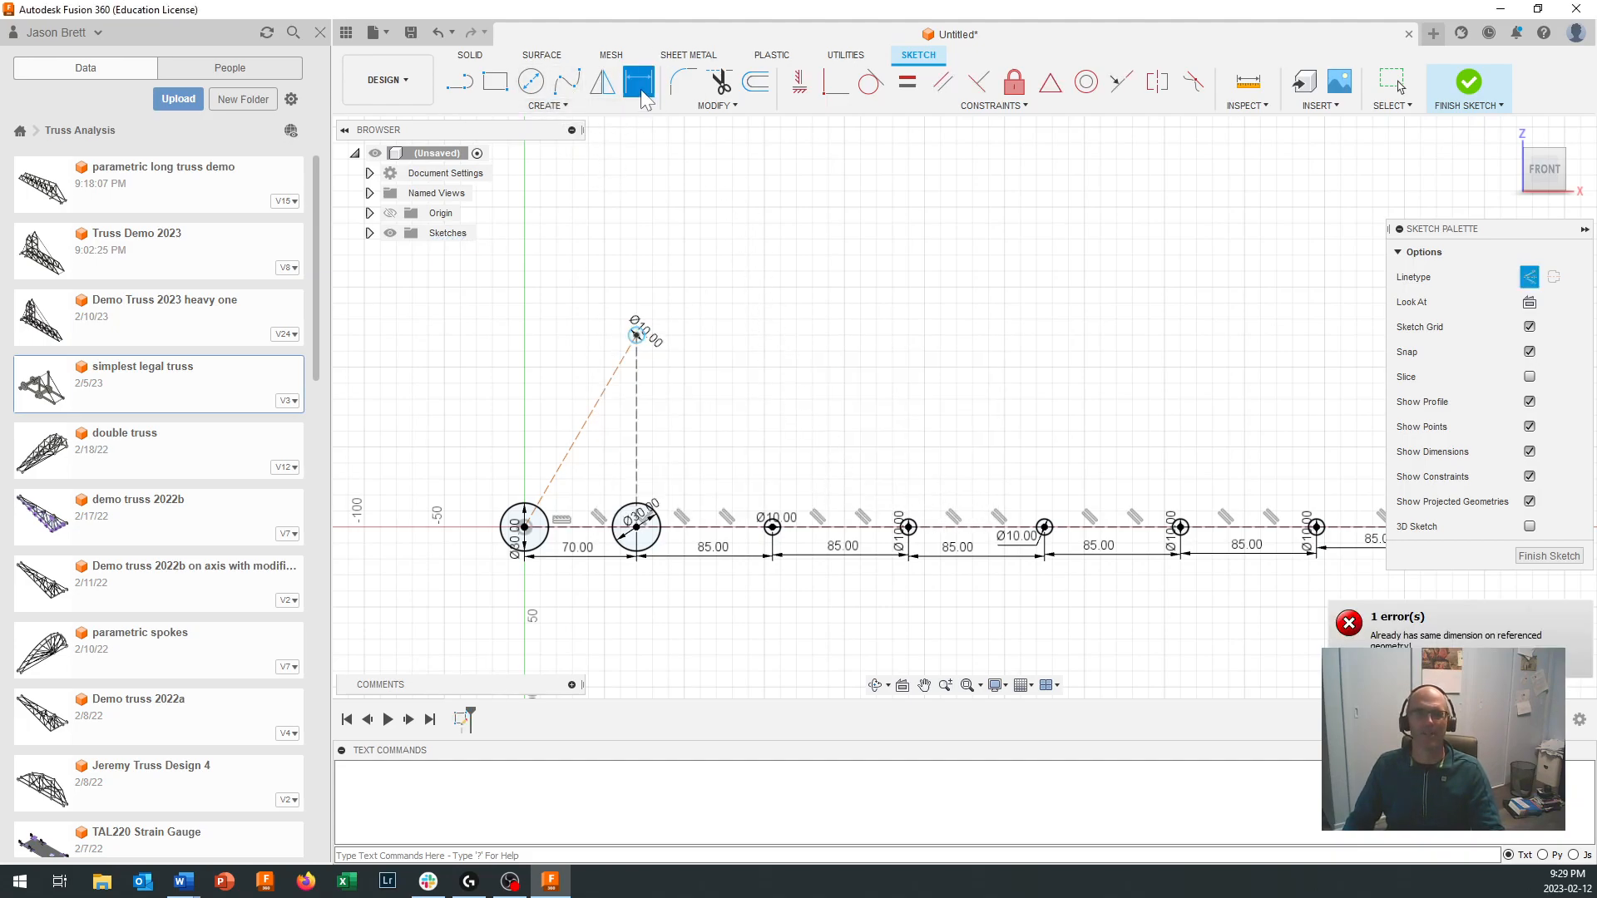
Step: Dimension the vertical construction line's length and set it to 70 mm
left_click(638, 417)
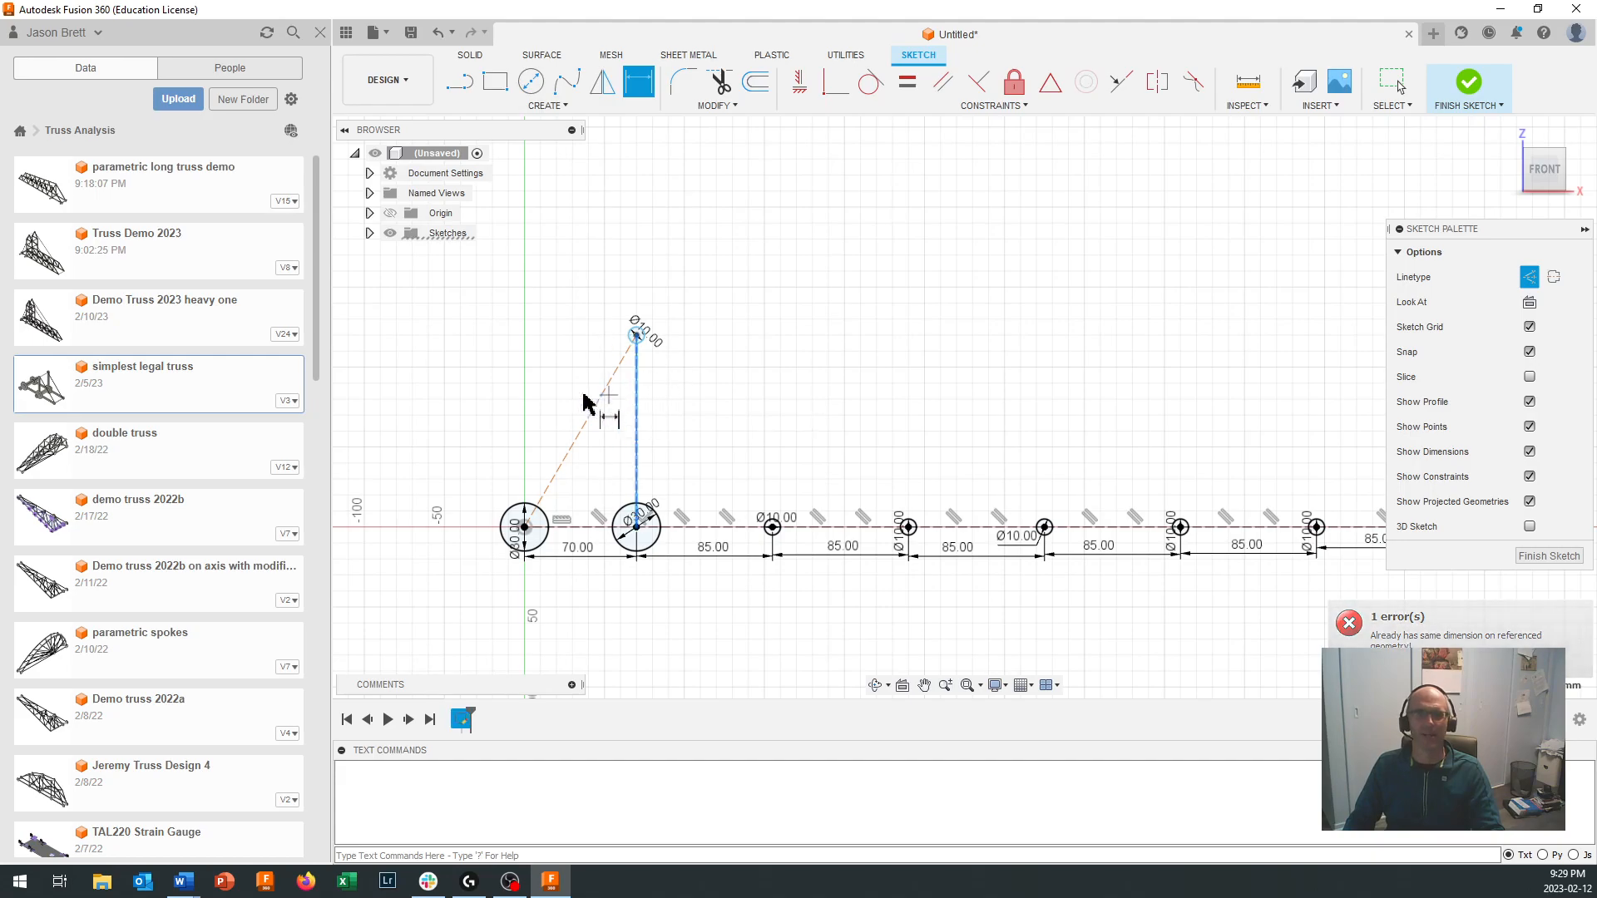
left_click(450, 422)
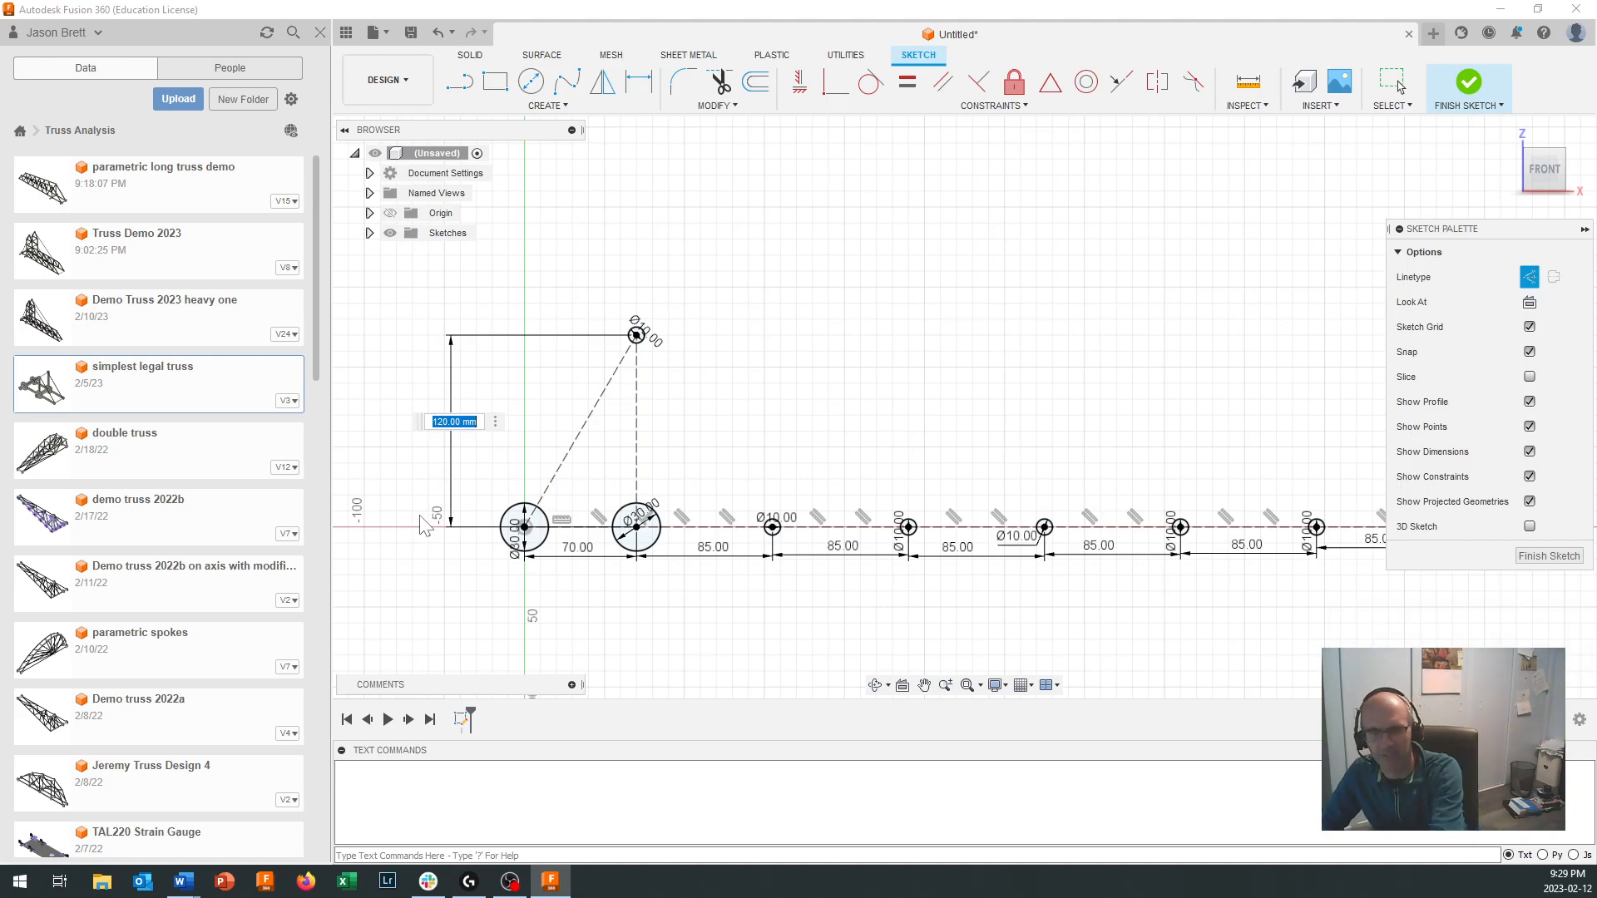
key("Return")
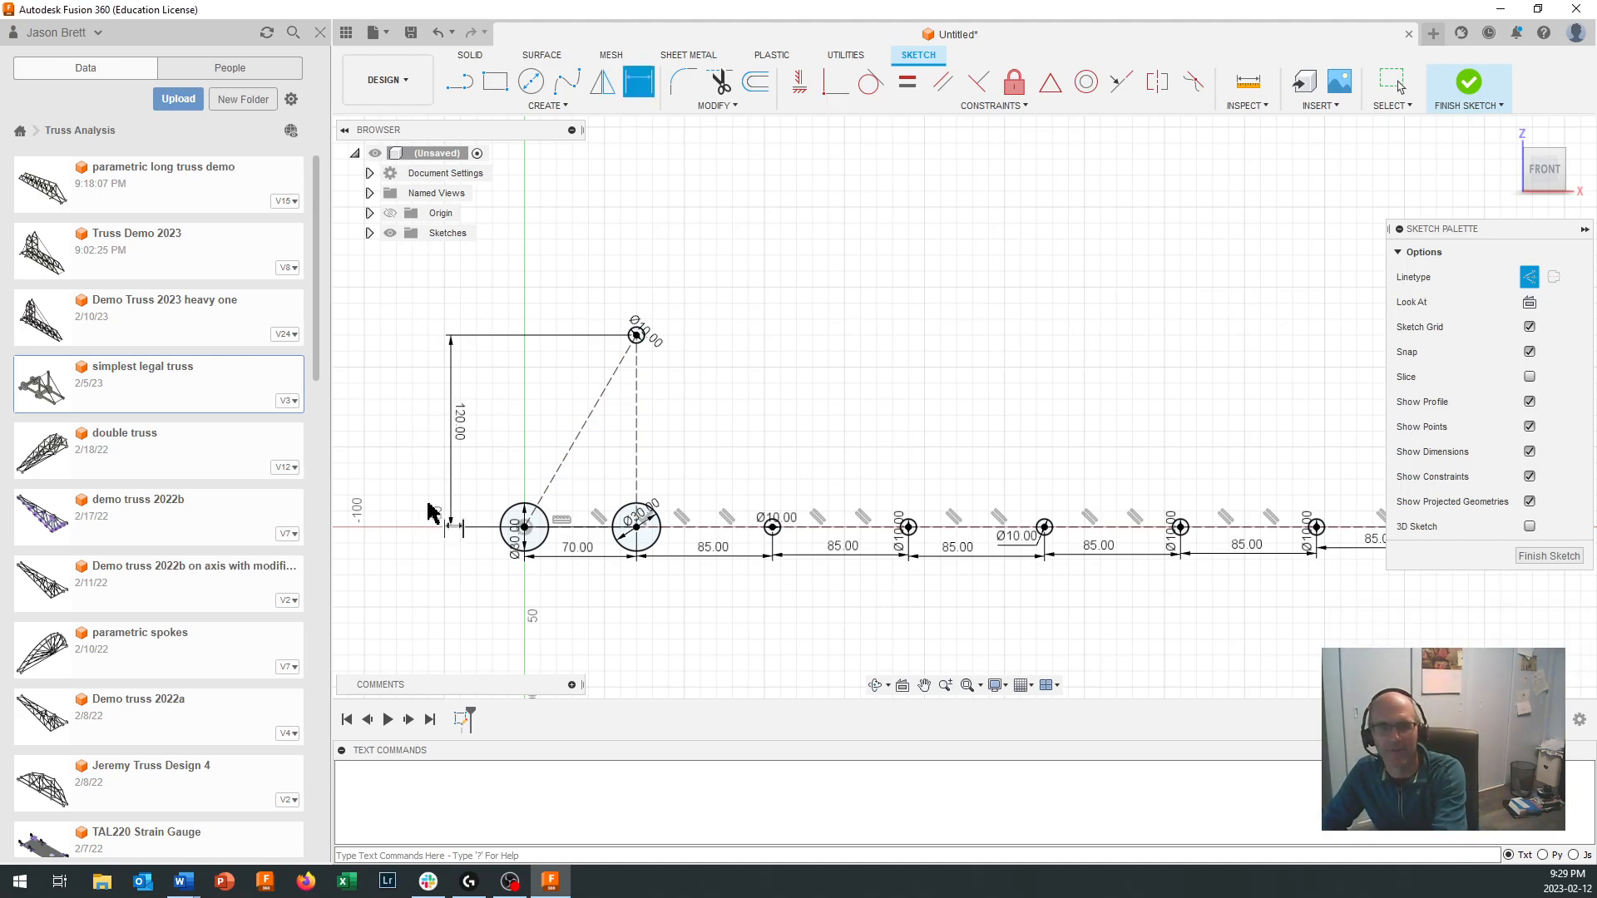
left_click(637, 448)
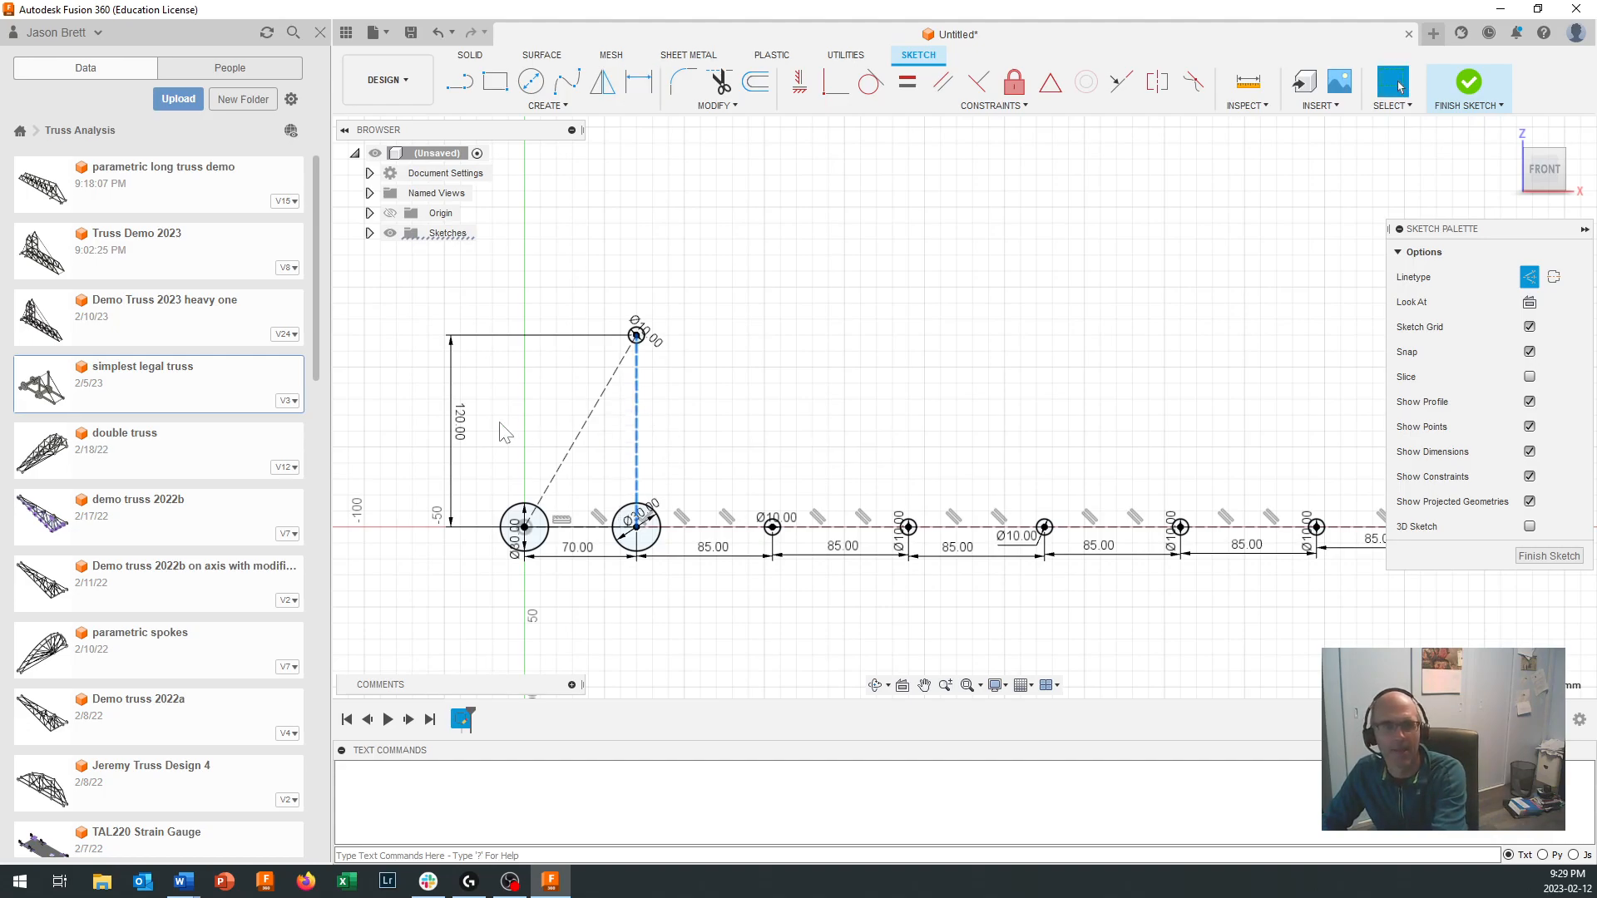
left_click(464, 441)
type("70")
key("Return")
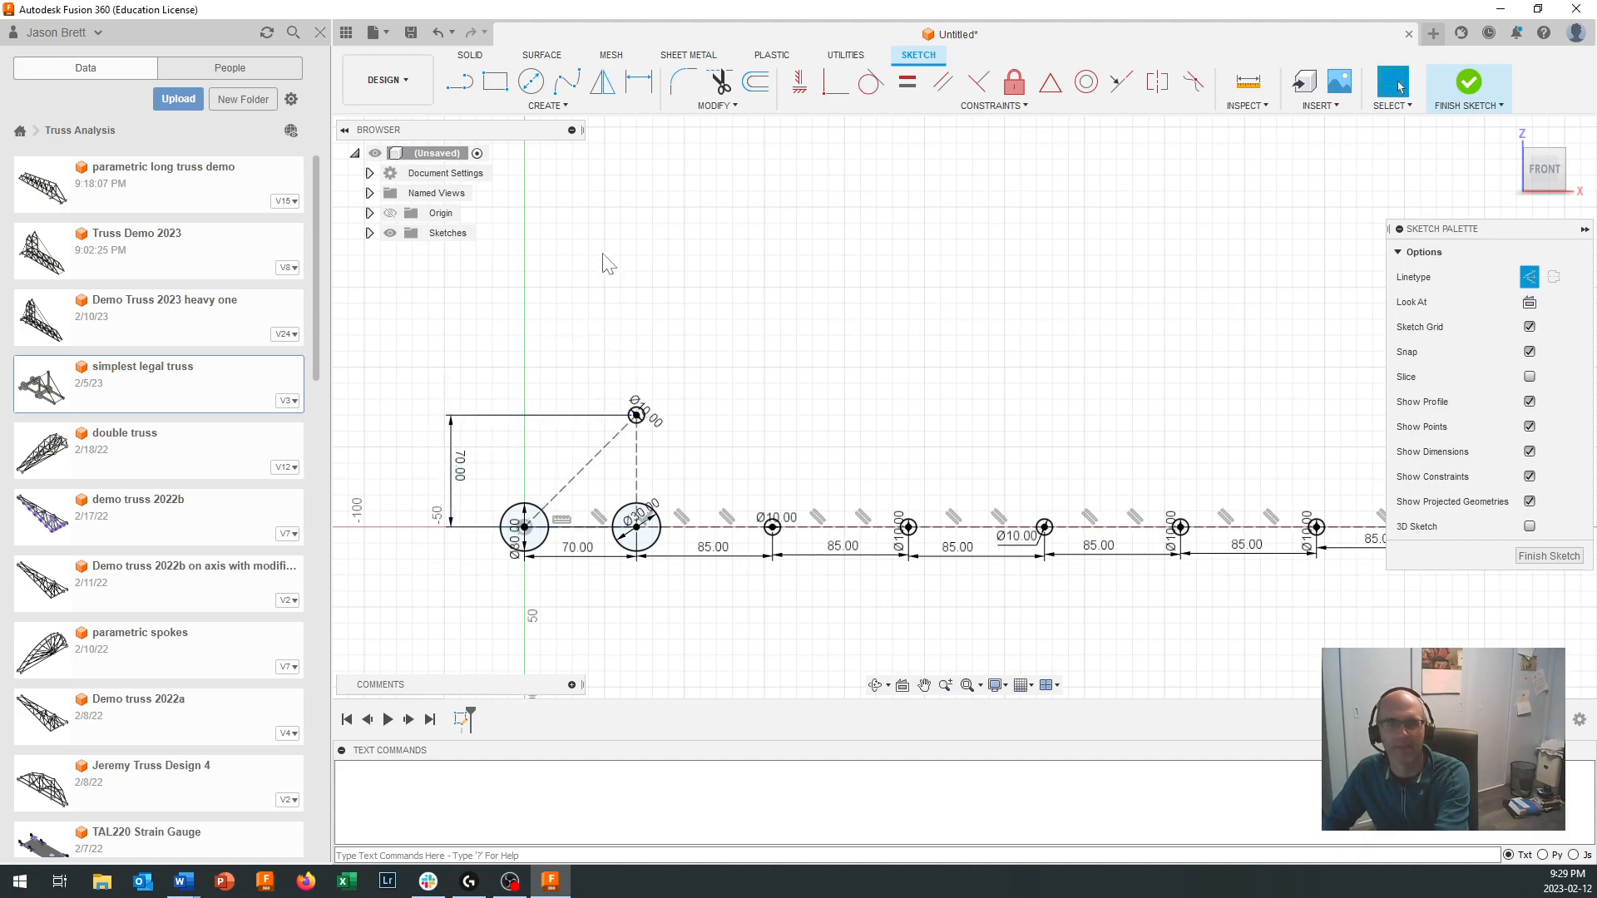
Step: Draw a vertical construction line upward from the centre of the 10 mm circle above the second 30 mm circle
left_click(461, 91)
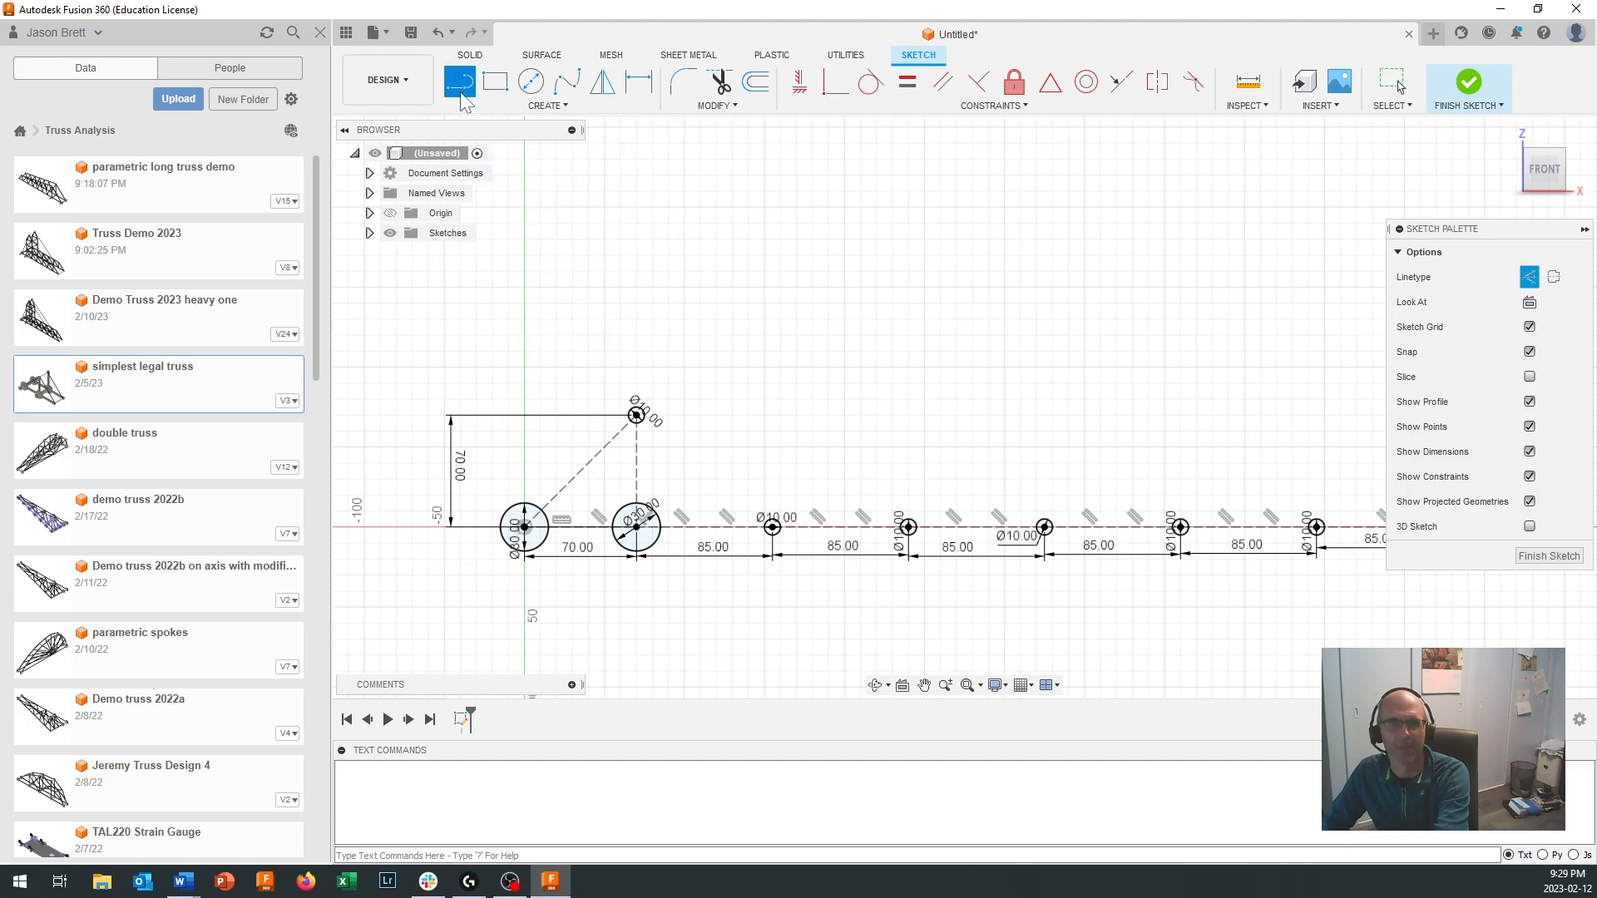
left_click(636, 416)
left_click(637, 287)
key("Escape")
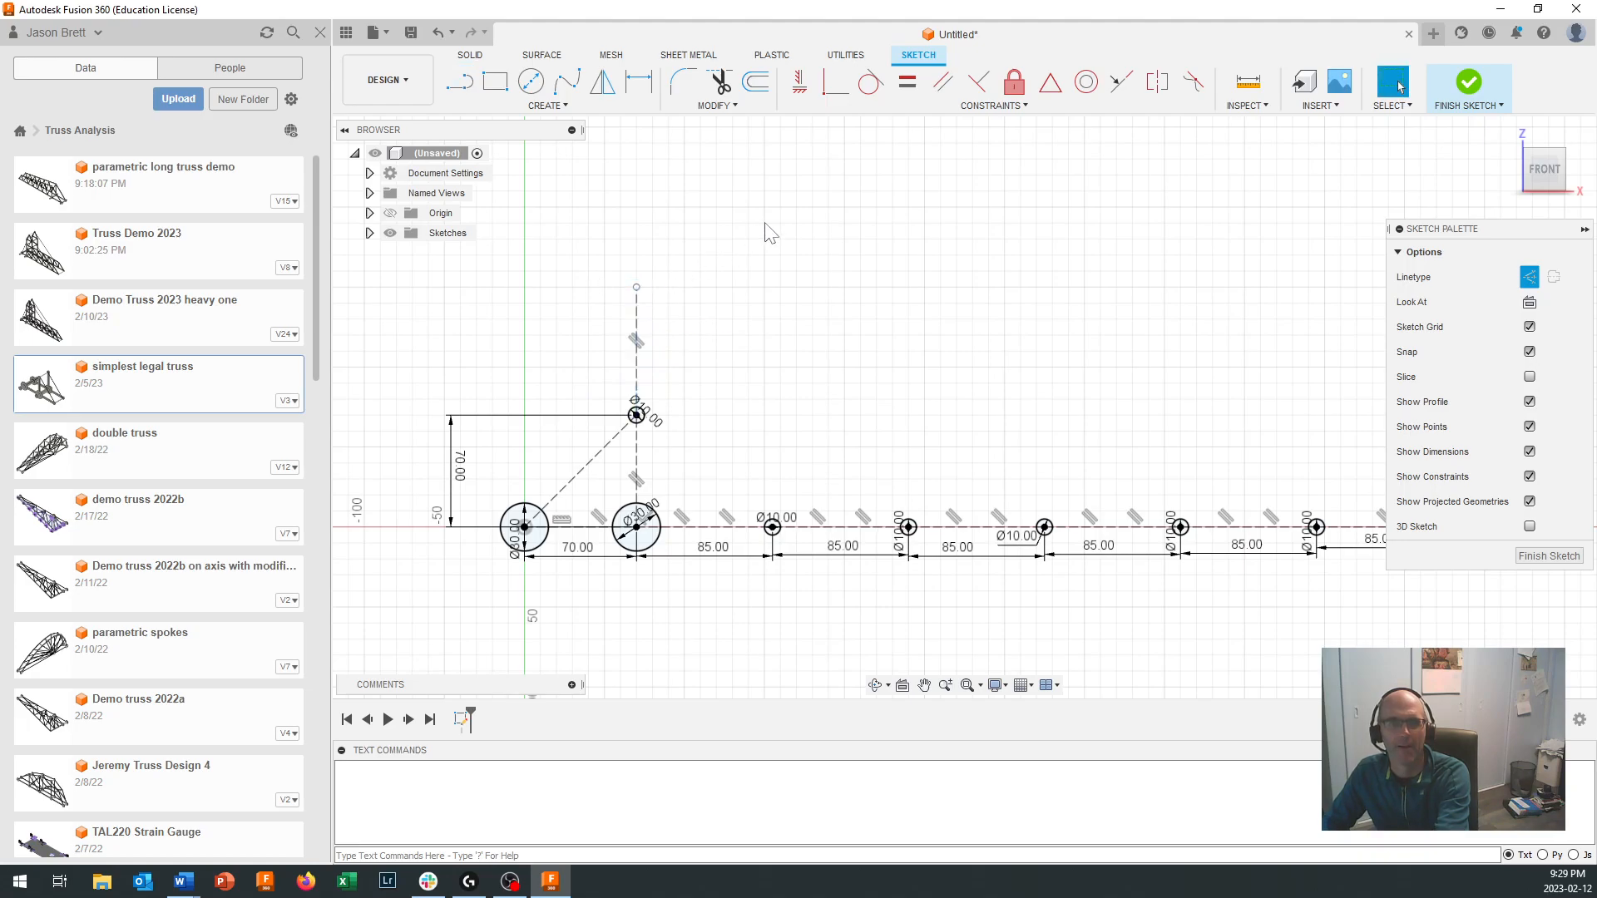
Step: Draw a circle about 20 mm in diameter at the upper end of the new vertical line and change it from construction to normal linetype
left_click(531, 81)
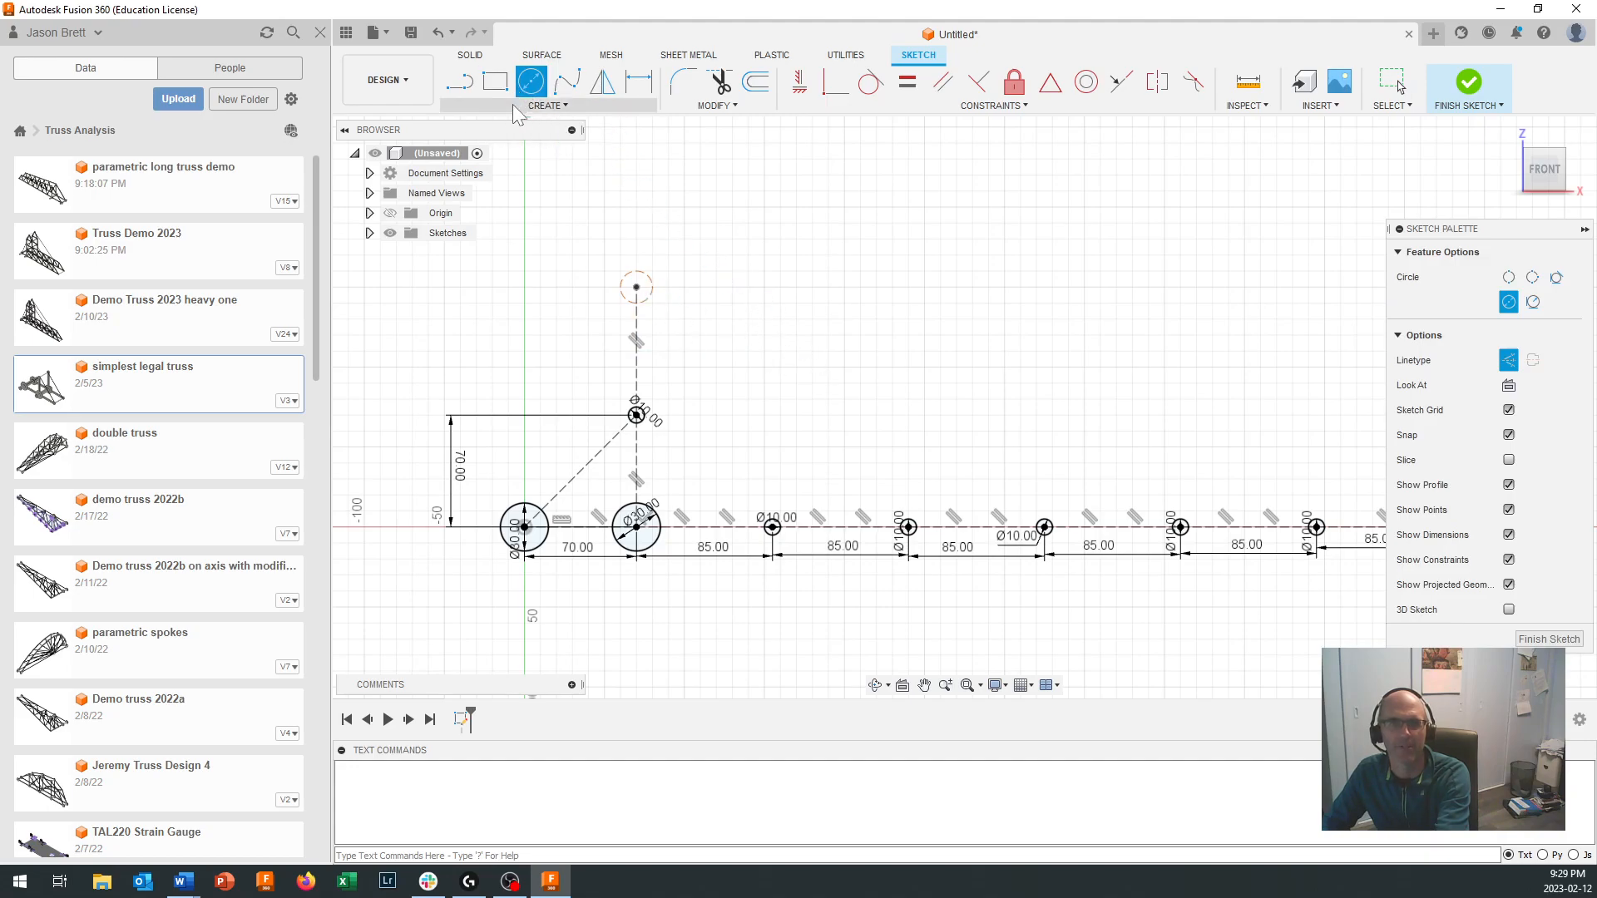
key("Escape")
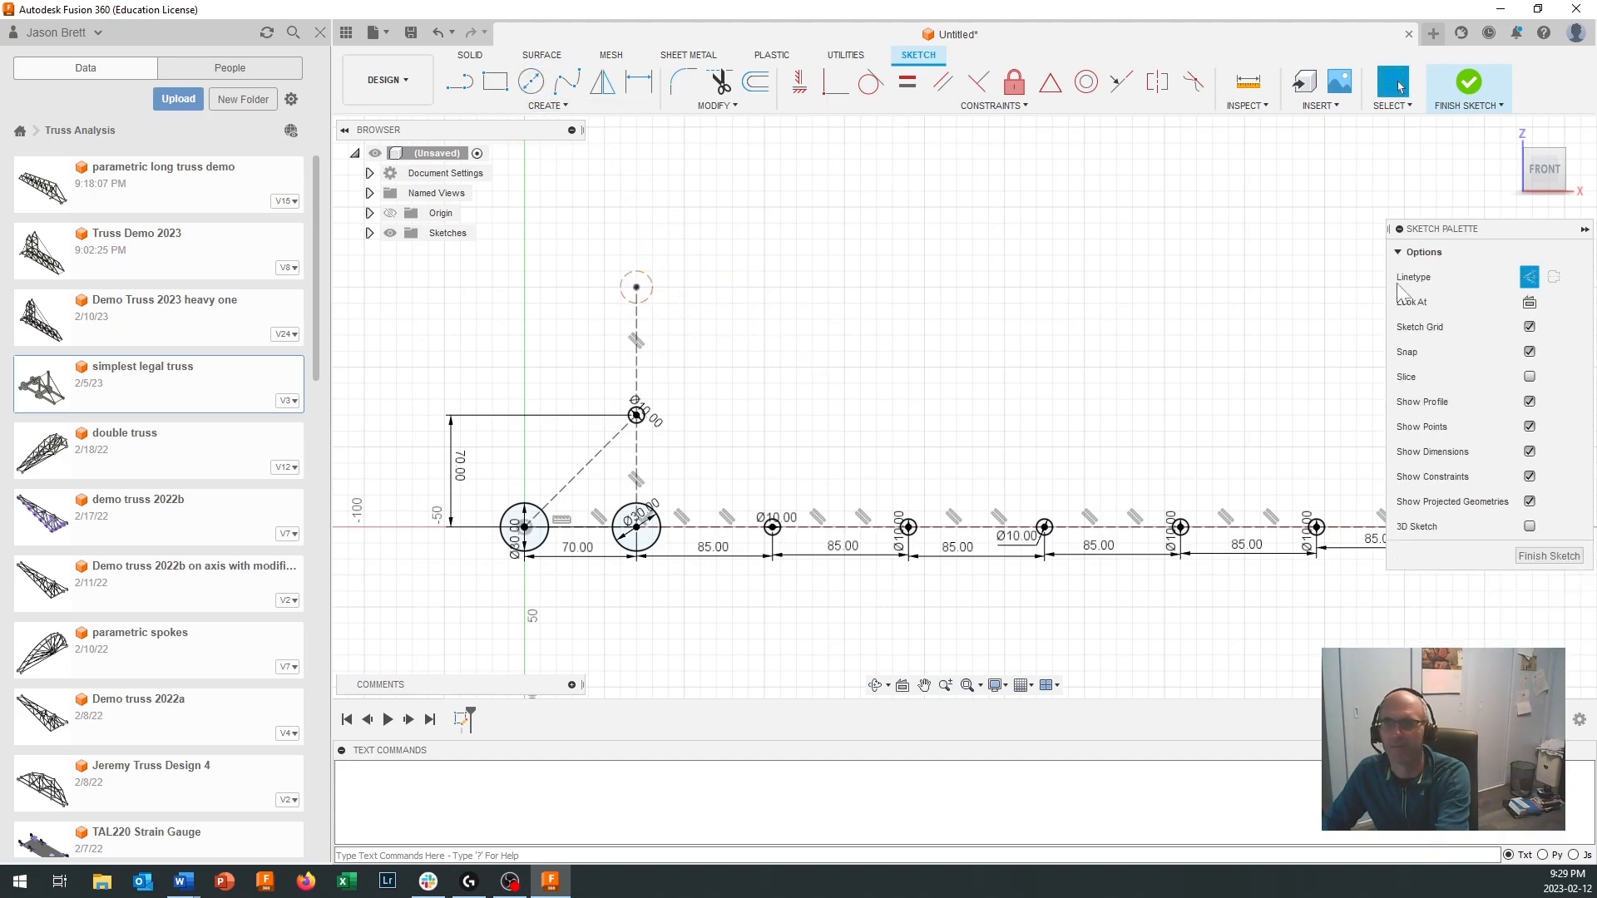
left_click(1529, 278)
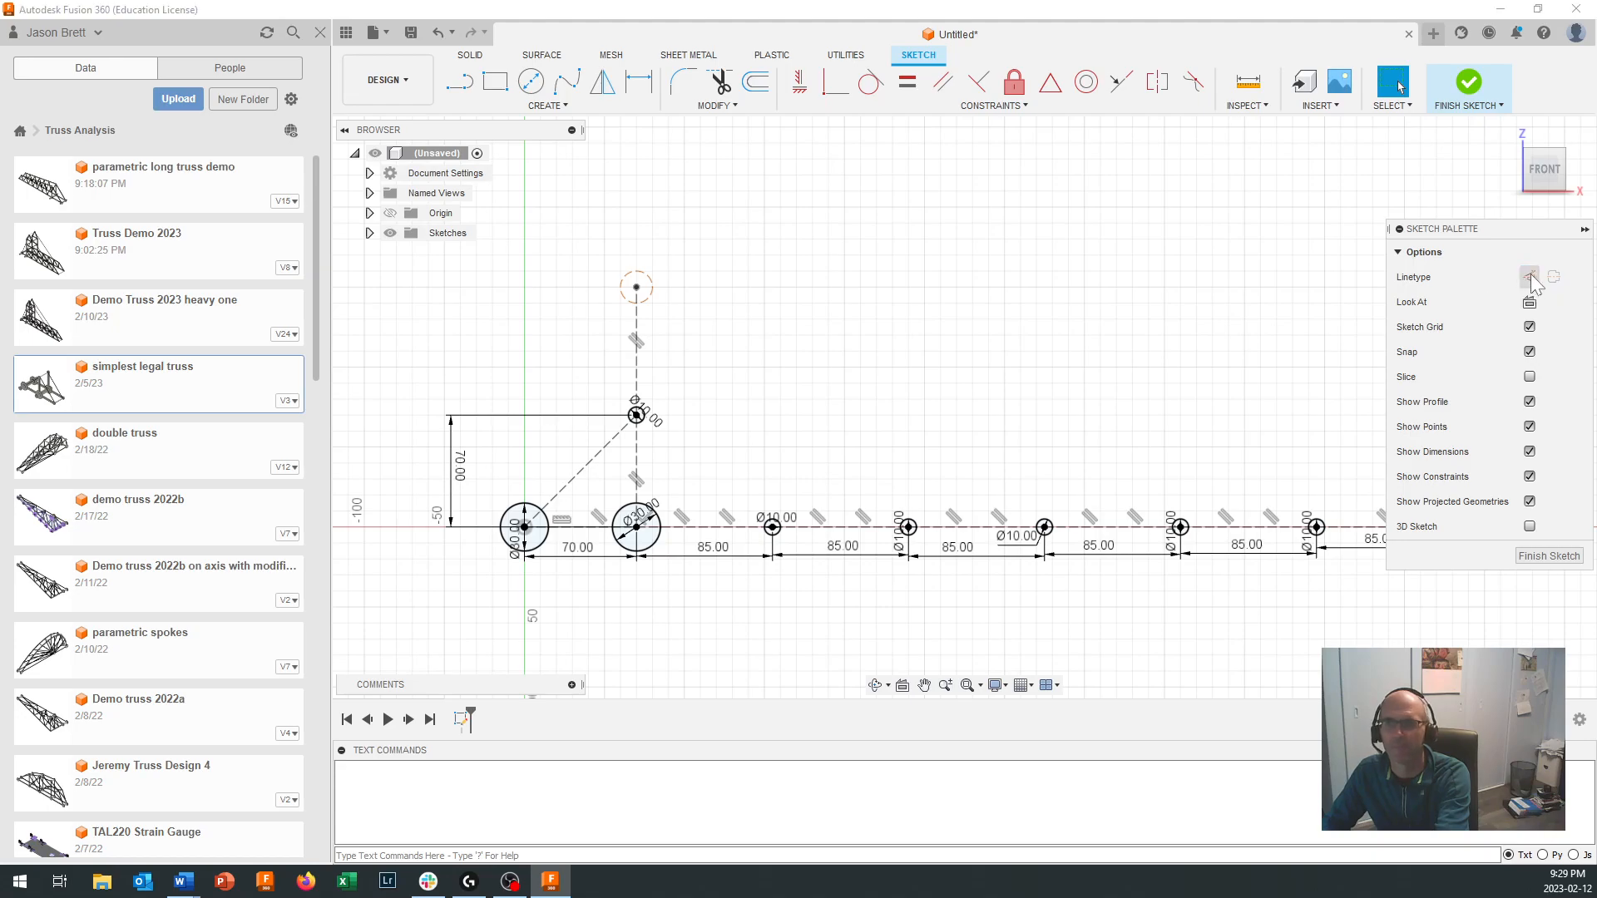
left_click(653, 294)
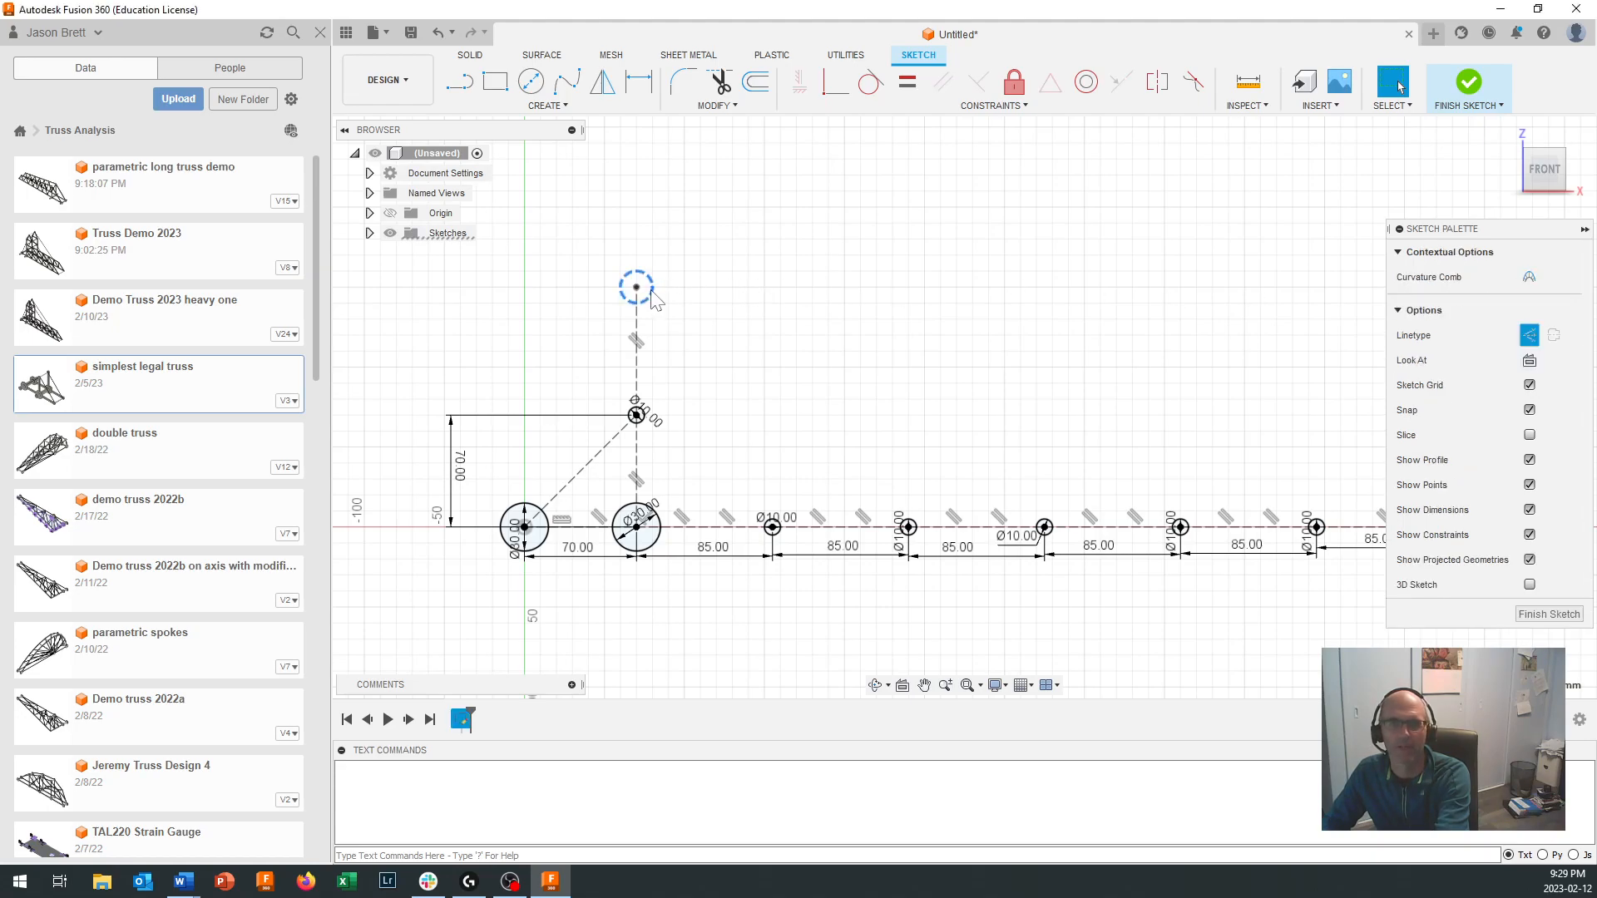
left_click(1529, 336)
Step: Dimension the uppermost circle's diameter and set it to 10 mm
key("d")
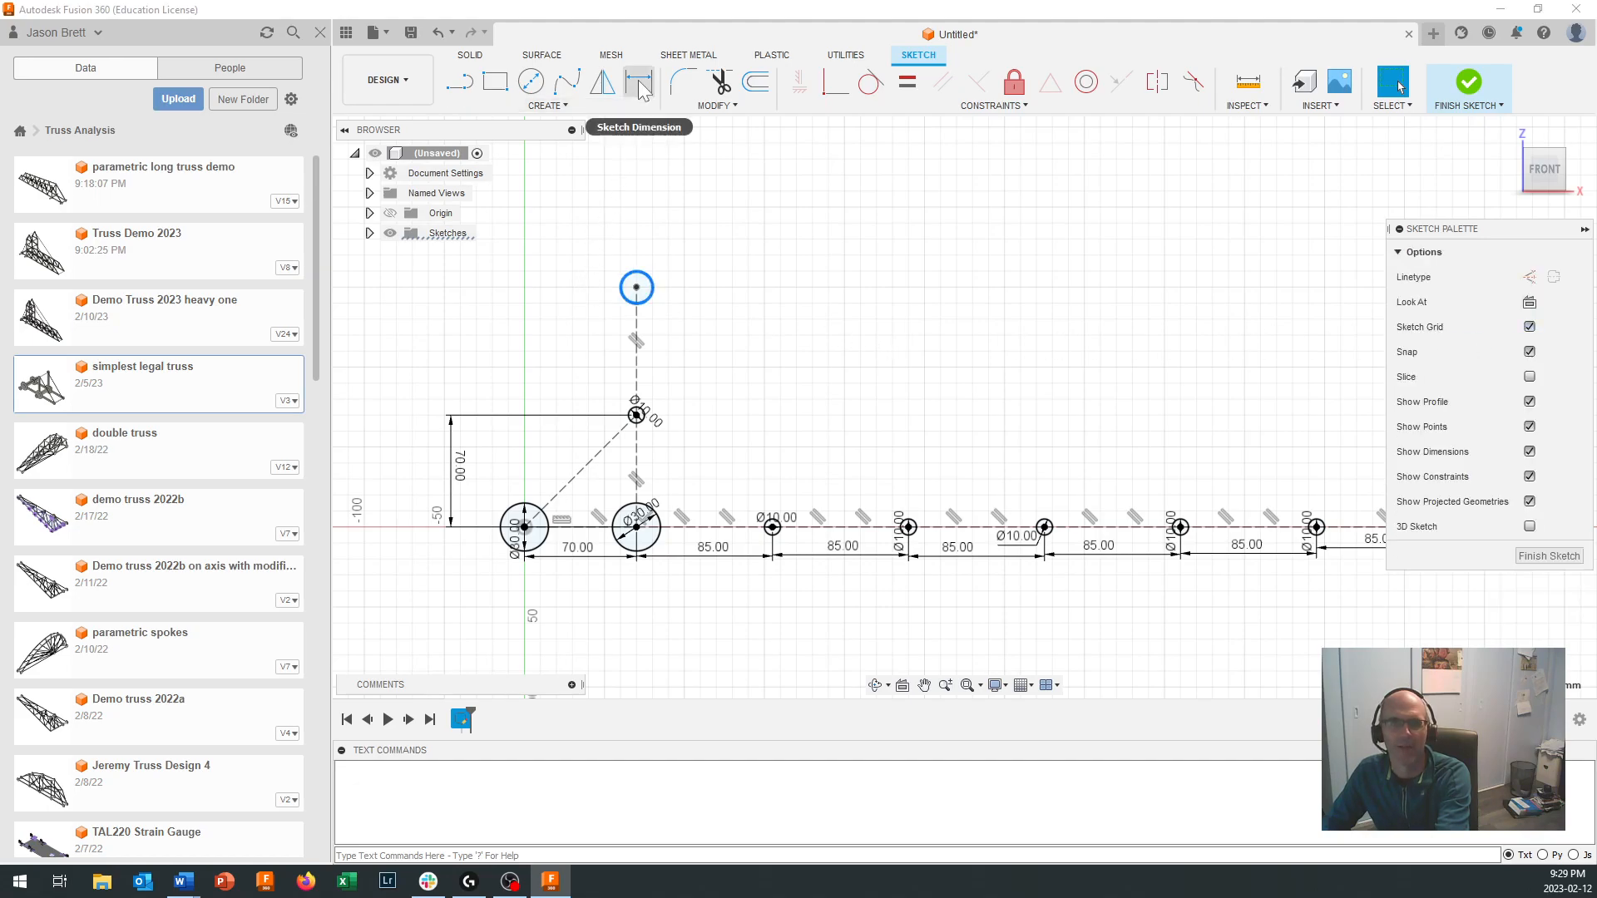
left_click(648, 277)
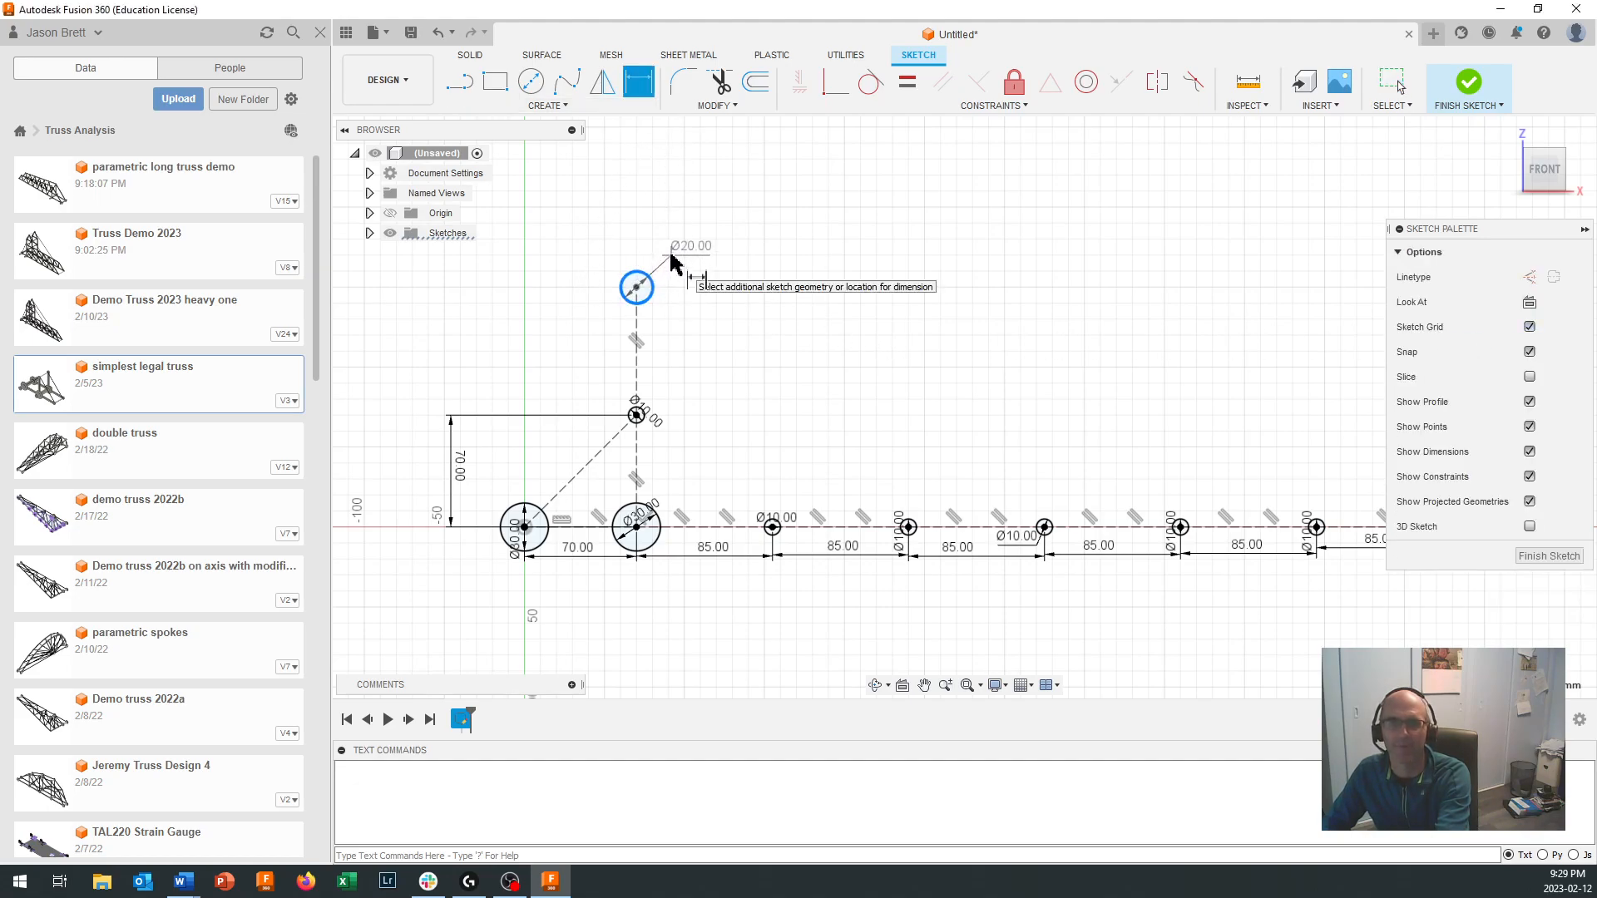
left_click(674, 273)
type("10")
key("Return")
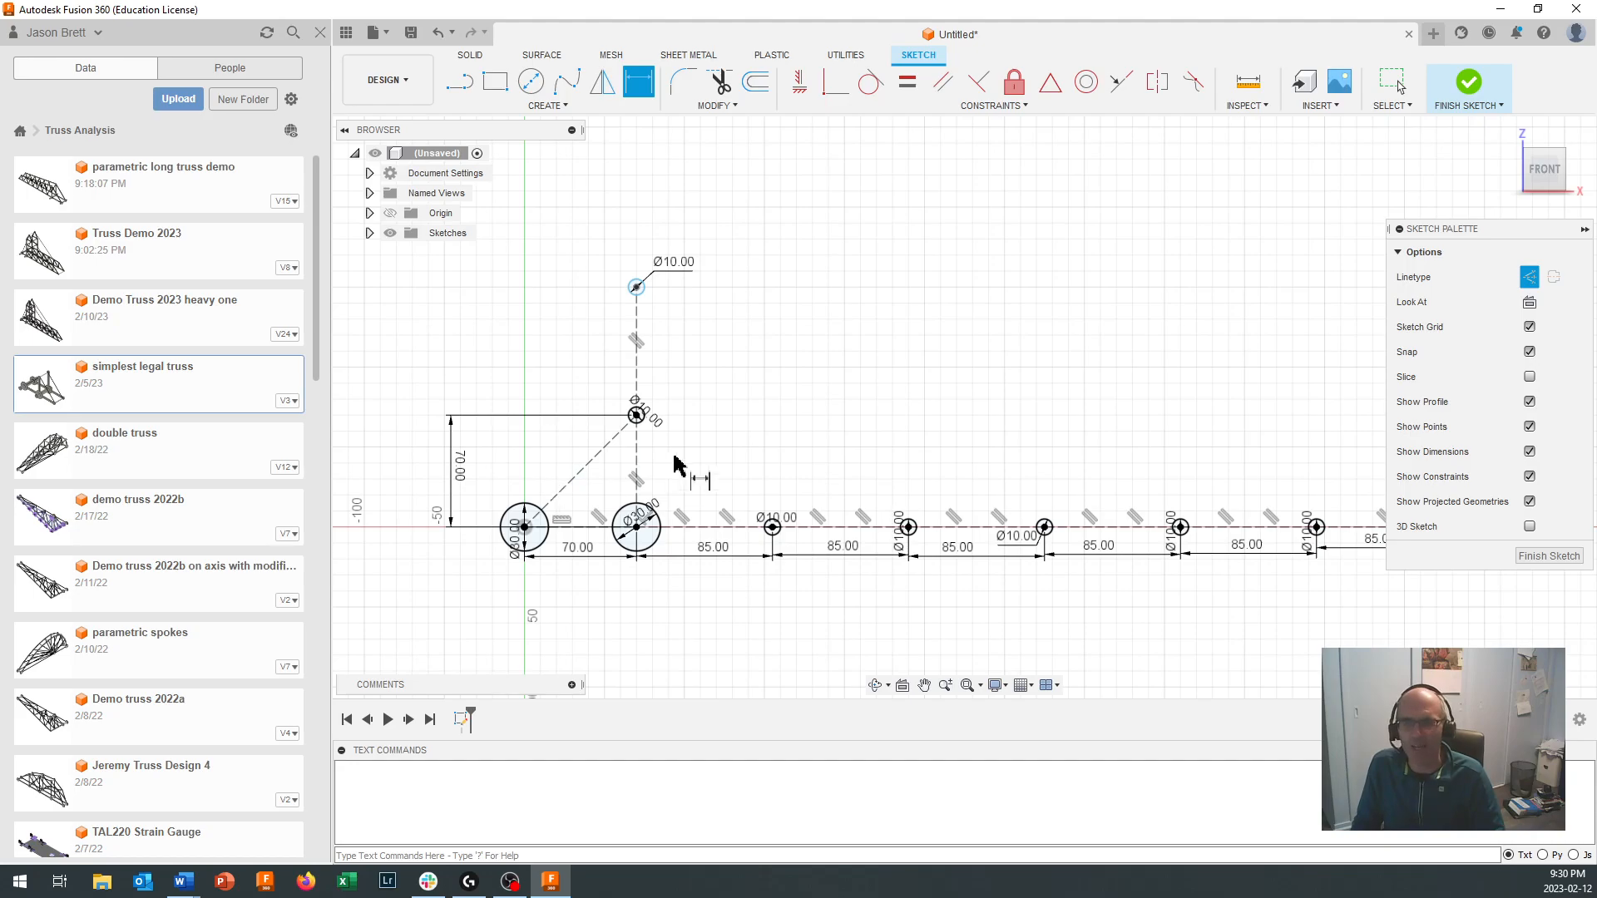
Step: Draw a vertical construction line about 94 mm up from the midpoint of the outermost 85 mm bottom-chord segment
scroll(845, 535, "down", 3)
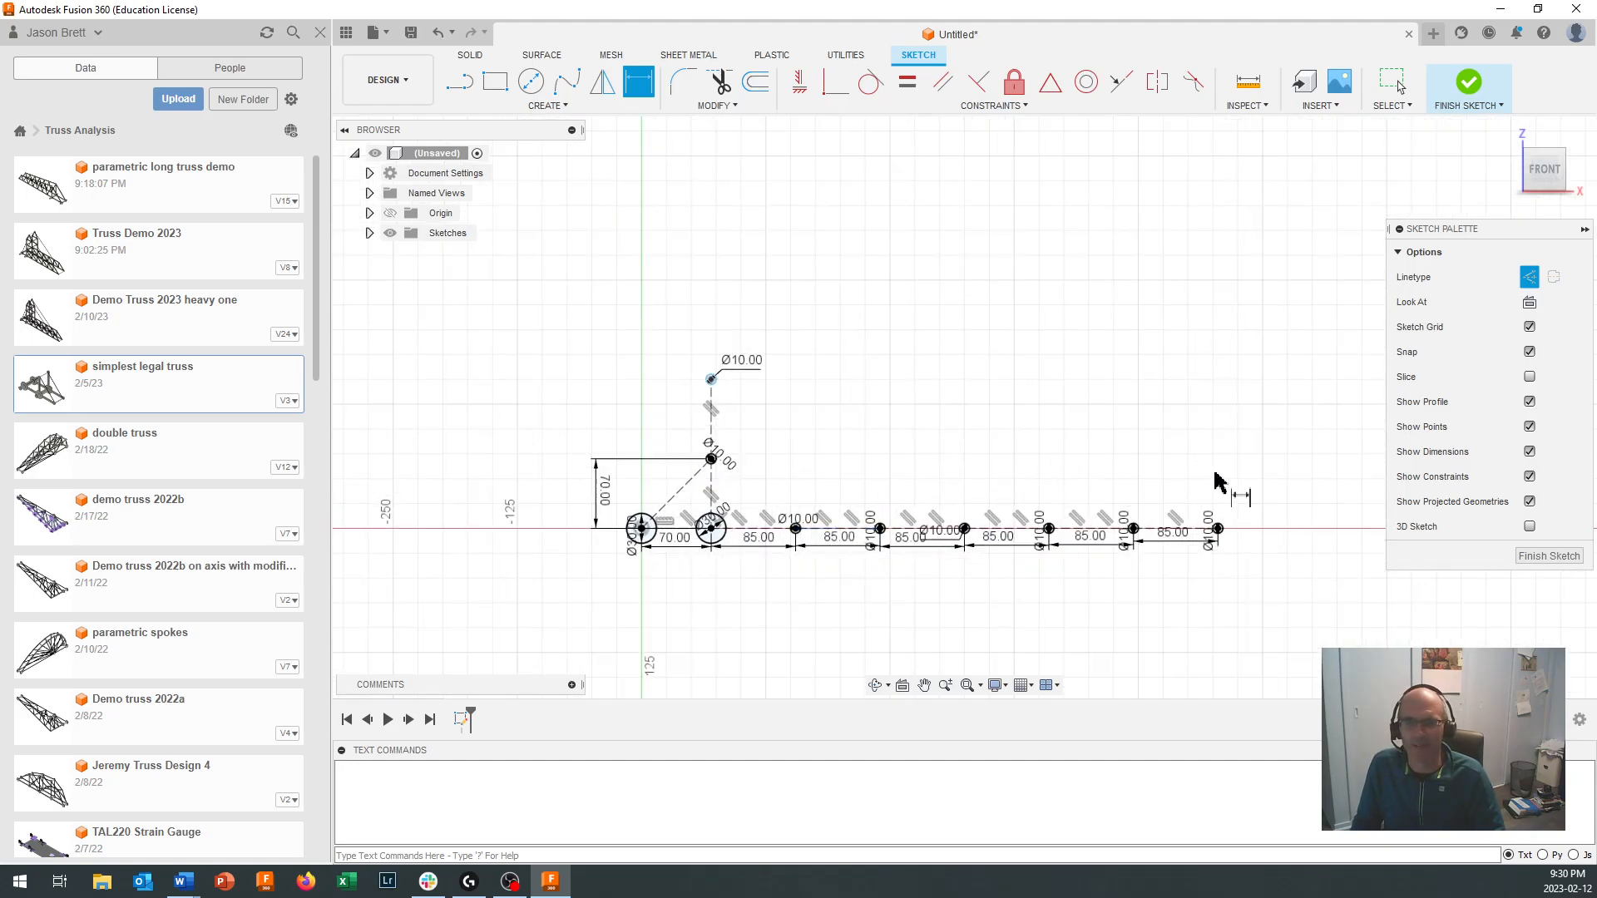
scroll(1188, 497, "up", 2)
scroll(1179, 491, "up", 1)
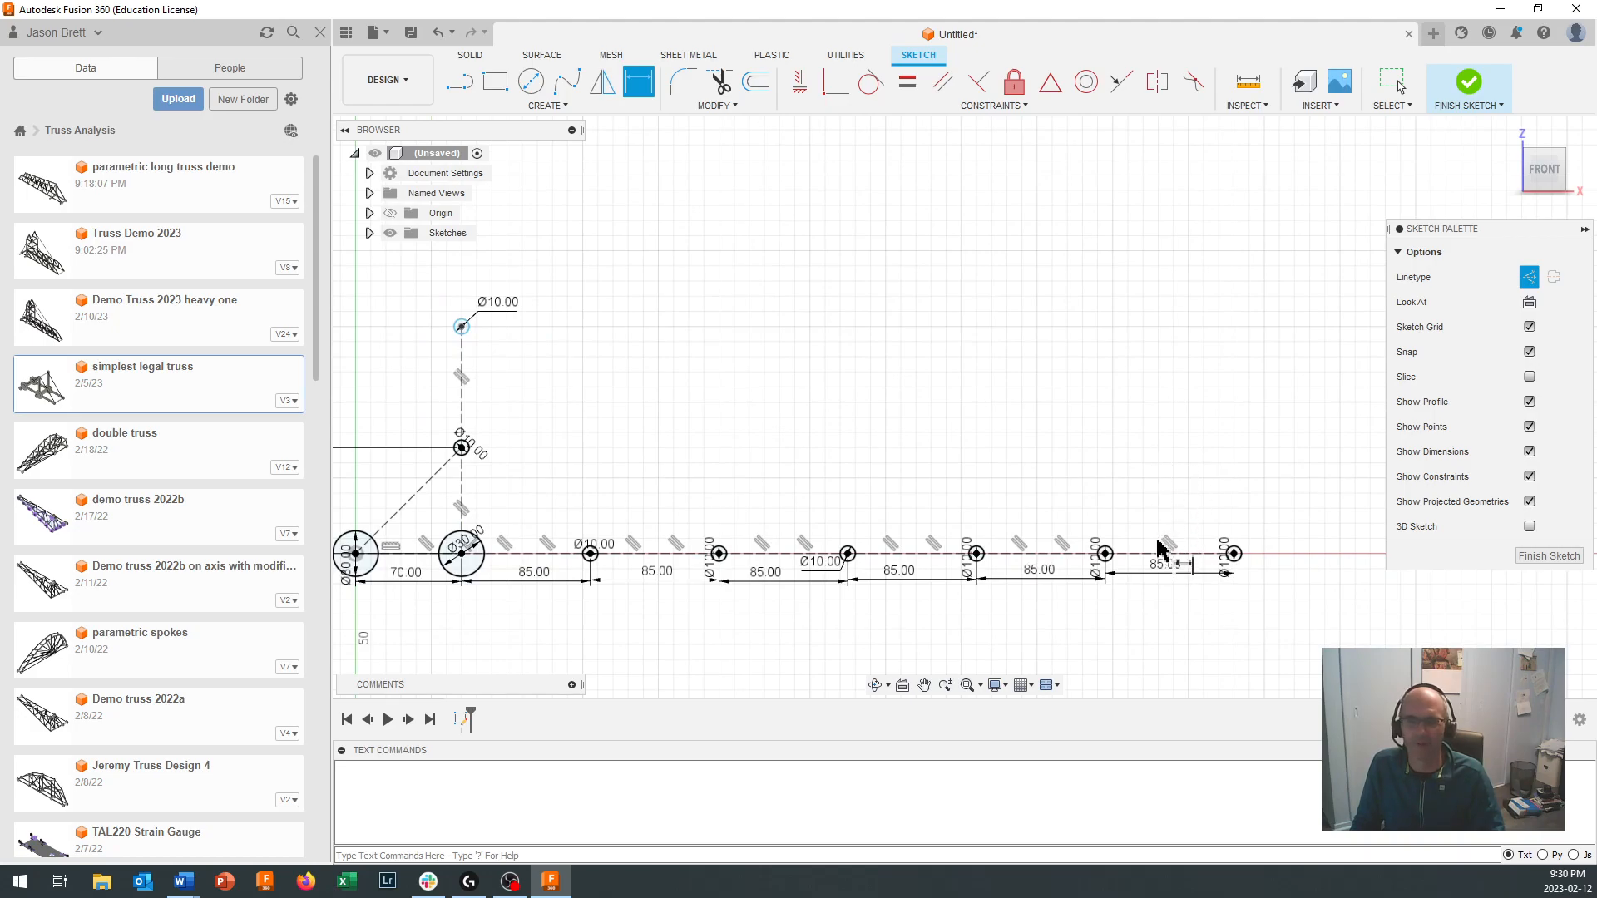
left_click(458, 83)
scroll(1158, 572, "up", 3)
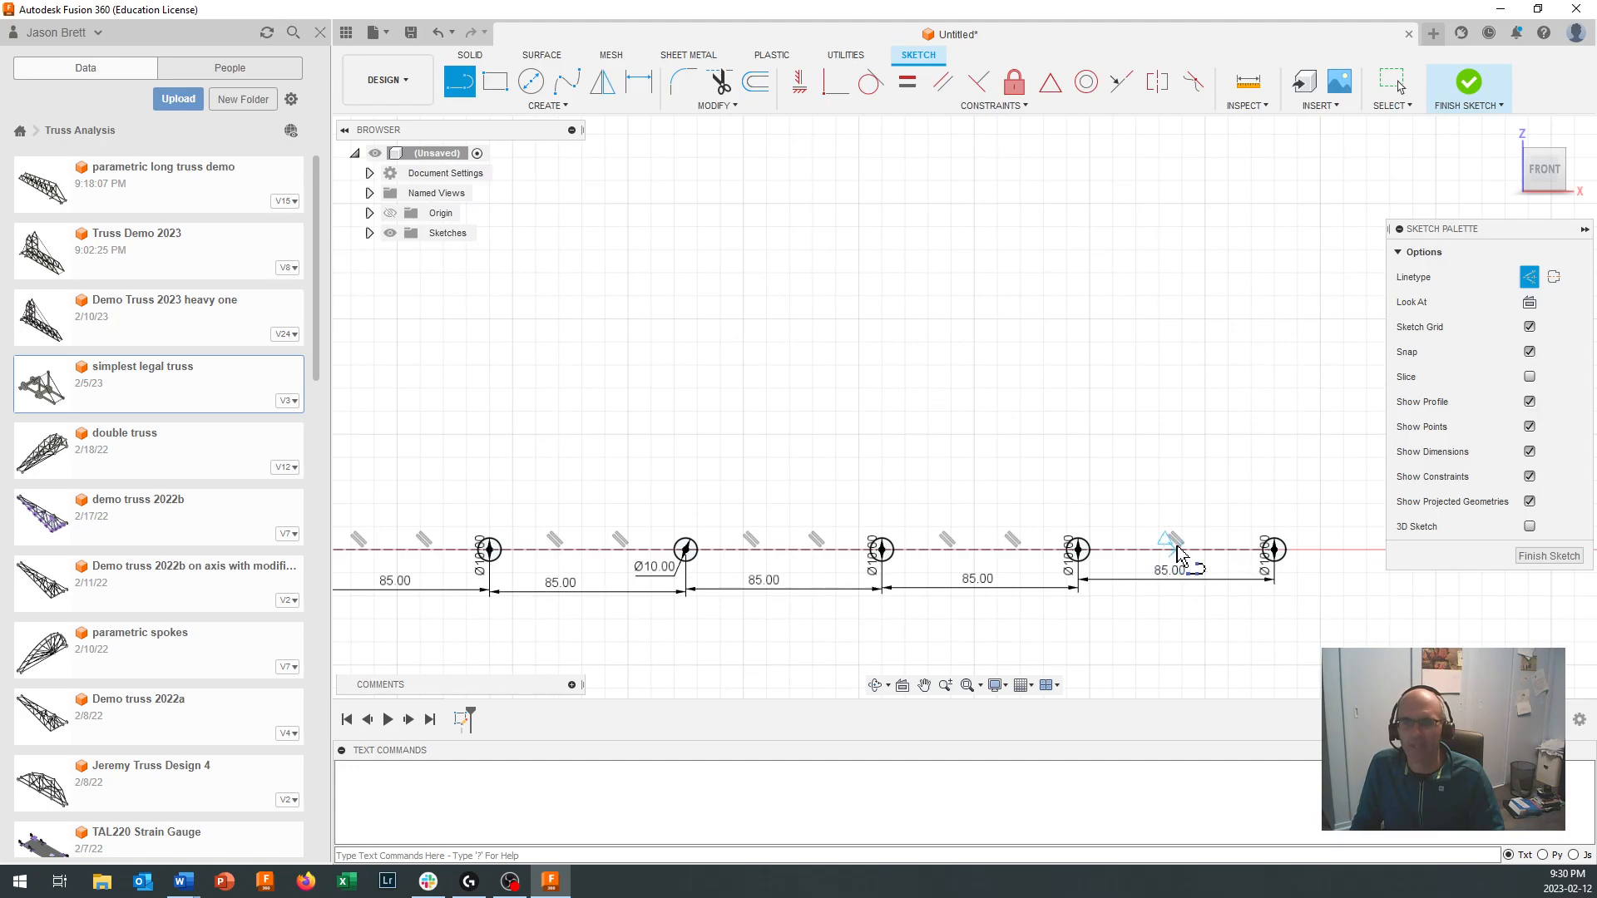
scroll(1177, 534, "up", 2)
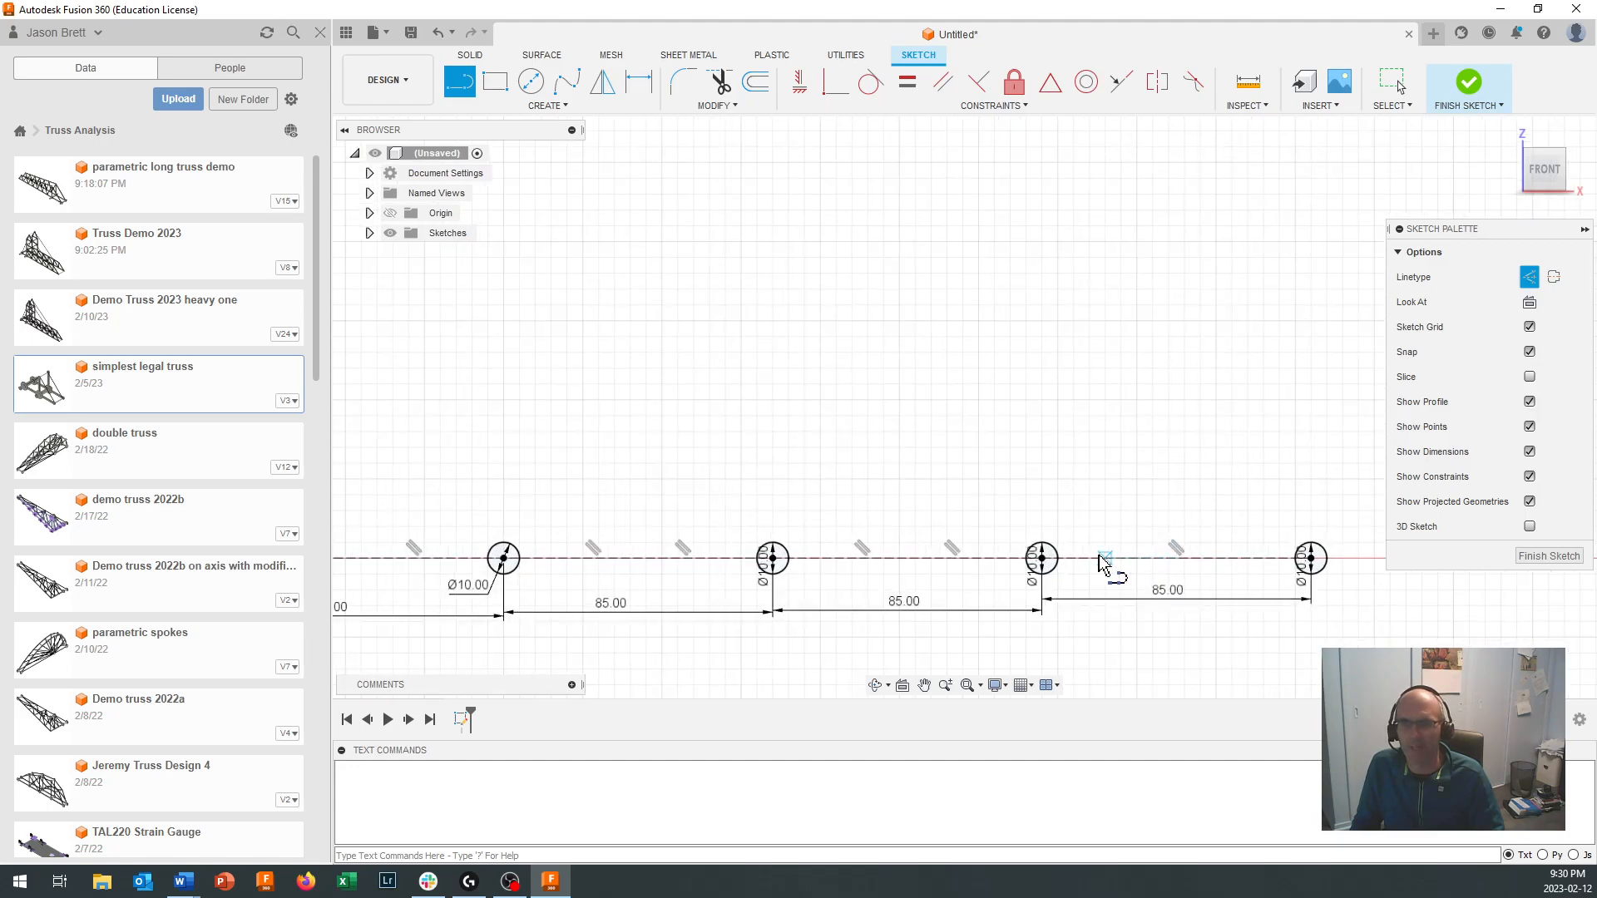
left_click(1174, 553)
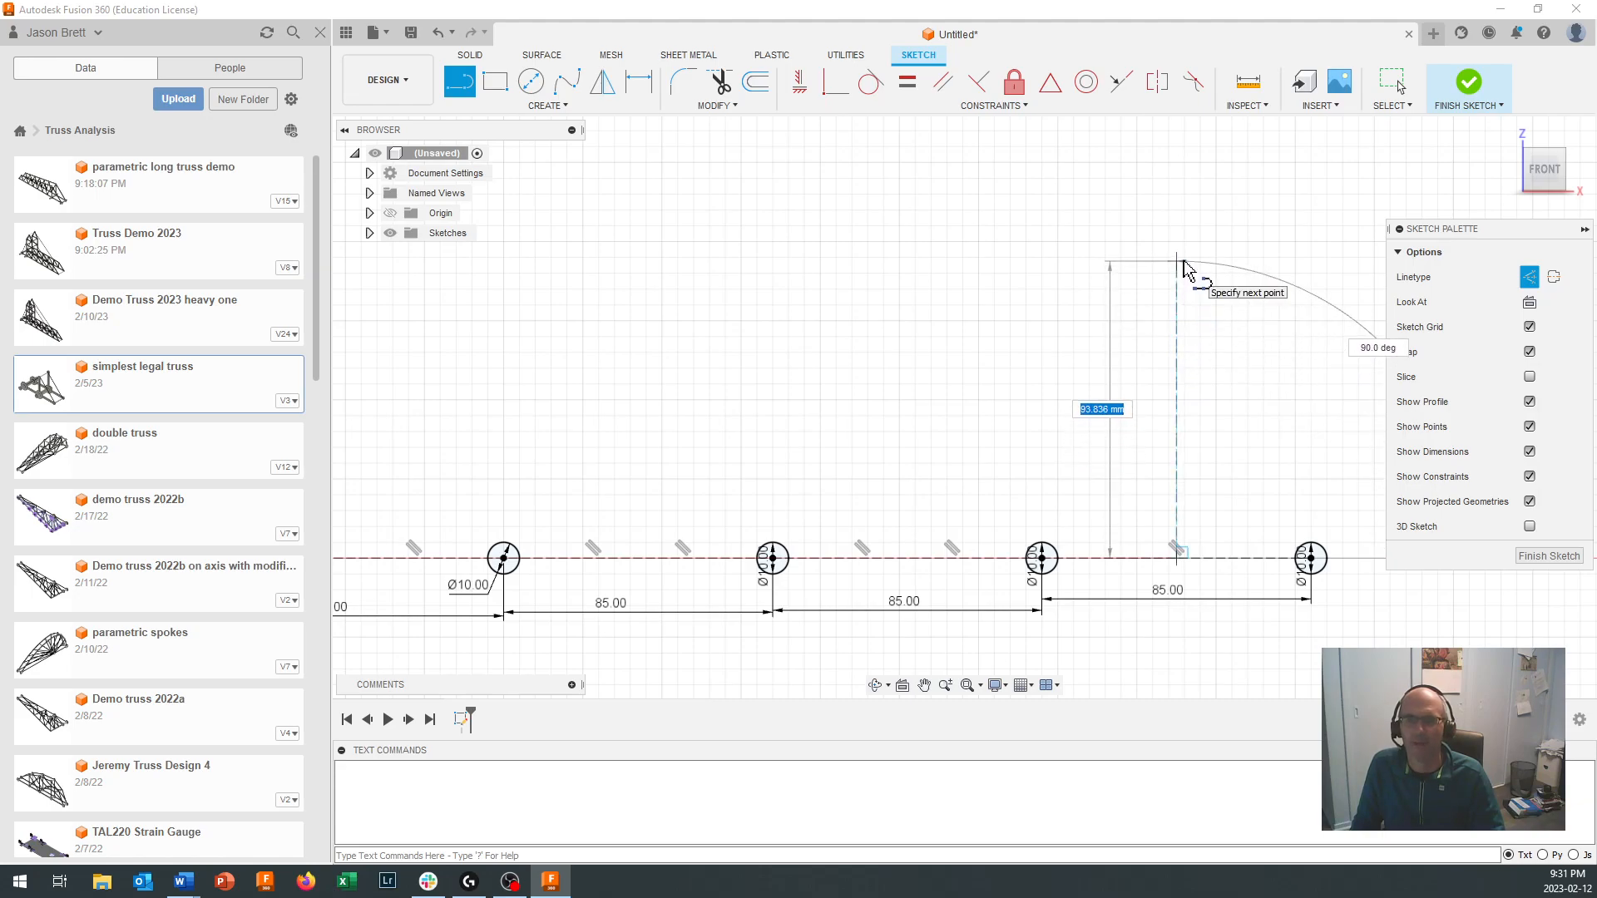
left_click(1179, 262)
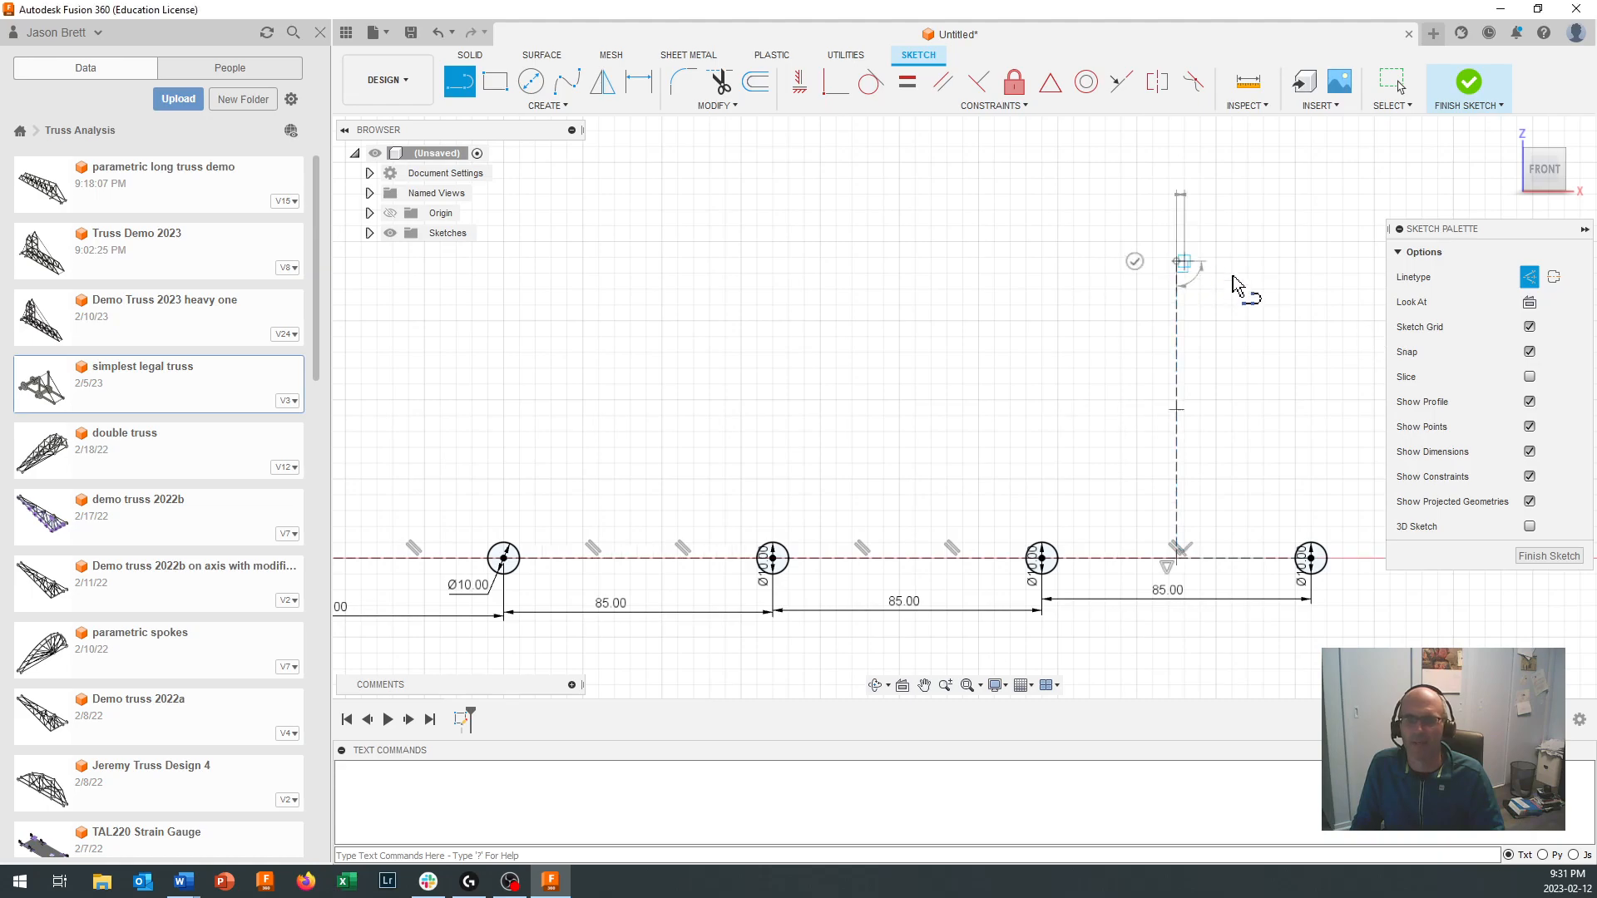
left_click_drag(1176, 262, 1314, 228)
key("Escape")
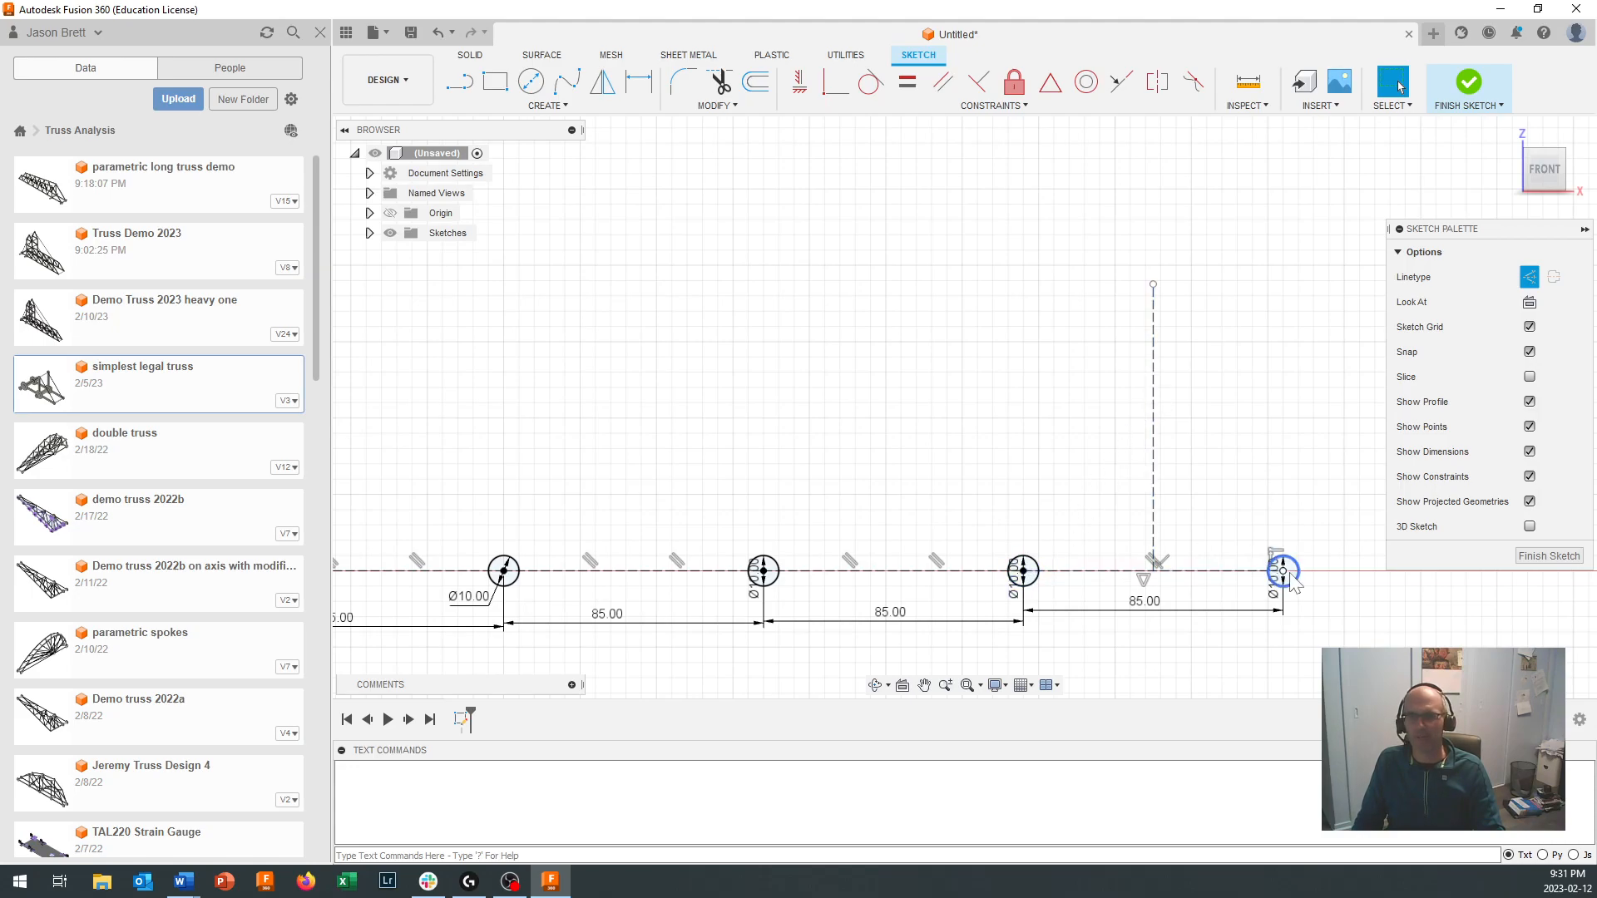
Step: Draw a 140 mm diameter construction circle centred on the second-to-last 10 mm circle of the bottom chord
left_click(529, 83)
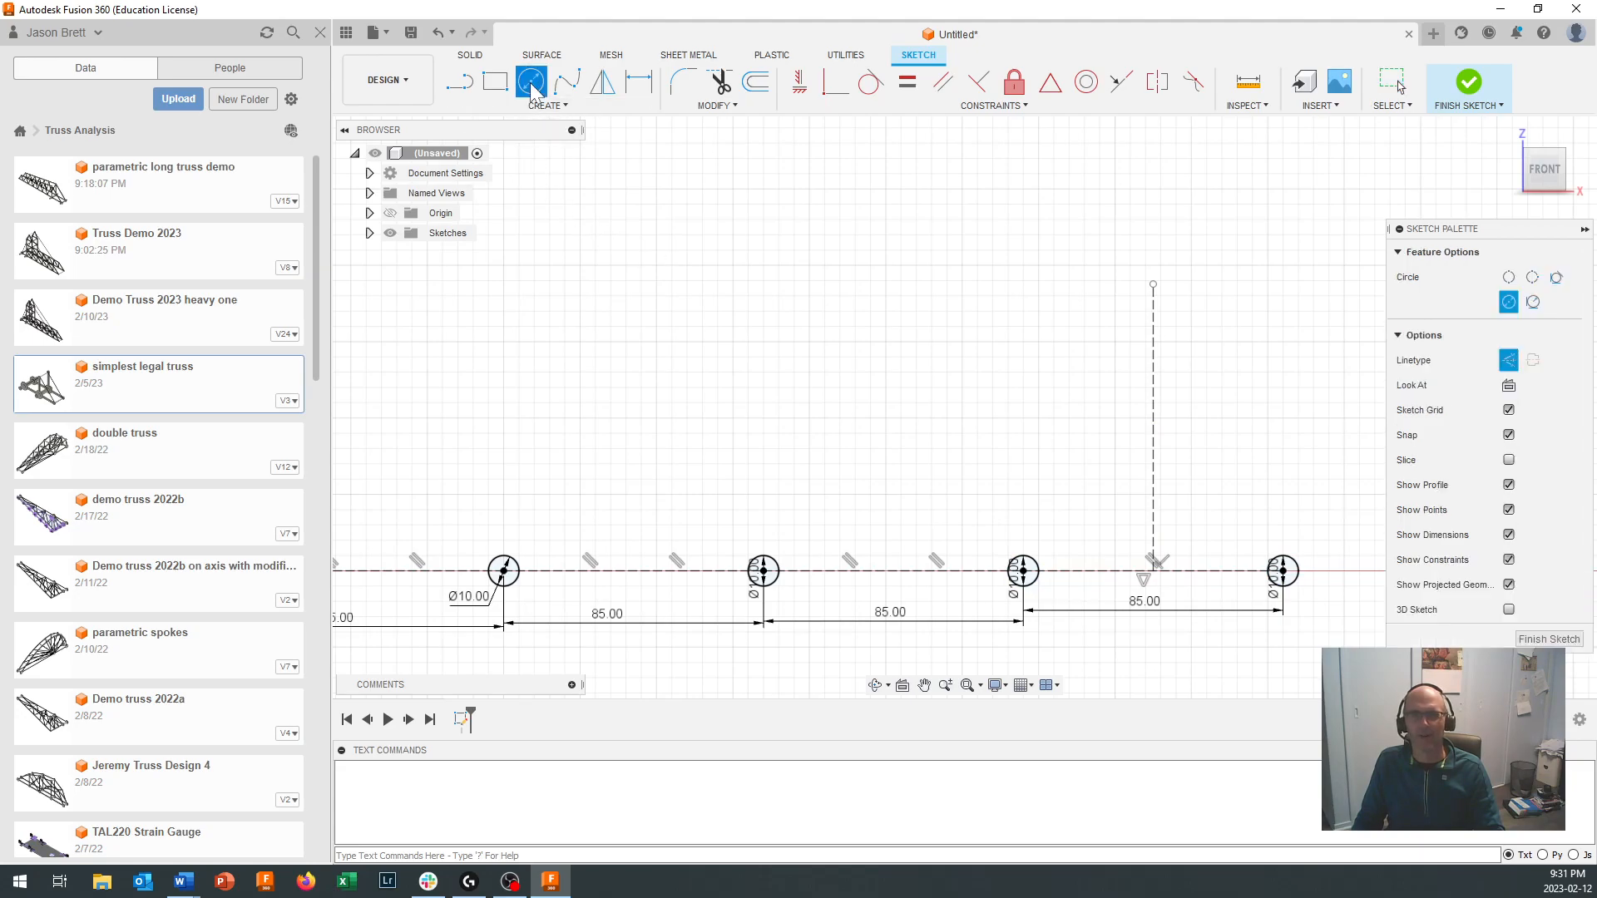
left_click(1023, 571)
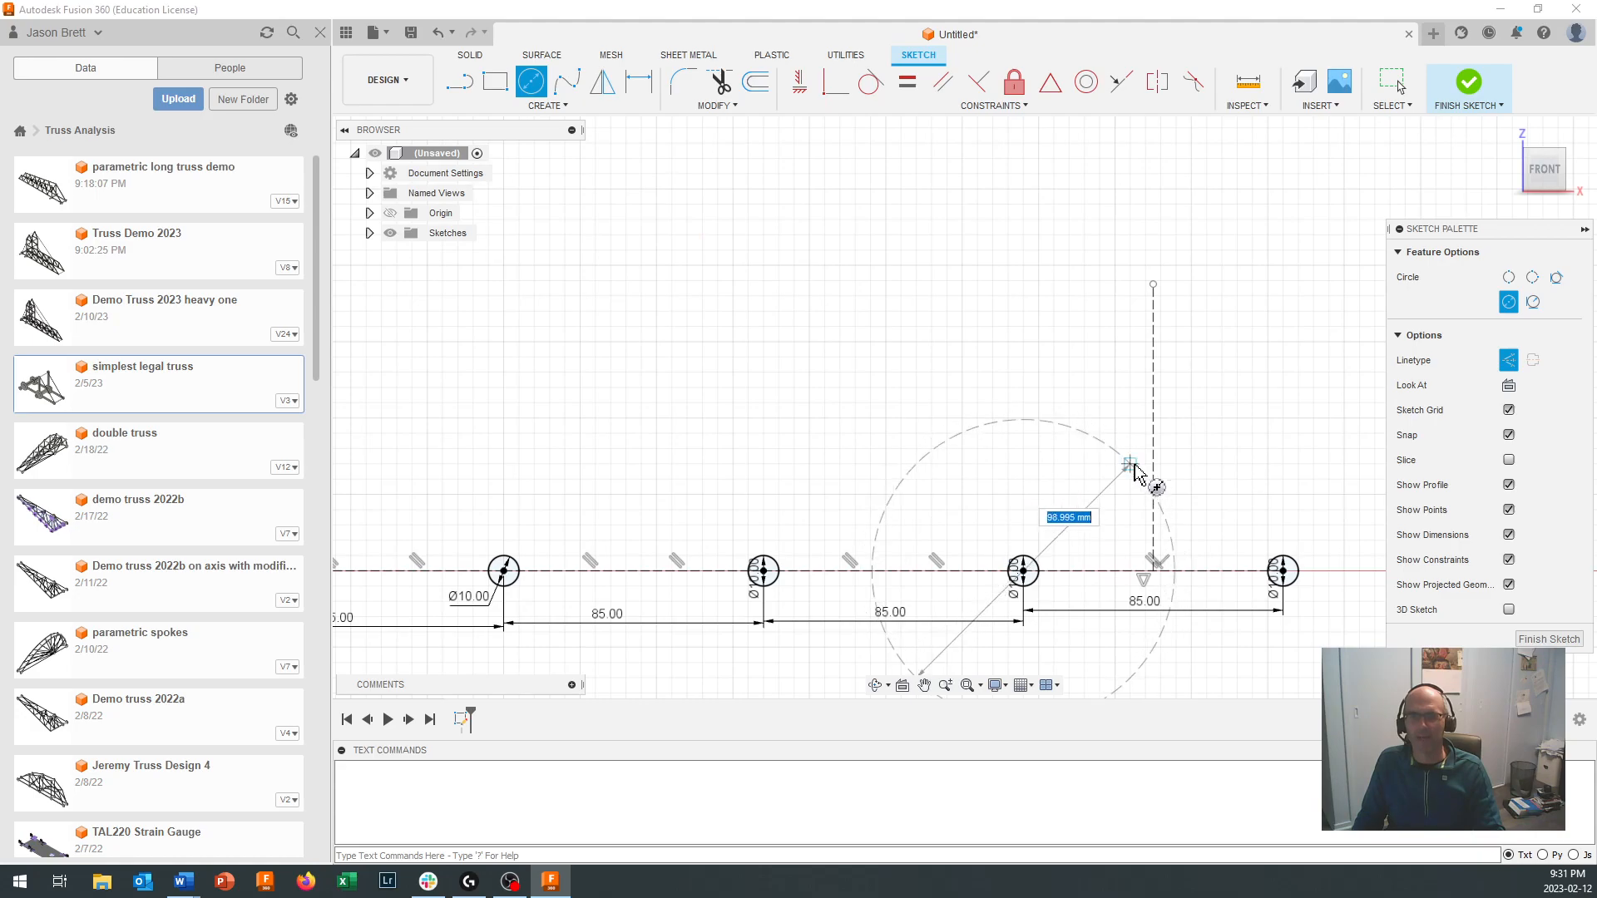
type("140")
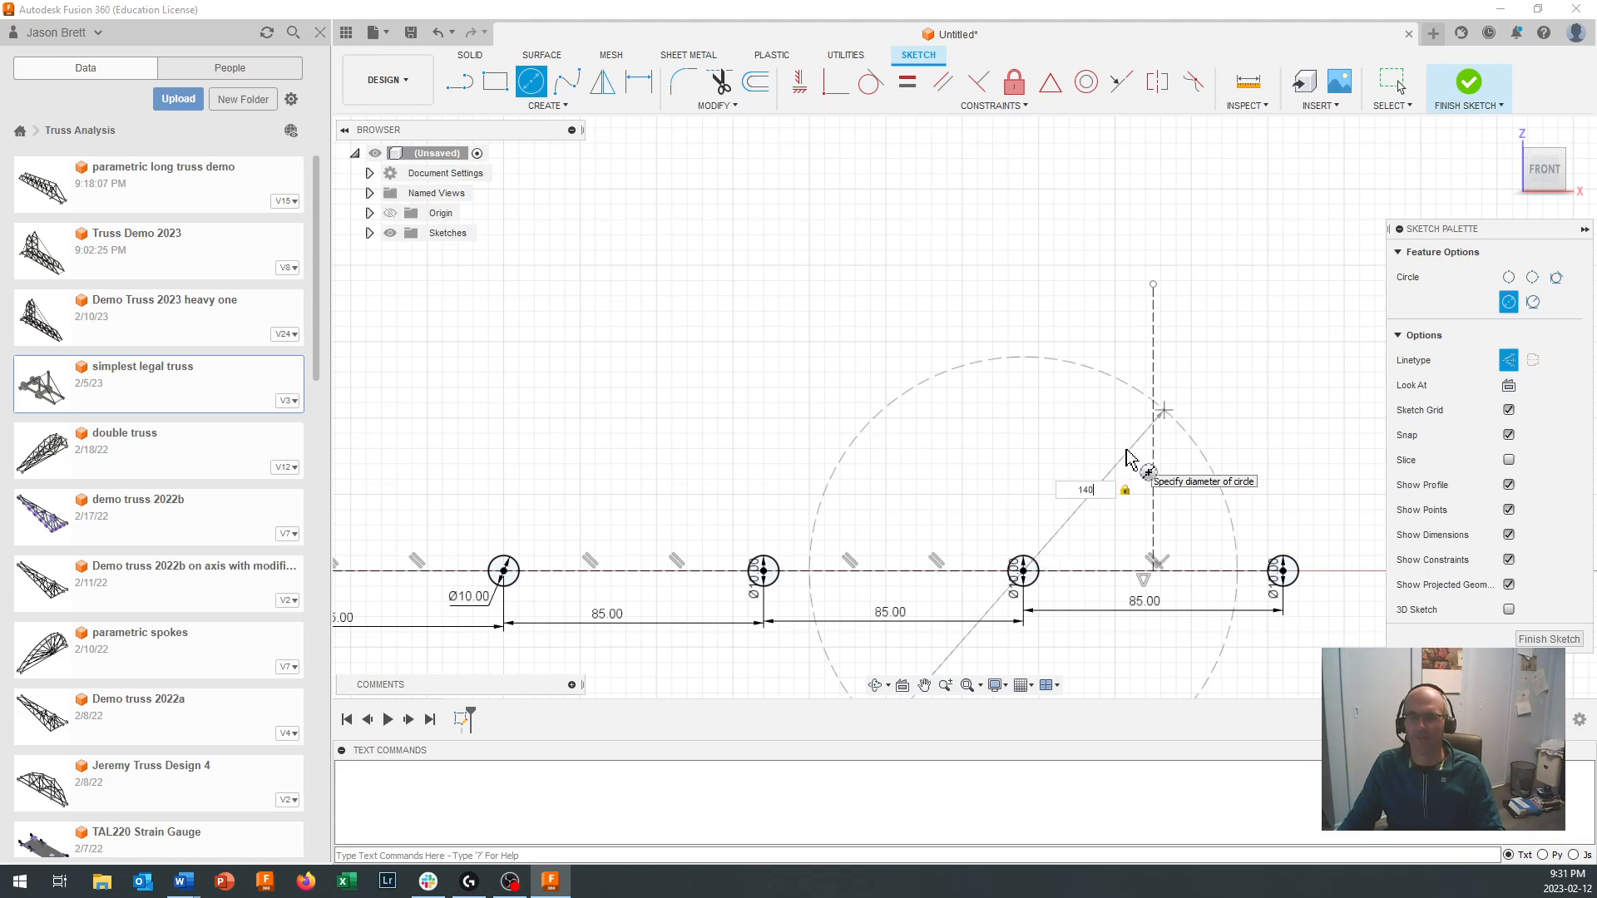
key("Return")
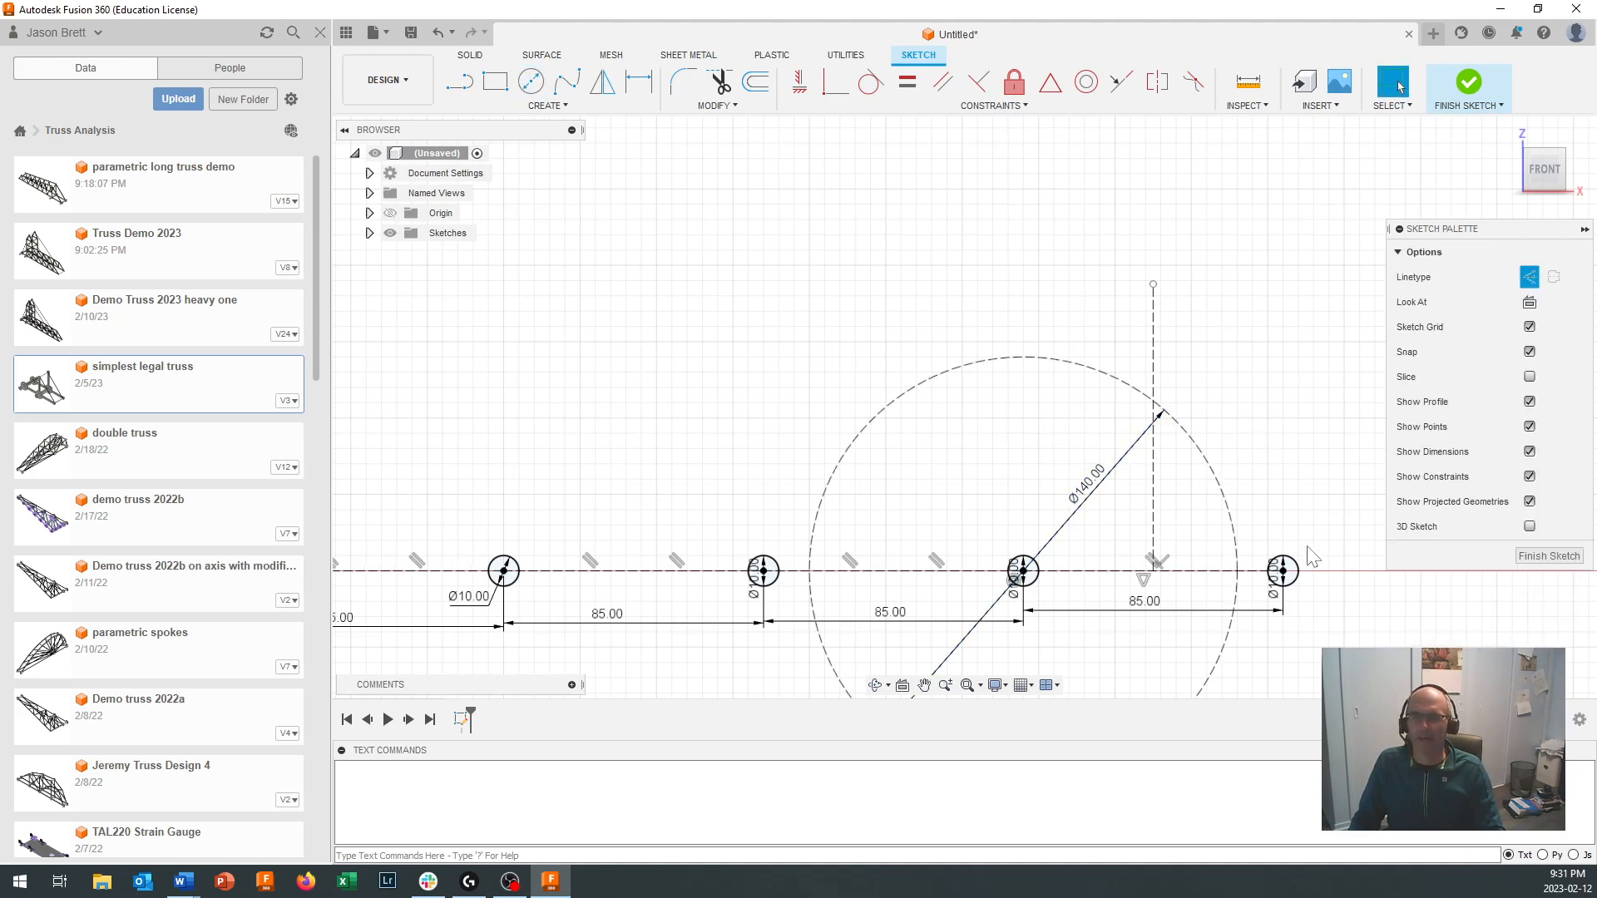
Step: Draw a 140 mm diameter construction circle centred on the outermost 10 mm circle of the bottom chord
left_click(533, 83)
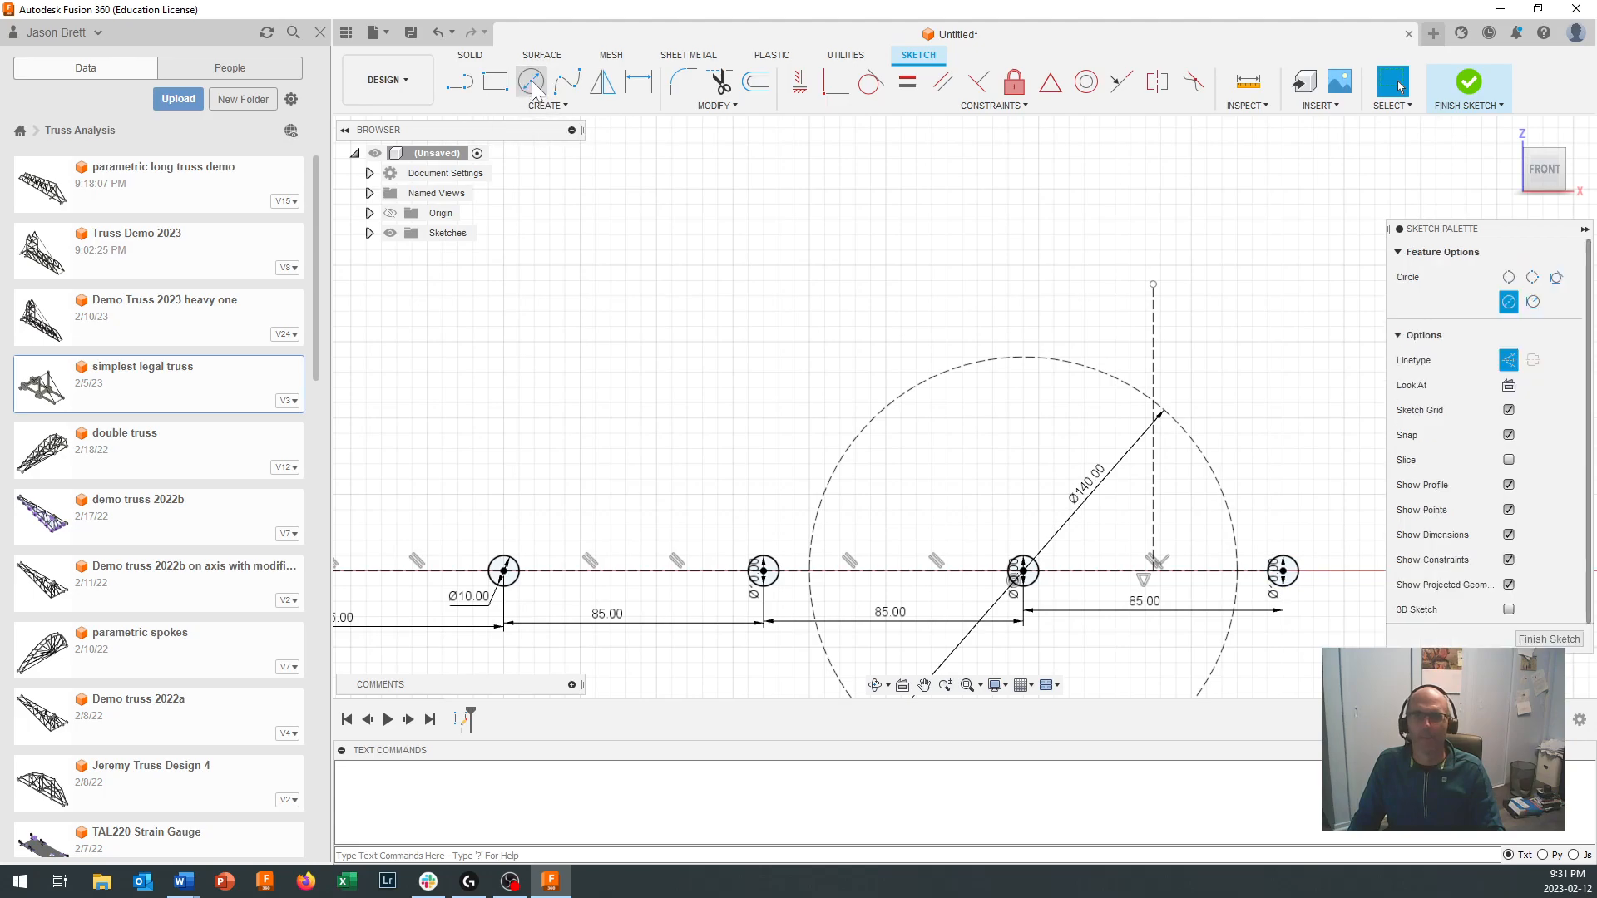
left_click(1282, 571)
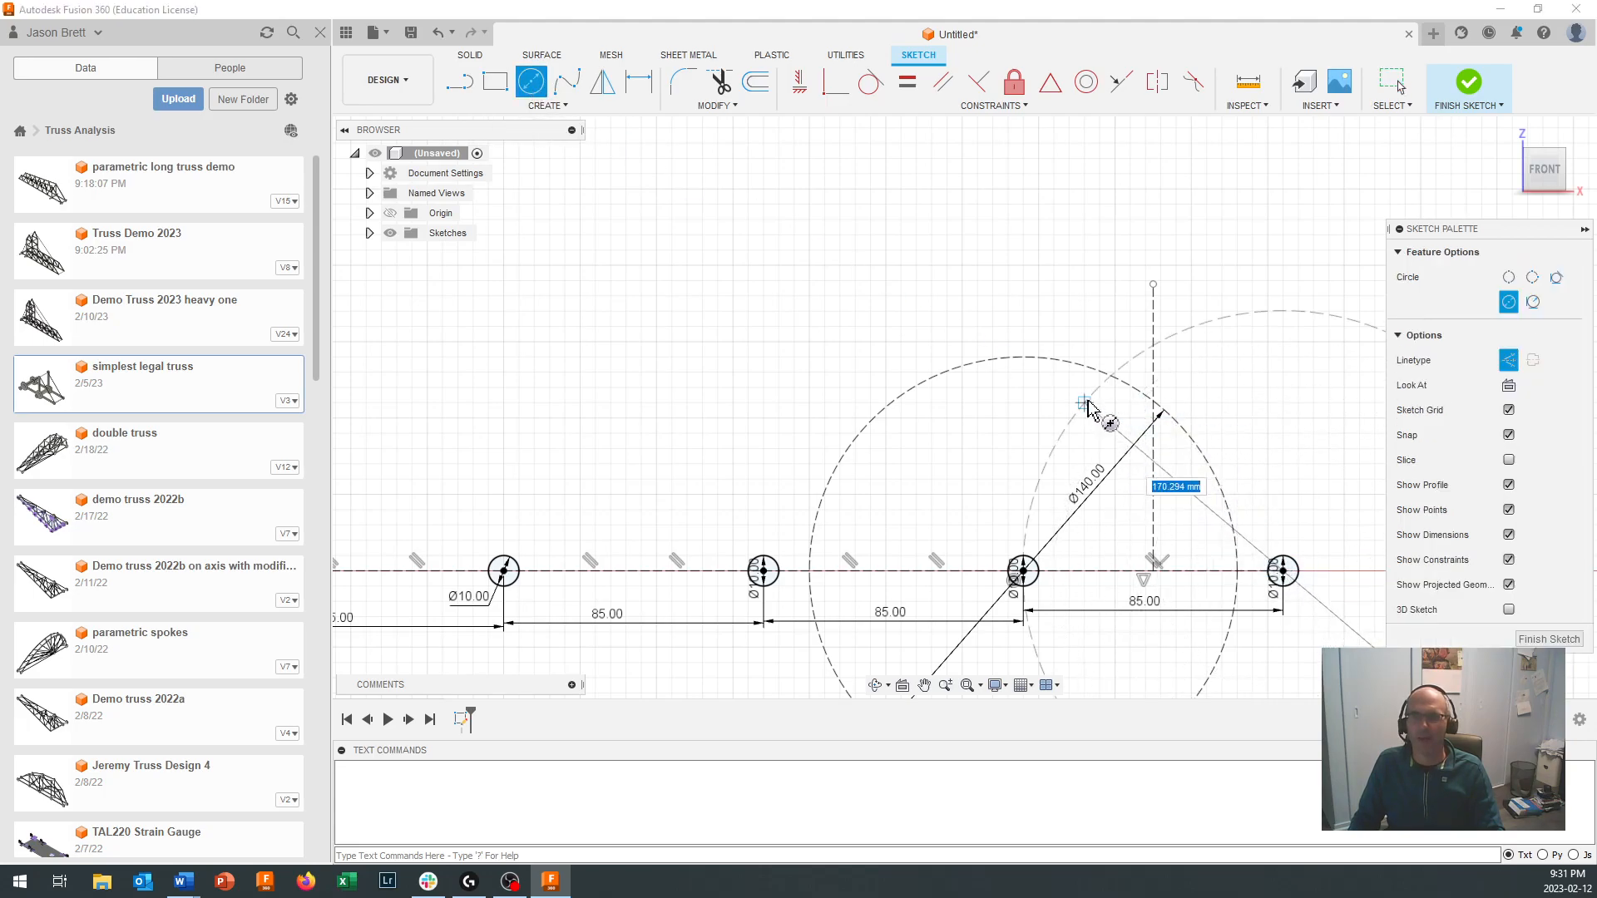
type("140")
key("Tab")
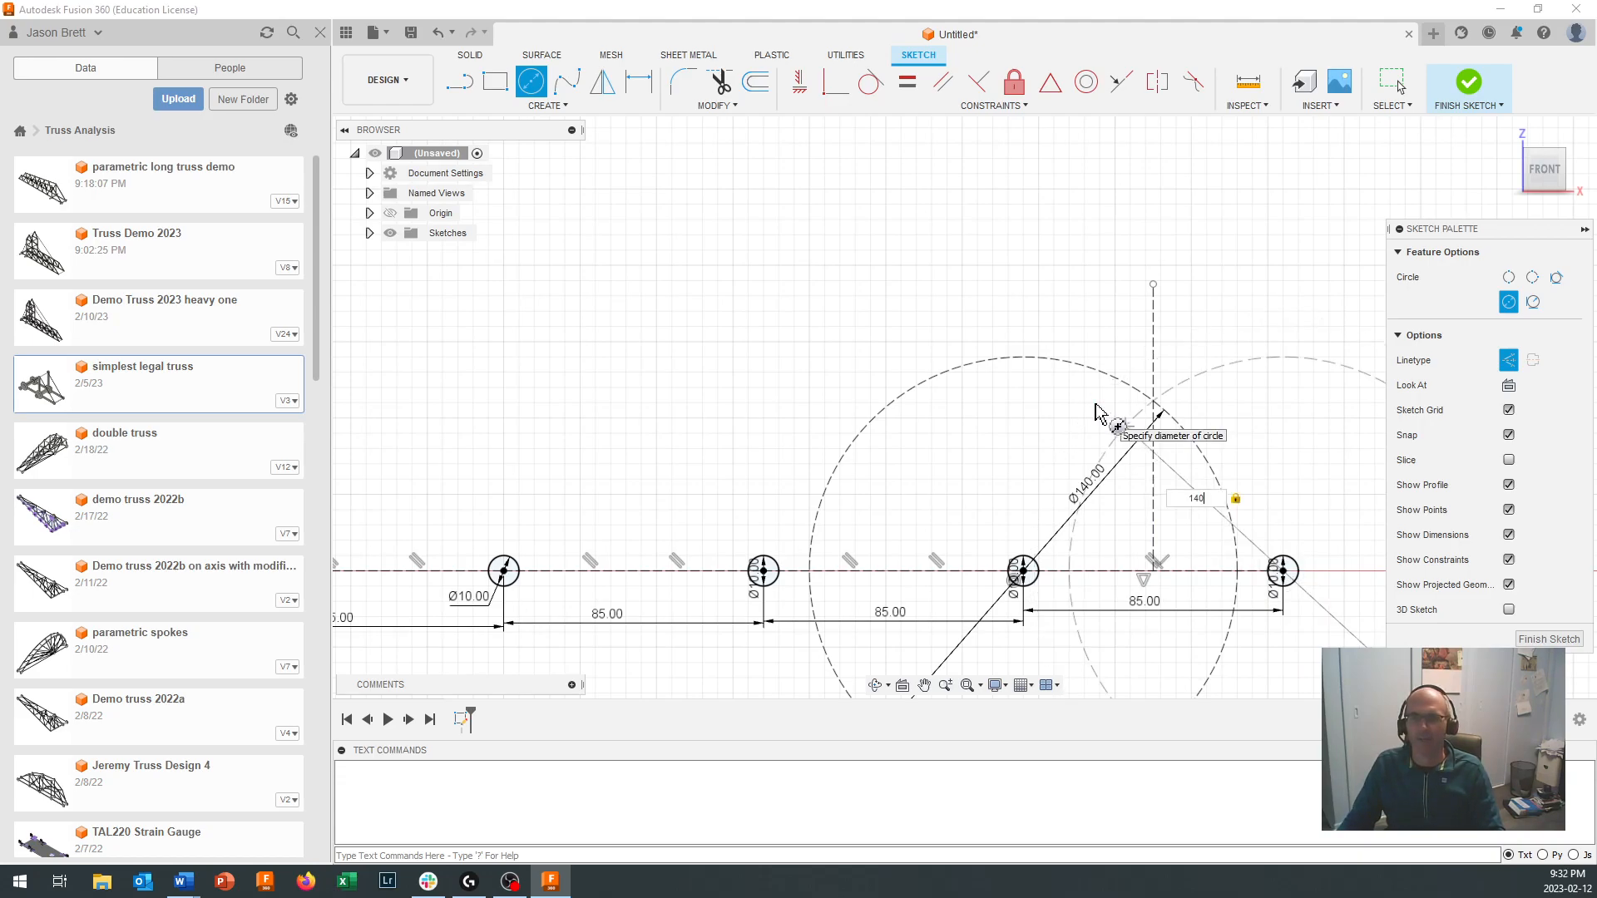
key("Return")
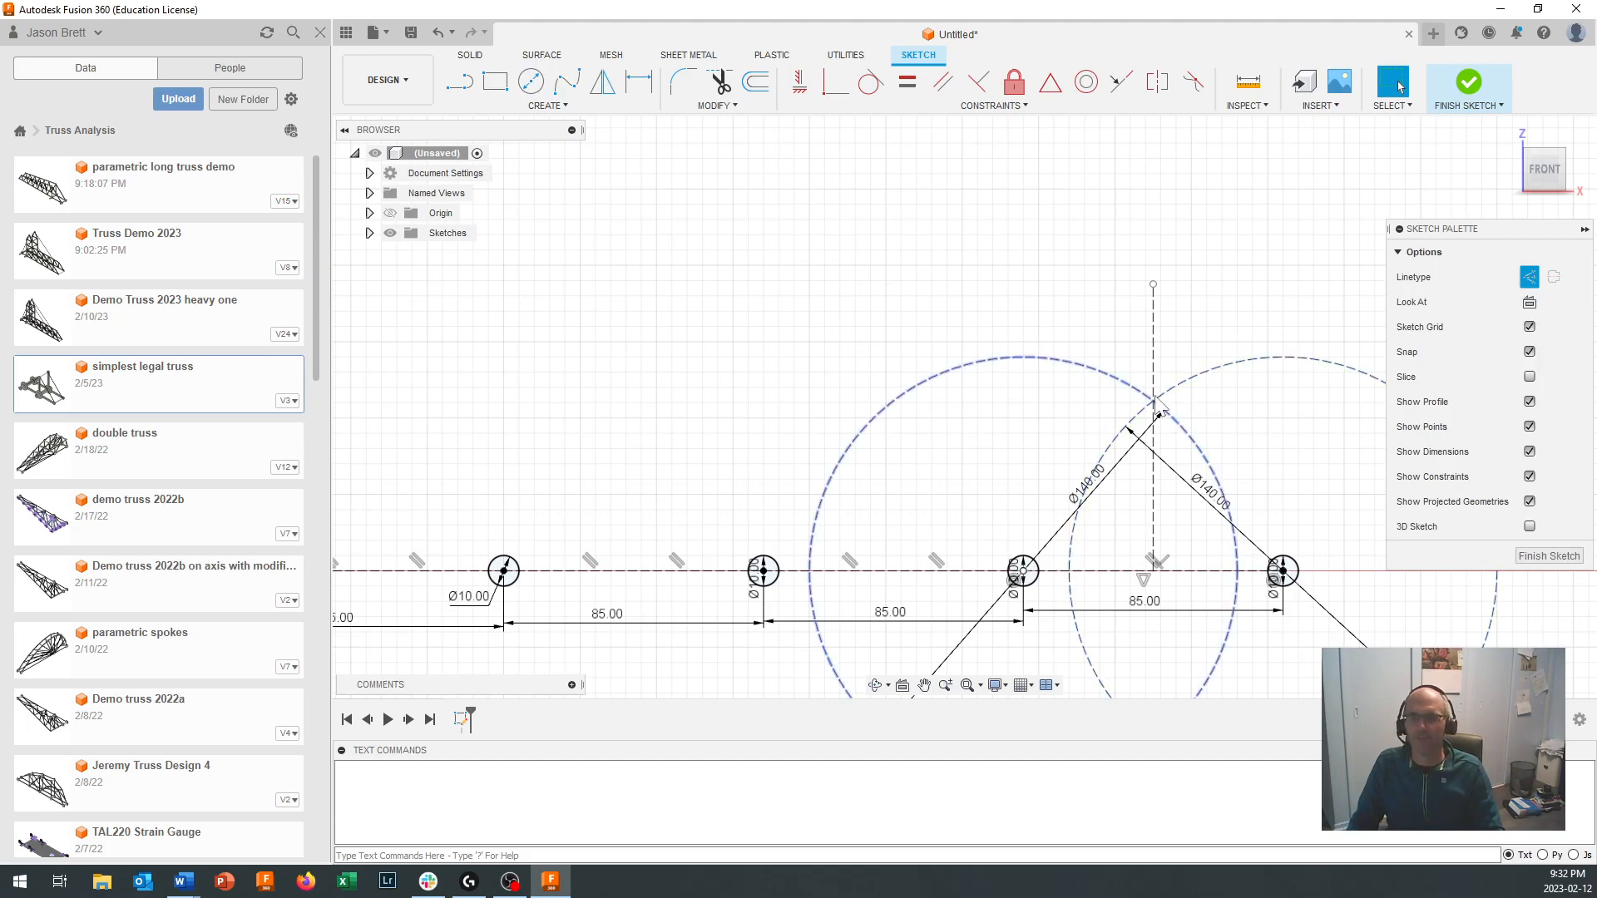
Step: Draw a 10 mm diameter circle at the upper intersection of the two 140 mm circles and change it from construction to normal linetype
scroll(1164, 412, "up", 4)
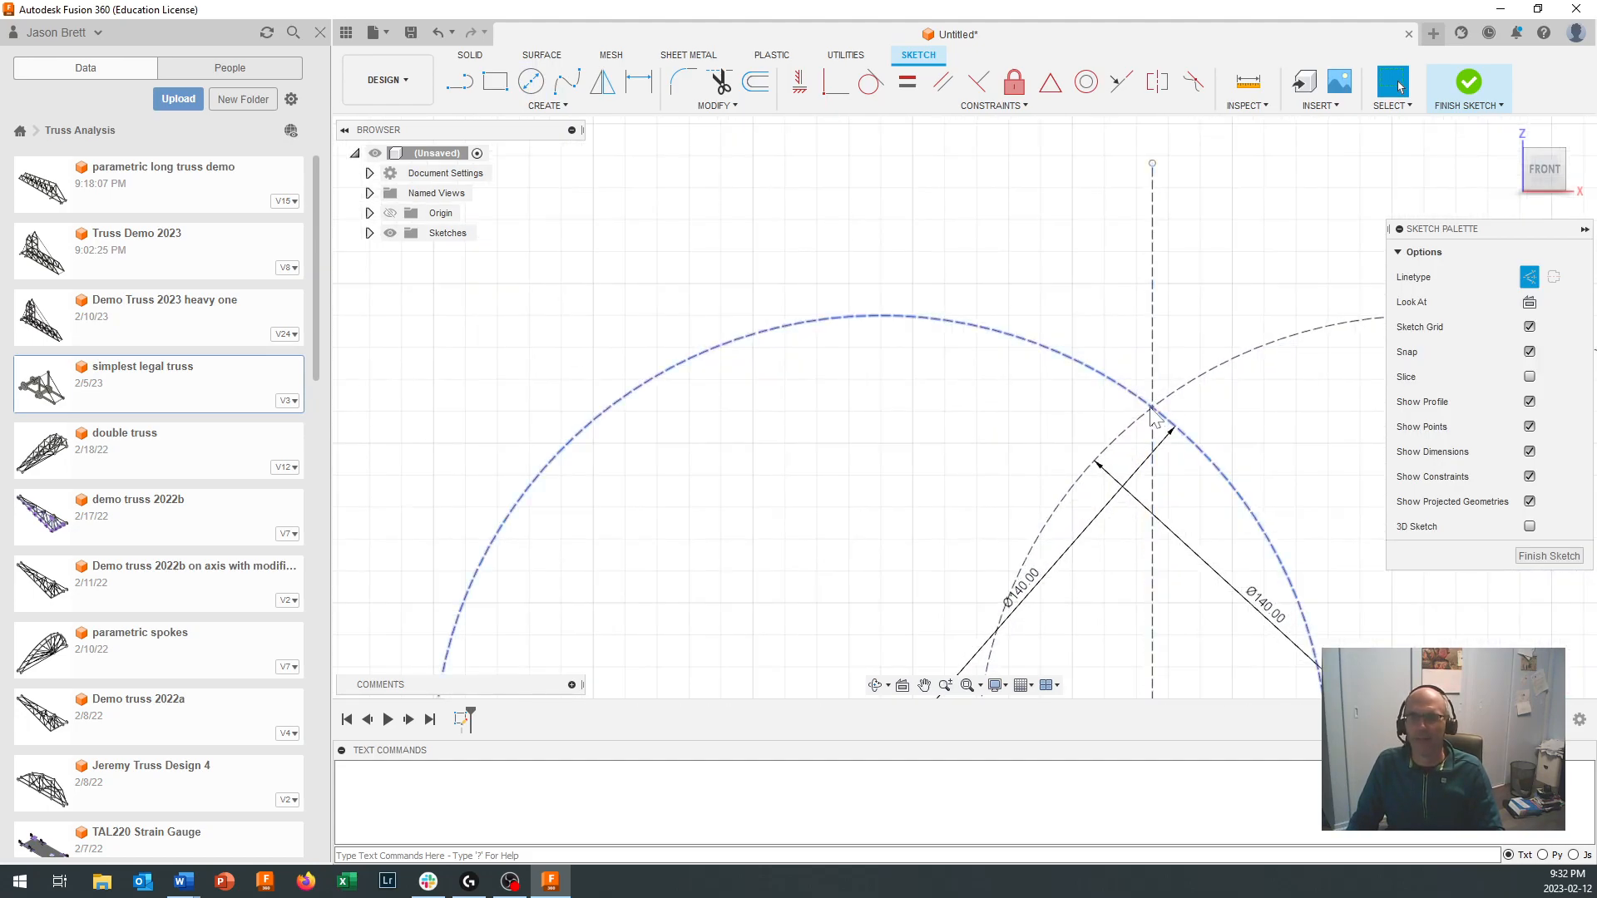
scroll(1156, 411, "down", 3)
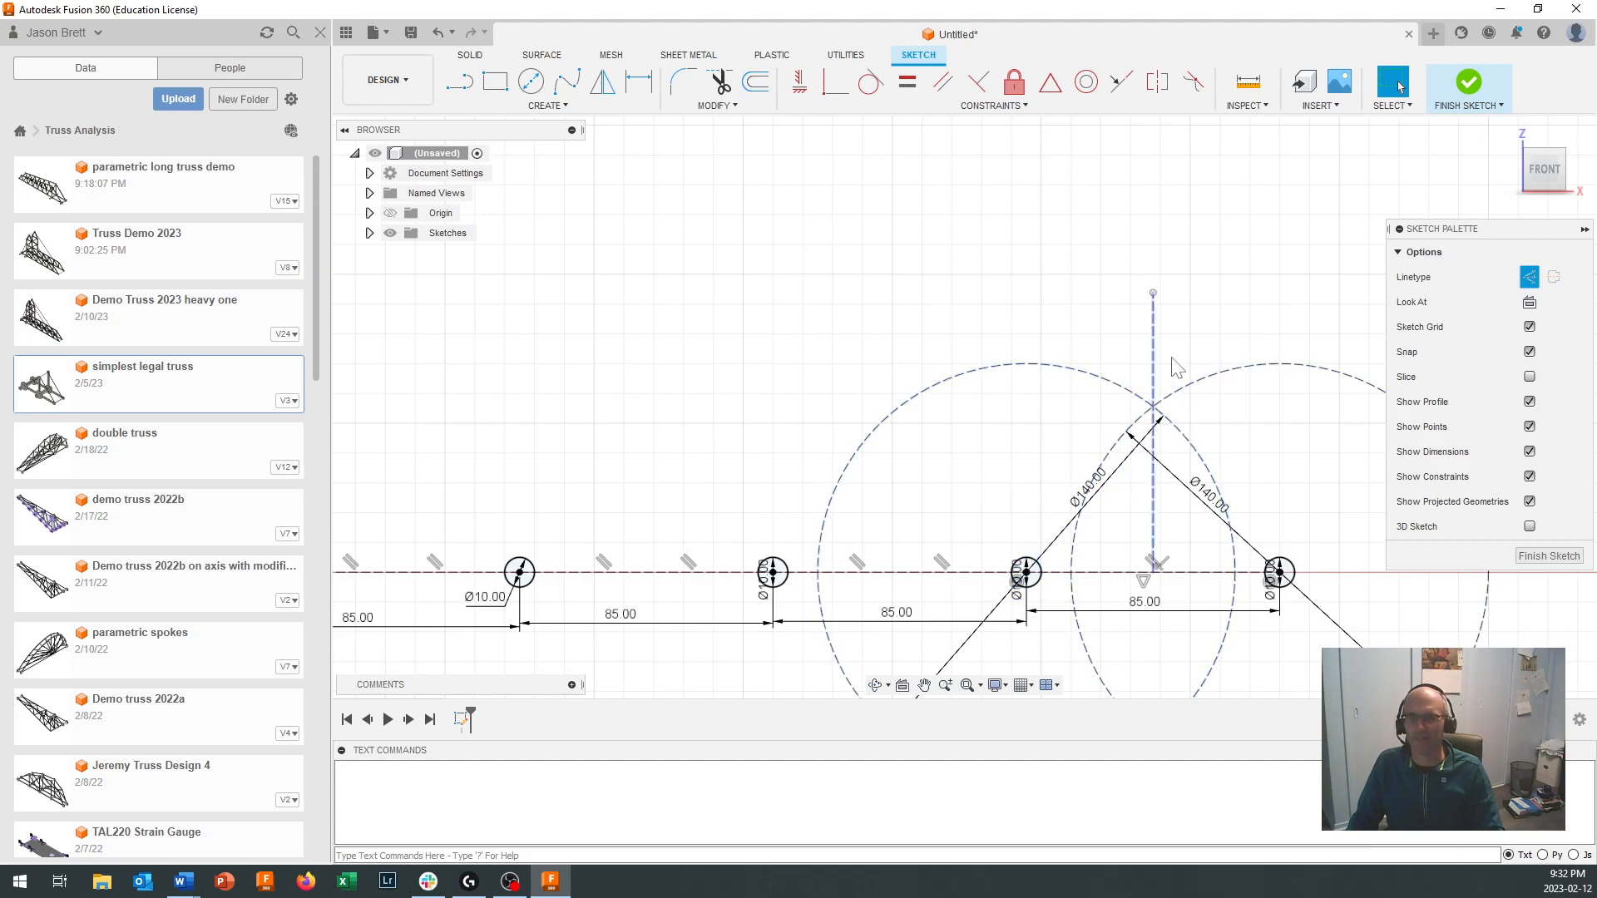
left_click(532, 81)
scroll(1138, 379, "up", 3)
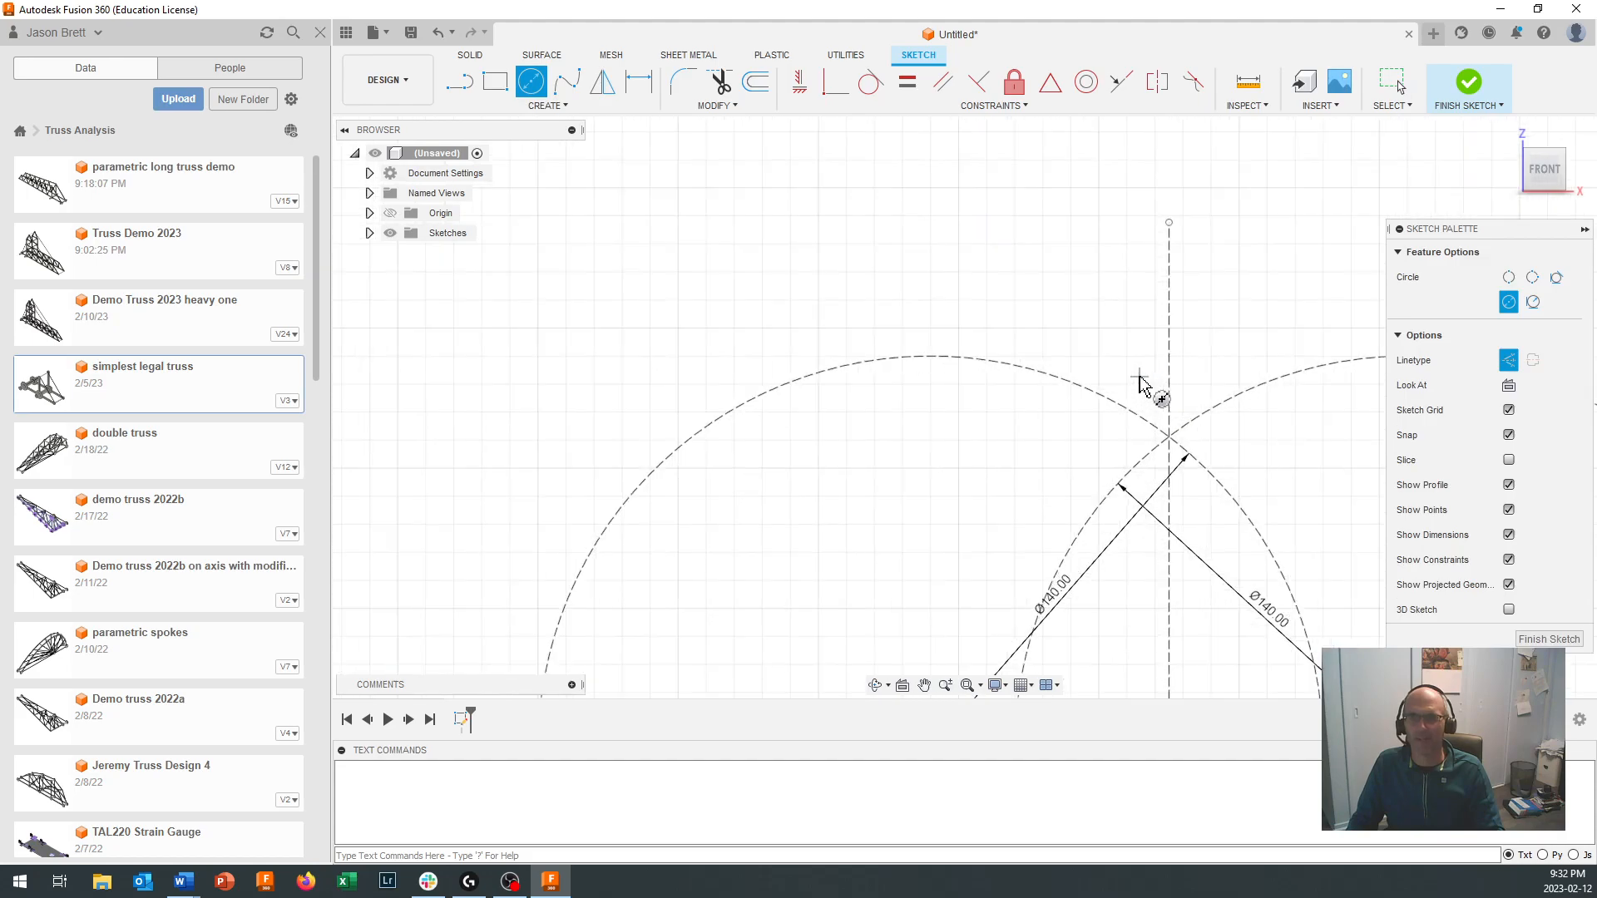
left_click(1169, 433)
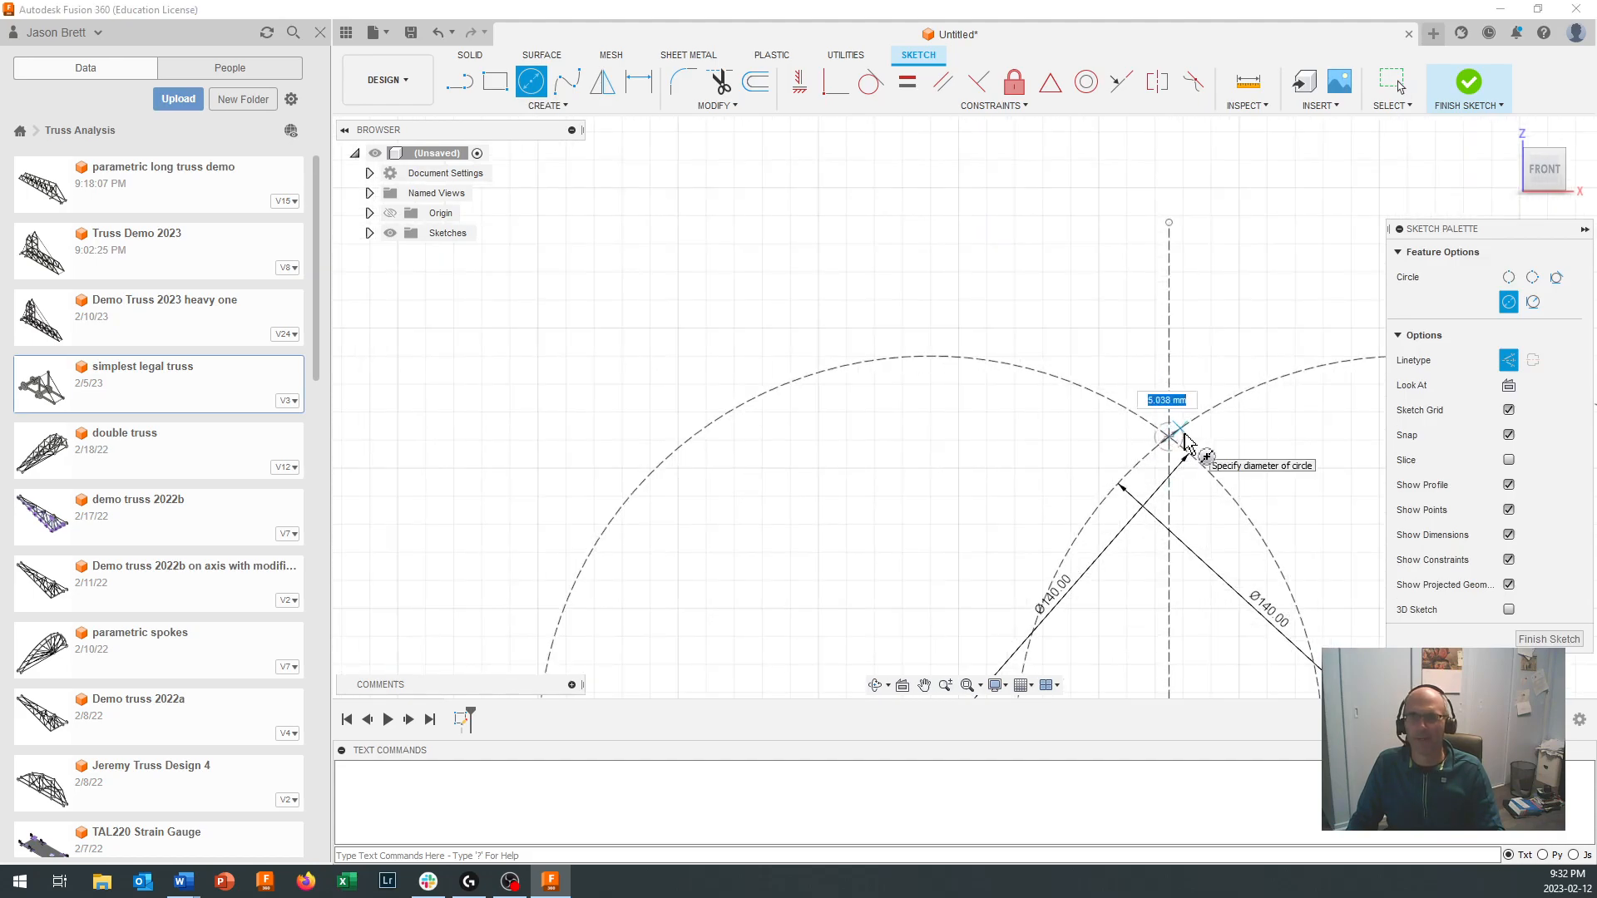
type("10")
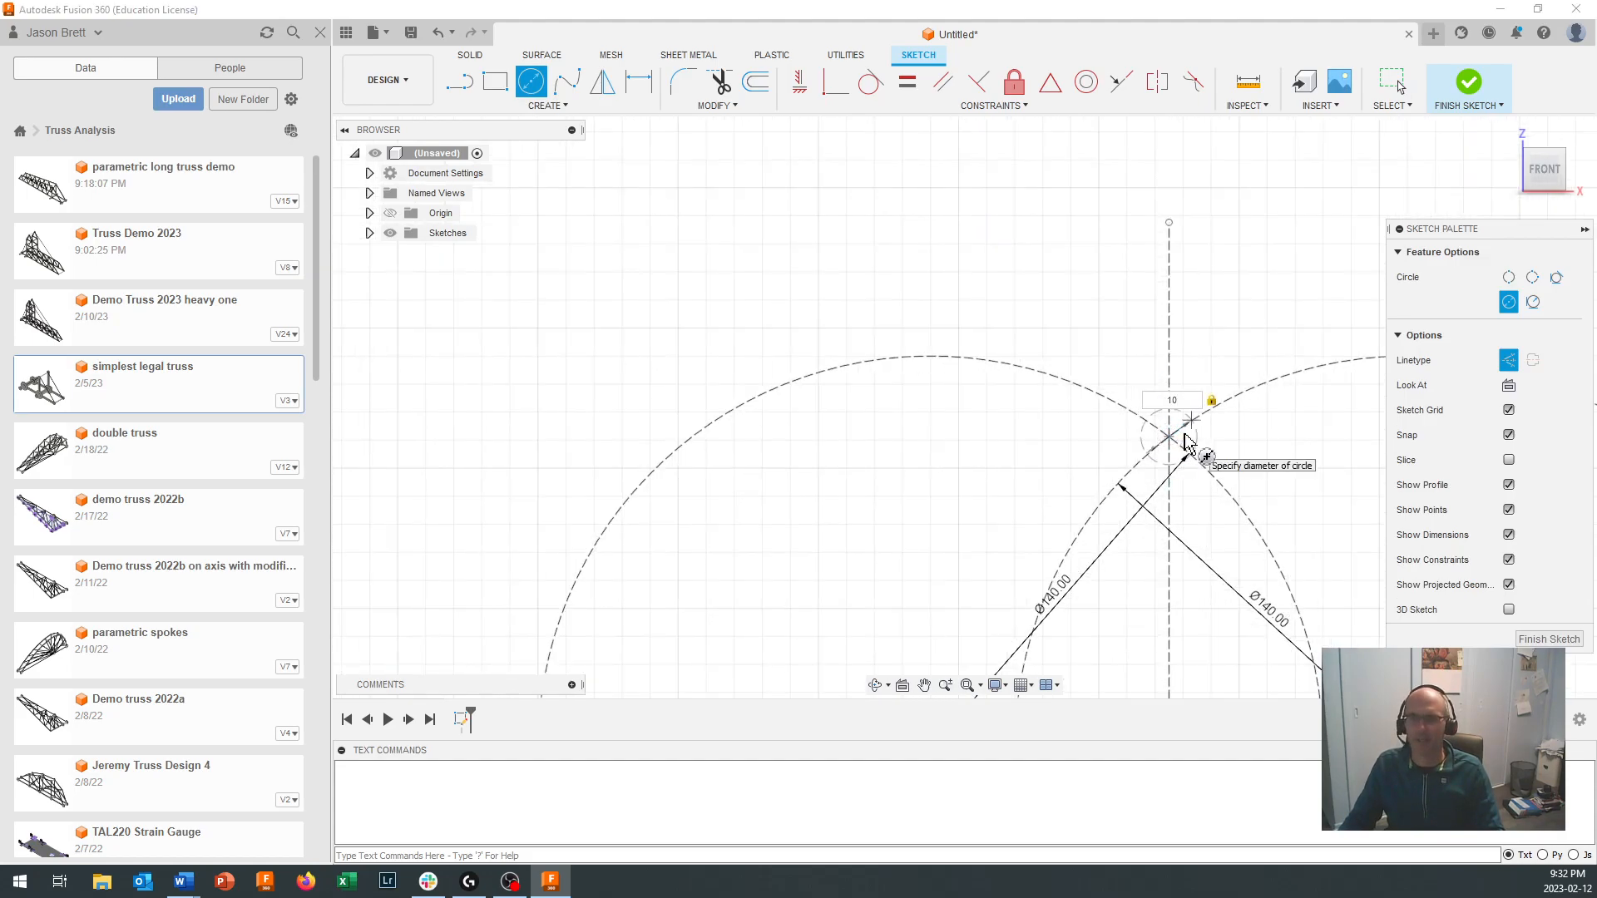
key("Return")
key("Escape")
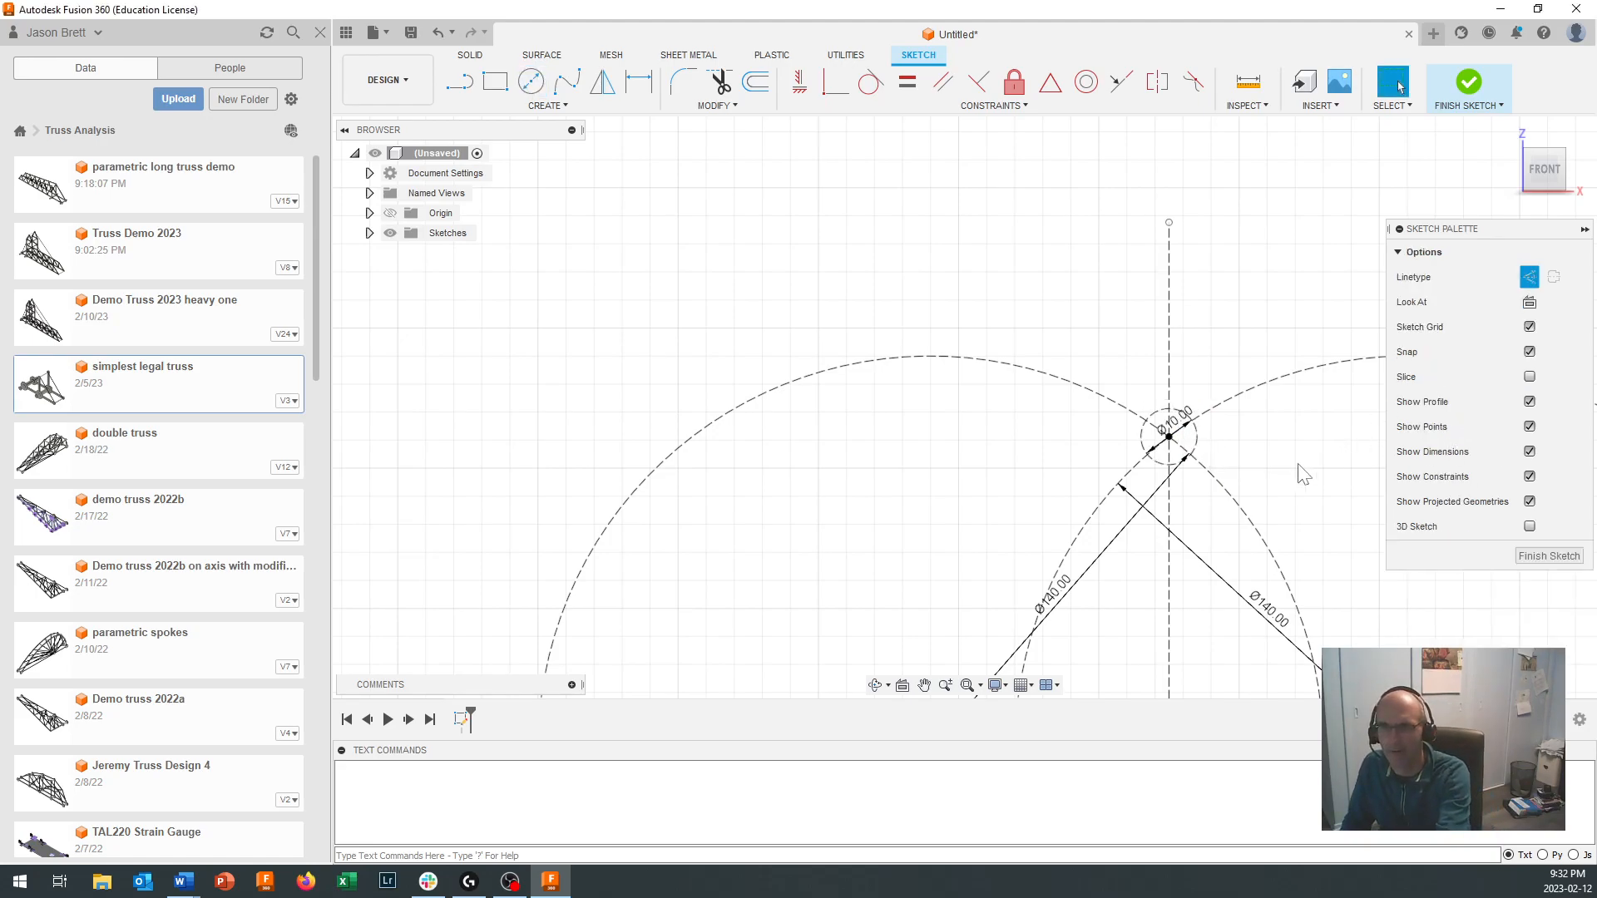
left_click(1196, 434)
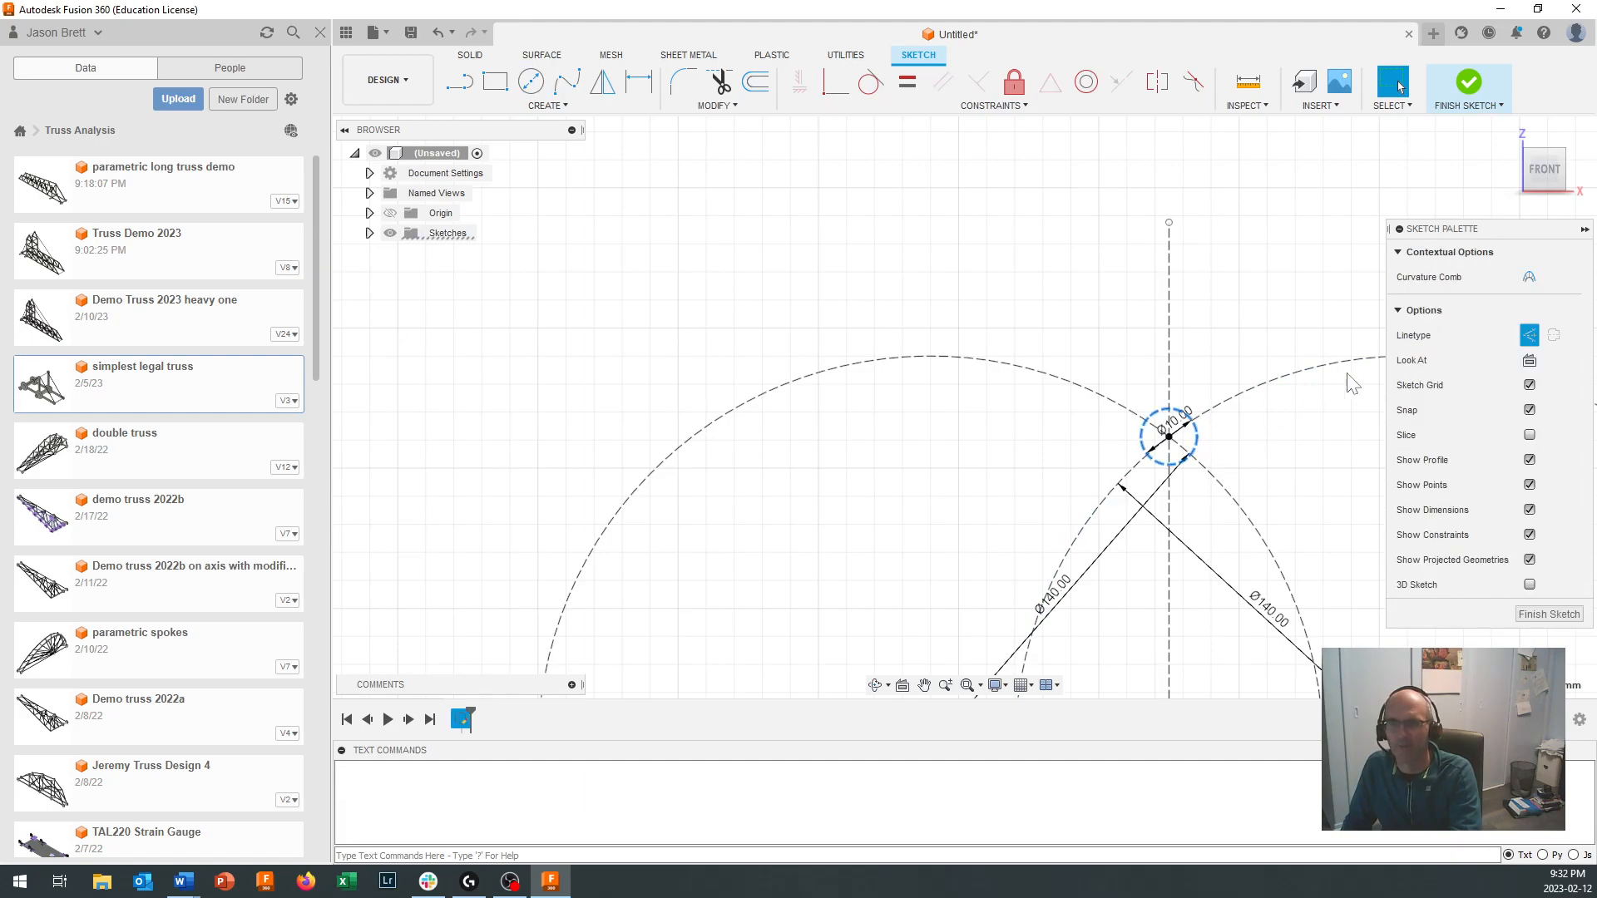
scroll(1183, 572, "down", 5)
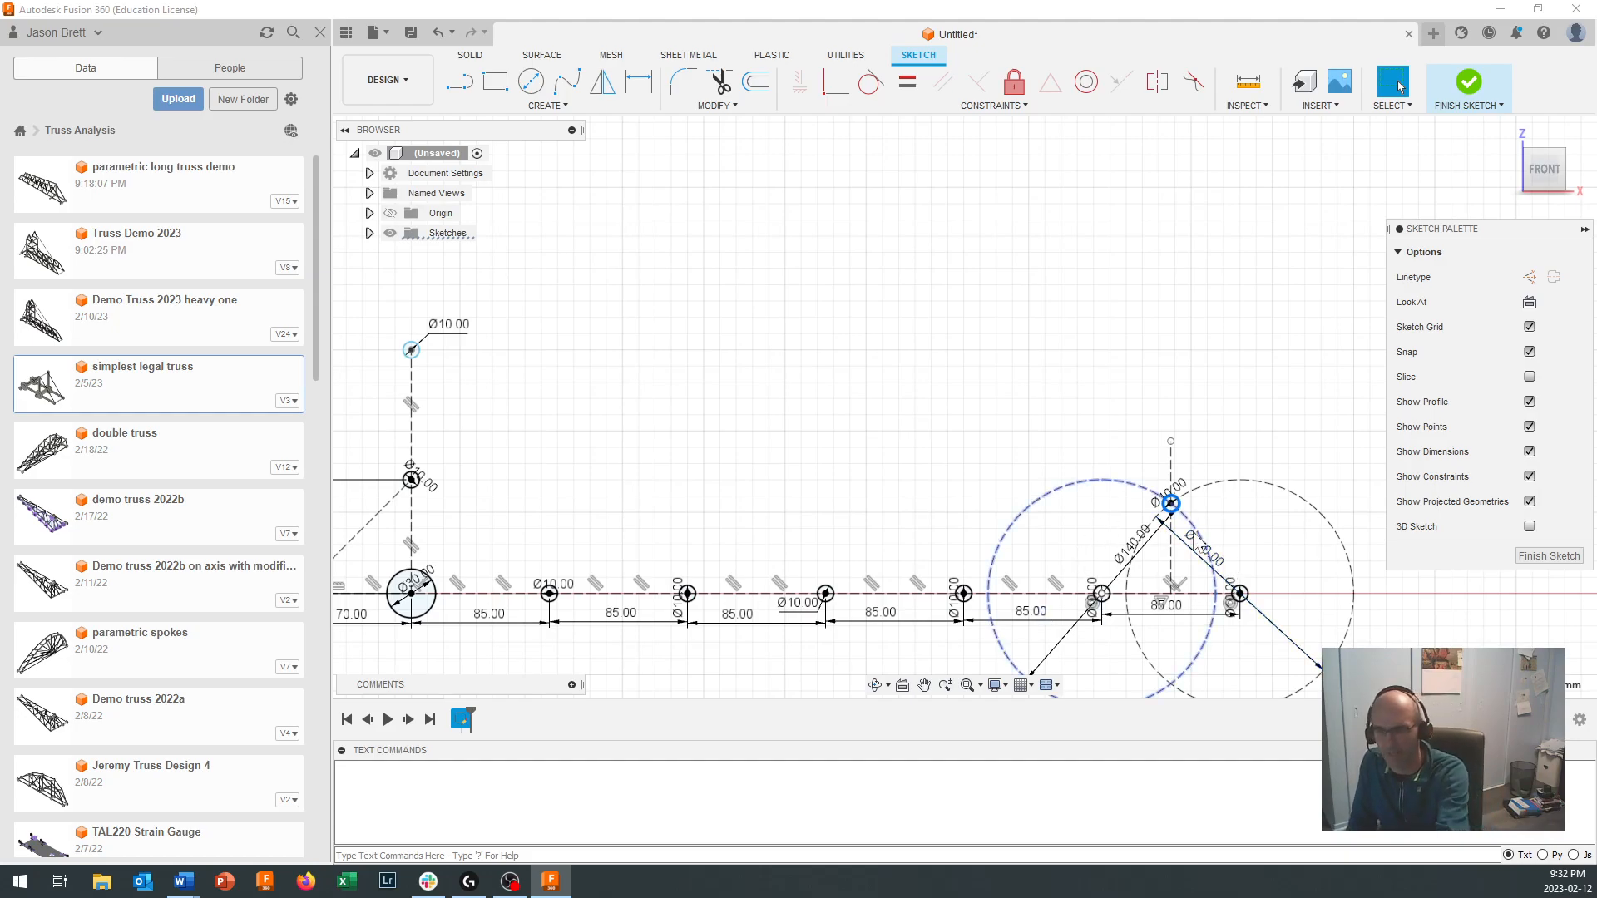
Step: Set the diameter of the construction circle around the second-to-last bottom-chord joint to 150 mm
left_click(1136, 562)
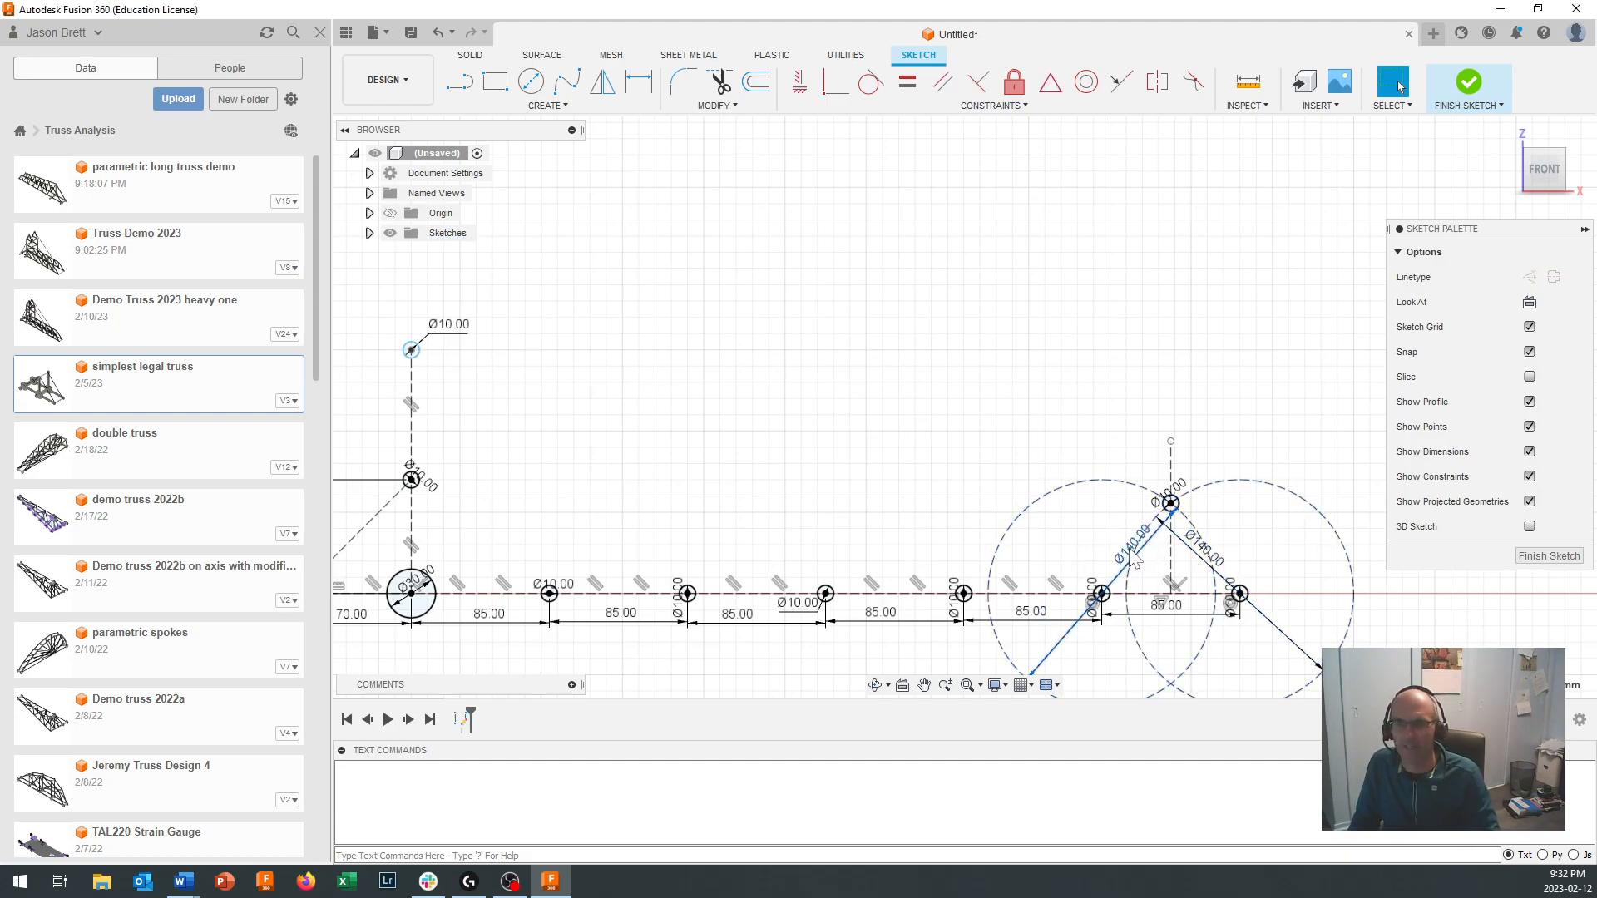
double_click(1135, 558)
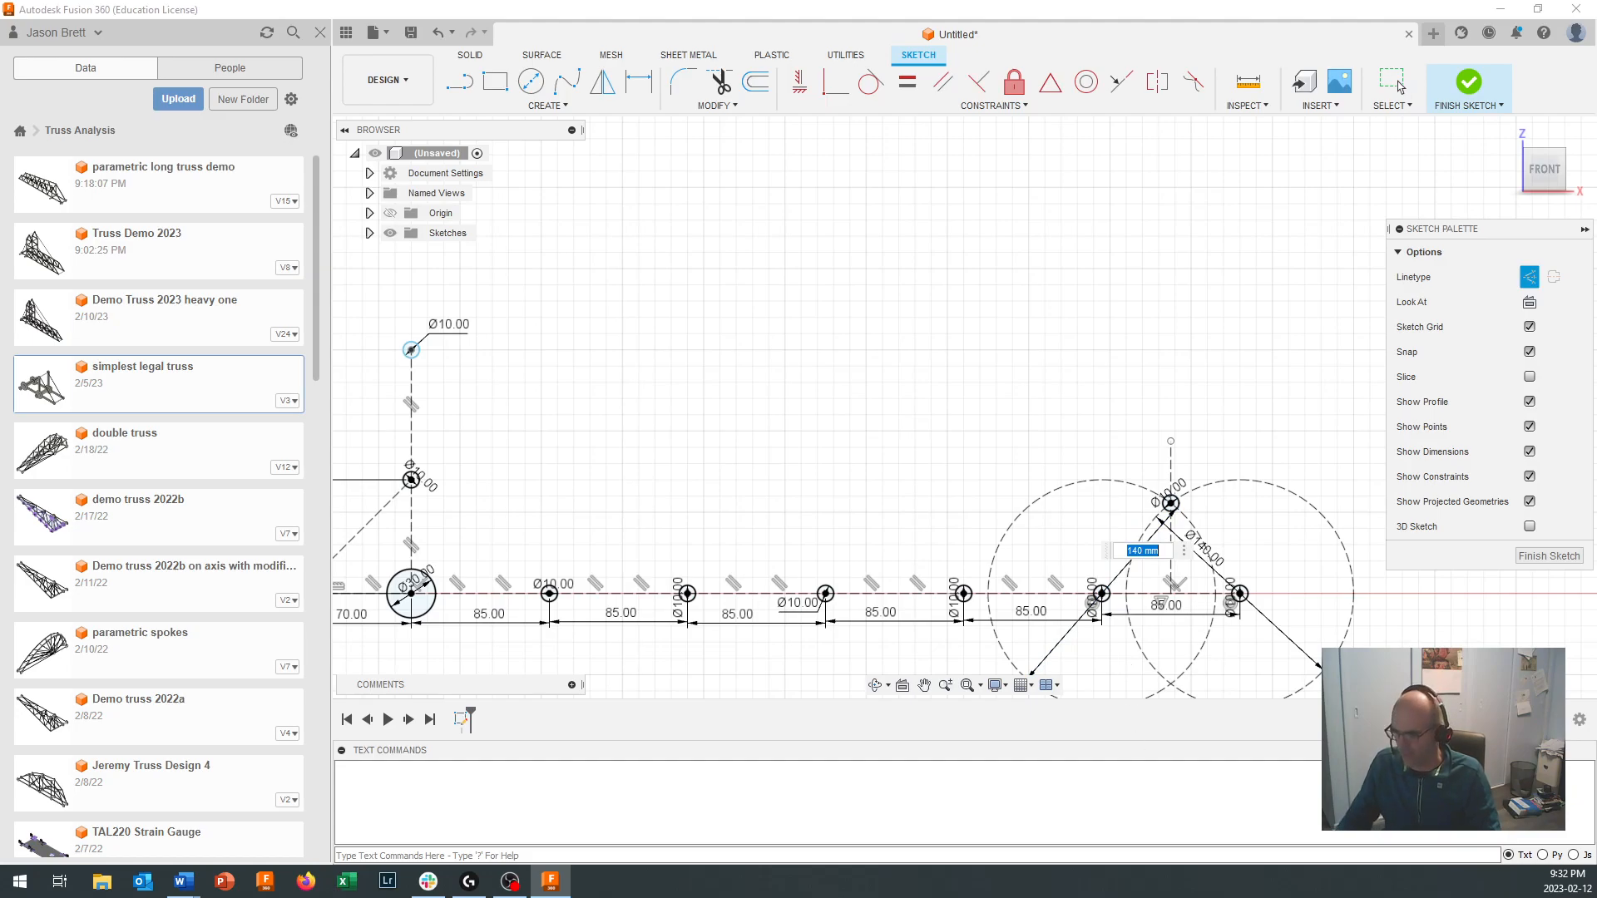
key("Return")
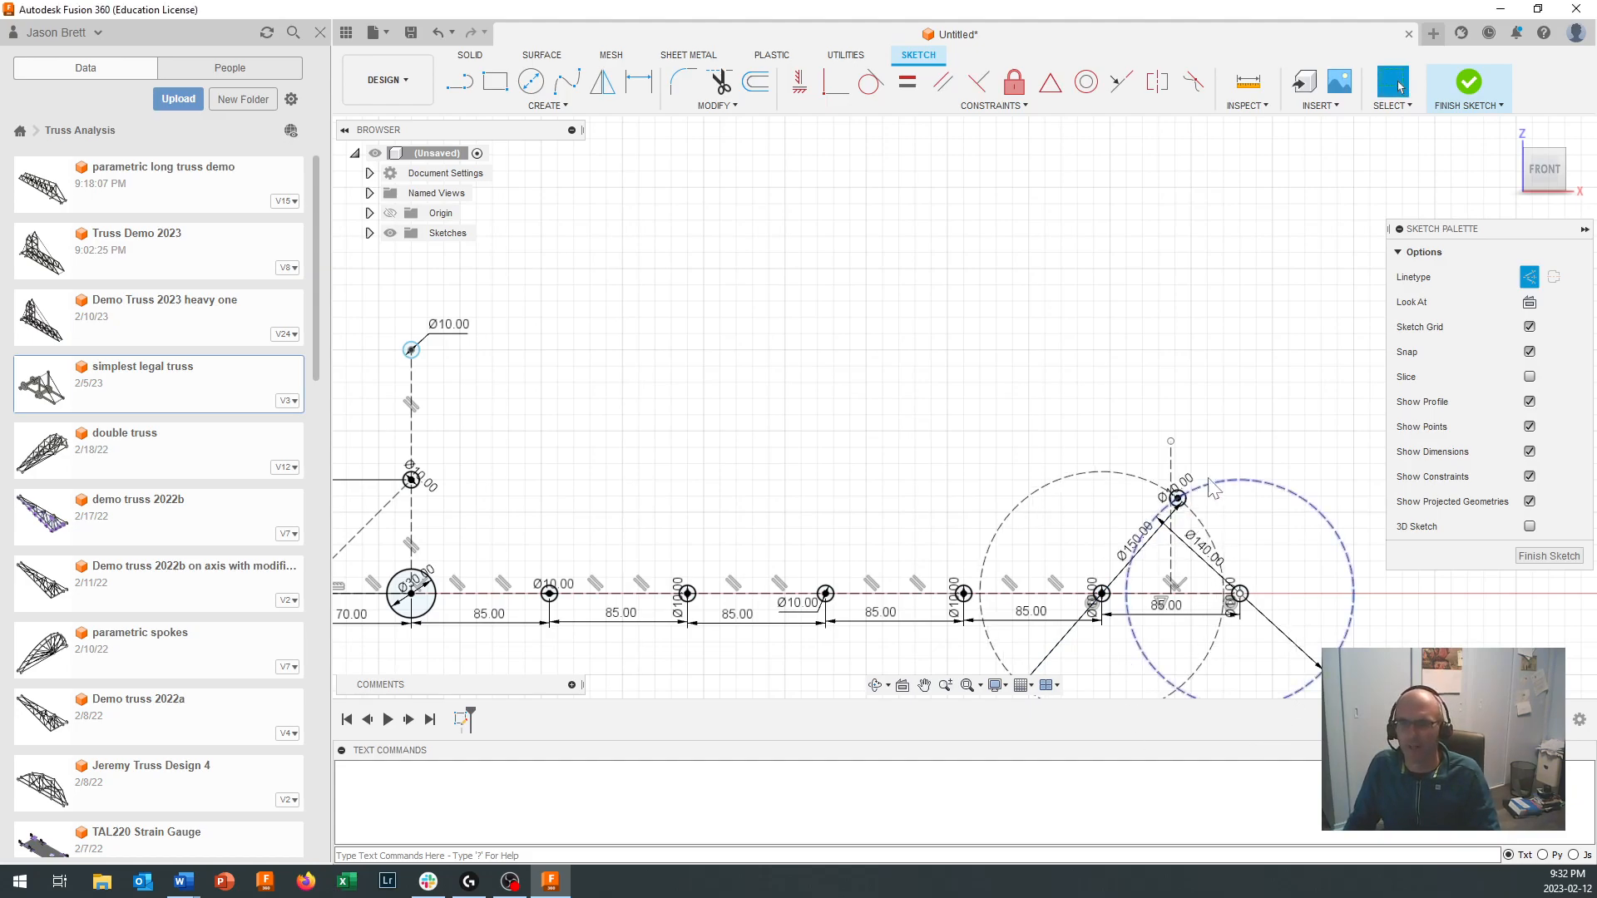
Step: Undo the last diameter change to the construction circle around the second-to-last bottom-chord joint
scroll(1175, 498, "up", 5)
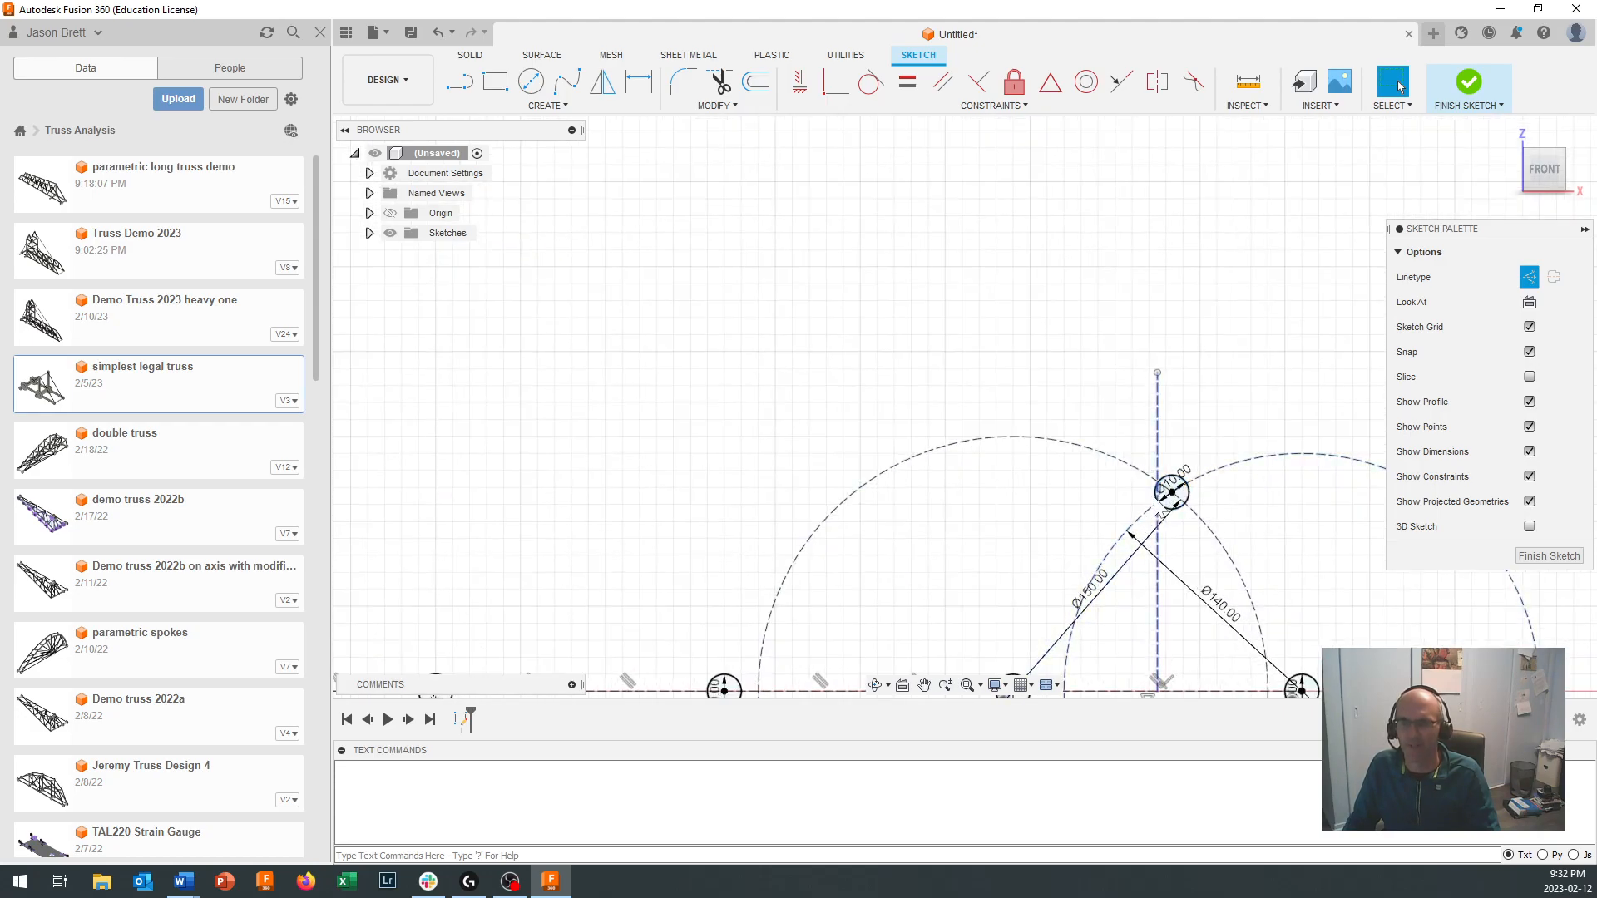
scroll(1161, 519, "down", 5)
scroll(1159, 518, "up", 5)
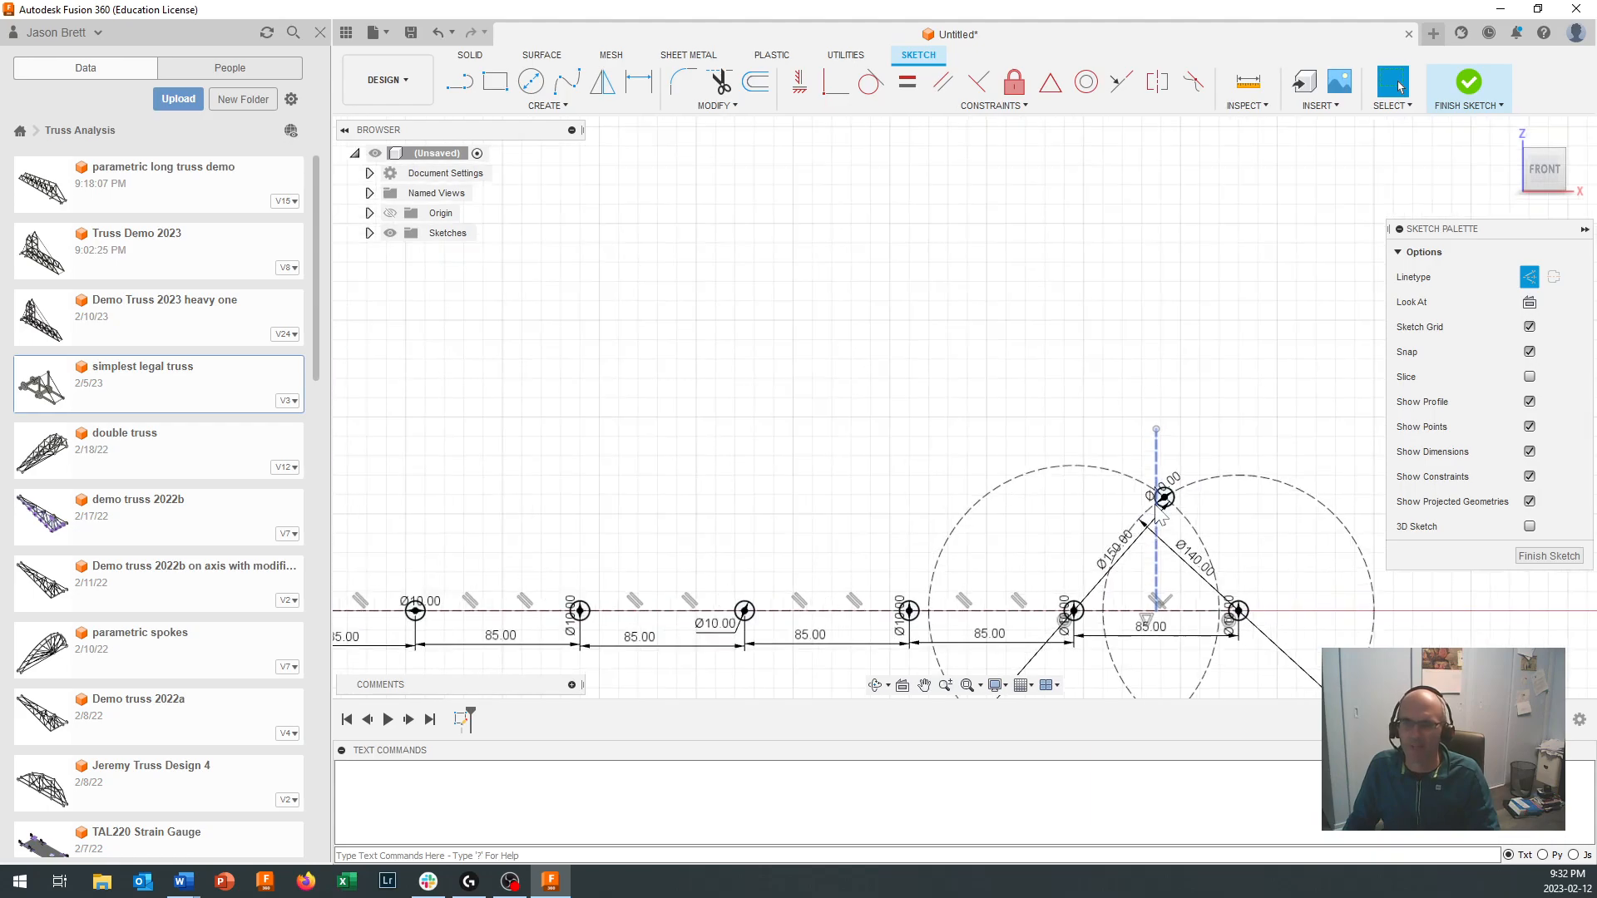
scroll(1159, 517, "up", 3)
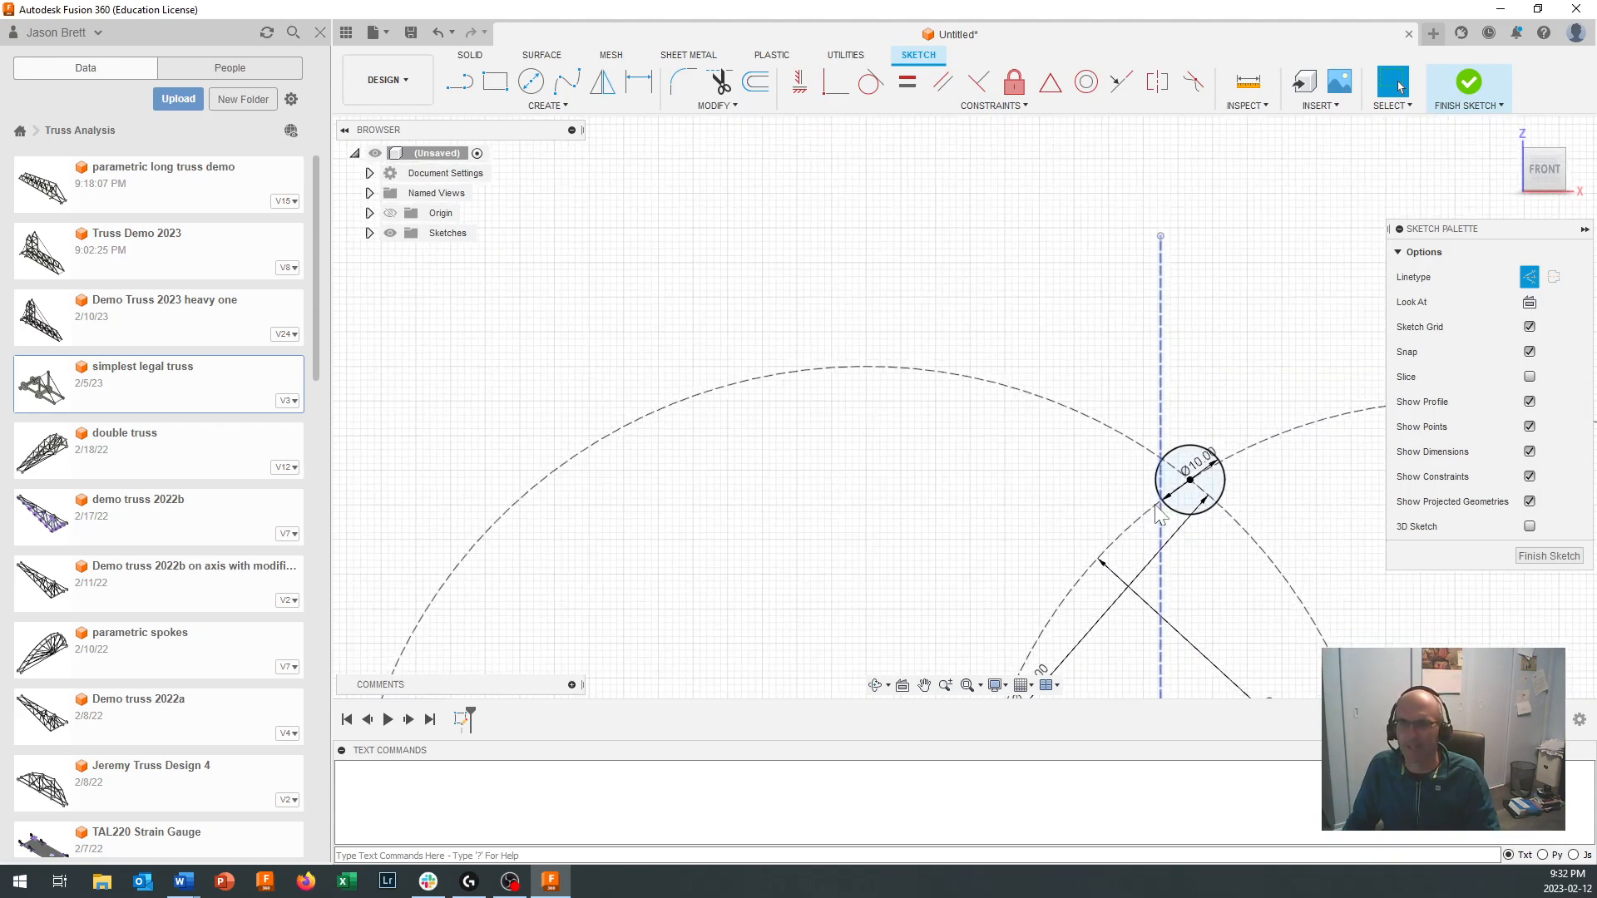
scroll(1160, 519, "down", 4)
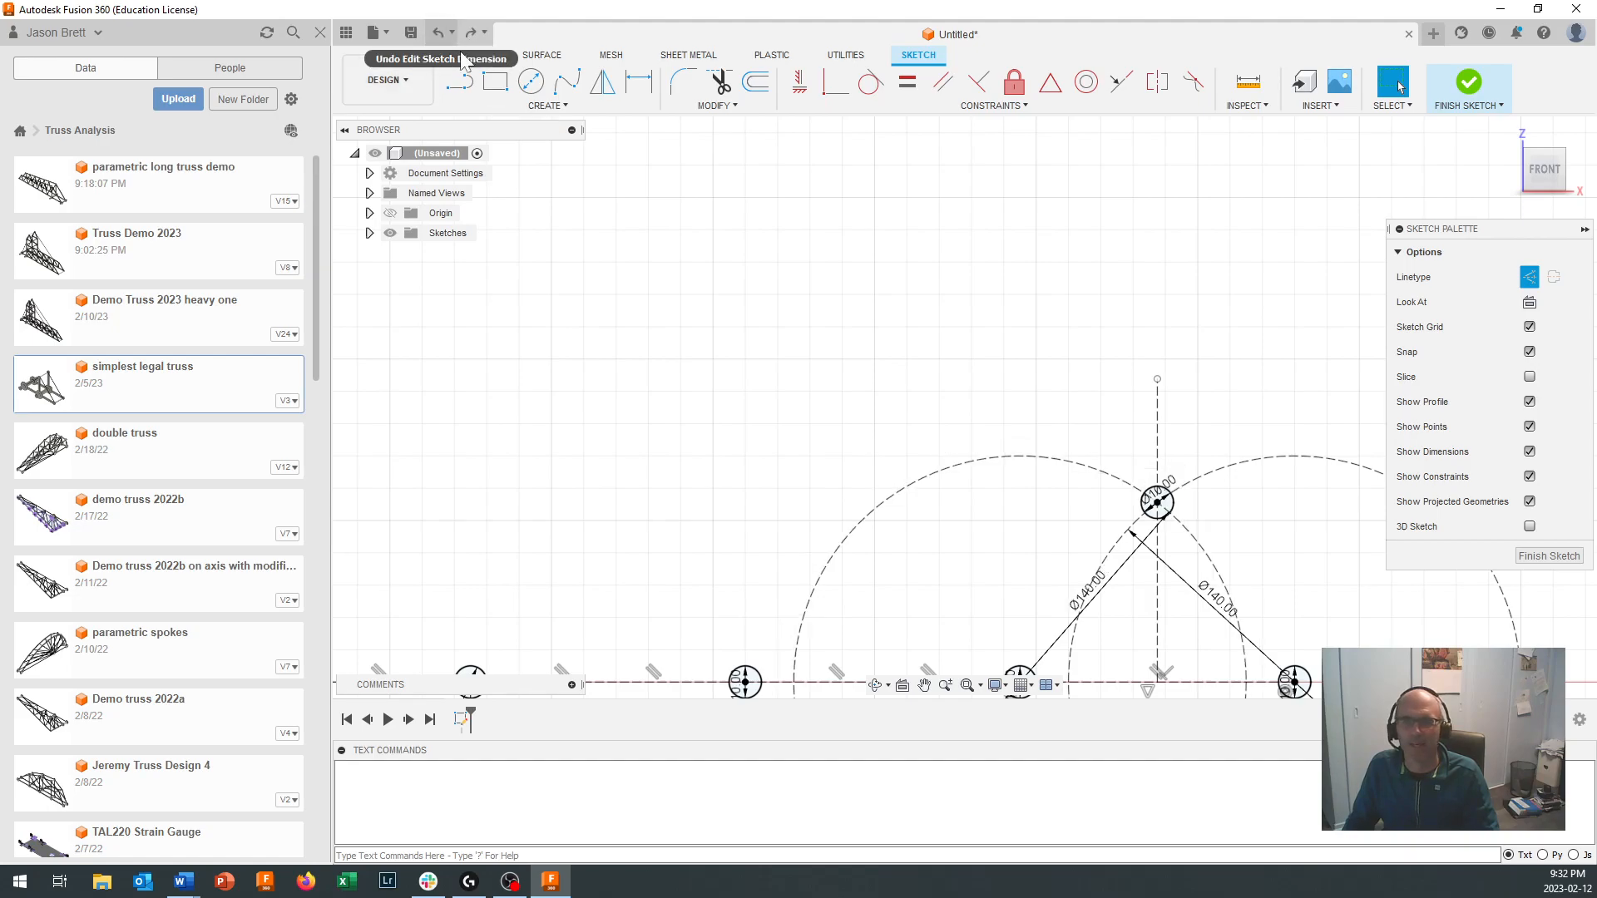
scroll(1147, 491, "up", 4)
scroll(1146, 490, "up", 1)
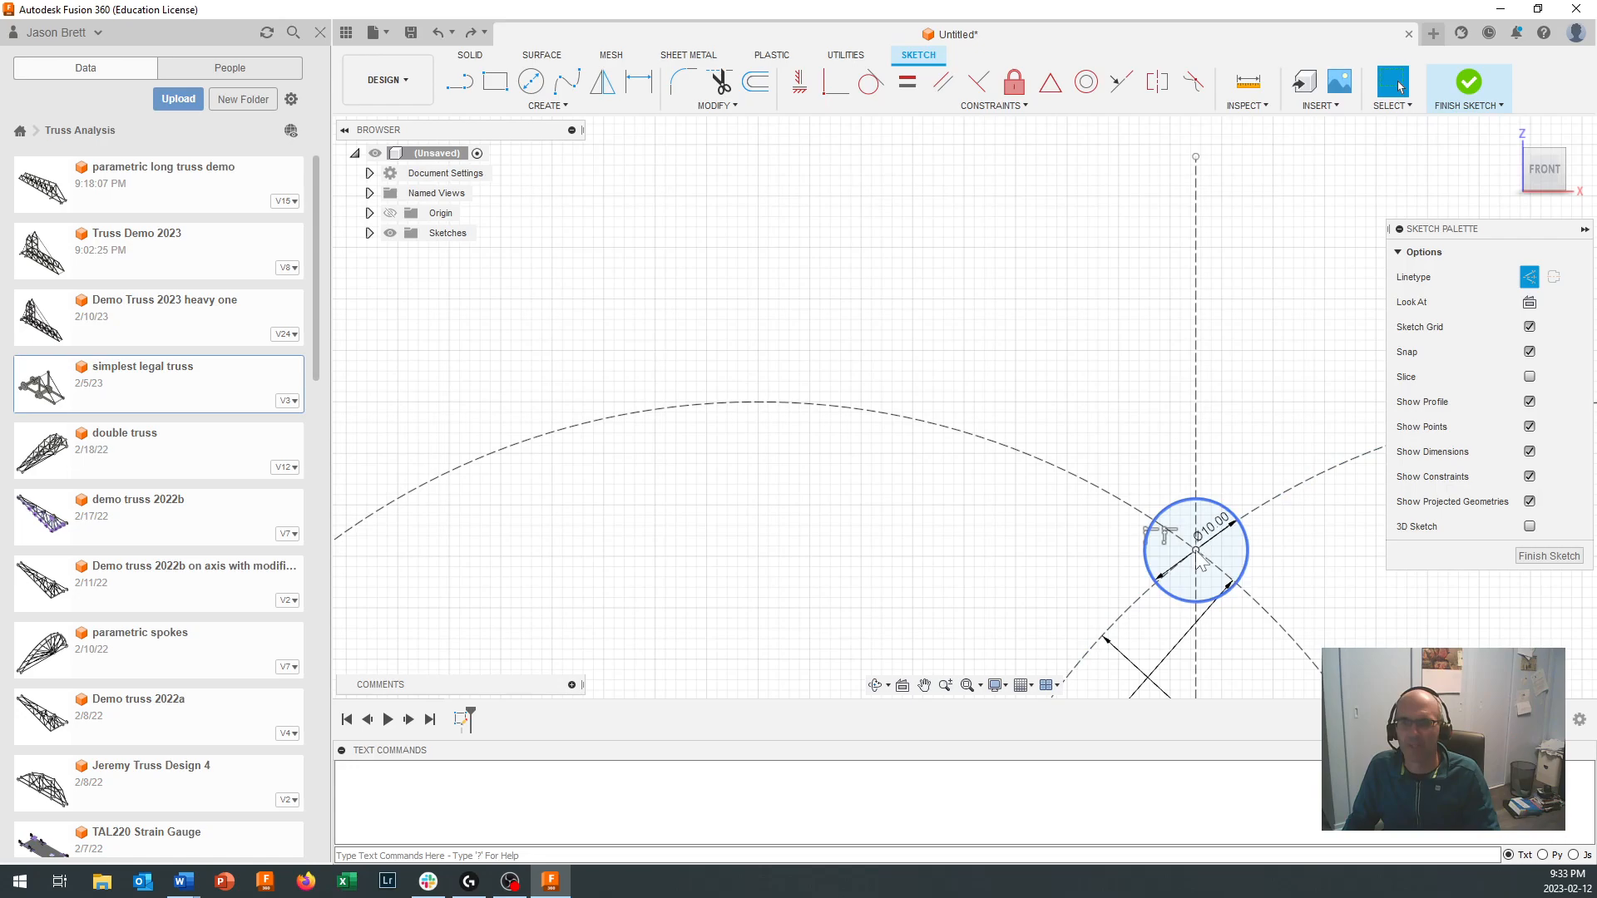
Step: Try to make the upper 10 mm circle's centre coincident with the vertical construction line
key("Escape")
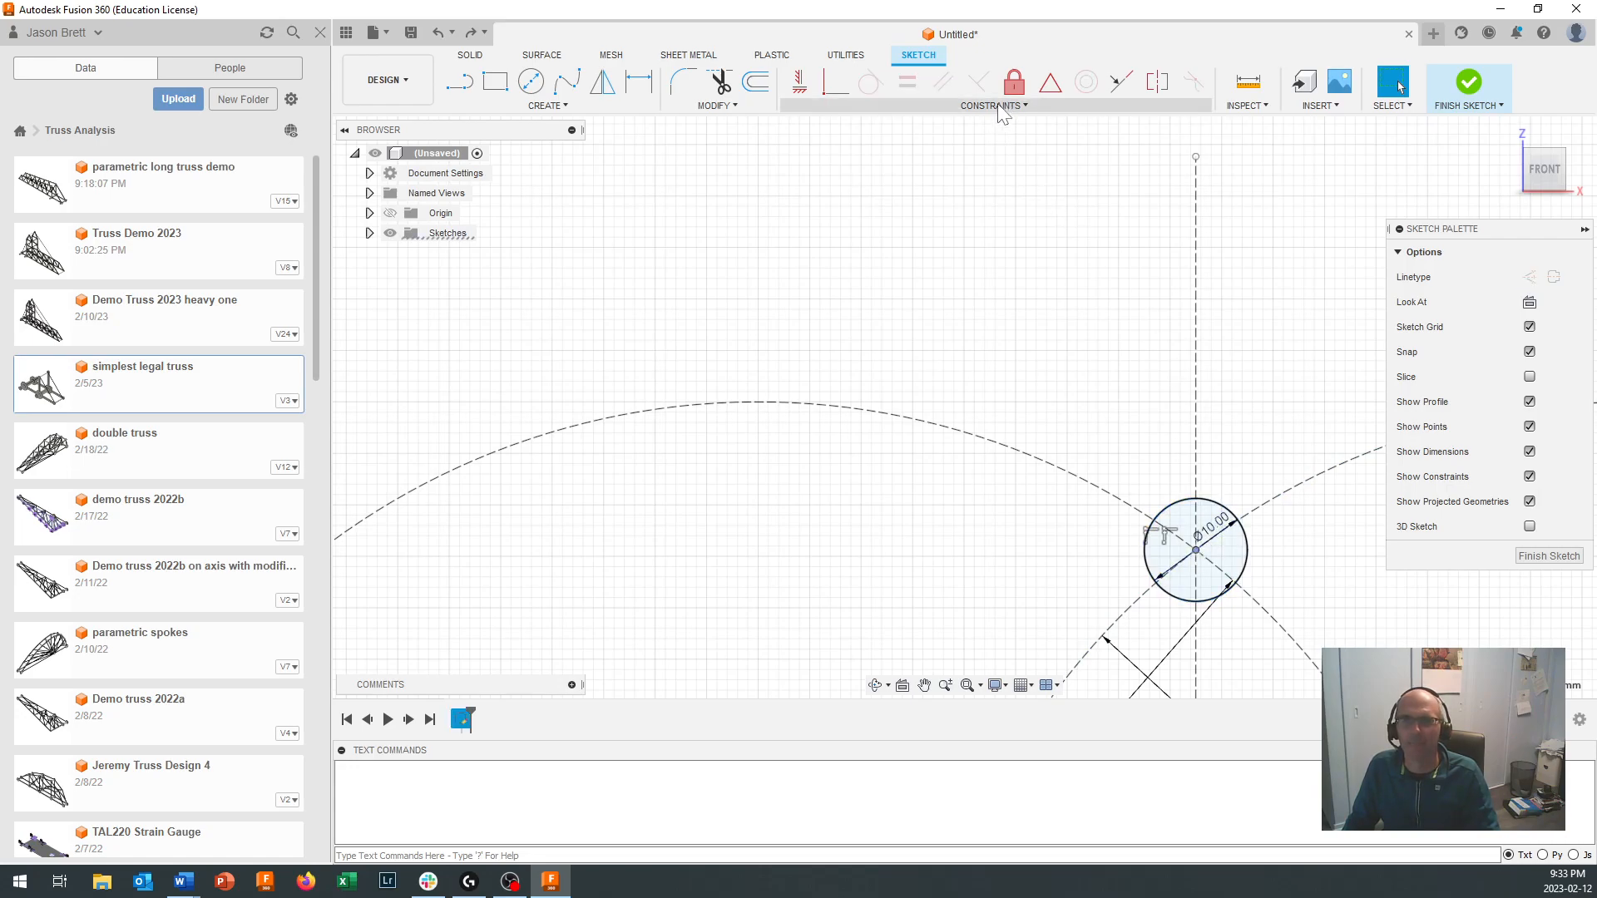
left_click(834, 83)
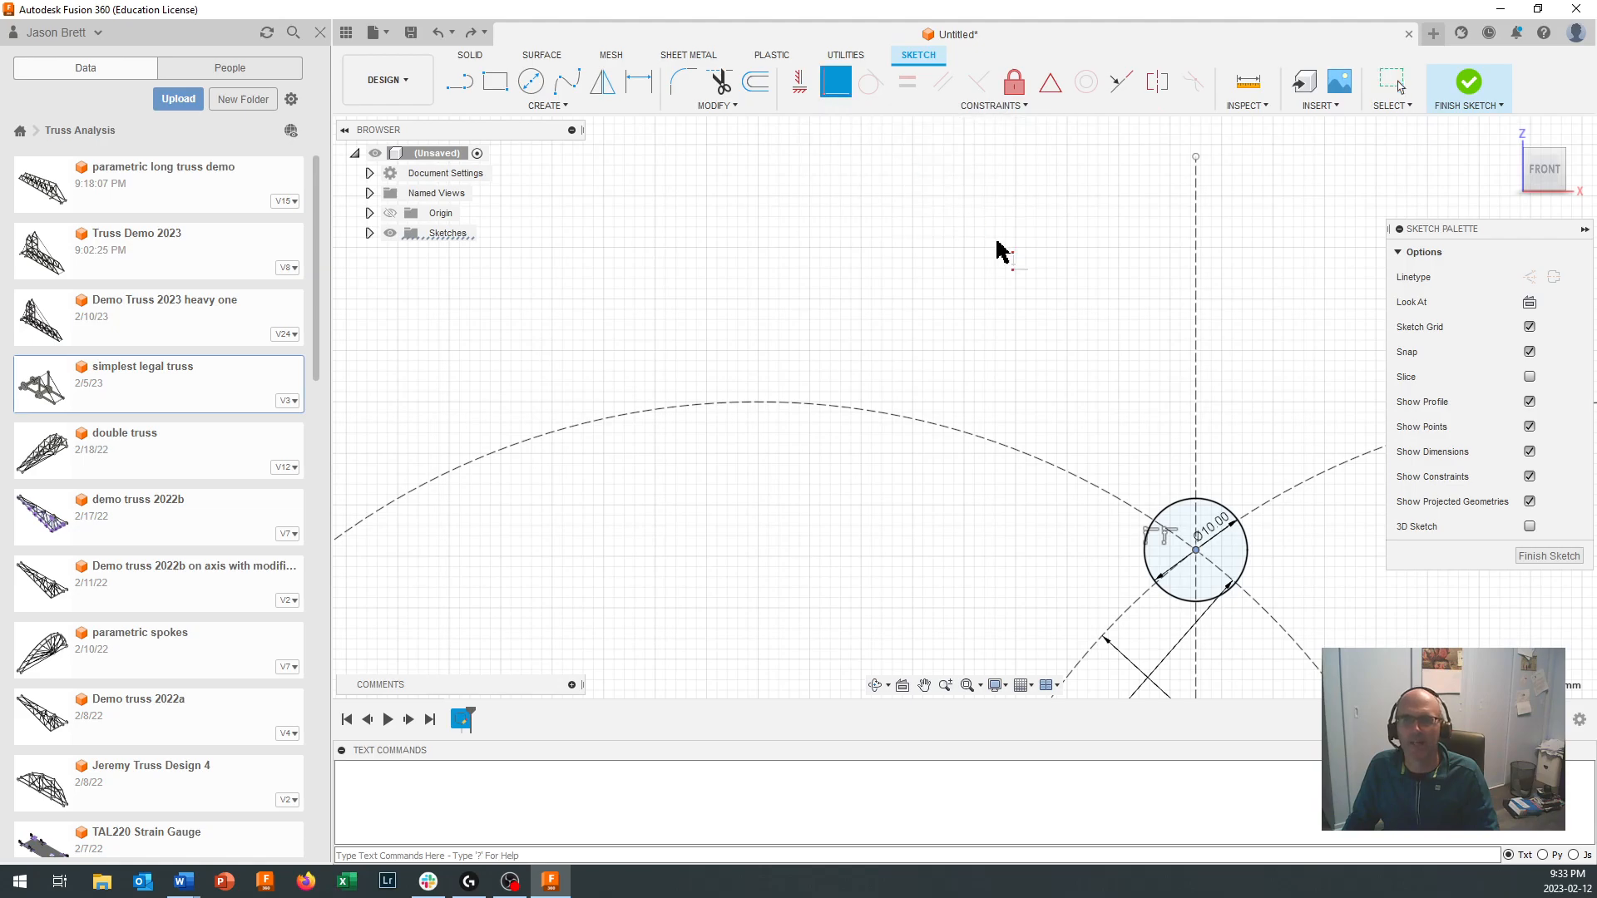
left_click(1196, 545)
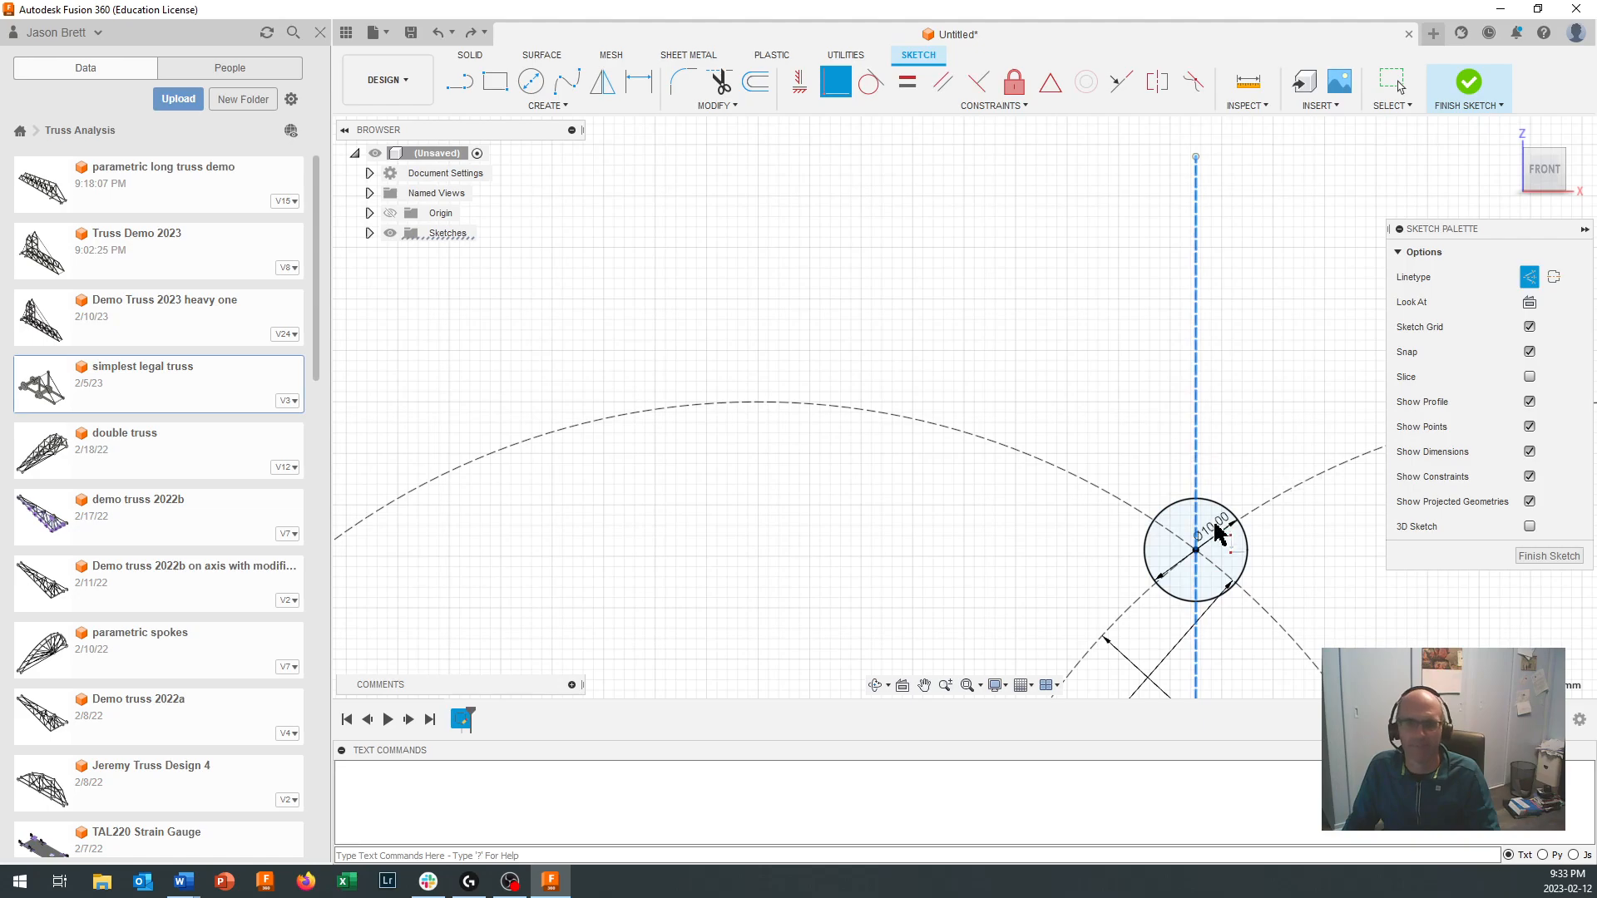
Step: Set the construction circle centred on the second-to-last bottom-chord joint to a 150 mm diameter again
scroll(1236, 678, "down", 3)
mouse_move(1236, 678)
middle_mouse_down()
mouse_move(1259, 543)
mouse_move(1210, 359)
middle_mouse_up()
scroll(1185, 373, "up", 1)
scroll(1185, 382, "up", 2)
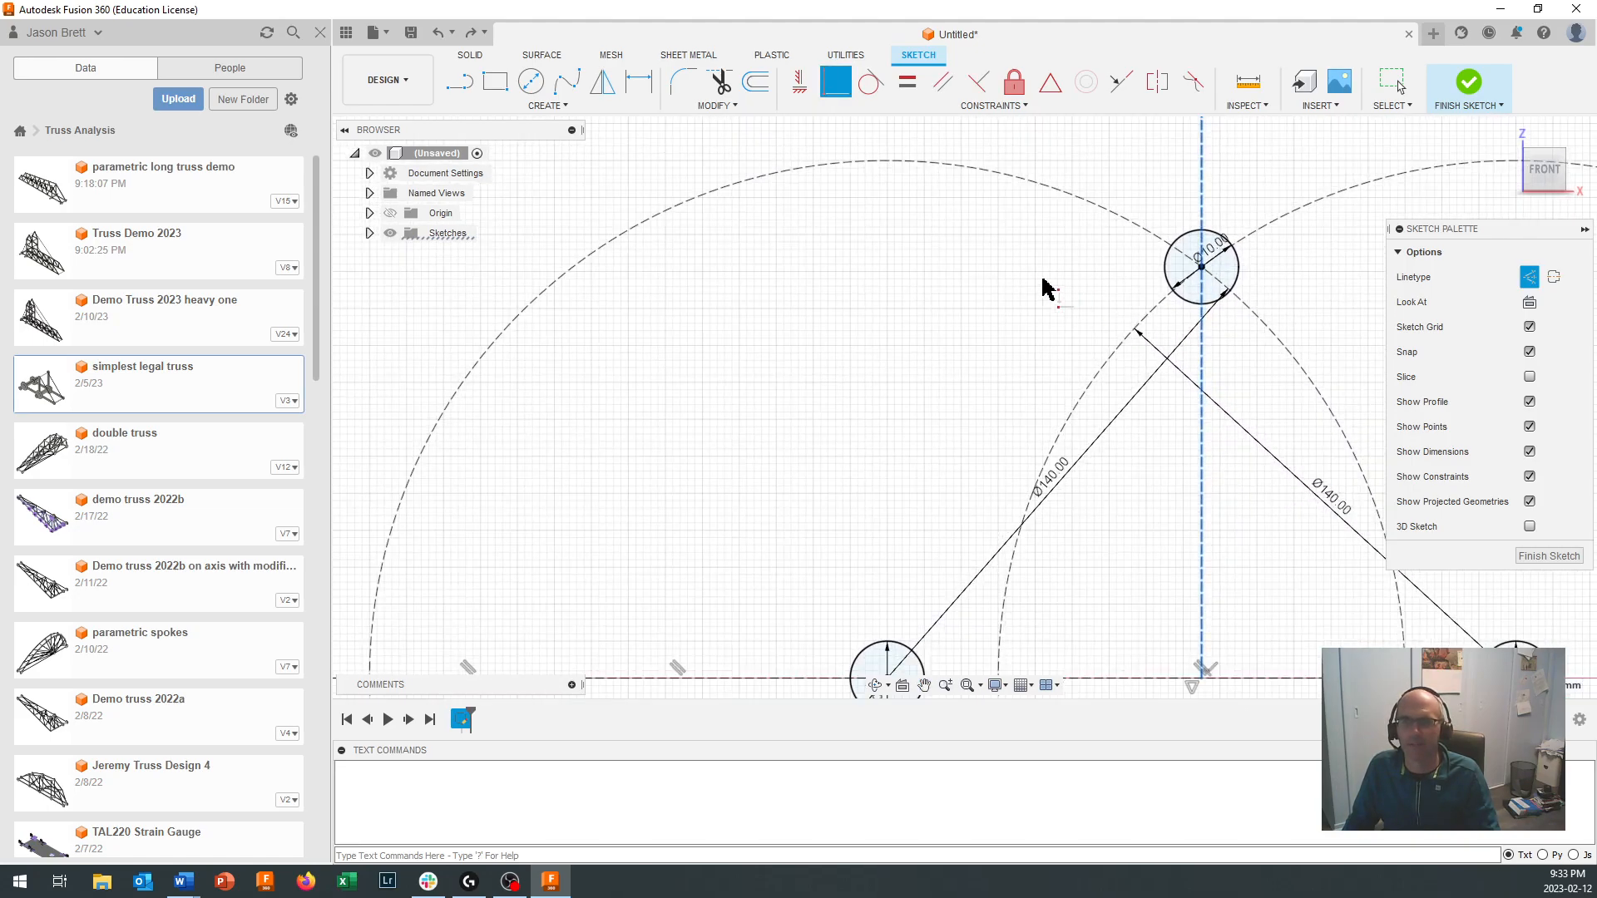
double_click(1050, 486)
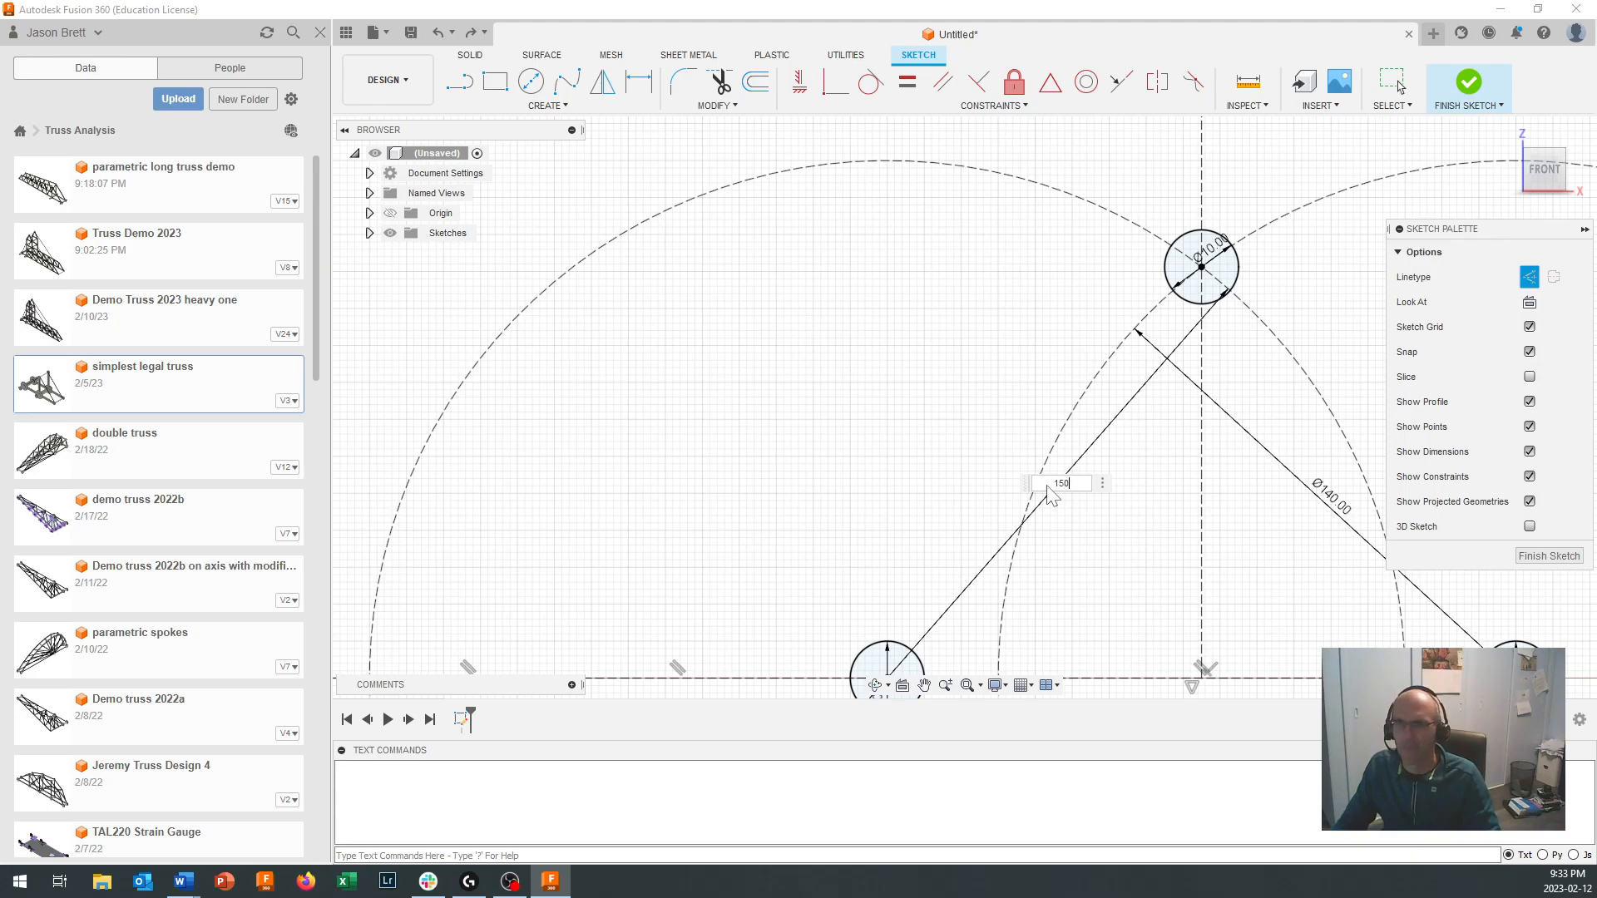
key("Return")
left_click(1050, 148)
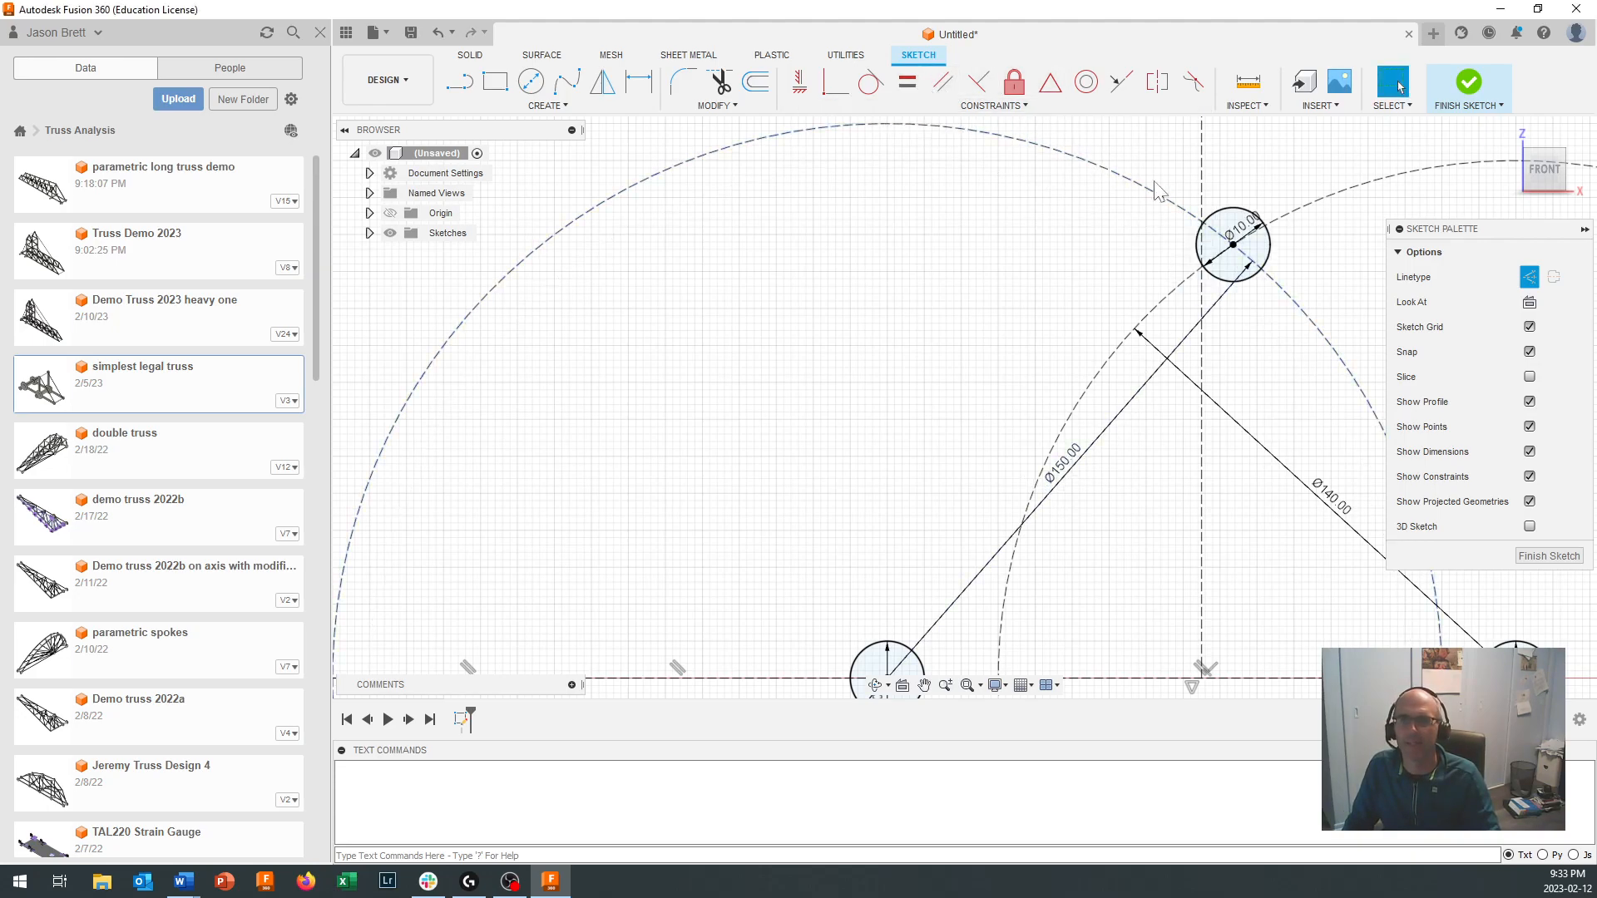
Step: Undo the 150 mm diameter edit on the second-to-last joint's construction circle
scroll(1252, 265, "down", 2)
scroll(1252, 264, "down", 2)
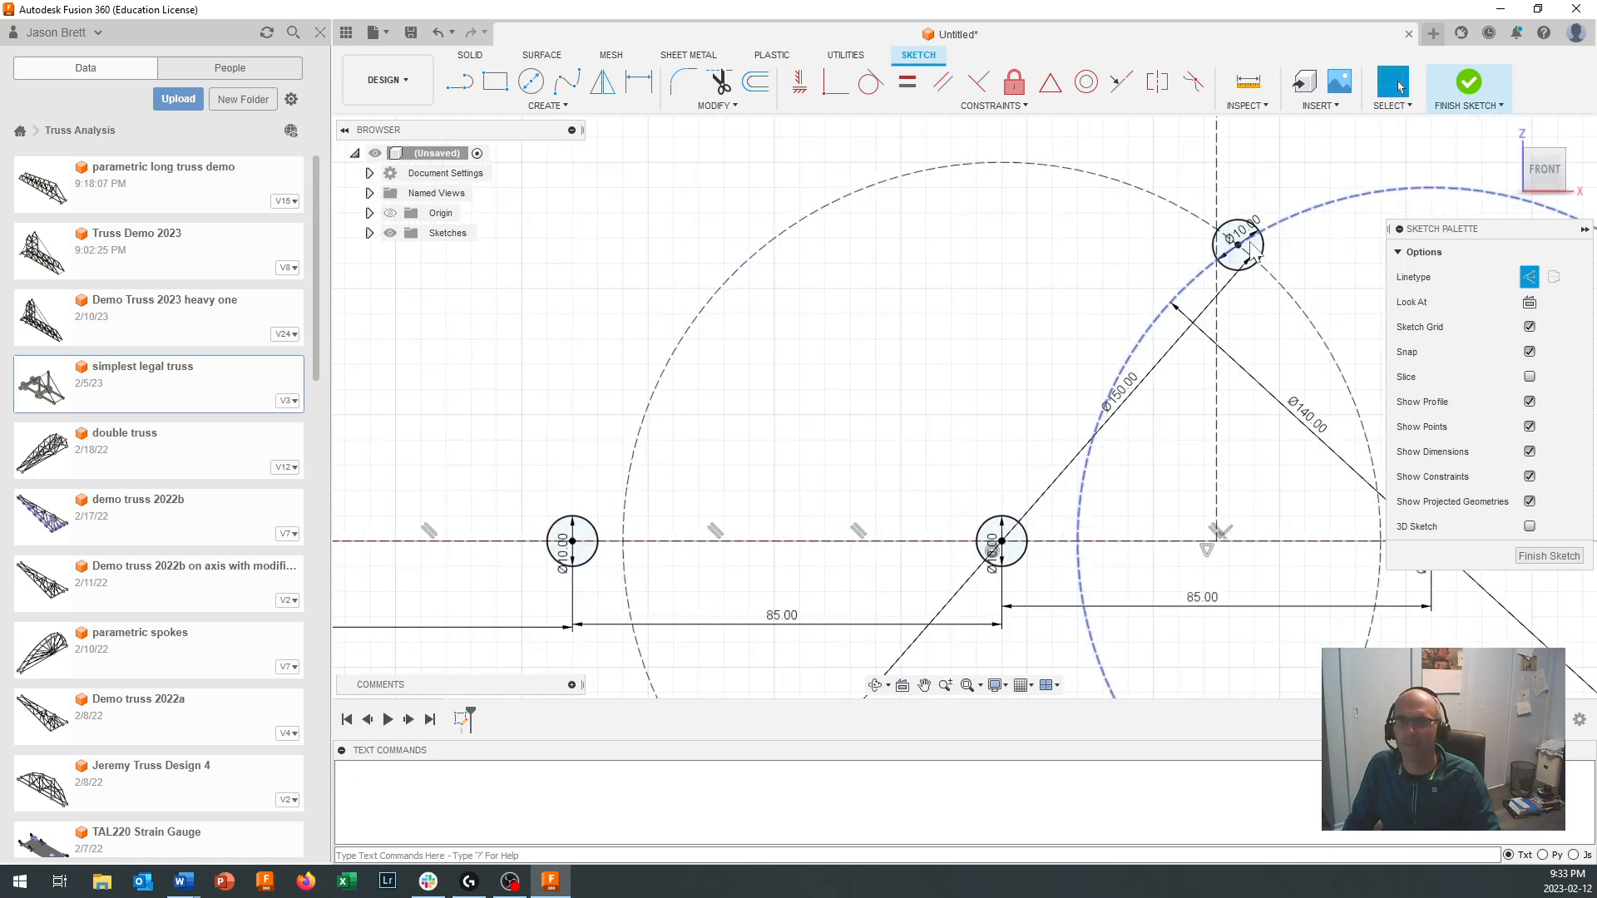
middle_click_drag(1314, 373, 1100, 376)
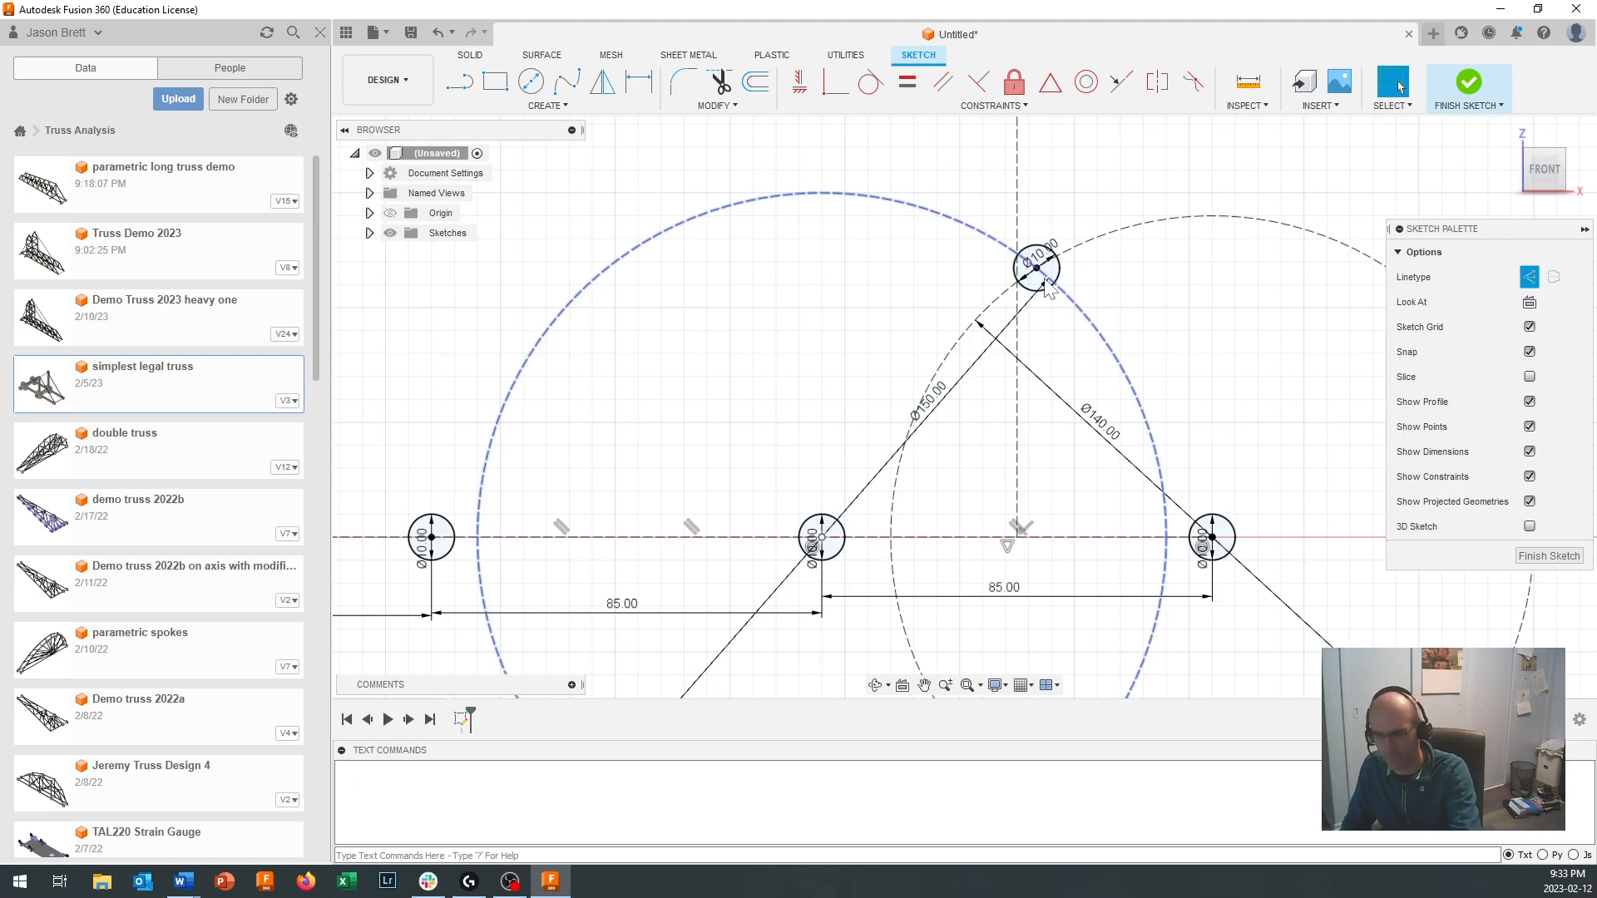
key("ctrl+z")
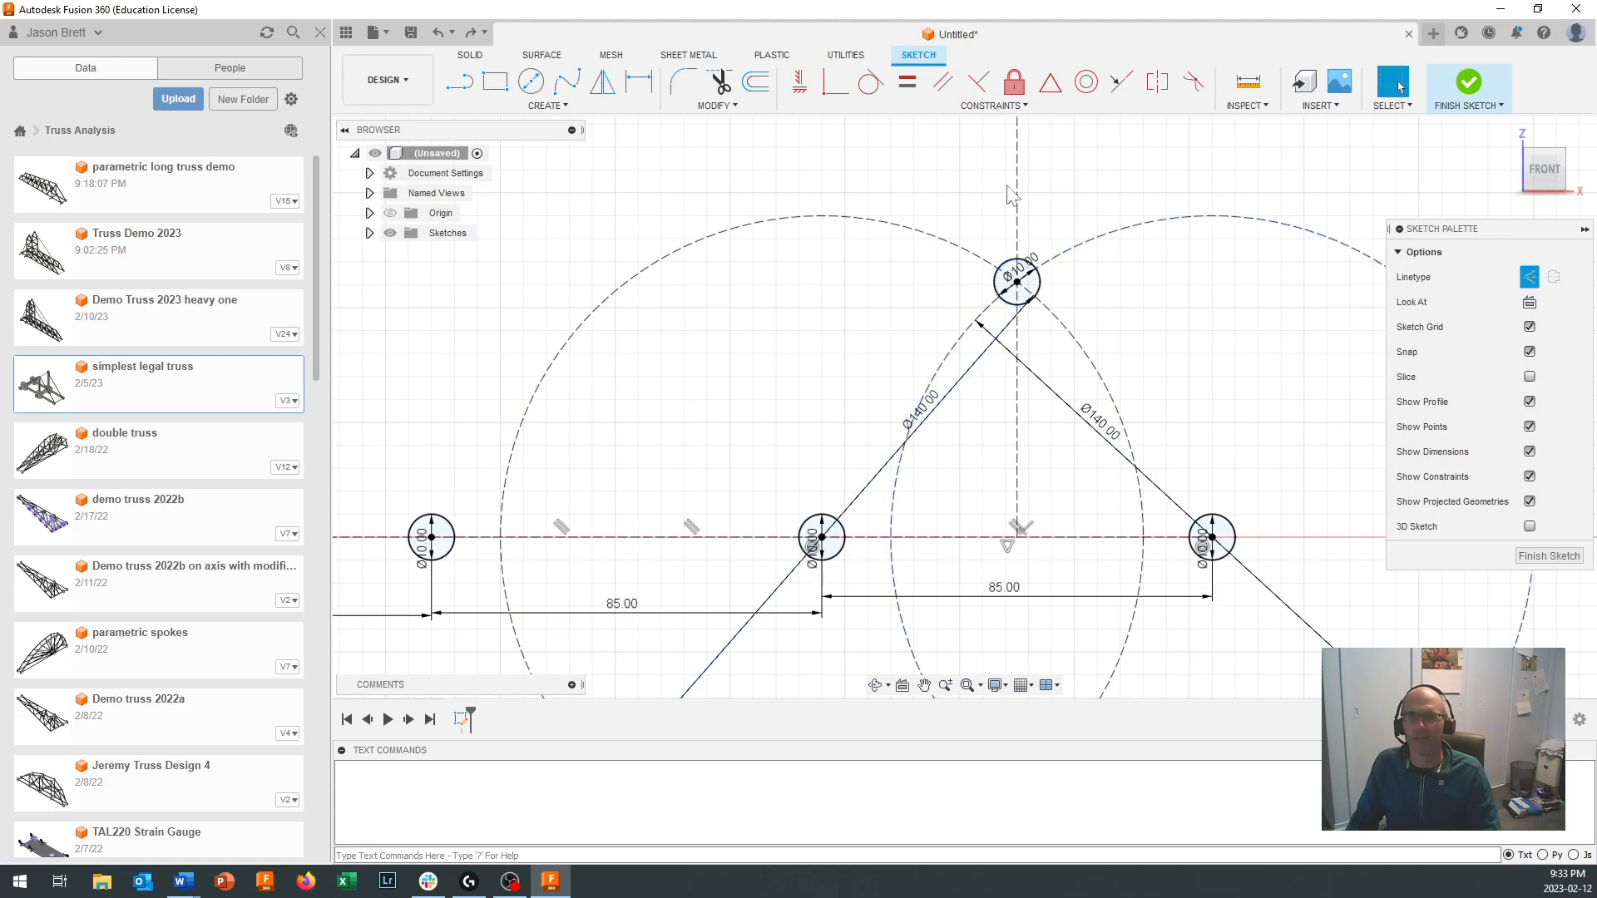
Step: Draw a construction line from the upper 10 mm circle's centre to the second-to-last bottom-chord joint's centre
scroll(1017, 287, "down", 4)
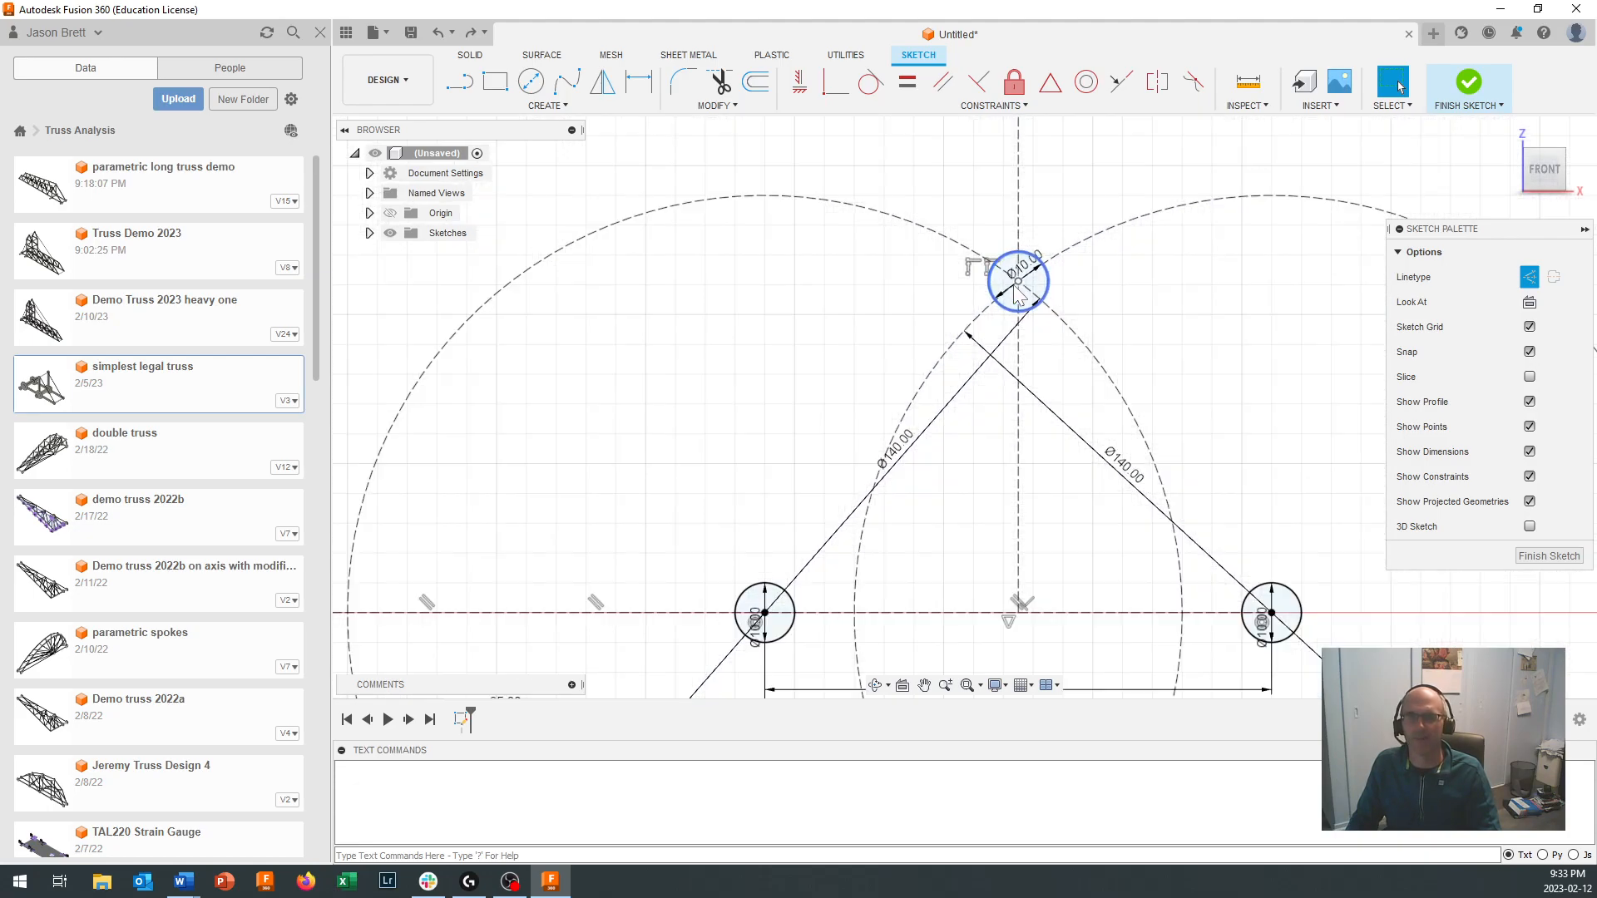
scroll(838, 433, "down", 3)
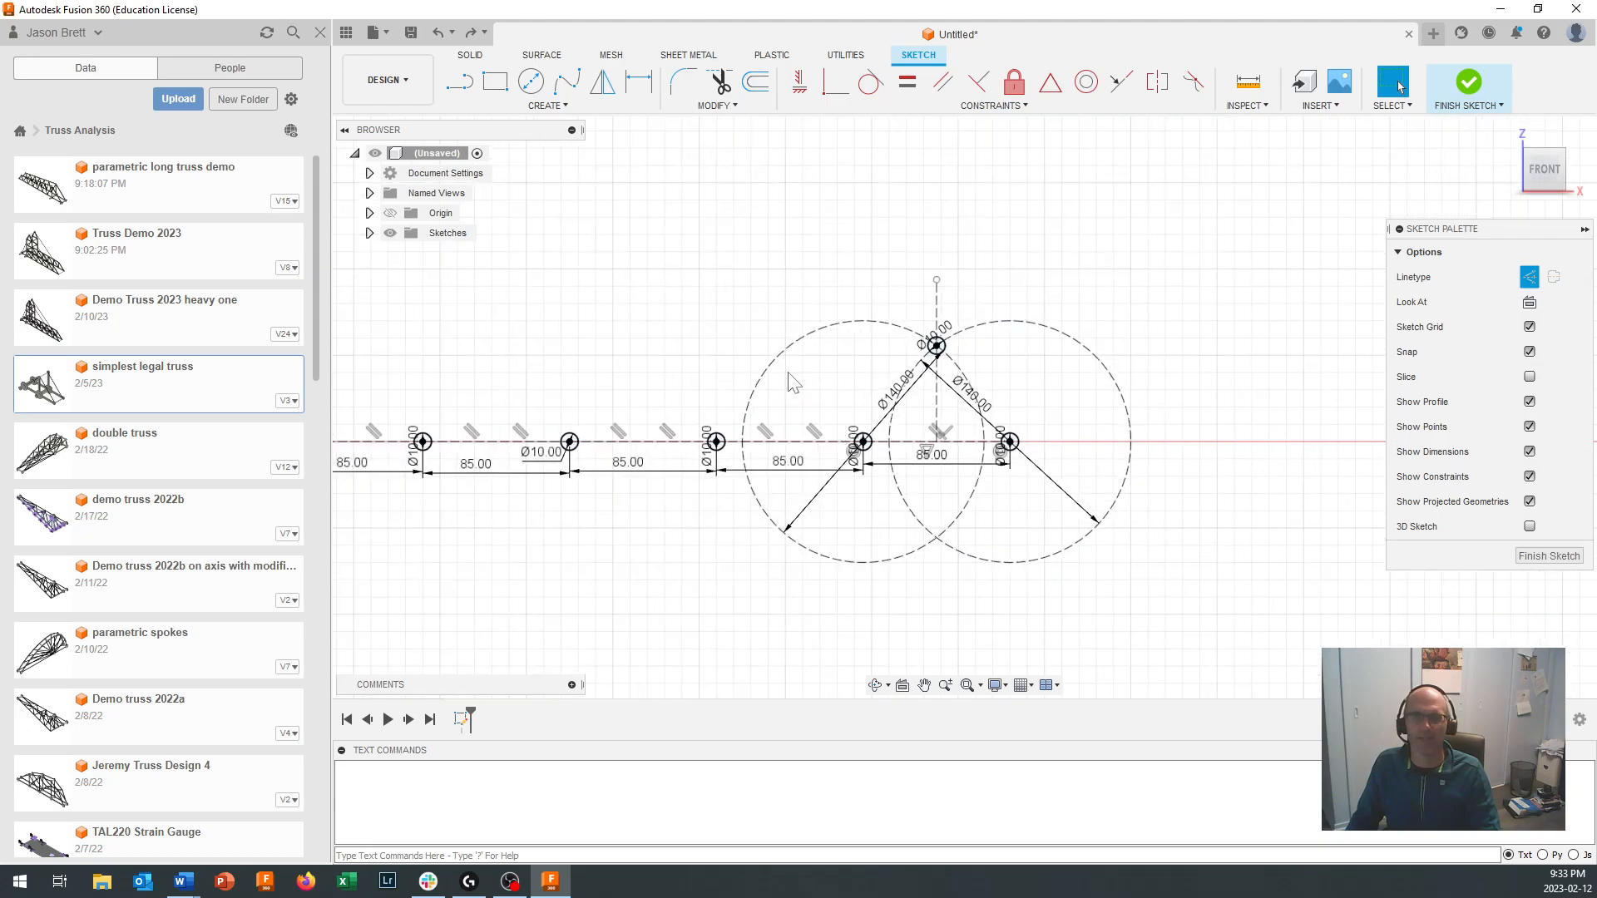
scroll(793, 382, "down", 2)
middle_click_drag(807, 383, 996, 395)
scroll(995, 393, "up", 1)
scroll(1048, 384, "up", 2)
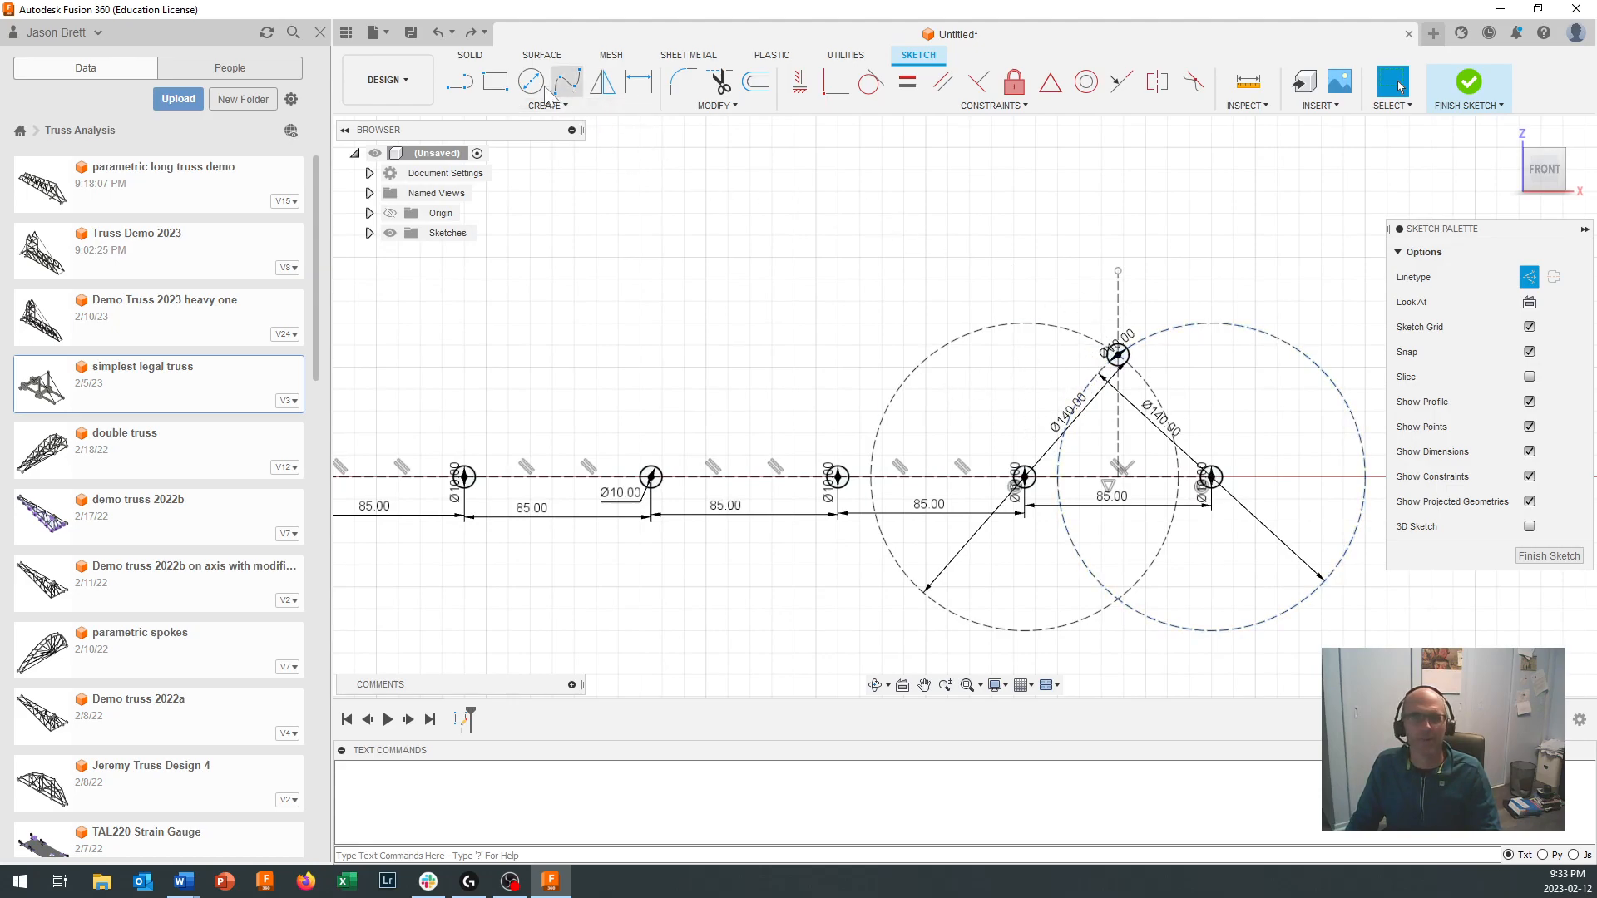
left_click(460, 82)
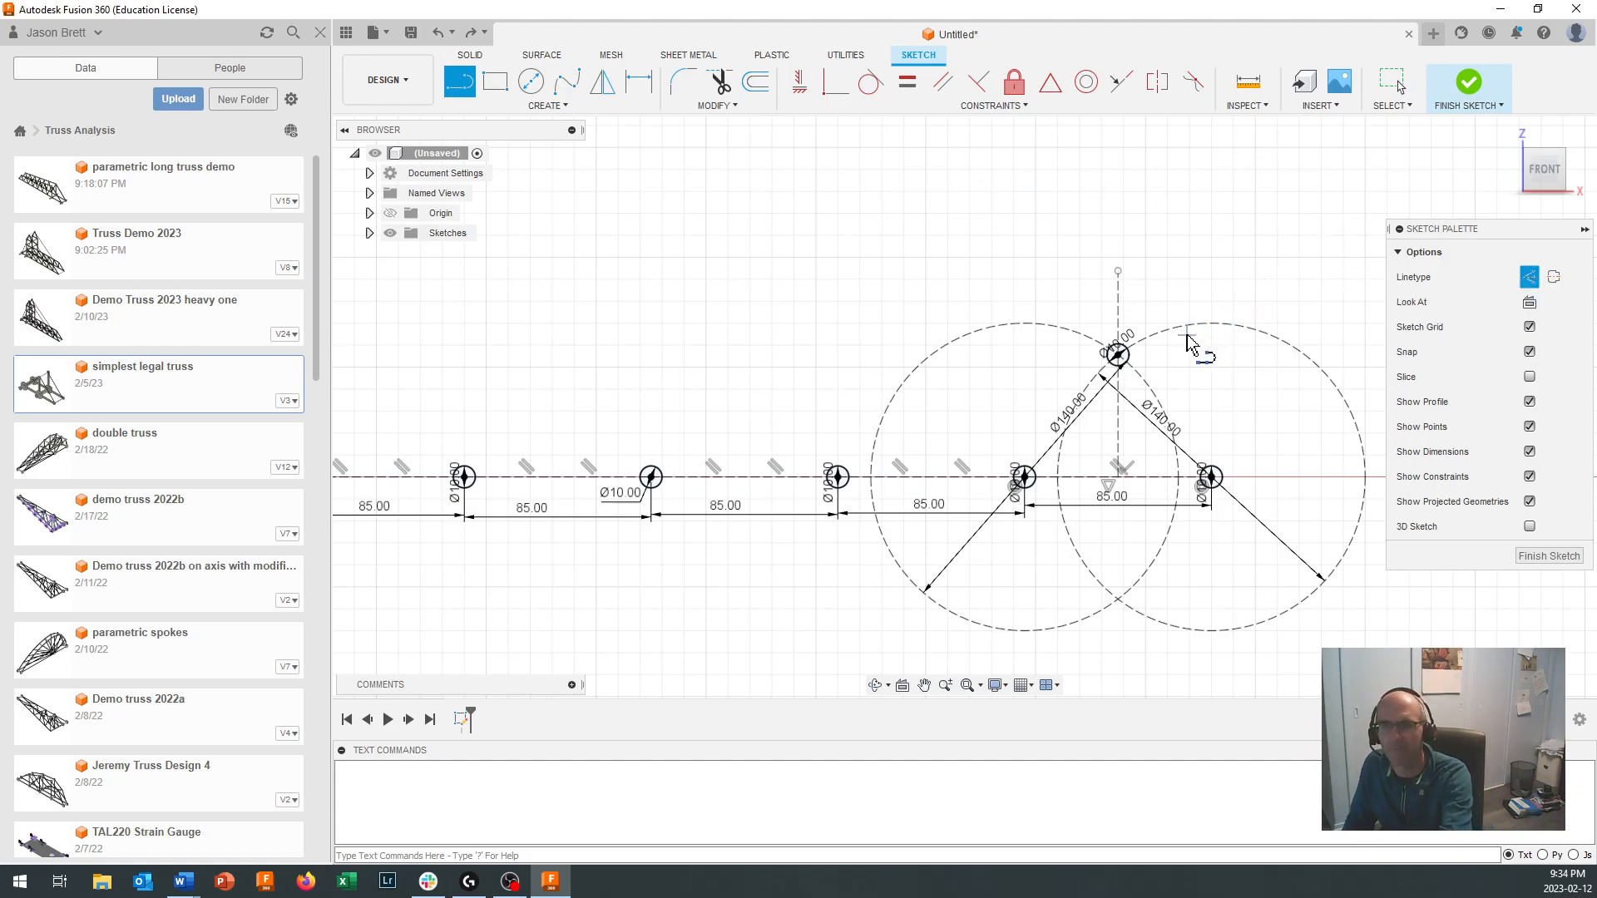
left_click(1117, 354)
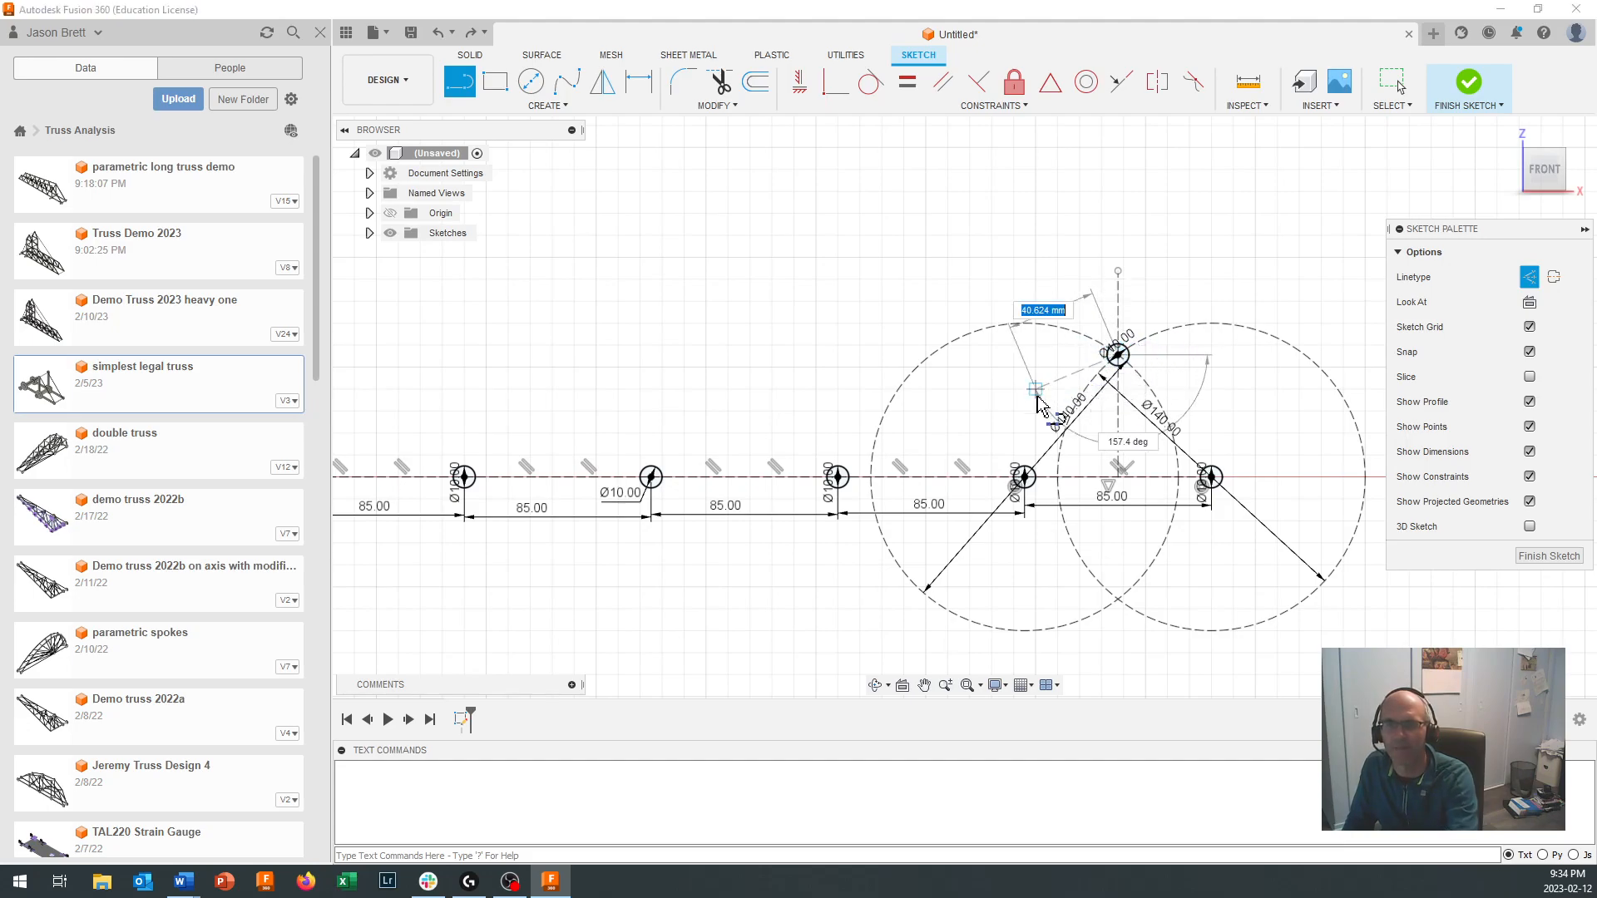
double_click(1024, 478)
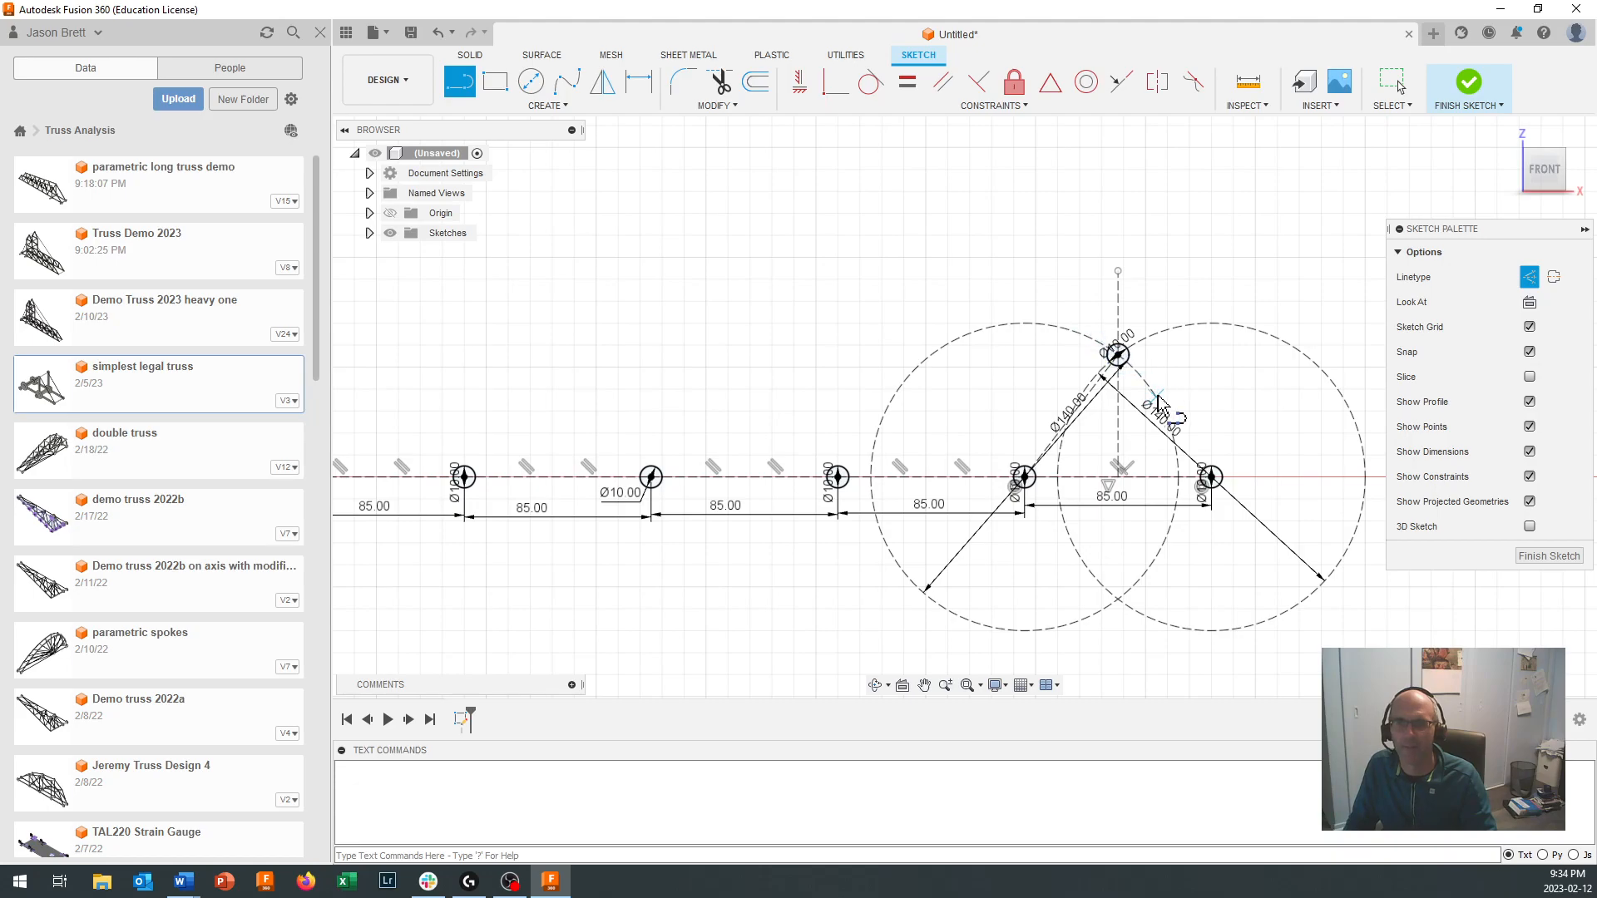
left_click(1394, 83)
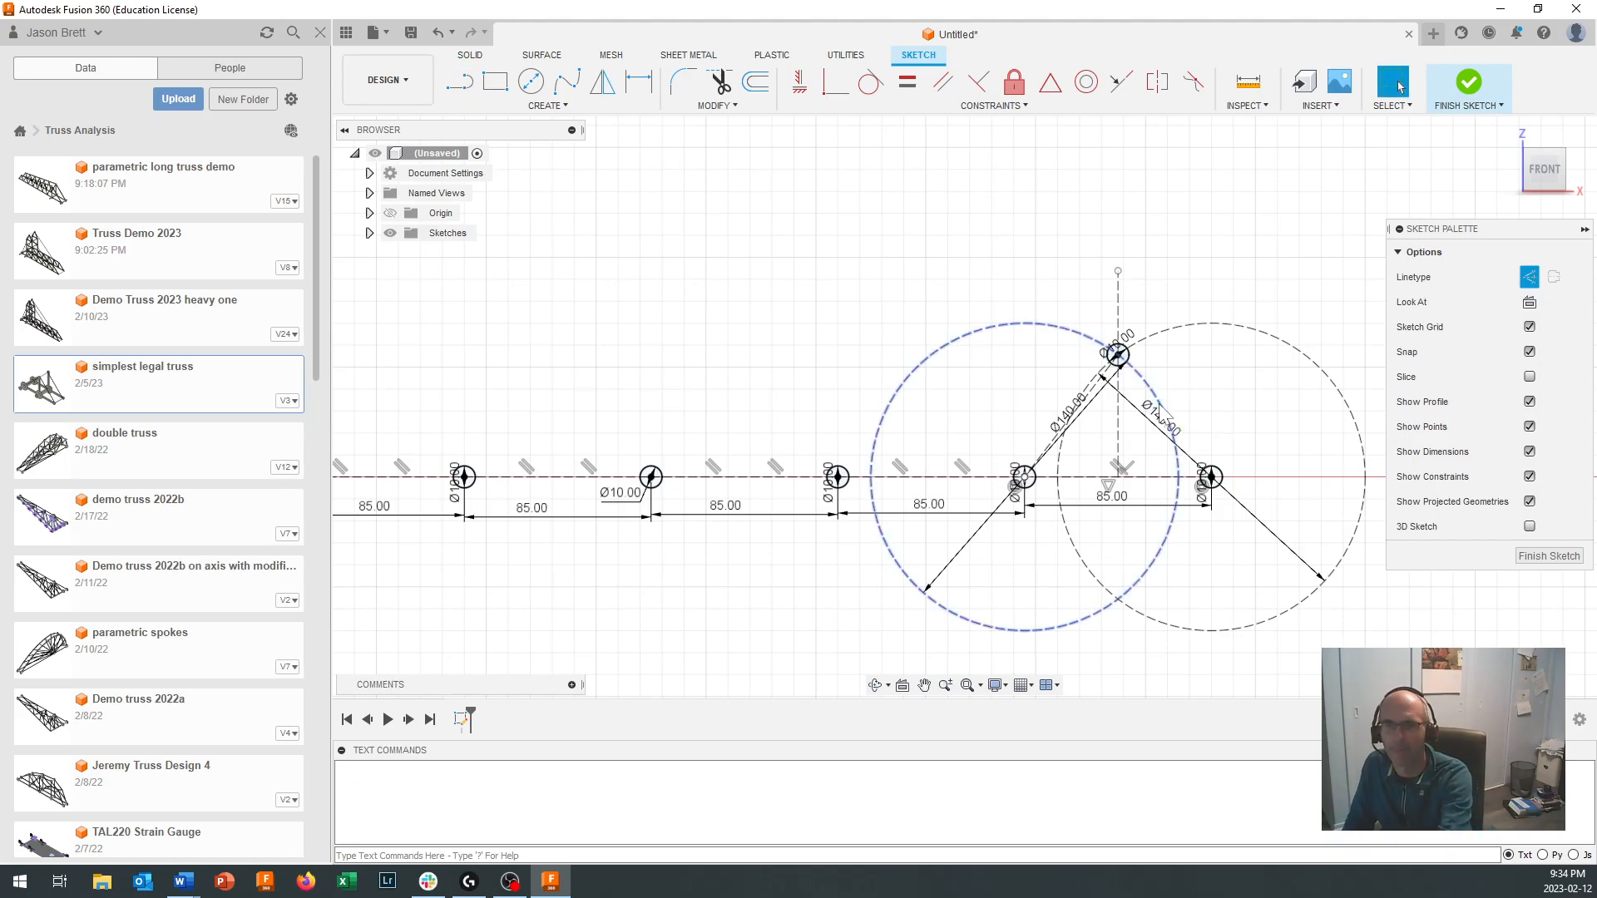
Step: Draw a construction line from the upper 10 mm circle's centre to the outermost bottom-chord joint's centre
left_click(1118, 356)
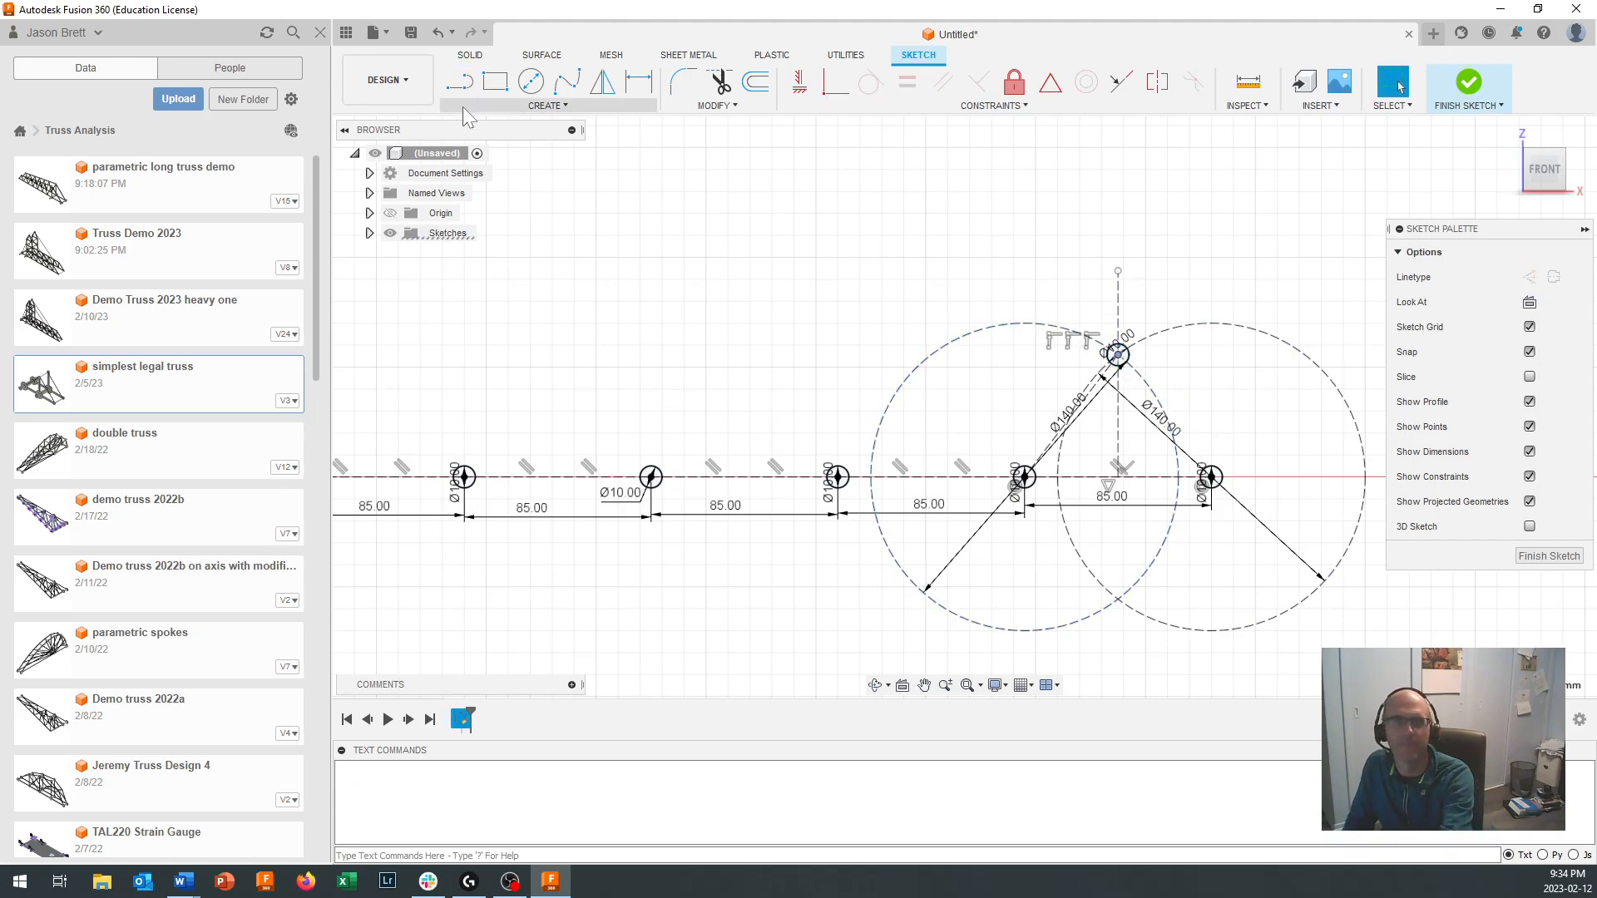
left_click(463, 83)
left_click(1119, 356)
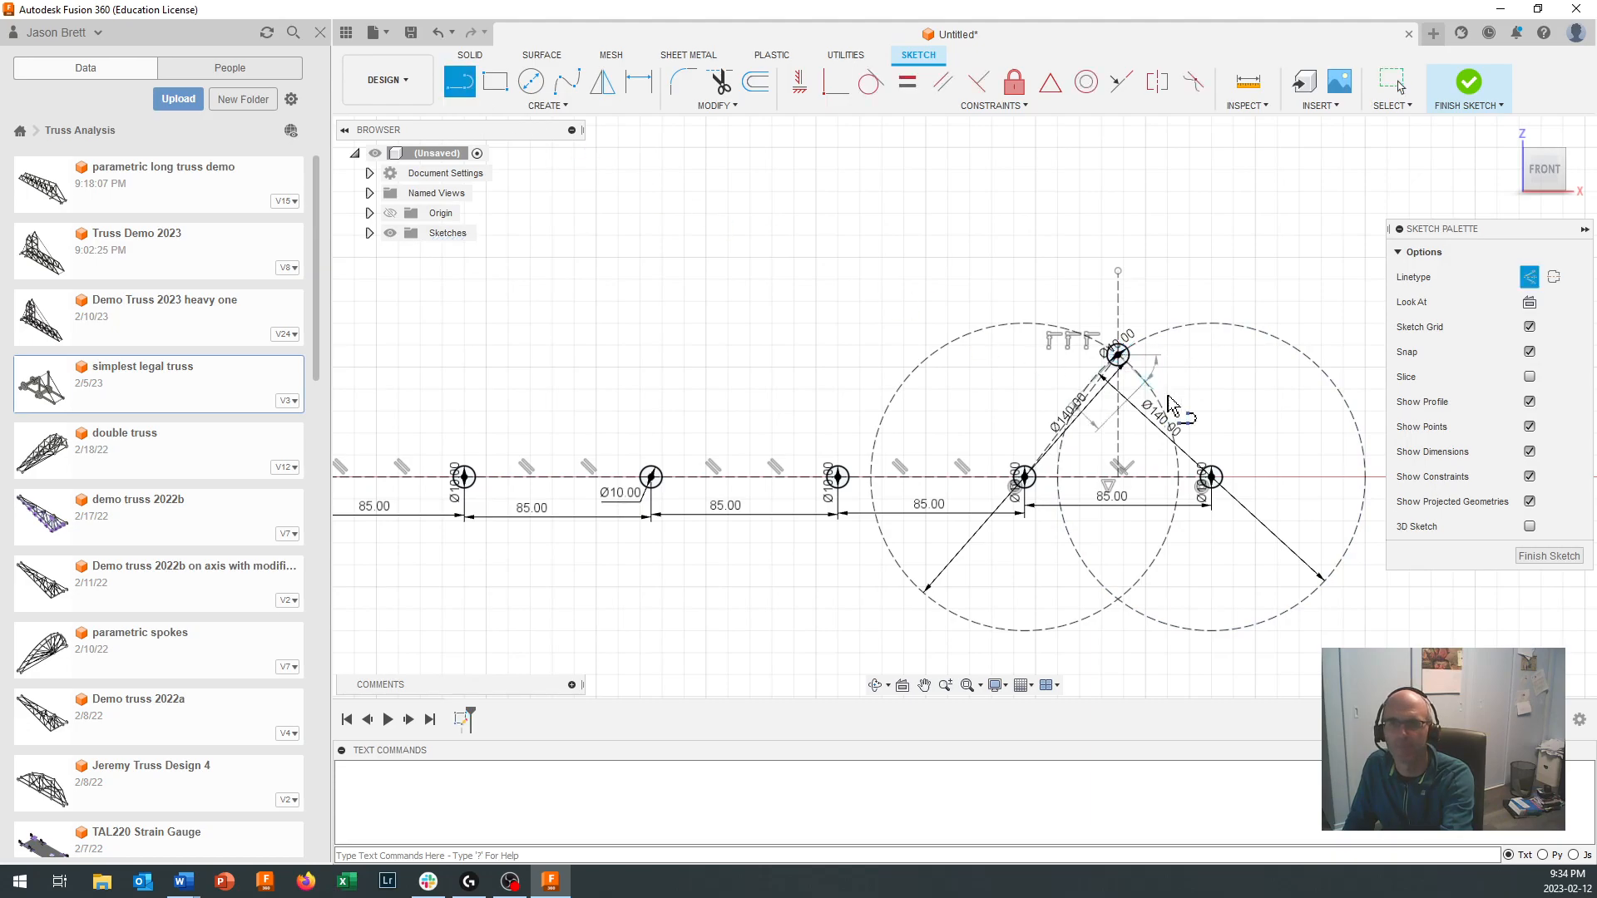
left_click(1211, 477)
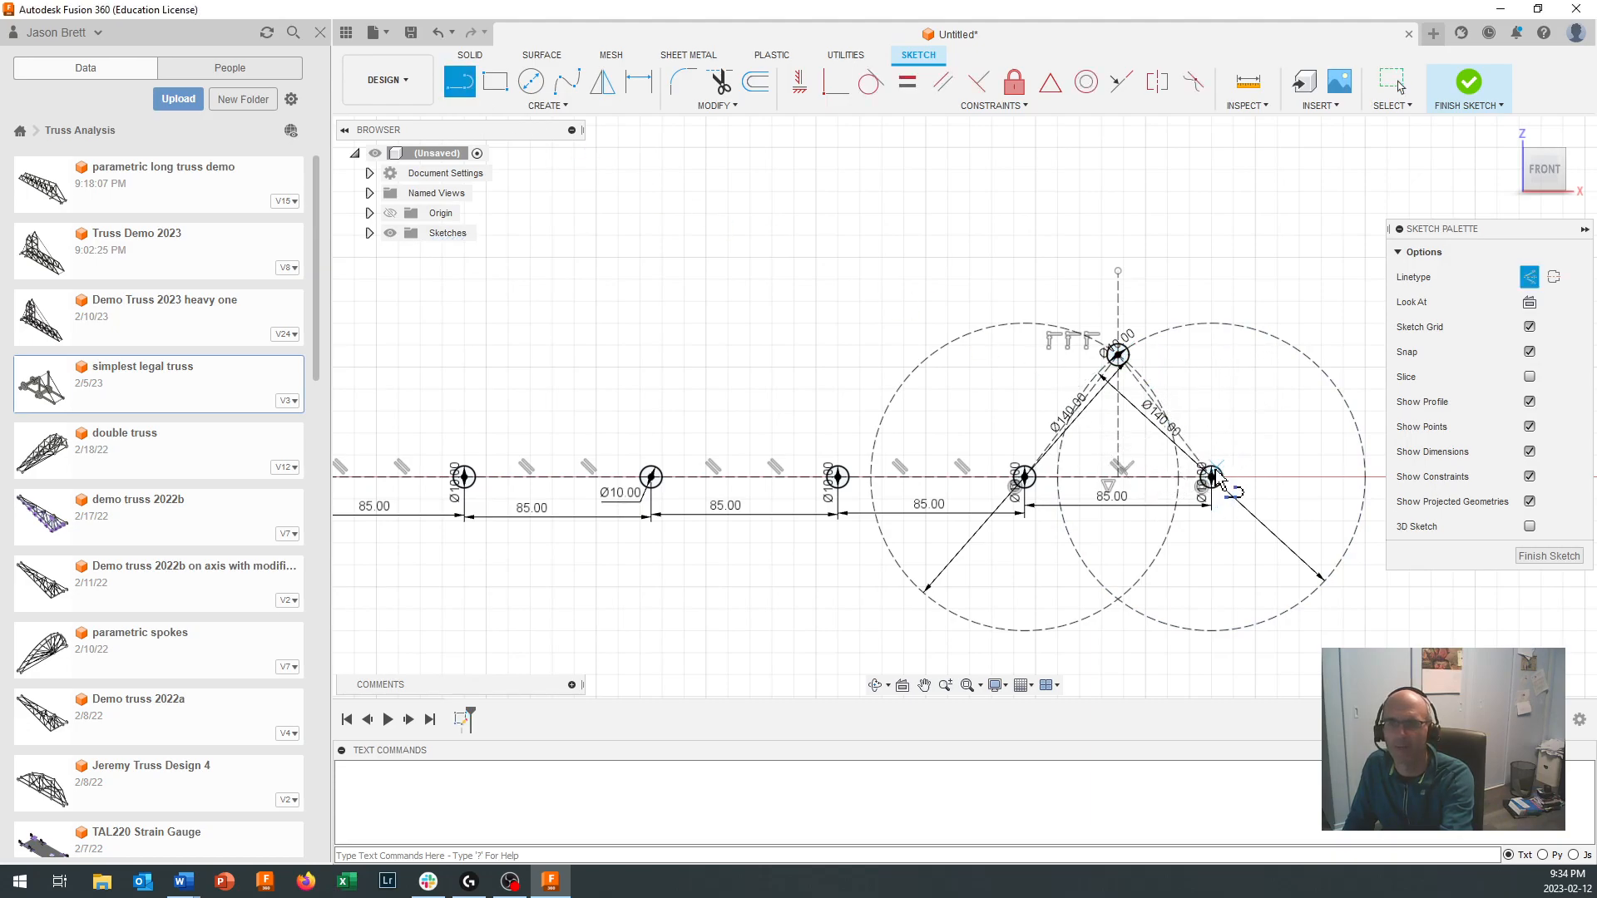
key("Escape")
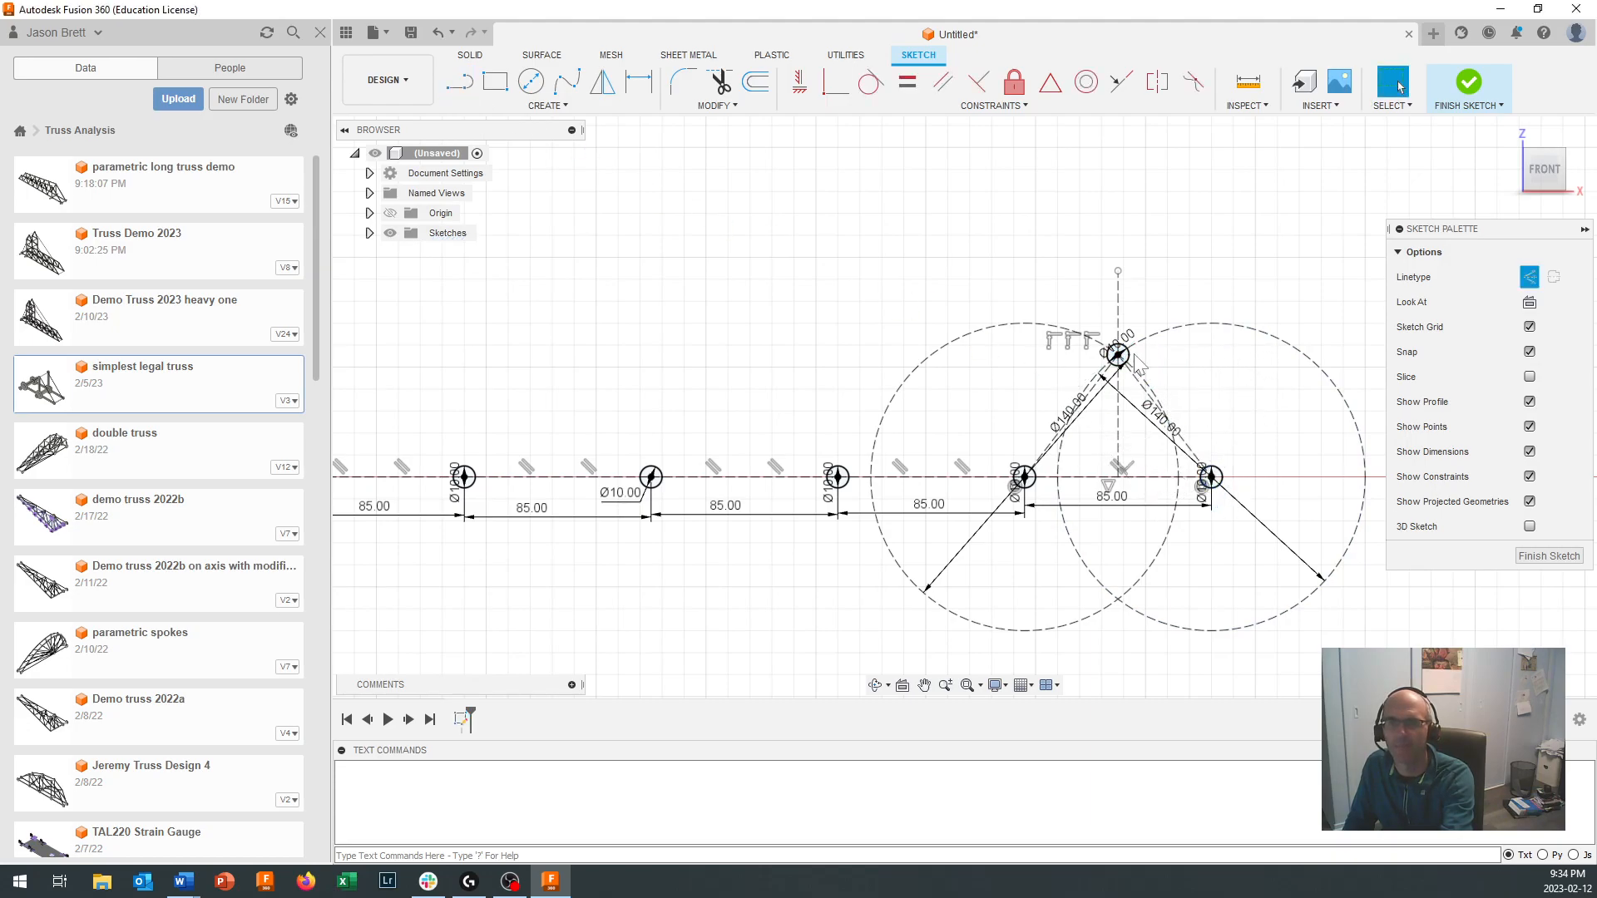
Step: Delete both 140 mm construction circles around the last two bottom-chord joints
left_click(1014, 327)
key("Delete")
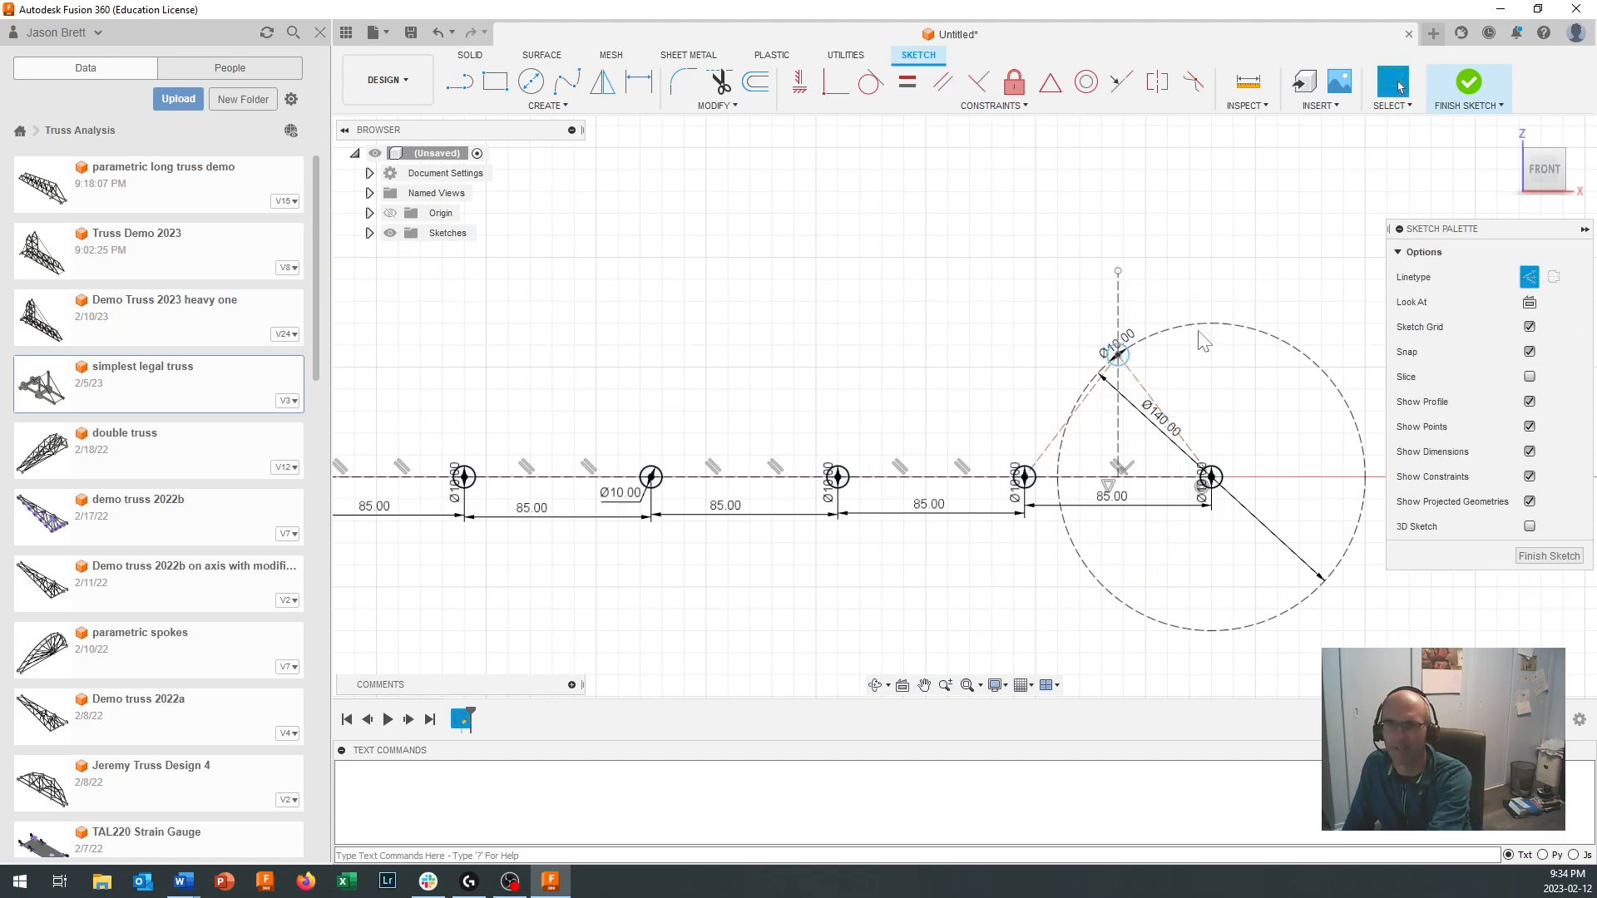
left_click(1203, 331)
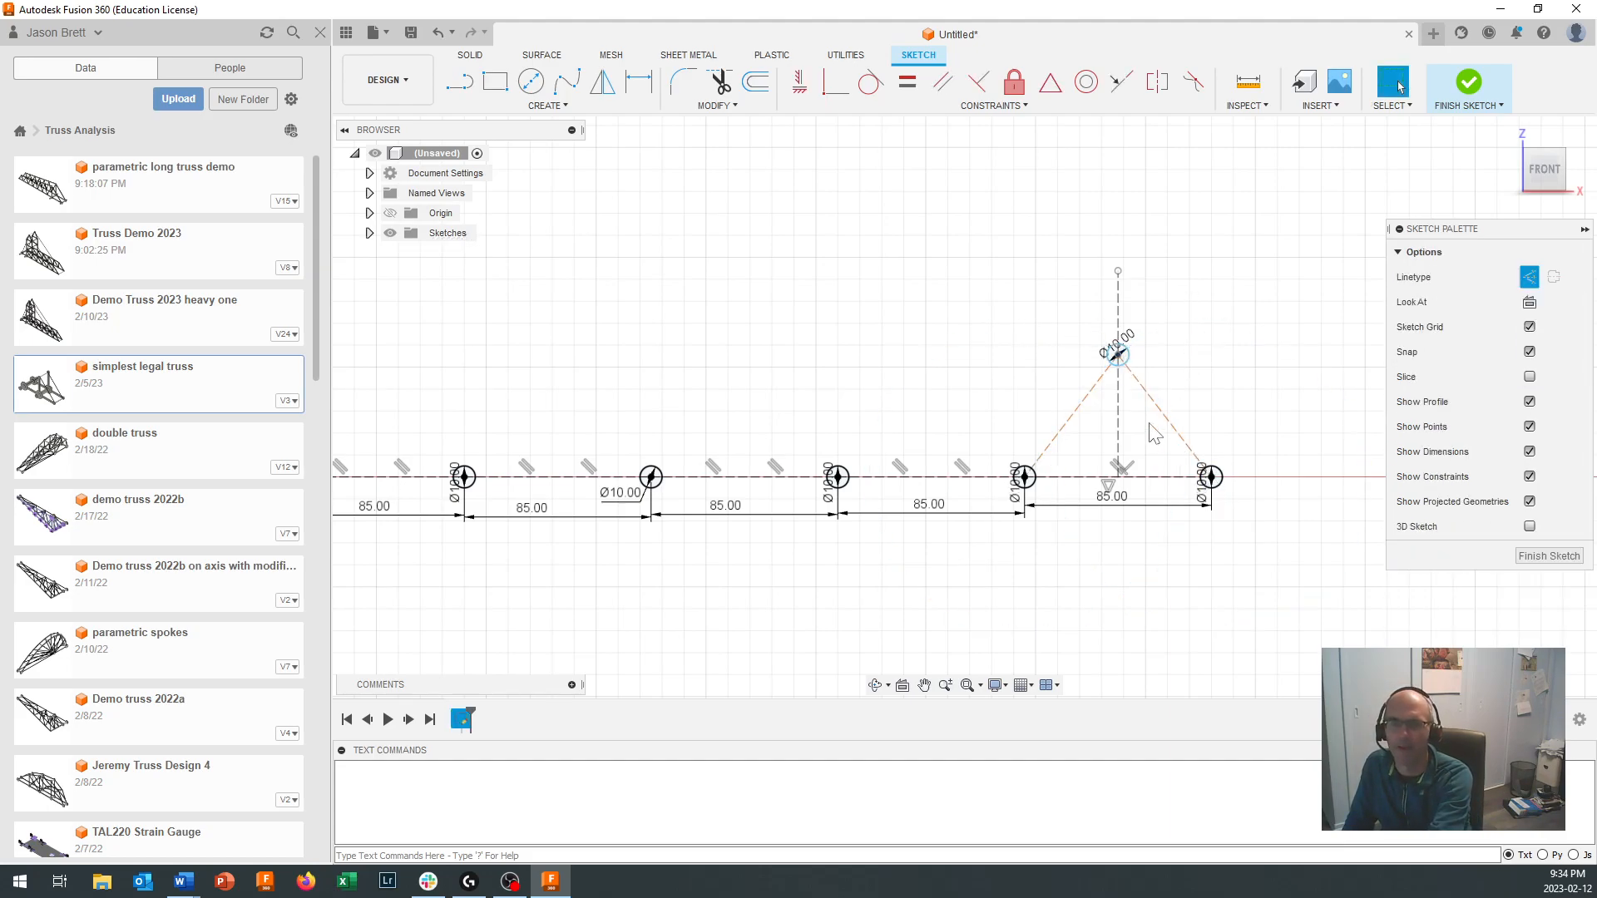
Step: Dimension the lengths of both diagonals from the upper joint to the last two bottom-chord joints at 70 mm each
left_click(1175, 420)
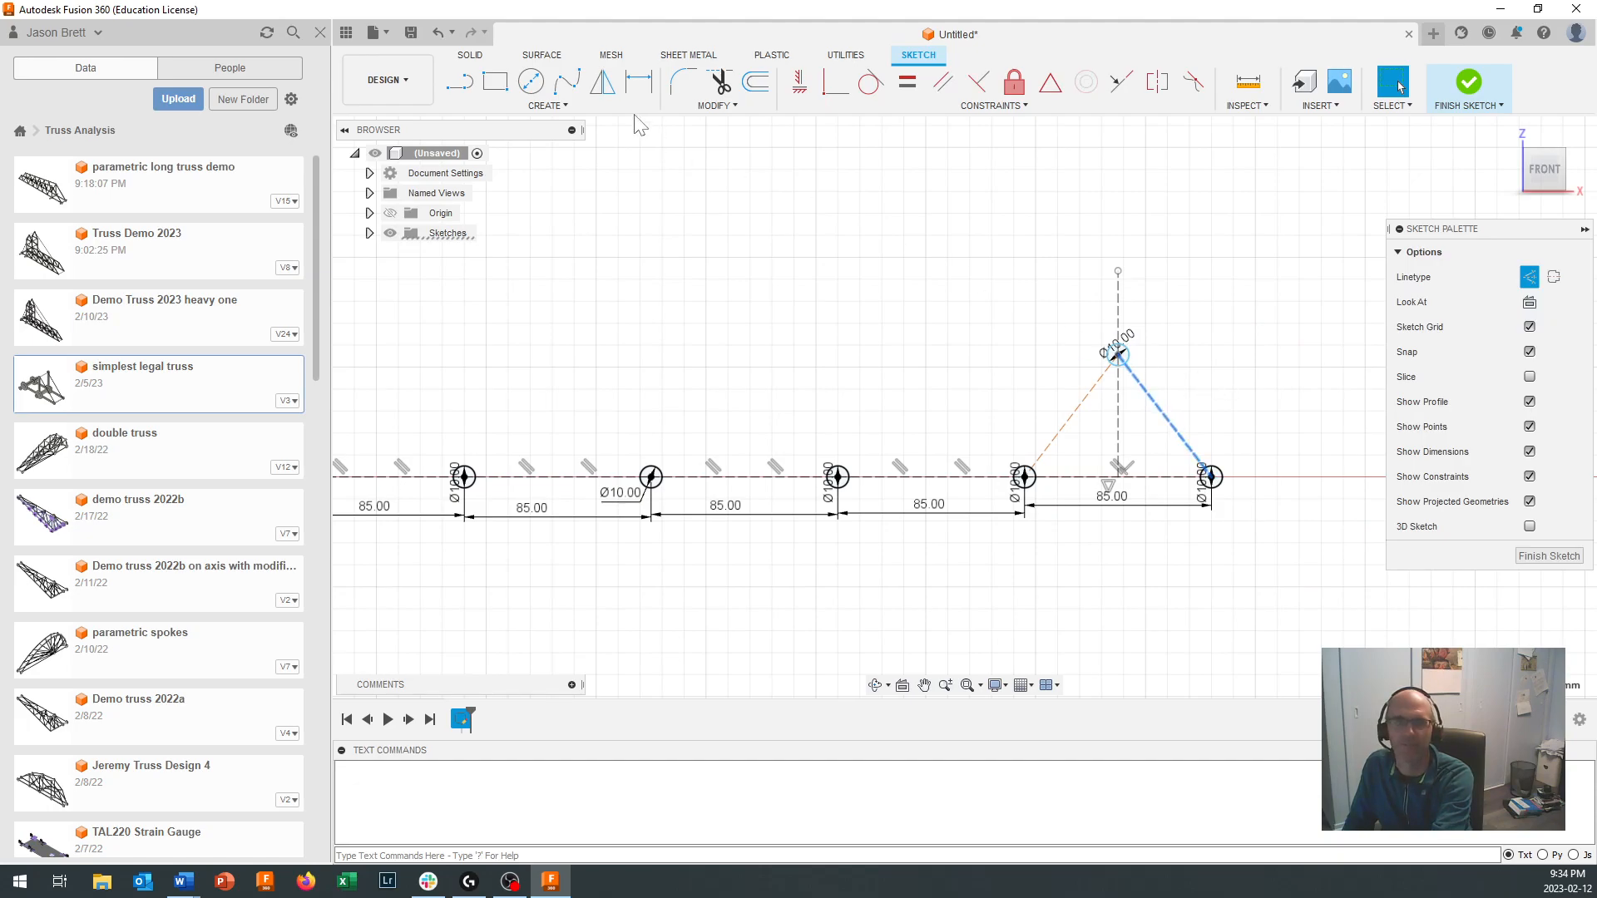
left_click(639, 80)
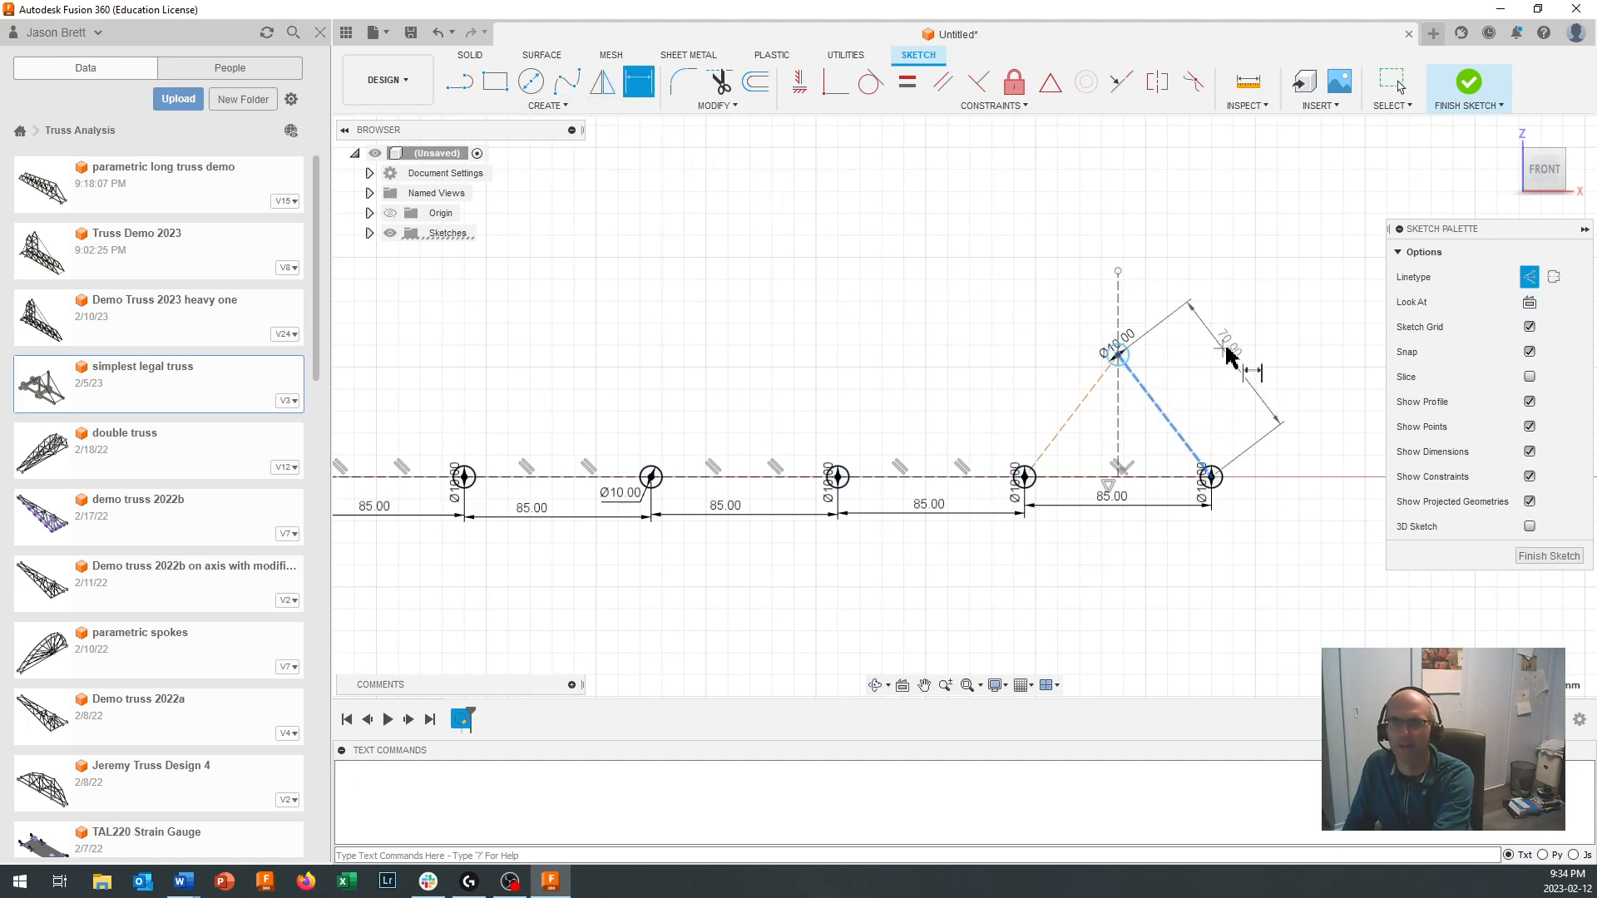
left_click(1247, 350)
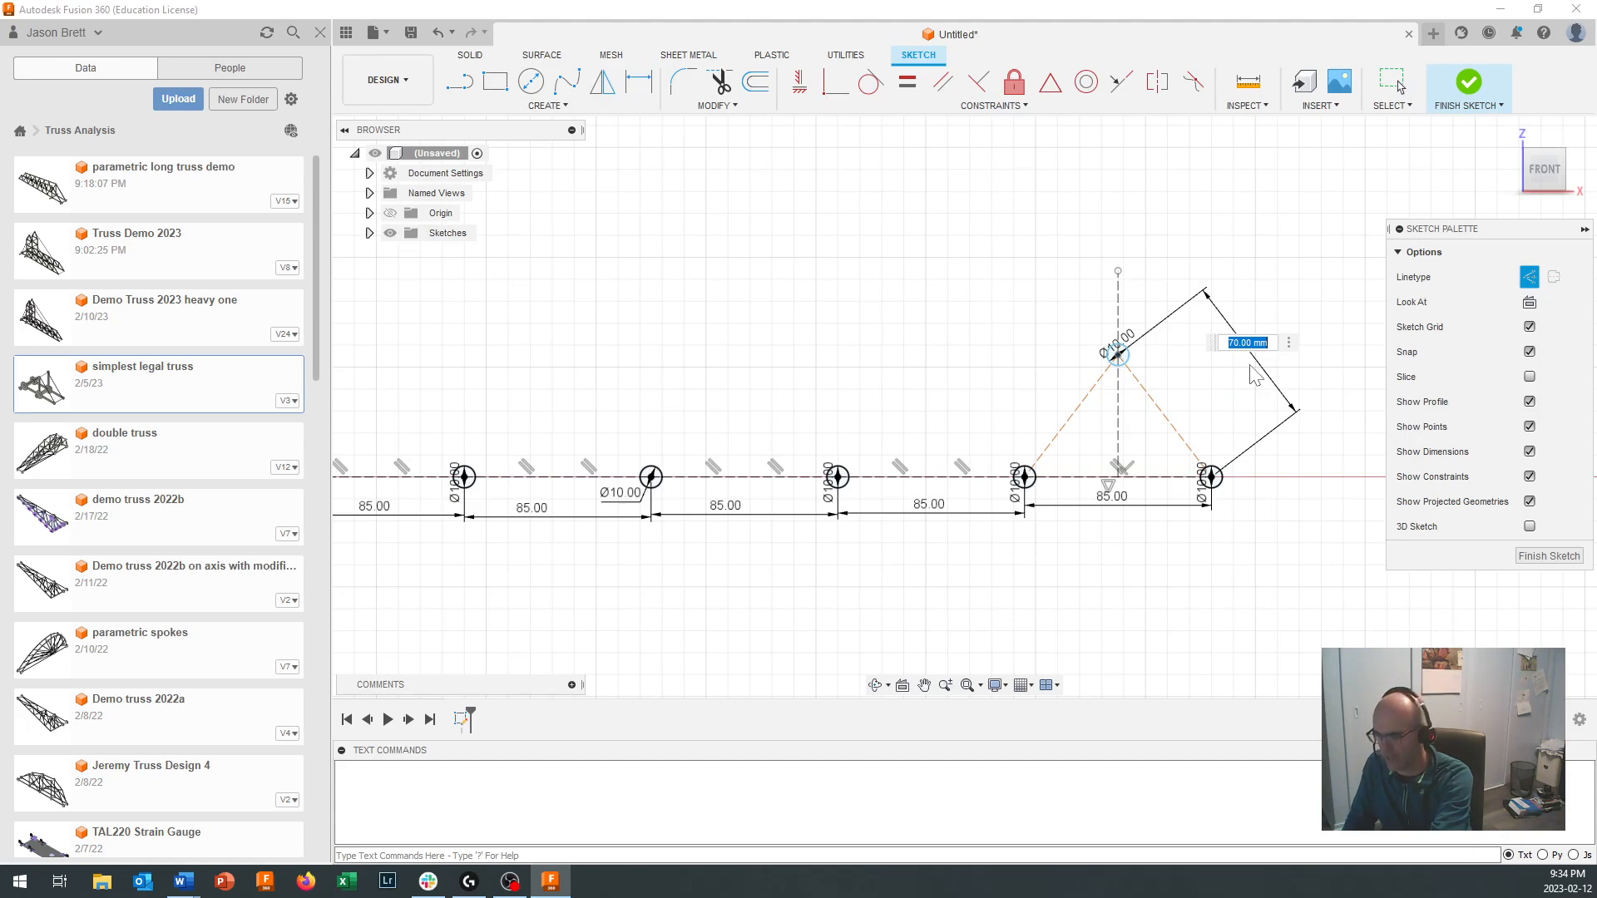
key("Return")
left_click(1083, 405)
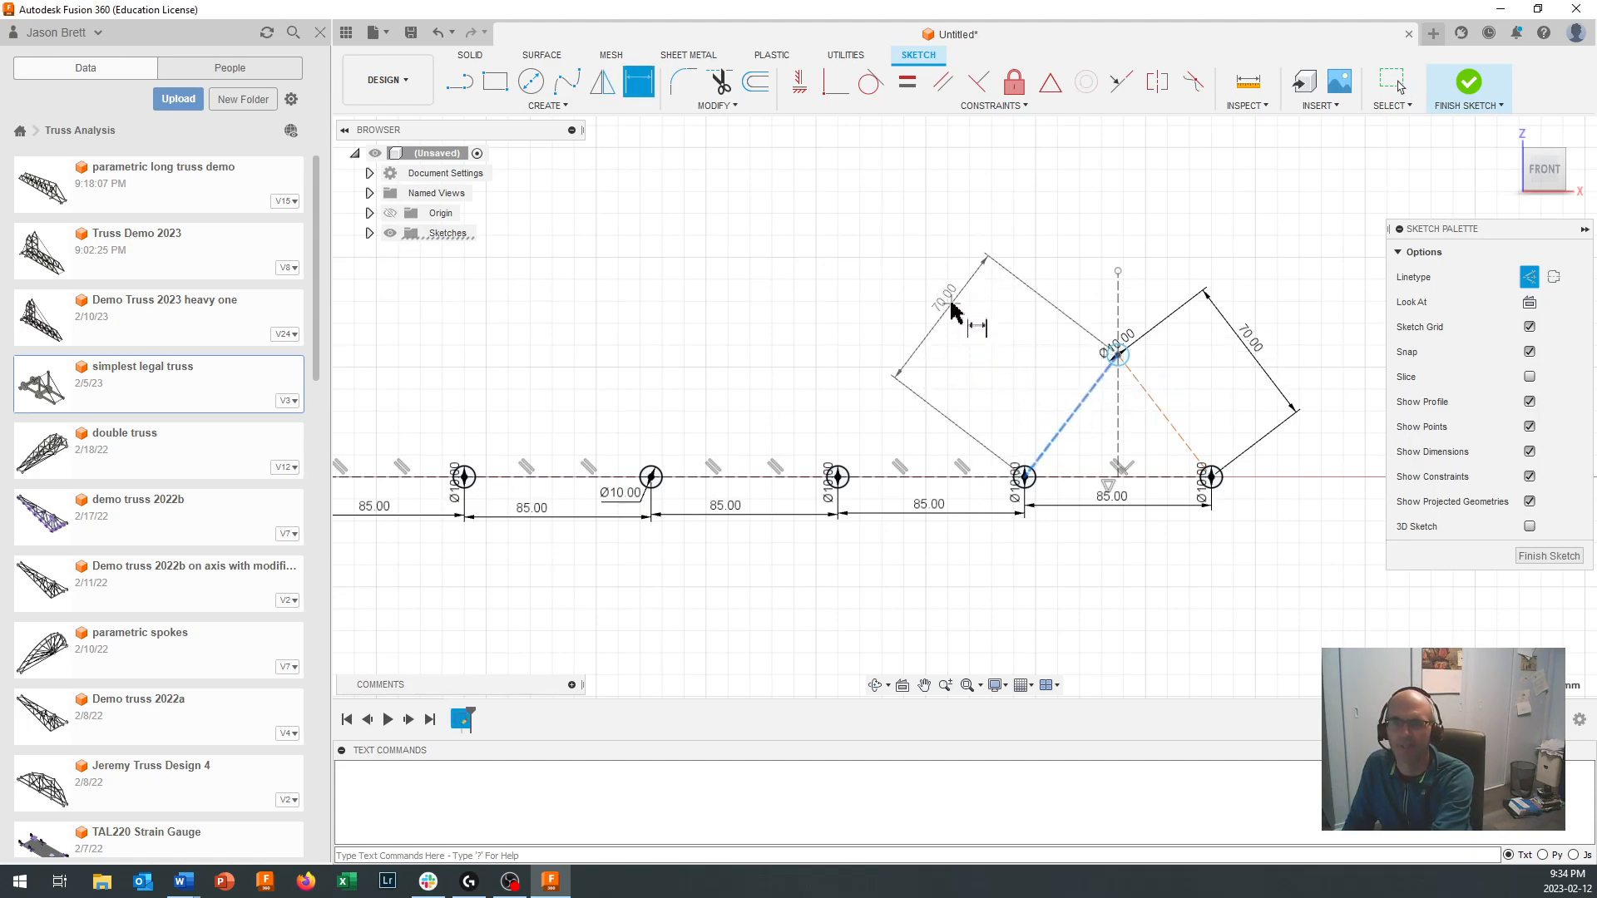
left_click(957, 323)
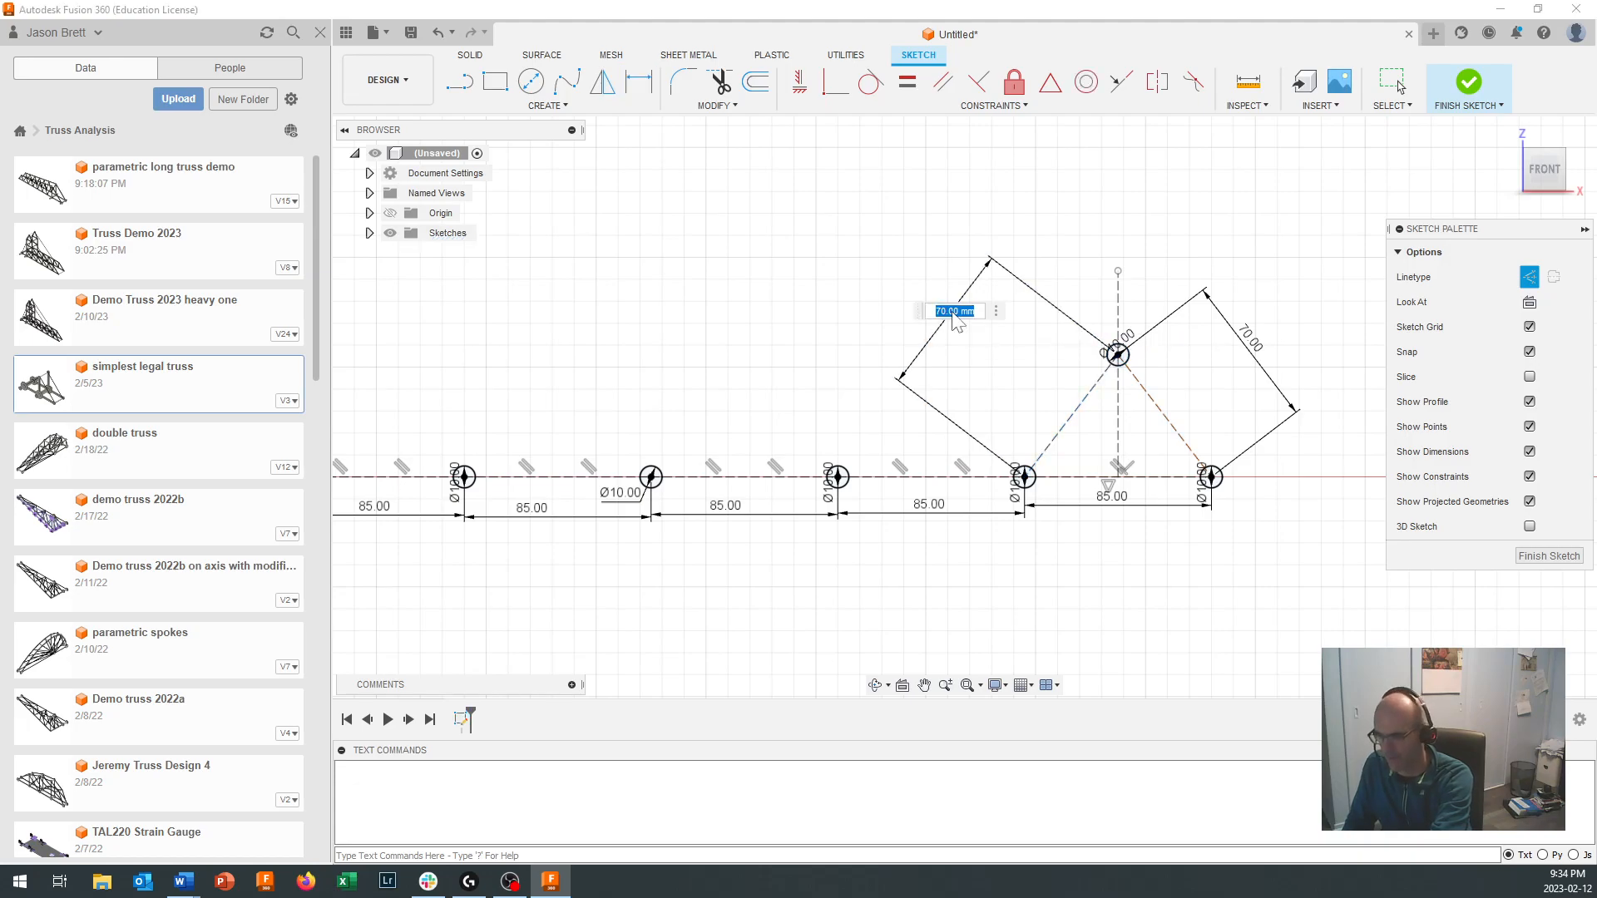
key("Return")
Step: Set the length of the diagonal between the upper joint and the second-to-last bottom-chord joint to 80 mm
scroll(1031, 387, "up", 2)
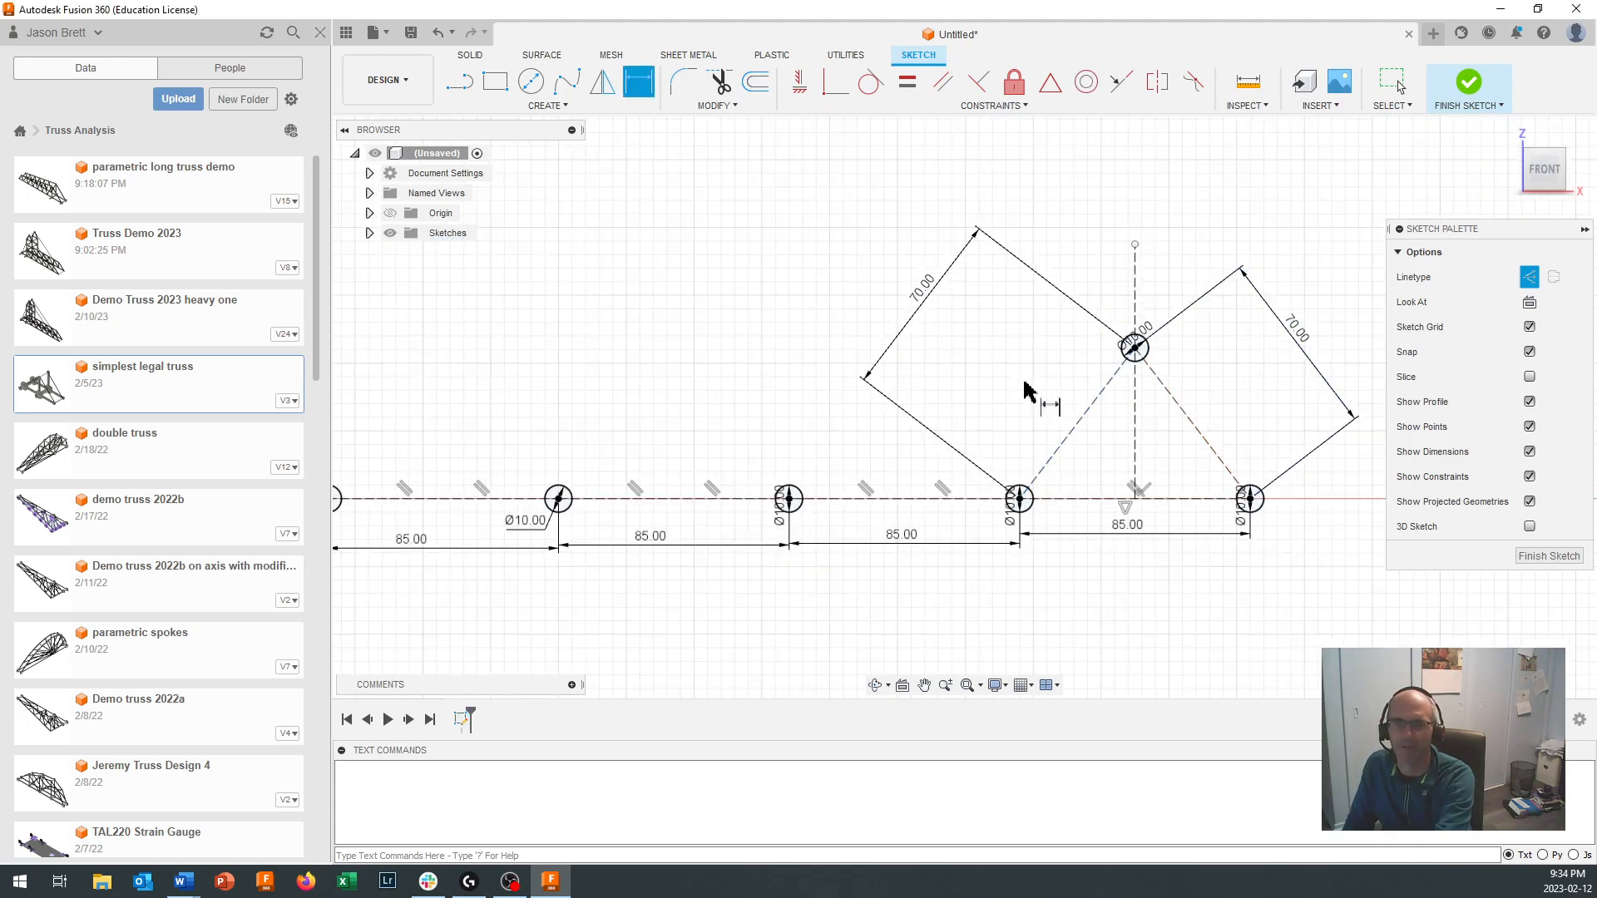
scroll(1002, 408, "down", 2)
scroll(992, 404, "up", 1)
scroll(992, 403, "up", 1)
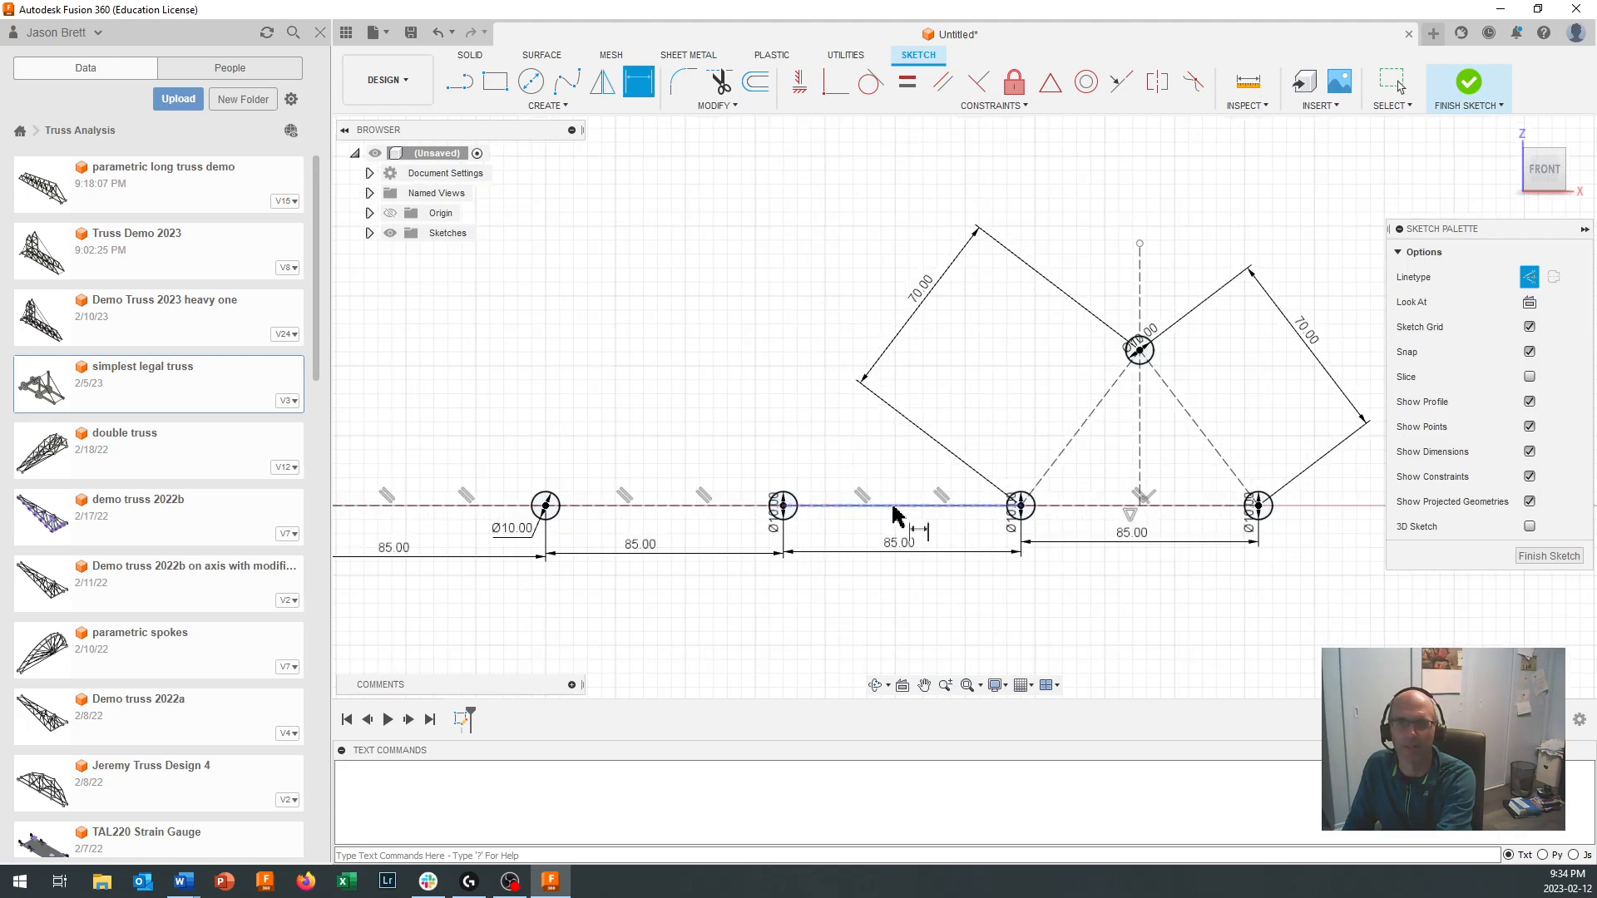
scroll(1129, 389, "up", 2)
scroll(1128, 389, "down", 2)
double_click(909, 299)
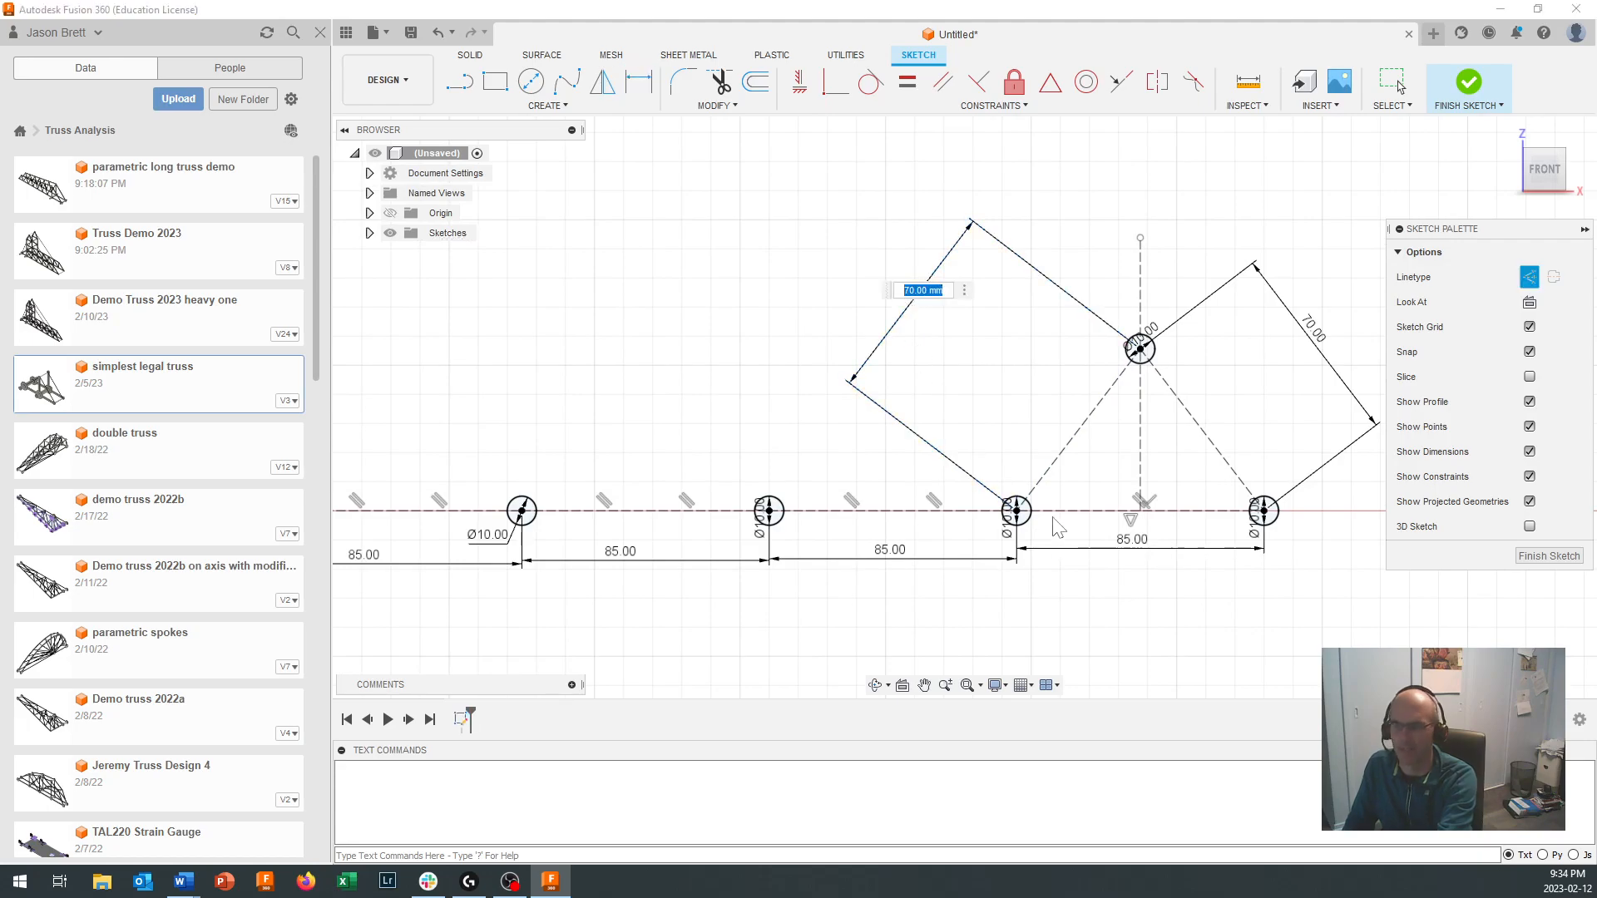
key("Return")
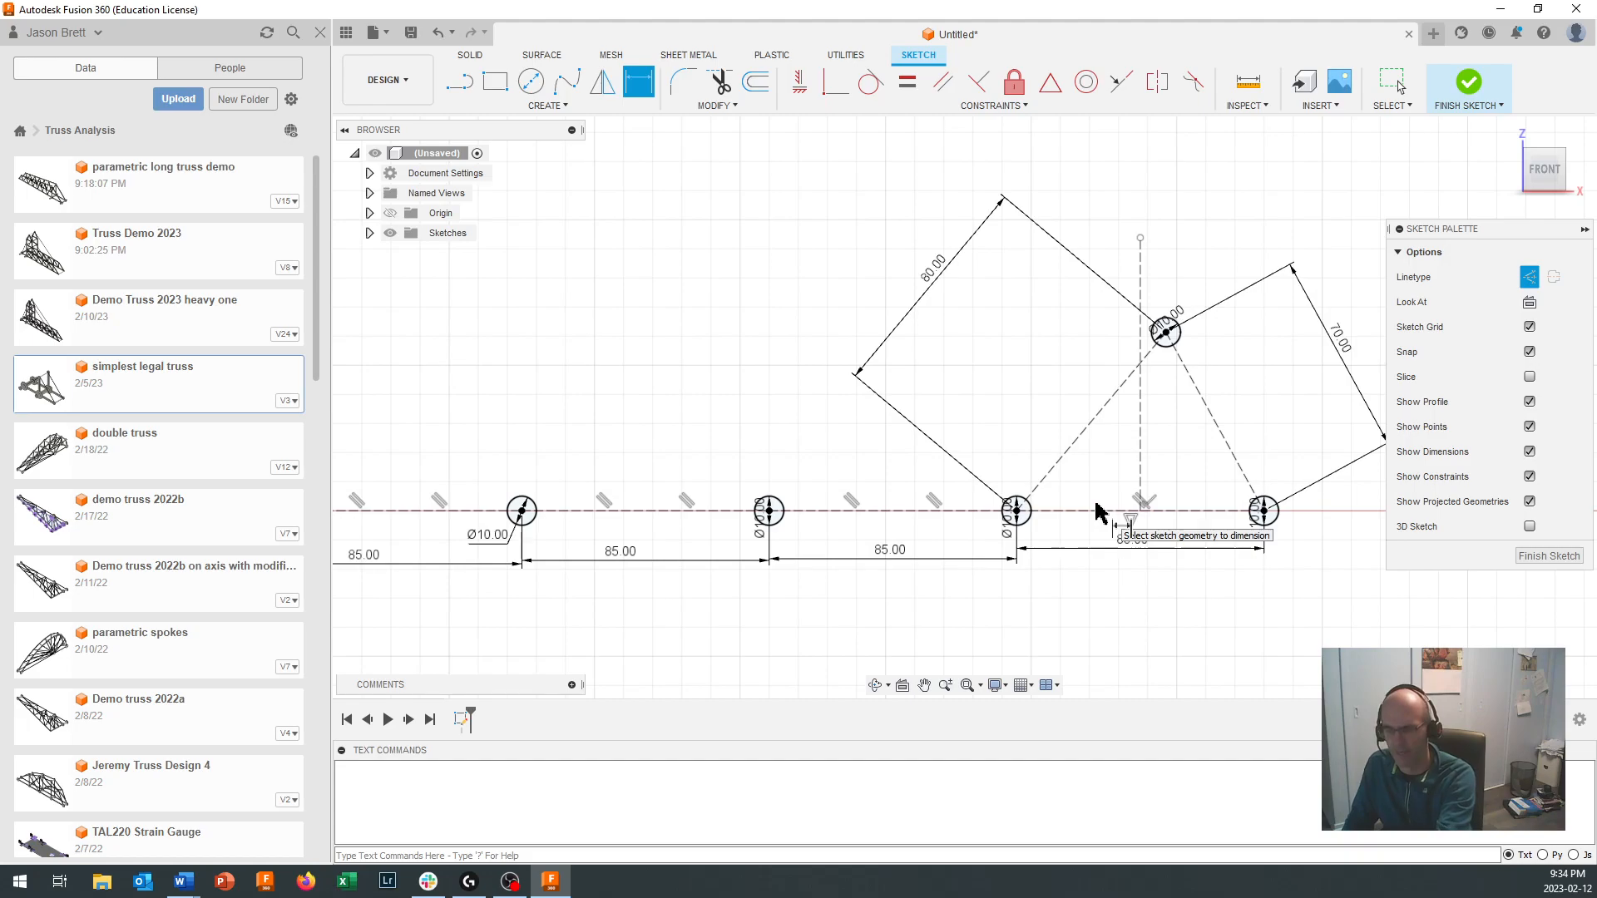
Step: Delete the vertical construction line rising between the last two bottom-chord joints
left_click(1140, 283)
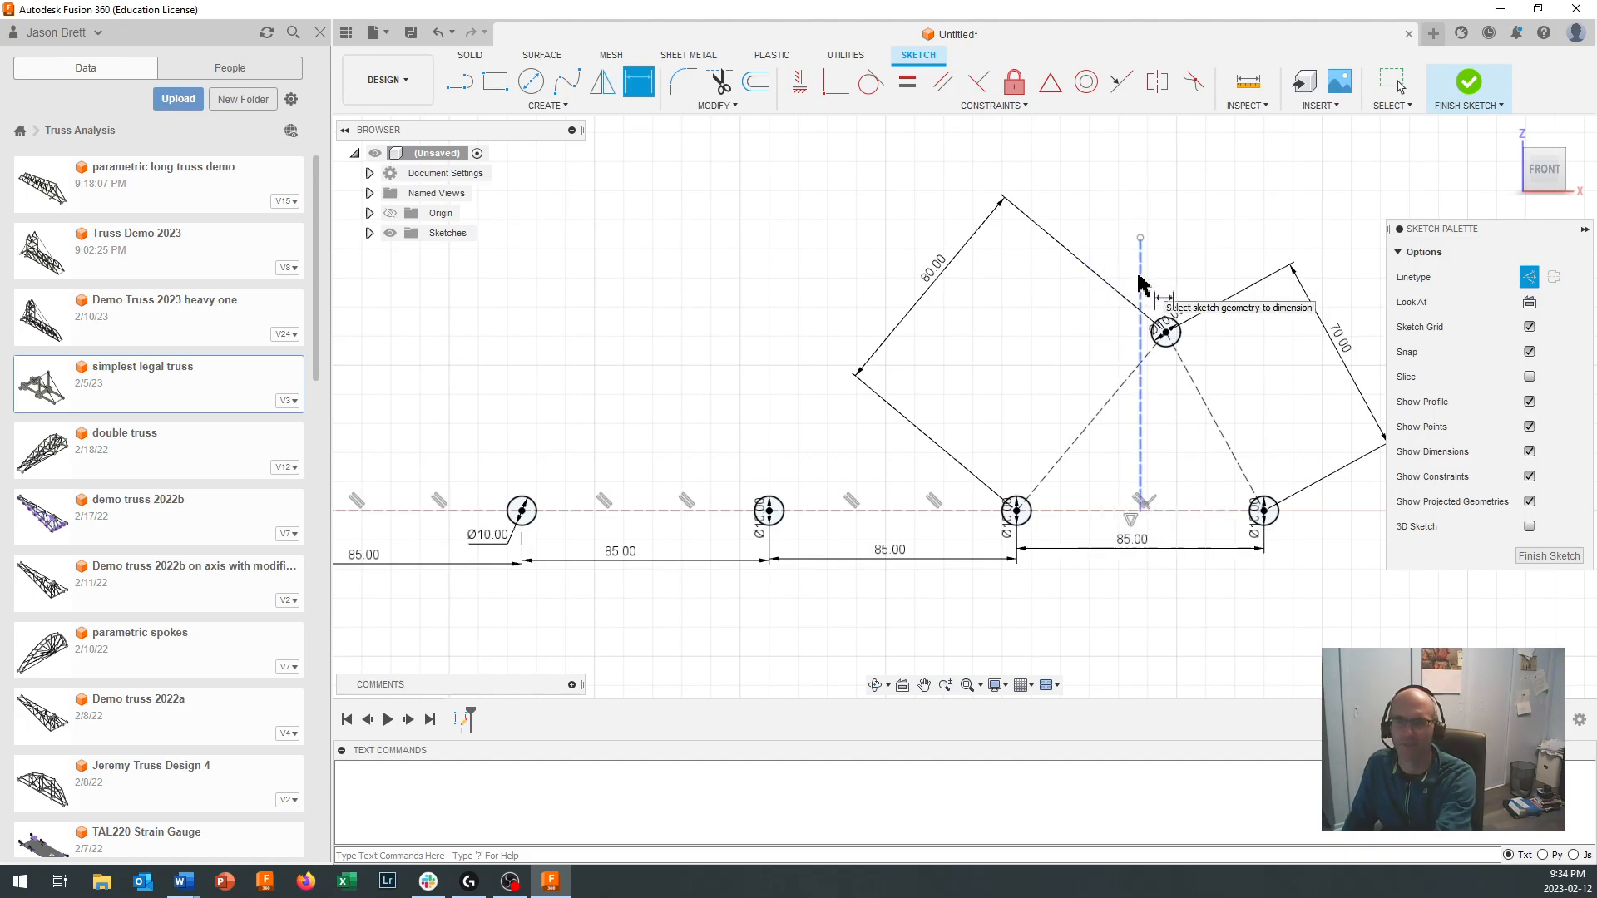
key("Escape")
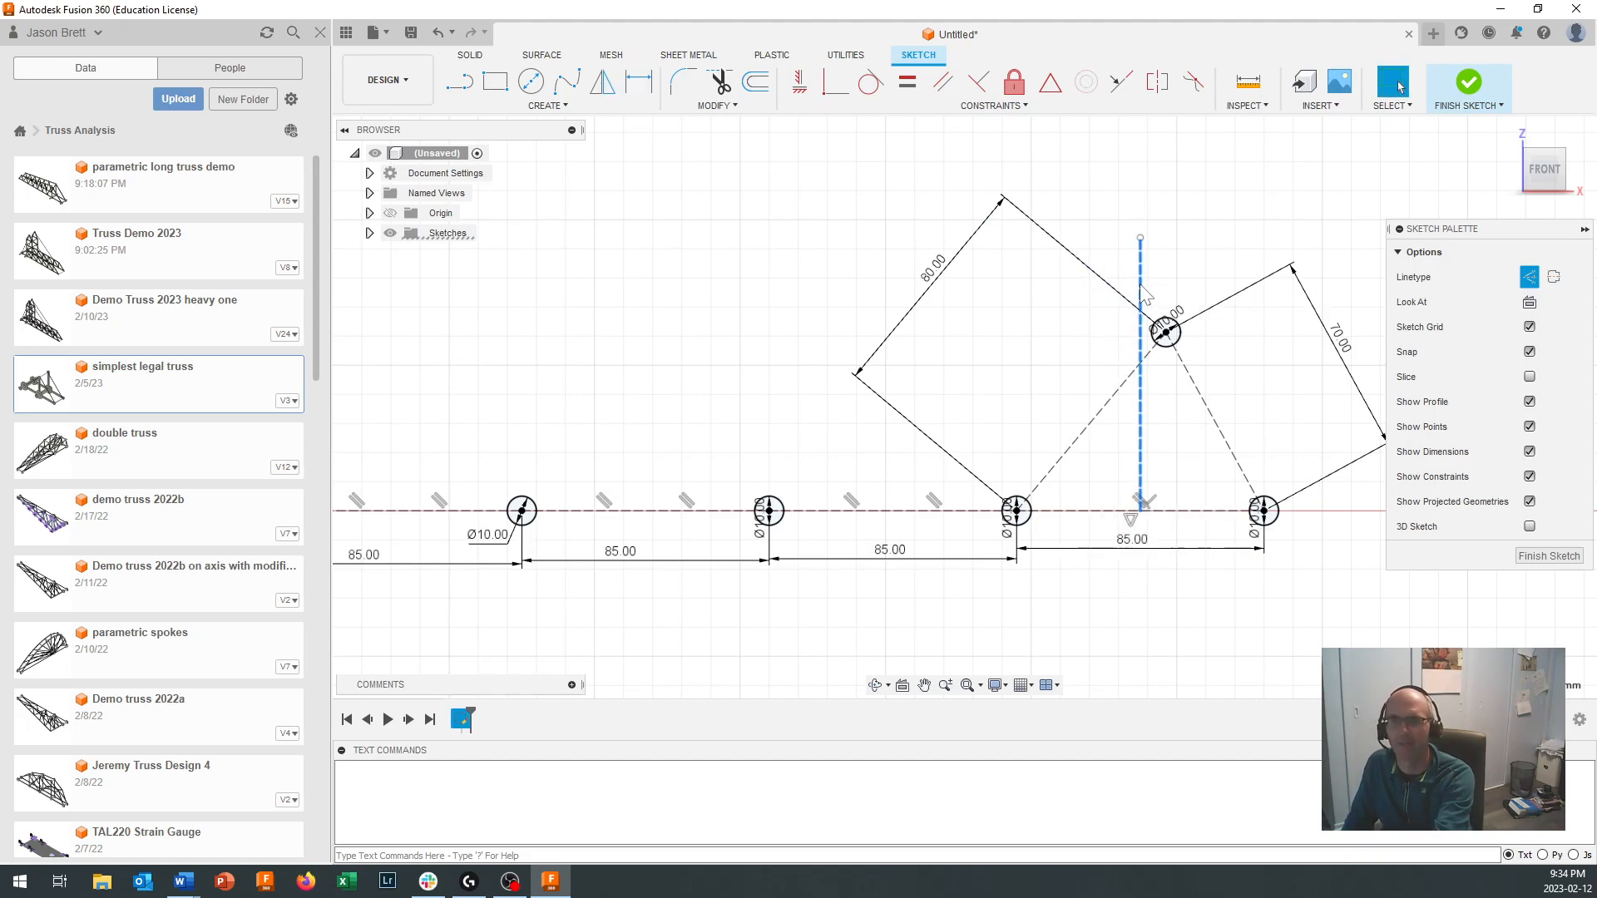
key("Delete")
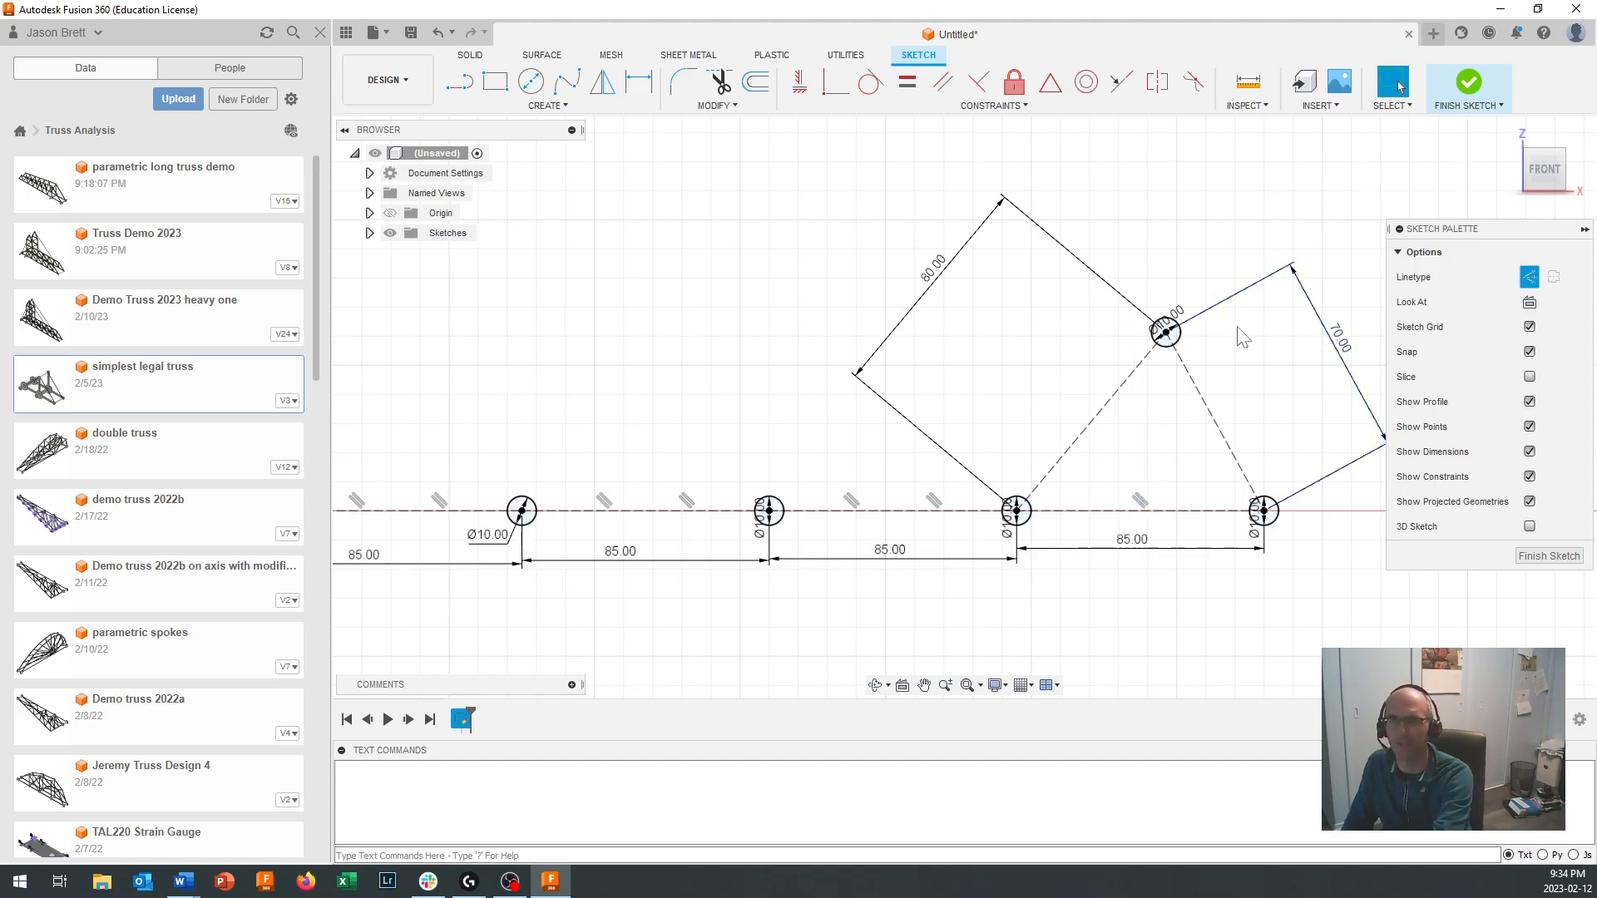
Step: Set the length of the diagonal between the upper joint and the second-to-last bottom-chord joint to 70 mm
double_click(934, 275)
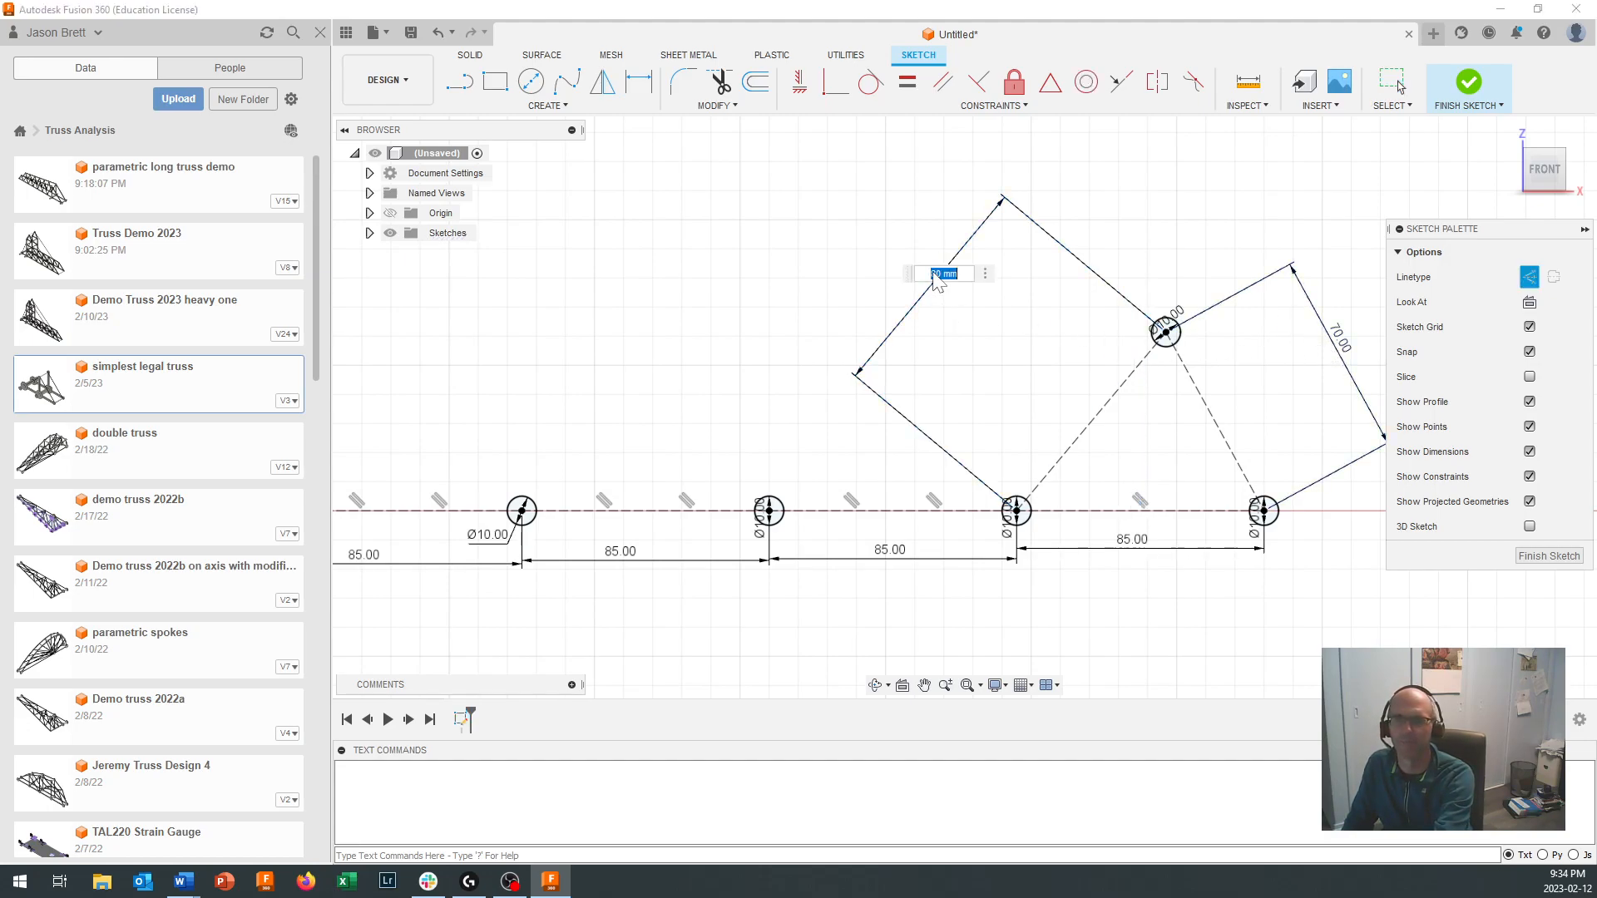
type("70")
key("Return")
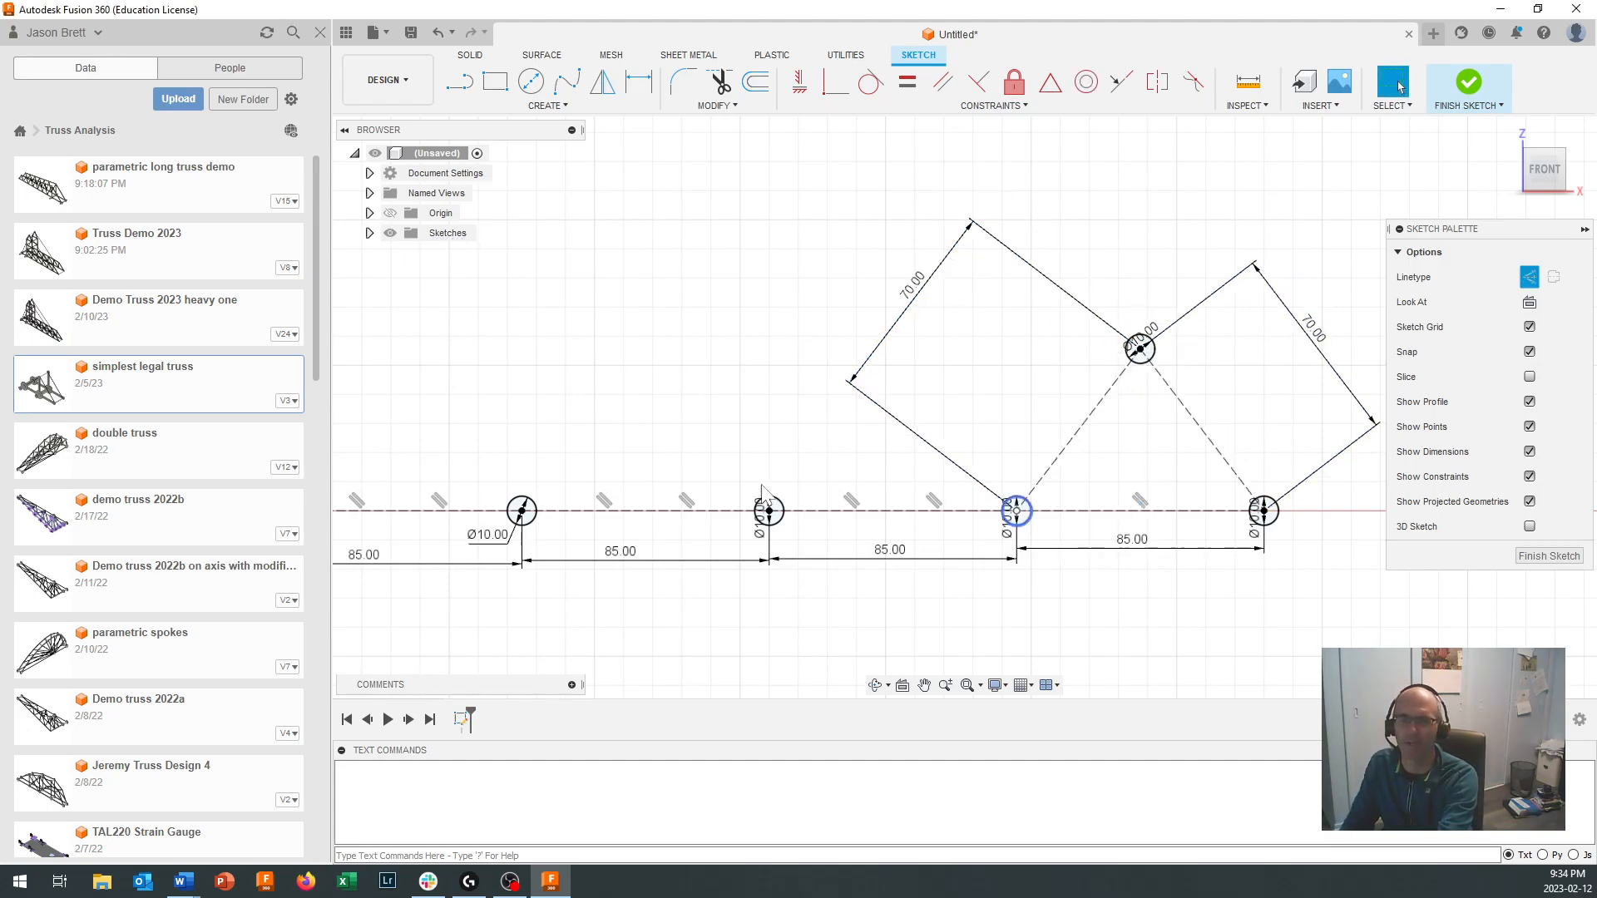
Step: Draw construction lines from the second-to-last bottom-chord joint to a new apex, parallel to the outermost diagonal, and down to the third-to-last joint
scroll(1147, 499, "down", 3)
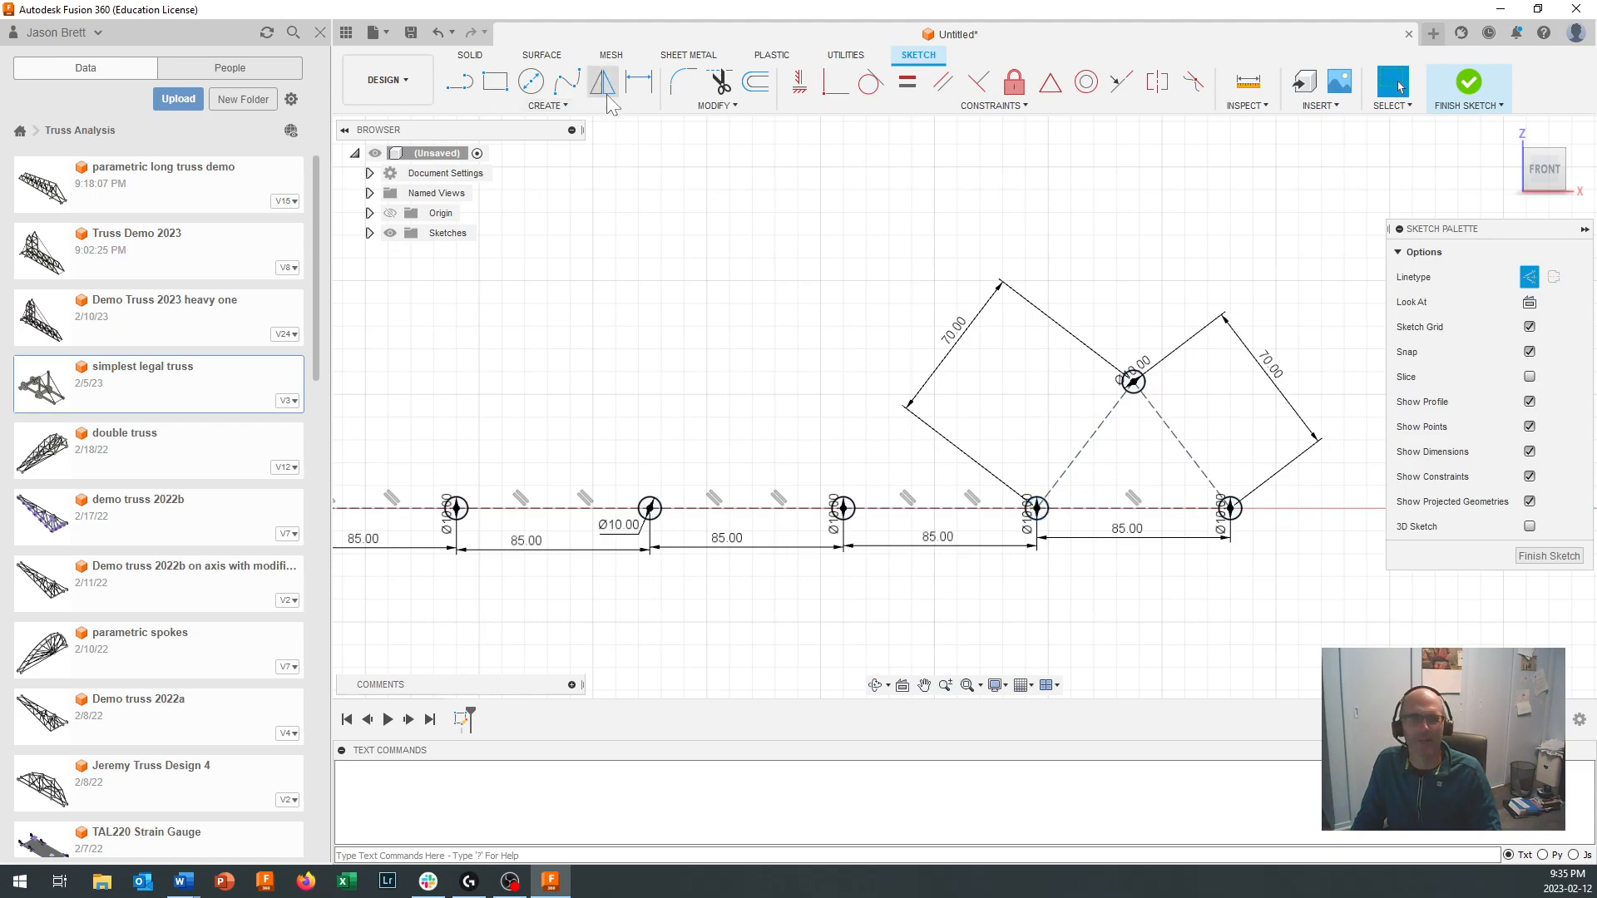
left_click(460, 81)
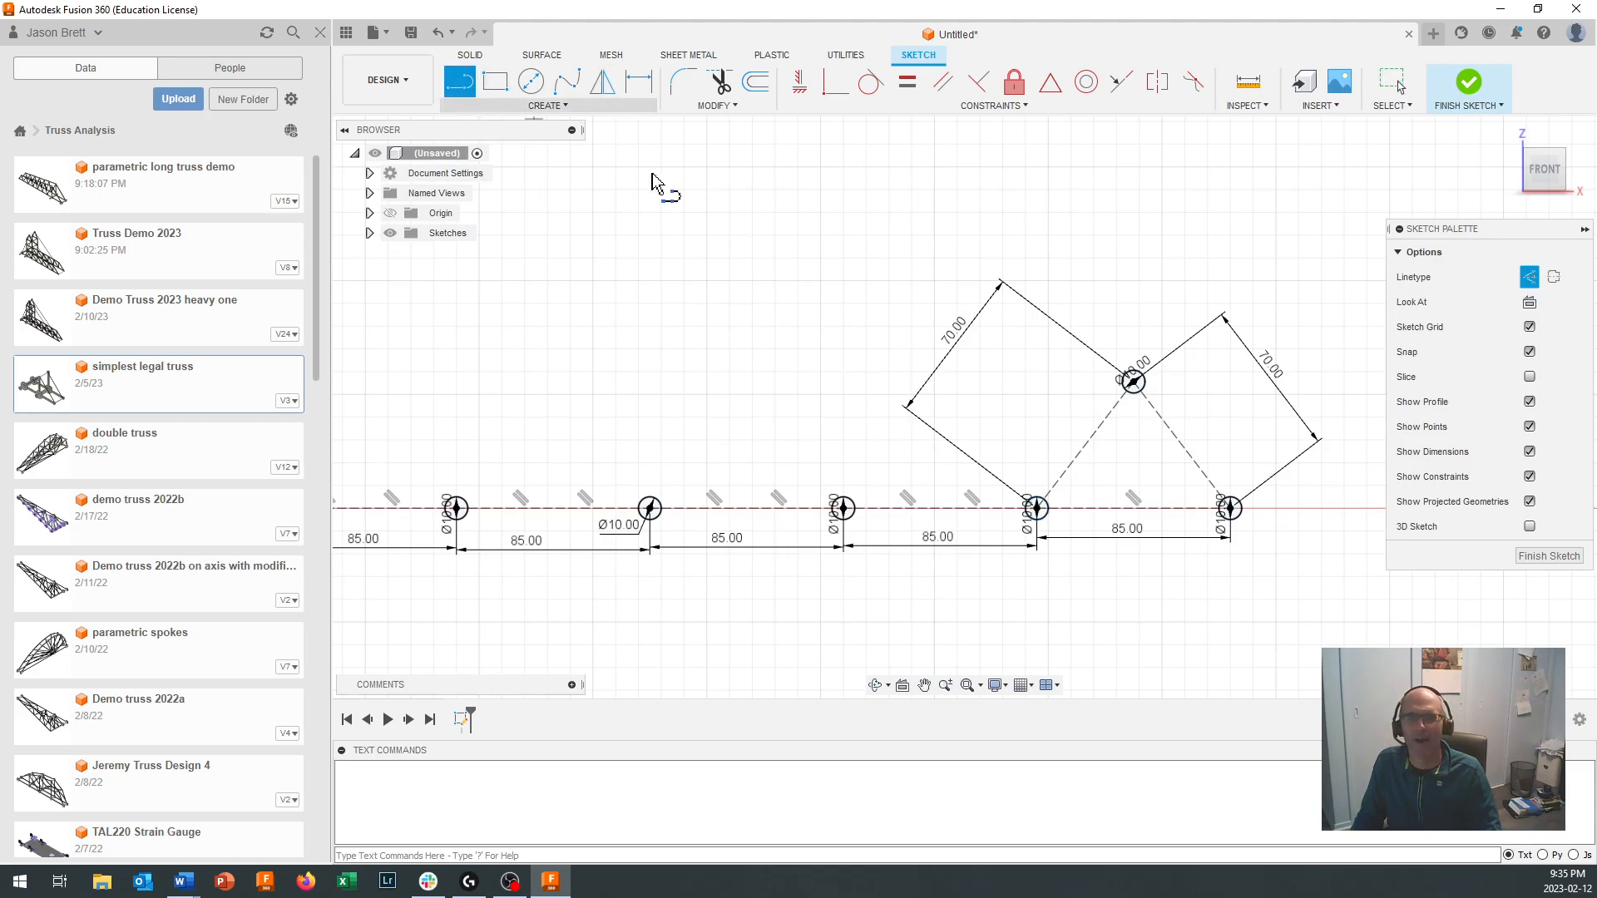
left_click(1036, 508)
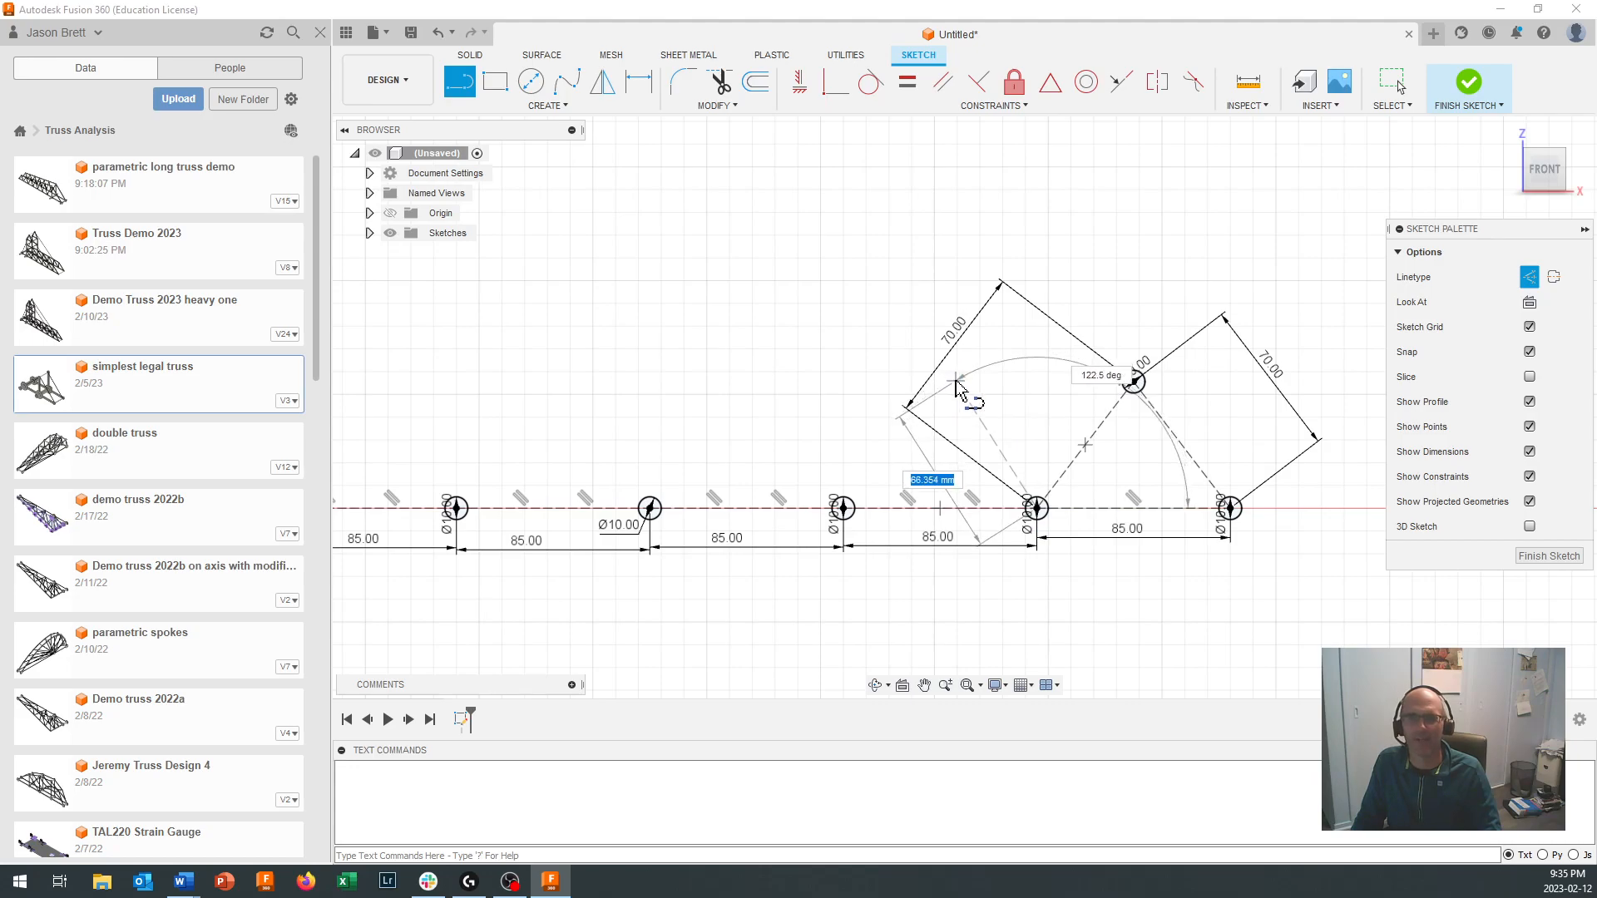
left_click(1133, 383)
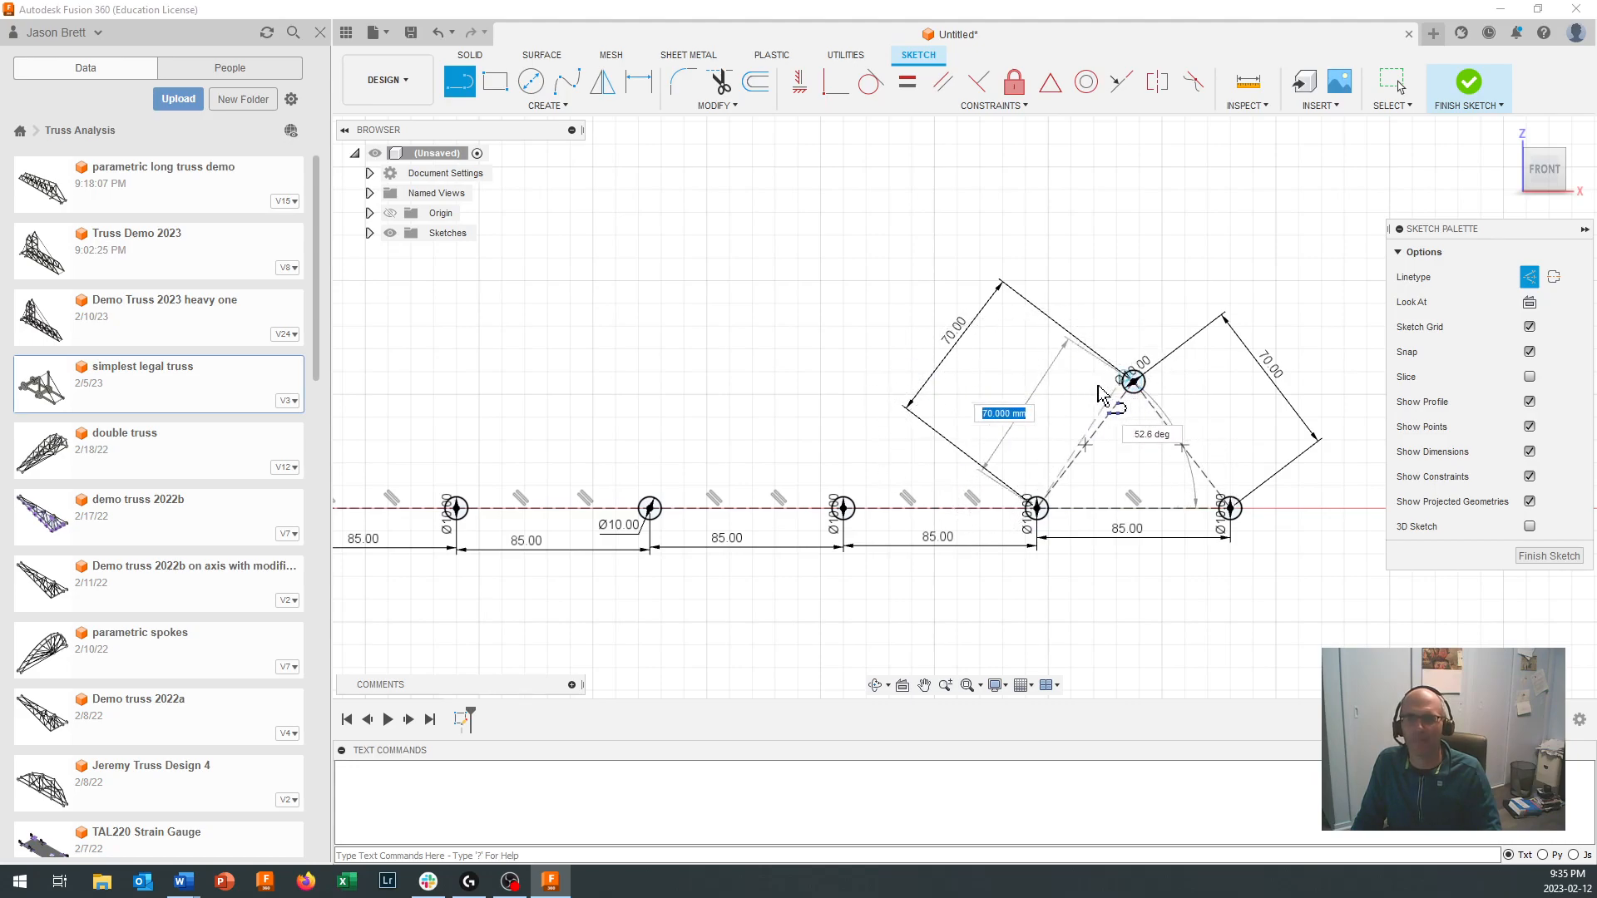
left_click(939, 384)
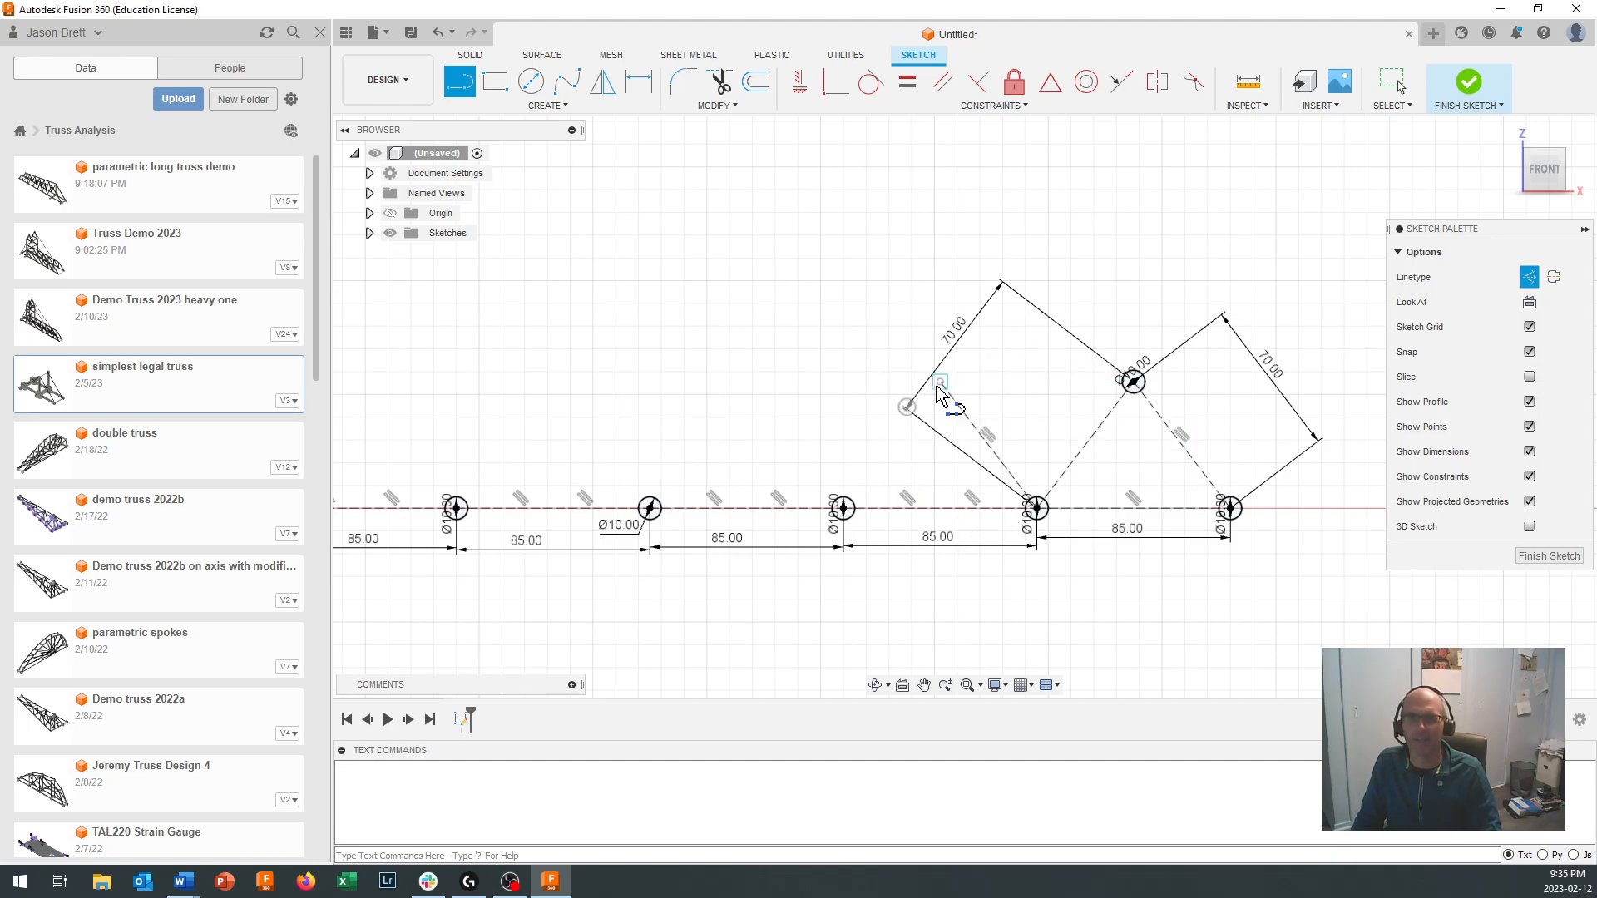
left_click(844, 509)
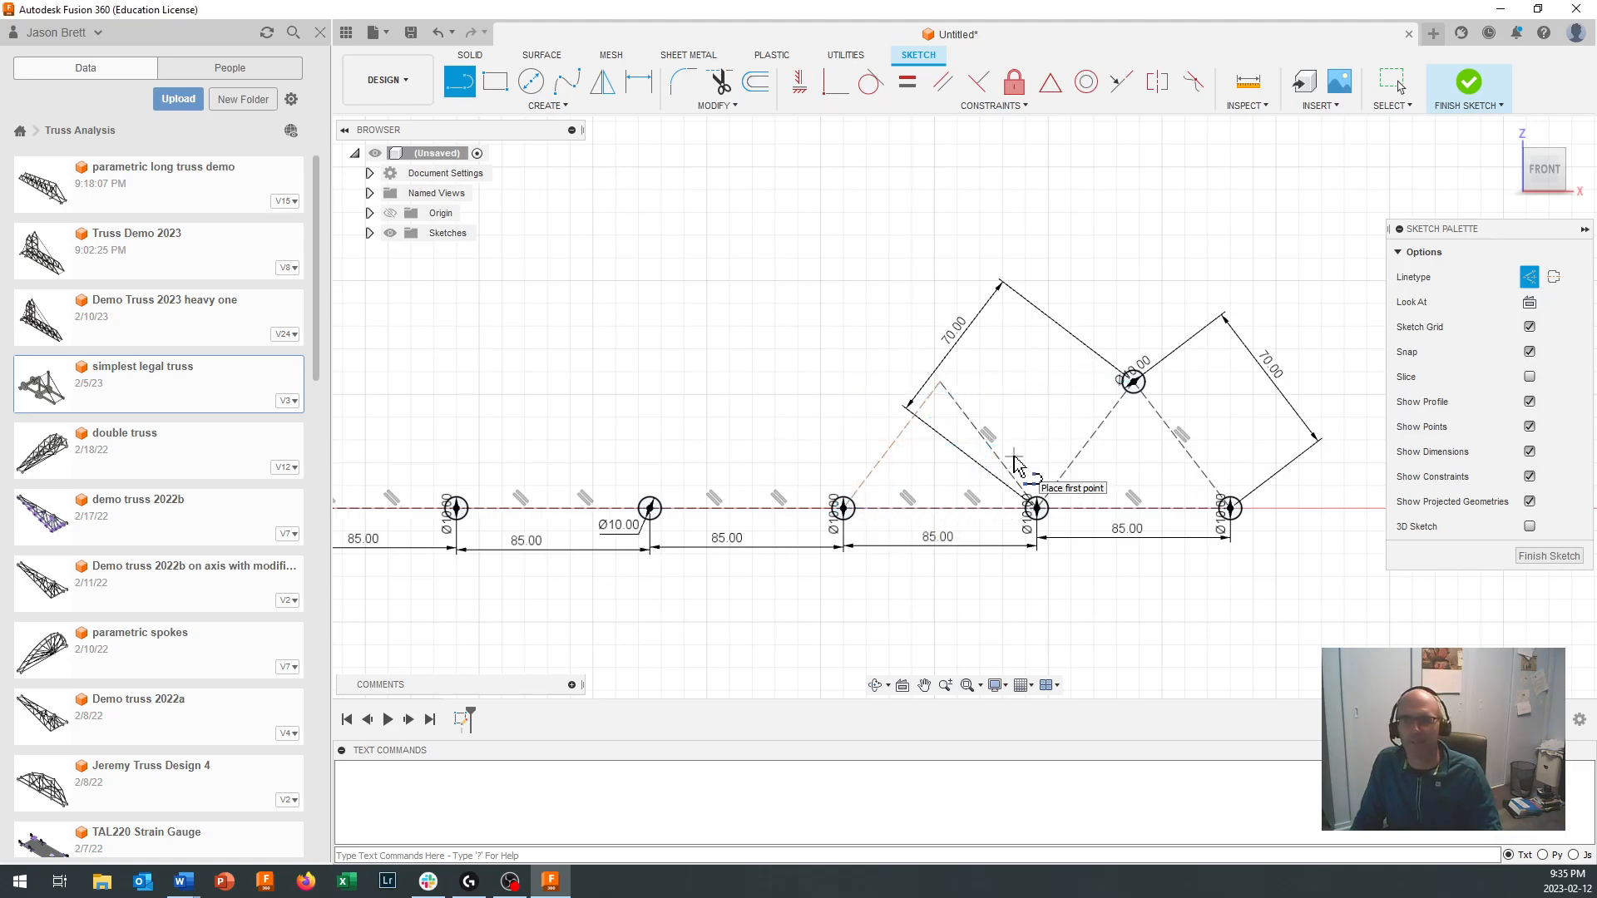
key("Escape")
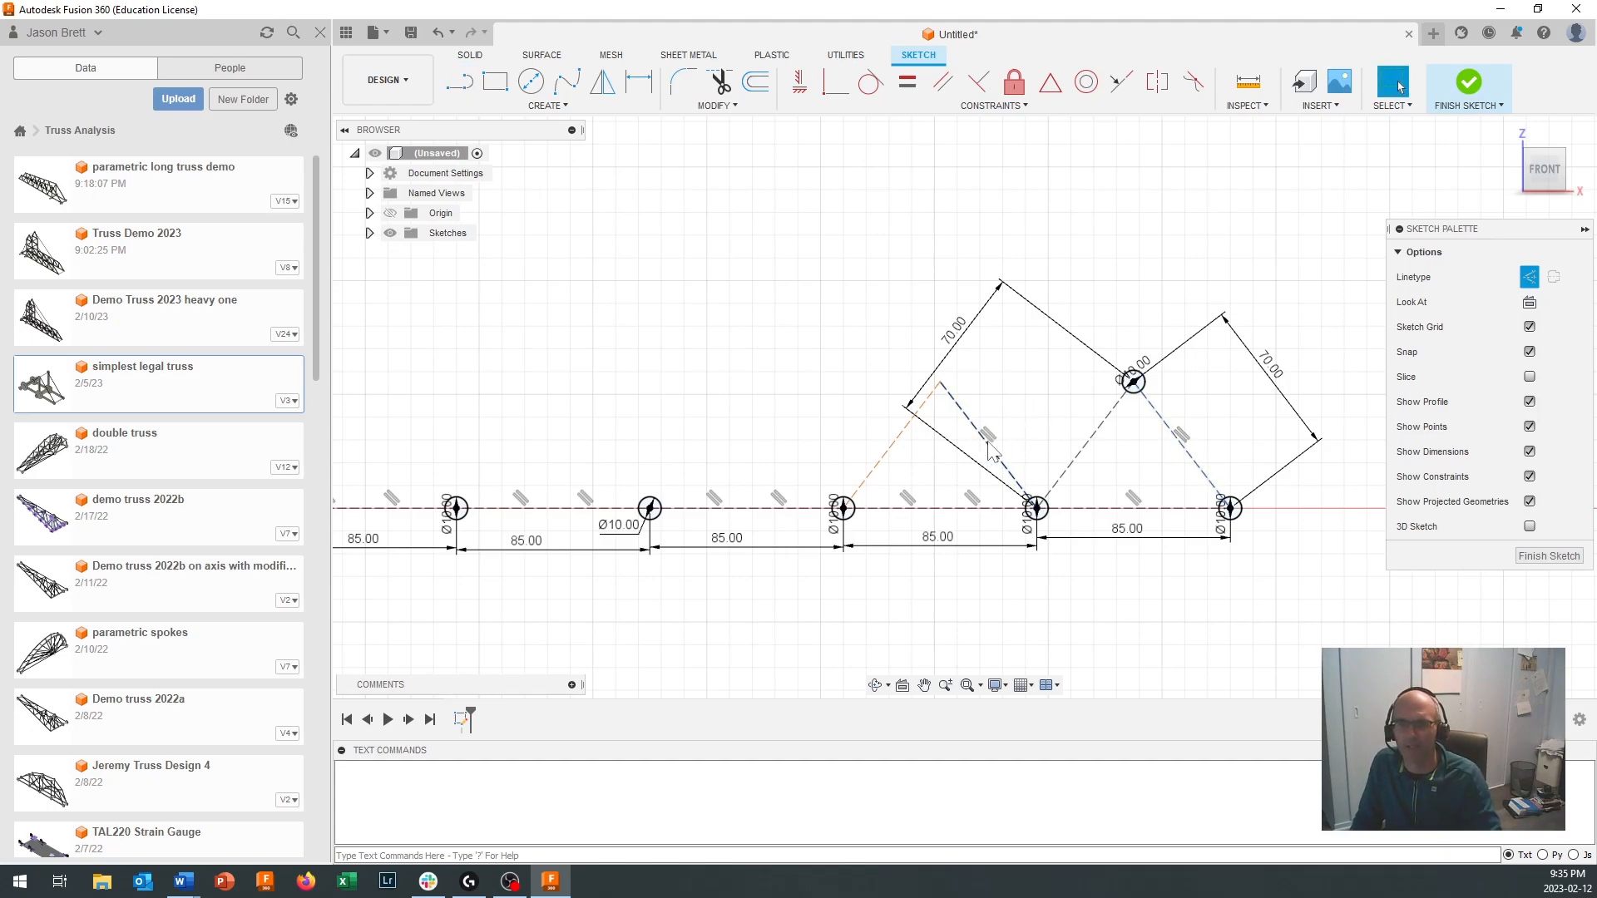
Step: Make the diagonal rising from the third-to-last bottom-chord joint parallel to the diagonal rising from the second-to-last joint
left_click(942, 81)
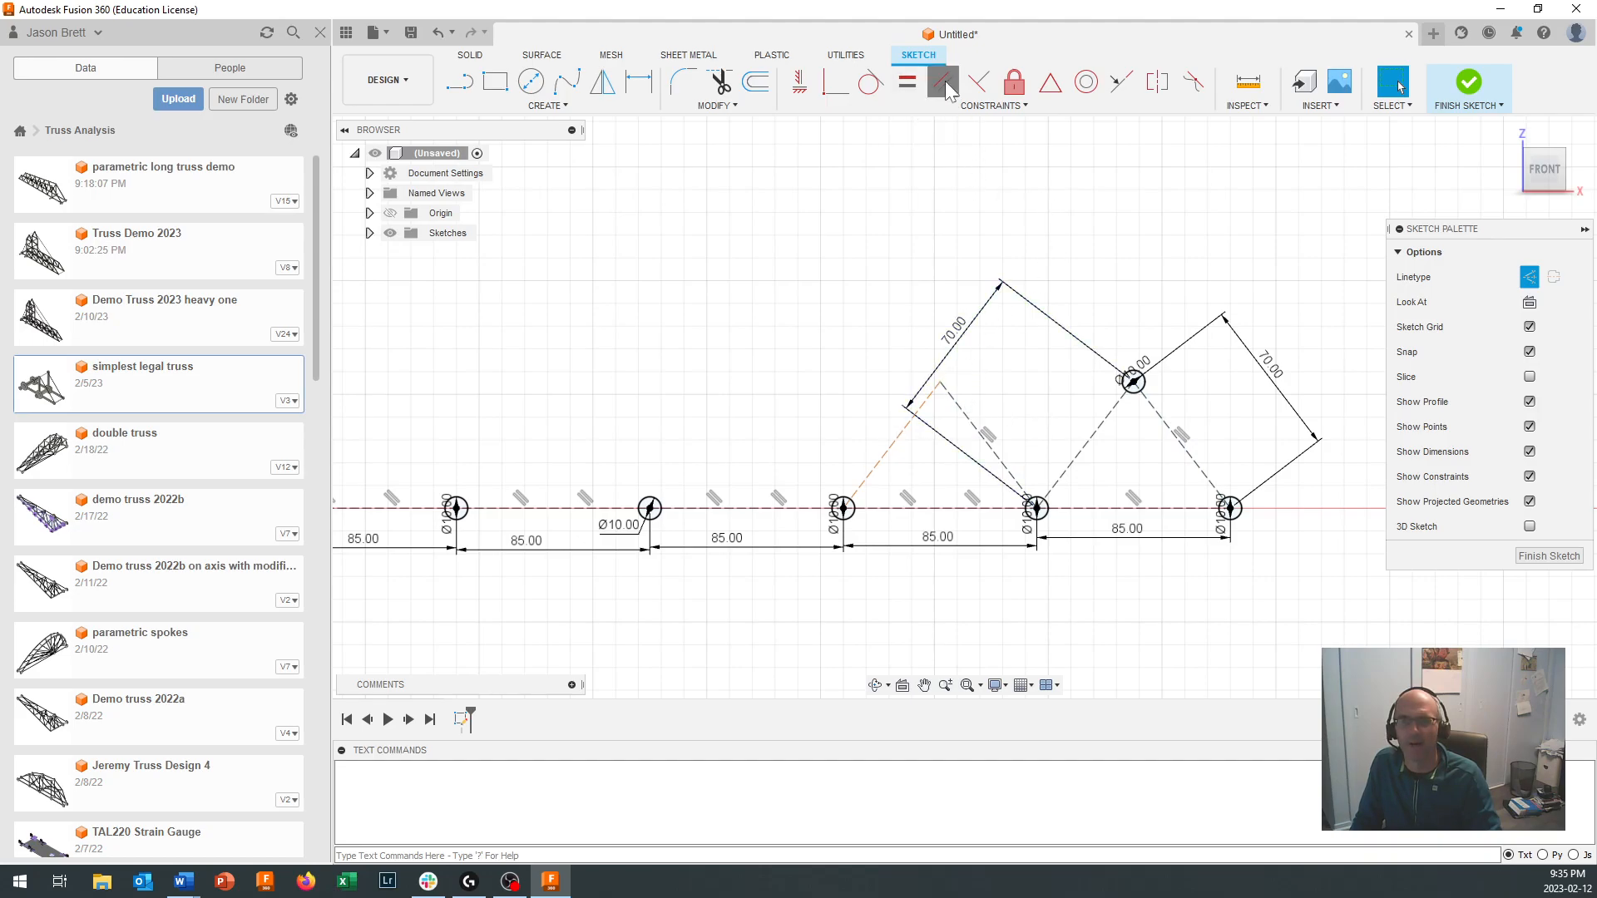
left_click(891, 446)
left_click(1086, 434)
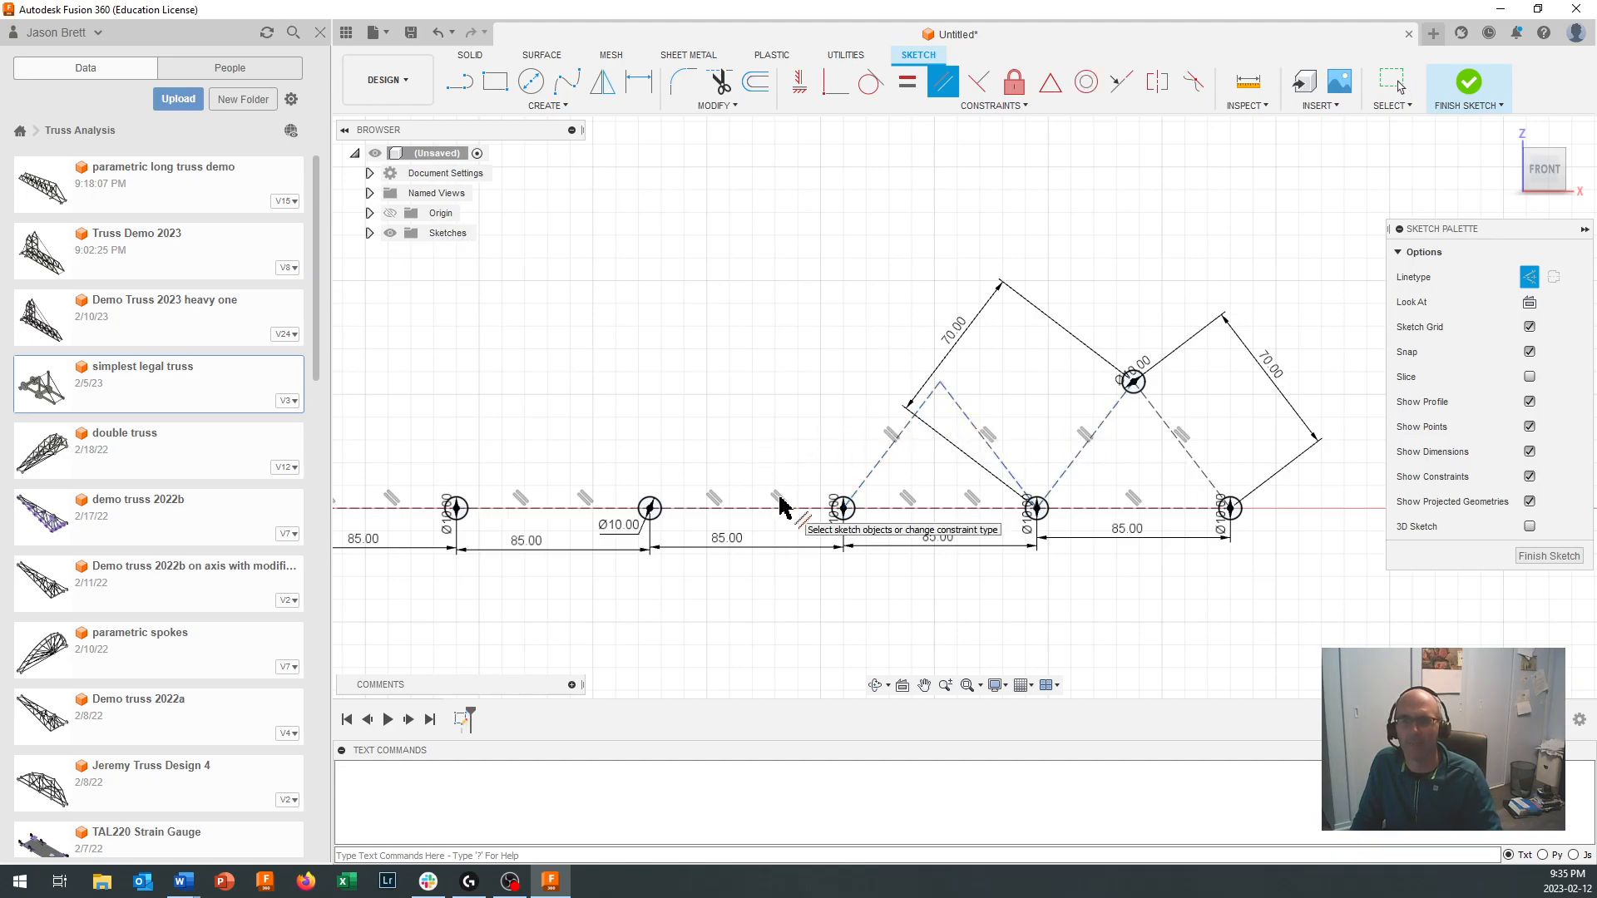
key("Escape")
Step: Set the driving dimension of the first triangle's inner diagonal to 80 mm to test the parallel diagonals
double_click(958, 349)
double_click(958, 348)
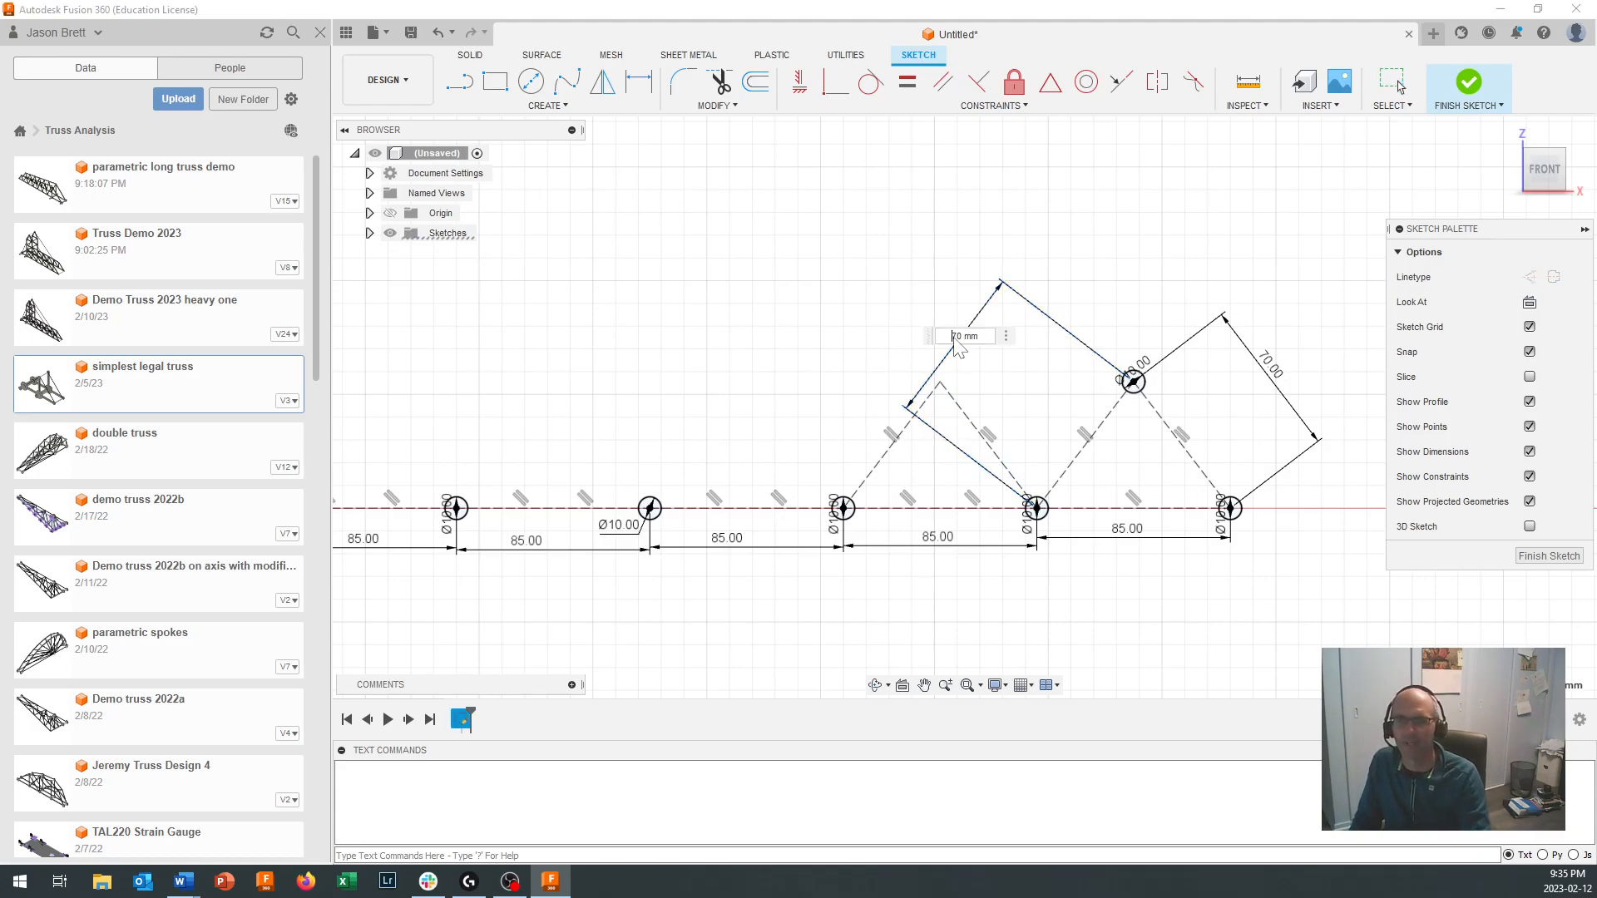
type("80")
key("Return")
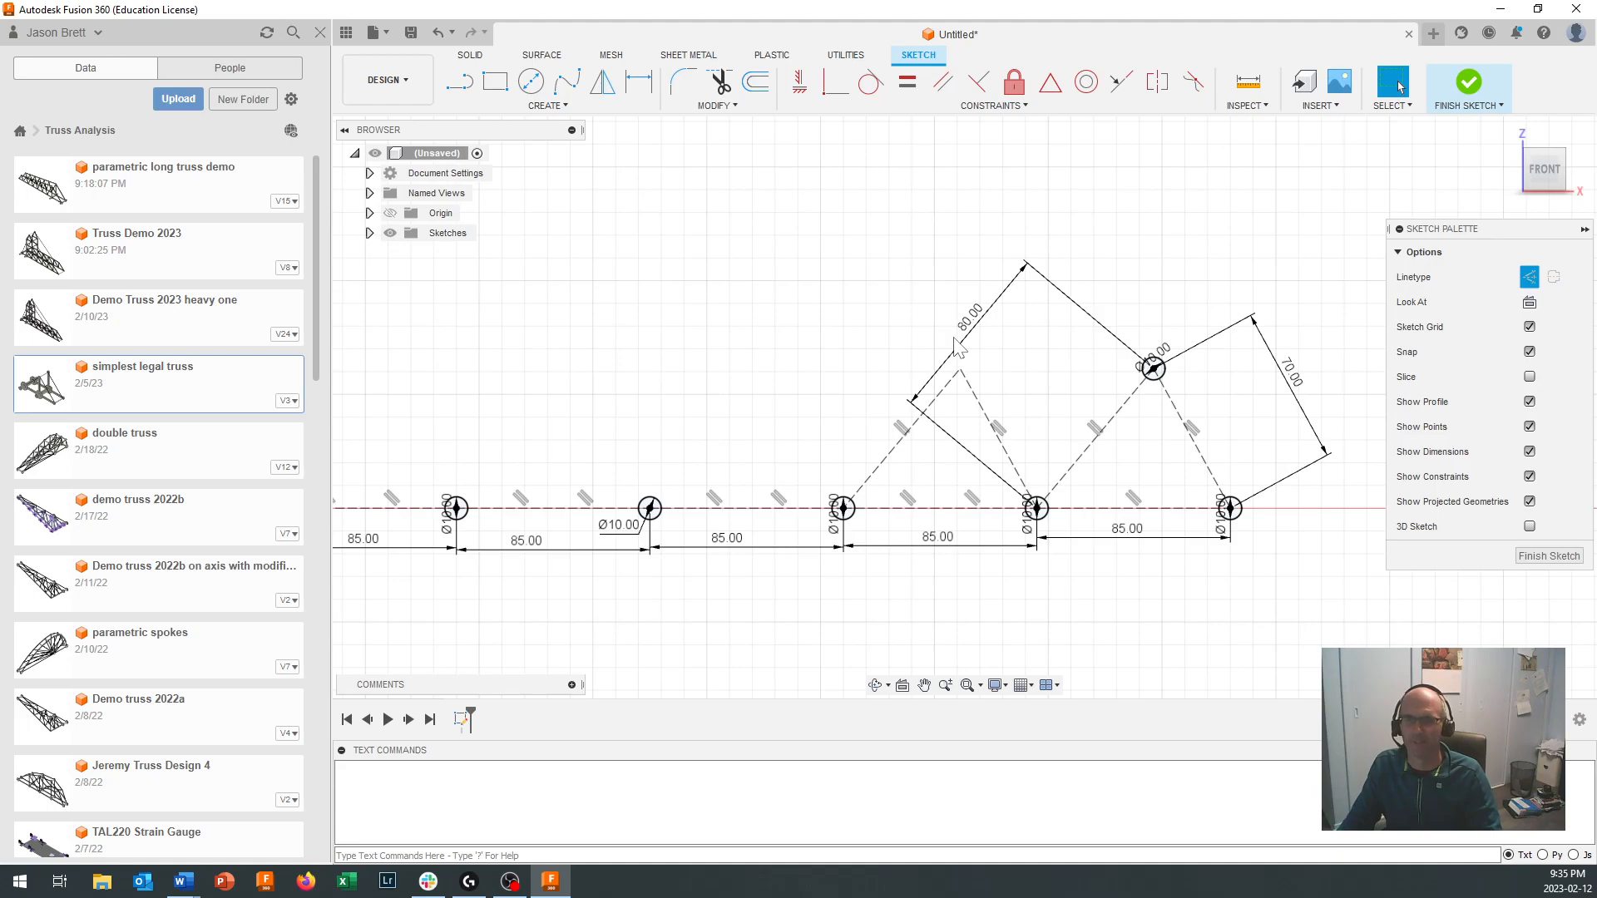
Step: Set the driving dimension of the first triangle's inner diagonal to 70 mm
double_click(978, 330)
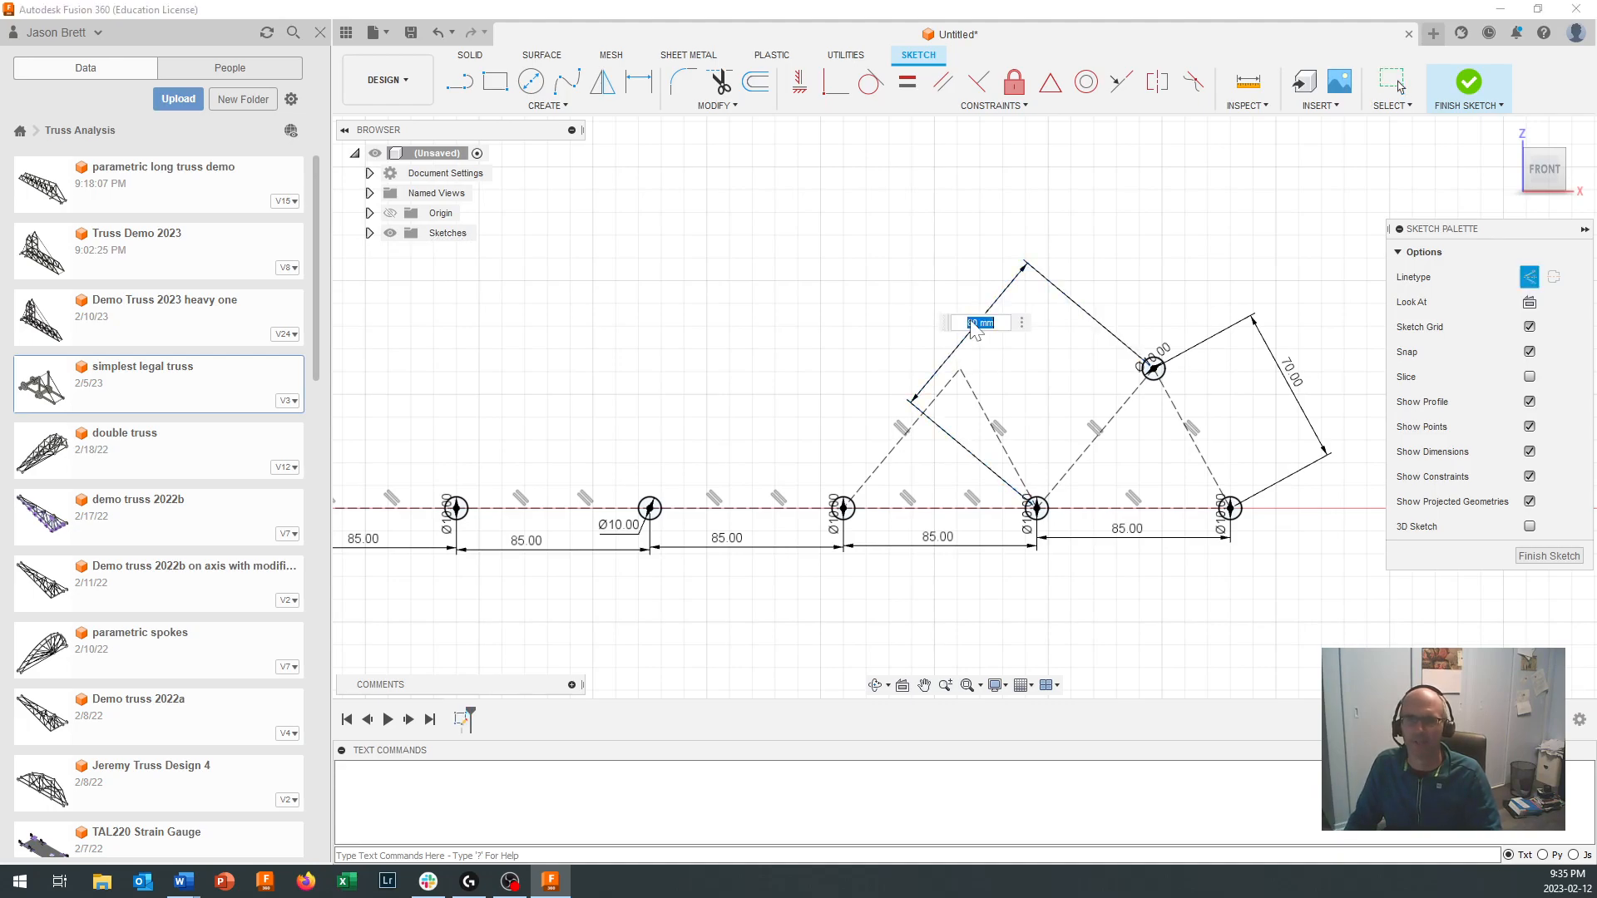
type("7")
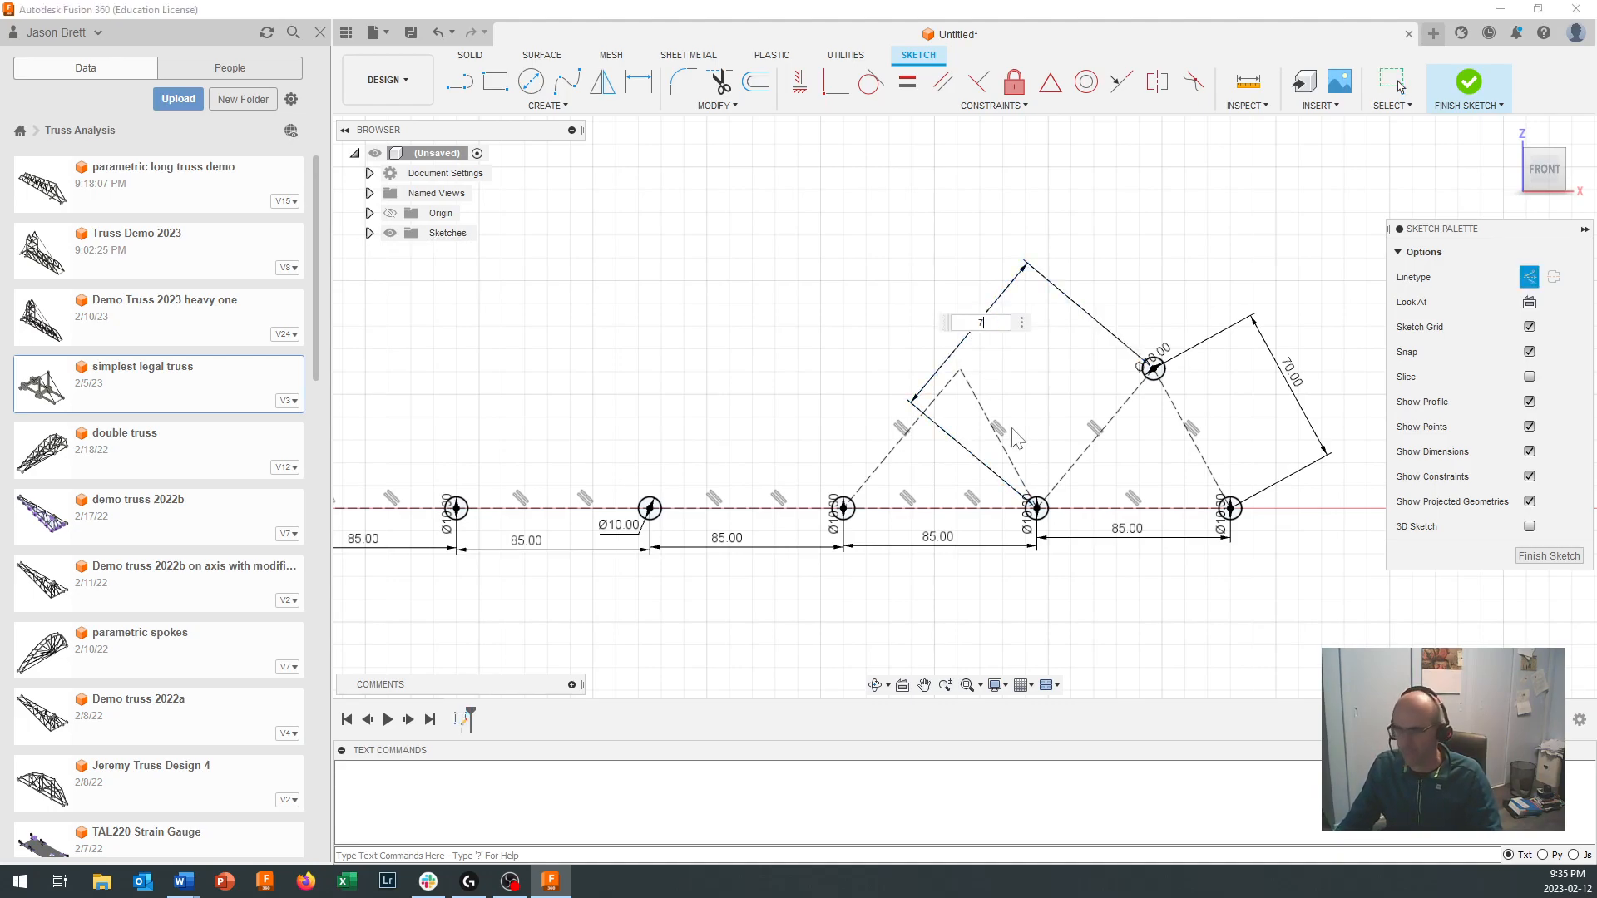
type("0")
key("Return")
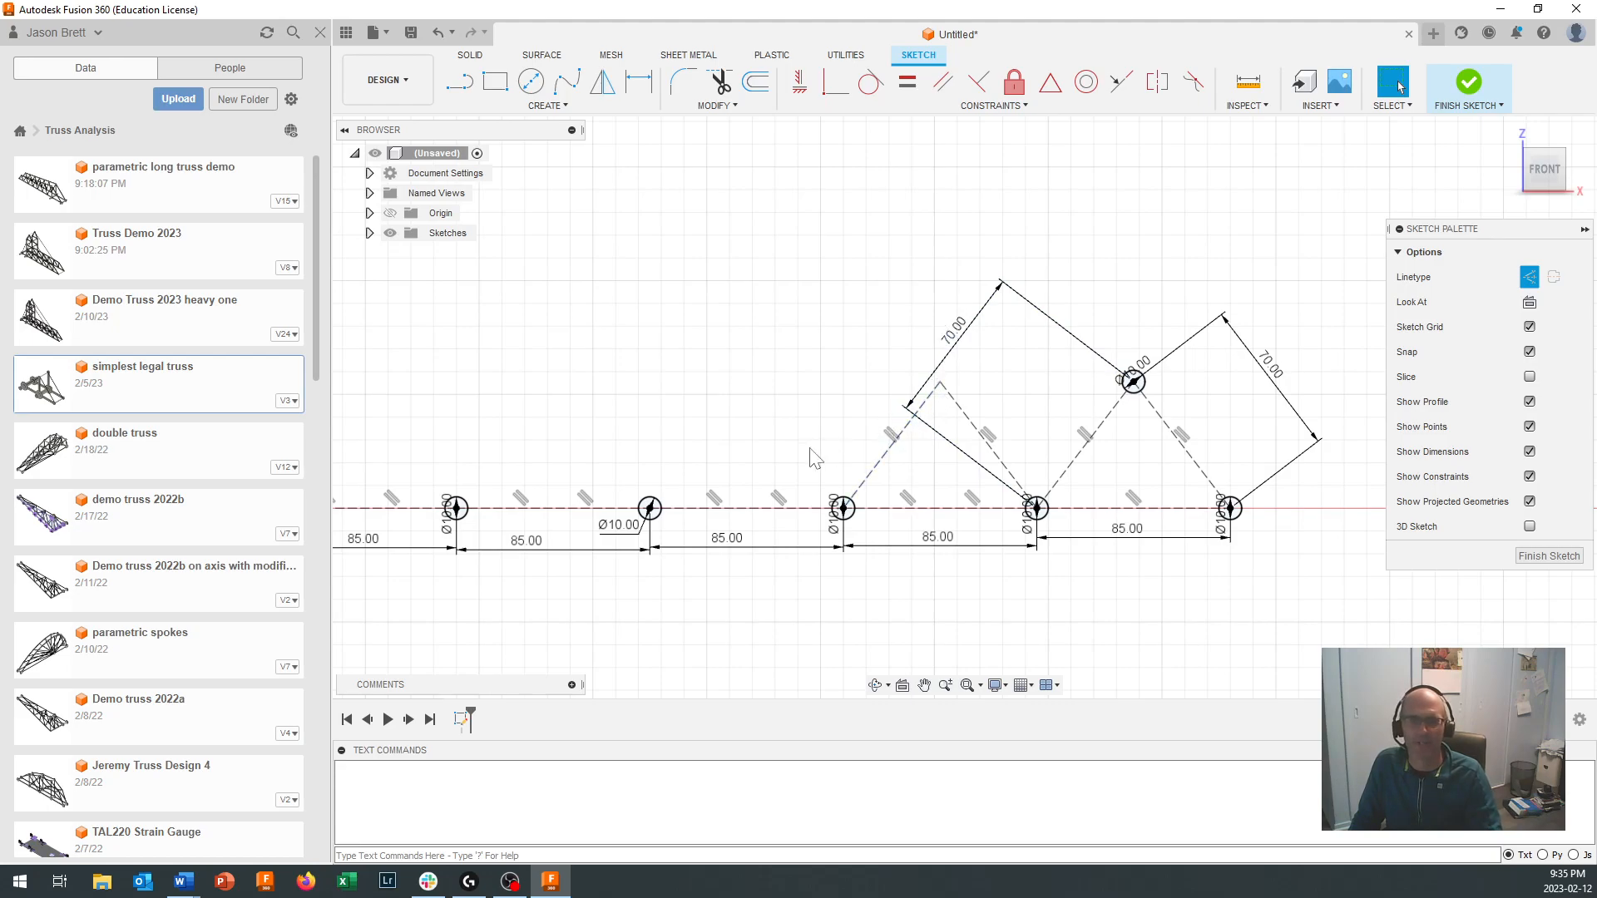
Step: Draw a normal-linetype circle of 10 mm diameter centred on the apex of the second triangle
scroll(815, 458, "up", 3)
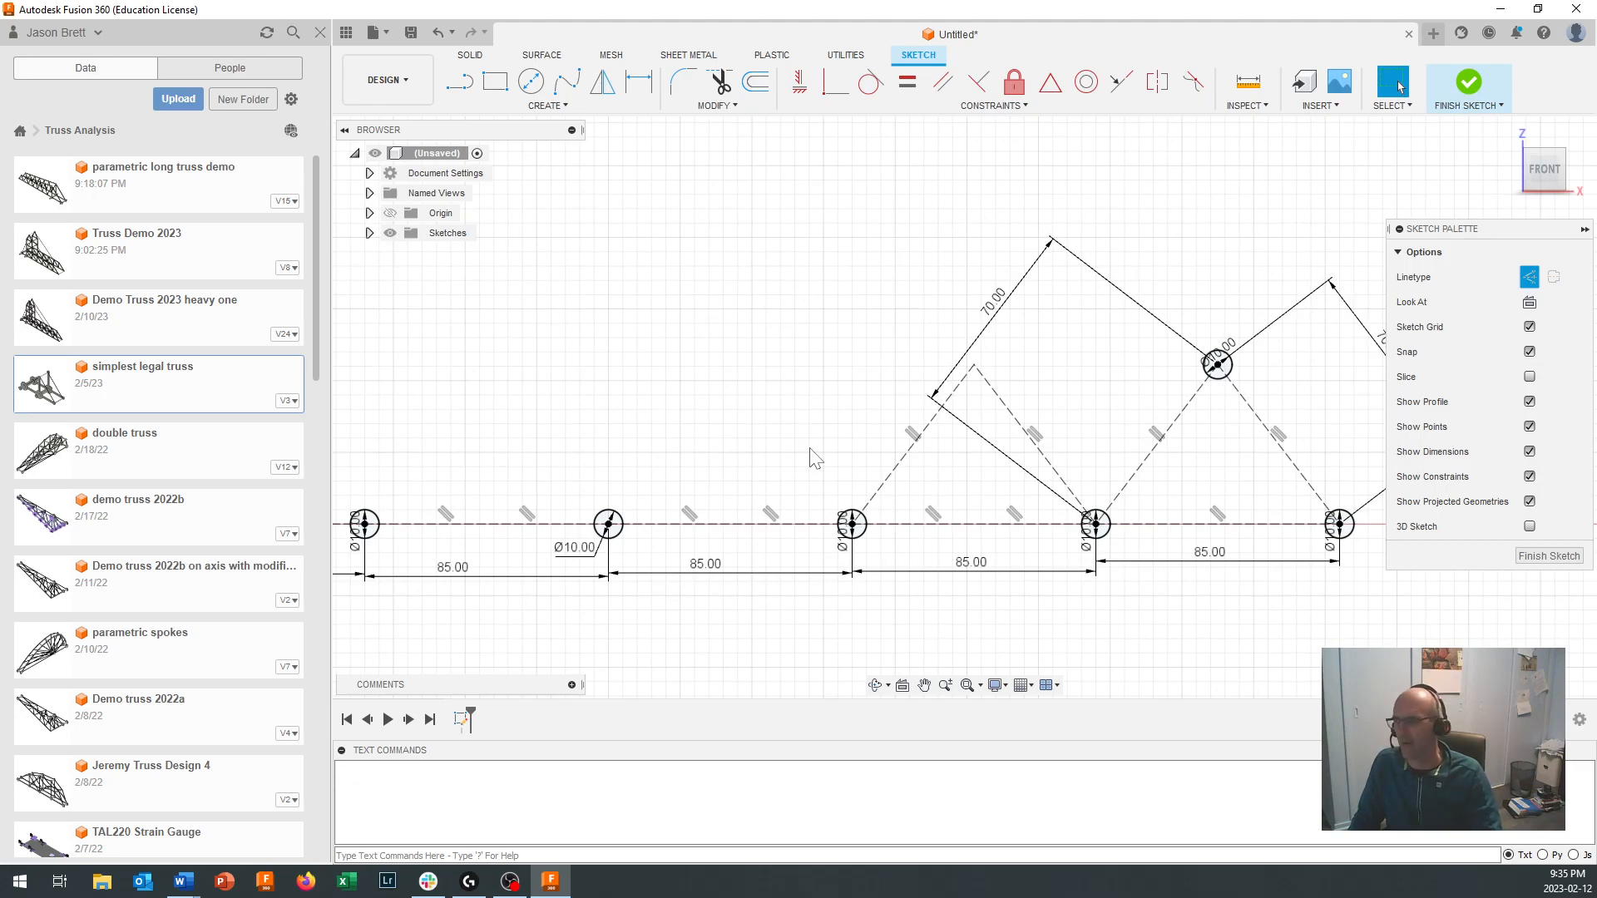
scroll(810, 463, "down", 2)
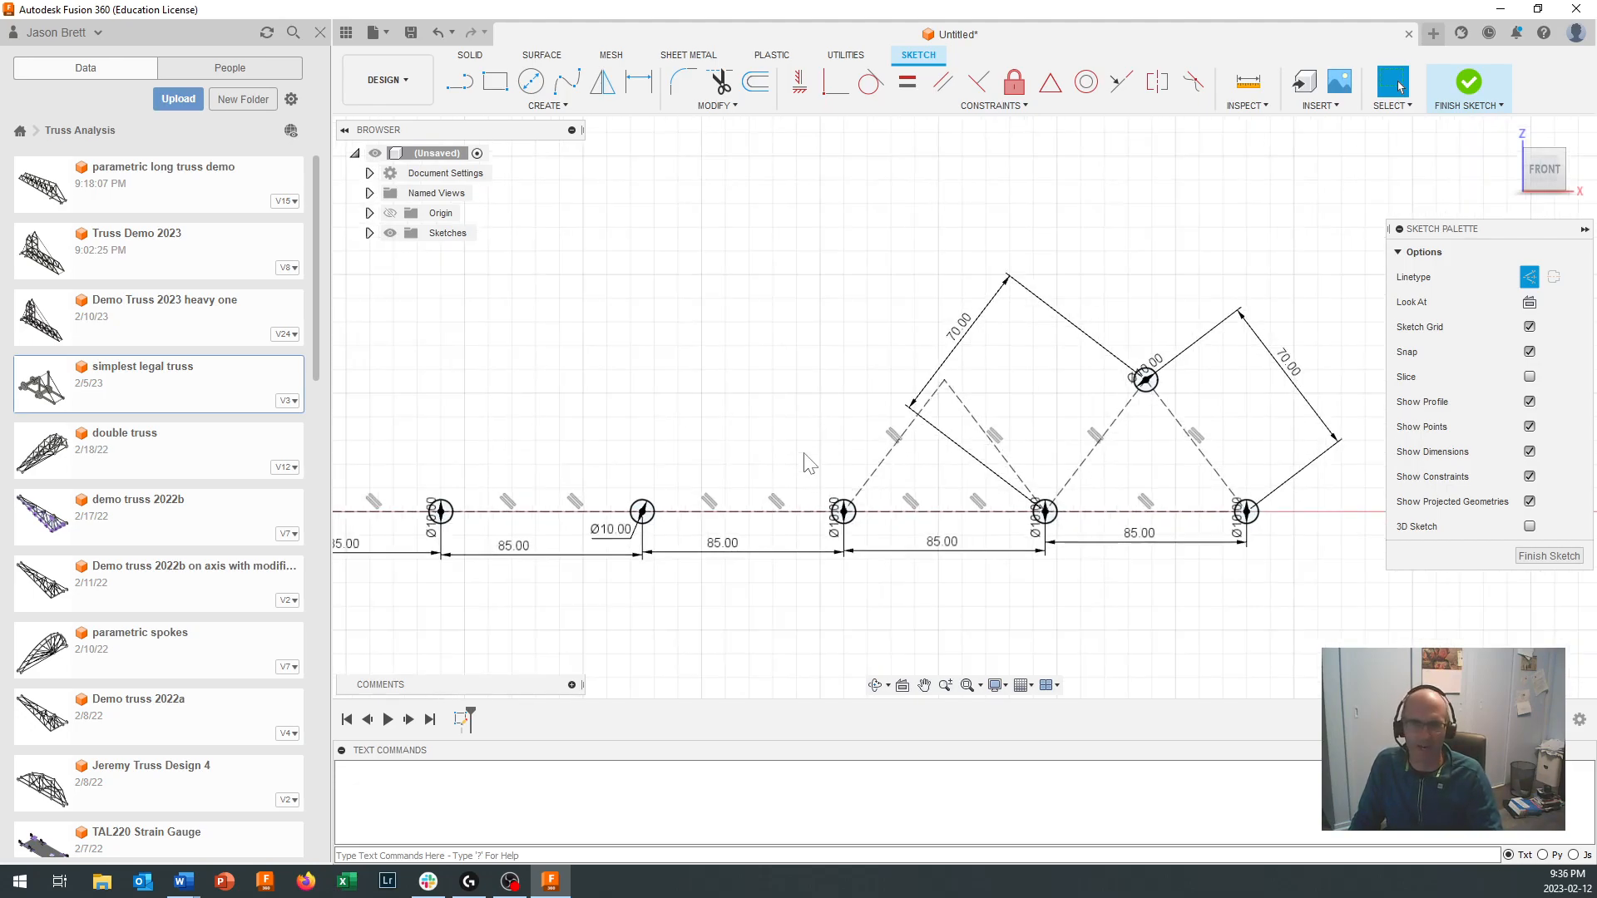
scroll(809, 463, "up", 1)
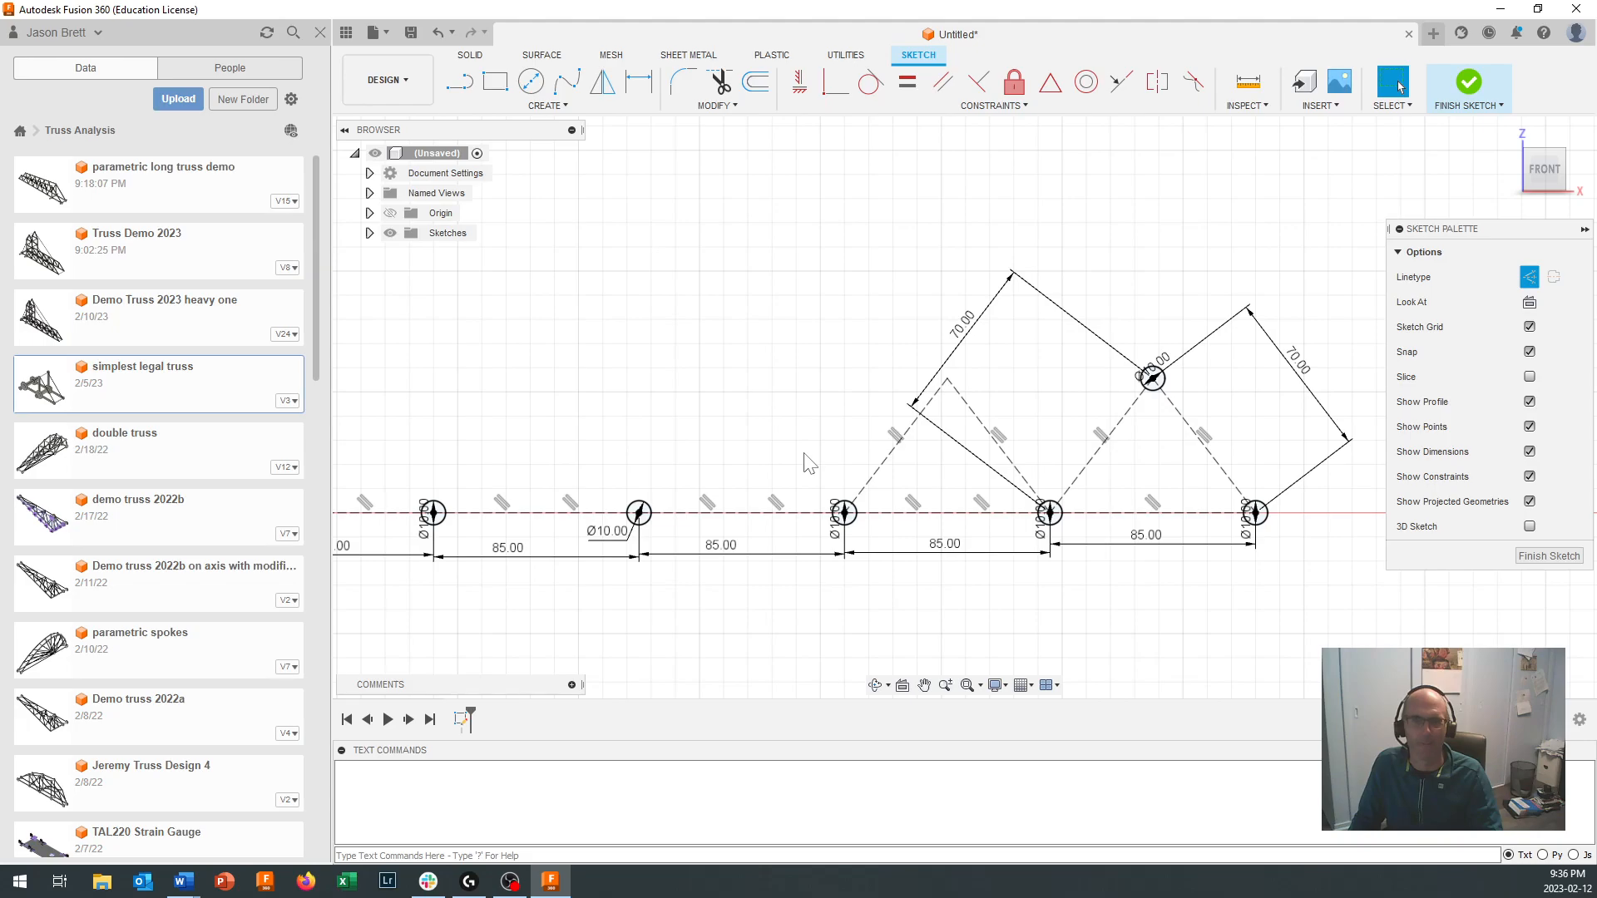
left_click(1527, 279)
left_click(531, 81)
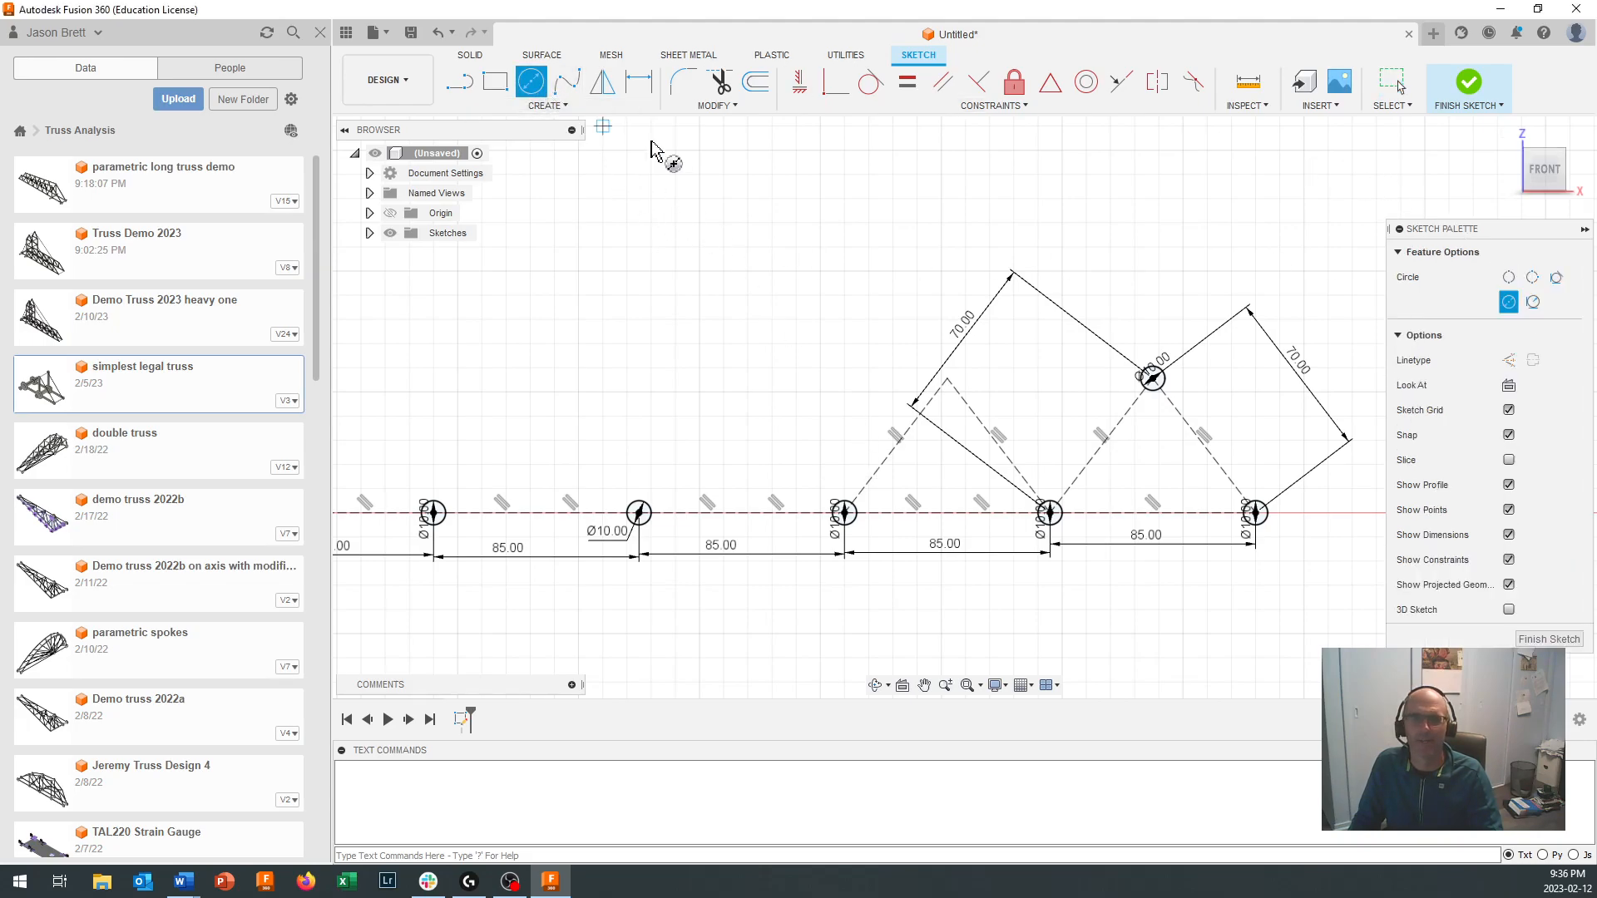
left_click(947, 381)
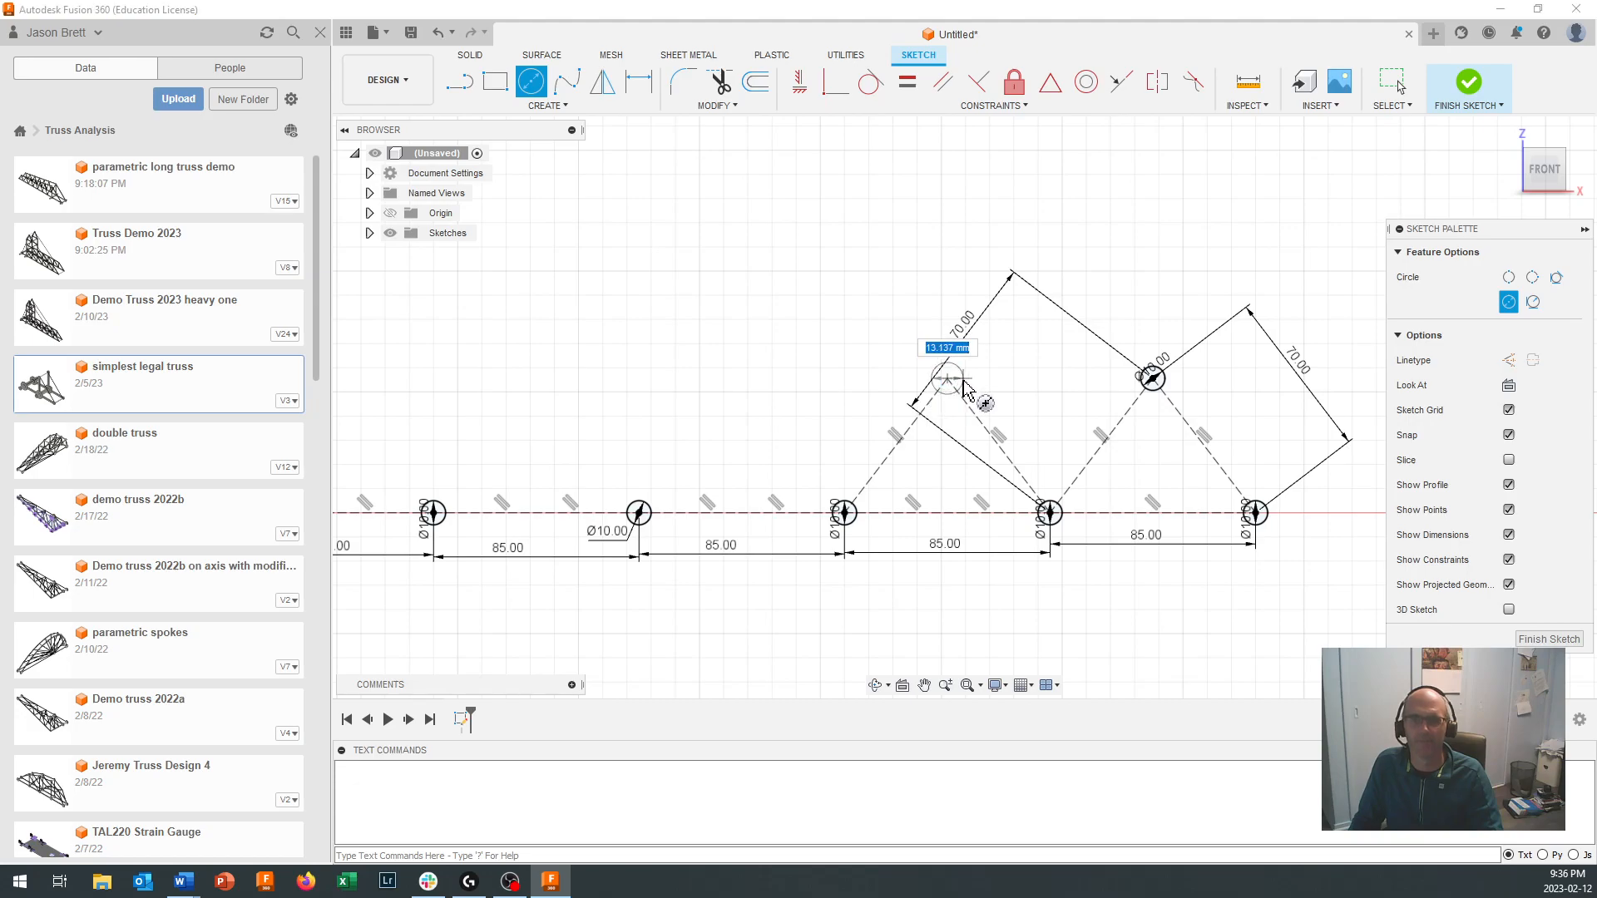
type("10")
key("Return")
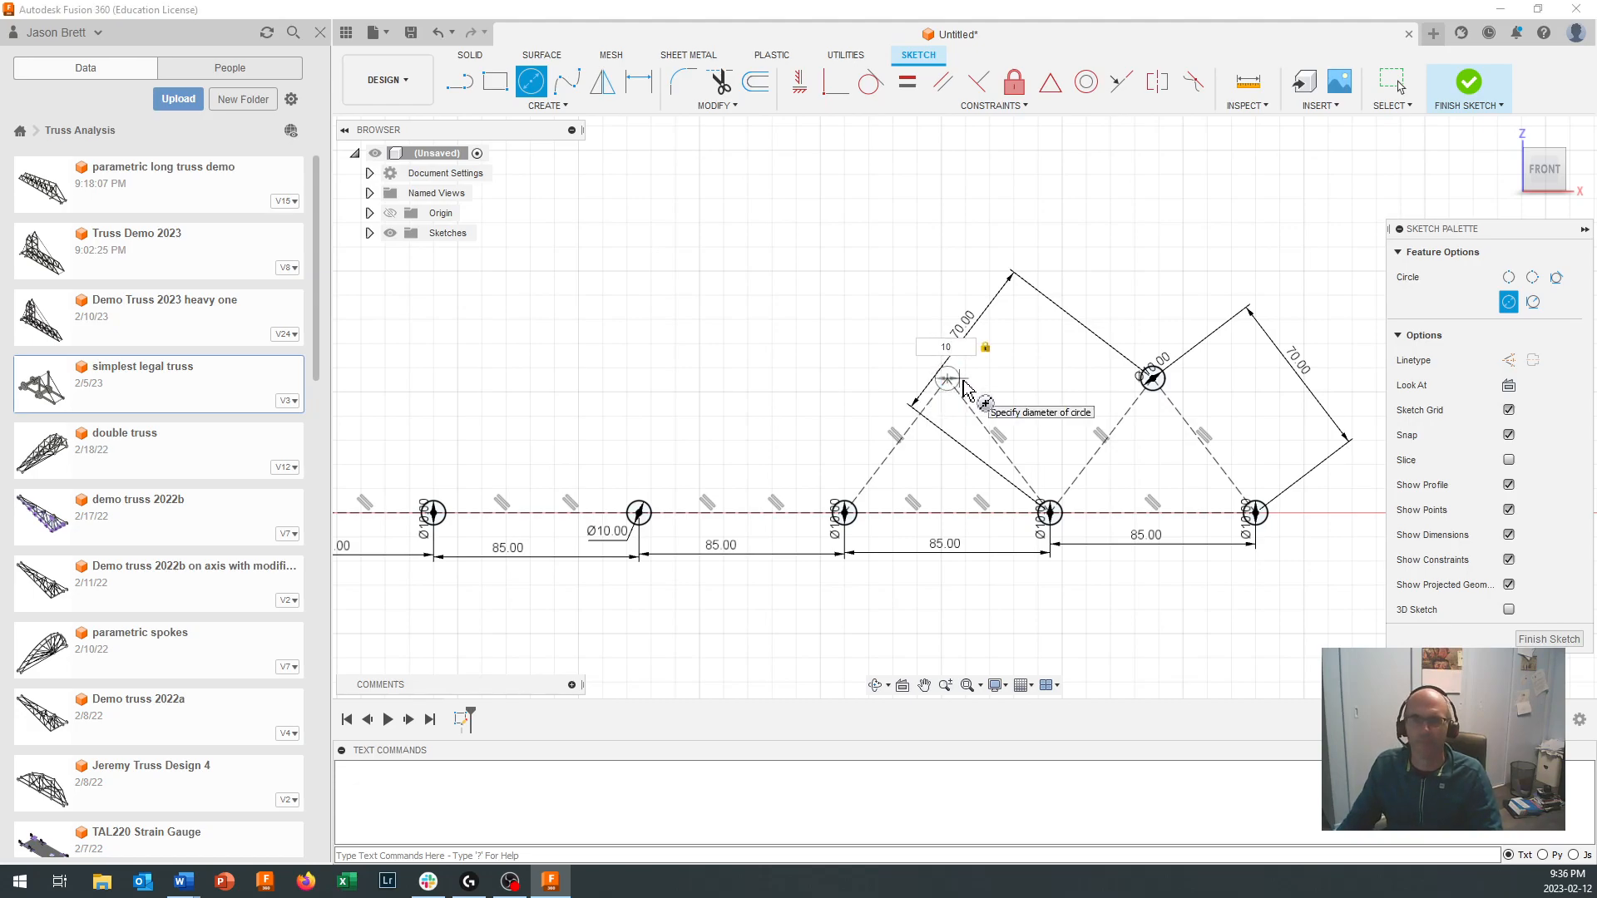
key("Escape")
Step: Draw construction lines from the third-to-last bottom-chord joint to a new apex, parallel to the neighbouring diagonals, and down to the fourth-to-last joint
scroll(968, 391, "down", 4)
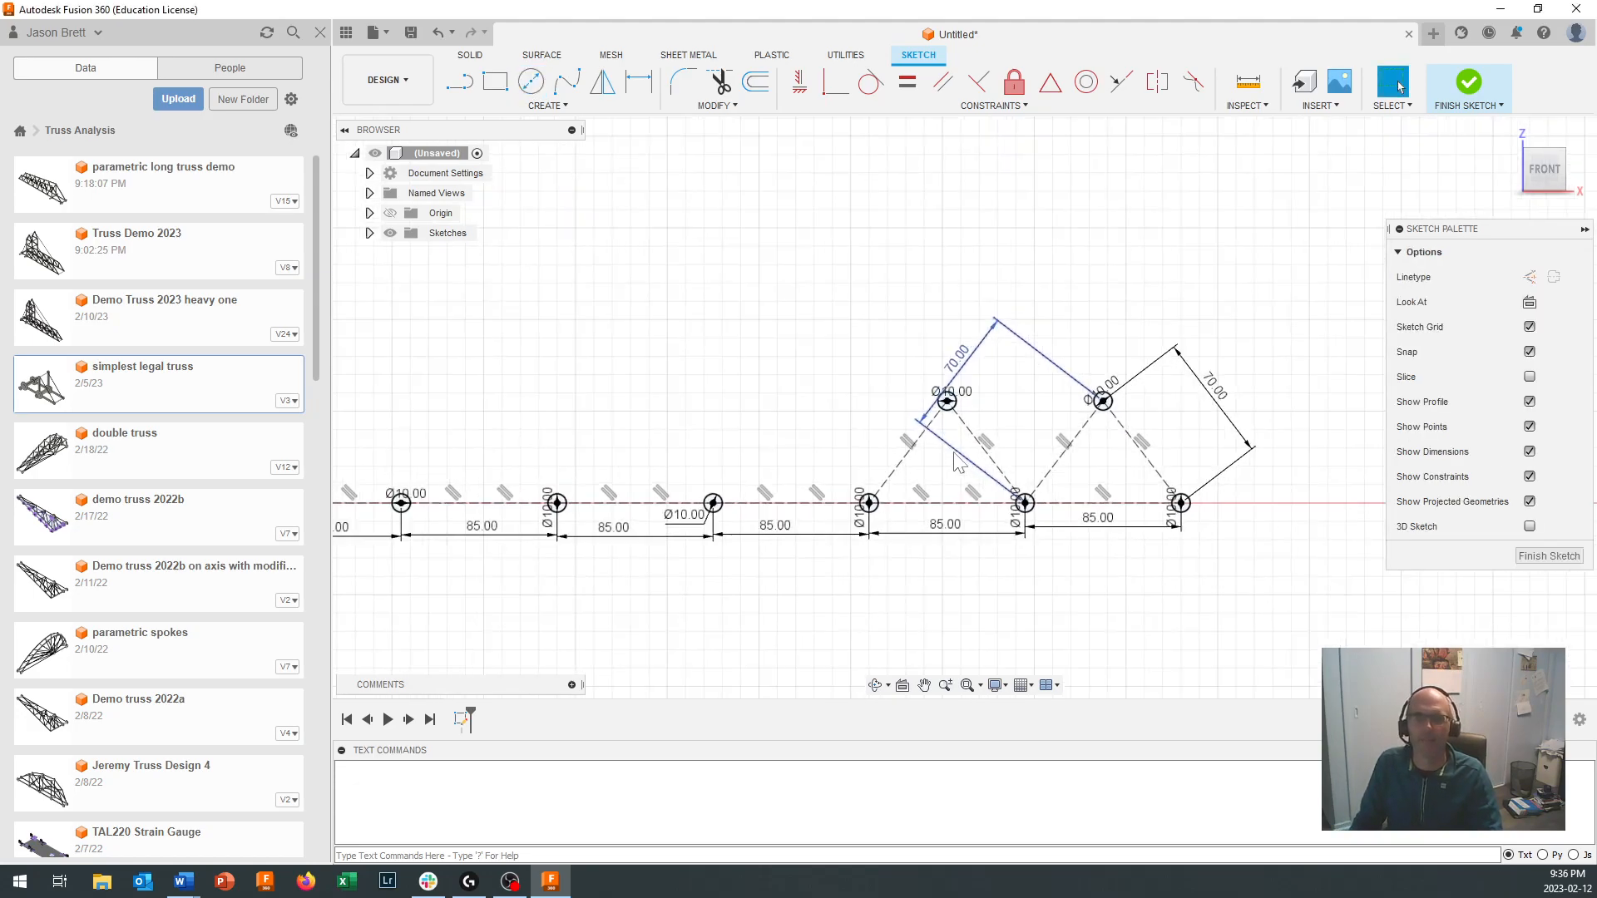
scroll(869, 457, "up", 2)
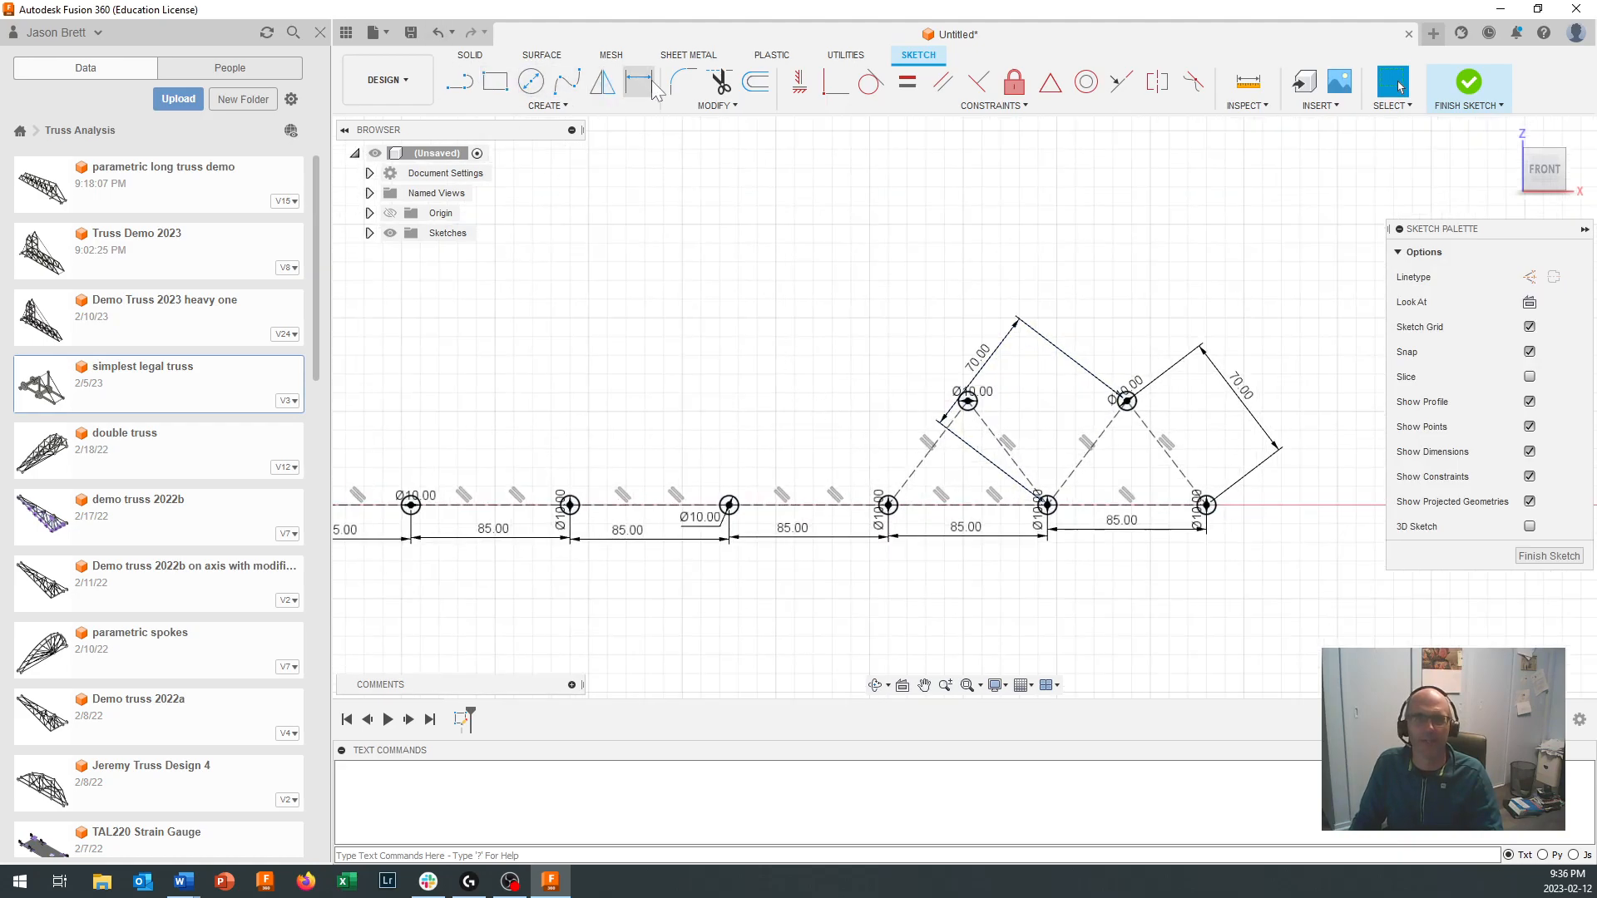
left_click(459, 80)
left_click(1529, 277)
left_click(889, 505)
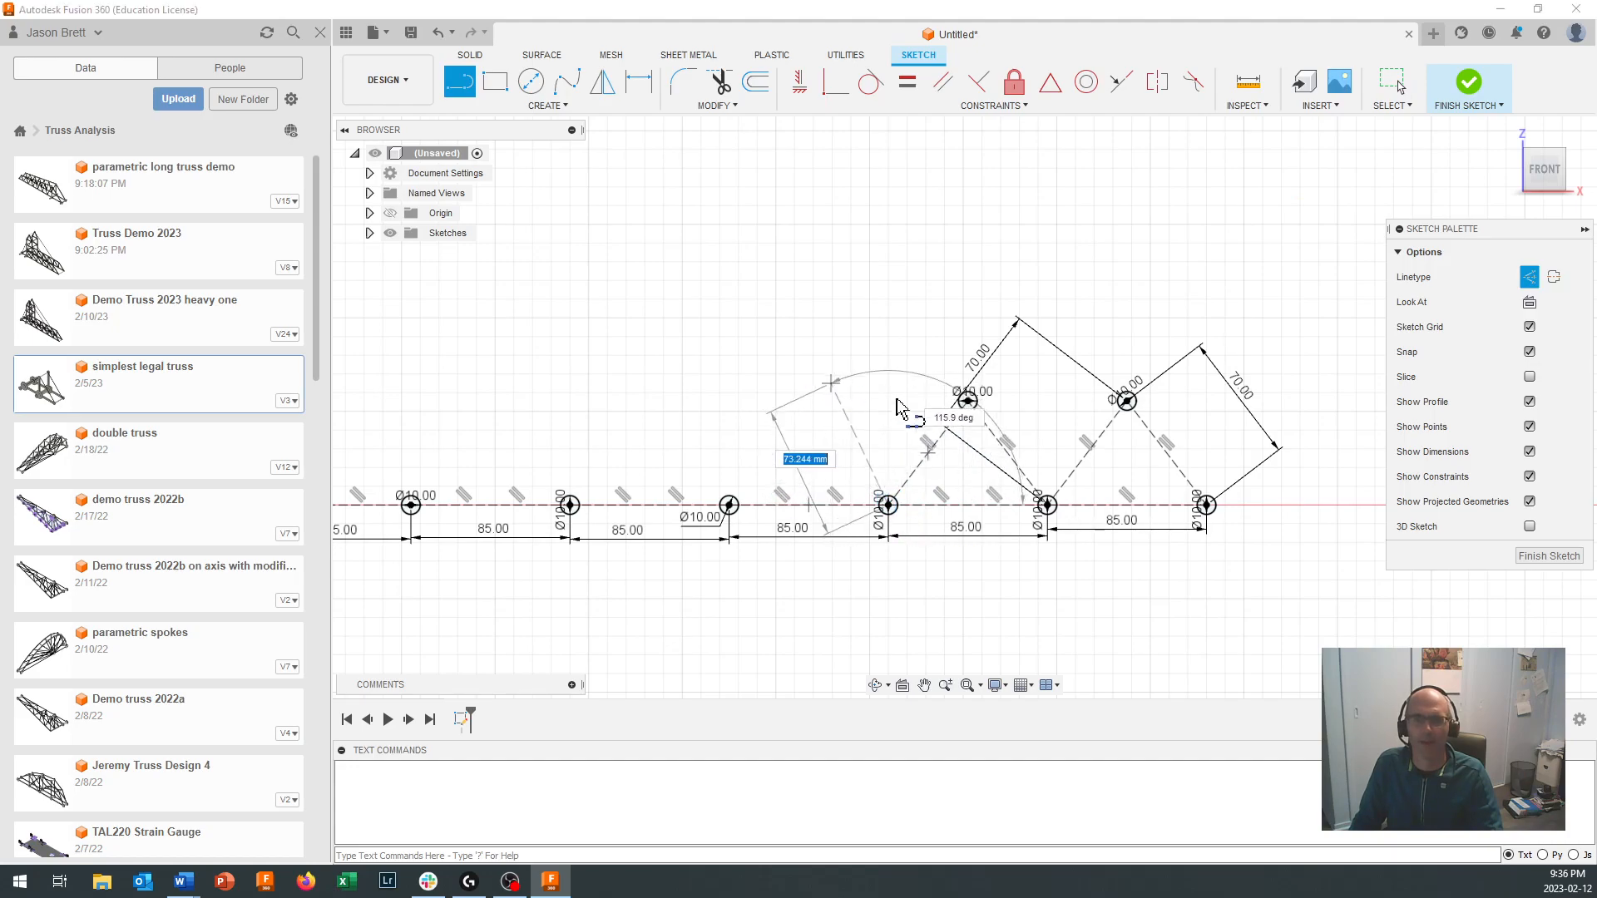
left_click(802, 392)
left_click(728, 505)
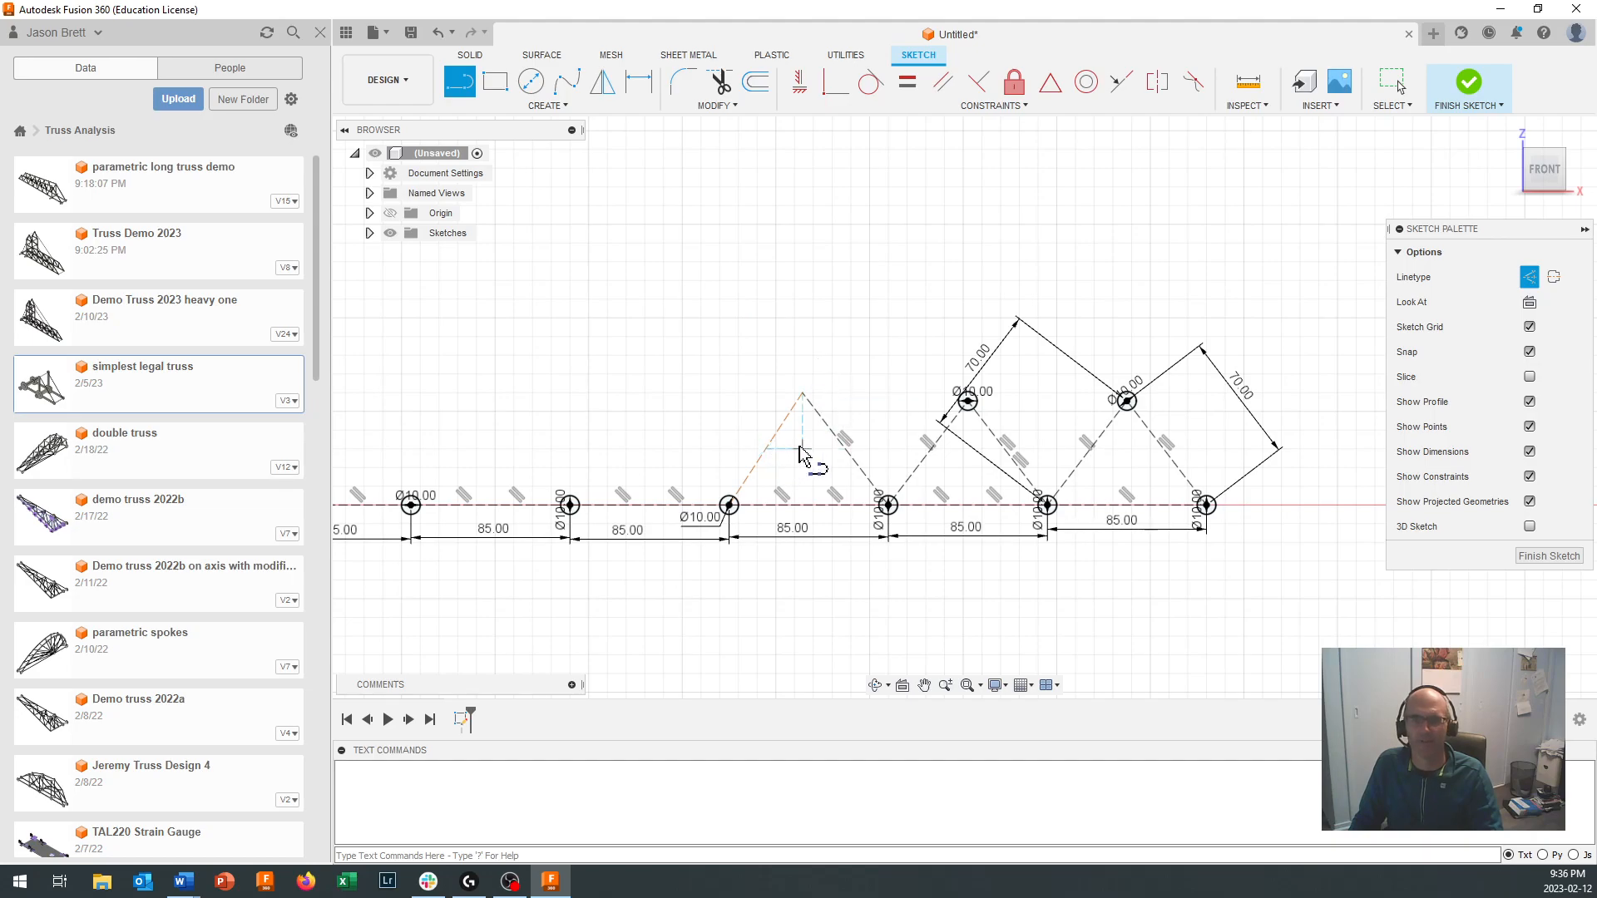
key("Escape")
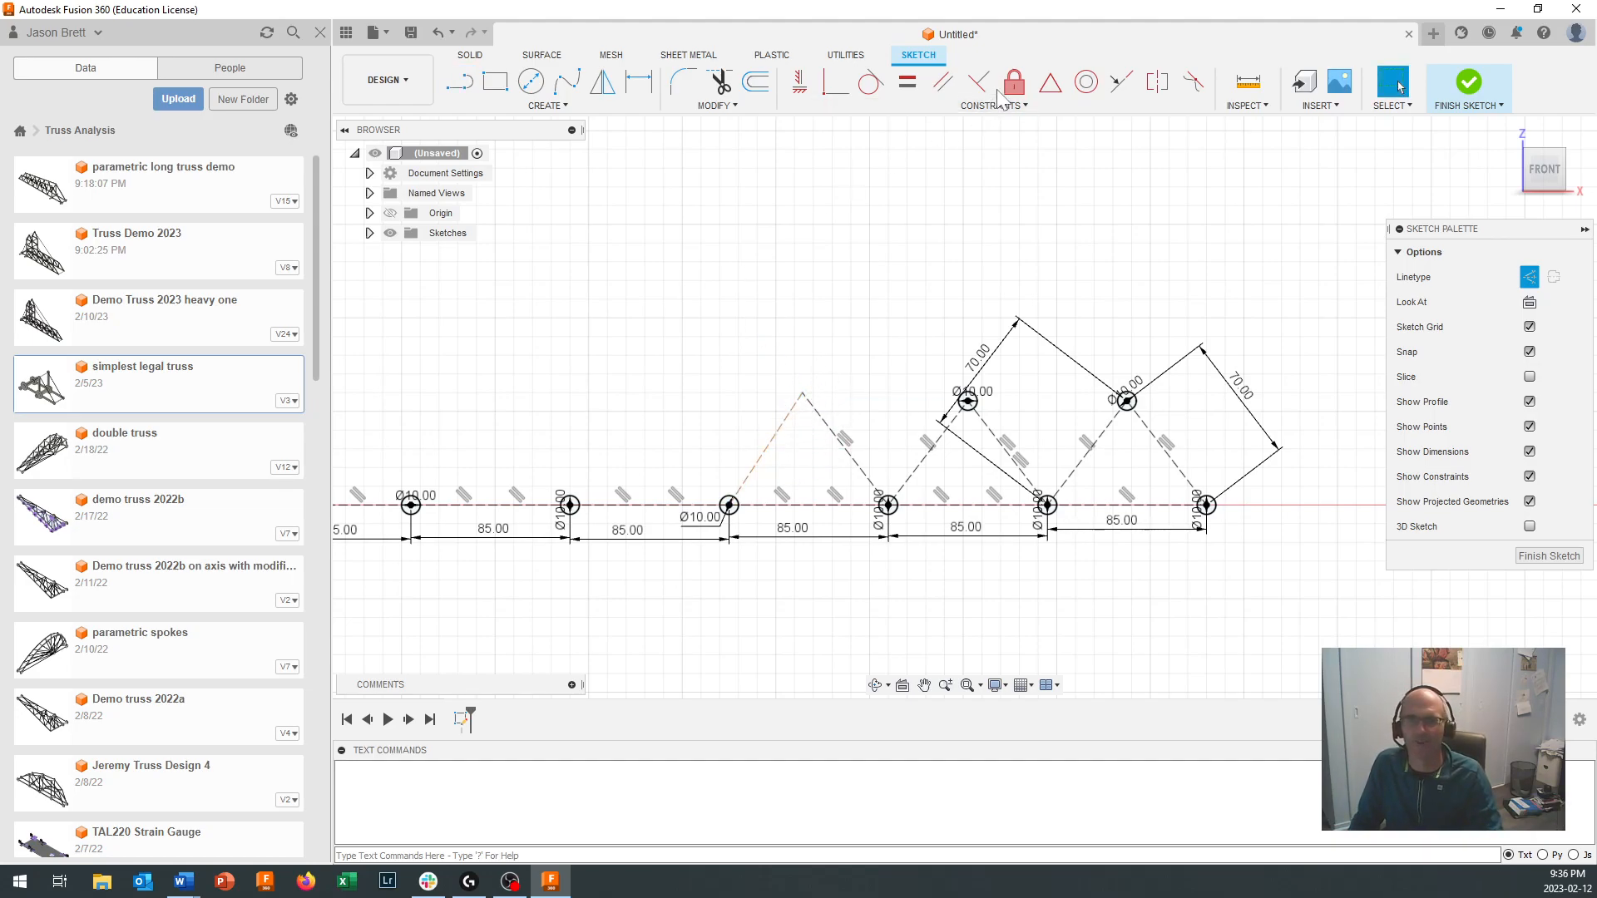
Step: Constrain the third triangle's inner construction diagonal parallel to the second triangle's inner diagonal
left_click(943, 84)
left_click(773, 439)
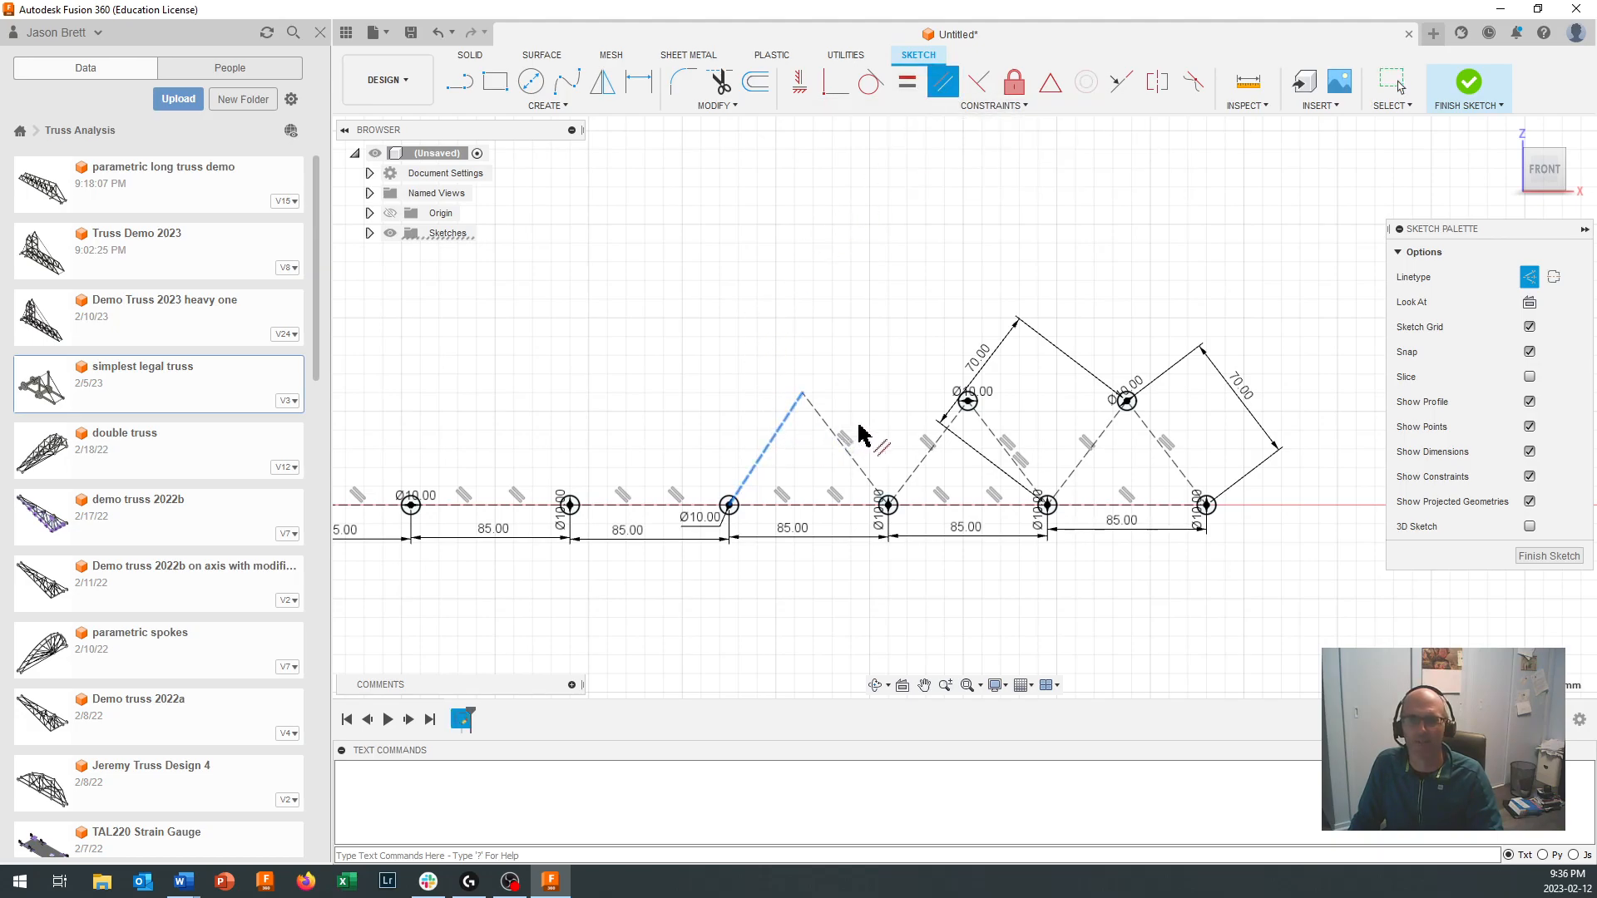
left_click(925, 456)
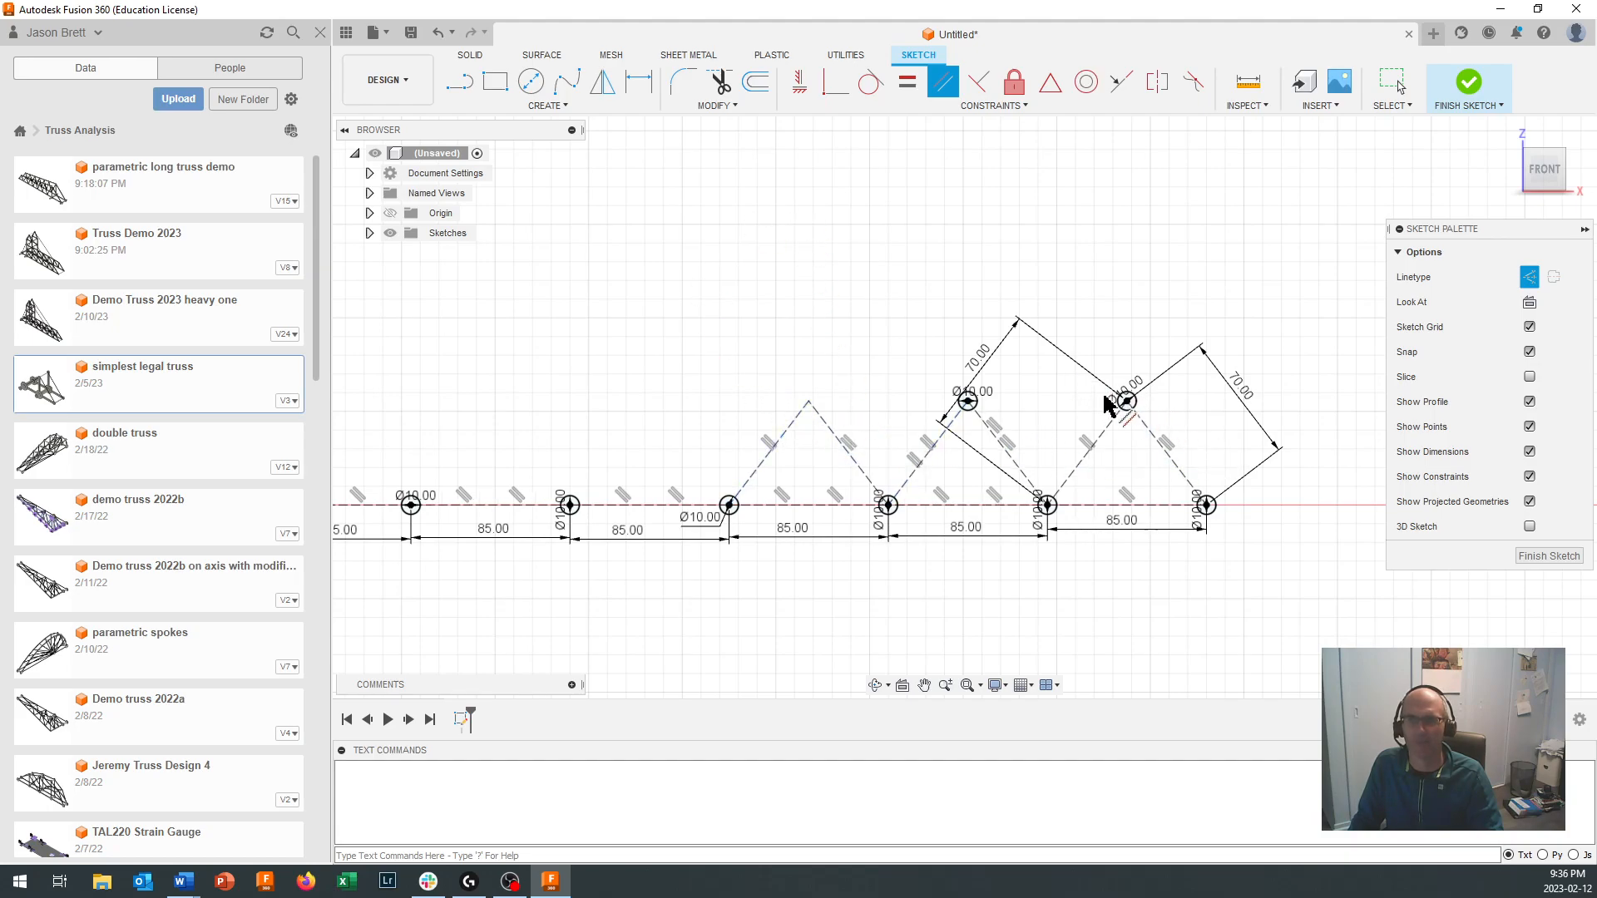
scroll(670, 452, "down", 2)
scroll(670, 453, "down", 1)
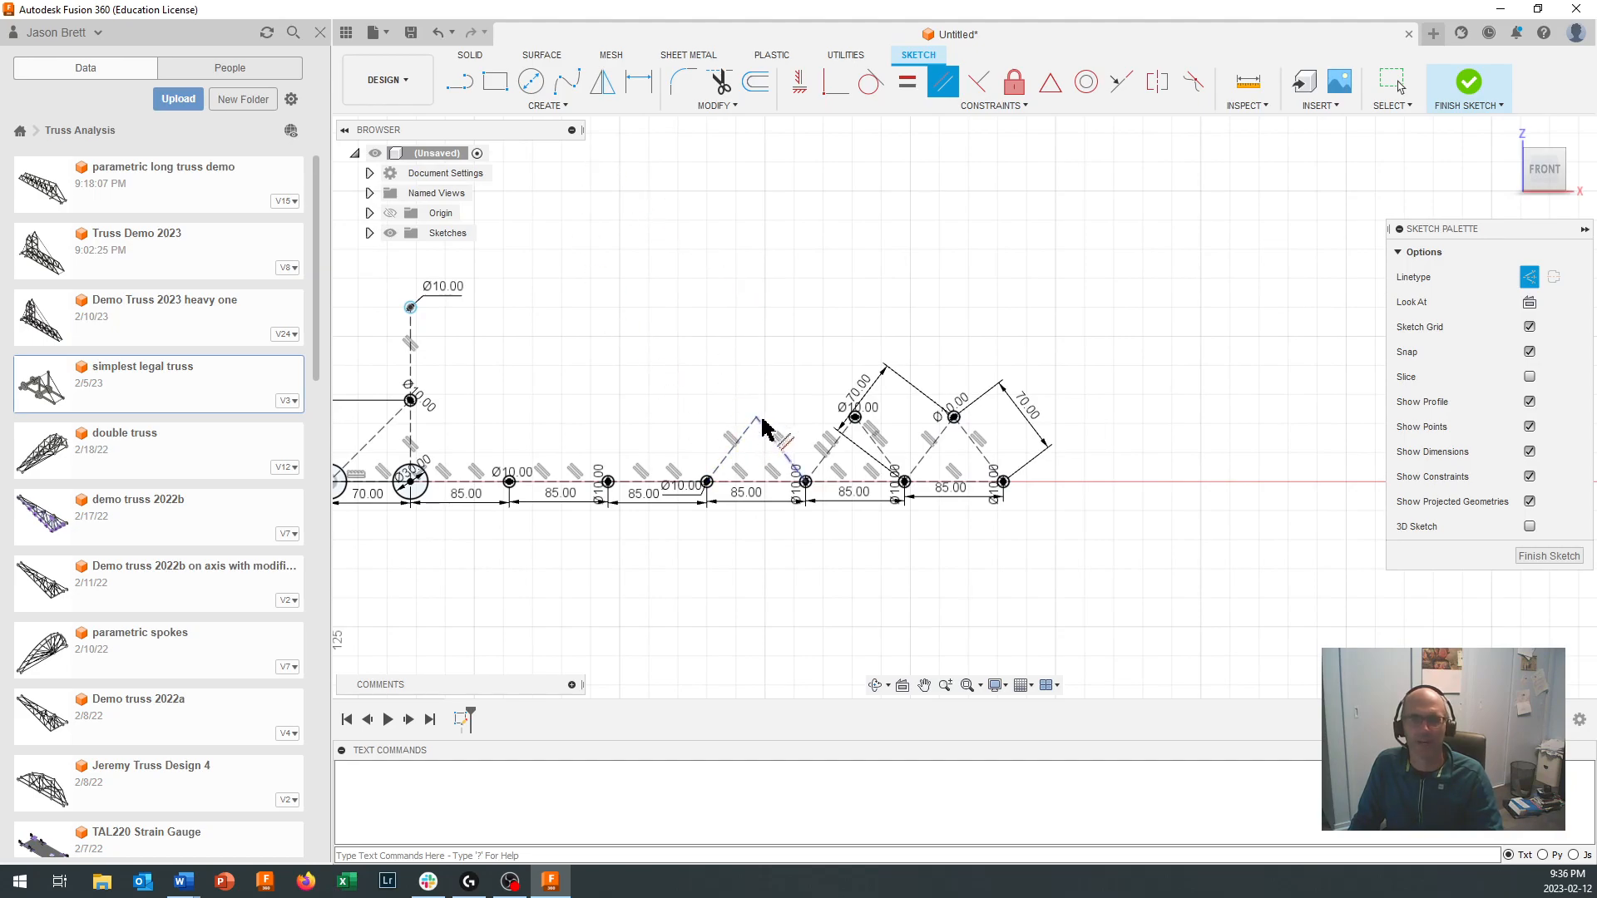
middle_click_drag(532, 421, 707, 460)
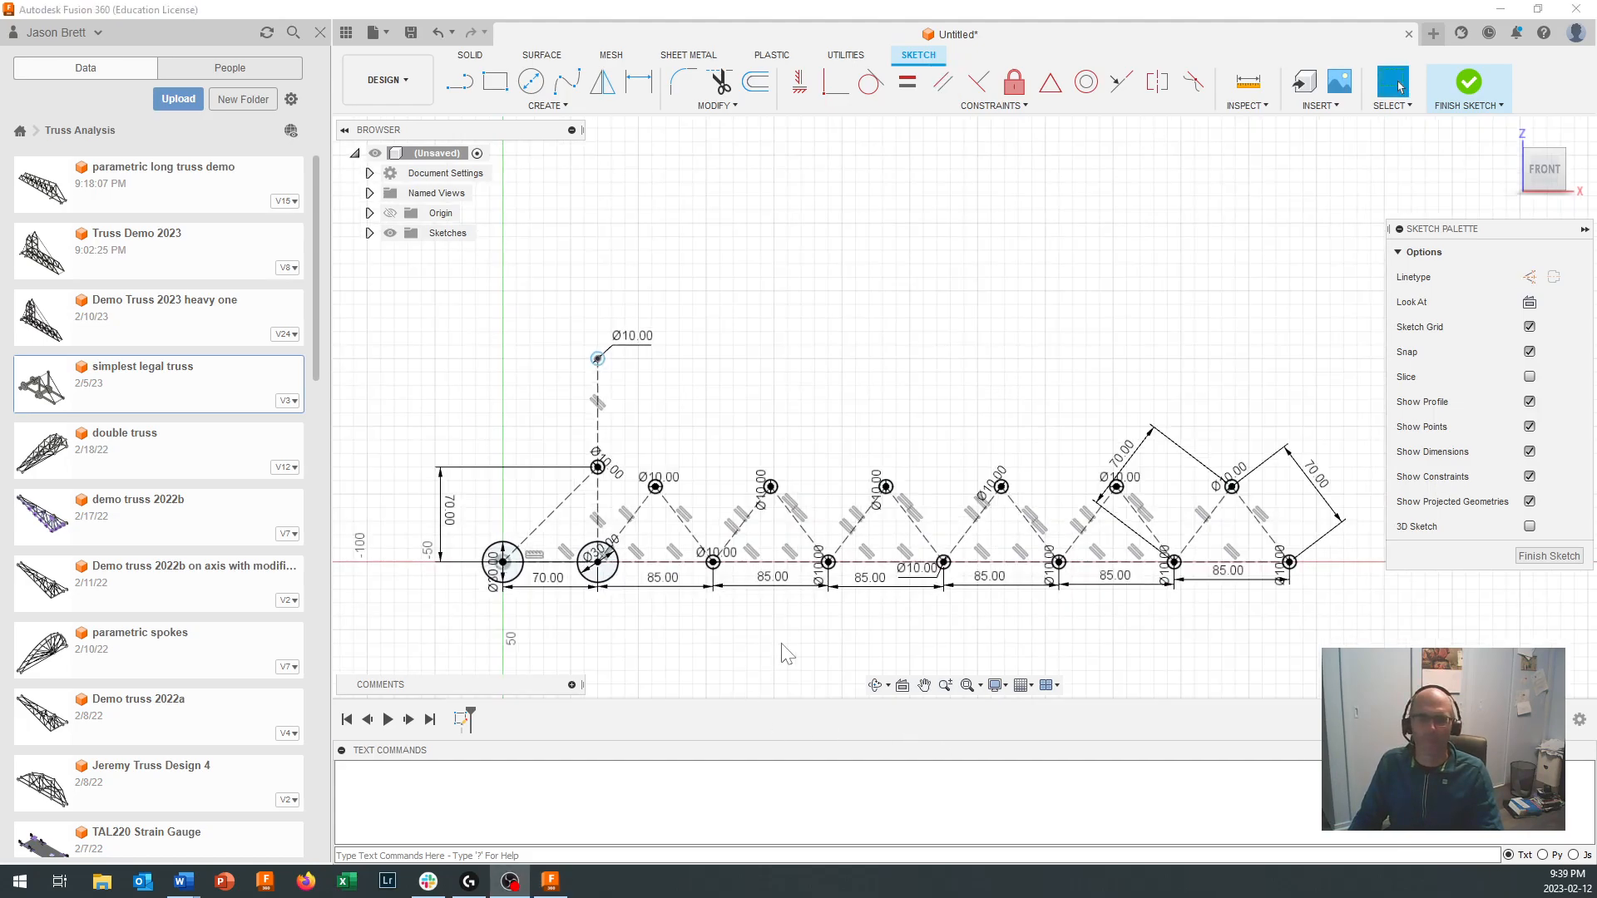
Step: Draw a test circle of 140 mm diameter centred on the truss apex nearest the two large circles, and delete it again
scroll(840, 466, "down", 2)
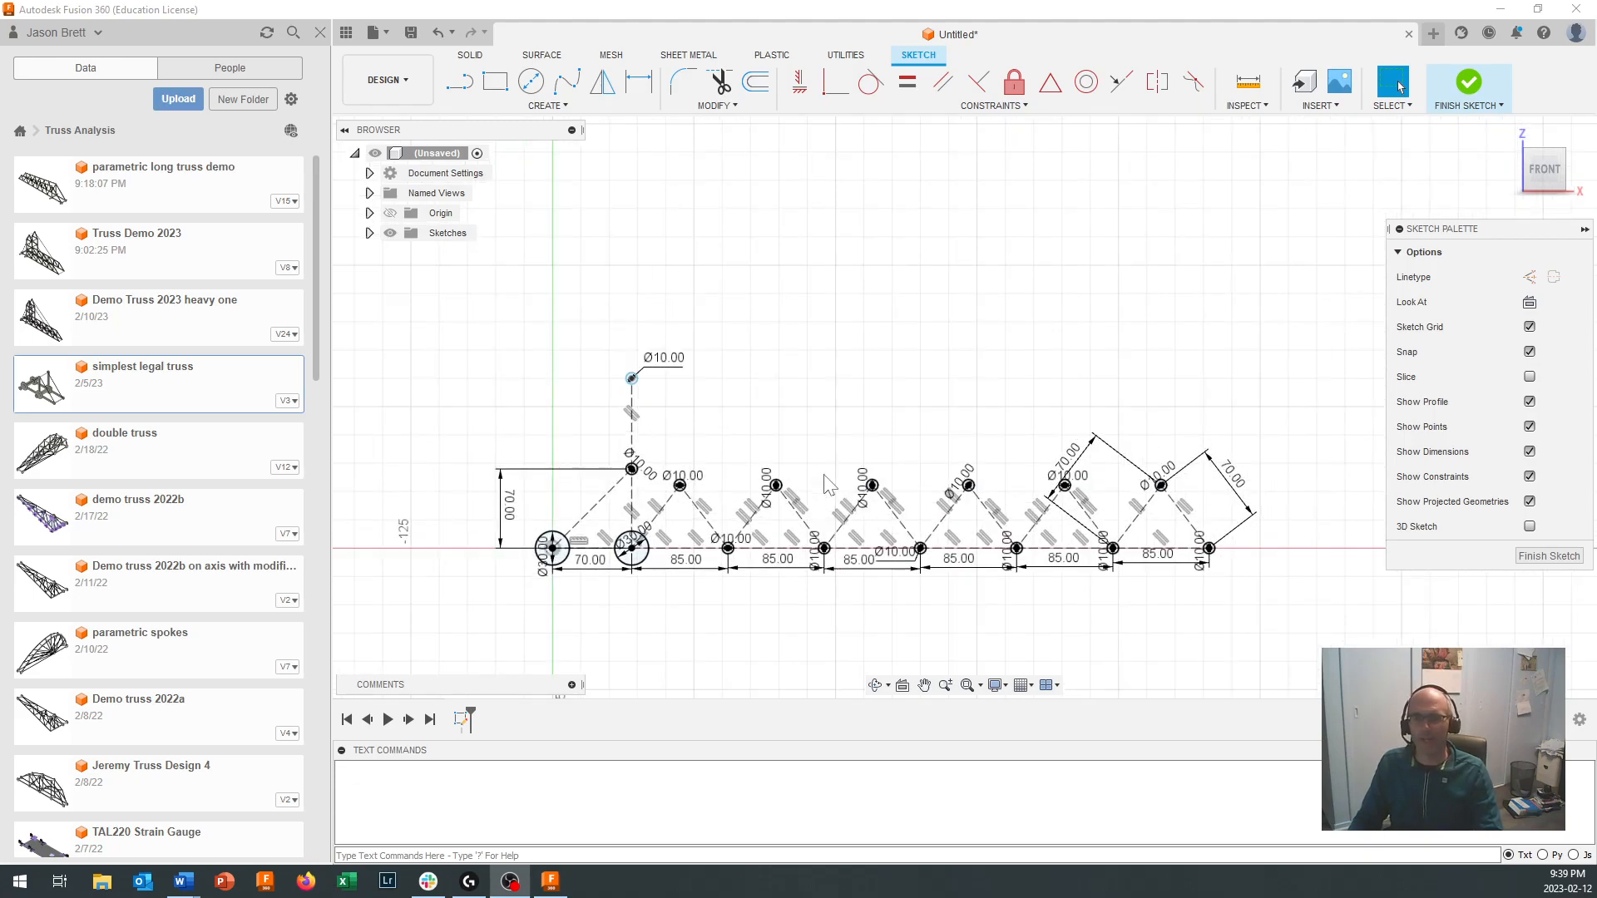
scroll(682, 508, "up", 5)
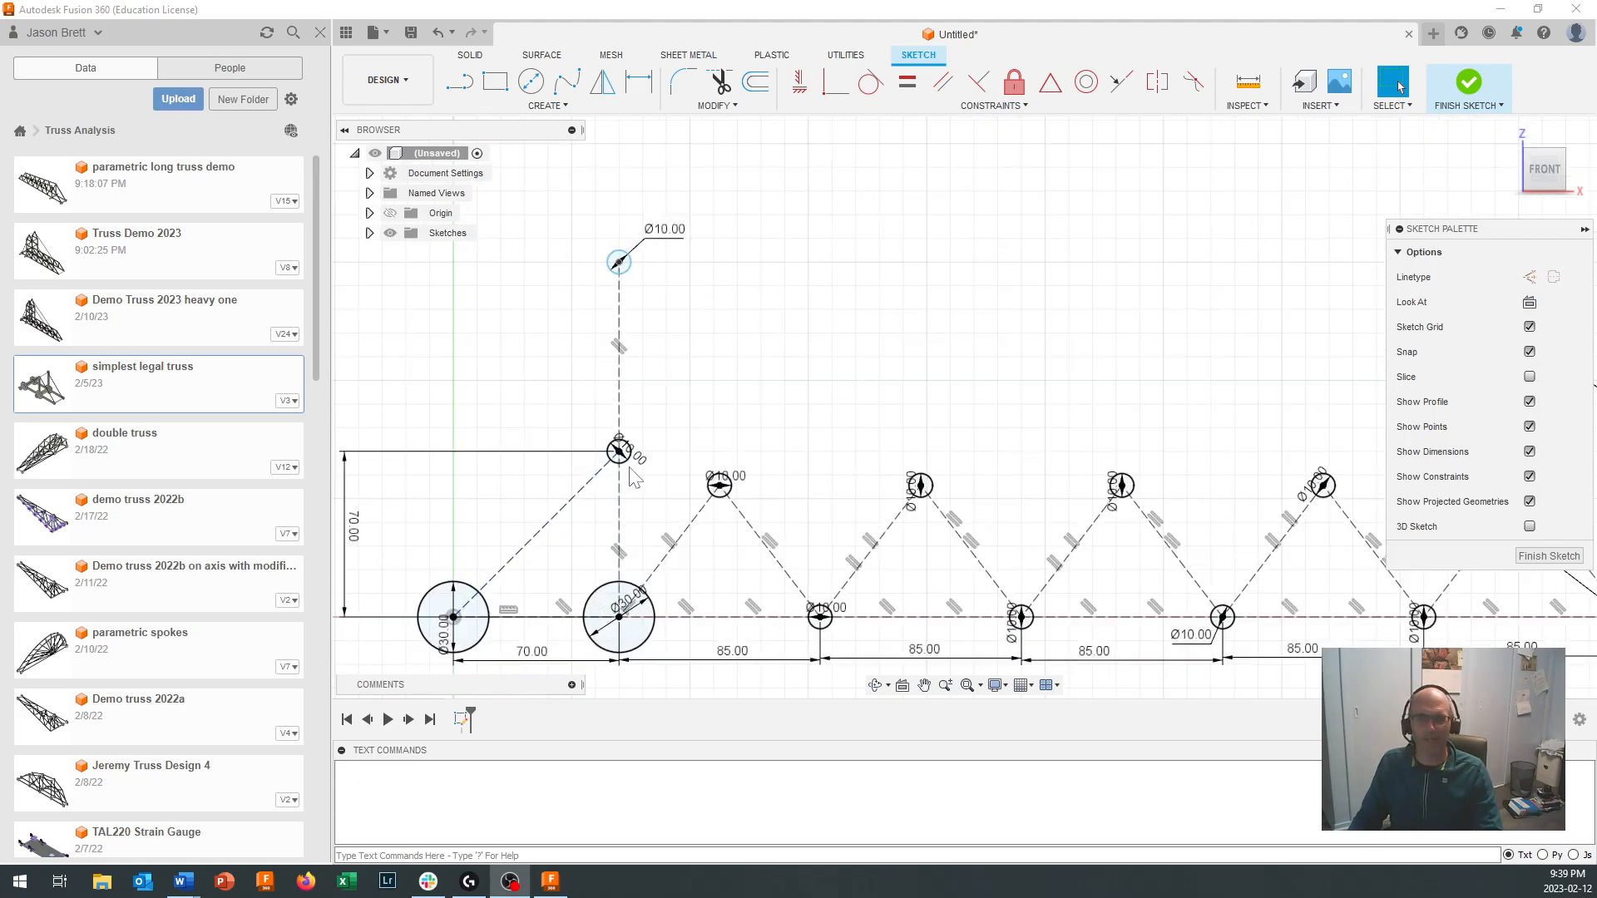
left_click(533, 82)
left_click(719, 485)
type("140")
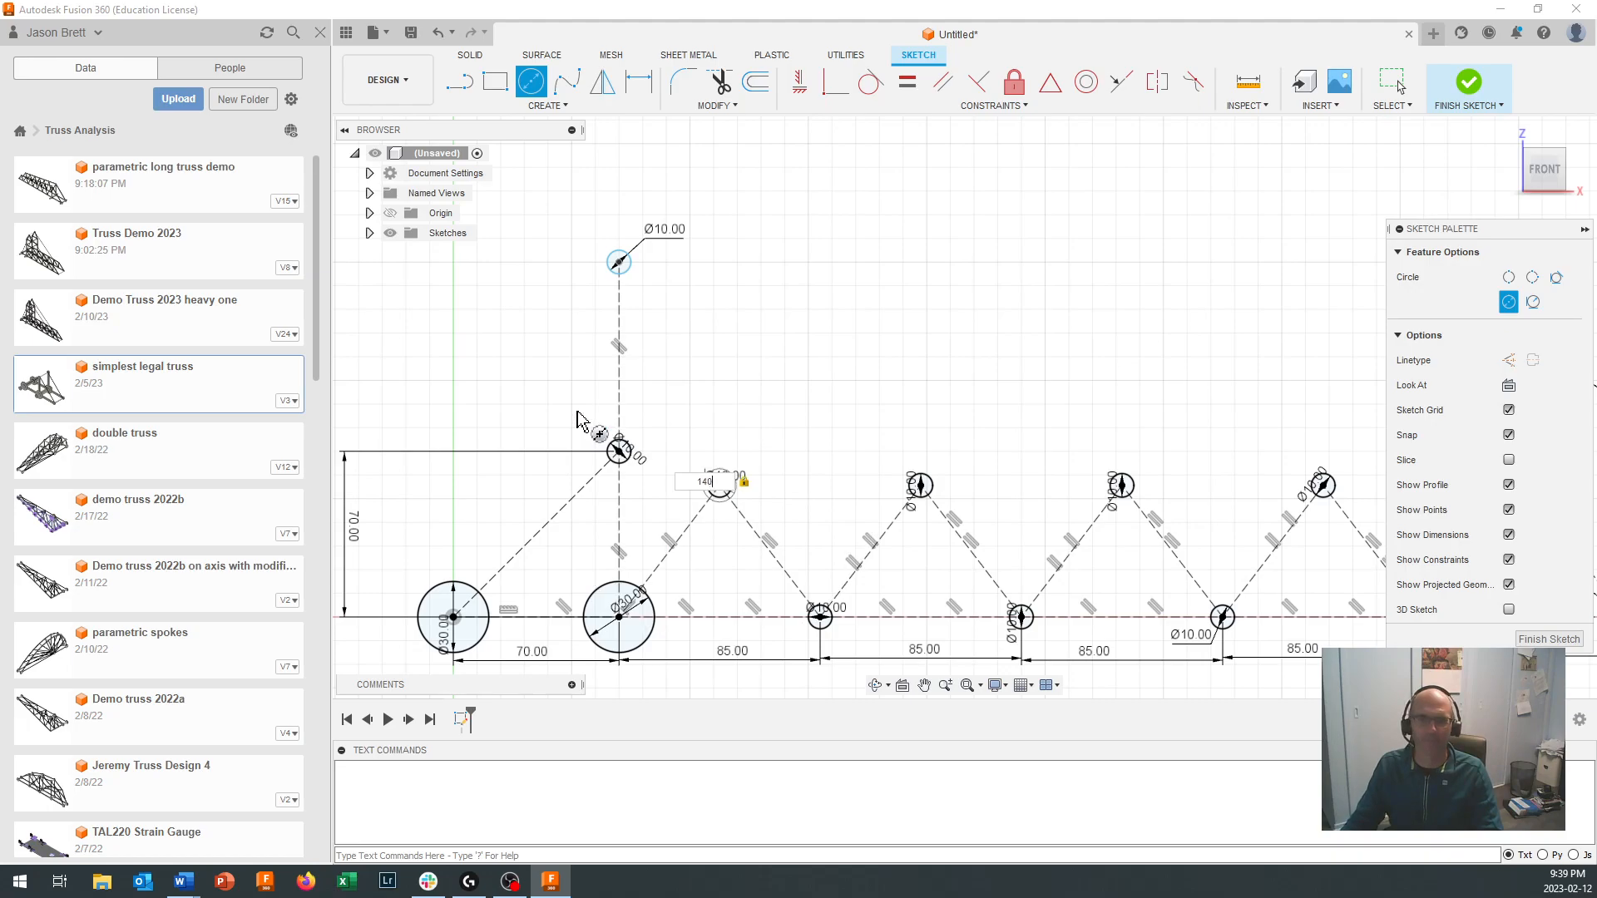
key("Return")
key("Escape")
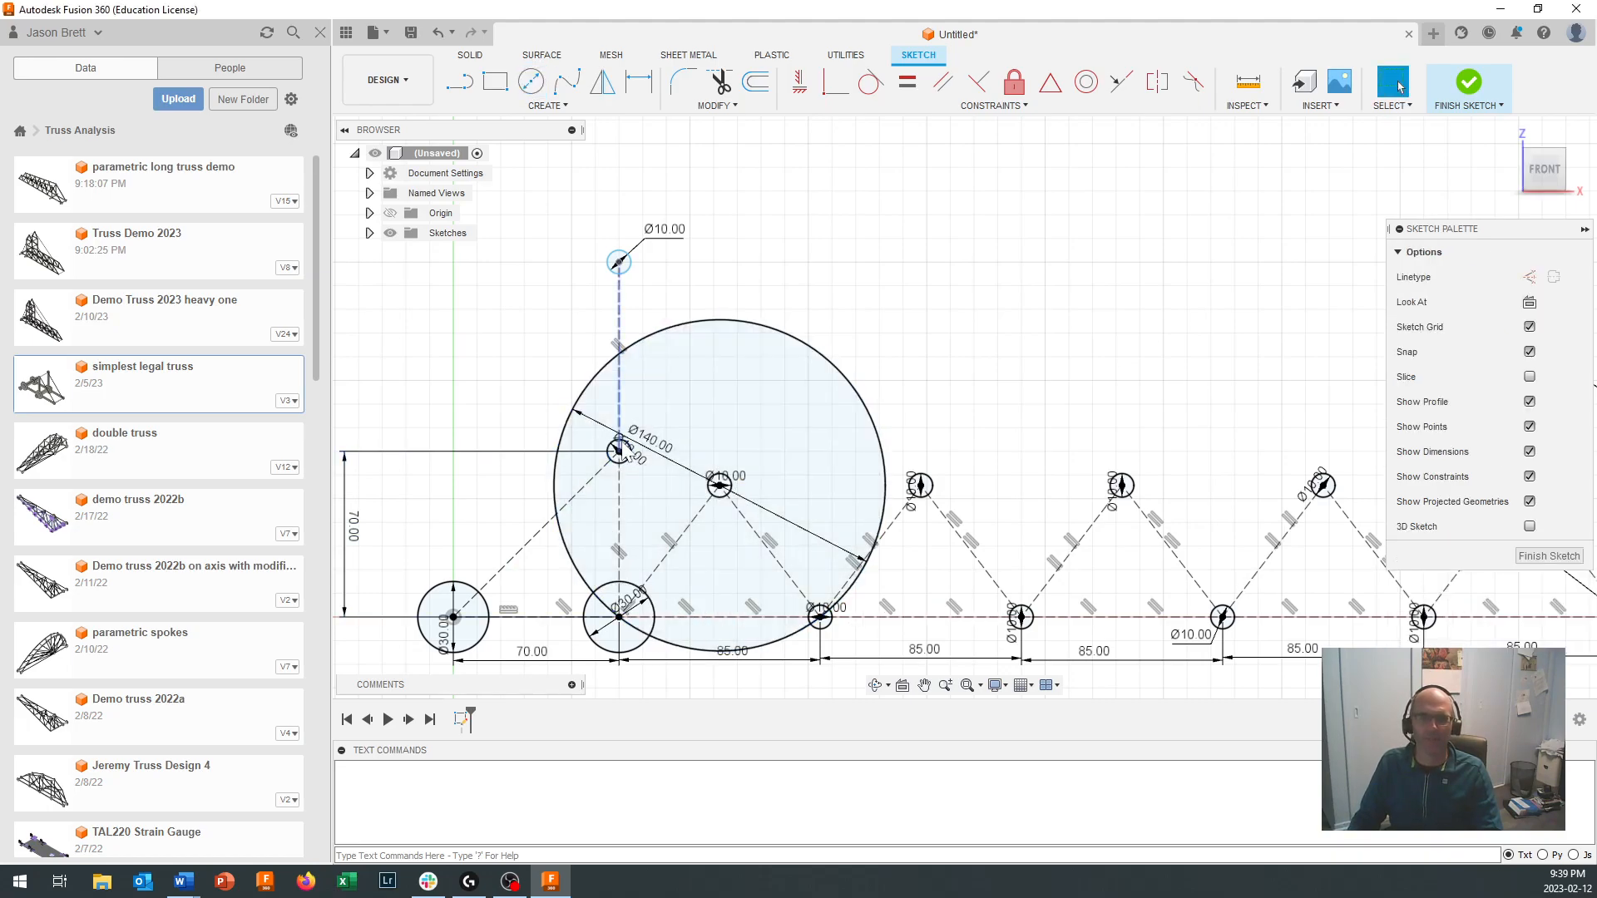
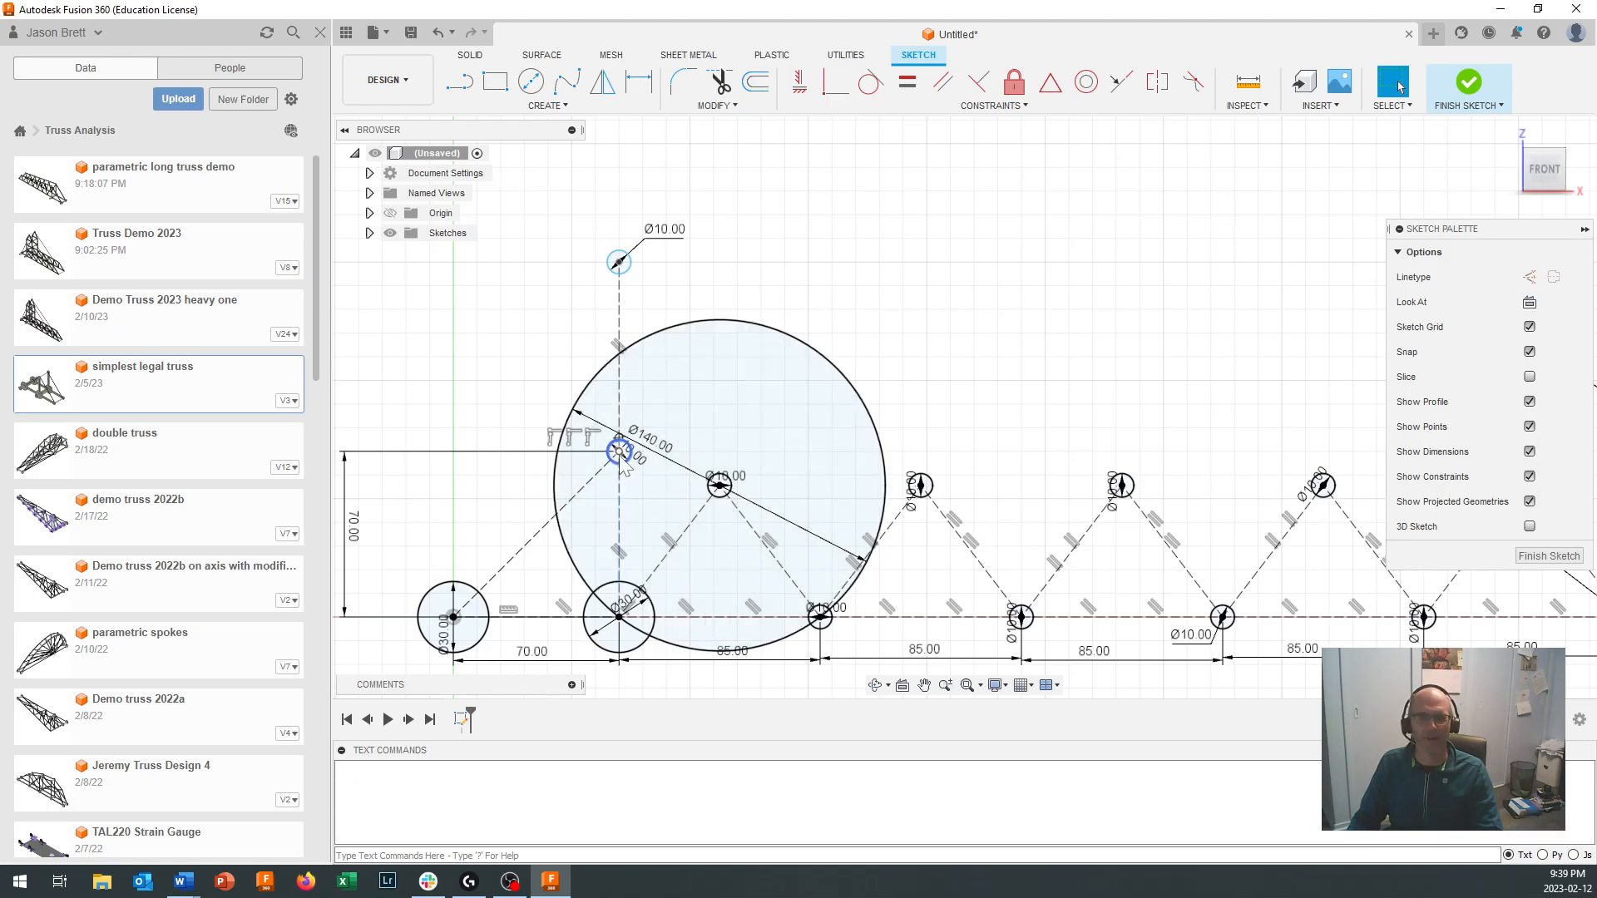
left_click(791, 351)
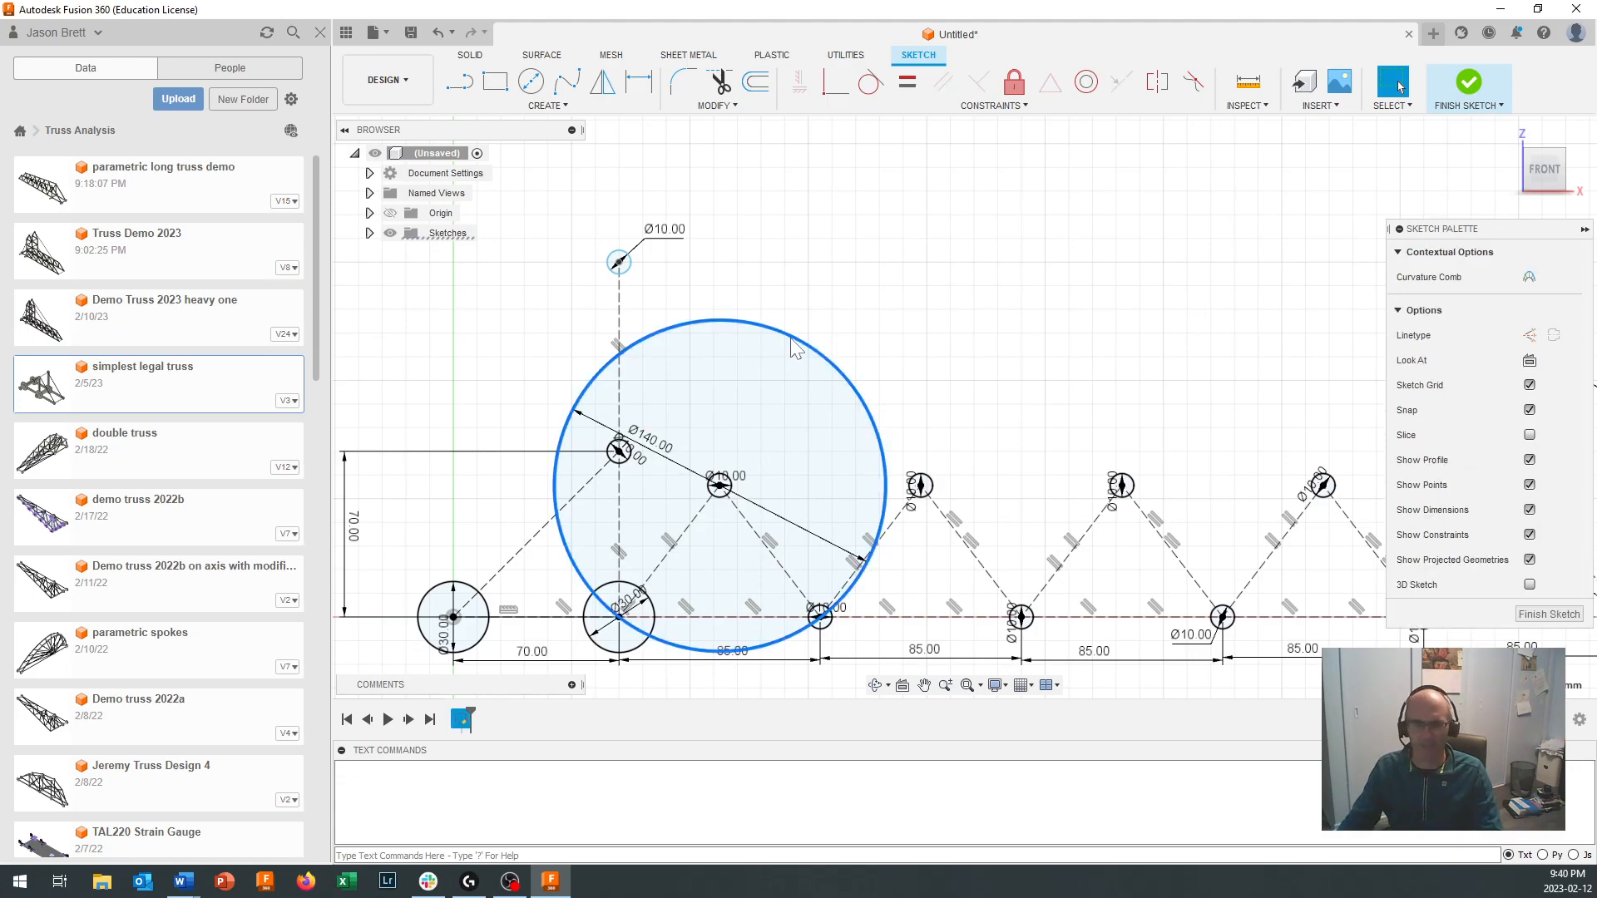
key("Delete")
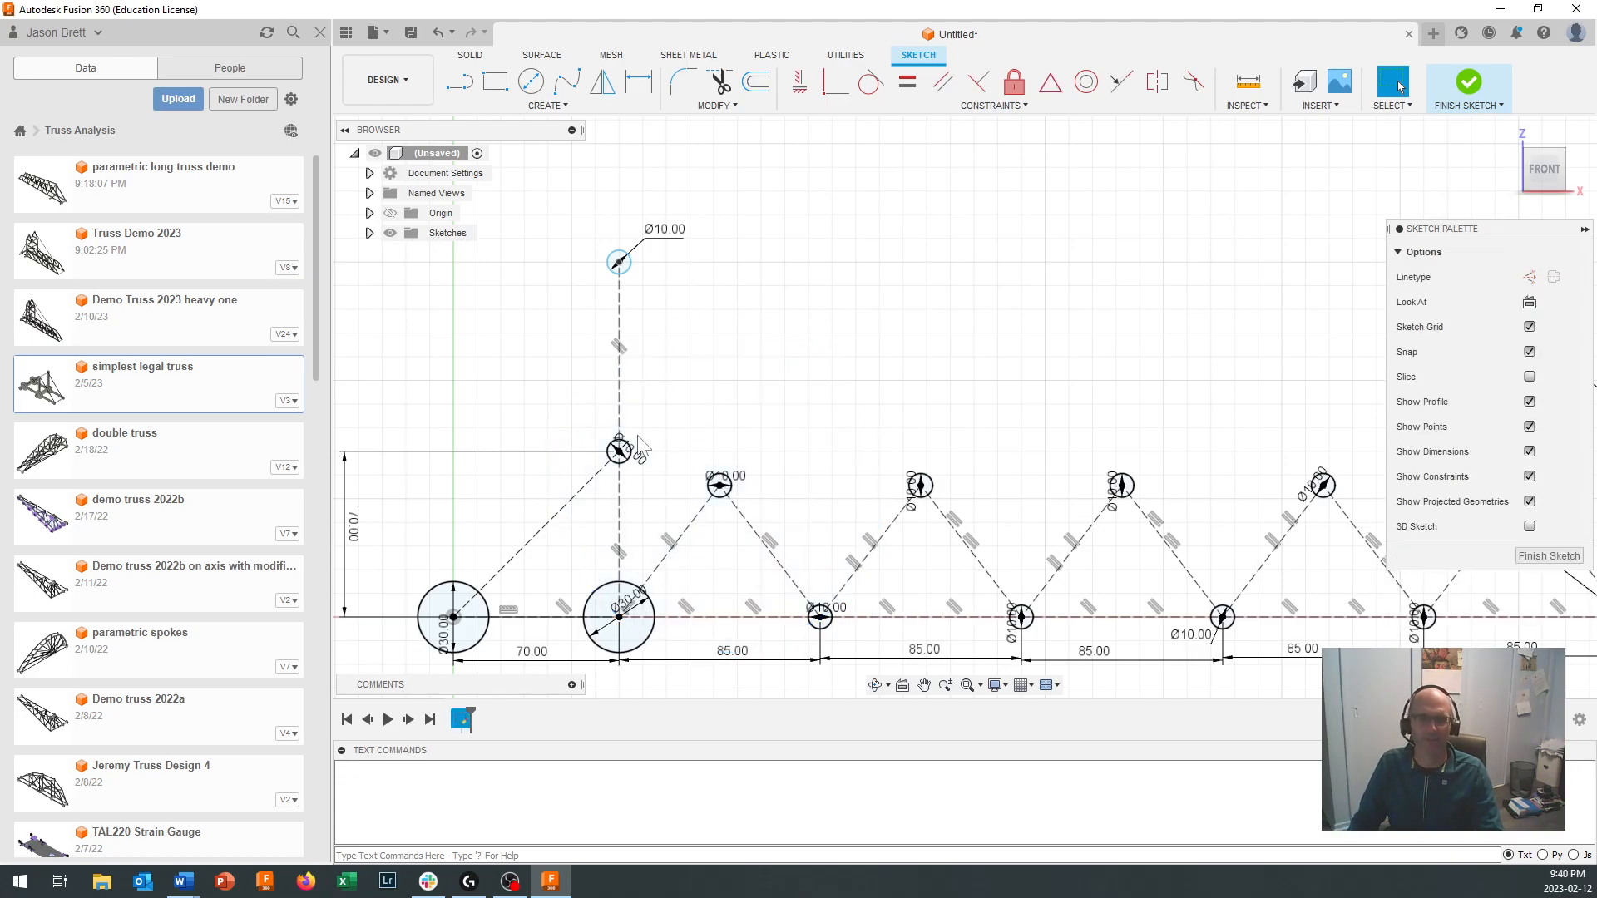
Step: Delete the uppermost 10 mm circle and the vertical construction line that connects it to the joint below
scroll(637, 433, "down", 2)
left_click(630, 307)
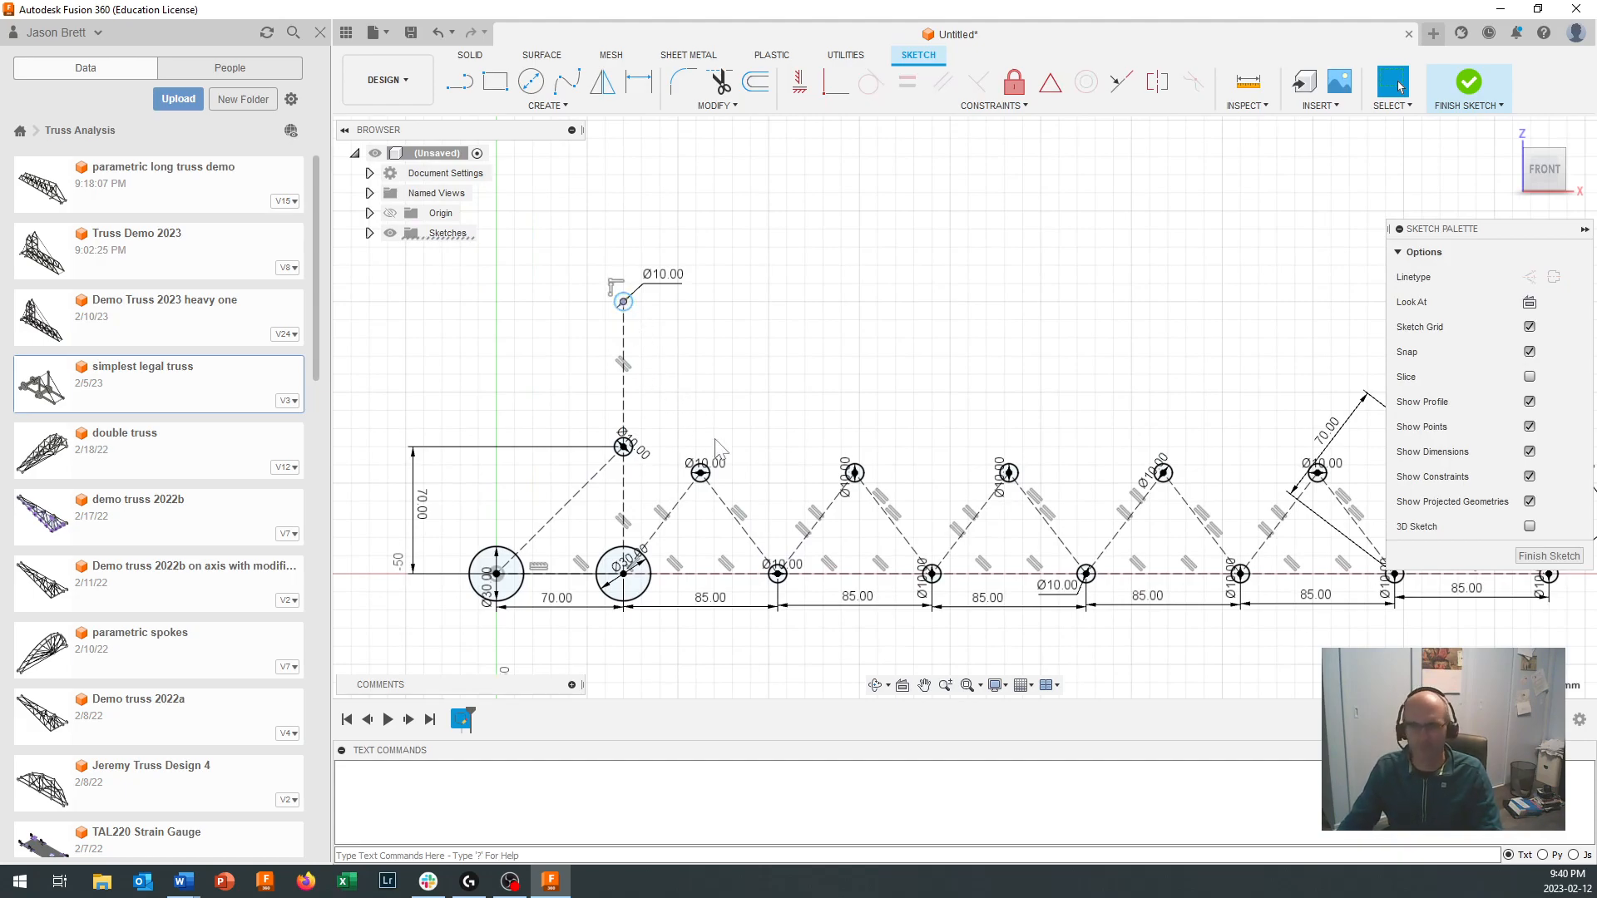
key("Escape")
left_click(632, 310)
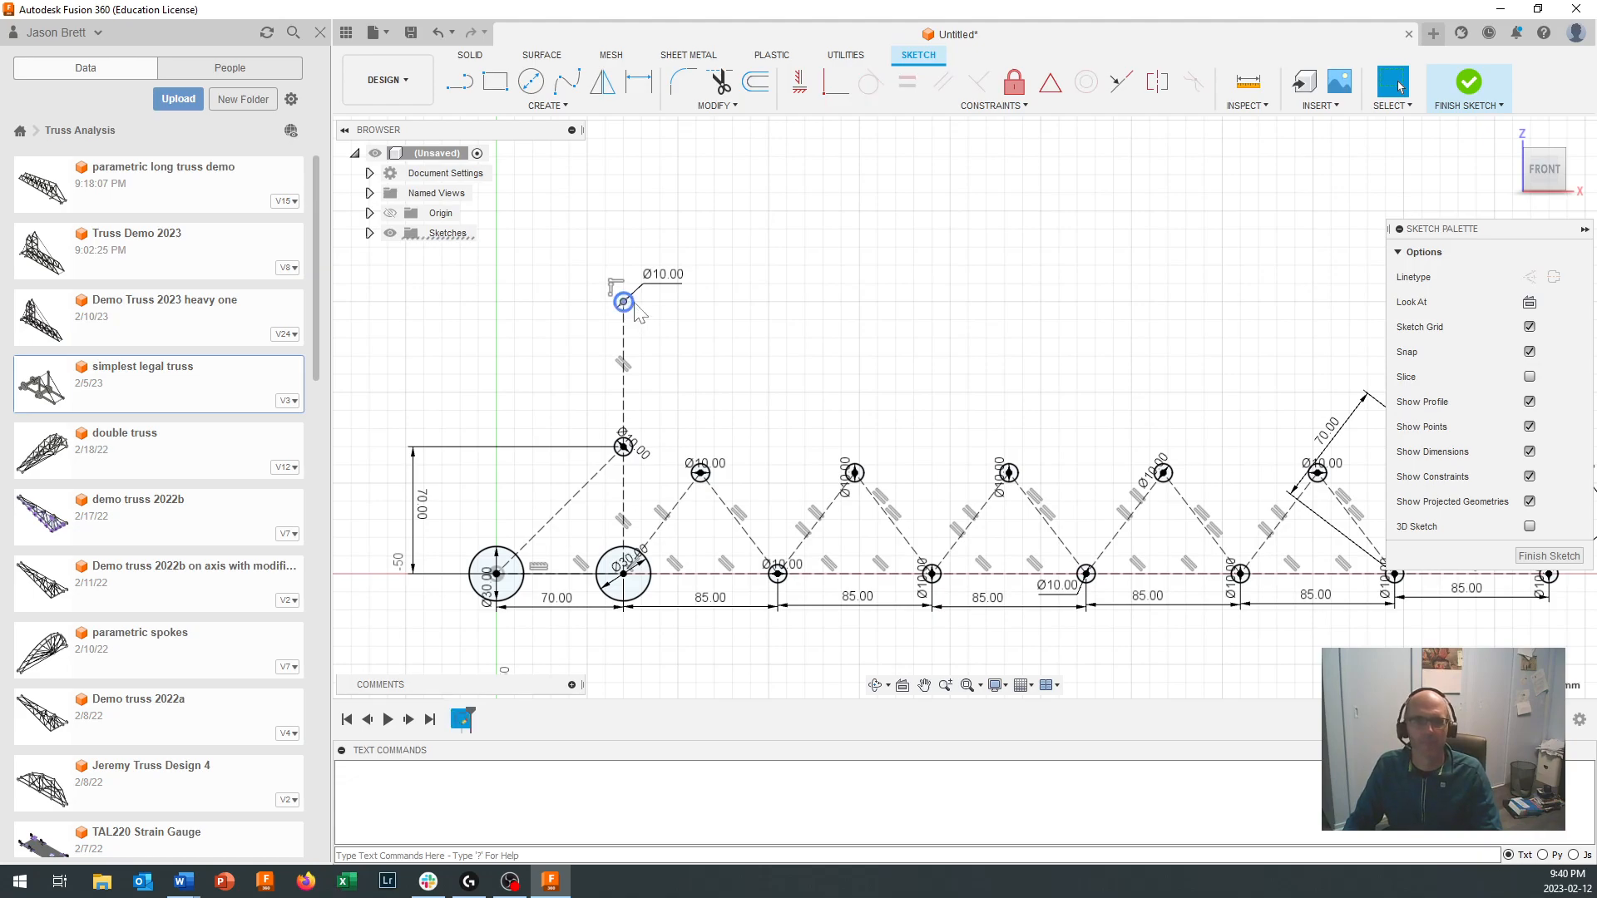
key("Delete")
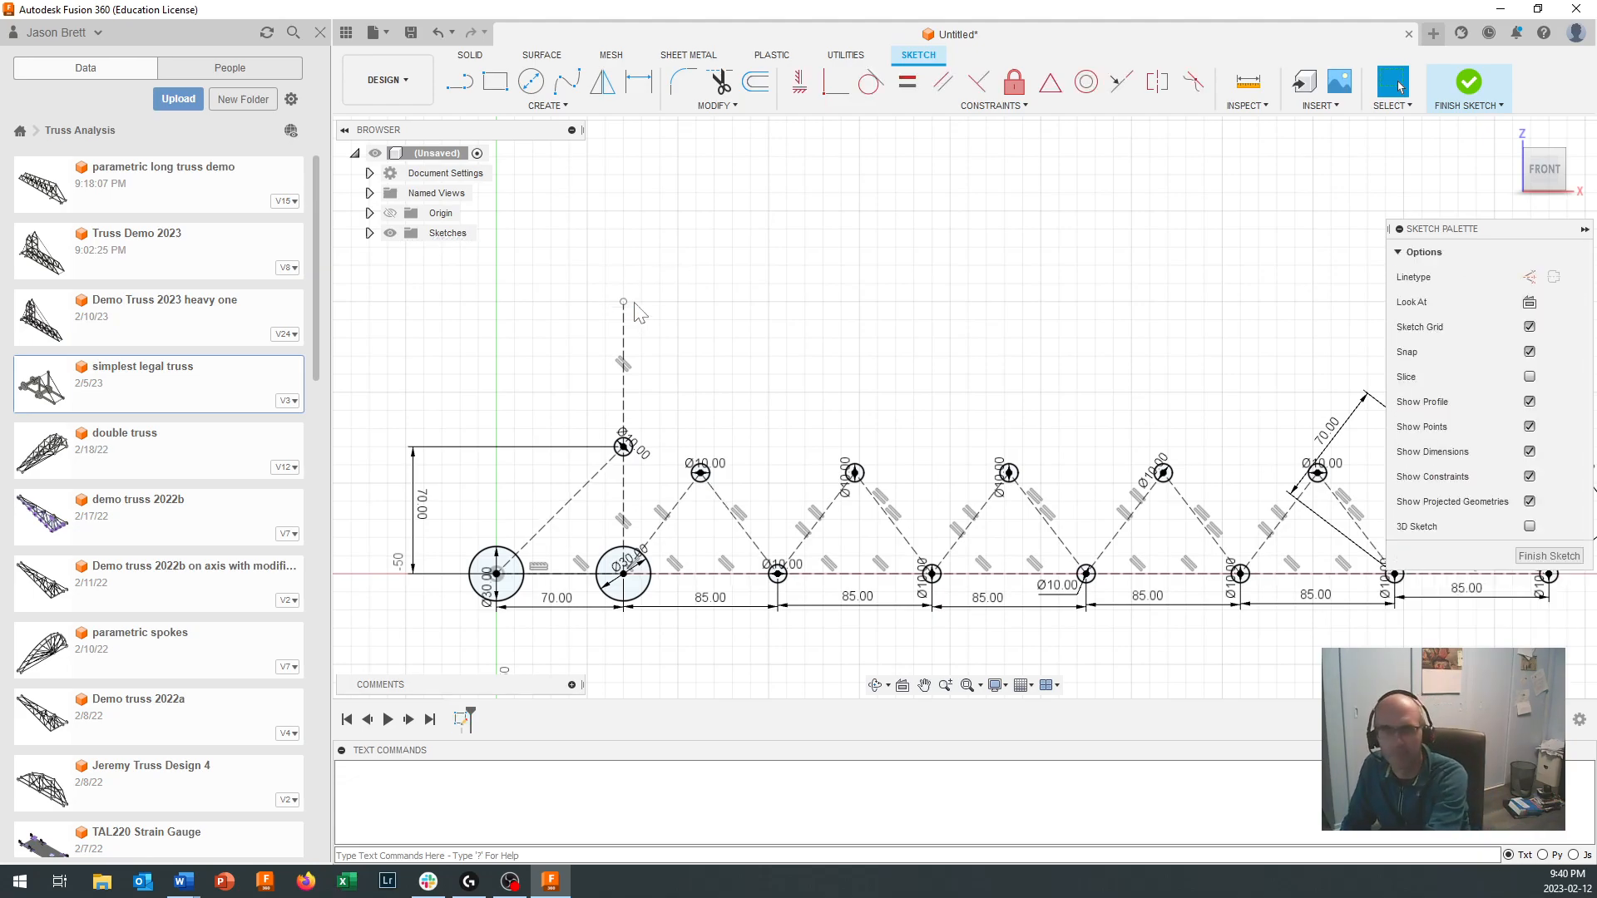
left_click(624, 354)
key("Delete")
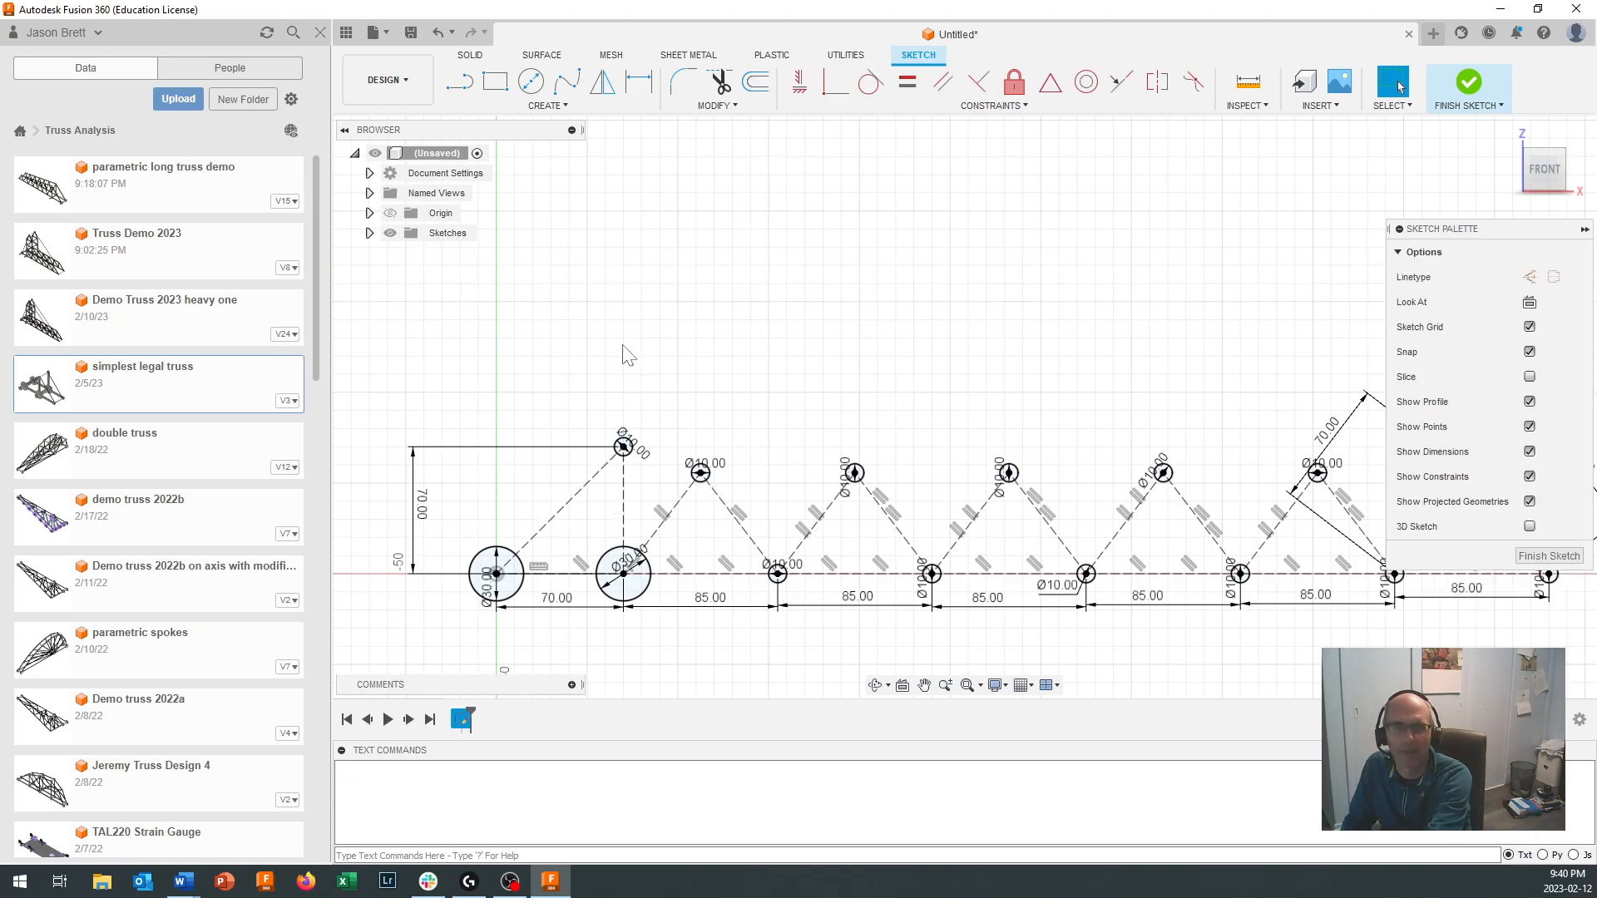
Step: Set the height of the upper joint above the bottom chord to 120 mm
double_click(422, 505)
type("120")
key("Return")
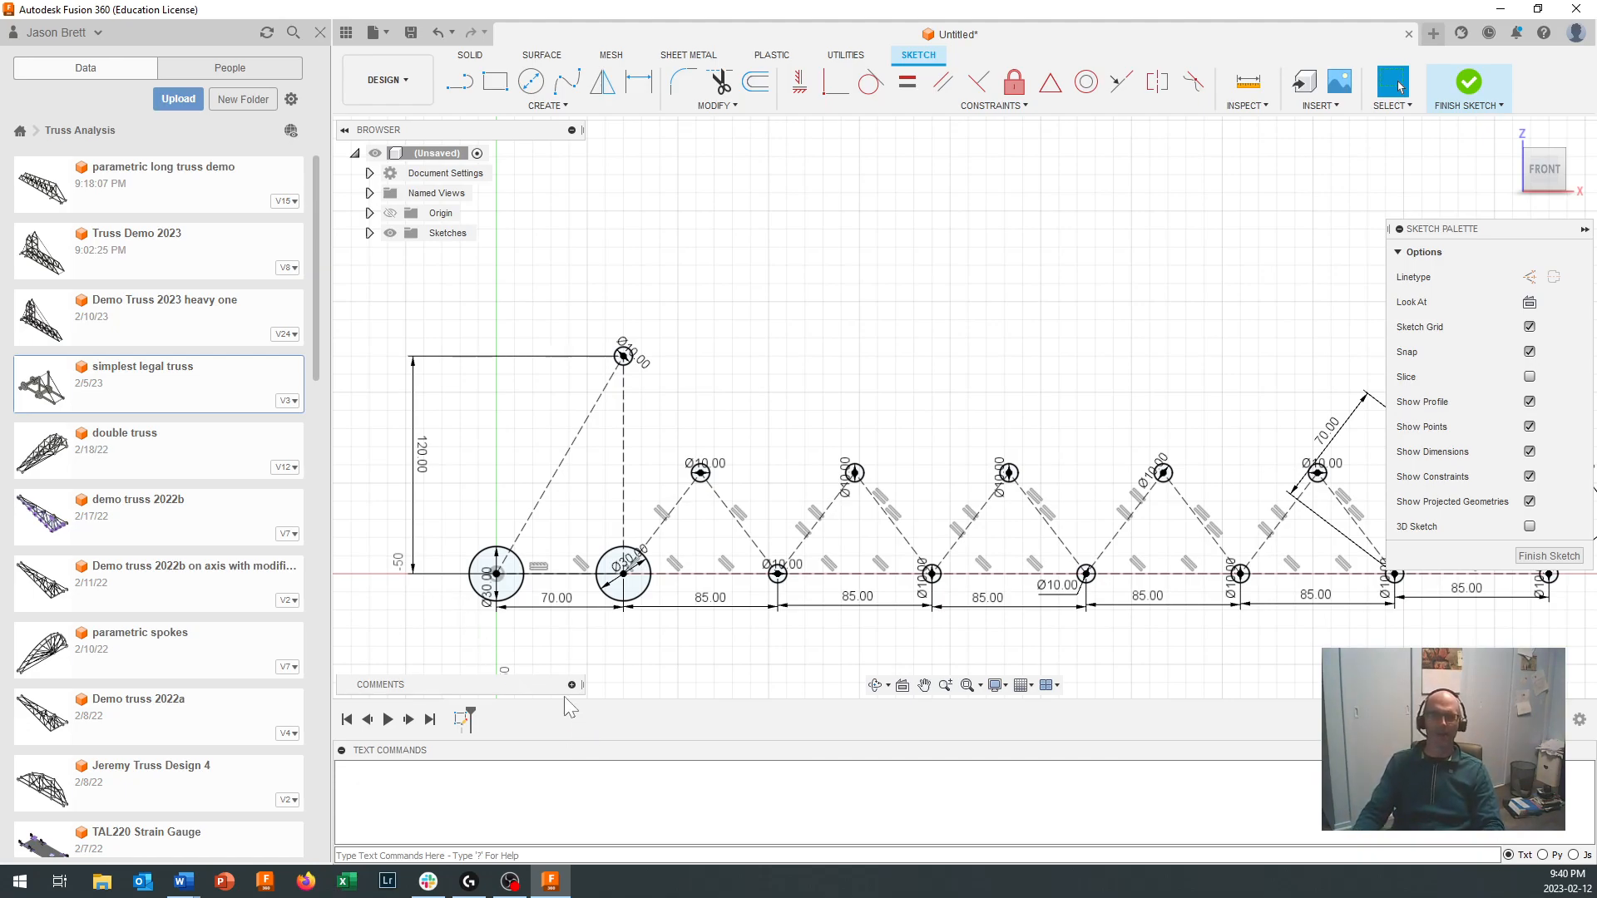
Step: Draw the top chord as construction lines connecting the centres of all six triangle apex circles
scroll(686, 665, "down", 1)
scroll(809, 646, "down", 1)
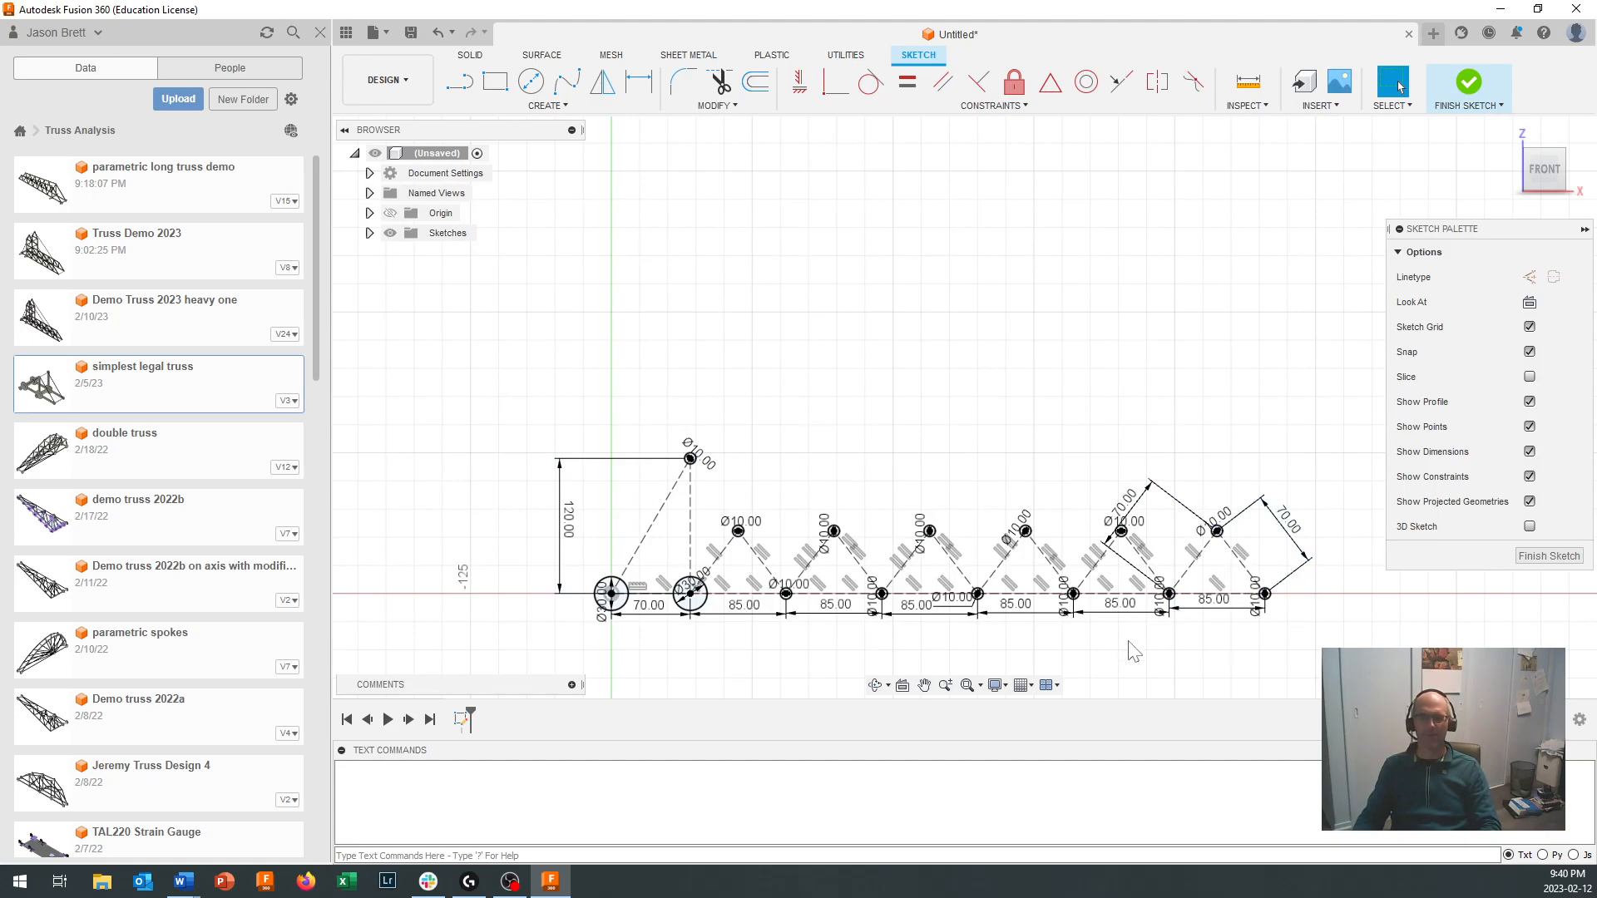
scroll(1135, 652, "down", 1)
scroll(1134, 652, "up", 3)
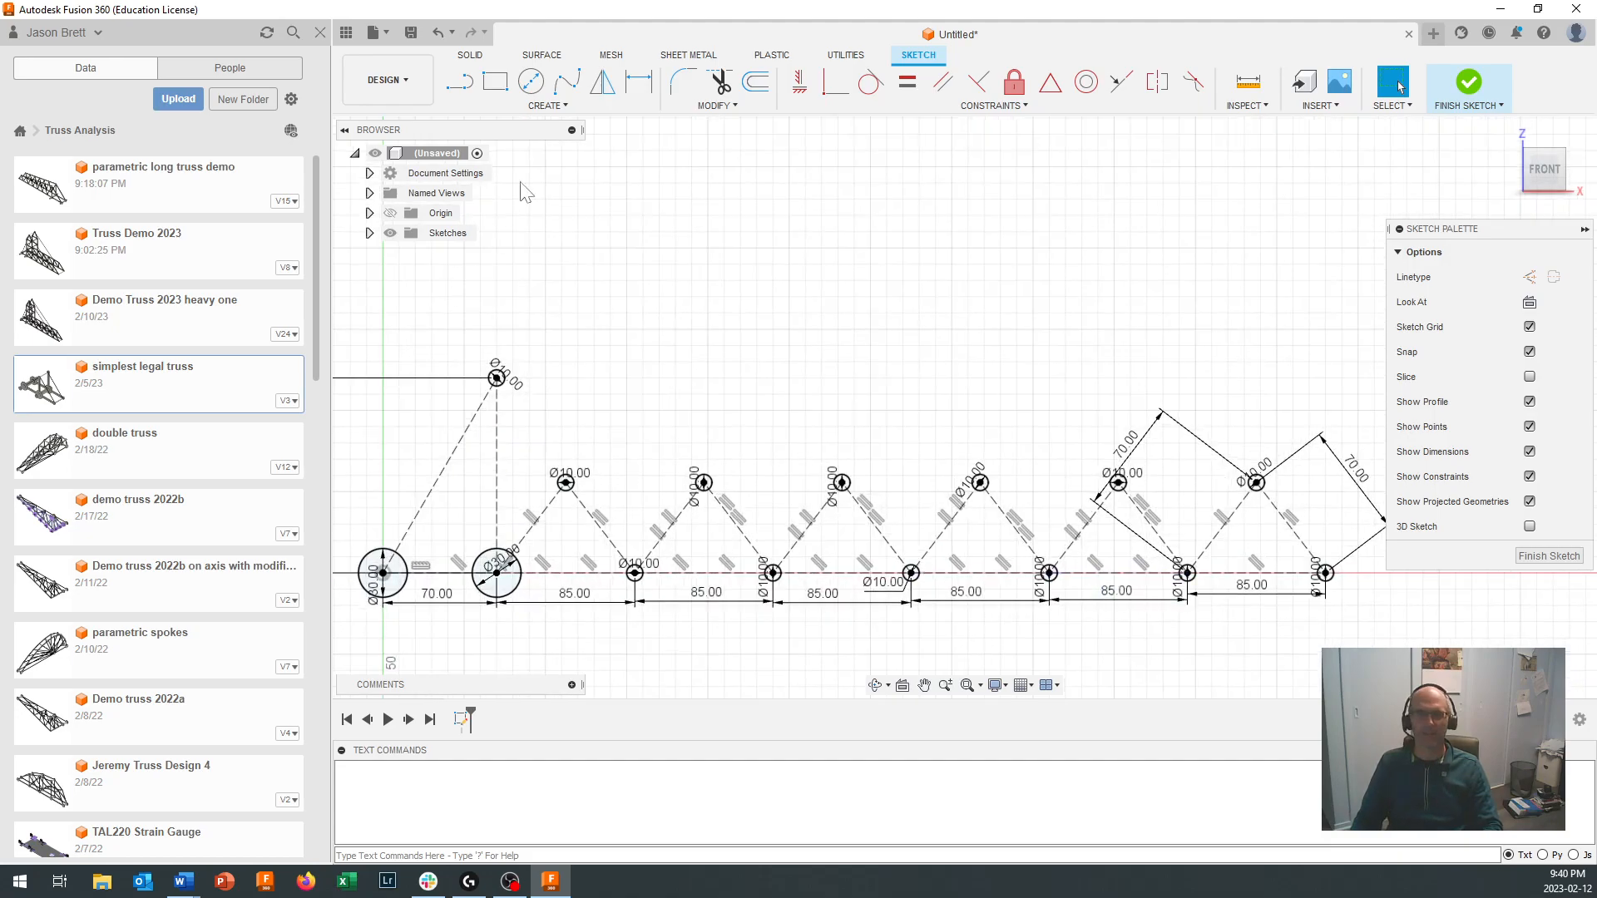
left_click(1530, 277)
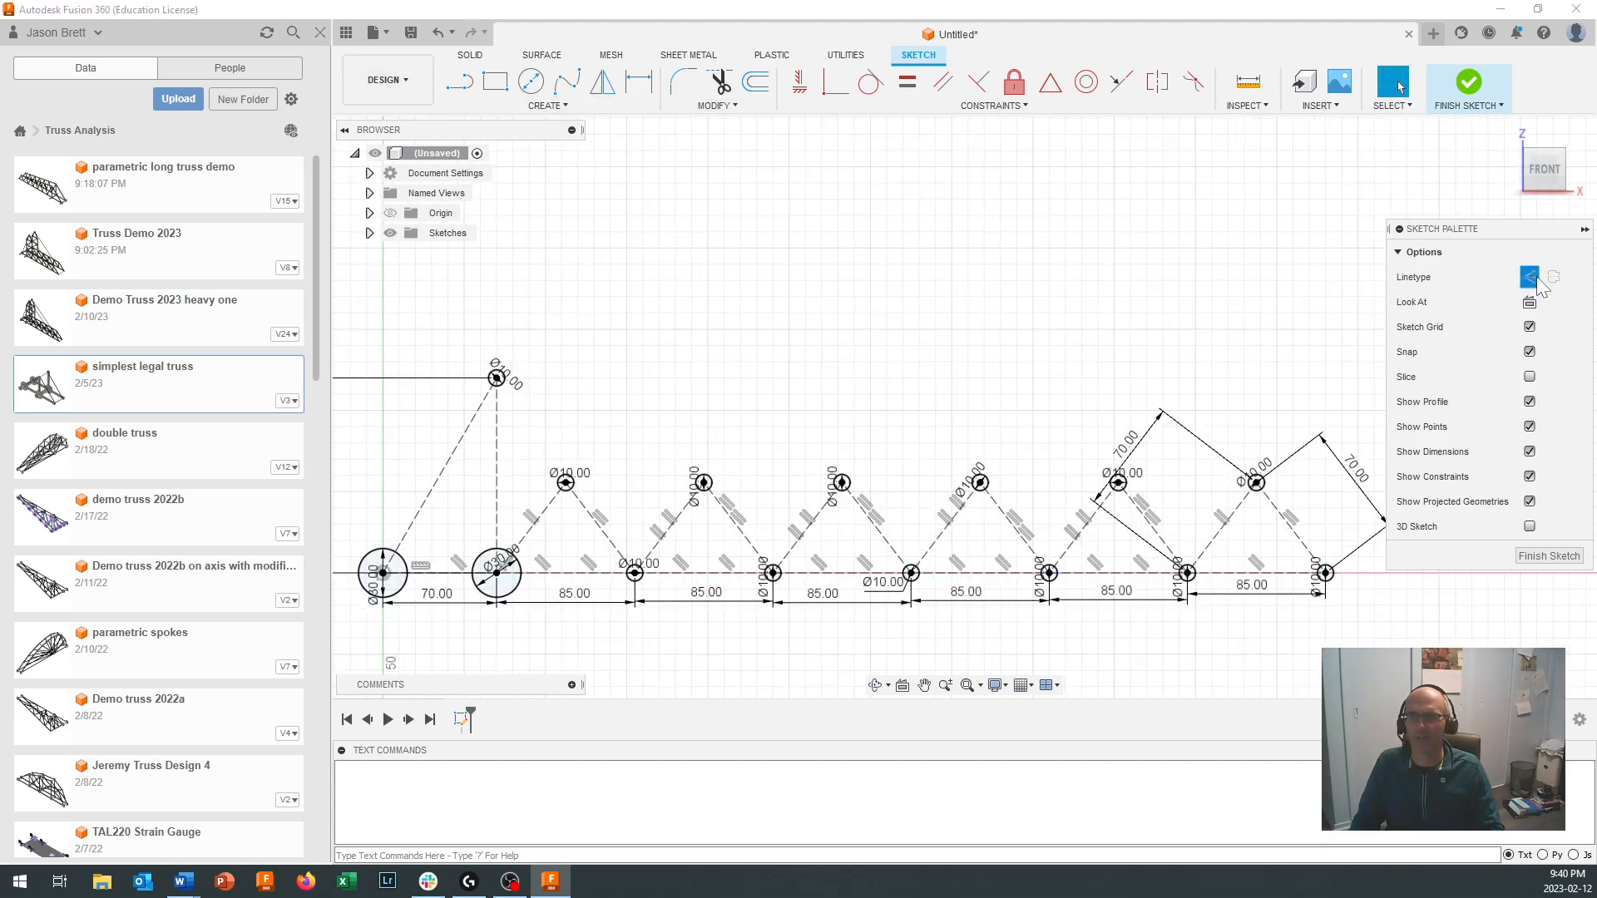
left_click(471, 86)
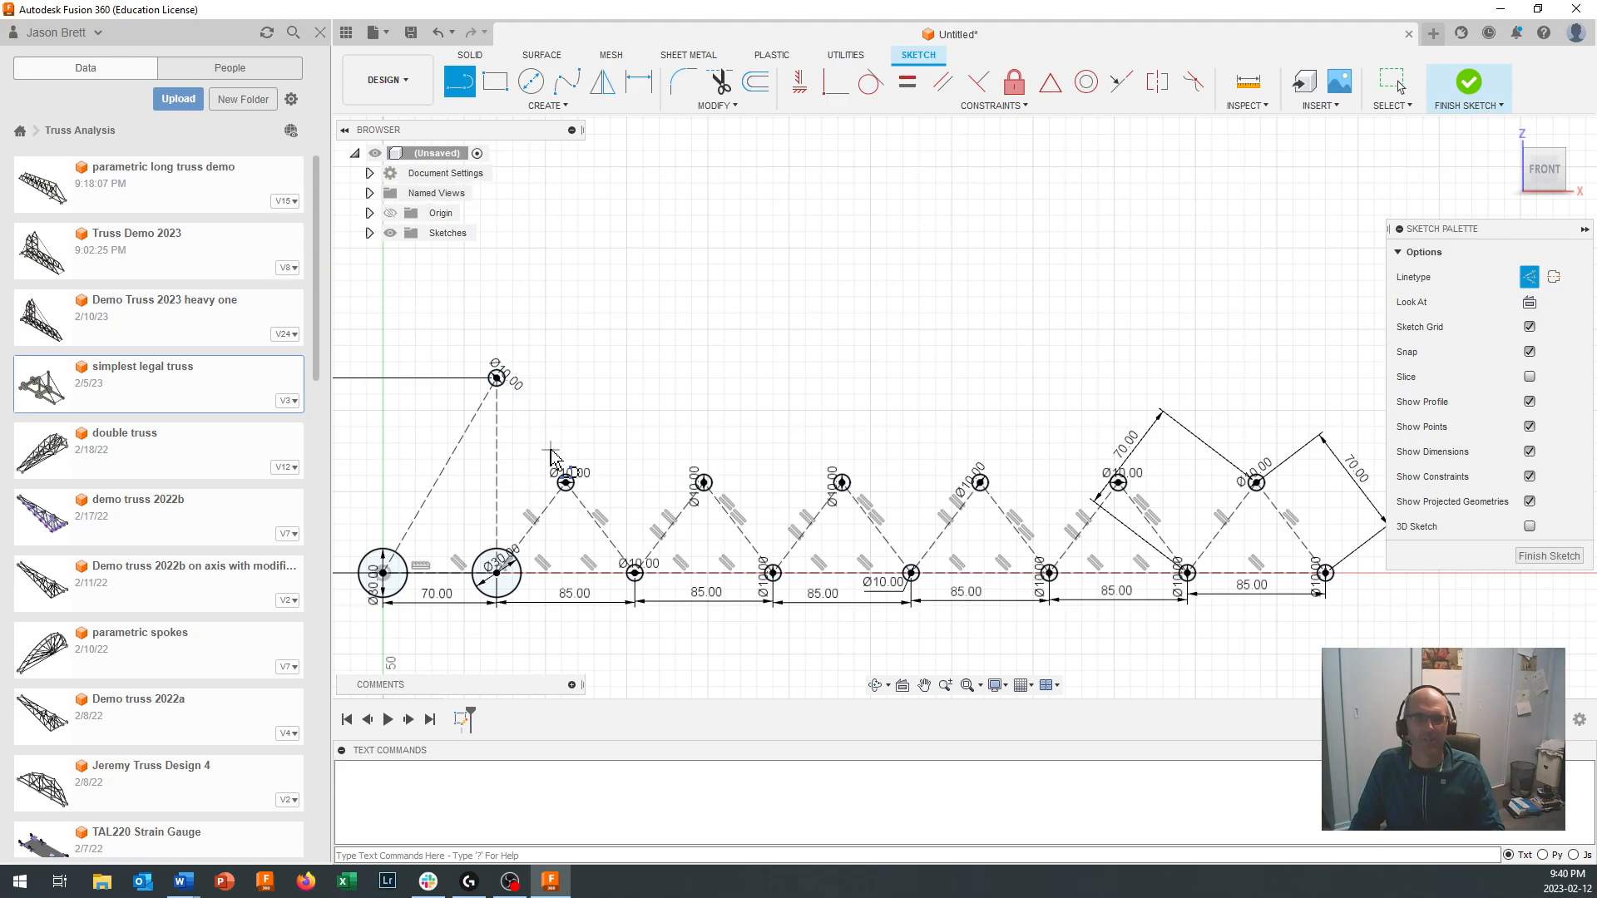
left_click(566, 482)
left_click(704, 482)
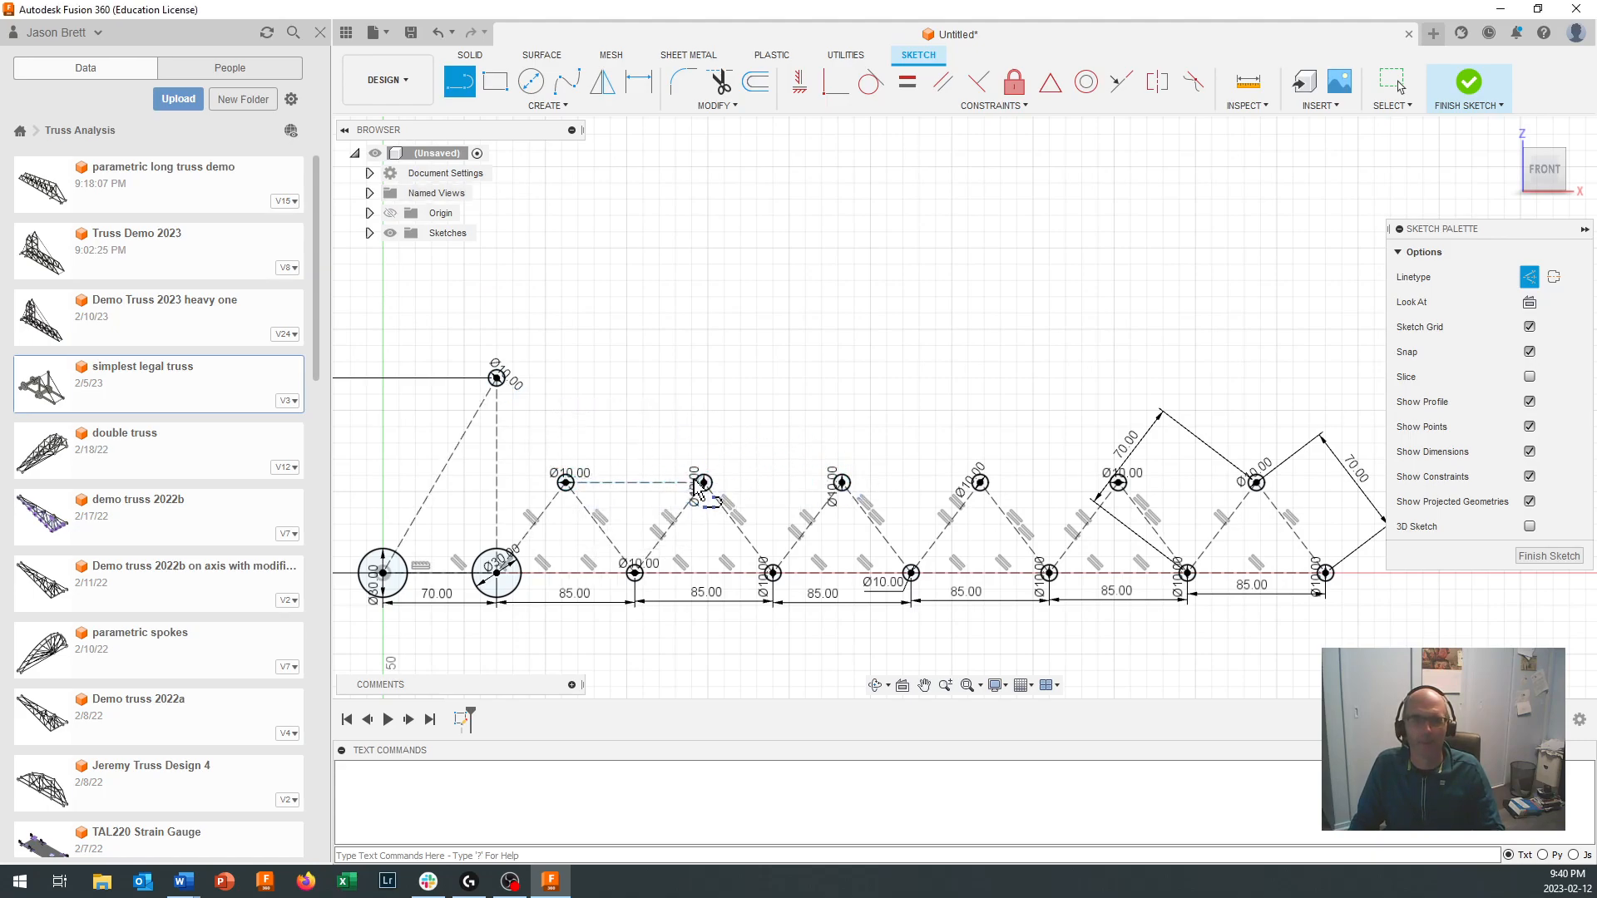
left_click(841, 482)
left_click(980, 484)
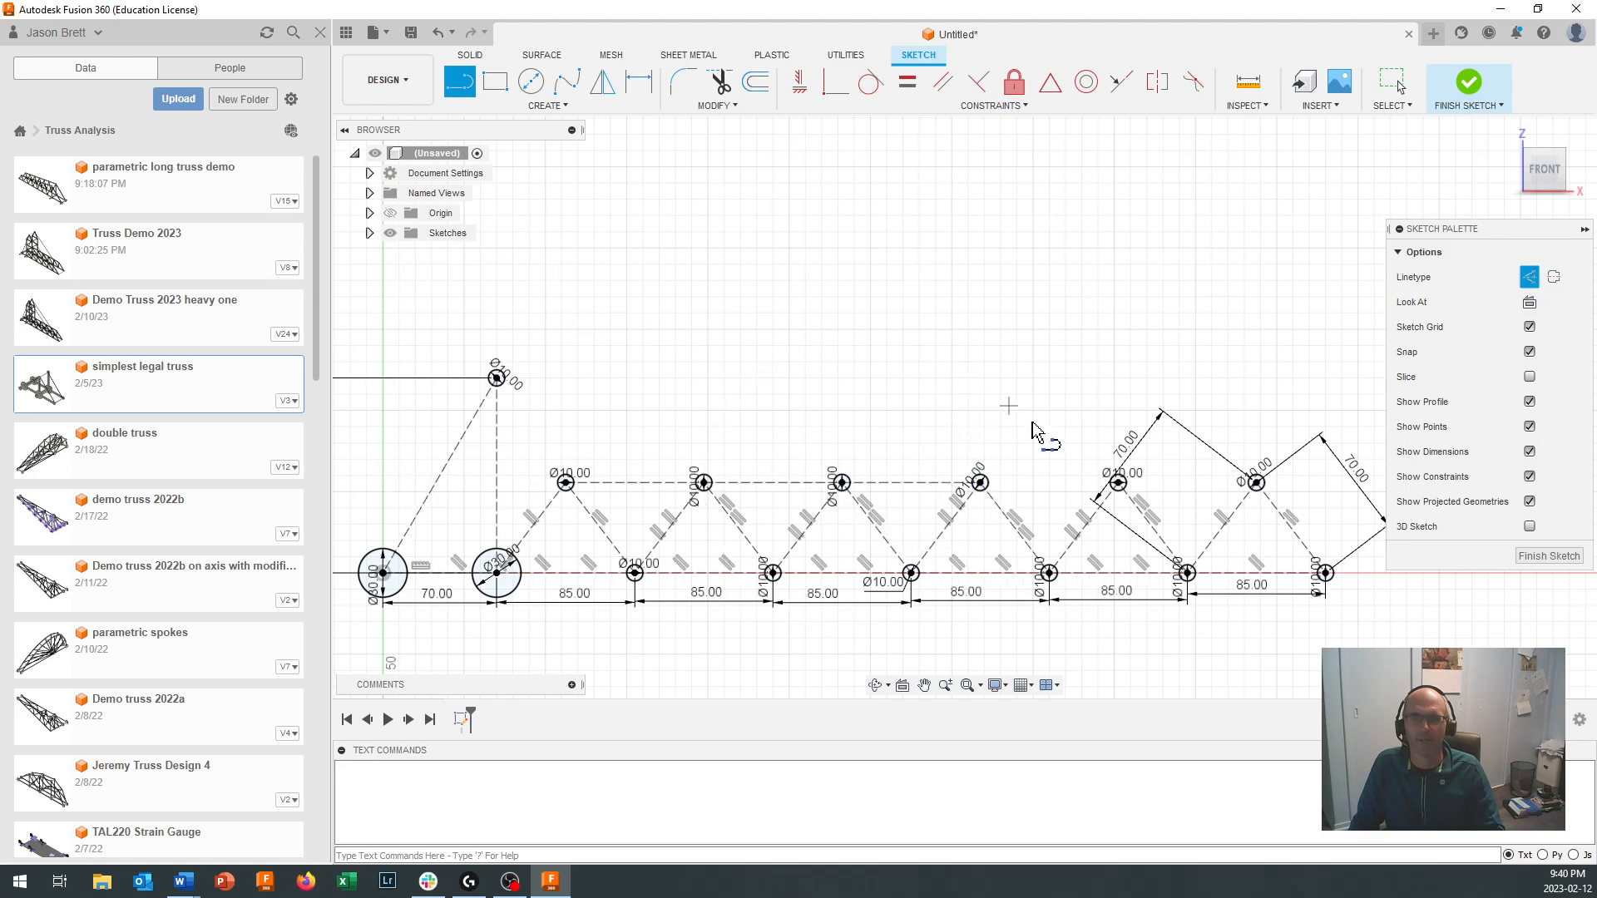
double_click(1119, 484)
left_click(1119, 483)
double_click(1258, 483)
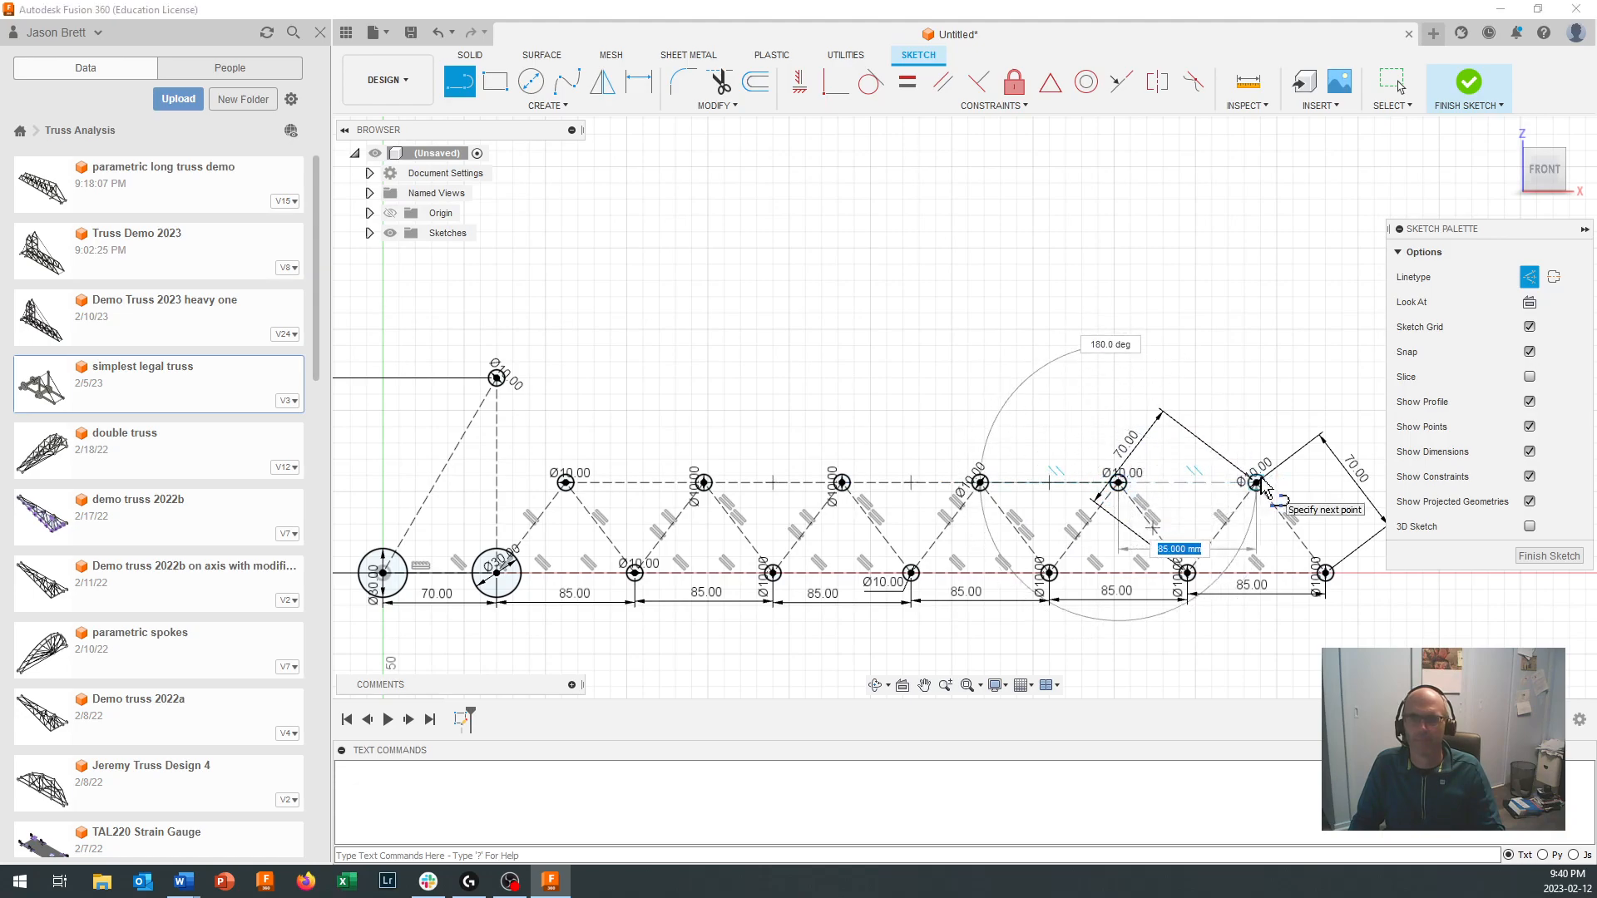
key("Escape")
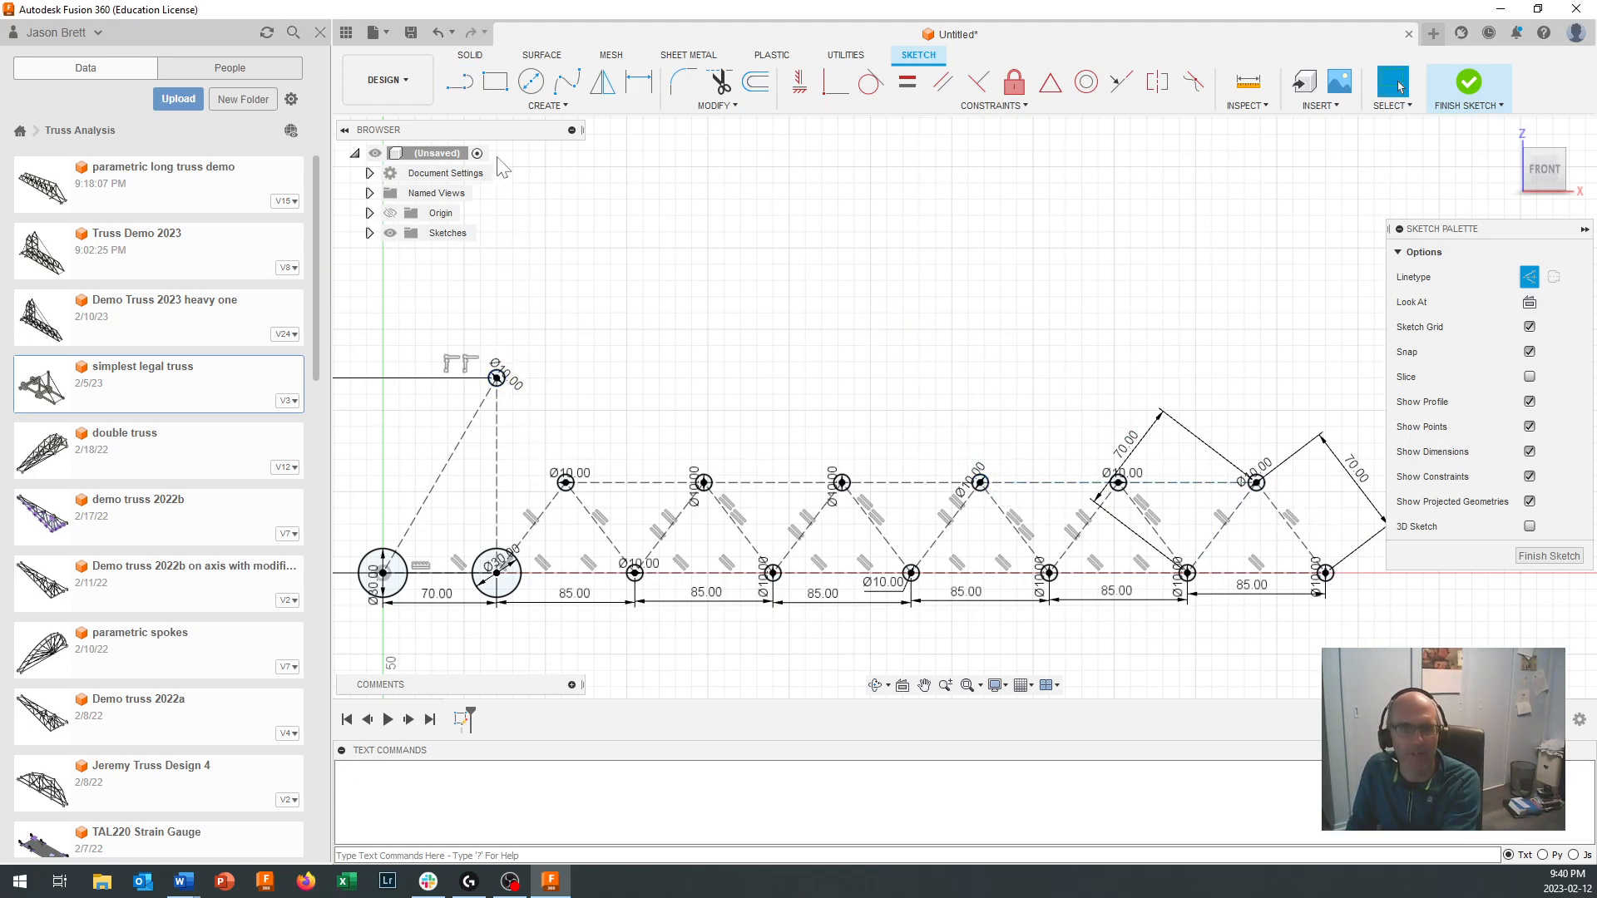
Step: Draw a construction circle of 140 mm diameter on the apex nearest the two large circles as a distance check, and undo it
left_click(531, 84)
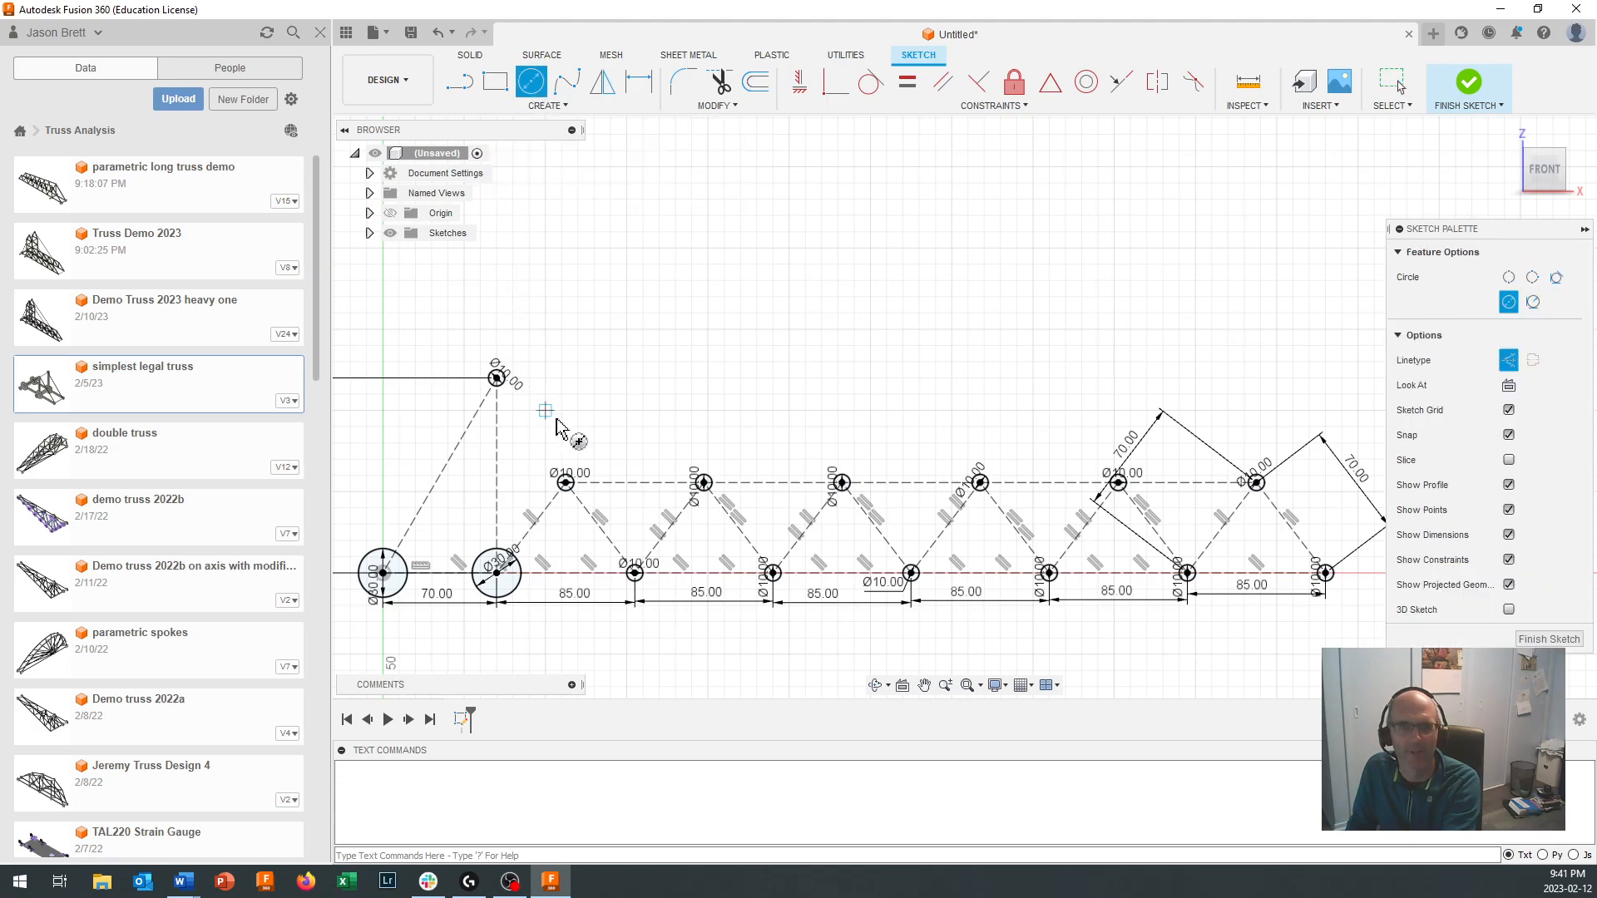
left_click(566, 482)
type("140")
key("Return")
key("Escape")
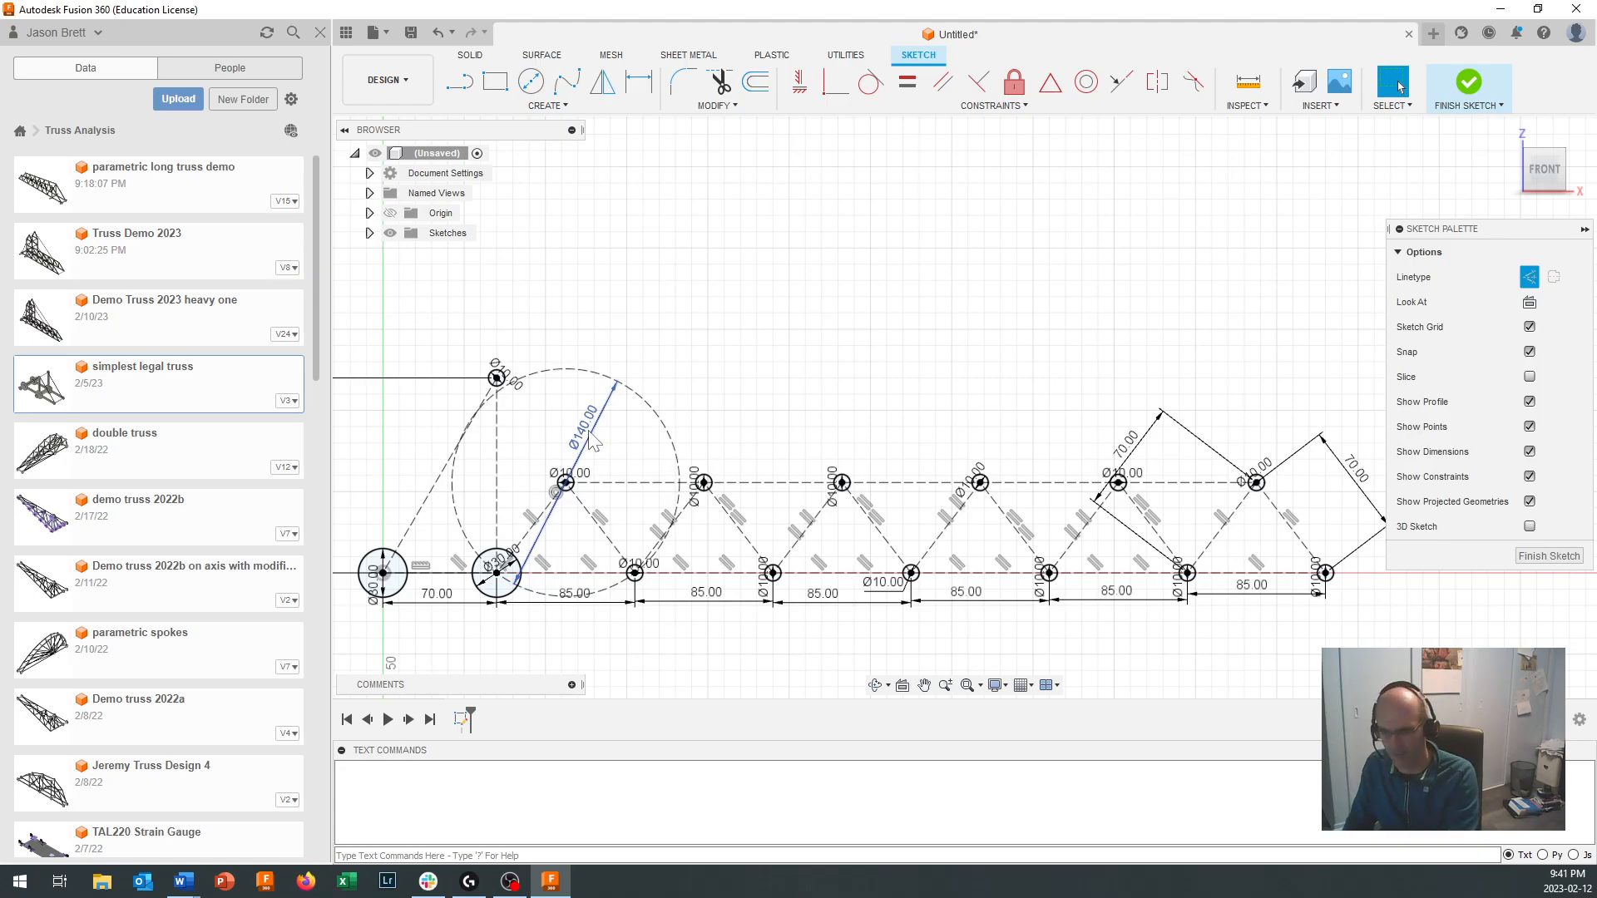
key("ctrl+z")
Step: Set the driving dimension of the end triangle's outer diagonal to 90 mm to test the truss shape
scroll(953, 549, "down", 3)
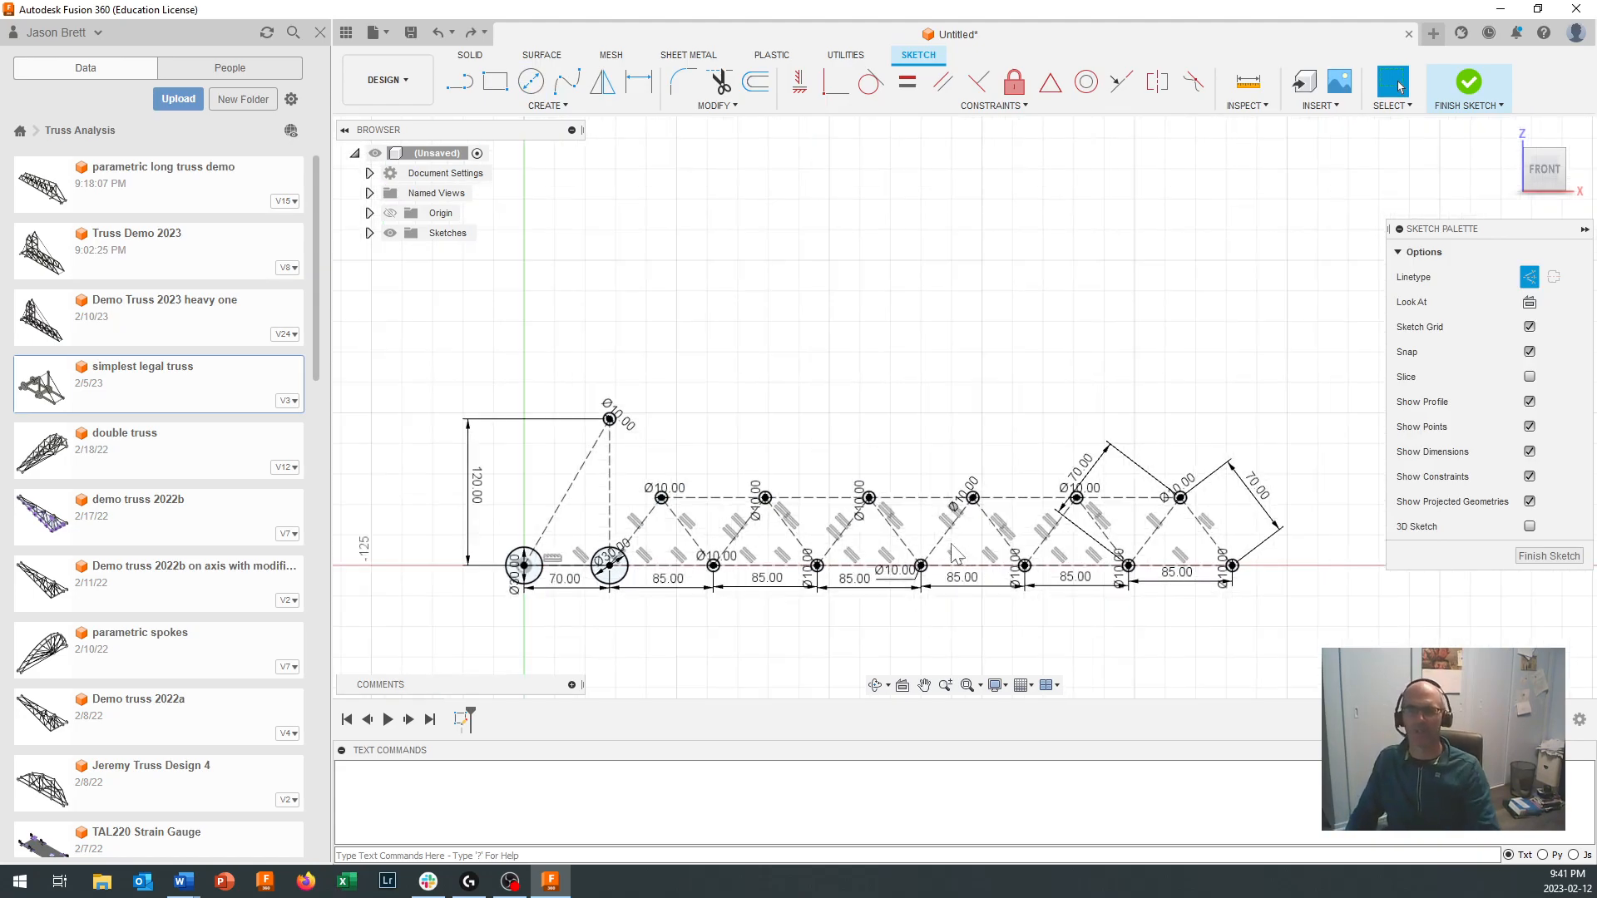
scroll(891, 427, "down", 2)
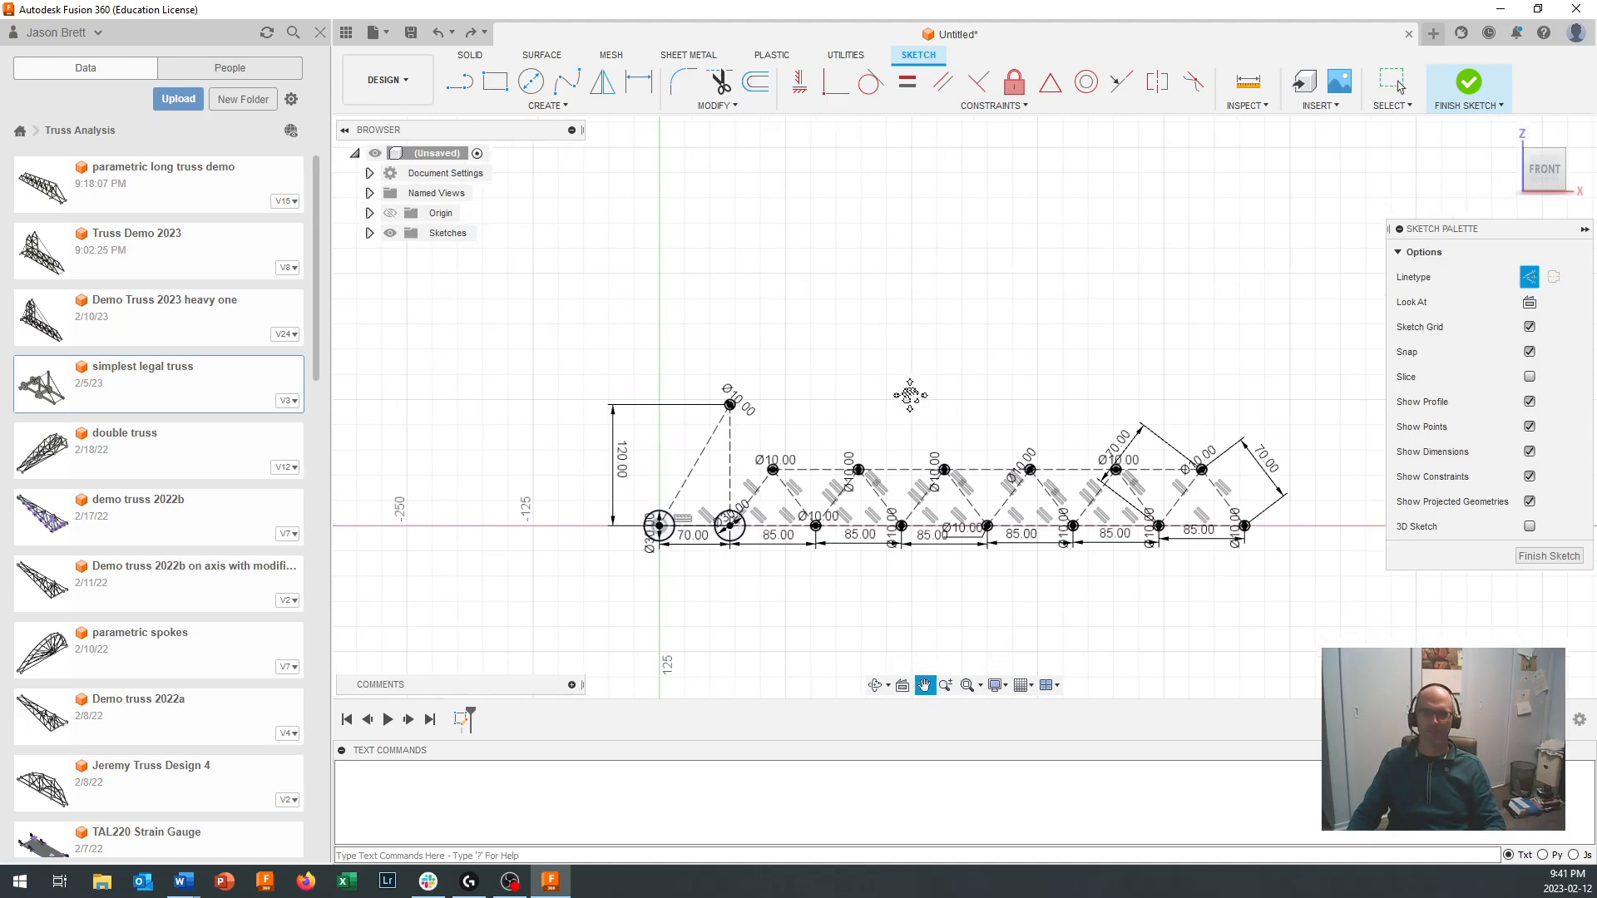
scroll(904, 389, "up", 1)
scroll(905, 389, "up", 2)
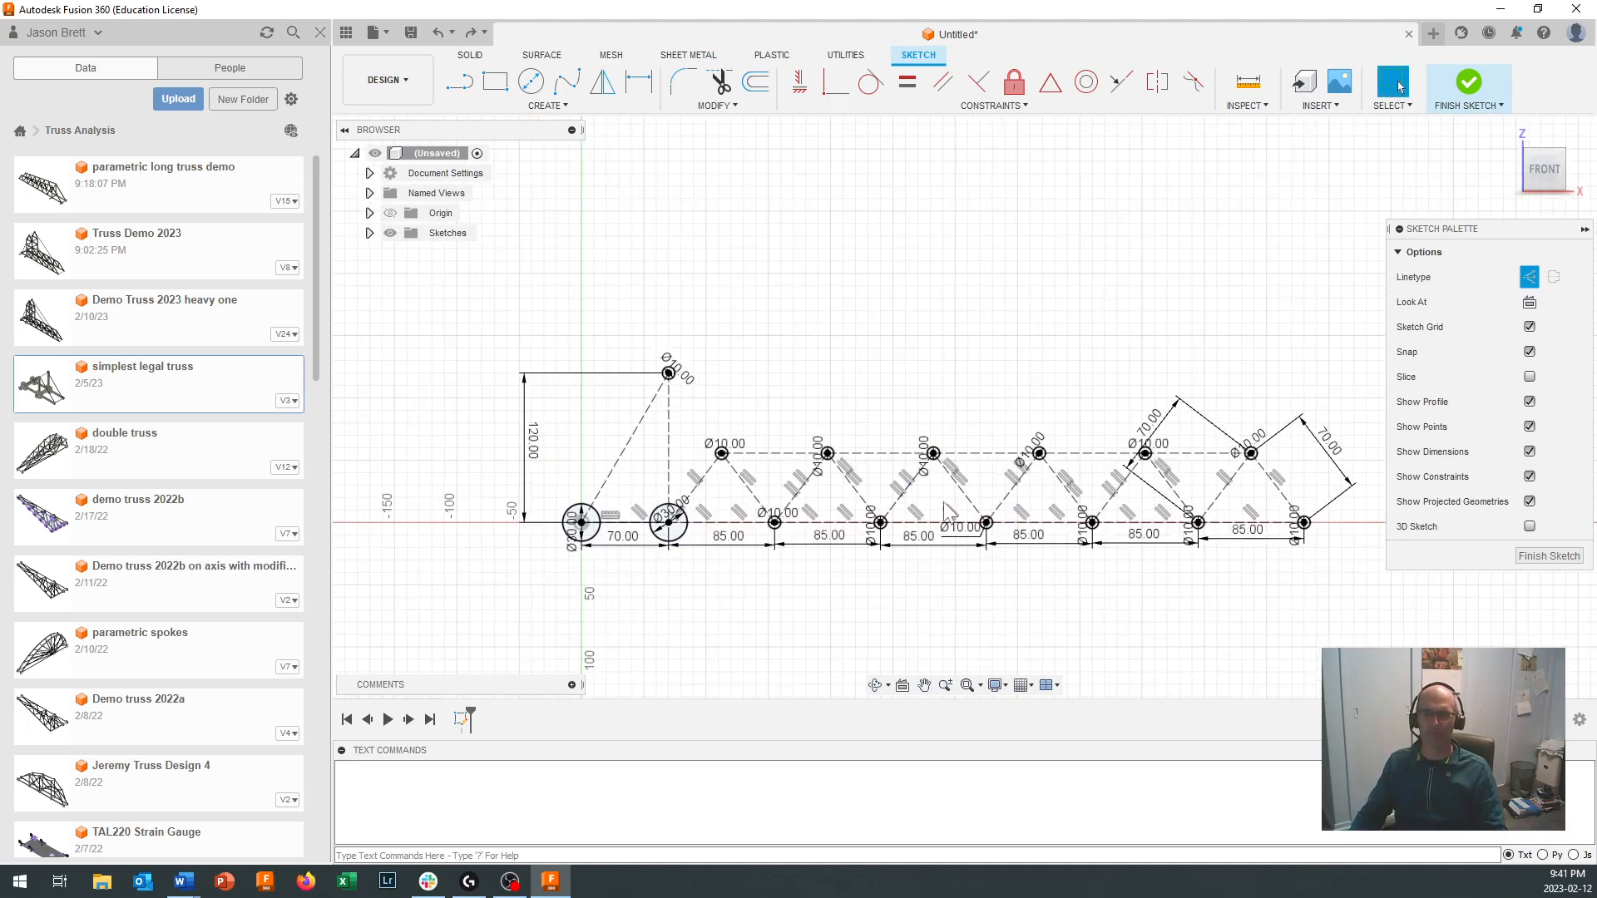
double_click(1339, 448)
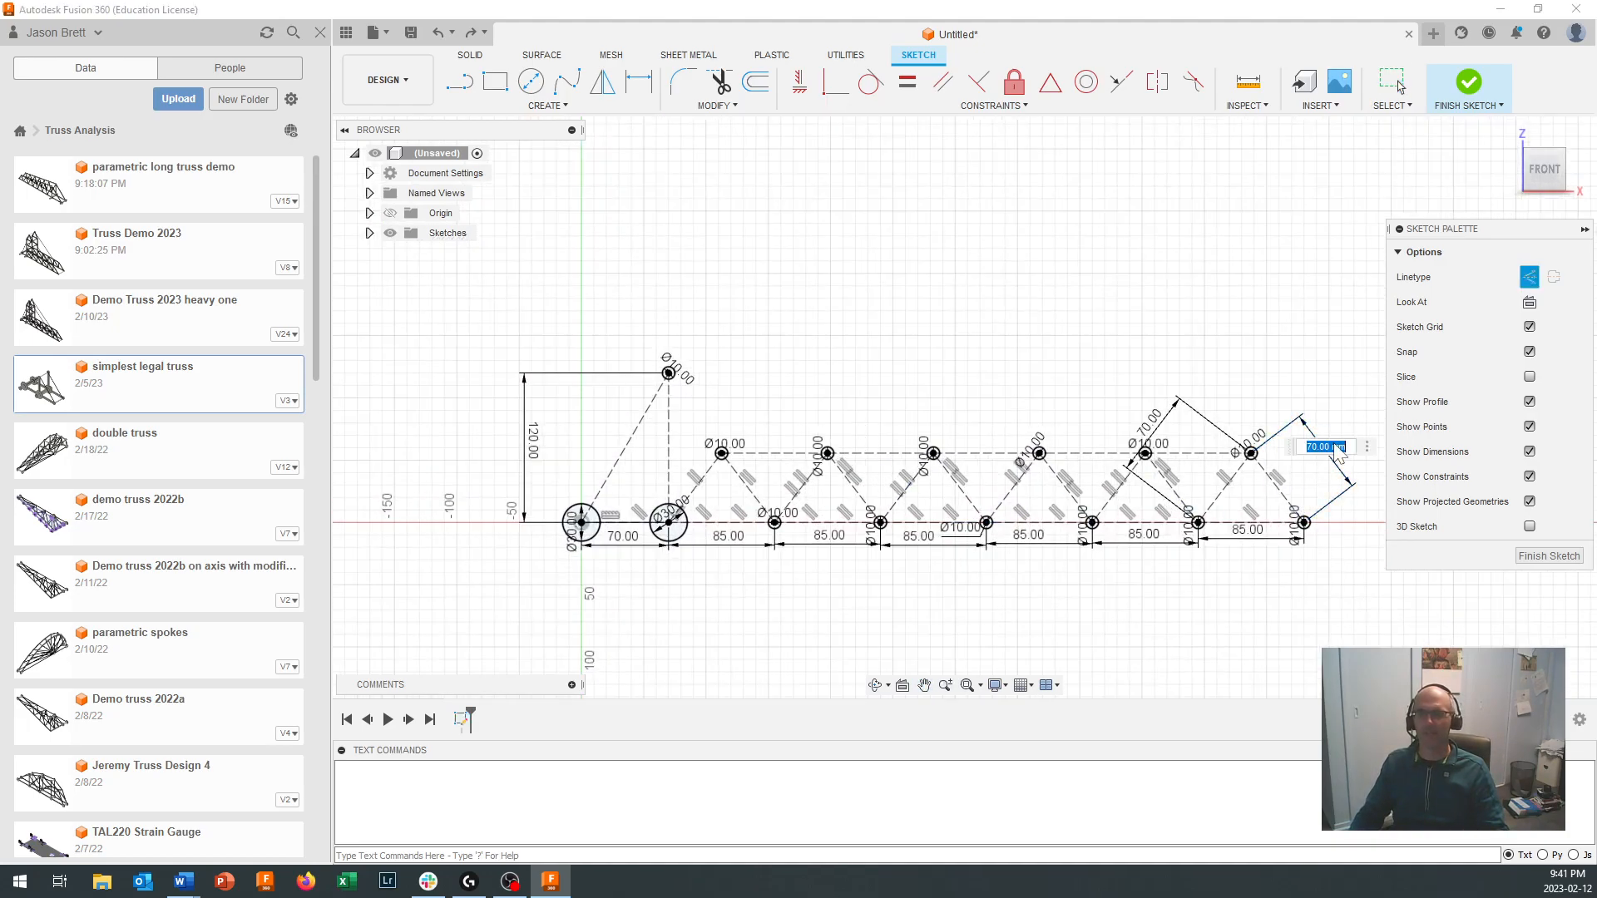
type("90")
key("Return")
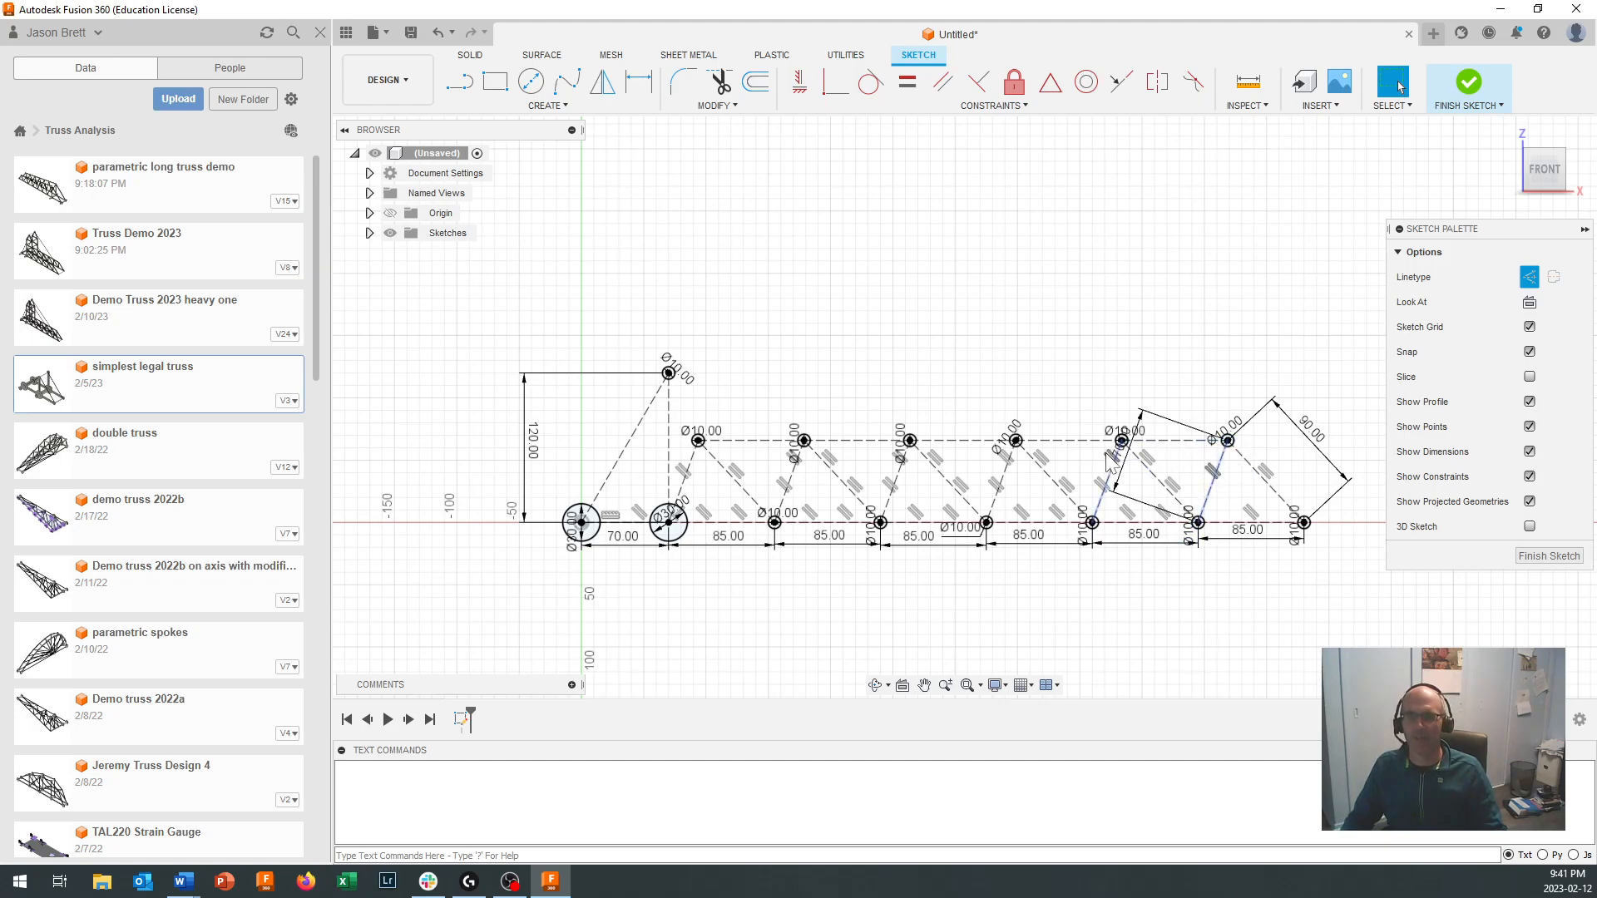
Step: Set the driving dimension of the end triangle's inner diagonal to 90 mm
scroll(1123, 443, "up", 4)
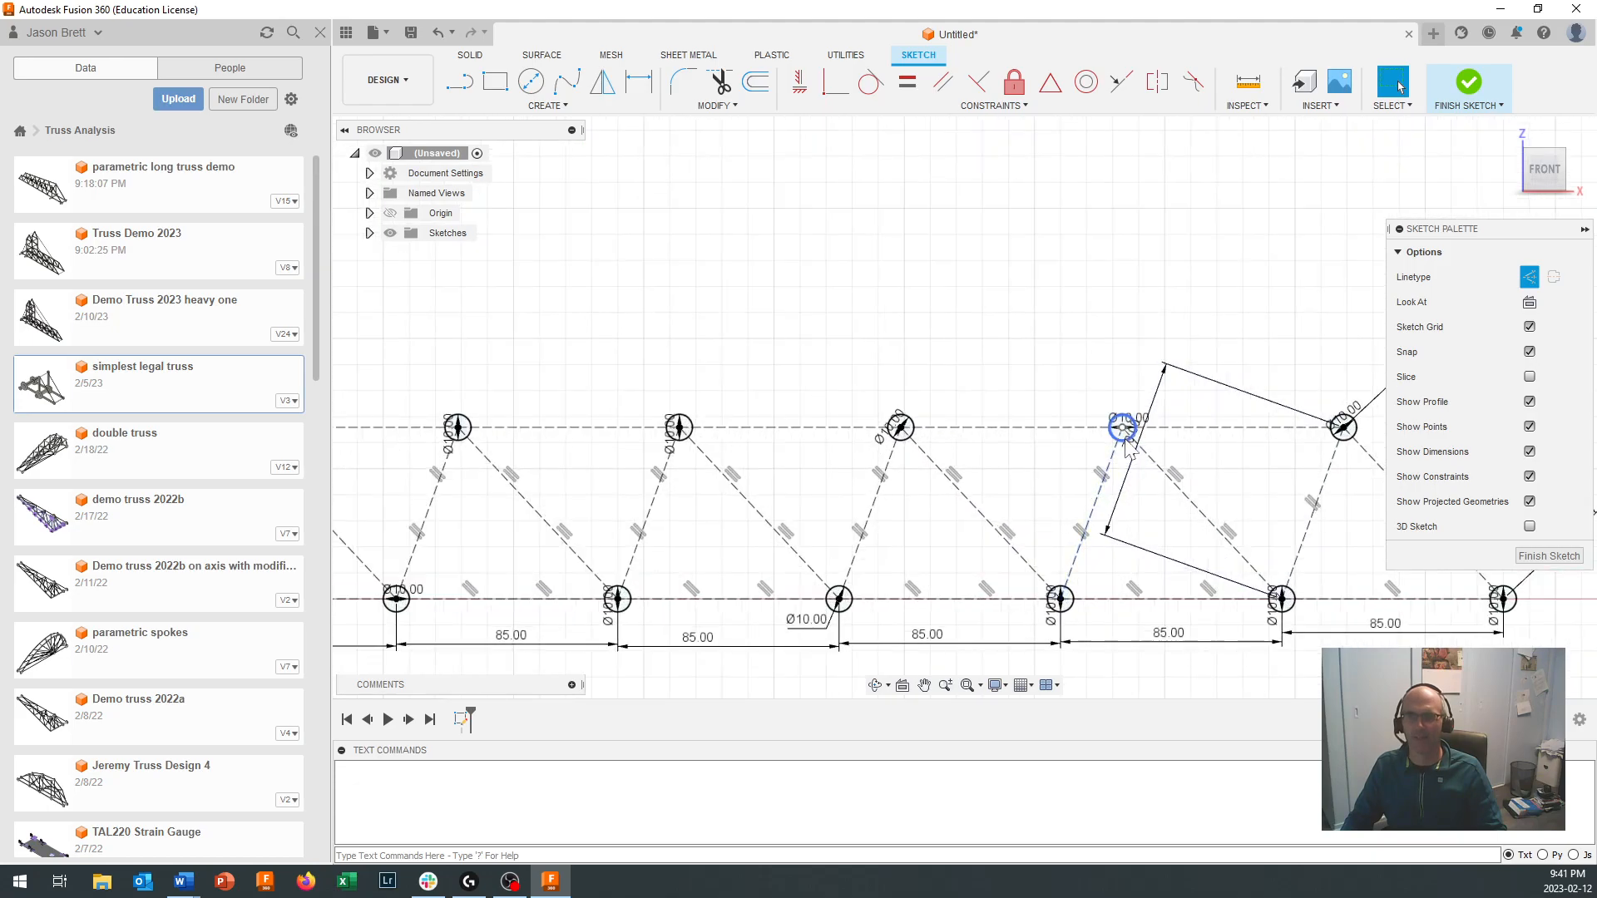
left_click(1125, 445)
type("90")
key("Return")
scroll(926, 520, "down", 4)
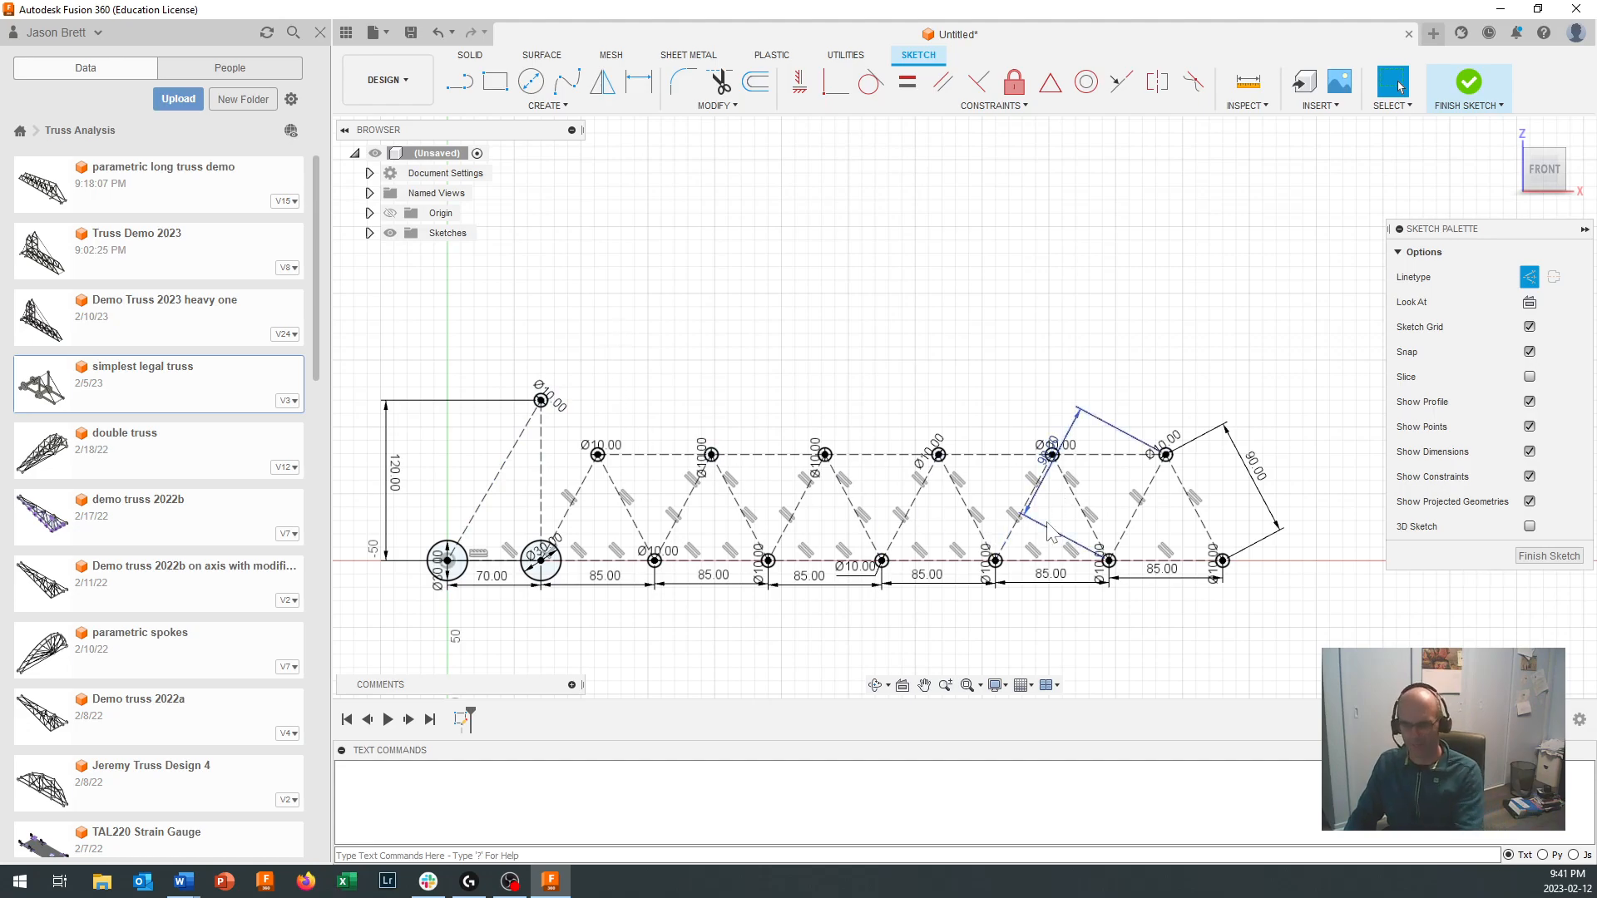
Step: Undo the last changes to both driving diagonal dimensions of the end triangle
key("ctrl+z")
key("ctrl+z")
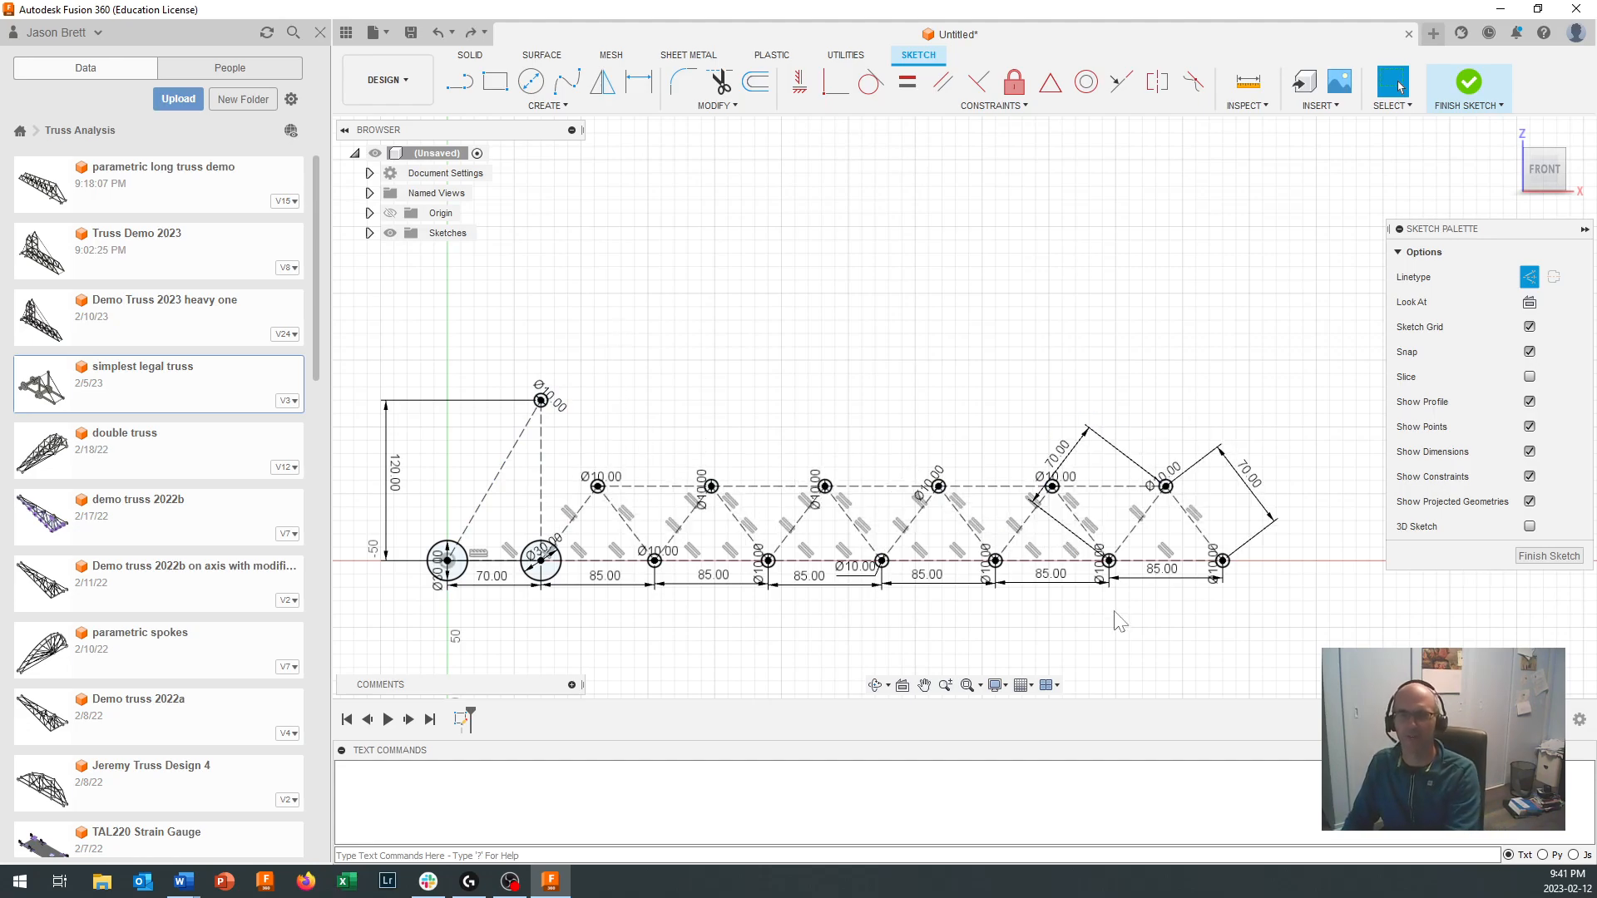
scroll(998, 499, "up", 2)
middle_click_drag(975, 474, 1055, 461)
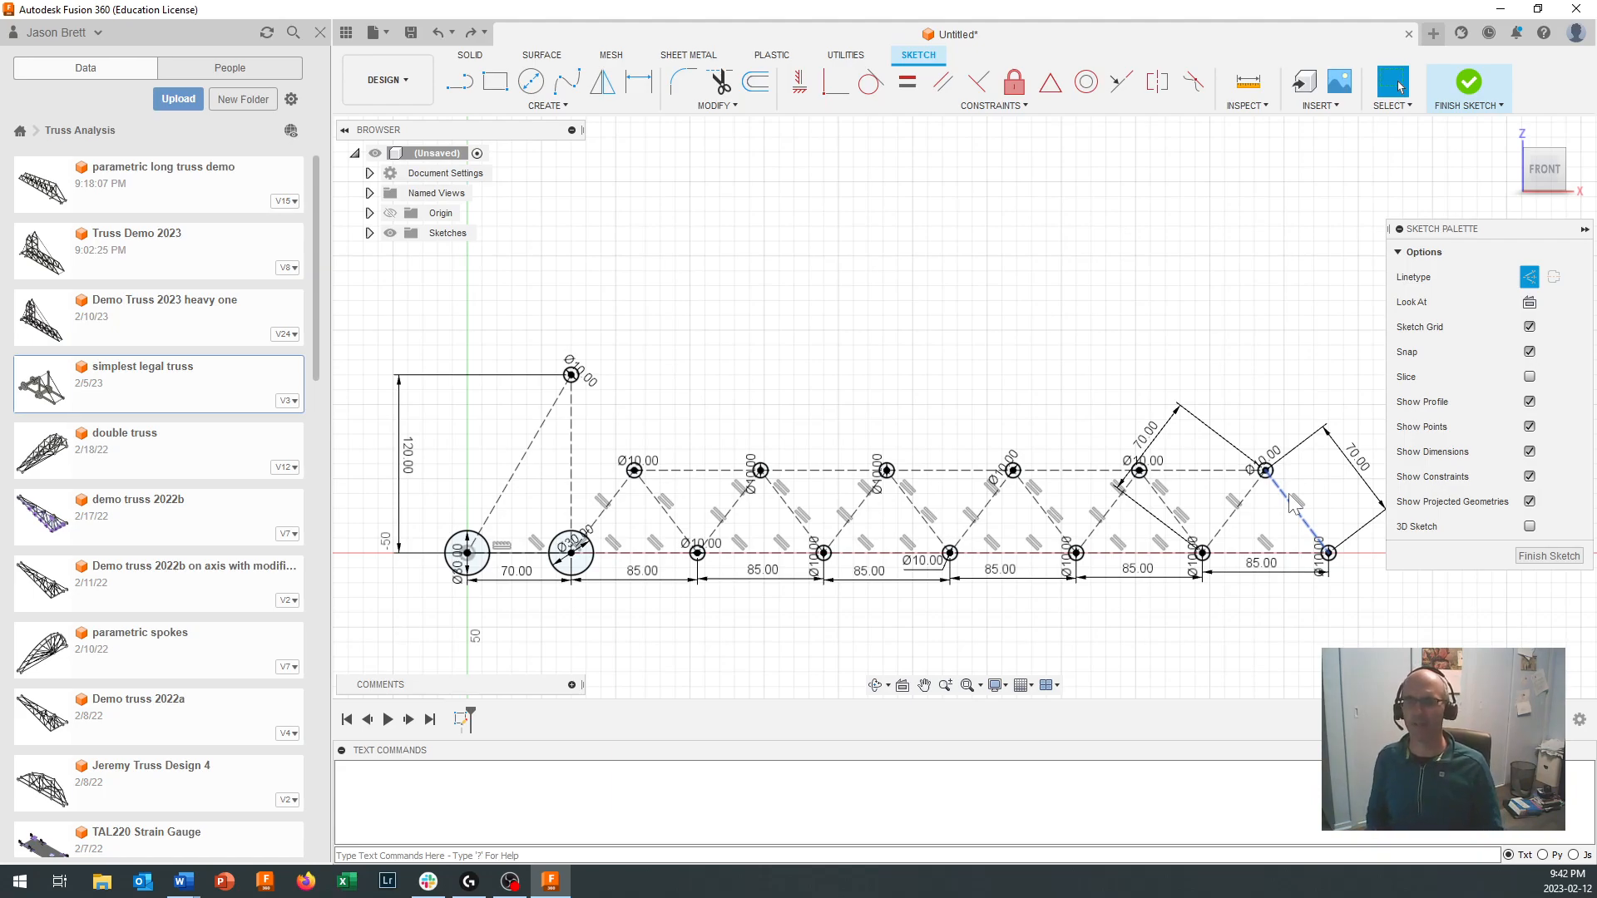
Step: Set the third bottom-chord spacing from the large circles to 120 mm to test the truss shape, and undo it
double_click(869, 571)
type("120")
key("Return")
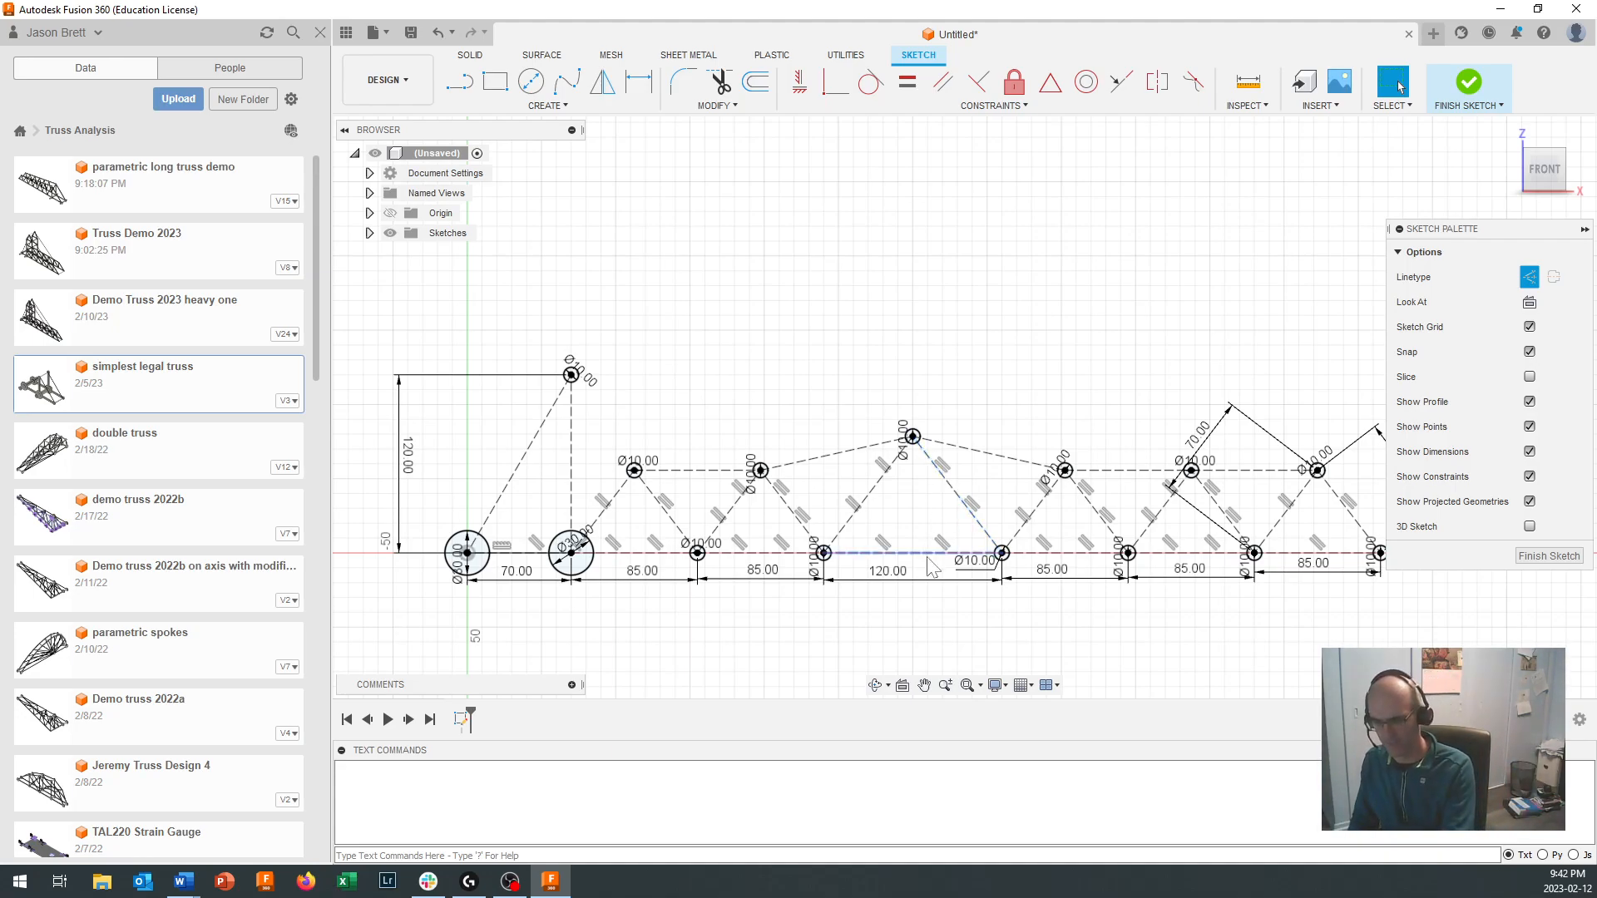
key("ctrl+z")
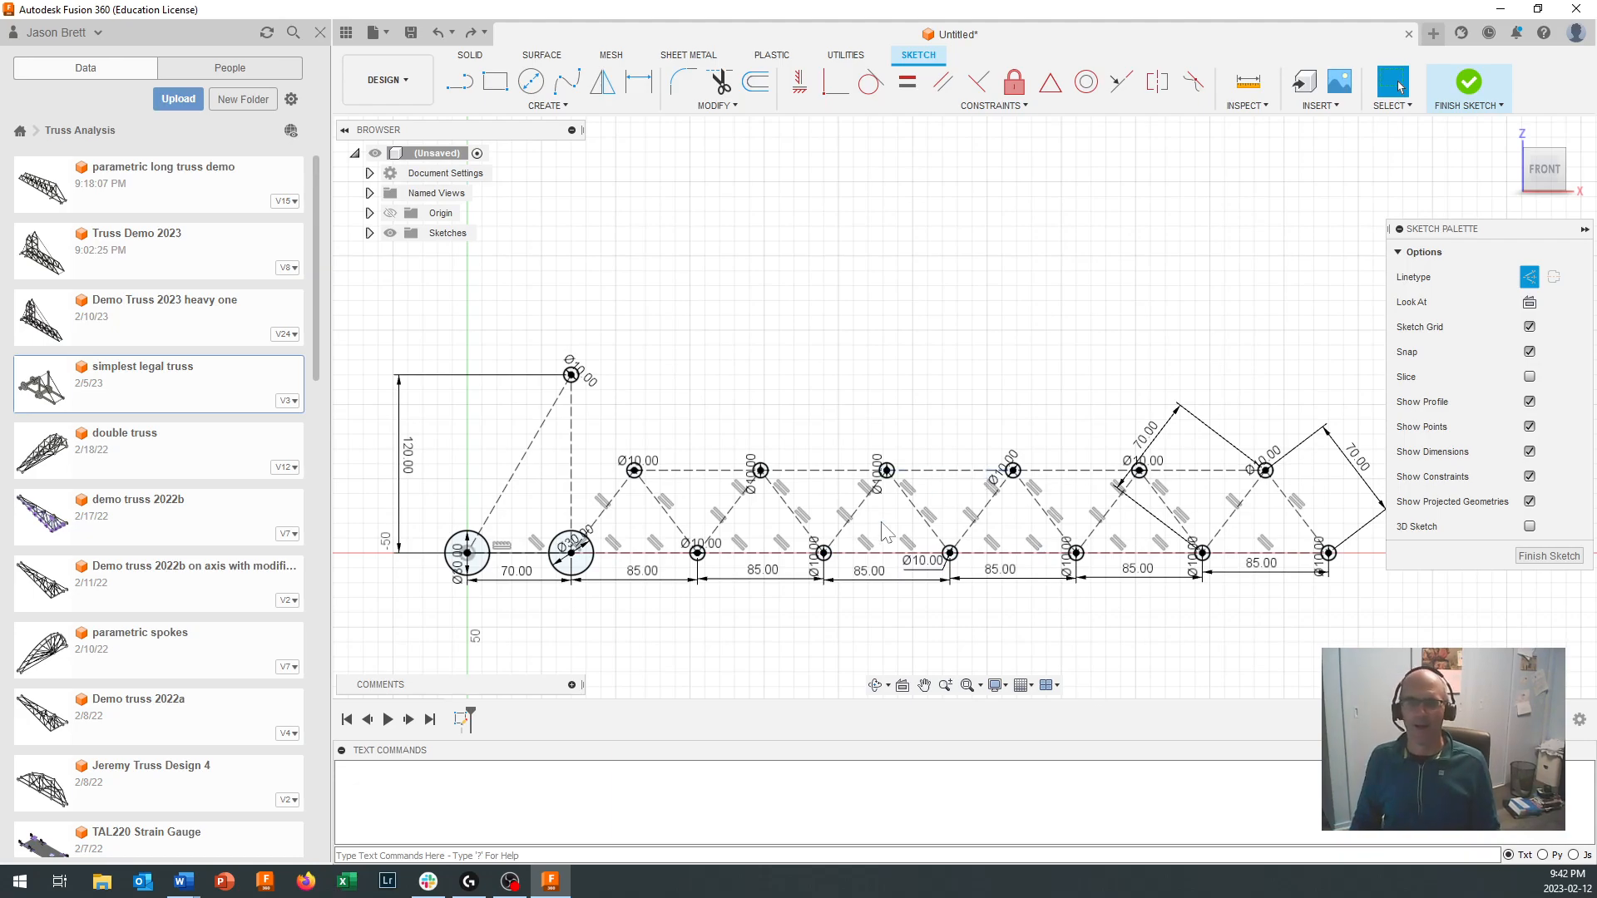
scroll(884, 533, "down", 2)
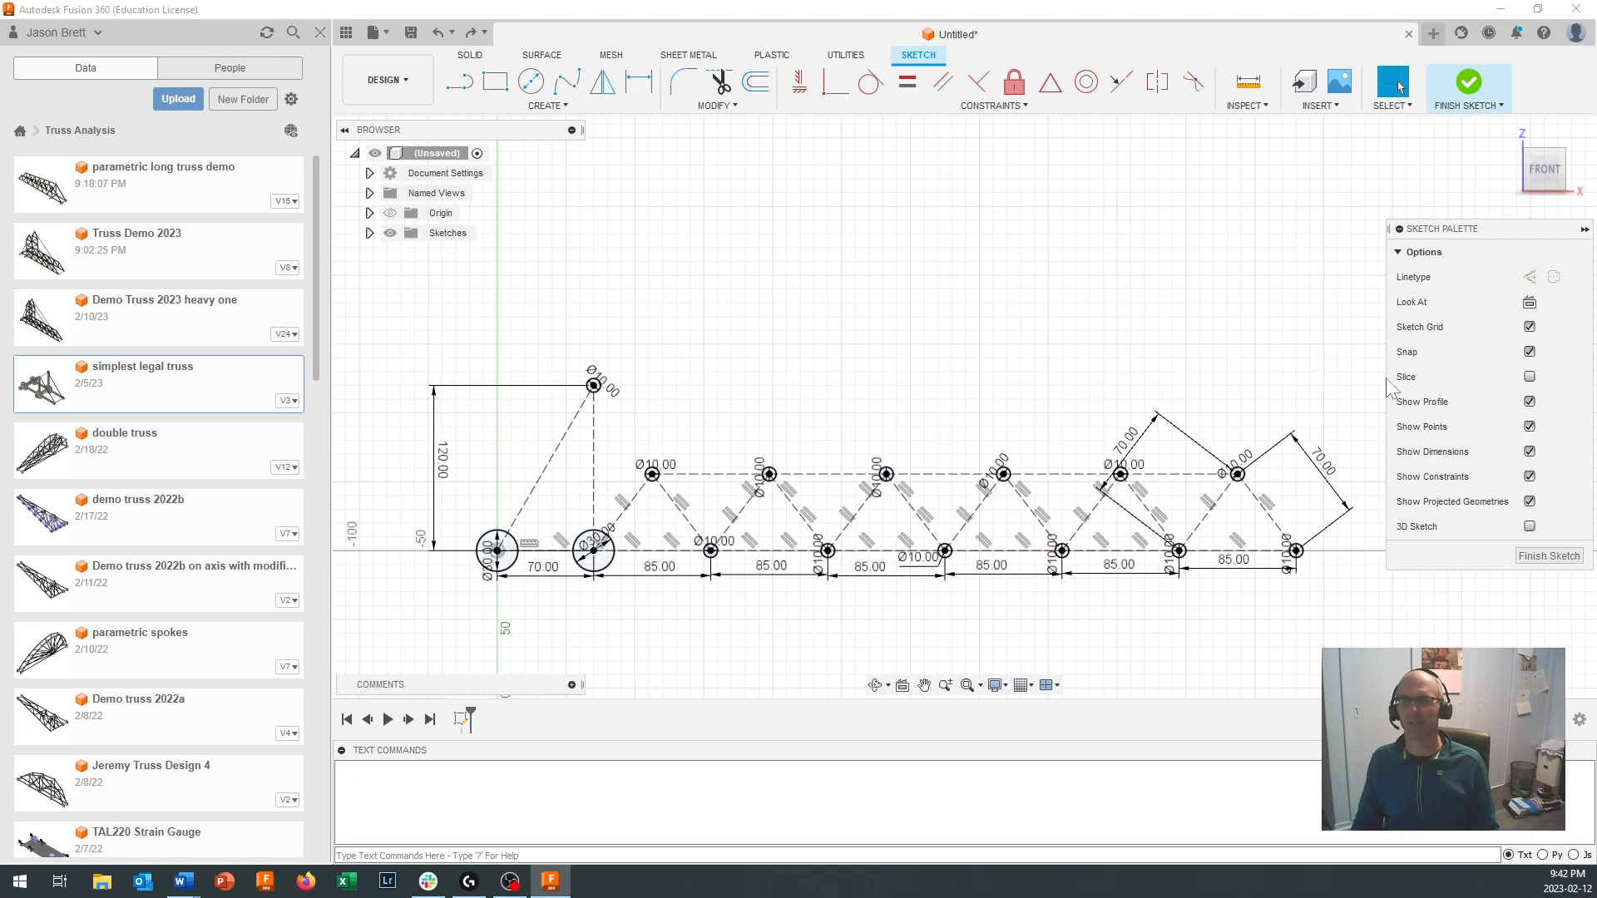
left_click(724, 110)
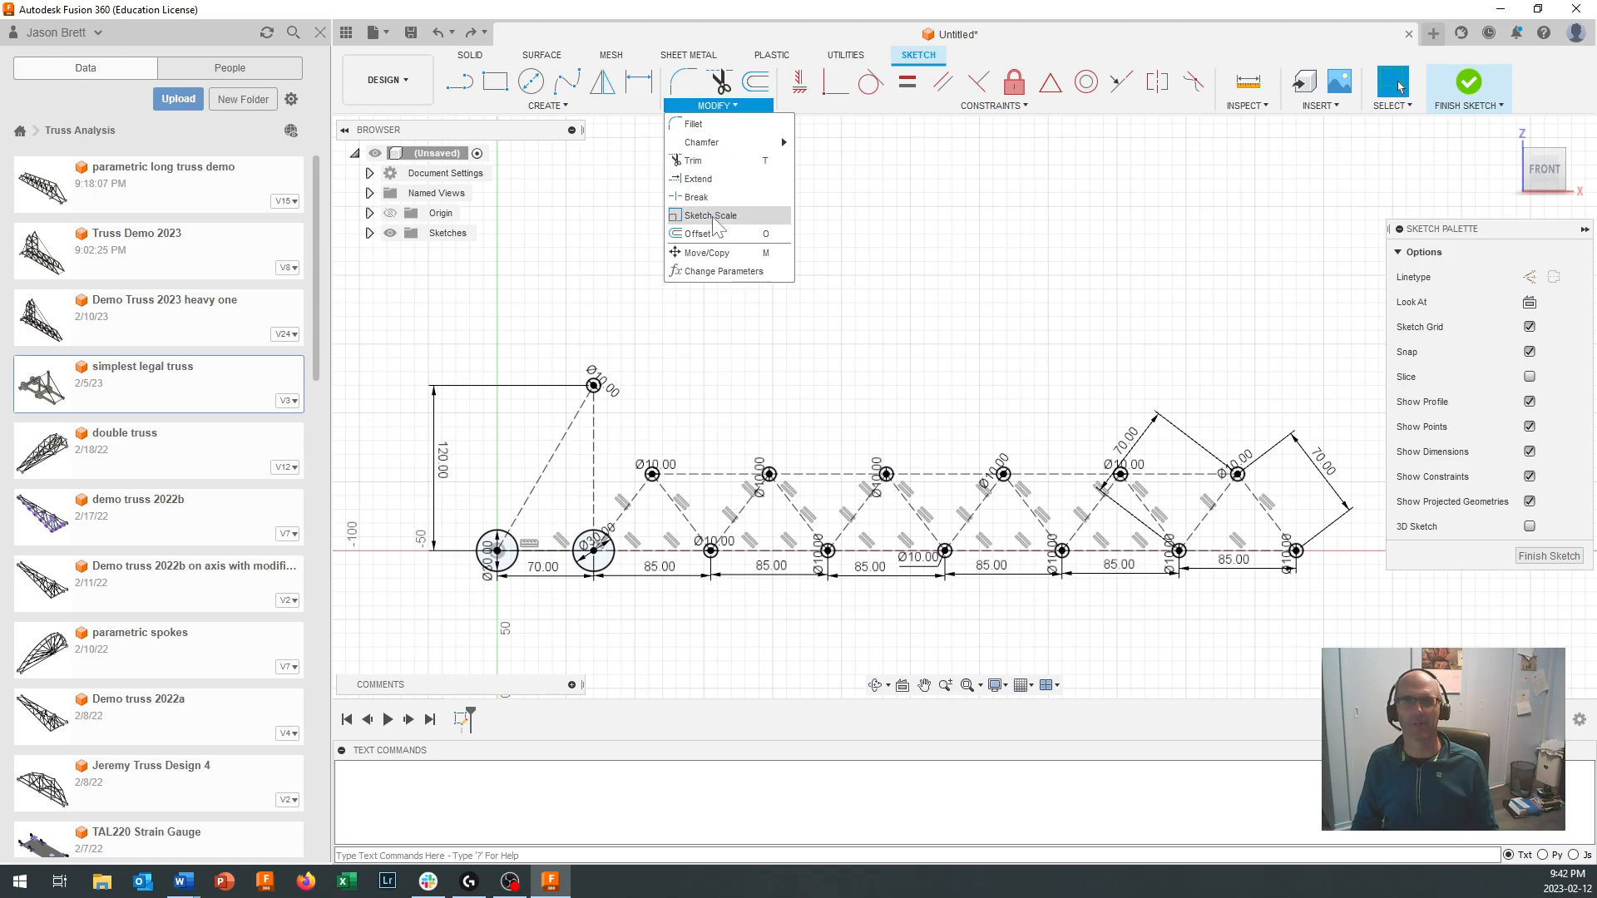
left_click(704, 234)
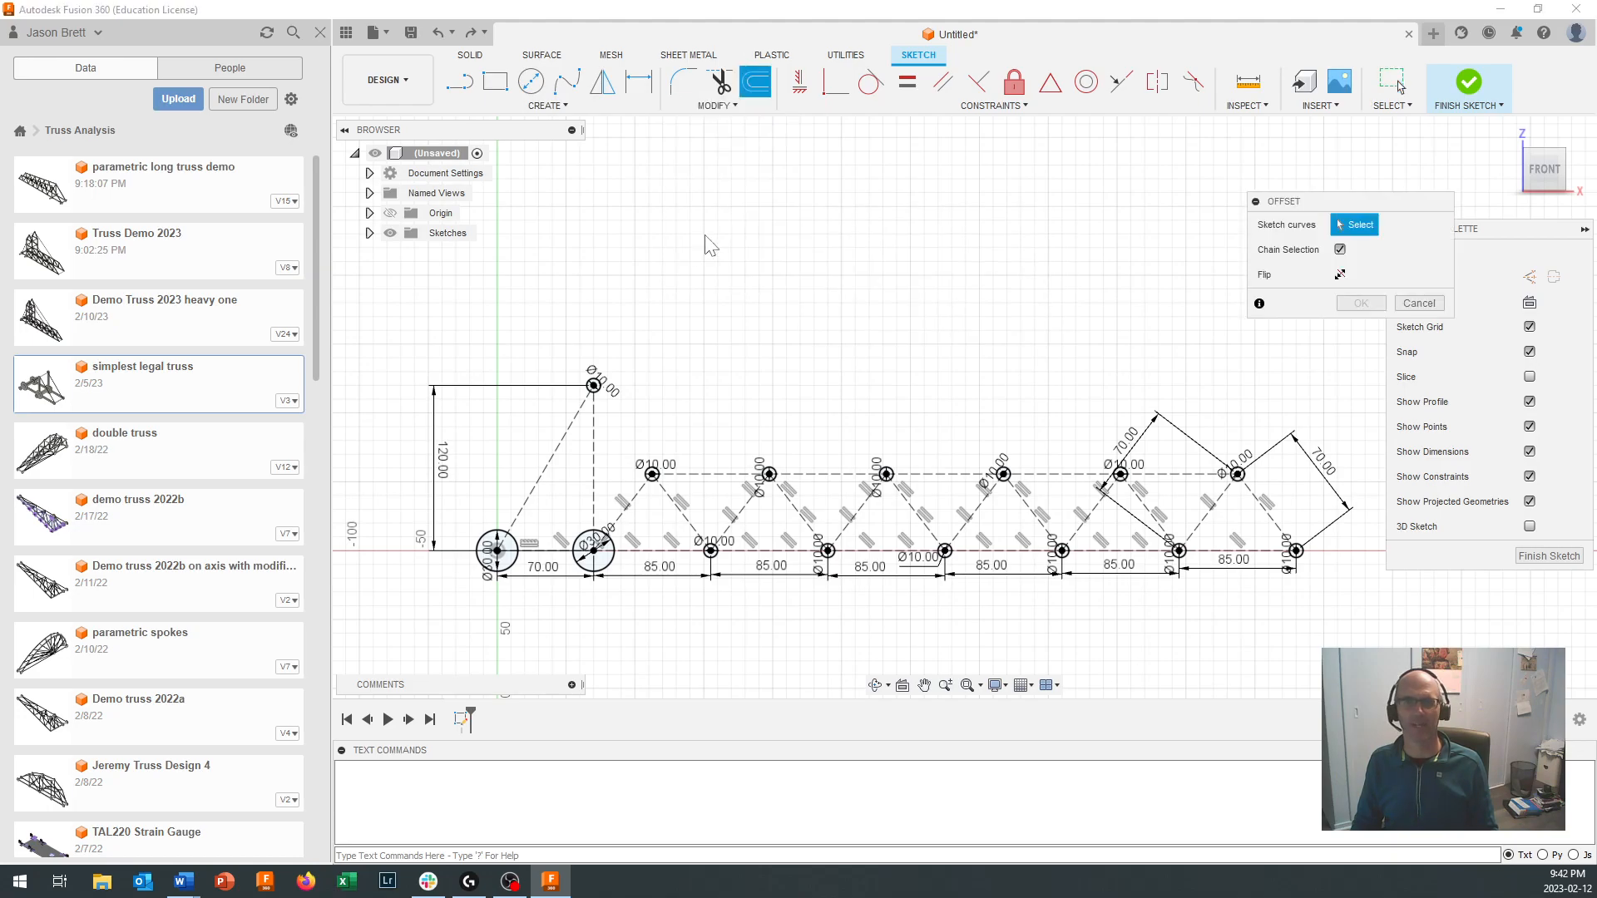
scroll(616, 433, "up", 3)
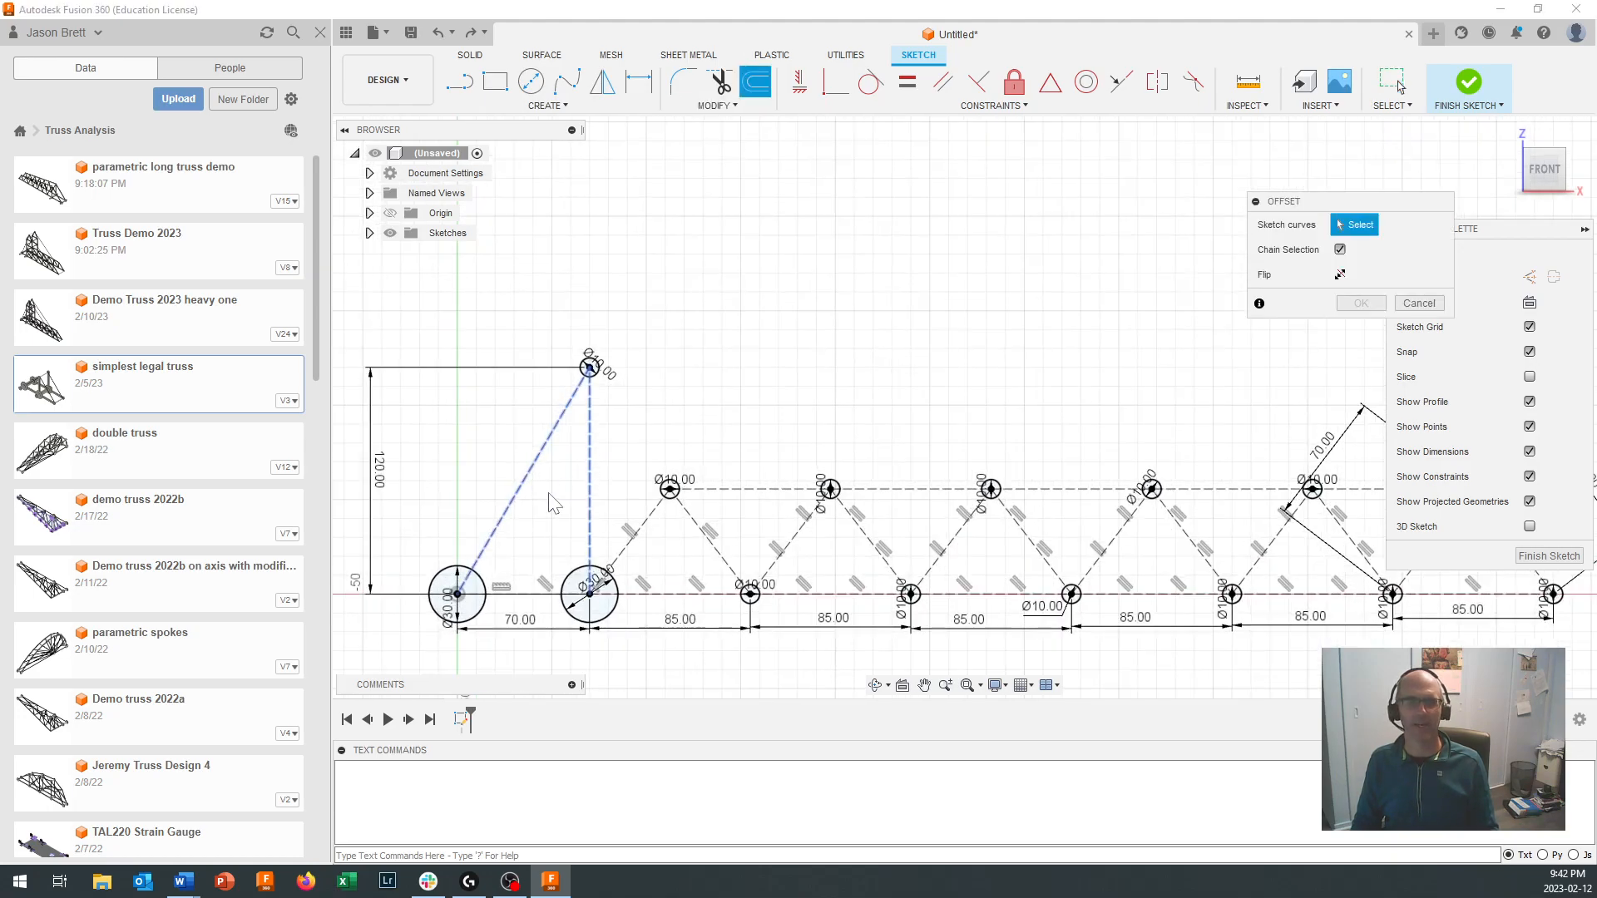
scroll(561, 495, "up", 2)
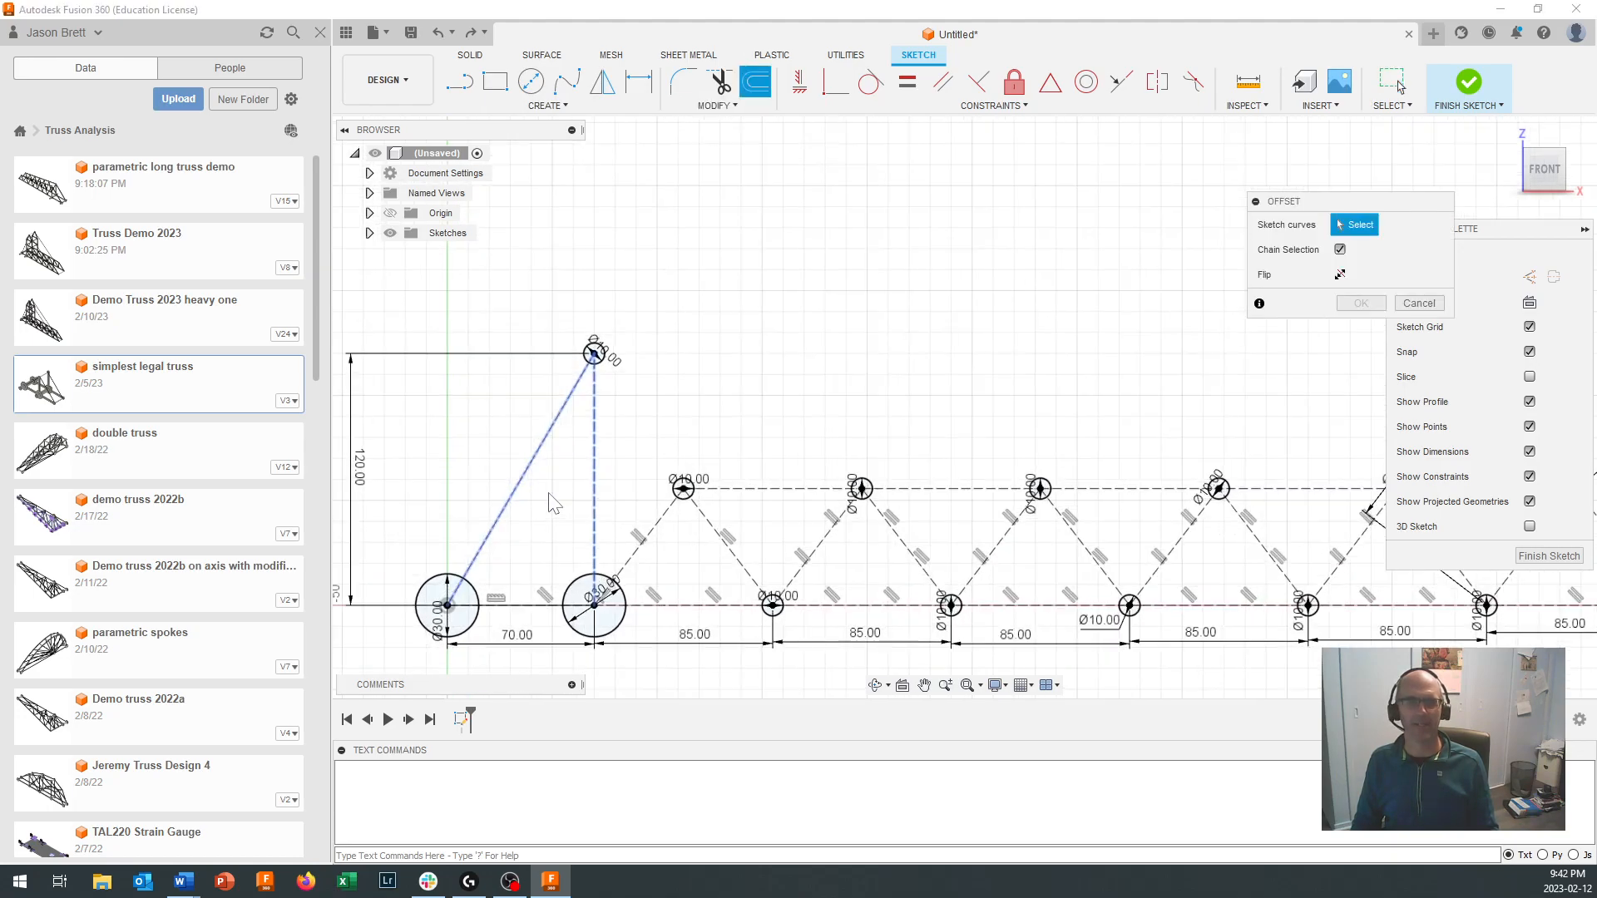
left_click(601, 508)
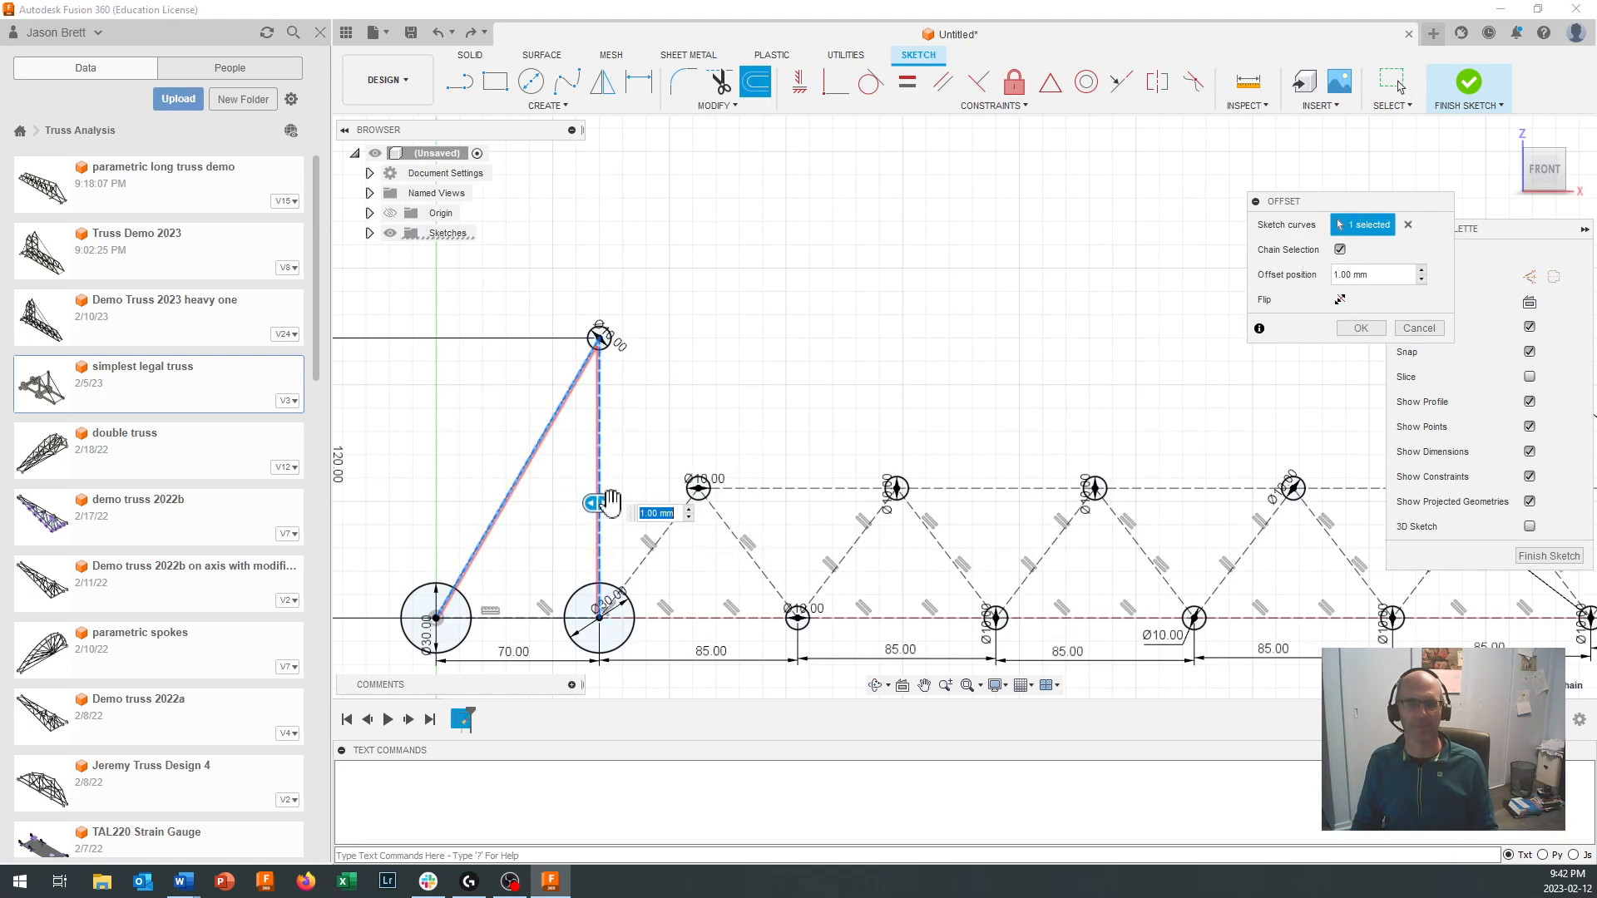
type("3.5")
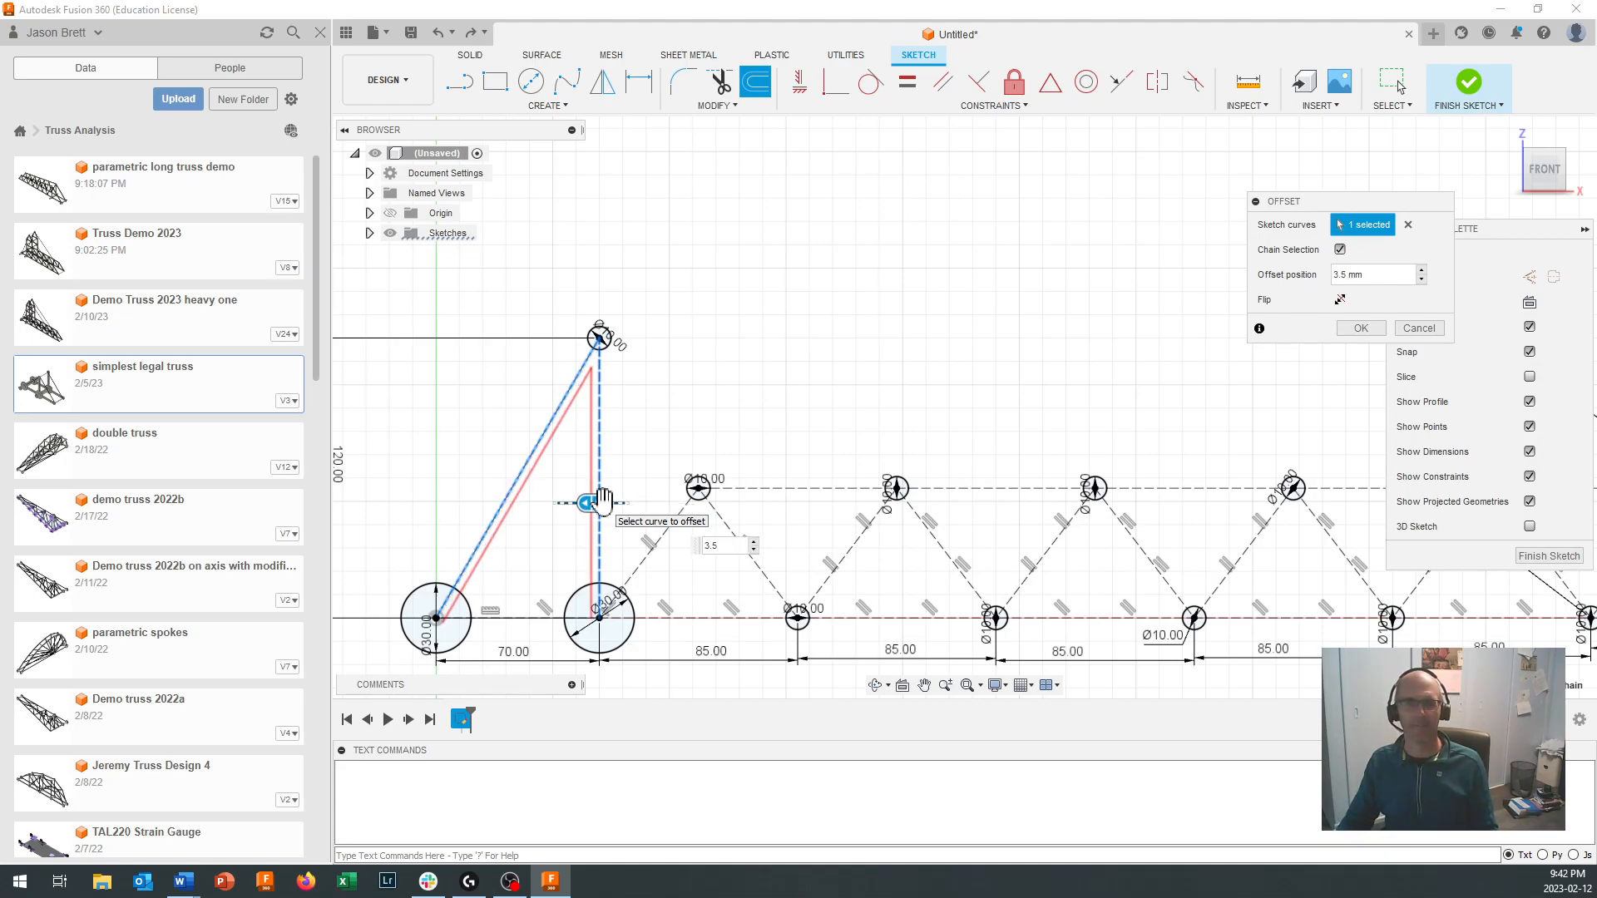
left_click(1340, 250)
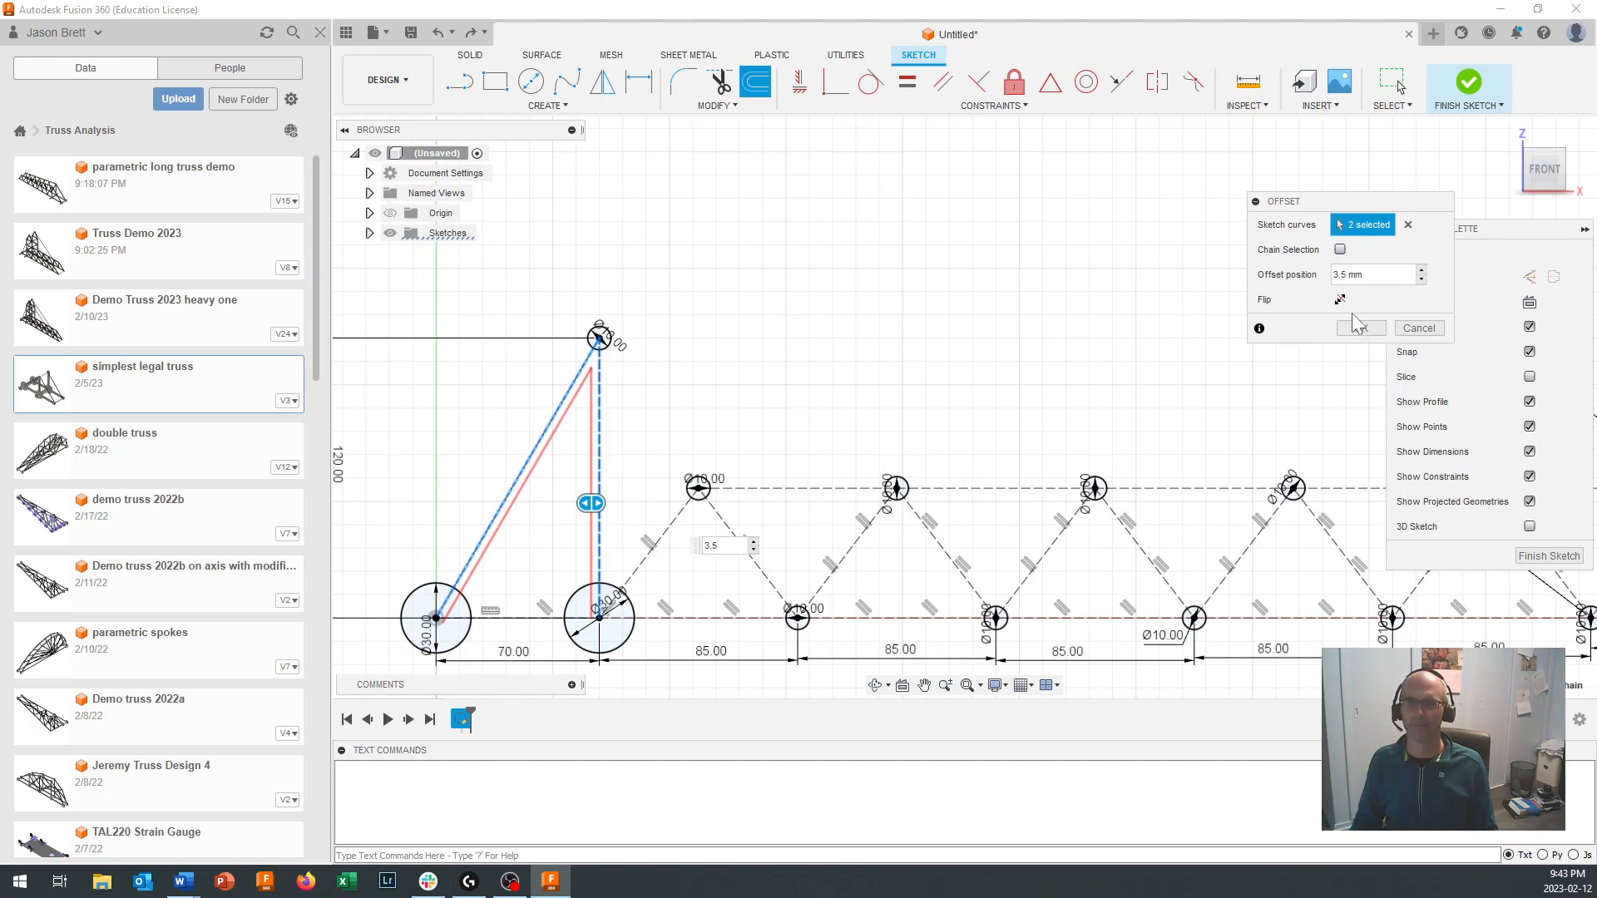
left_click(1418, 329)
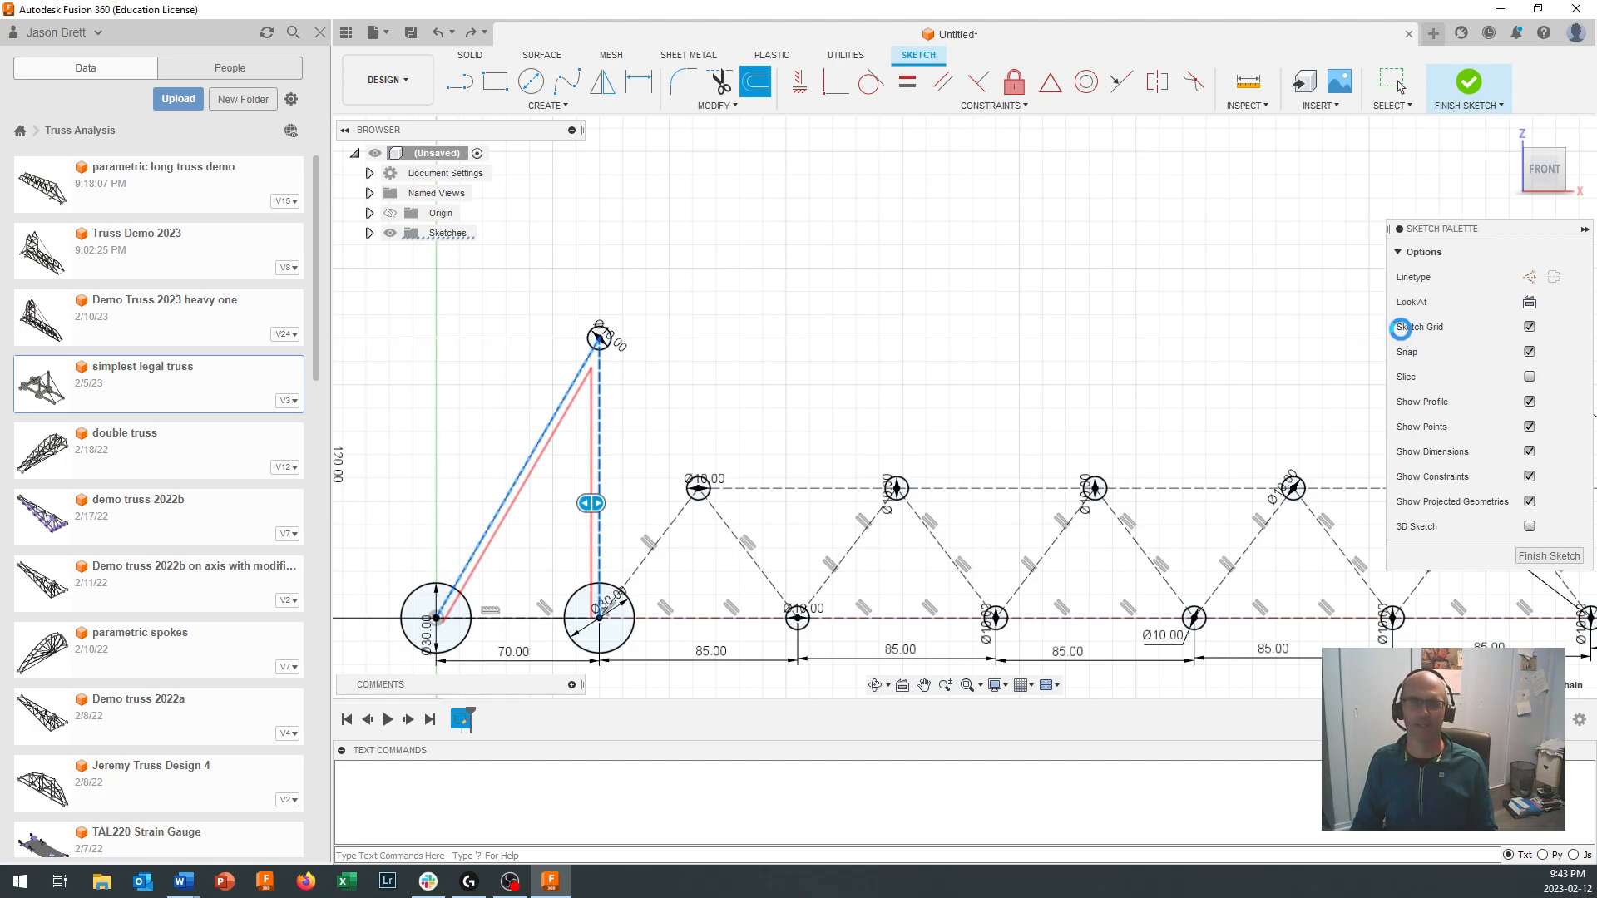
left_click(1400, 87)
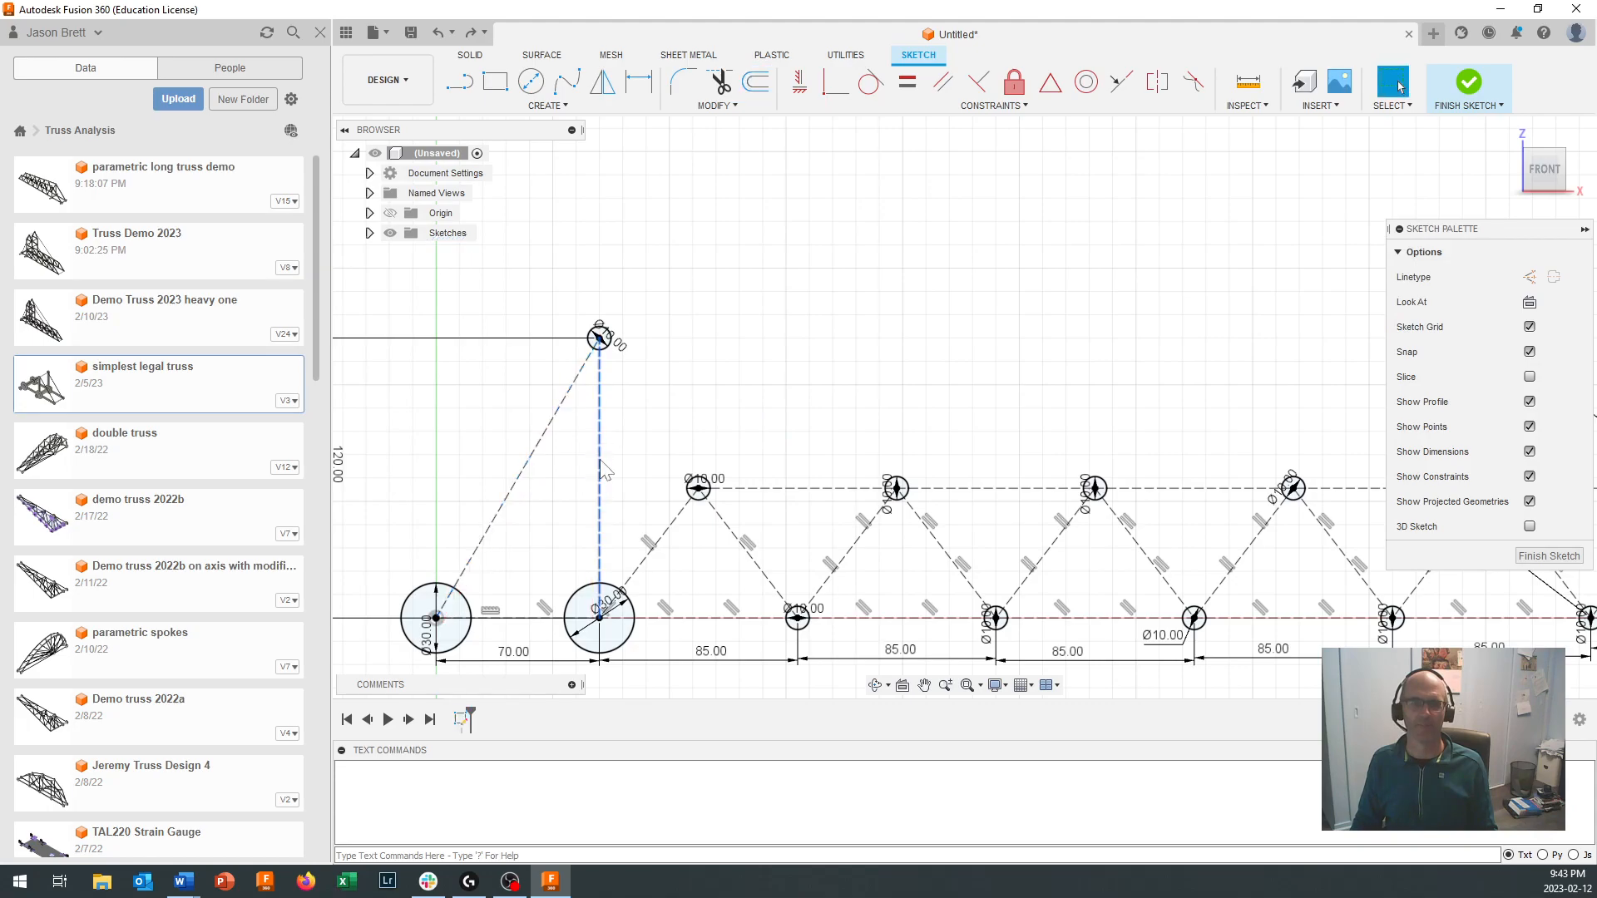
Step: Offset only the vertical construction line of the tall end triangle by 3.5 mm toward the triangle's inside, with chain selection off
left_click(715, 106)
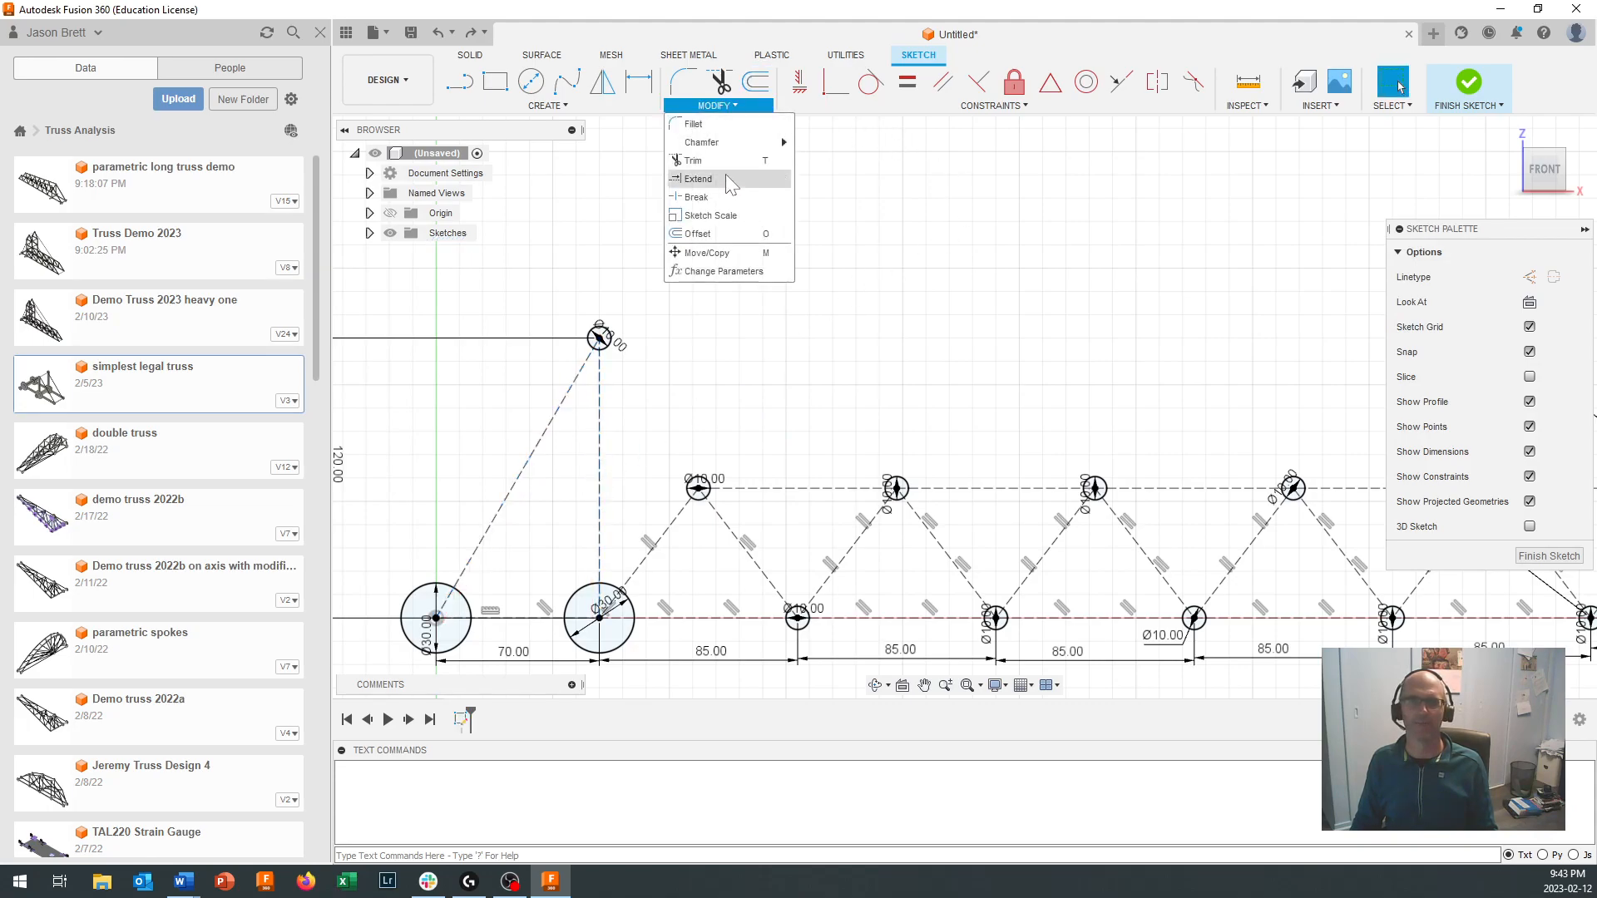
left_click(728, 218)
left_click(1340, 250)
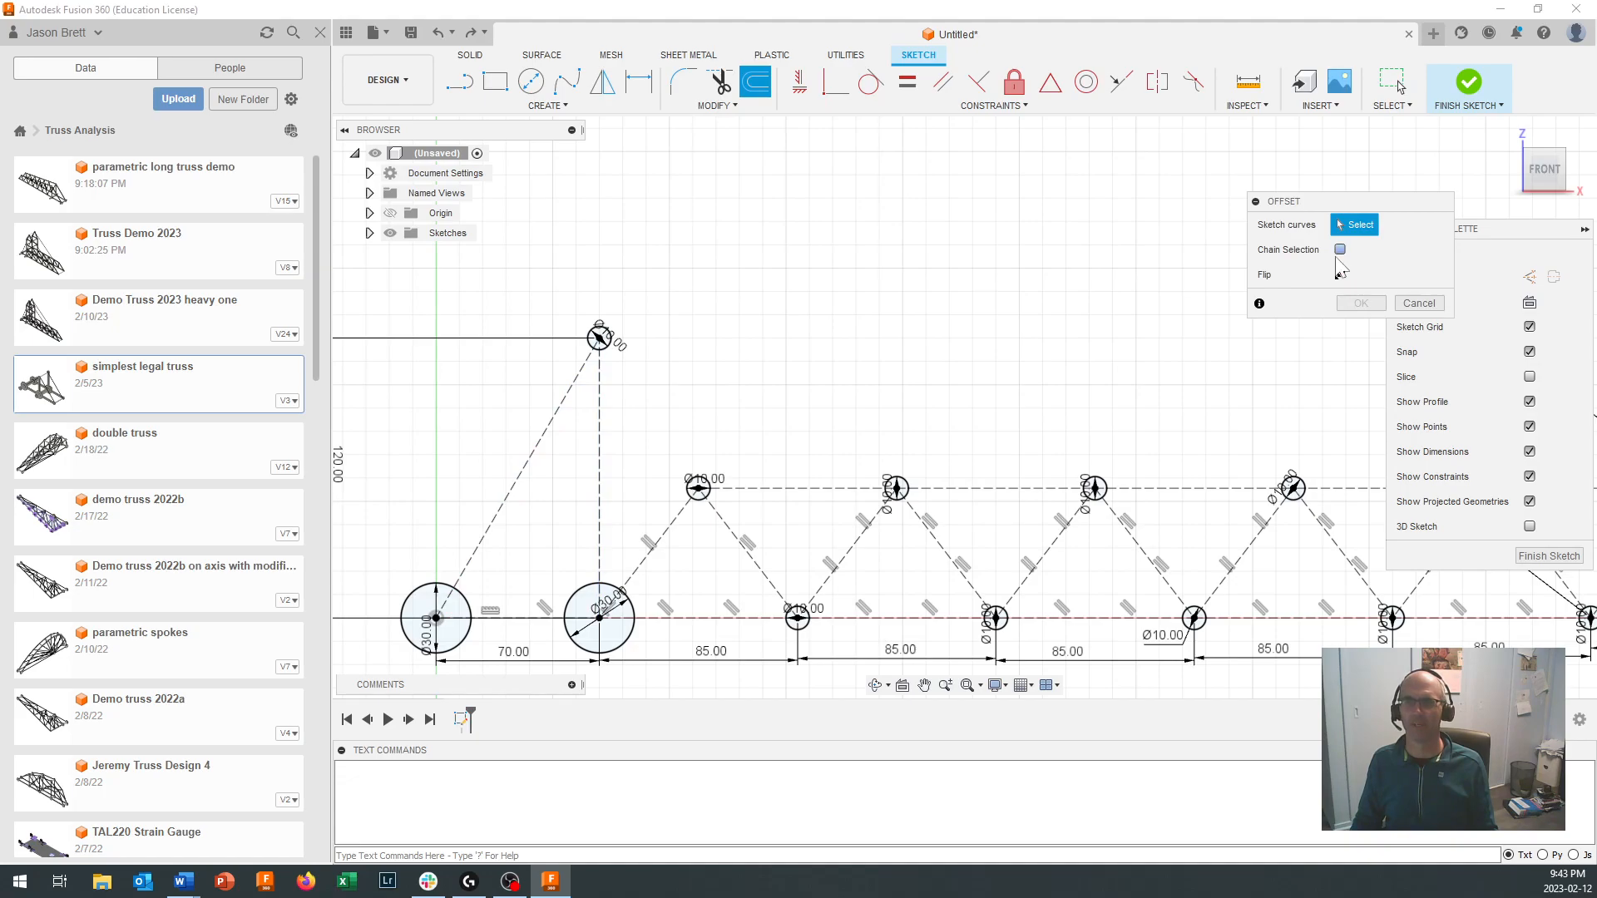
left_click(601, 503)
type("3.5")
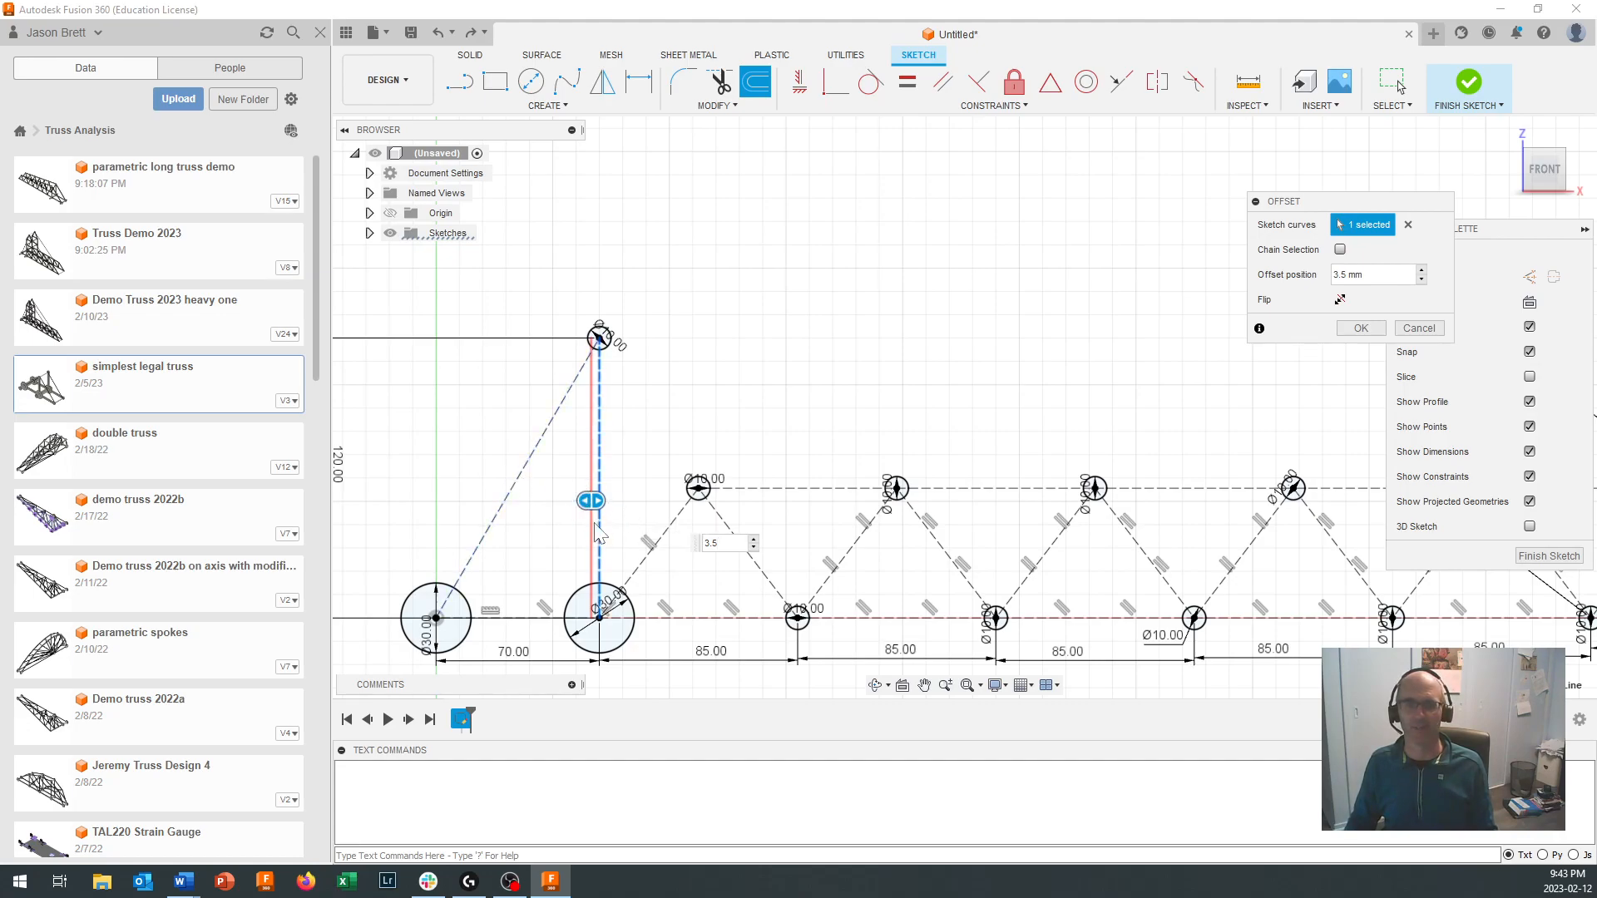
left_click(1361, 329)
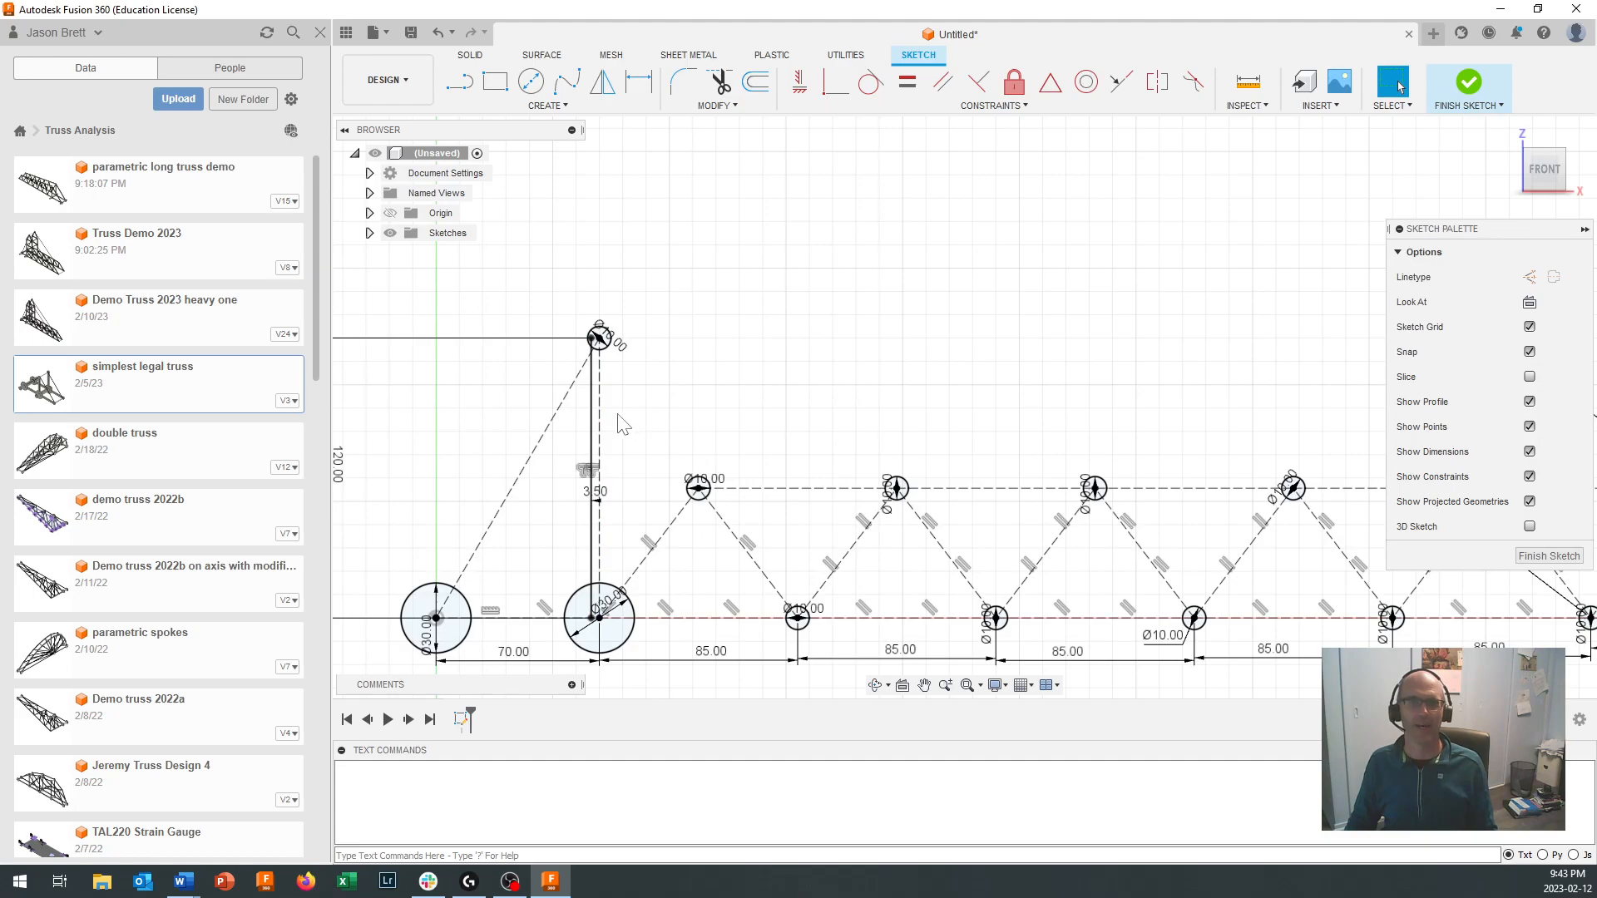
Step: Offset the tall end triangle's vertical construction line by -3.5 mm, on the side facing the truss diagonals
left_click(716, 106)
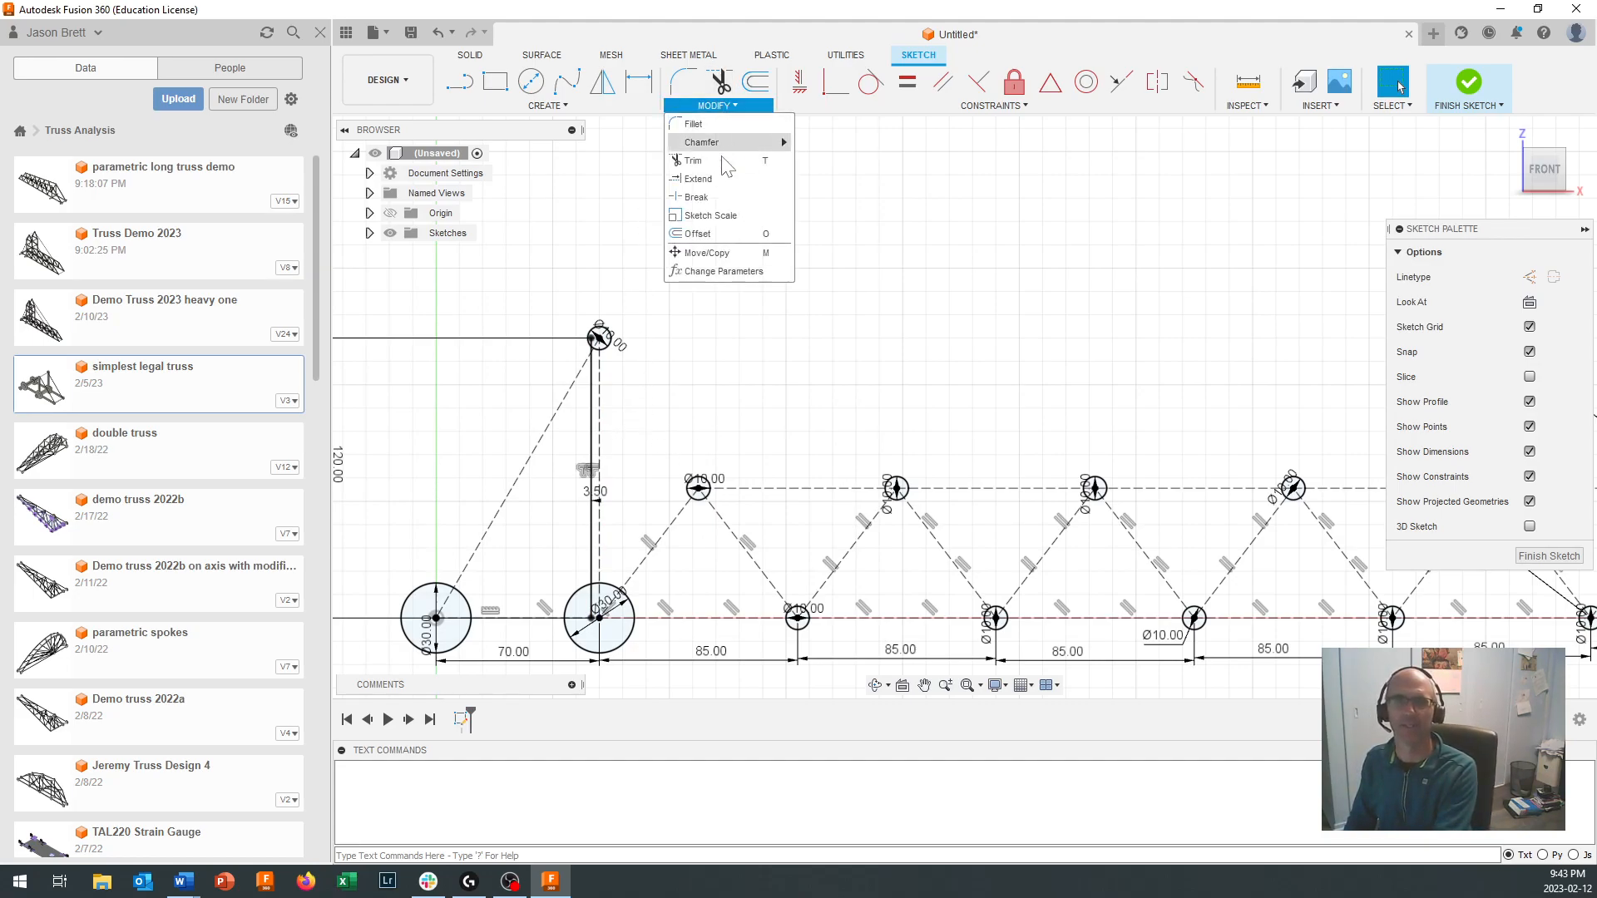
left_click(722, 236)
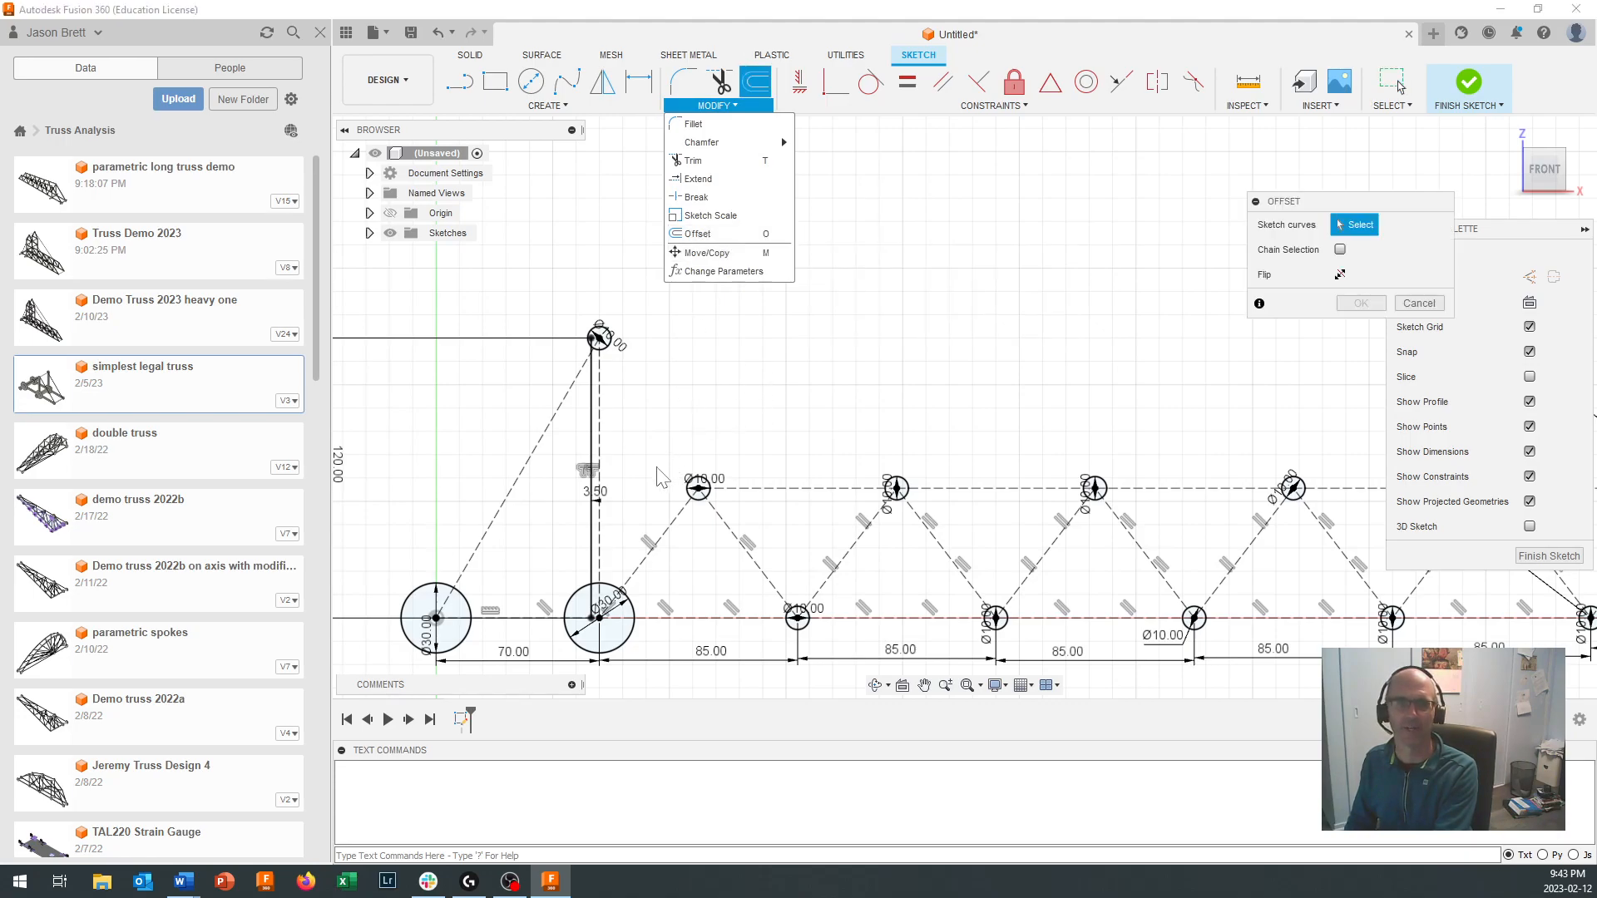
left_click(601, 434)
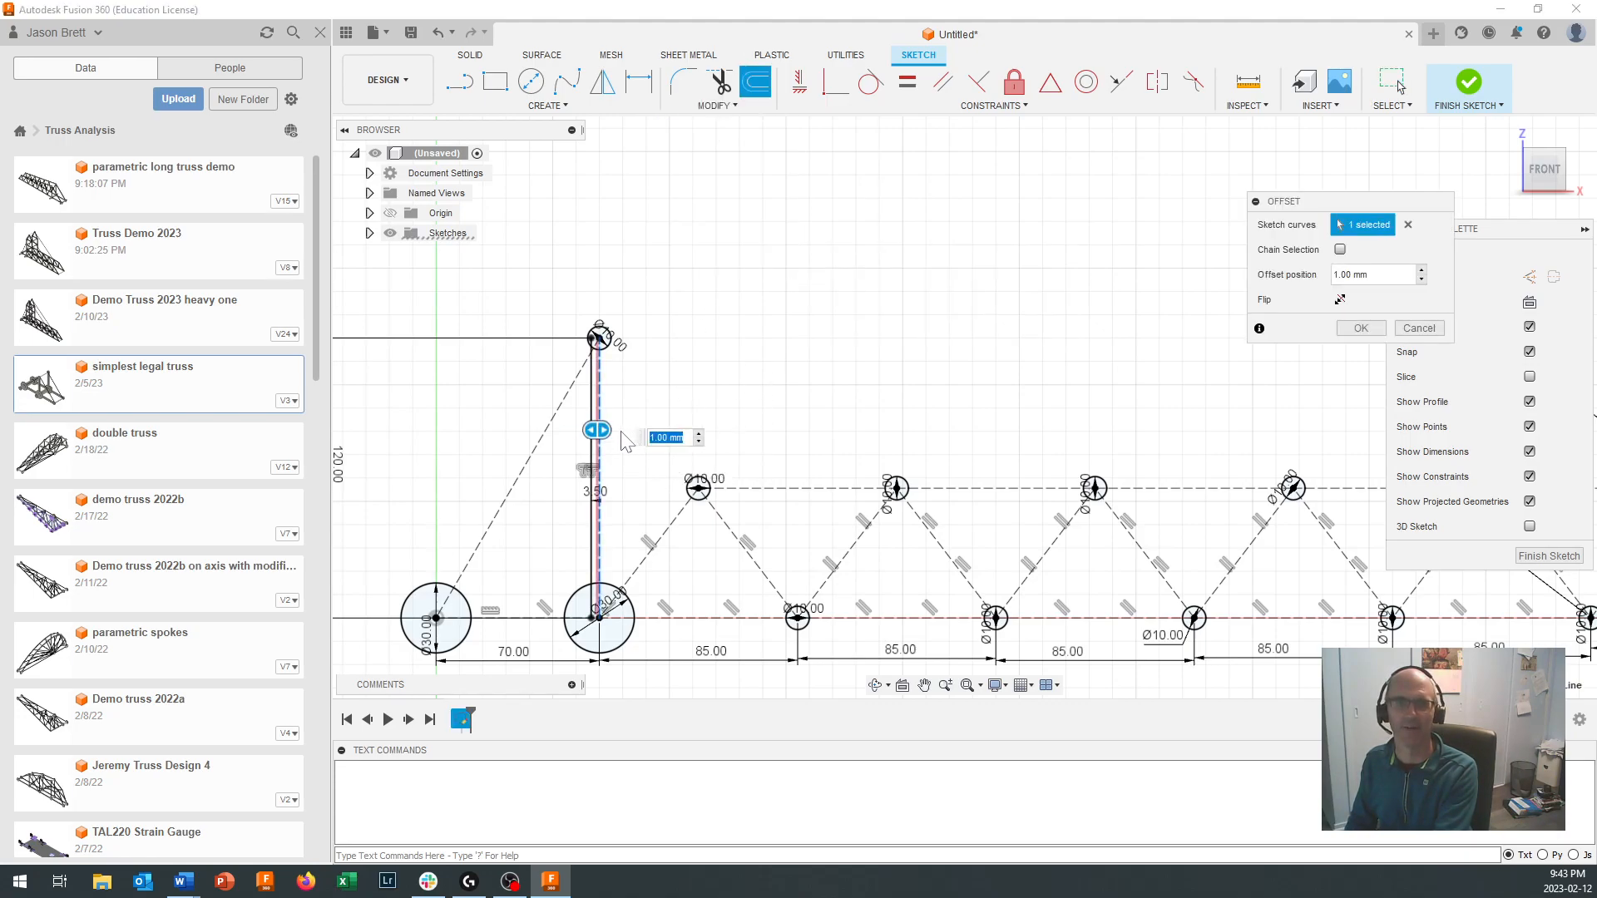
left_click_drag(600, 428, 605, 429)
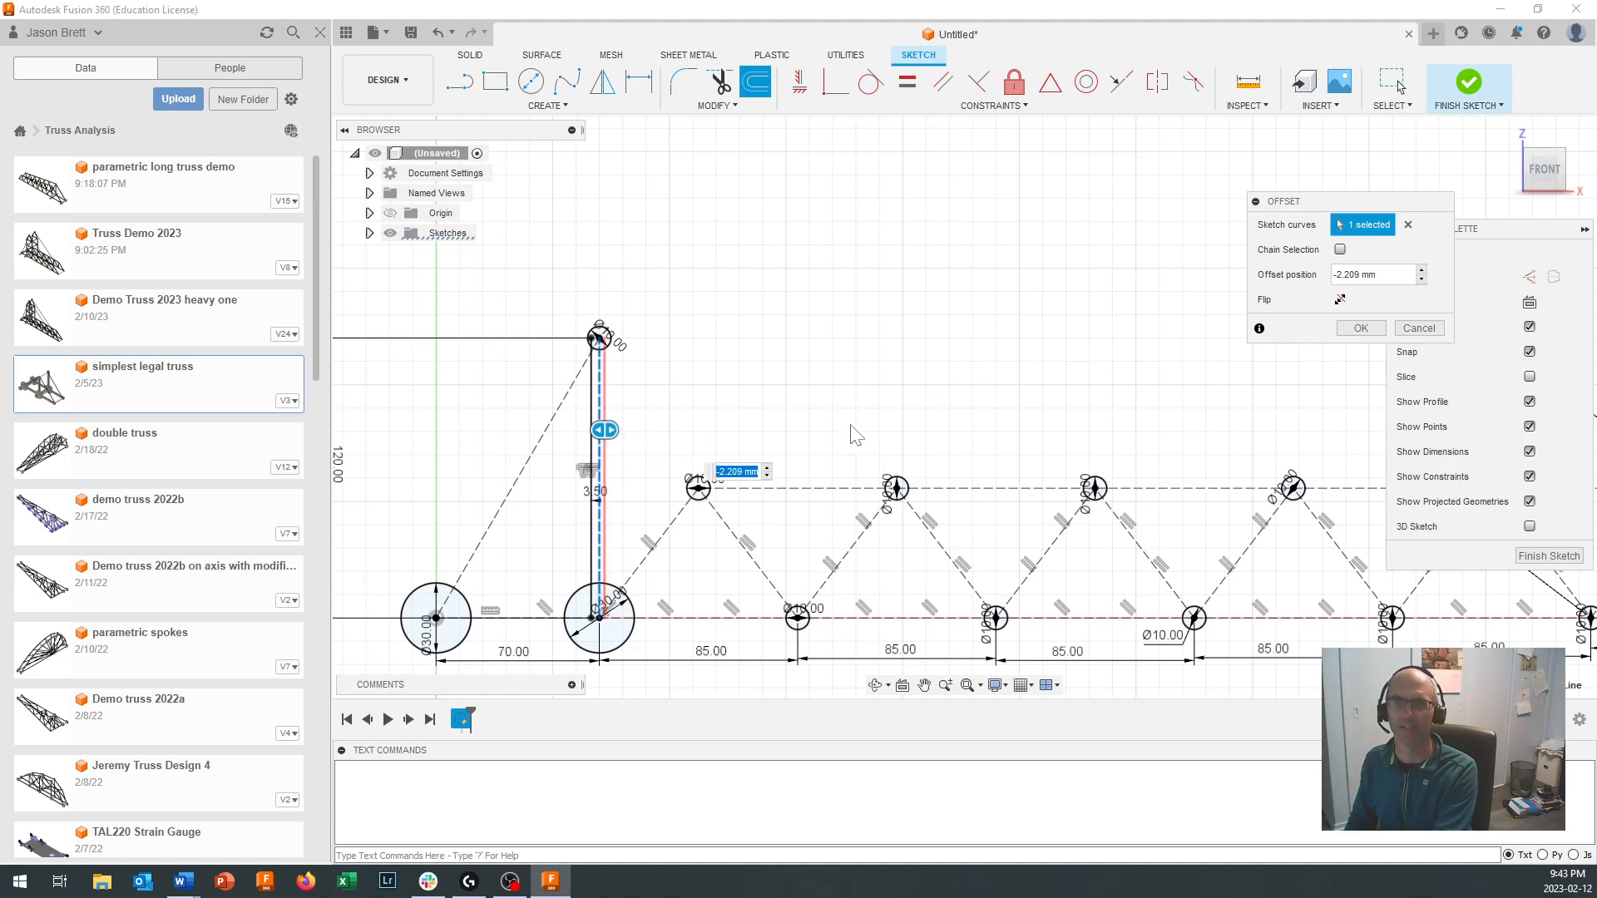
key("Tab")
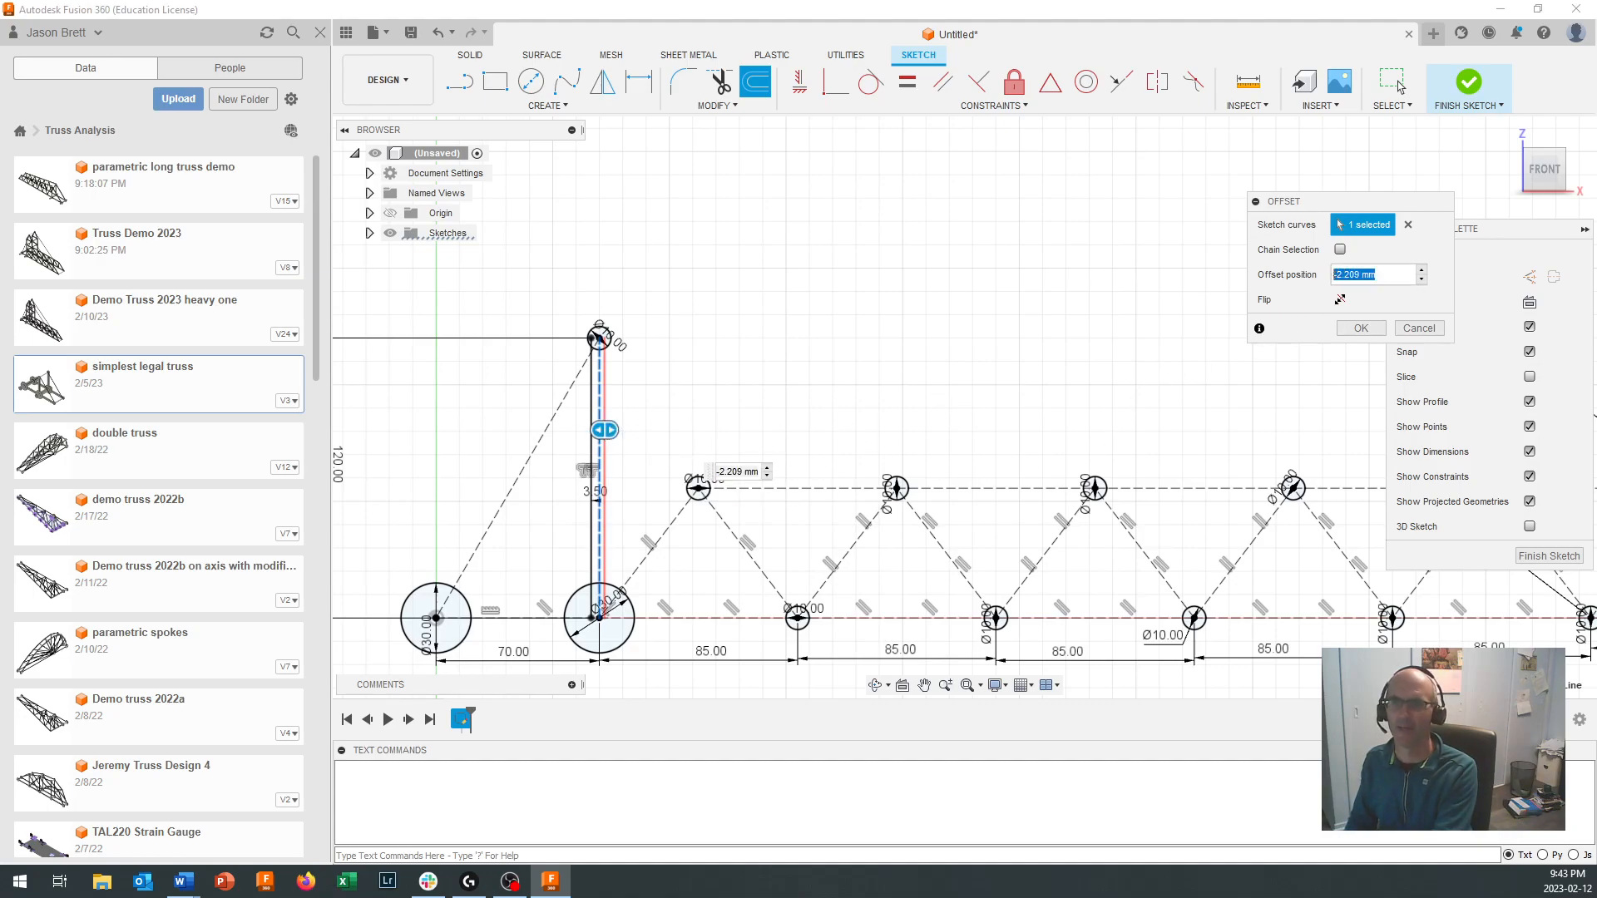
type("-3.5")
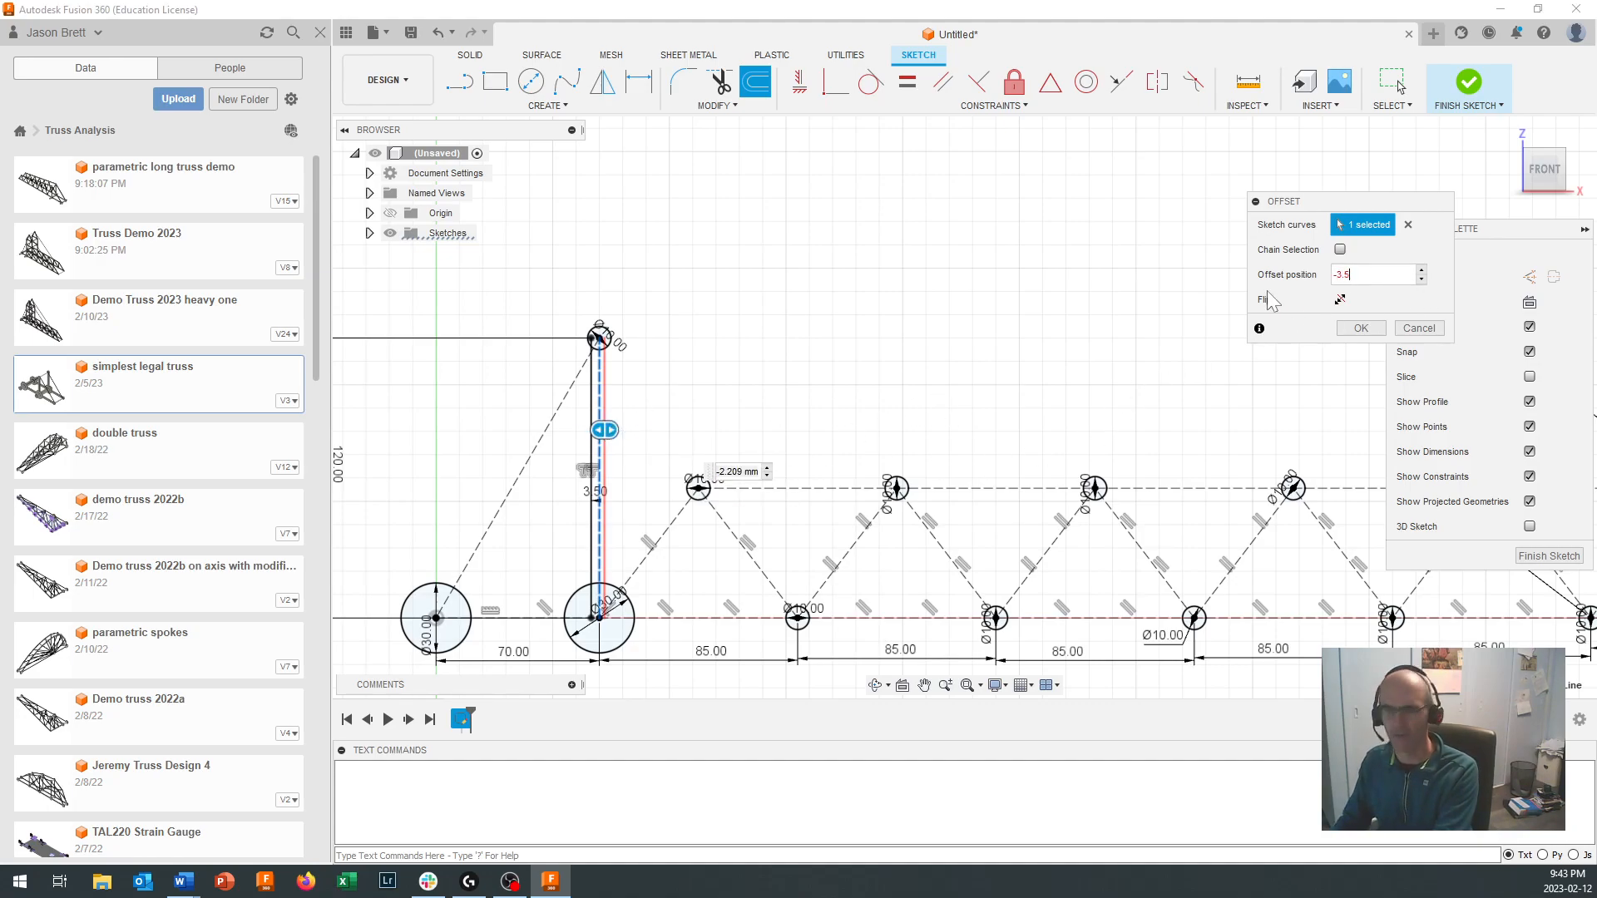
key("Return")
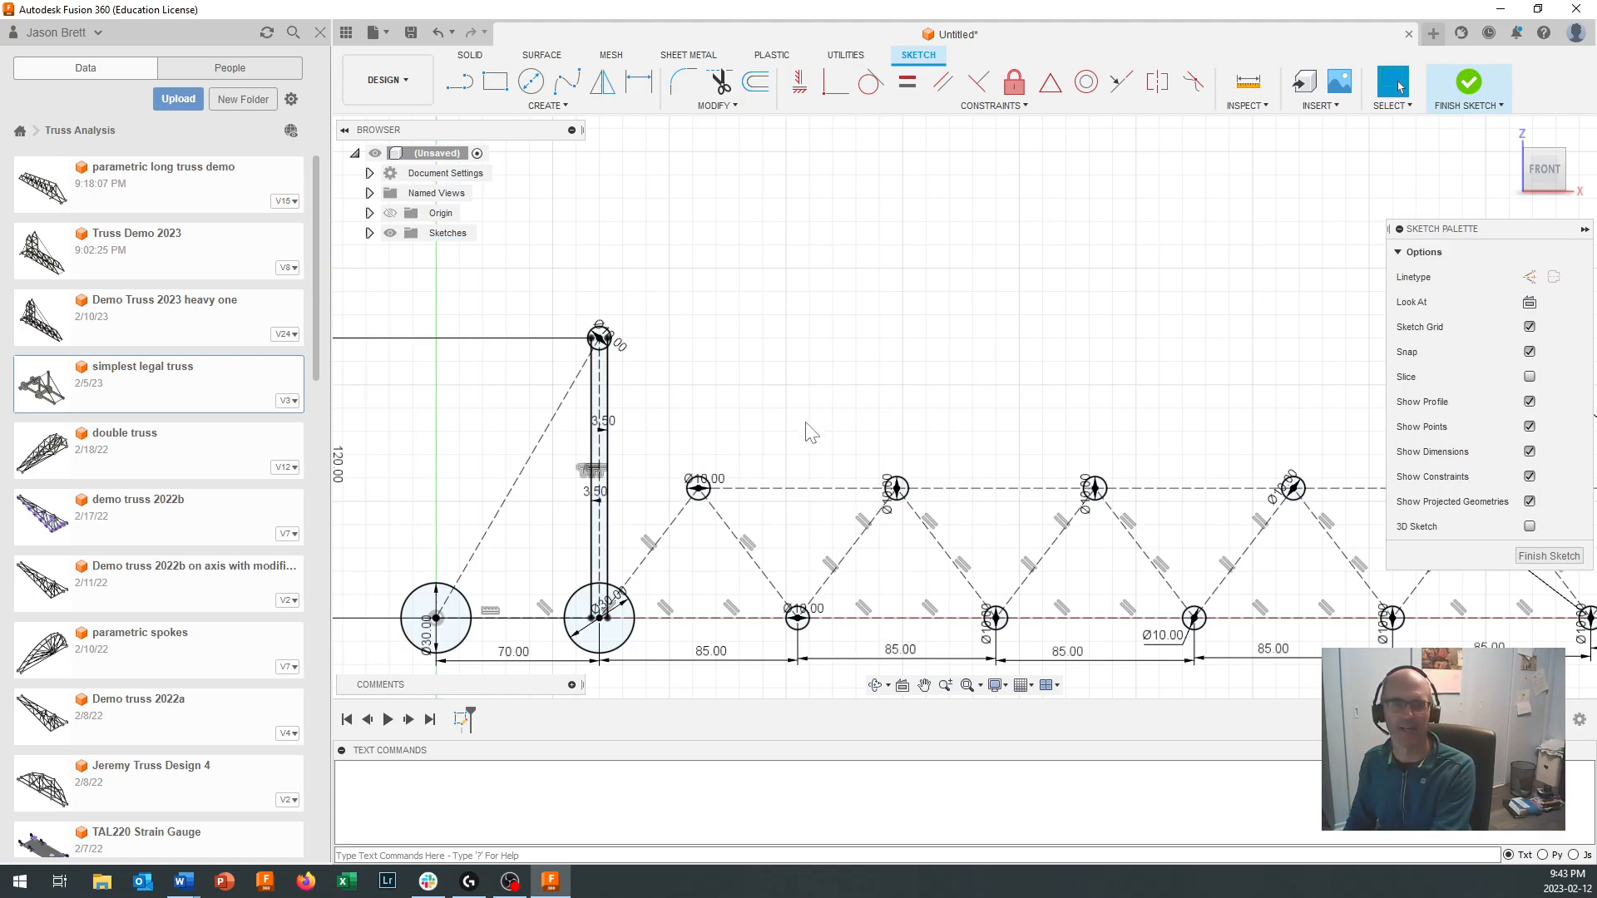
Step: Offset the base line between the two large circles 3.5 mm upward
left_click(514, 618)
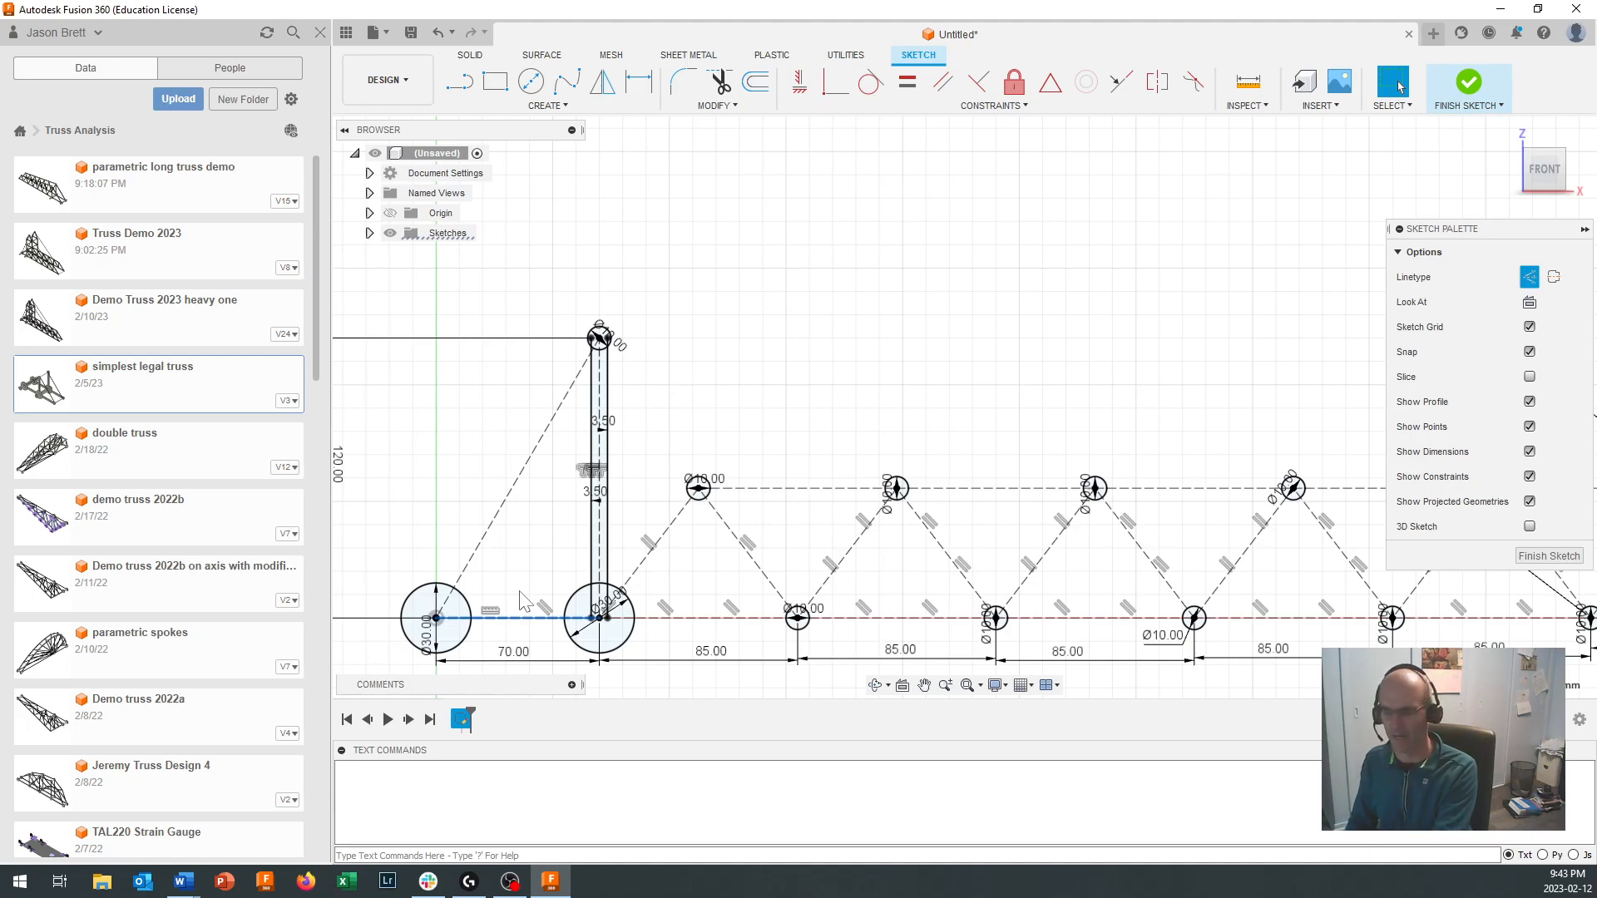
key("o")
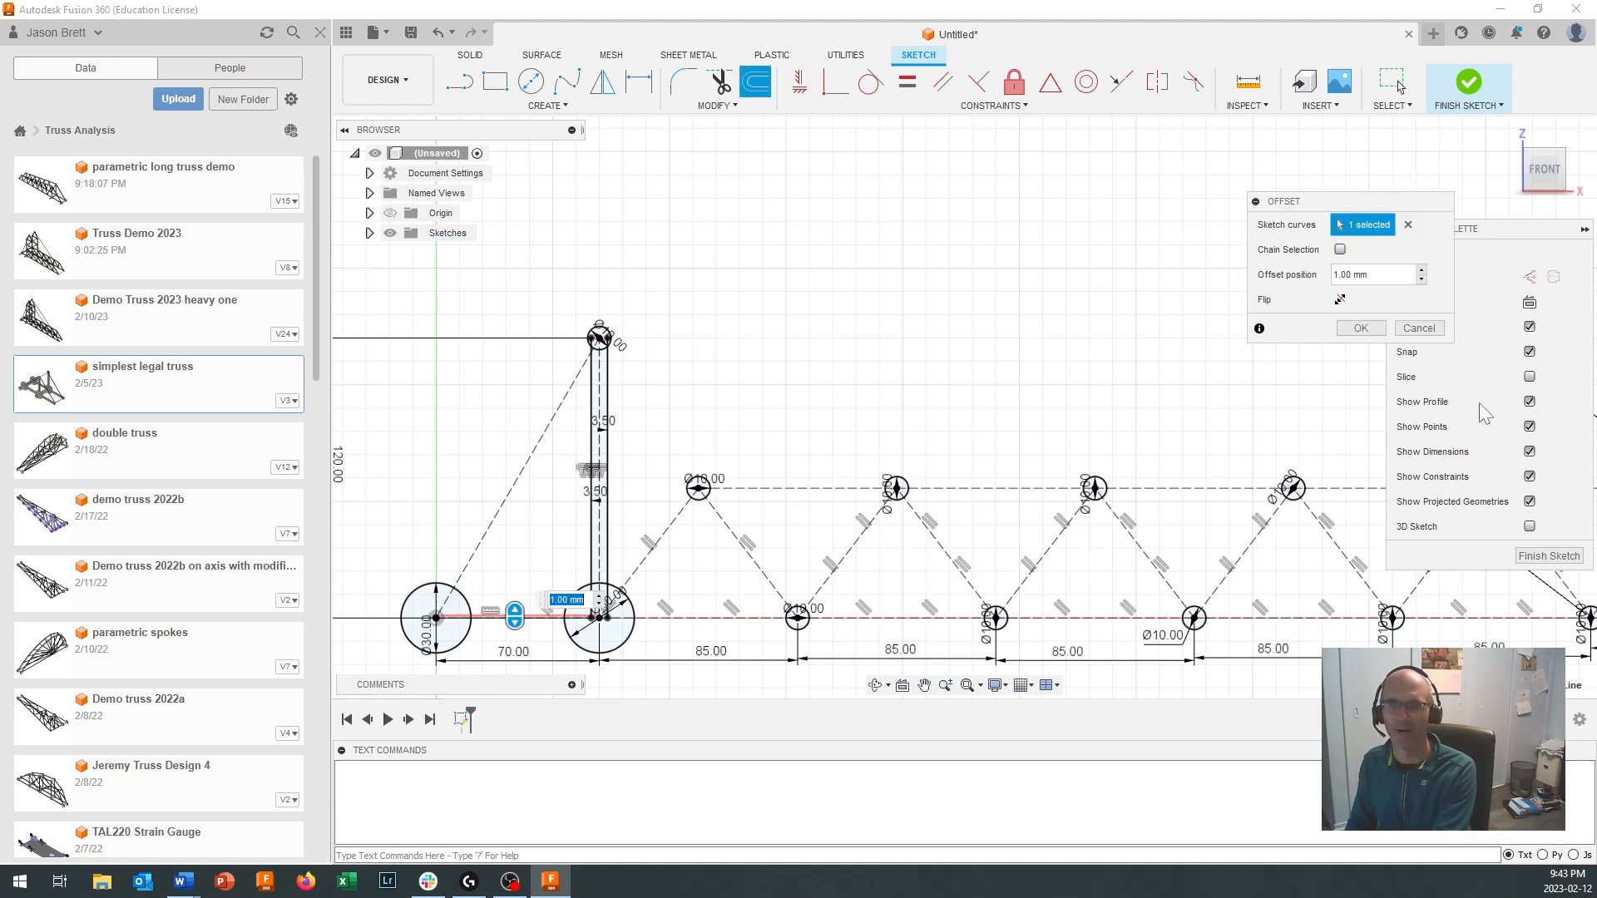
key("Tab")
type("3.5")
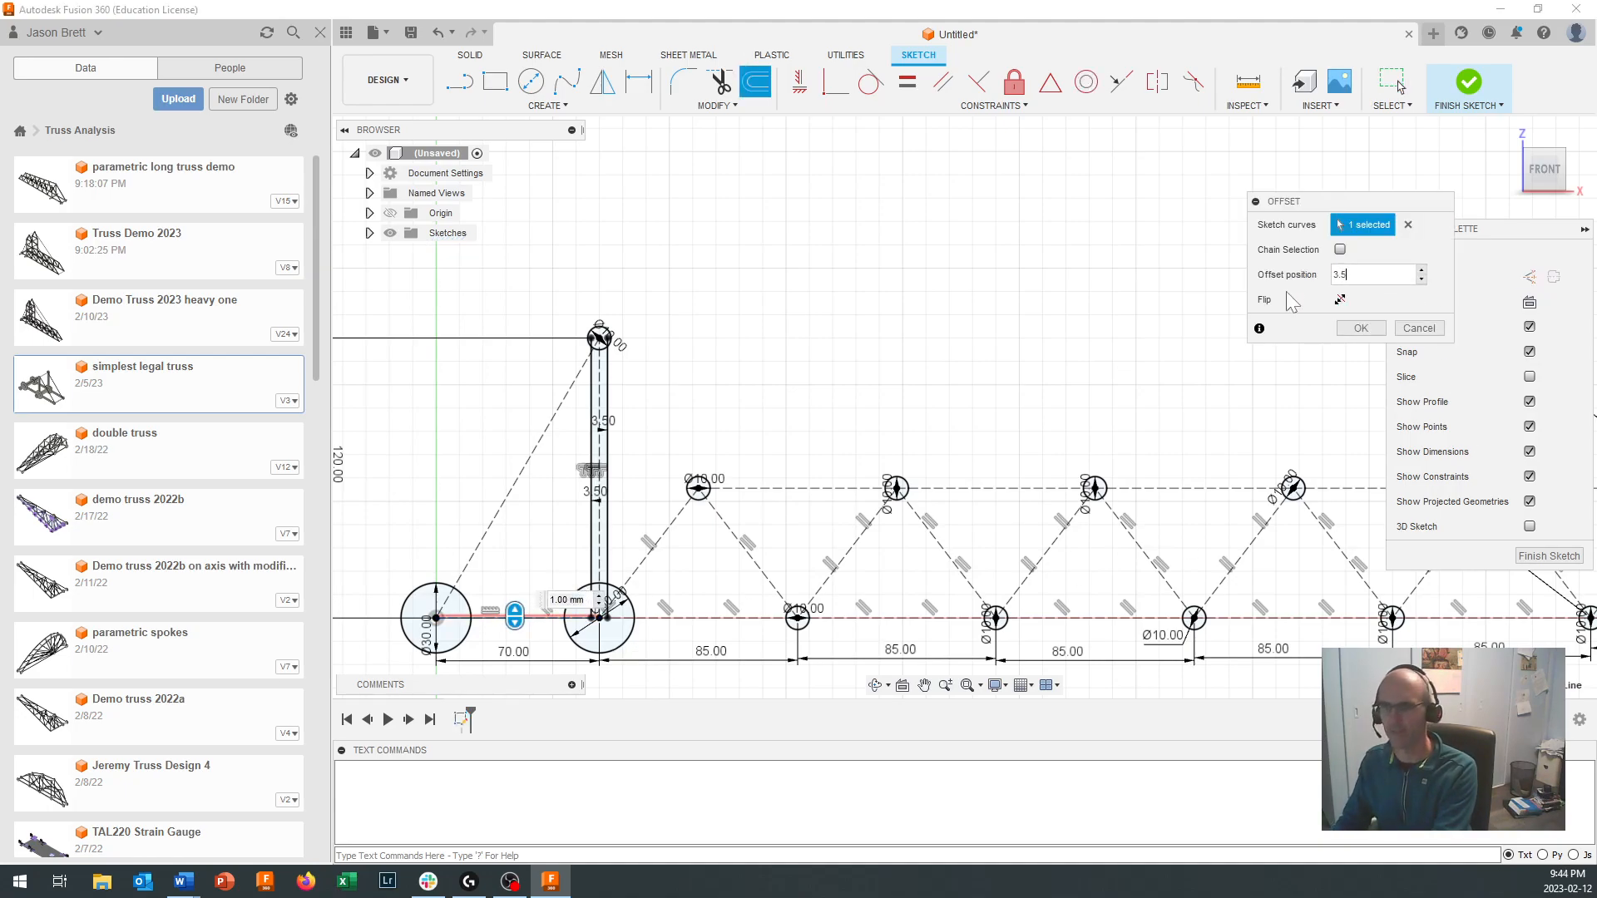
key("Return")
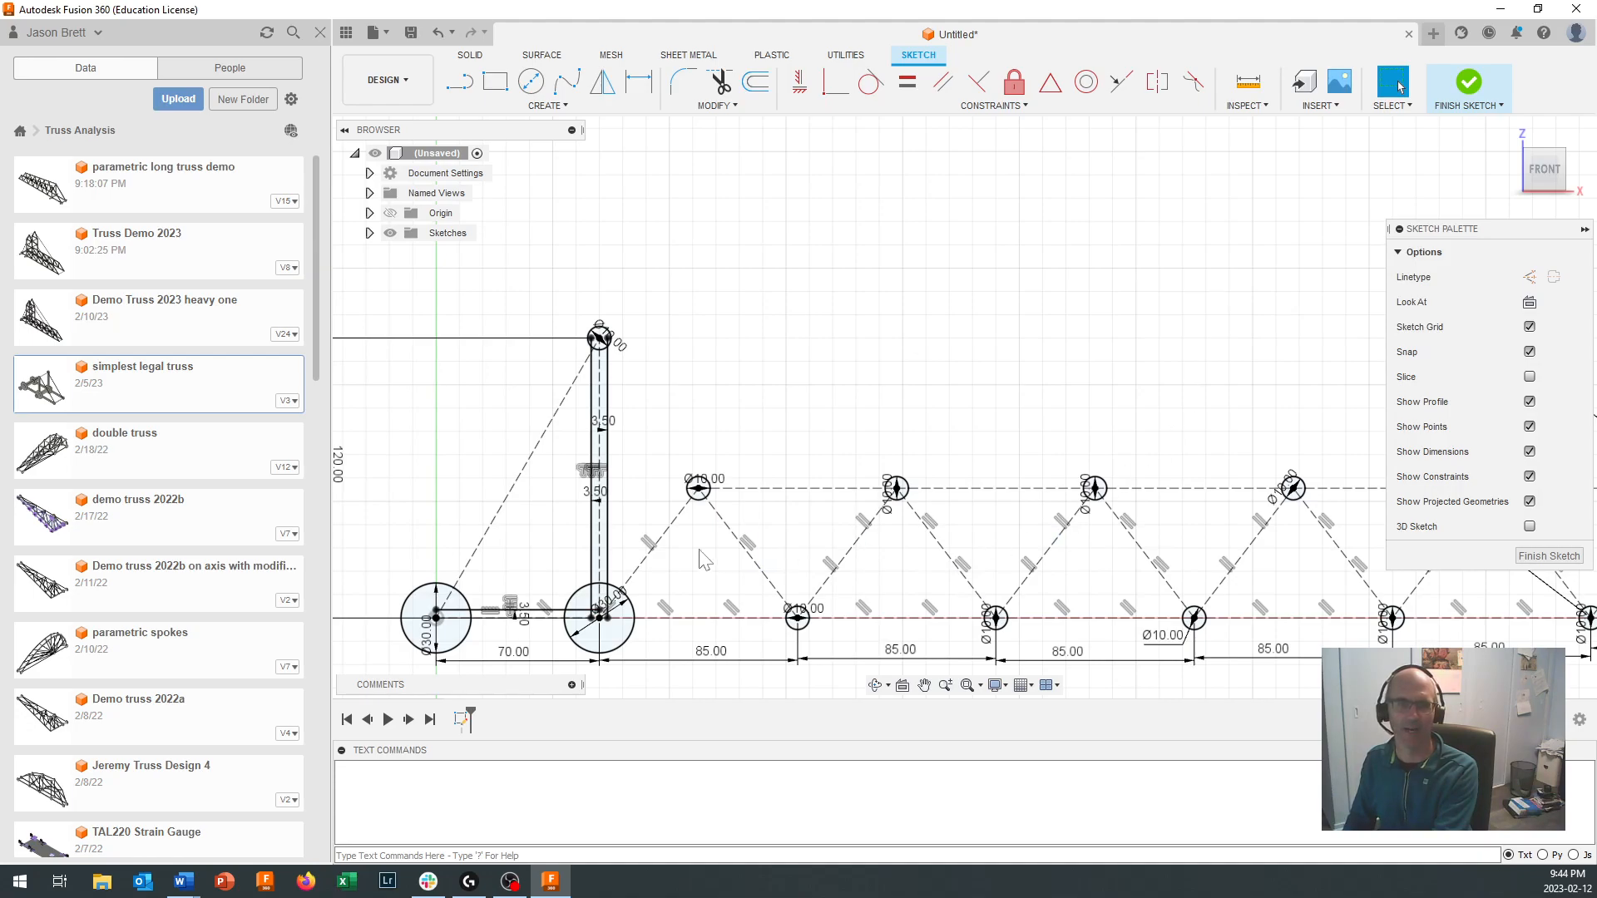
Step: Offset the base line between the two large circles by -3.5 mm, onto its lower side
left_click(547, 623)
key("o")
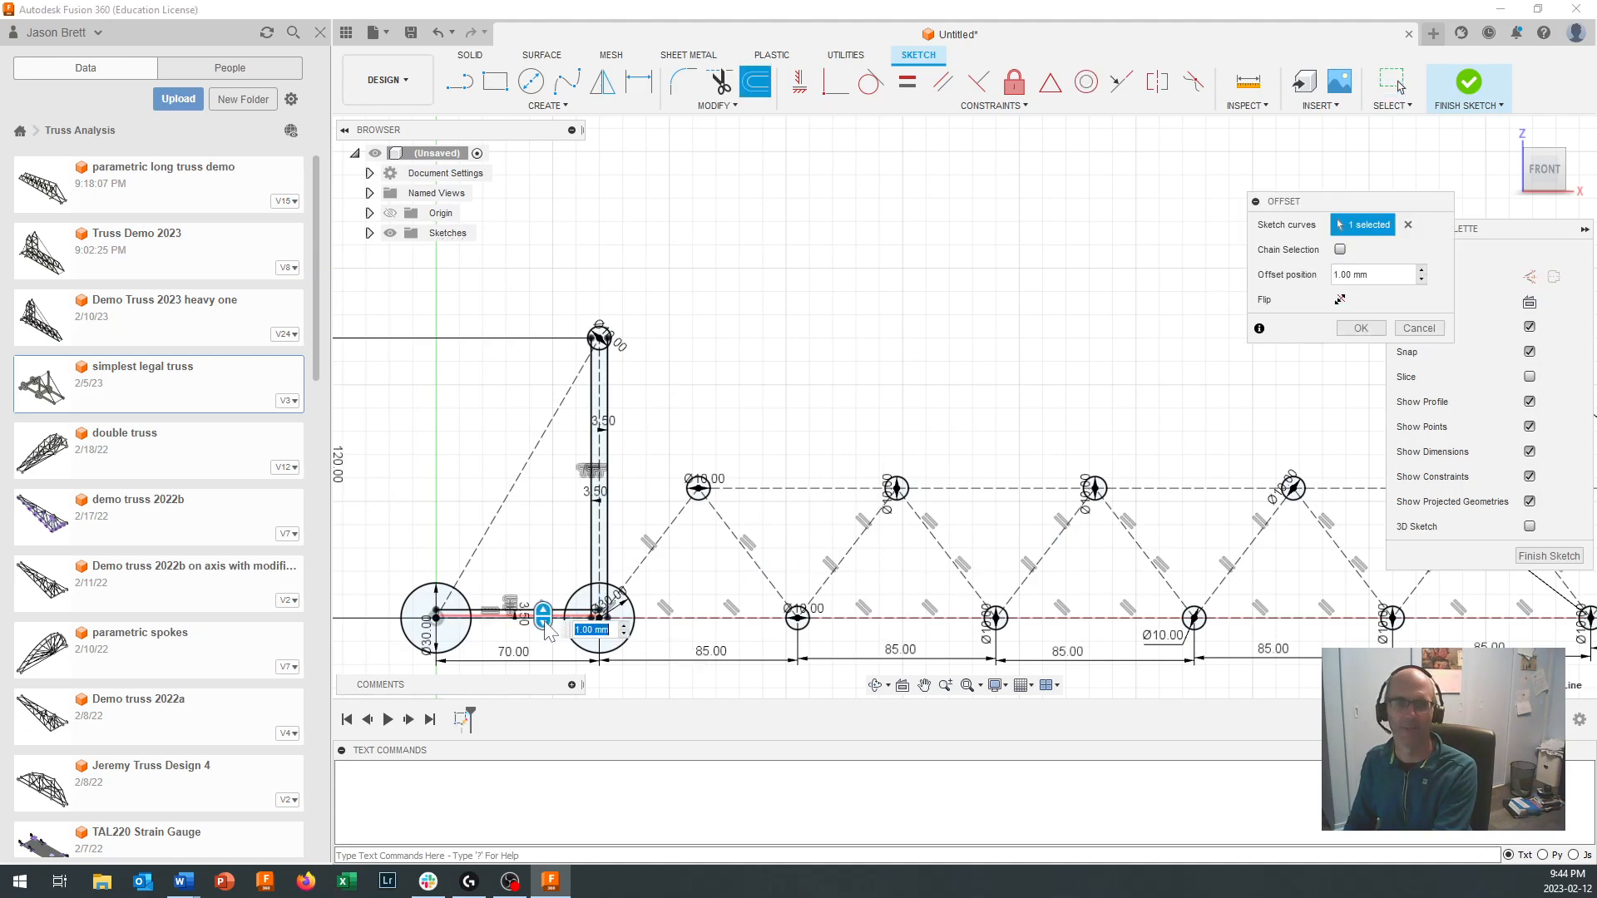
key("Tab")
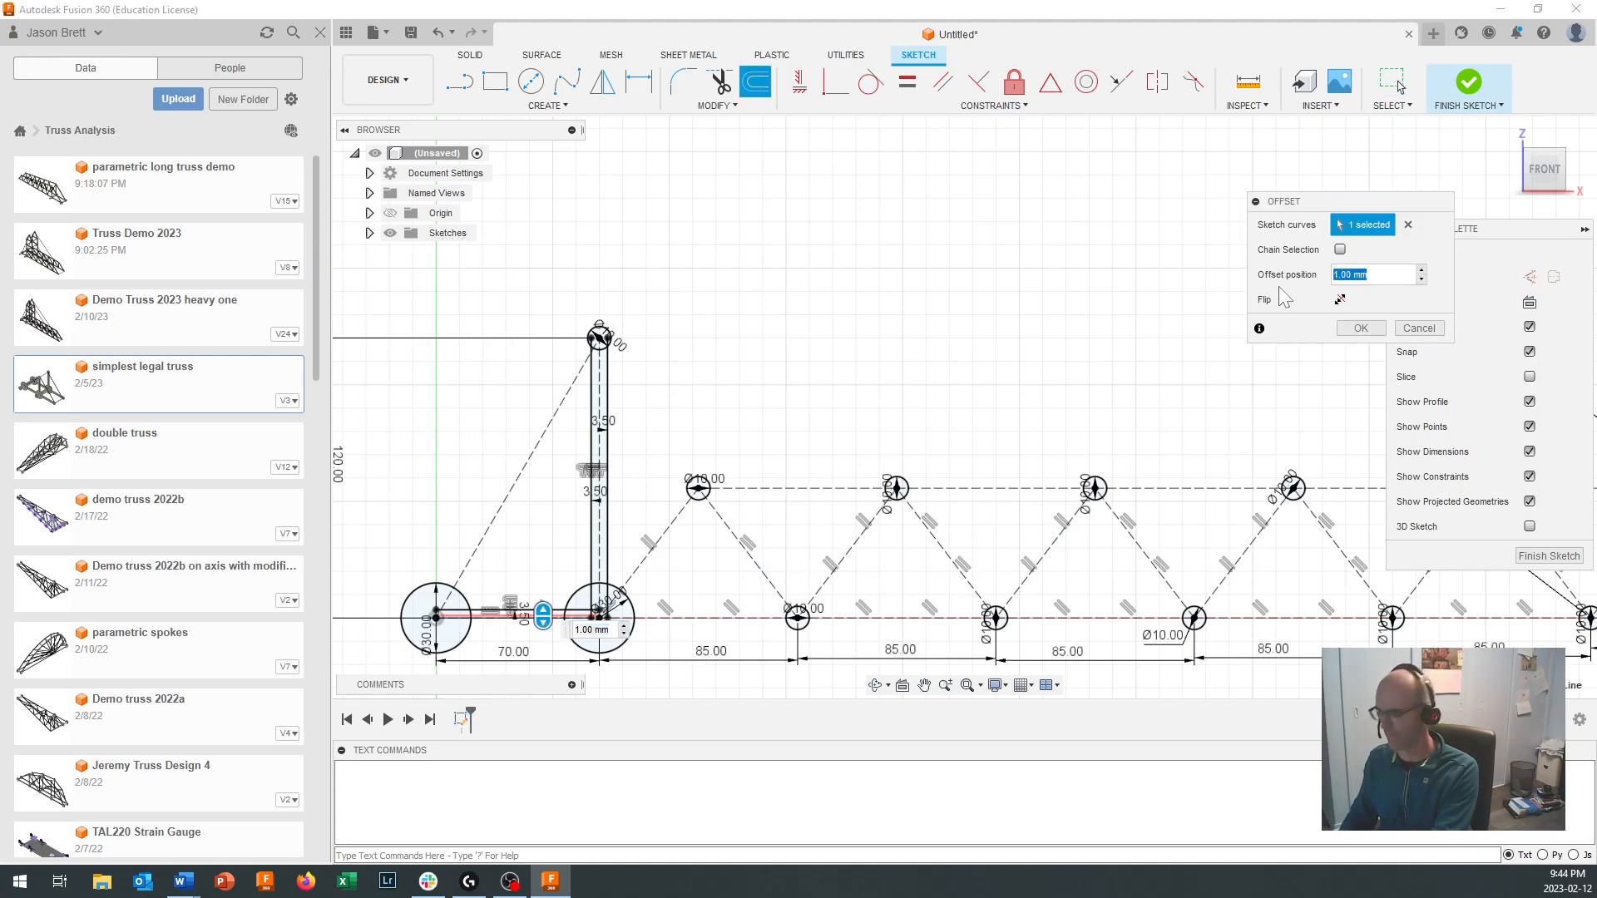
type("-3.5")
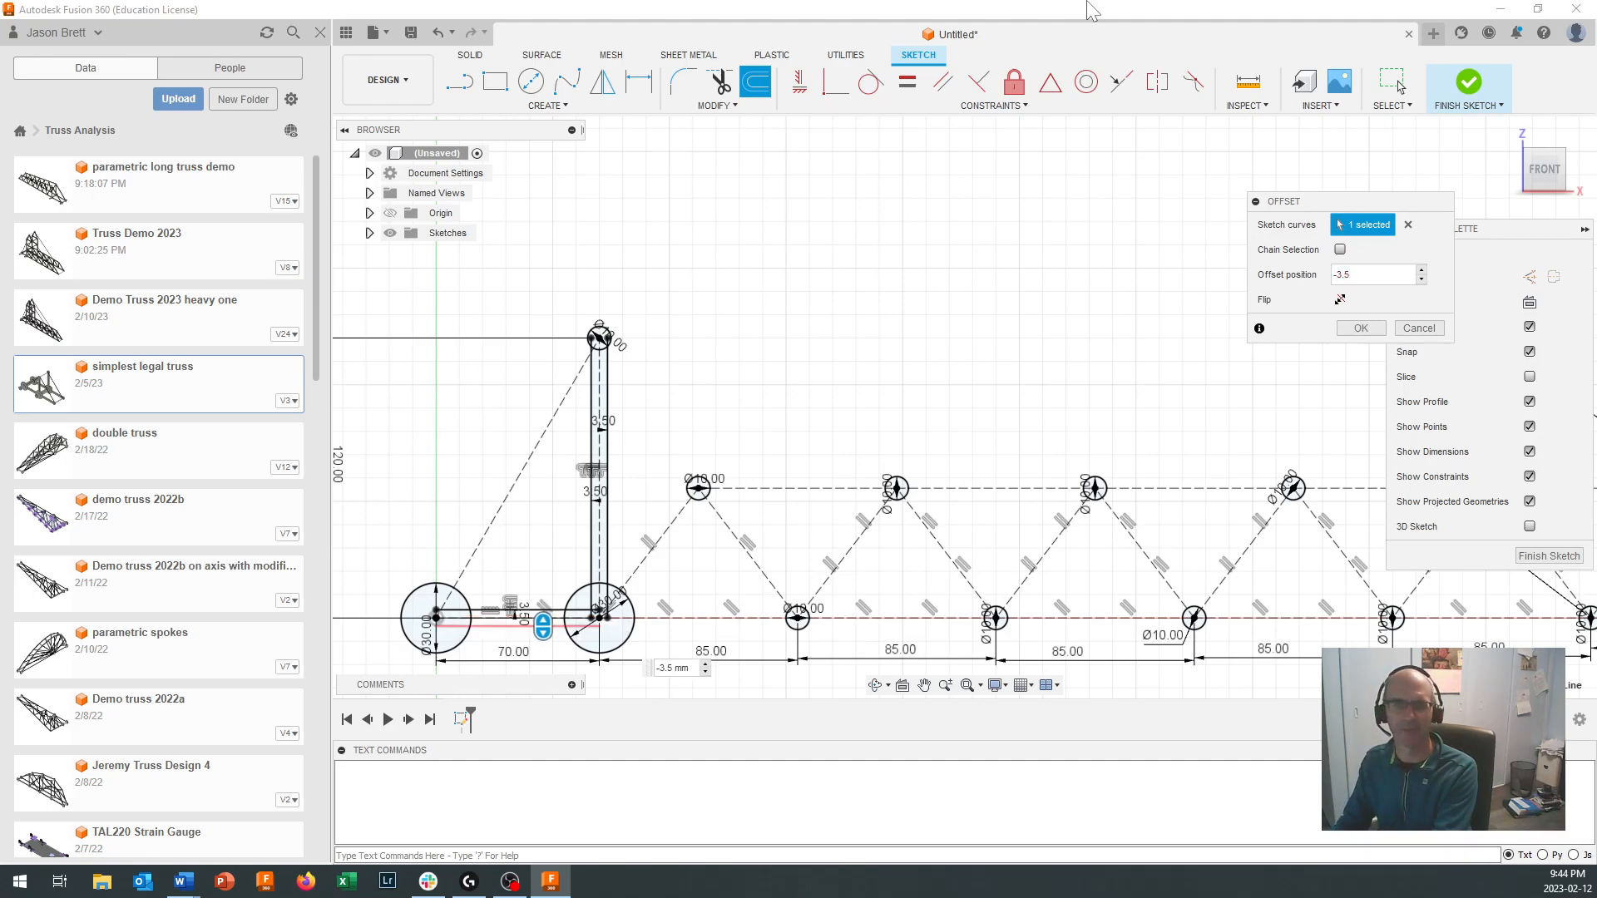
key("Return")
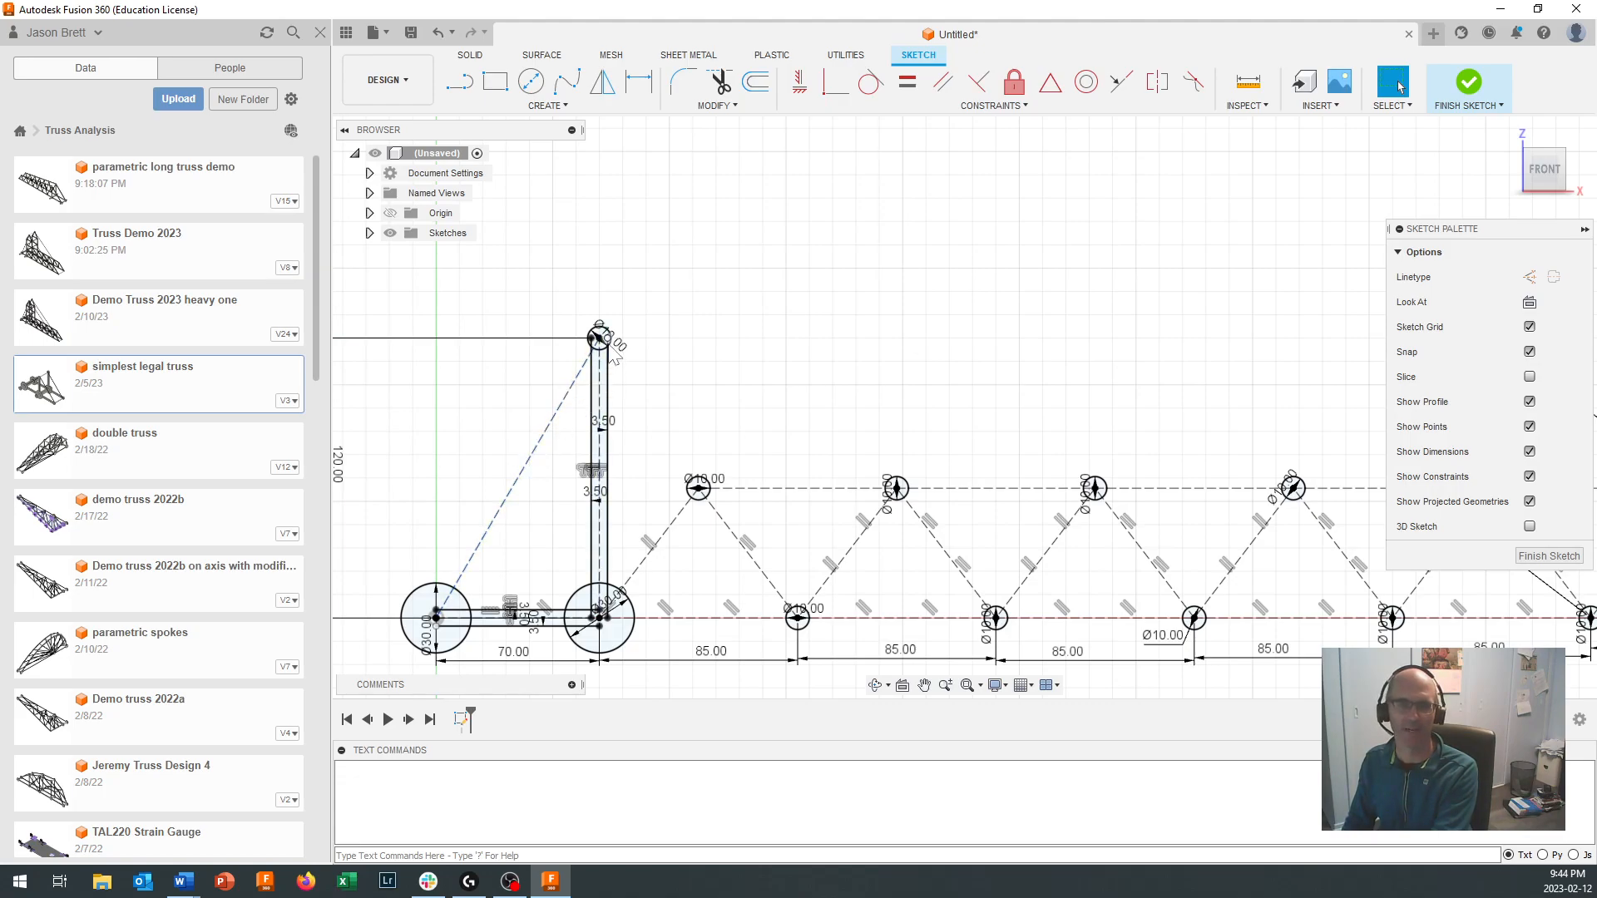
Step: Offset the sloping construction line of the tall end triangle by 1 mm toward the triangle's inside
left_click(548, 435)
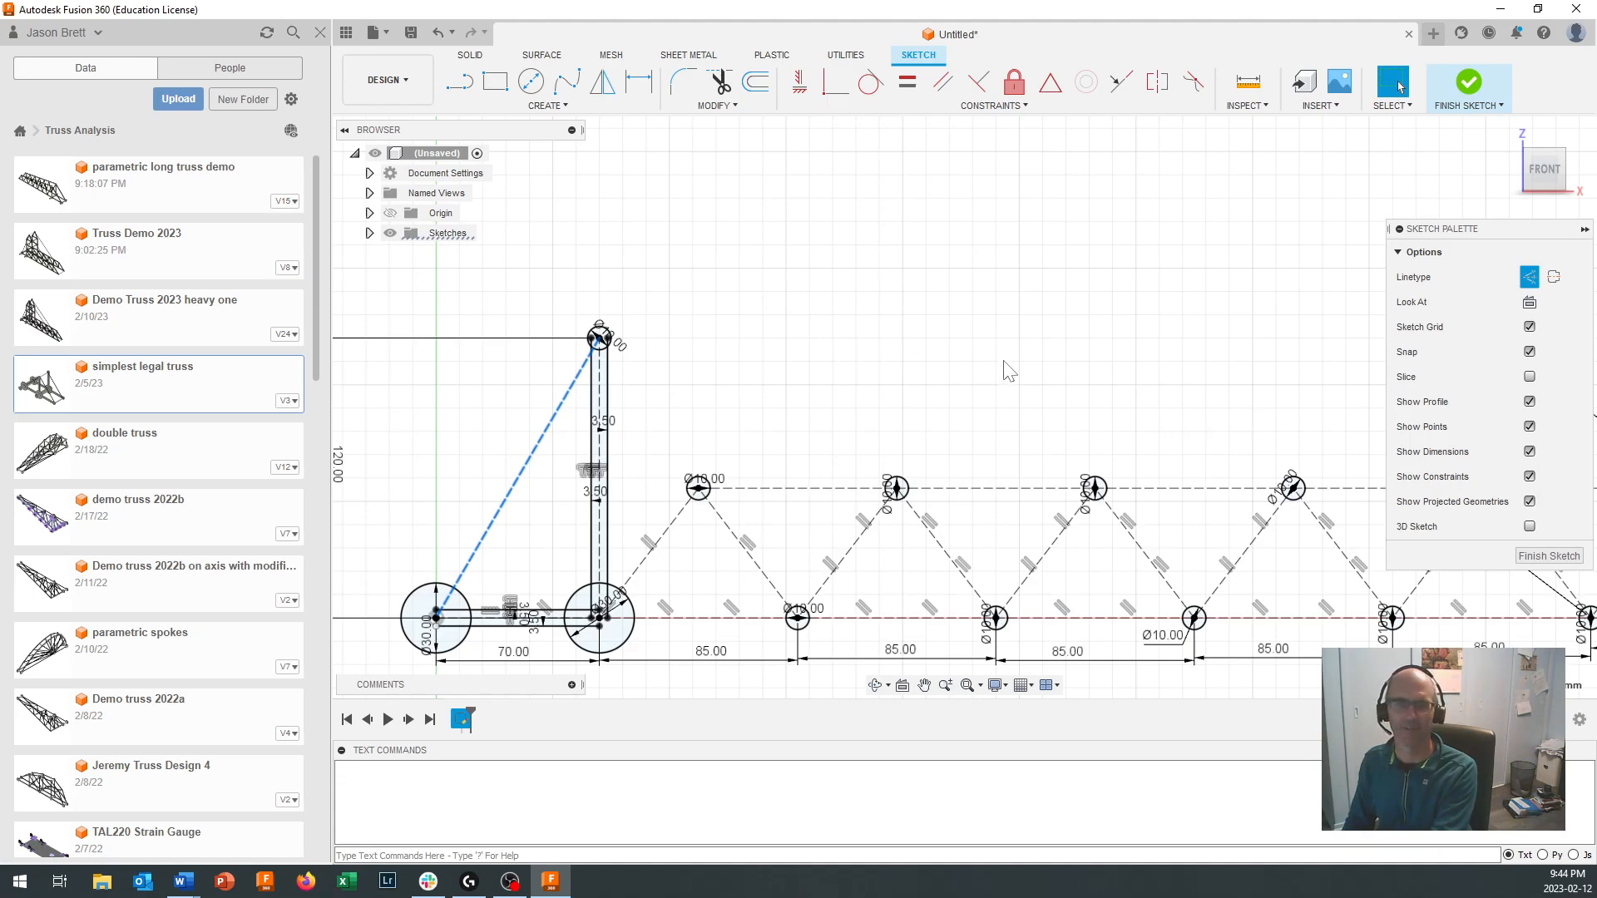
key("o")
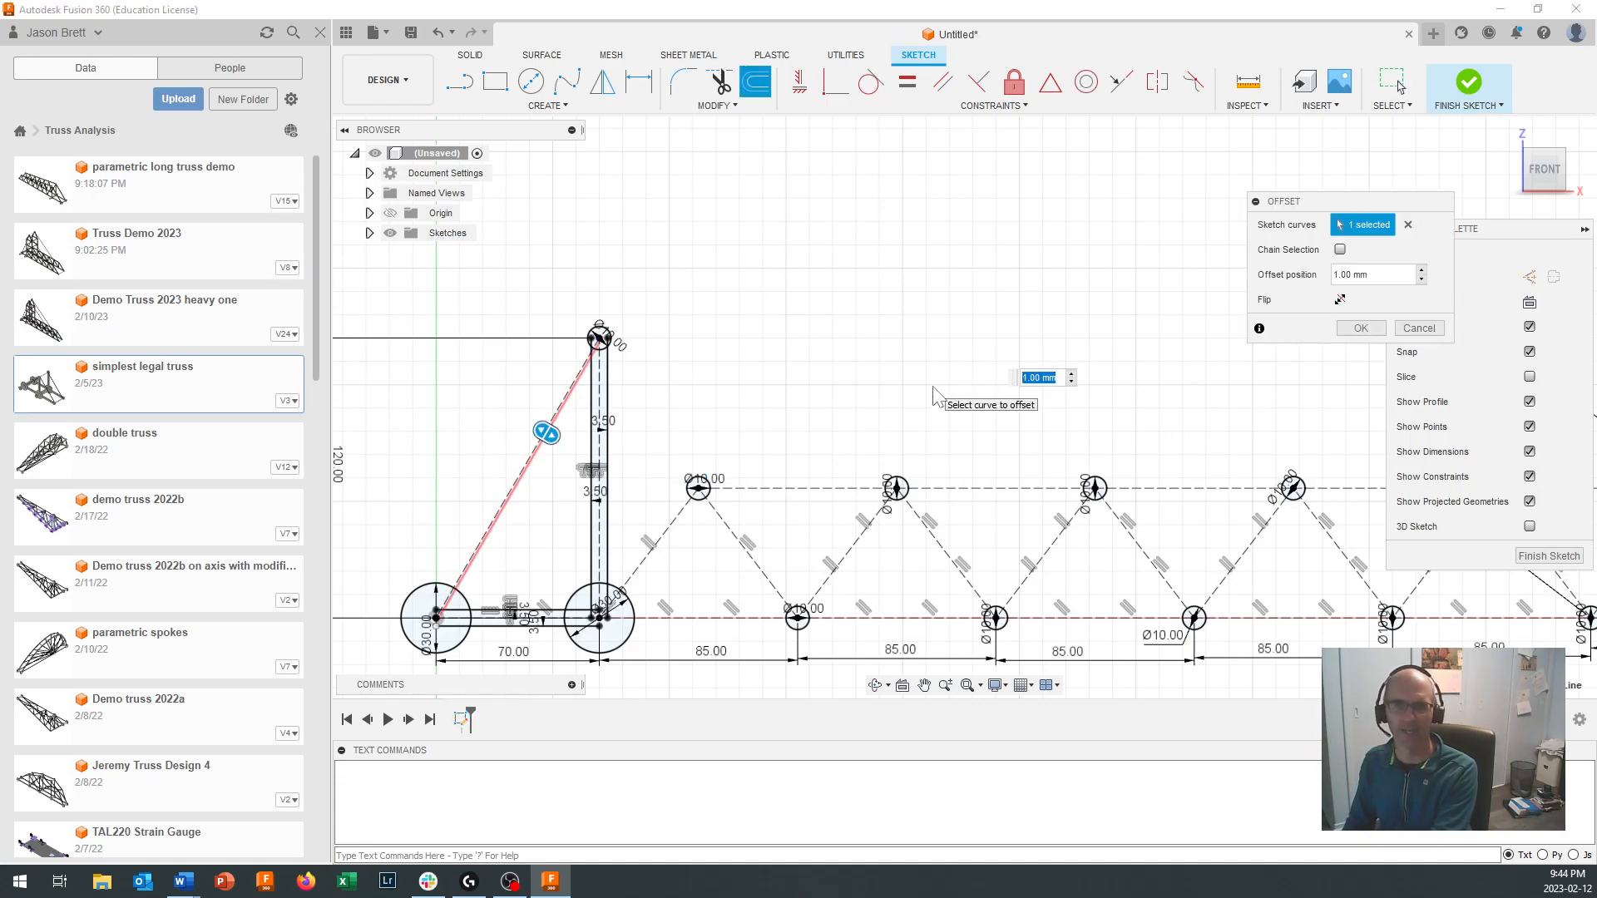
left_click(1399, 86)
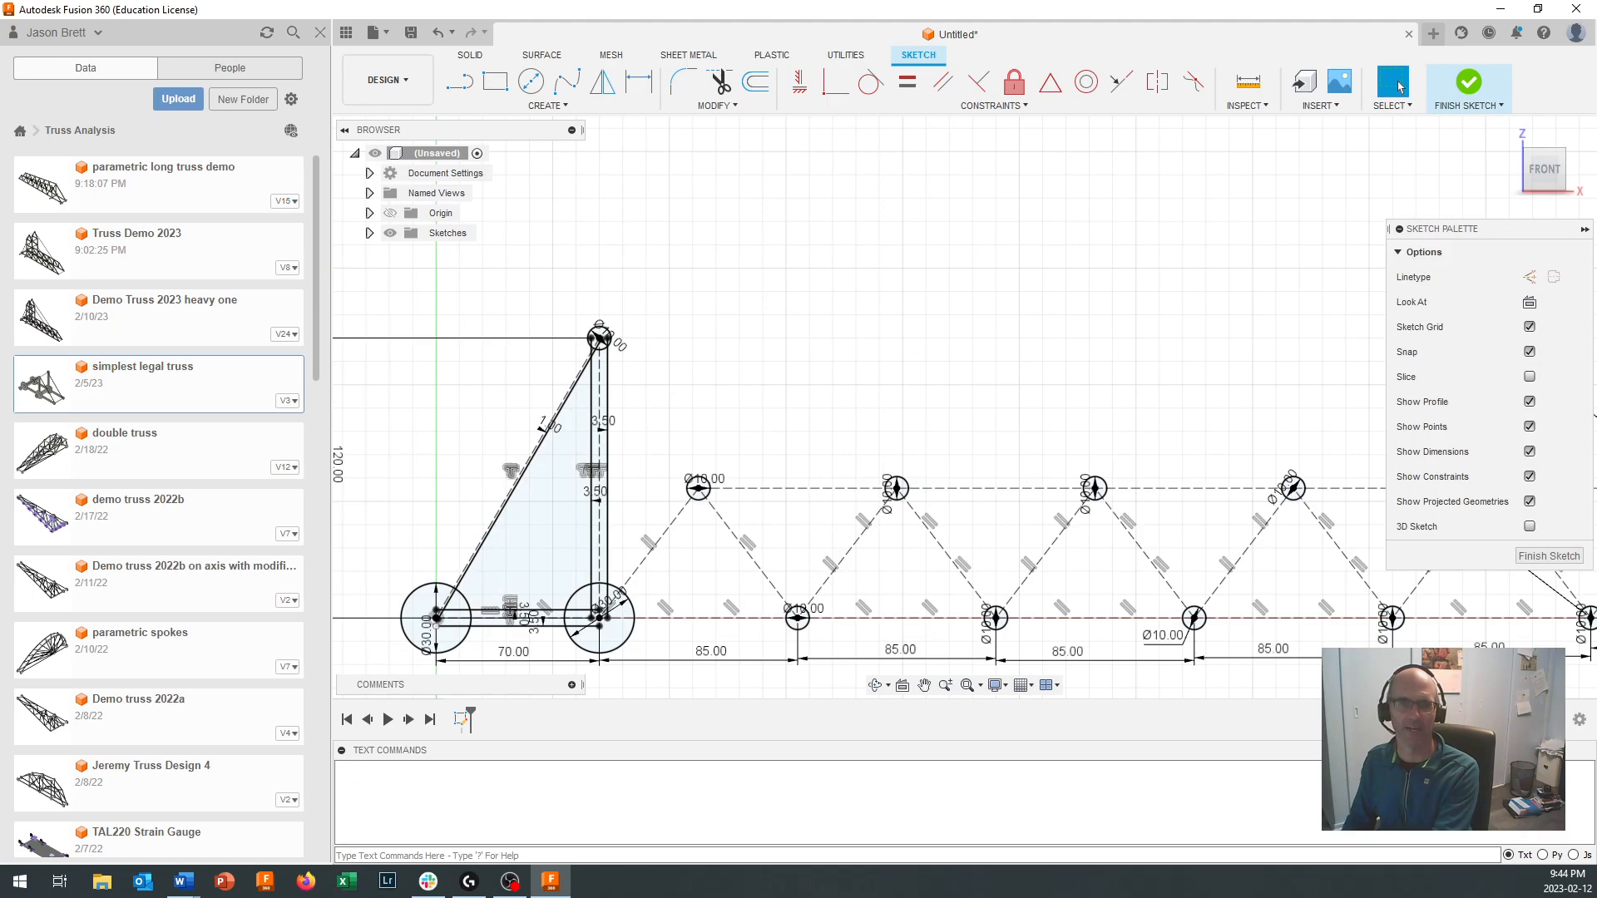
Step: Offset the tall end triangle's sloping construction line by -1 mm, on the opposite side from the existing 1 mm offset
scroll(463, 445, "up", 3)
left_click(578, 461)
key("o")
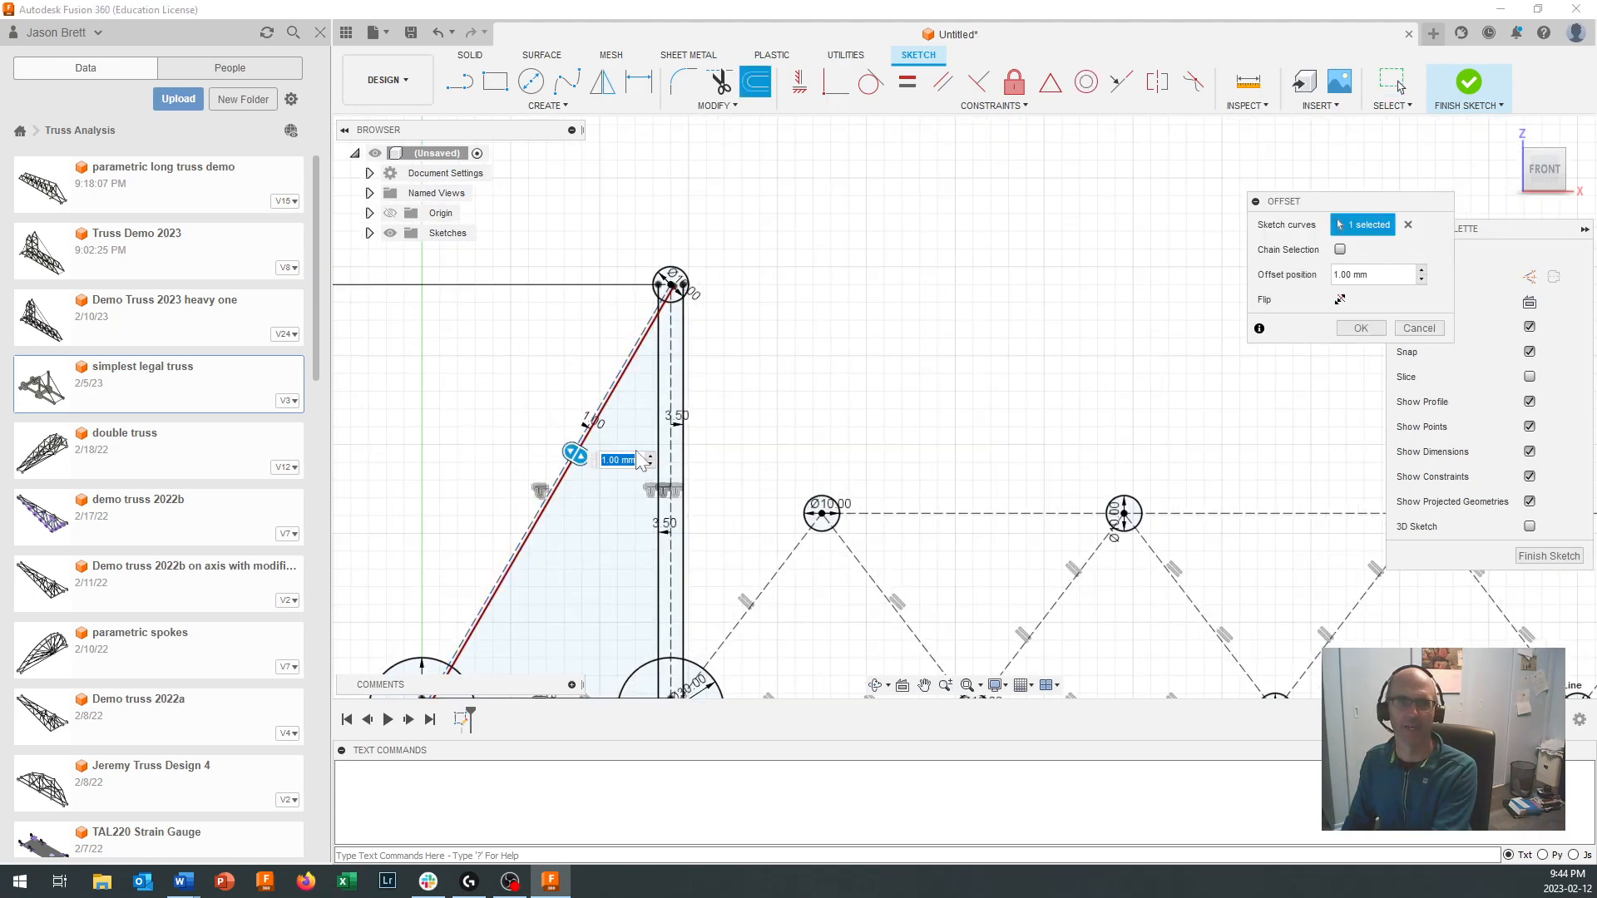
type("-1")
key("Return")
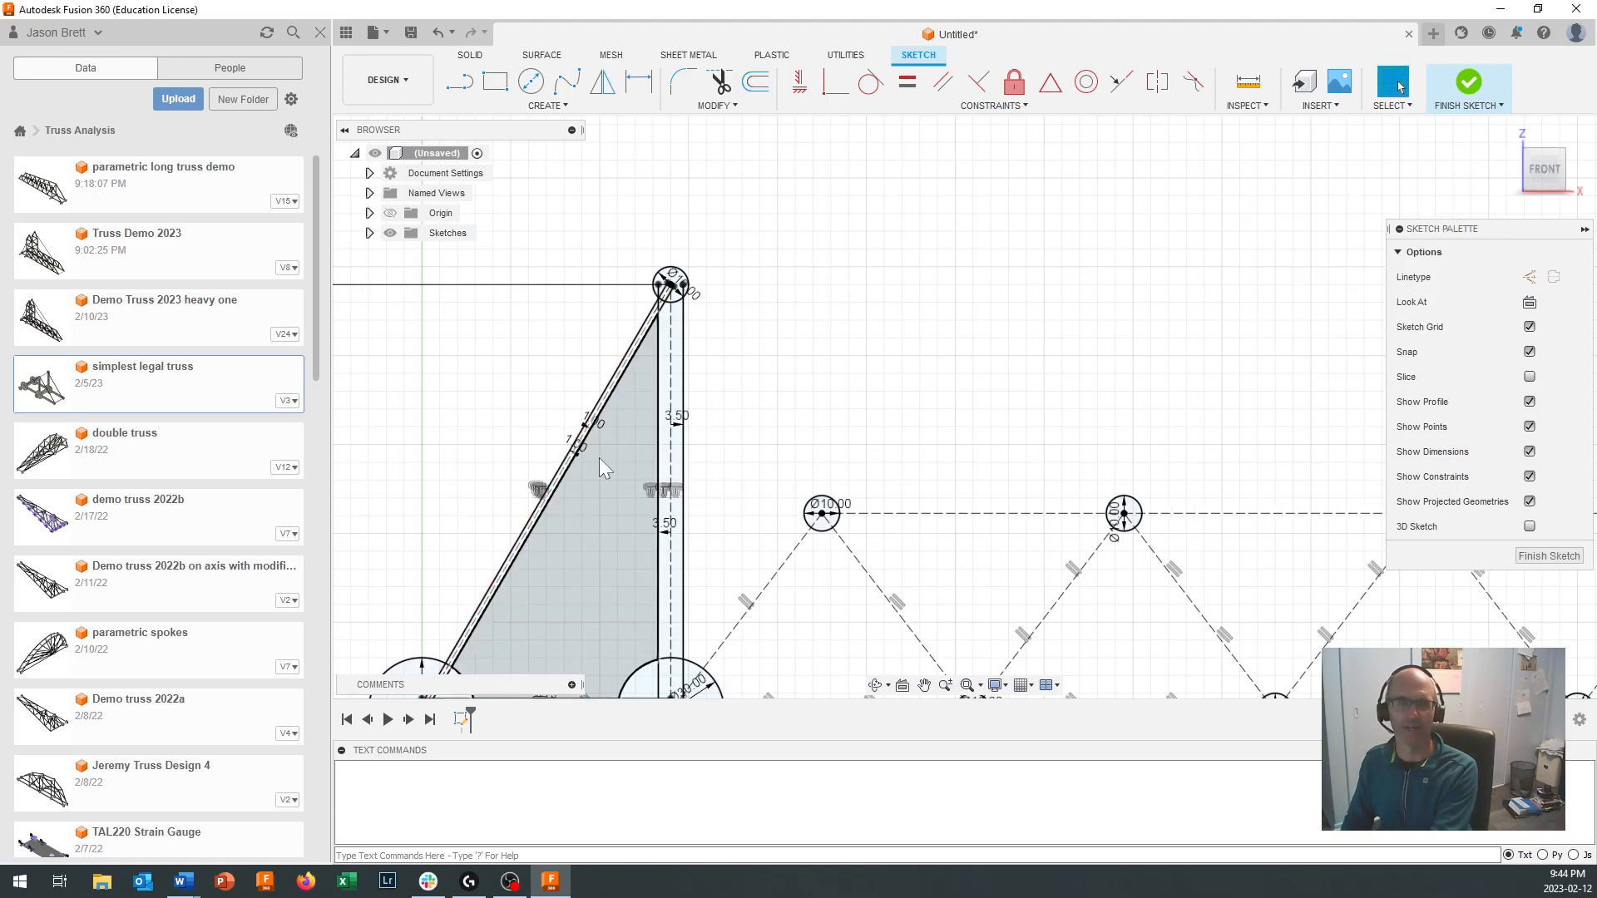
Step: Offset the first truss diagonal, rising from the second large circle, 2 mm toward the inside of its triangle
scroll(608, 453, "down", 3)
scroll(594, 469, "up", 3)
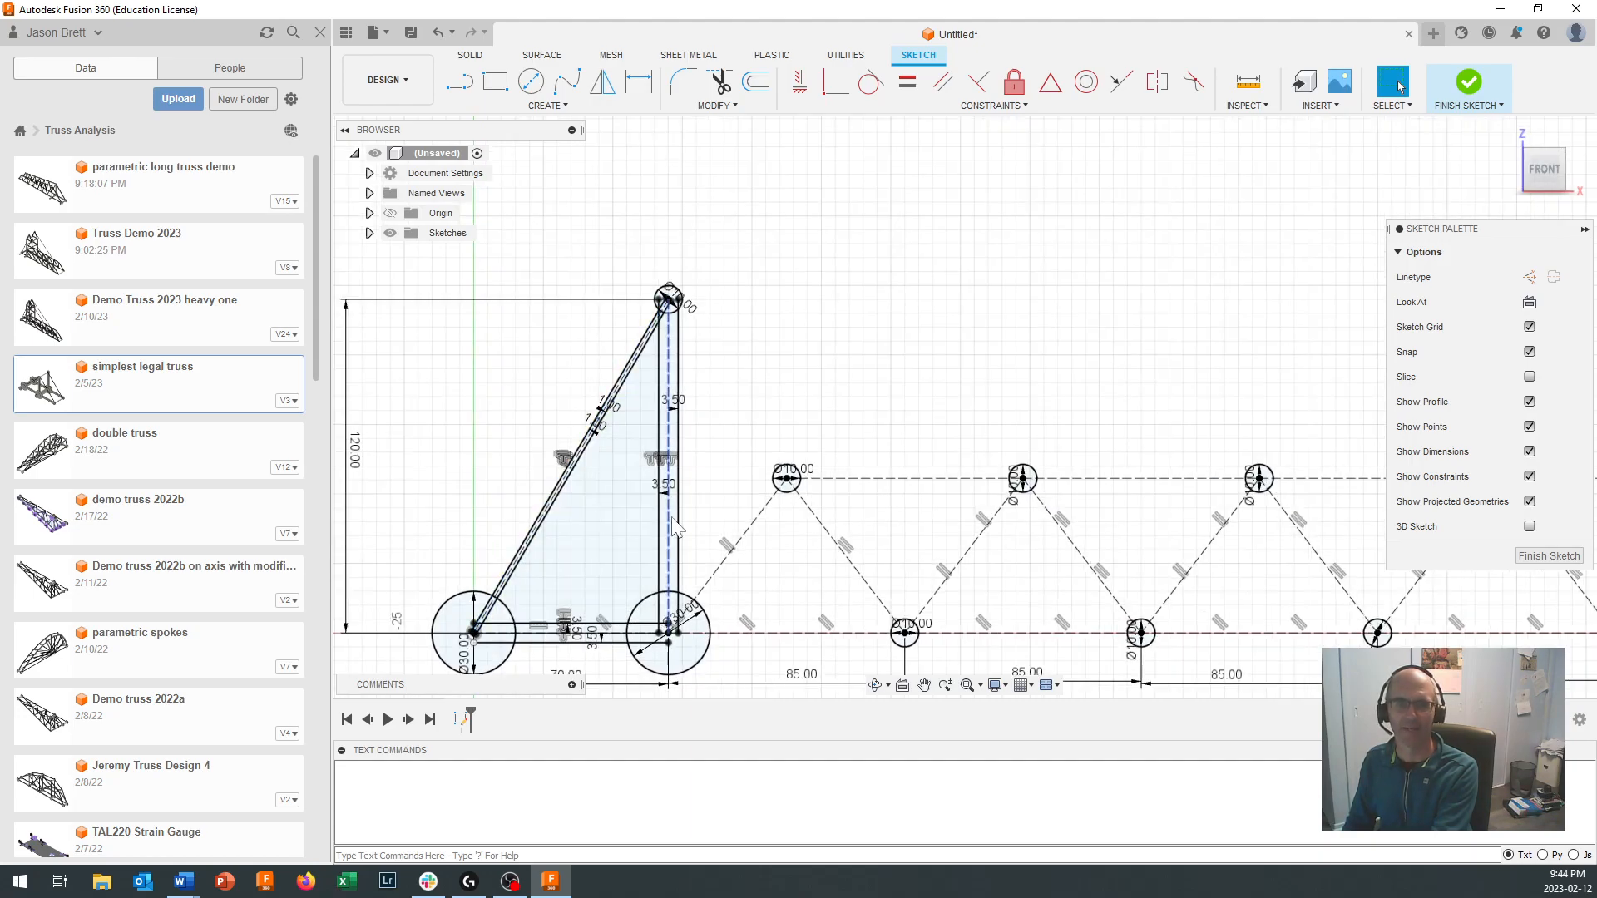
scroll(664, 516, "up", 1)
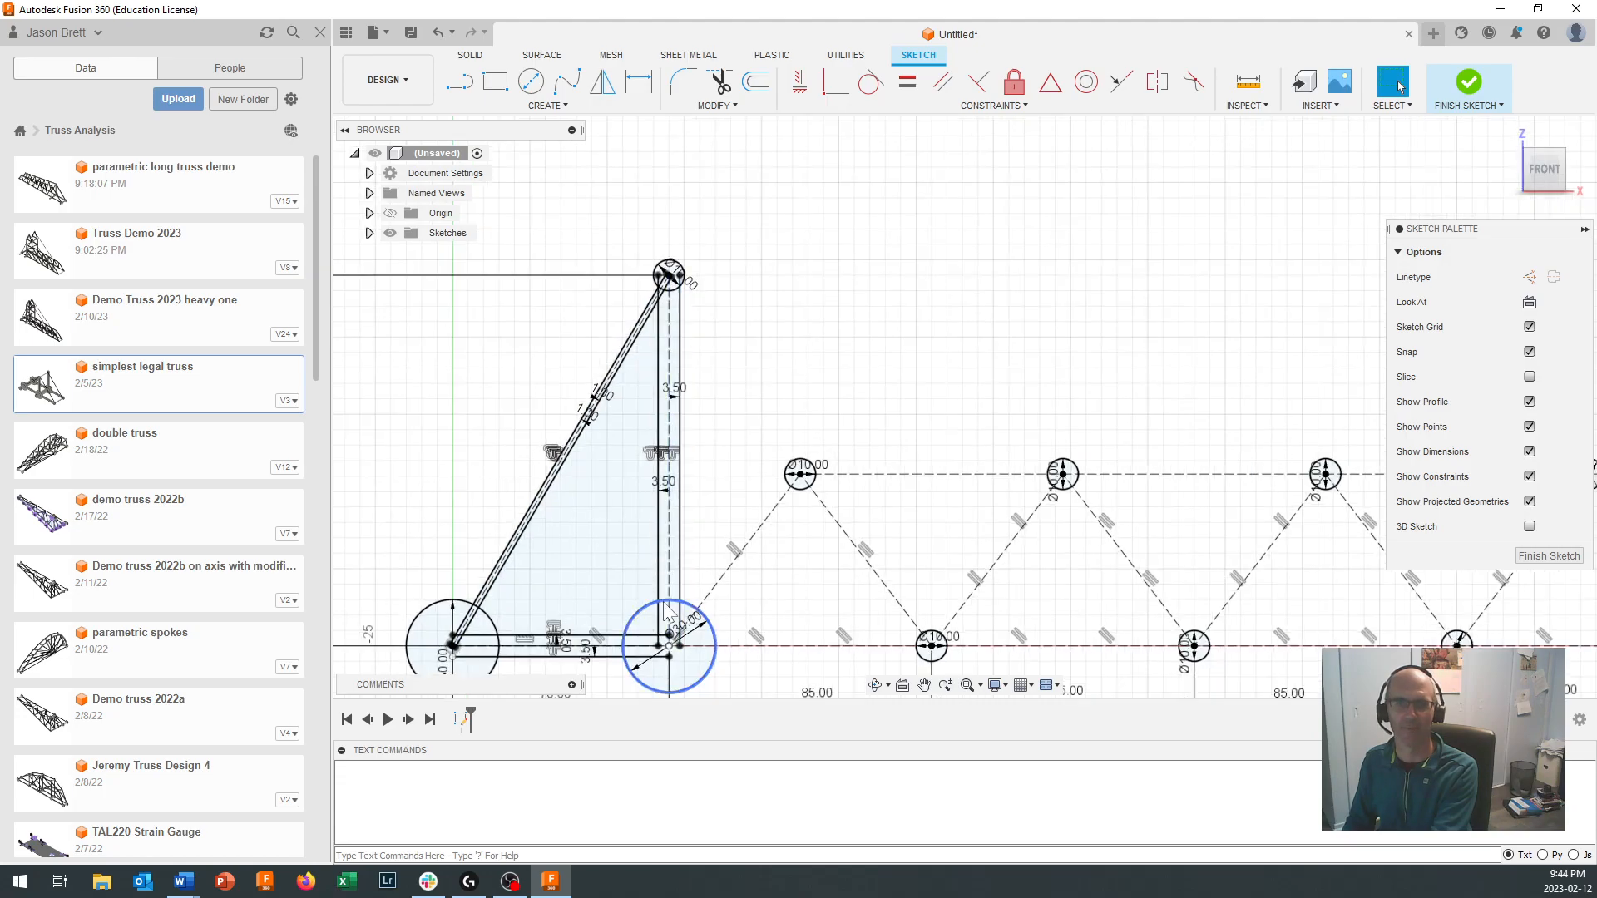
scroll(664, 592, "down", 3)
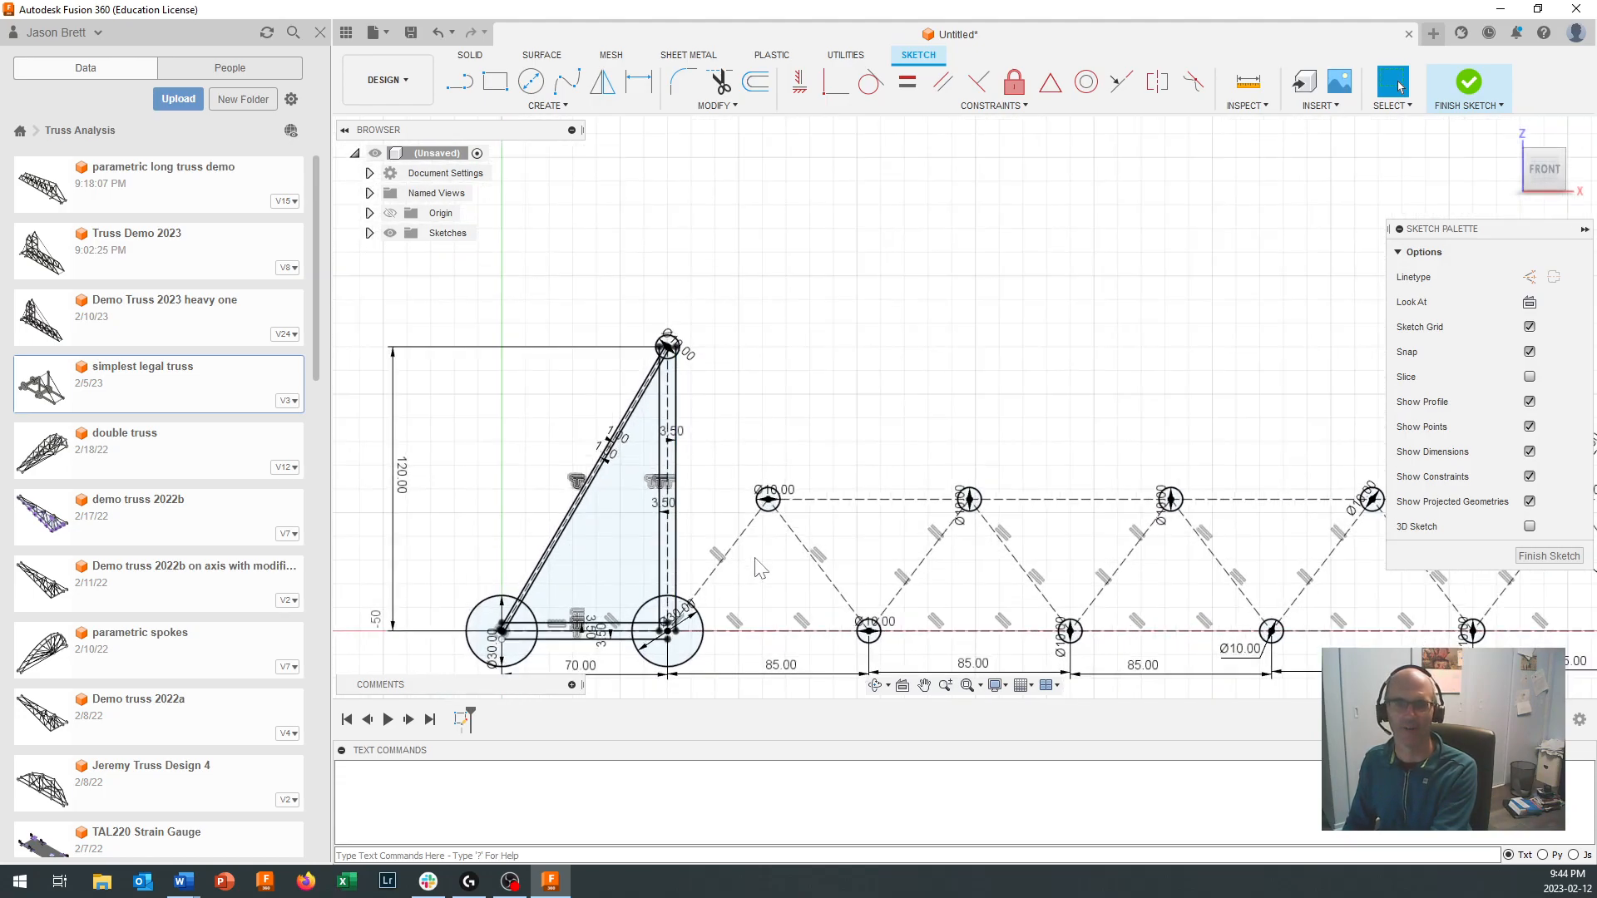
scroll(760, 568, "down", 1)
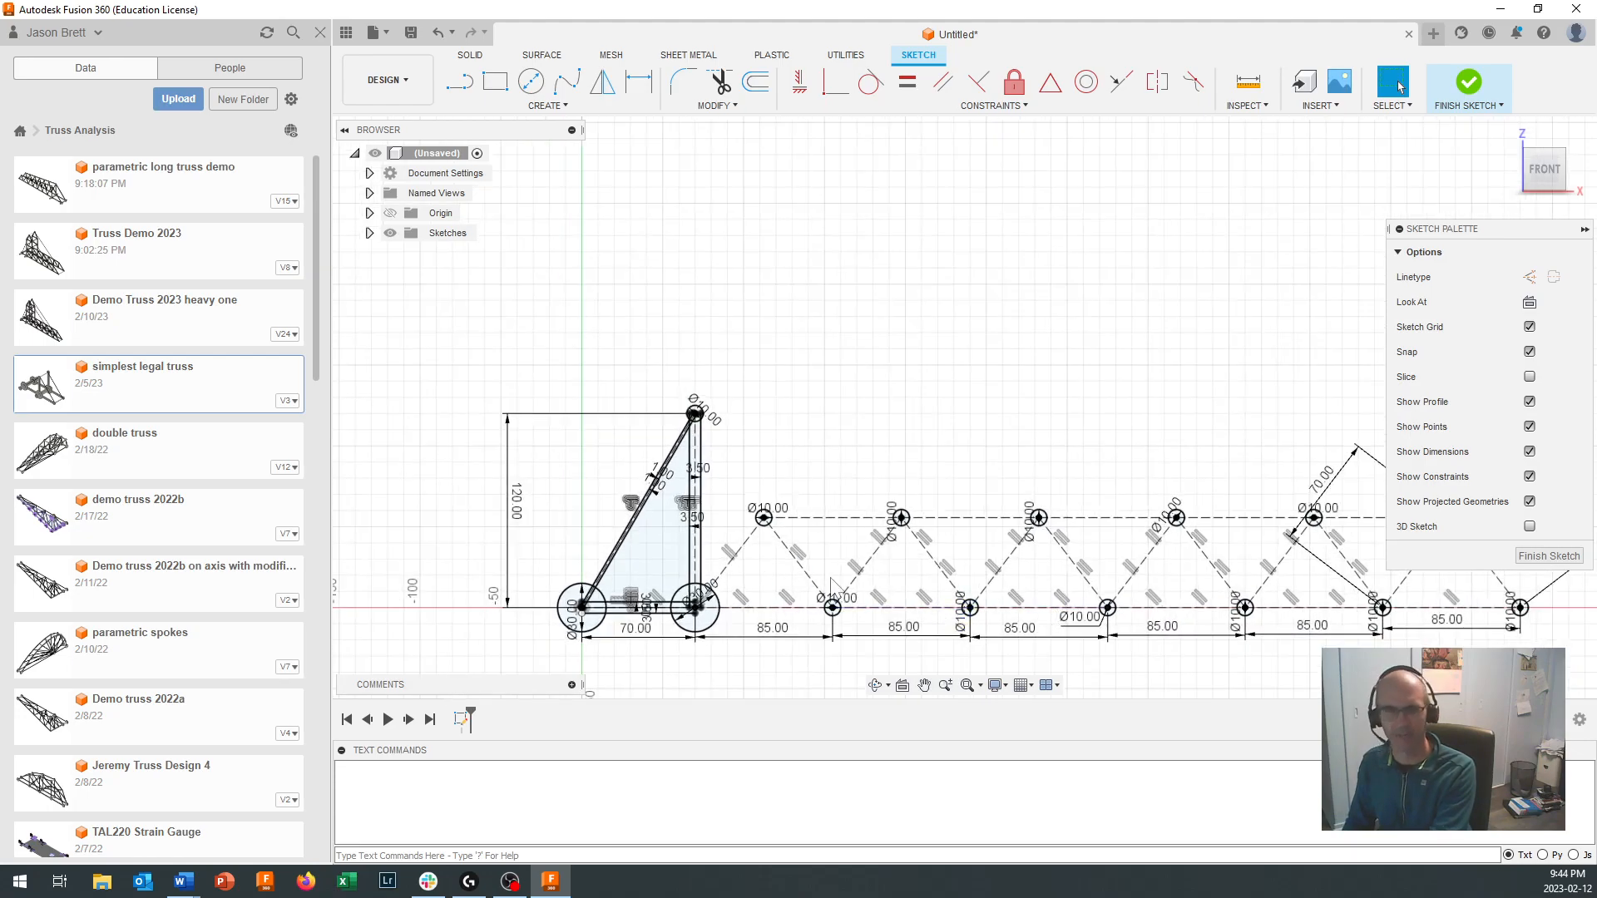
scroll(829, 576, "up", 2)
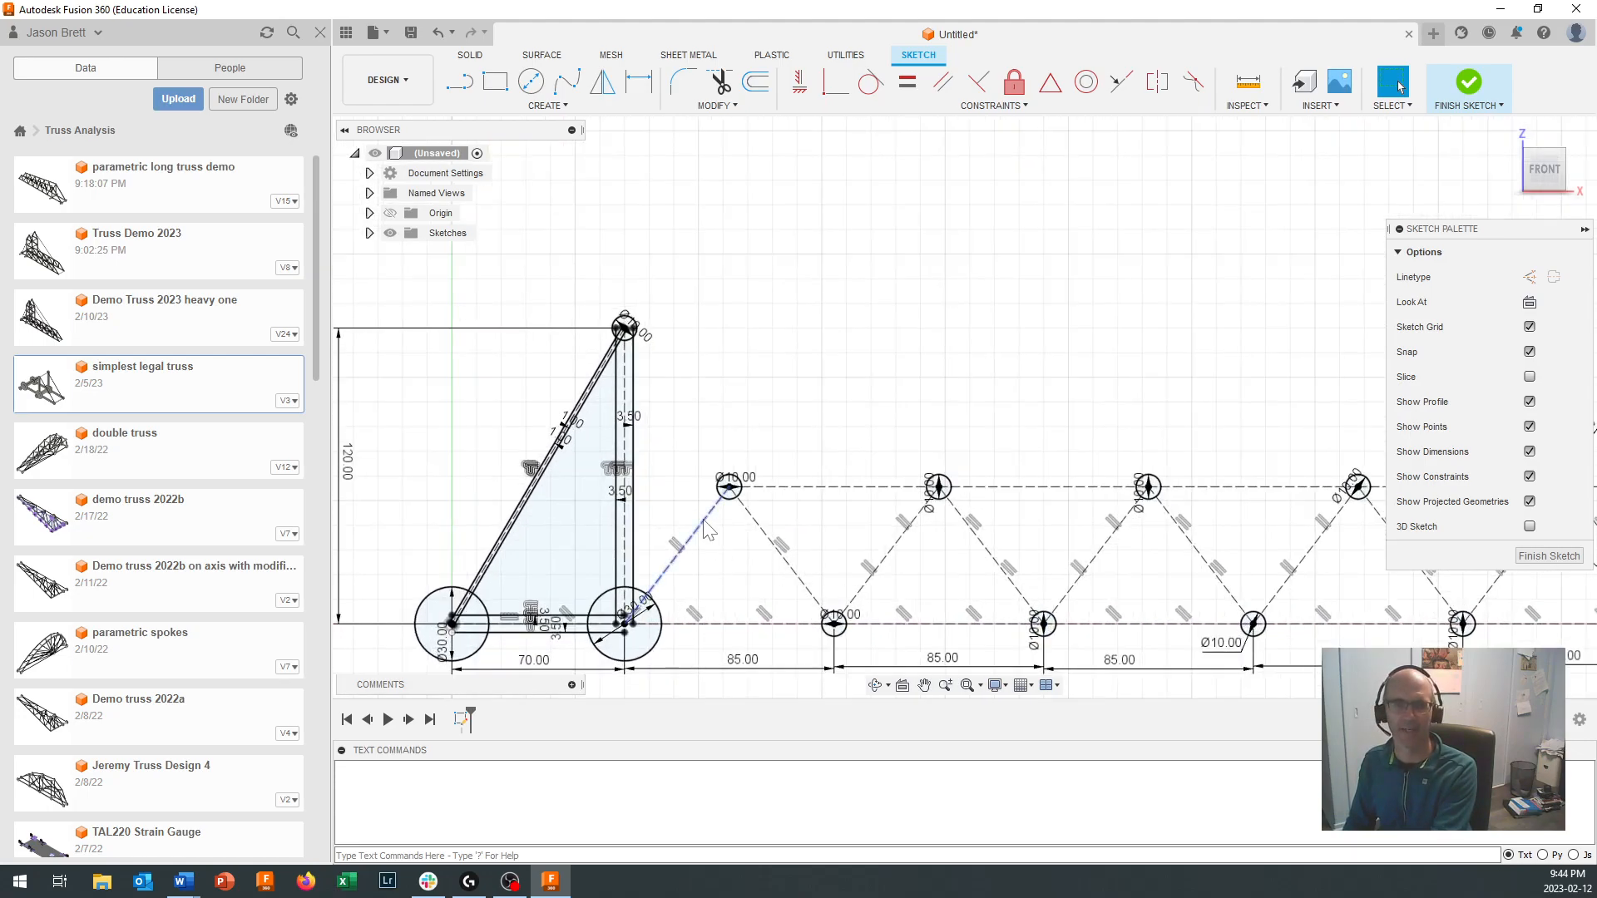
key("o")
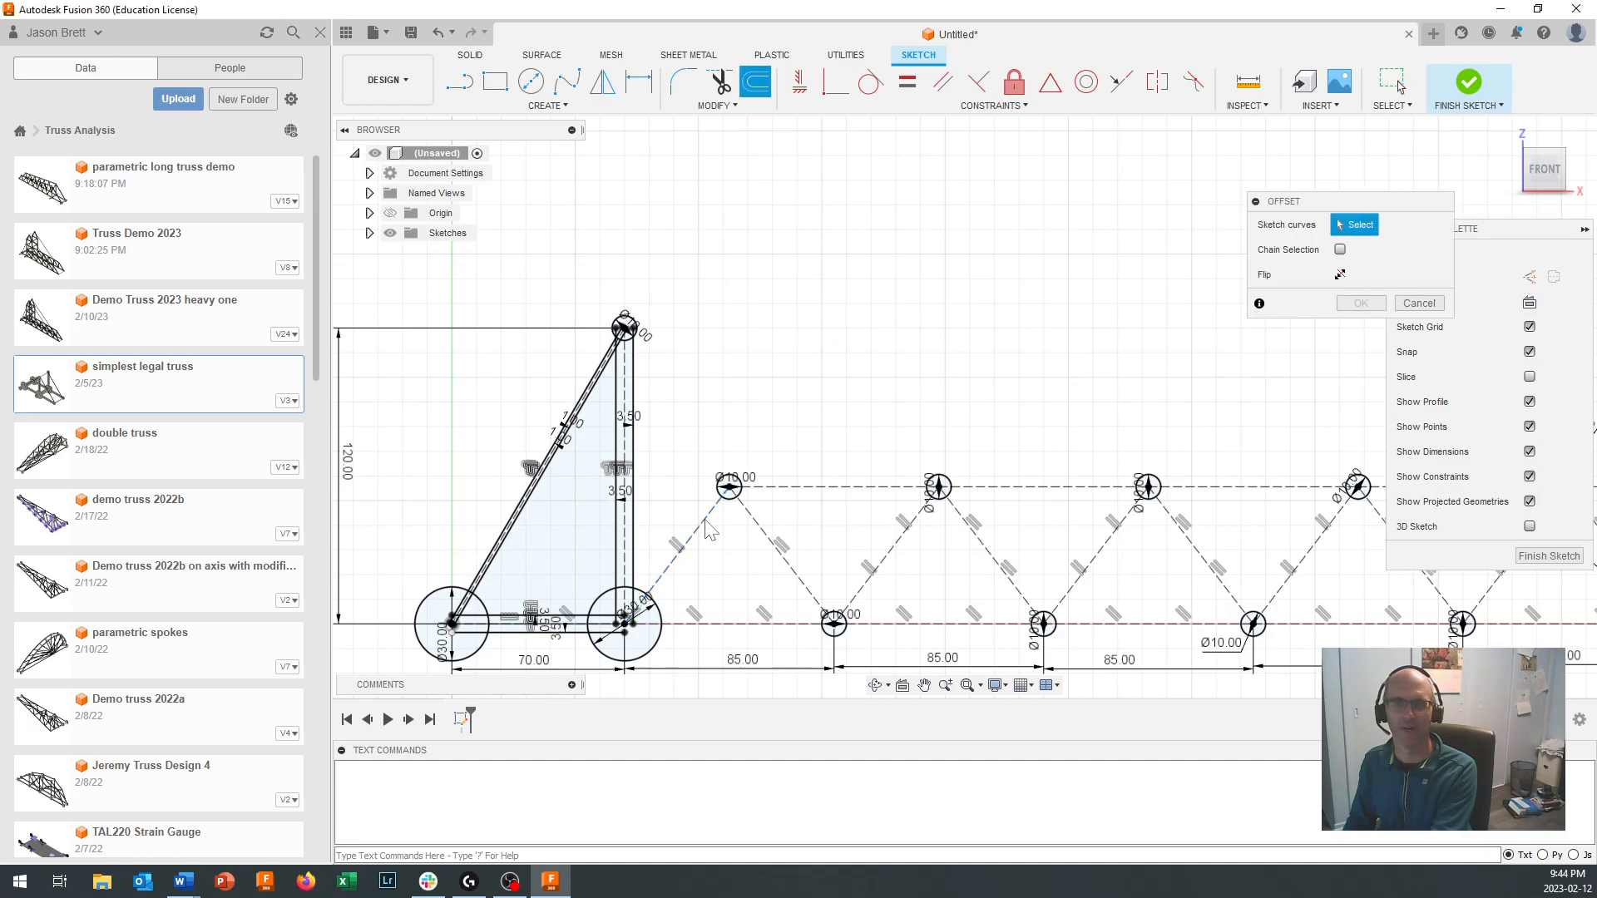
left_click(704, 522)
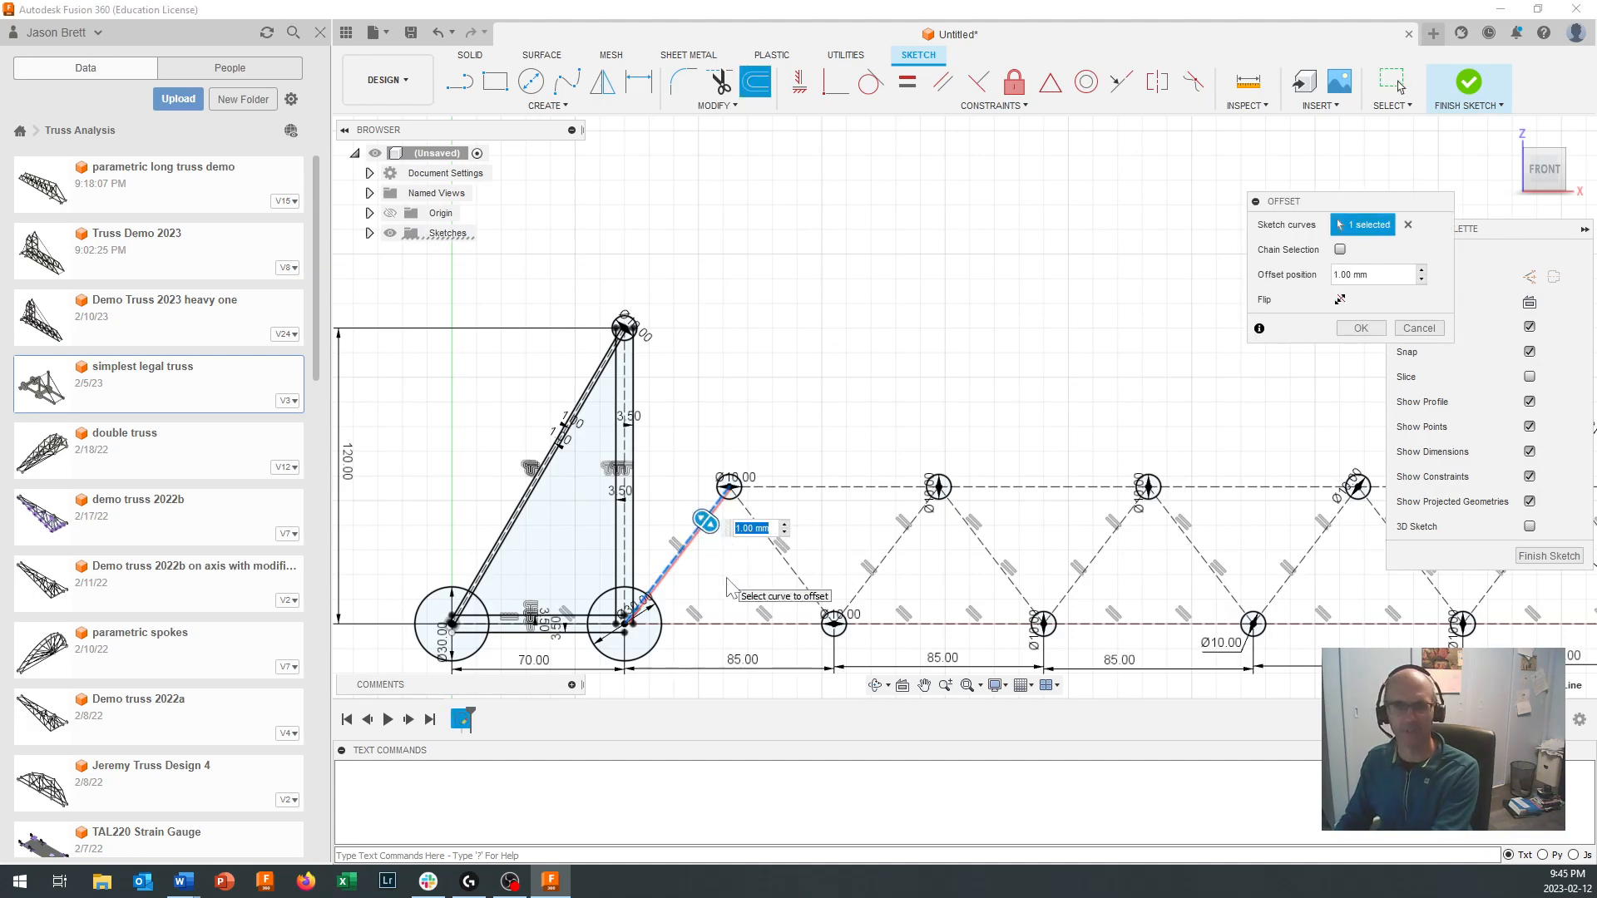
type("2")
key("Return")
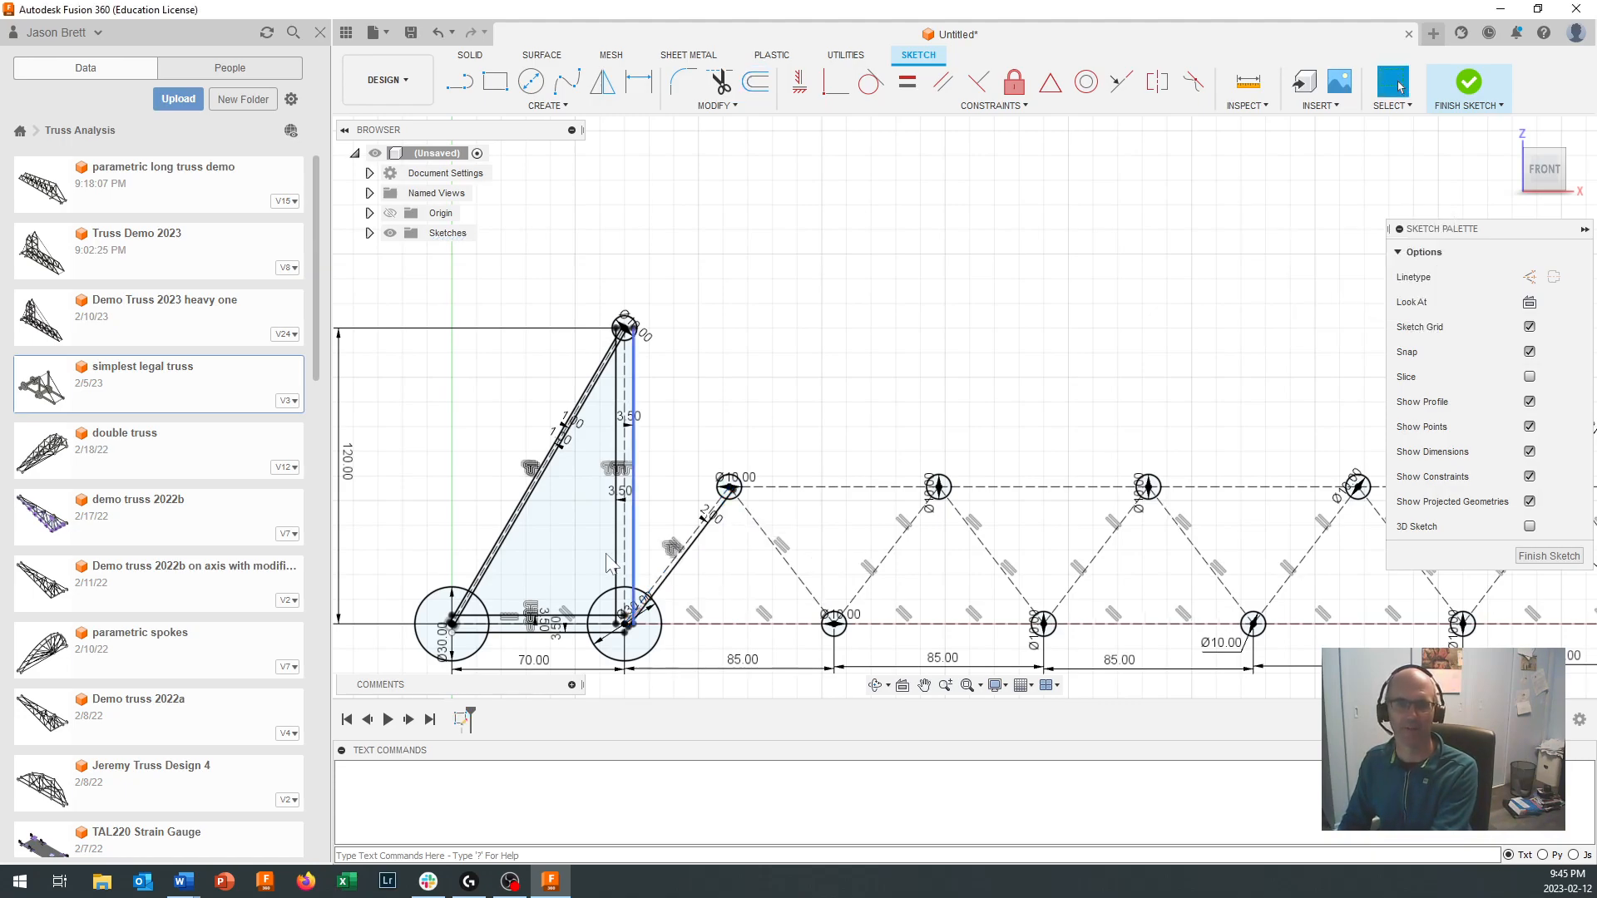
Step: Offset the first truss diagonal by -2 mm, onto the side facing the tall end triangle
left_click(693, 545)
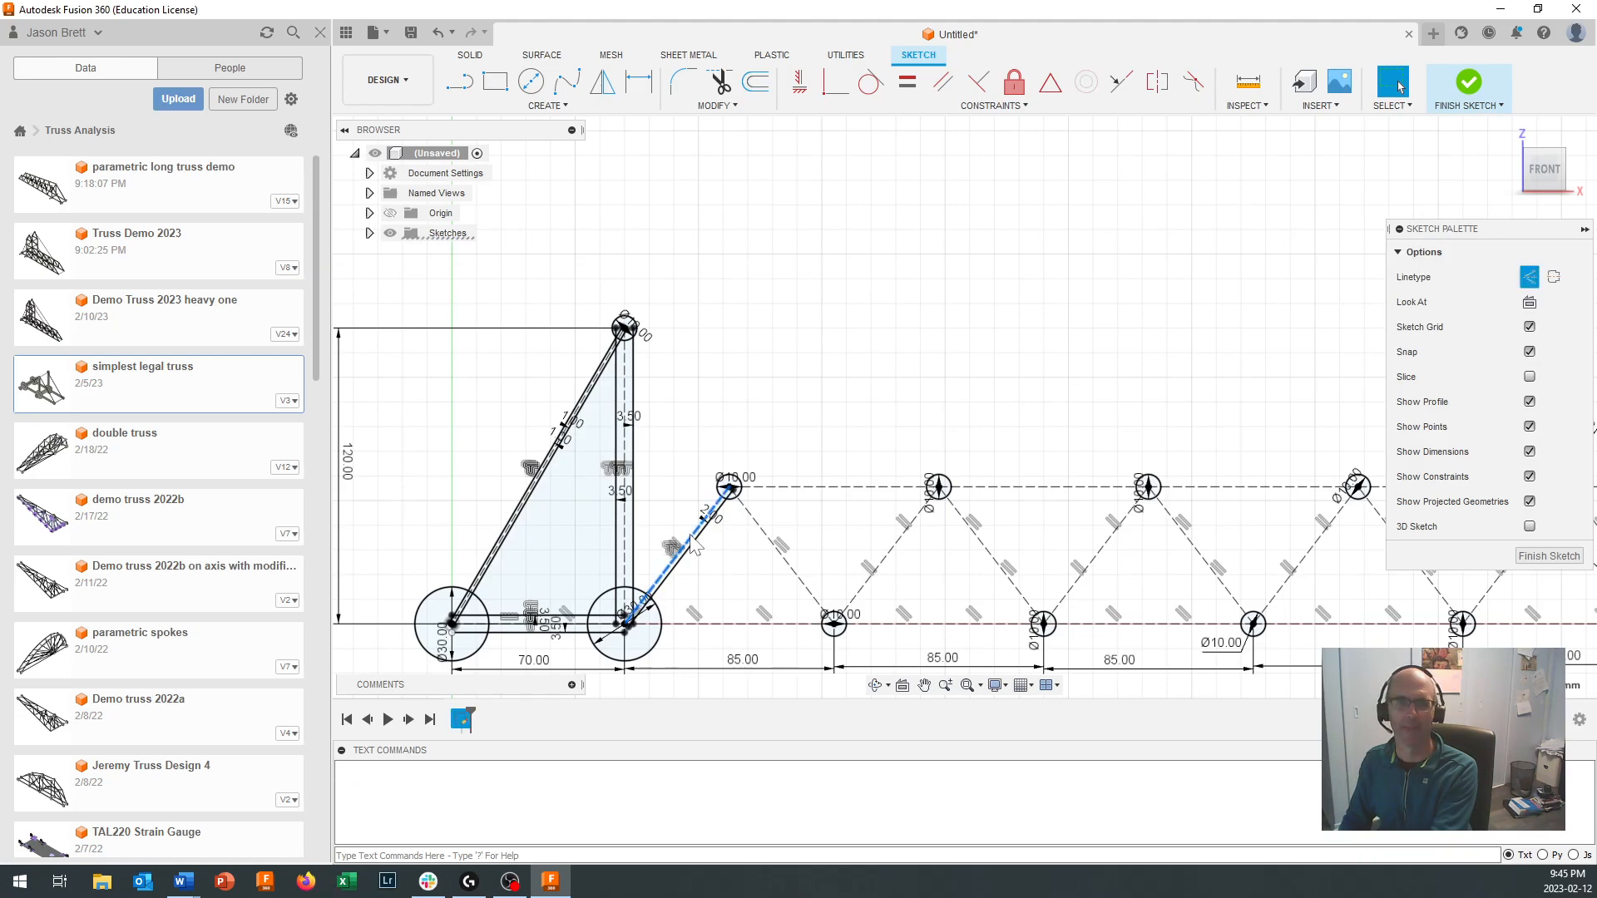
key("o")
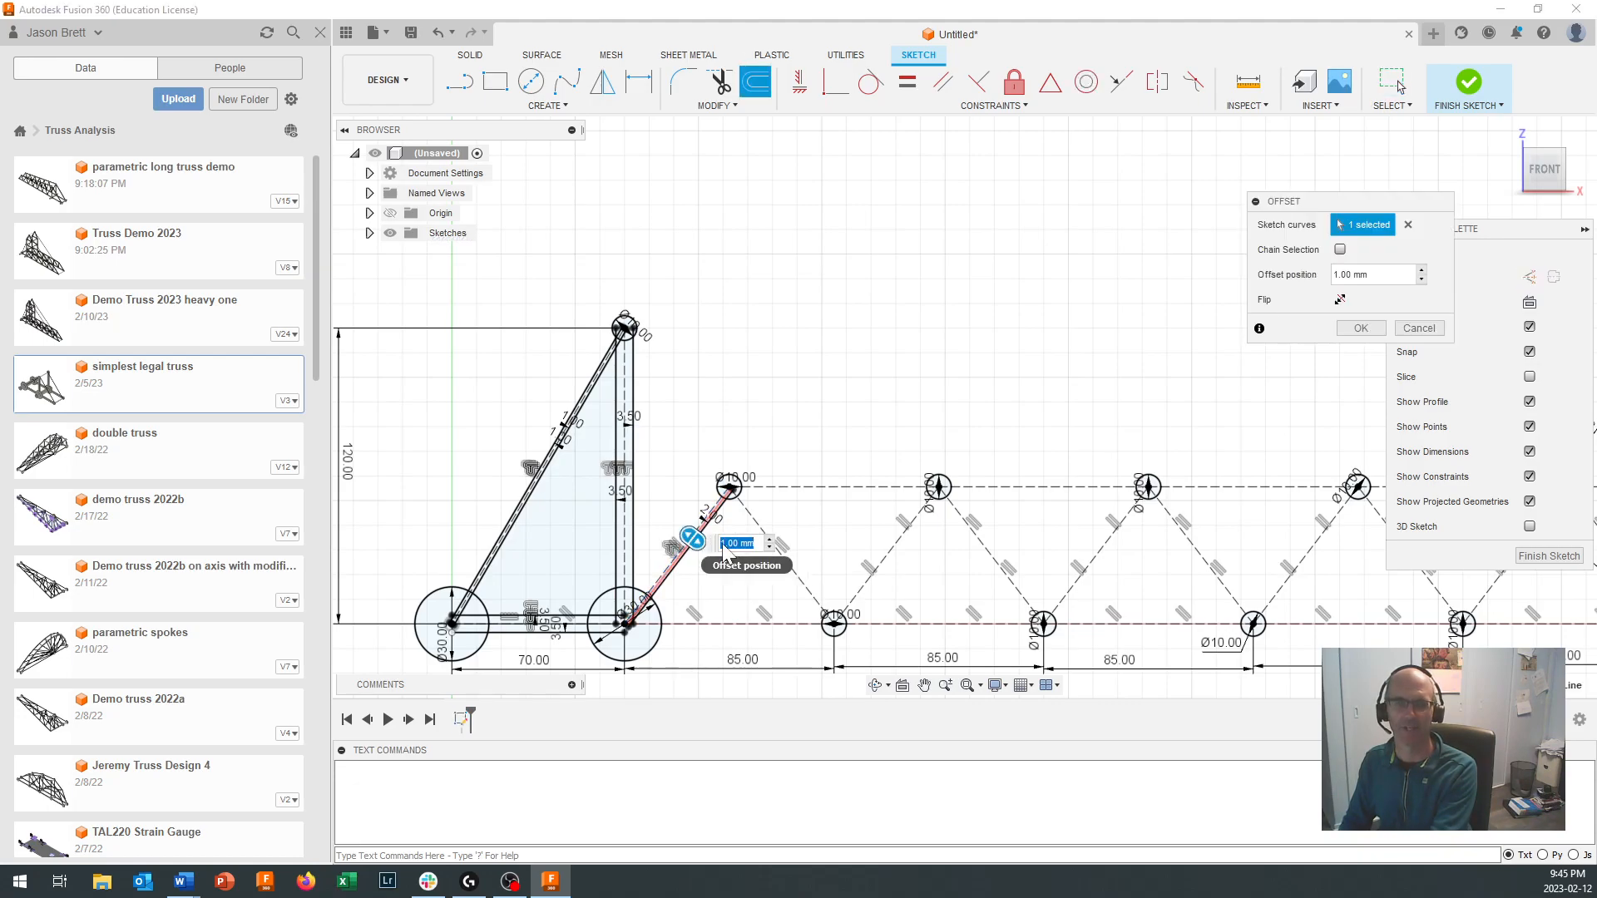
key("BackSpace")
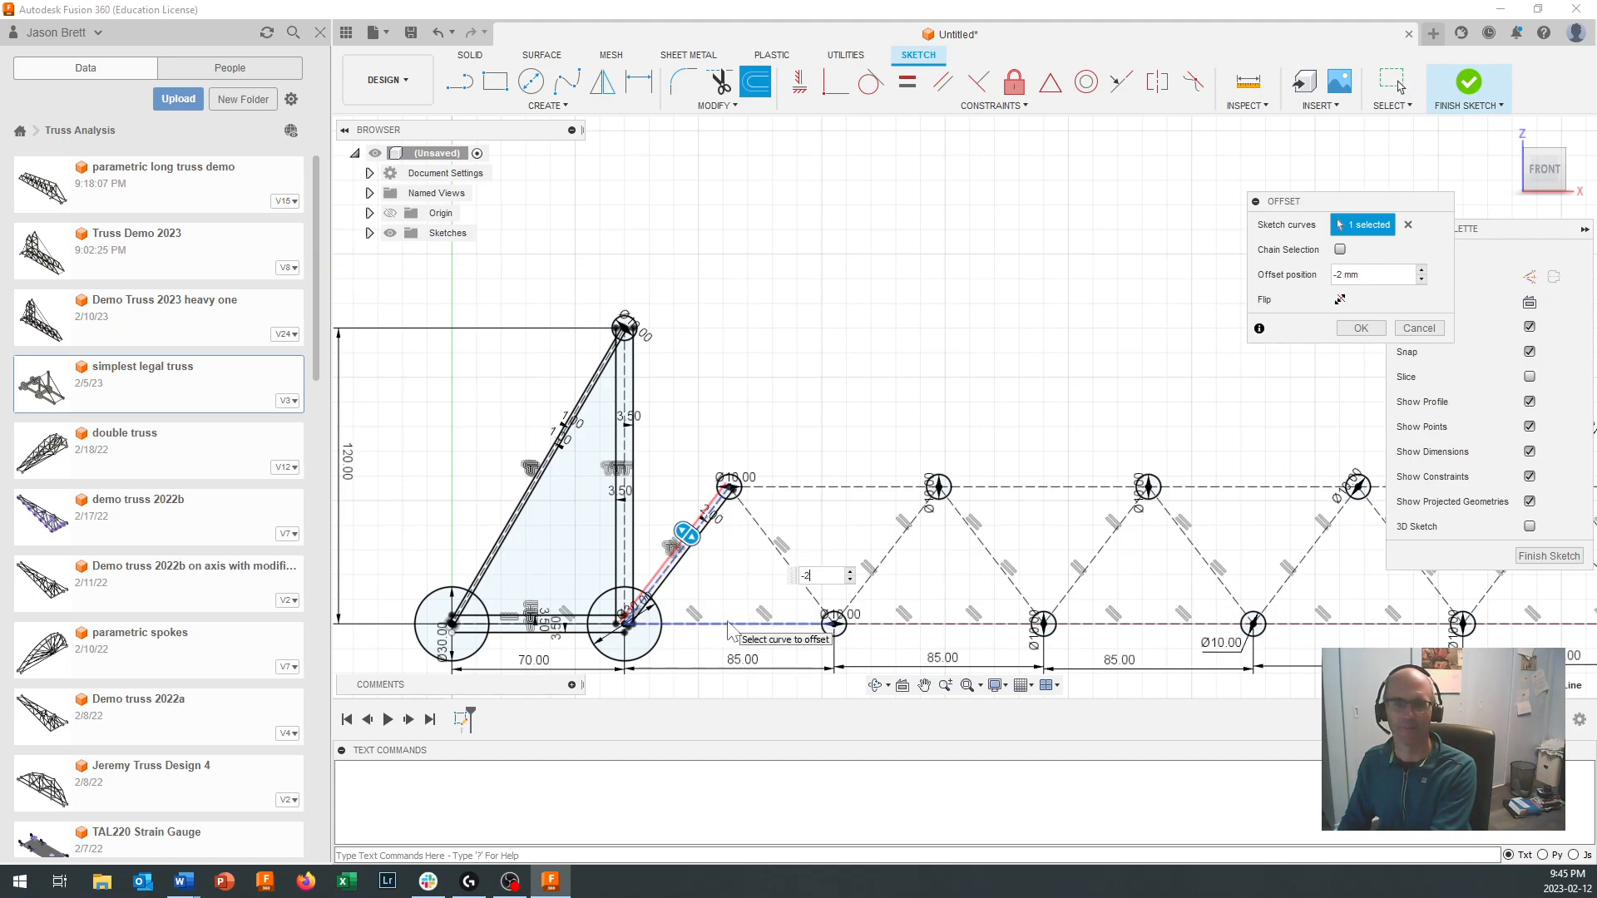
key("Return")
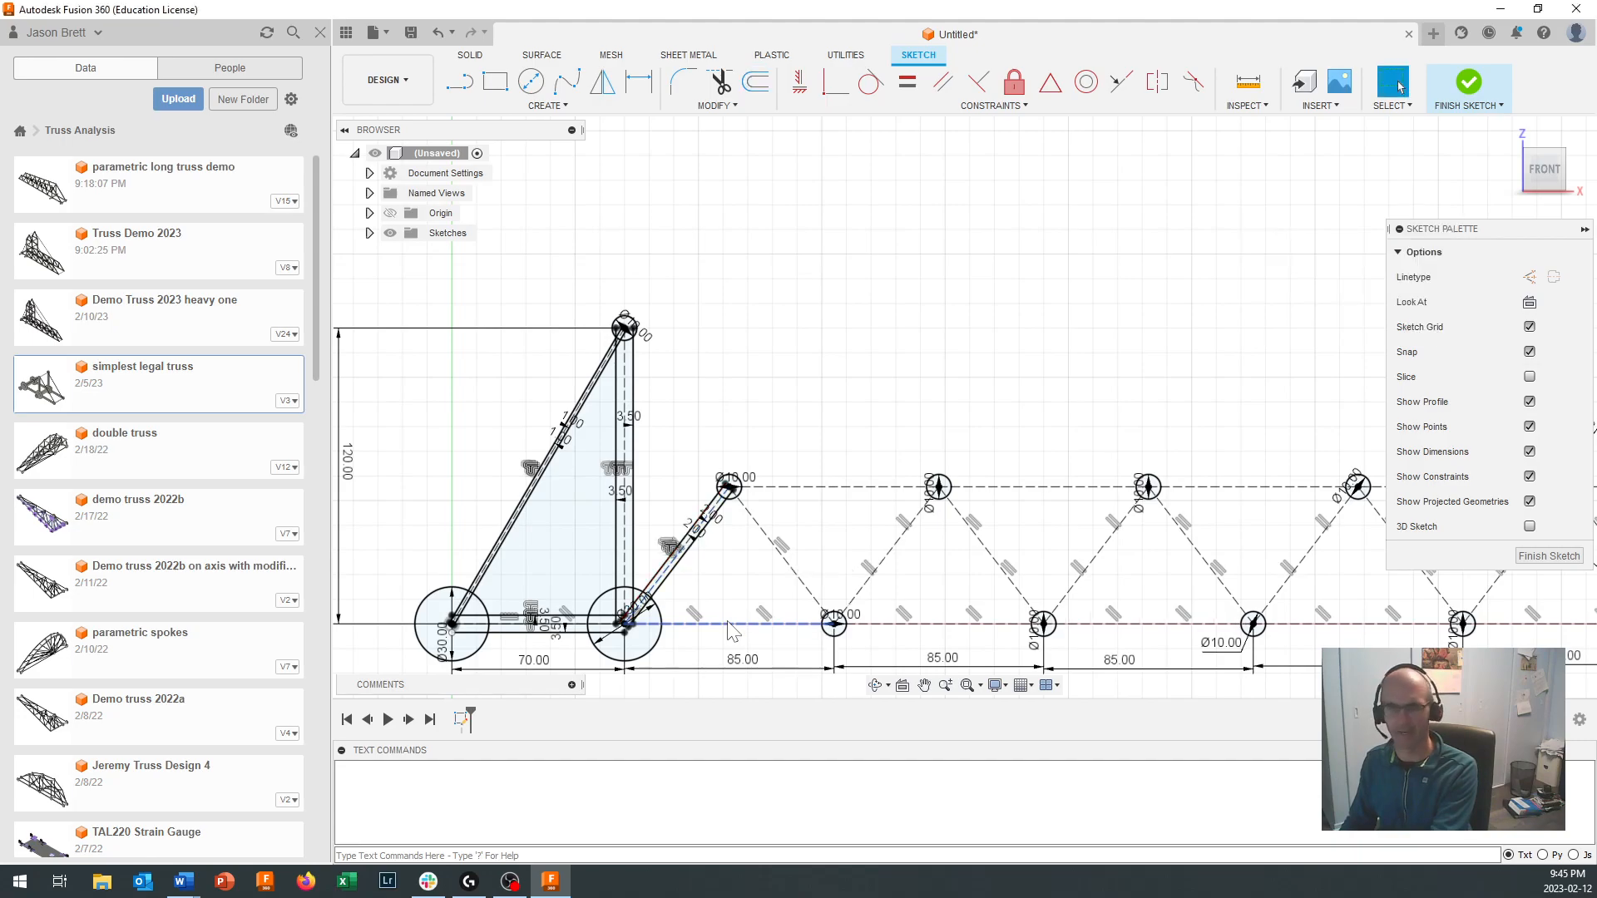
Step: Offset the first bottom chord line beyond the second large circle 3.5 mm upward
left_click(728, 624)
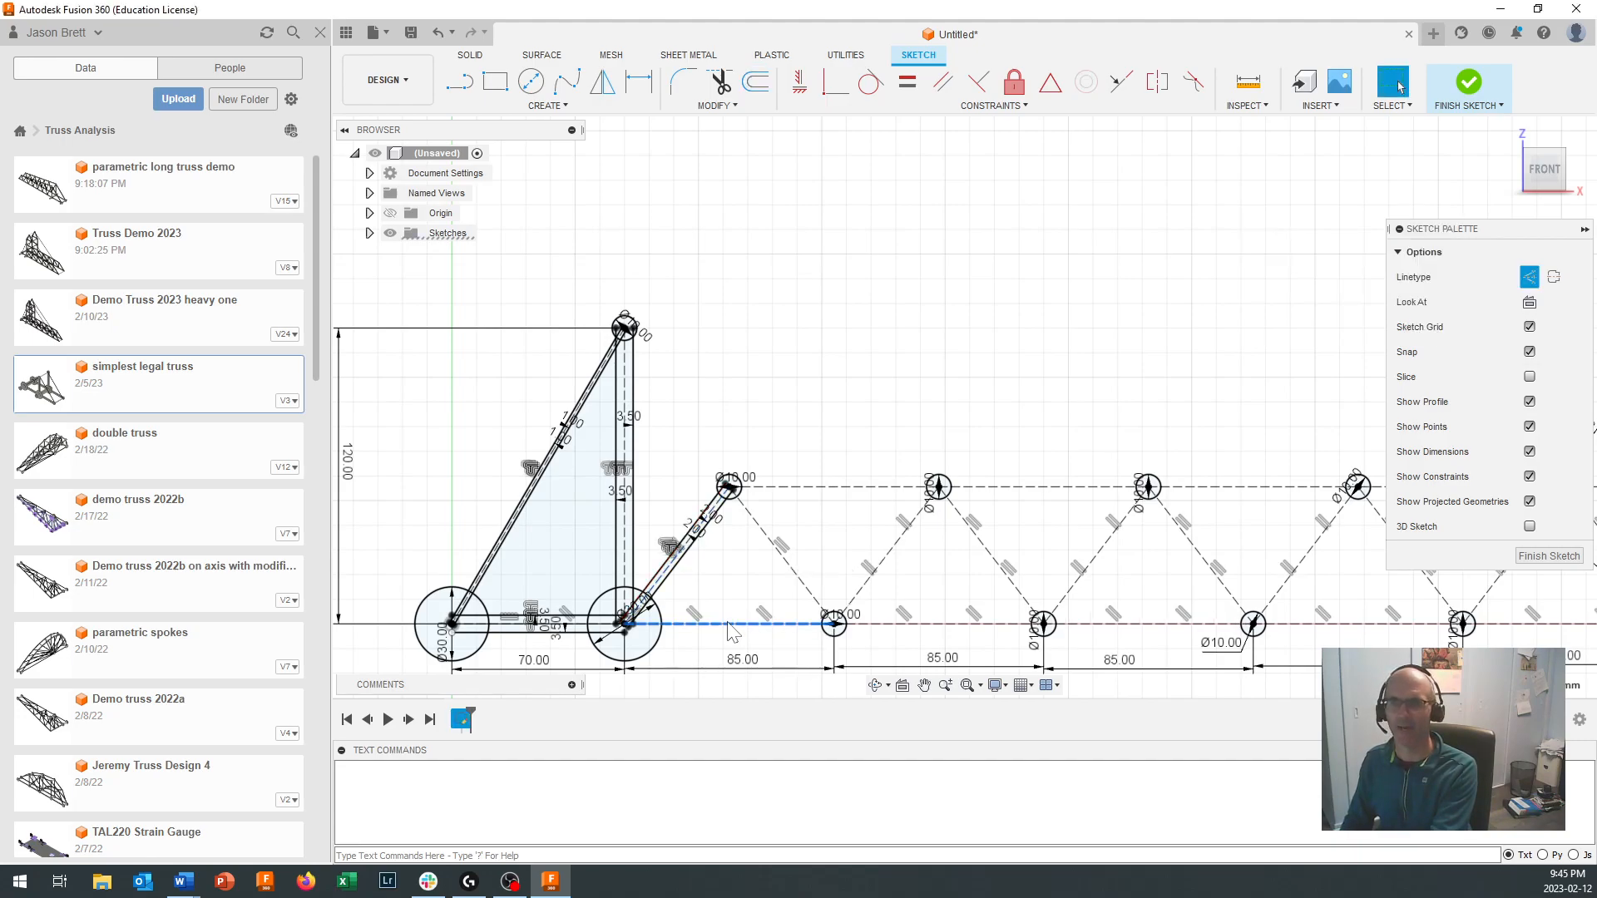
key("o")
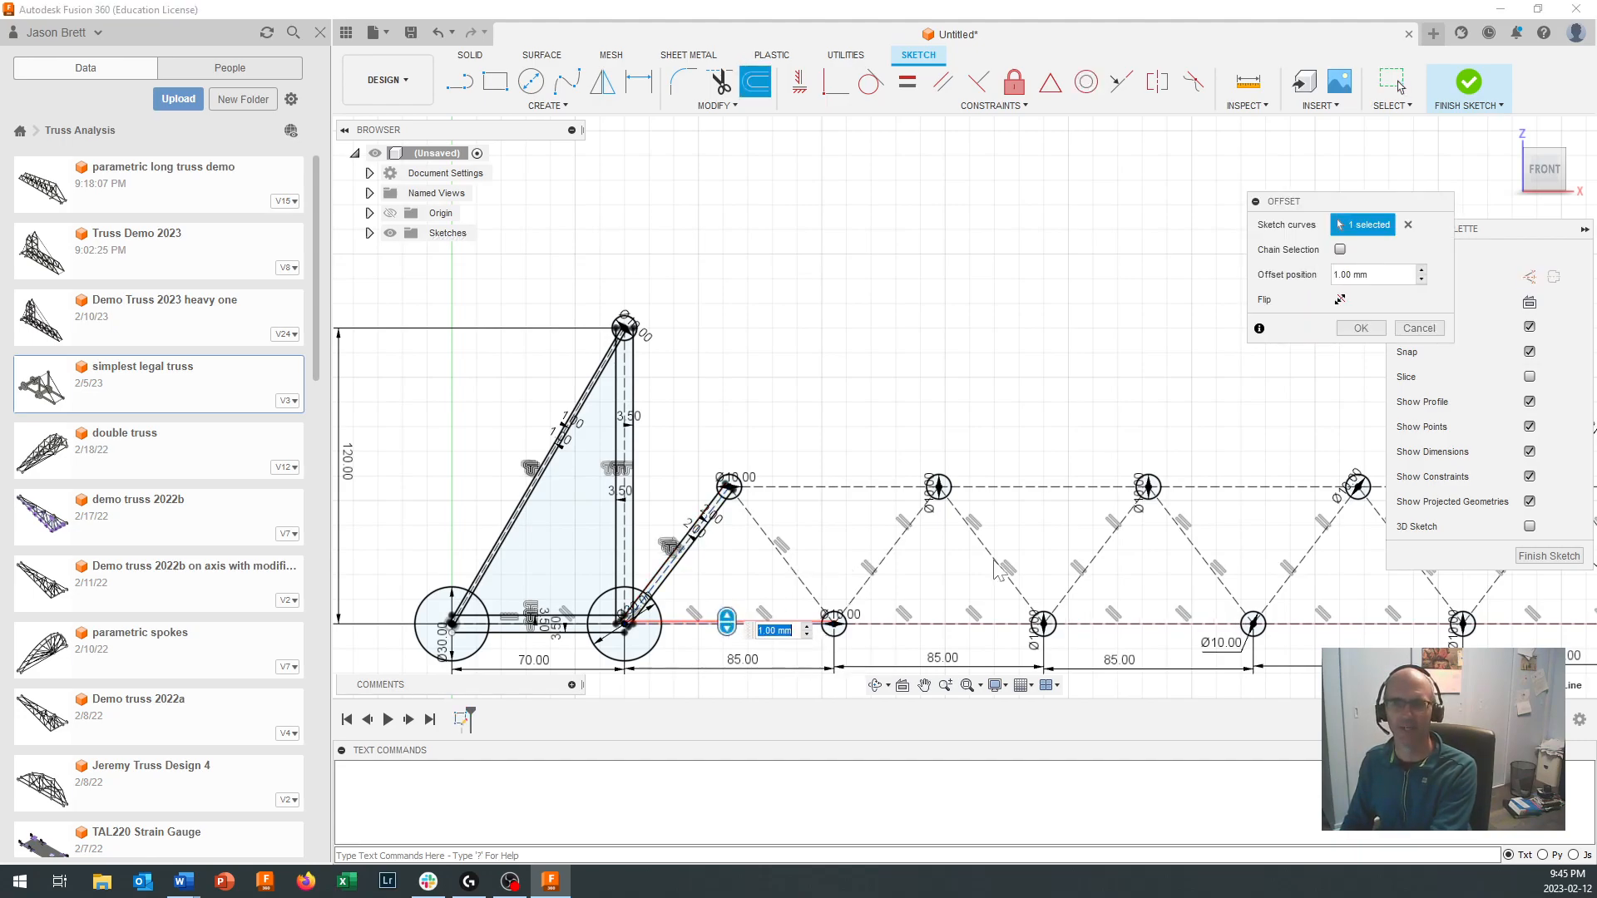
left_click_drag(1374, 275, 1332, 275)
type("3.5")
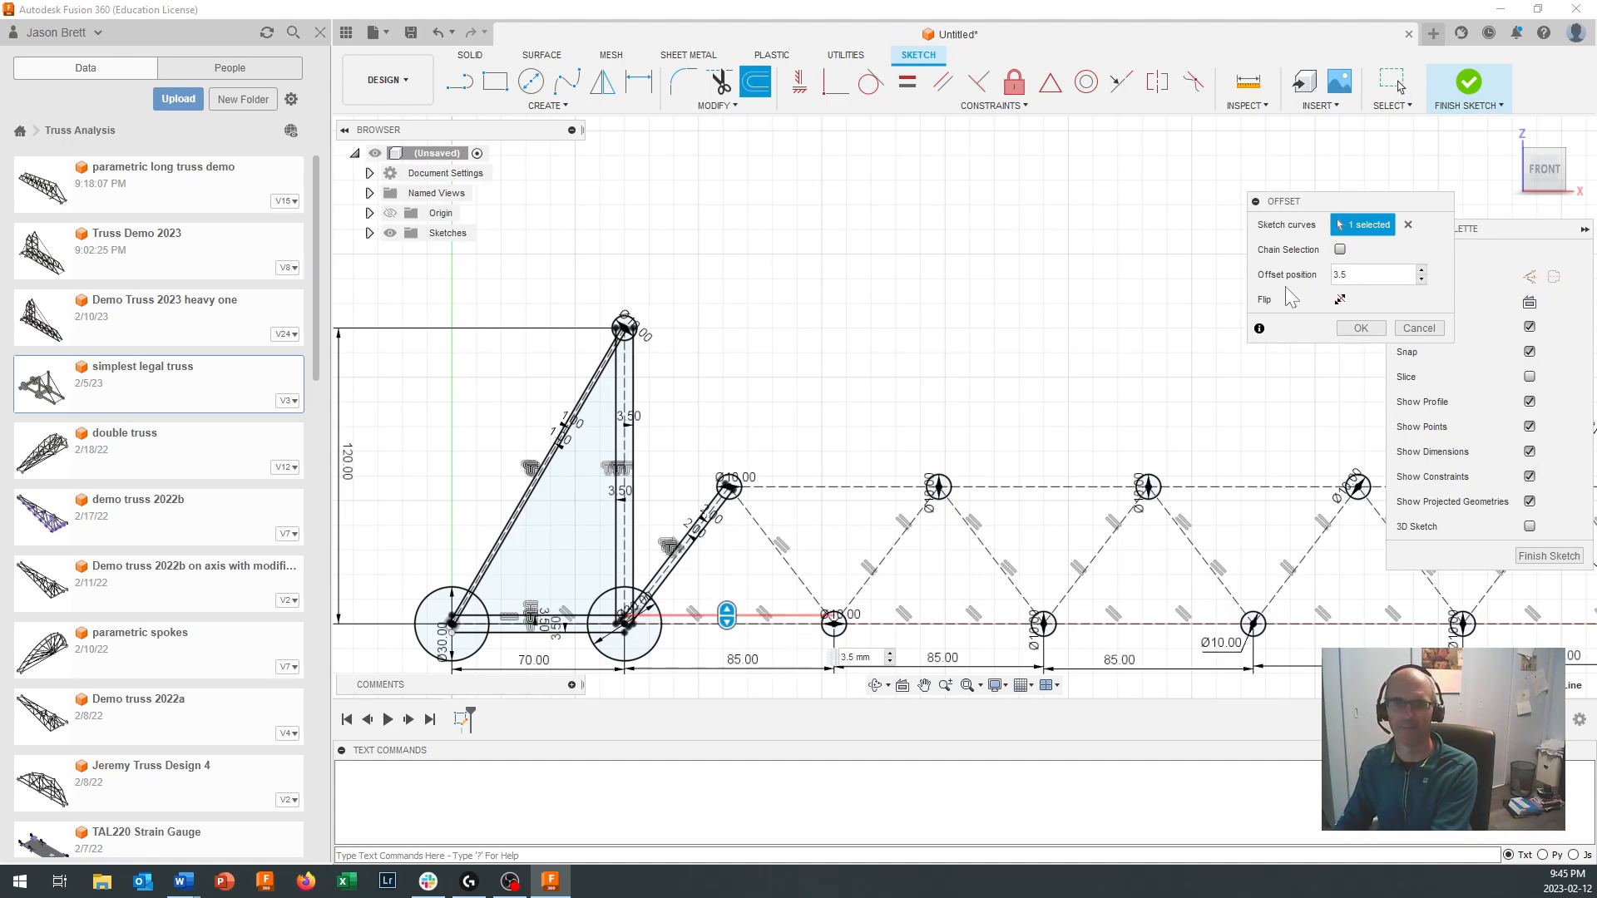
key("Return")
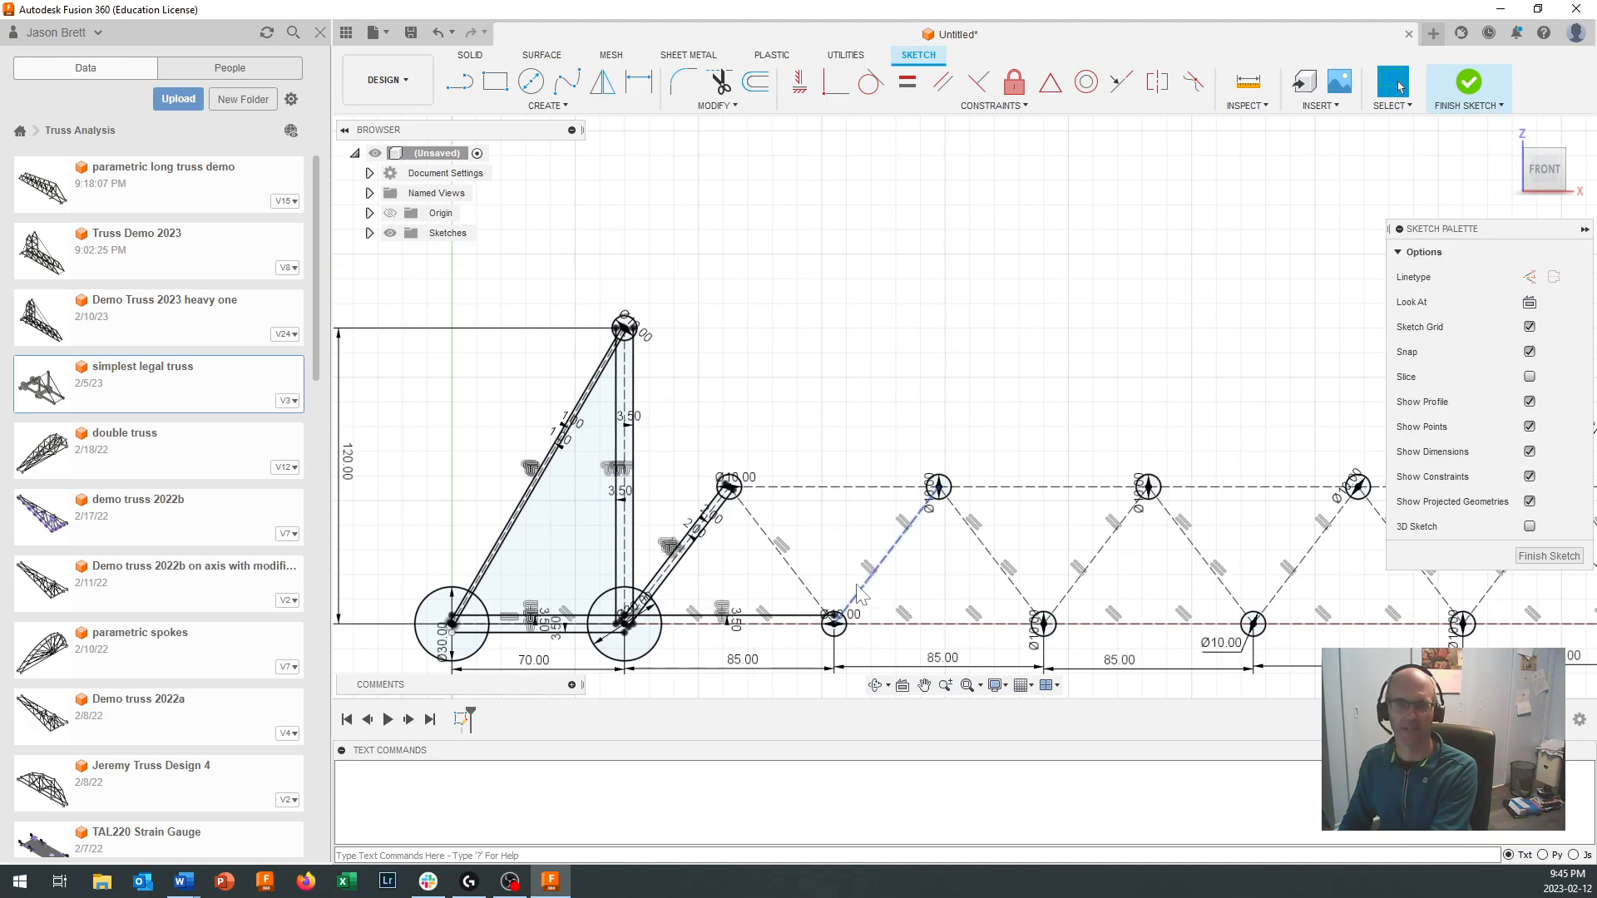
Step: Offset the first bottom chord line beyond the second large circle by -3.5 mm, onto its lower side
left_click(784, 623)
key("x")
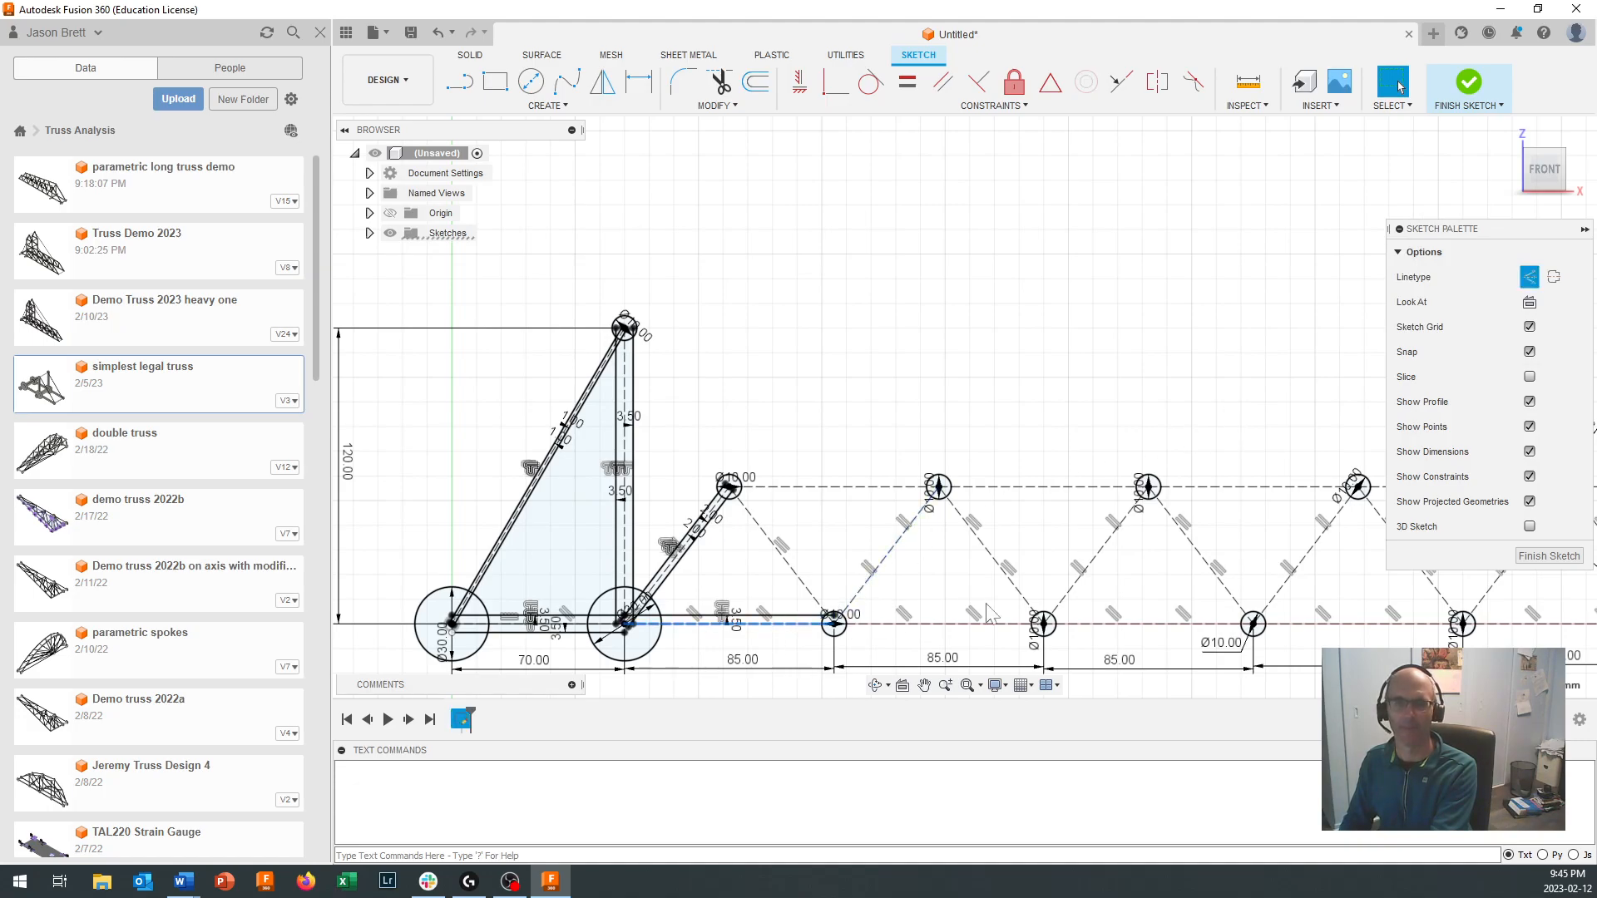
key("o")
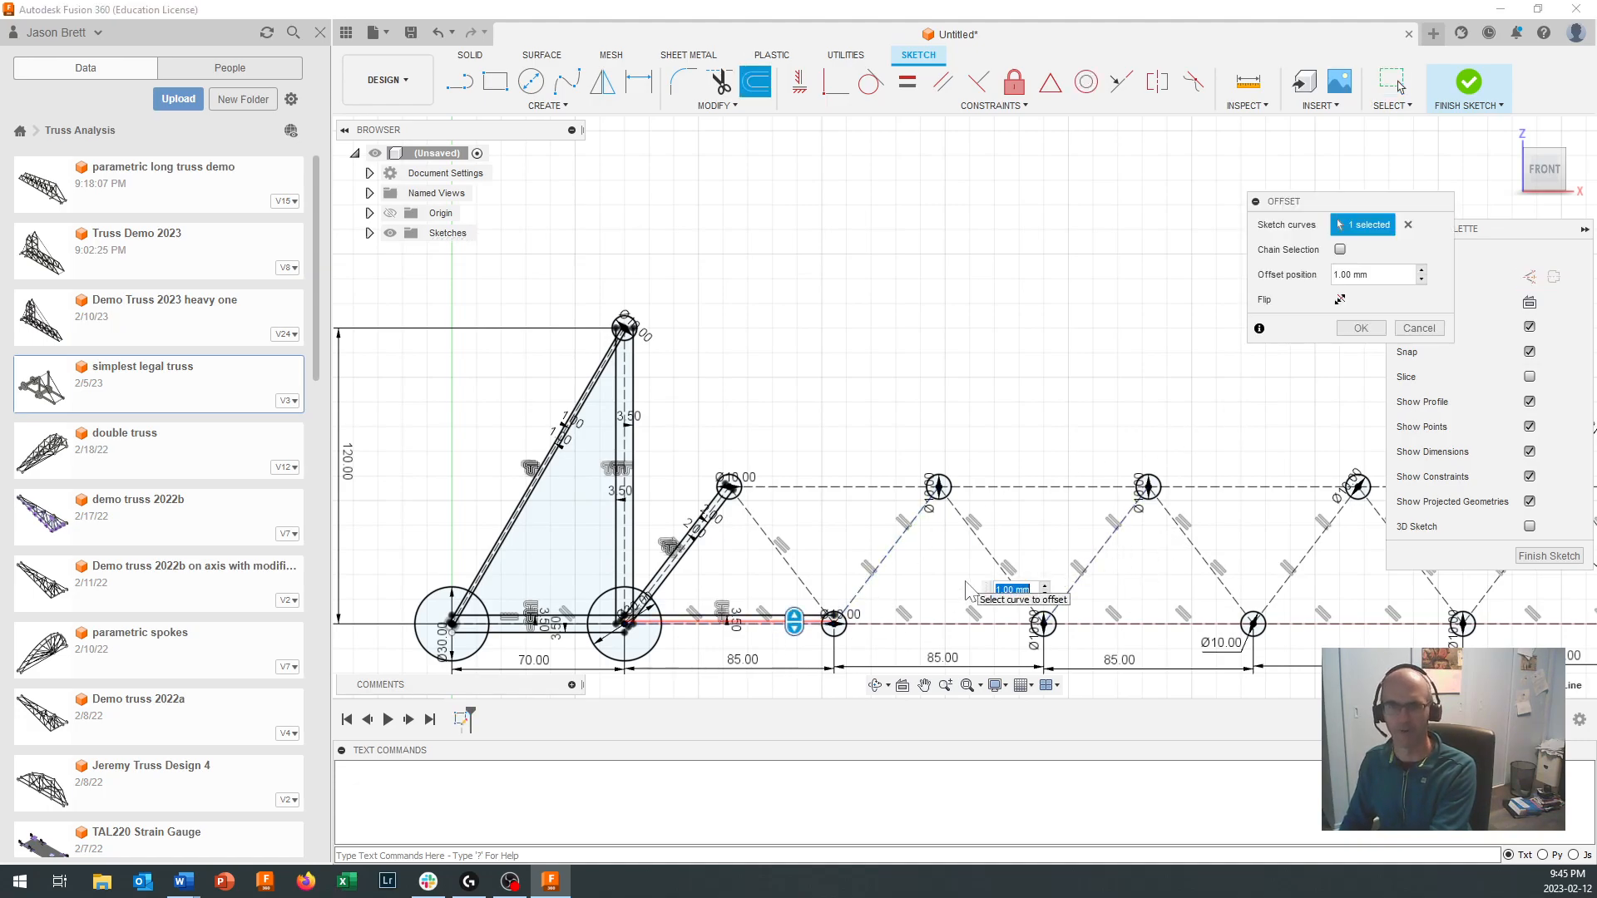
type("-3.5")
key("Return")
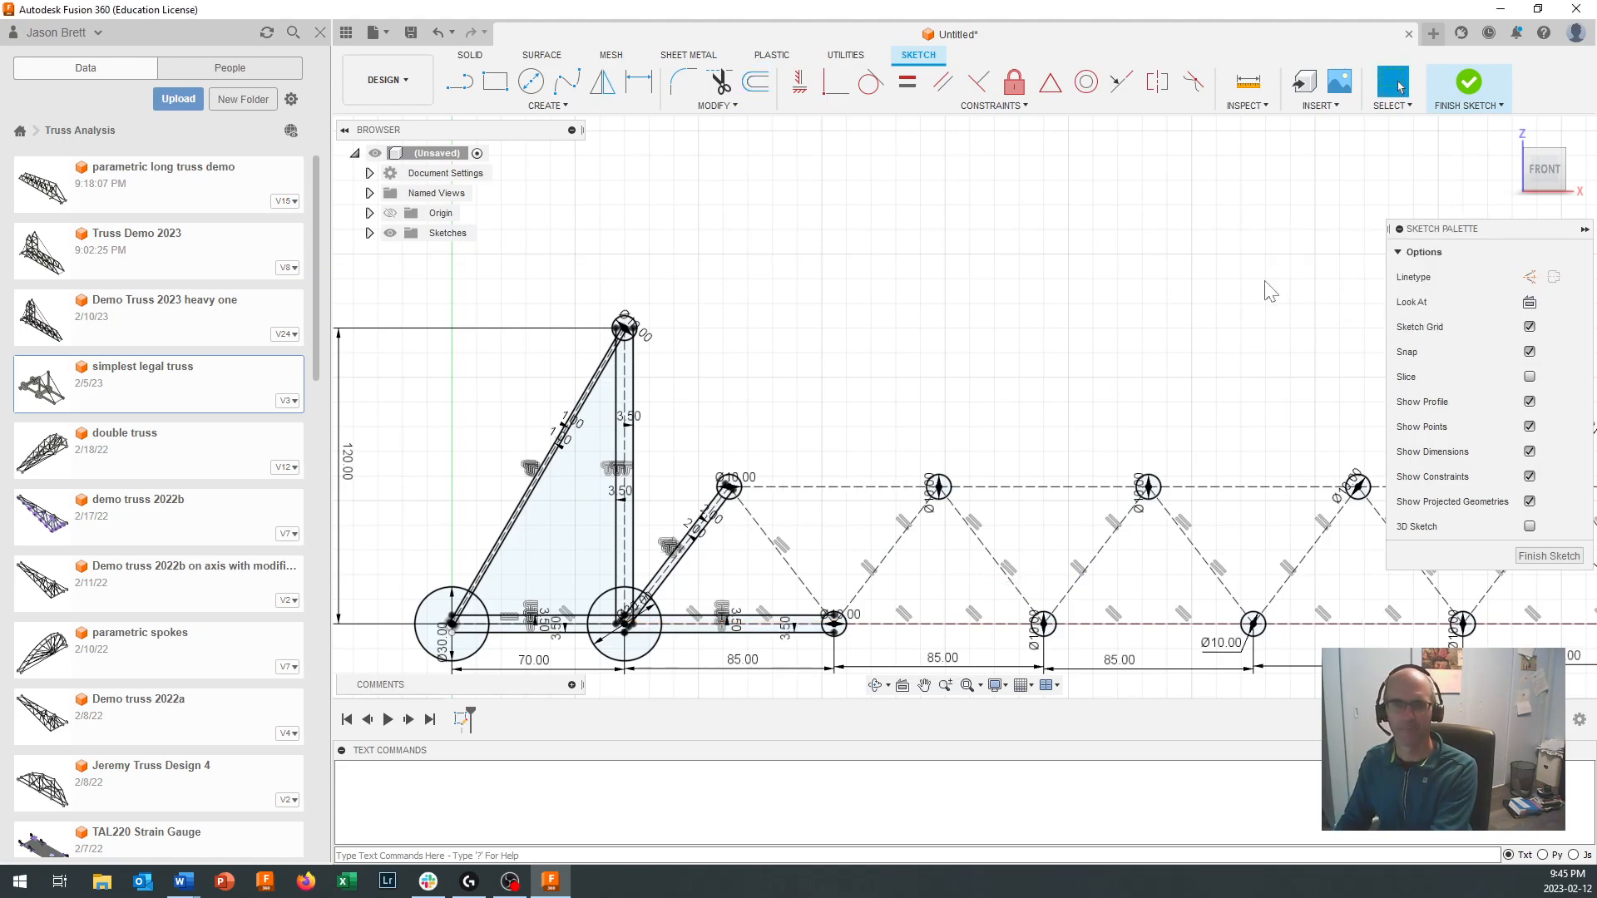
Step: Examine the whole truss sketch and the offset members around its joints
scroll(975, 510, "down", 1)
scroll(973, 501, "down", 6)
scroll(1201, 456, "down", 1)
mouse_move(1190, 460)
middle_mouse_down()
mouse_move(980, 445)
mouse_move(959, 477)
middle_mouse_up()
scroll(998, 476, "up", 2)
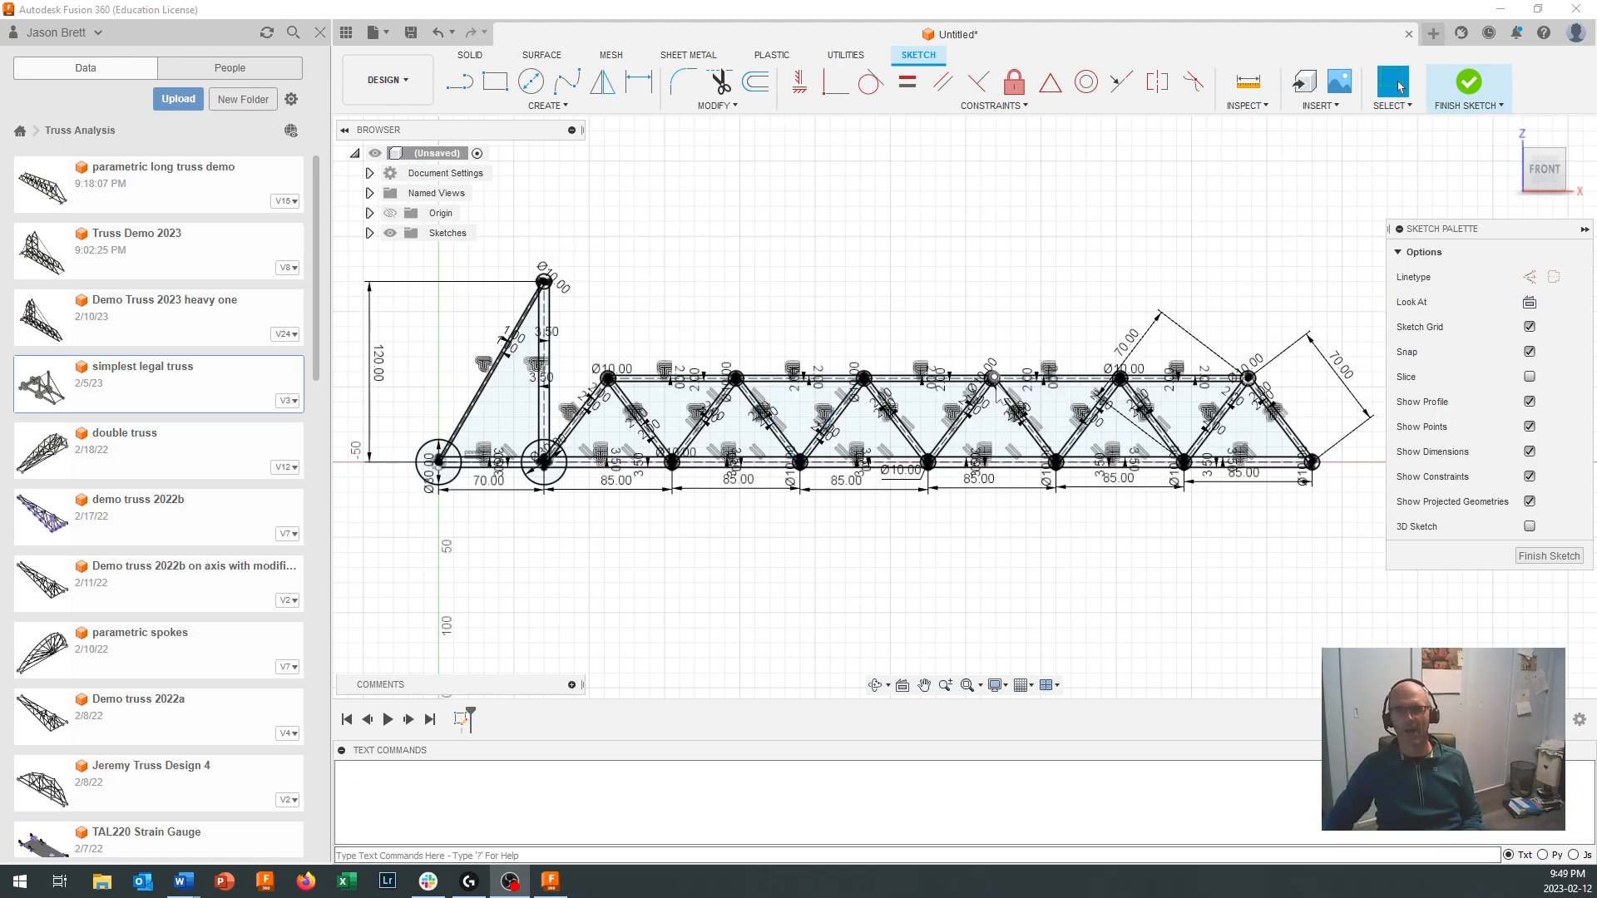
scroll(1119, 406, "up", 3)
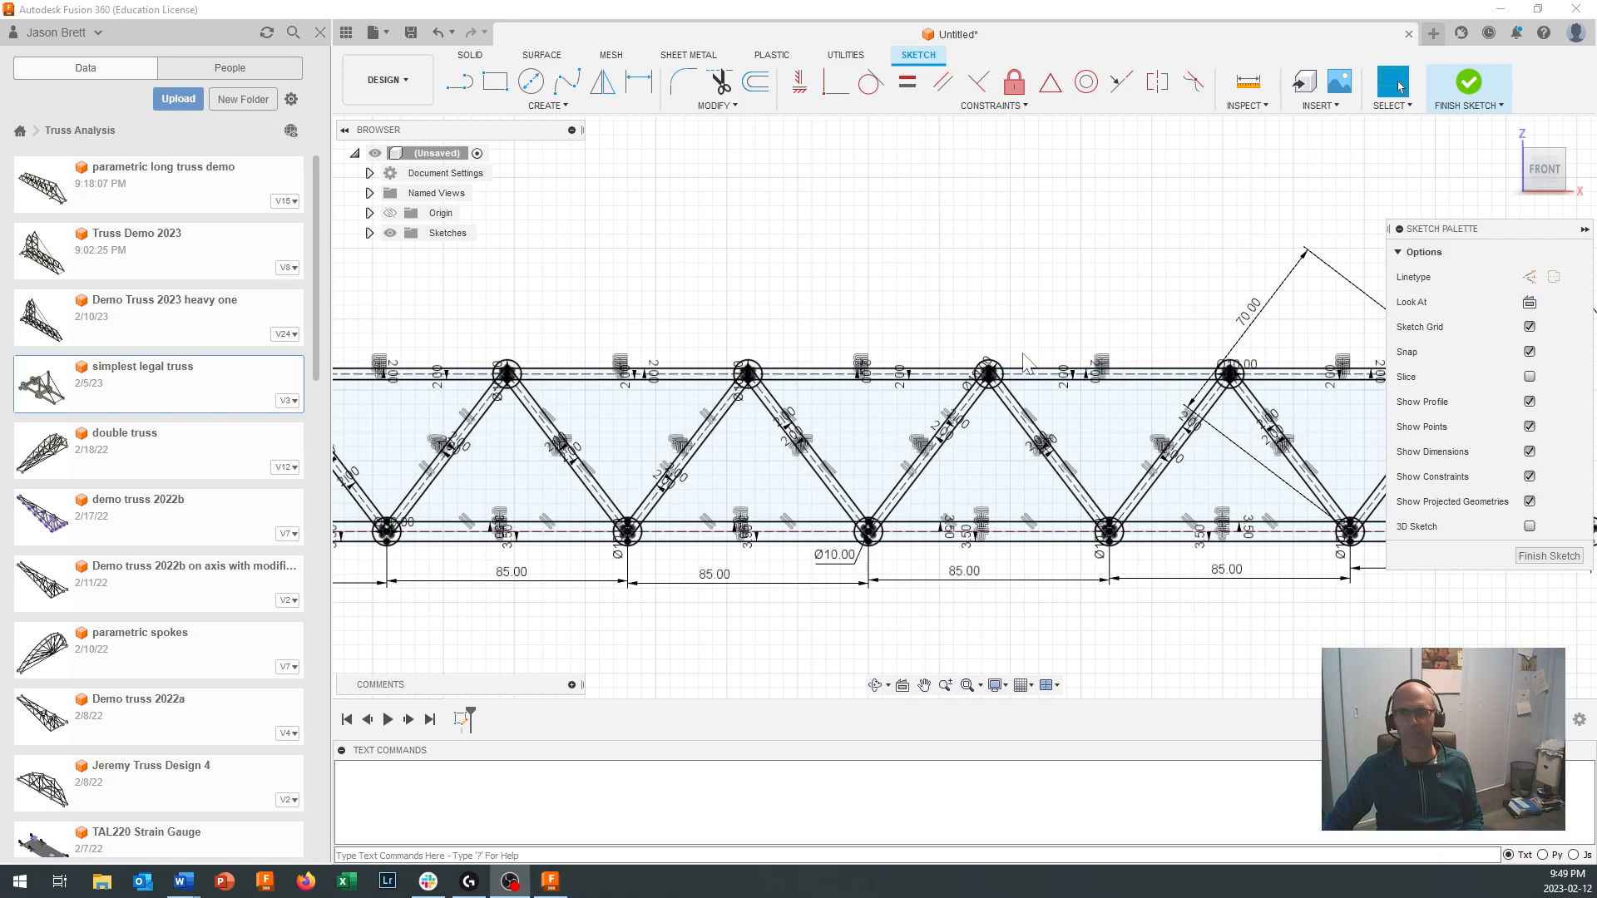
scroll(826, 388, "down", 3)
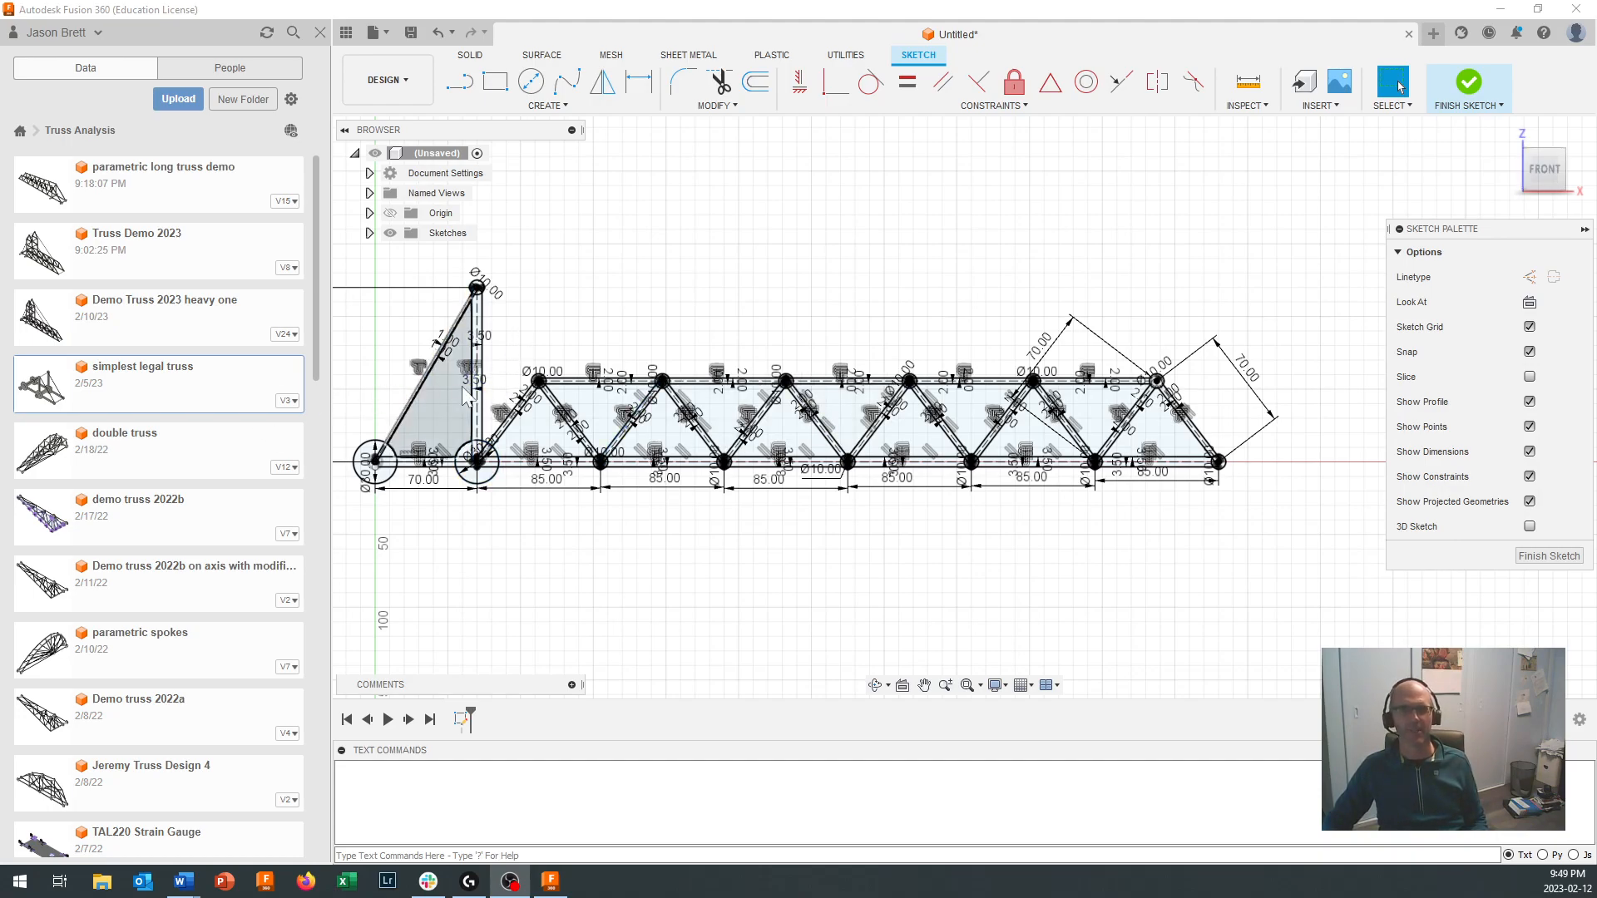
scroll(463, 391, "down", 1)
scroll(462, 391, "up", 1)
mouse_move(463, 391)
middle_mouse_down()
mouse_move(523, 378)
mouse_move(534, 400)
middle_mouse_up()
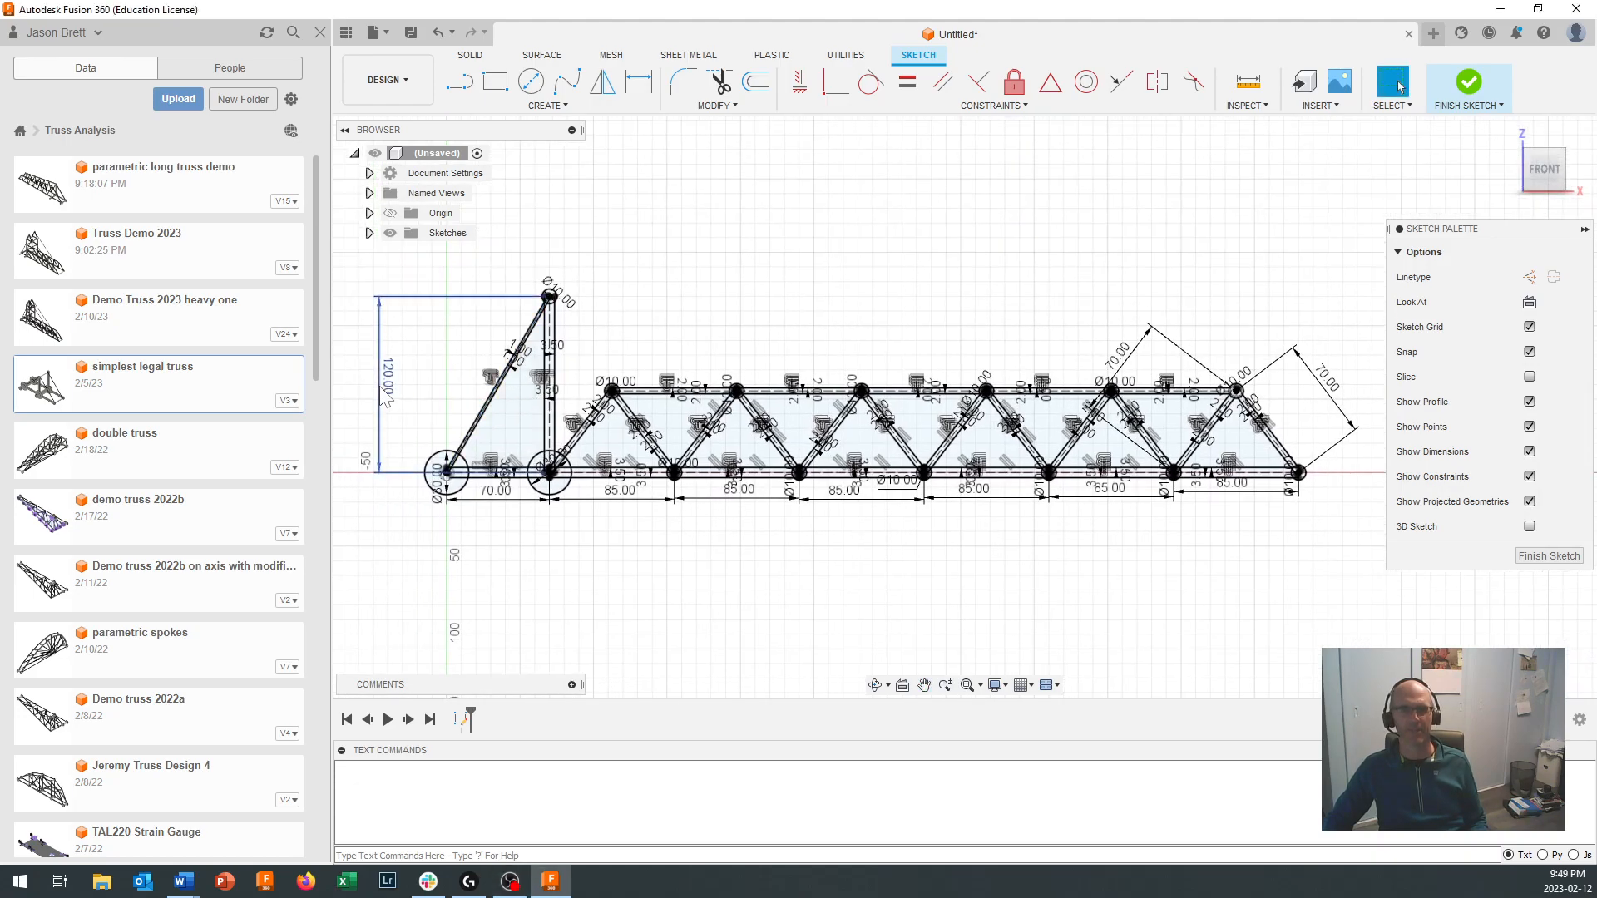
Step: Set the height dimension of the tall end triangle to 150 mm
double_click(383, 390)
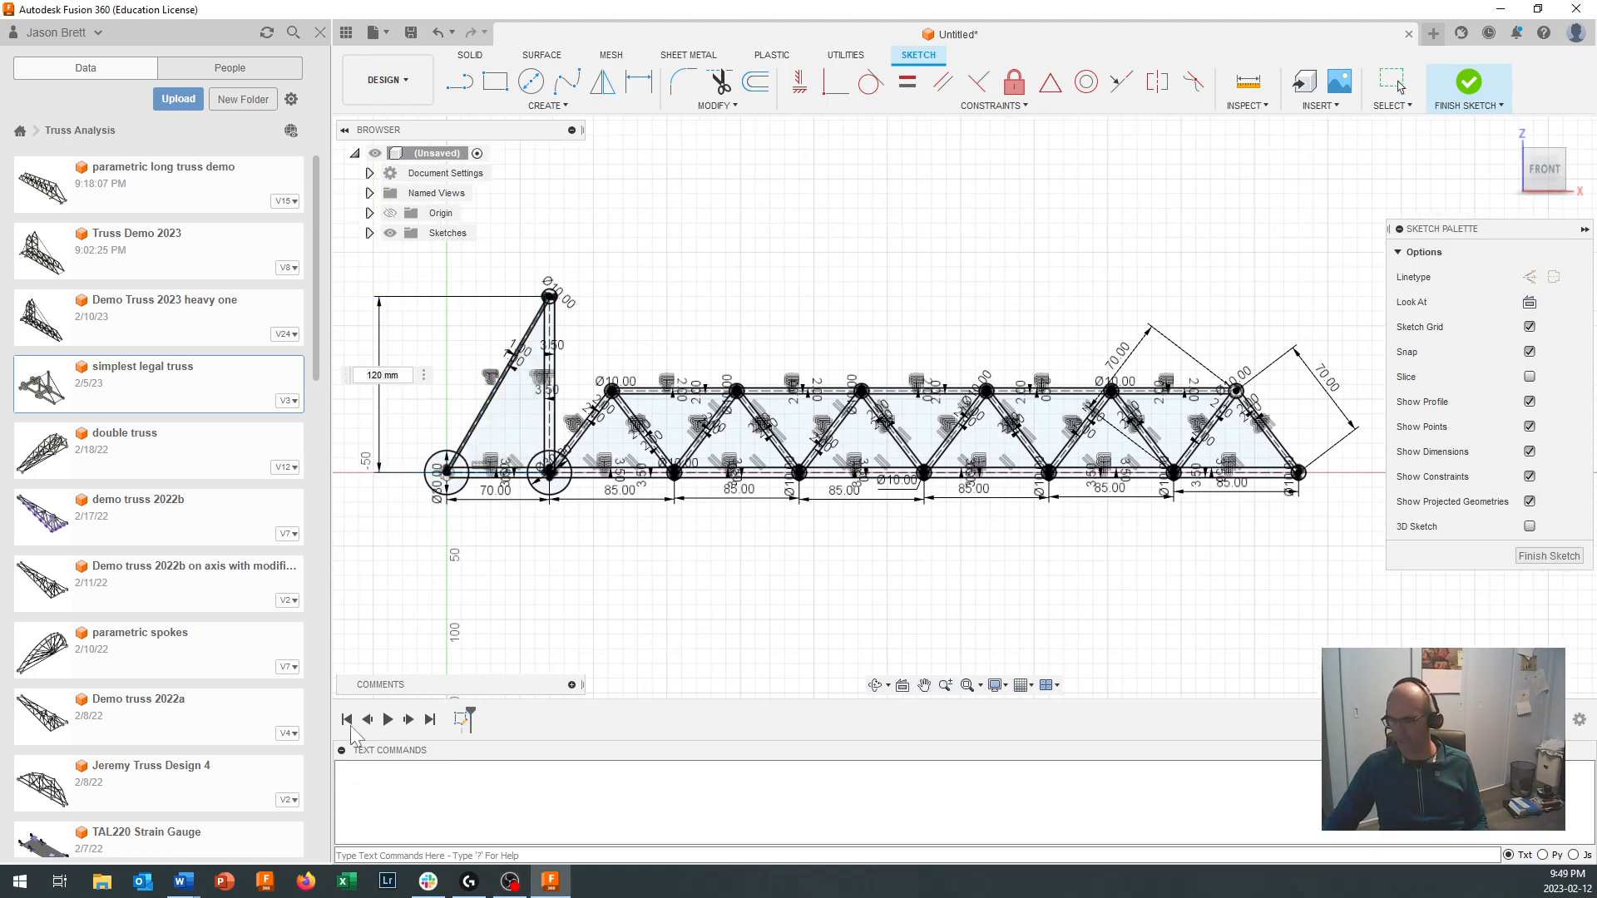
key("Escape")
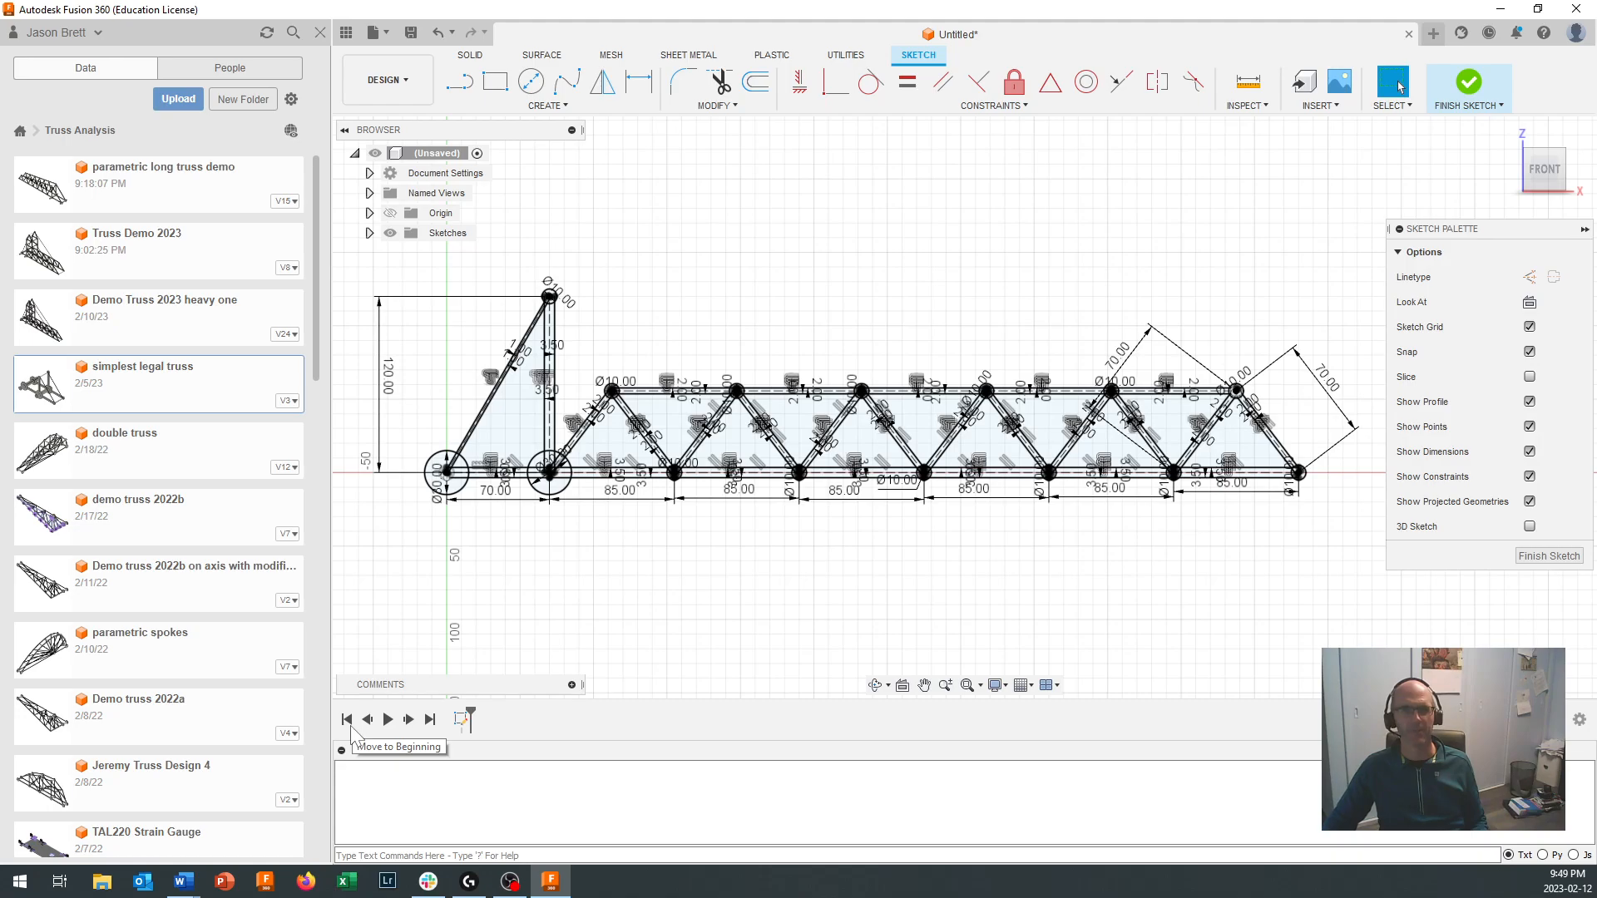
double_click(389, 386)
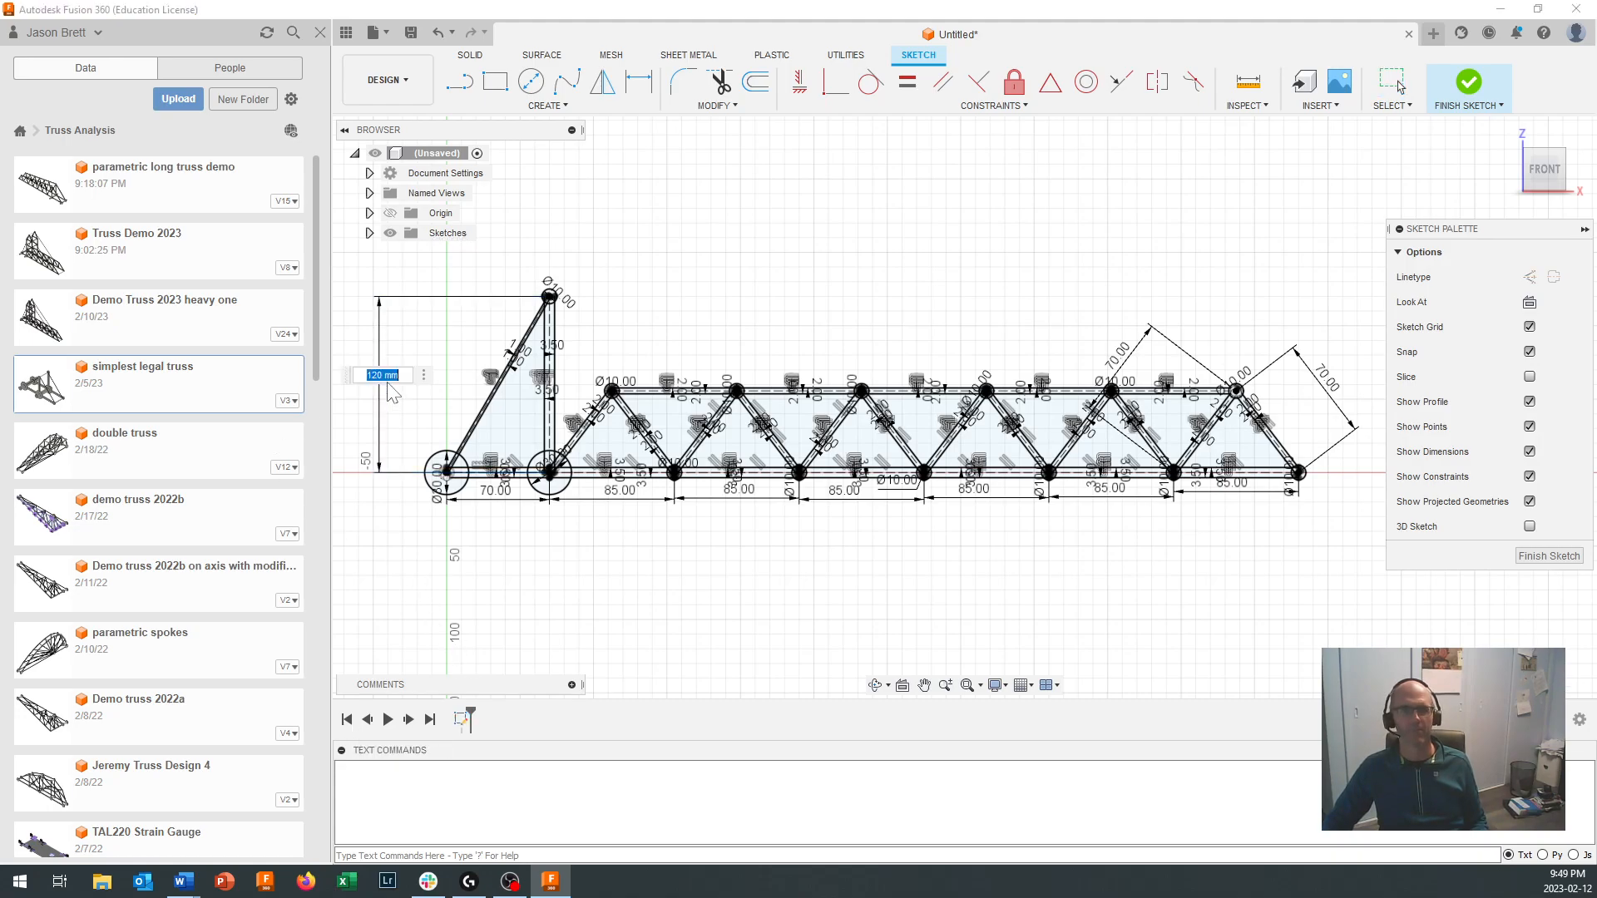
type("15")
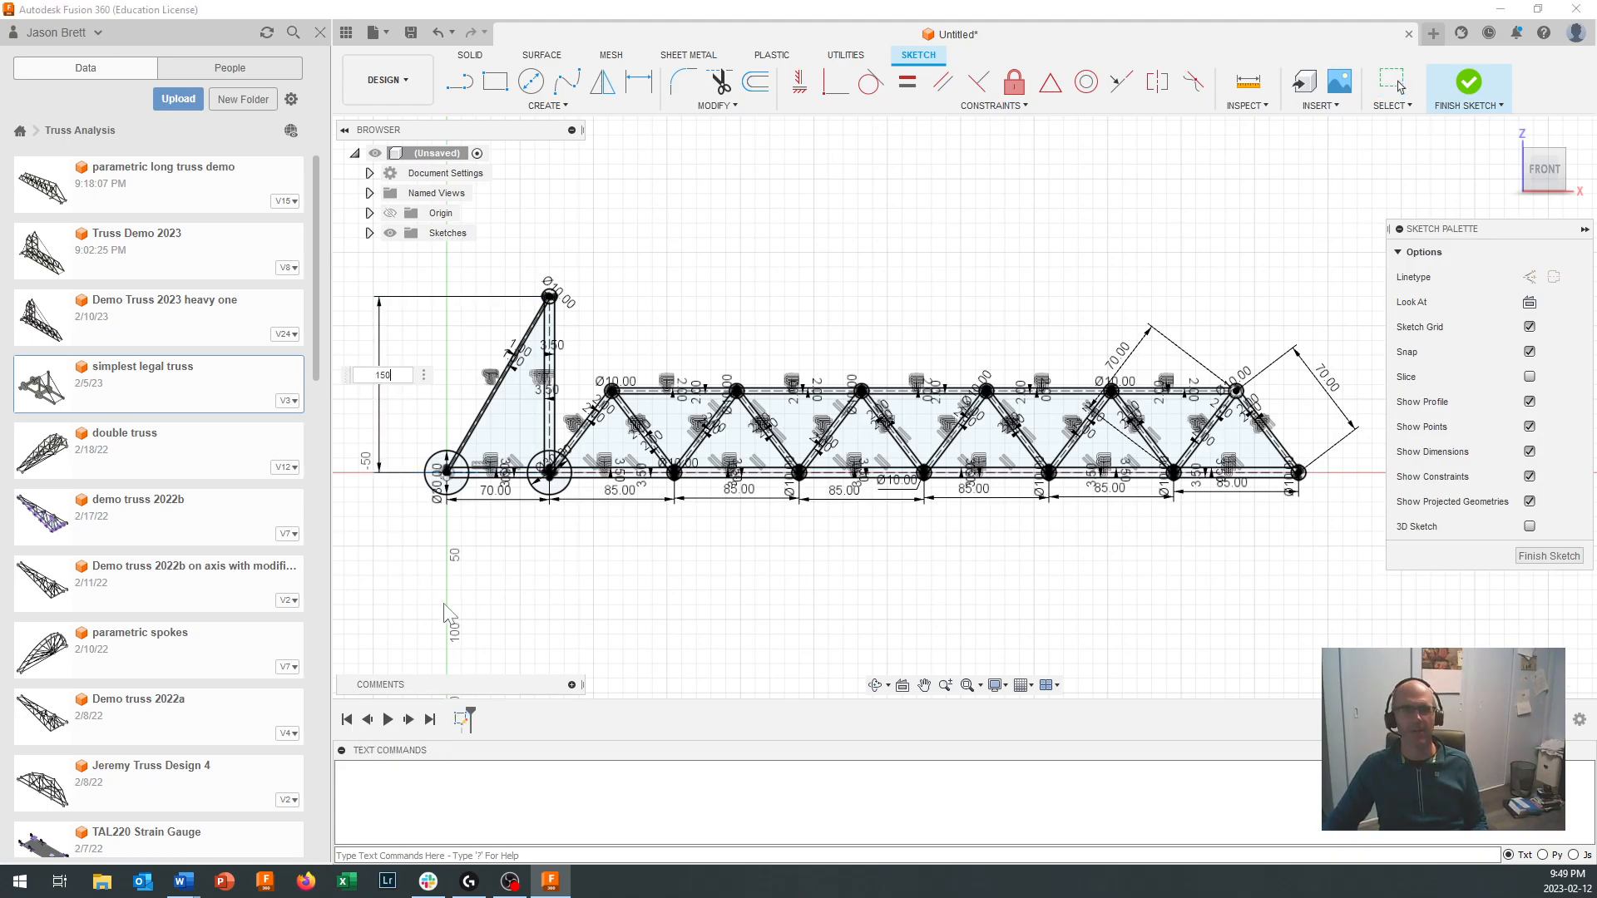
type("0")
key("Return")
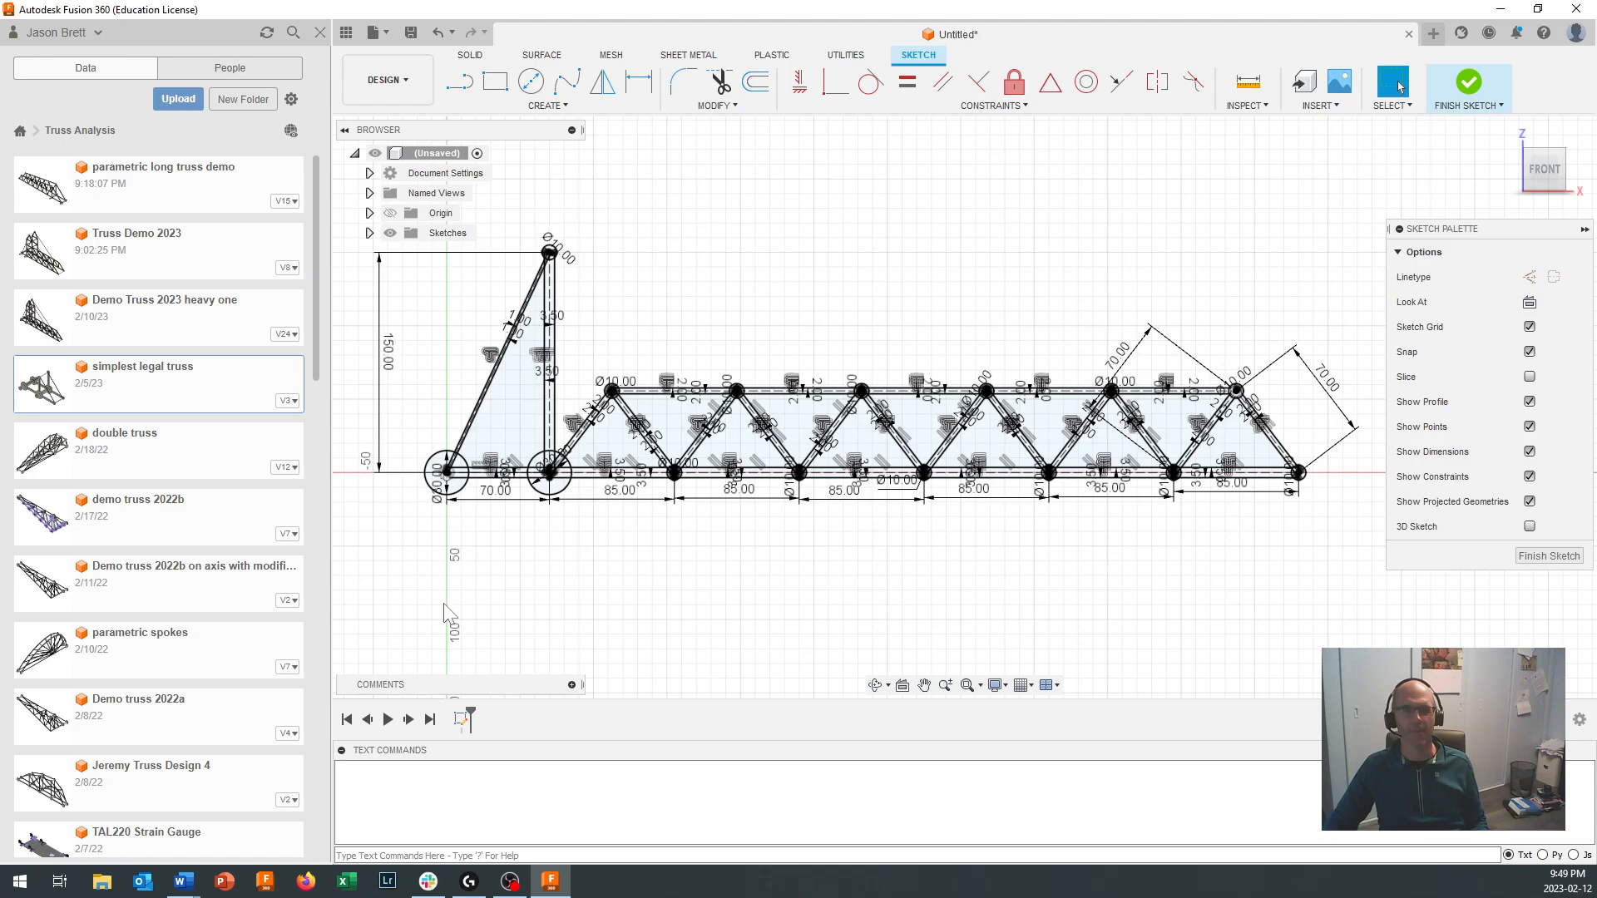
Step: Return the tall end triangle's height dimension to 120 mm
double_click(389, 364)
type("120")
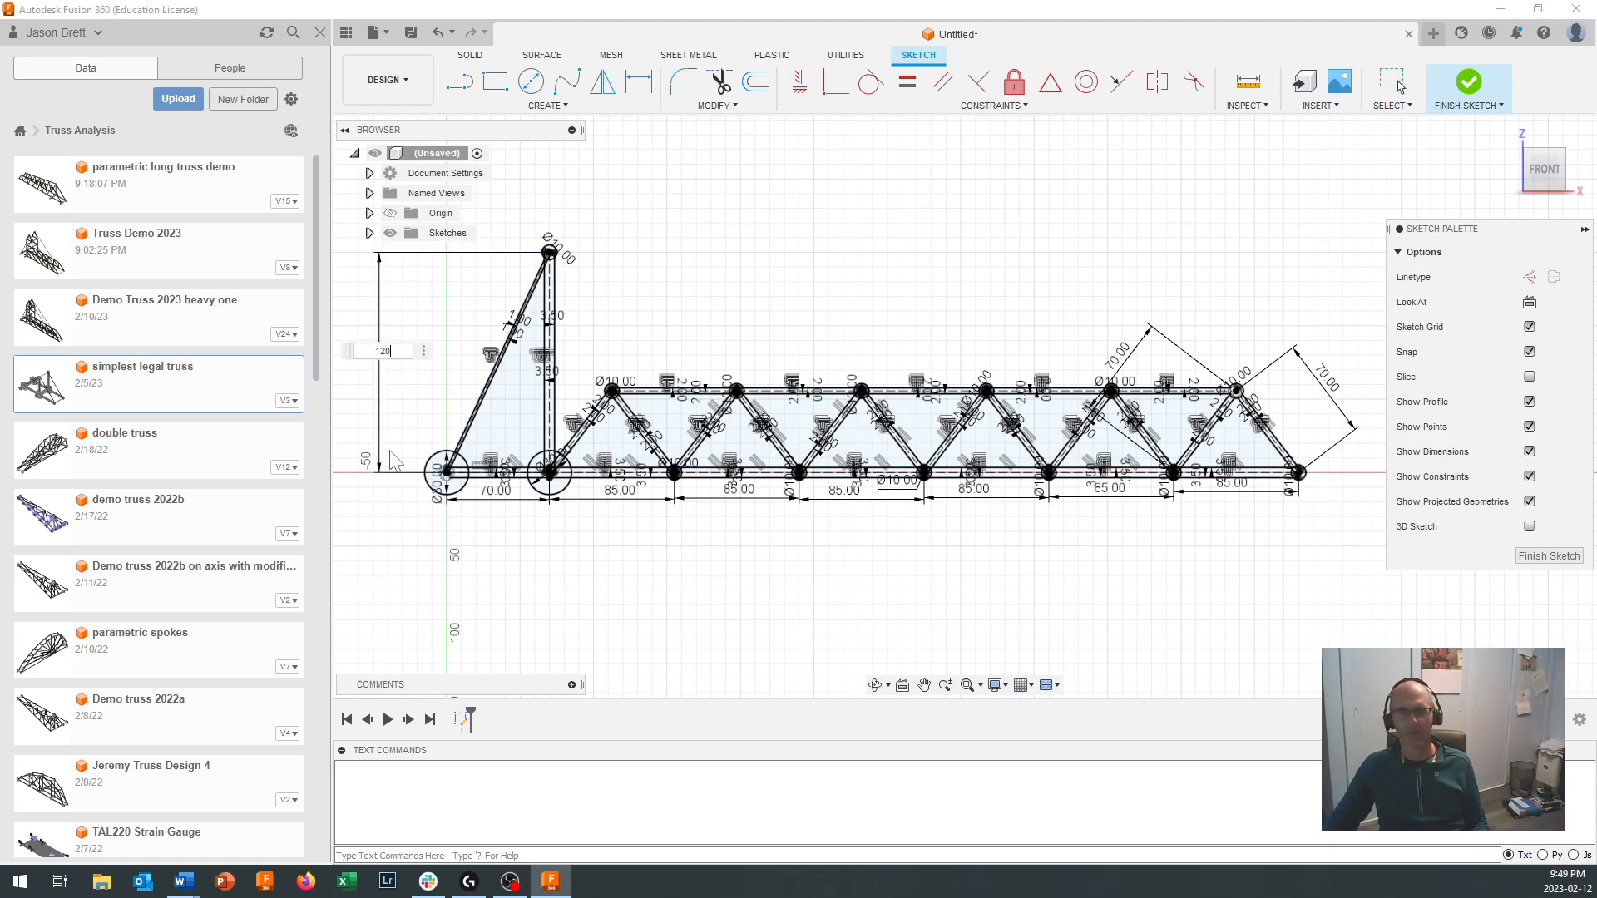
key("Return")
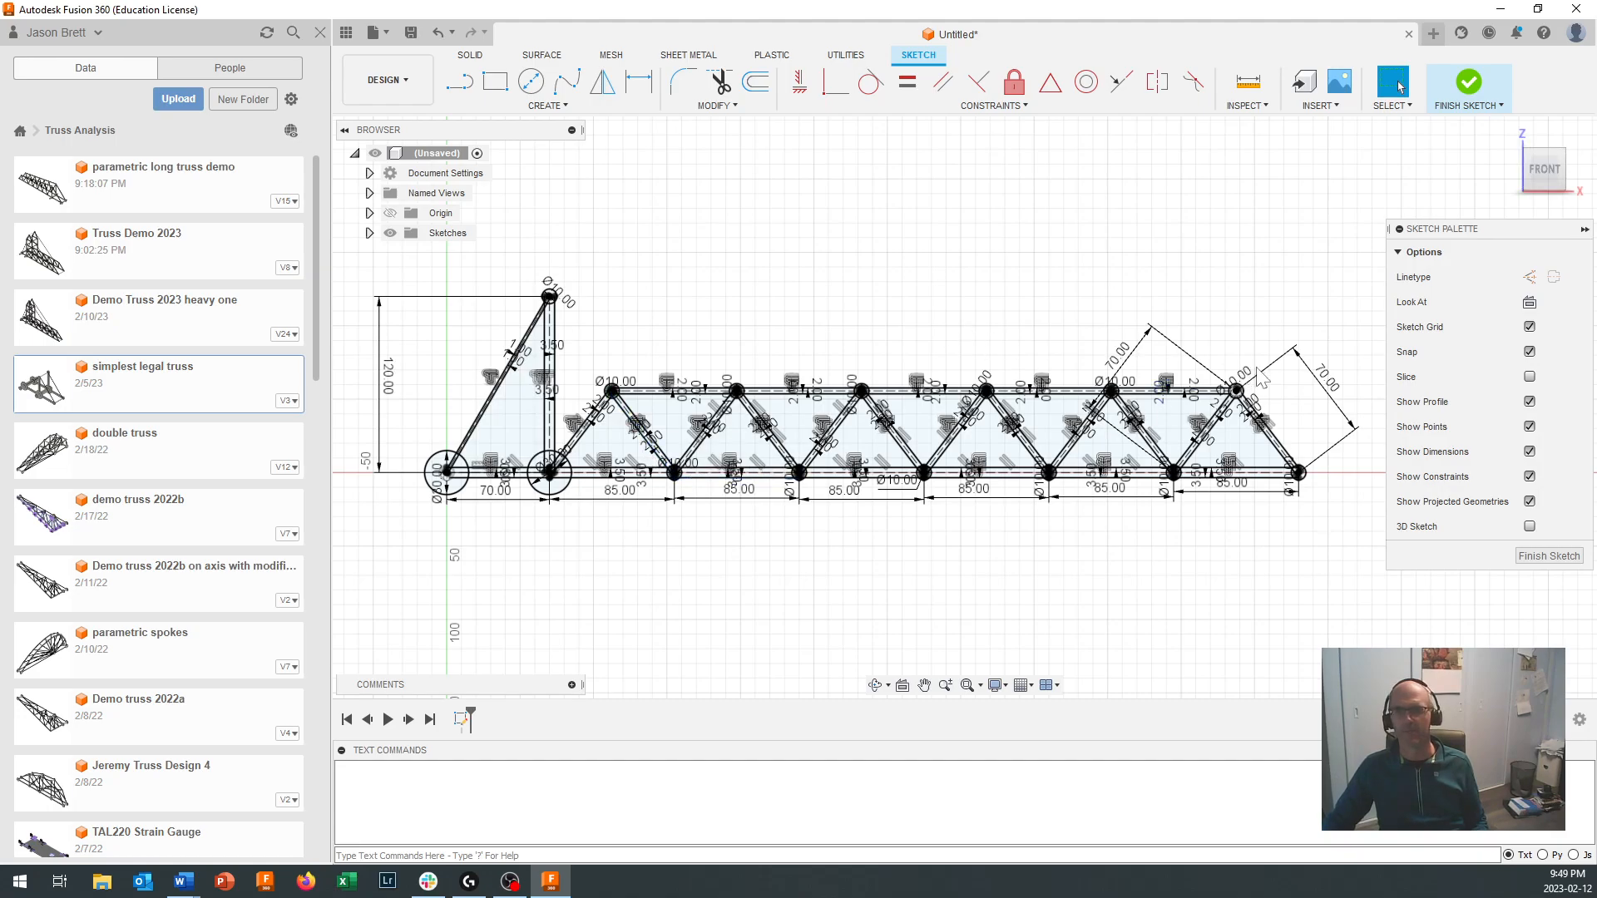
Step: Set the width of the fourth bottom chord bay beyond the second large circle to 120 mm
double_click(974, 491)
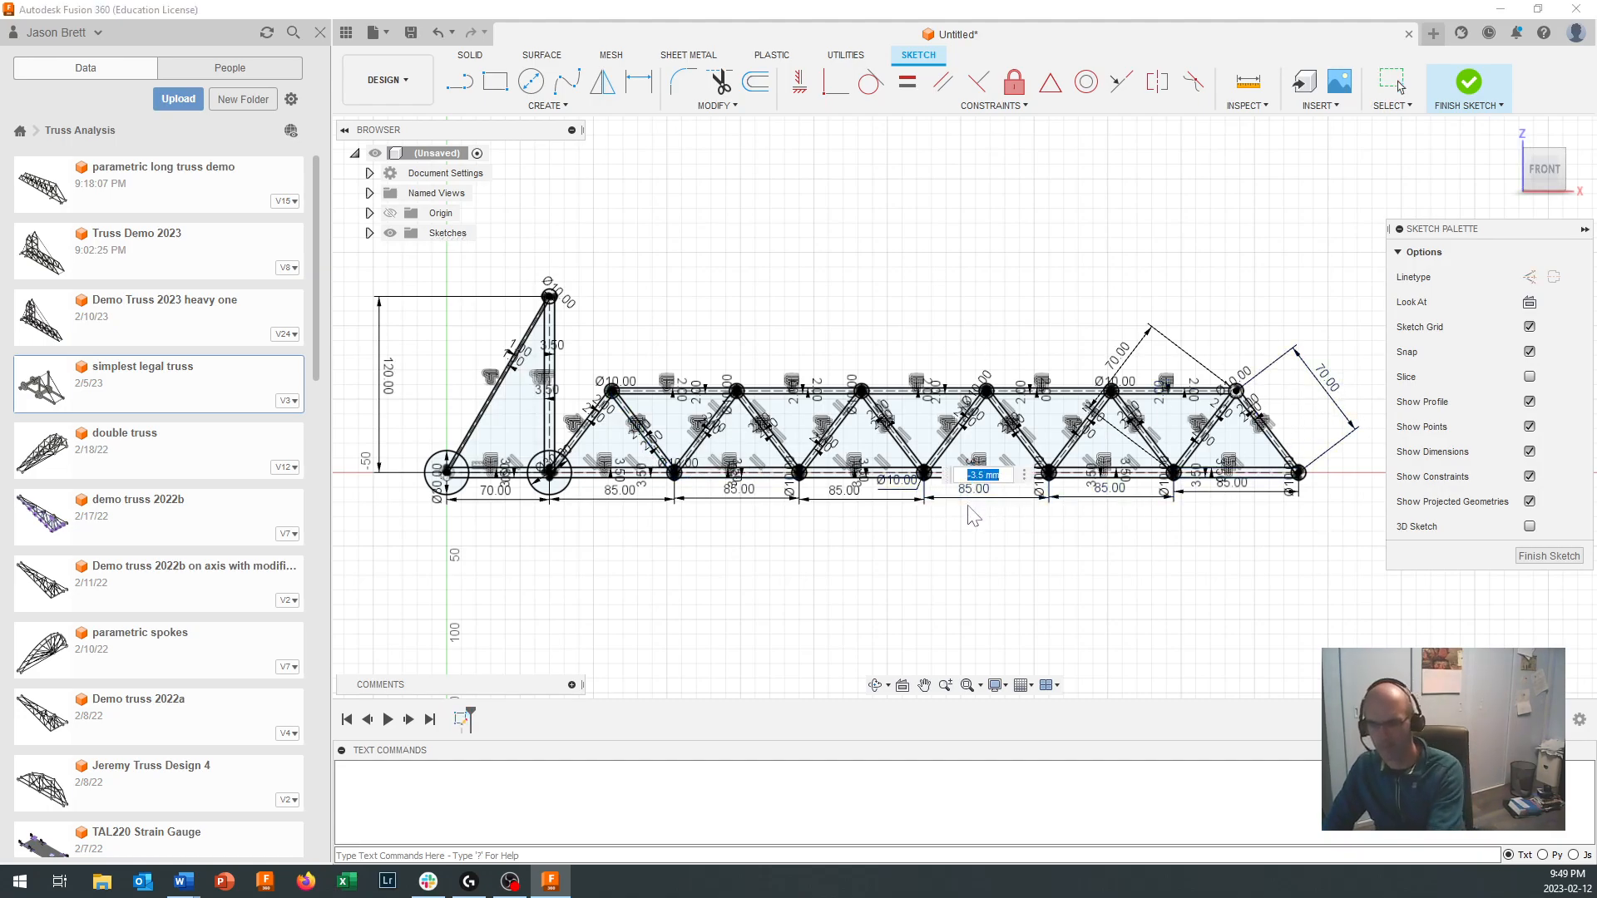
key("Escape")
double_click(973, 489)
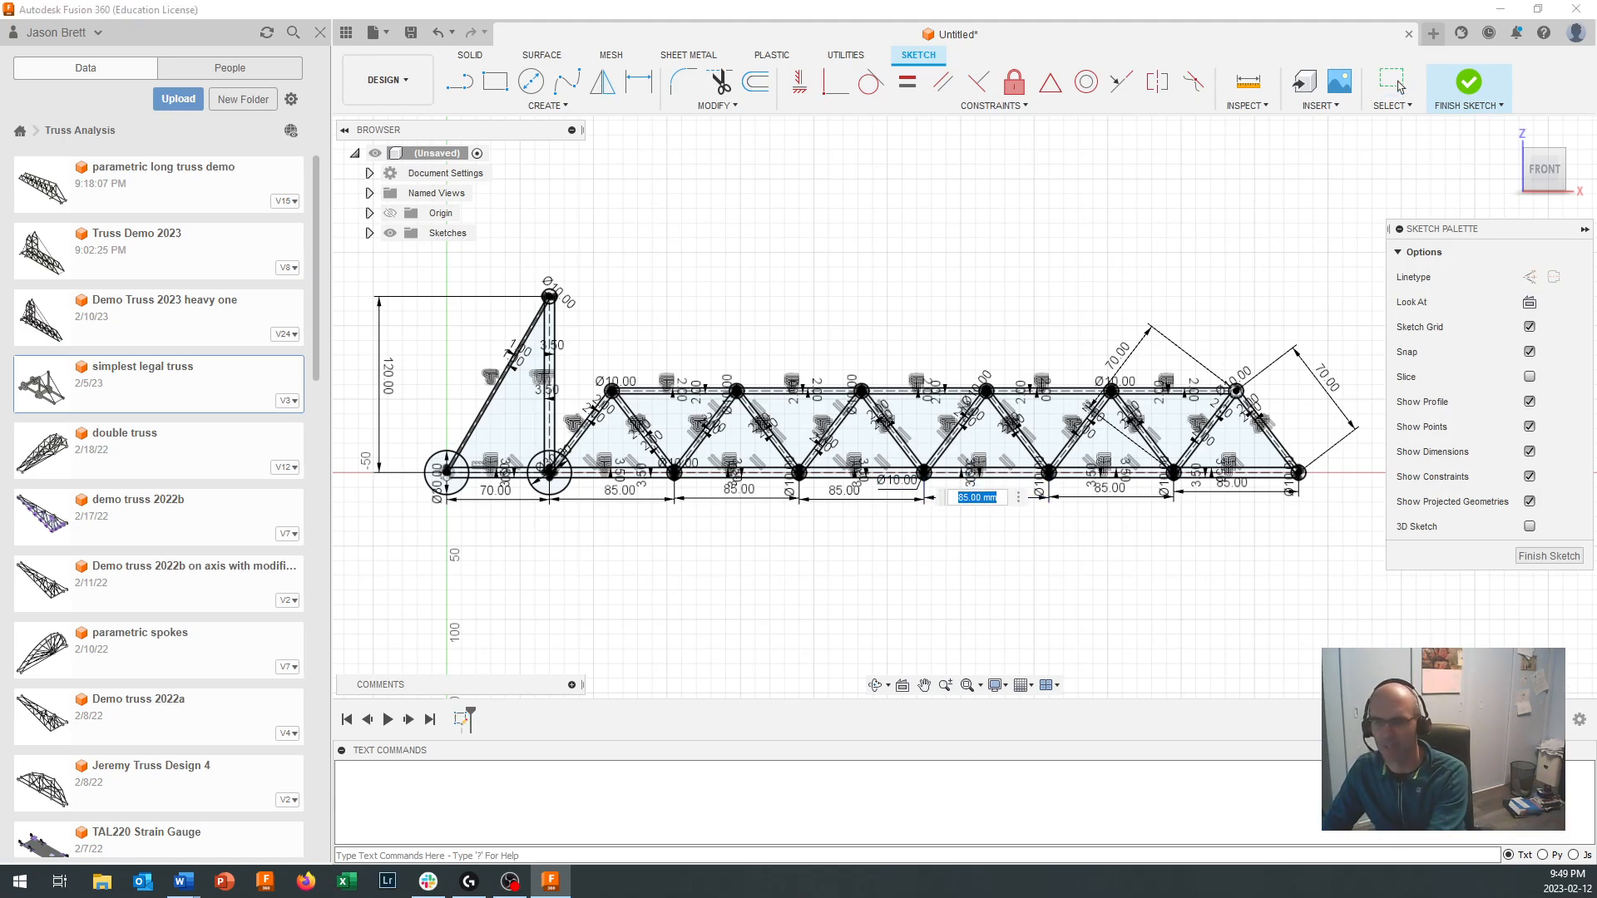
type("120")
key("Return")
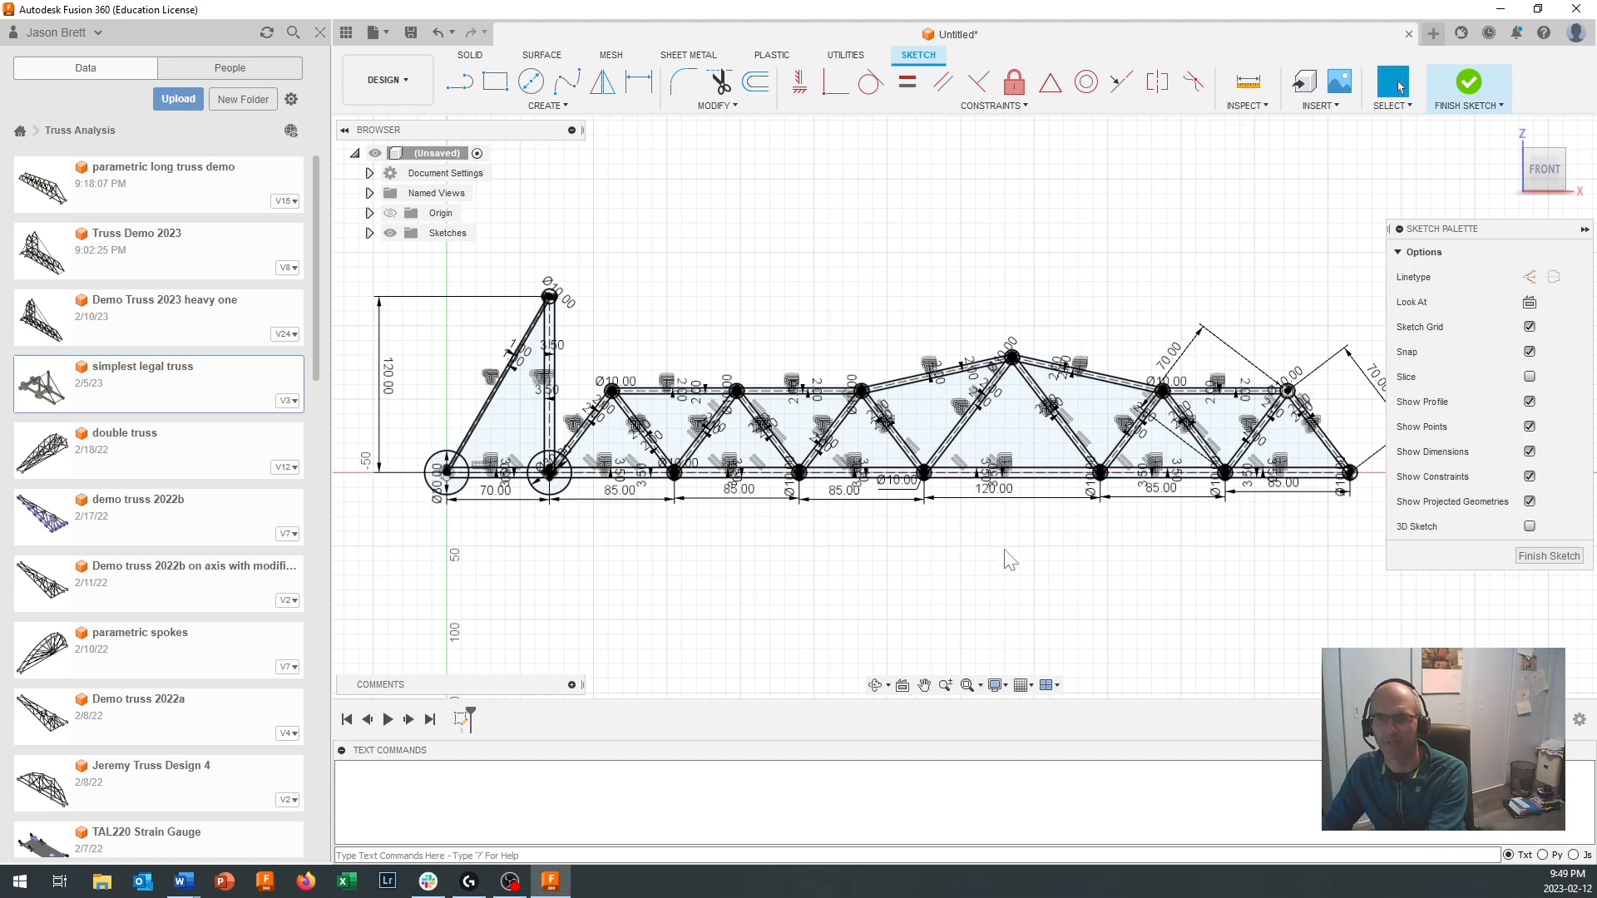
Step: Set the width dimension of the fourth bottom chord bay beyond the second large circle back to 85 mm
double_click(991, 496)
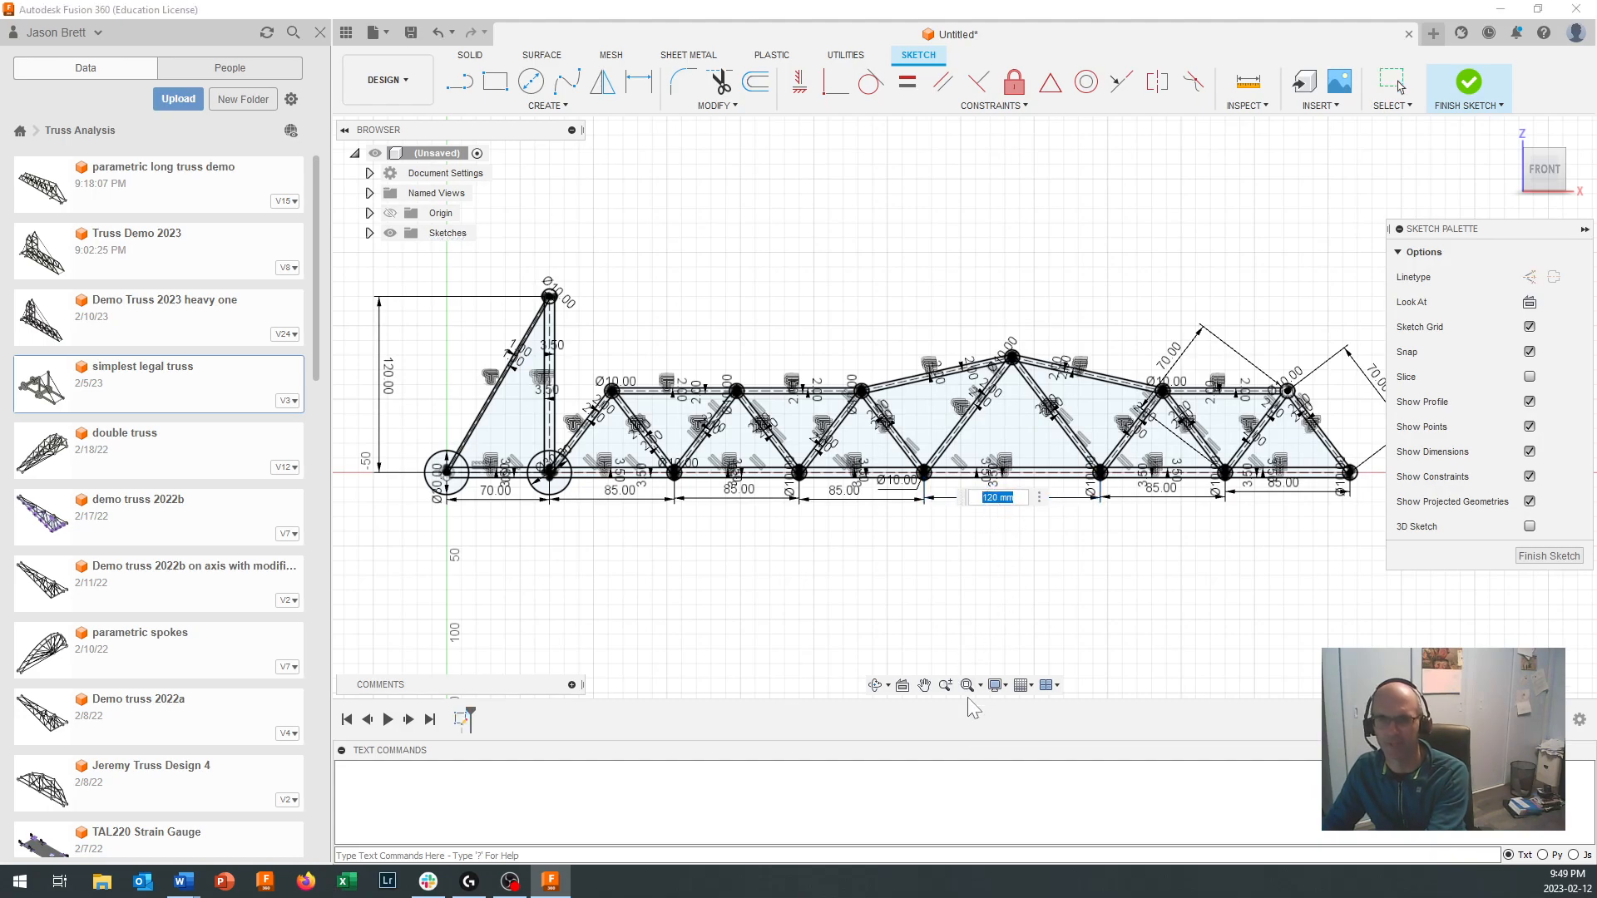
type("85")
key("Return")
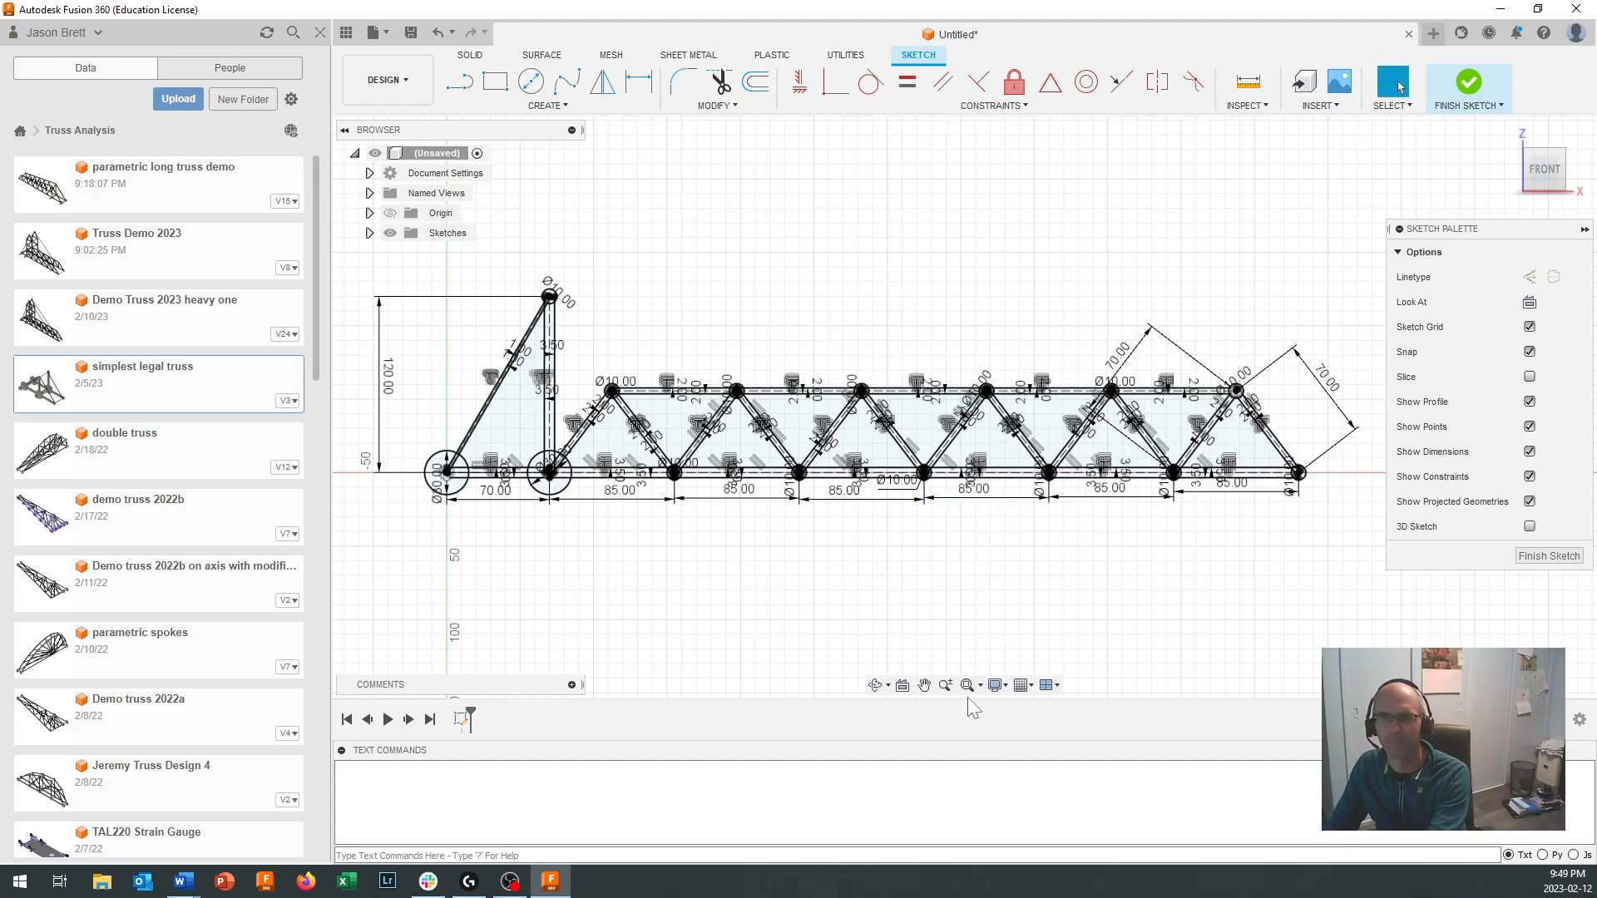
Step: Try a width of 80 mm for the fourth bottom chord bay, and return that dimension to 85 mm
double_click(980, 494)
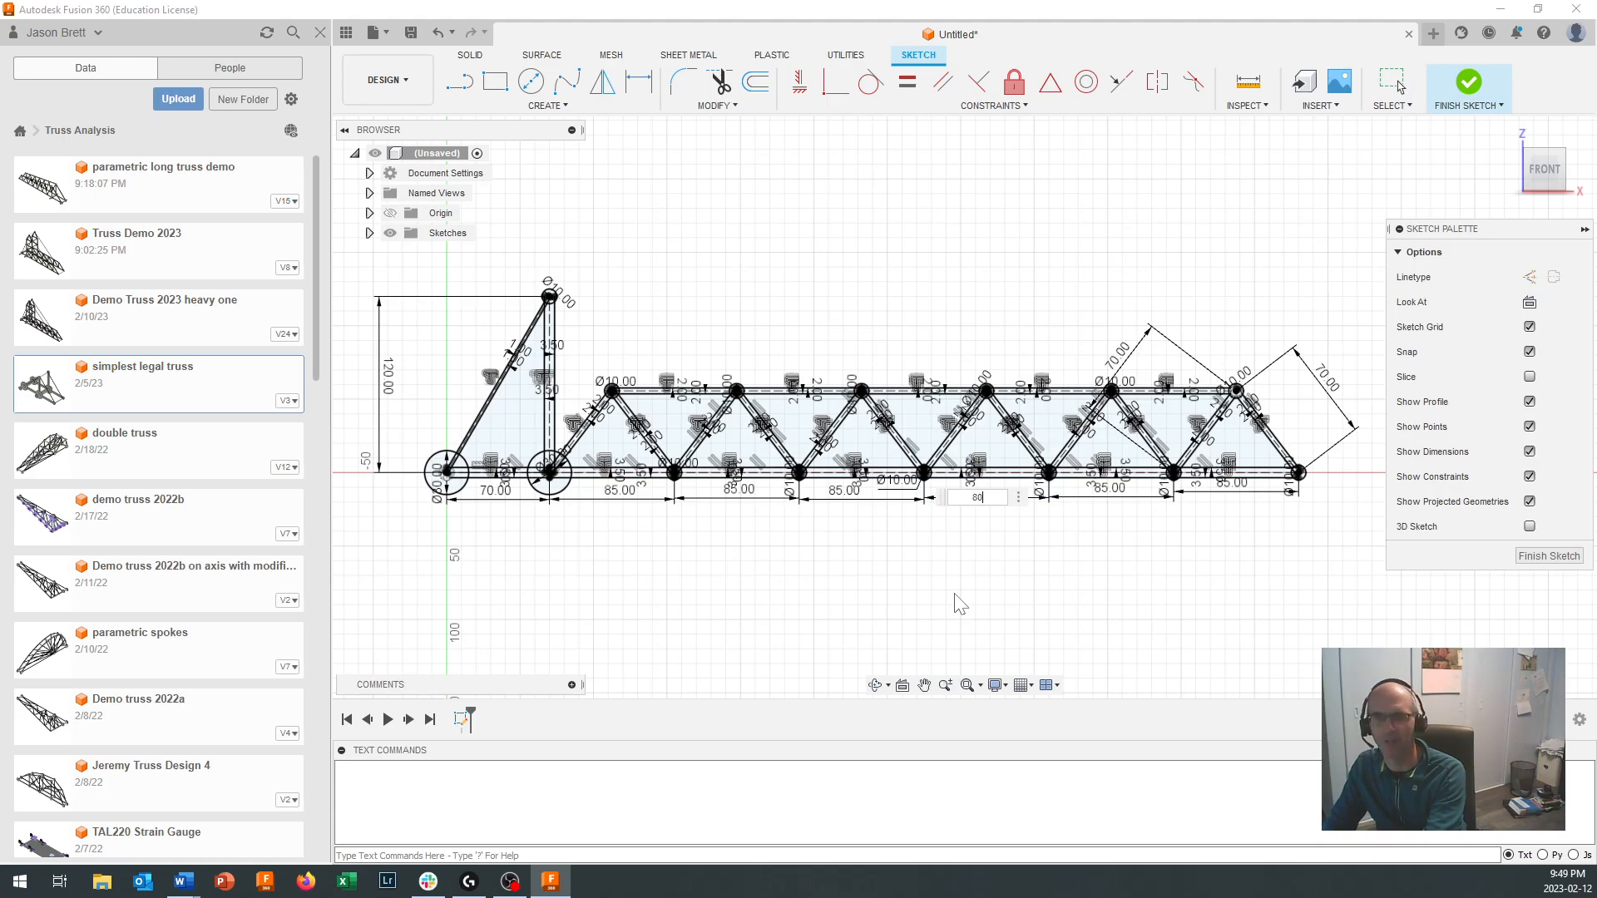
key("Return")
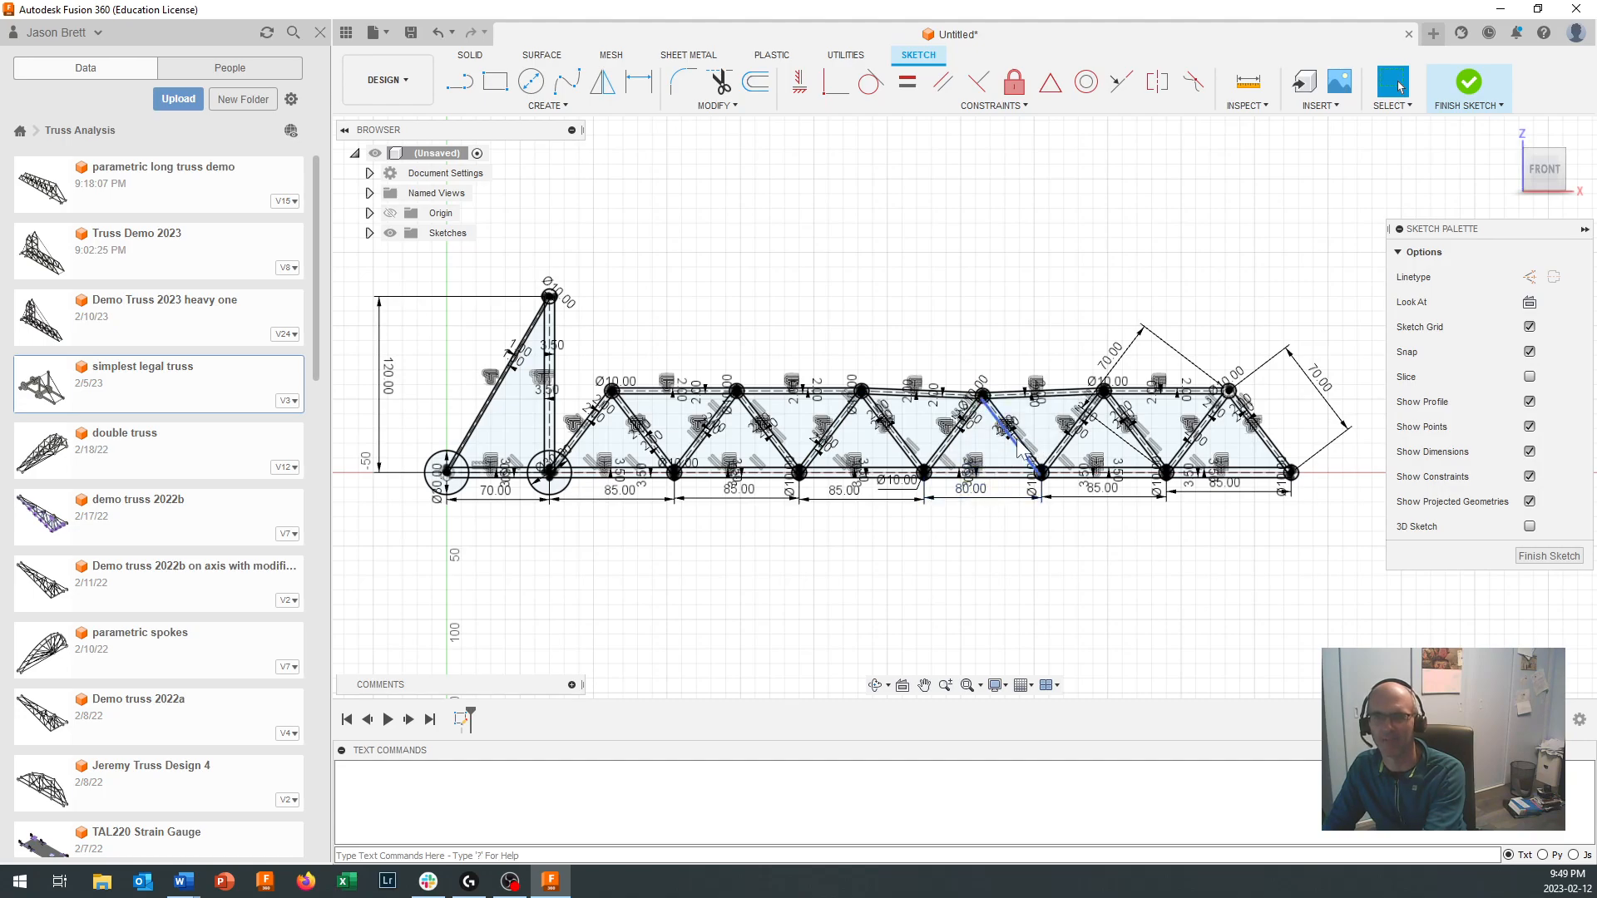
double_click(980, 497)
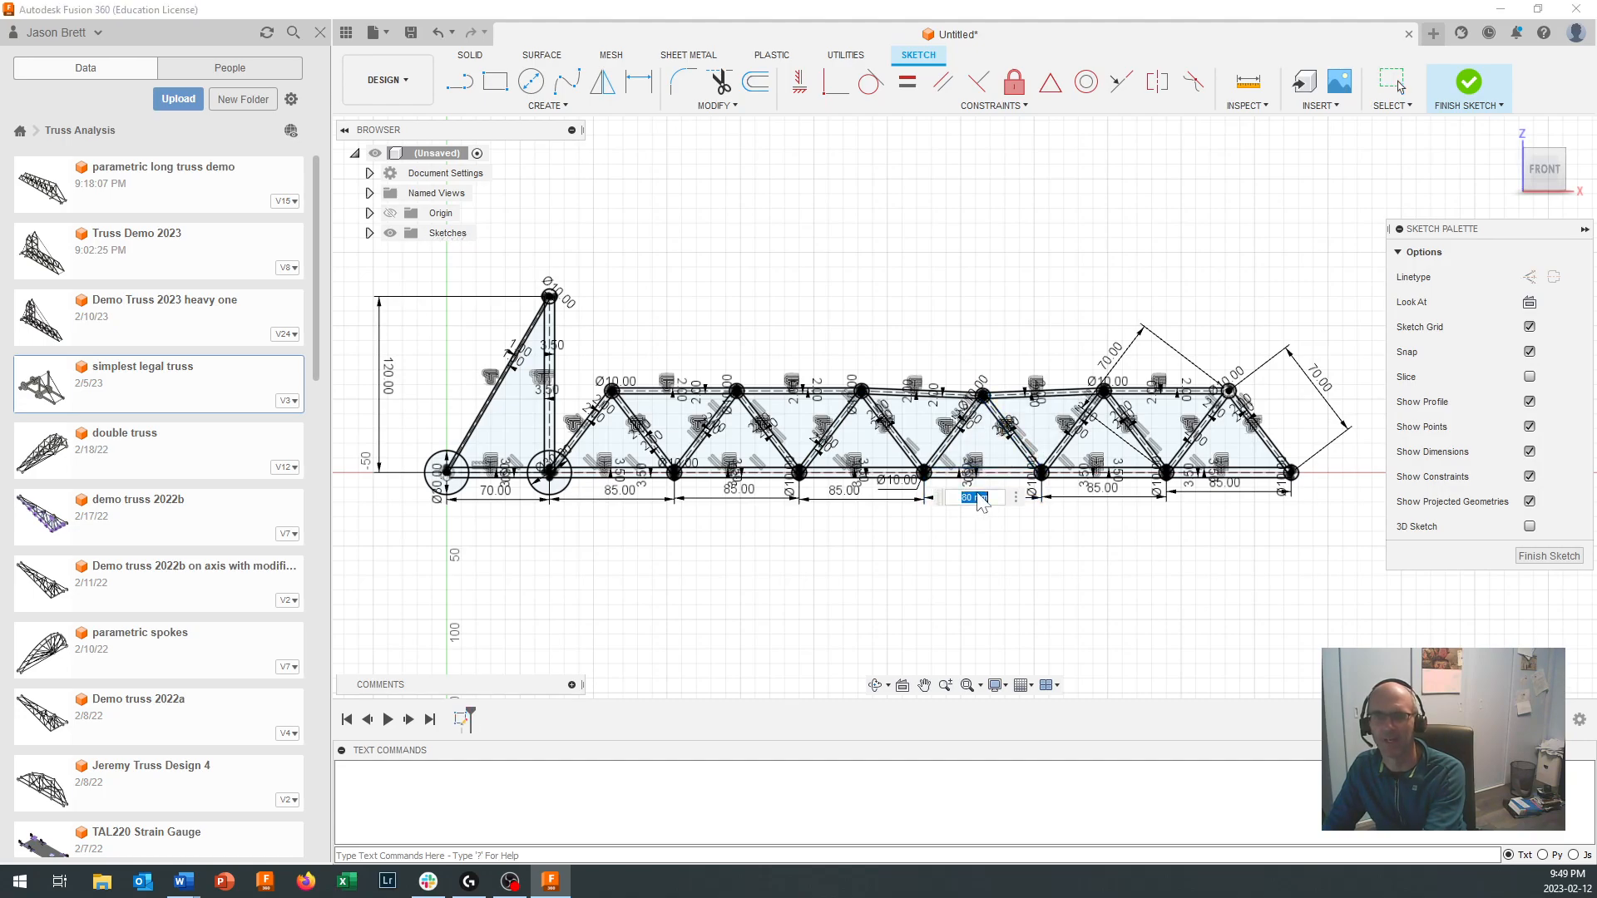
type("85")
key("Return")
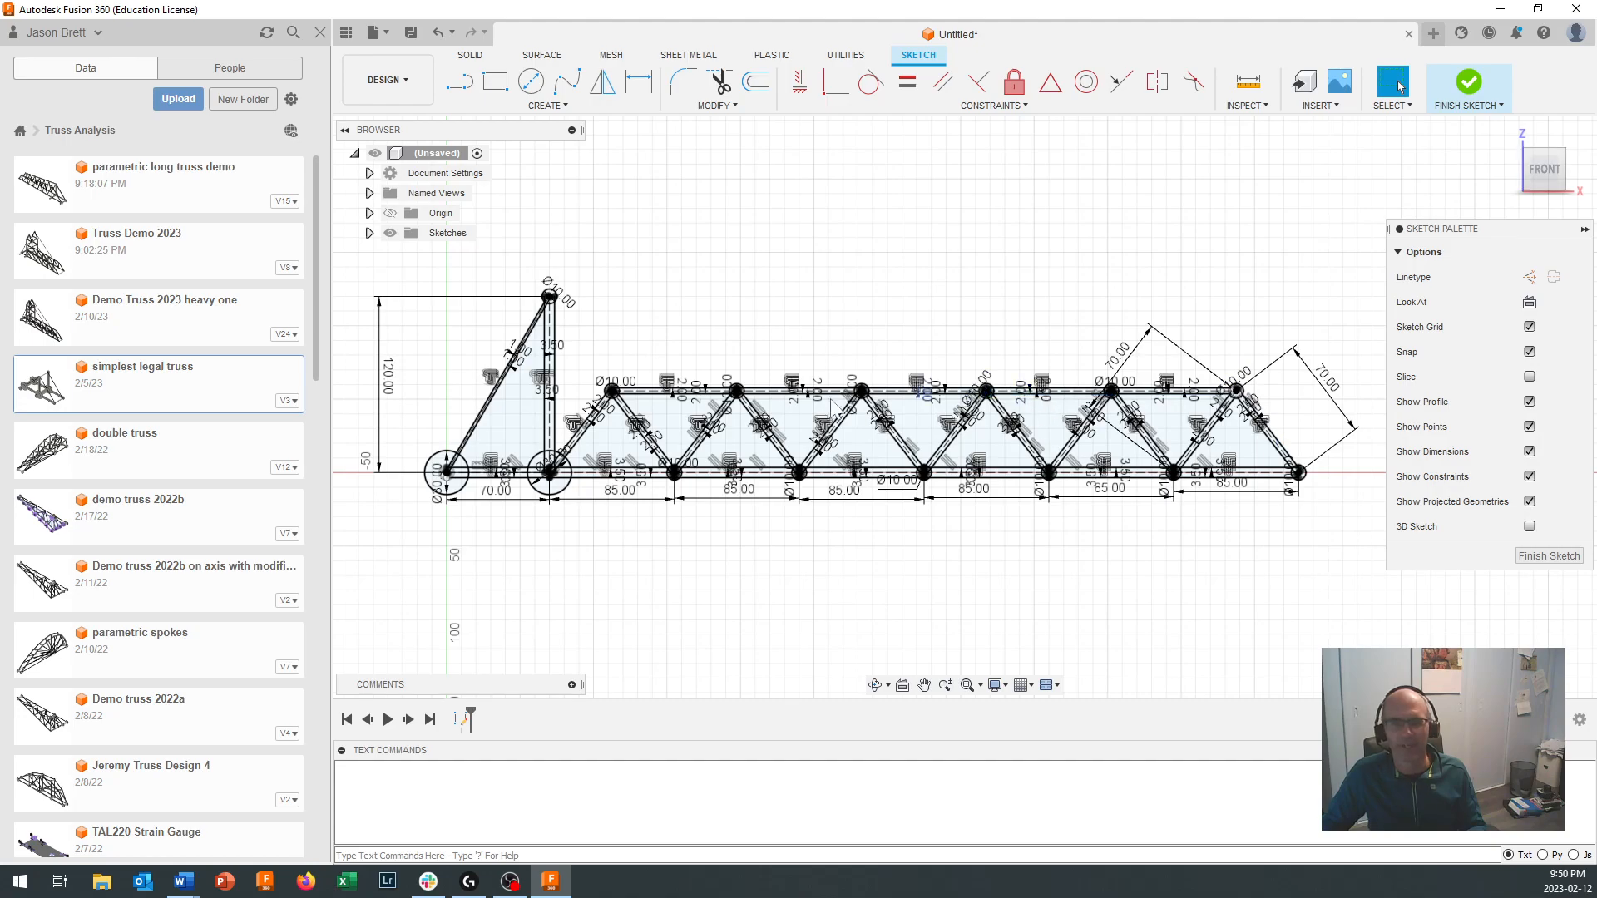
Step: Draw a 13 mm circle concentric with the 30 mm circle at the outer end joint beside the tower
scroll(666, 409, "up", 3)
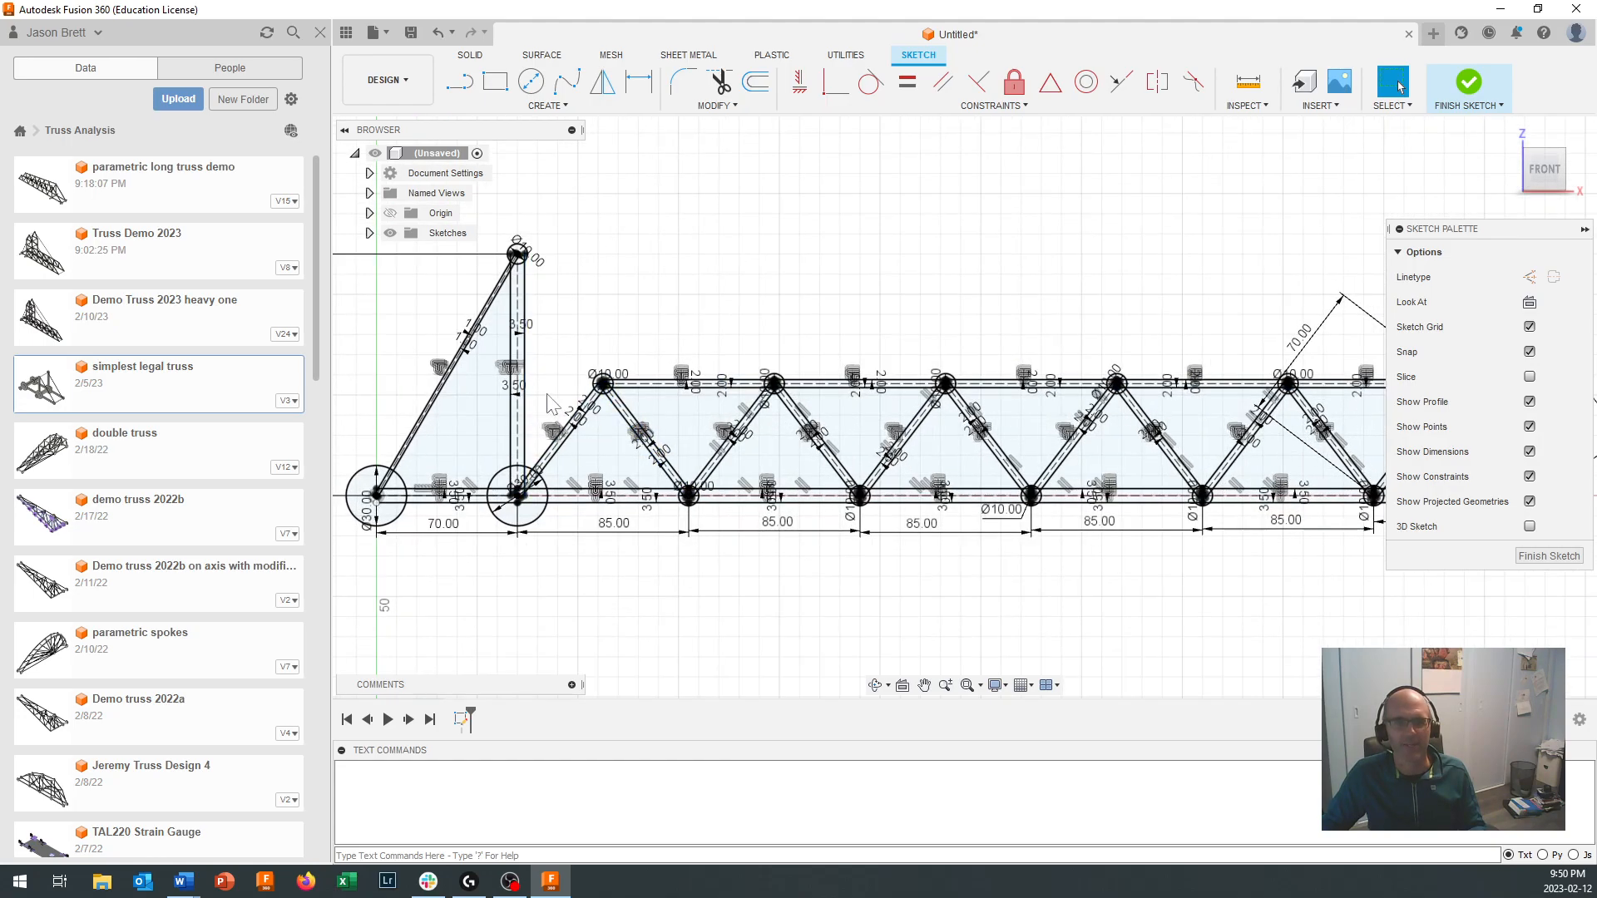
scroll(549, 405, "up", 2)
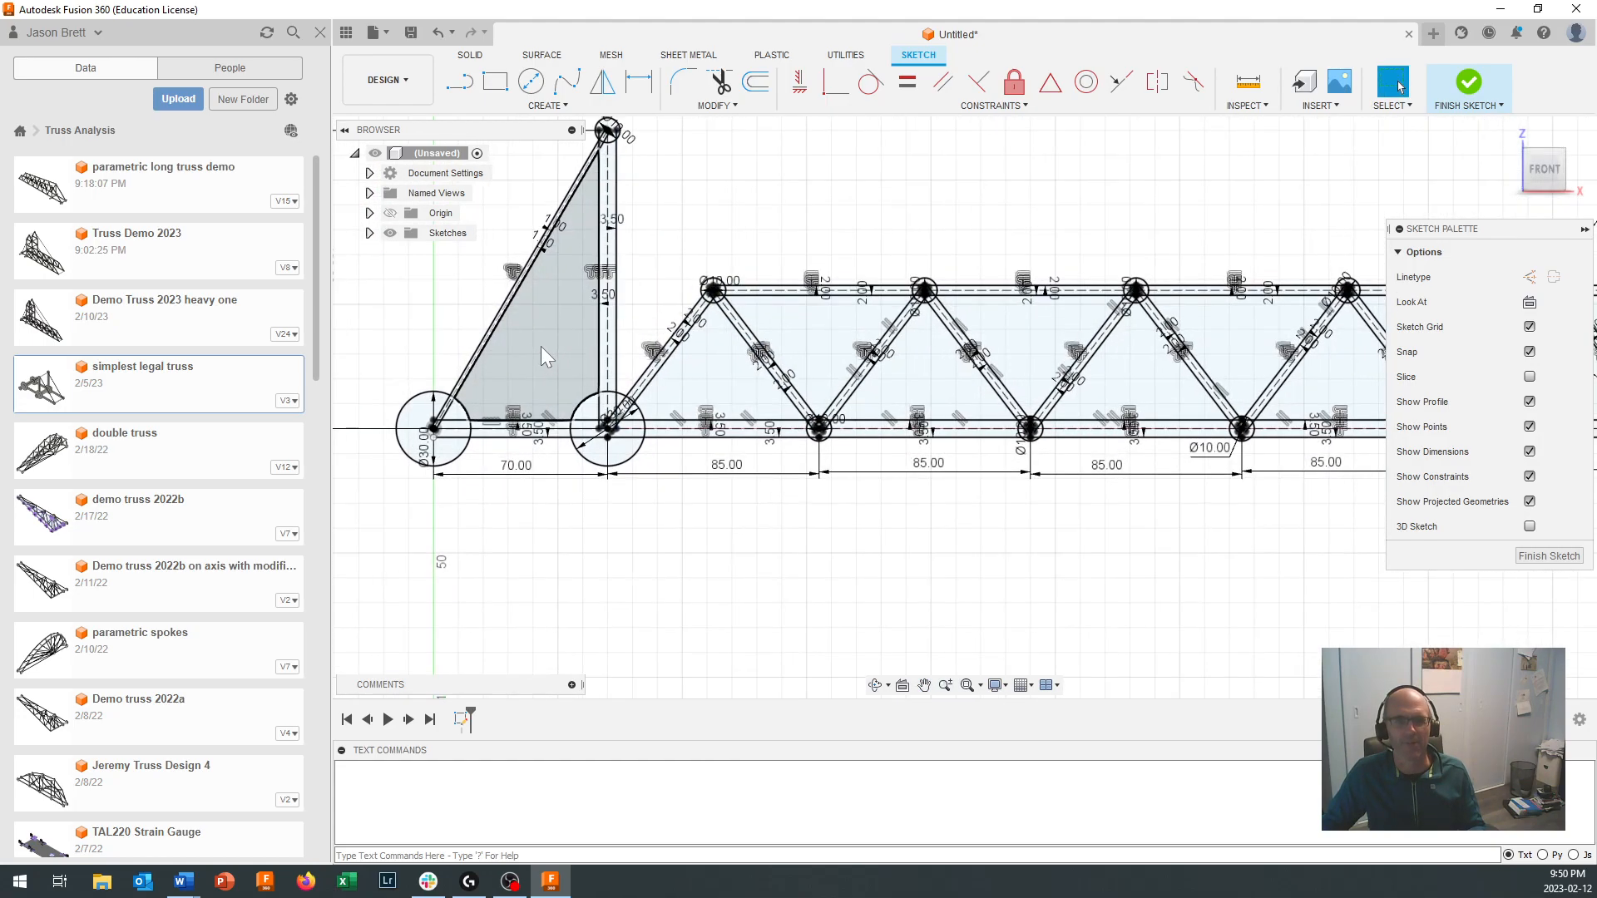
middle_click_drag(671, 241, 863, 242)
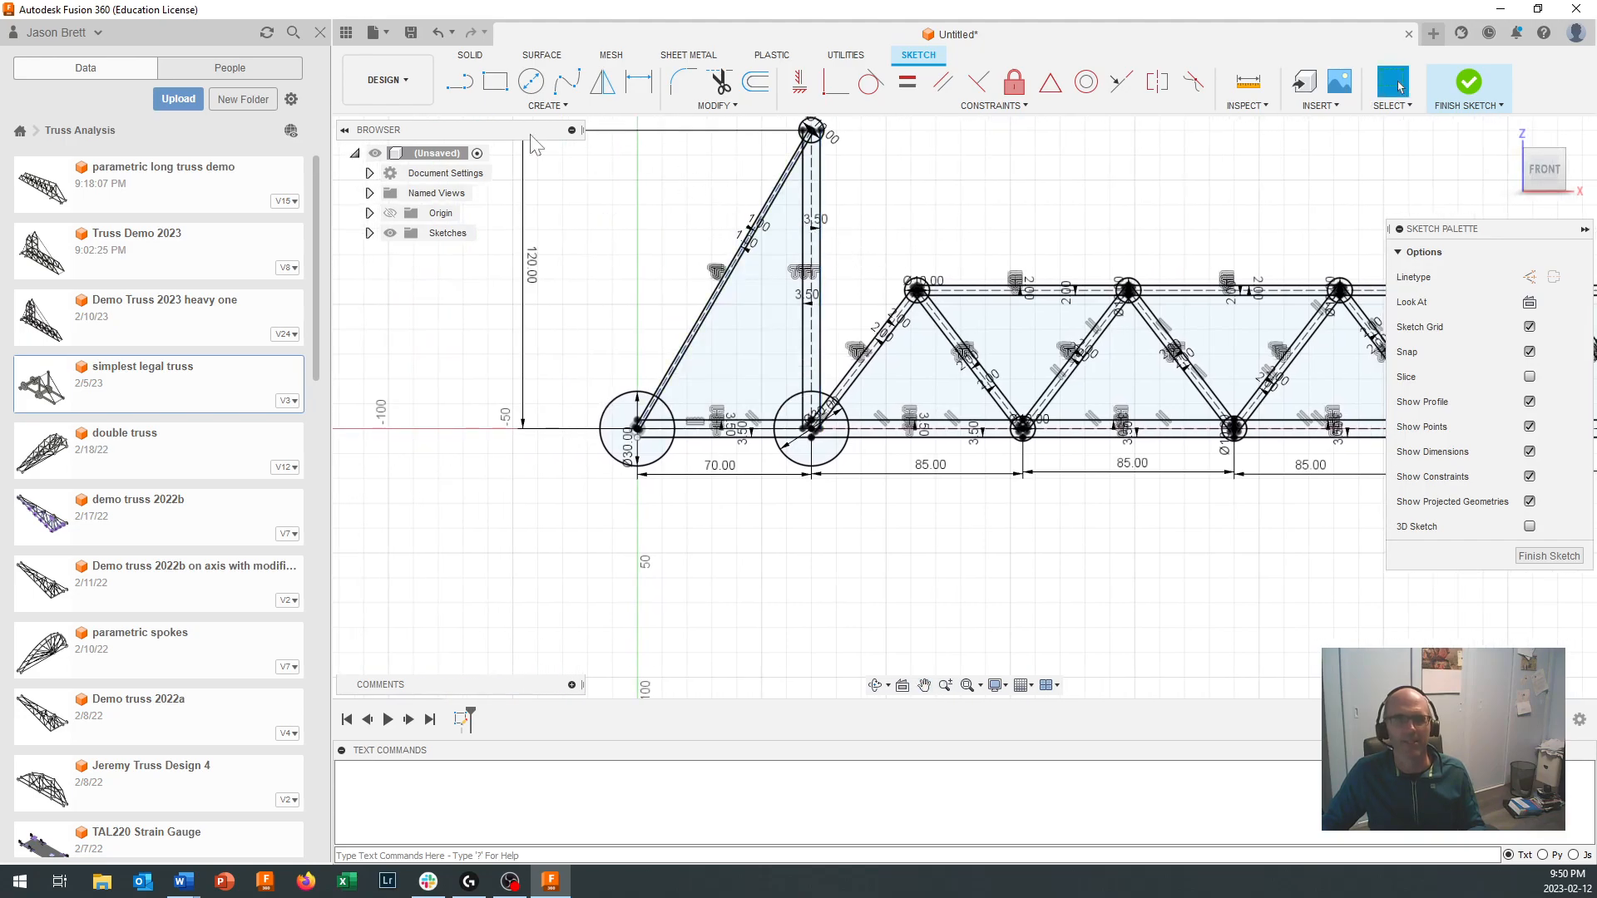
left_click(530, 81)
scroll(638, 426, "up", 5)
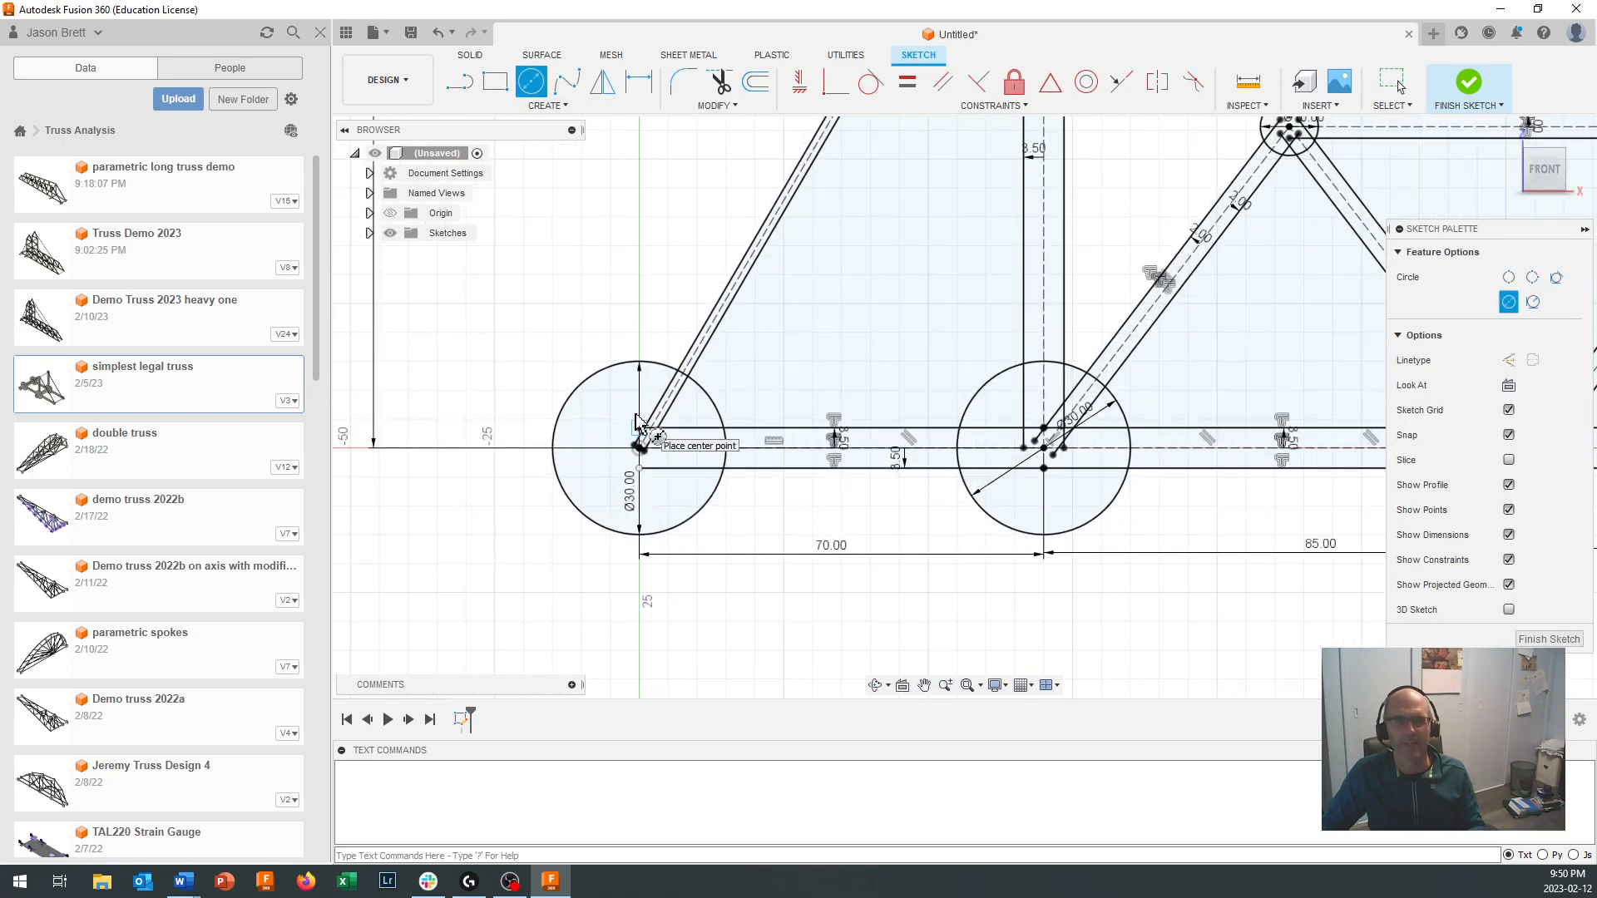
left_click(639, 449)
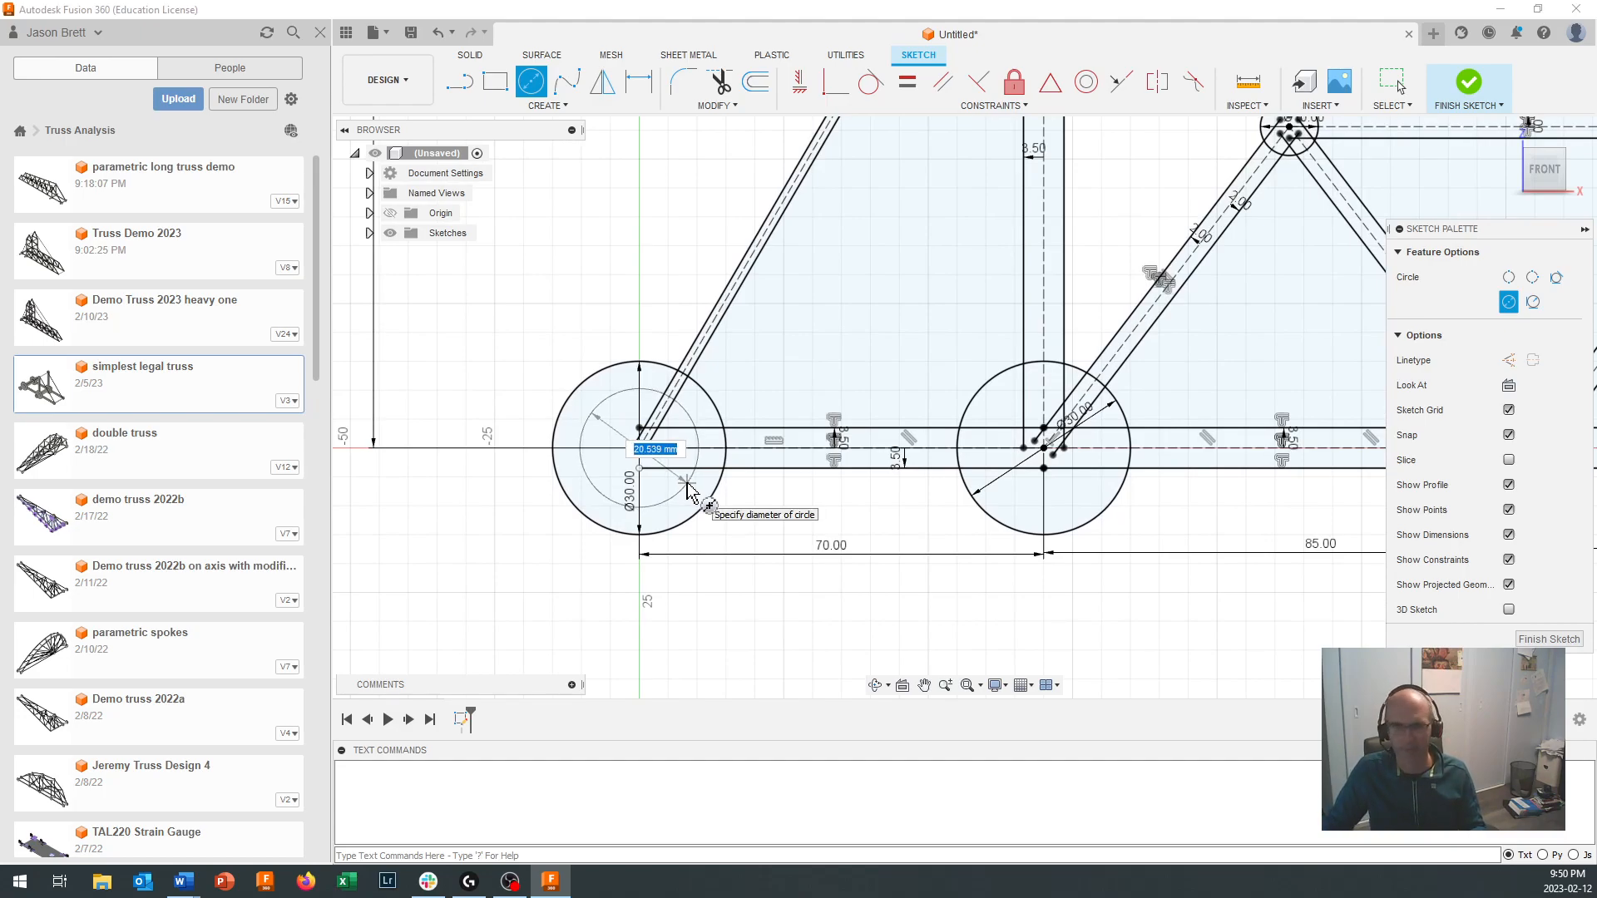
type("13")
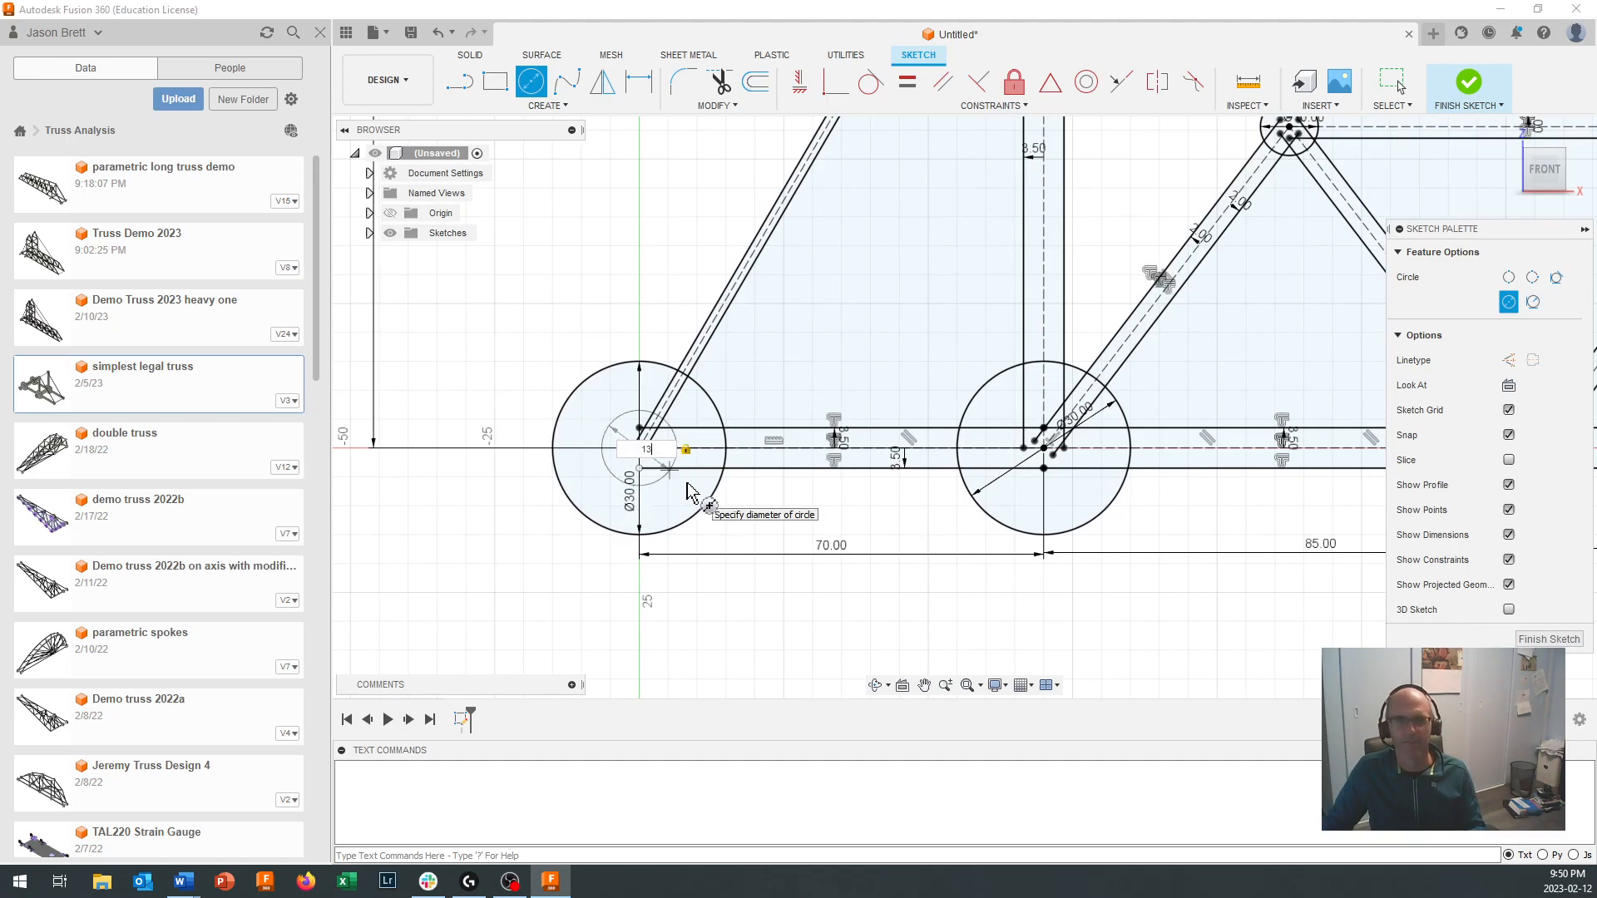
key("Return")
key("Escape")
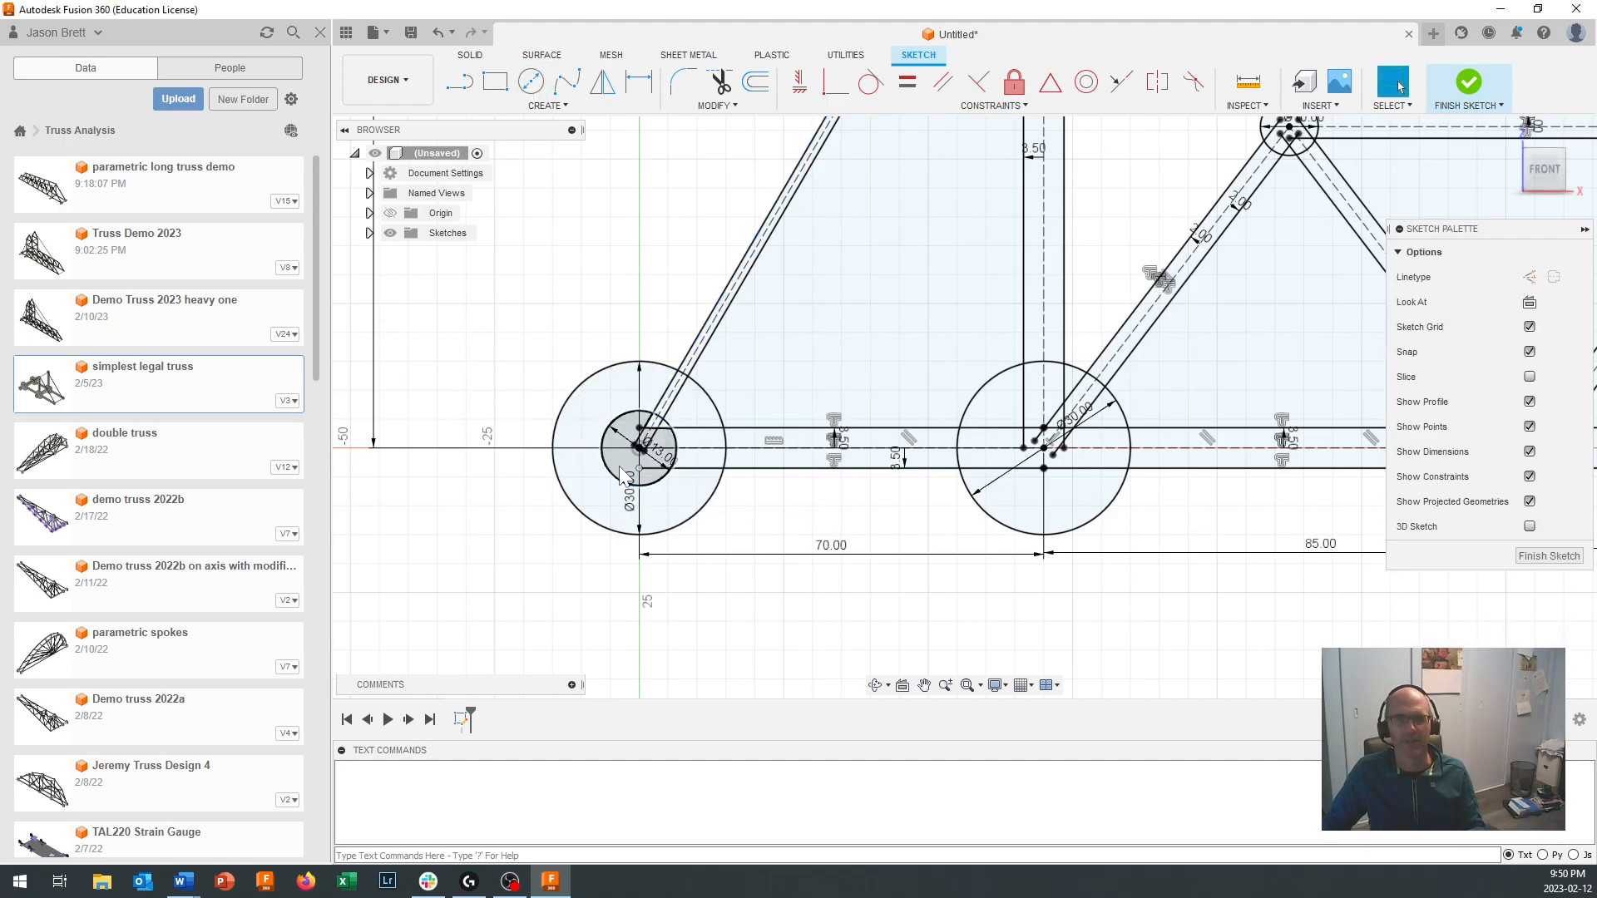
Step: Draw a 13 mm circle at the center of the 30 mm circle at the tower's base joint
left_click(1050, 466)
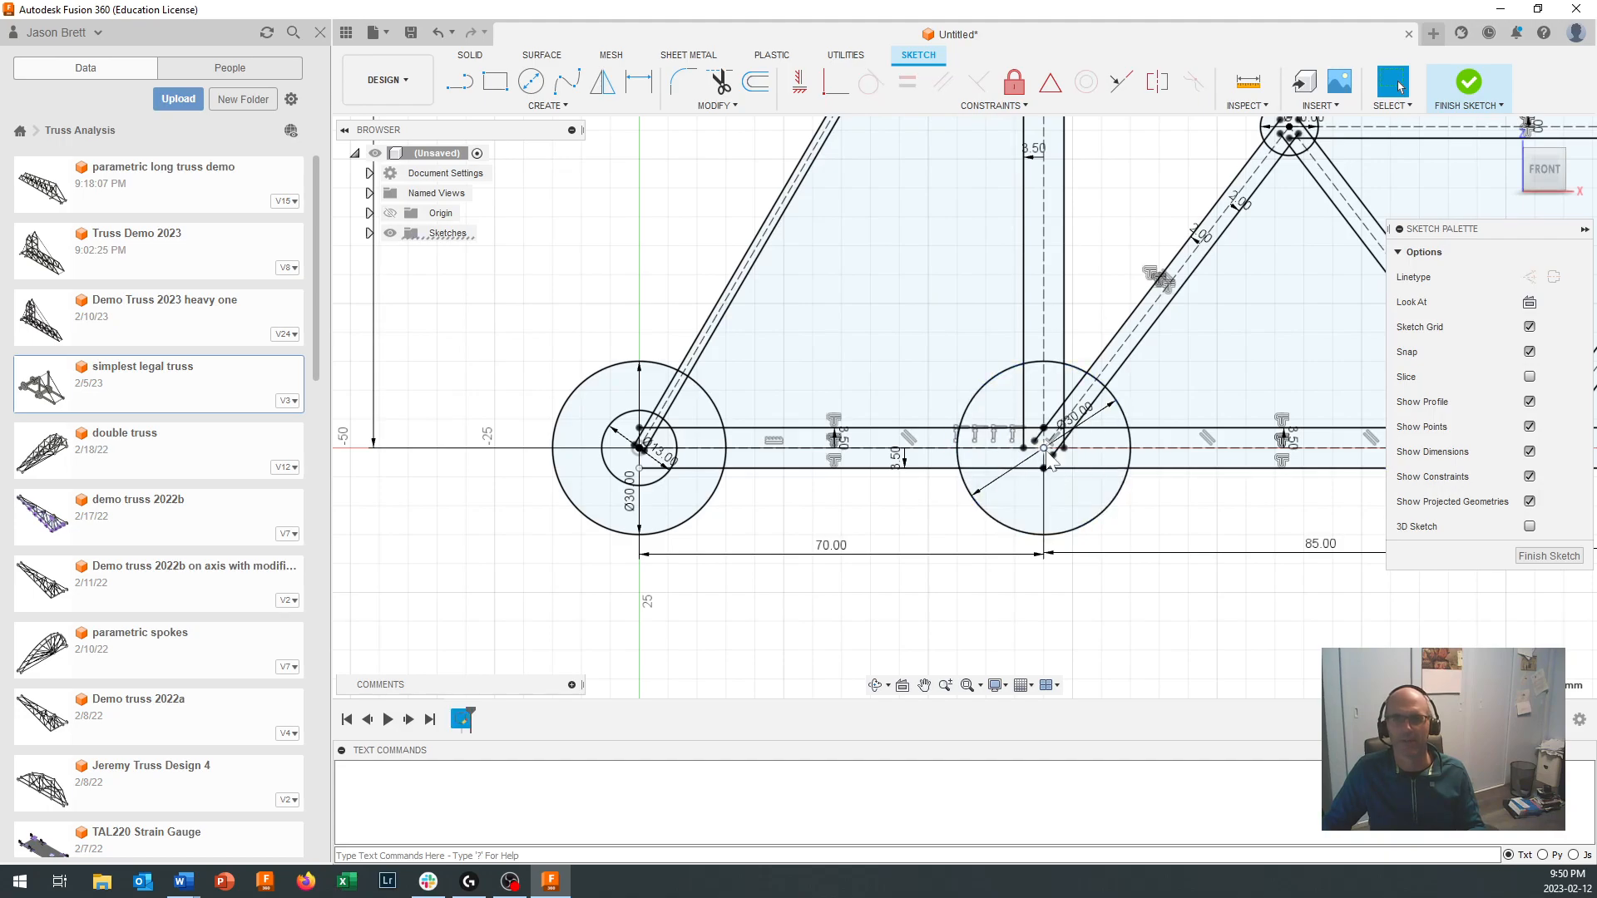
right_click(1049, 454)
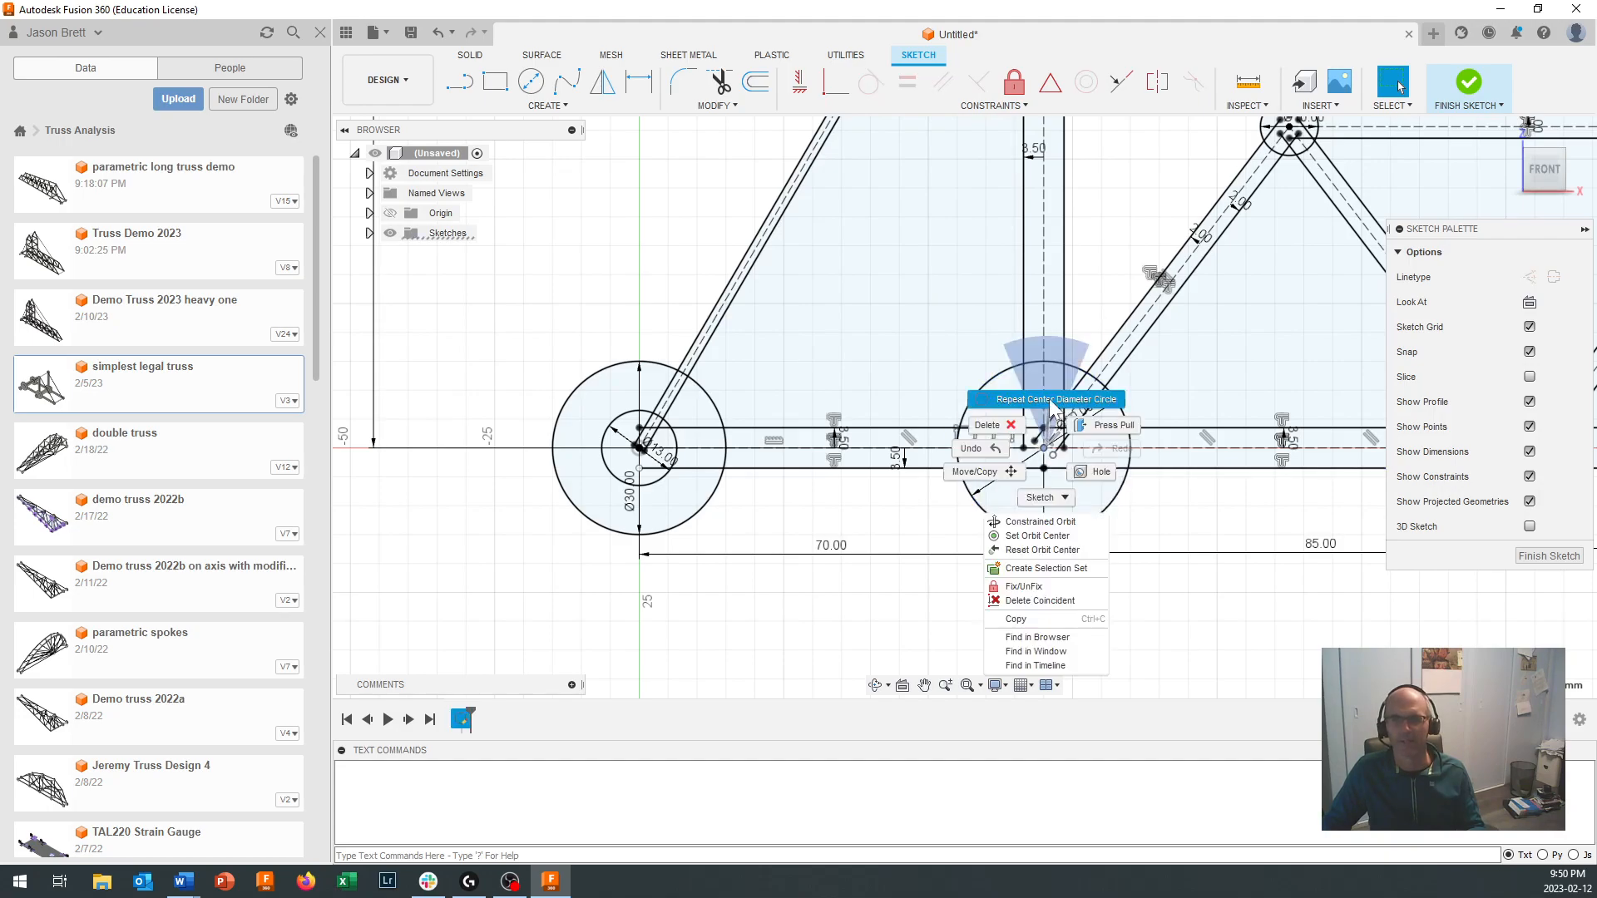
left_click(1052, 391)
left_click(1044, 448)
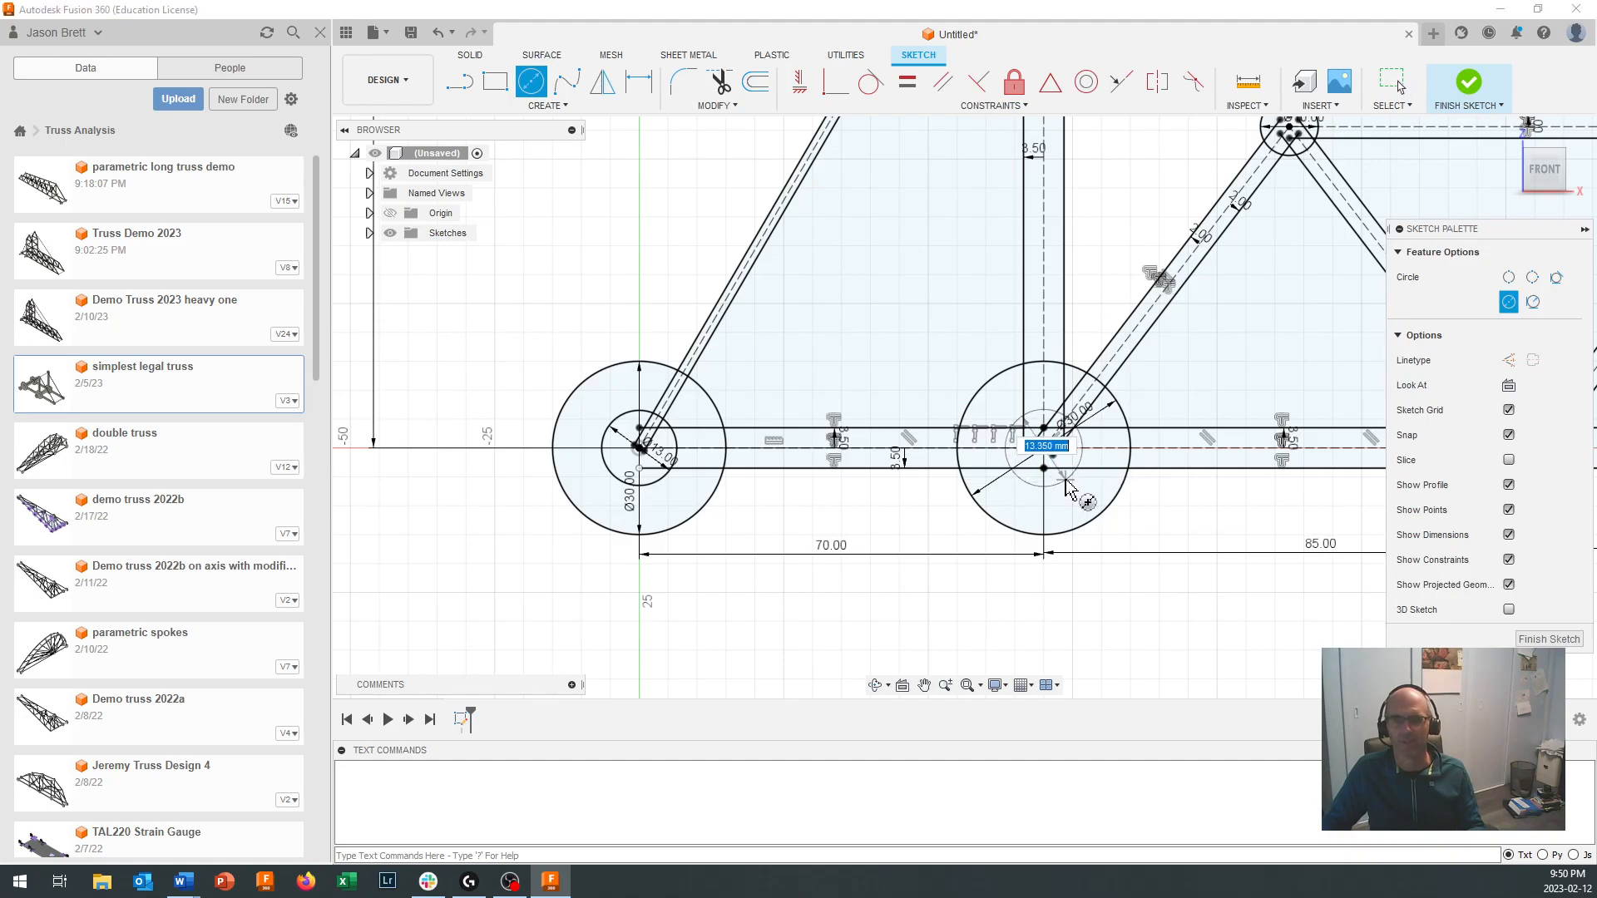
type("13")
key("Return")
key("Escape")
Step: Draw a 3.4 mm hole circle at the center of the 10 mm circle on the tower's peak
scroll(1098, 491, "down", 4)
middle_click_drag(1155, 232, 920, 299)
scroll(920, 291, "down", 1)
scroll(928, 285, "up", 3)
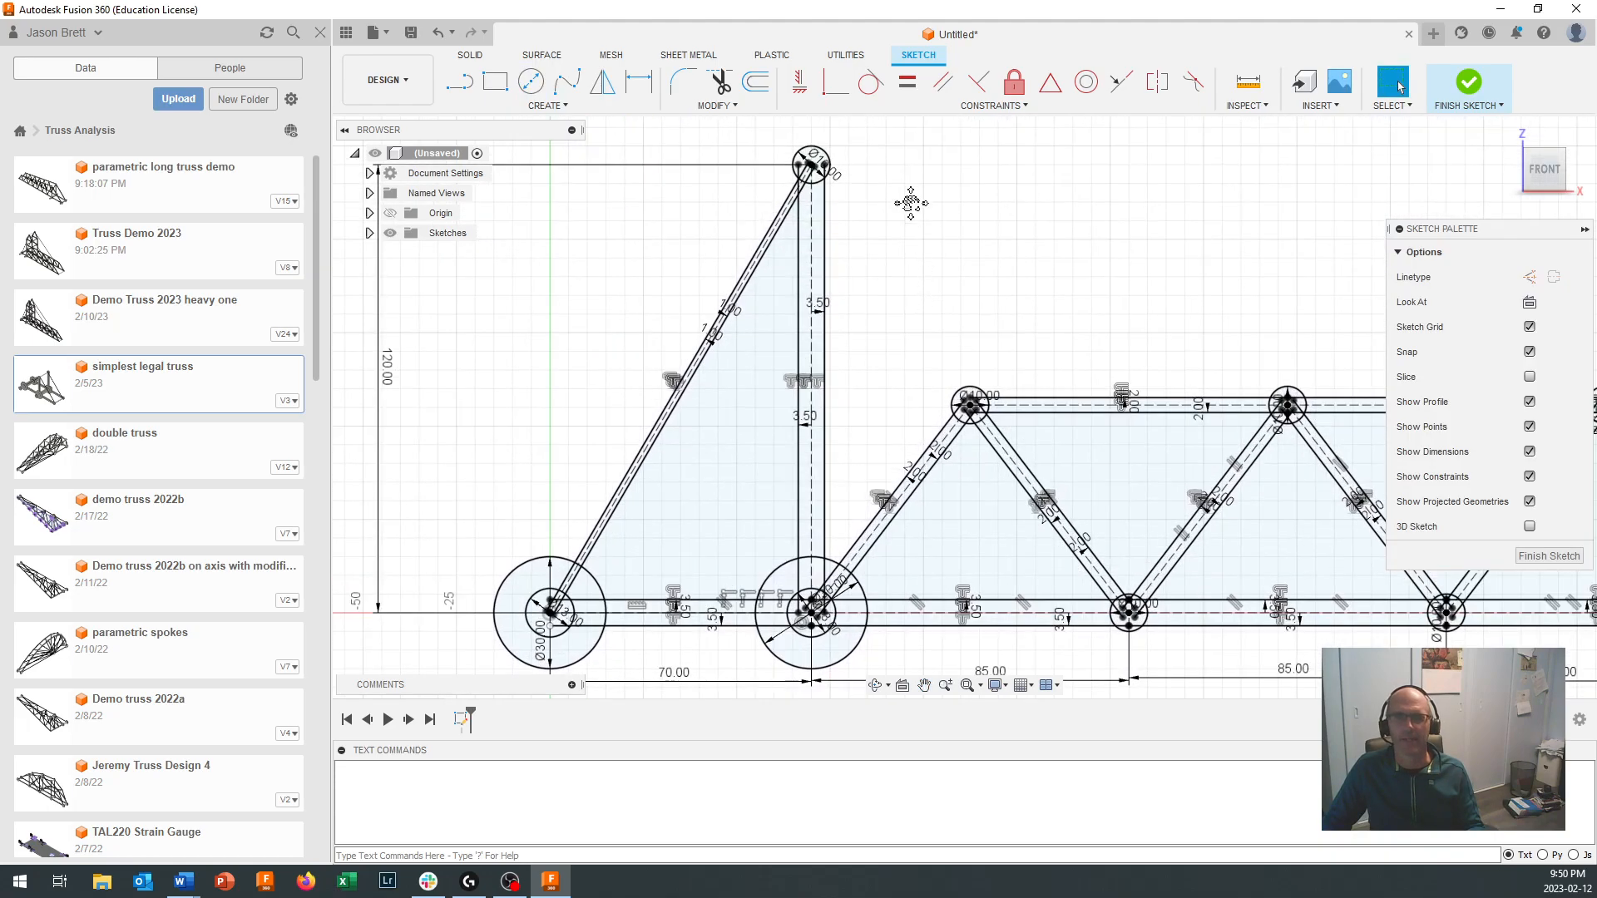
middle_click_drag(909, 196, 891, 410)
scroll(827, 360, "up", 5)
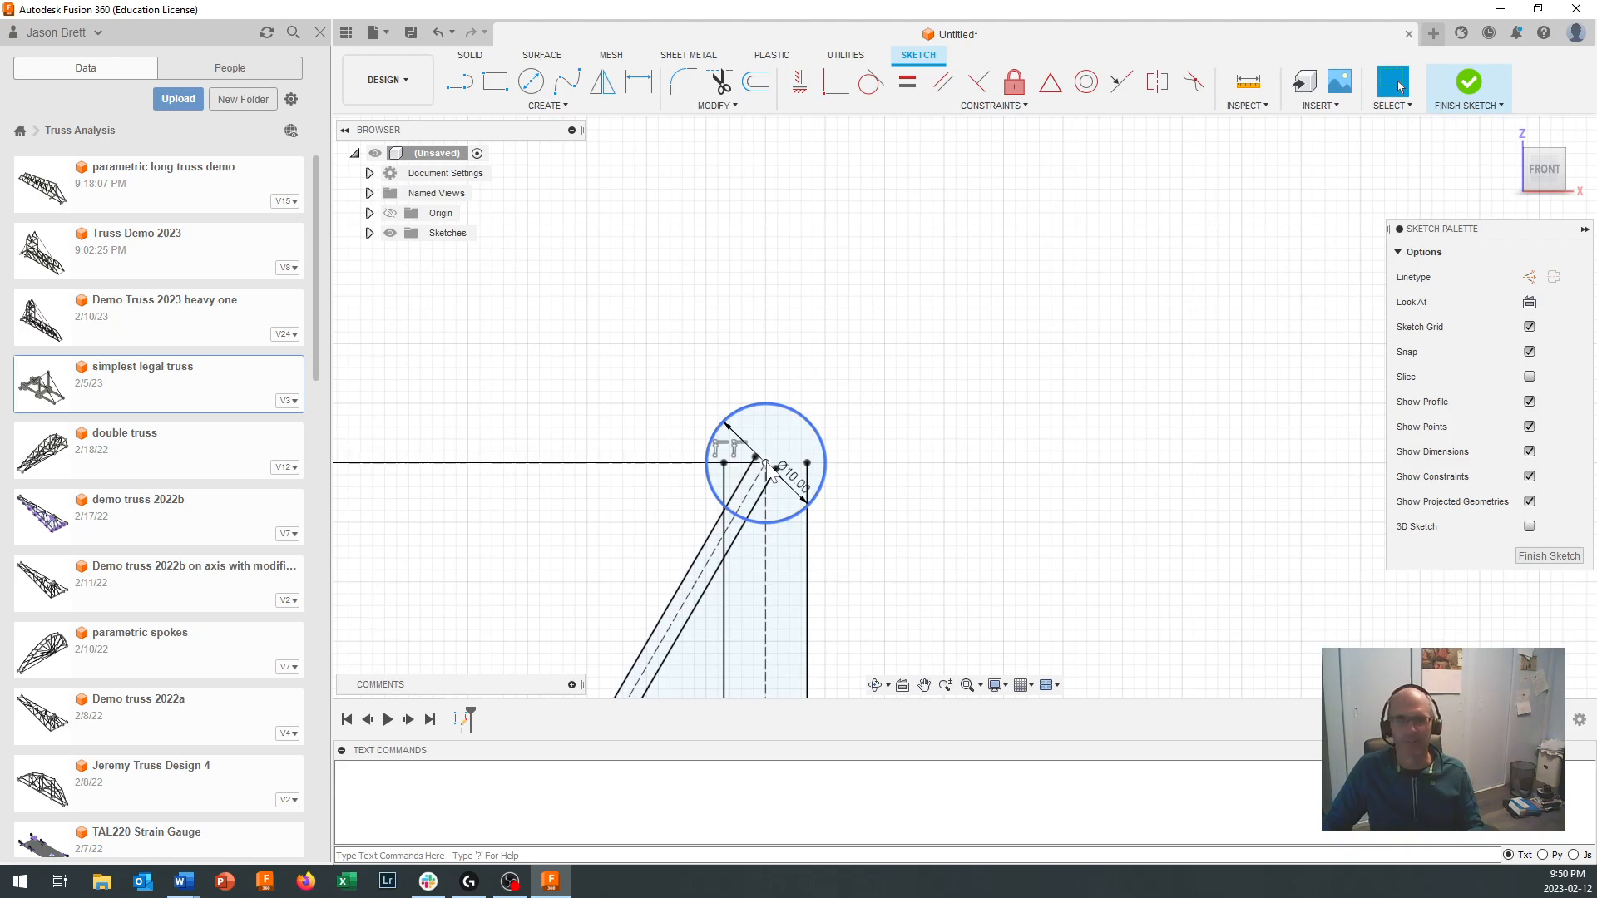
left_click(530, 80)
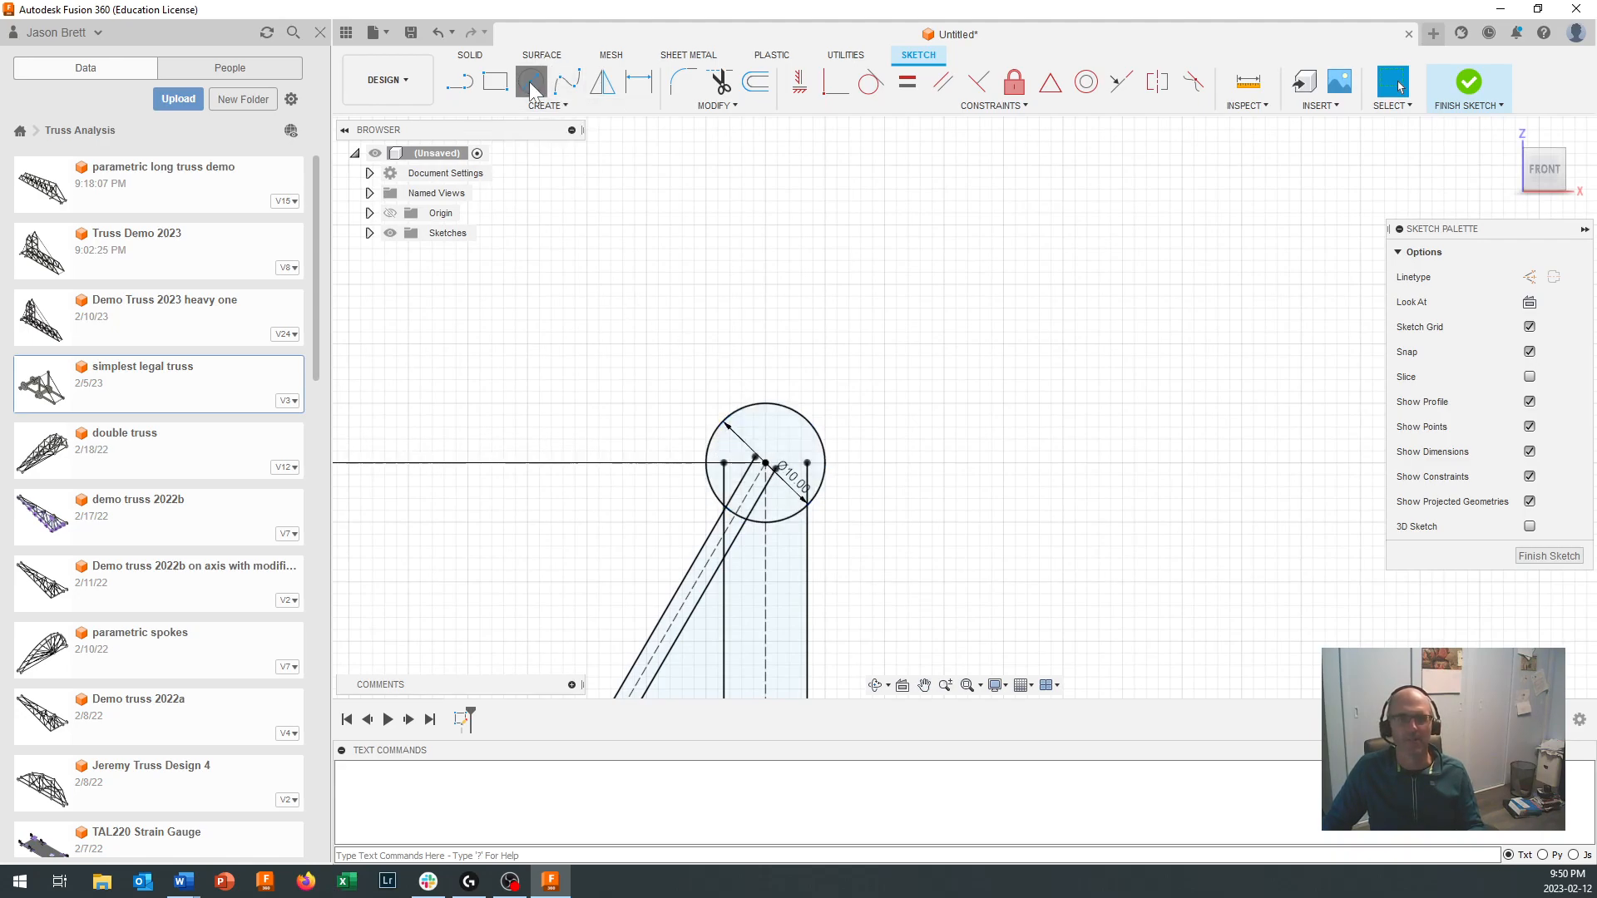
scroll(758, 481, "up", 2)
left_click(765, 463)
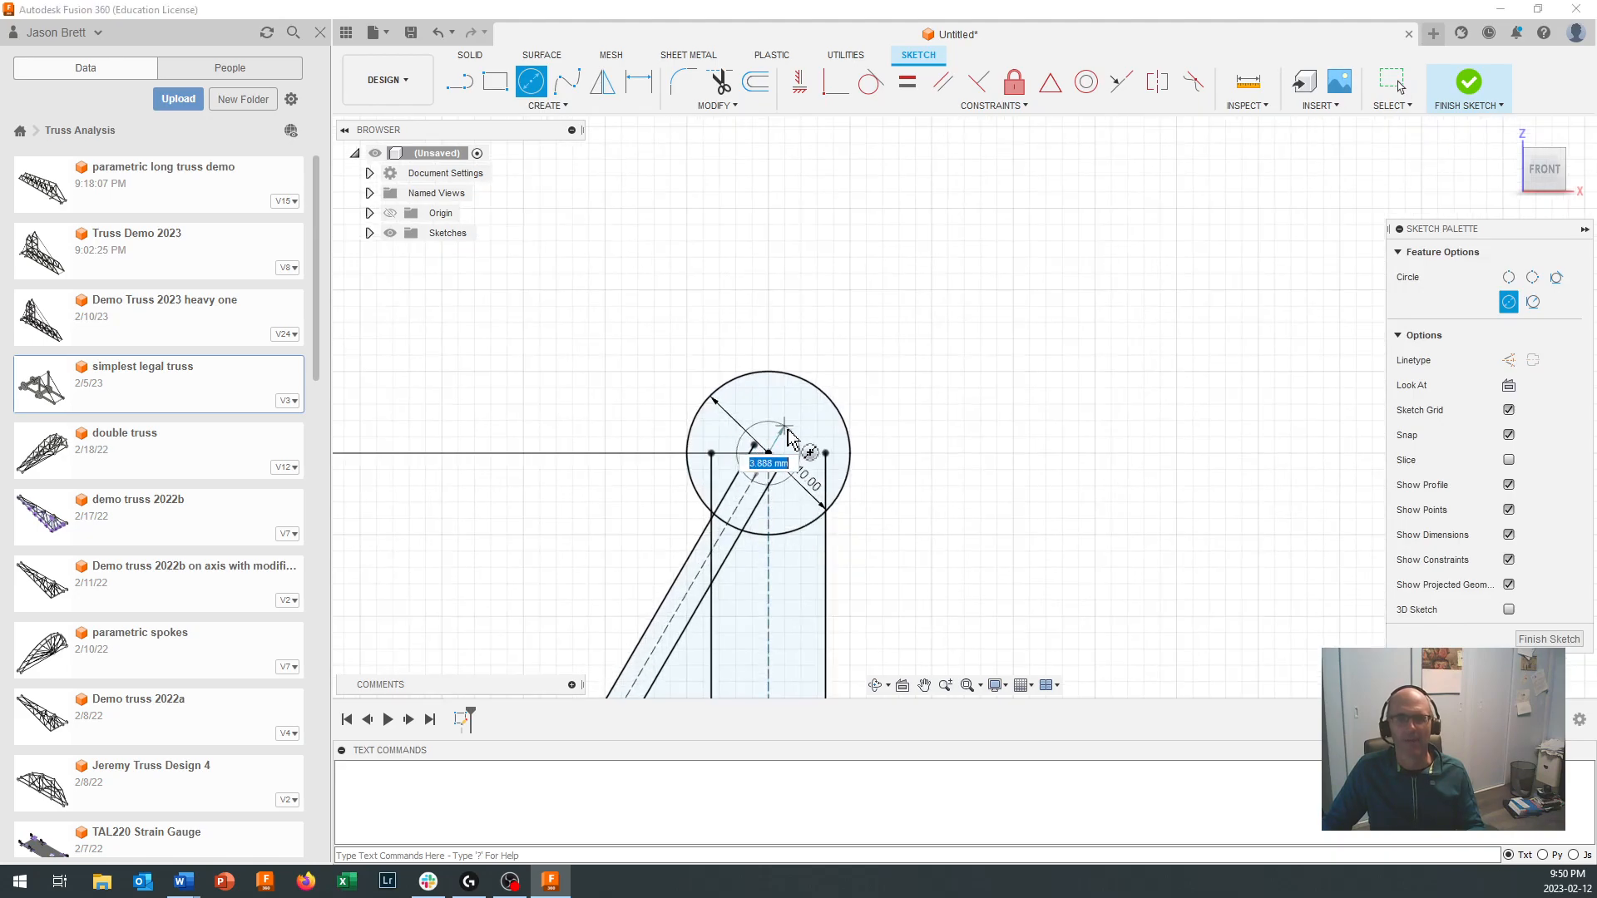
type("3.4")
key("Return")
key("Escape")
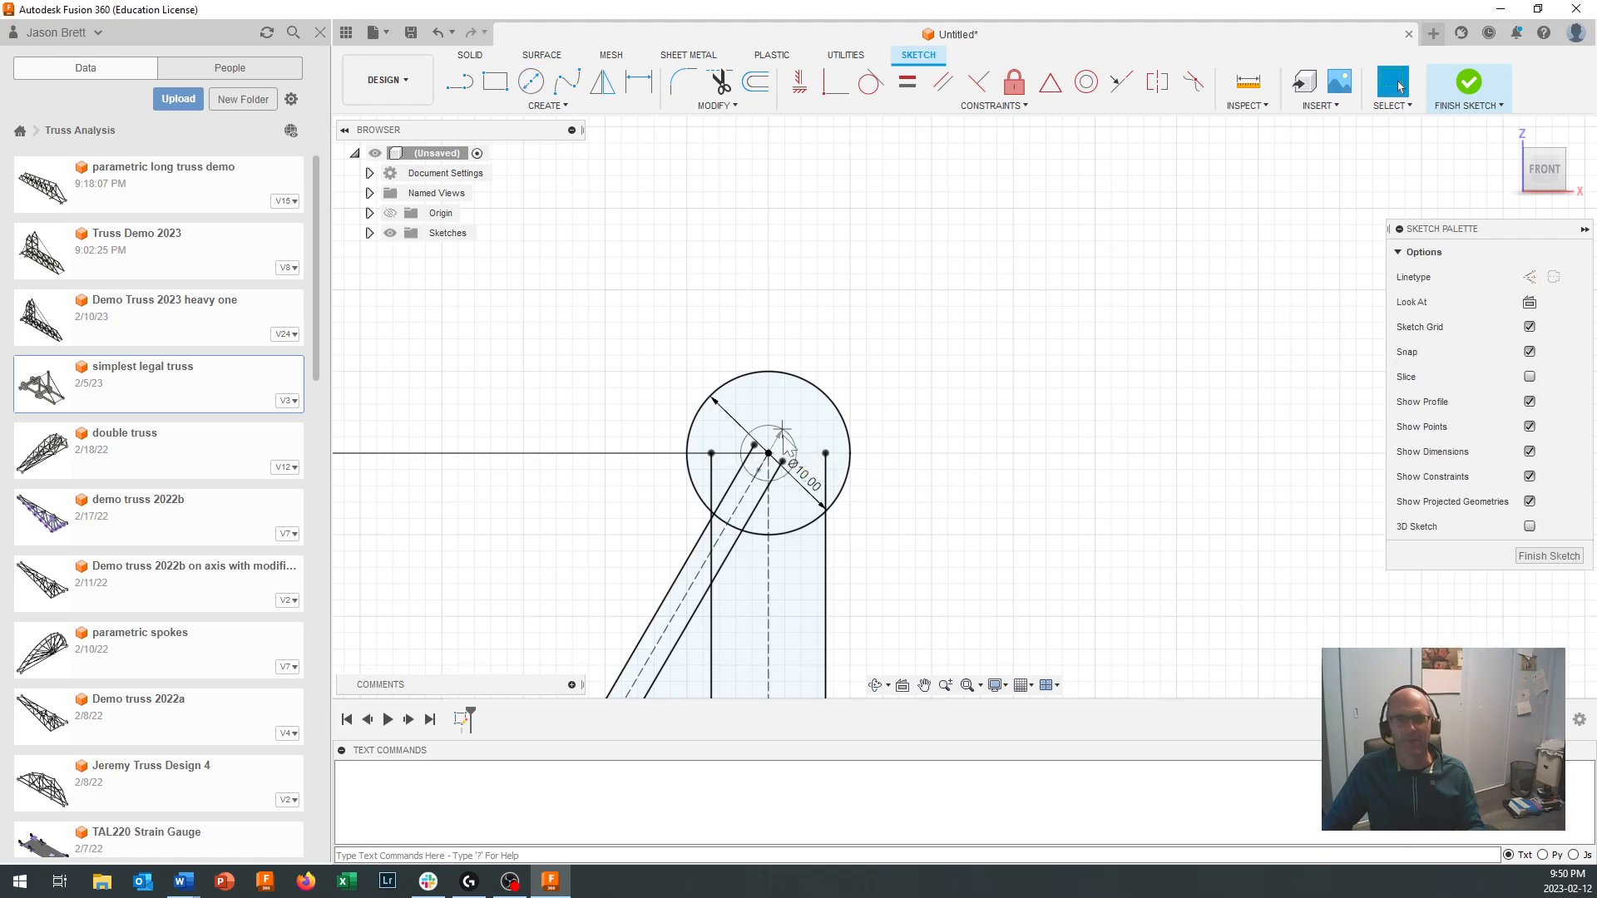
Step: Draw a 3.4 mm hole circle at the center of the first upper-chord joint next to the tower
scroll(973, 535, "down", 3)
mouse_move(1146, 555)
middle_mouse_down()
mouse_move(1101, 236)
mouse_move(1065, 249)
middle_mouse_up()
scroll(1156, 457, "down", 2)
mouse_move(1166, 474)
middle_mouse_down()
mouse_move(1159, 357)
mouse_move(995, 225)
middle_mouse_up()
scroll(951, 384, "up", 2)
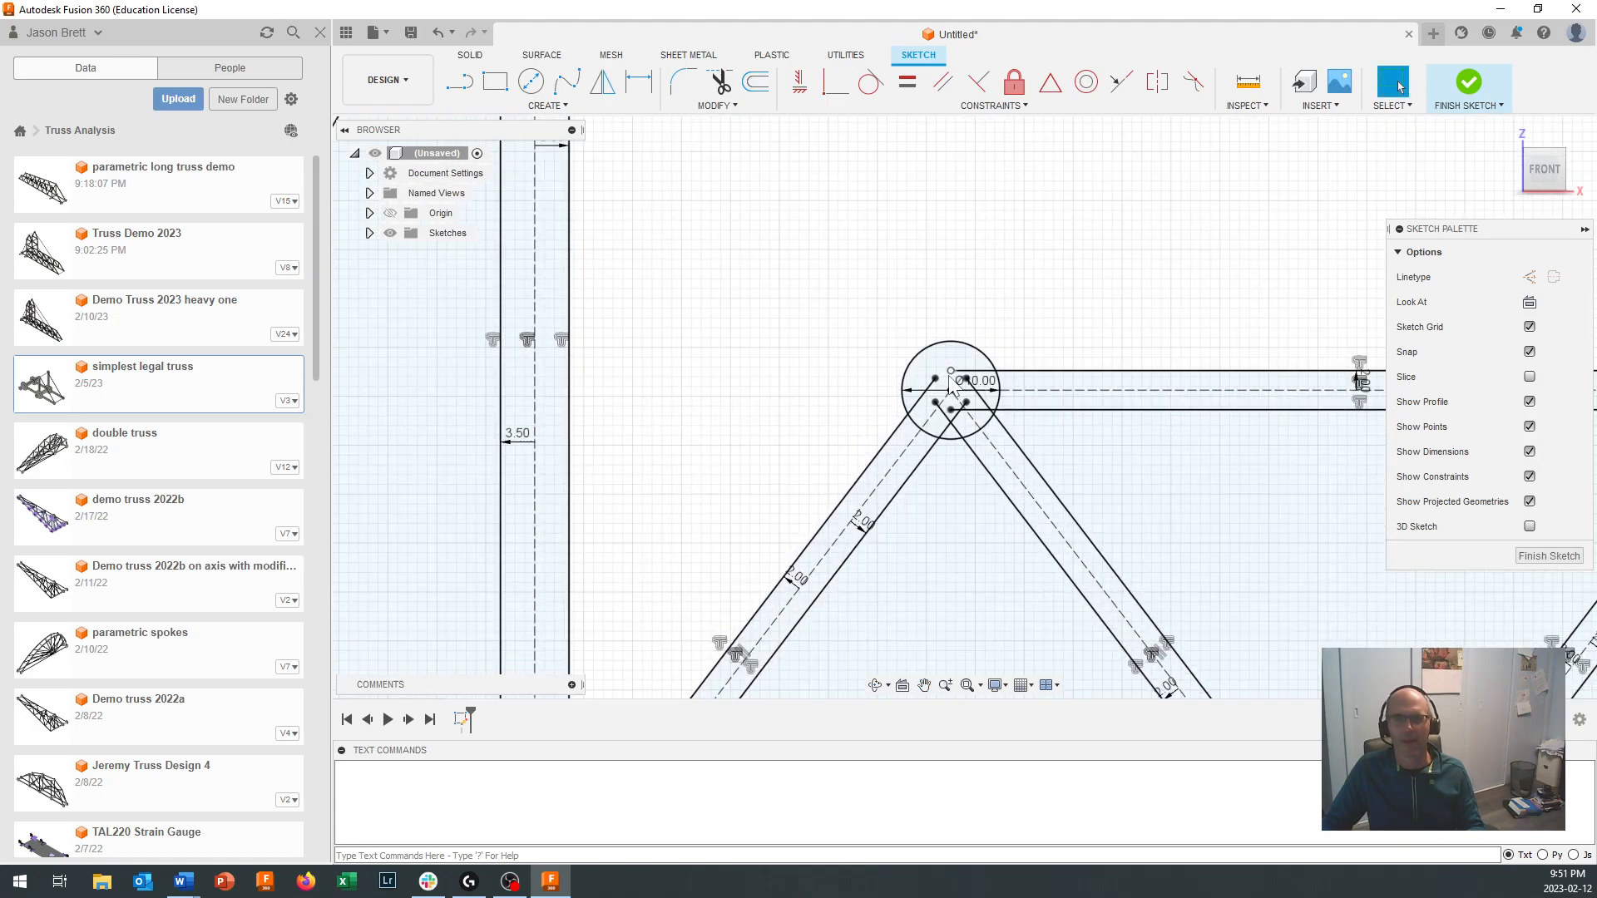
left_click(531, 81)
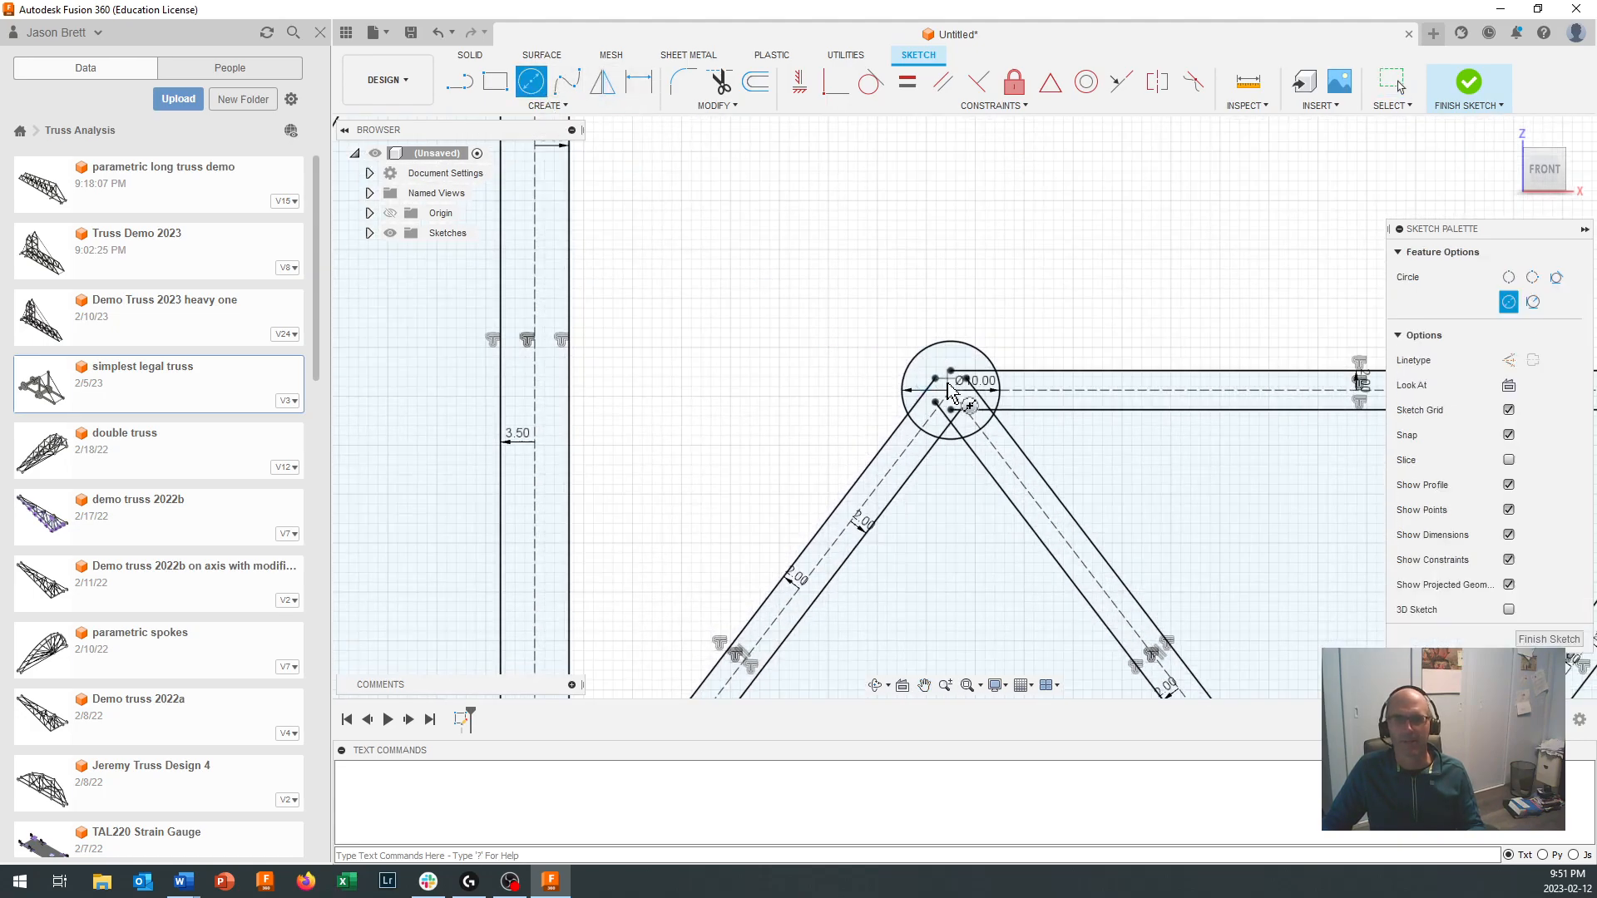
left_click(957, 401)
type("3.5")
key("Return")
key("Escape")
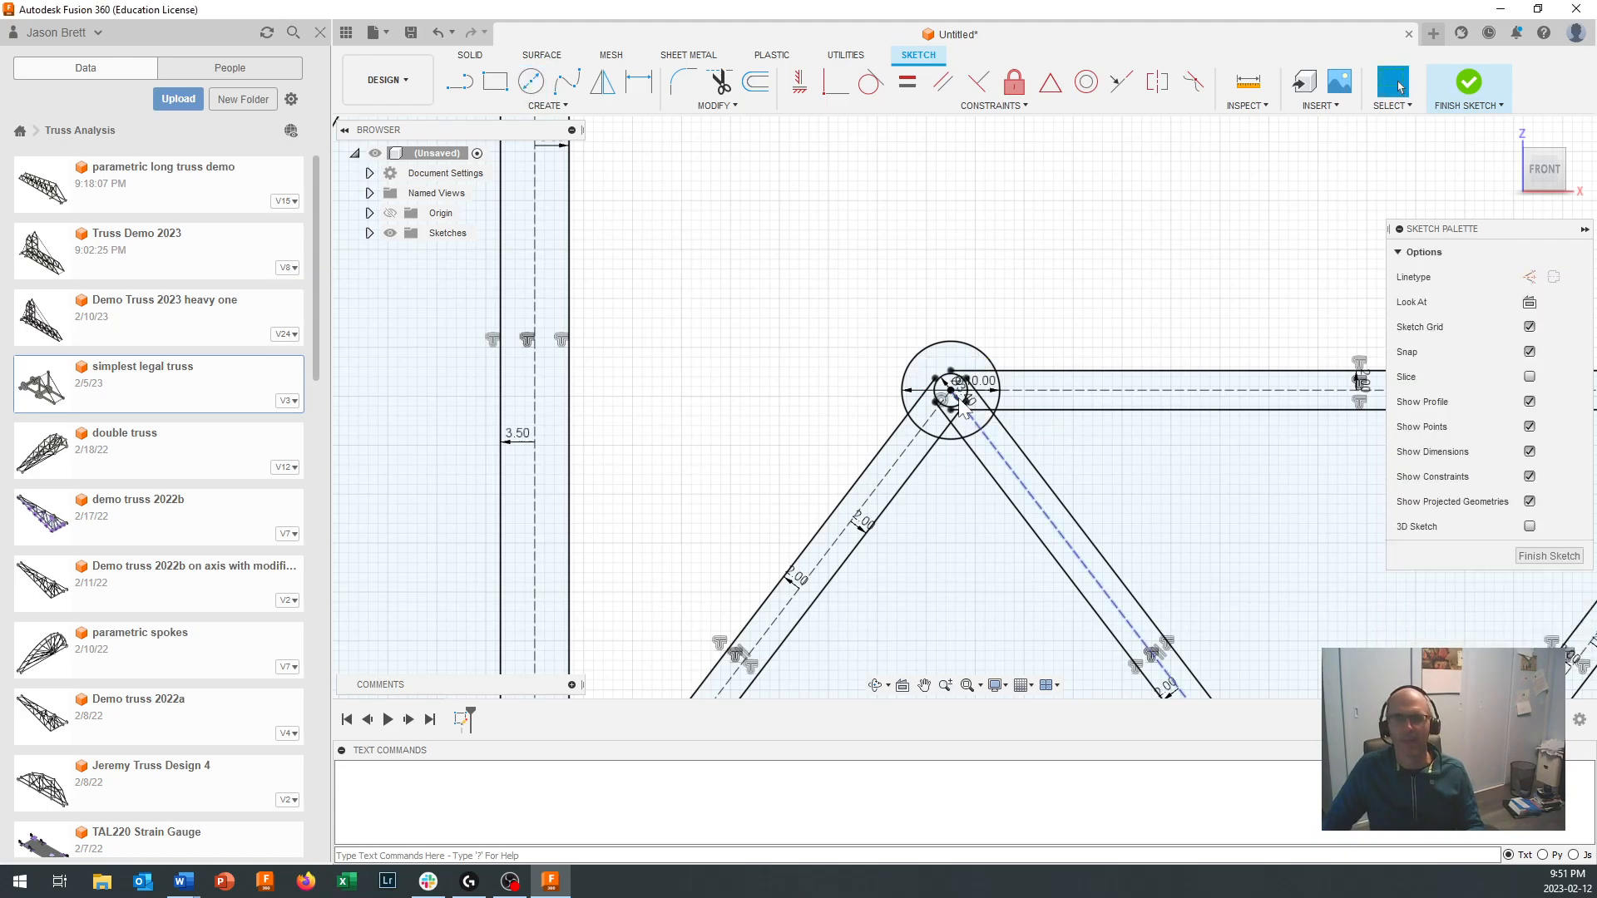
scroll(965, 413, "up", 3)
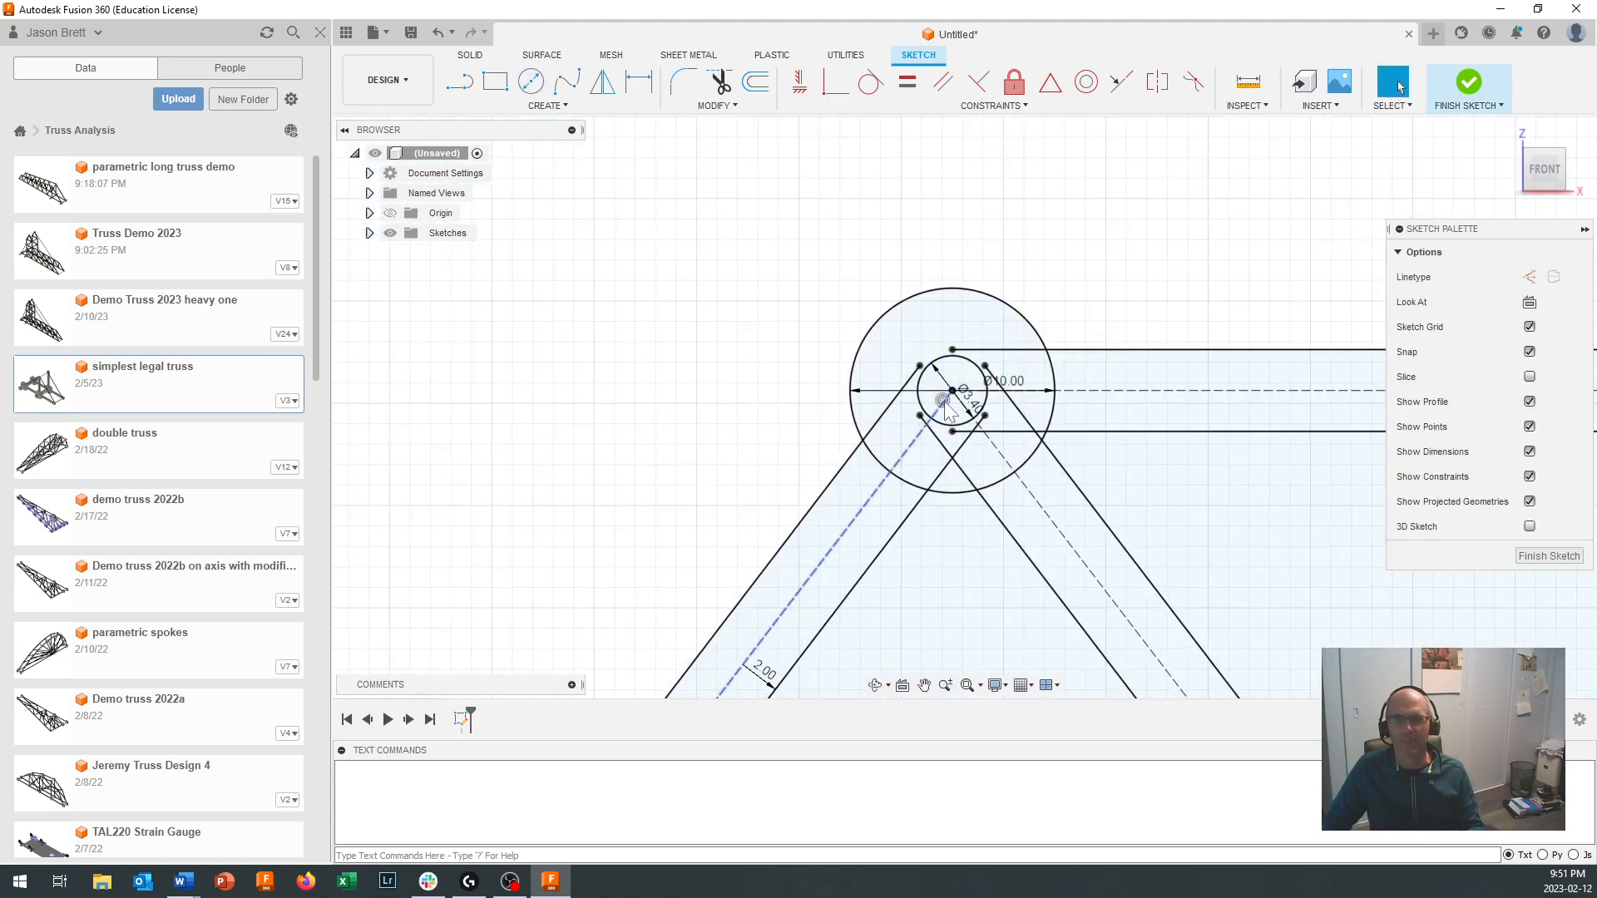
Step: Draw a 3.4 mm hole circle at the center of the first 10 mm lower-chord joint beyond the tower base
scroll(968, 539, "down", 5)
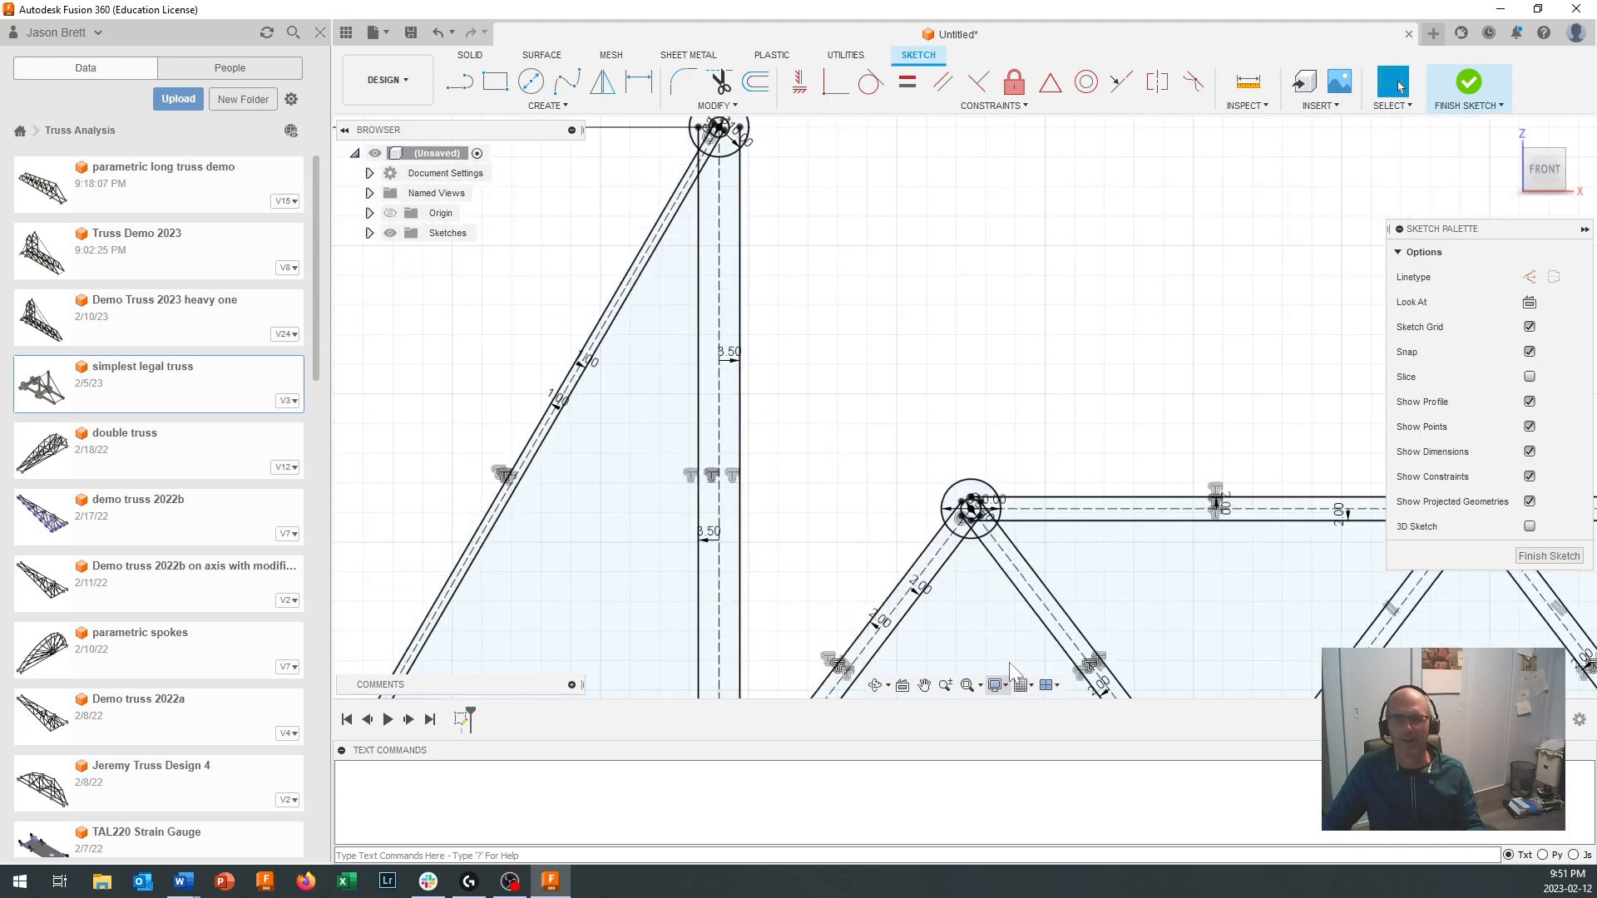
mouse_move(868, 502)
middle_mouse_down()
mouse_move(909, 421)
mouse_move(905, 130)
middle_mouse_up()
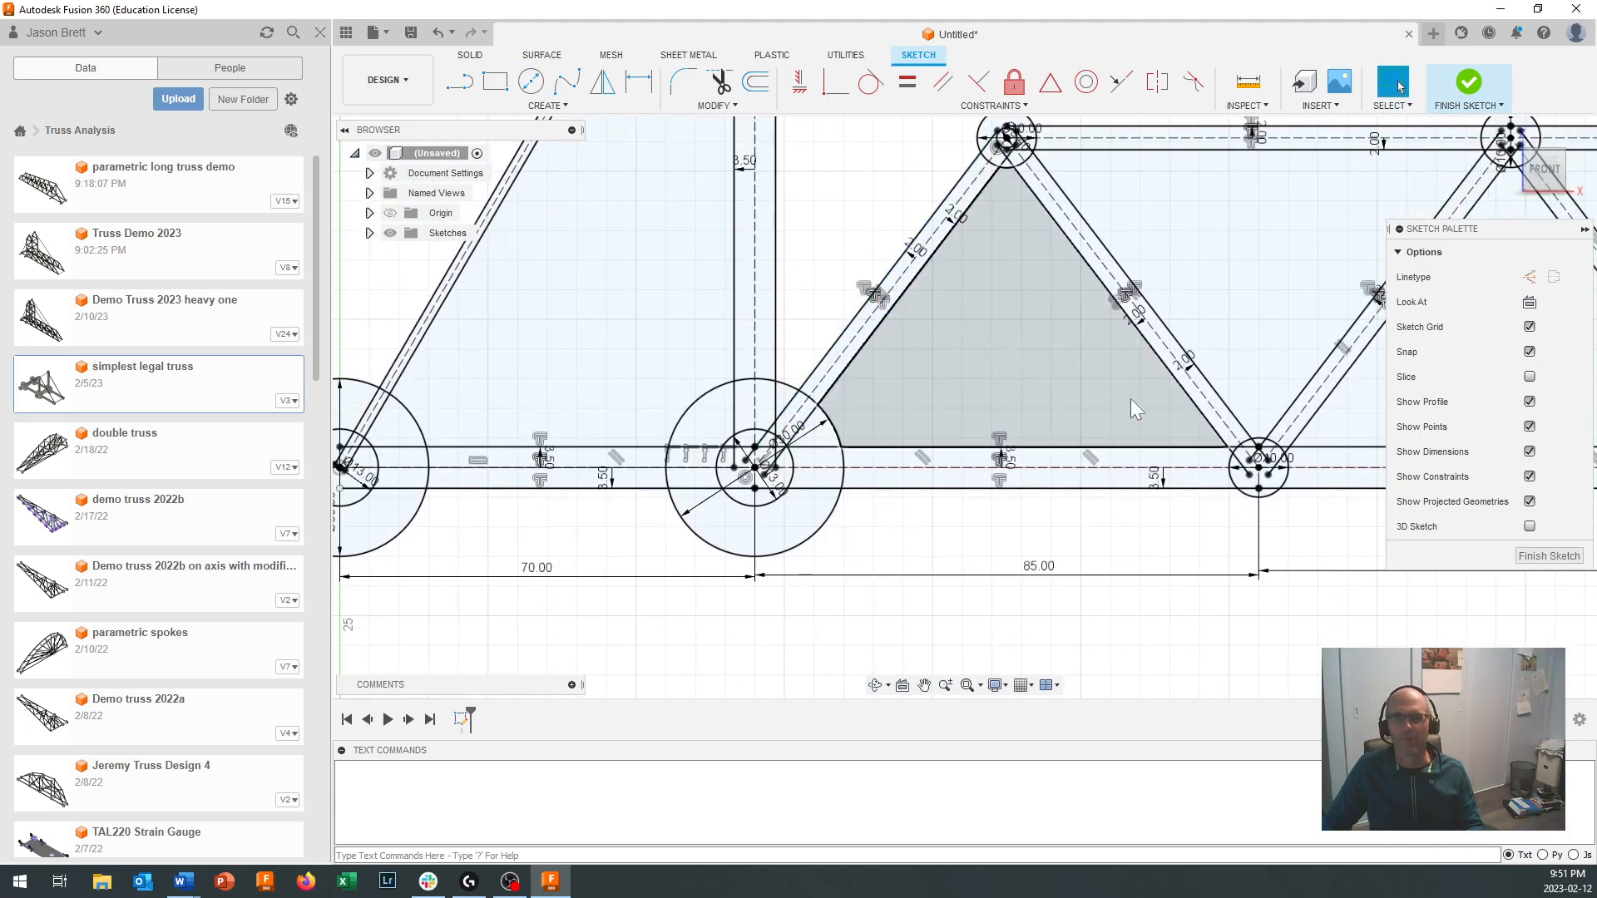
middle_click_drag(1333, 510, 1027, 516)
scroll(948, 510, "up", 4)
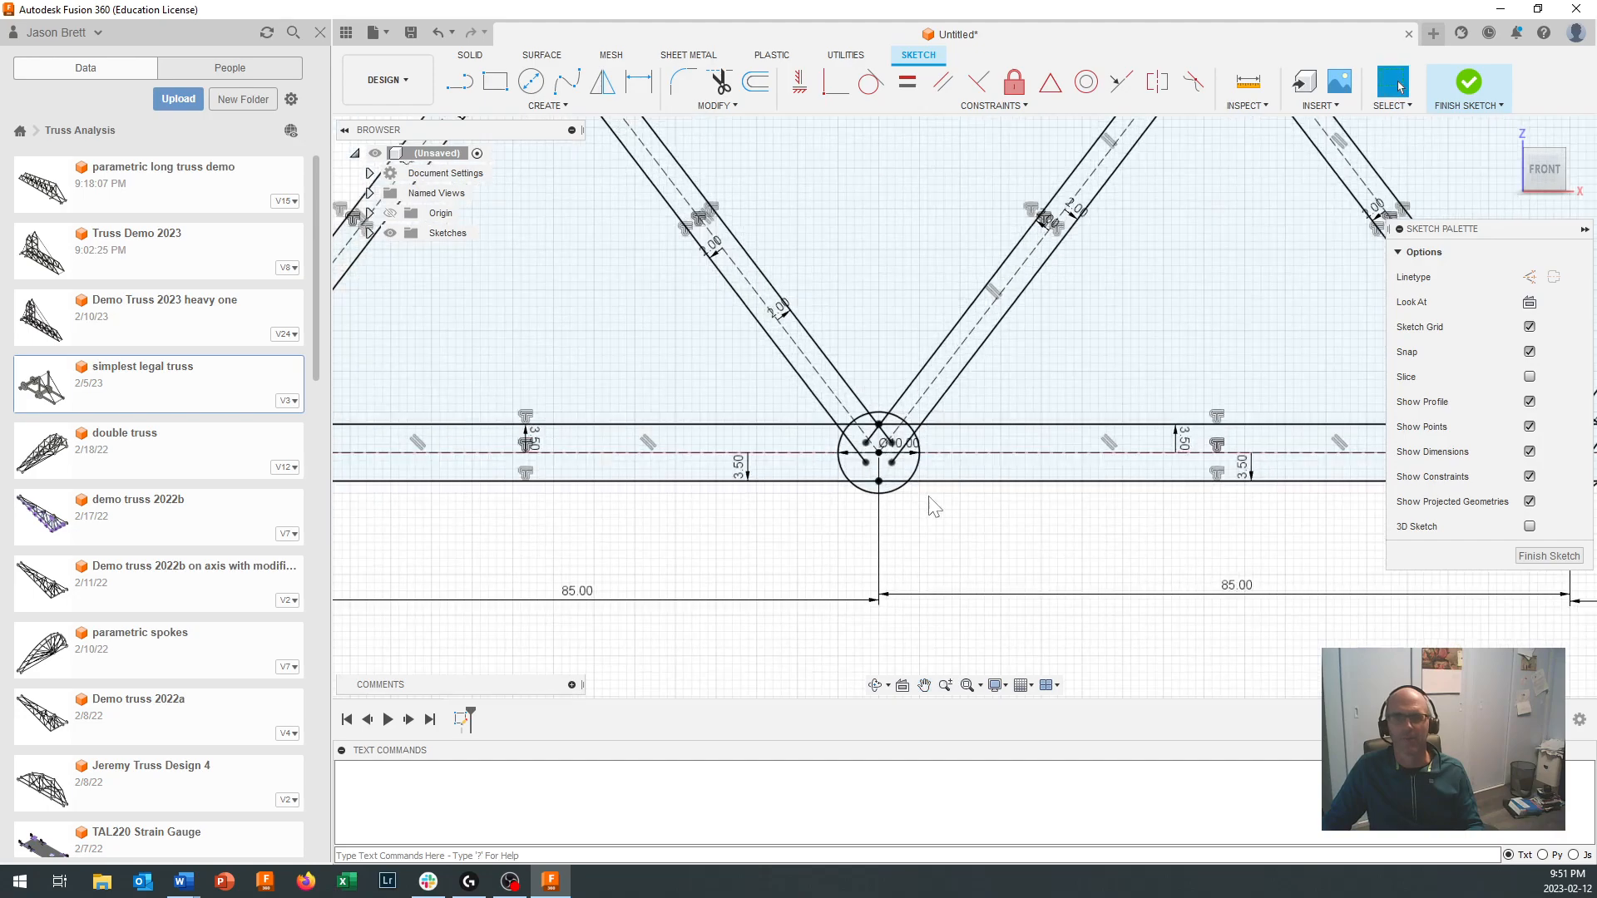
left_click(531, 81)
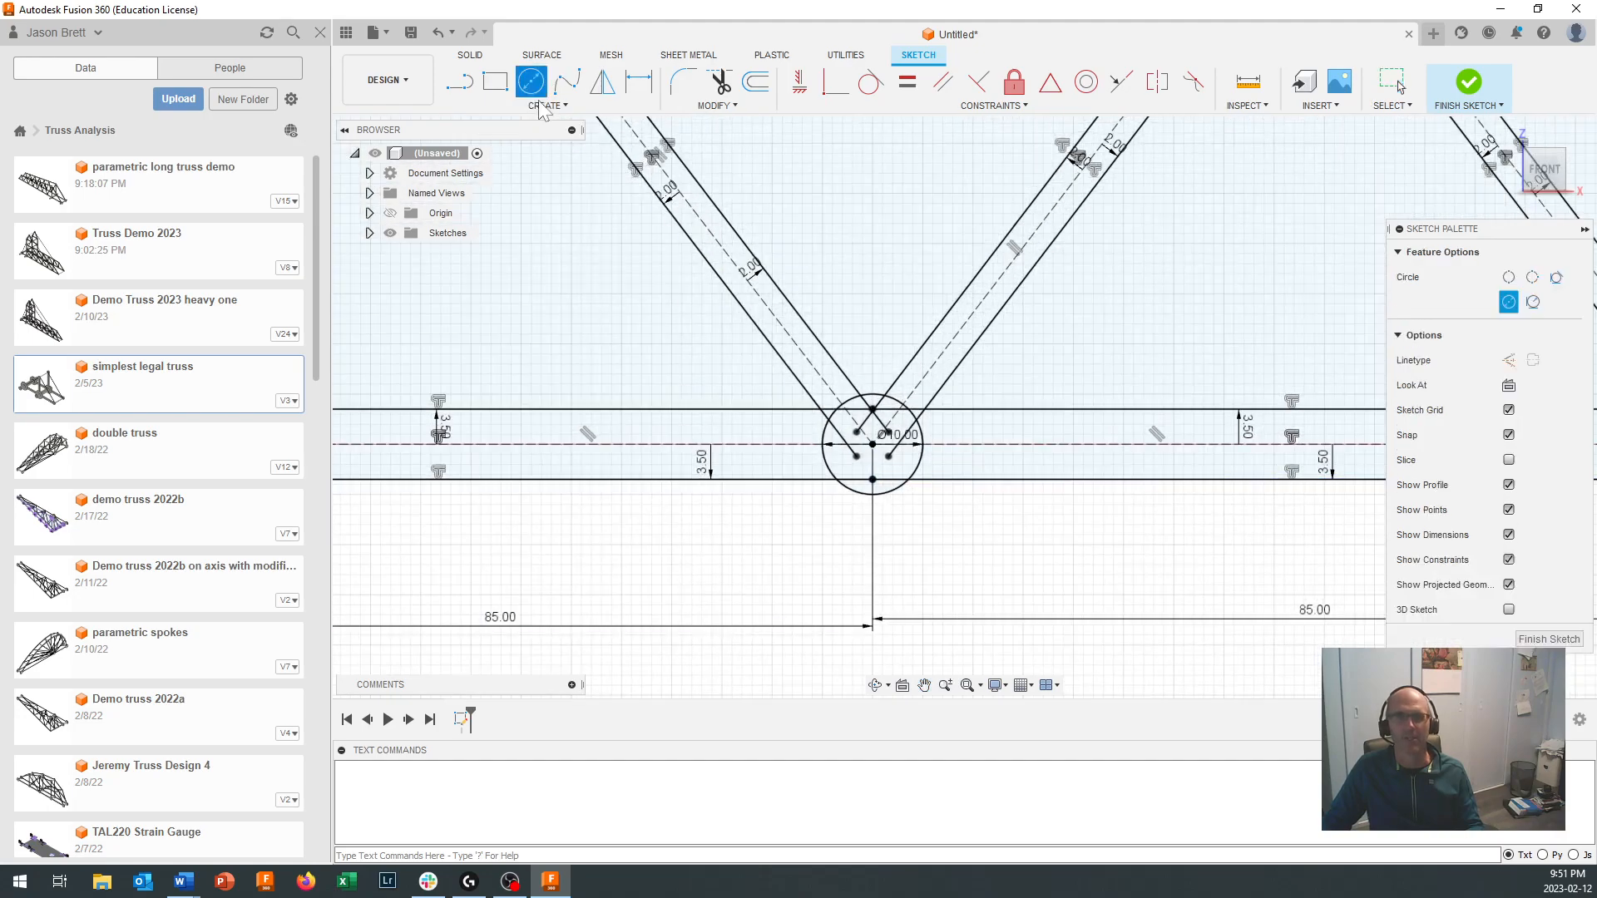
left_click(871, 444)
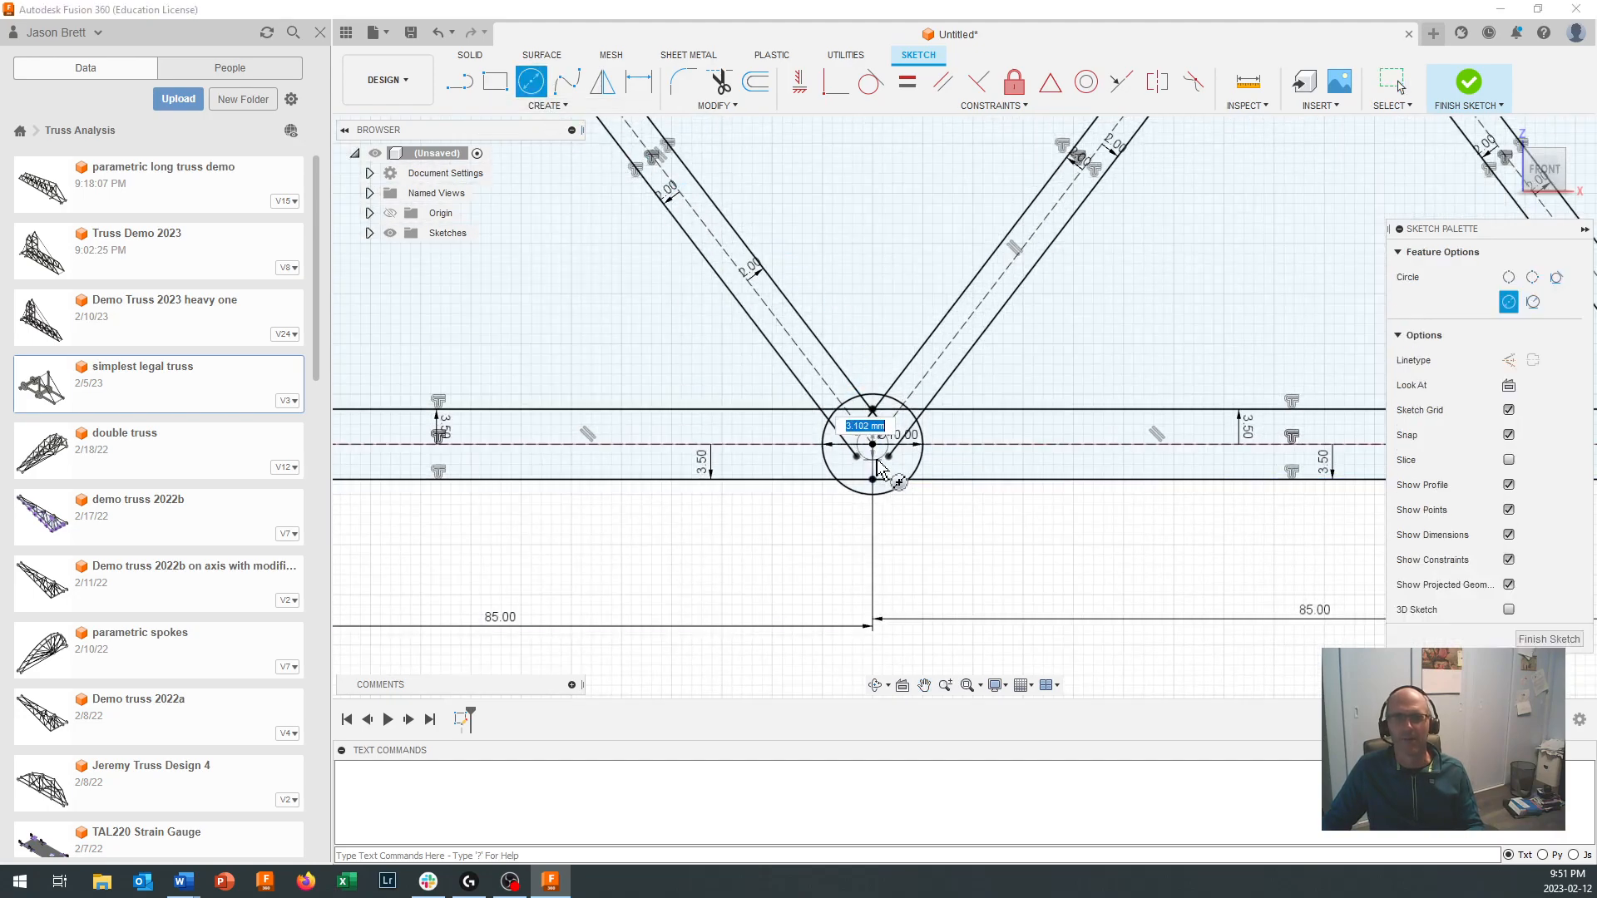
type("3")
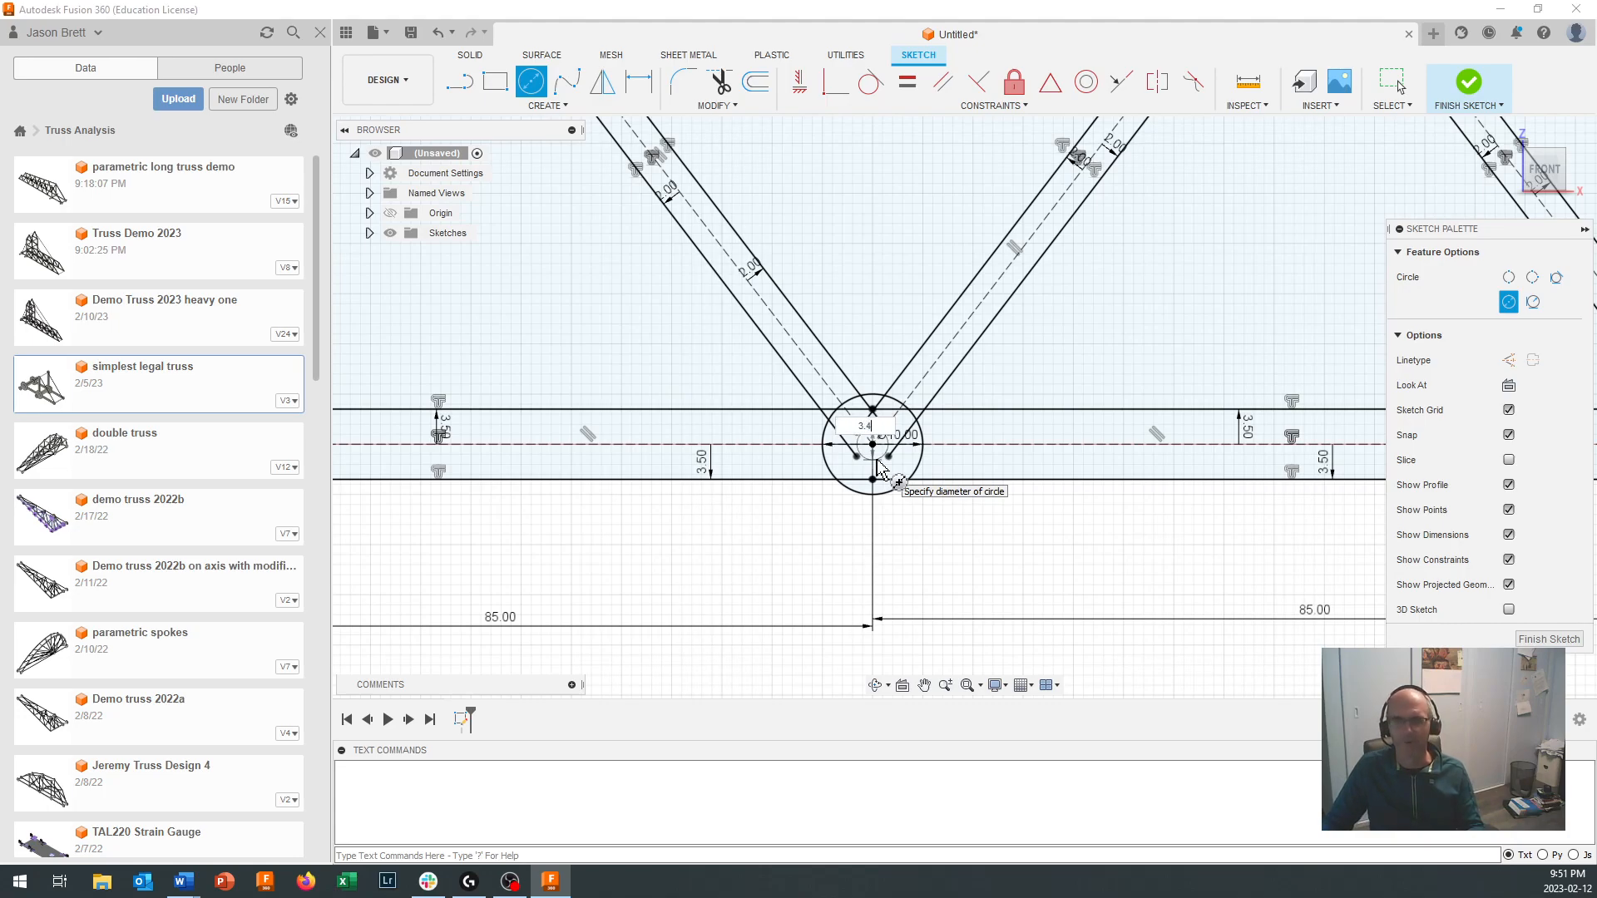
type(".4")
key("Return")
key("Escape")
Step: Examine the hole circles at the upper and lower chord joints along the whole truss sketch
scroll(948, 540, "down", 5)
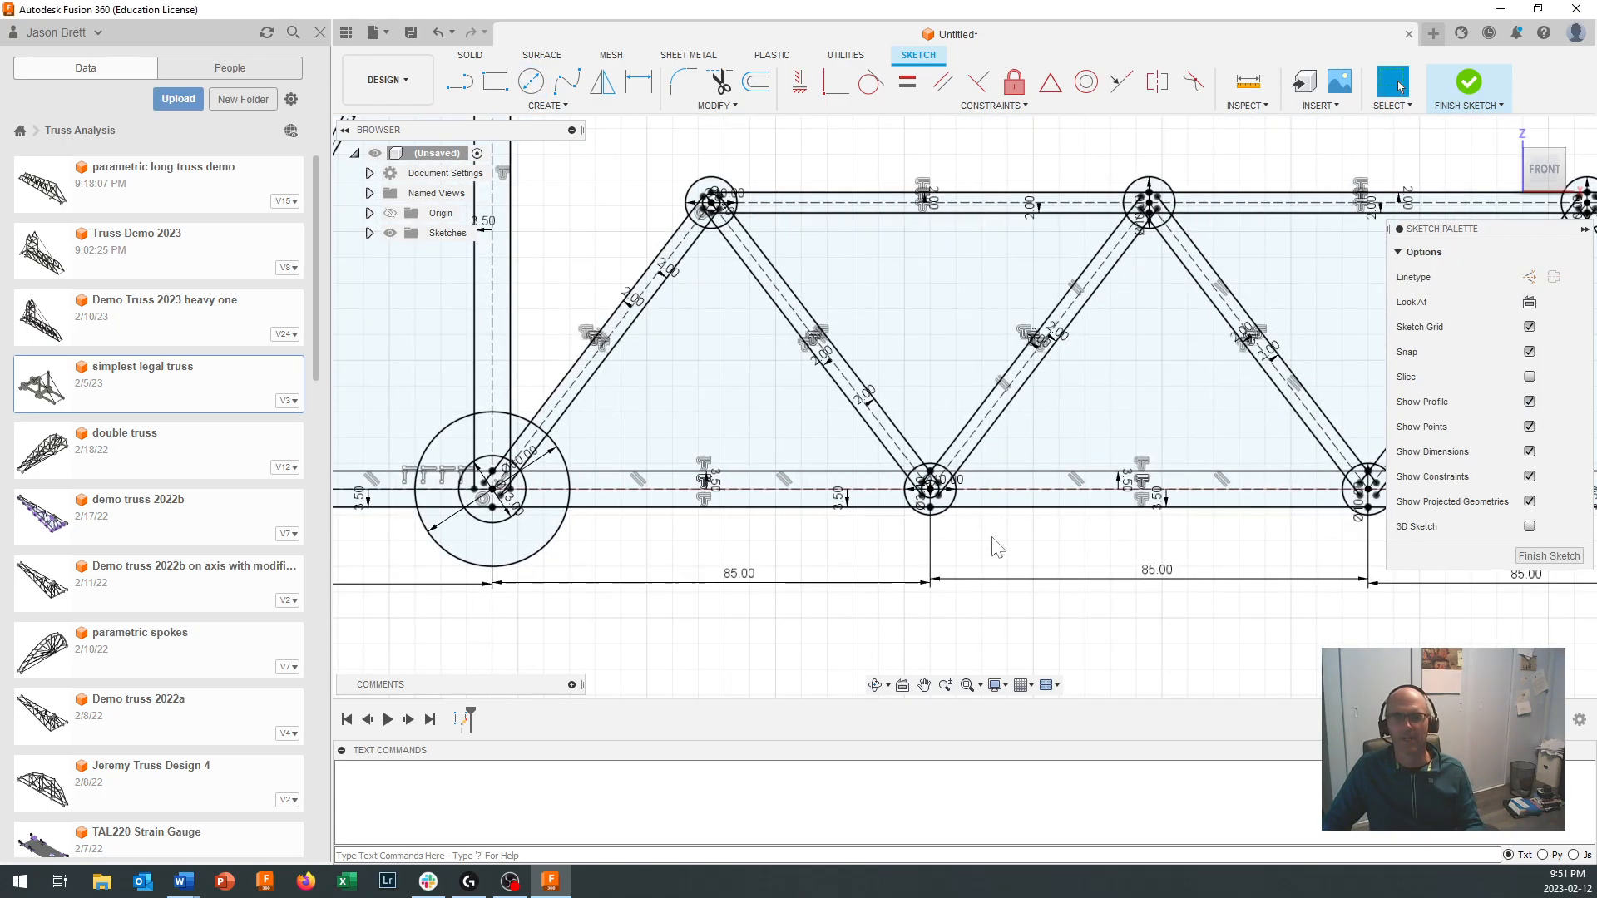
scroll(1092, 580, "down", 2)
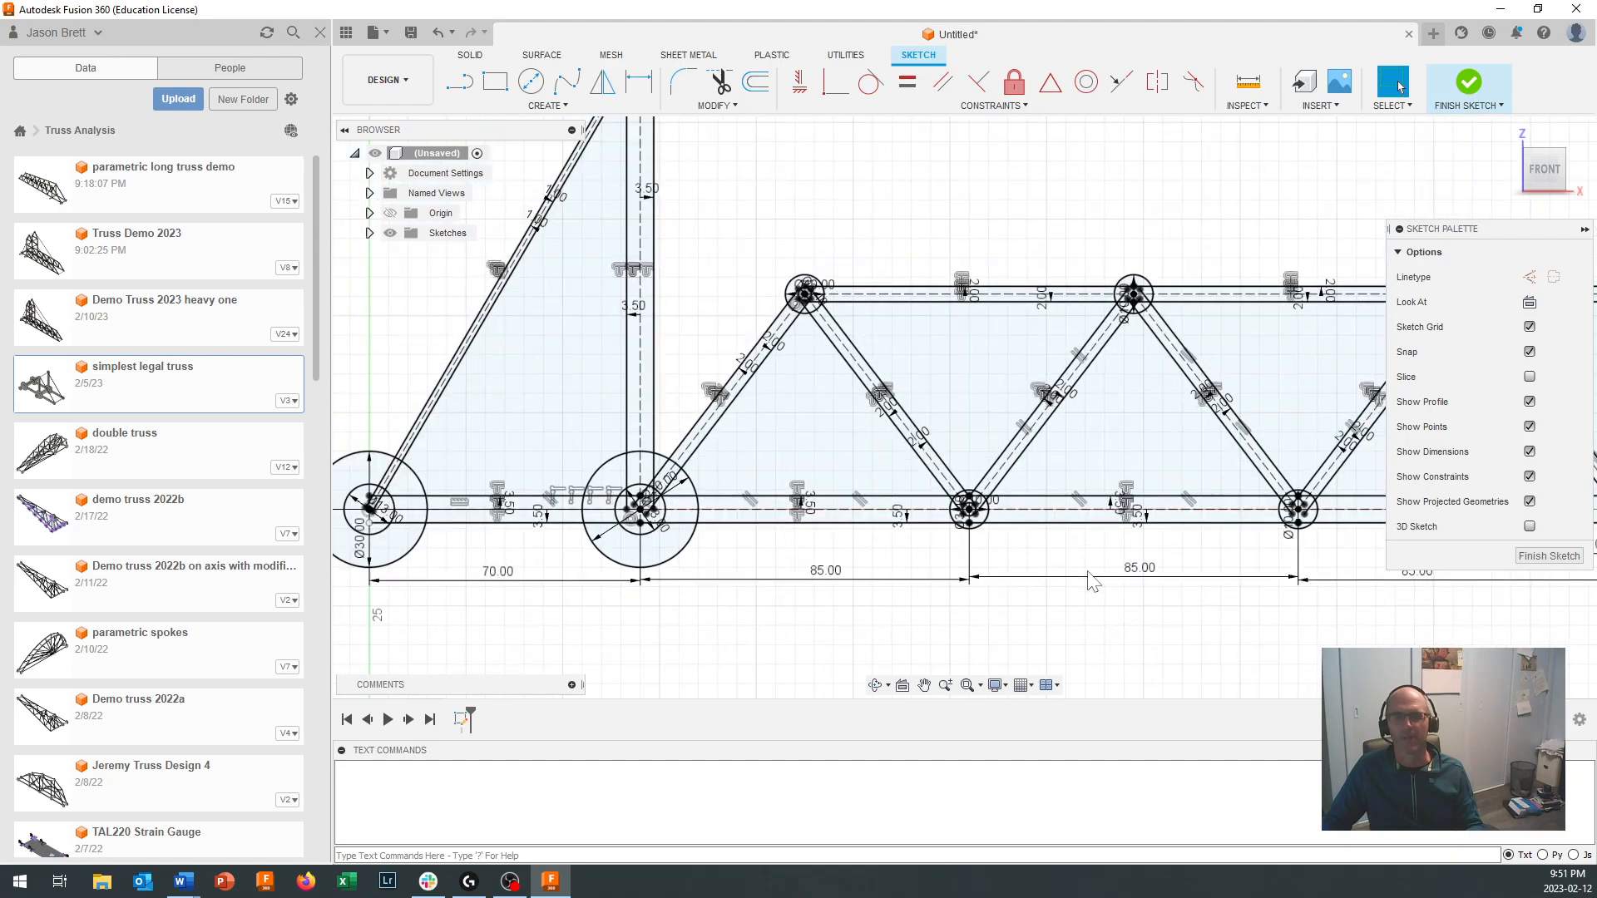
scroll(1092, 579, "up", 1)
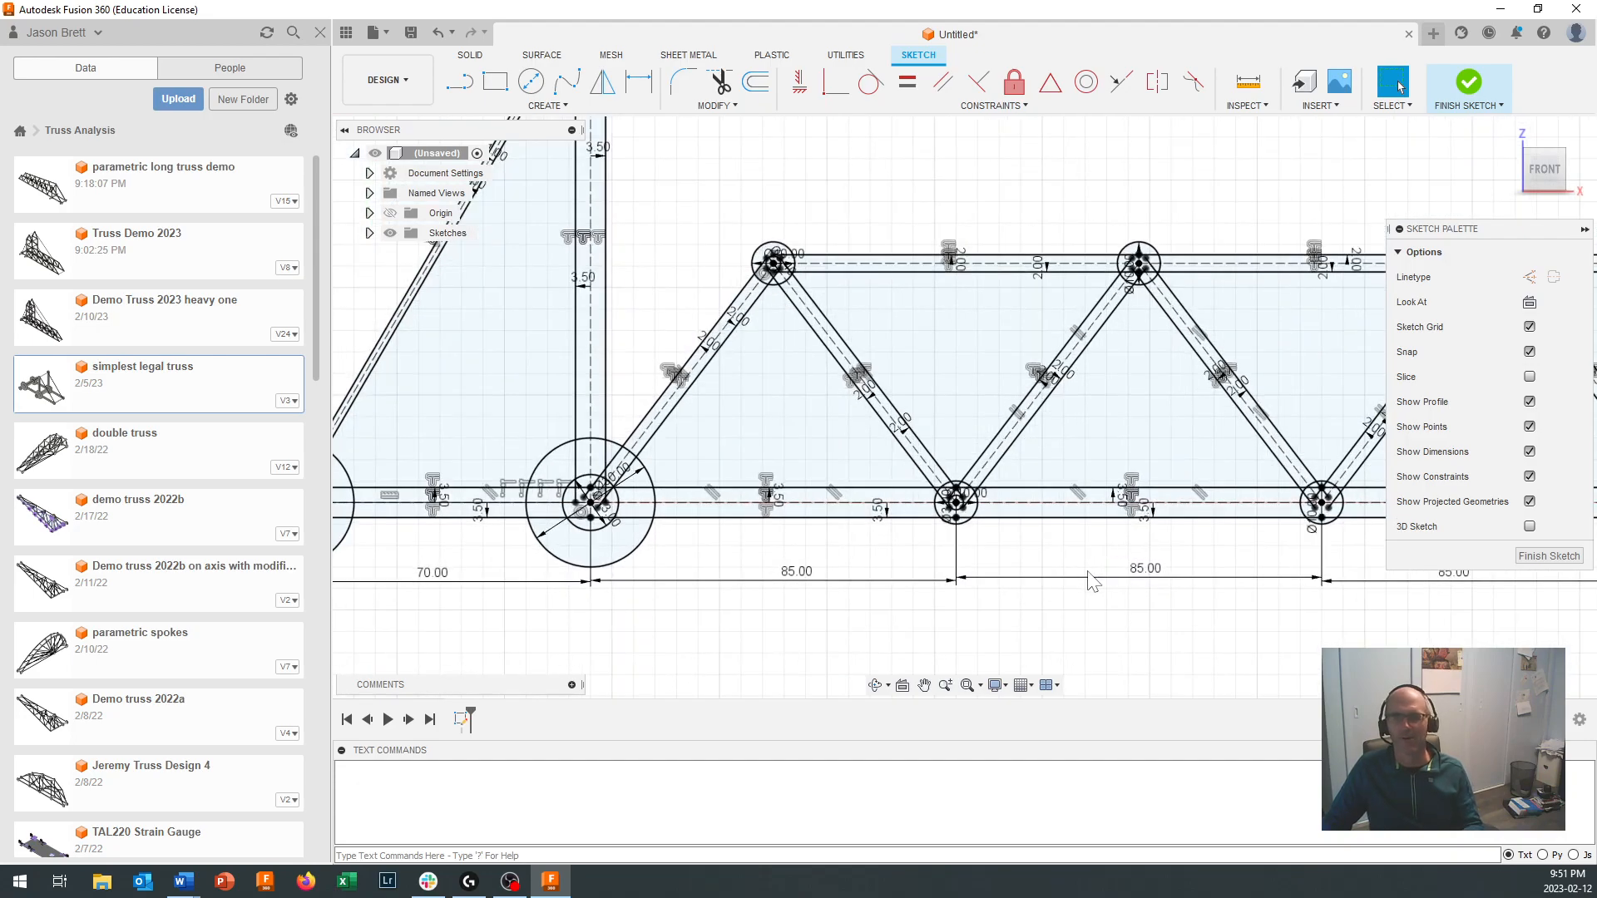
mouse_move(1104, 554)
middle_mouse_down()
mouse_move(812, 528)
mouse_move(777, 570)
middle_mouse_up()
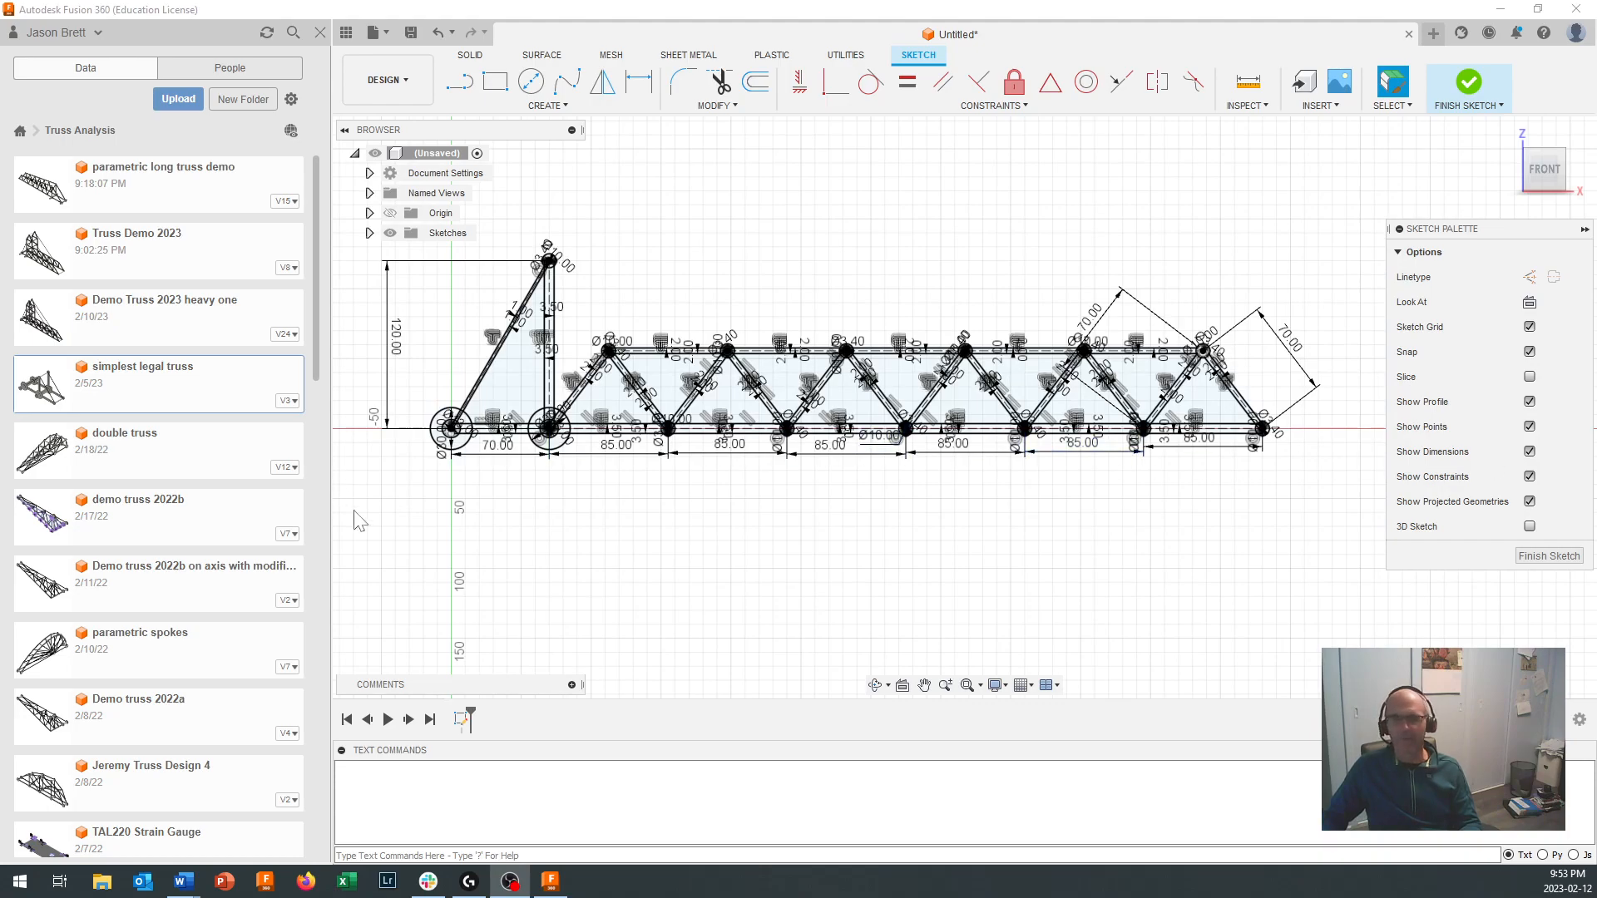
scroll(956, 425, "down", 2)
scroll(1025, 449, "up", 5)
scroll(1025, 449, "up", 3)
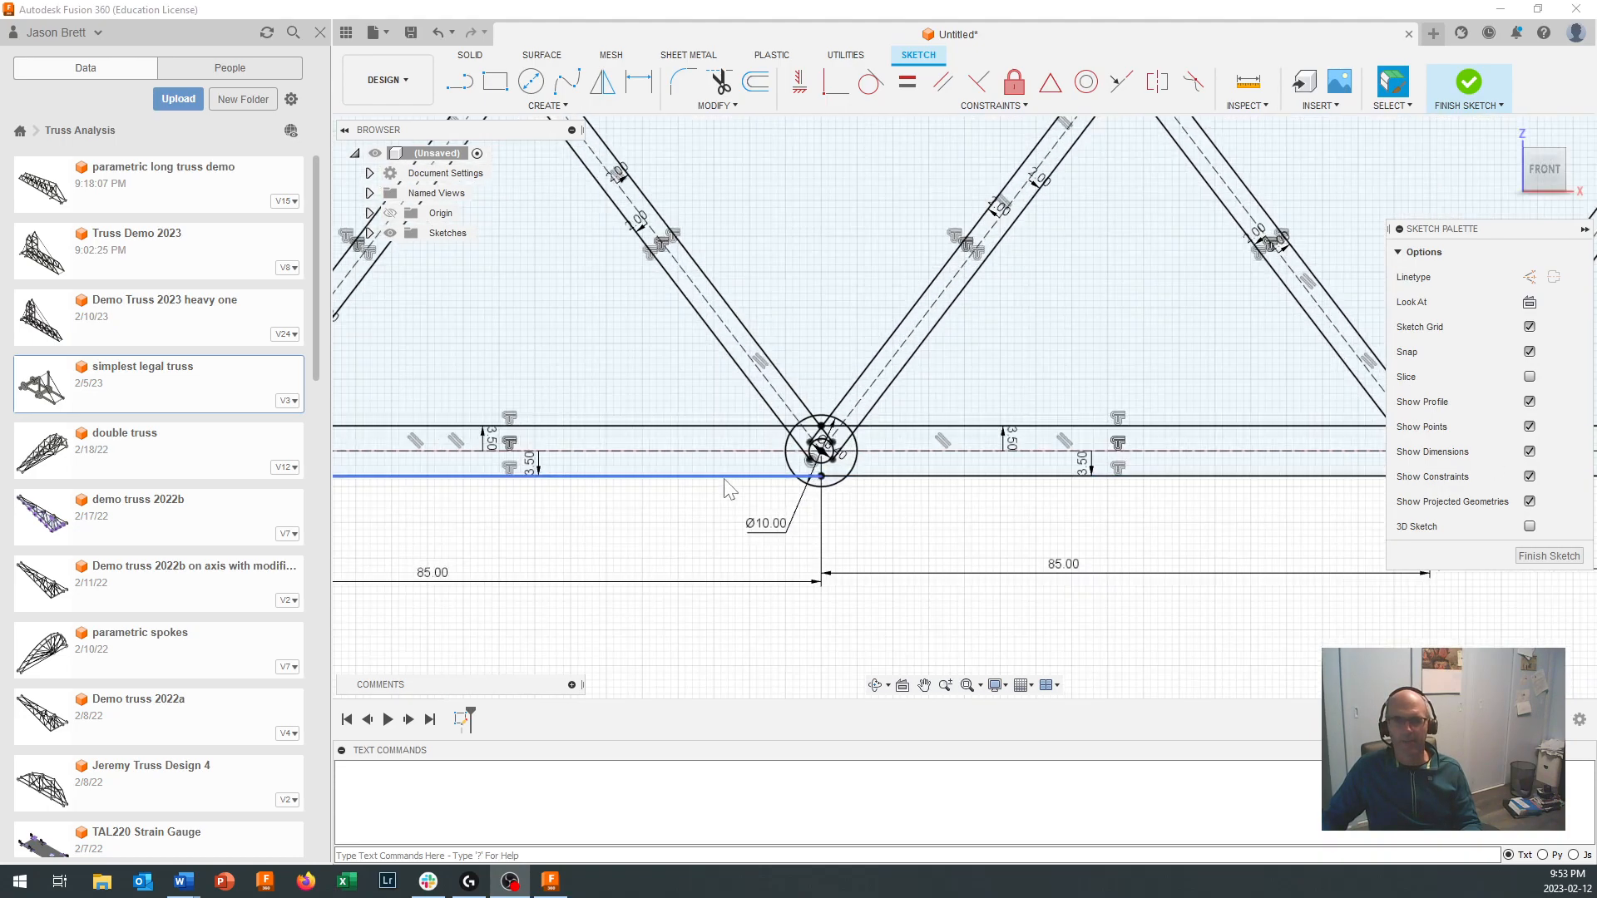
scroll(1431, 478, "down", 2)
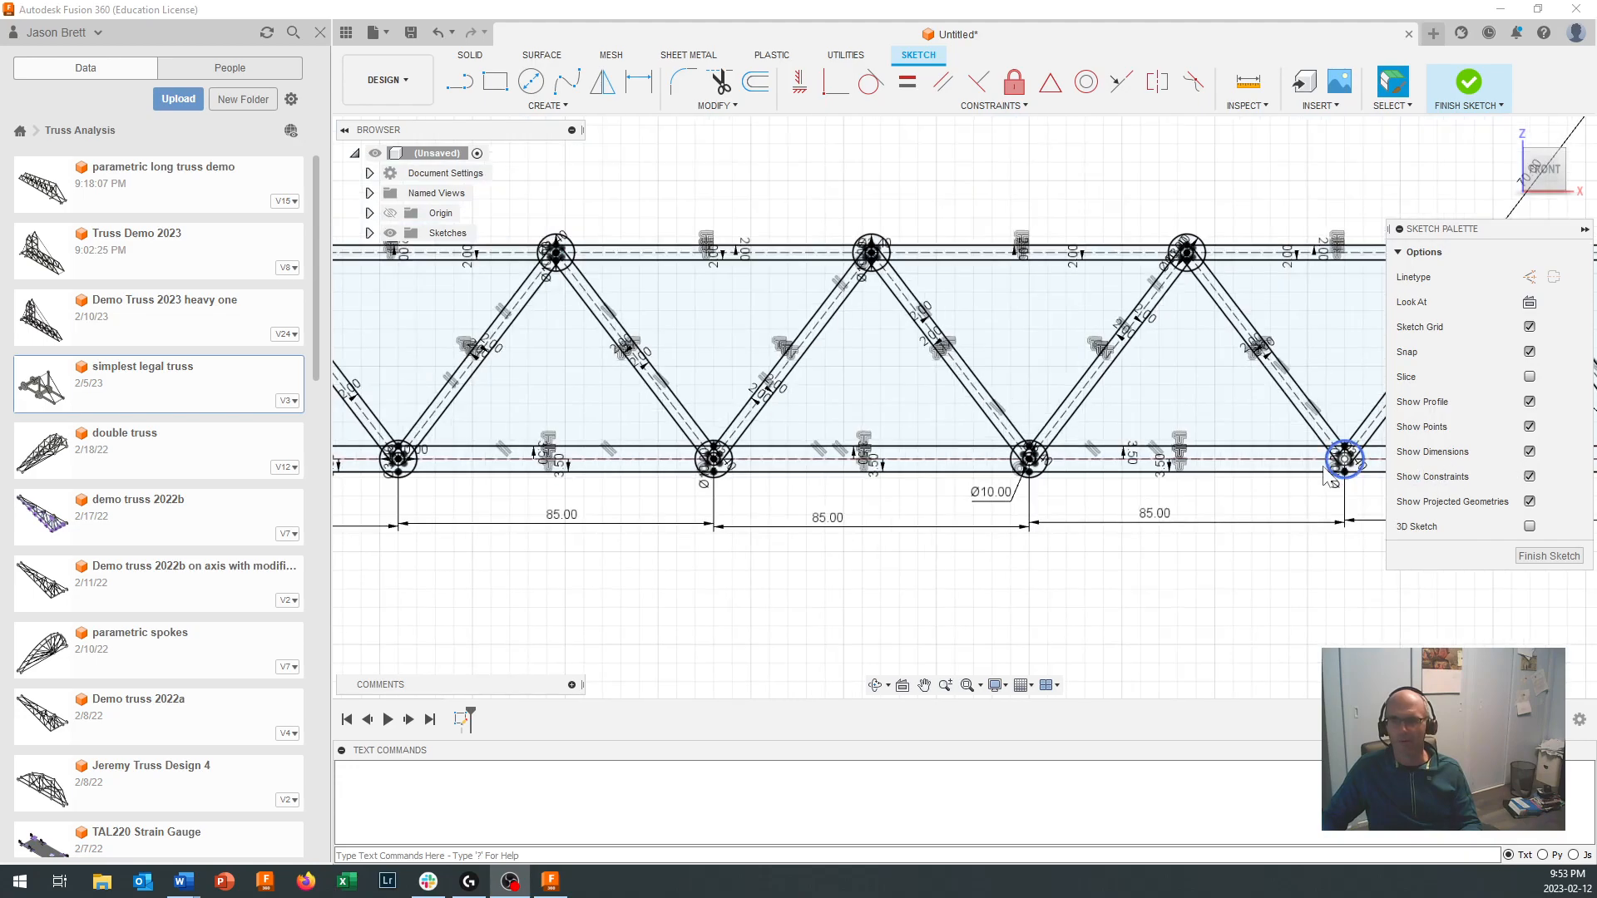
scroll(1301, 473, "down", 3)
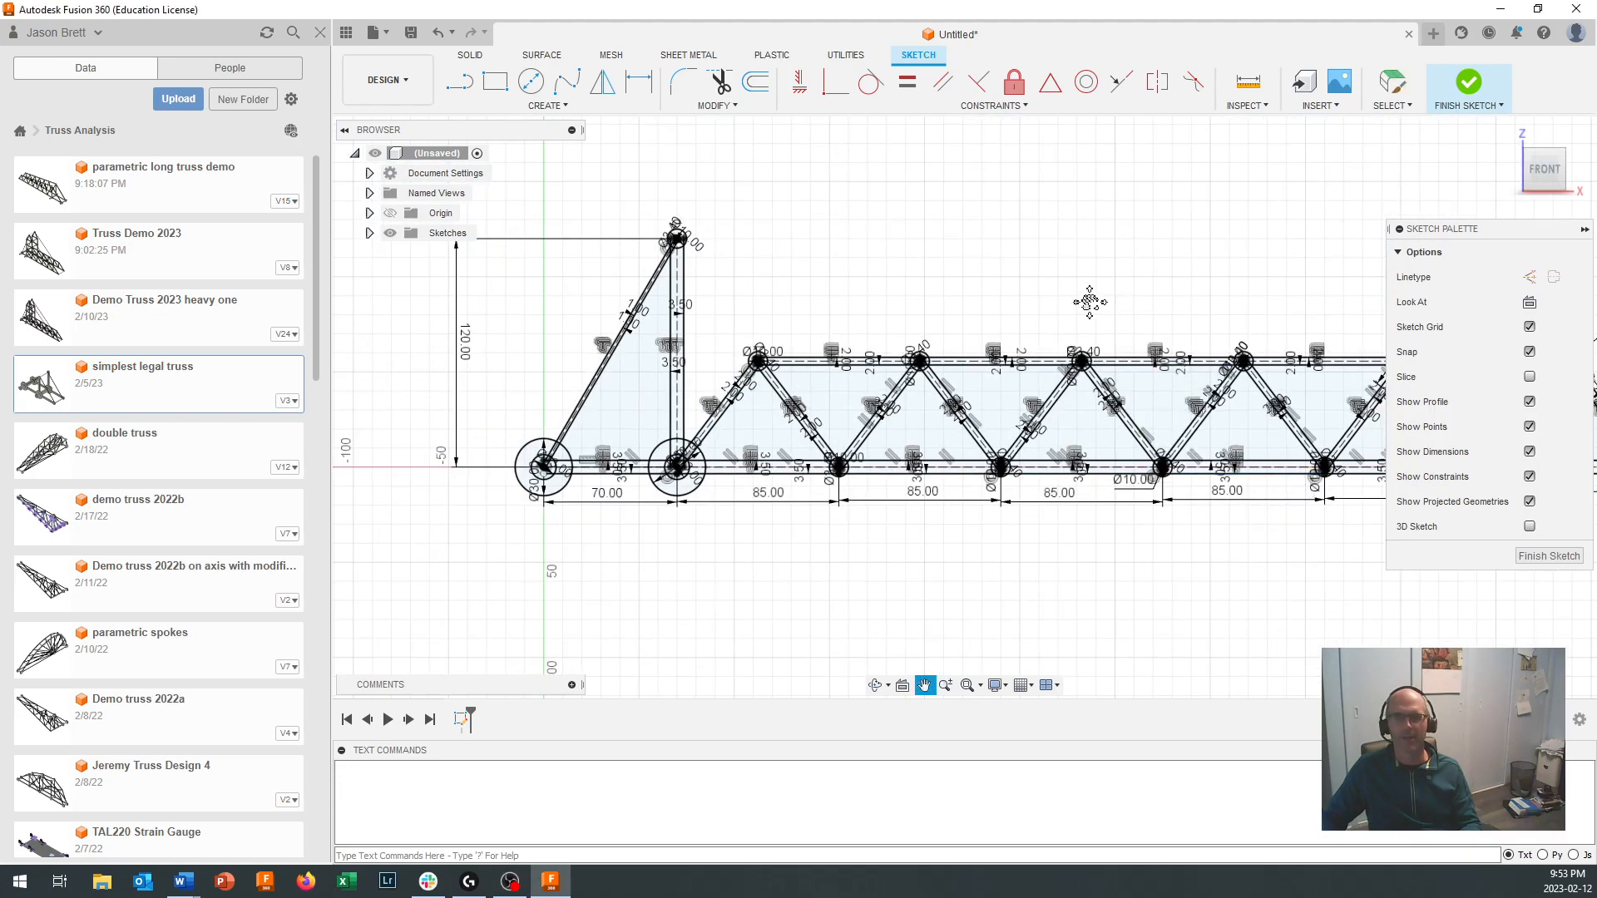
scroll(920, 310, "down", 2)
scroll(929, 317, "up", 1)
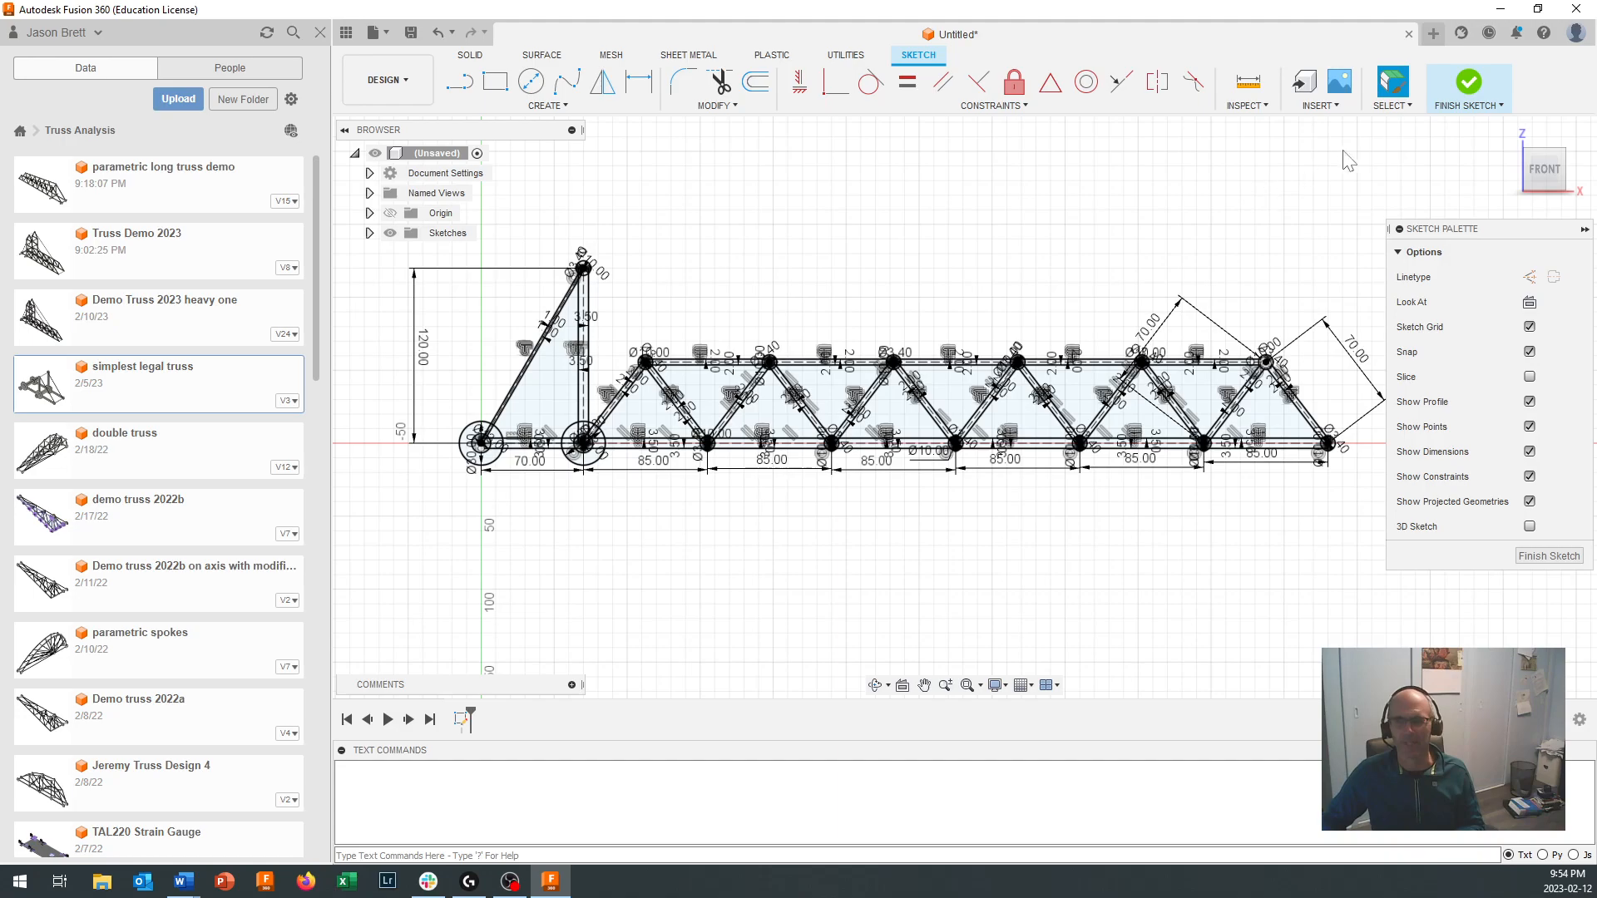
Step: Finish the sketch and begin an Extrude with all ring regions around the hole at the tower's outer base joint
left_click(1470, 82)
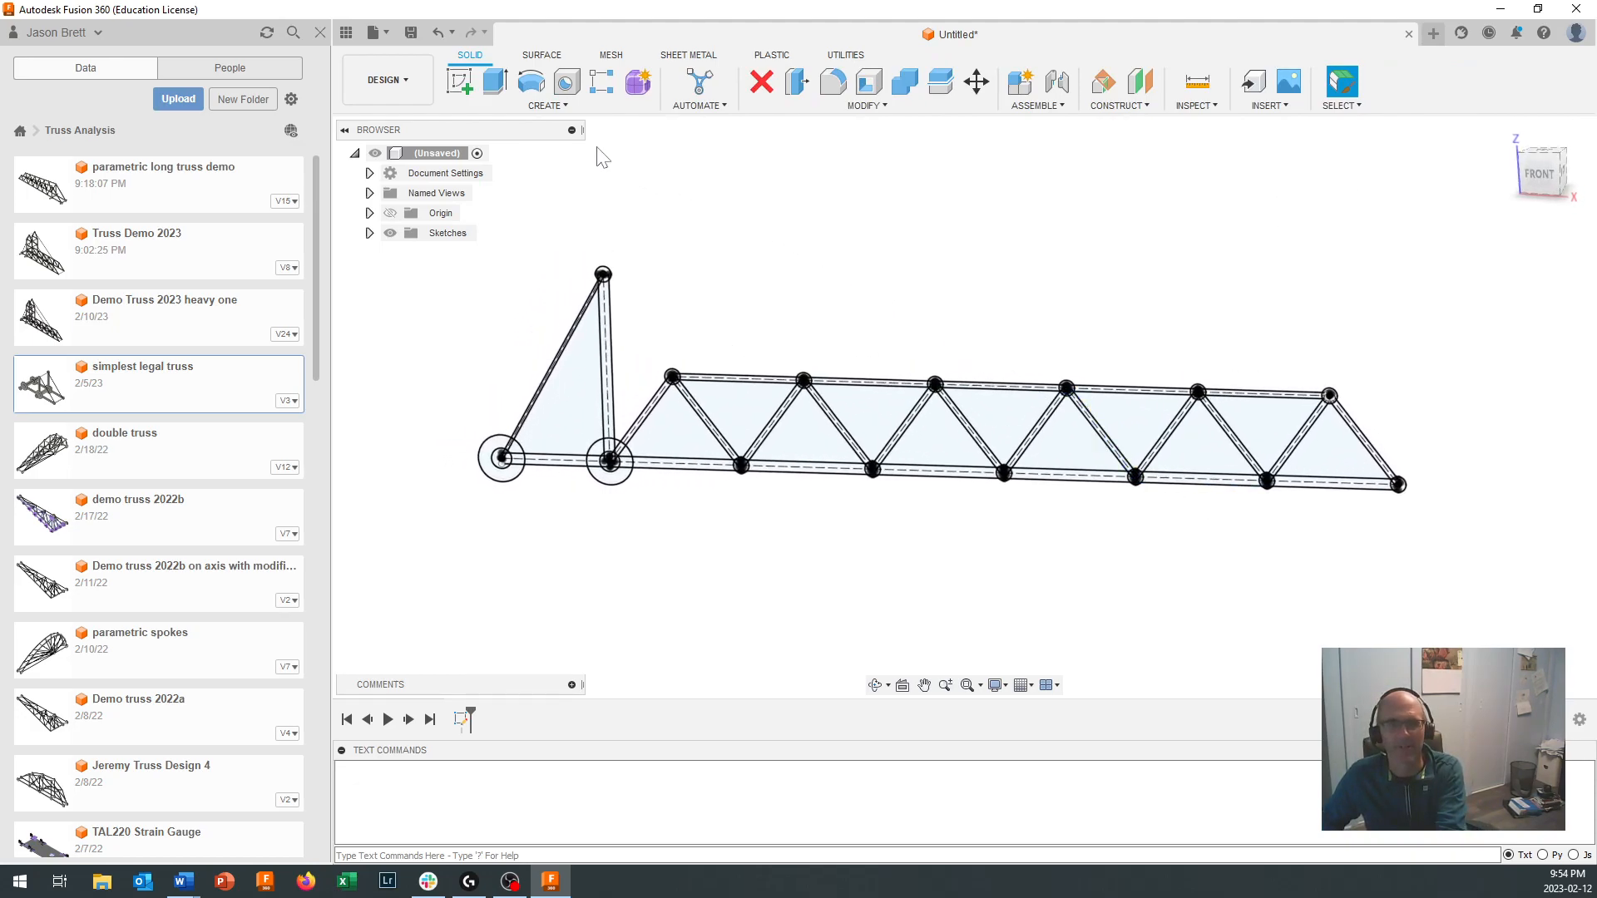
left_click(497, 86)
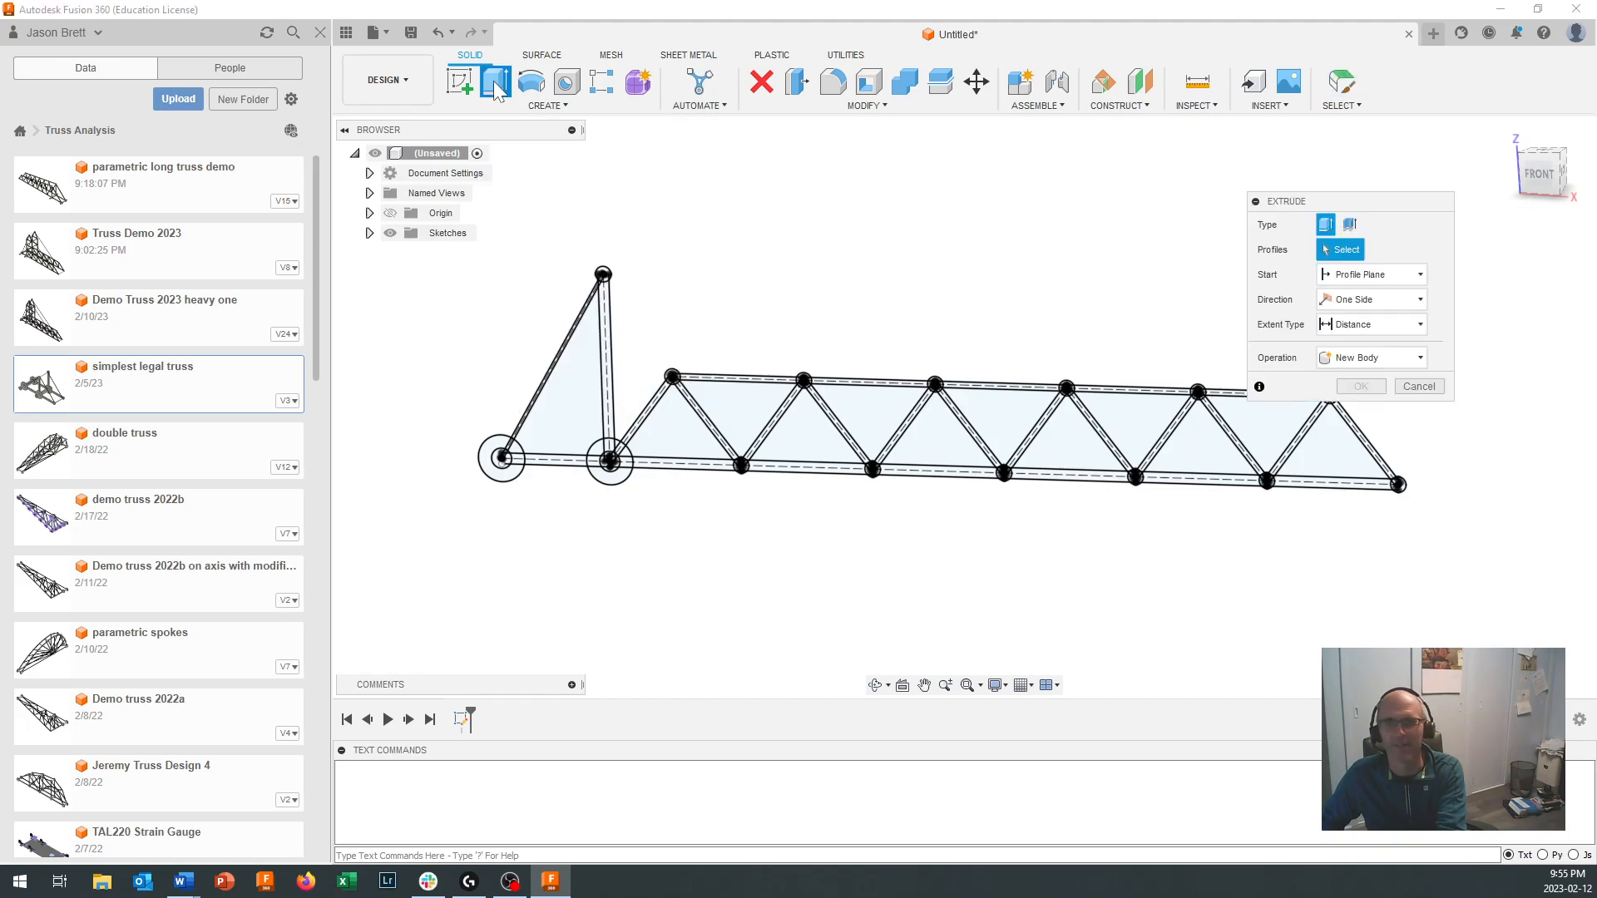
scroll(467, 457, "up", 8)
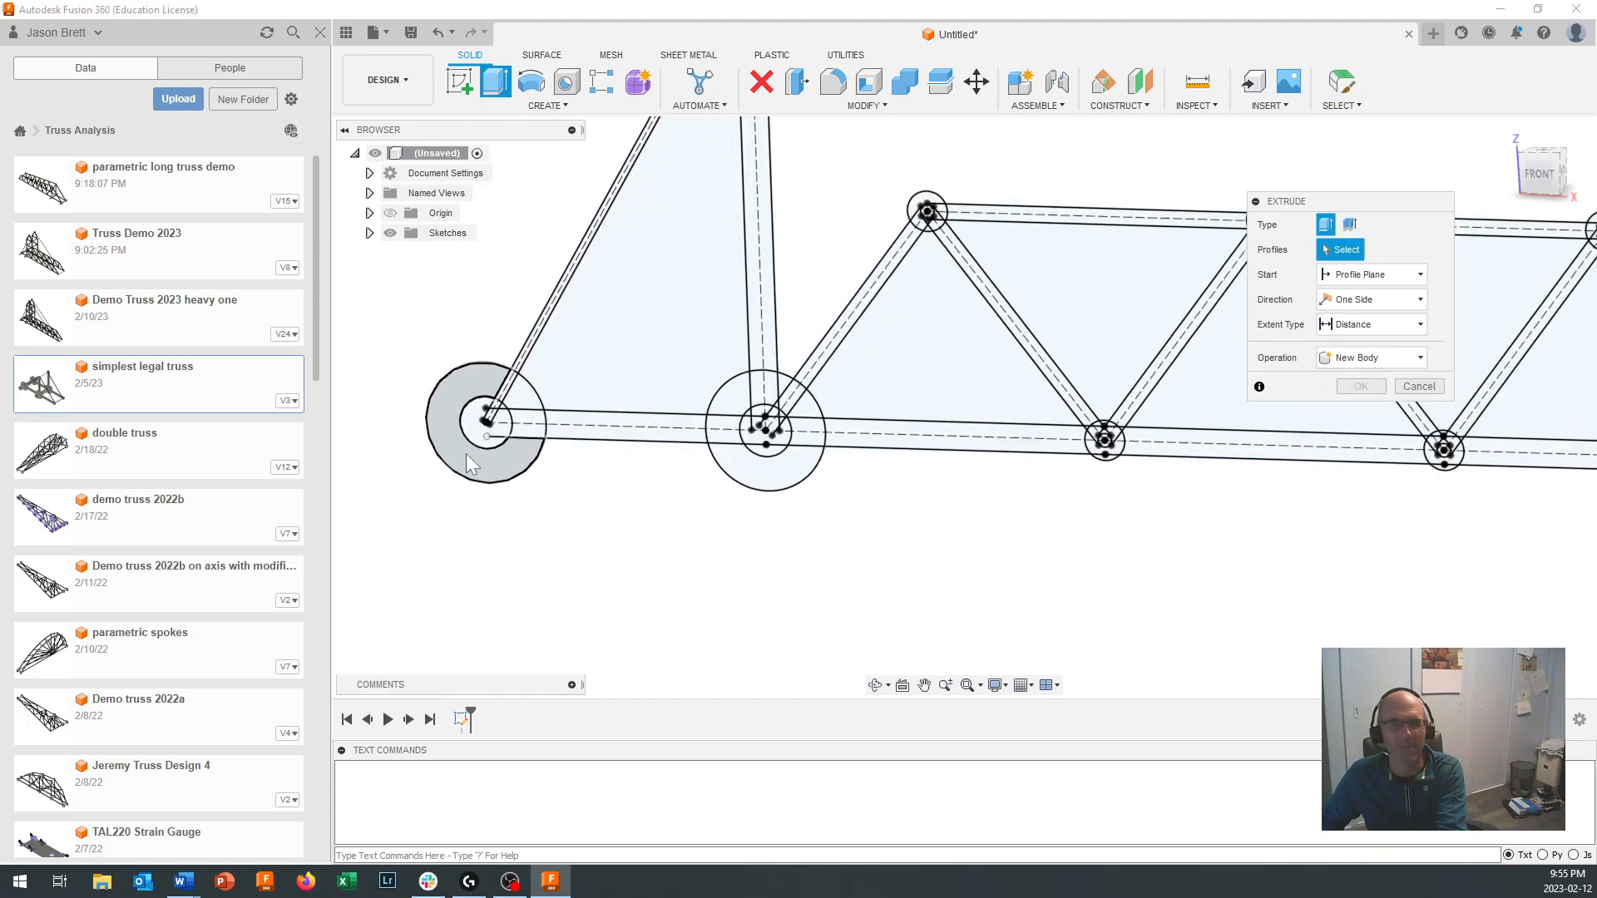
left_click(471, 318)
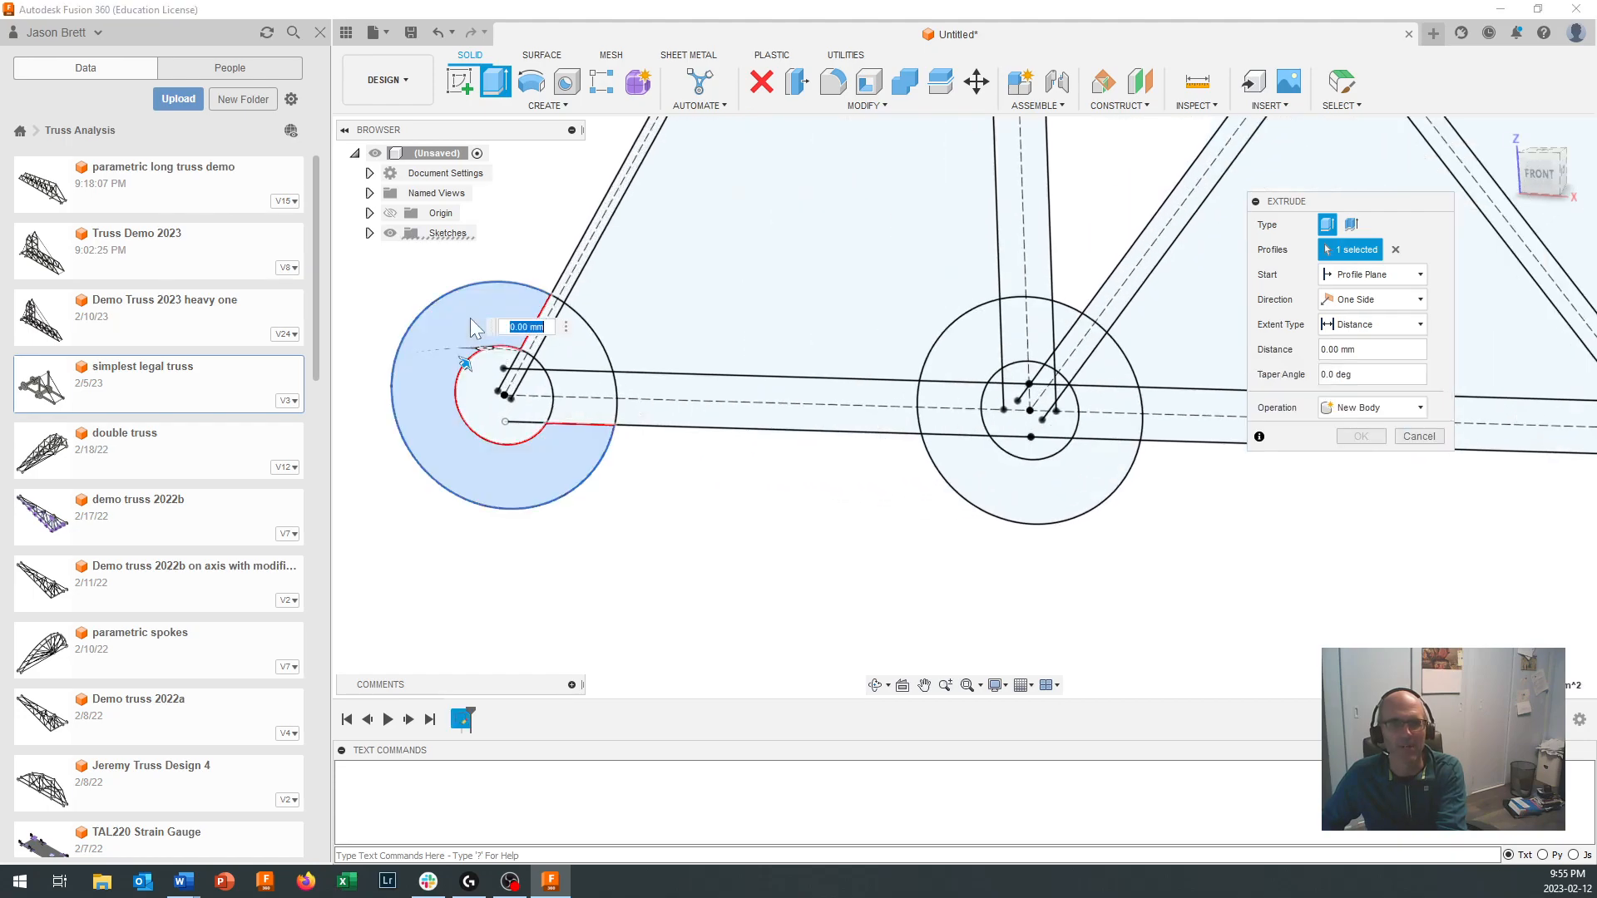
left_click(549, 318)
left_click(562, 337)
left_click(577, 392)
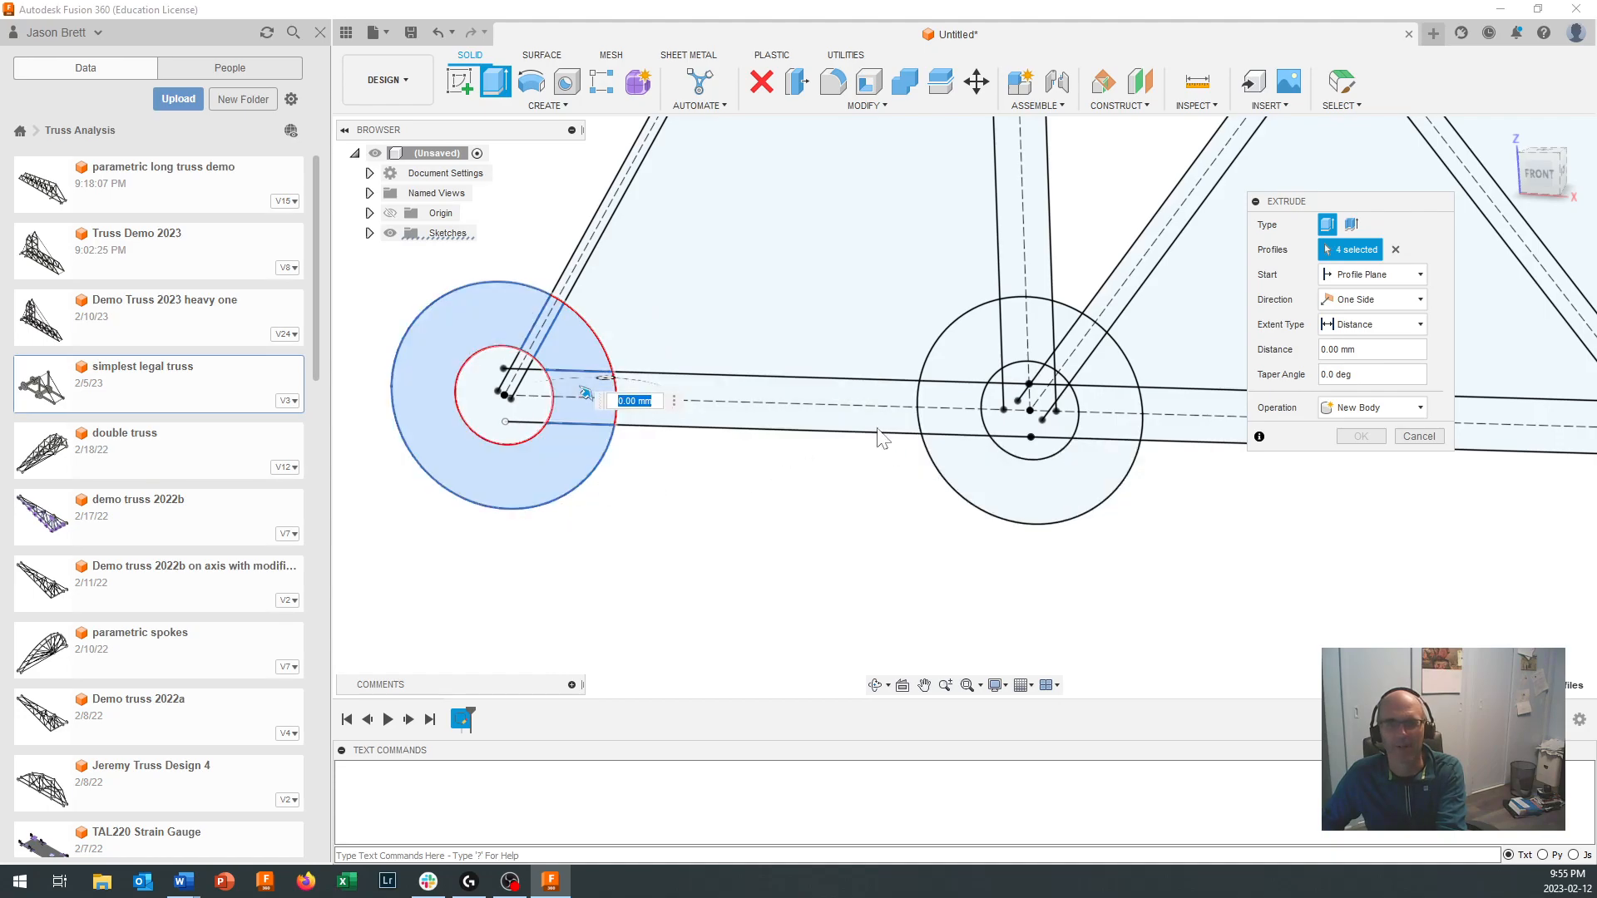
Step: Add the horizontal base member and all ring regions around the tower's second base joint to the extrusion profiles
left_click(849, 402)
left_click(956, 413)
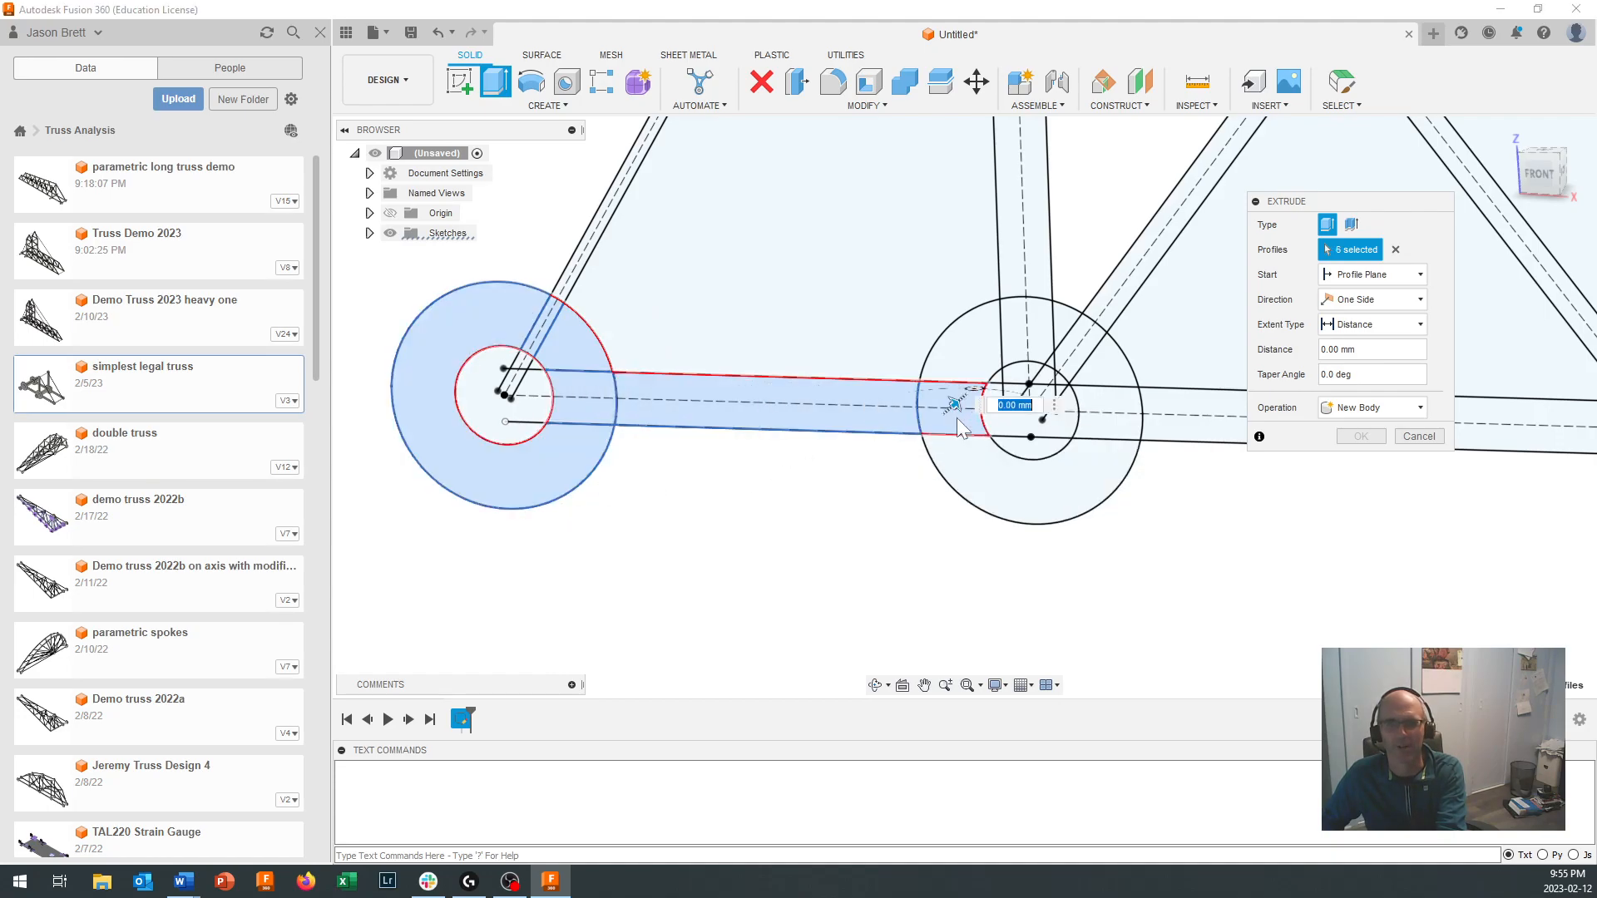
left_click(1031, 487)
left_click(1108, 425)
left_click(1109, 385)
left_click(1086, 347)
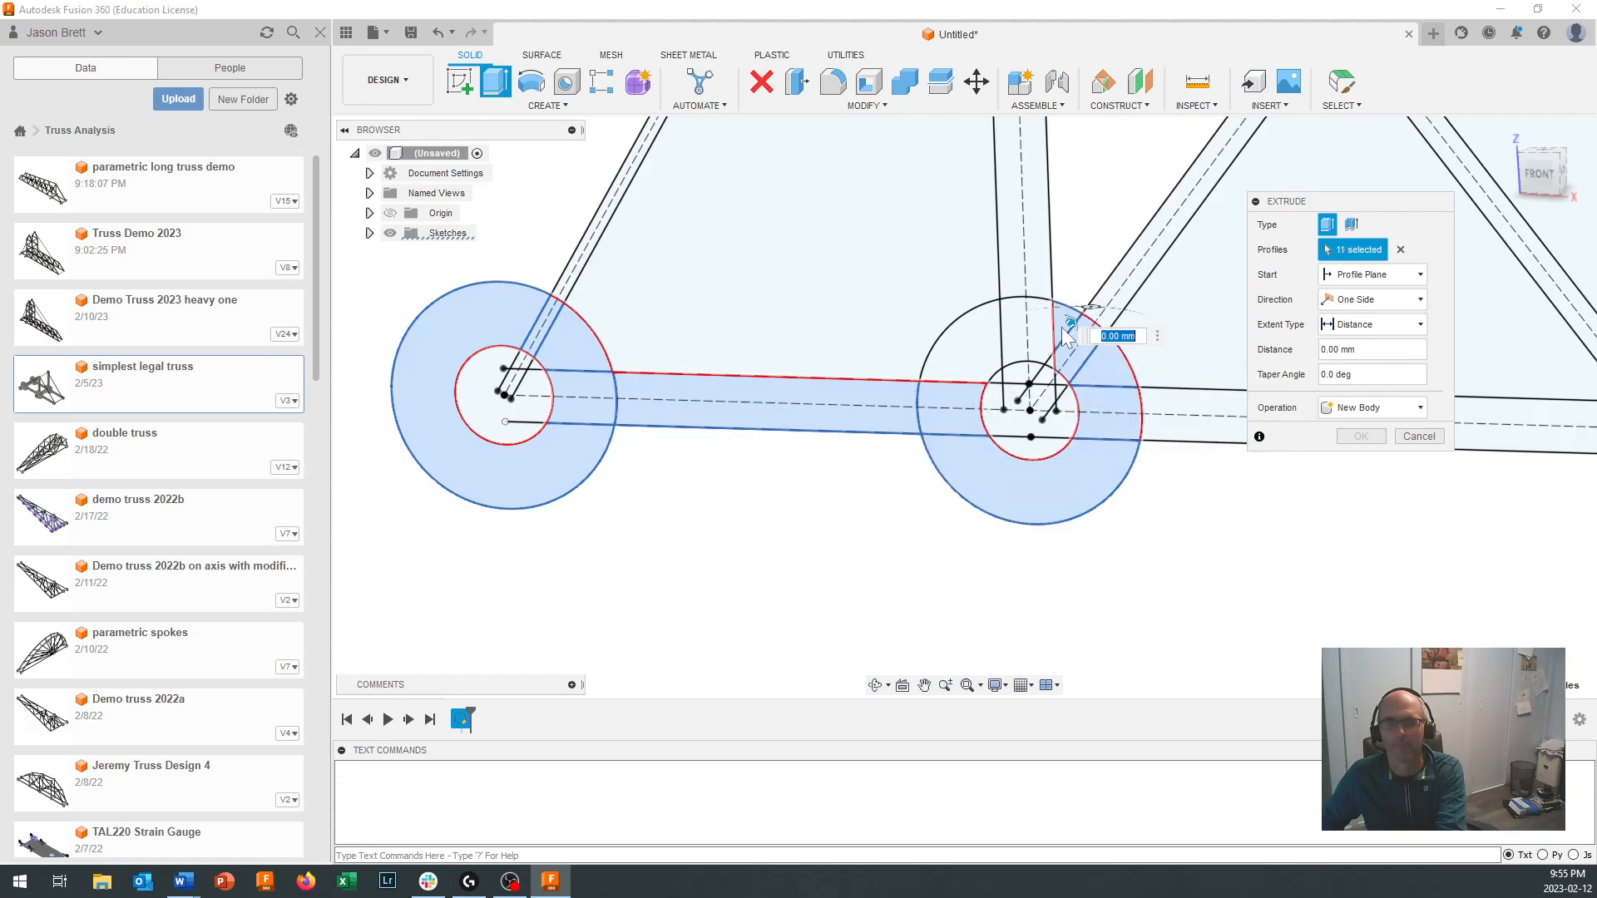
left_click(1034, 325)
left_click(969, 337)
Step: Add the tower's vertical member to the extrusion profiles
scroll(1102, 344, "up", 1)
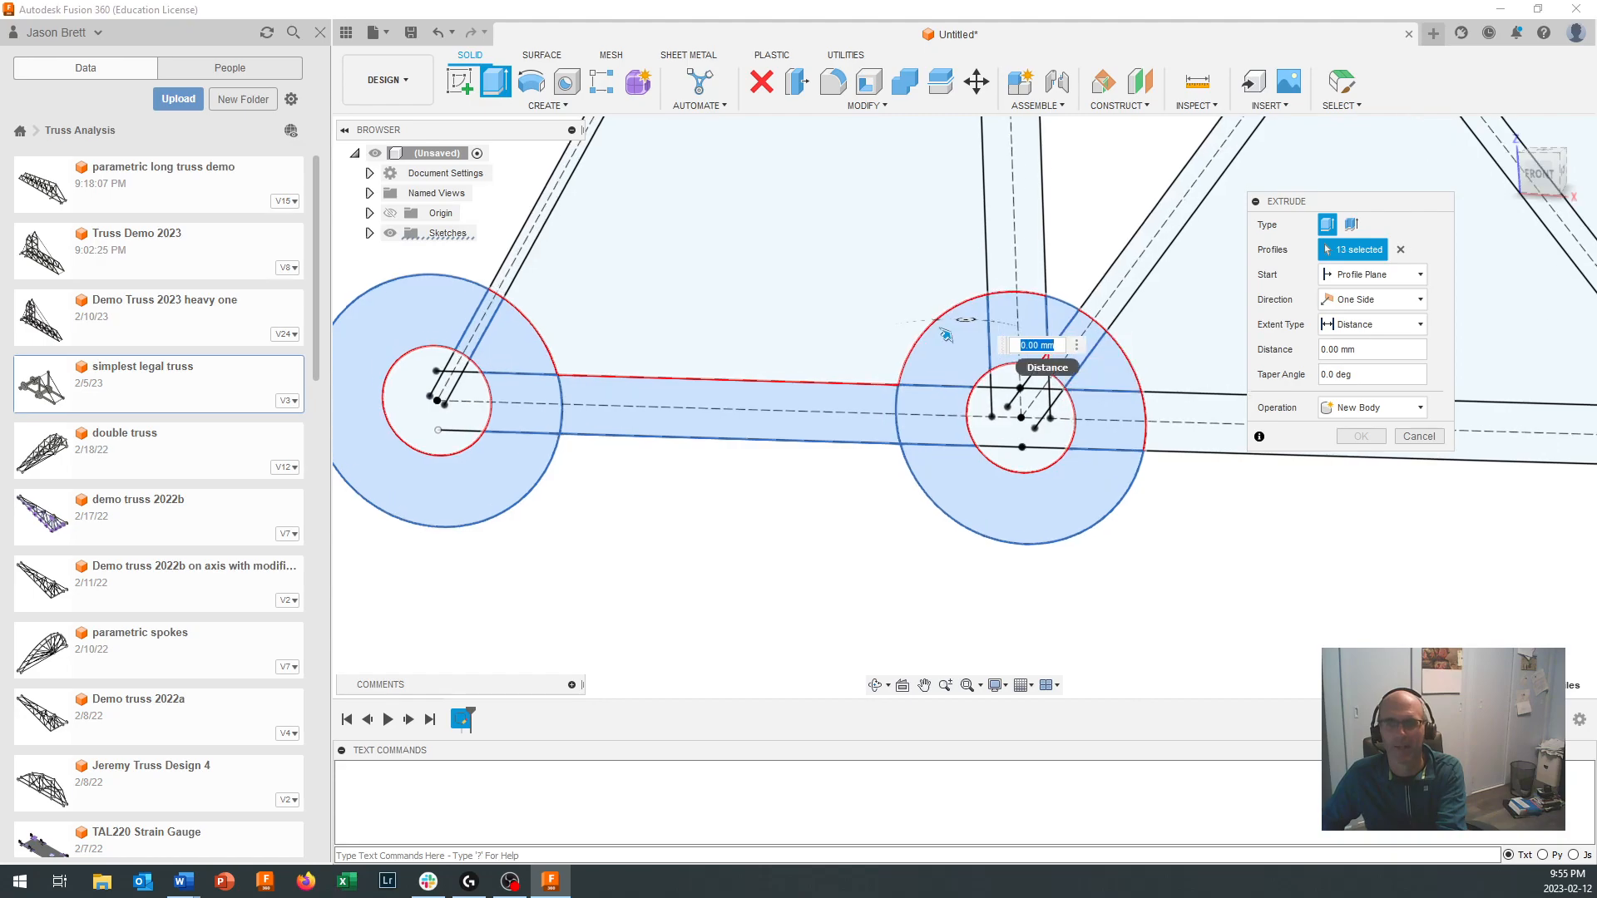
scroll(1056, 345, "up", 1)
left_click(1062, 465)
scroll(1073, 487, "down", 5)
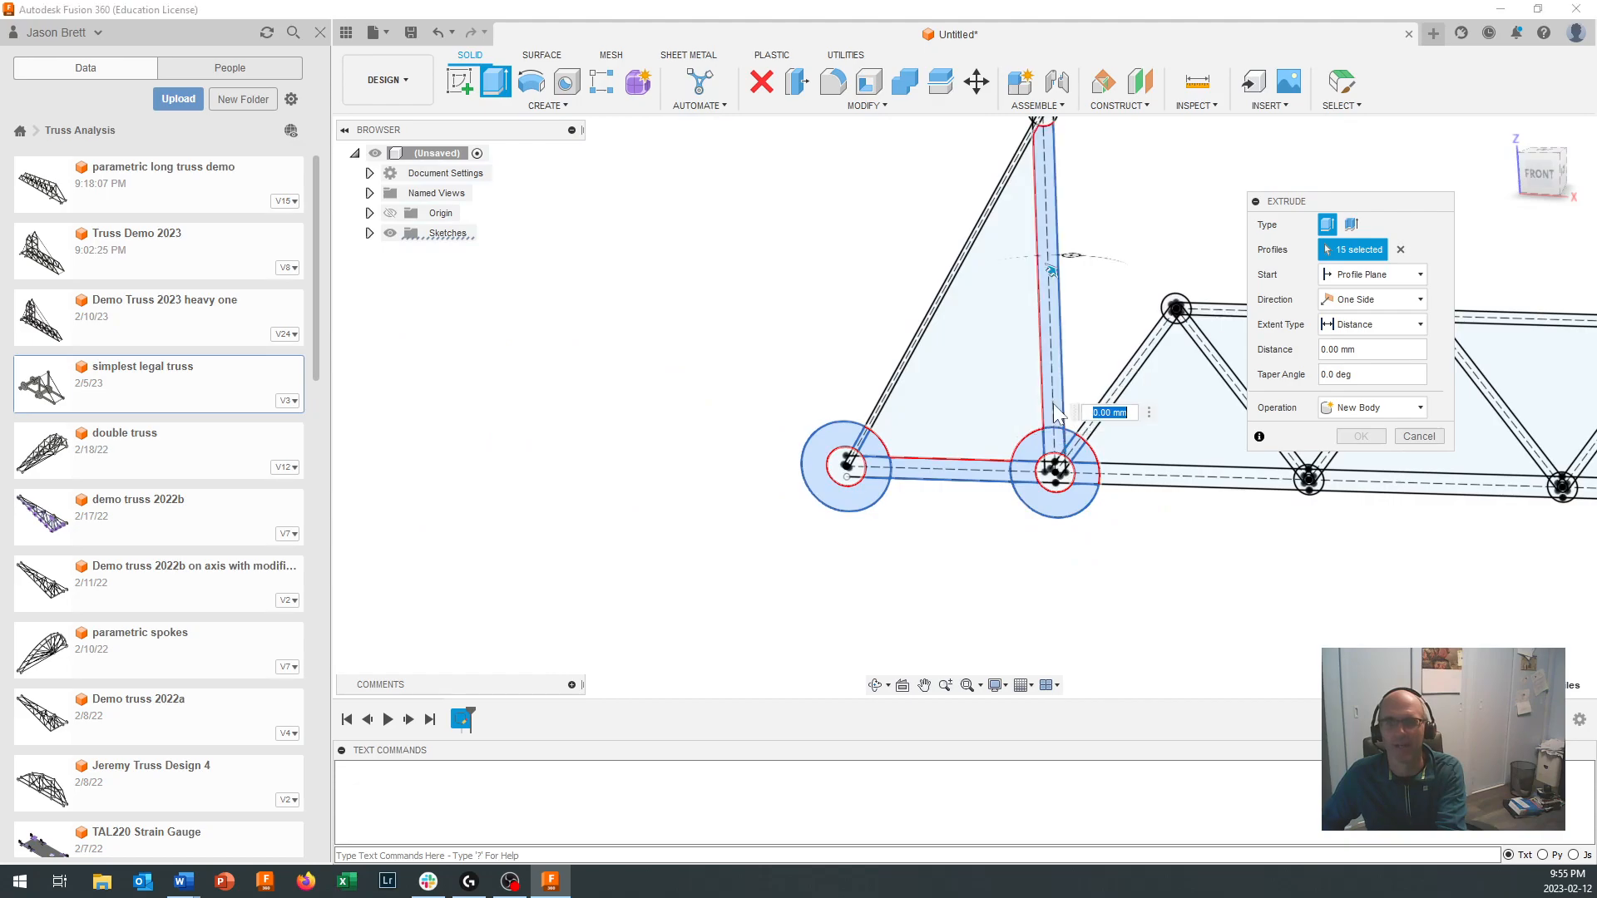
Step: Add the tower's slanted member to the extrusion profiles, leaving out the triangular opening beside it
left_click(976, 327)
scroll(980, 321, "up", 1)
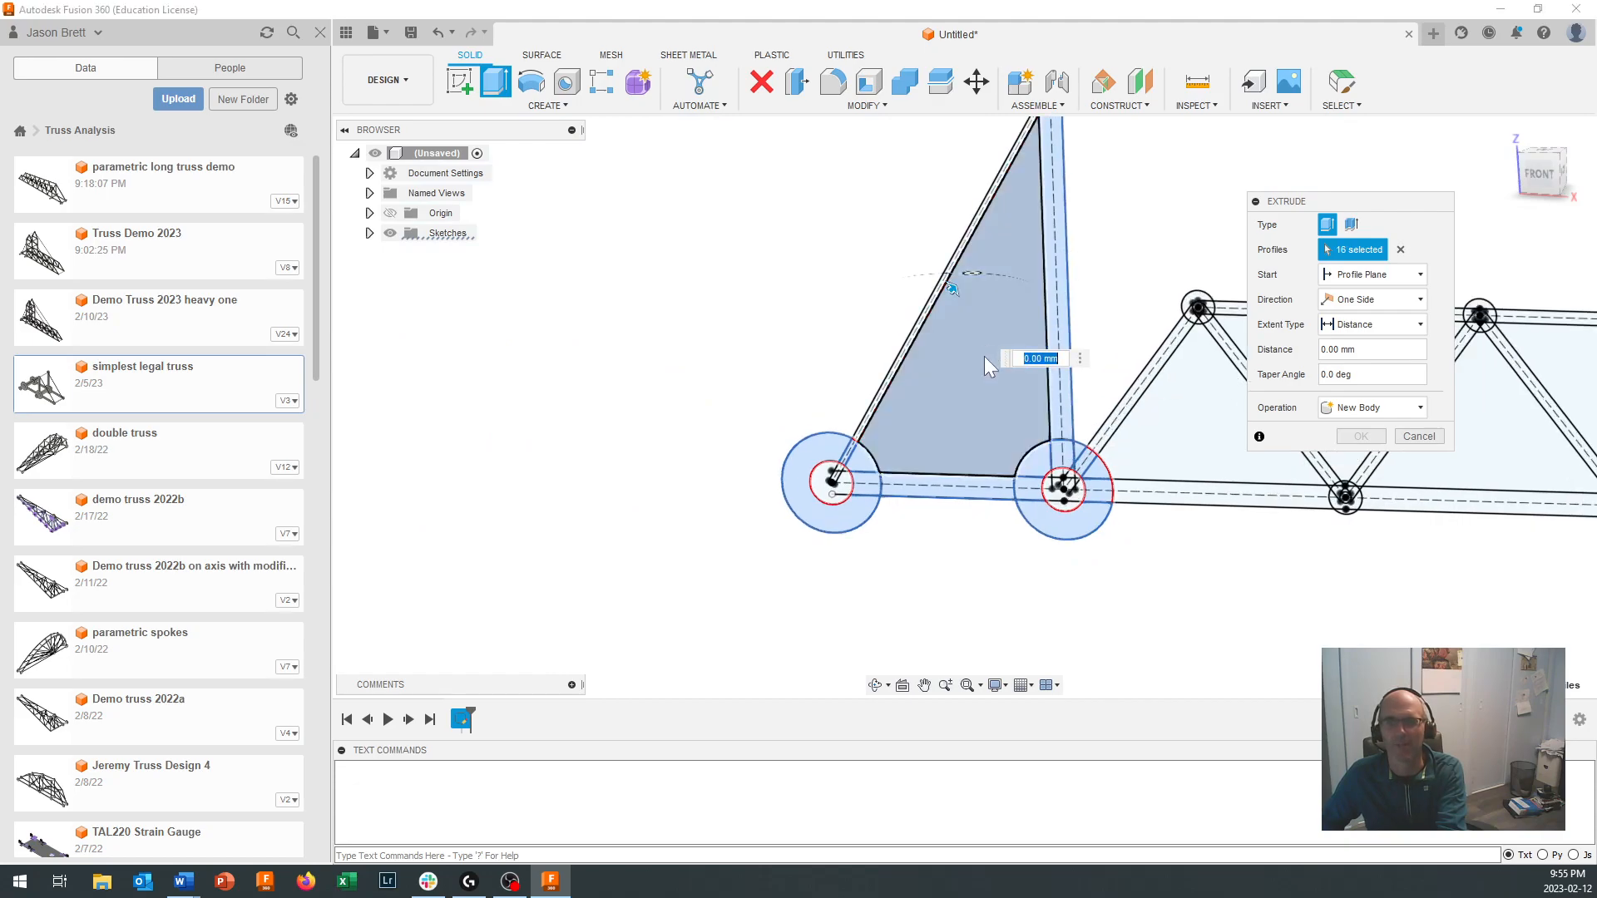
scroll(845, 284, "up", 1)
scroll(840, 280, "up", 1)
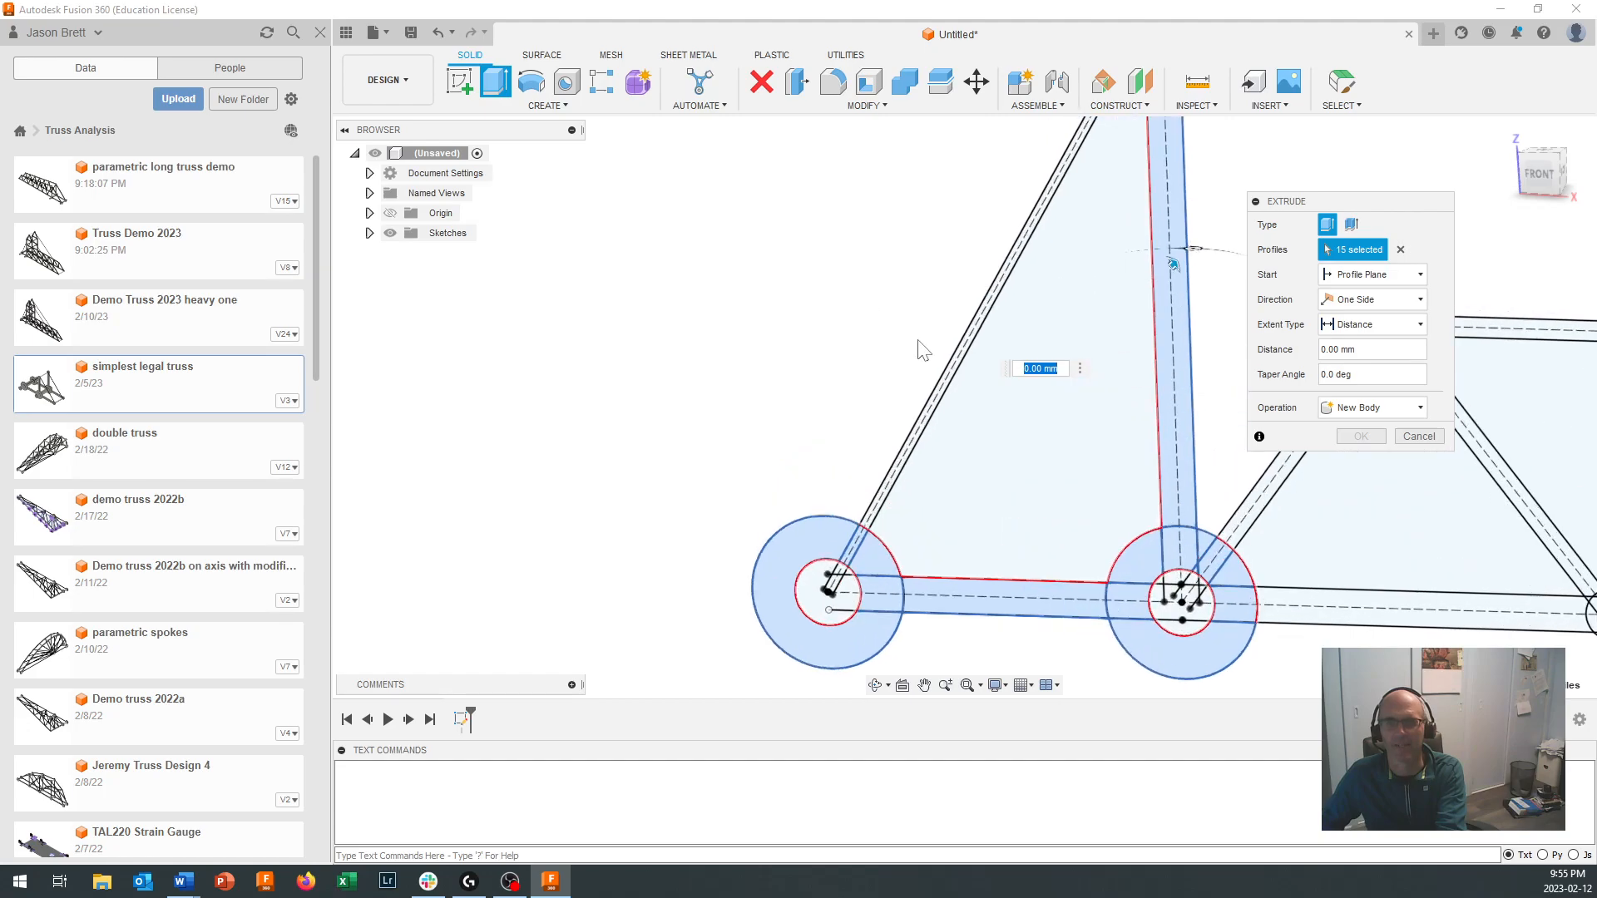
left_click(906, 432)
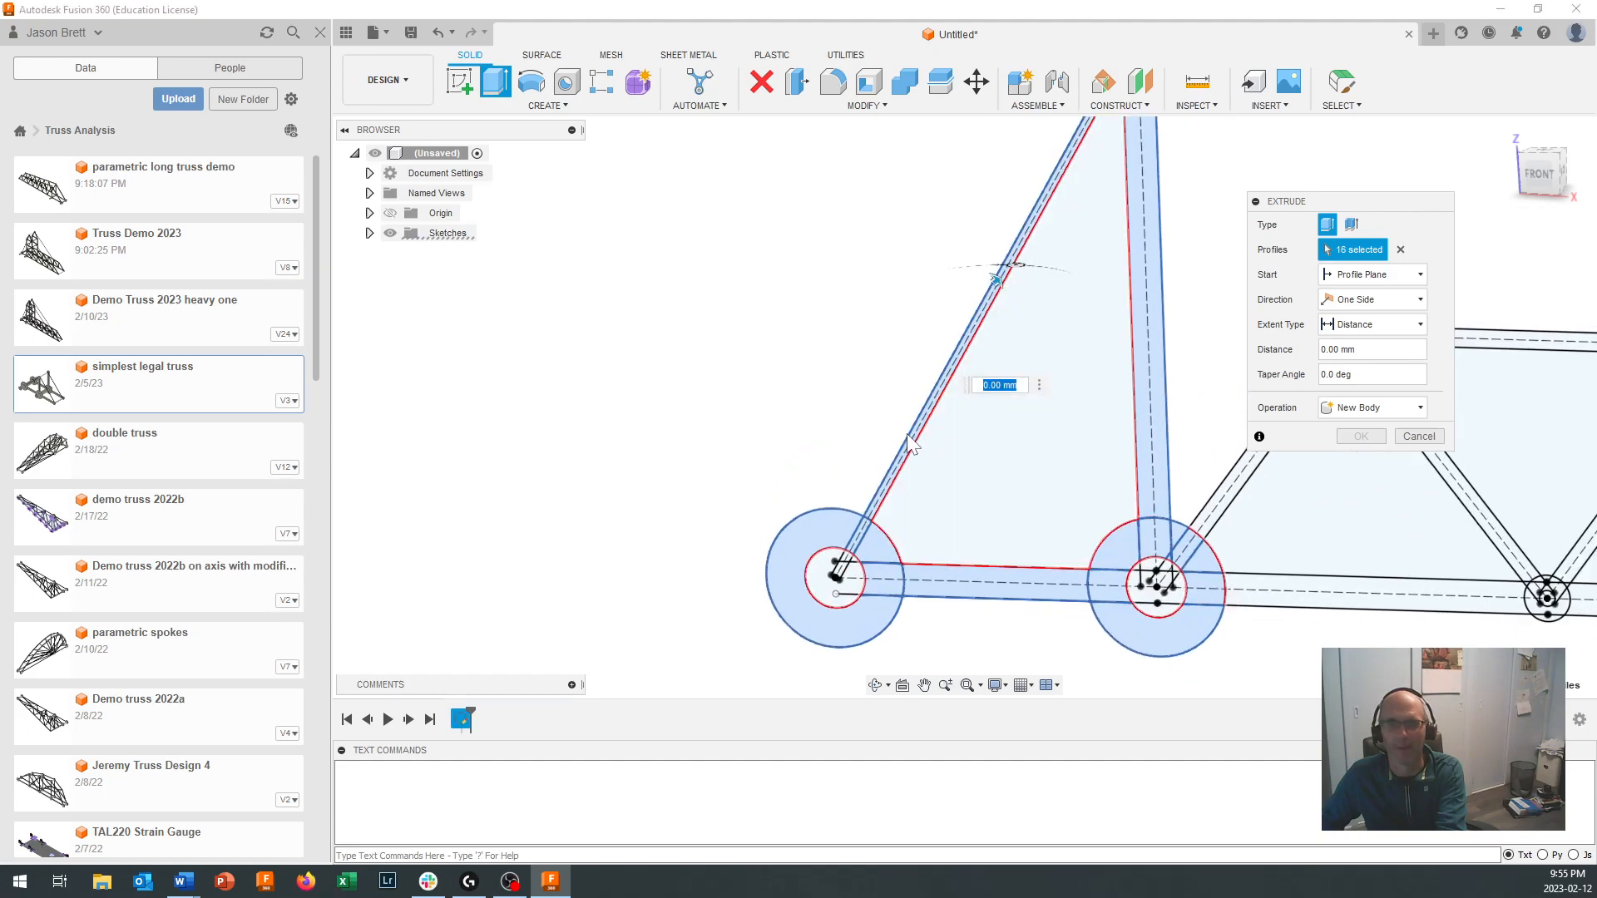
Step: Add the overlapping member regions and the ring around the hole at the tower's peak to the extrusion profiles
scroll(906, 432, "down", 5)
scroll(967, 326, "up", 6)
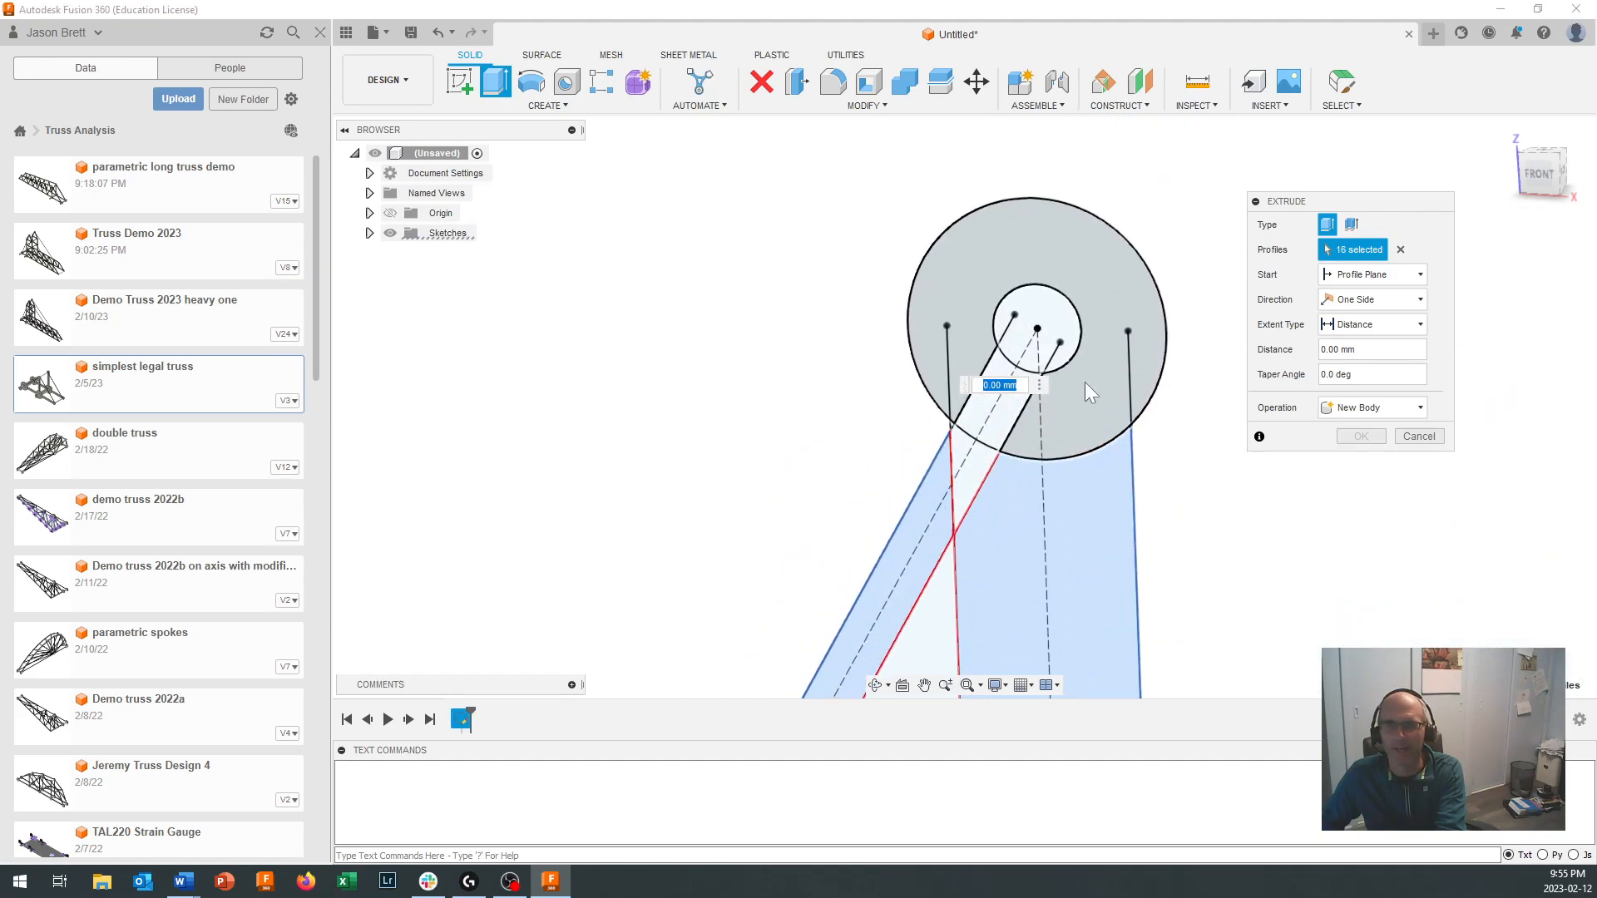
left_click(967, 461)
scroll(966, 461, "up", 2)
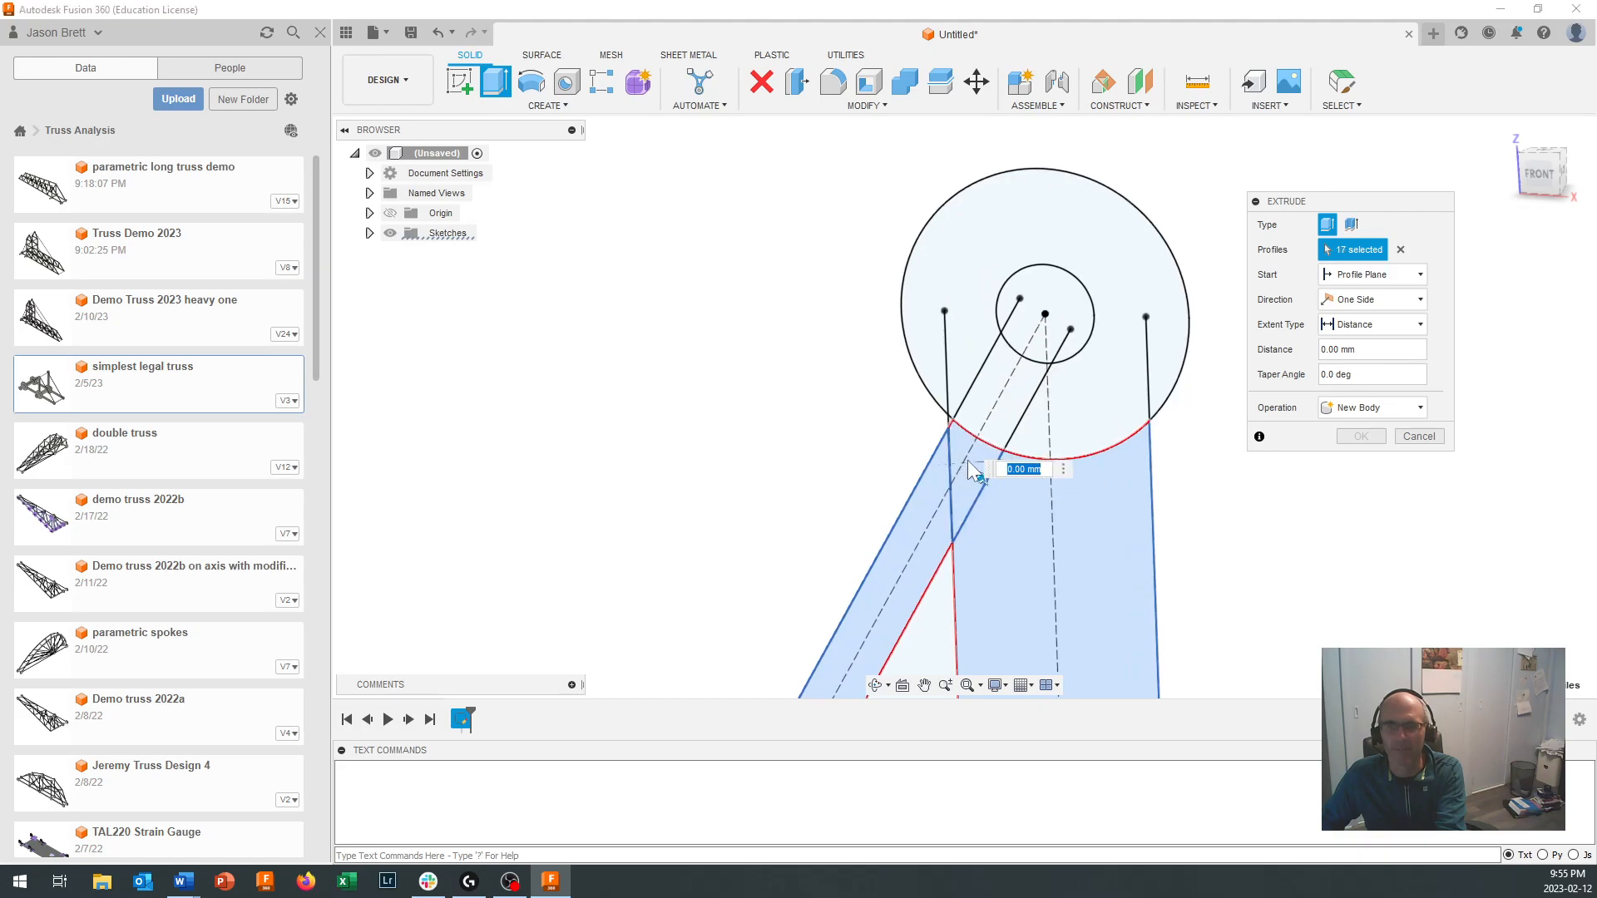
scroll(951, 417, "up", 4)
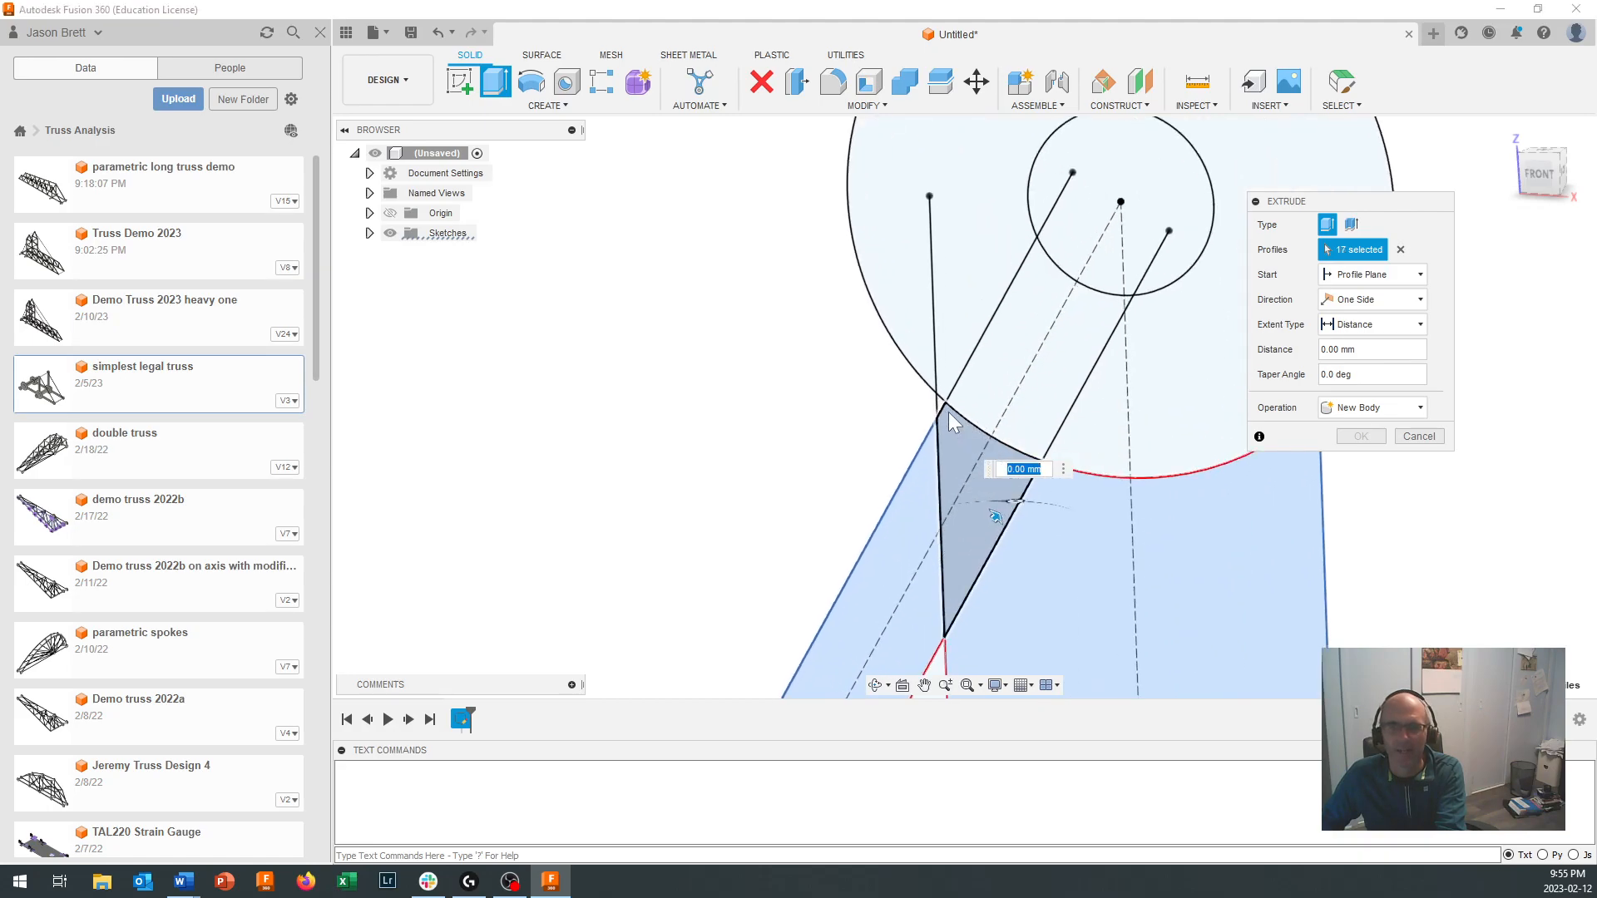
scroll(948, 412, "down", 5)
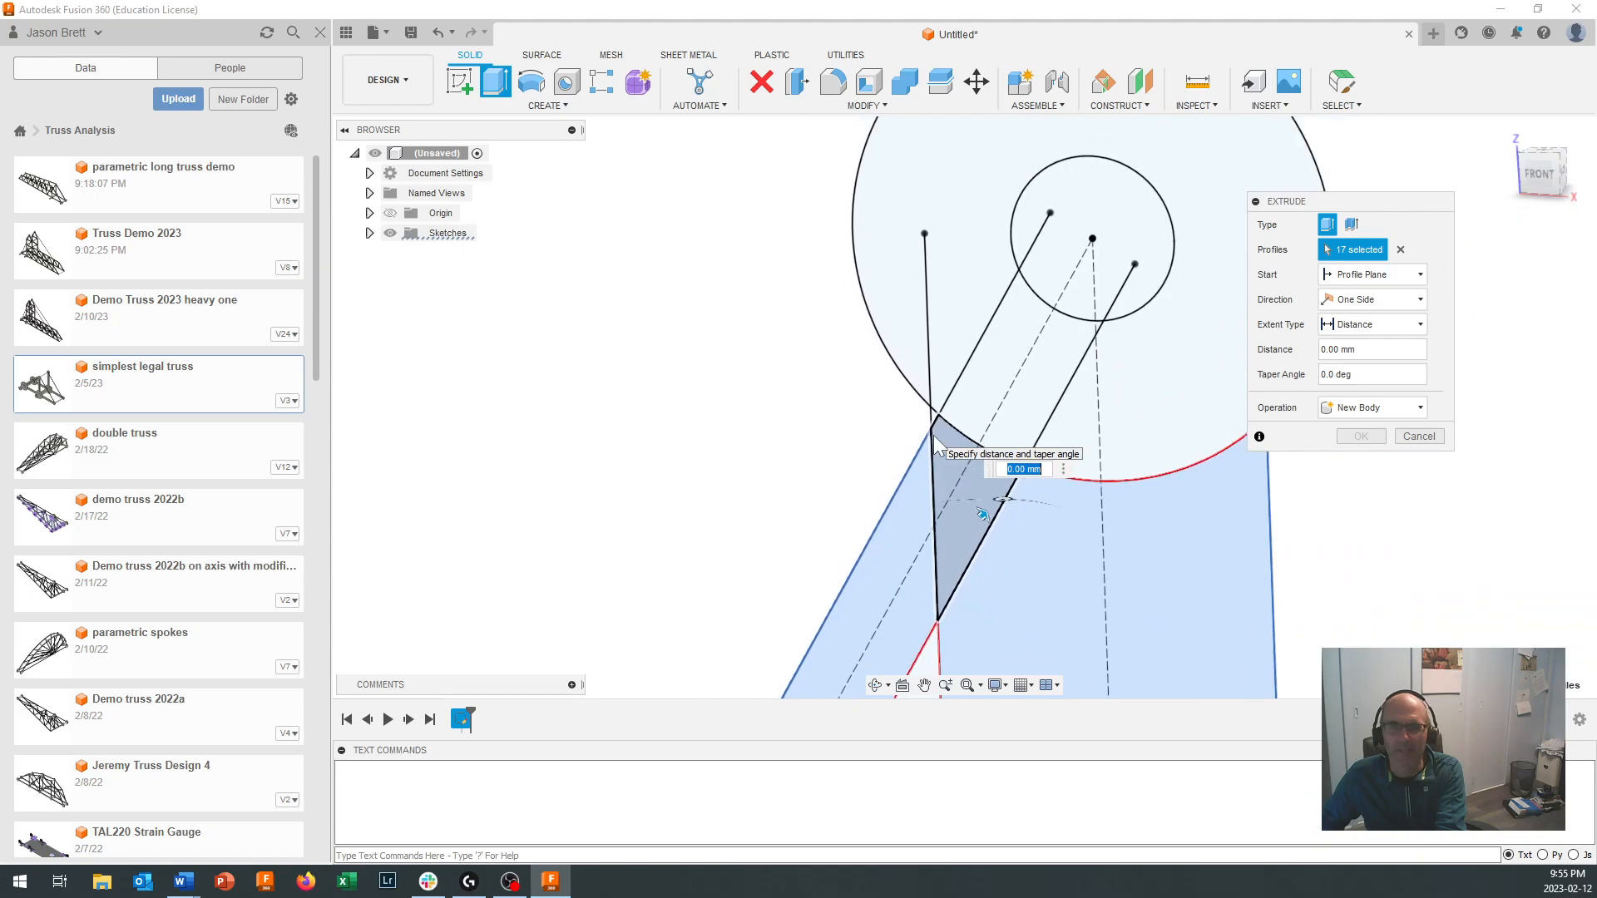
scroll(936, 447, "down", 2)
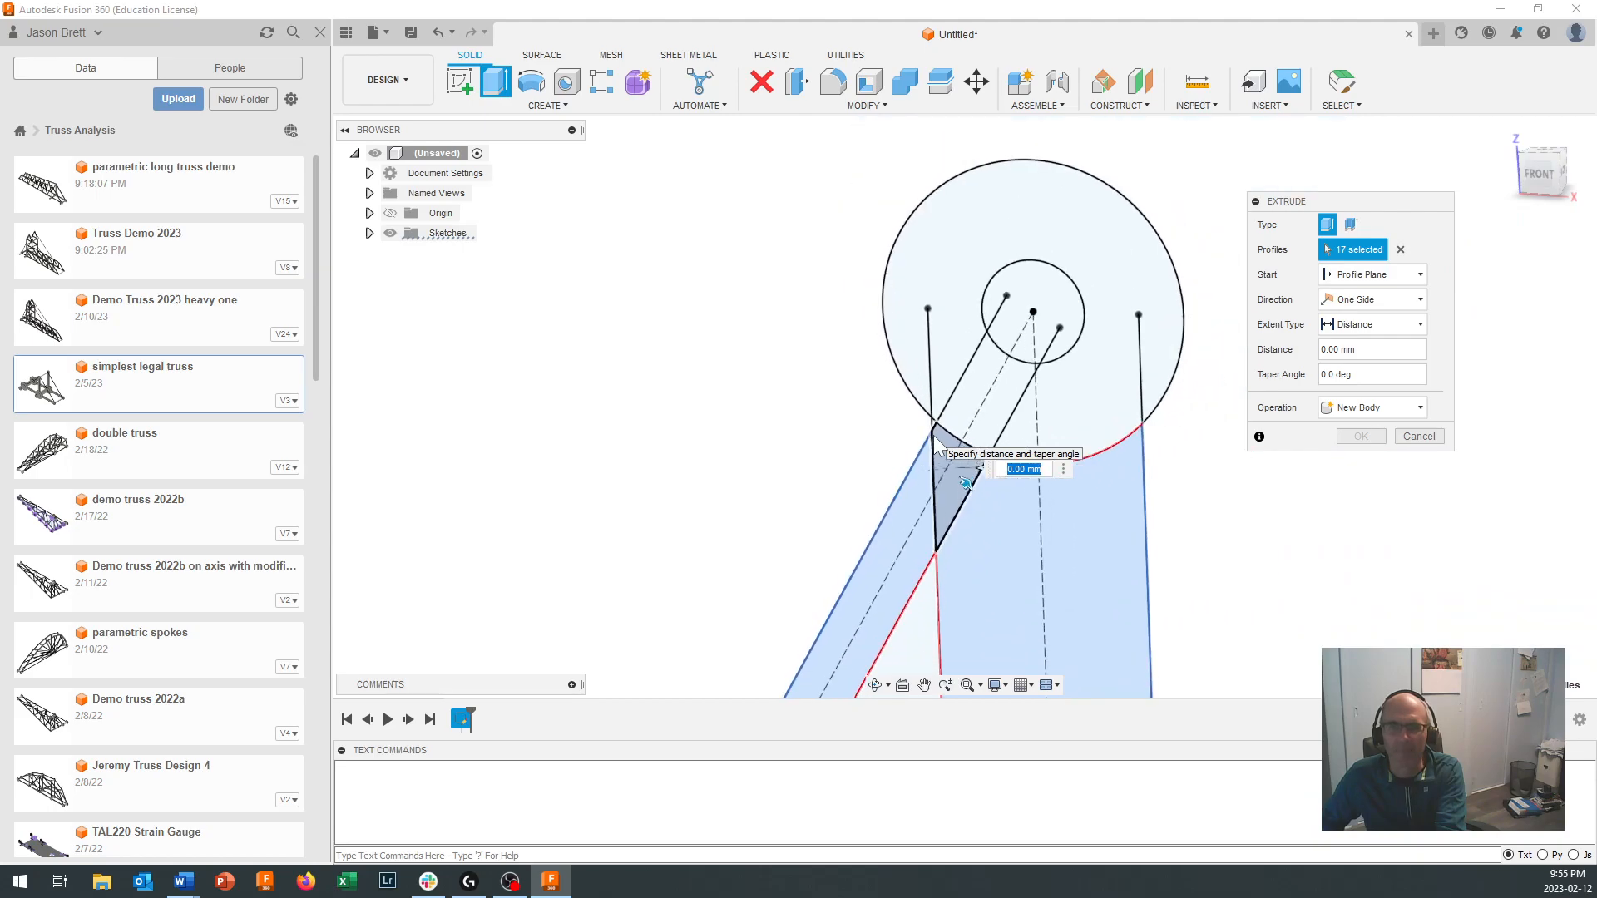
scroll(936, 441, "up", 4)
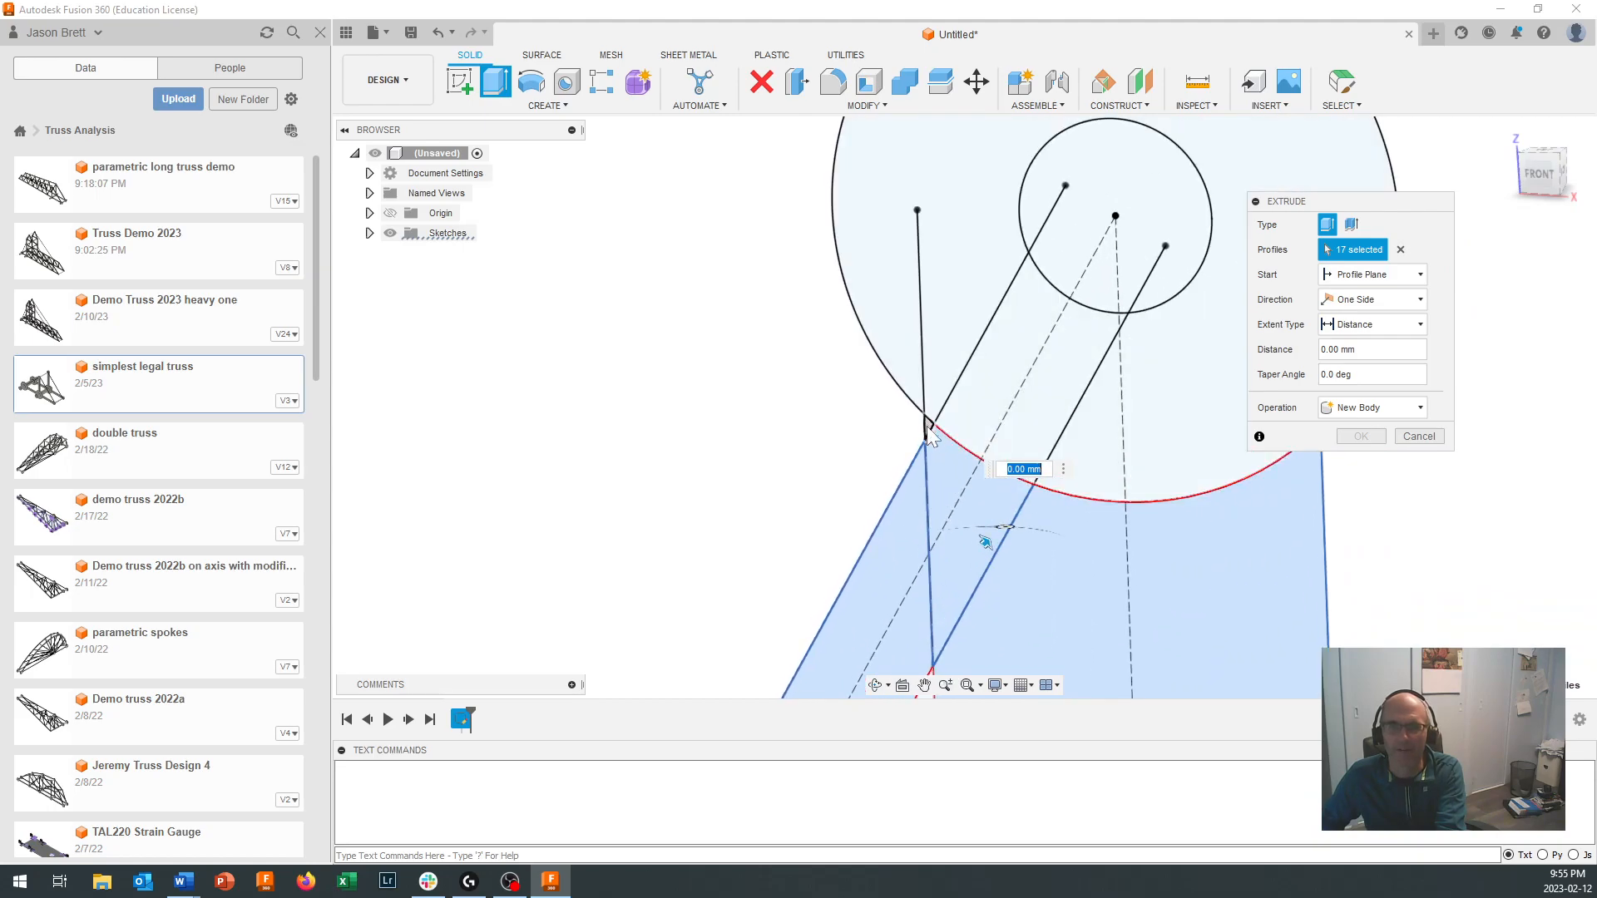
left_click(1049, 584)
scroll(1048, 581, "down", 3)
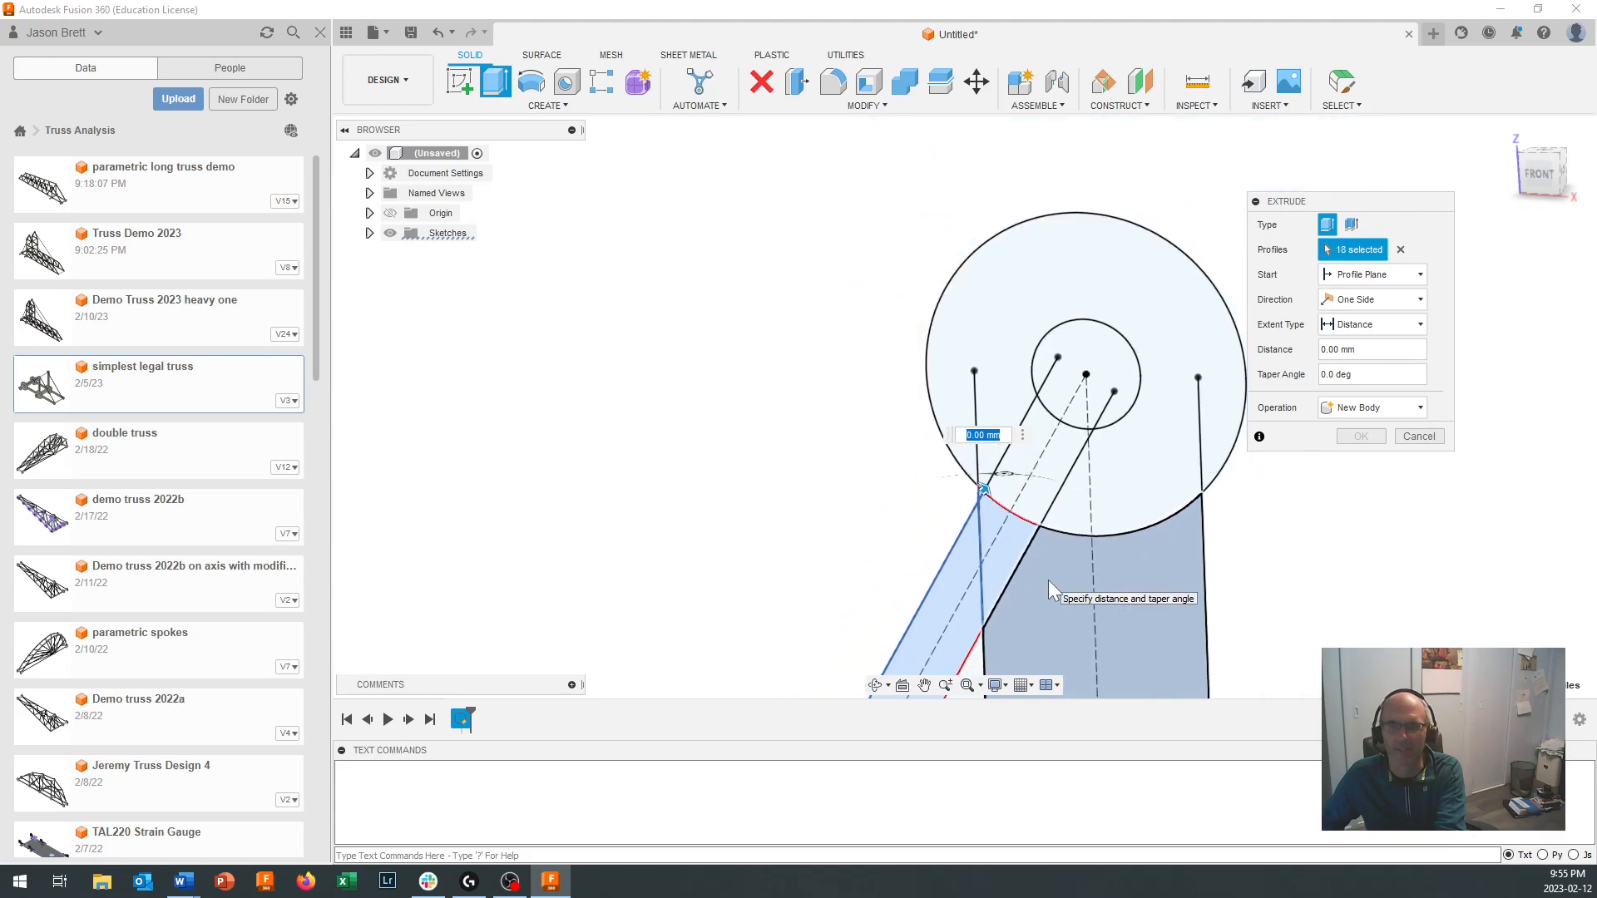
left_click(1039, 455)
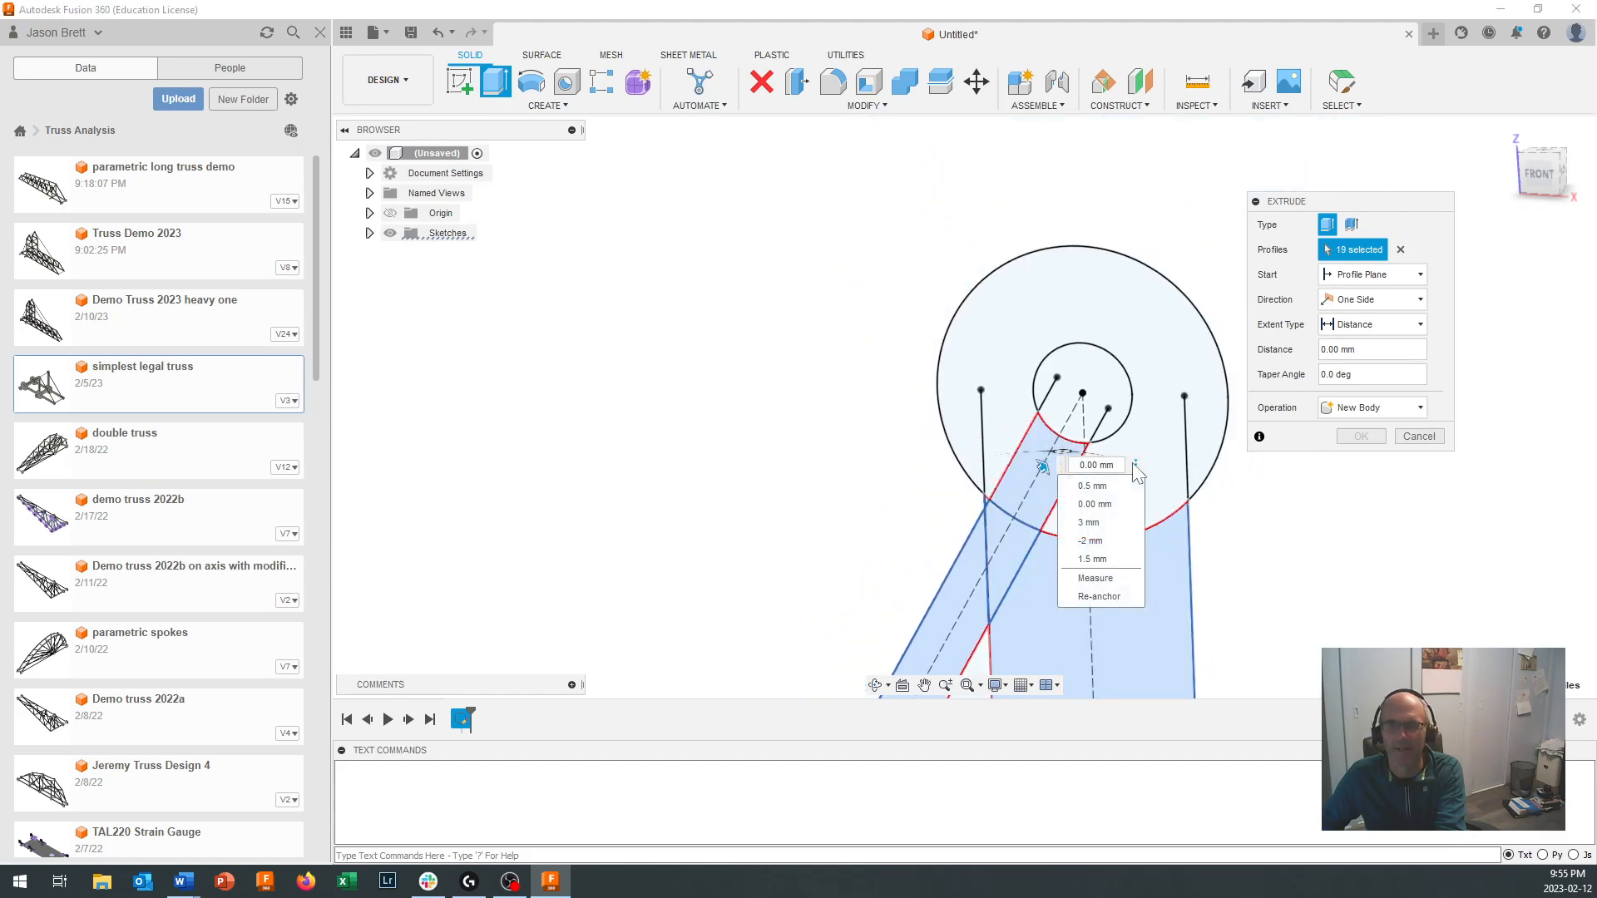
left_click(1160, 431)
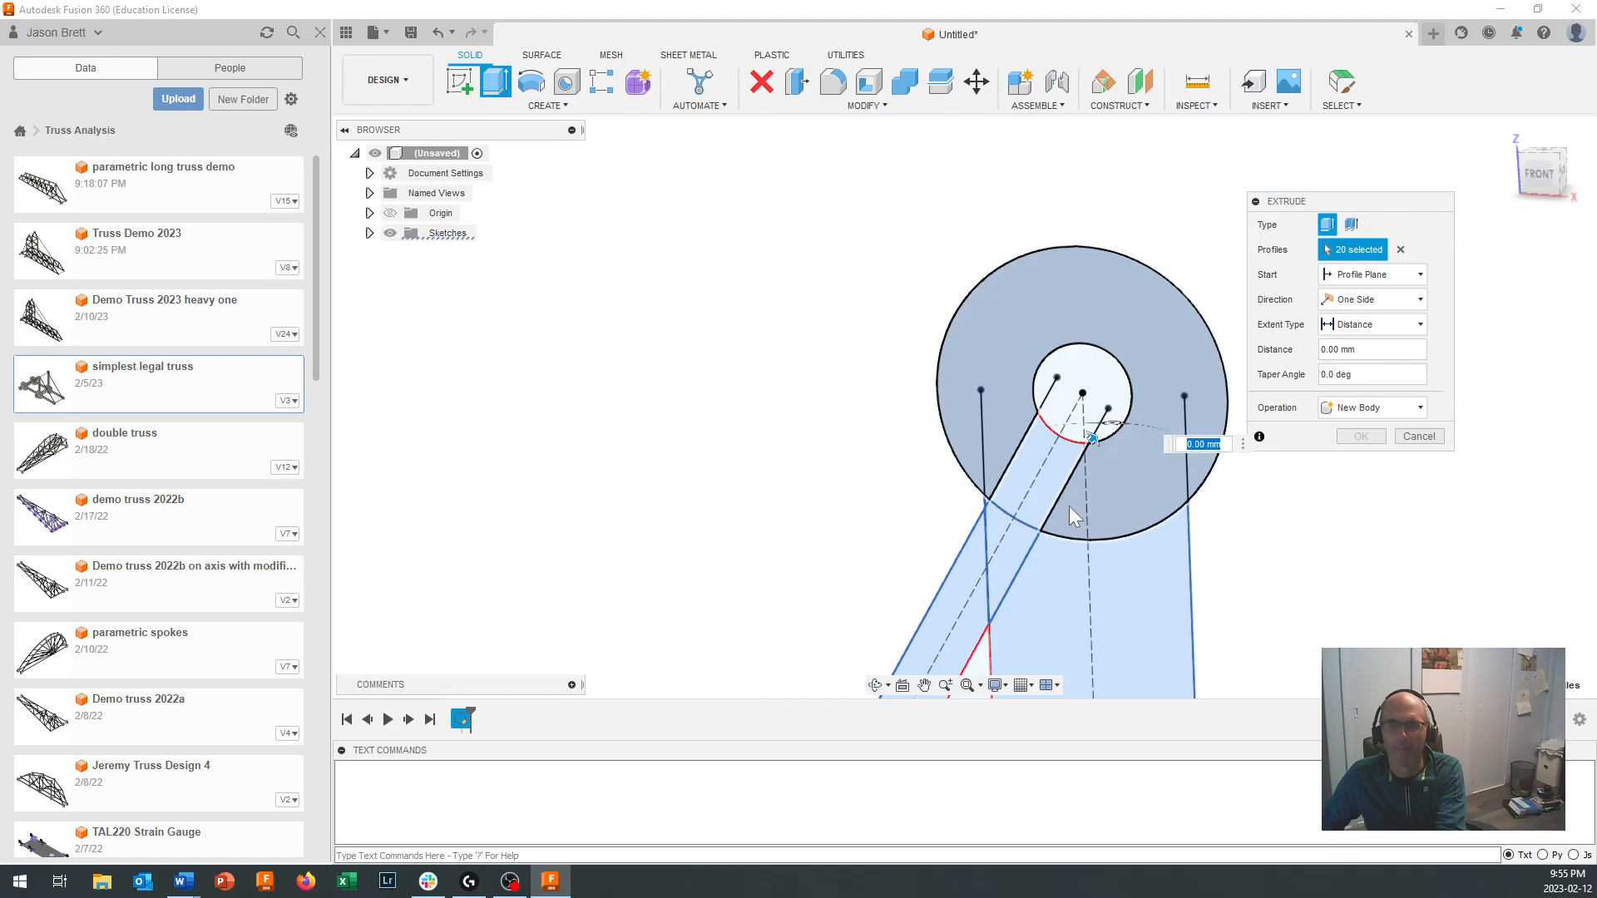
Step: Add the first web diagonal rising from the tower's second base joint to the extrusion profiles
scroll(1069, 504, "down", 5)
middle_click_drag(1042, 501, 787, 236)
scroll(816, 392, "up", 3)
scroll(816, 392, "down", 3)
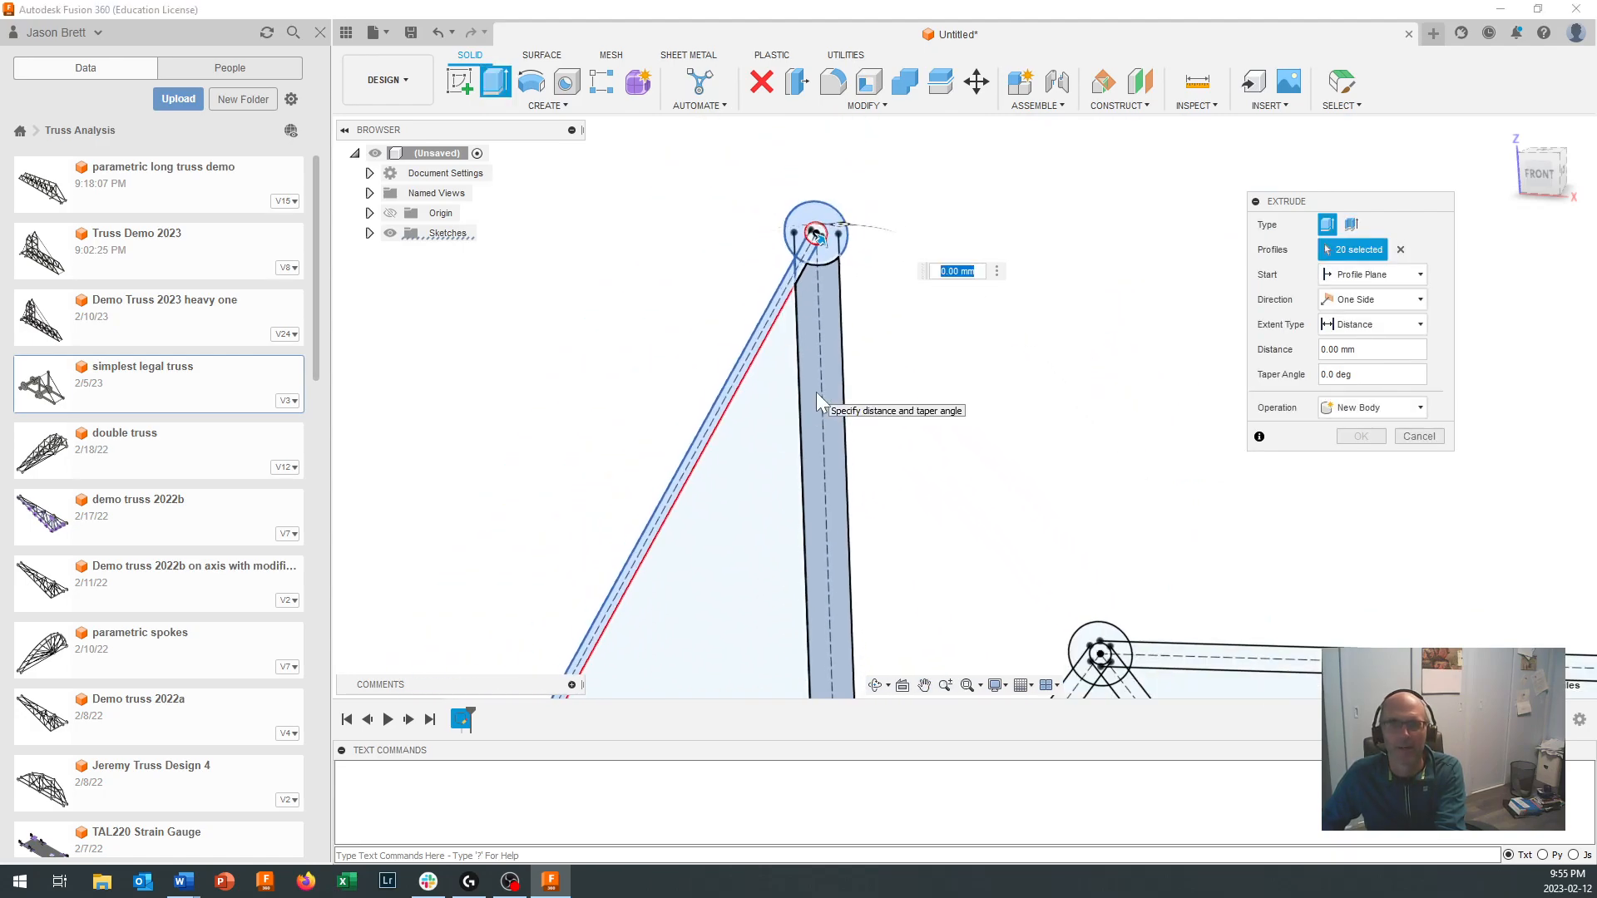
scroll(816, 391, "down", 5)
scroll(875, 523, "up", 3)
scroll(875, 522, "up", 1)
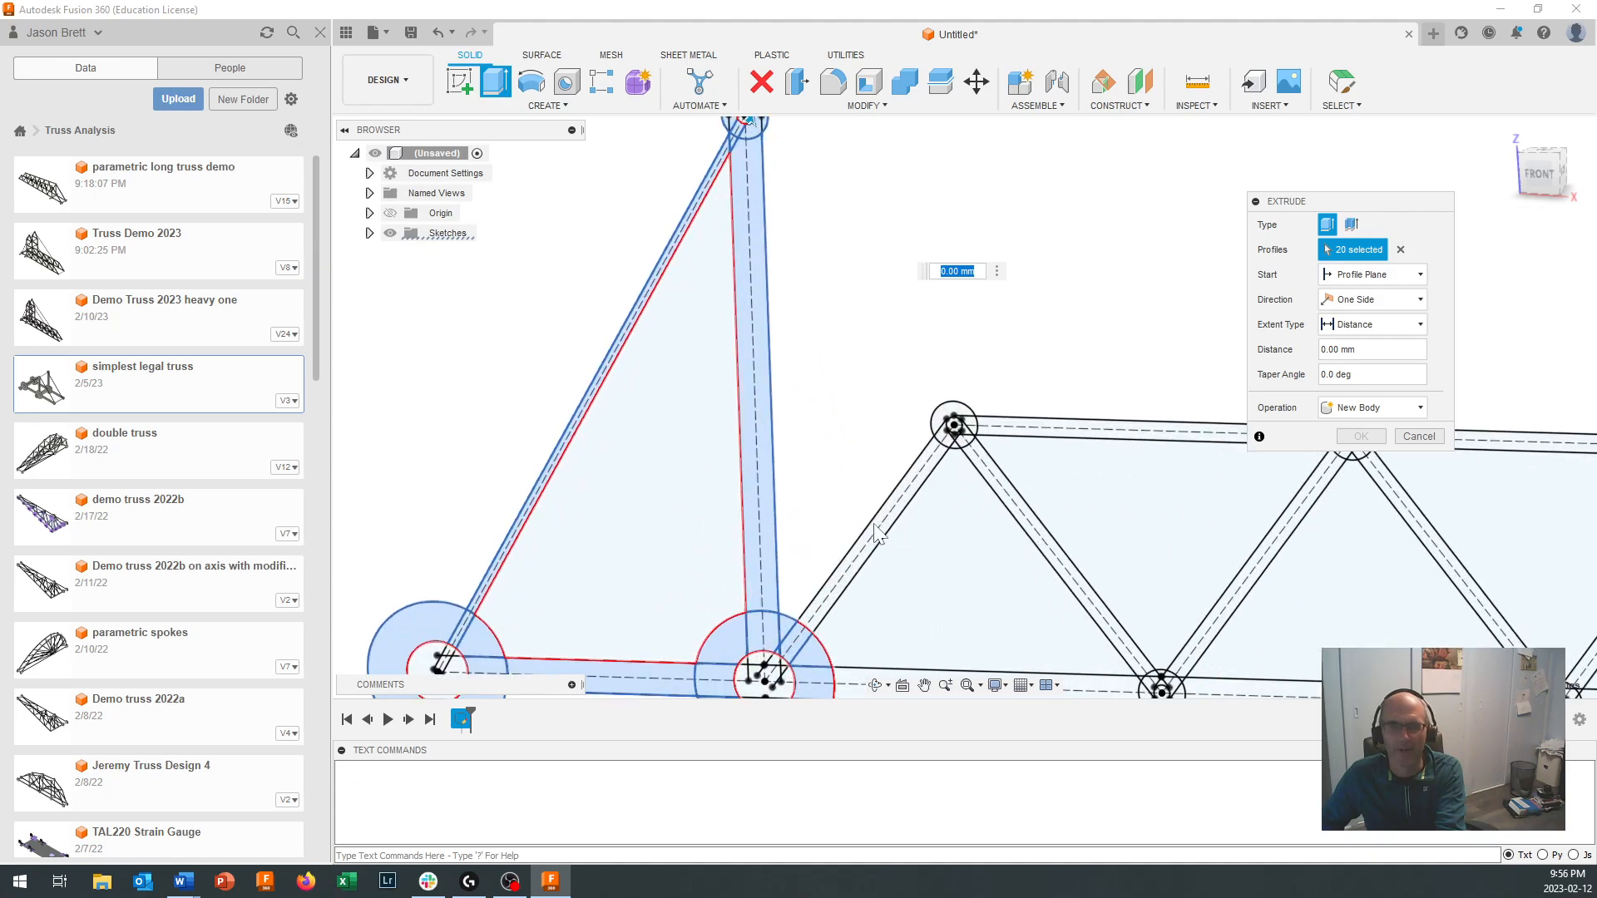
left_click(872, 548)
Step: Add all ring regions around the hole at the first upper-chord joint to the extrusion profiles, including the small slivers
scroll(928, 451, "up", 4)
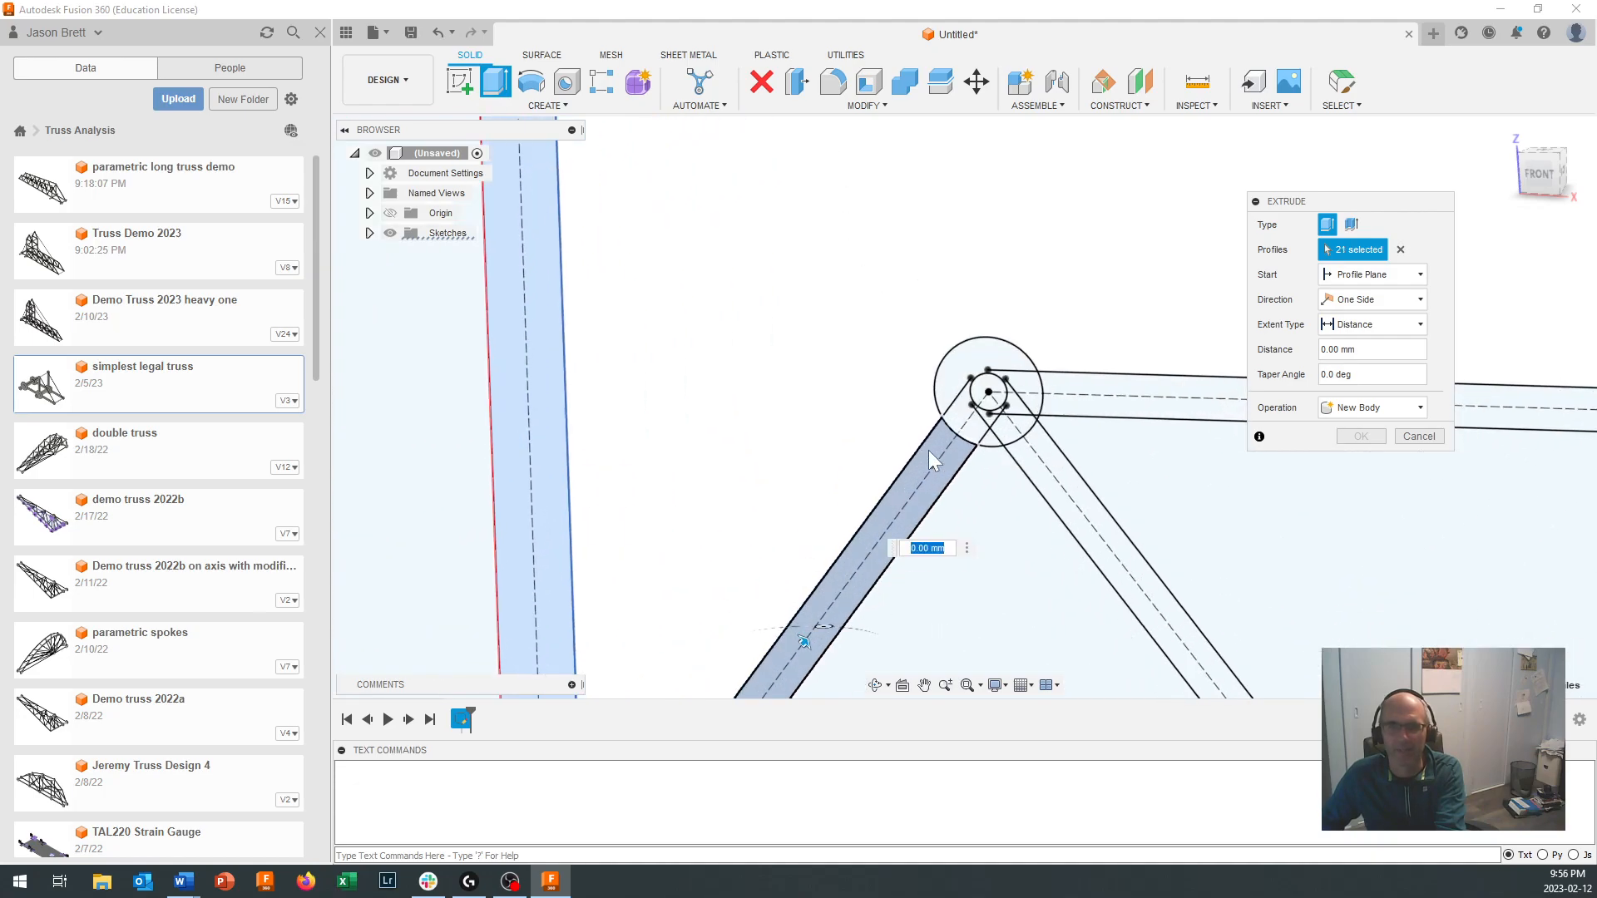
left_click(993, 403)
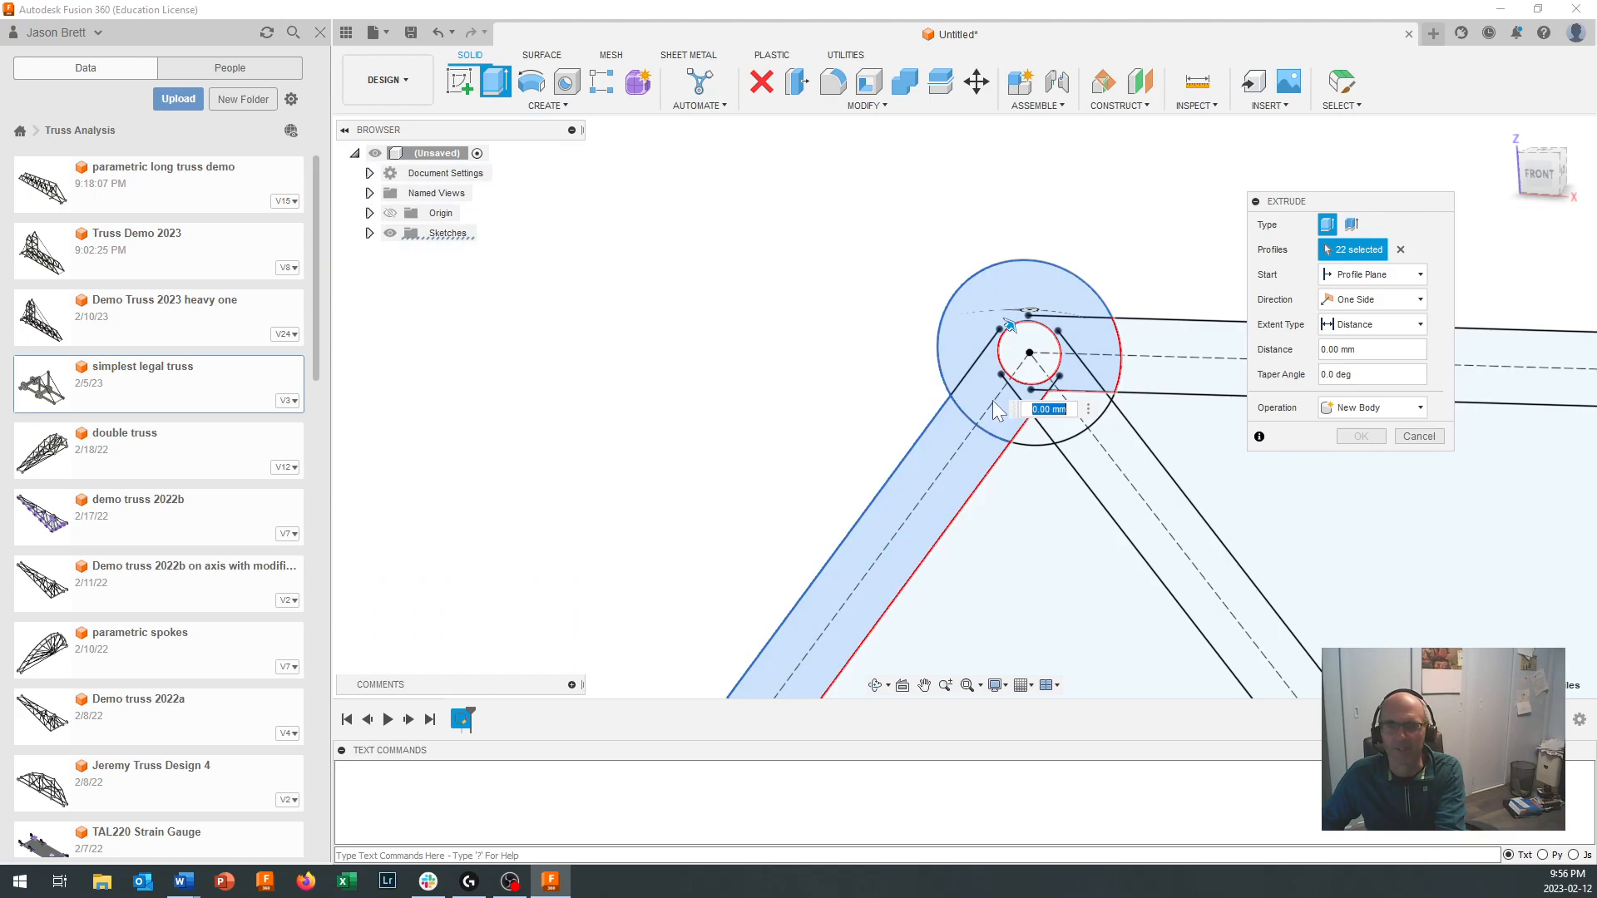
left_click(1096, 405)
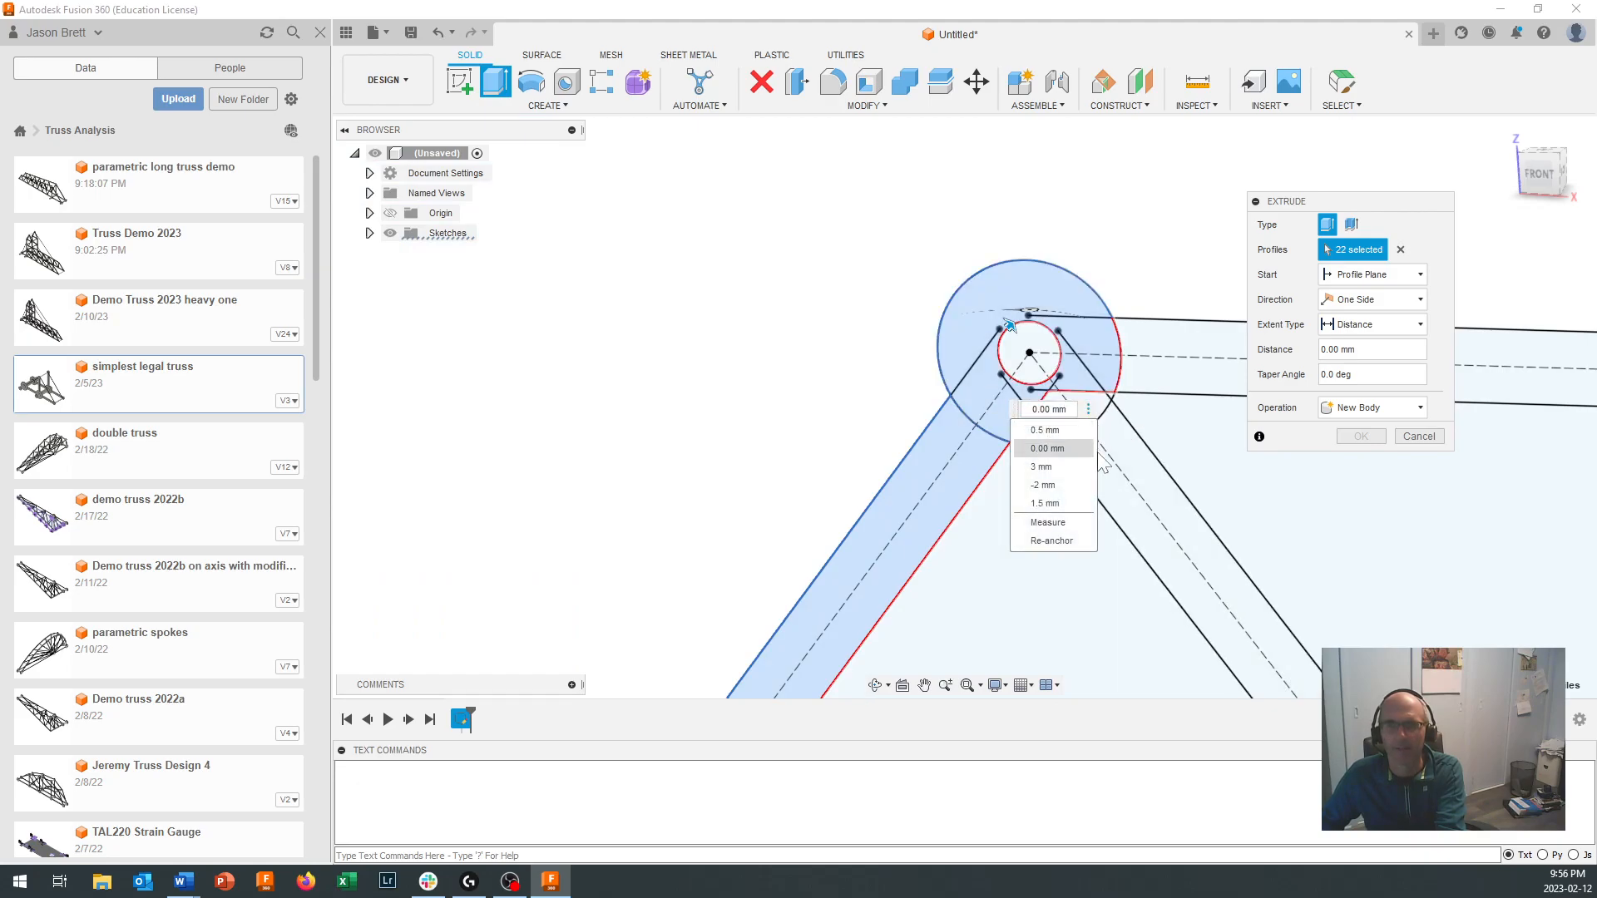
left_click(1106, 408)
left_click(1033, 434)
left_click(1081, 411)
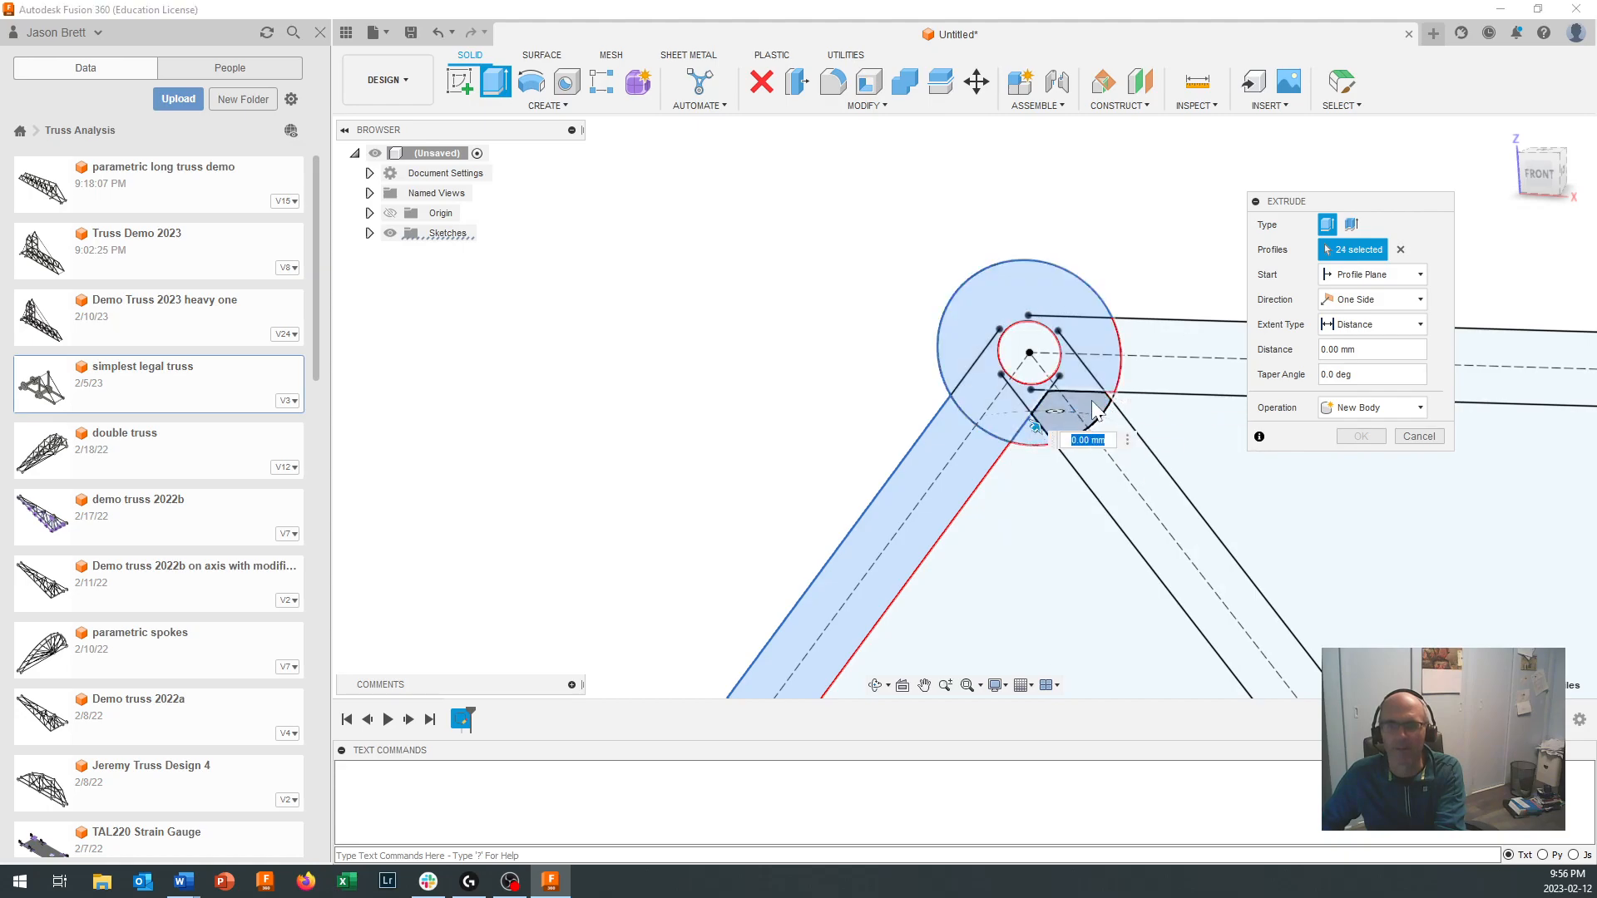
scroll(1096, 396, "up", 5)
left_click(1096, 396)
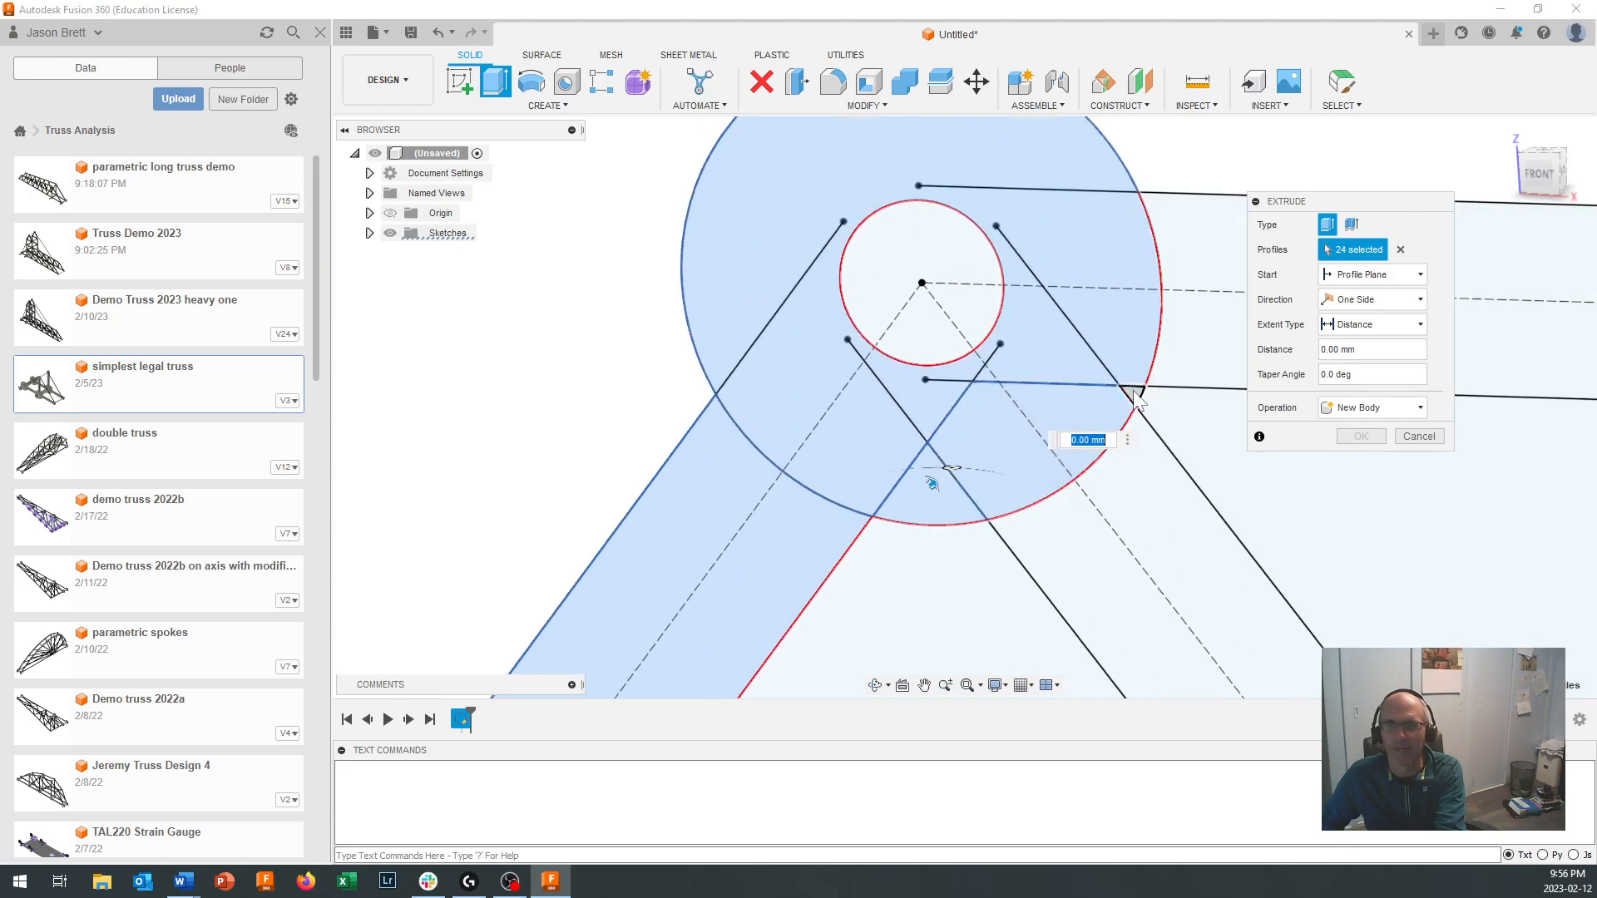
Step: Add the first upper-chord segment, the descending web diagonal and the first lower-chord segment to the extrusion profiles
scroll(1135, 541, "down", 6)
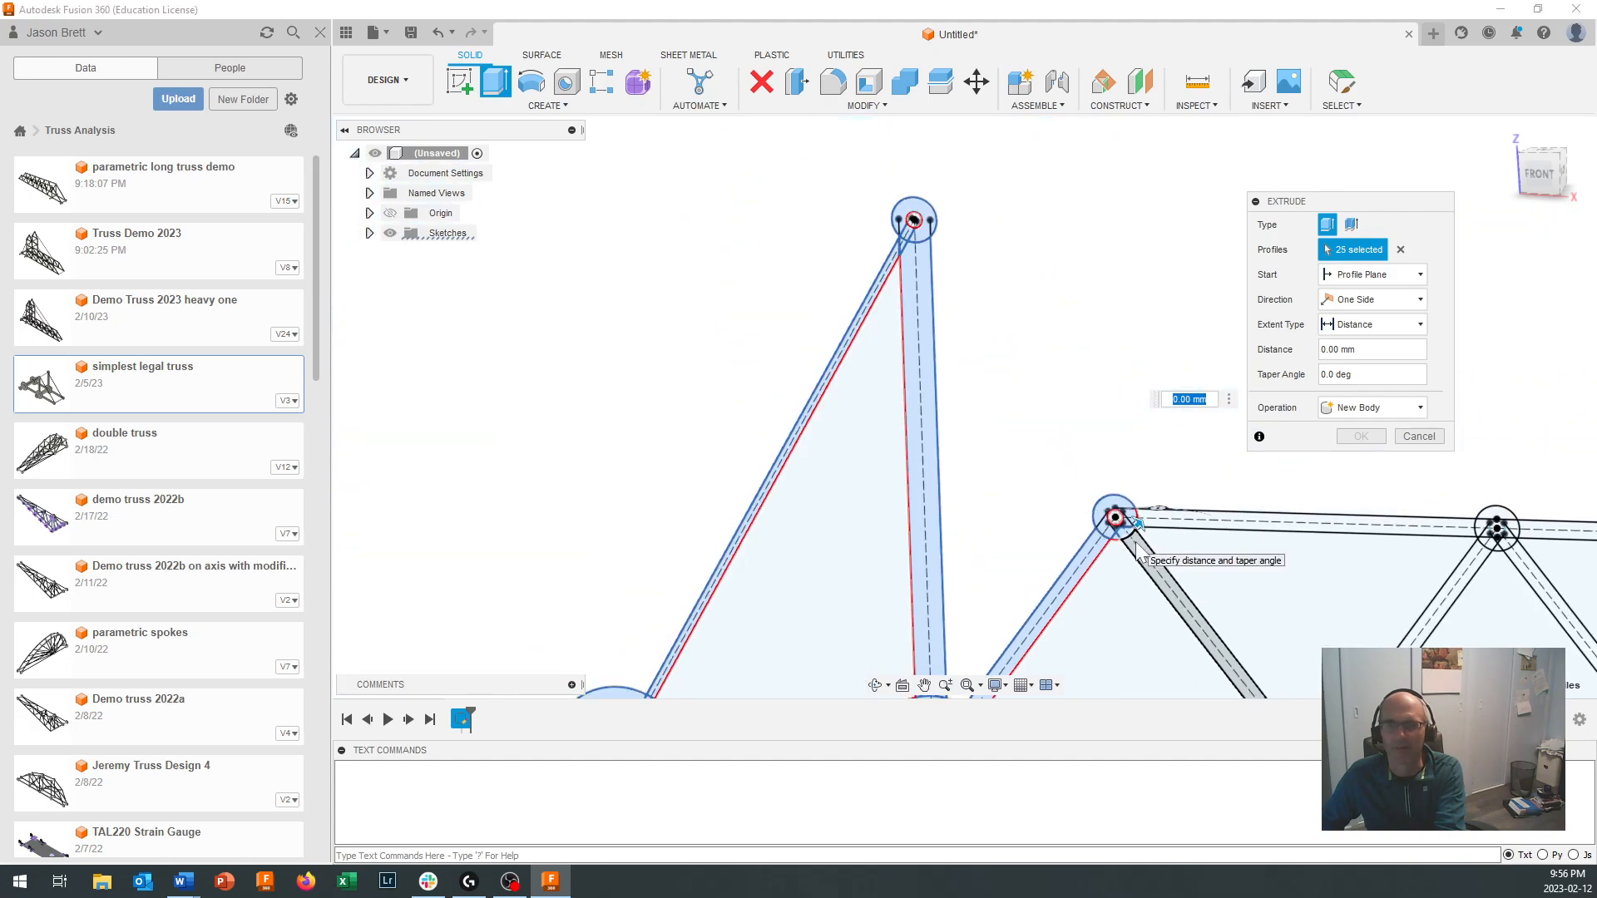
left_click(1223, 527)
left_click(1198, 574)
scroll(1105, 602, "down", 5)
left_click(1091, 611)
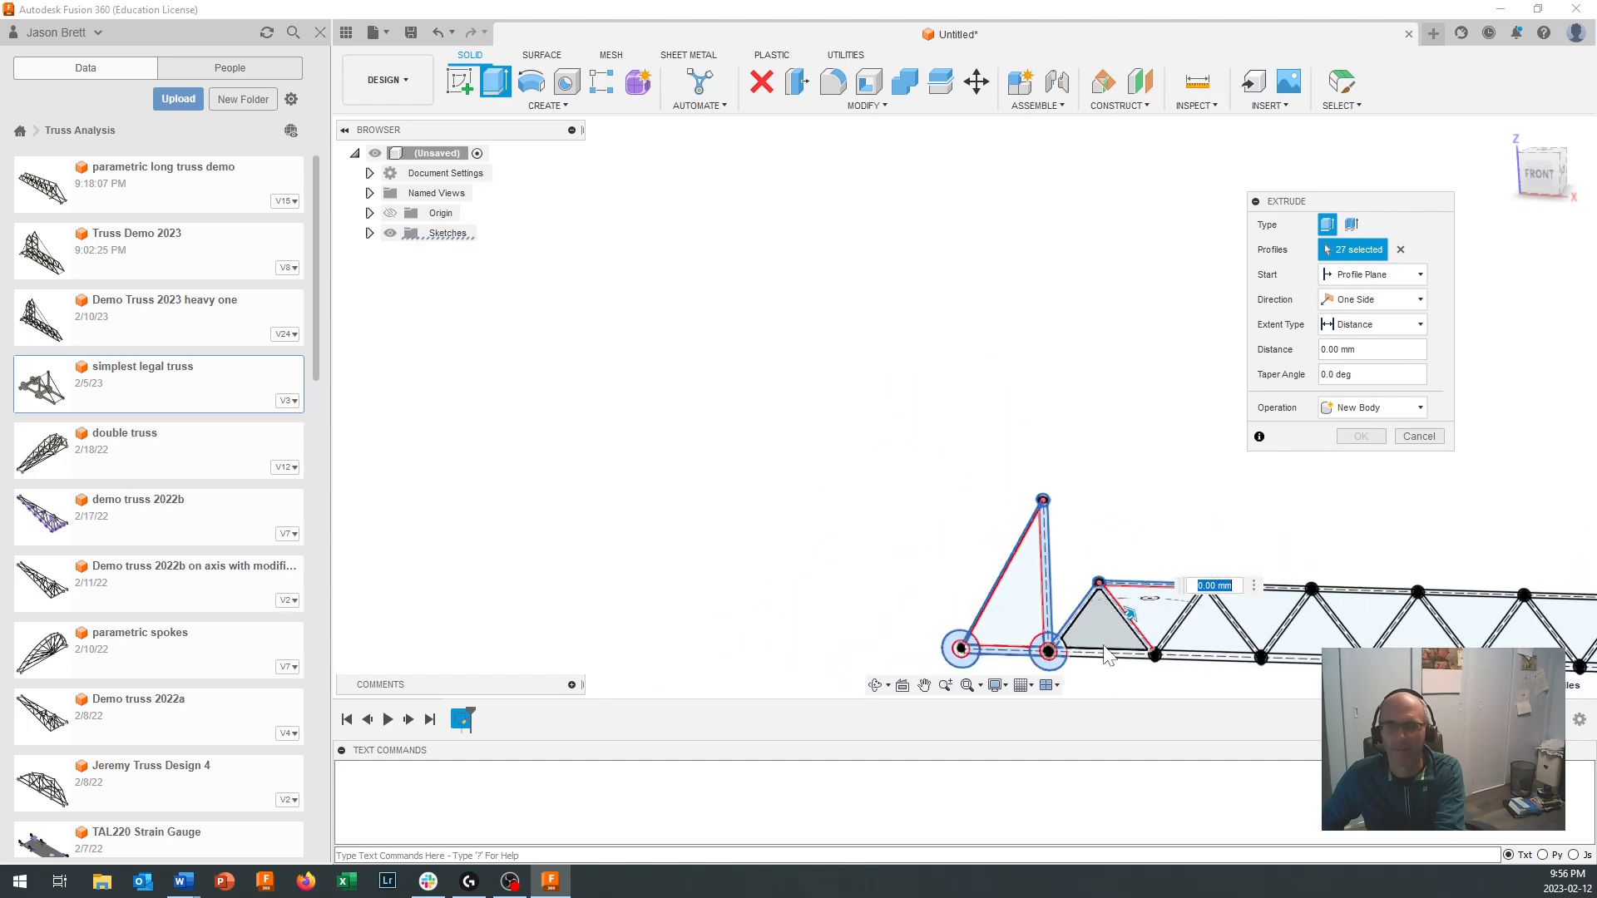
Step: Add all ring regions around the hole at the first lower-chord joint beyond the tower to the extrusion profiles, including the small slivers
scroll(1105, 654, "up", 5)
scroll(1242, 684, "down", 1)
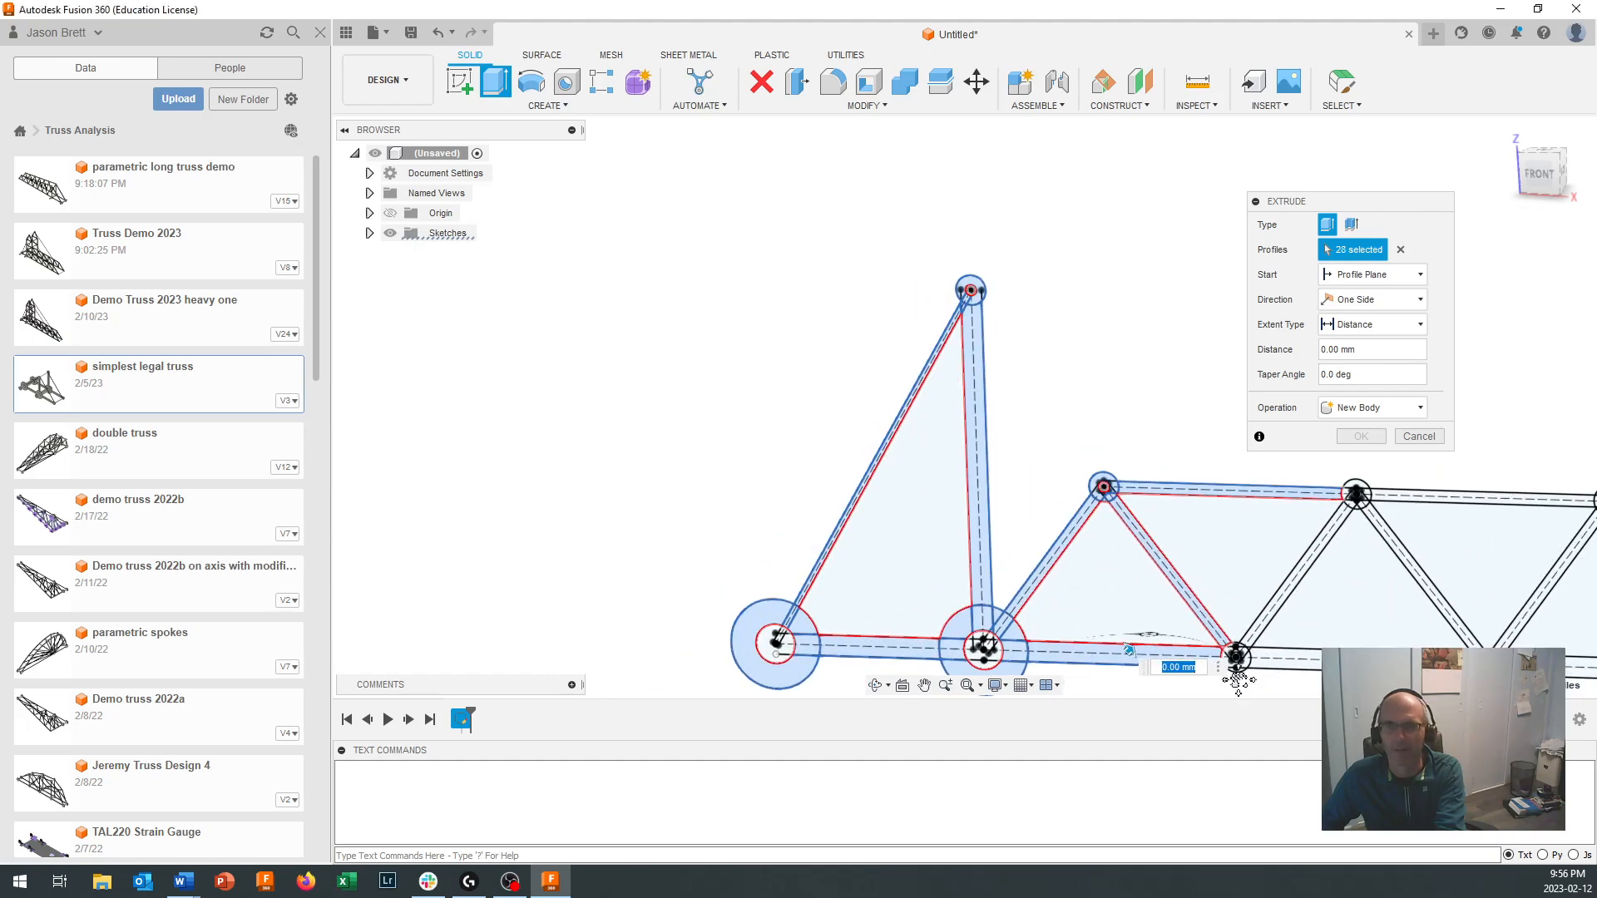
middle_click_drag(1243, 683, 992, 521)
scroll(981, 524, "up", 6)
scroll(973, 528, "up", 3)
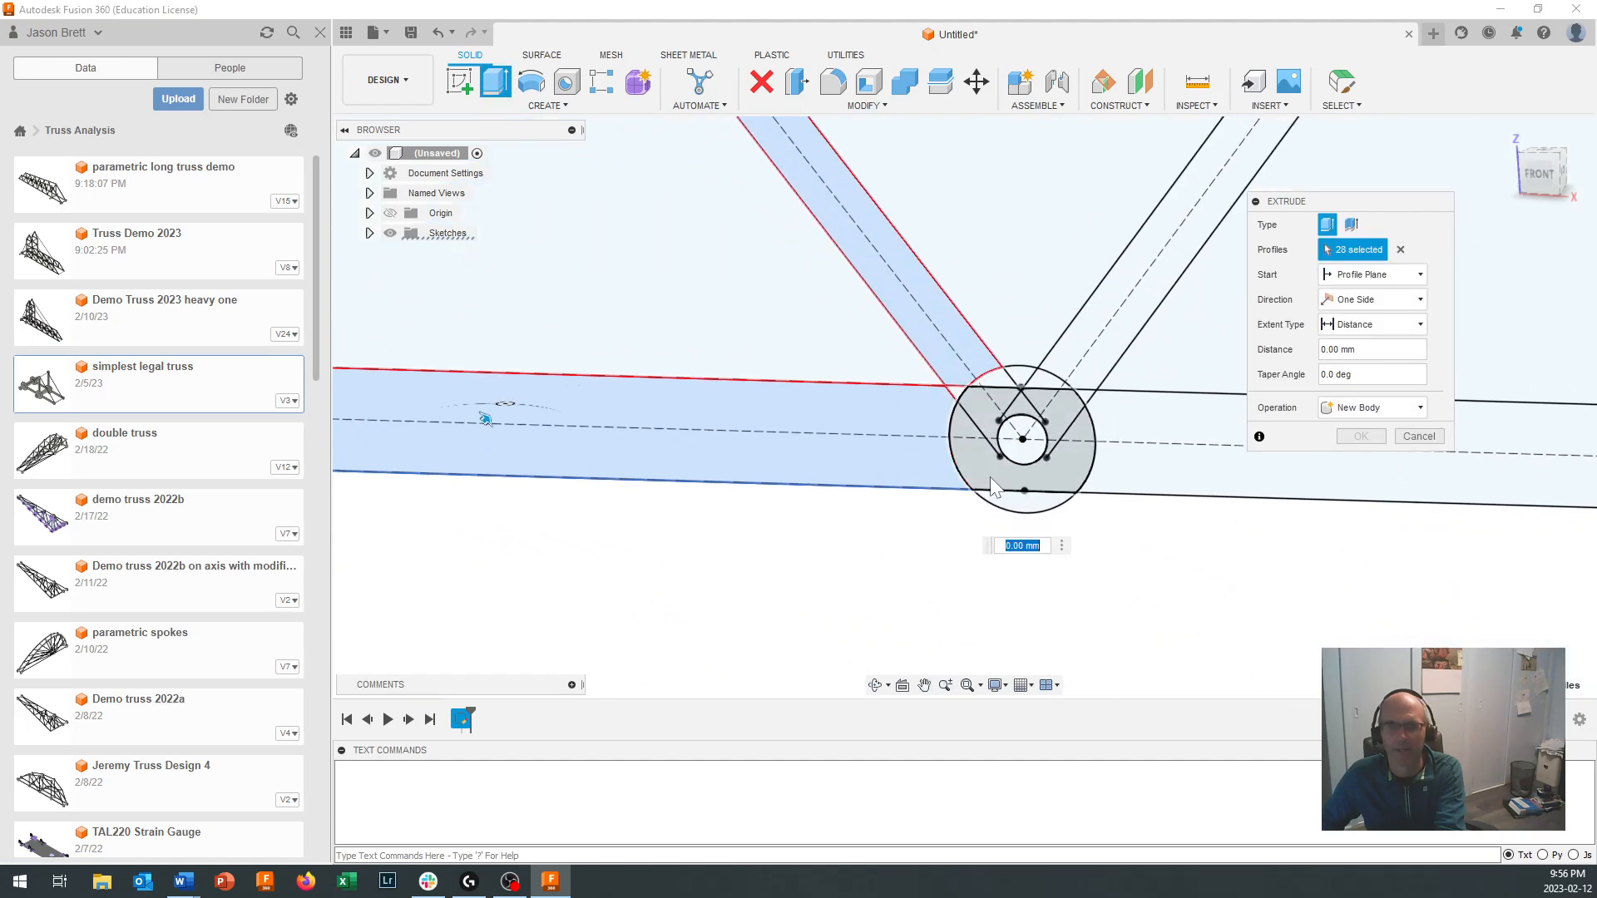
left_click(990, 471)
left_click(998, 428)
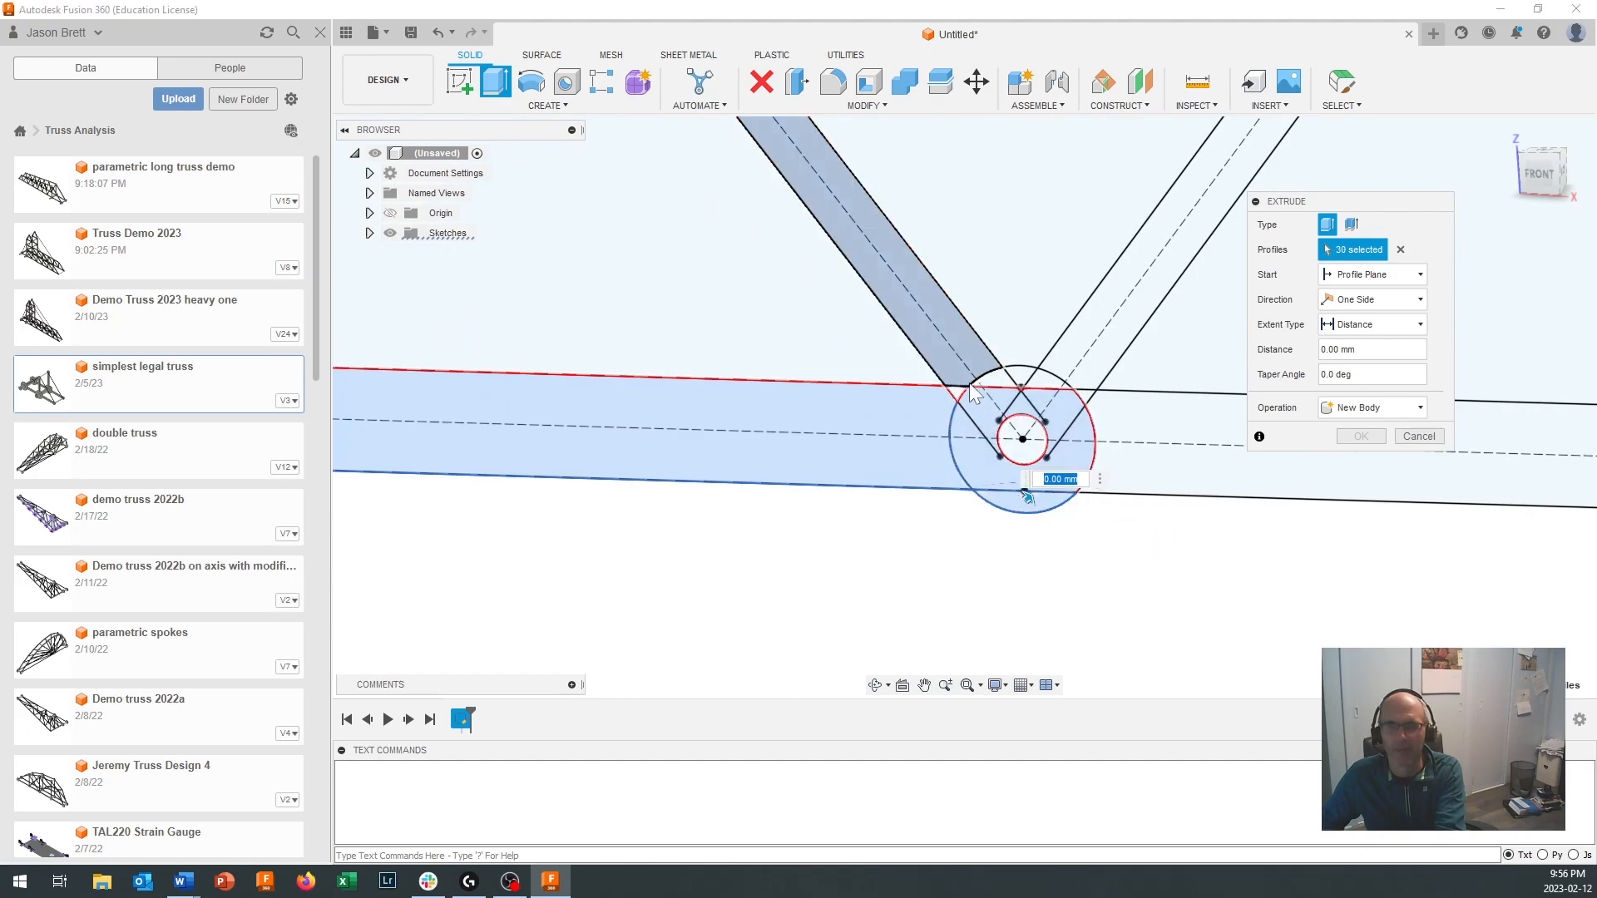
scroll(969, 383, "up", 2)
left_click(990, 393)
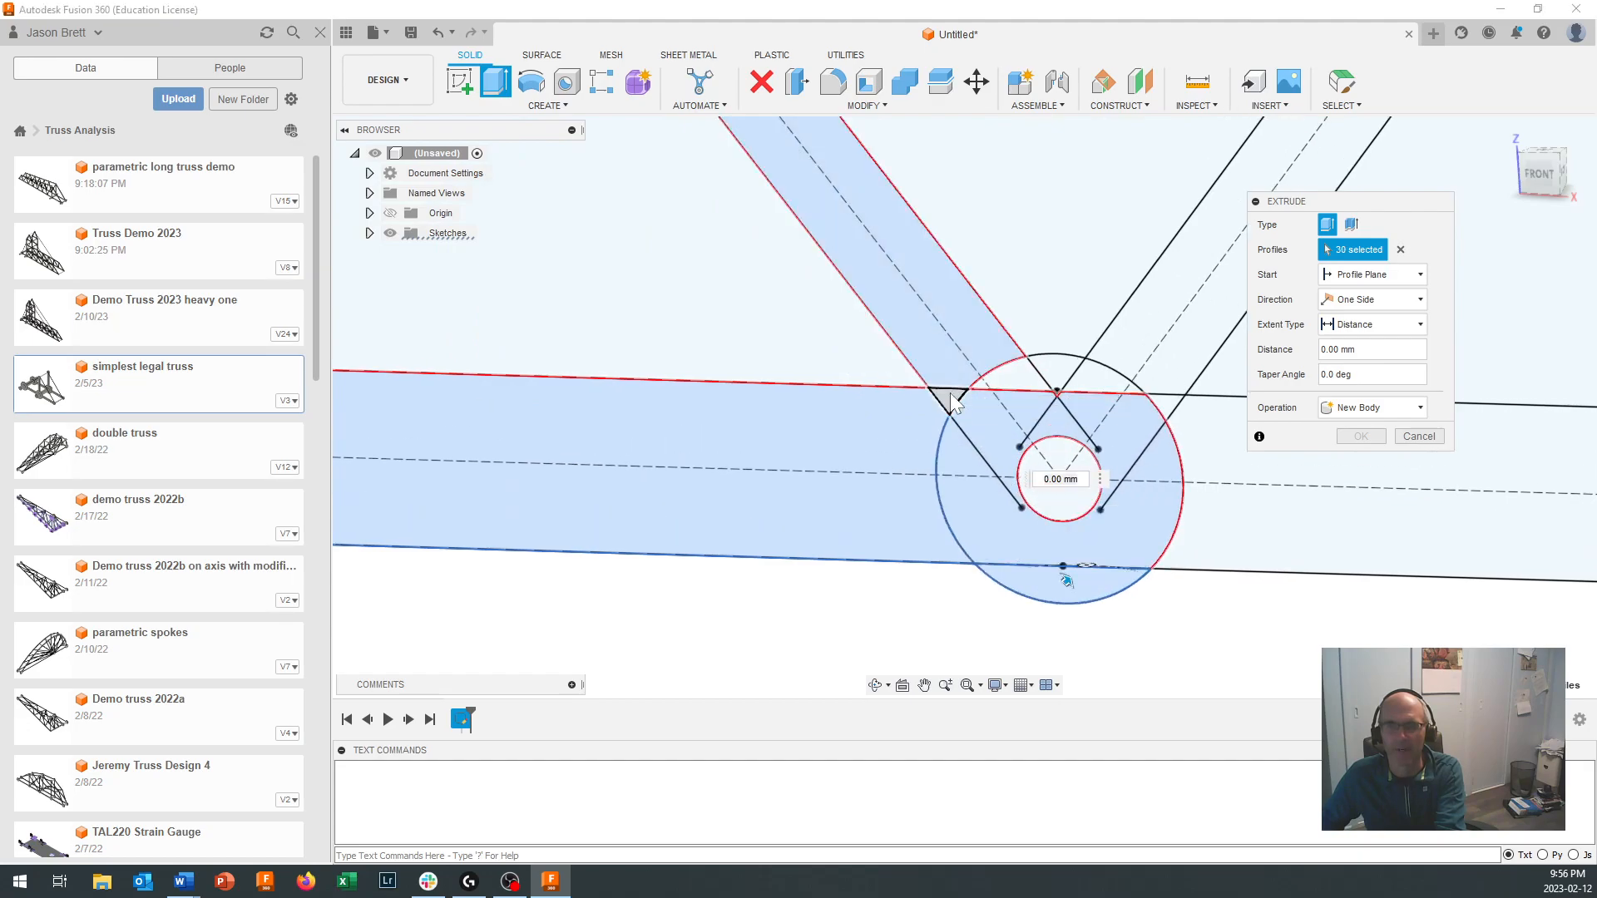
left_click(1022, 376)
left_click(1079, 382)
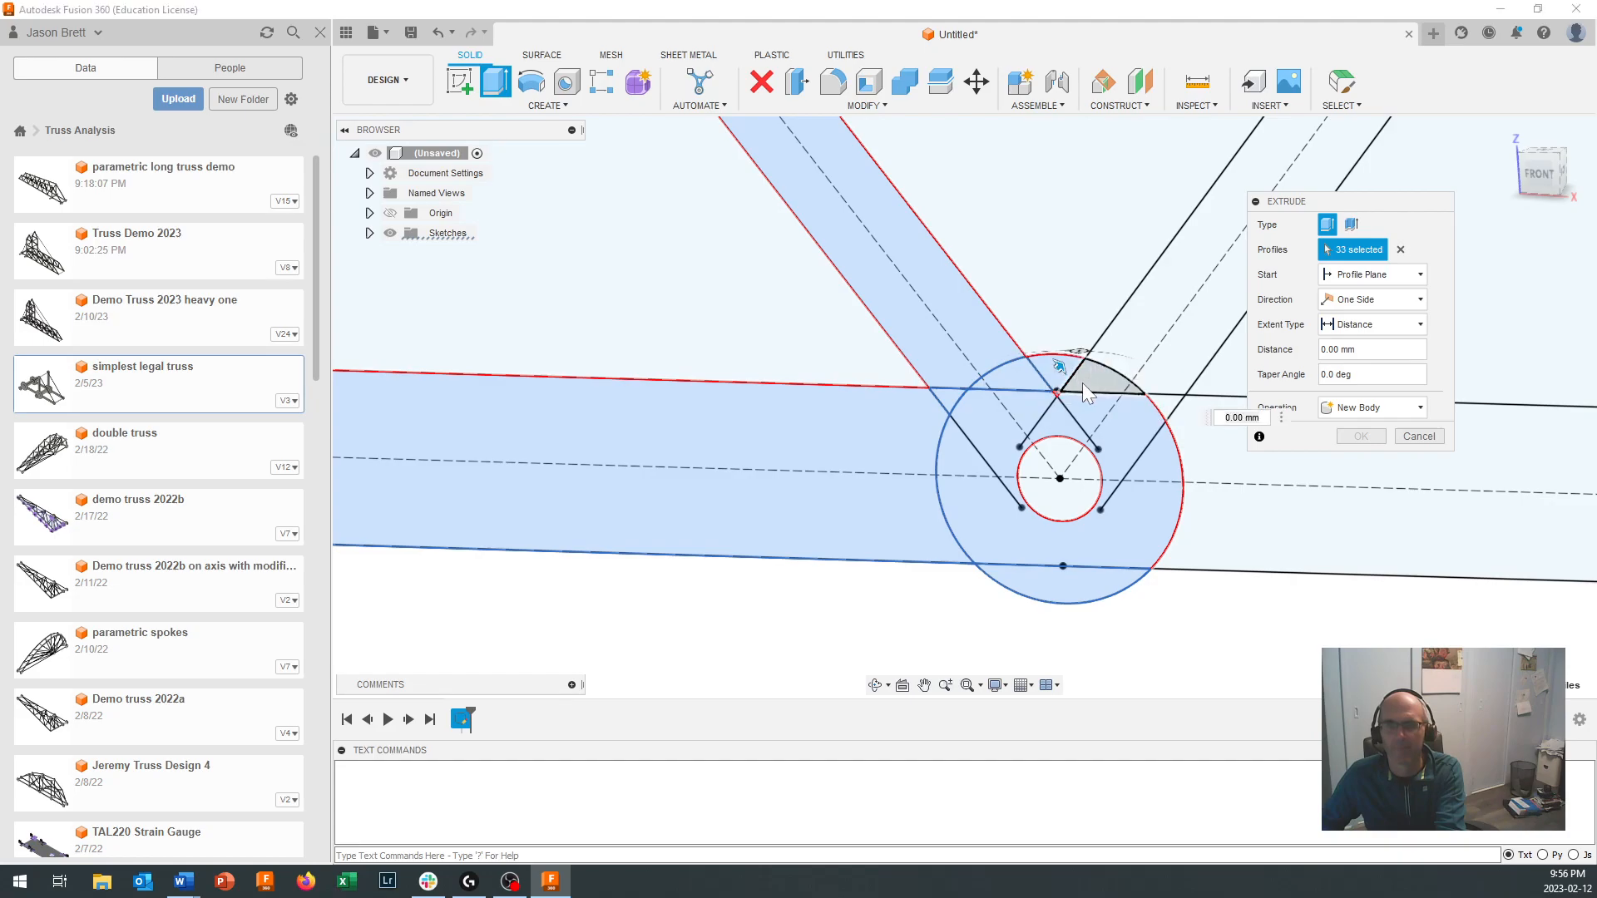
left_click(1158, 424)
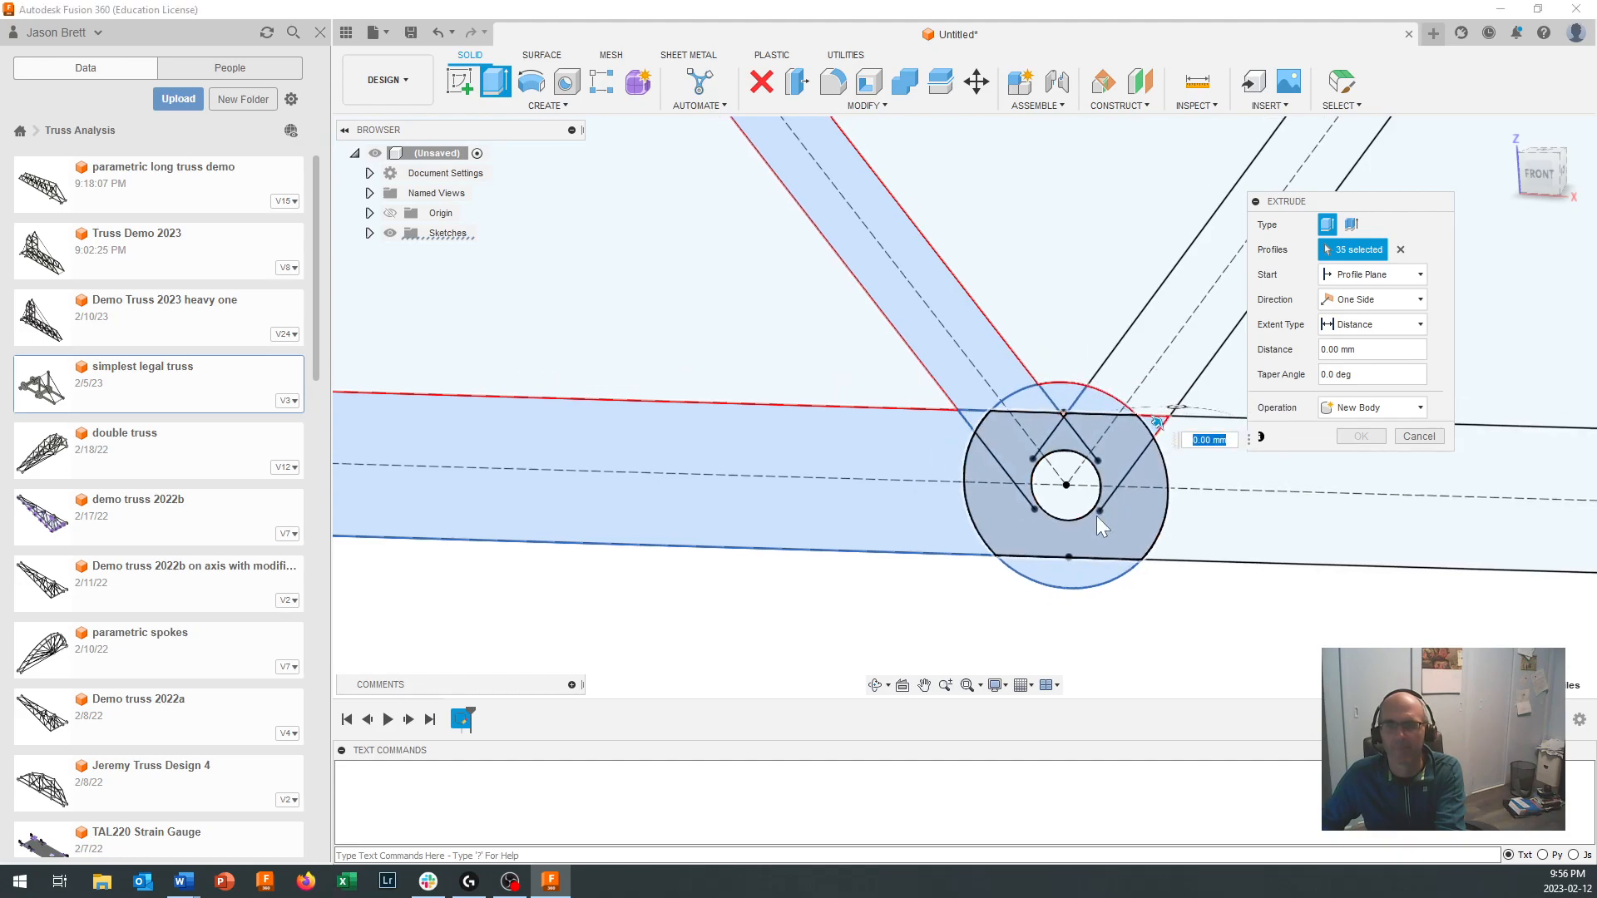
Step: Add the second lower-chord segment and the web diagonal rising from the first lower-chord joint to the extrusion profiles
scroll(1096, 515, "down", 5)
left_click(1190, 510)
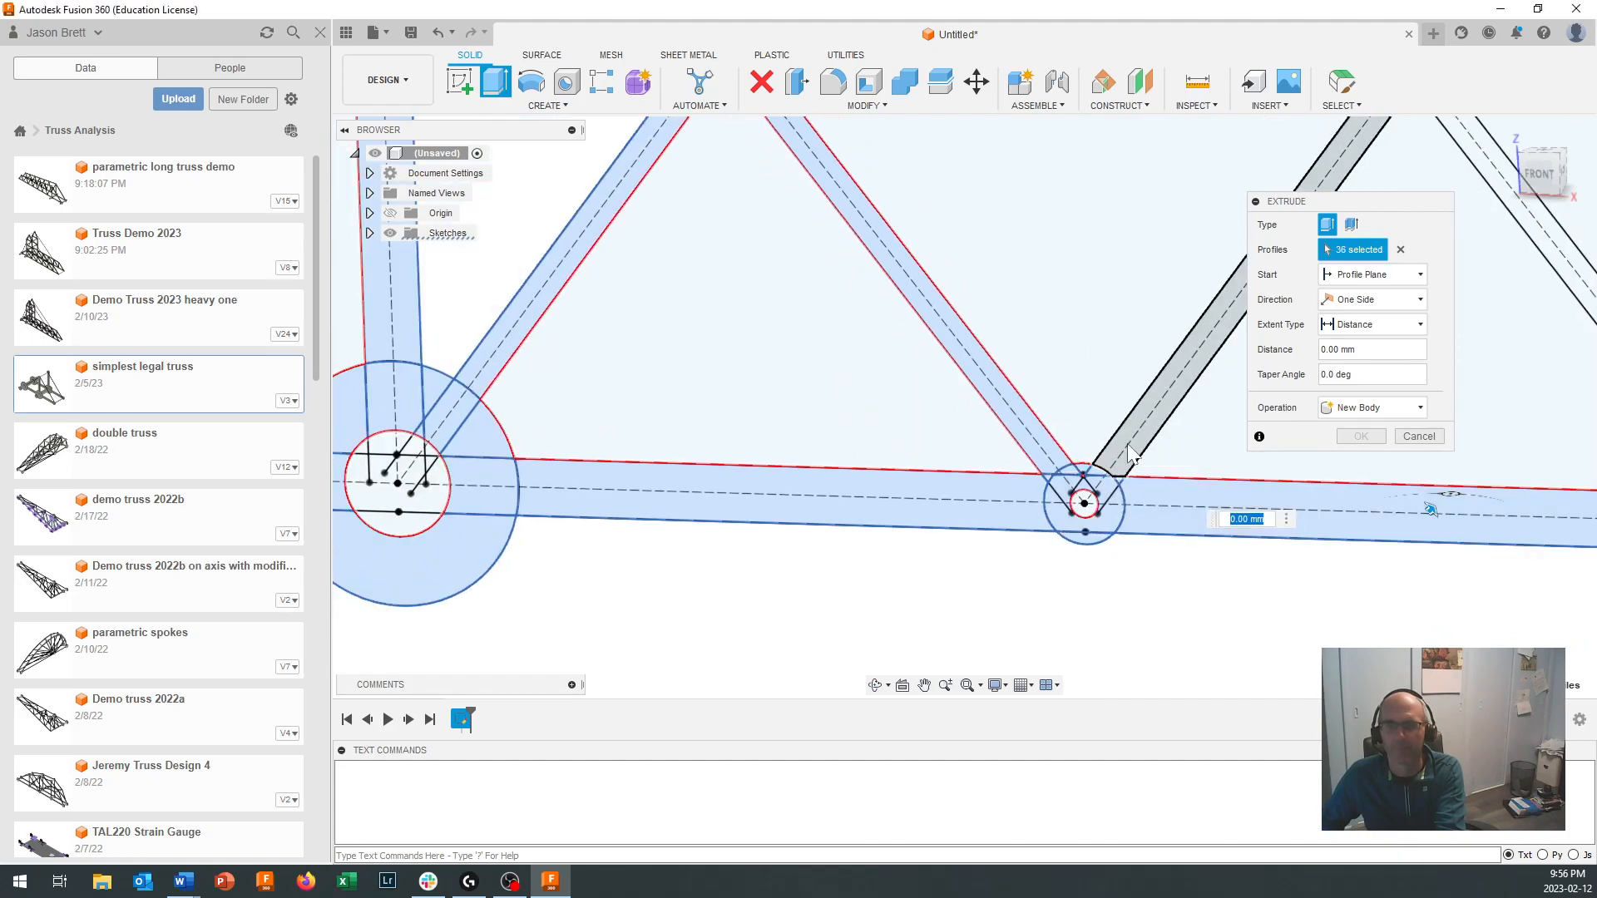
left_click(1131, 453)
scroll(1125, 477, "up", 6)
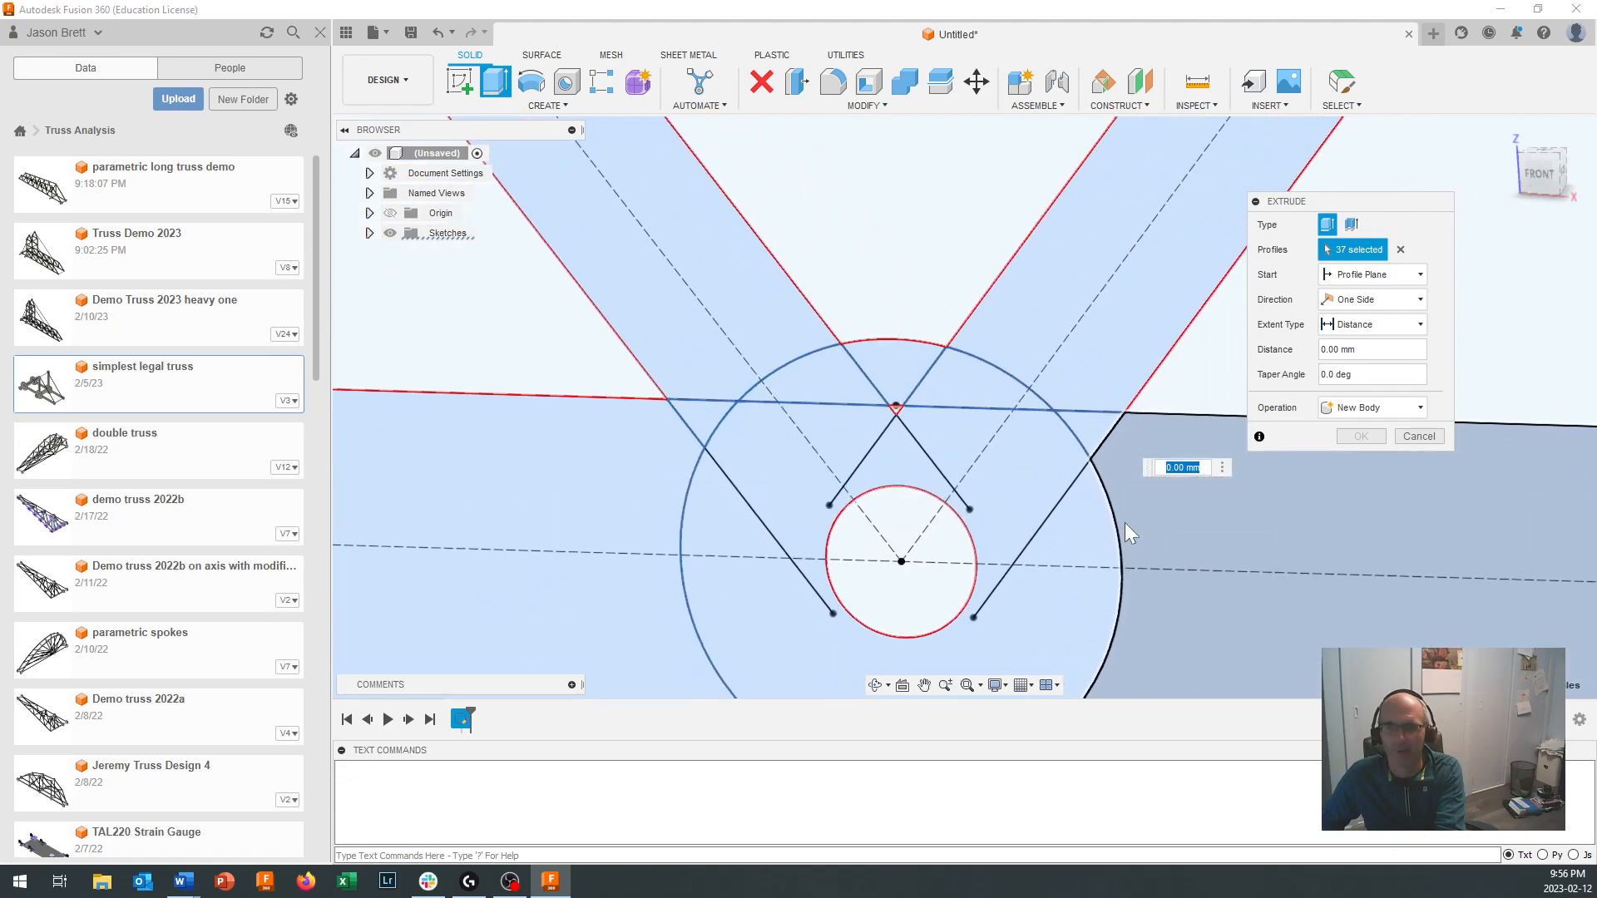
Step: Add the second descending web diagonal and all ring regions and slivers around the hole at the second lower-chord joint to the extrusion profiles
scroll(1125, 528, "down", 8)
scroll(1374, 553, "up", 5)
left_click(1226, 611)
left_click(1207, 557)
left_click(1090, 368)
left_click(1145, 387)
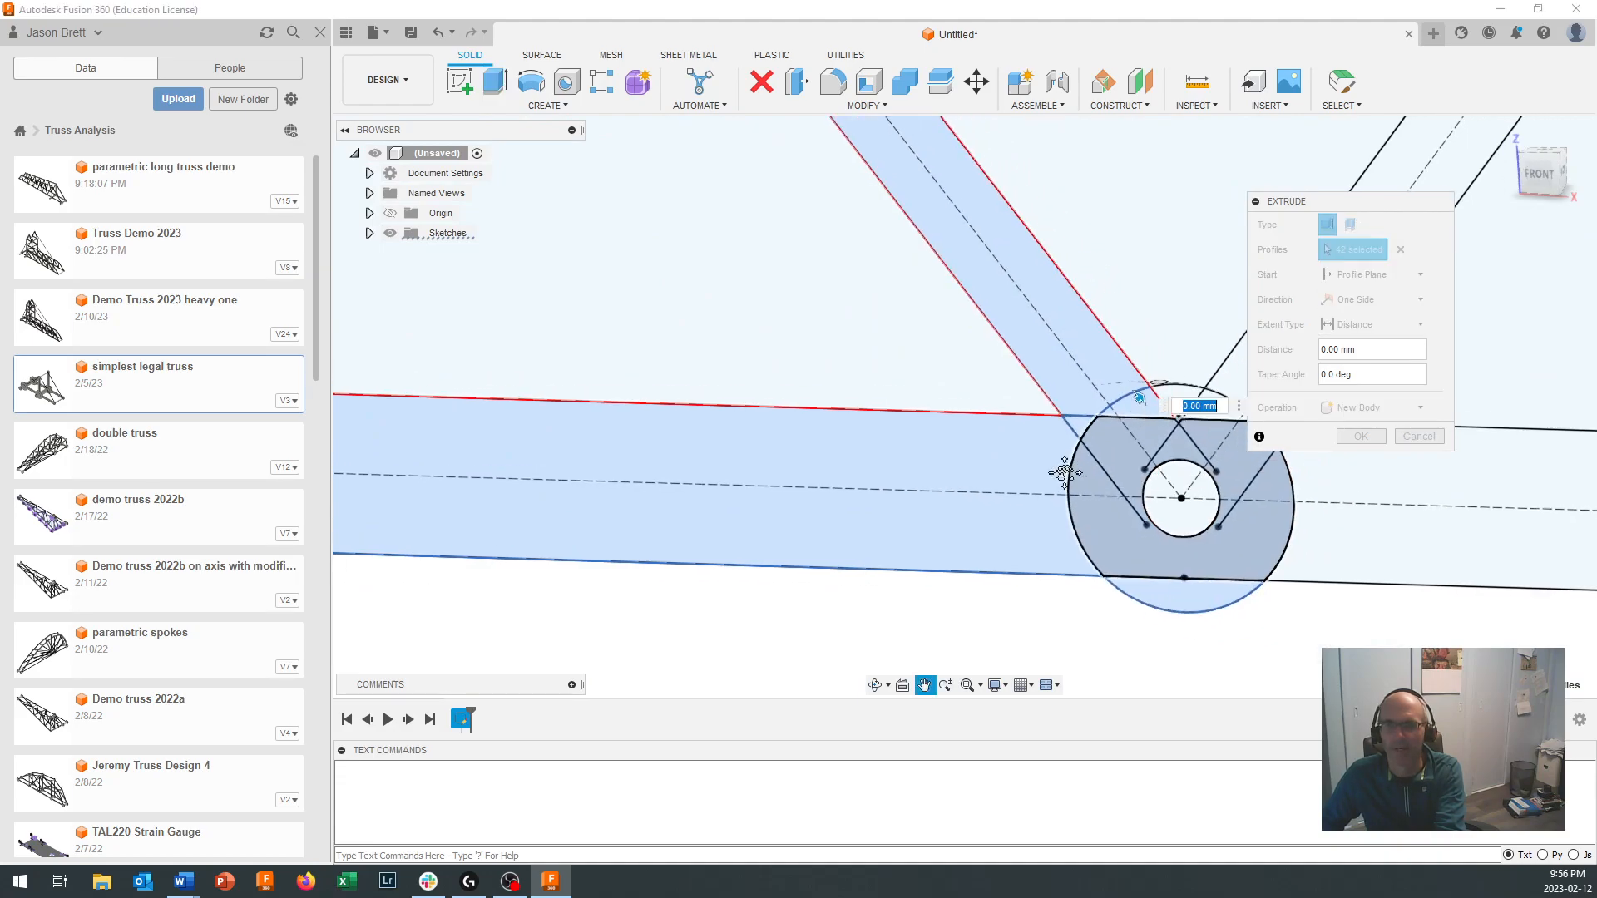
middle_click_drag(1142, 451, 925, 451)
scroll(956, 433, "up", 3)
left_click(994, 406)
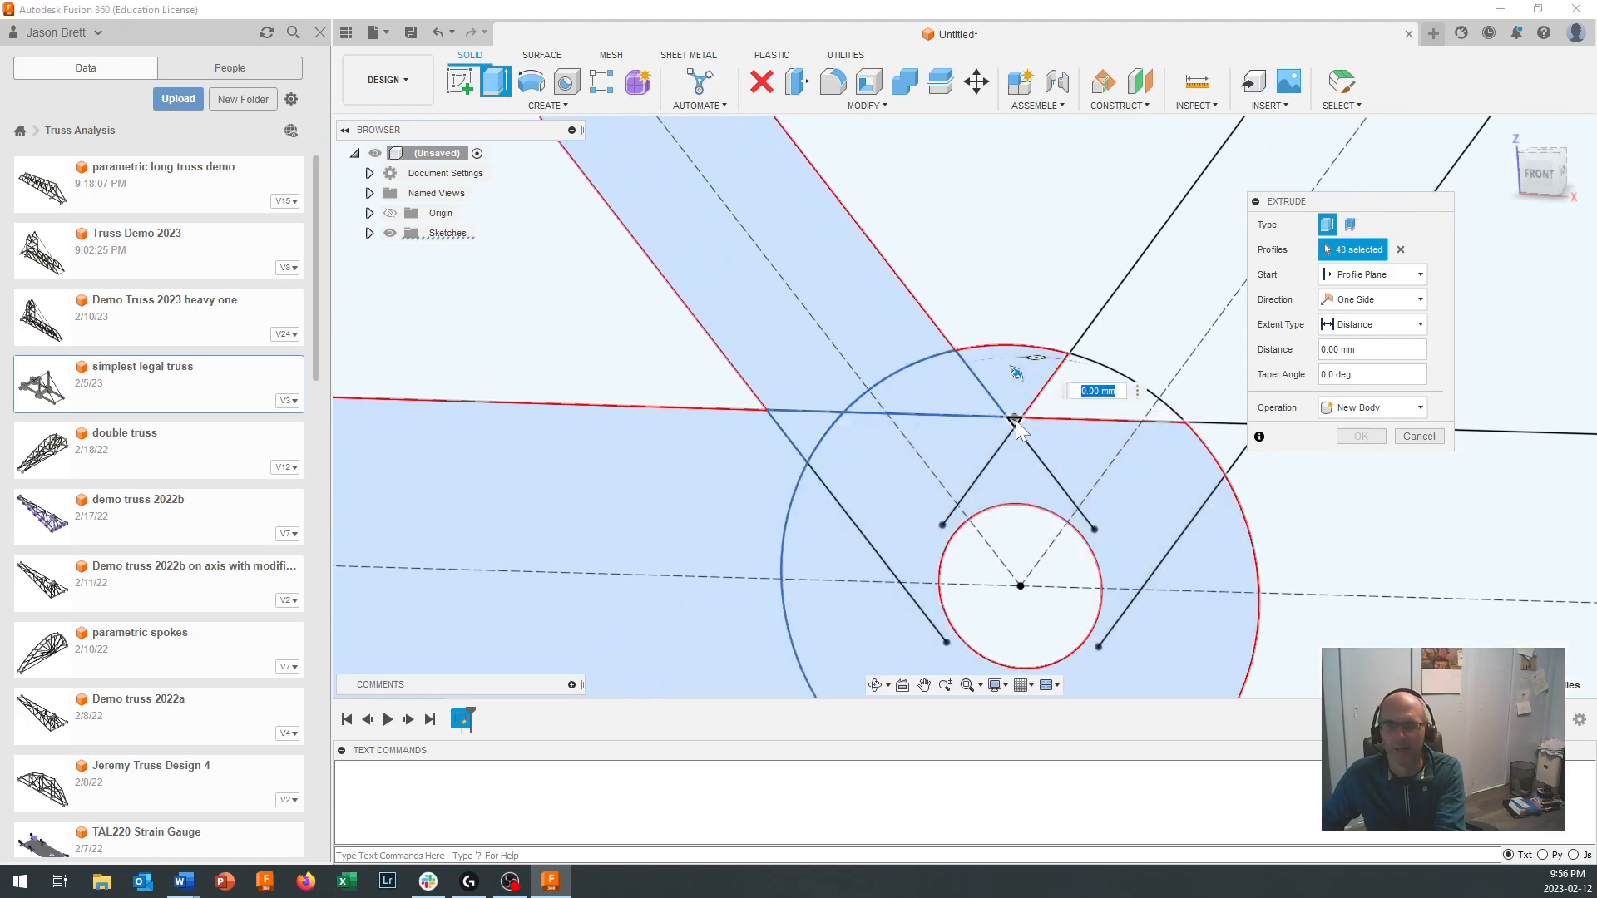
scroll(1016, 421, "up", 5)
left_click(1009, 423)
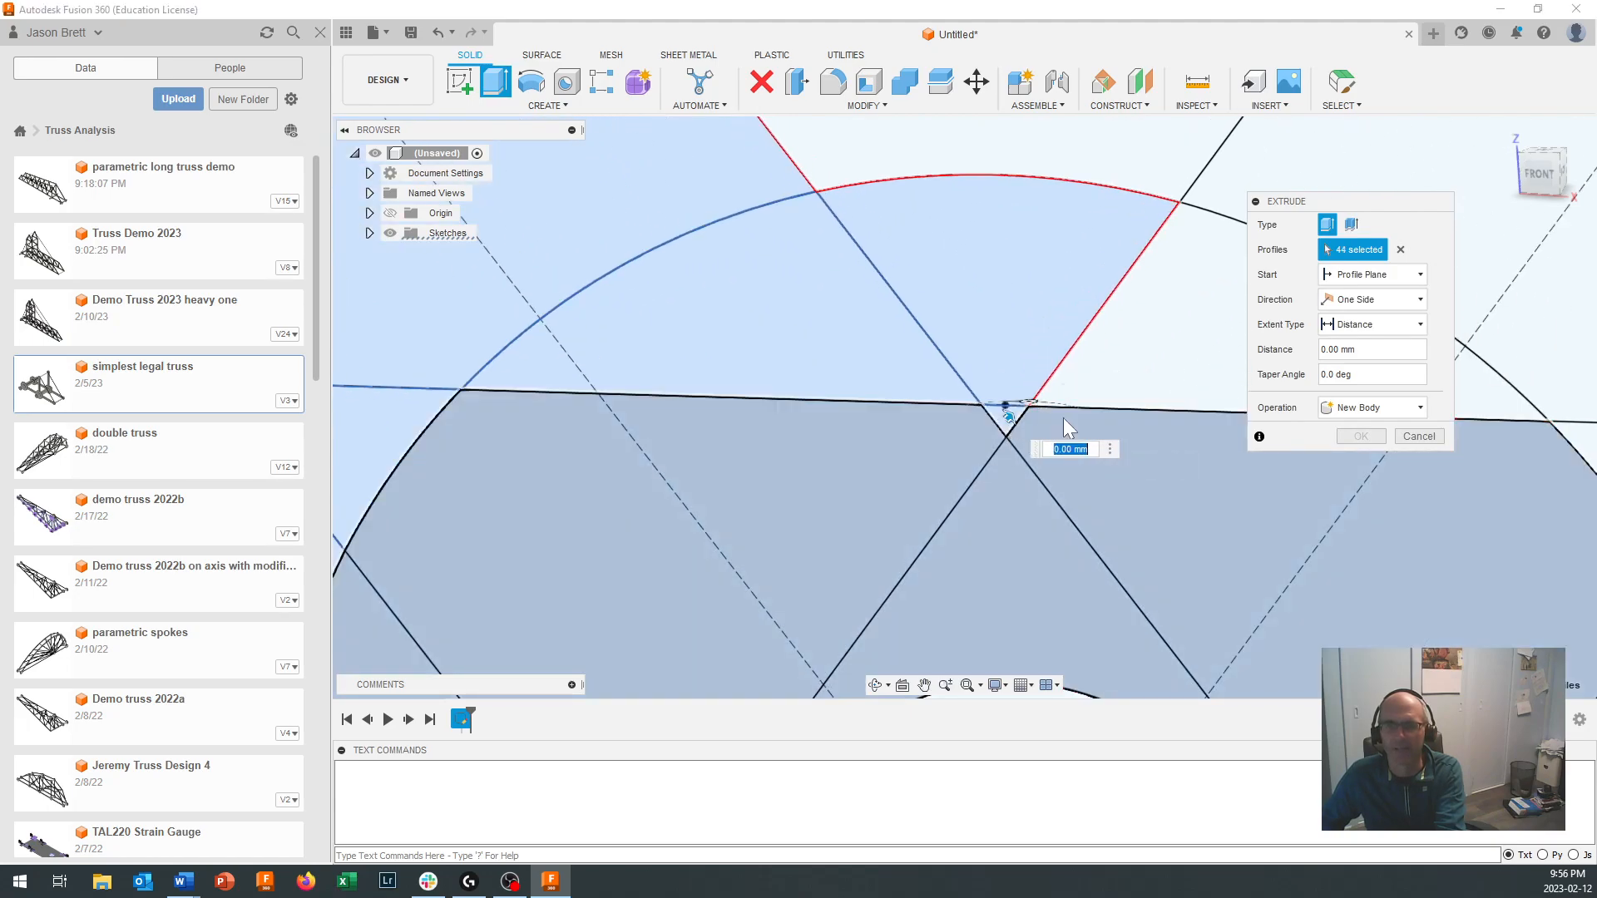
left_click(1139, 356)
Step: Add the web diagonal rising from the second lower-chord joint and all regions around the second upper-chord joint's hole to the extrusion profiles
scroll(1135, 477, "down", 10)
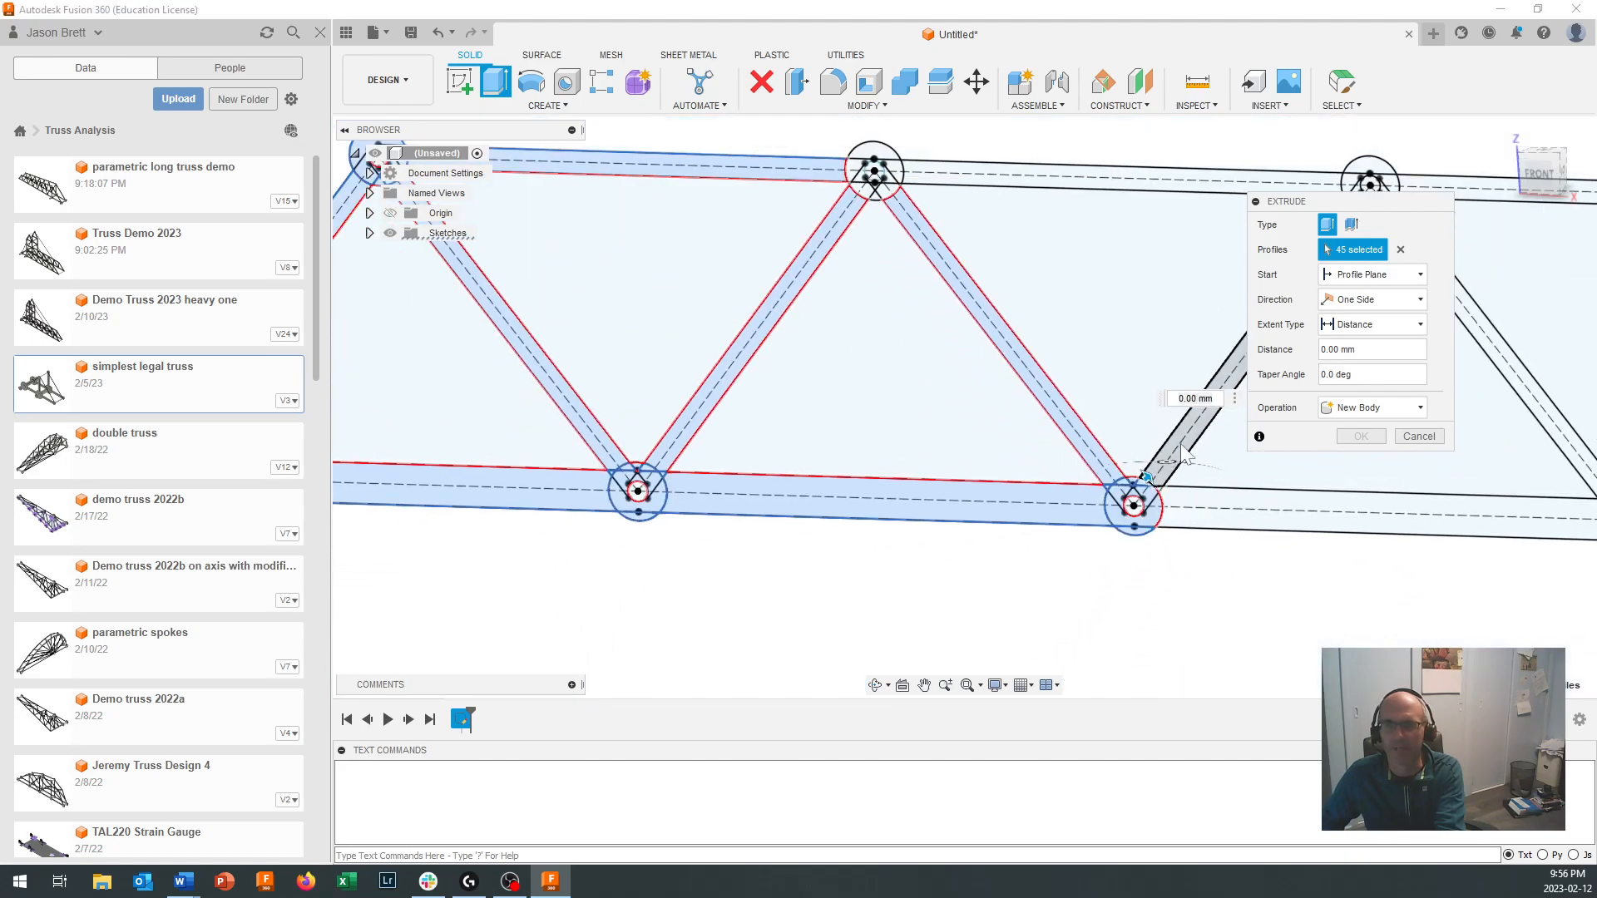
left_click(891, 313)
scroll(874, 171, "up", 8)
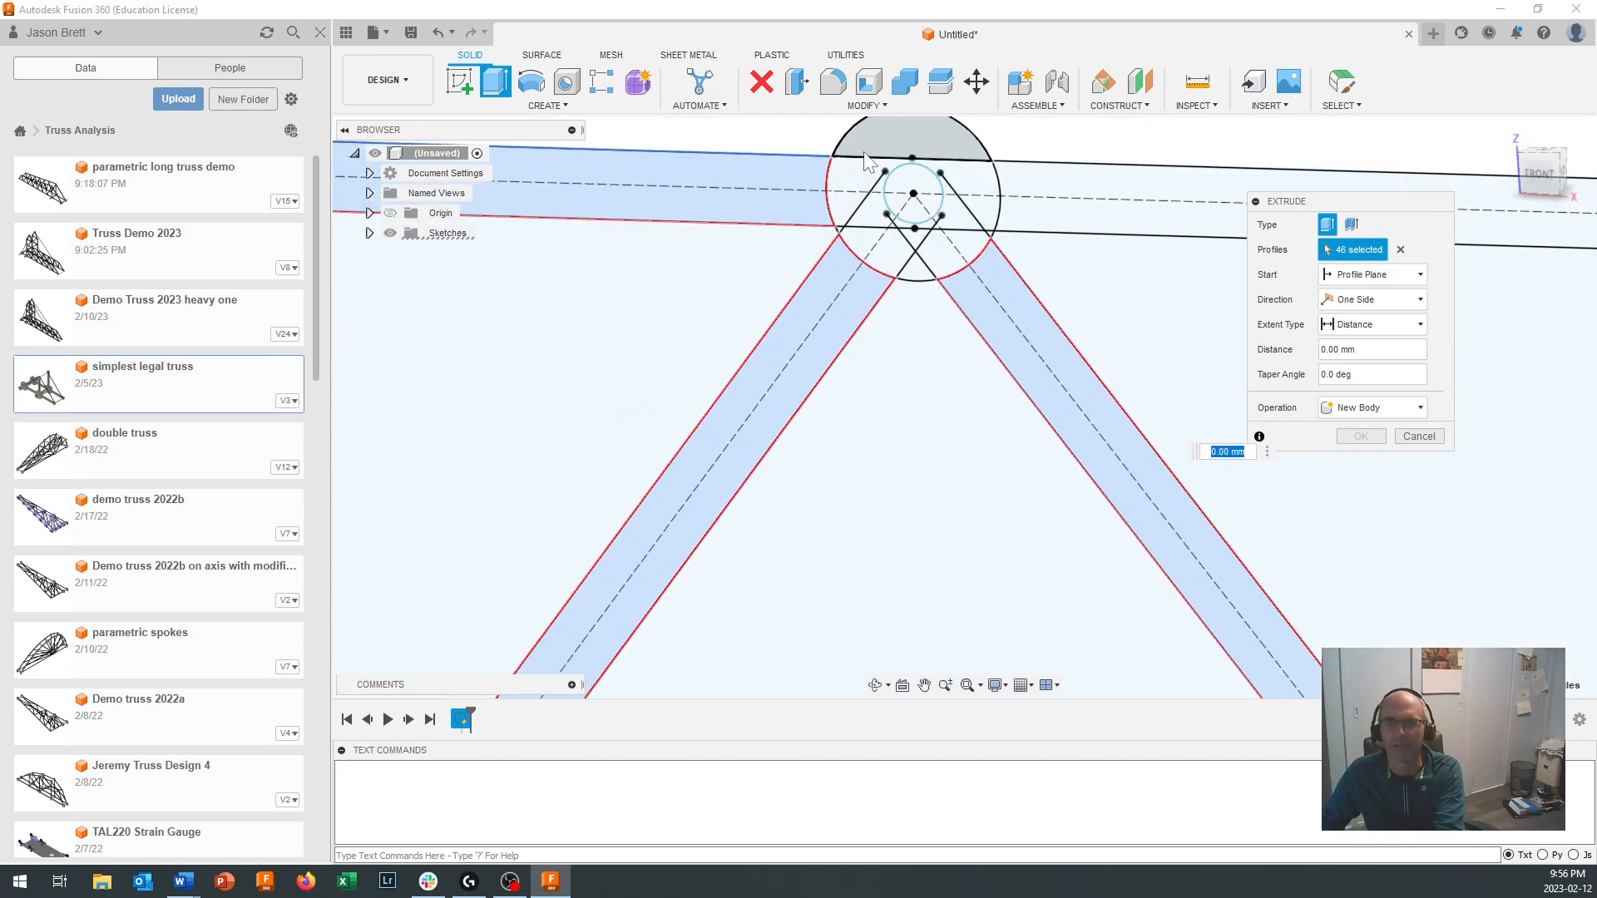
left_click(888, 287)
left_click(876, 340)
left_click(807, 464)
left_click(842, 479)
left_click(979, 472)
left_click(975, 535)
left_click(1010, 507)
left_click(1116, 472)
Step: Add the upper-chord segment between the second and third upper joints to the extrusion profiles
scroll(1110, 571, "down", 6)
scroll(1254, 522, "up", 1)
middle_click_drag(1247, 521, 657, 459)
left_click(924, 474)
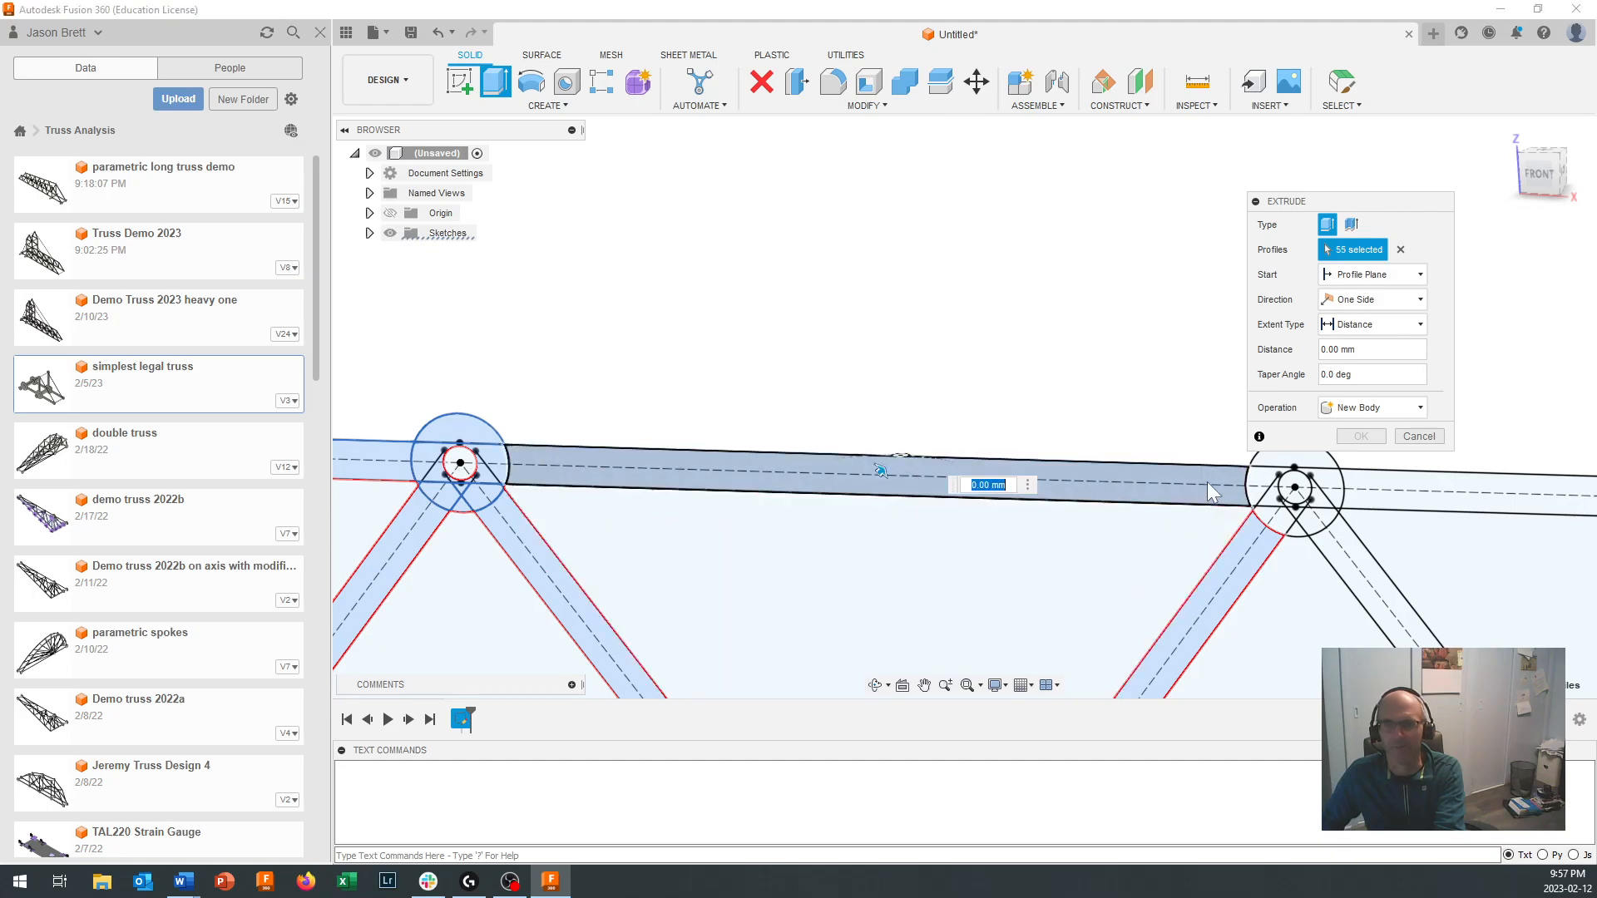
Step: Add all ring regions around the hole at the third upper-chord joint to the extrusion profiles, including the overlaps and small slivers
scroll(1310, 484, "up", 5)
middle_click_drag(1308, 503, 919, 483)
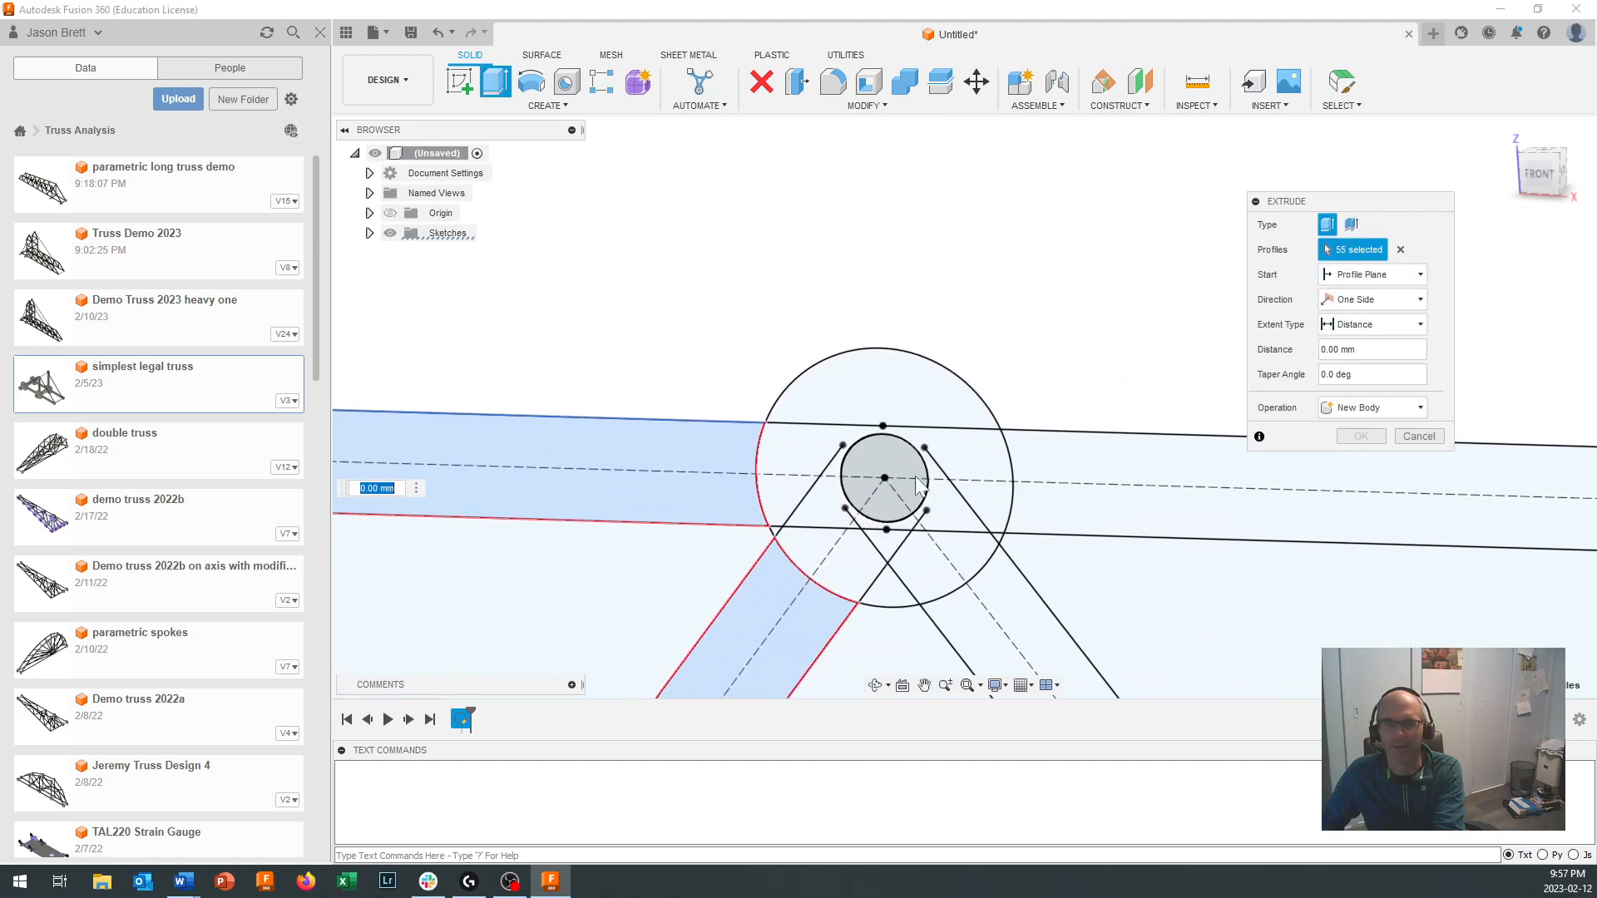
left_click(852, 389)
left_click(816, 461)
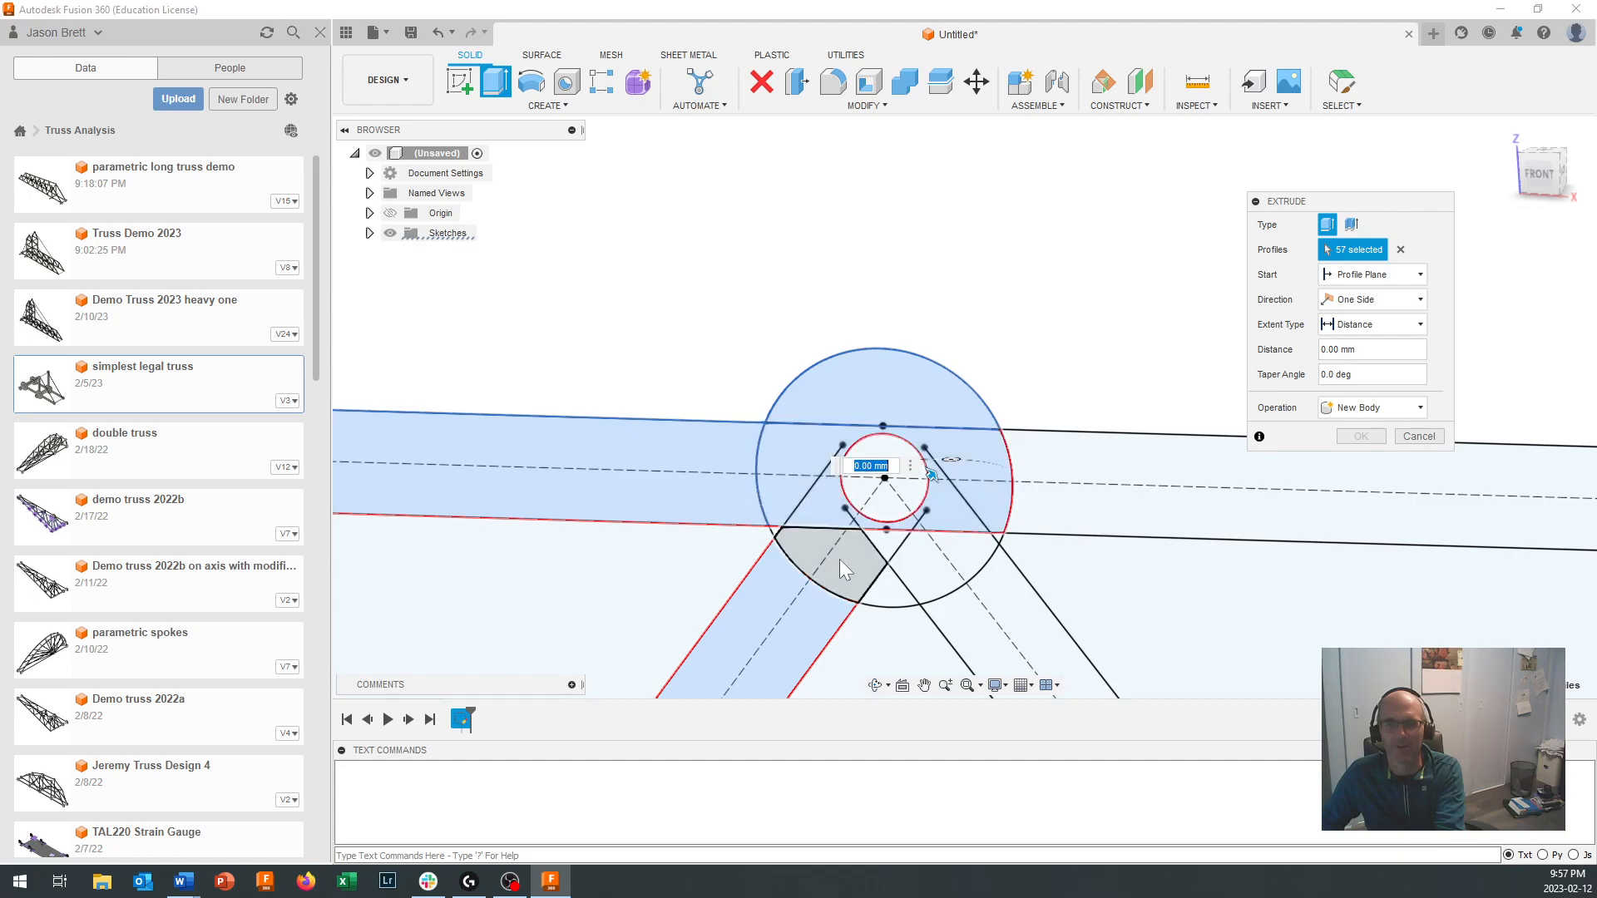
scroll(840, 560, "up", 3)
left_click(720, 505)
left_click(790, 547)
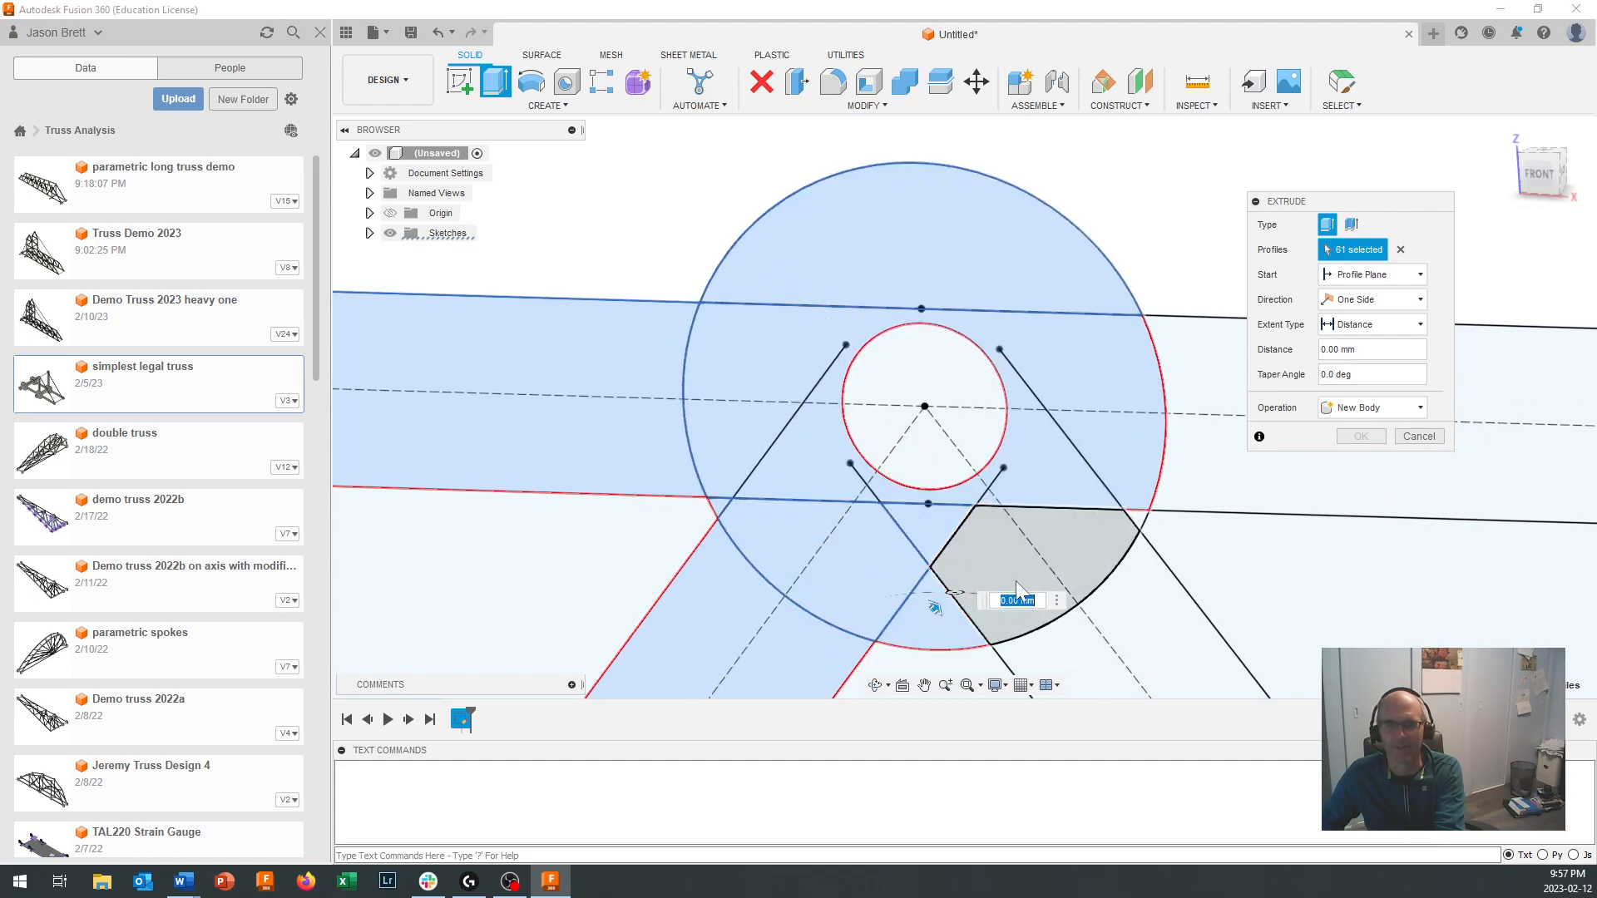
left_click(1015, 569)
left_click(1137, 524)
left_click(1141, 522)
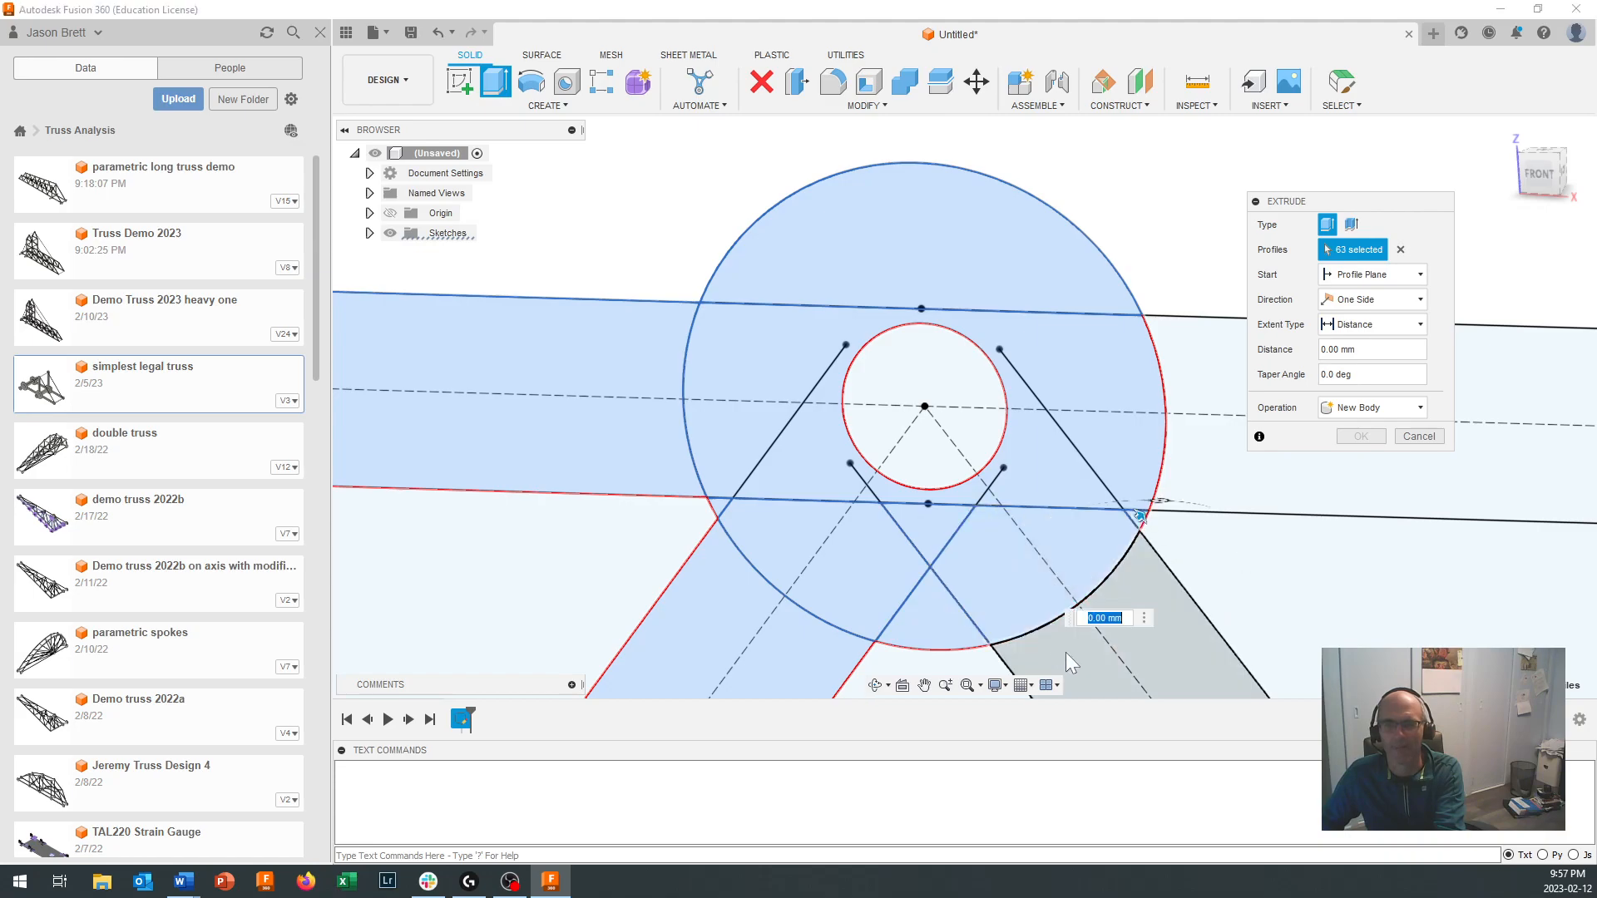
Step: Add the descending diagonal and the next chord segment at the third upper joint, plus the third lower-chord segment, to the extrusion profiles
left_click(1123, 646)
left_click(1203, 472)
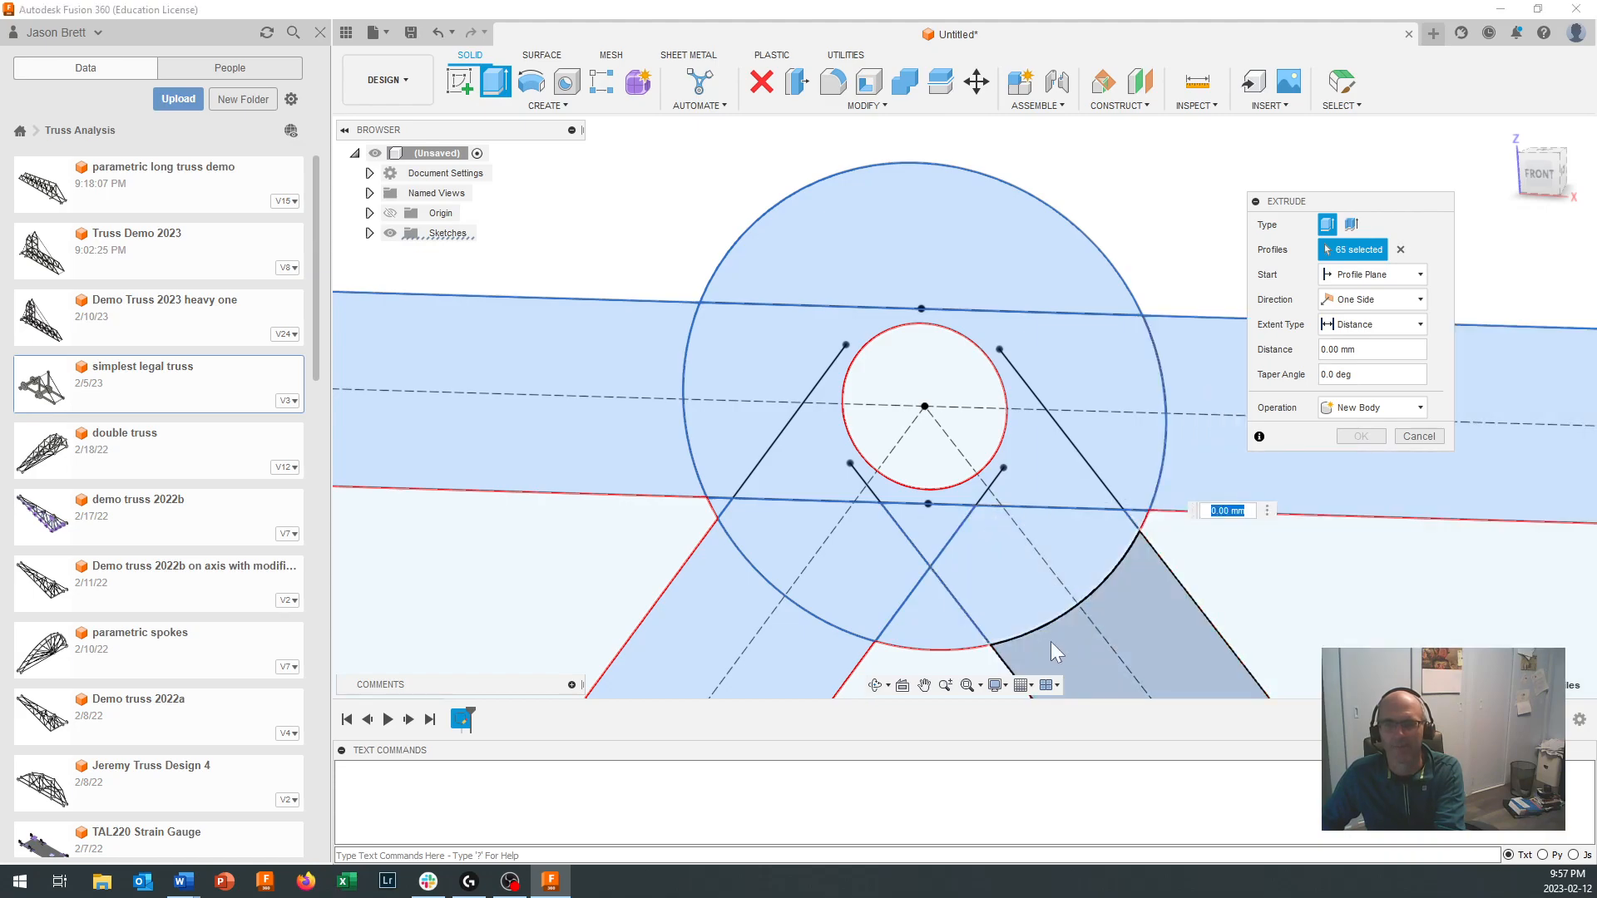
scroll(1050, 642, "down", 5)
scroll(1052, 641, "down", 4)
middle_click_drag(1053, 588, 862, 214)
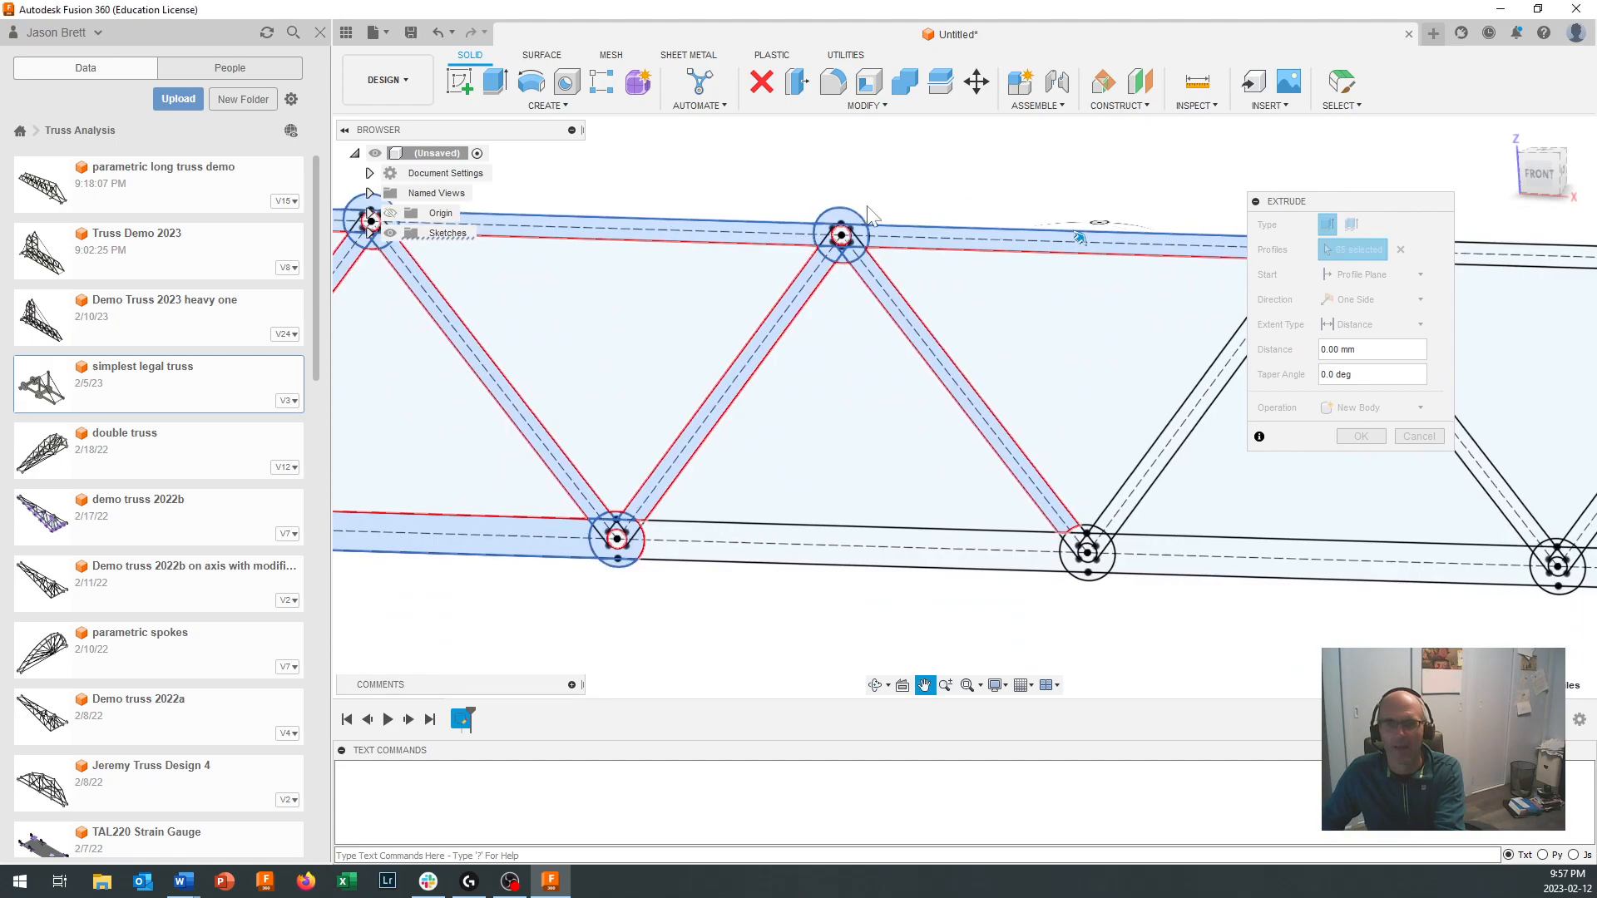
scroll(895, 498, "up", 3)
left_click(1050, 574)
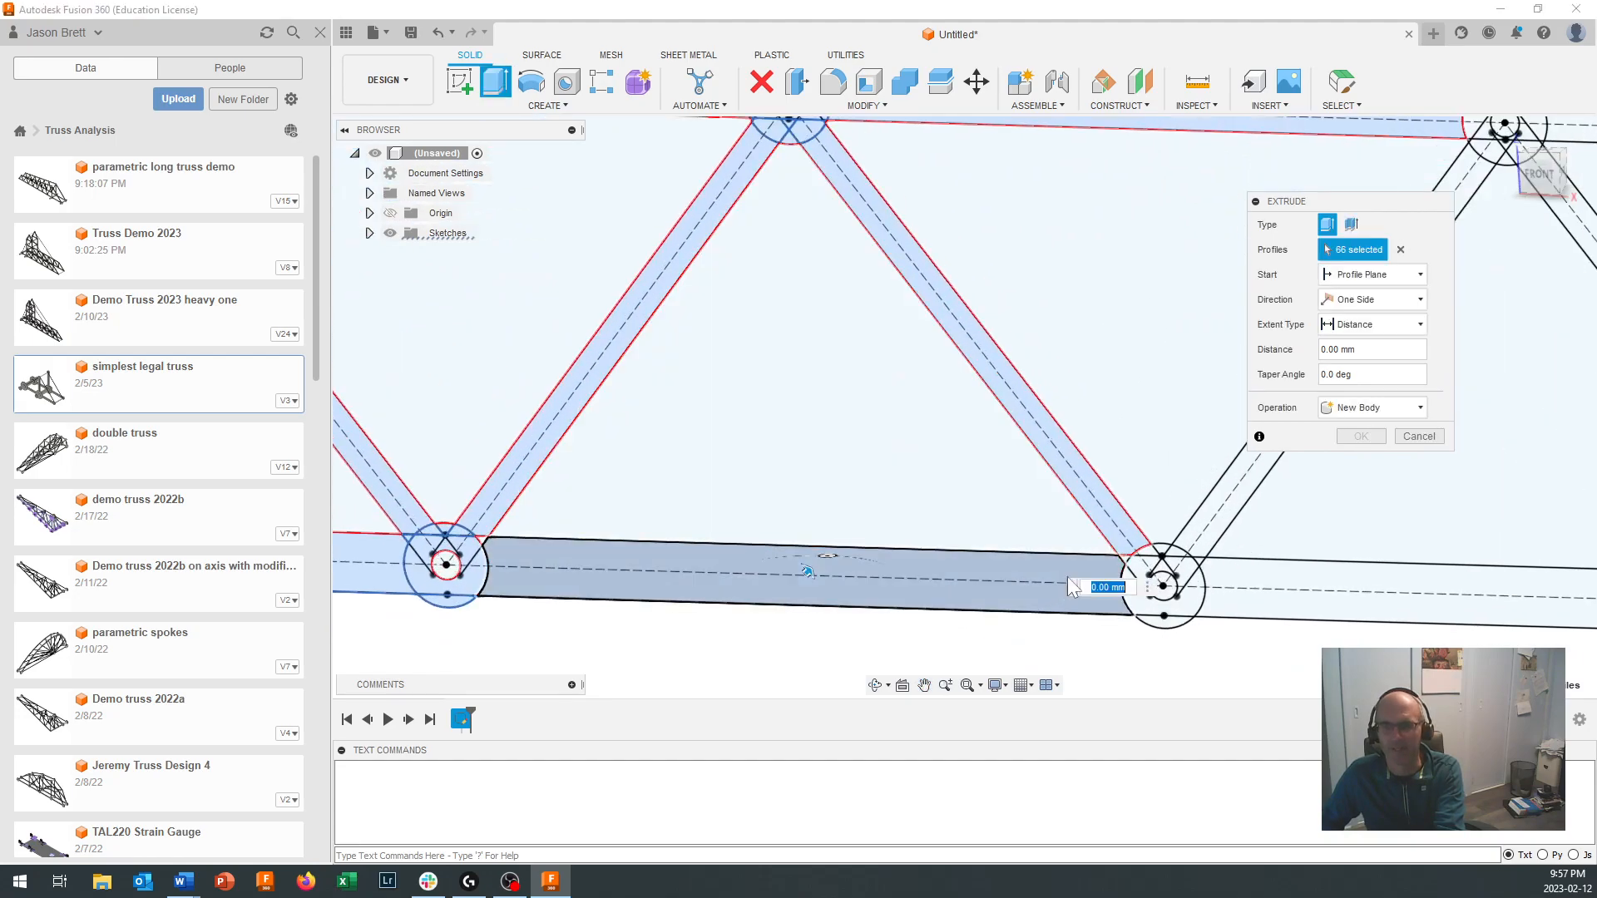
Step: Add all ring regions around the hole at the third lower-chord joint to the extrusion profiles
scroll(1049, 573, "up", 3)
scroll(1046, 559, "up", 3)
left_click(1070, 499)
left_click(1093, 531)
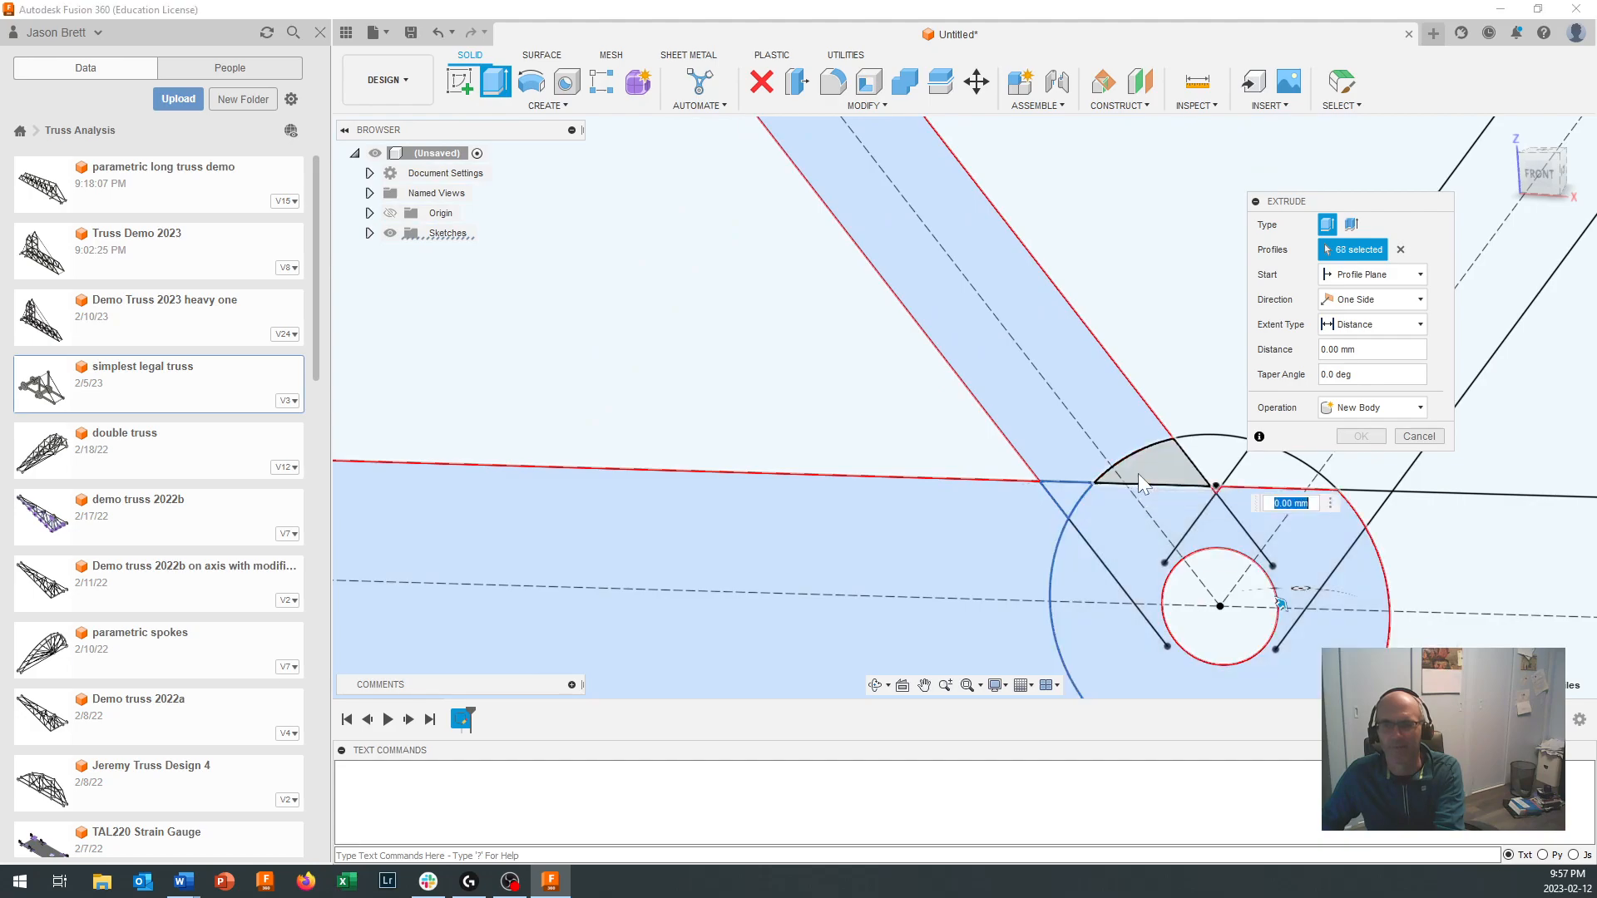
left_click(1137, 473)
left_click(1214, 449)
left_click(1261, 461)
scroll(1344, 554, "down", 5)
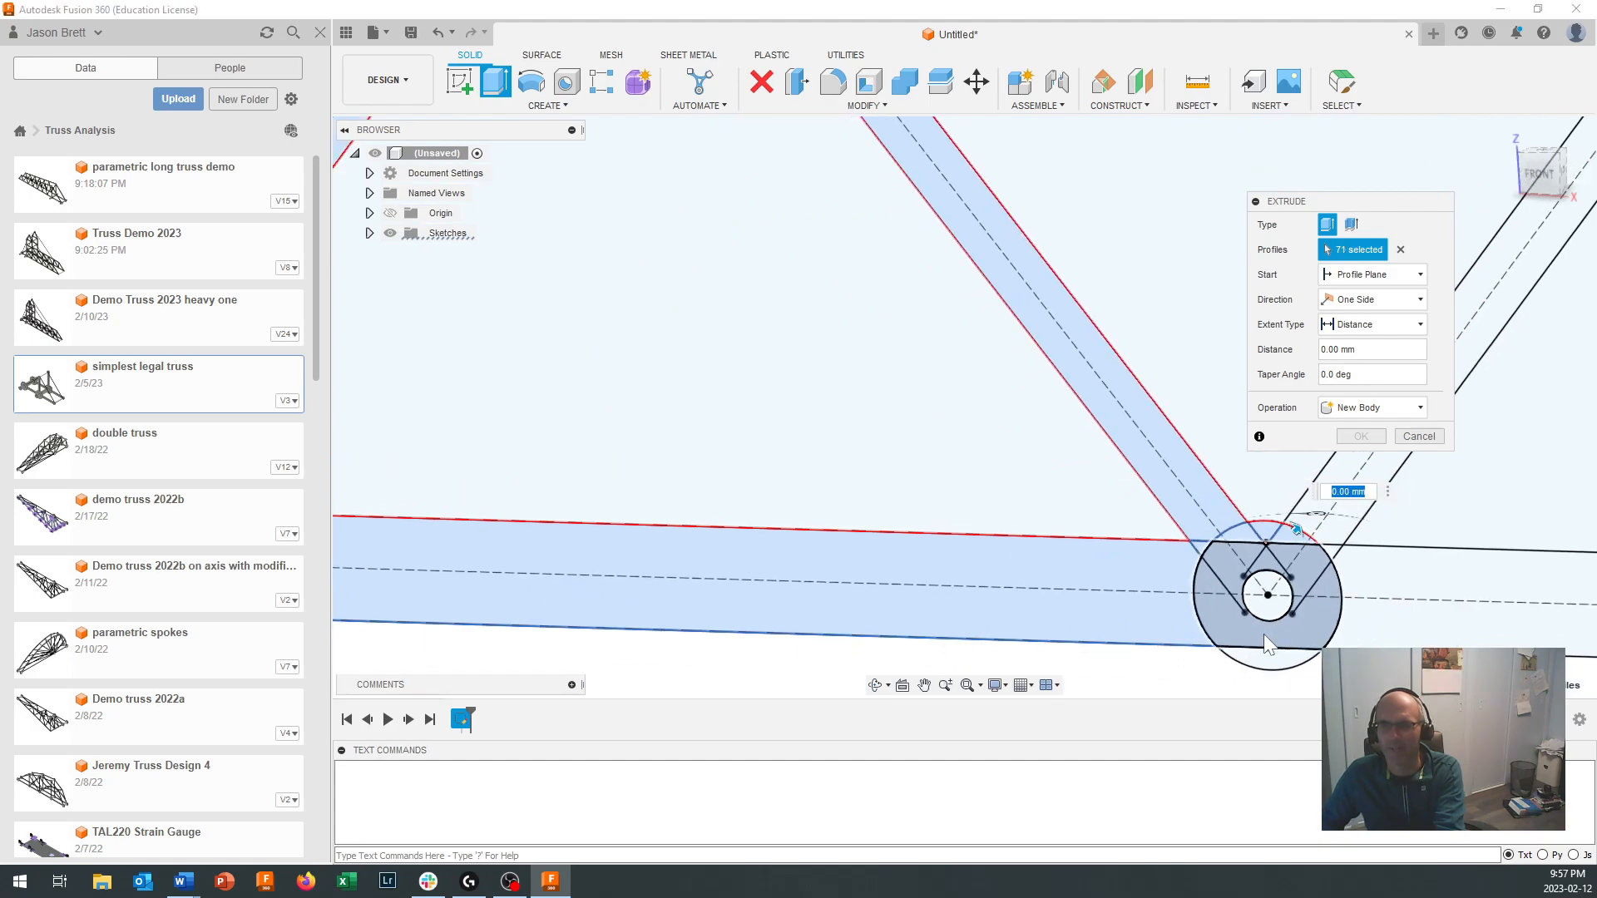
left_click(1271, 671)
scroll(1331, 574, "up", 2)
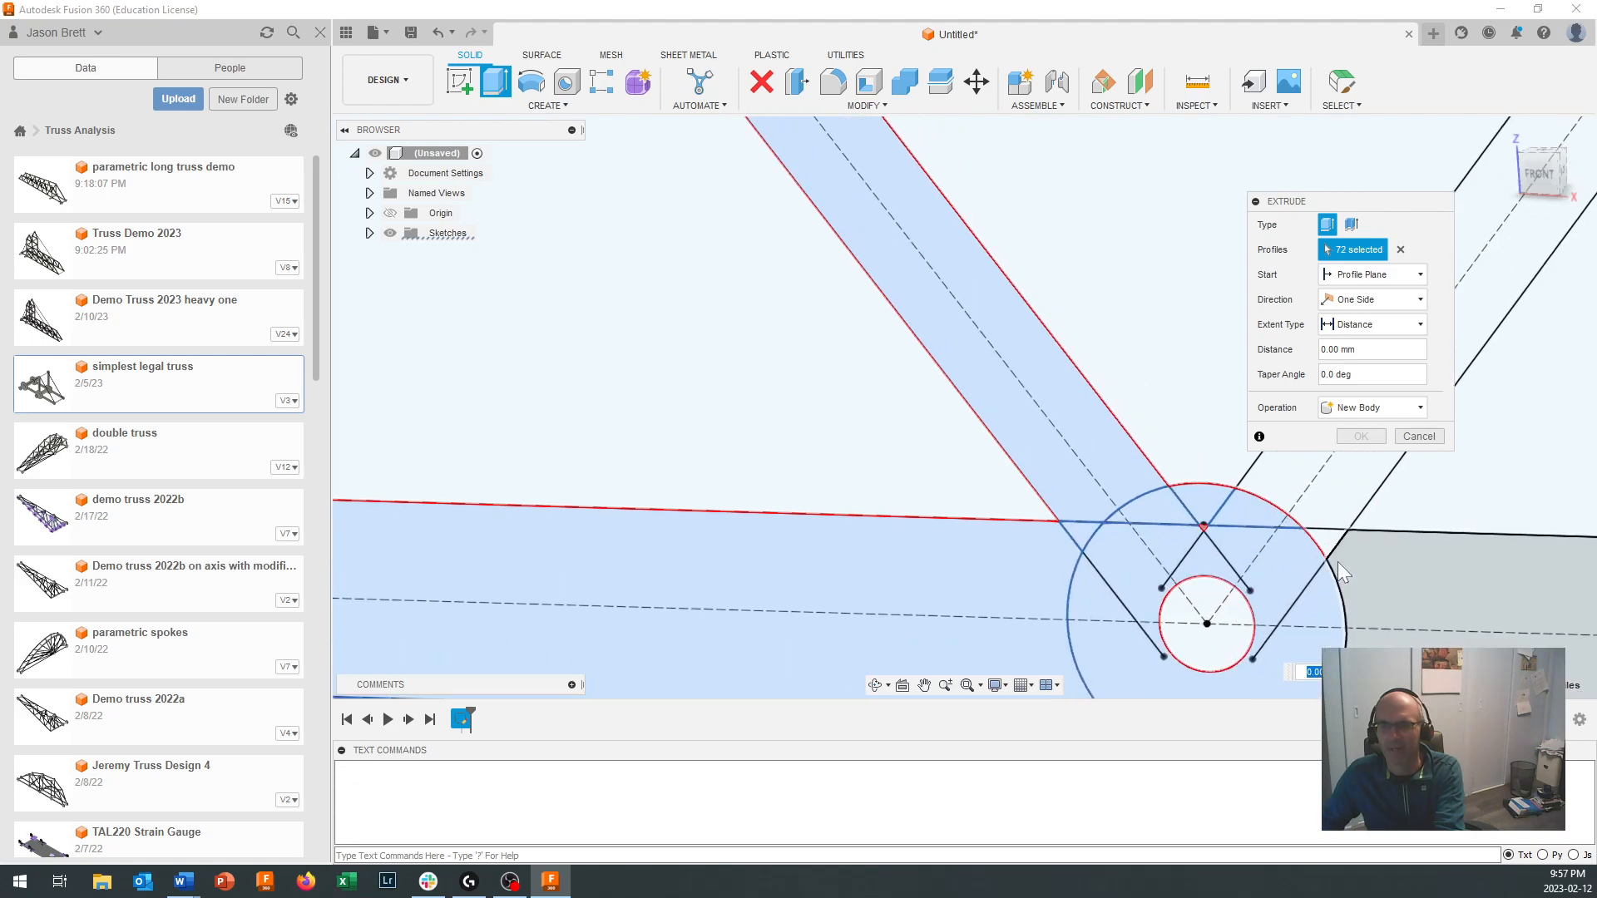
Step: Add the fourth lower-chord segment and the web diagonal rising from the third lower-chord joint to the extrusion profiles
left_click(1364, 583)
left_click(1341, 502)
scroll(1294, 632, "down", 4)
scroll(1294, 633, "down", 3)
middle_click_drag(1254, 536, 586, 470)
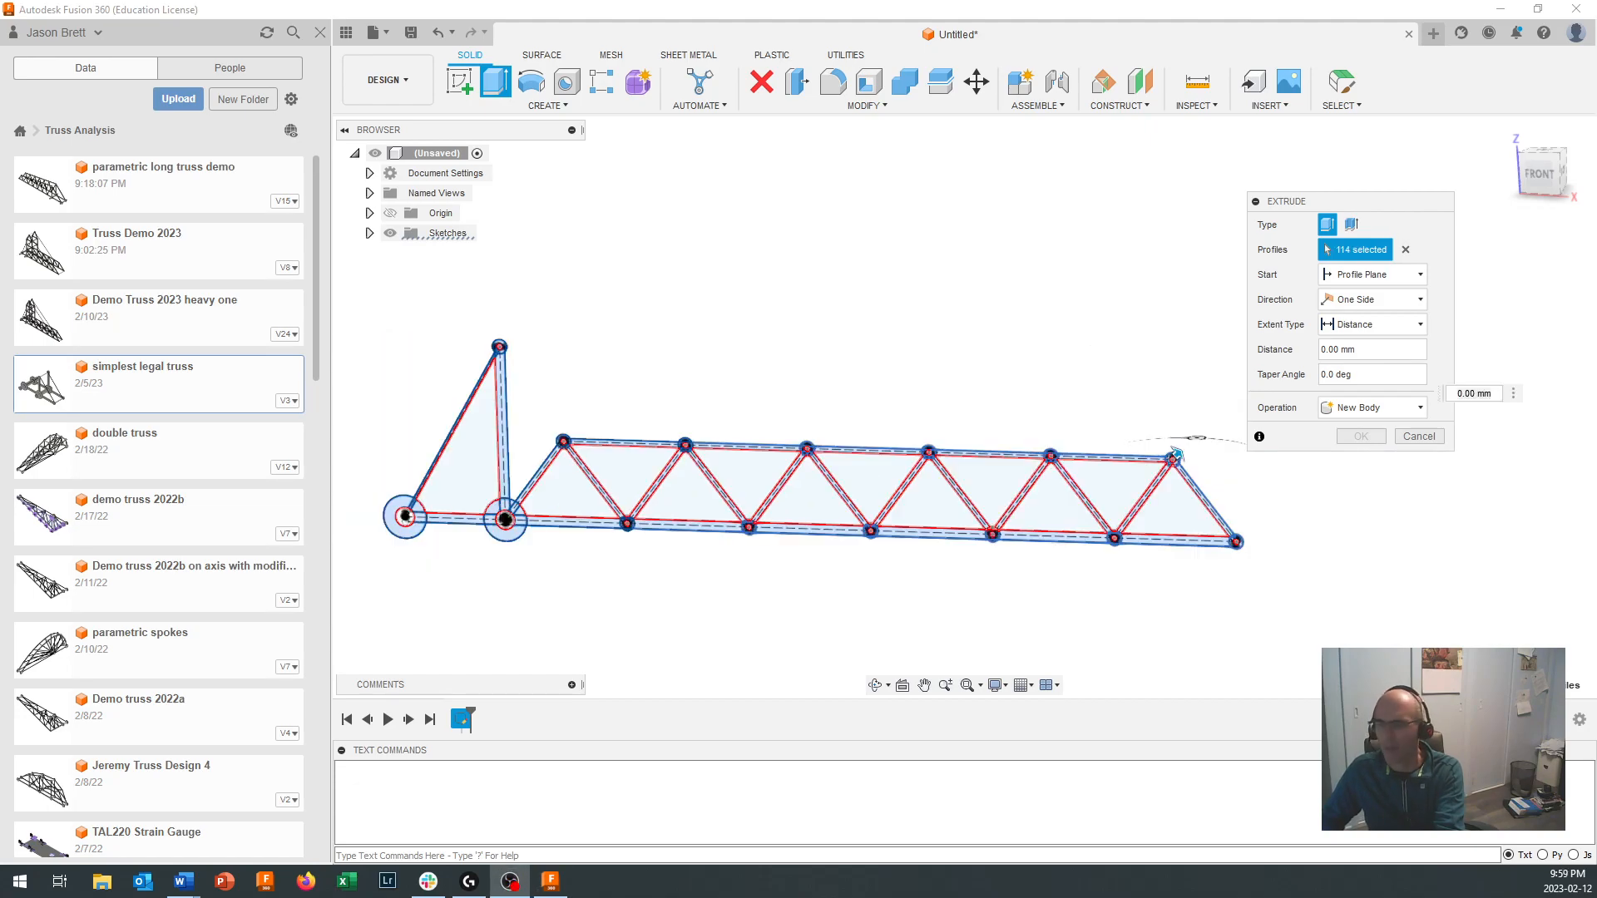
Step: Extrude the selected truss profiles 3 mm as a new body
scroll(1260, 524, "up", 2)
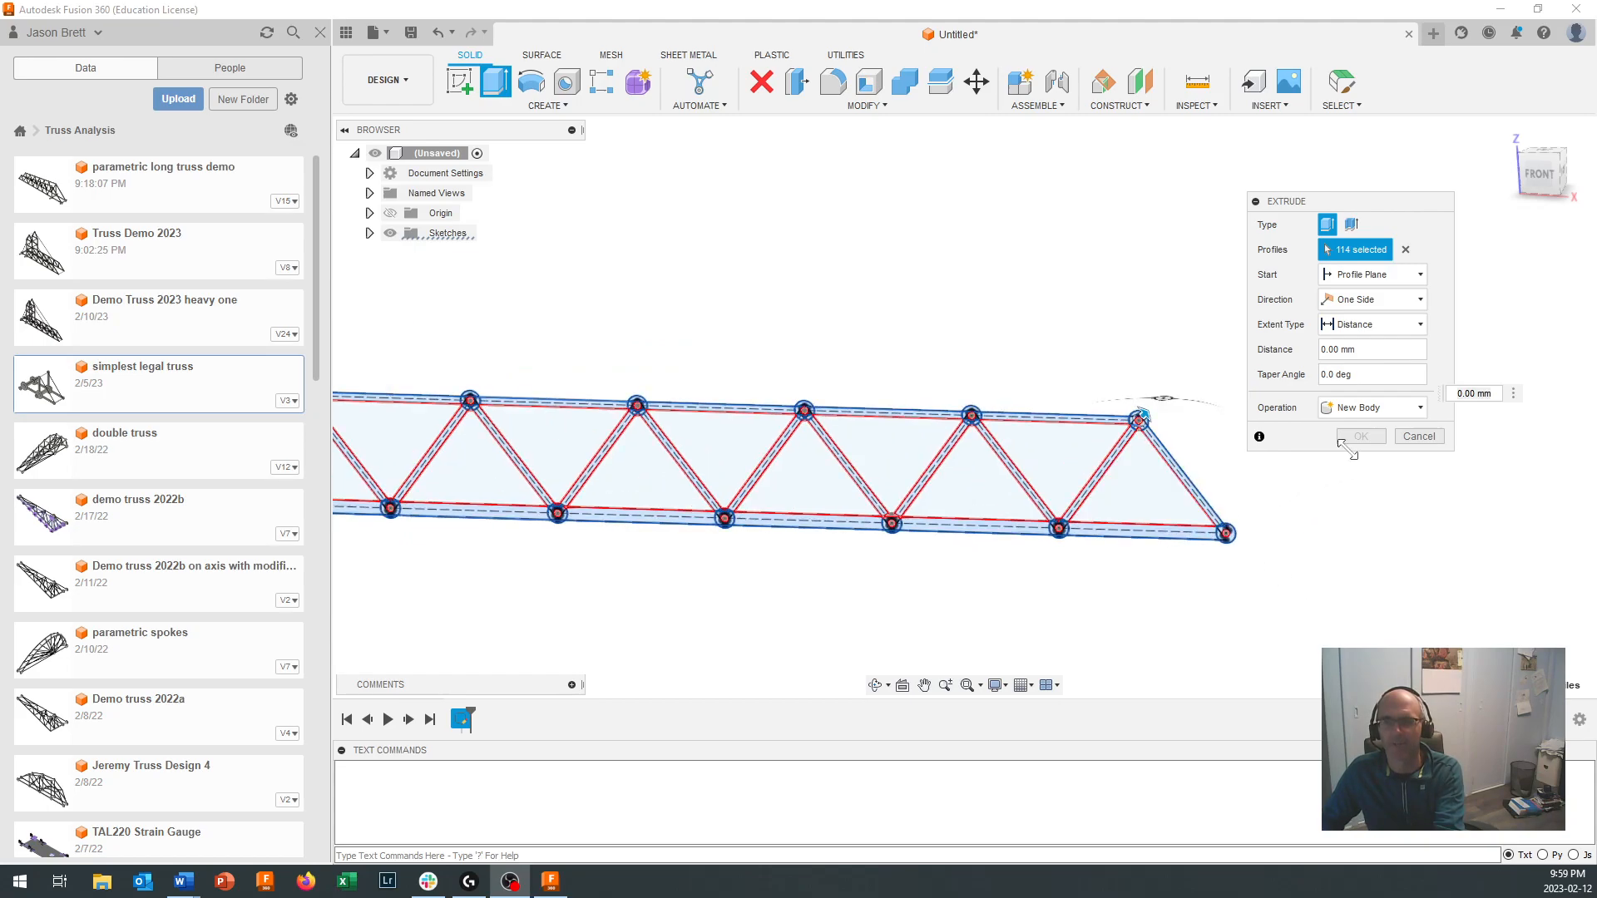
left_click_drag(1374, 350, 1328, 350)
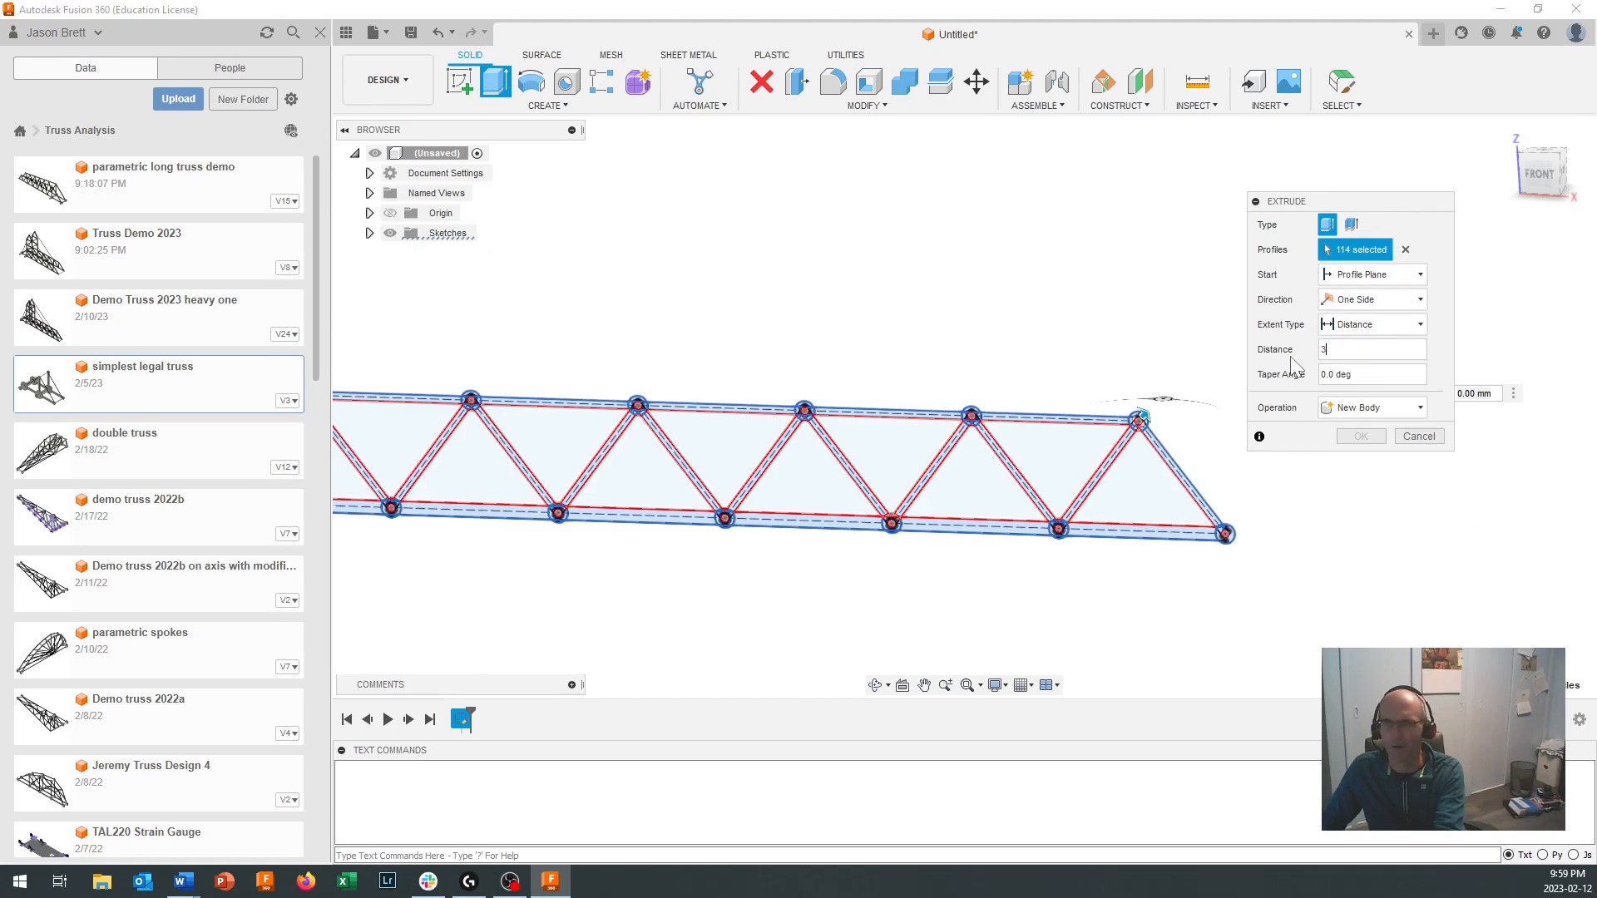
key("Return")
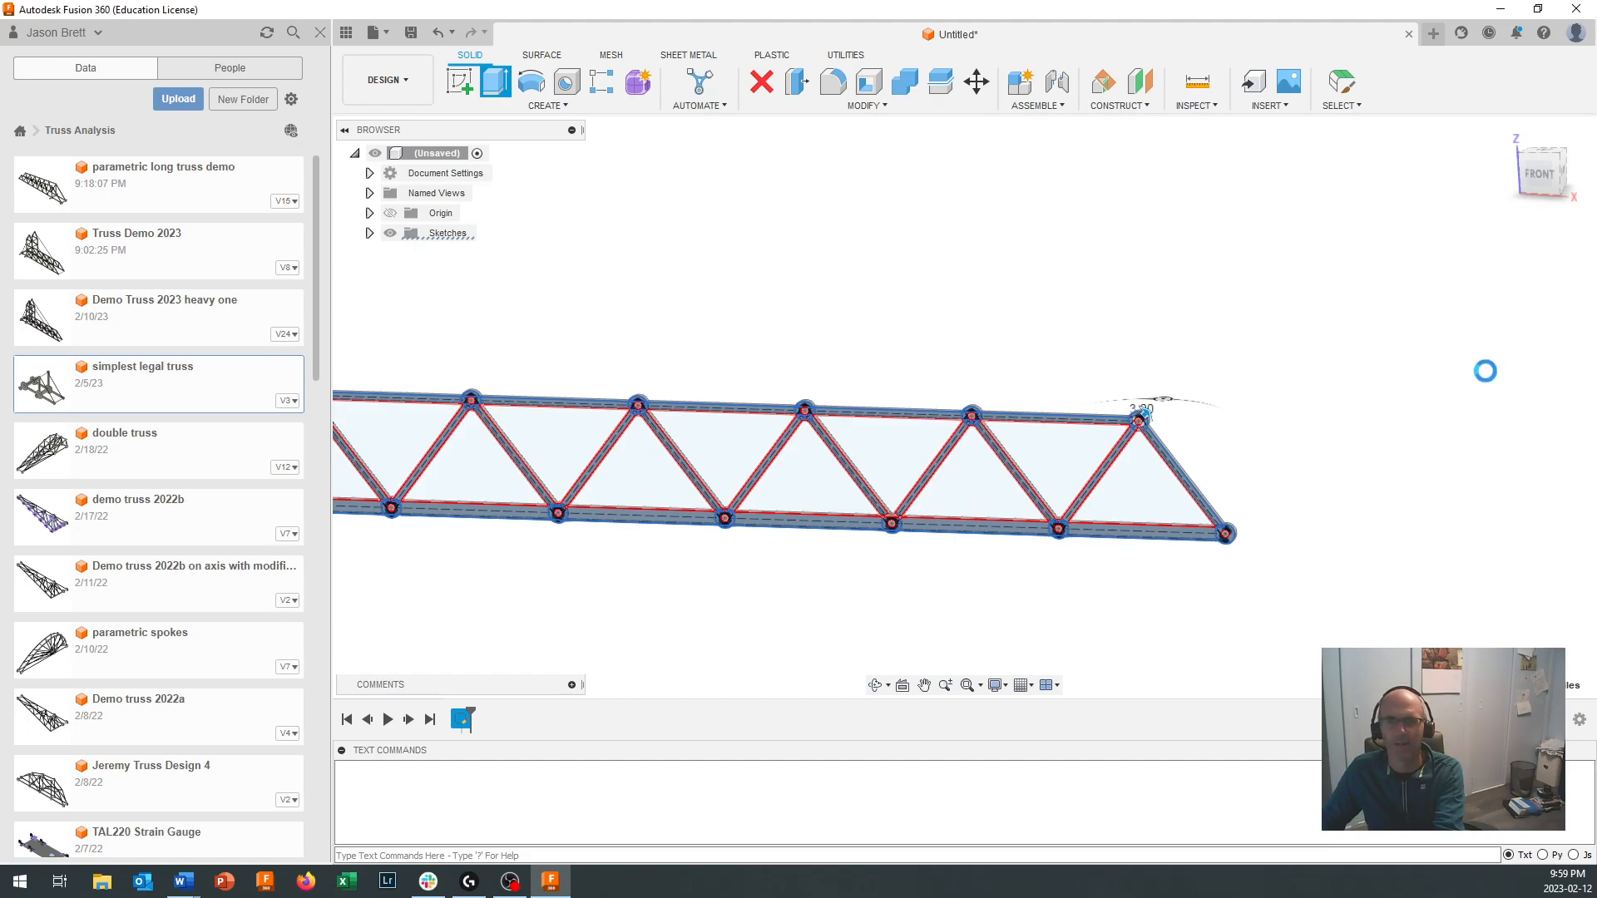
Step: Examine the extruded truss body along the chords and tower, checking the joints for missing regions and open holes
scroll(1169, 394, "down", 3)
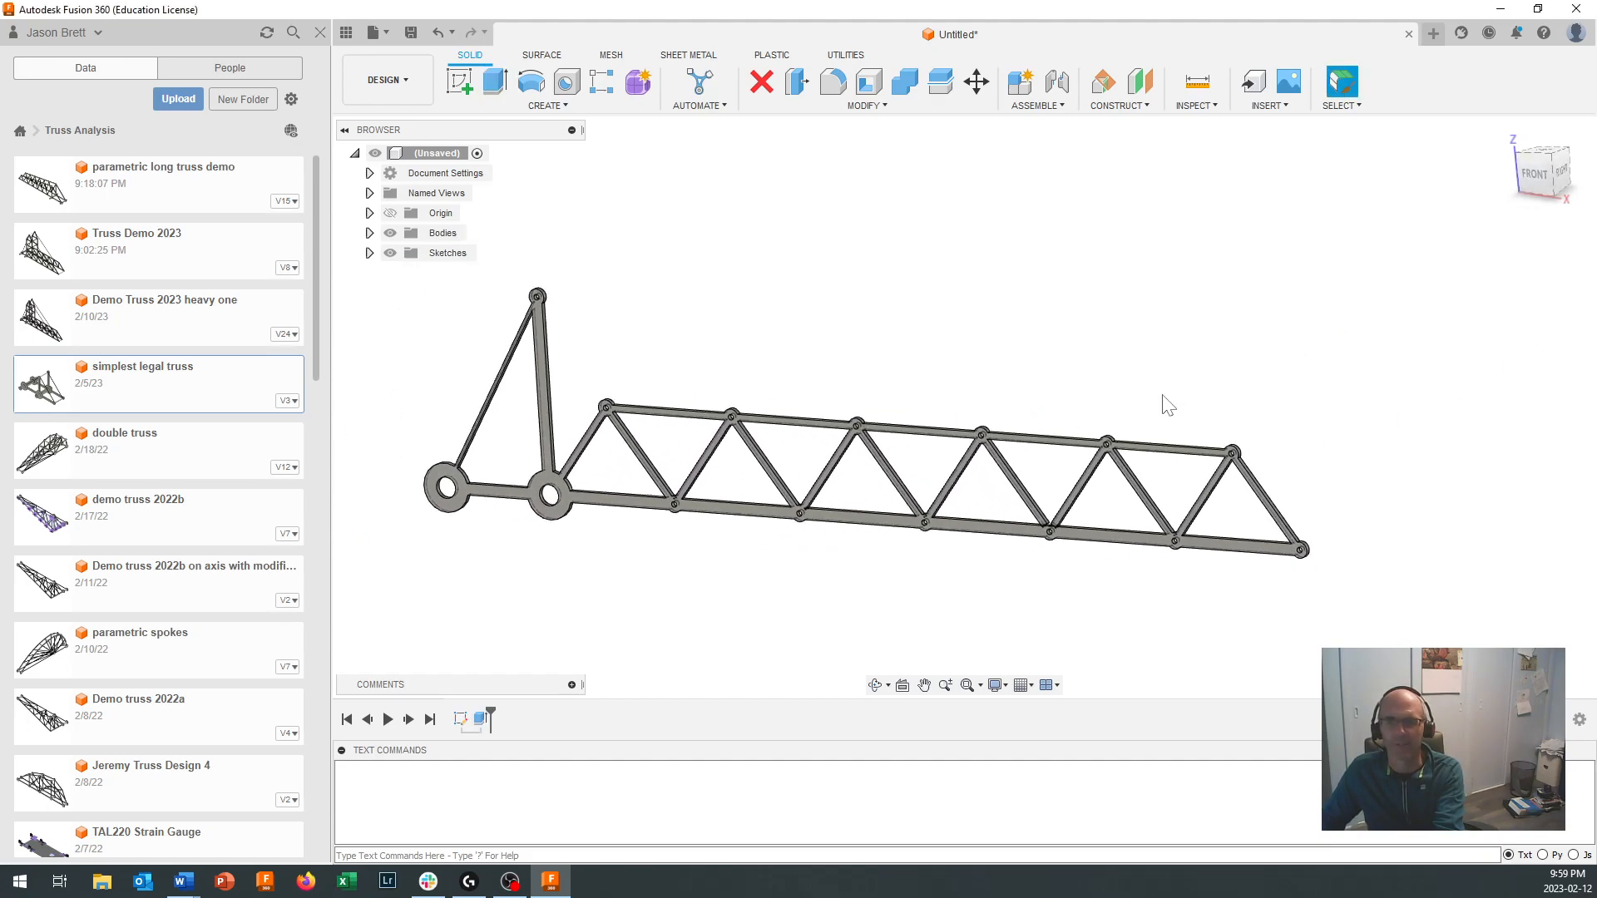
middle_click_drag(1163, 412, 1153, 430, "shift")
scroll(1154, 430, "up", 2)
scroll(1161, 439, "up", 6)
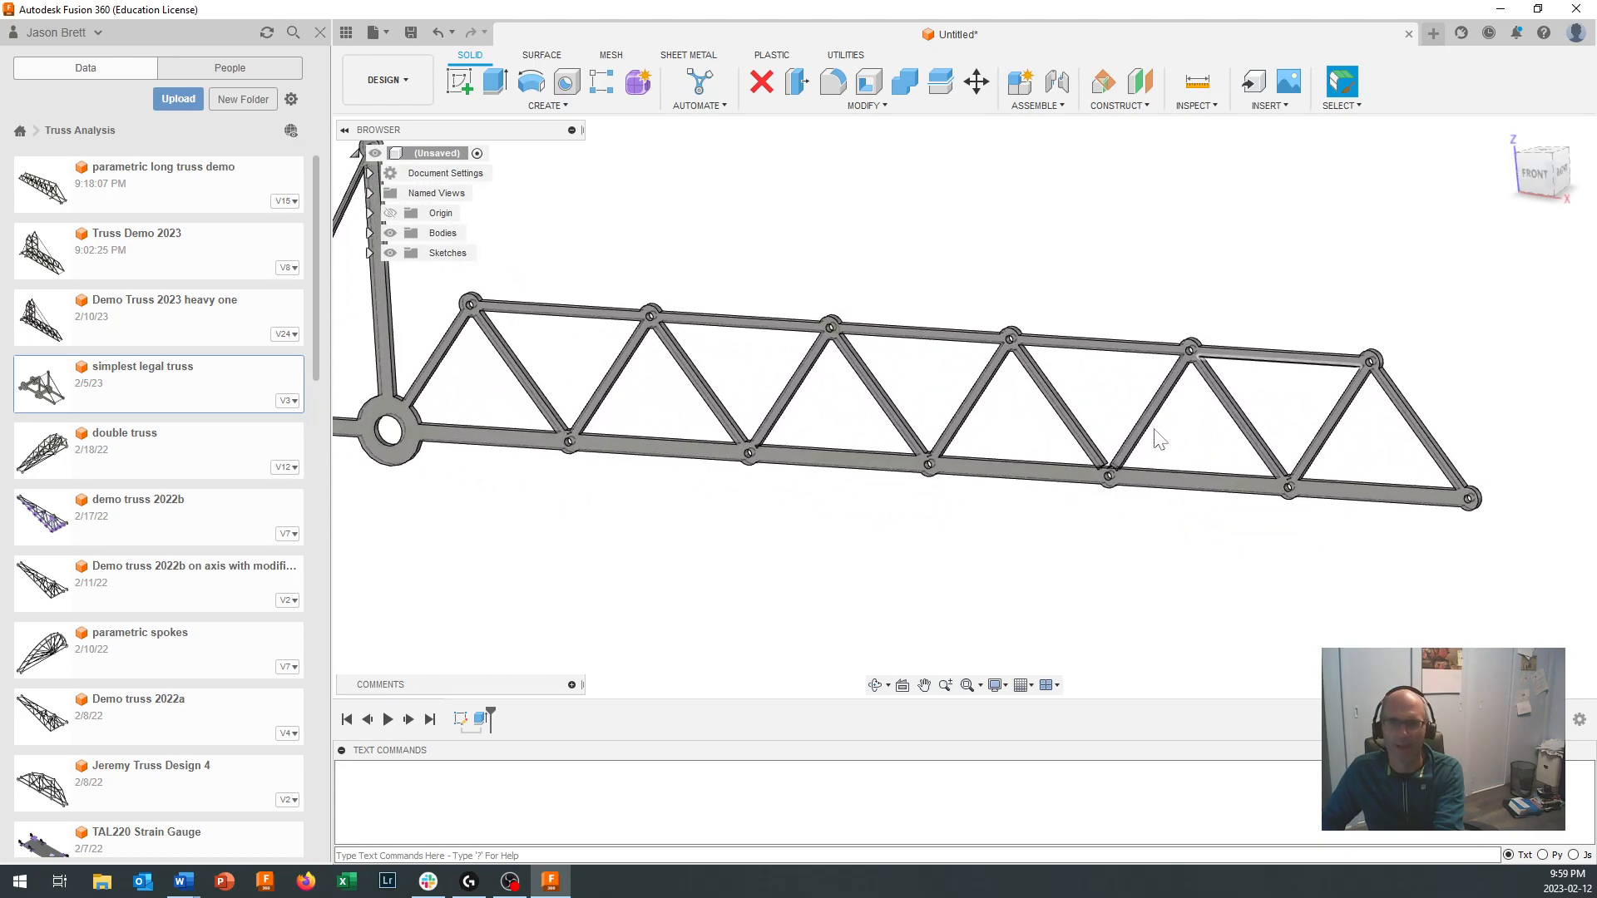
scroll(1151, 499, "up", 7)
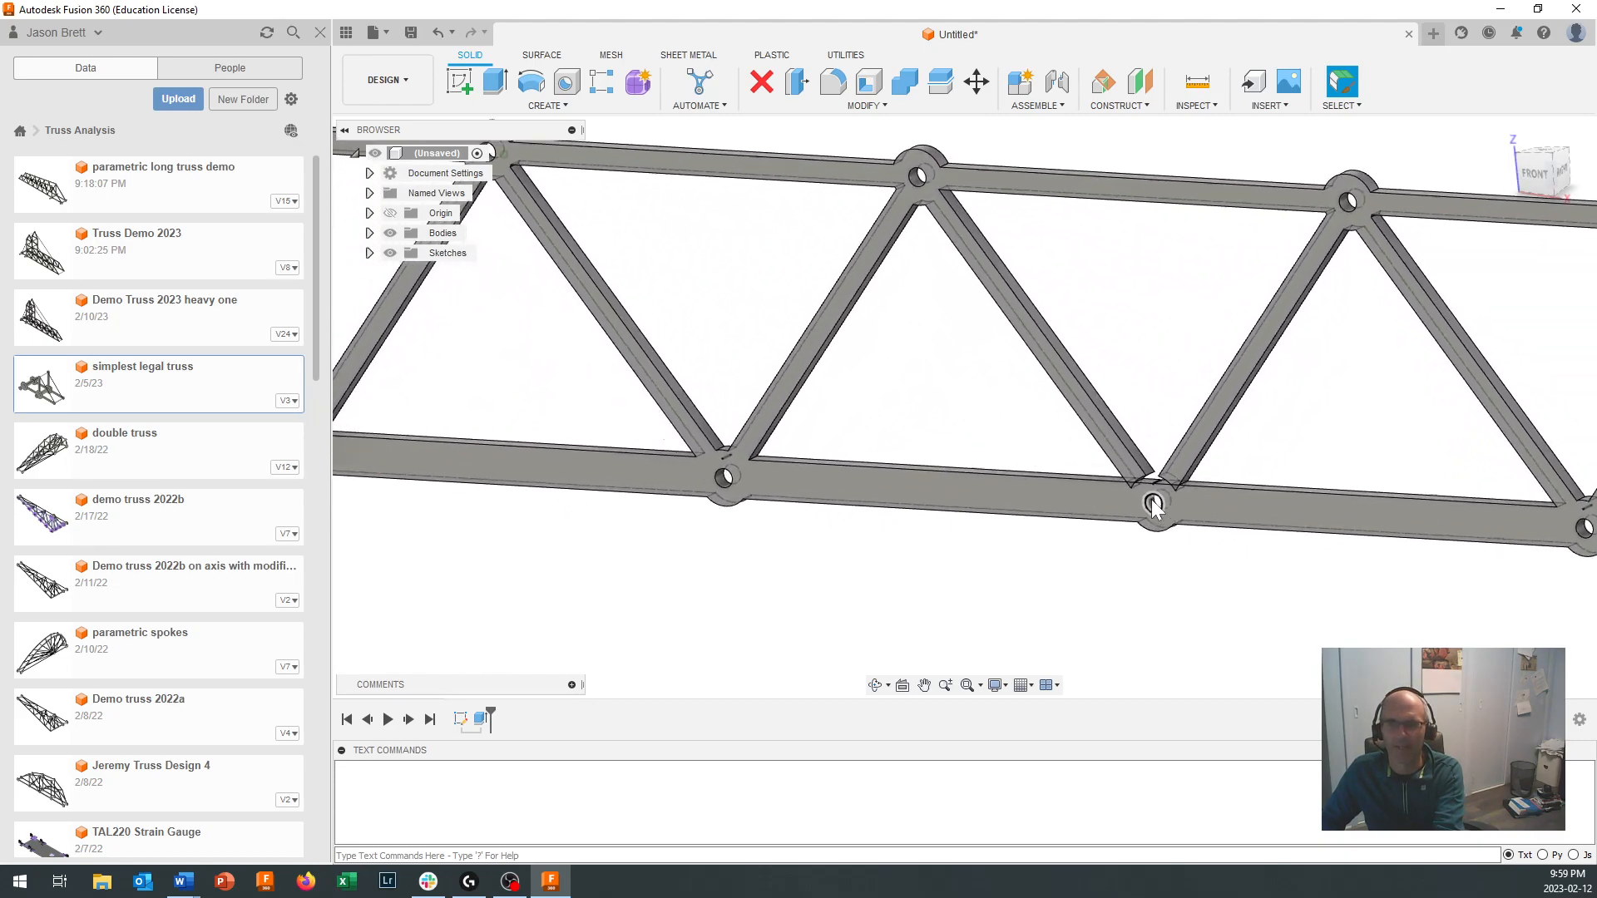
scroll(1151, 499, "down", 3)
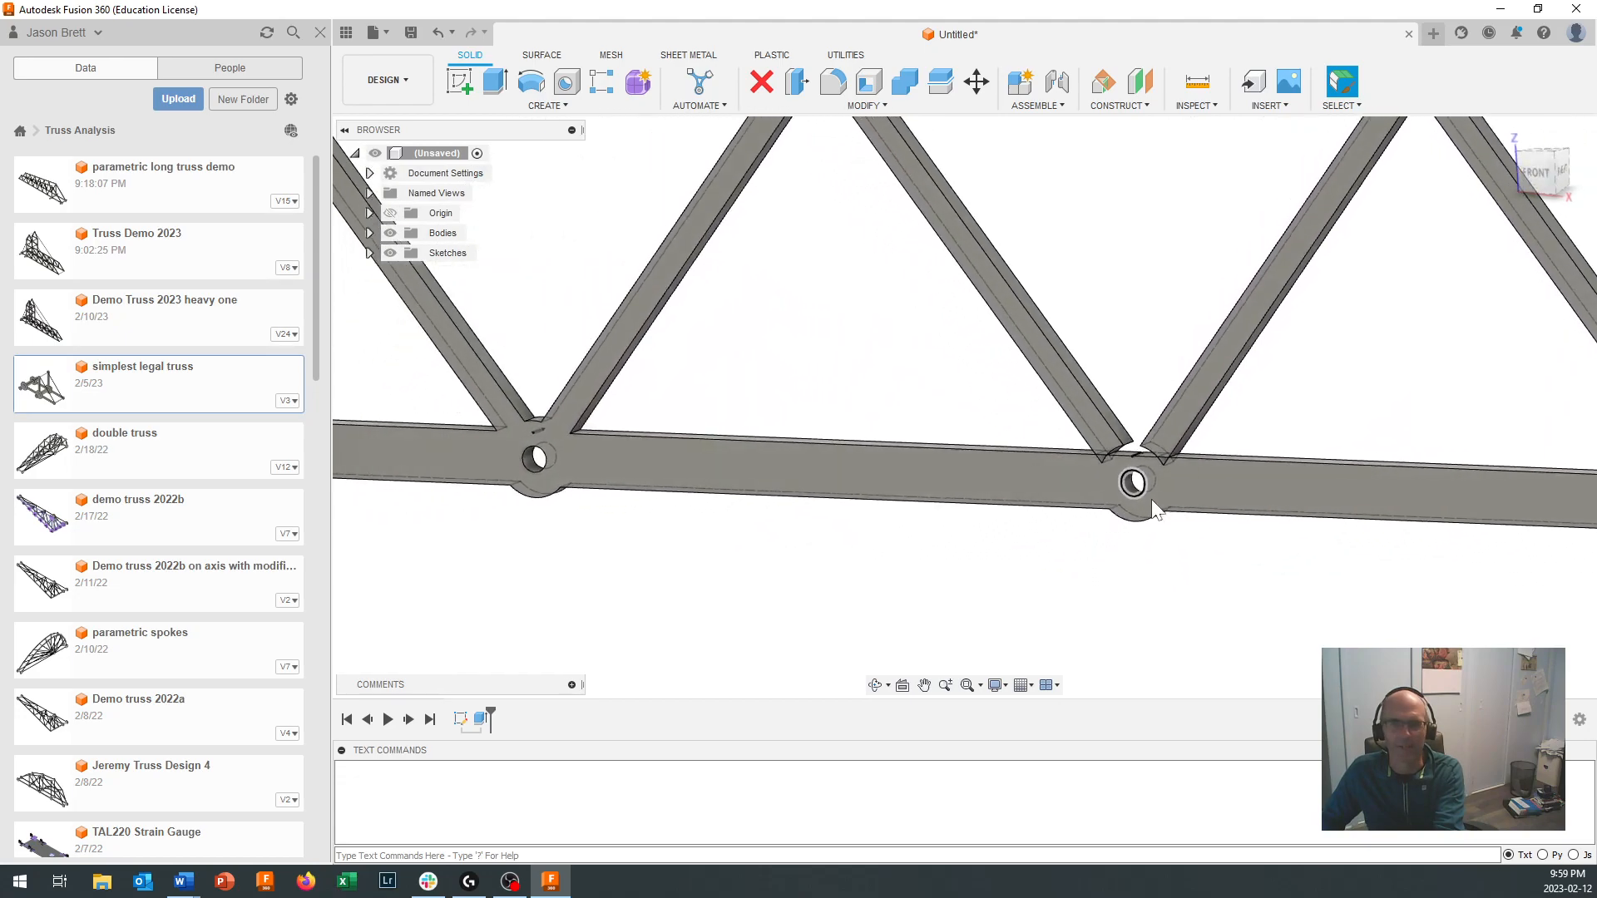
scroll(748, 441, "up", 4)
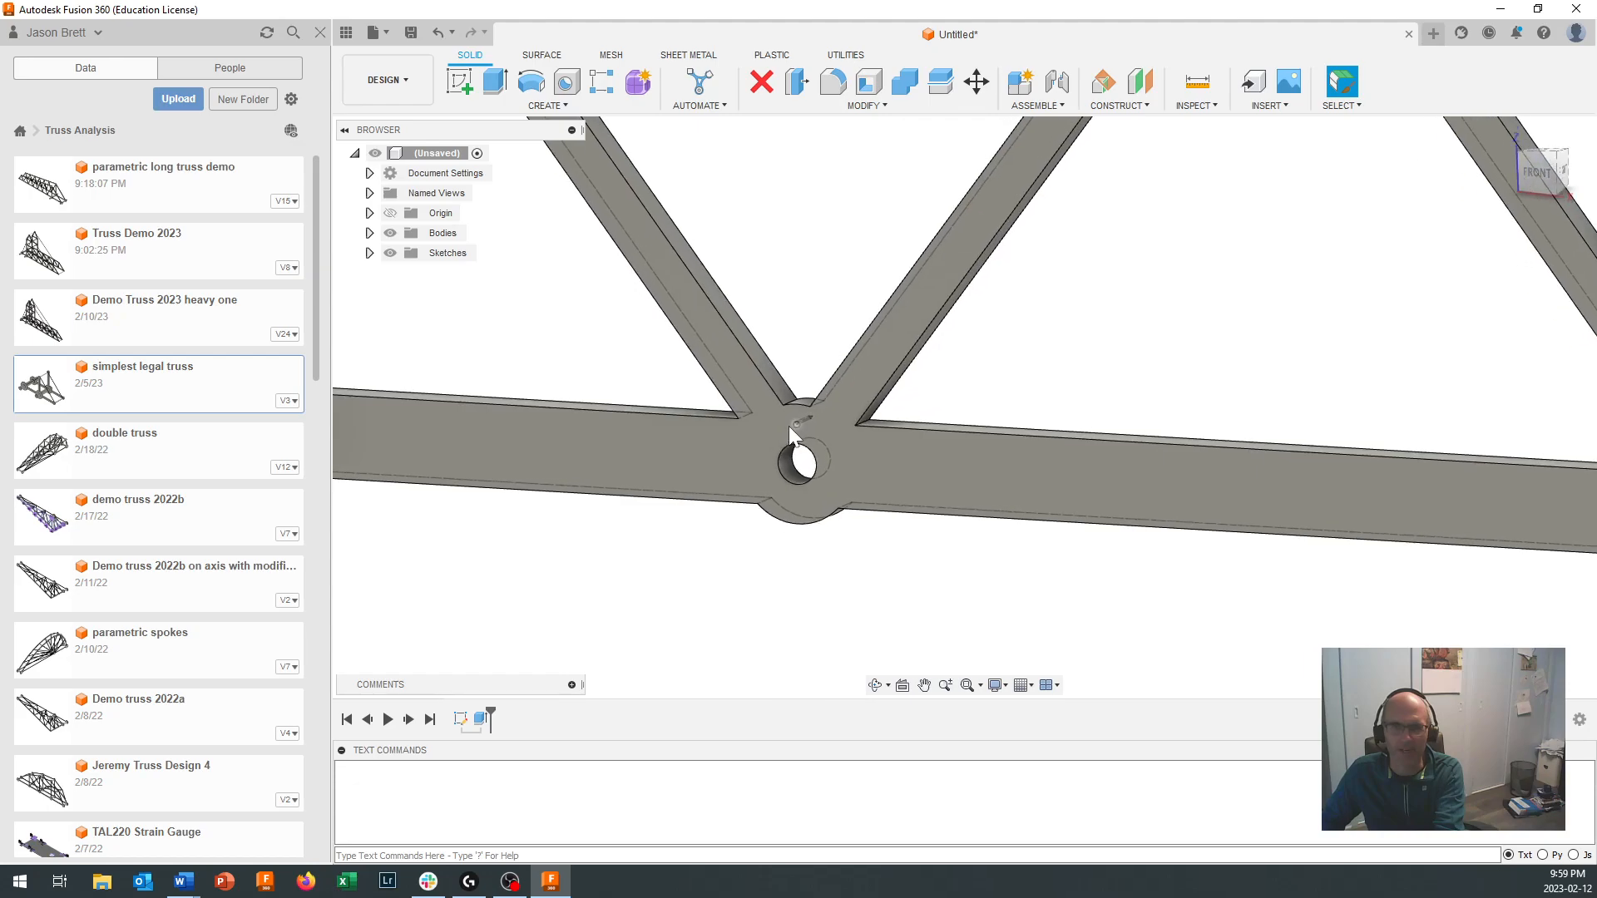
scroll(799, 427, "down", 5)
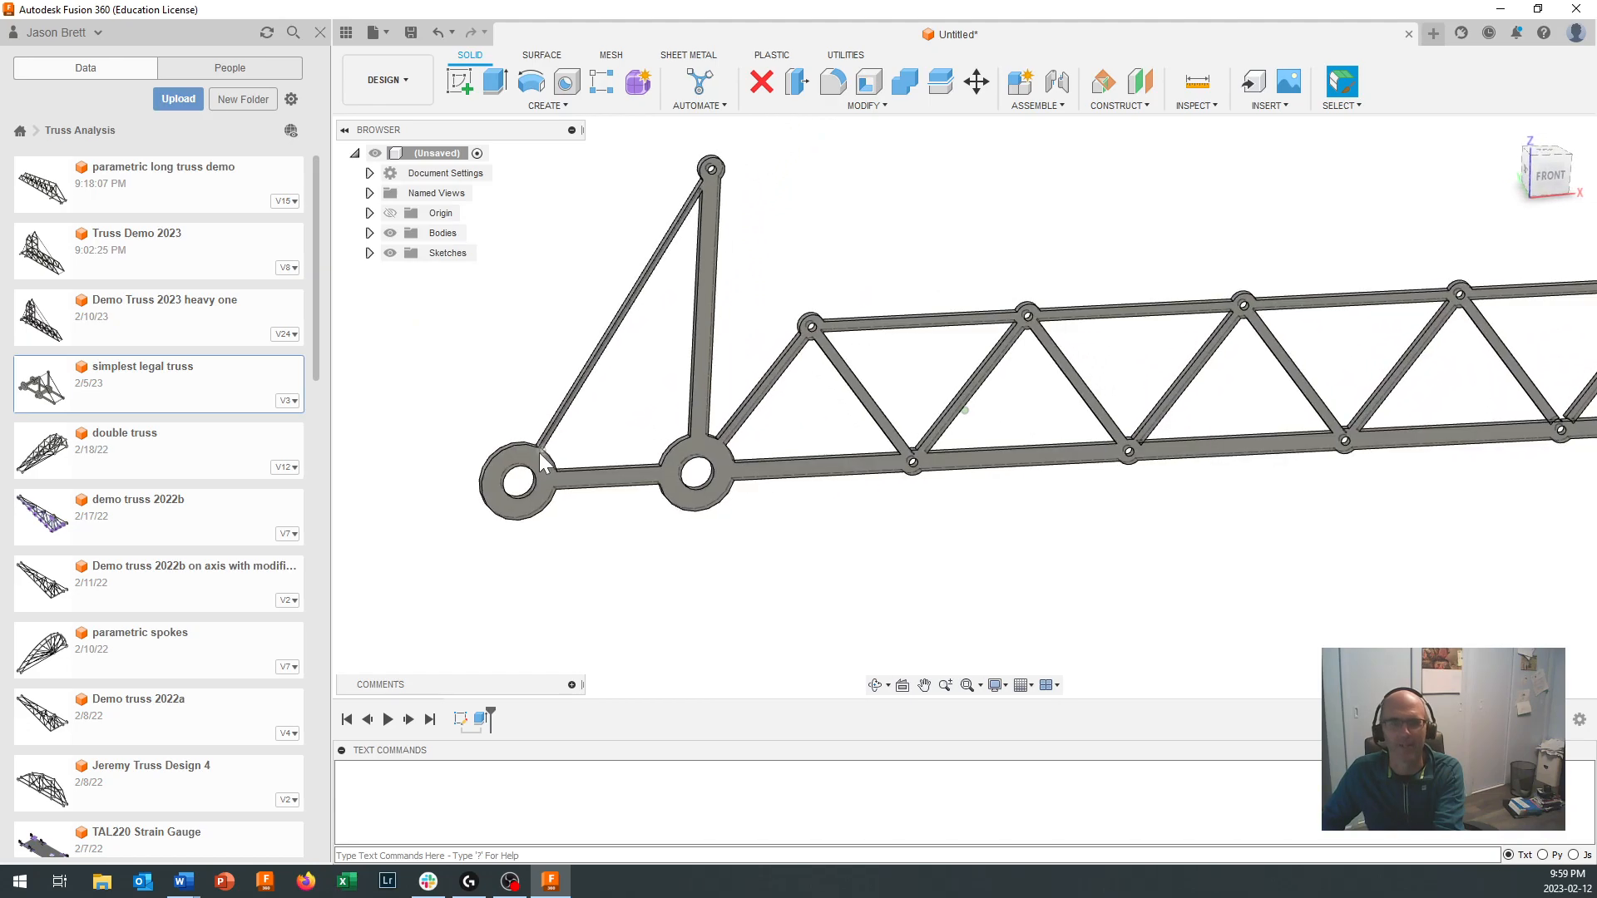
middle_click_drag(770, 449, 1062, 480, "shift")
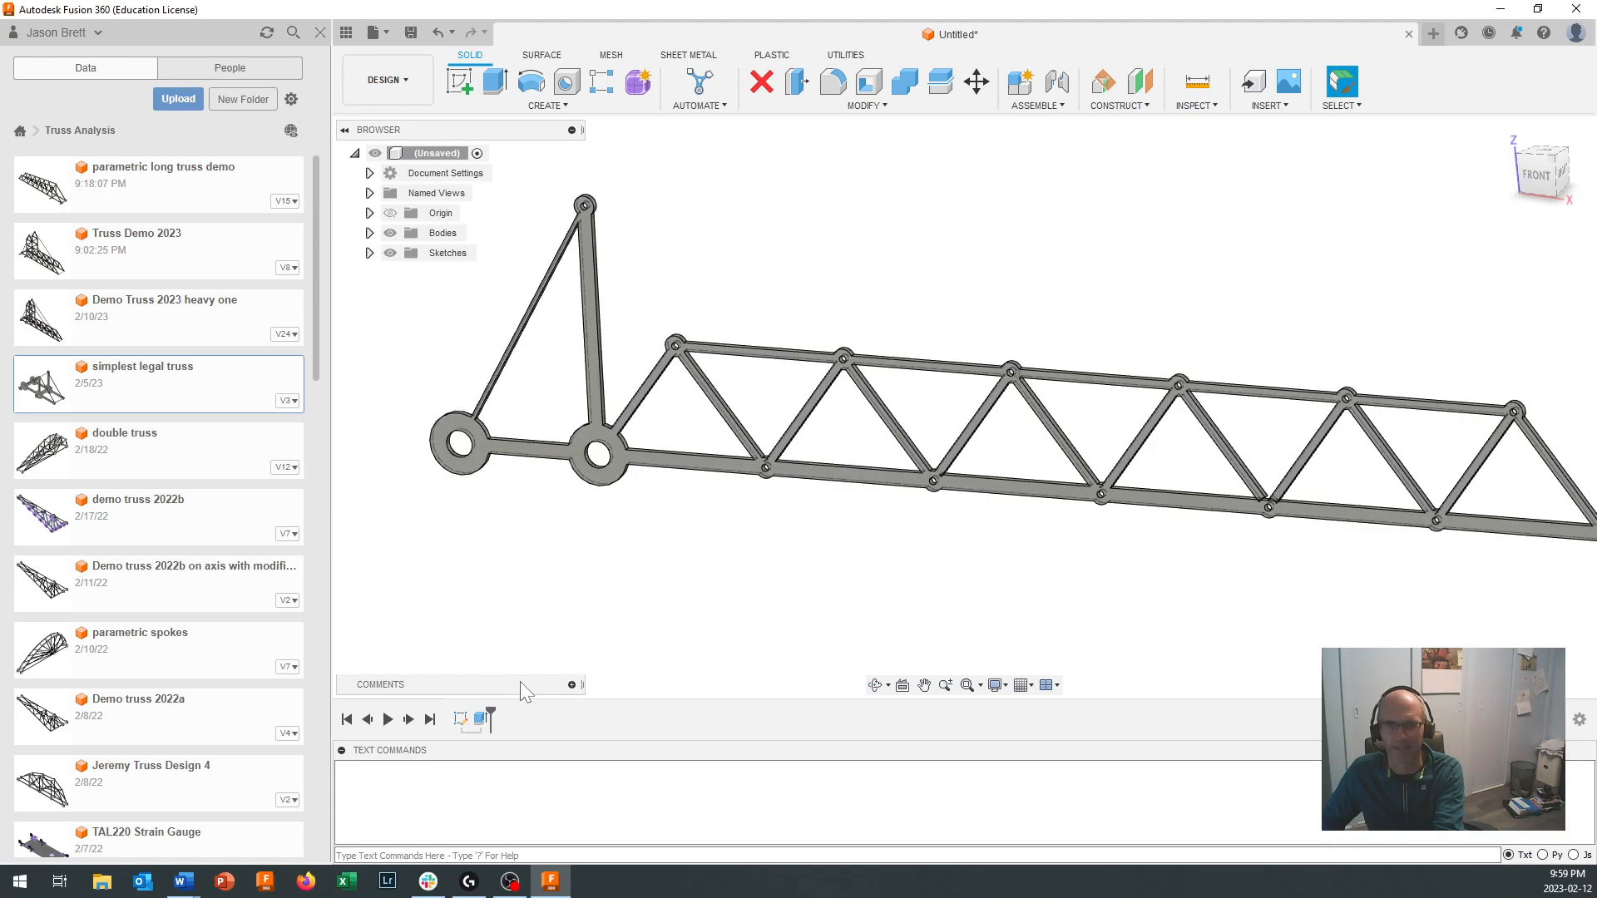
Step: Reopen the truss extrusion and add the three missed regions along the upper arc of the fourth lower-chord joint
double_click(484, 715)
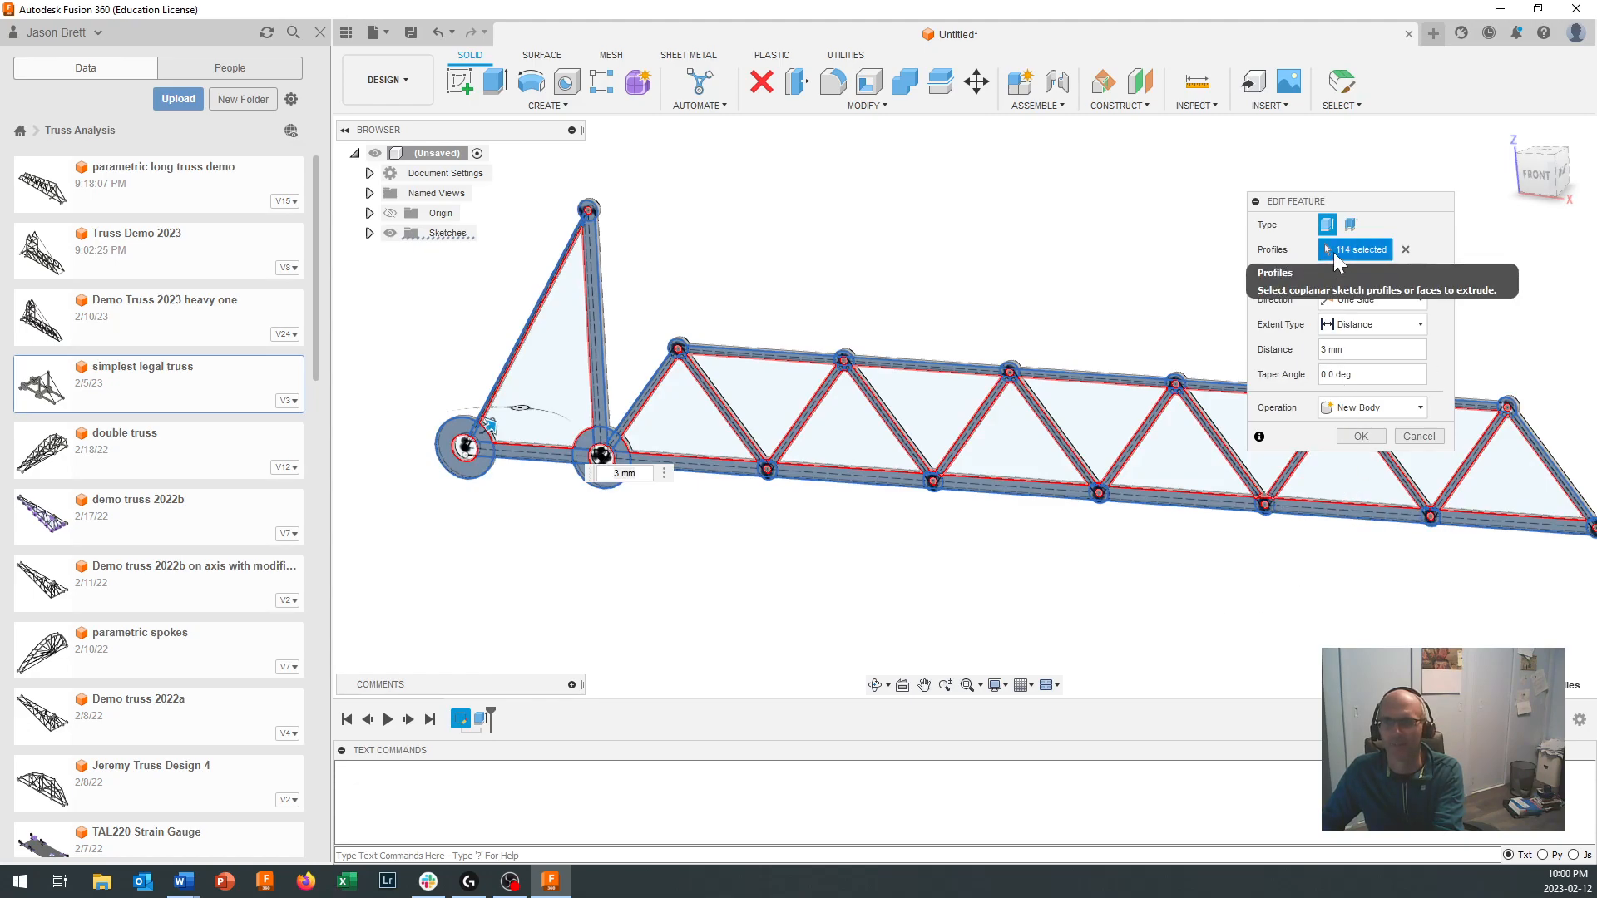
scroll(1401, 565, "up", 3)
scroll(1197, 592, "up", 5)
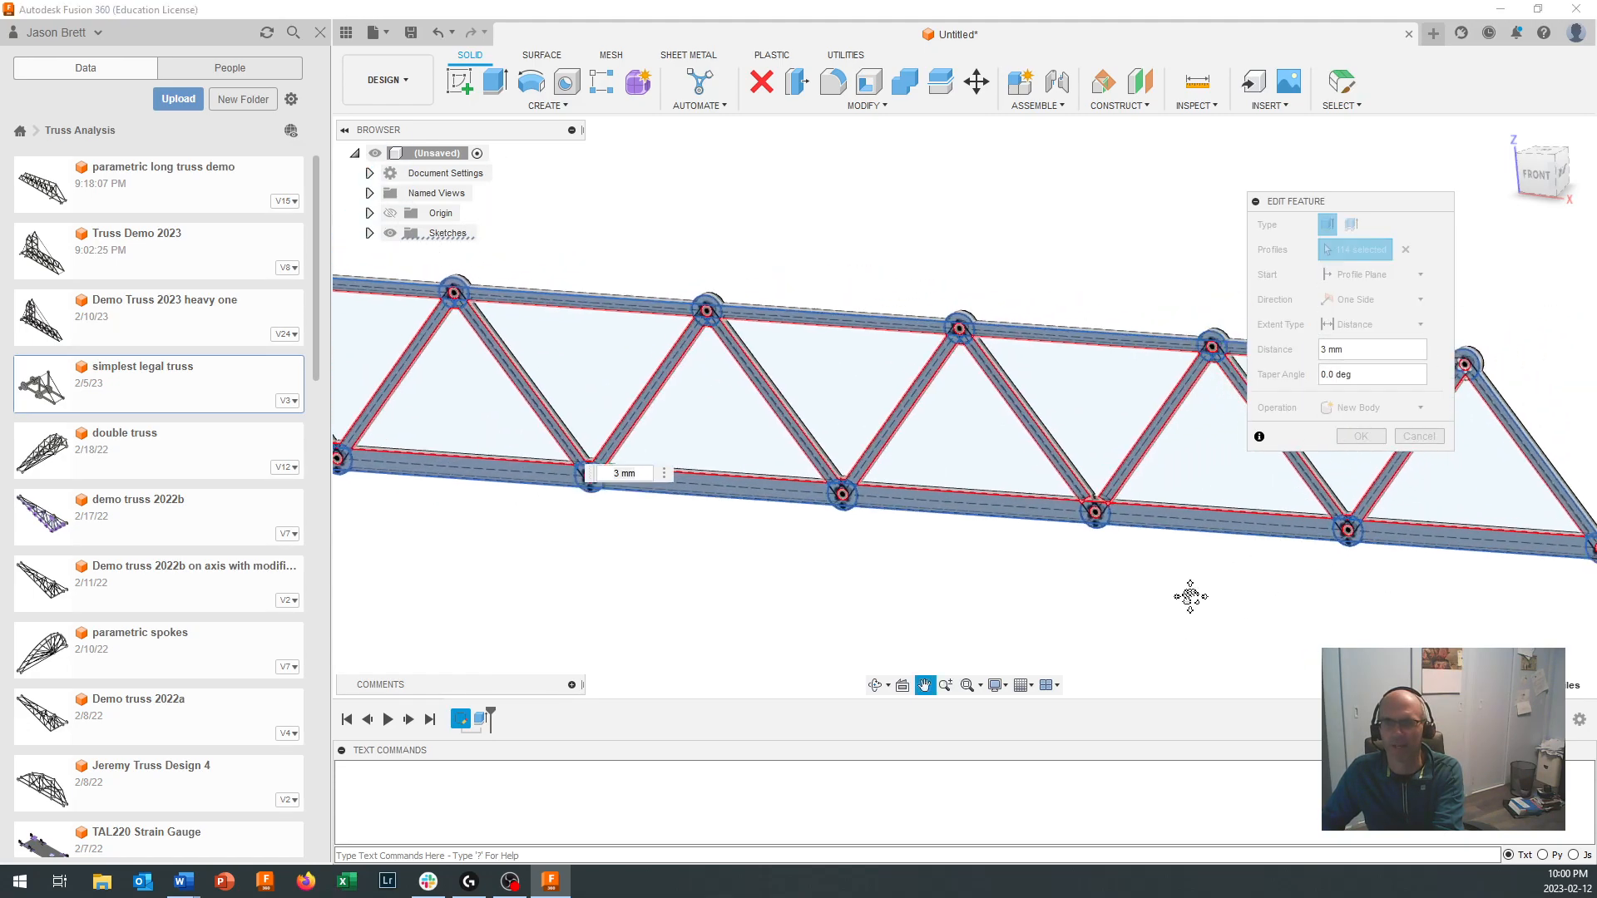
left_click(1091, 490, "ctrl")
left_click(1083, 486)
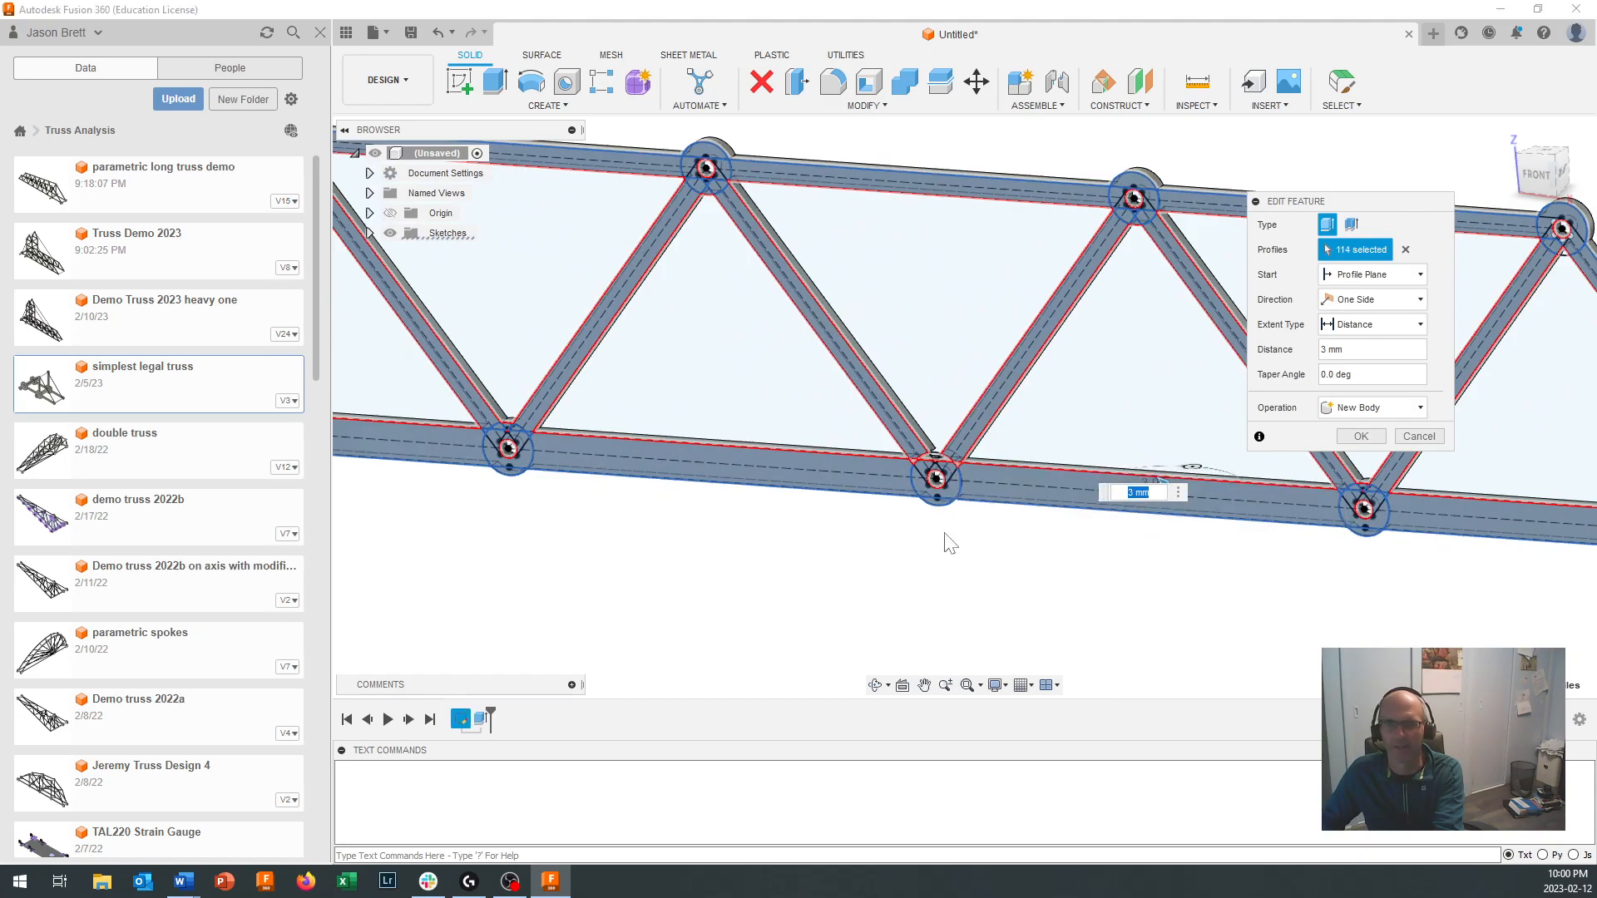
scroll(927, 466, "up", 6)
scroll(916, 432, "up", 7)
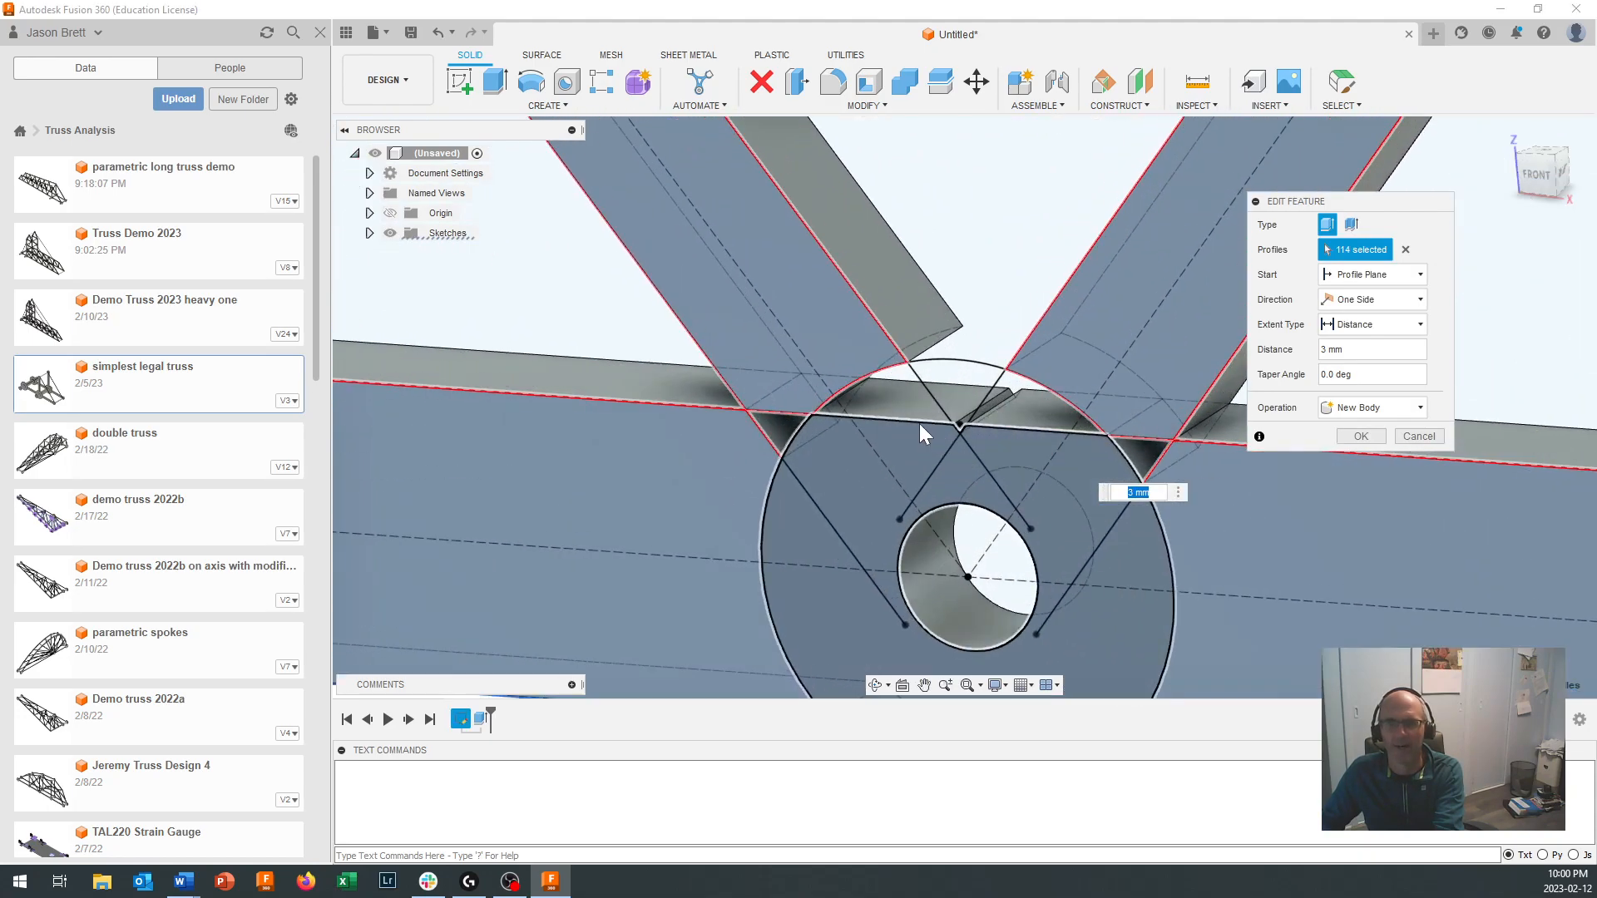
left_click(881, 379)
left_click(973, 355)
left_click(1064, 396)
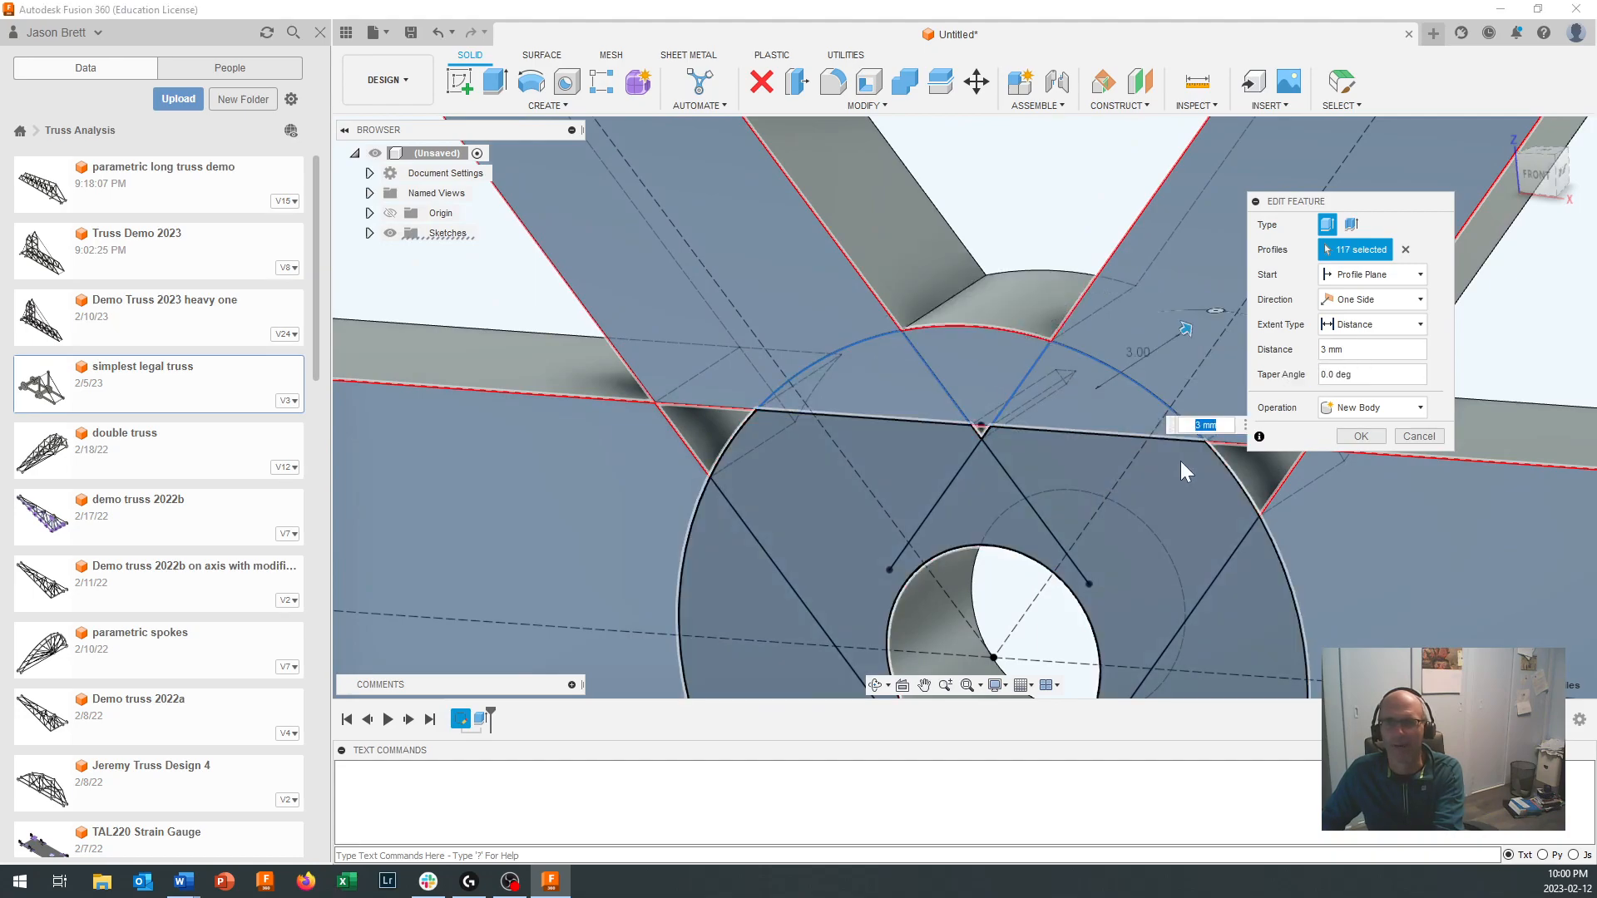
Step: Add the two small triangular corner regions on either side of the fourth lower-chord joint to the extrusion profiles
left_click(1219, 486)
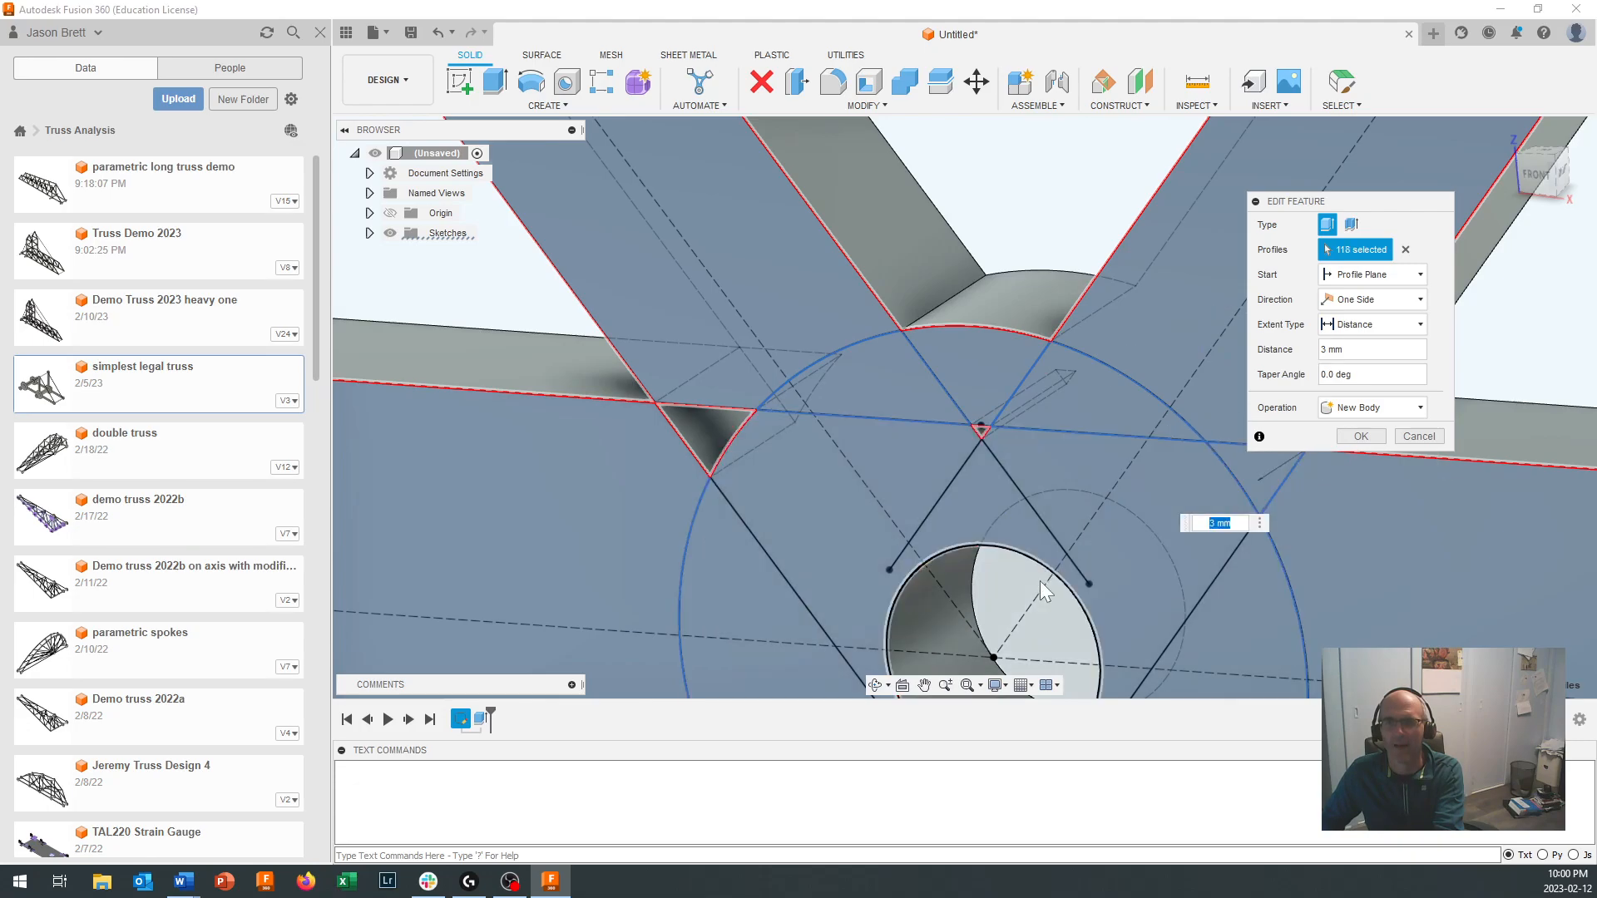
scroll(1039, 586, "down", 5)
scroll(941, 536, "up", 3)
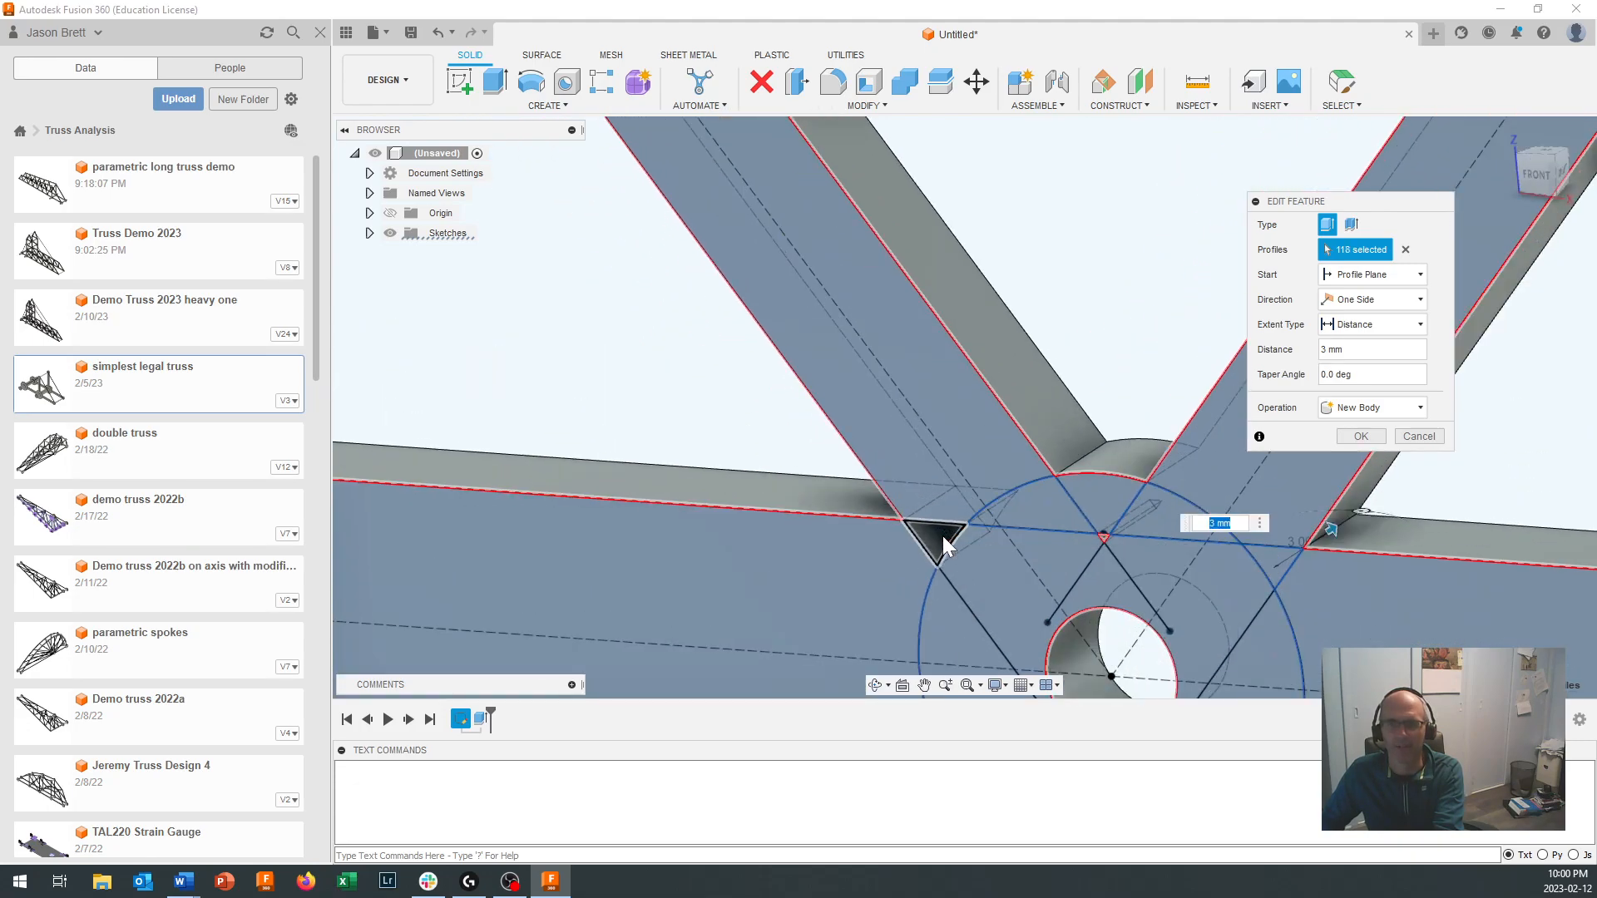
left_click(942, 536)
scroll(860, 592, "down", 5)
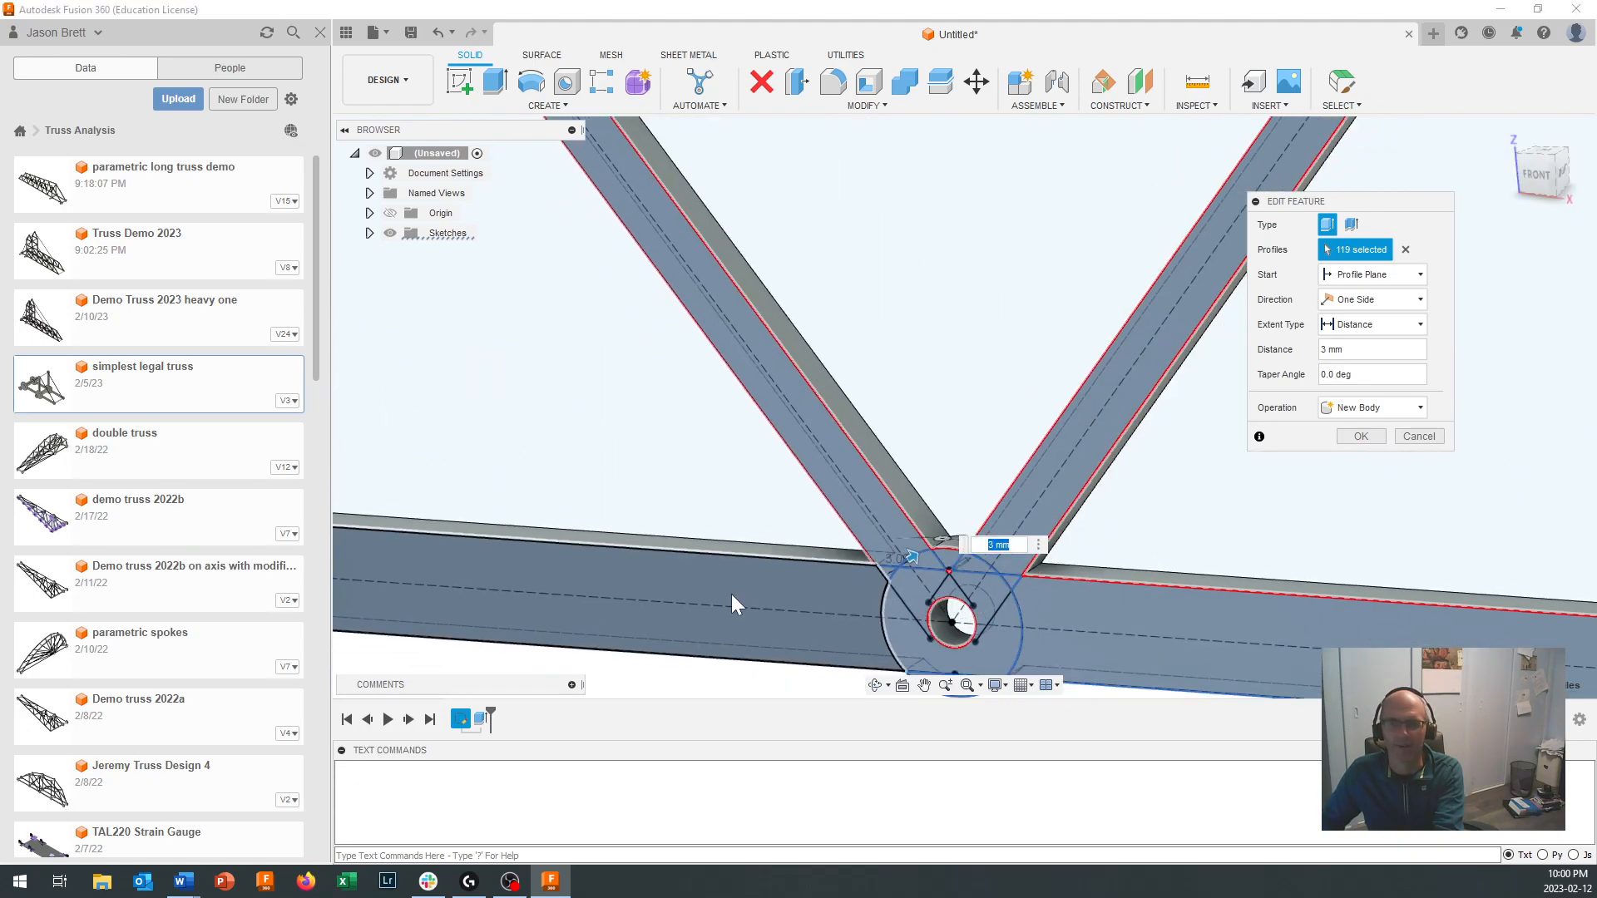
Step: Add the tiny triangular region above the hole at the third lower-chord joint and apply the extrusion edit
scroll(731, 594, "down", 3)
scroll(549, 592, "up", 8)
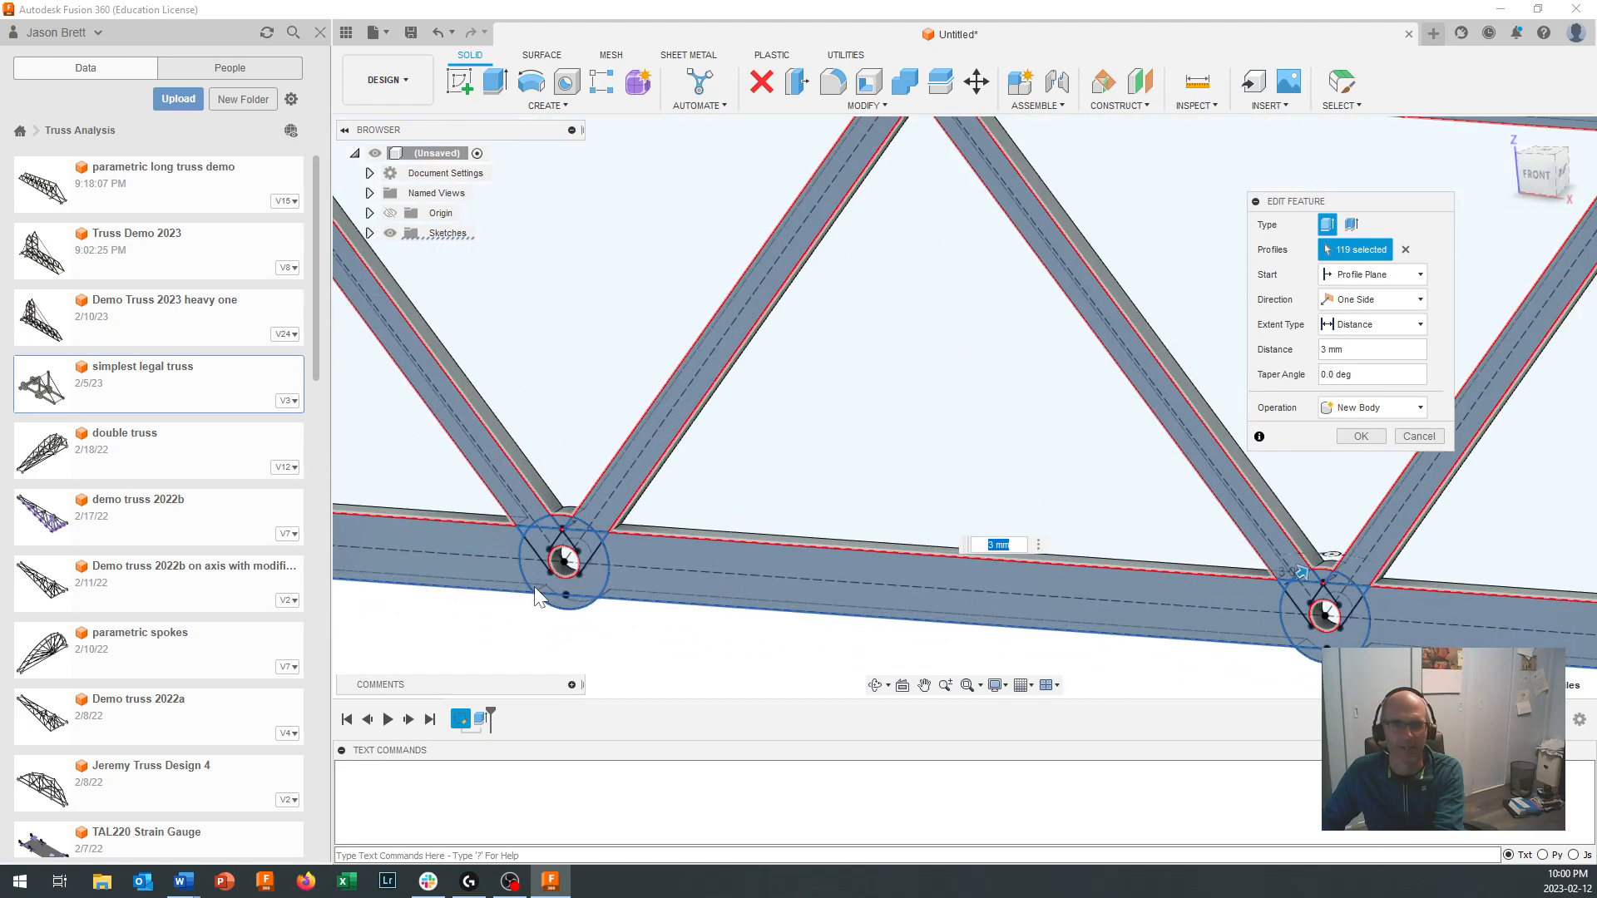
scroll(577, 426, "up", 8)
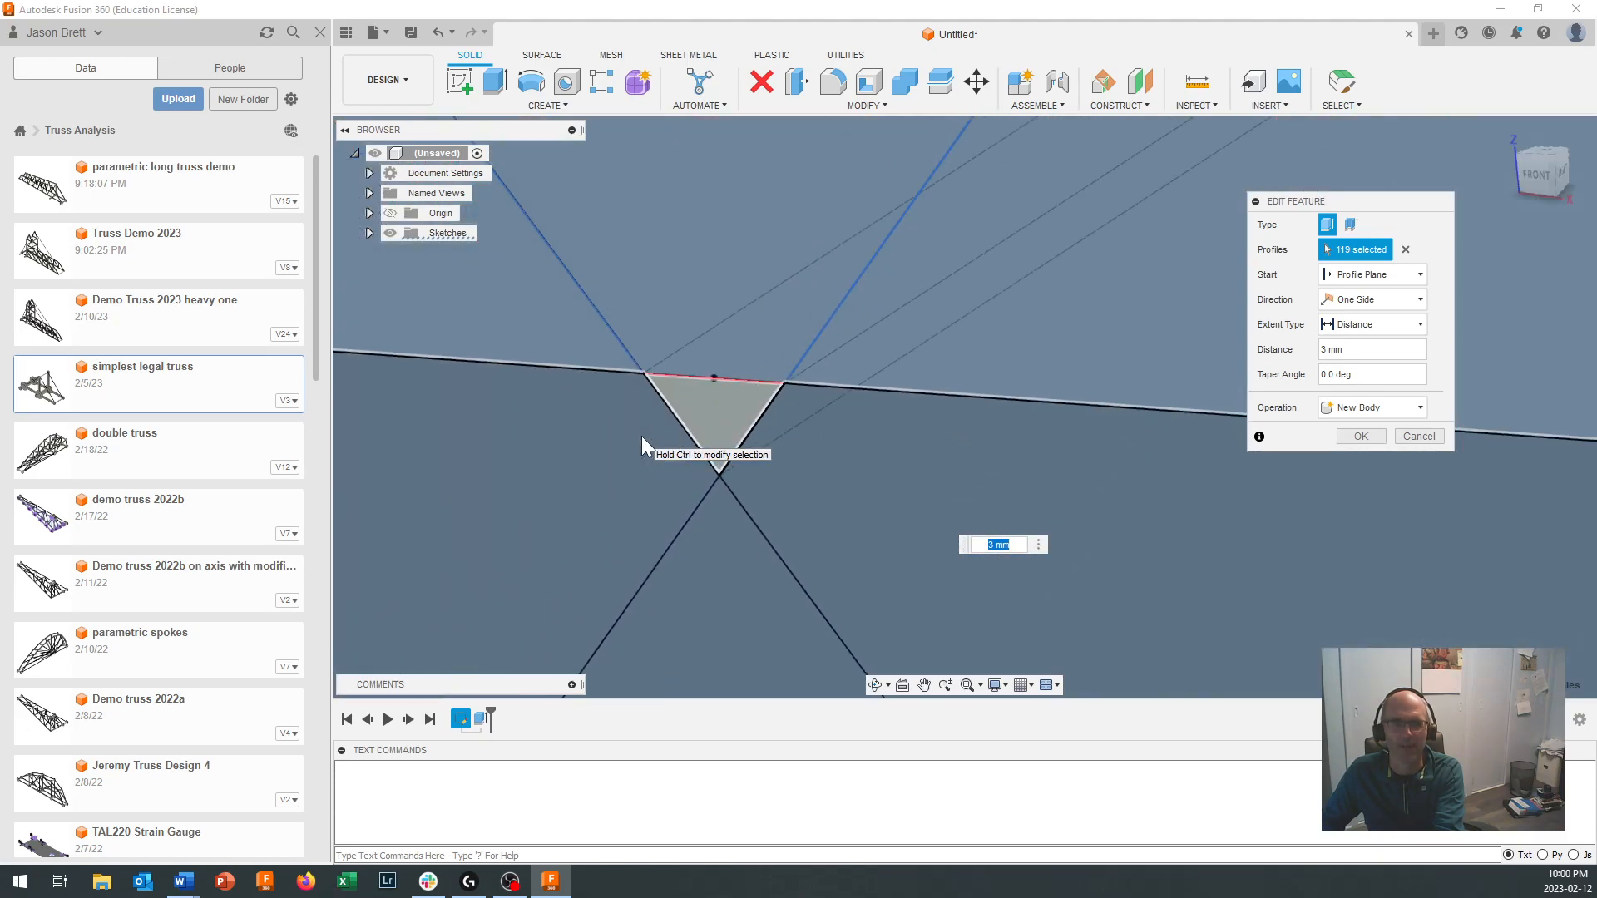
left_click(702, 417)
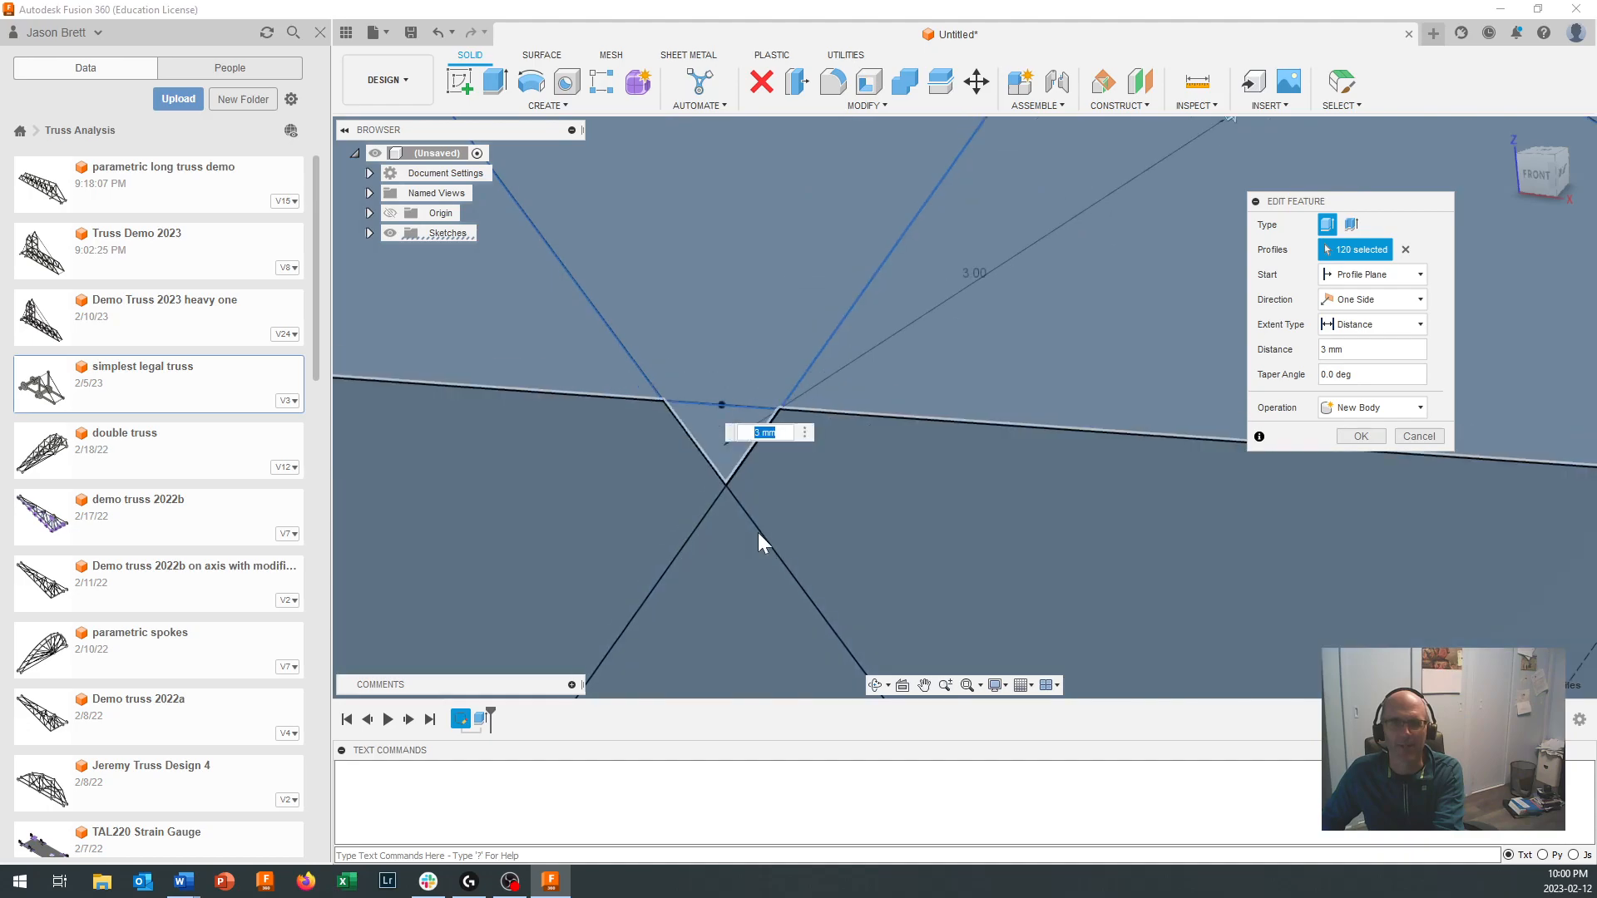
scroll(767, 502, "down", 8)
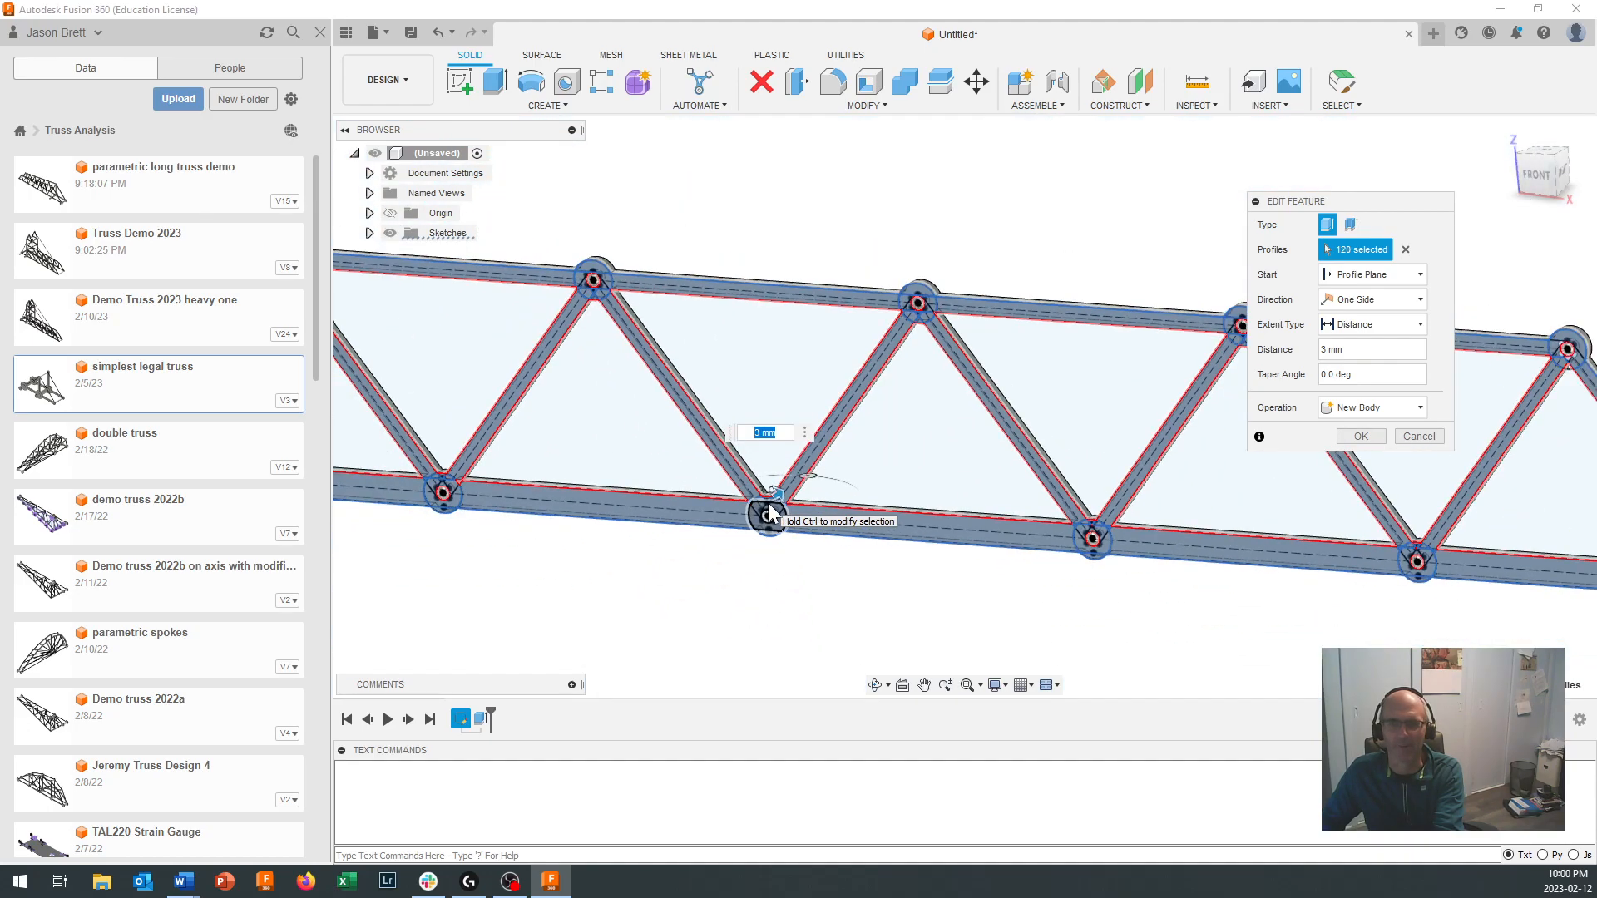
scroll(769, 514, "down", 2)
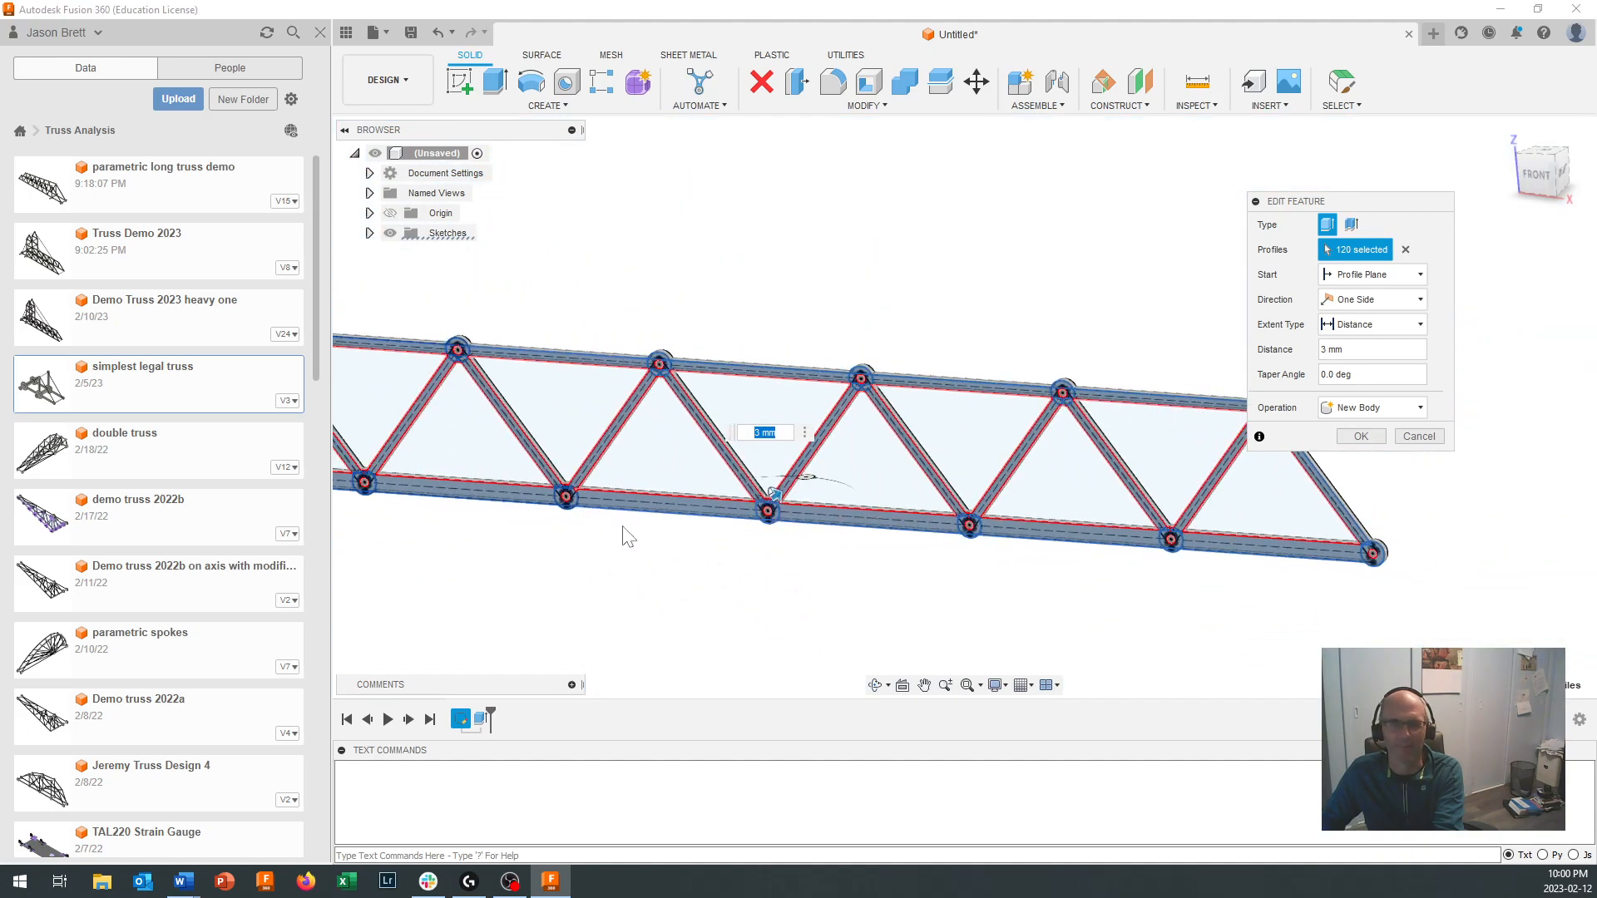
scroll(608, 541, "down", 4)
middle_click_drag(773, 563, 956, 591)
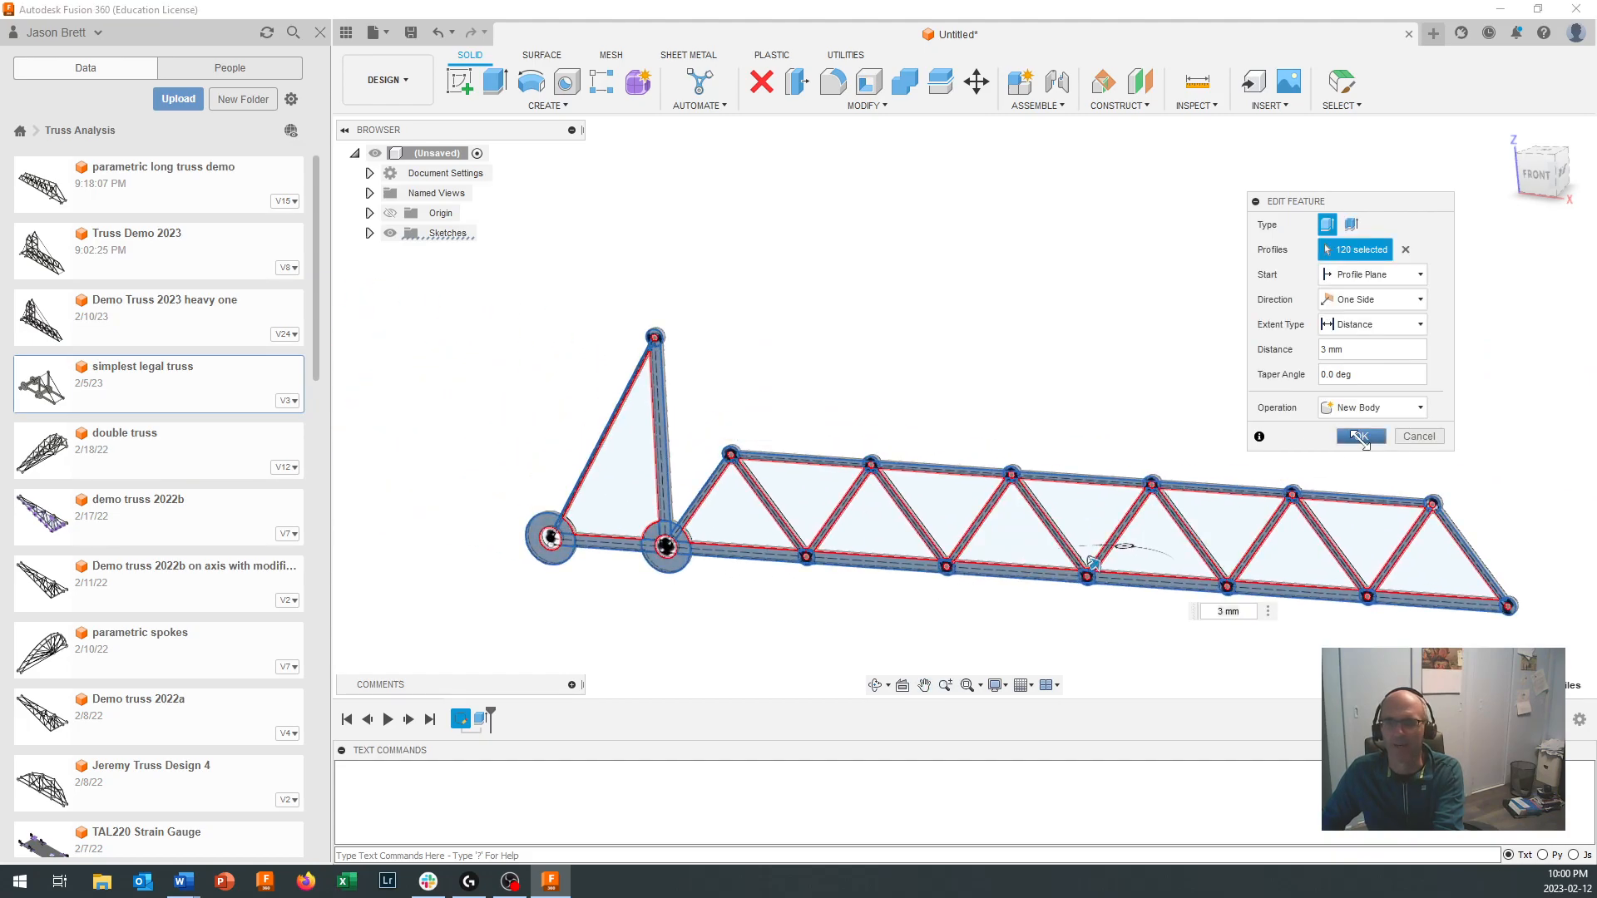
left_click(1361, 436)
Step: Examine the updated truss body along the lower chord for small gaps remaining above the joint holes
middle_click_drag(1307, 485, 1335, 558, "shift")
scroll(1298, 509, "up", 3)
scroll(1292, 587, "up", 6)
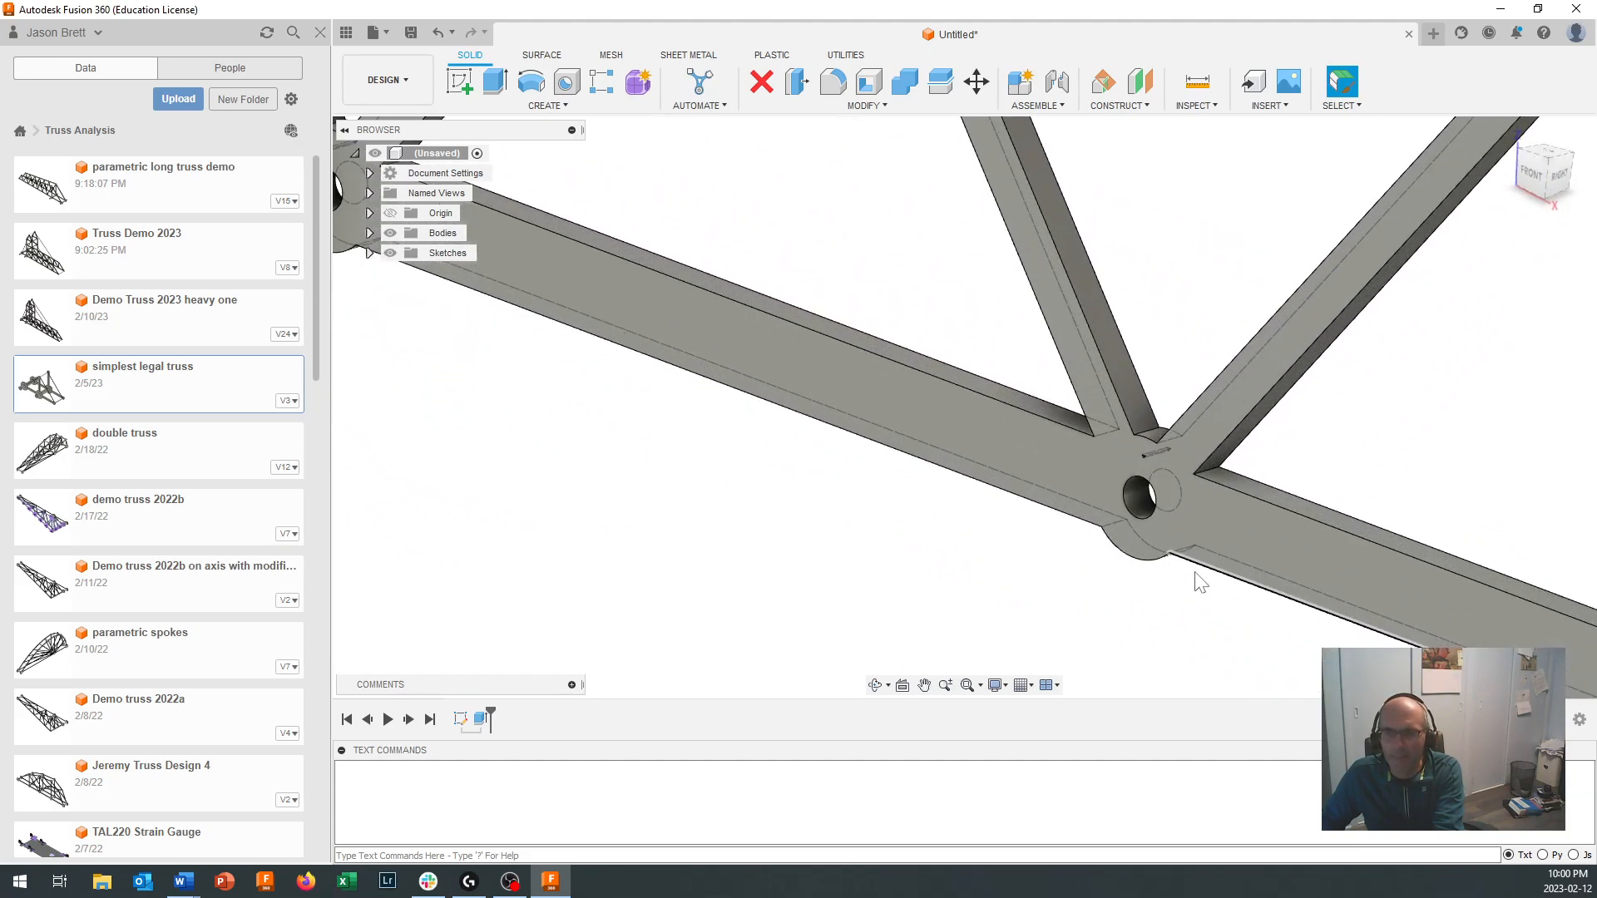
scroll(1144, 484, "down", 6)
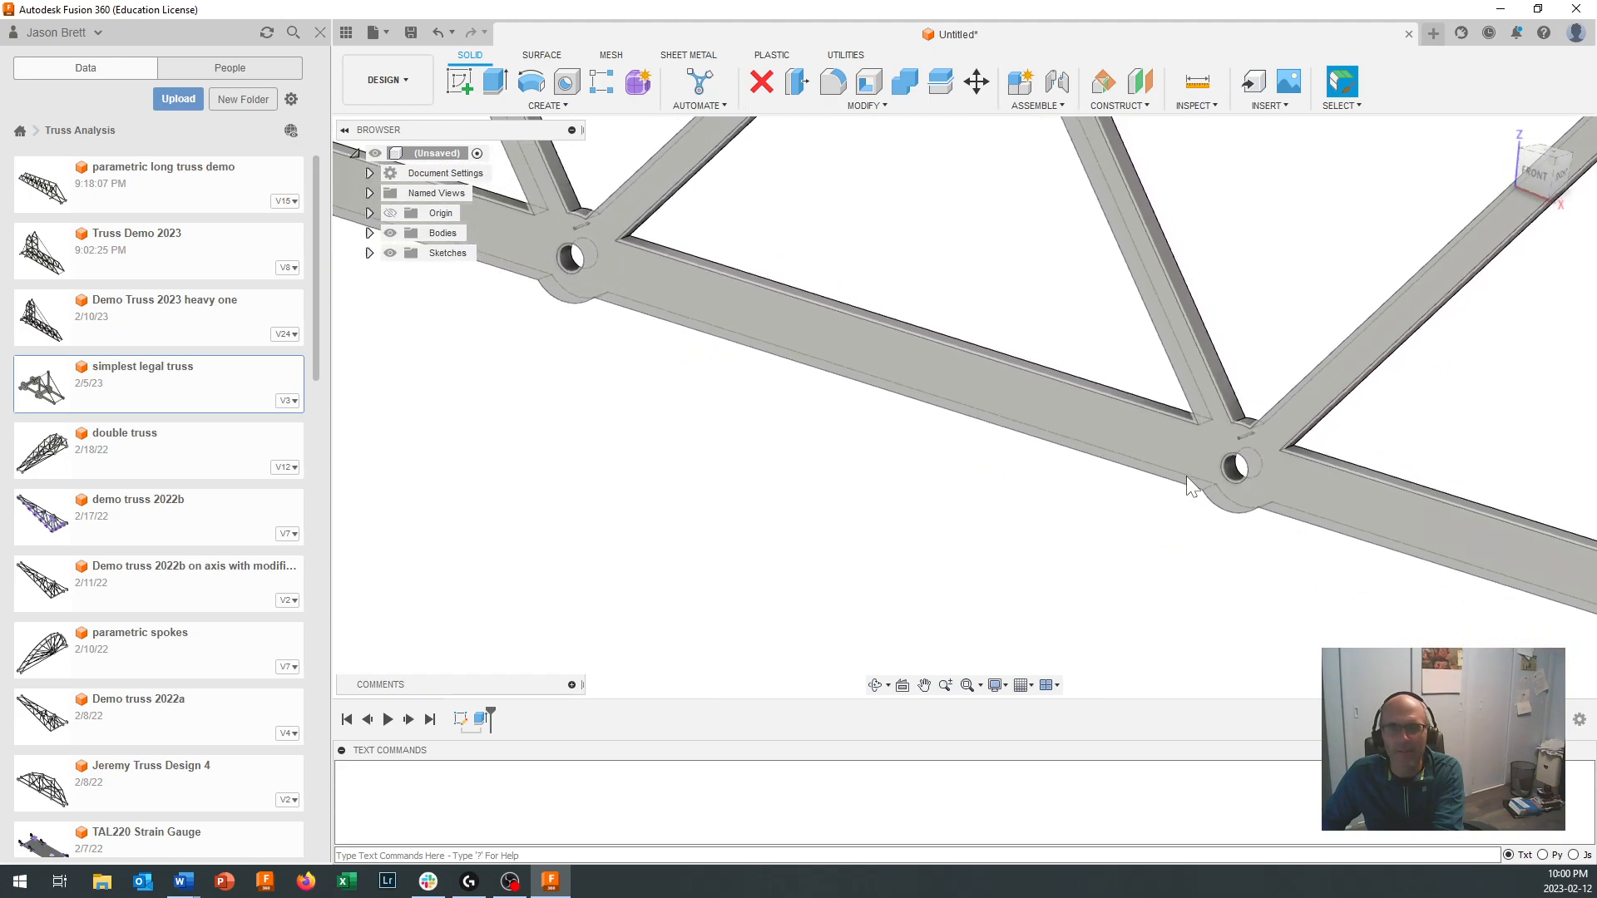
scroll(1286, 474, "down", 4)
scroll(1294, 516, "up", 4)
scroll(1256, 441, "up", 4)
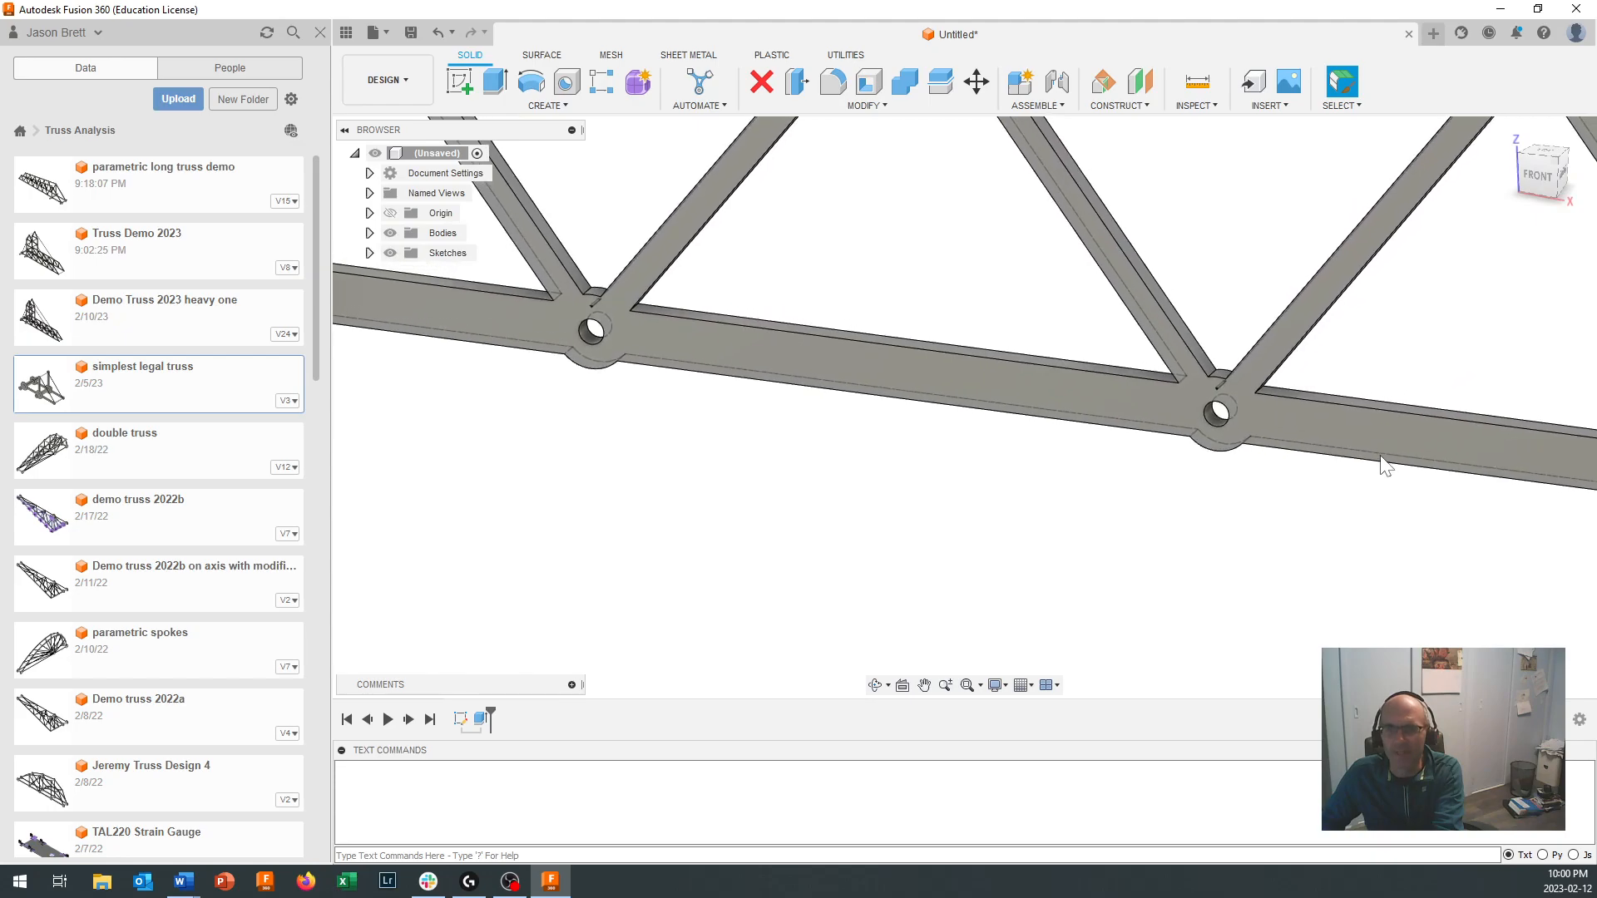
scroll(1211, 402, "up", 2)
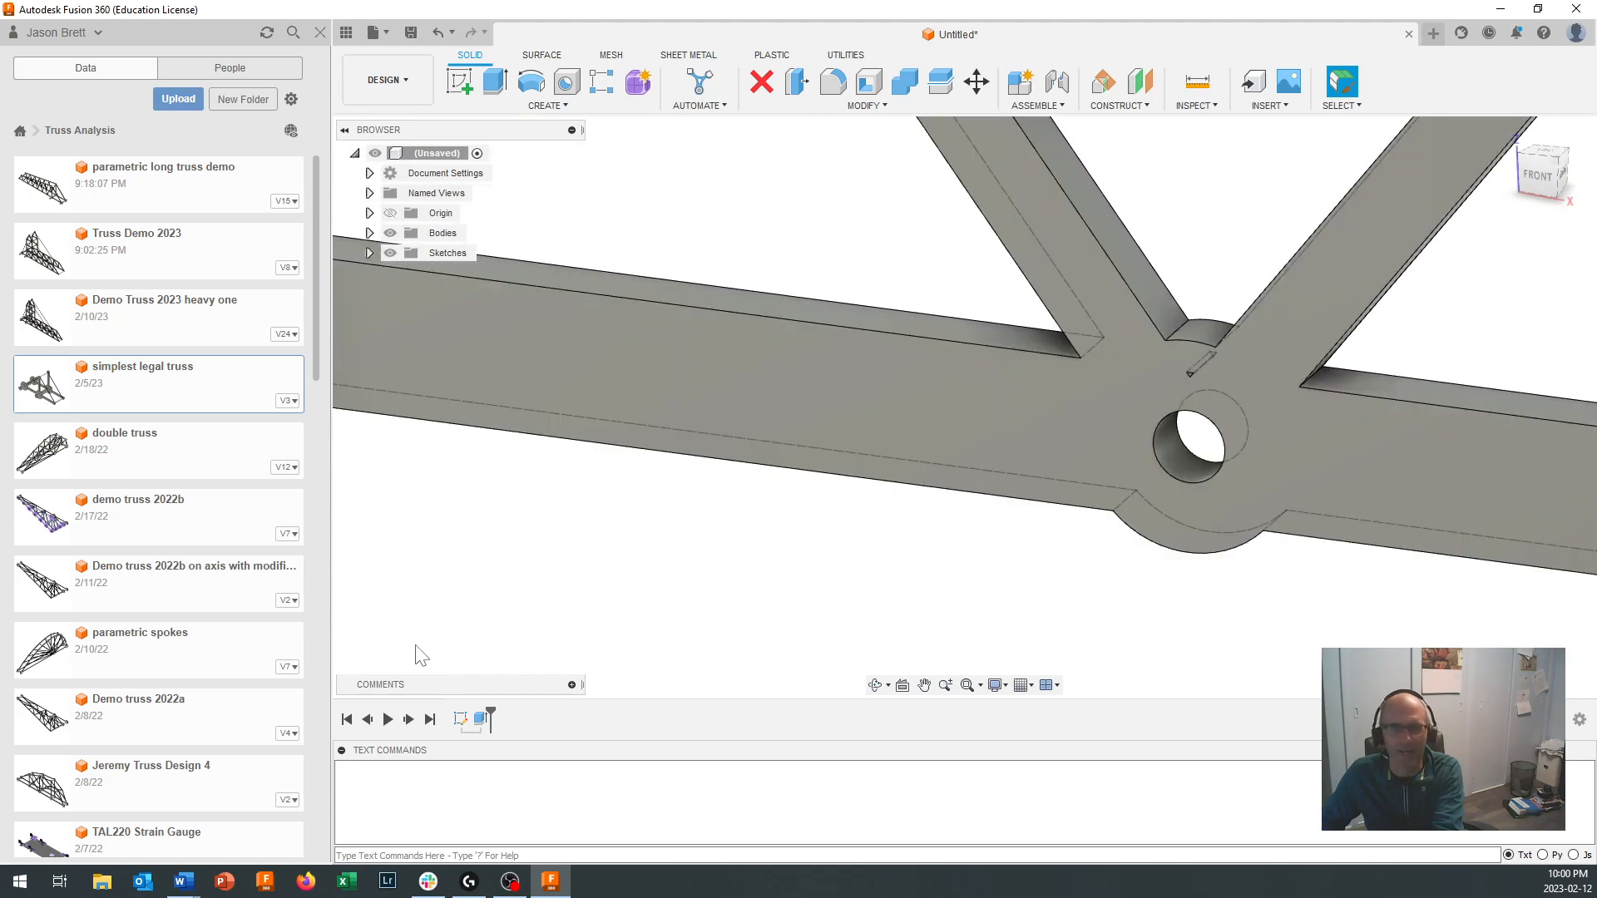
Step: Reopen the extrusion and add the tiny triangular regions above the holes at the fifth and fourth lower-chord joints
double_click(483, 719)
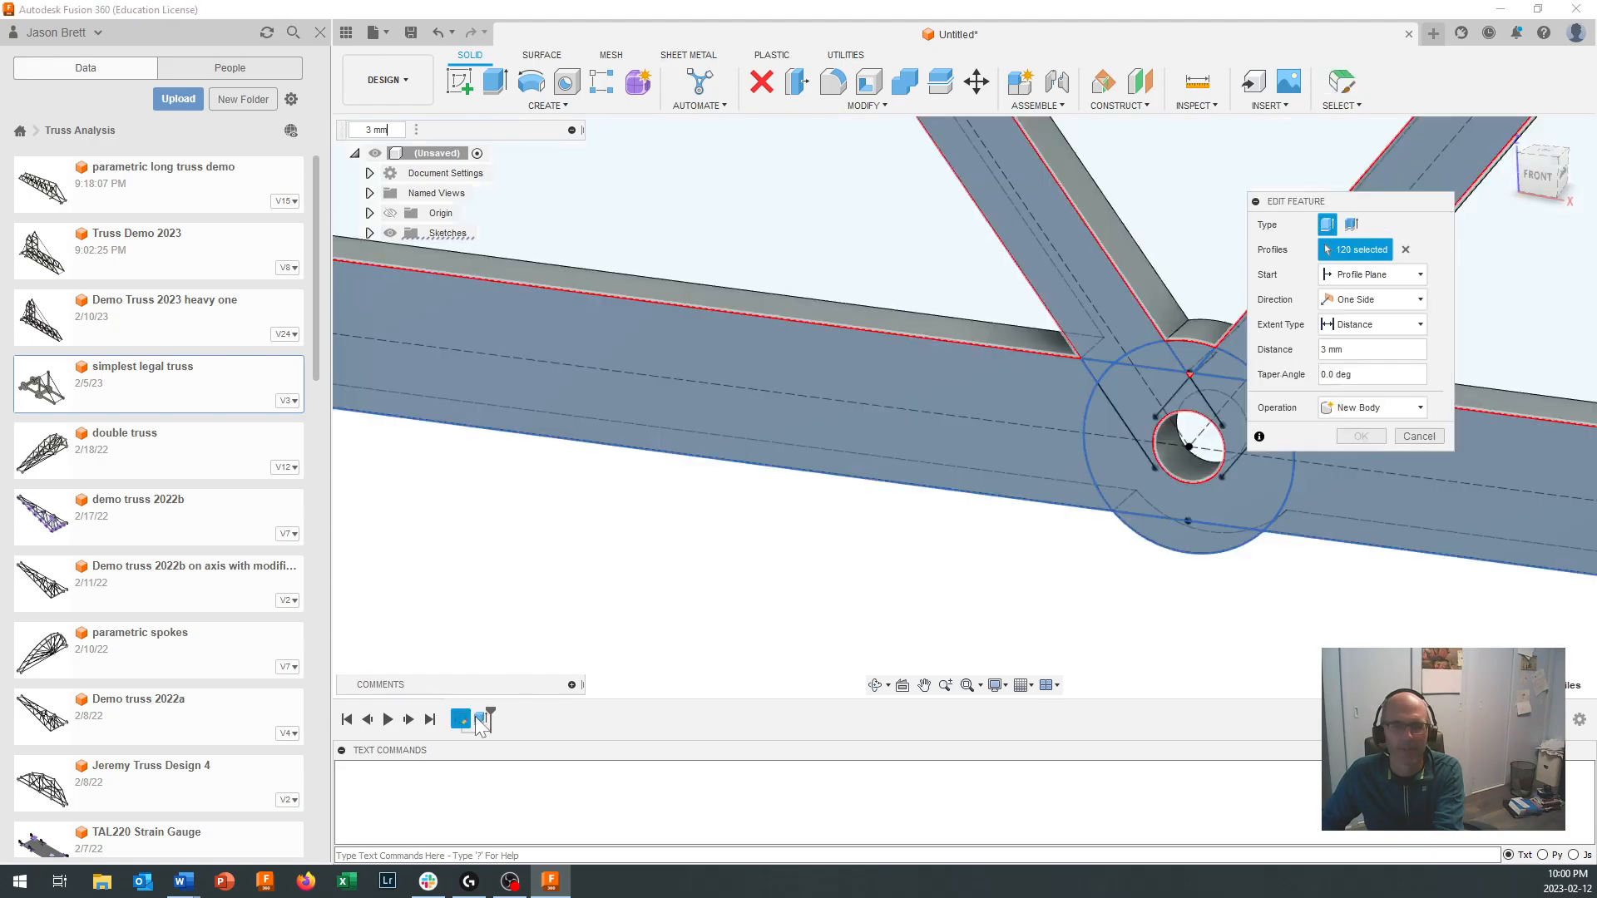
scroll(1194, 378, "up", 3)
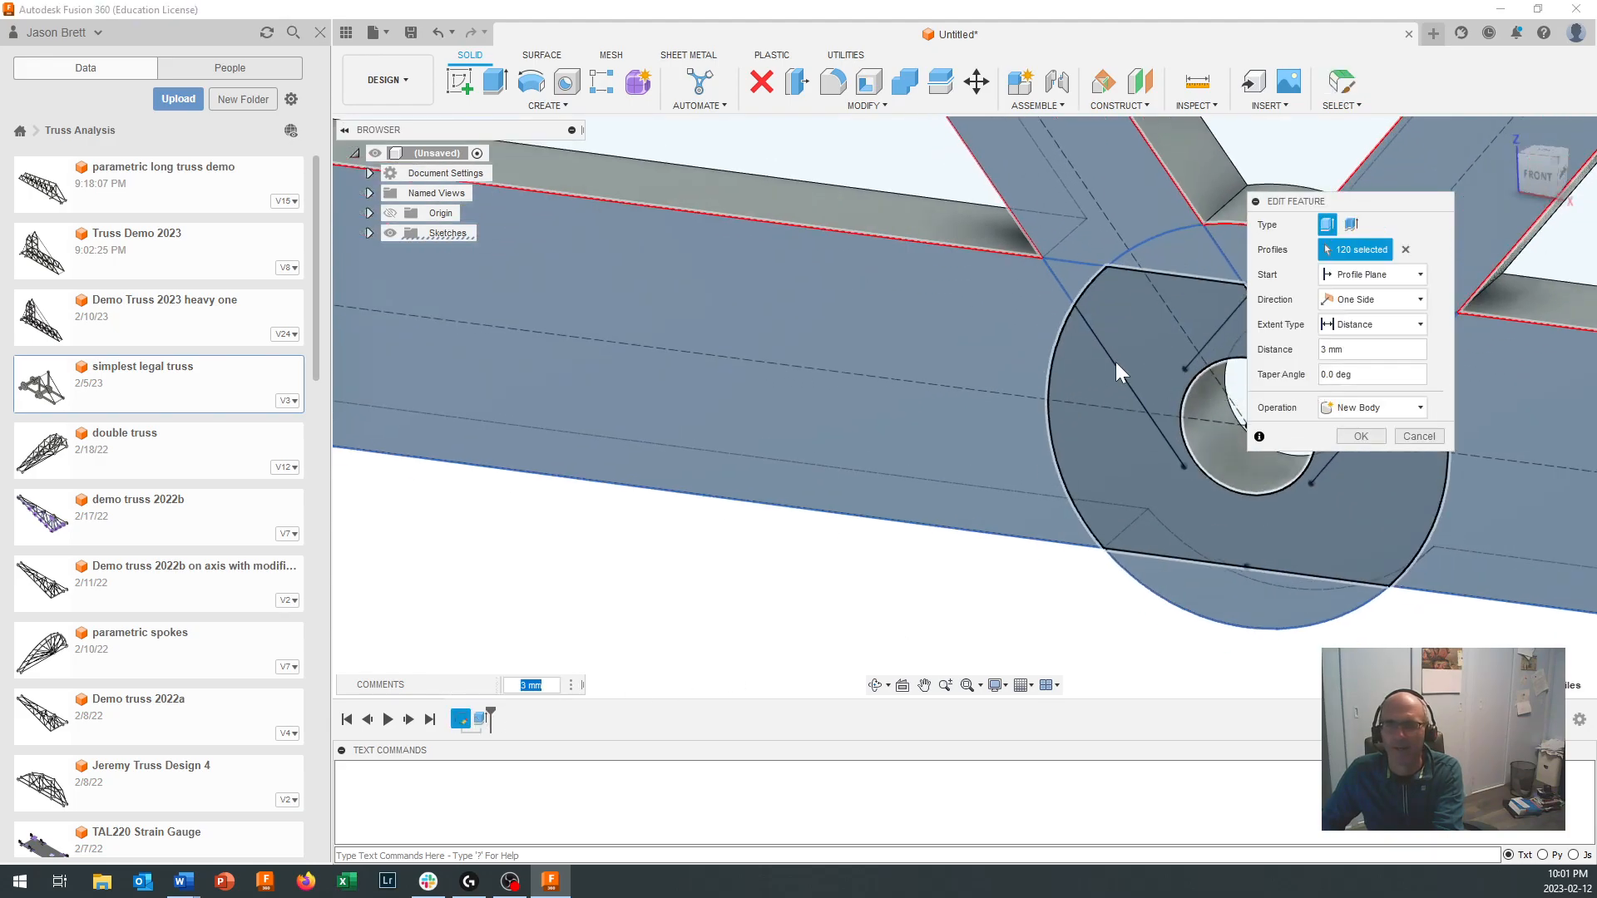
scroll(1083, 361, "up", 4)
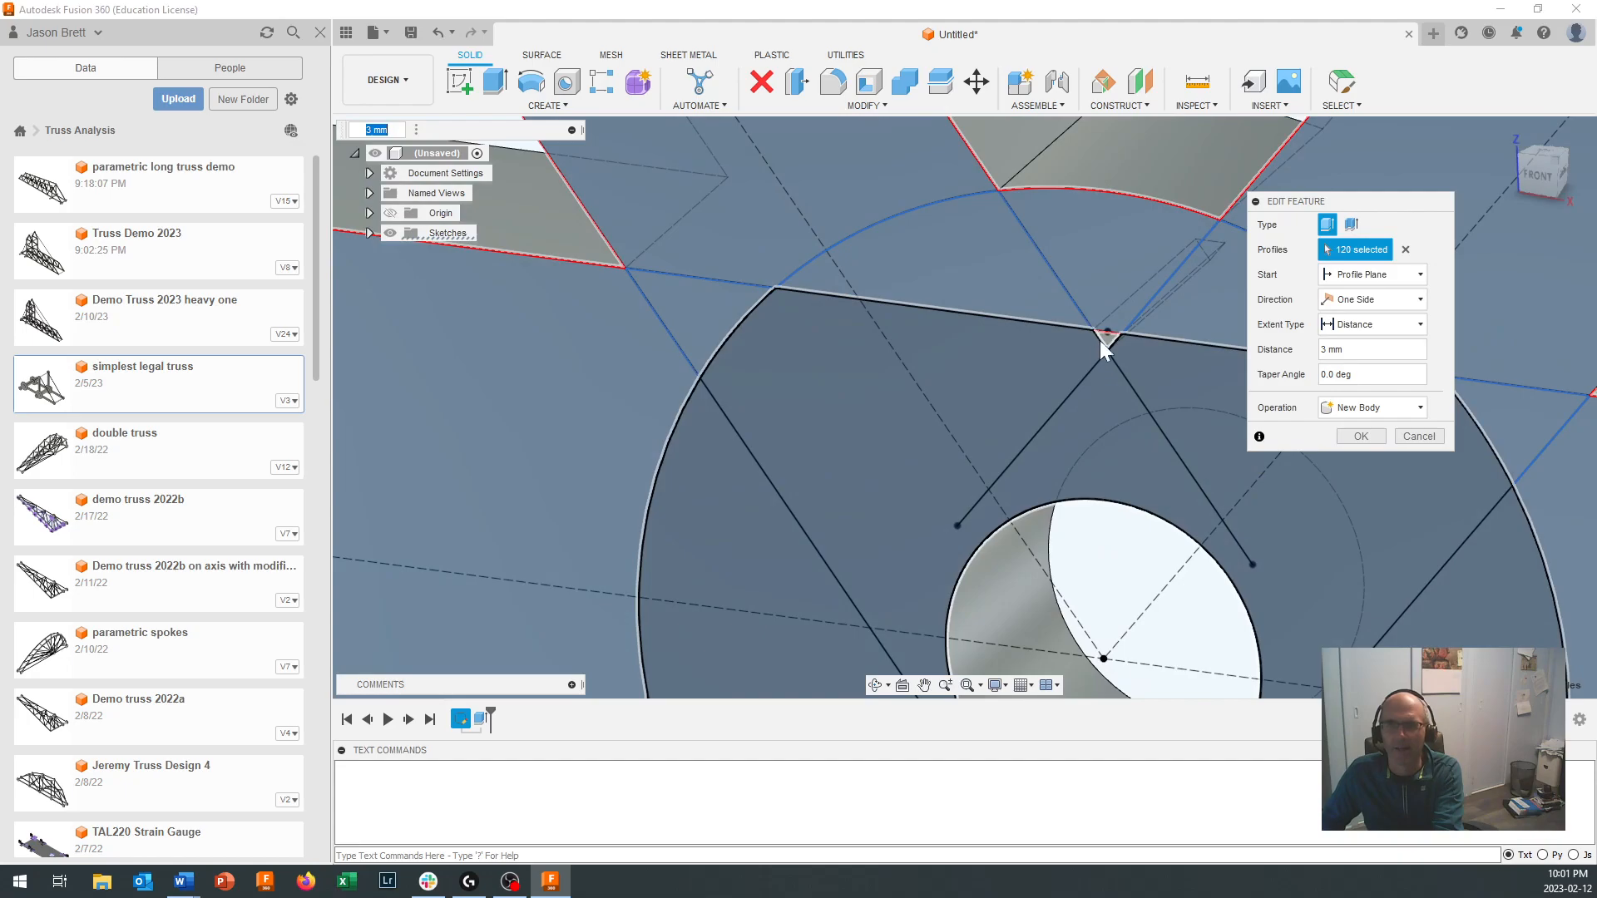
scroll(753, 519, "down", 8)
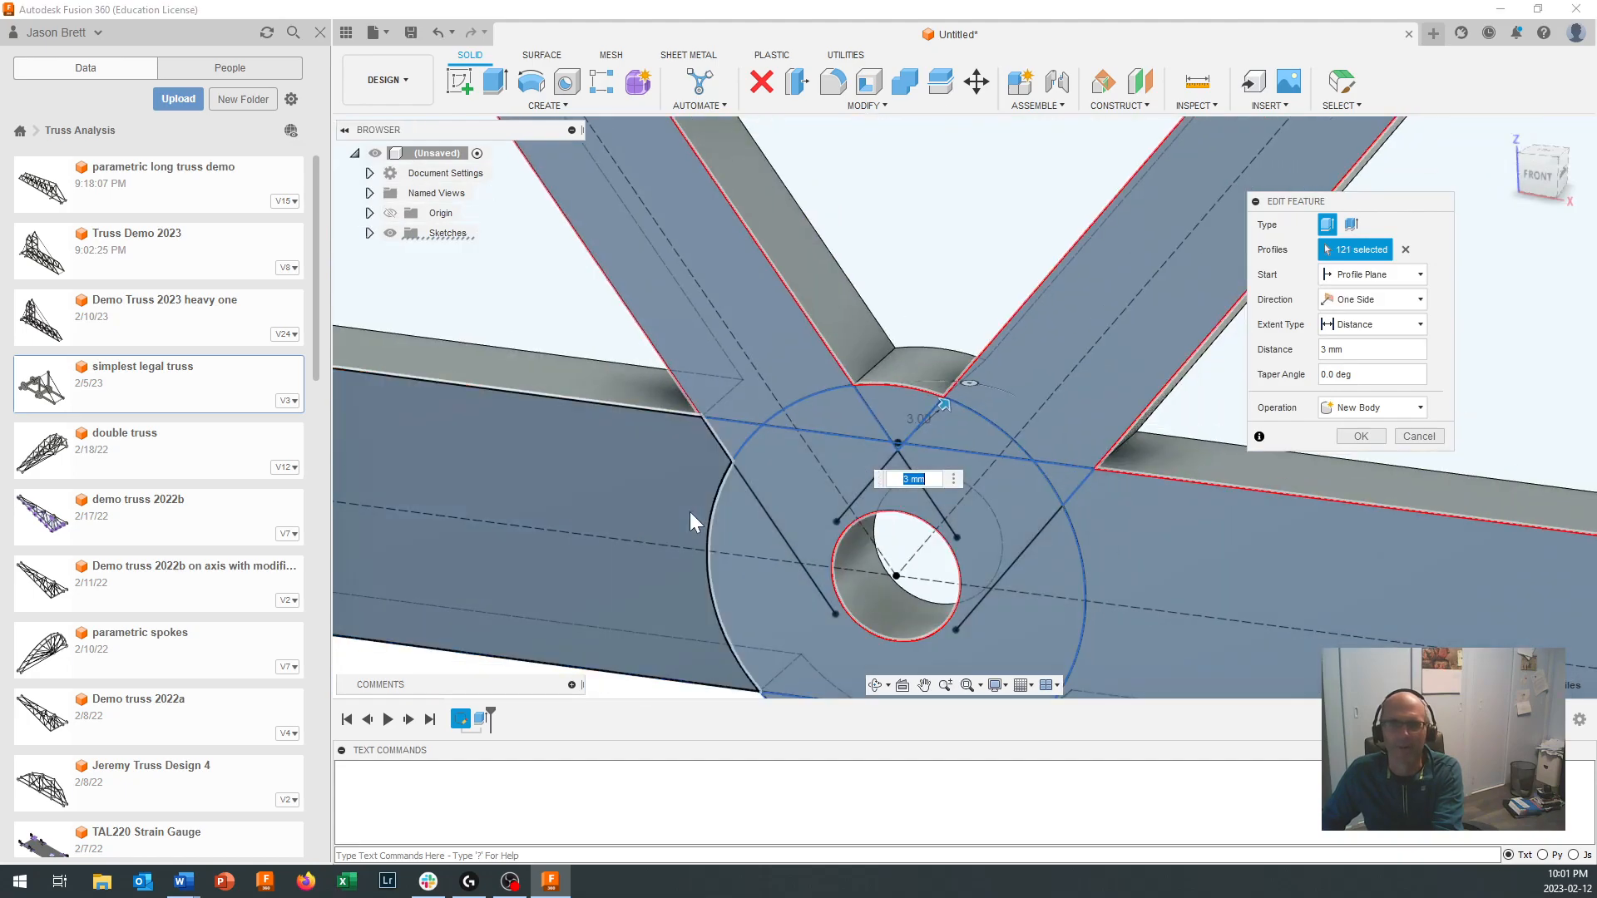
scroll(659, 474, "down", 2)
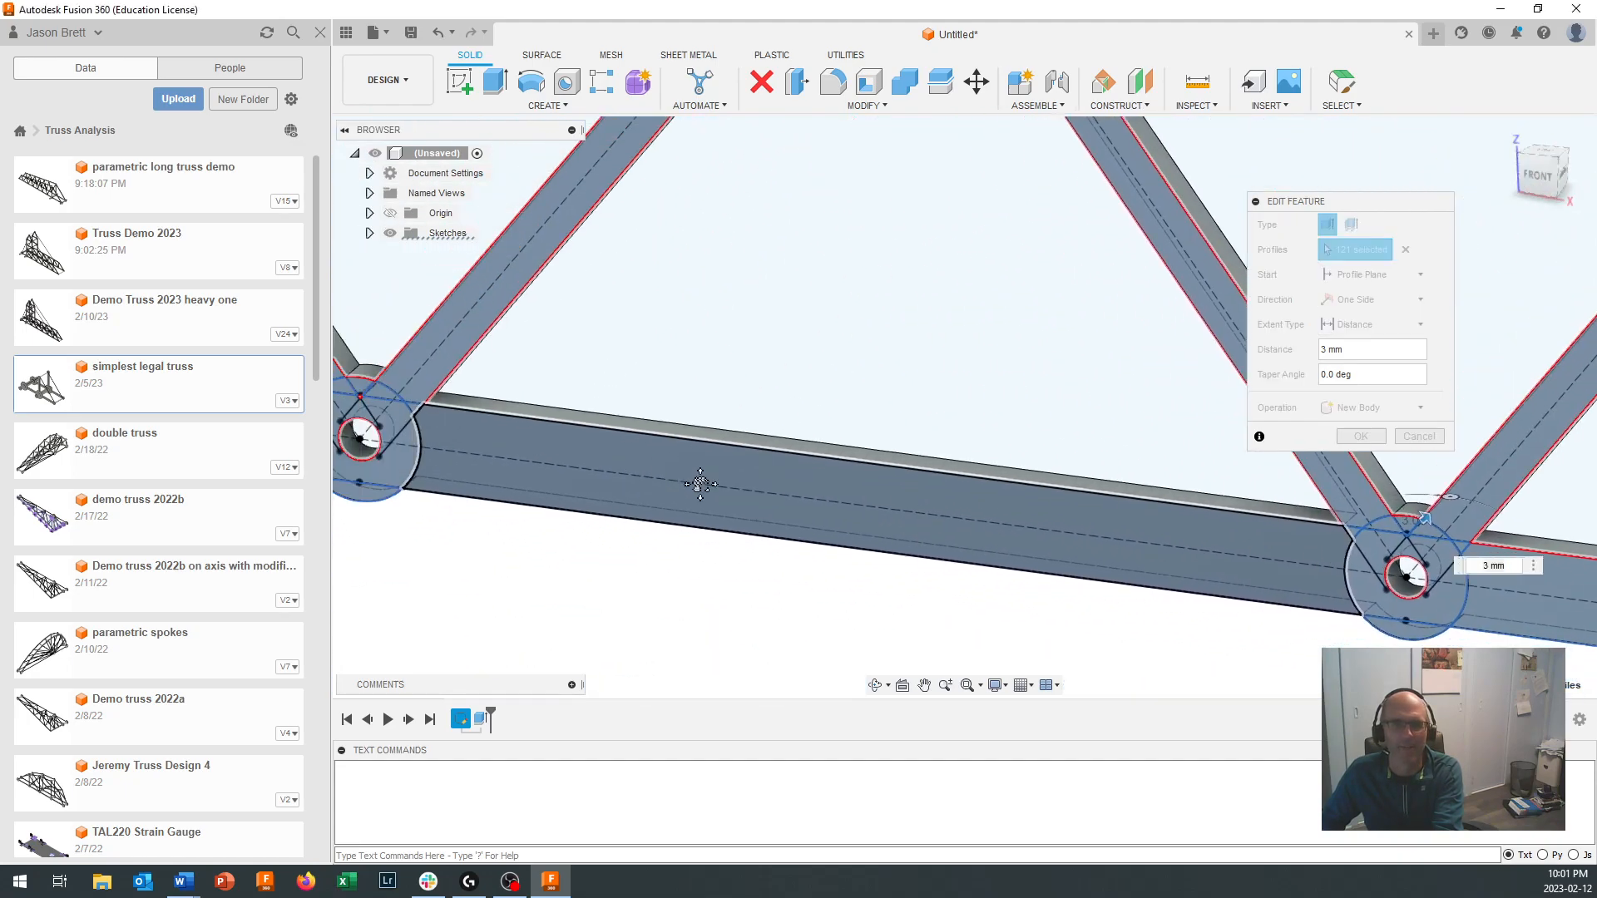
scroll(707, 371, "up", 10)
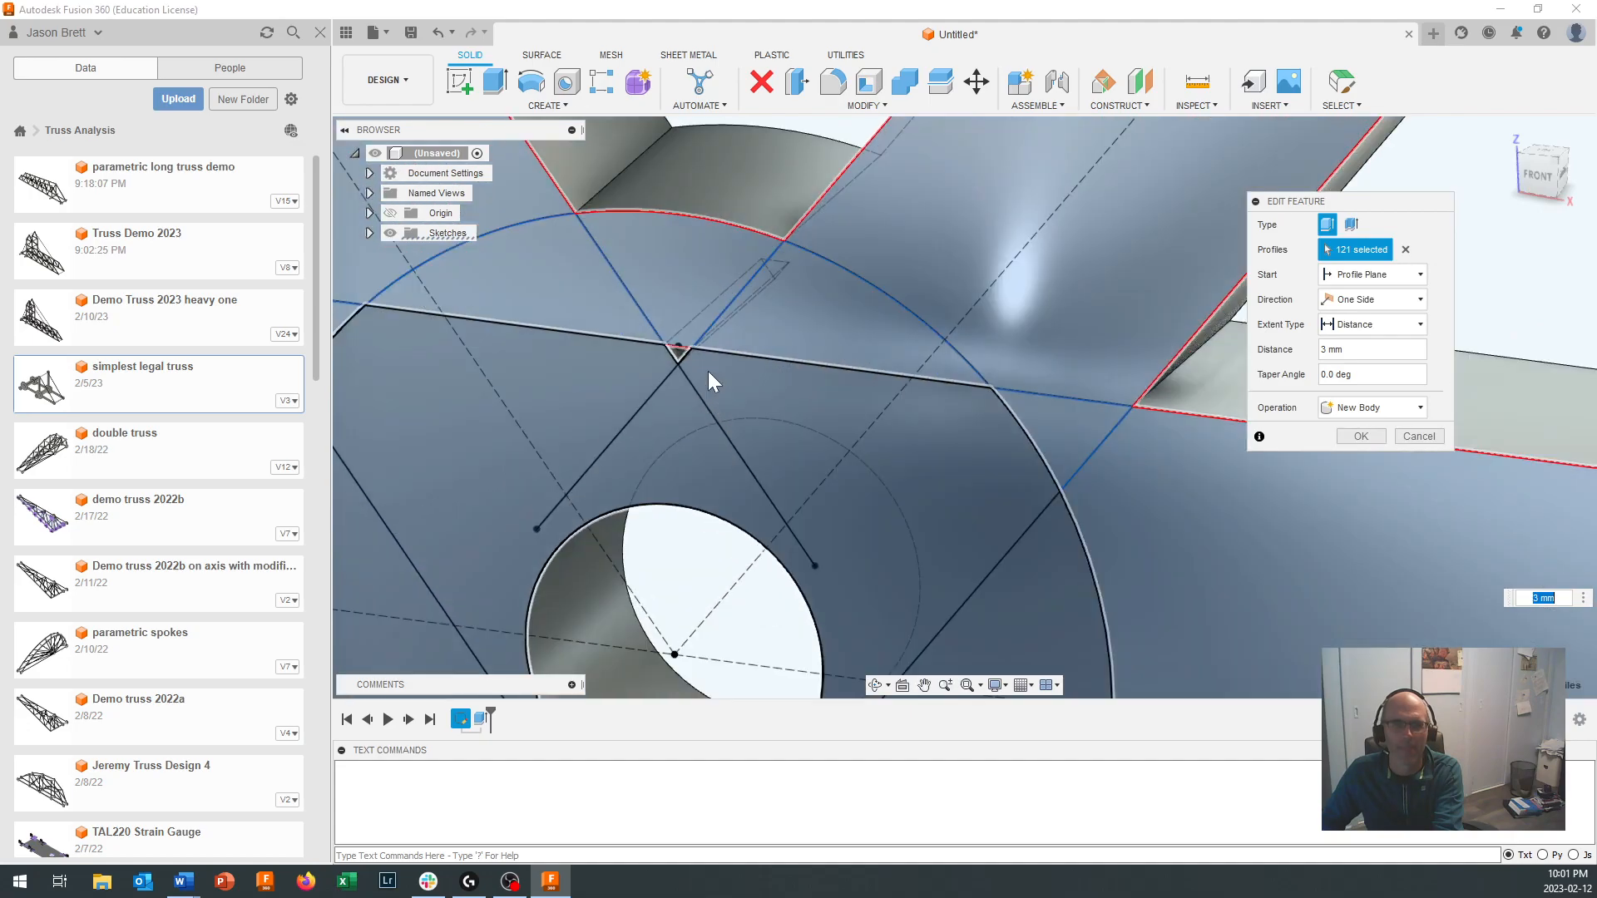
left_click(678, 355)
Step: Inspect the third lower-chord joint up close for regions missing from the extrusion profiles
scroll(627, 395, "down", 3)
scroll(612, 426, "down", 8)
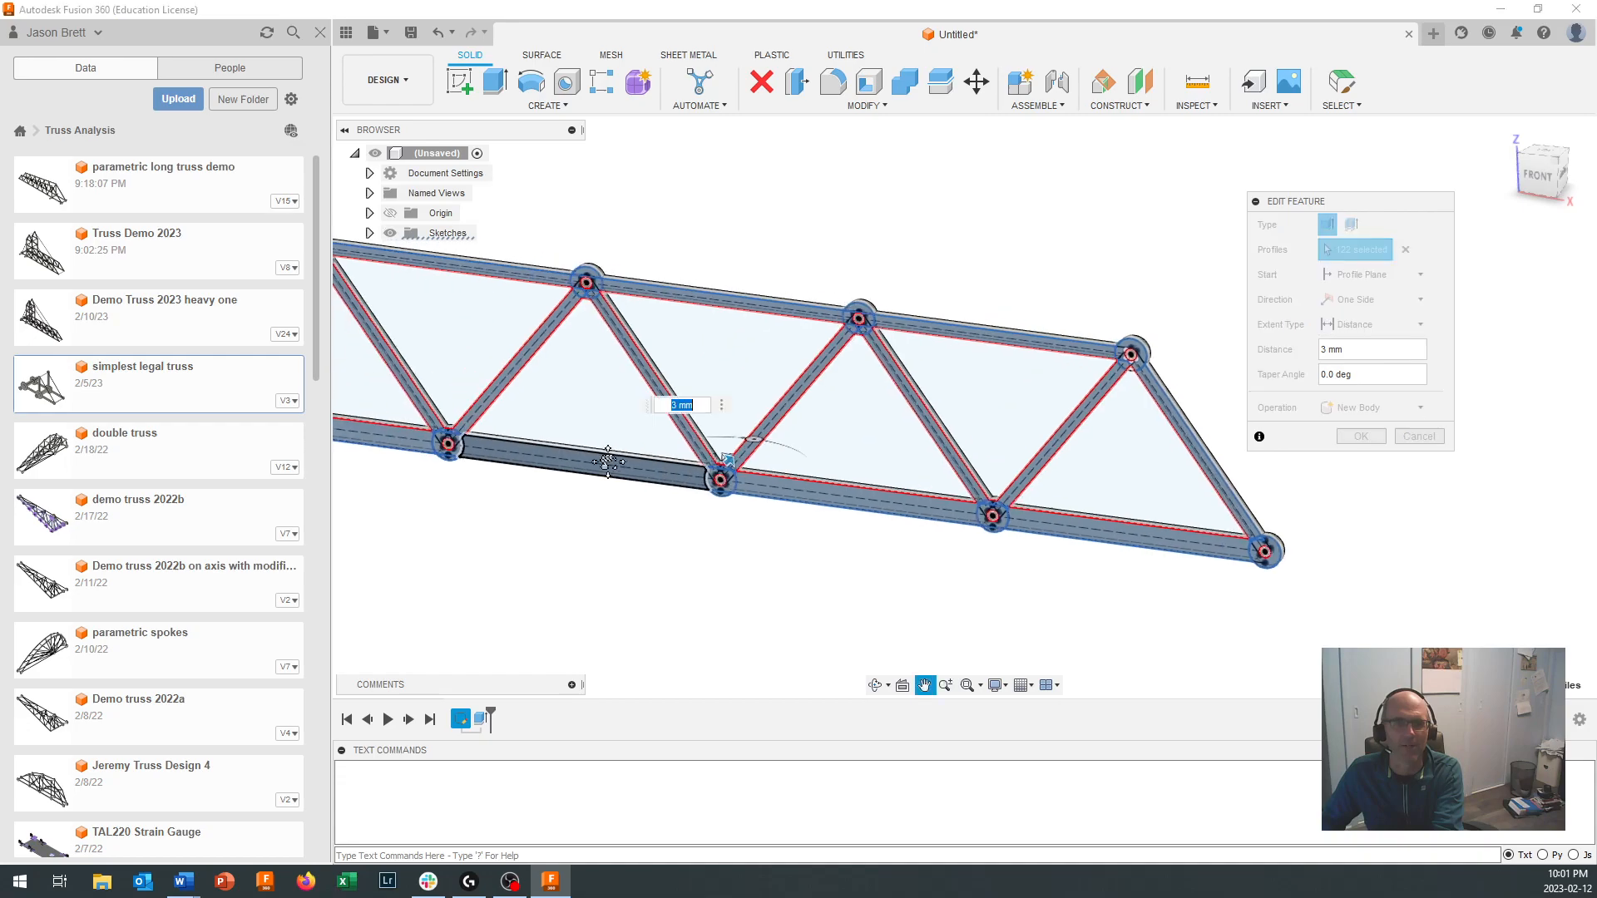
scroll(1193, 510, "down", 3)
scroll(1035, 507, "up", 10)
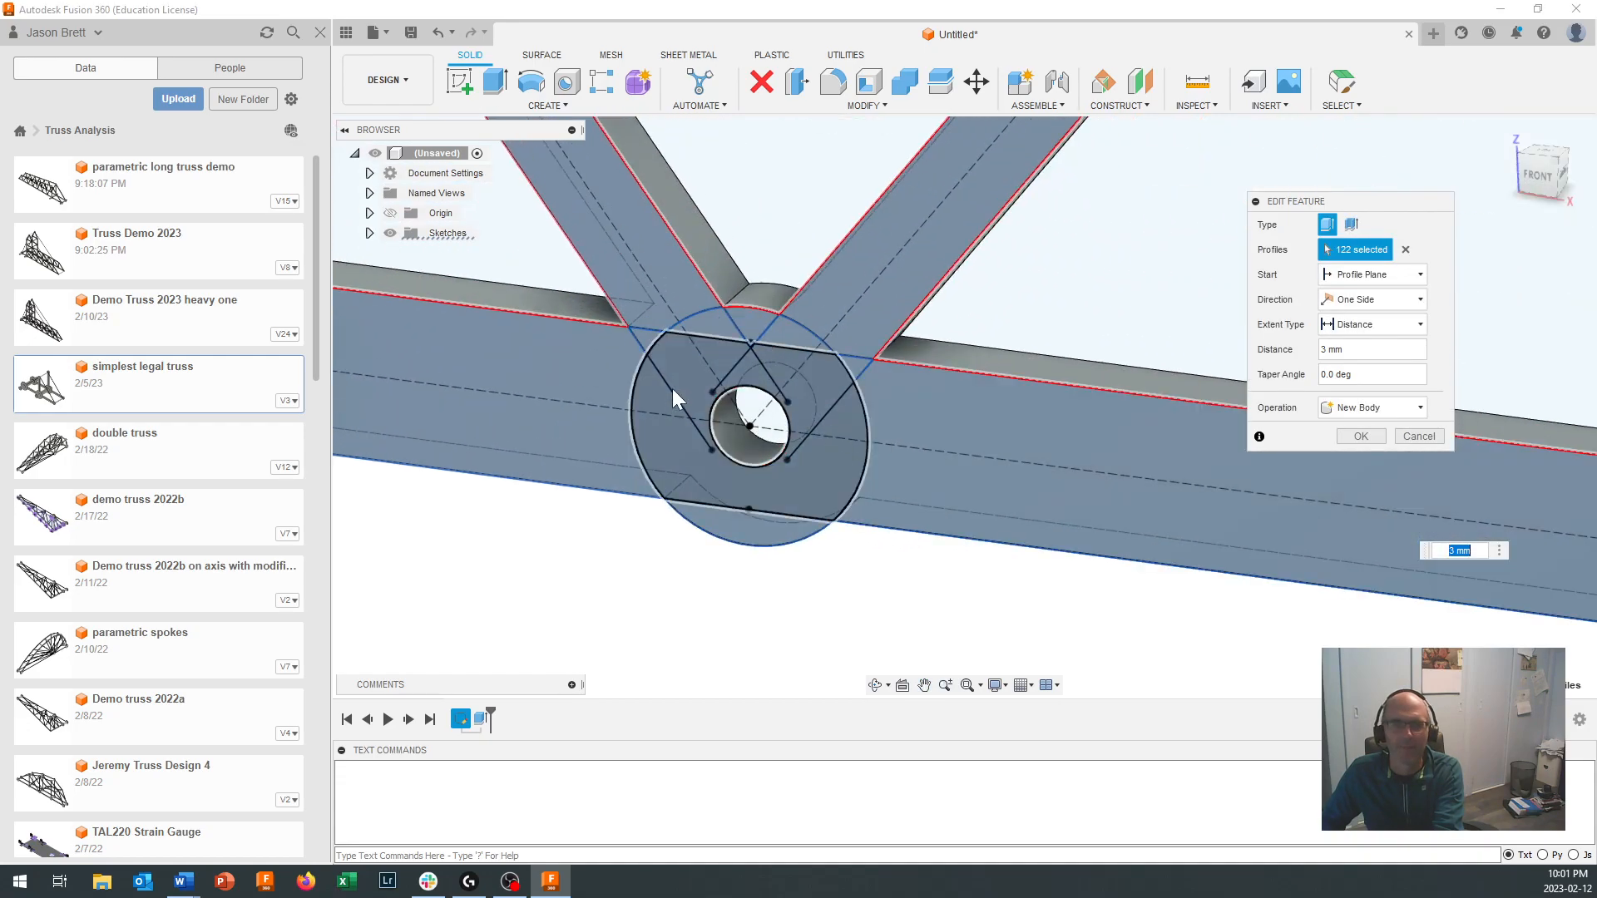
scroll(707, 362, "up", 4)
scroll(770, 326, "up", 3)
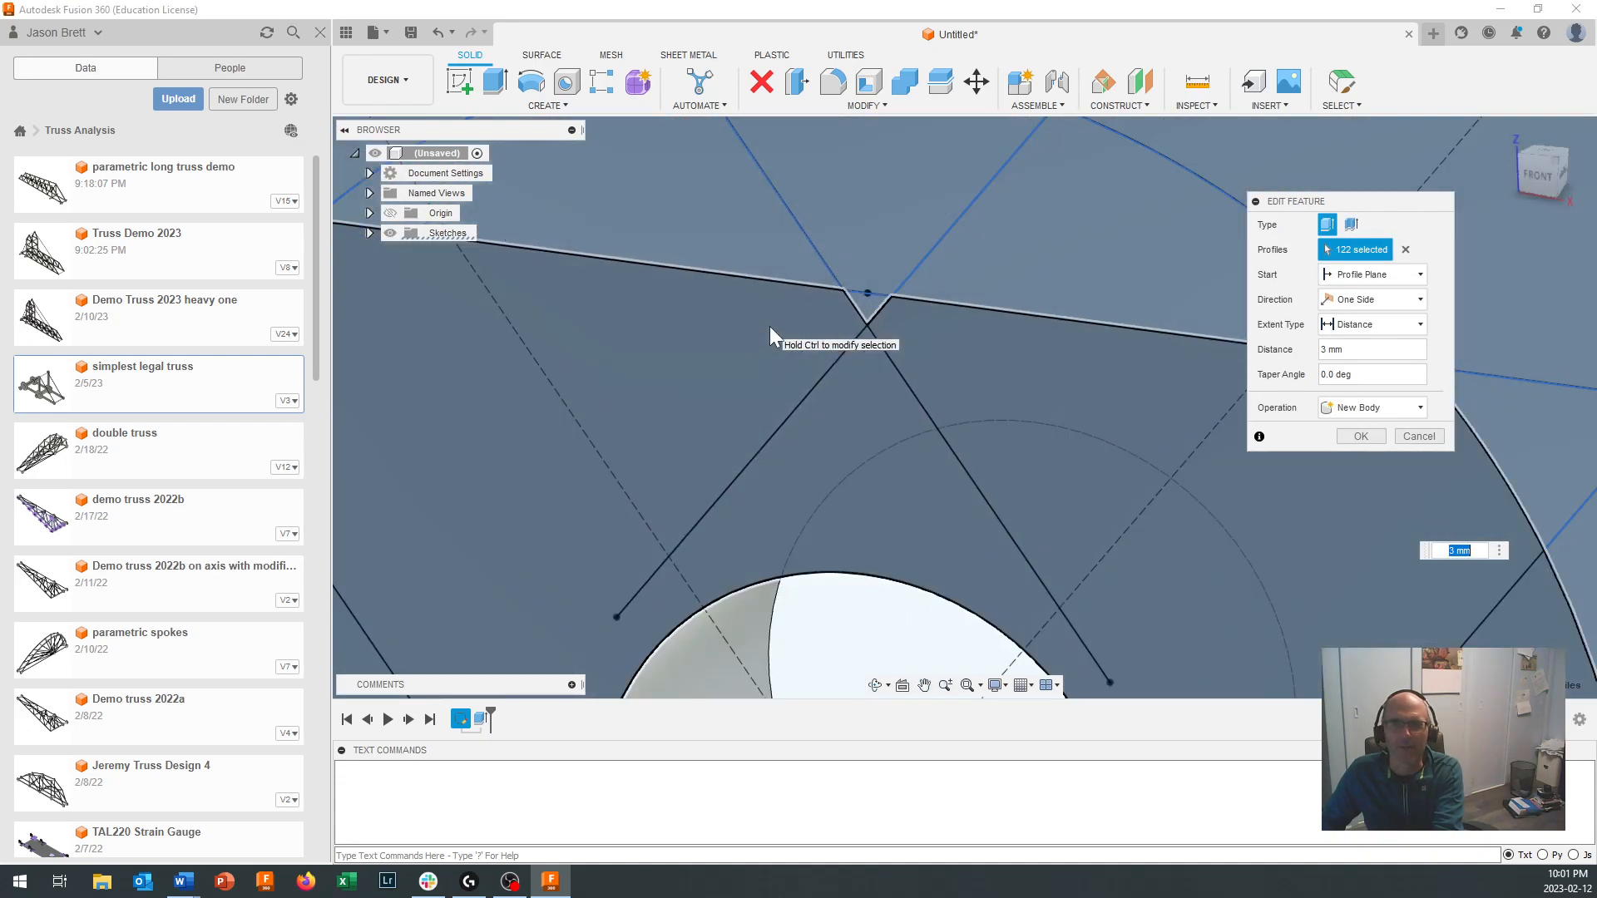
scroll(770, 326, "down", 5)
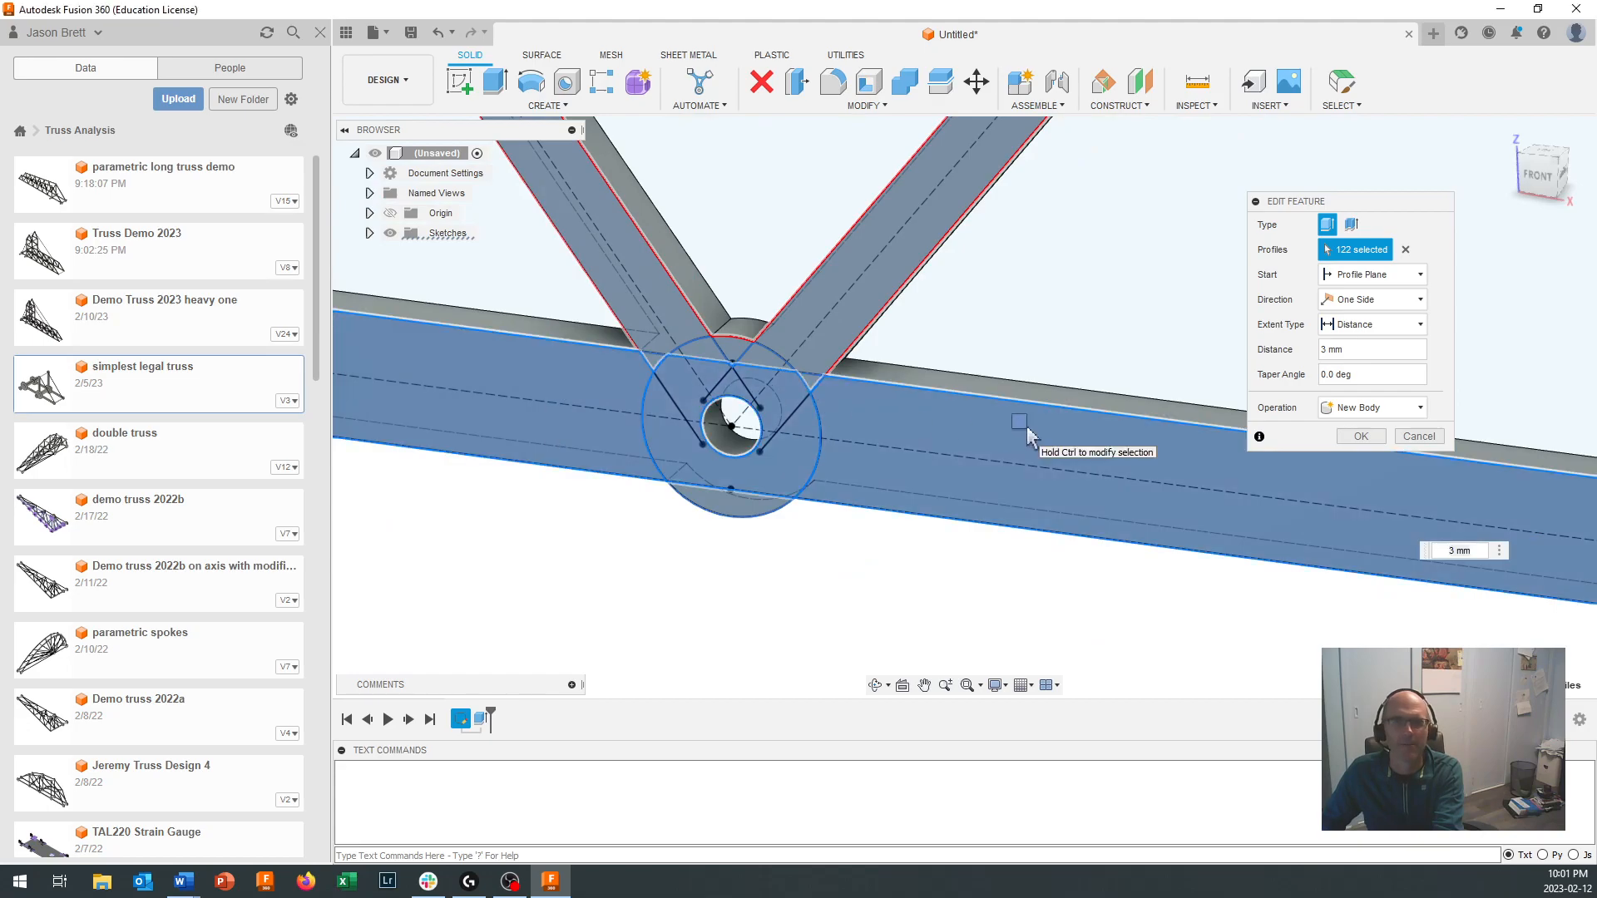
Step: Remove and re-add the adjoining chord segments and ring region at the third lower-chord joint in the extrusion profiles
left_click(774, 438)
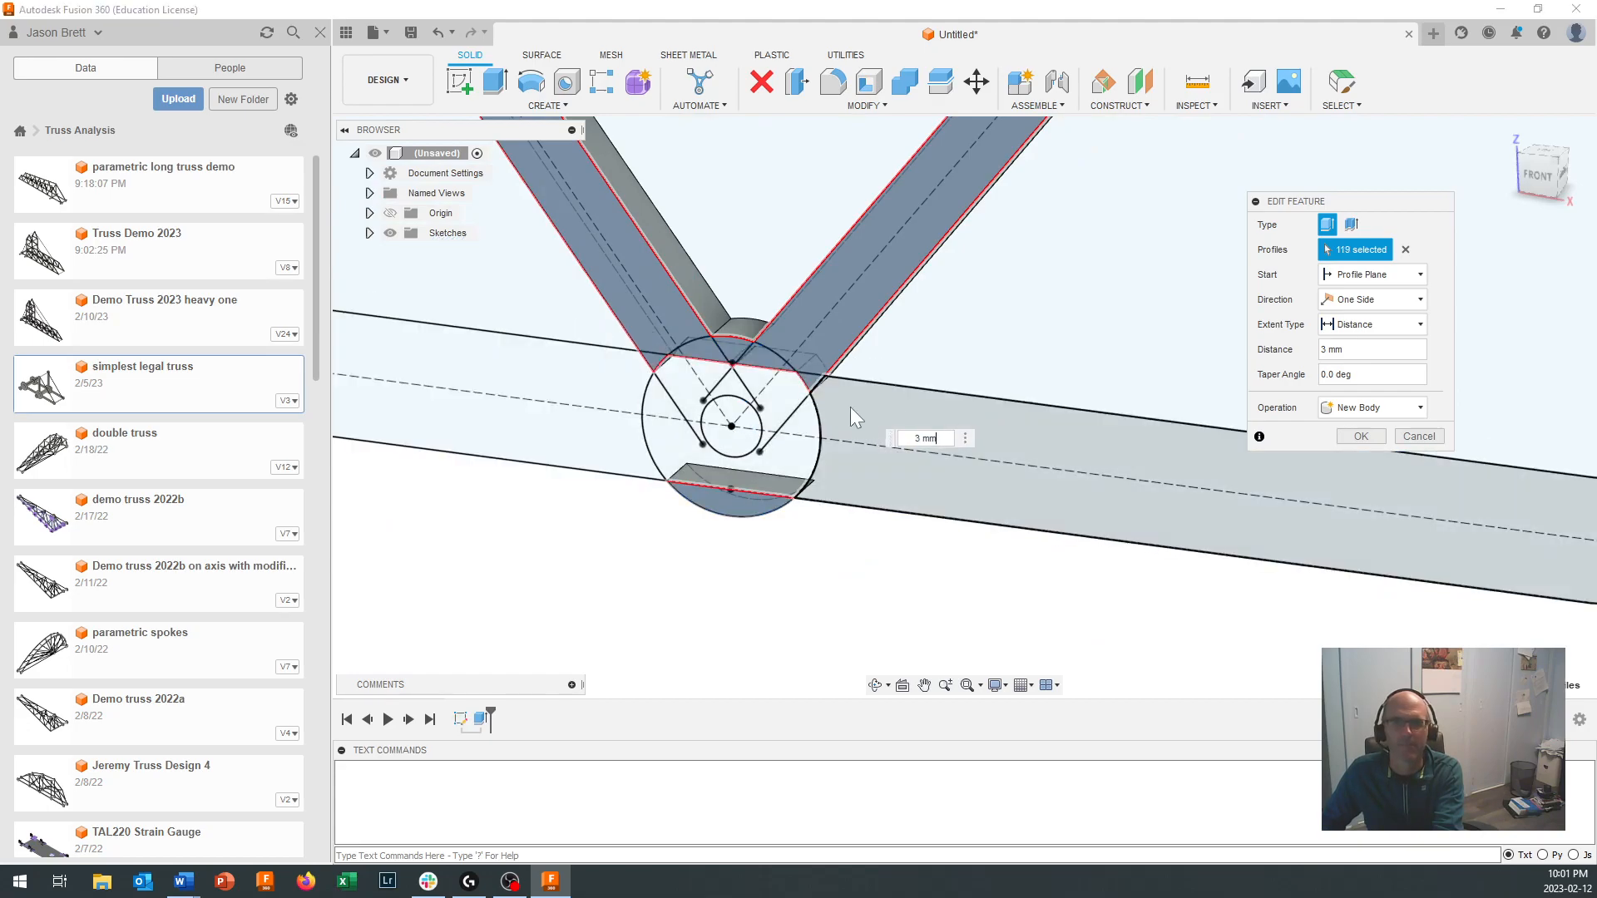
left_click(601, 401)
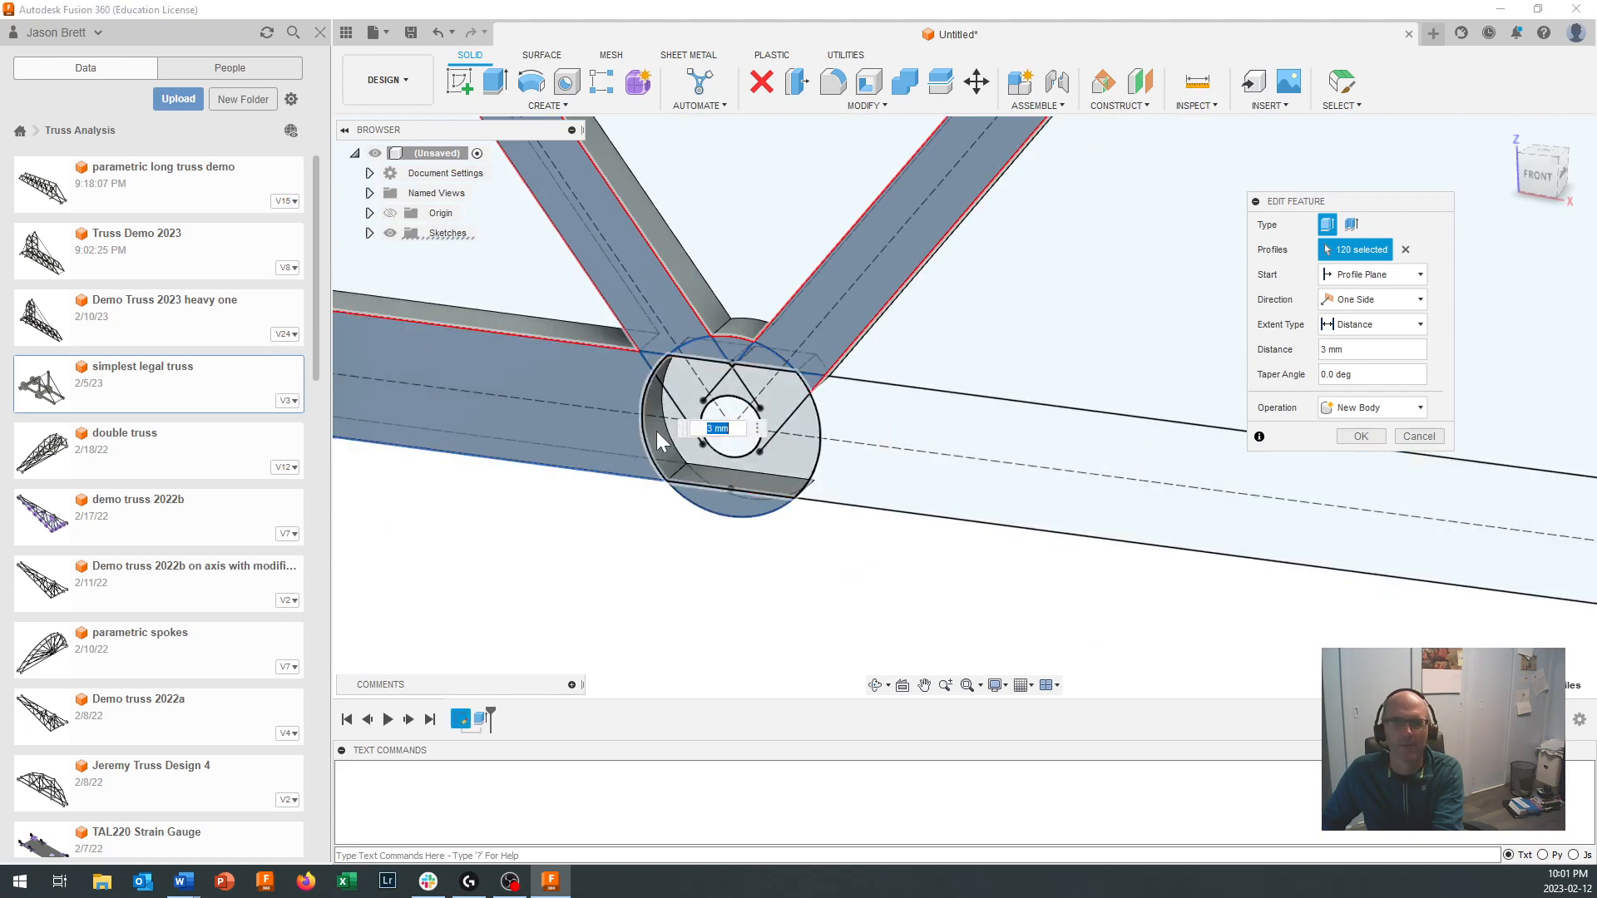
left_click(656, 431)
scroll(722, 391, "up", 5)
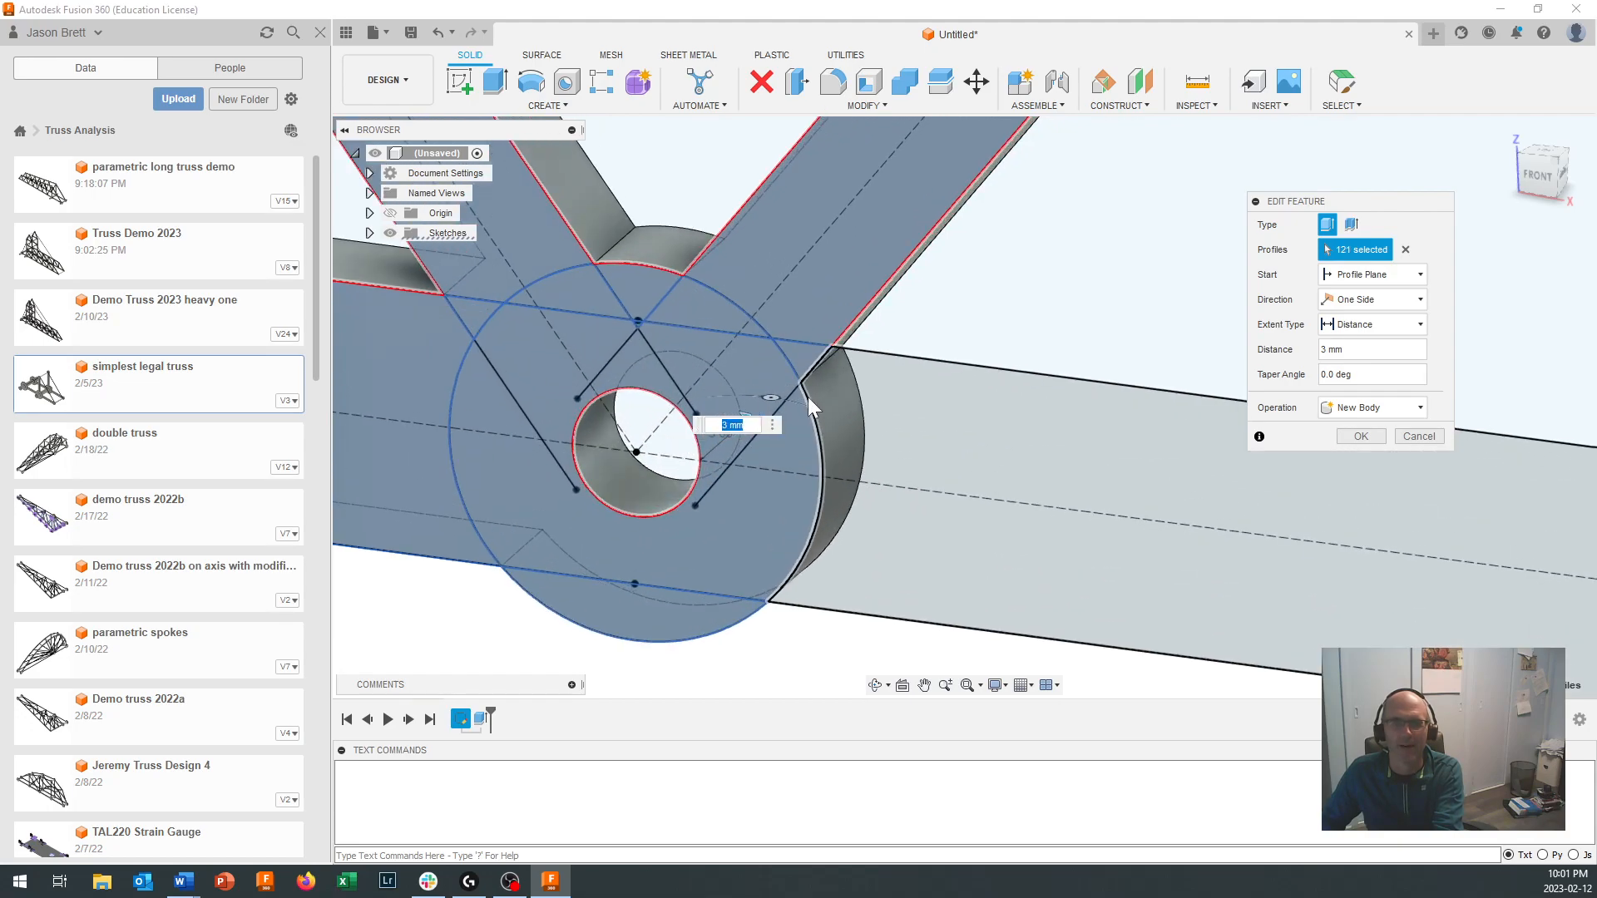
scroll(800, 497, "down", 5)
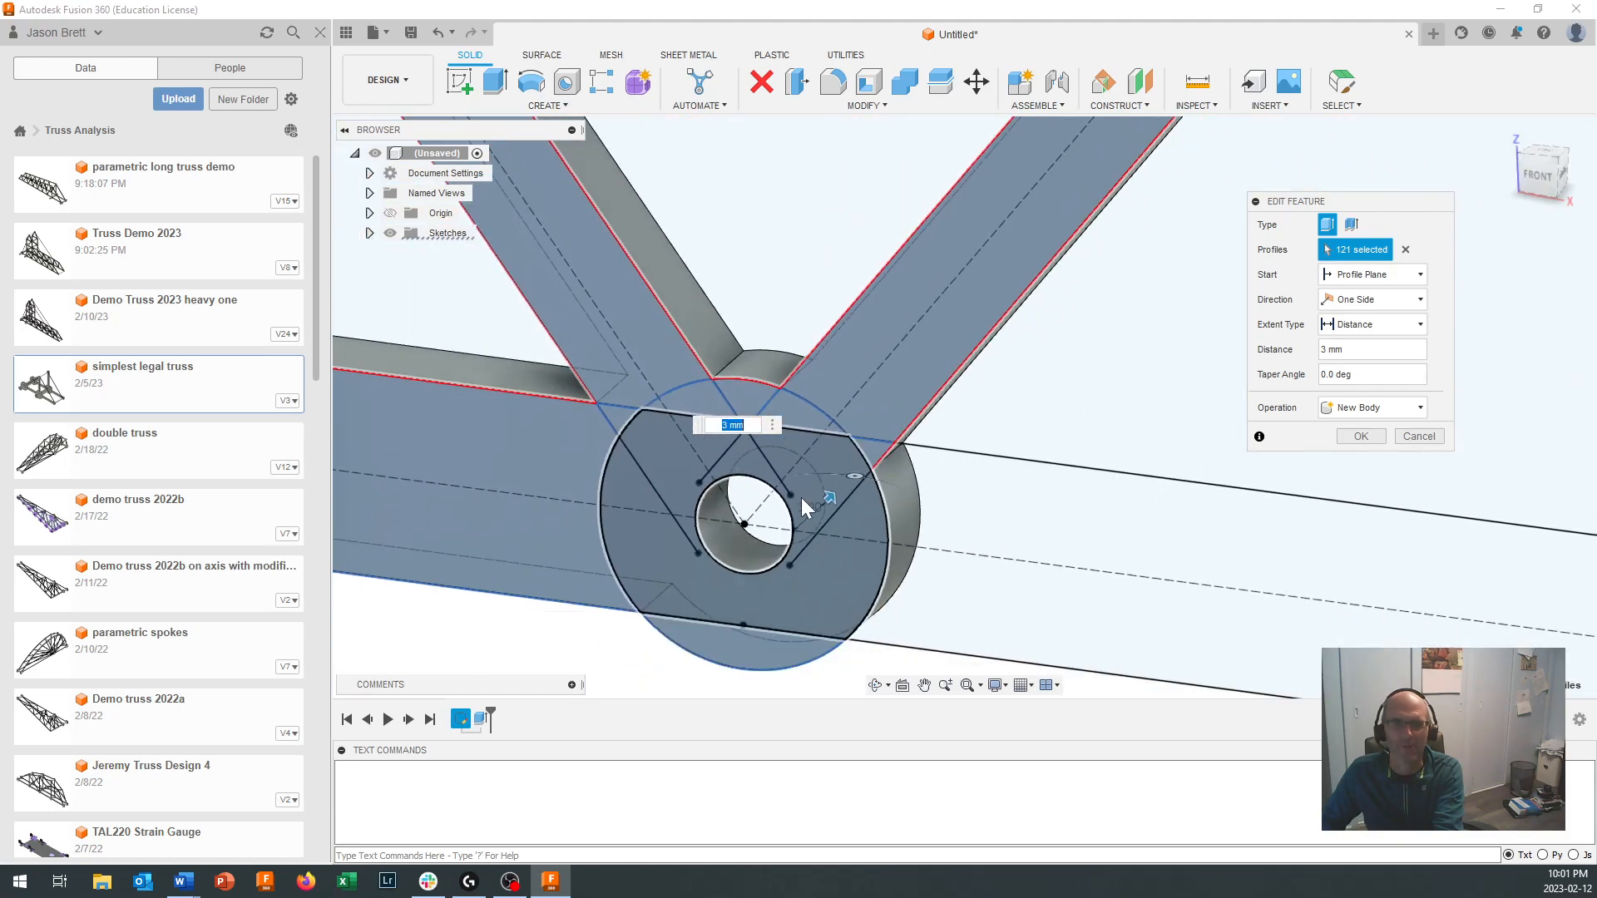
left_click(899, 599)
scroll(898, 601, "down", 6)
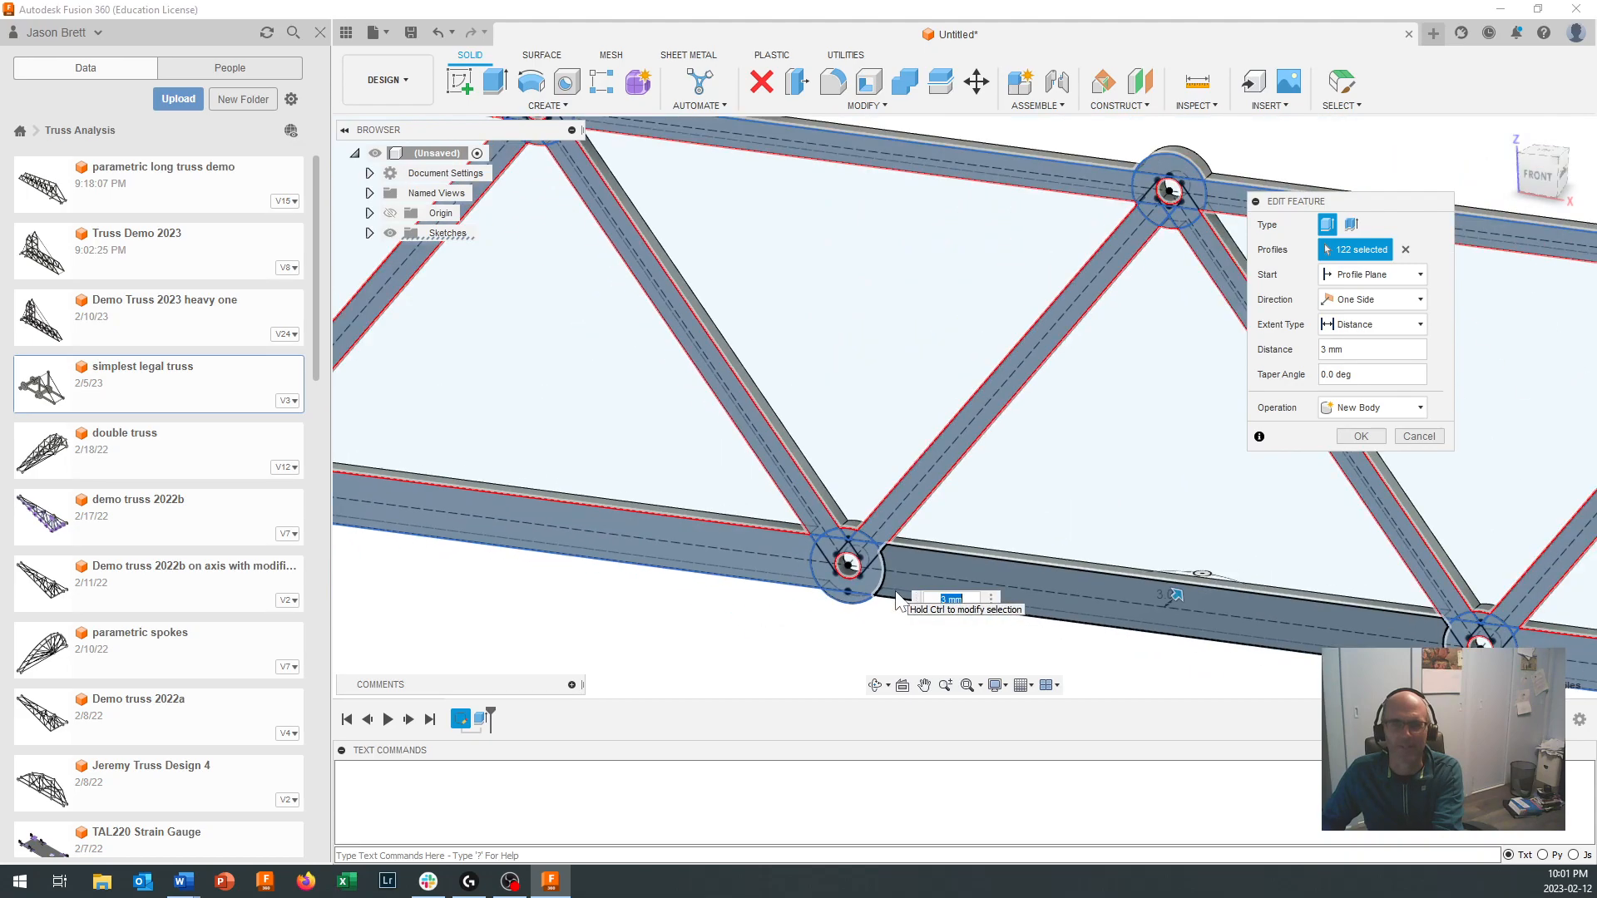
Step: Add the tiny missed region above the hole at the first lower-chord joint to the extrusion profiles
middle_click_drag(680, 623, 840, 607)
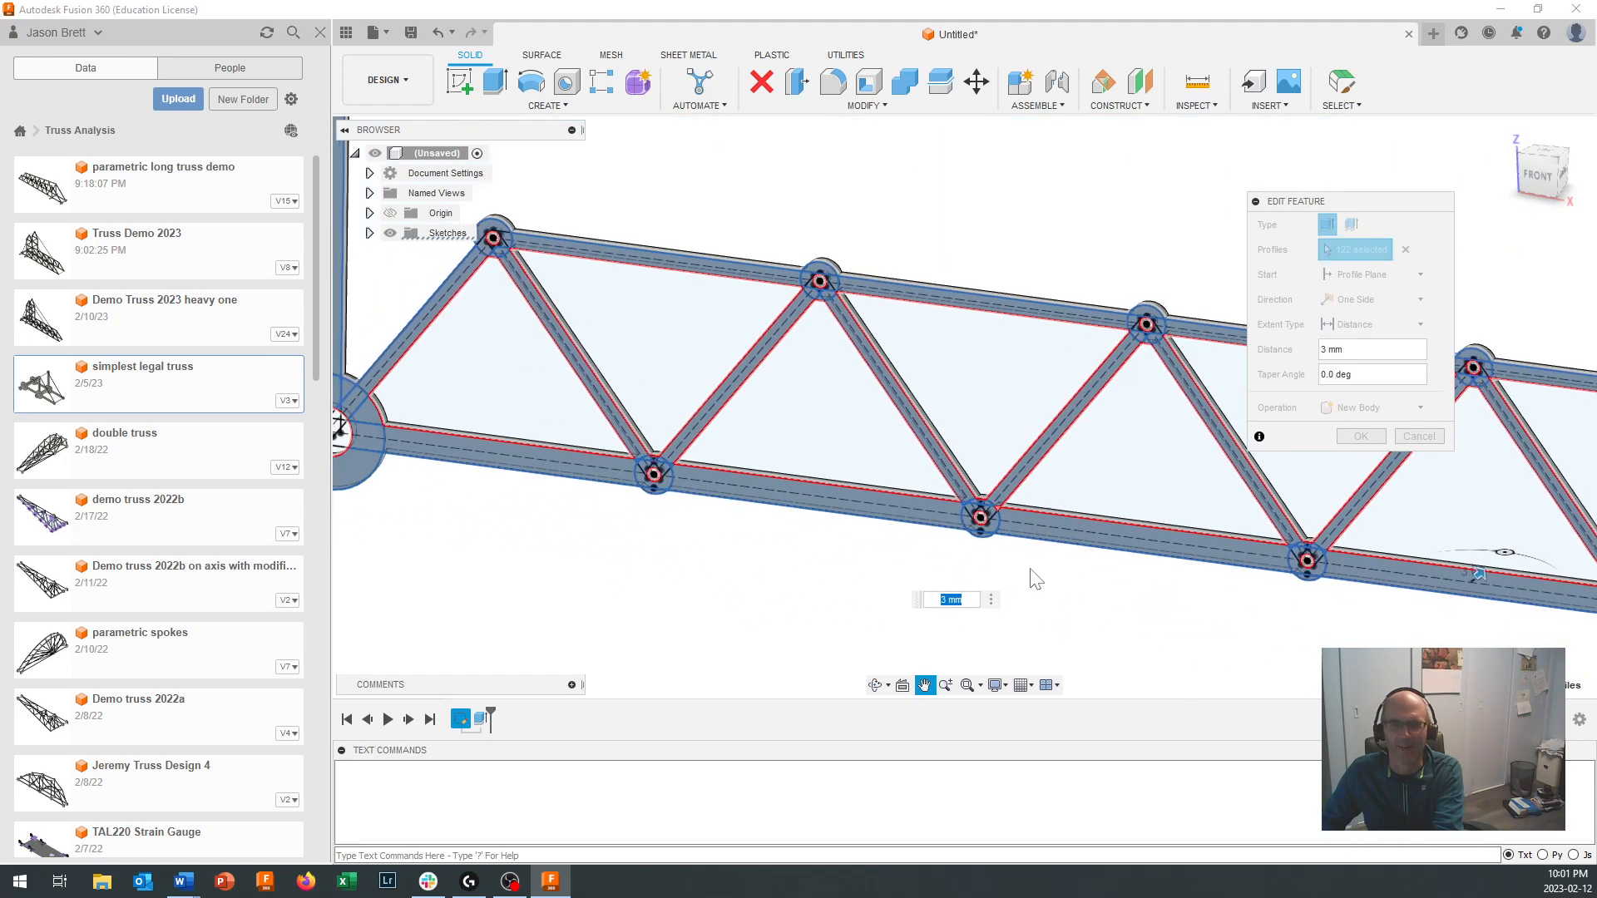
scroll(998, 540, "up", 10)
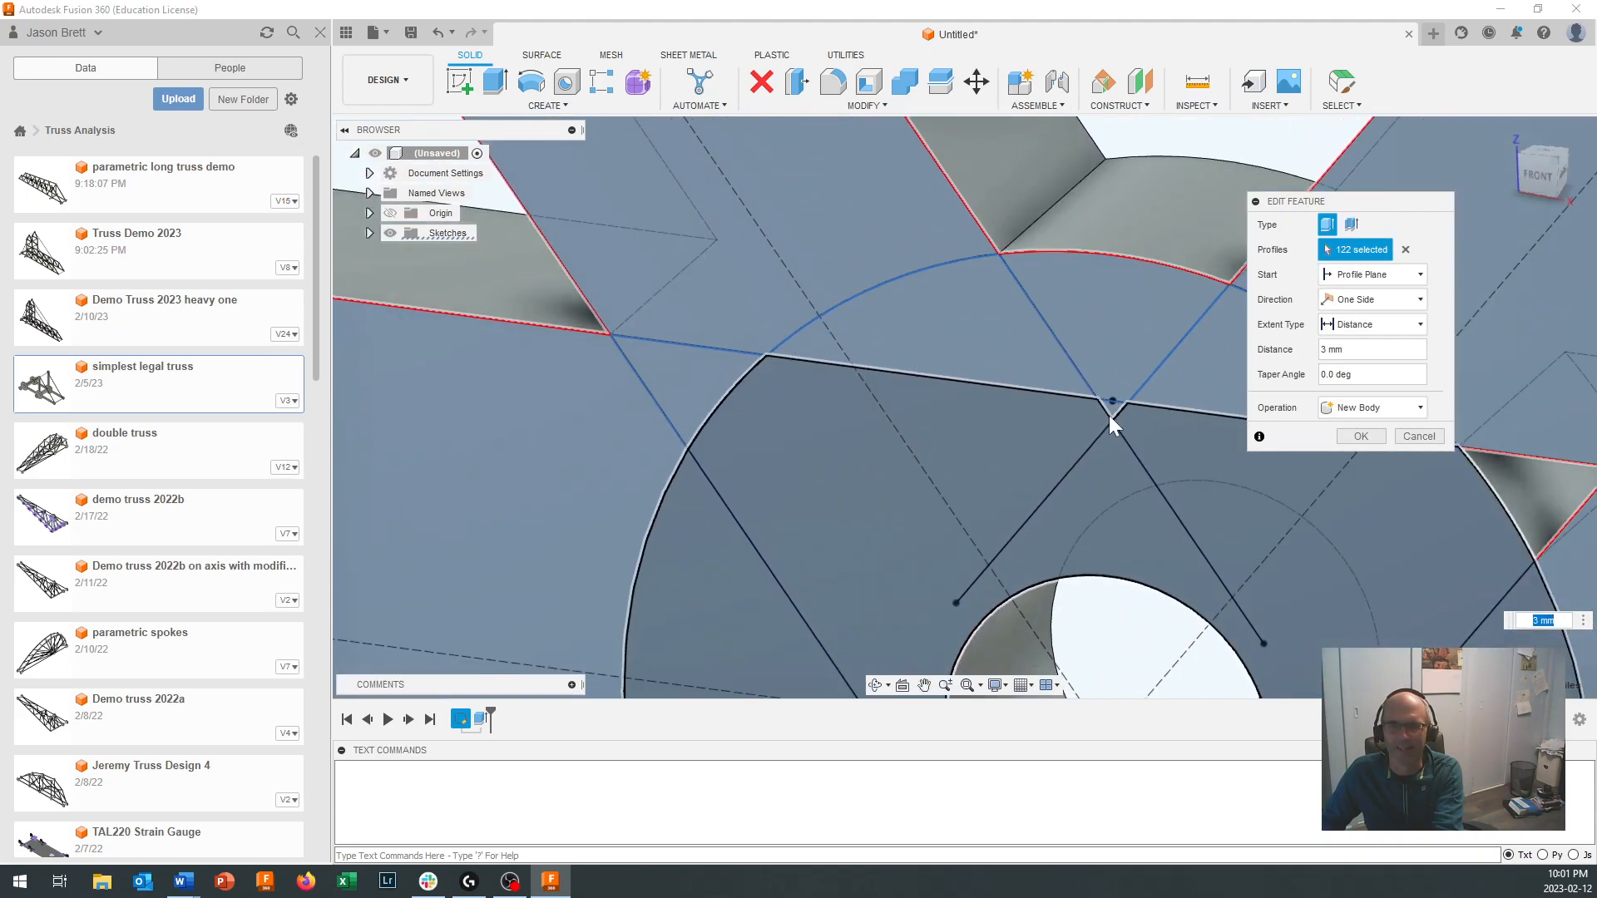
scroll(1082, 519, "down", 5)
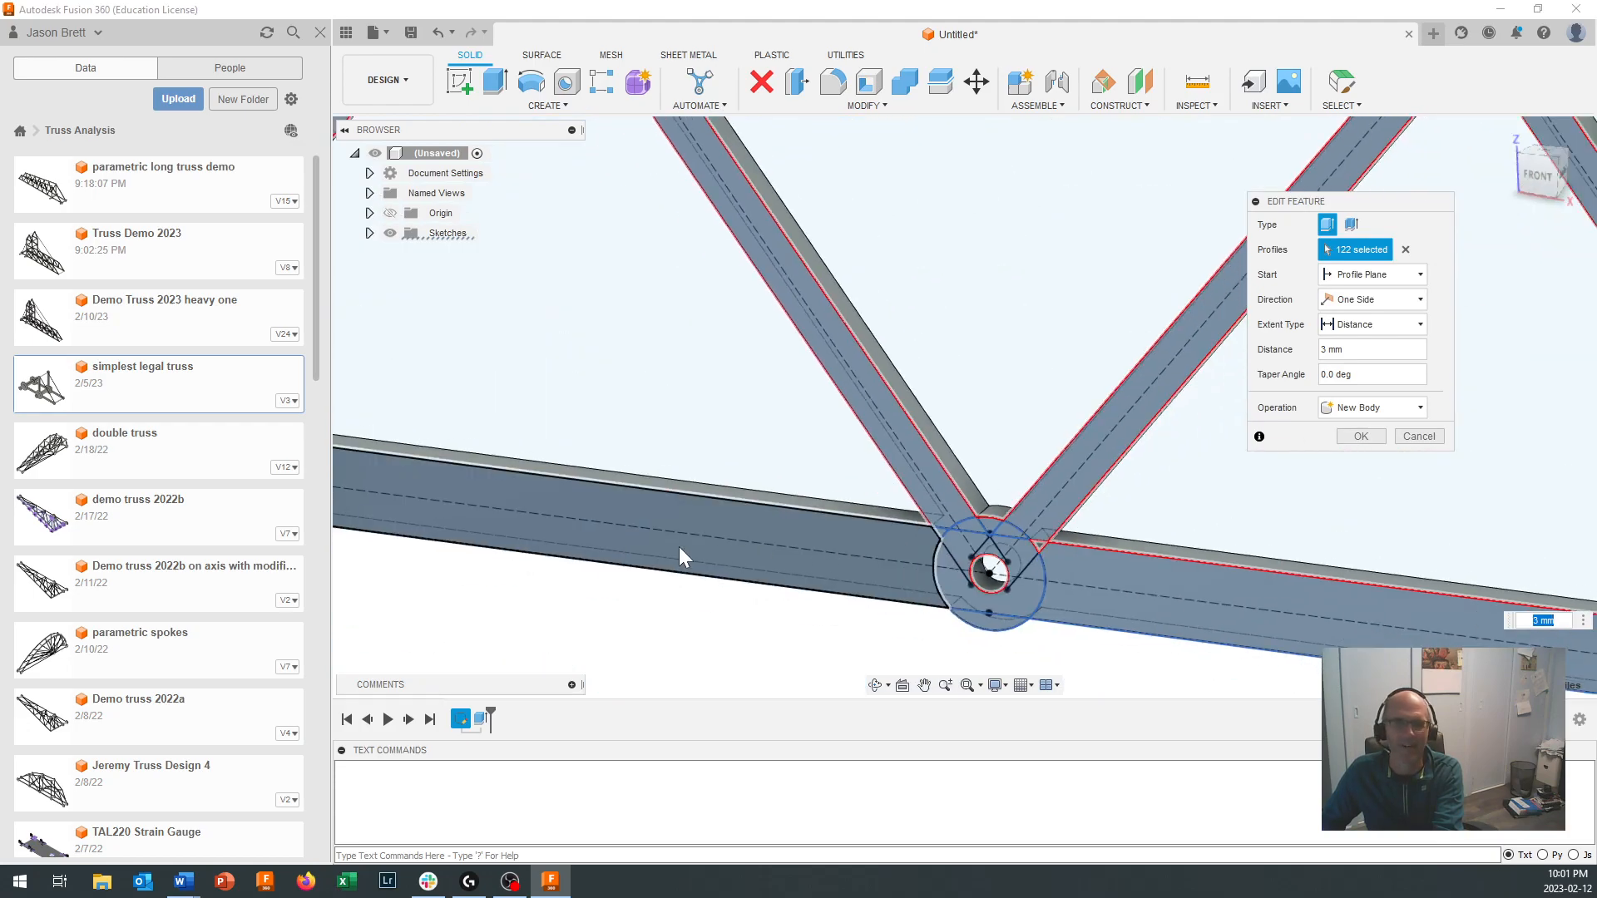
scroll(1126, 595, "down", 5)
scroll(1134, 606, "up", 6)
scroll(730, 544, "up", 3)
middle_click_drag(682, 525, 860, 579)
scroll(836, 354, "up", 5)
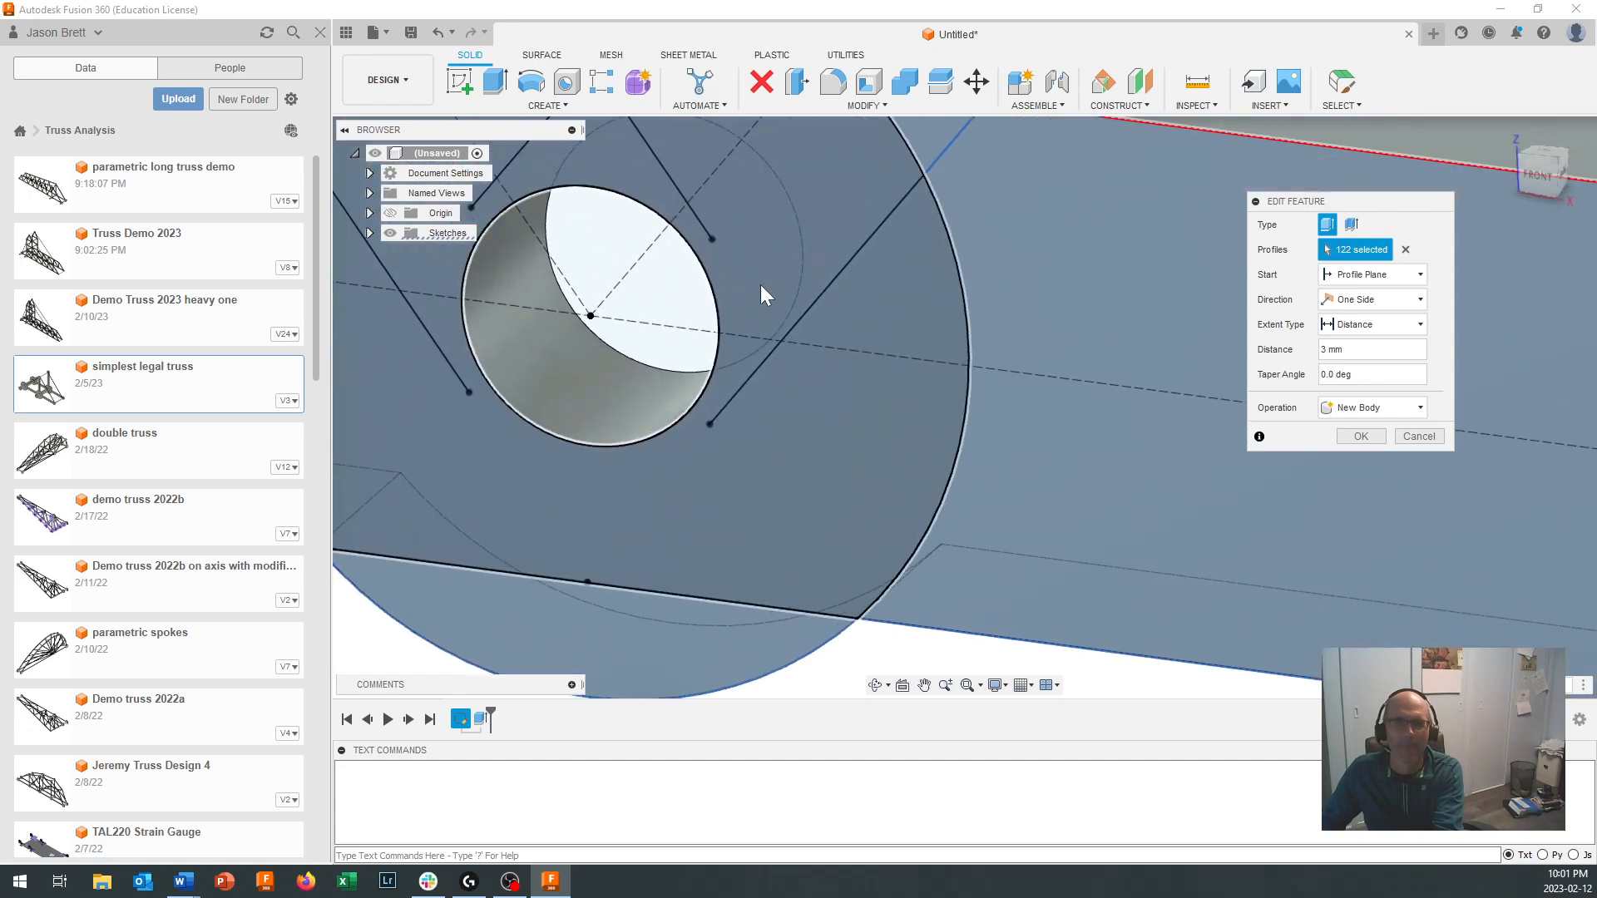
middle_click_drag(765, 295, 817, 539)
scroll(632, 297, "up", 1)
left_click(640, 287)
scroll(616, 341, "down", 5)
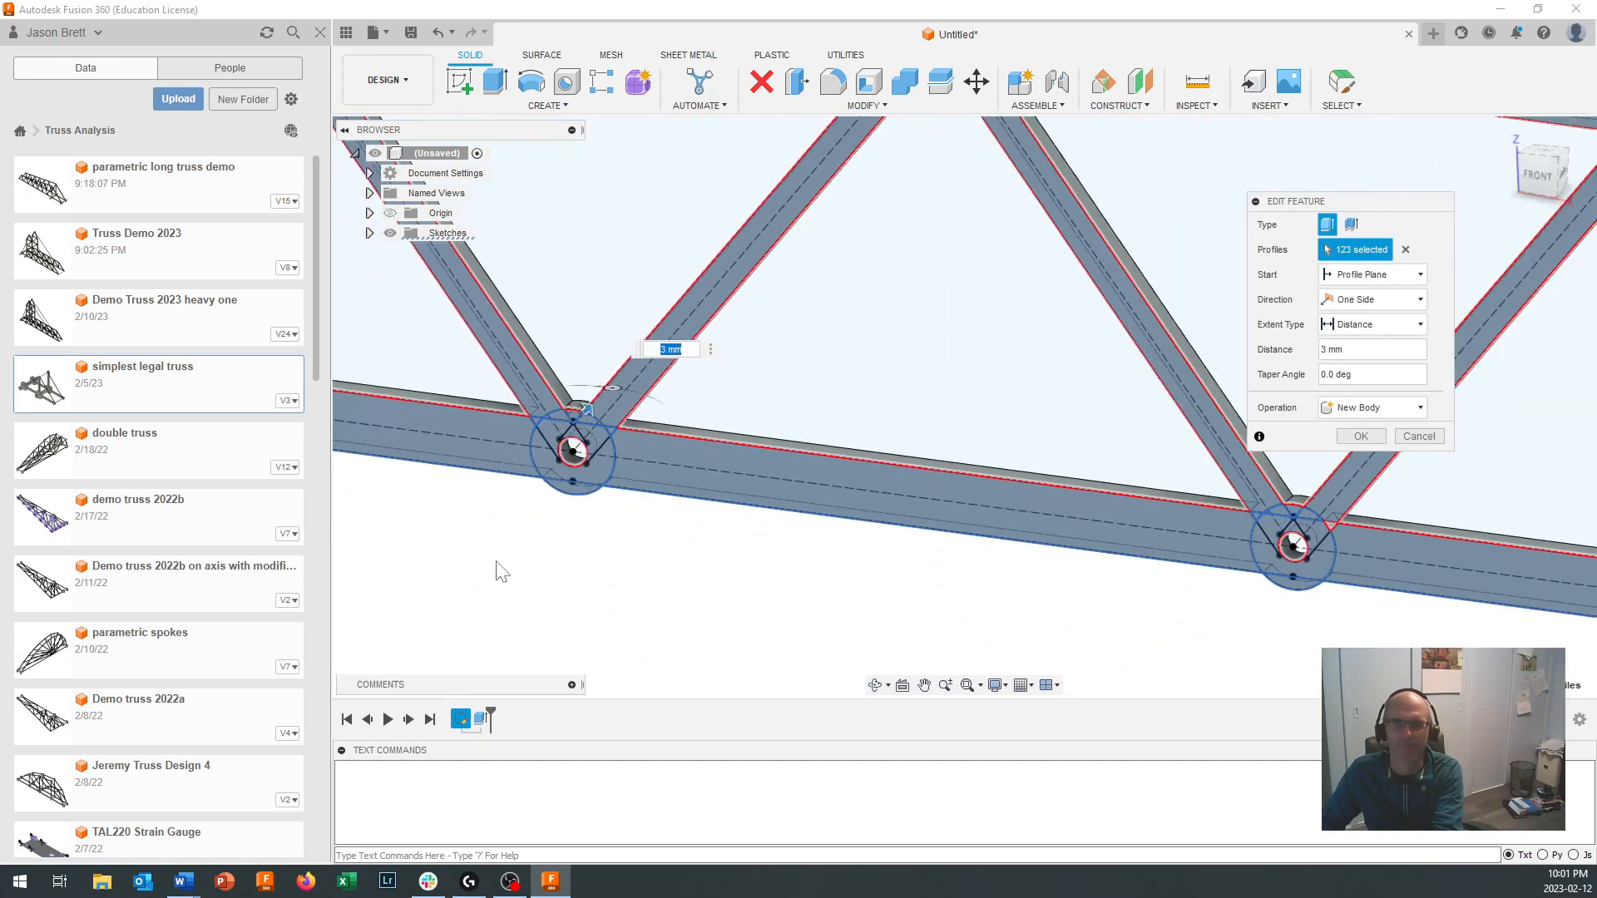
Step: Apply the edited 3 mm extrusion and examine the truss body's joints along both chords
middle_click_drag(491, 560, 1312, 668)
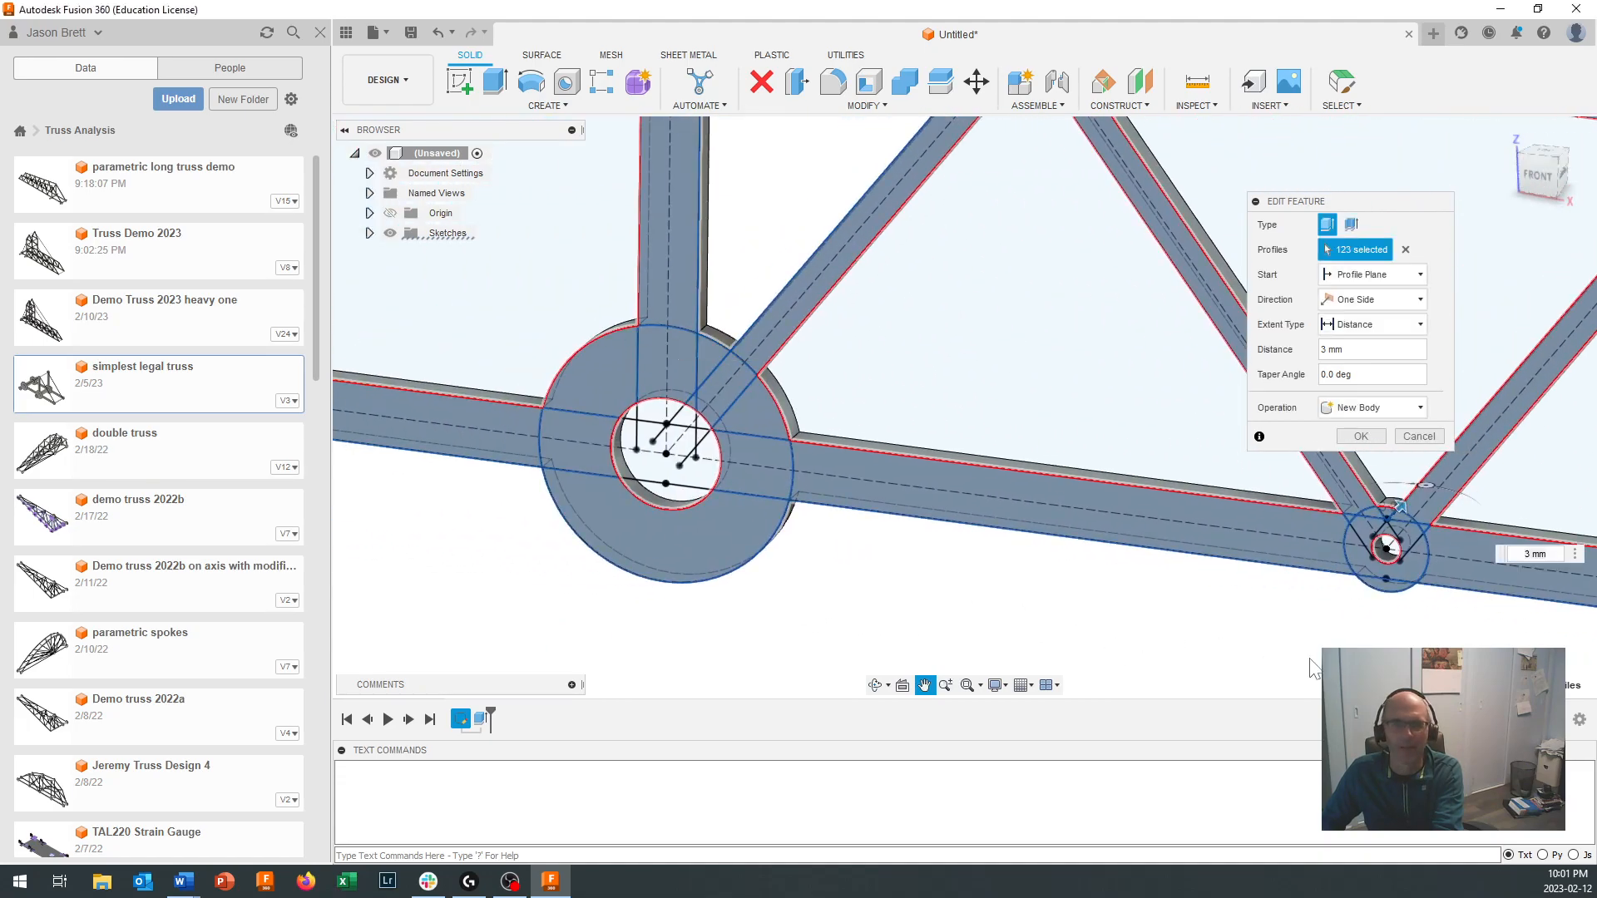
scroll(1285, 679, "down", 5)
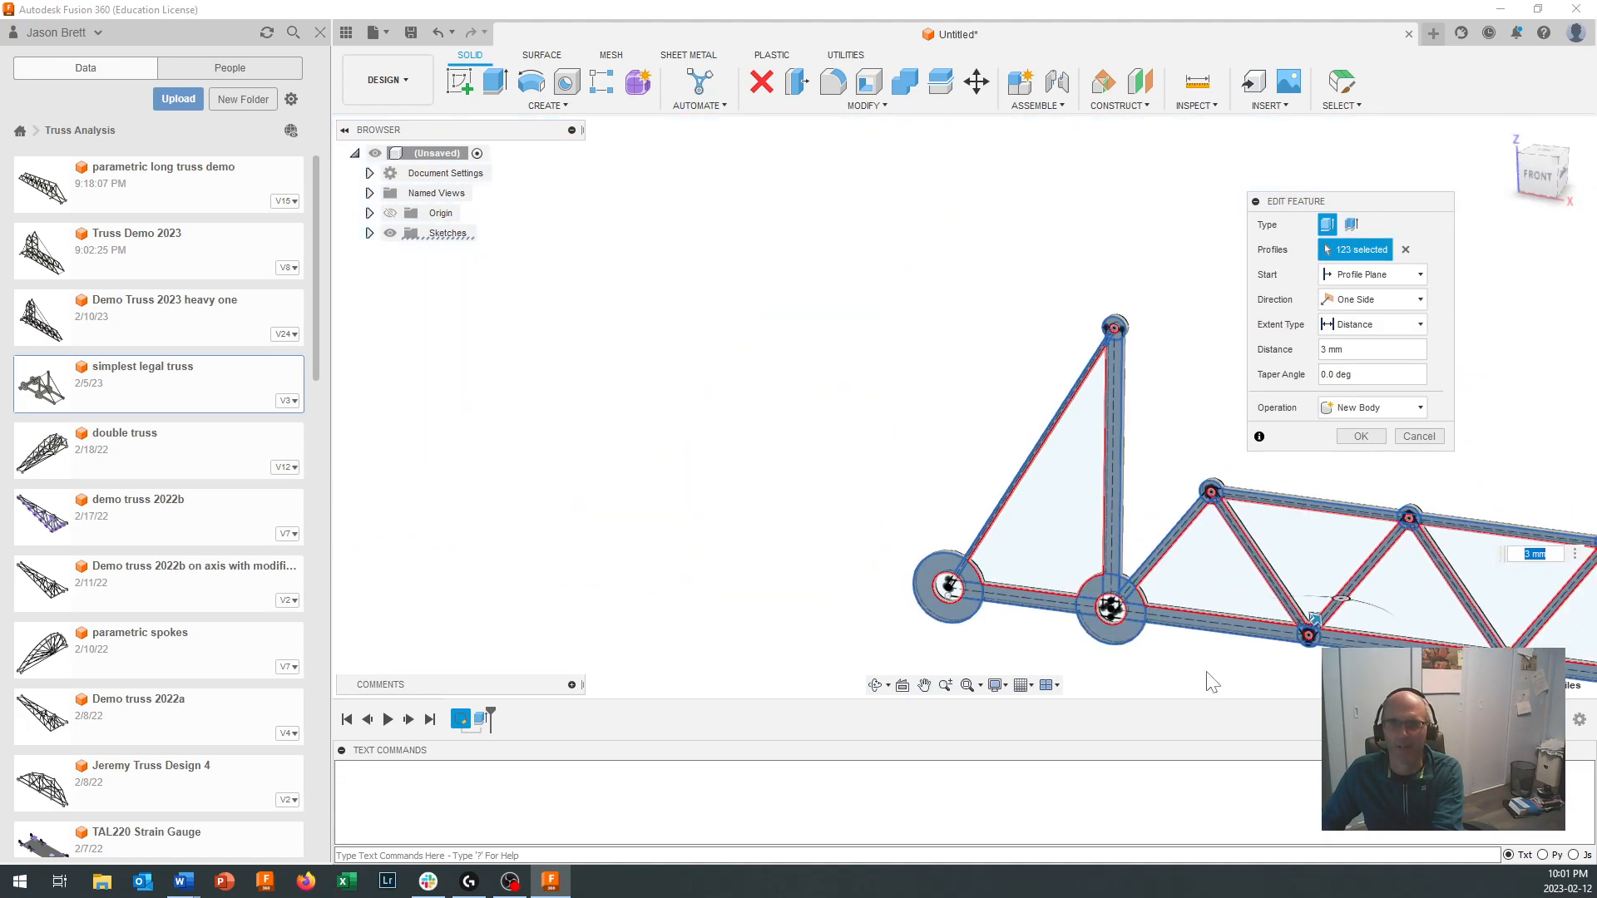
middle_click_drag(1212, 682, 956, 542)
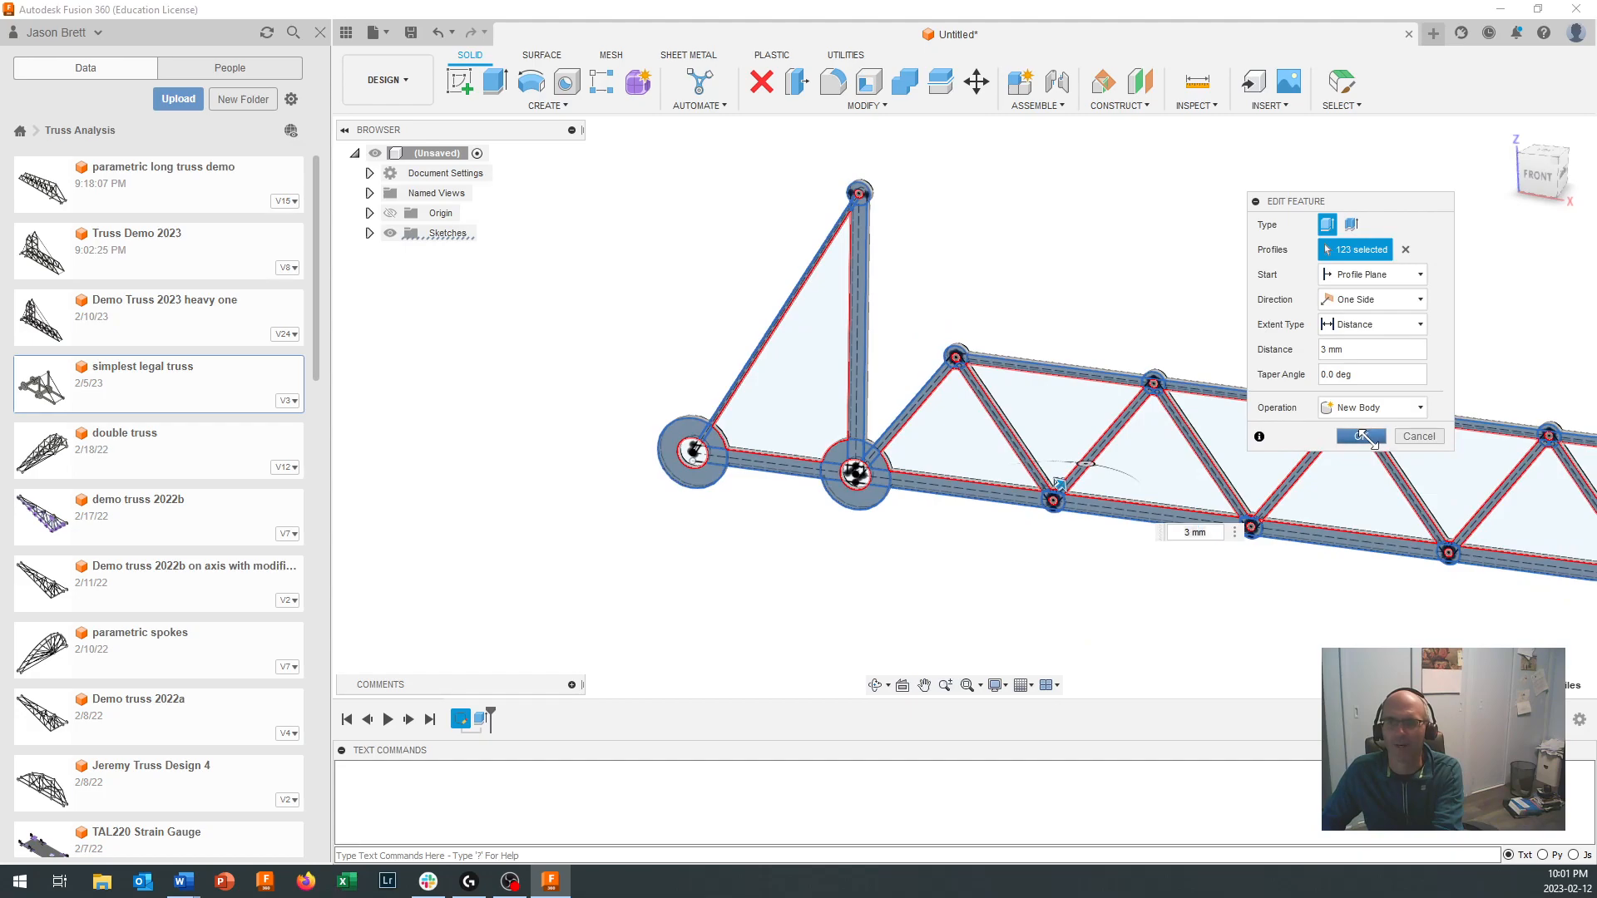
left_click(1361, 436)
scroll(1336, 491, "up", 4)
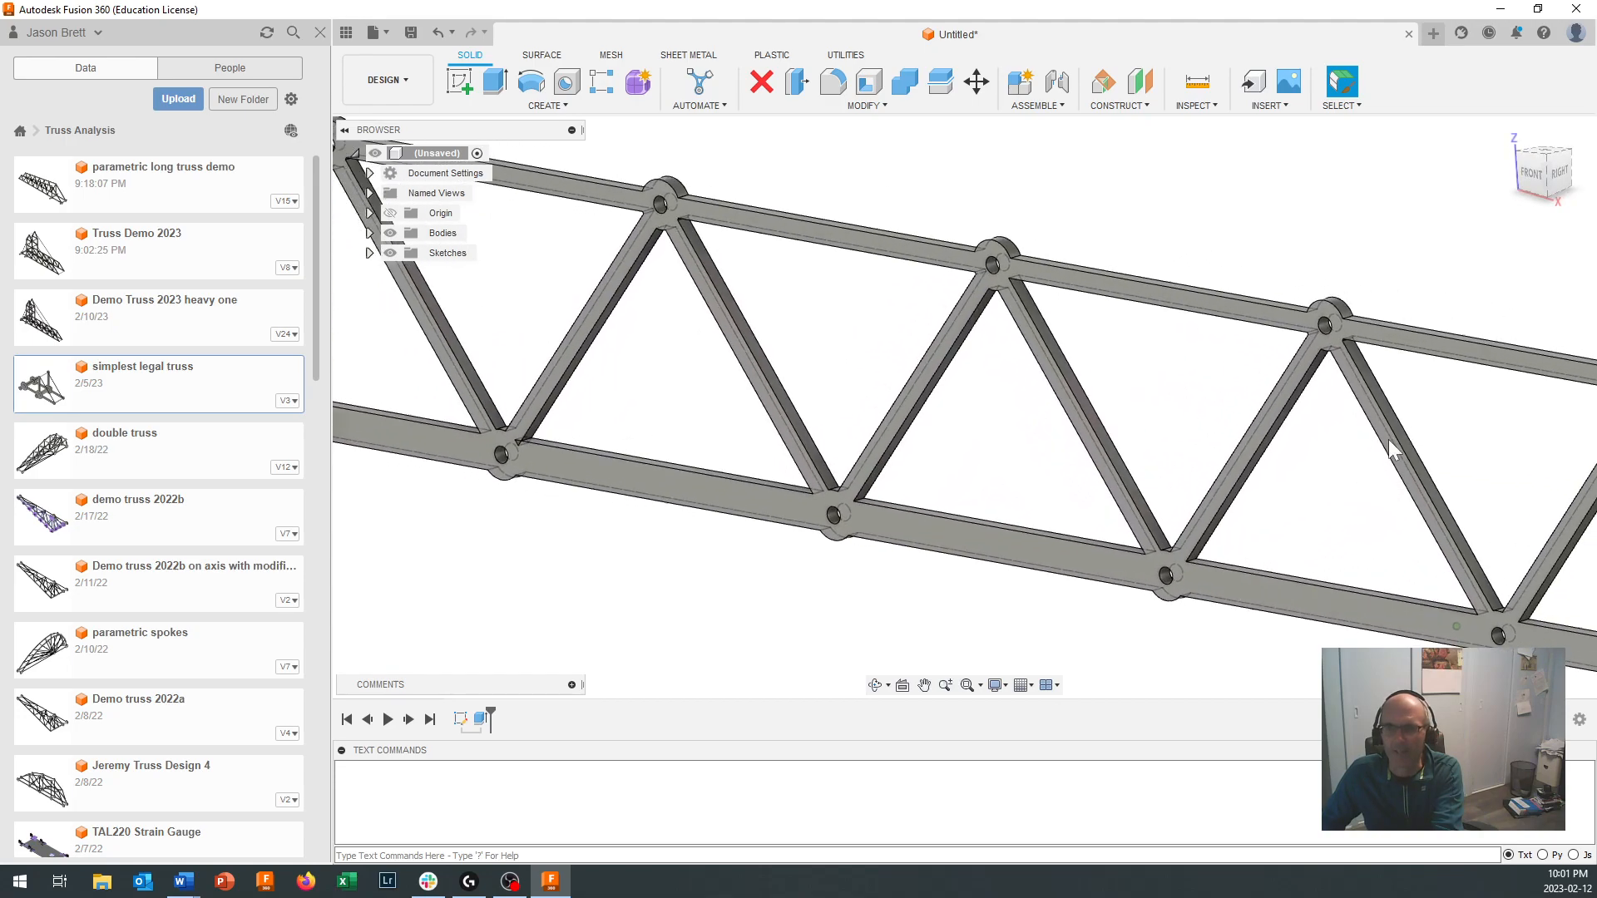
left_click_drag(1535, 169, 1528, 178)
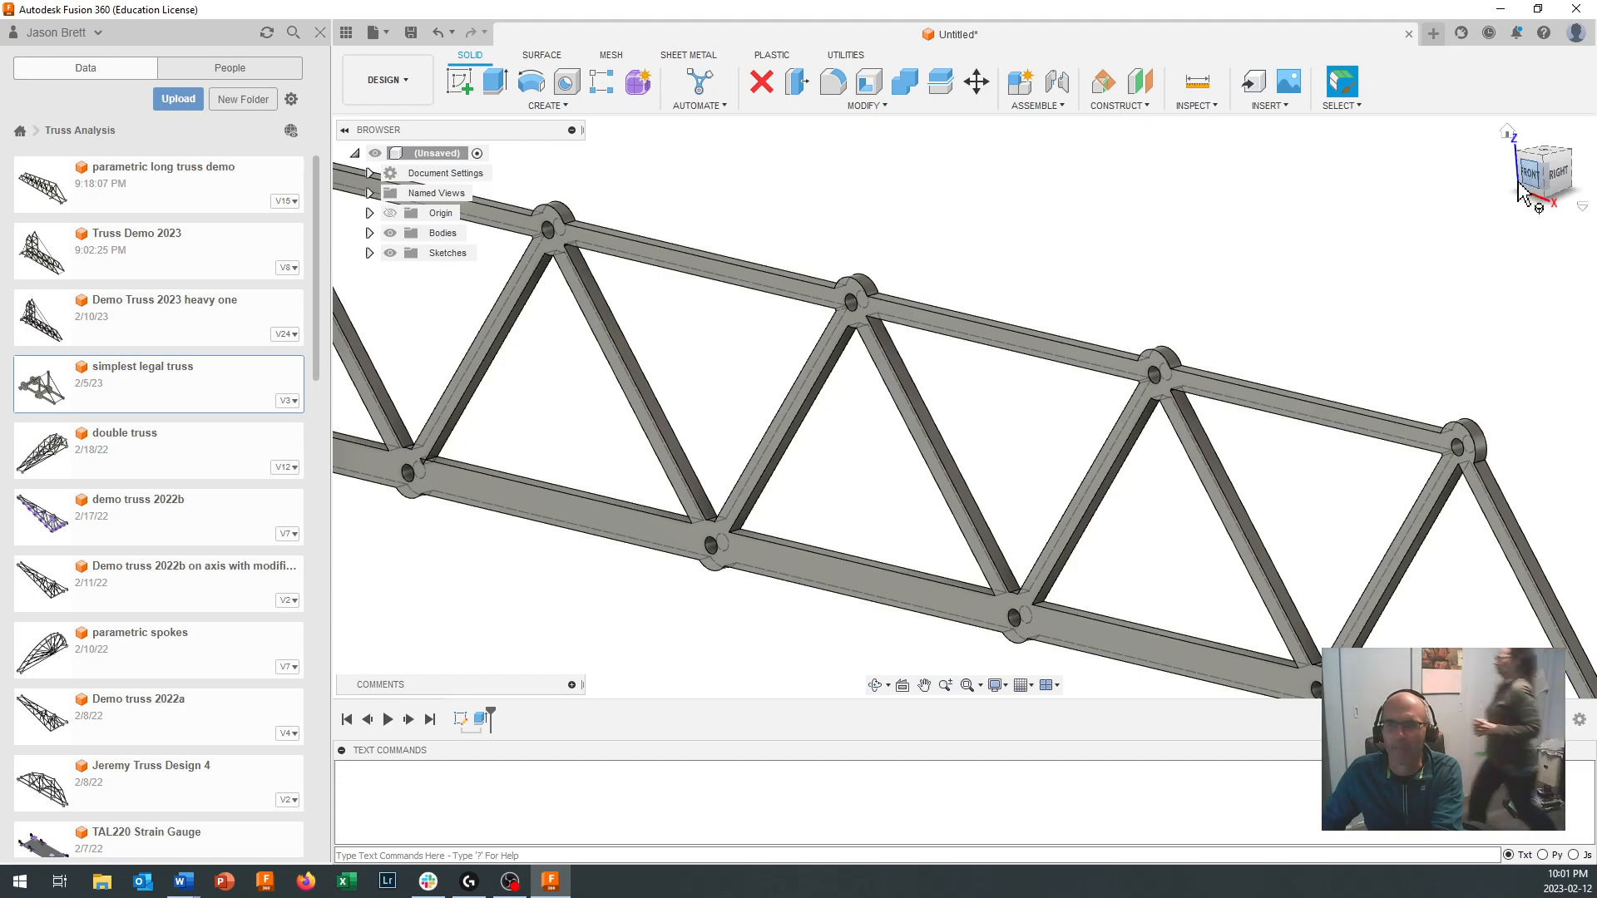
scroll(1152, 521, "down", 4)
scroll(992, 569, "up", 5)
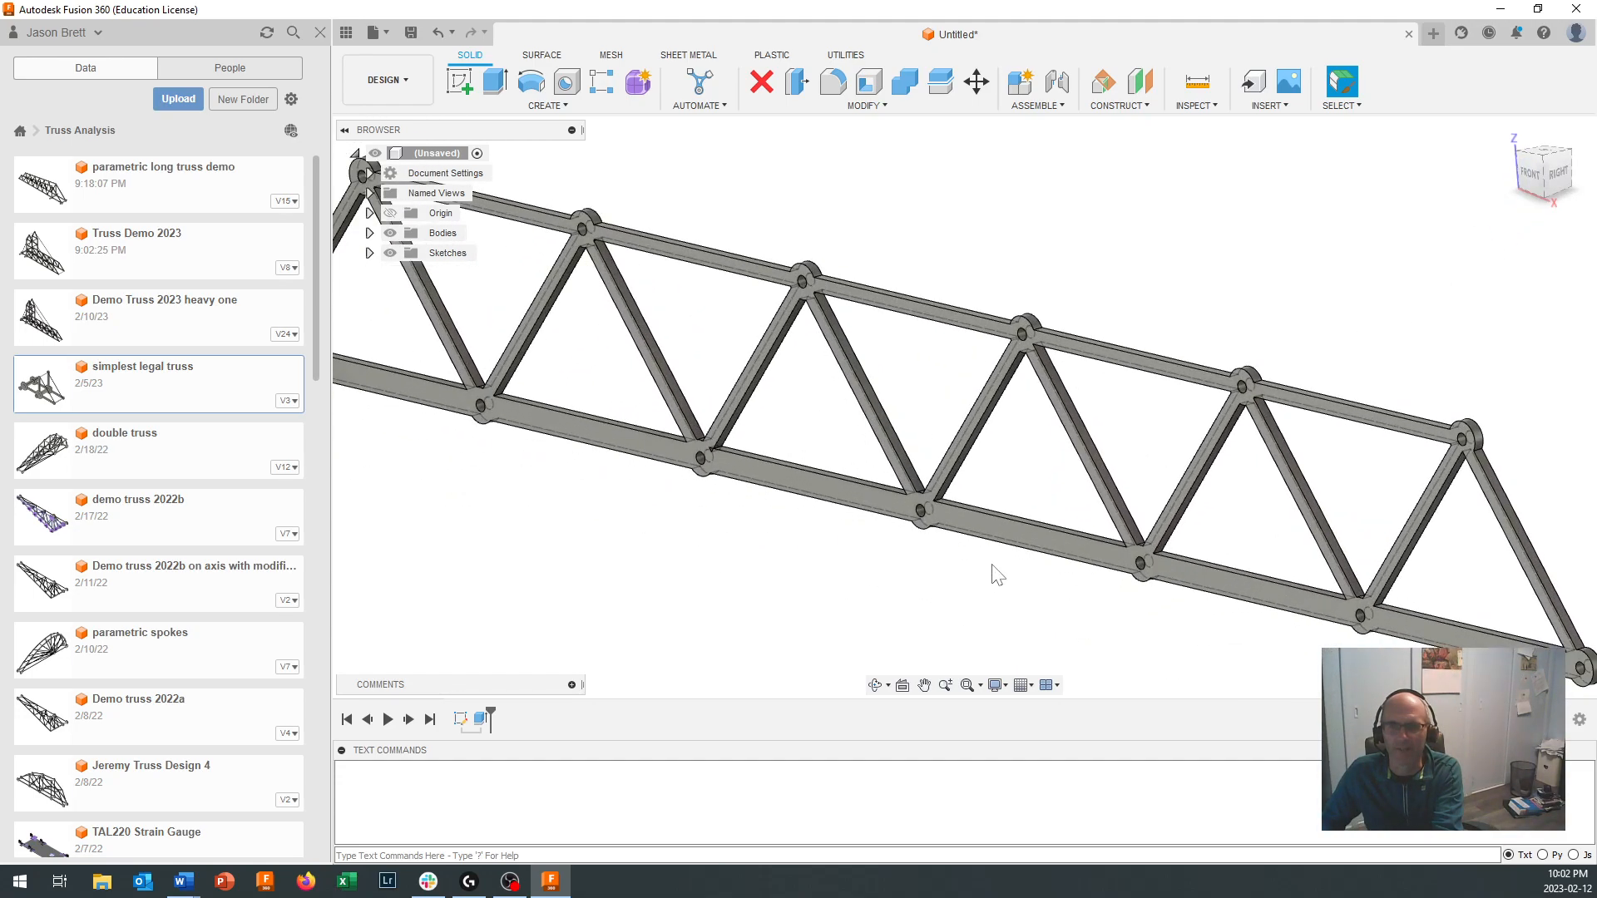
right_click(997, 583)
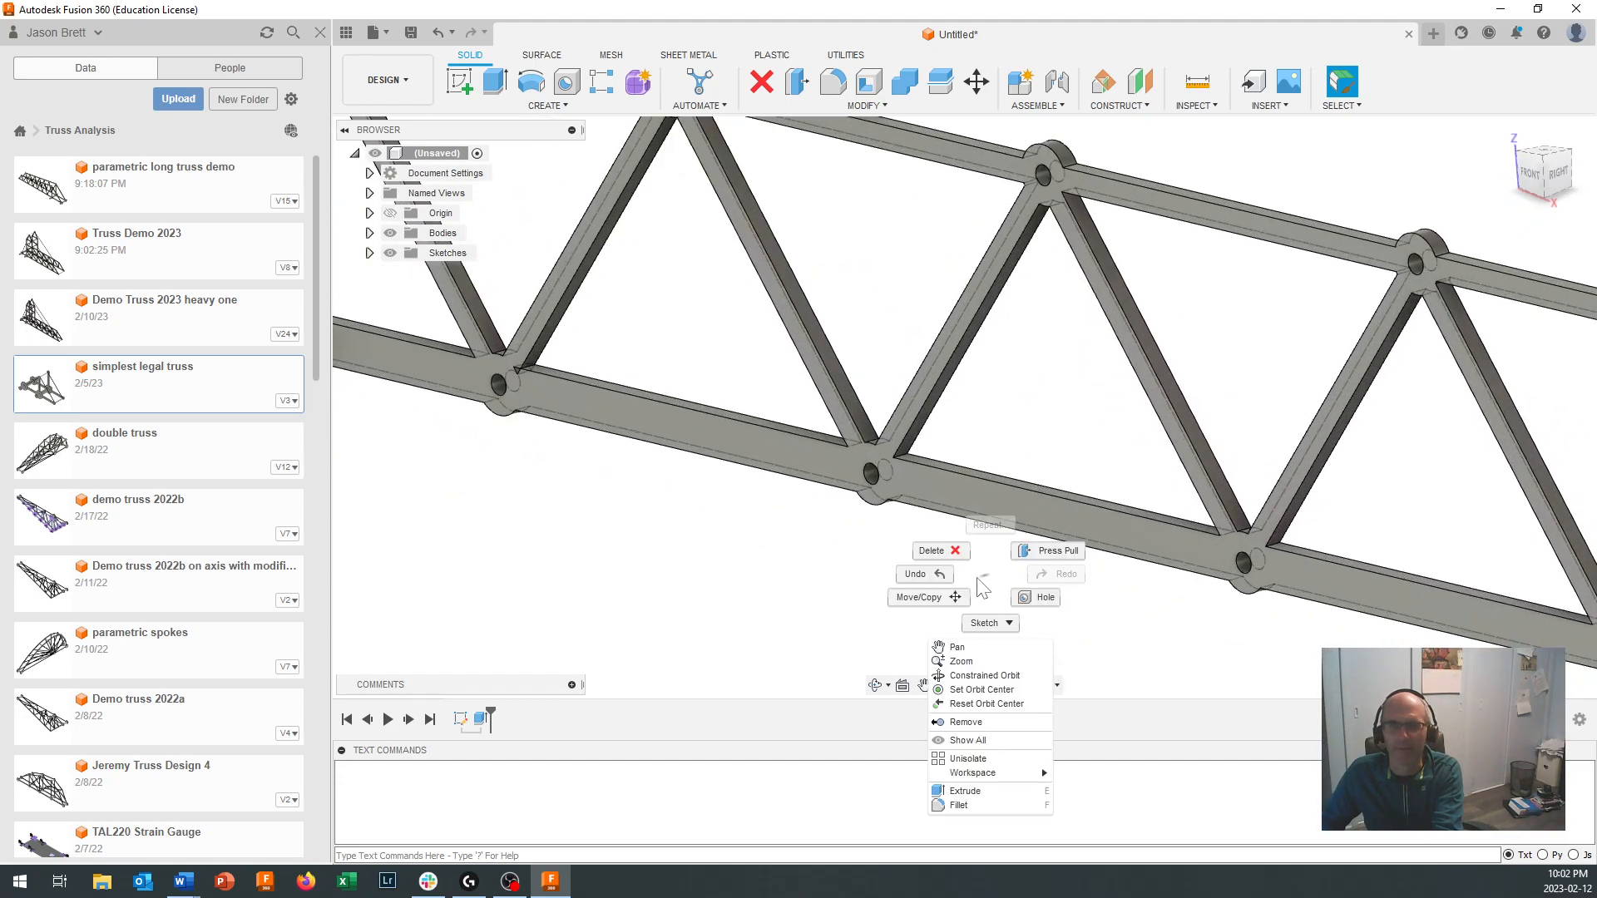
left_click(1041, 597)
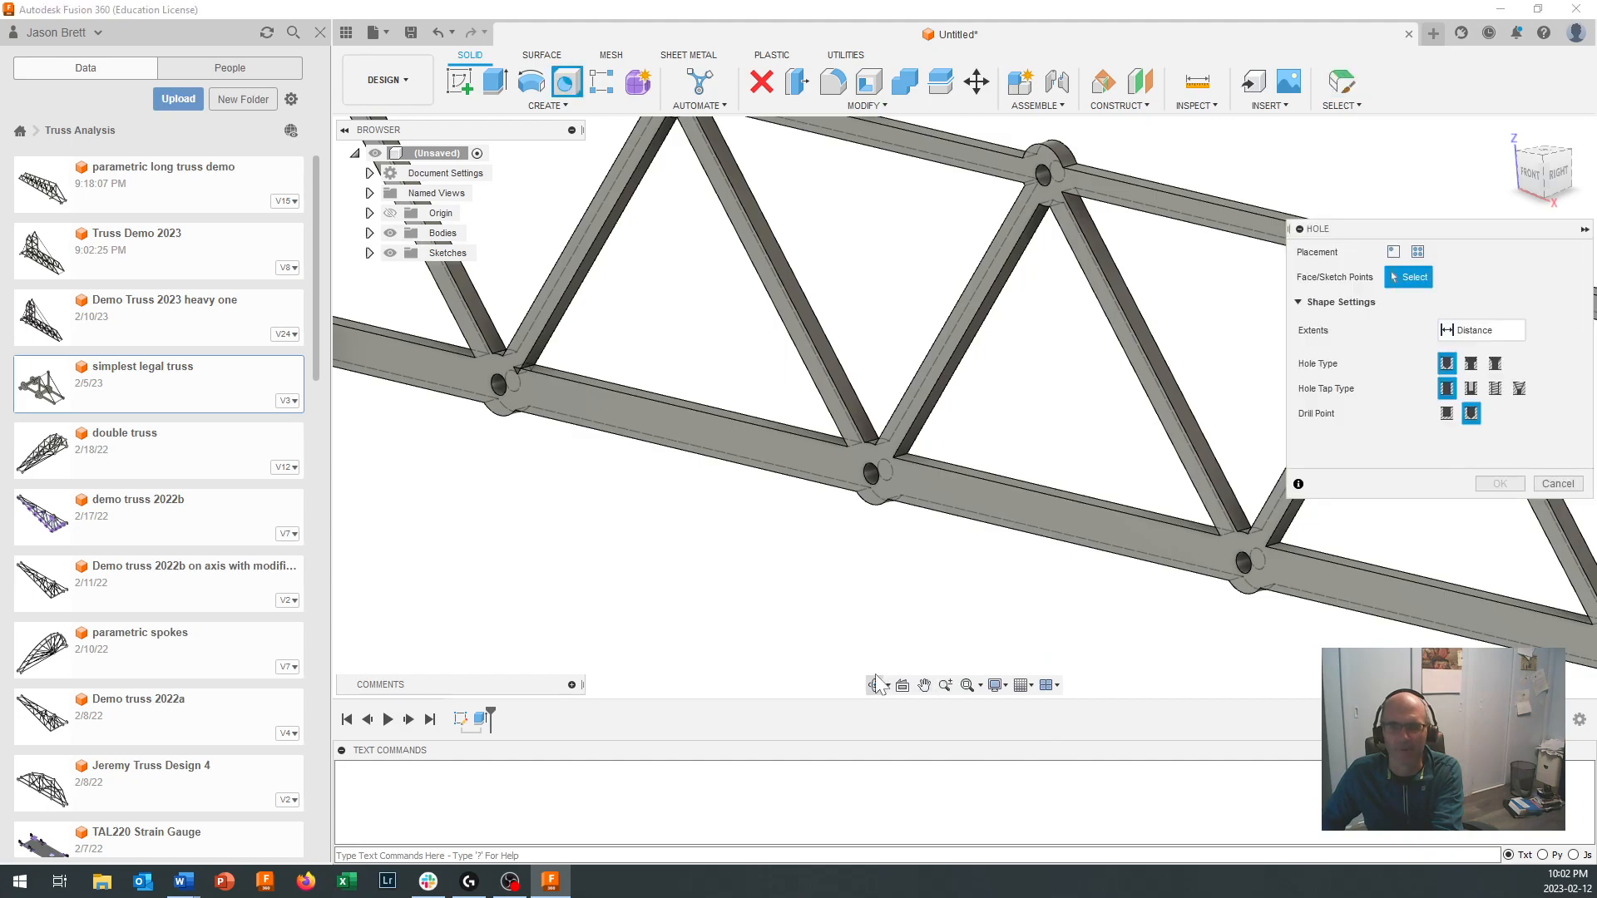
left_click(1555, 484)
Step: Reopen the truss sketch and draw a 22 mm diameter construction circle centred on the outer mounting hole
scroll(962, 563, "down", 6)
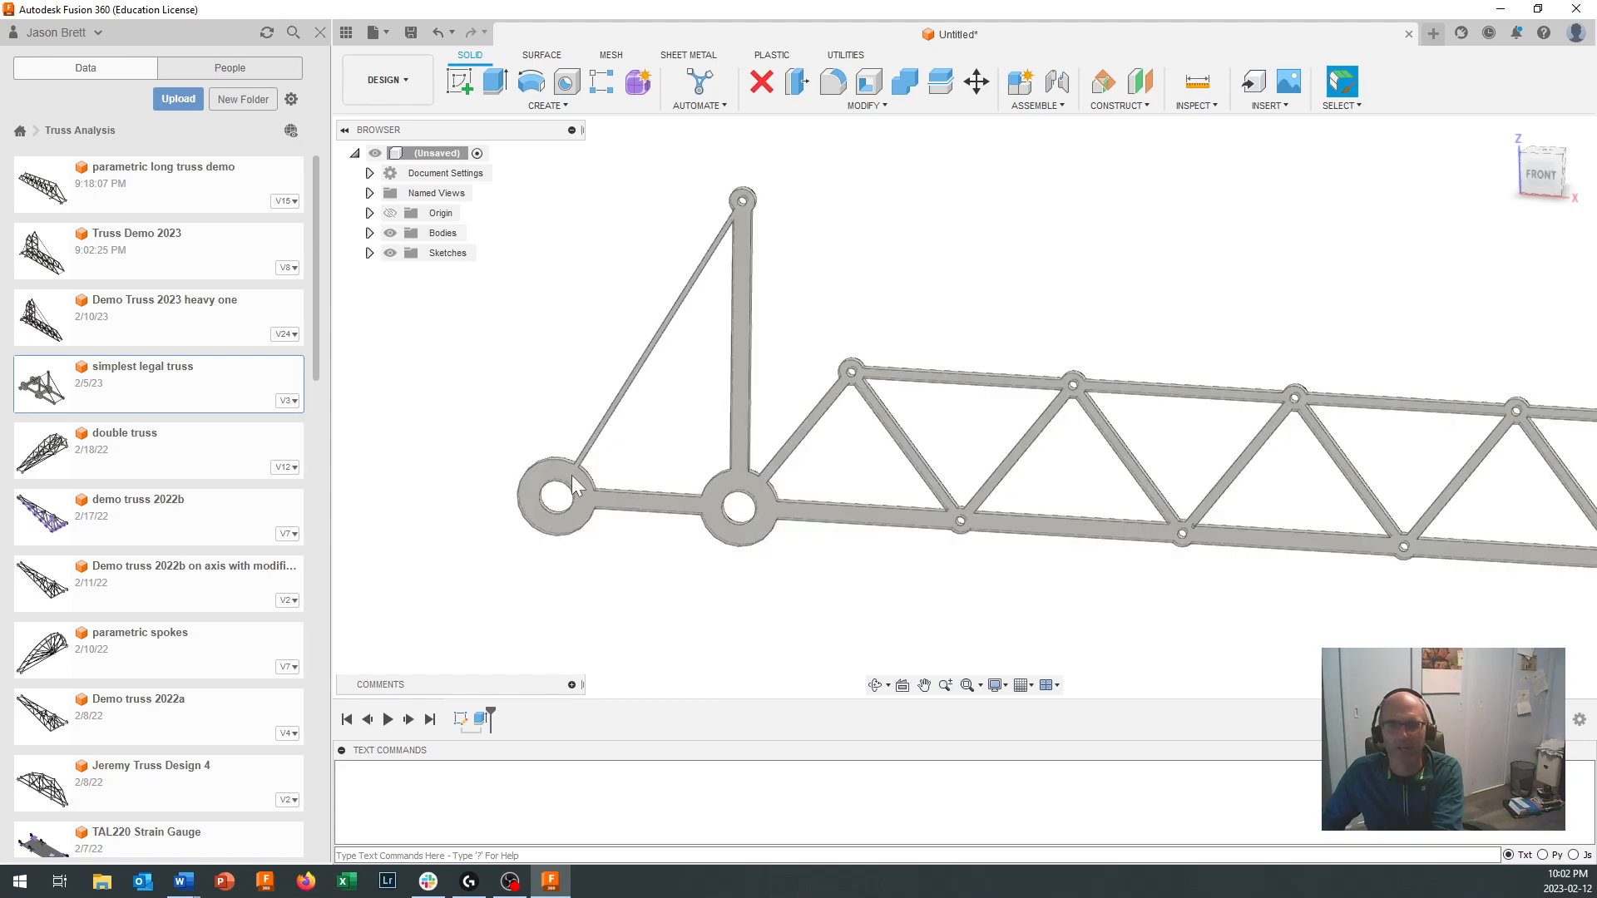
double_click(460, 720)
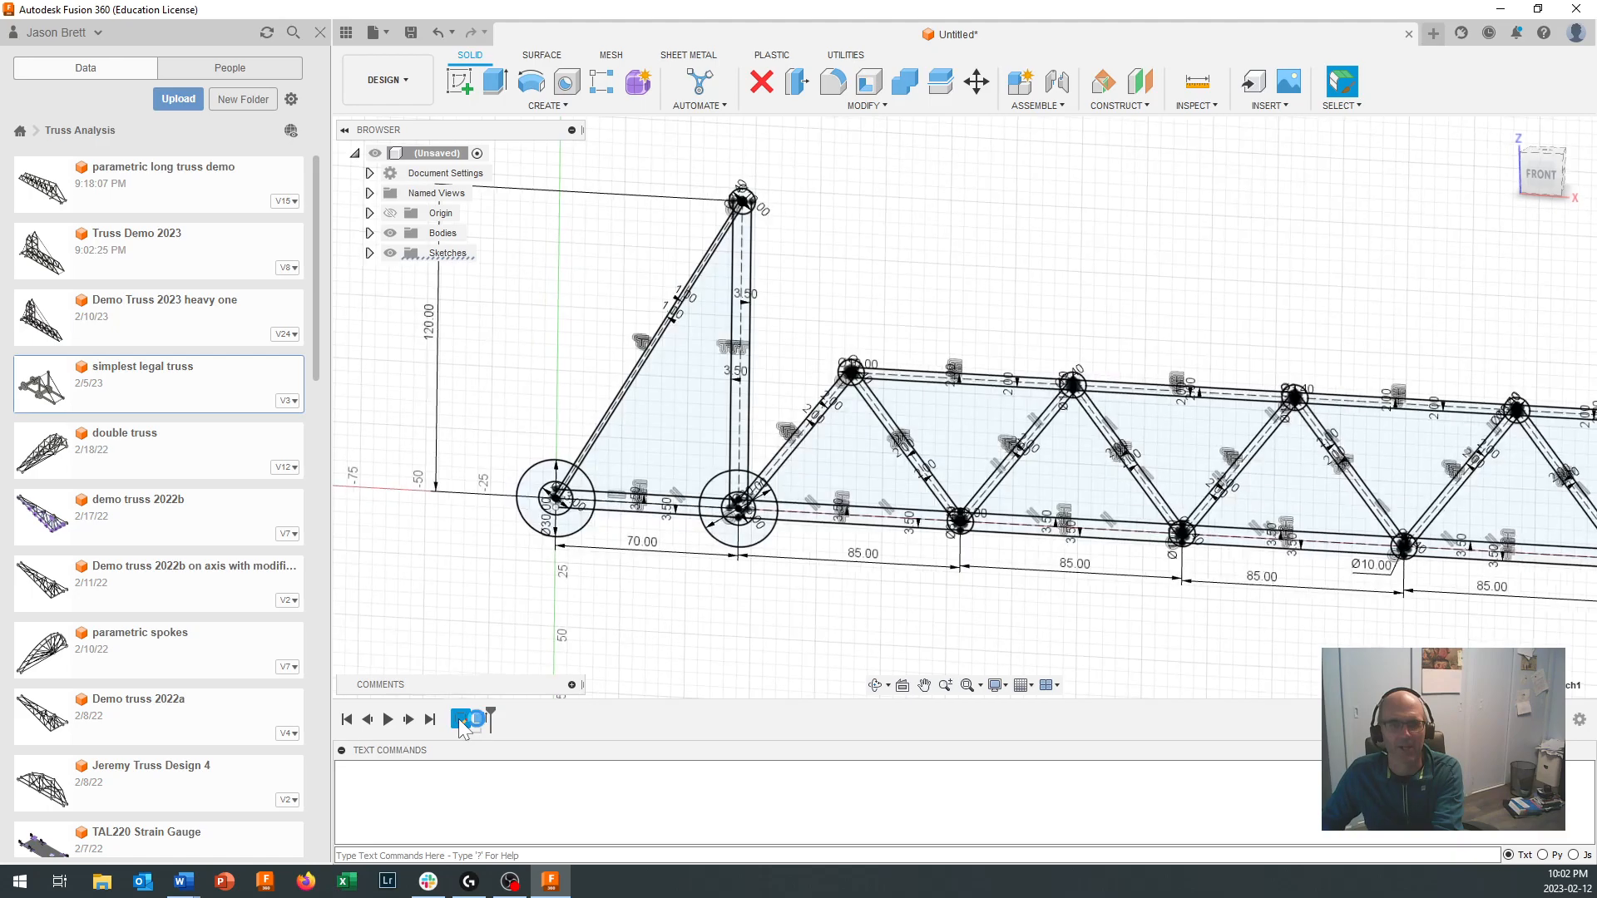
scroll(611, 476, "up", 8)
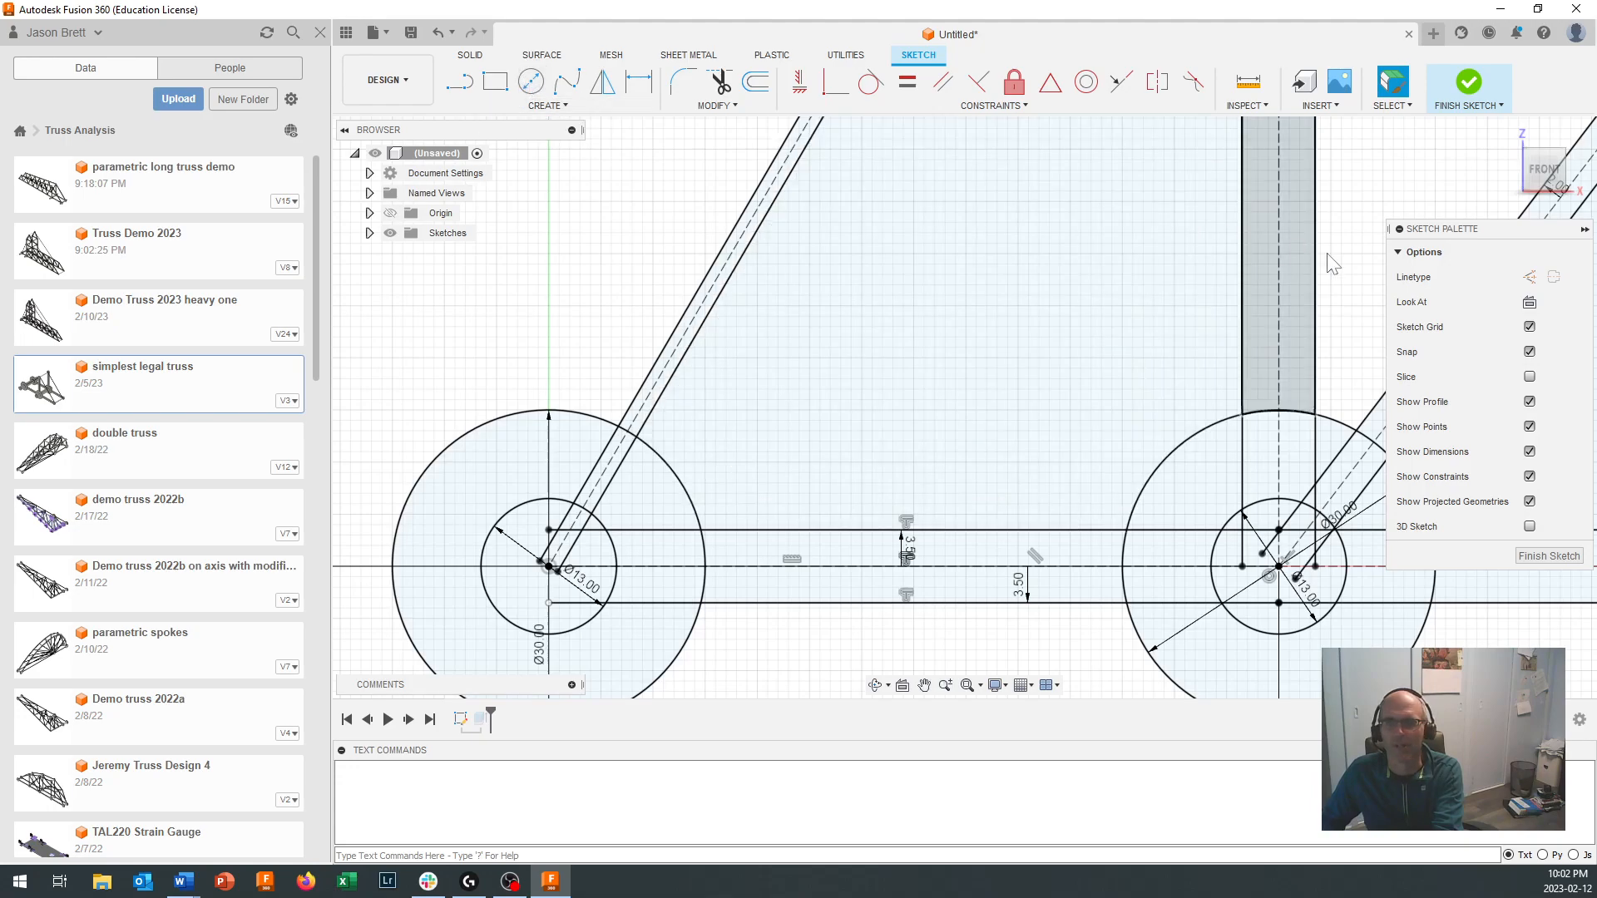
left_click(530, 81)
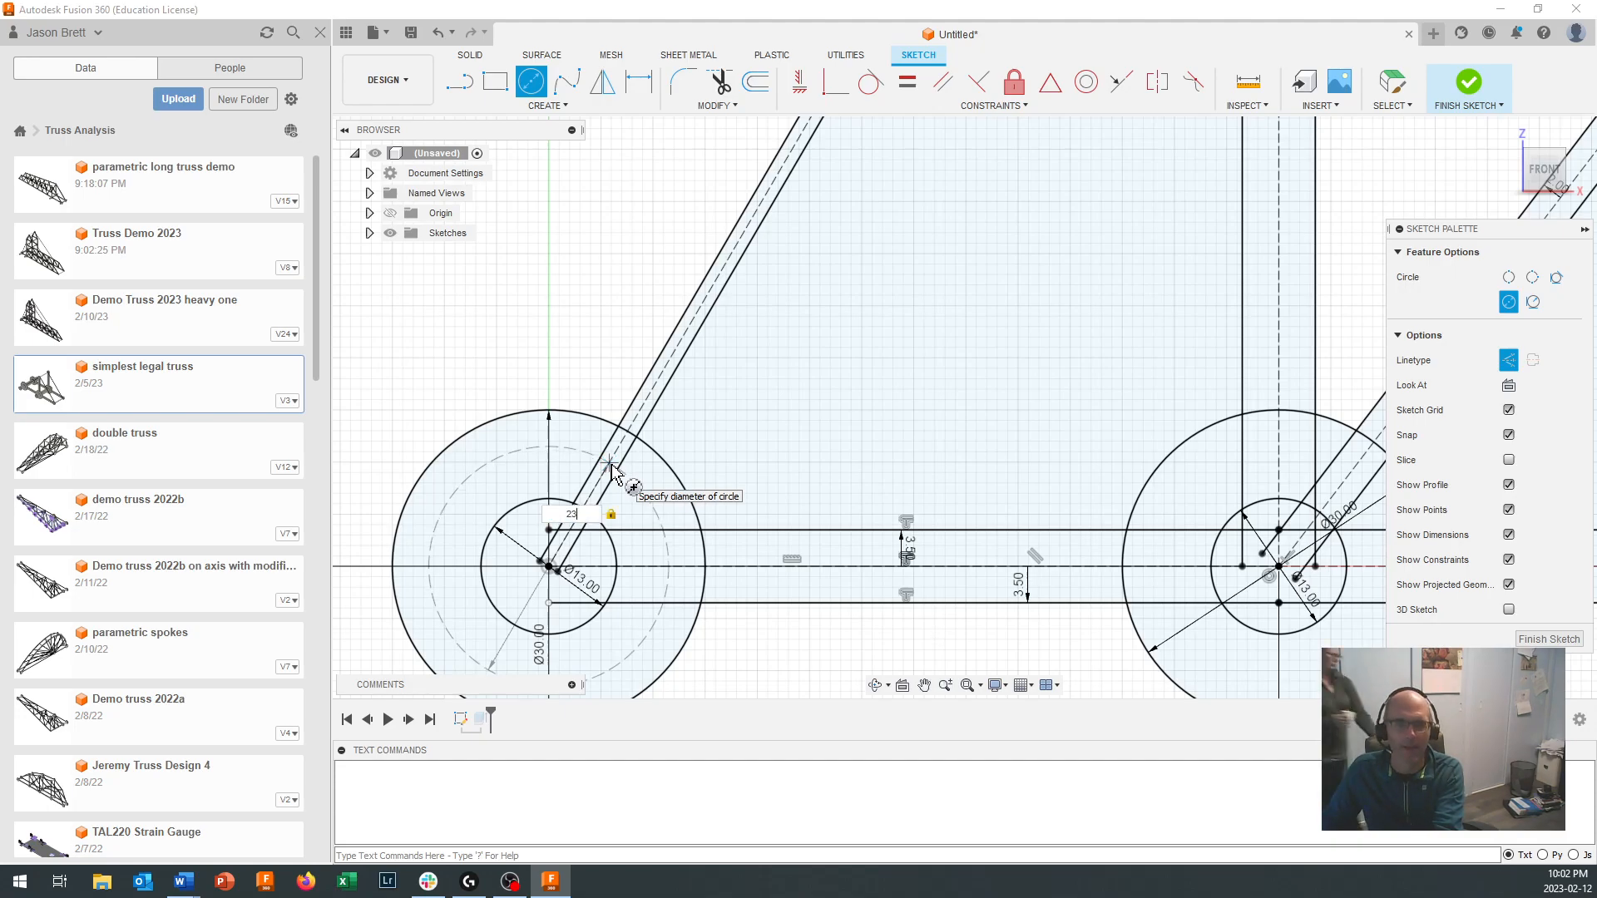
key("BackSpace")
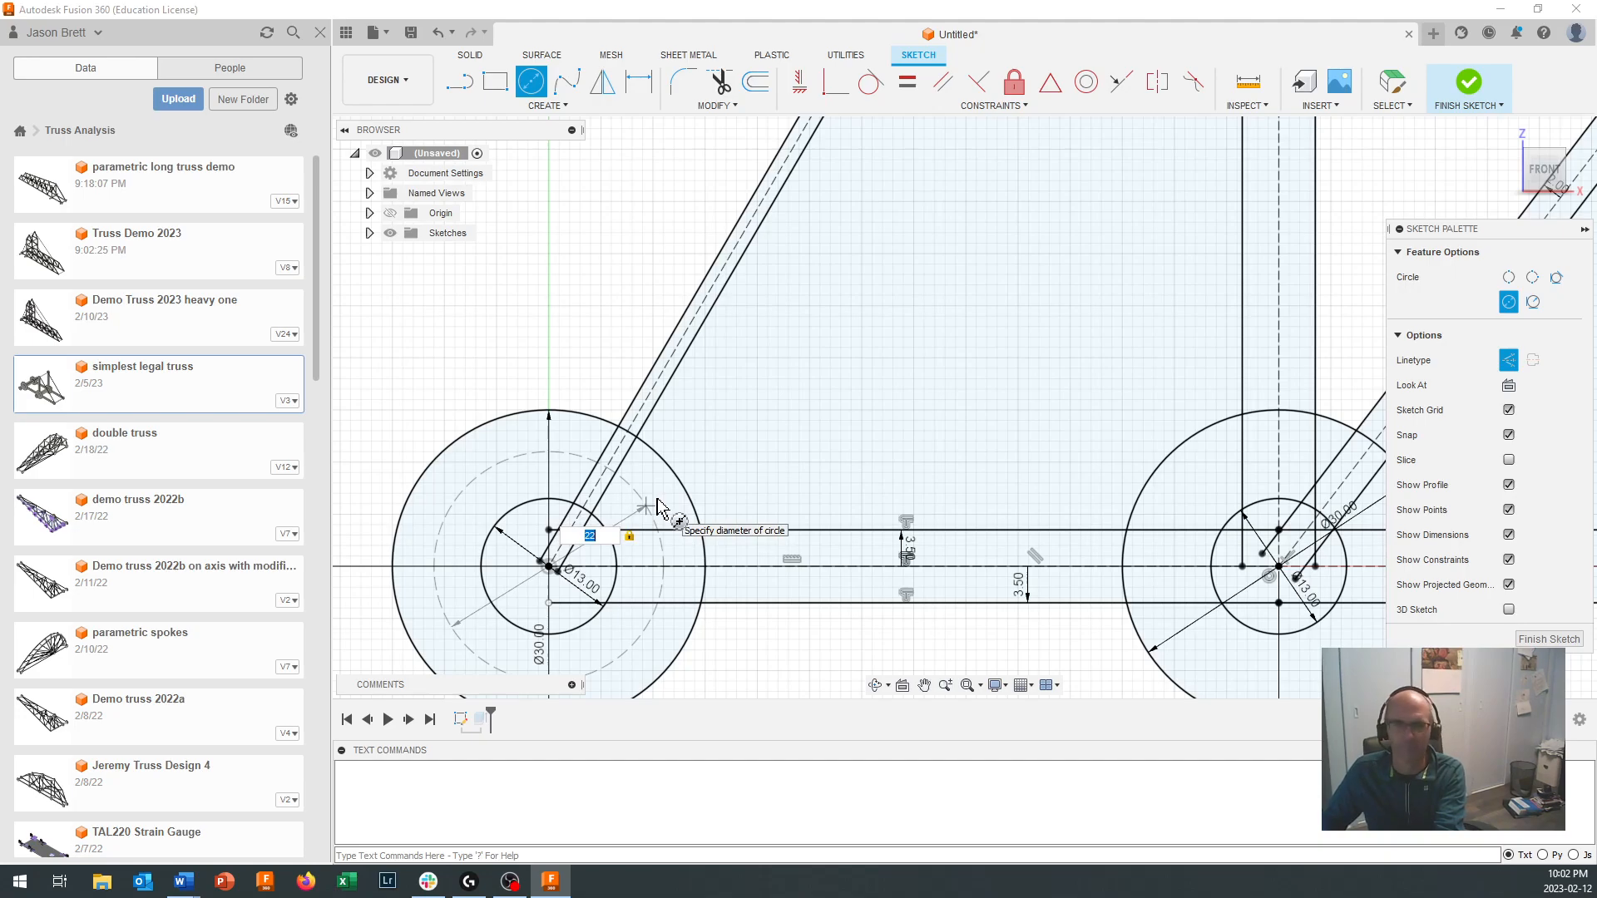
key("Return")
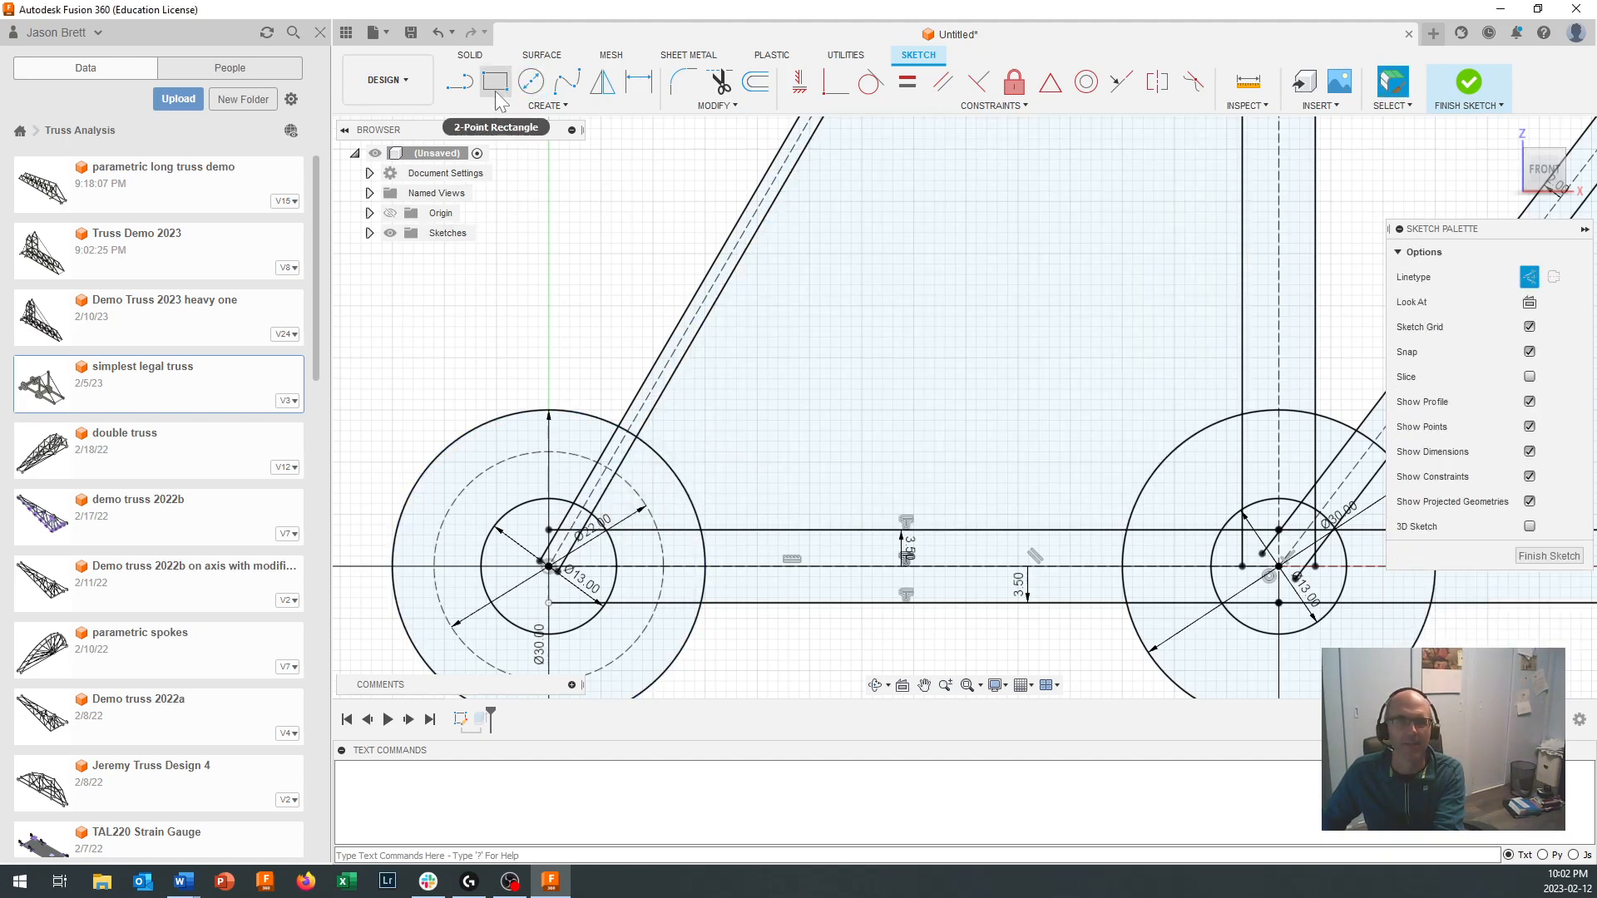
Step: Draw a solid 3 mm circle where the 22 mm construction circle crosses the thin diagonal's centreline, and finish the sketch
left_click(531, 81)
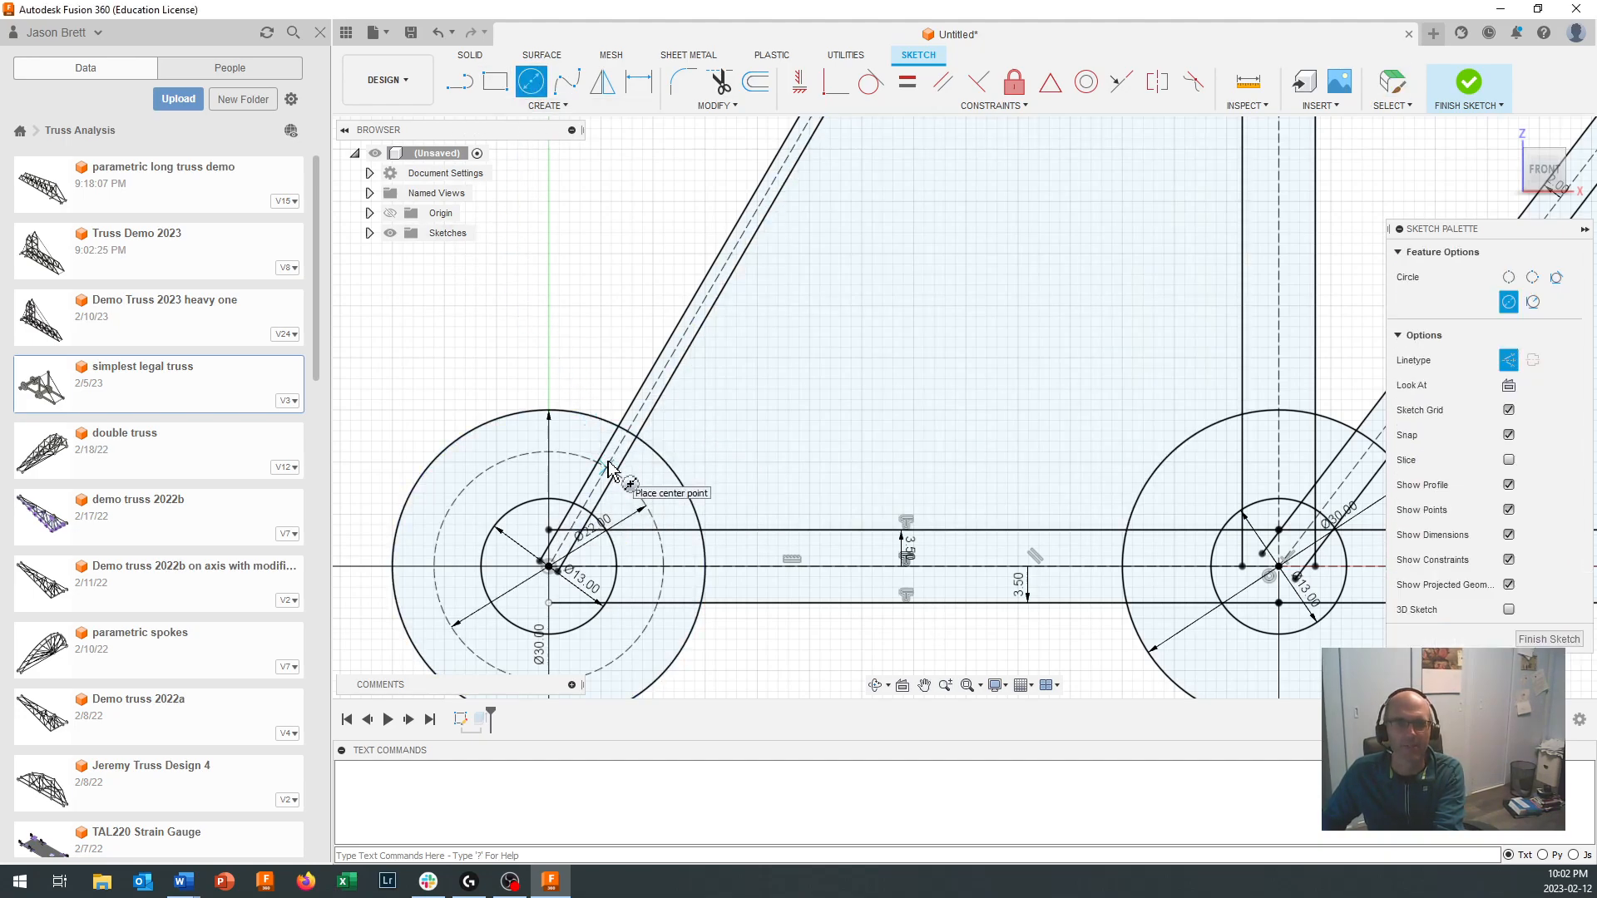
scroll(608, 468, "up", 2)
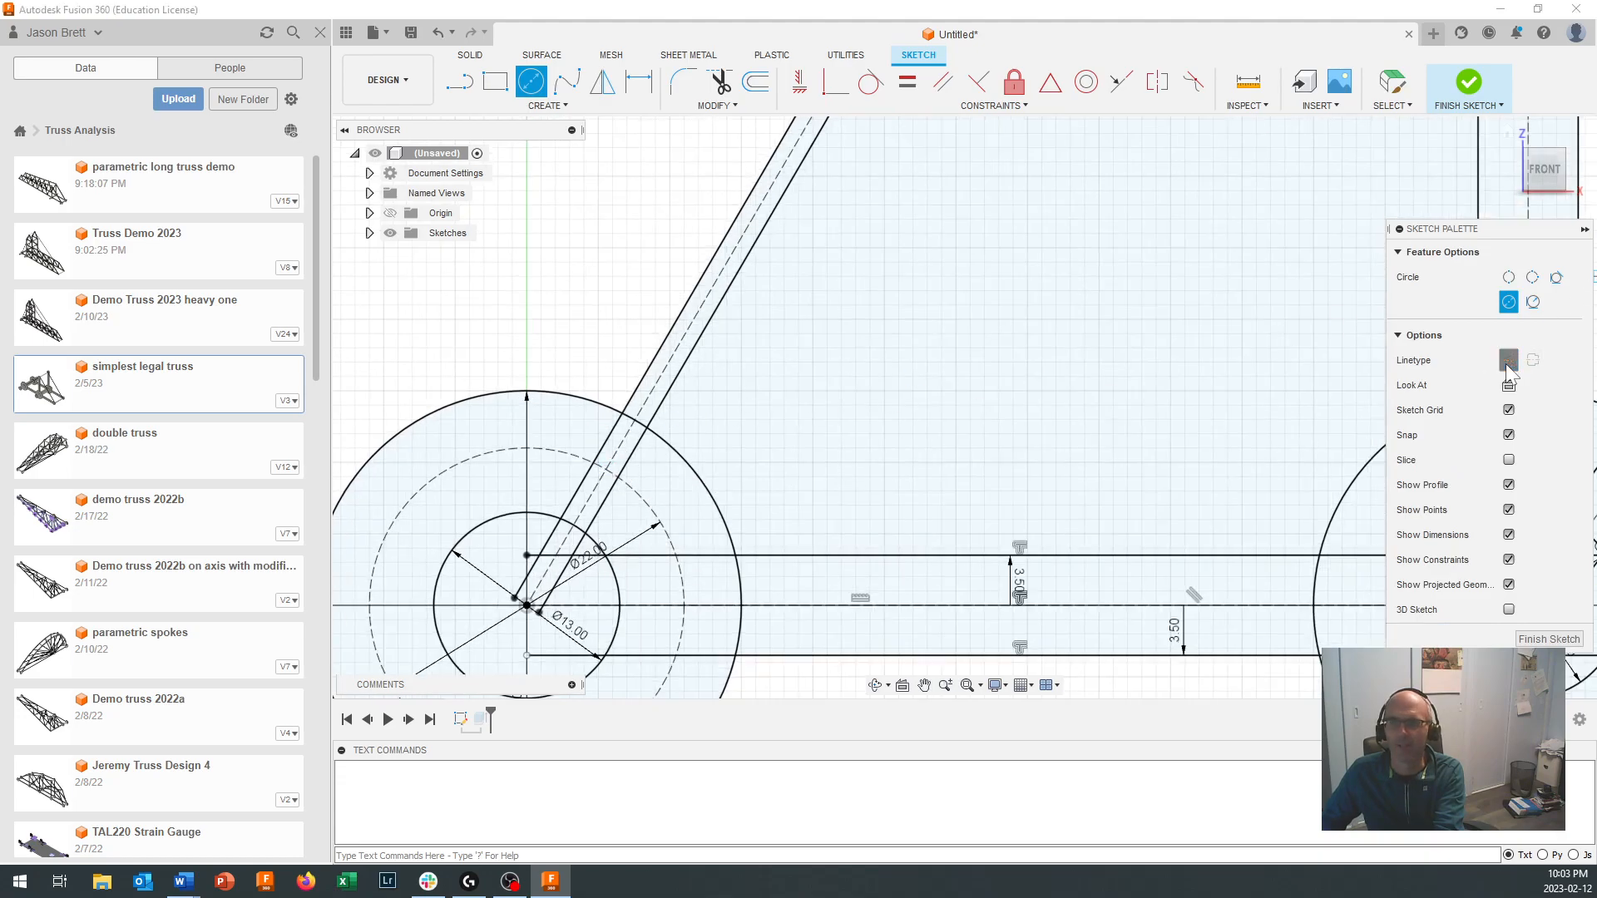
scroll(608, 480, "up", 2)
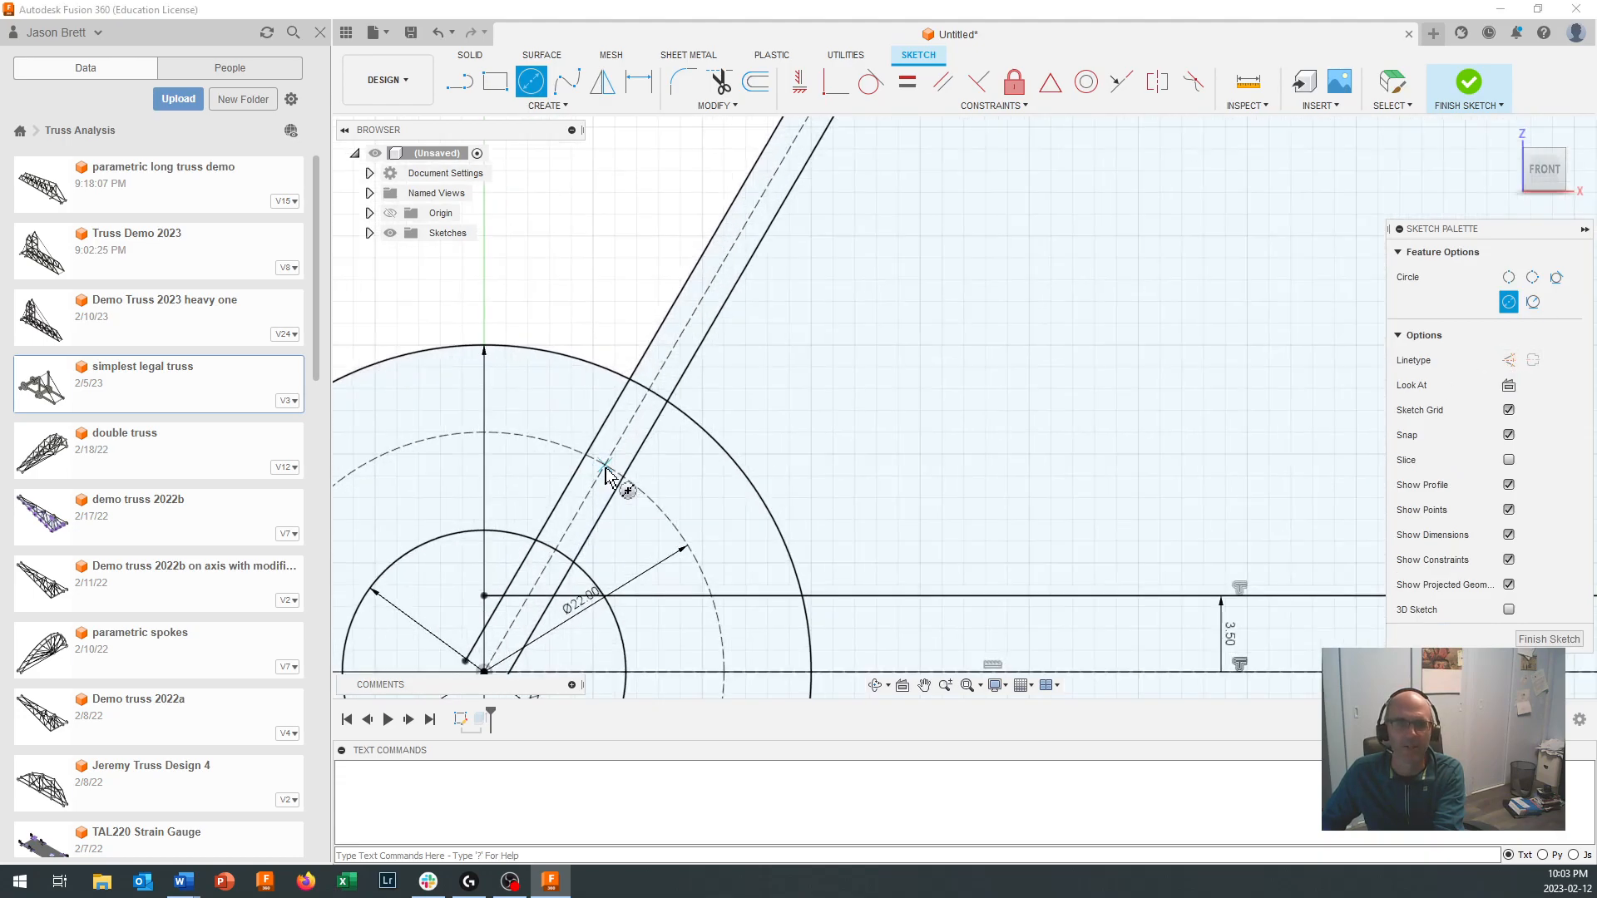
left_click(605, 464)
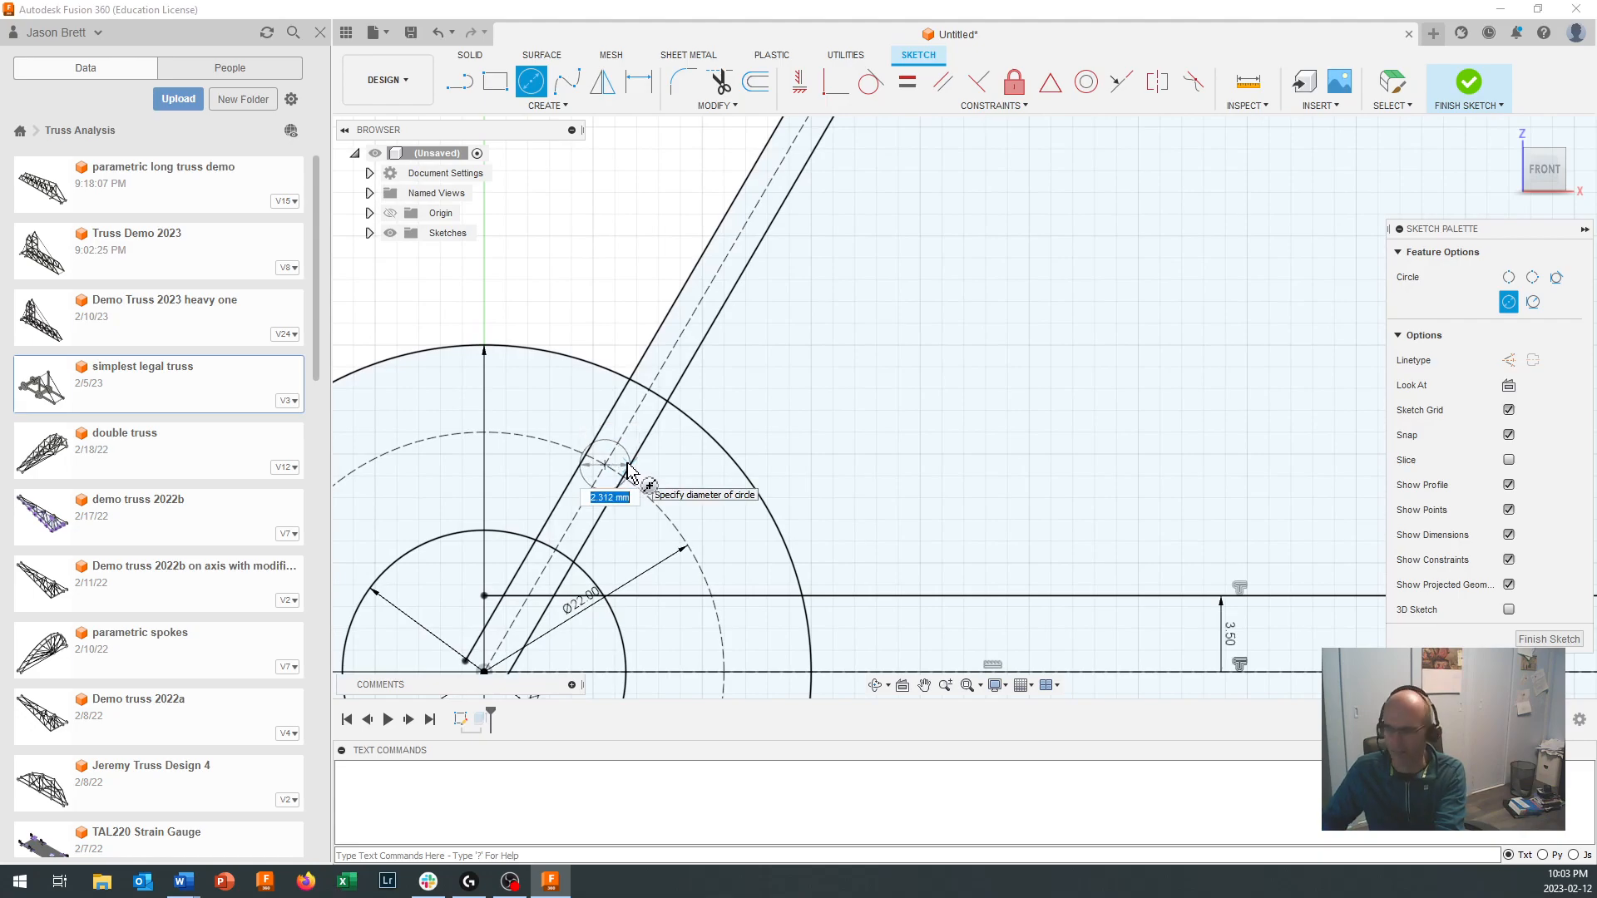
type("3")
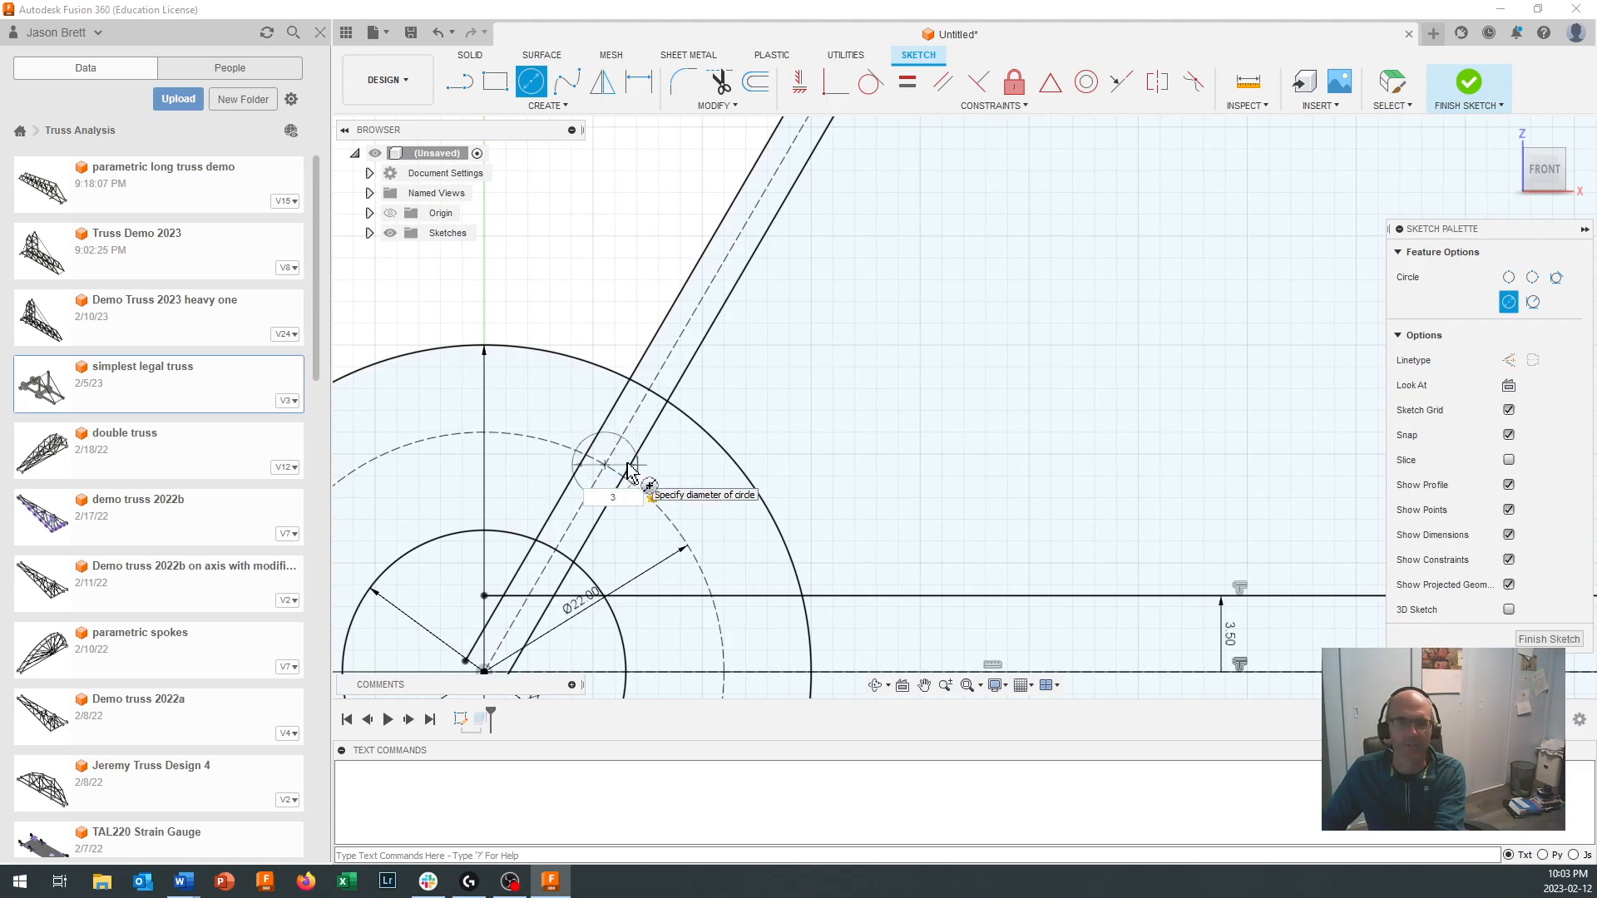
key("Return")
key("Escape")
scroll(641, 491, "down", 5)
scroll(654, 523, "down", 3)
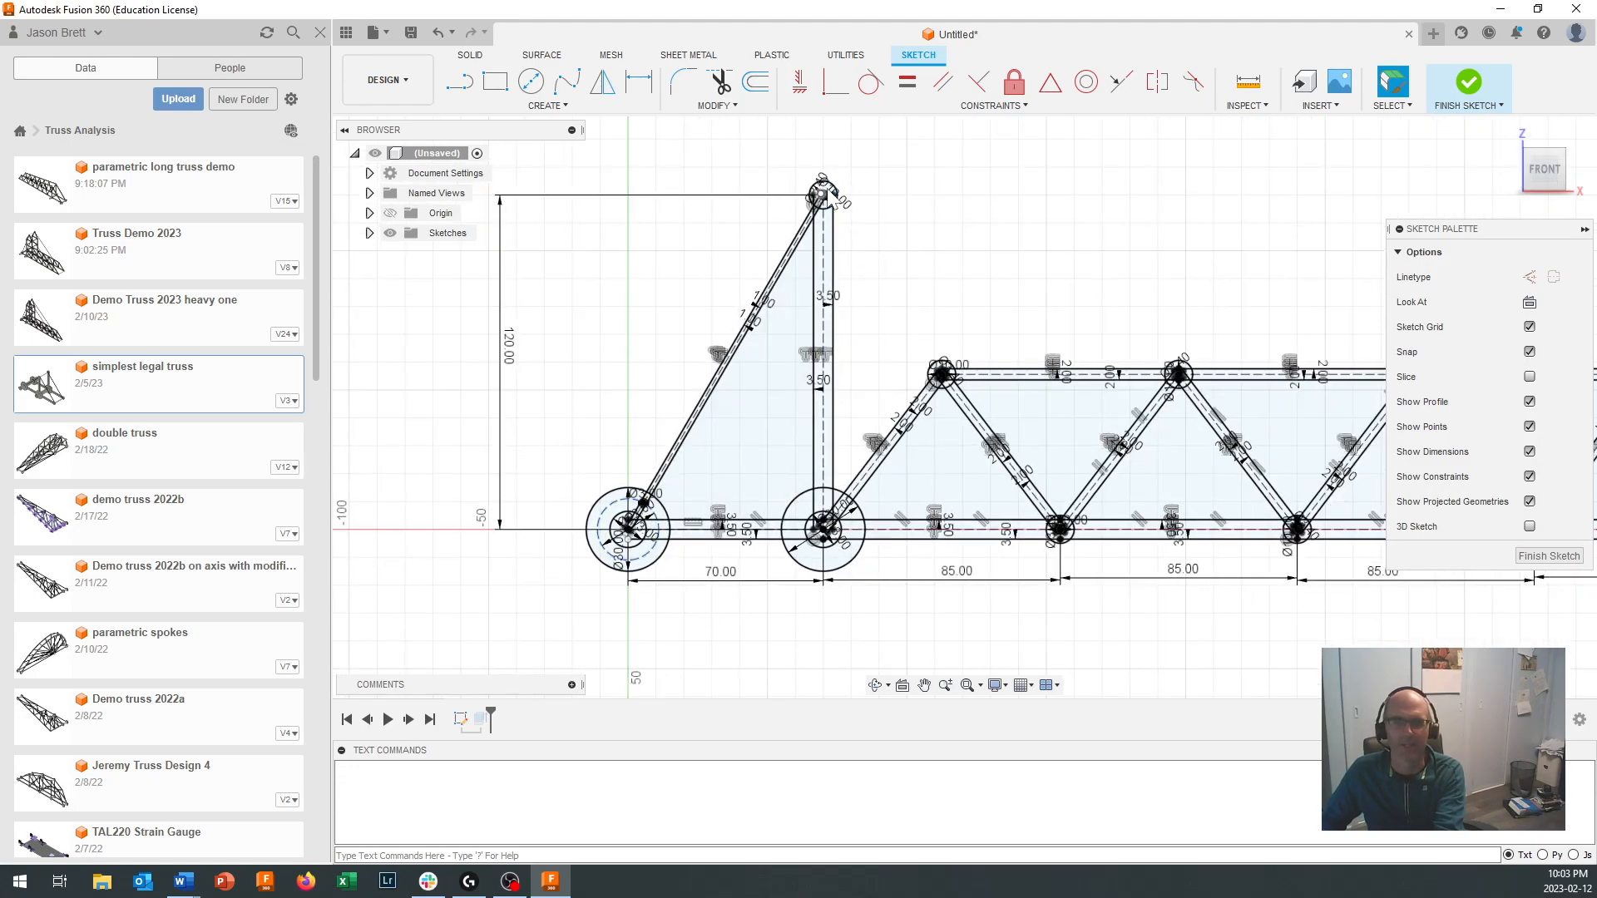
left_click(1468, 87)
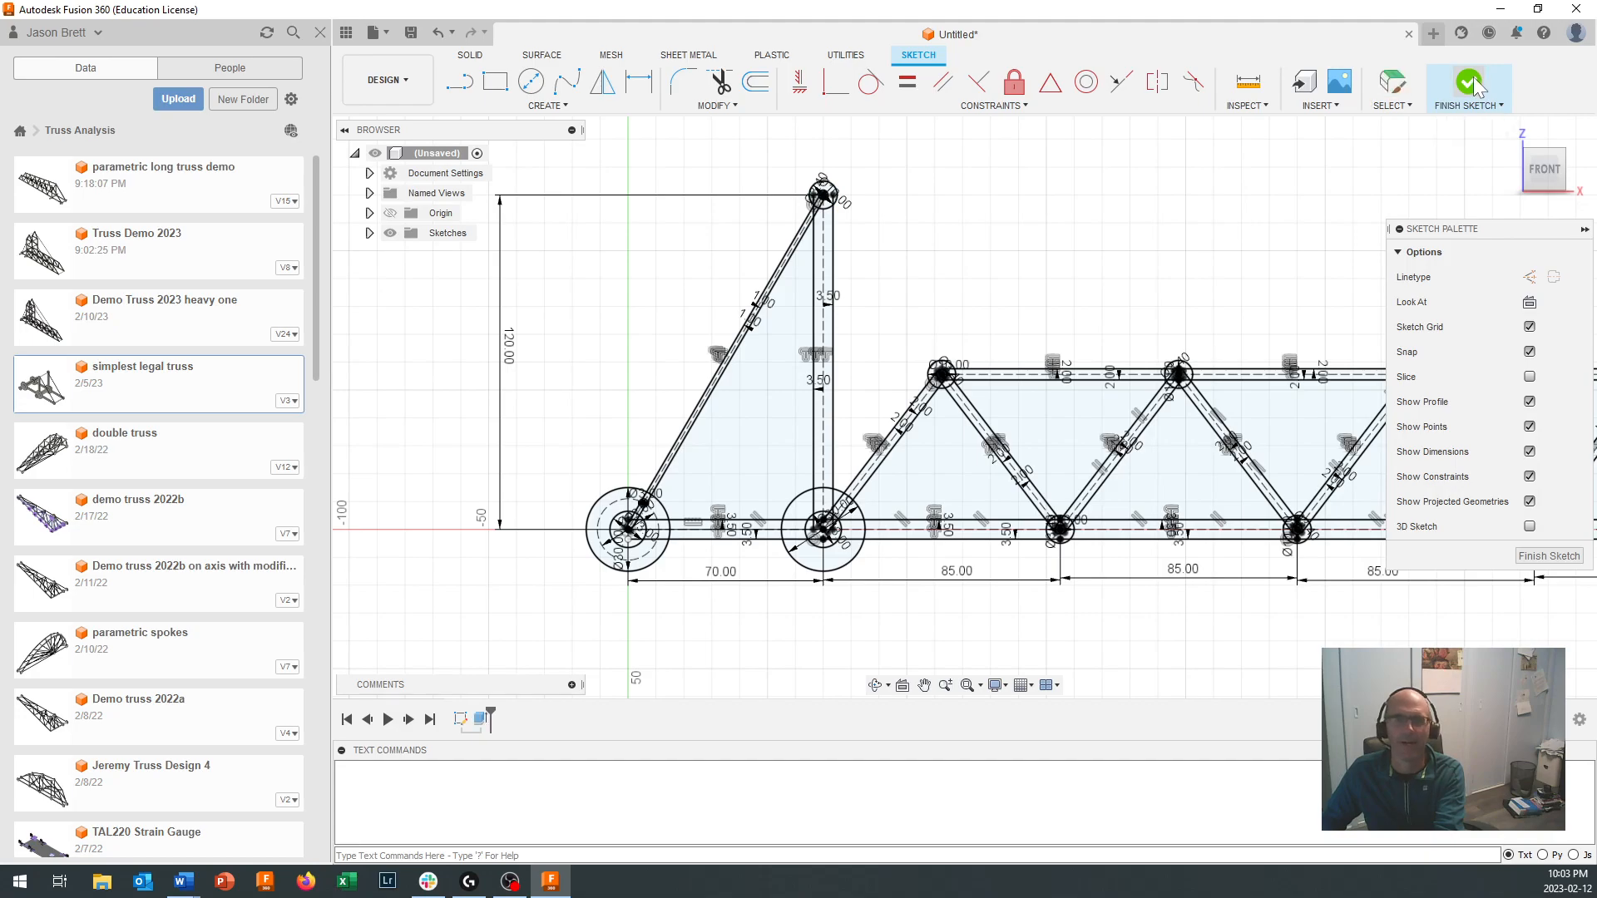
Step: Edit the extrusion to deselect the three regions inside the 3 mm circle on the outer mounting ring, cutting the hole through
middle_click_drag(1336, 245, 1472, 565, "shift")
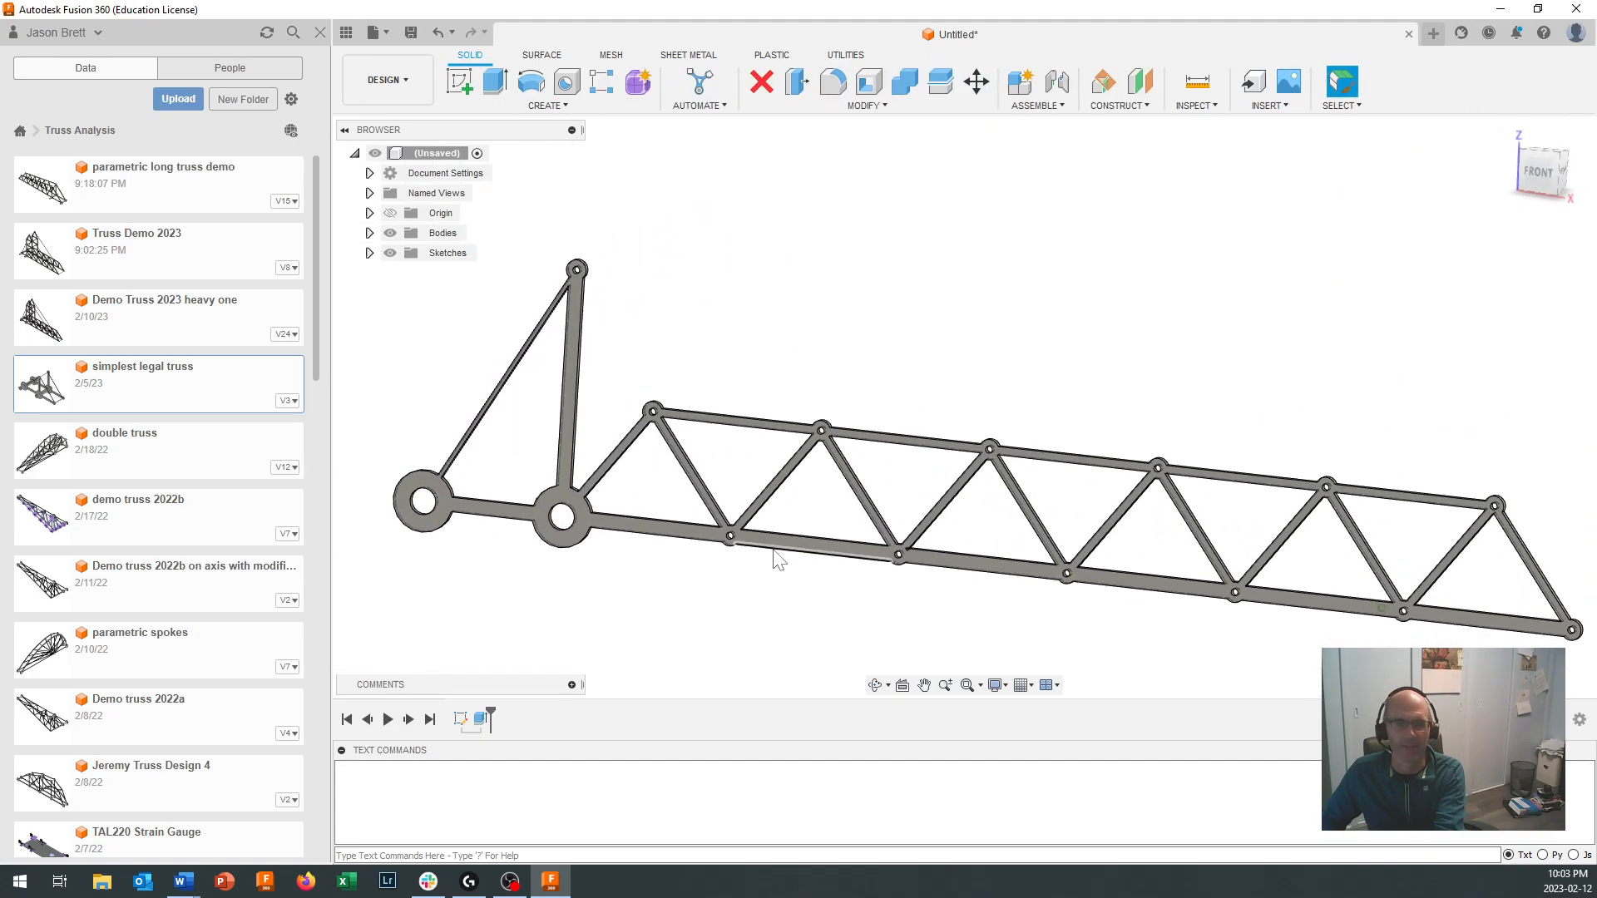
double_click(480, 720)
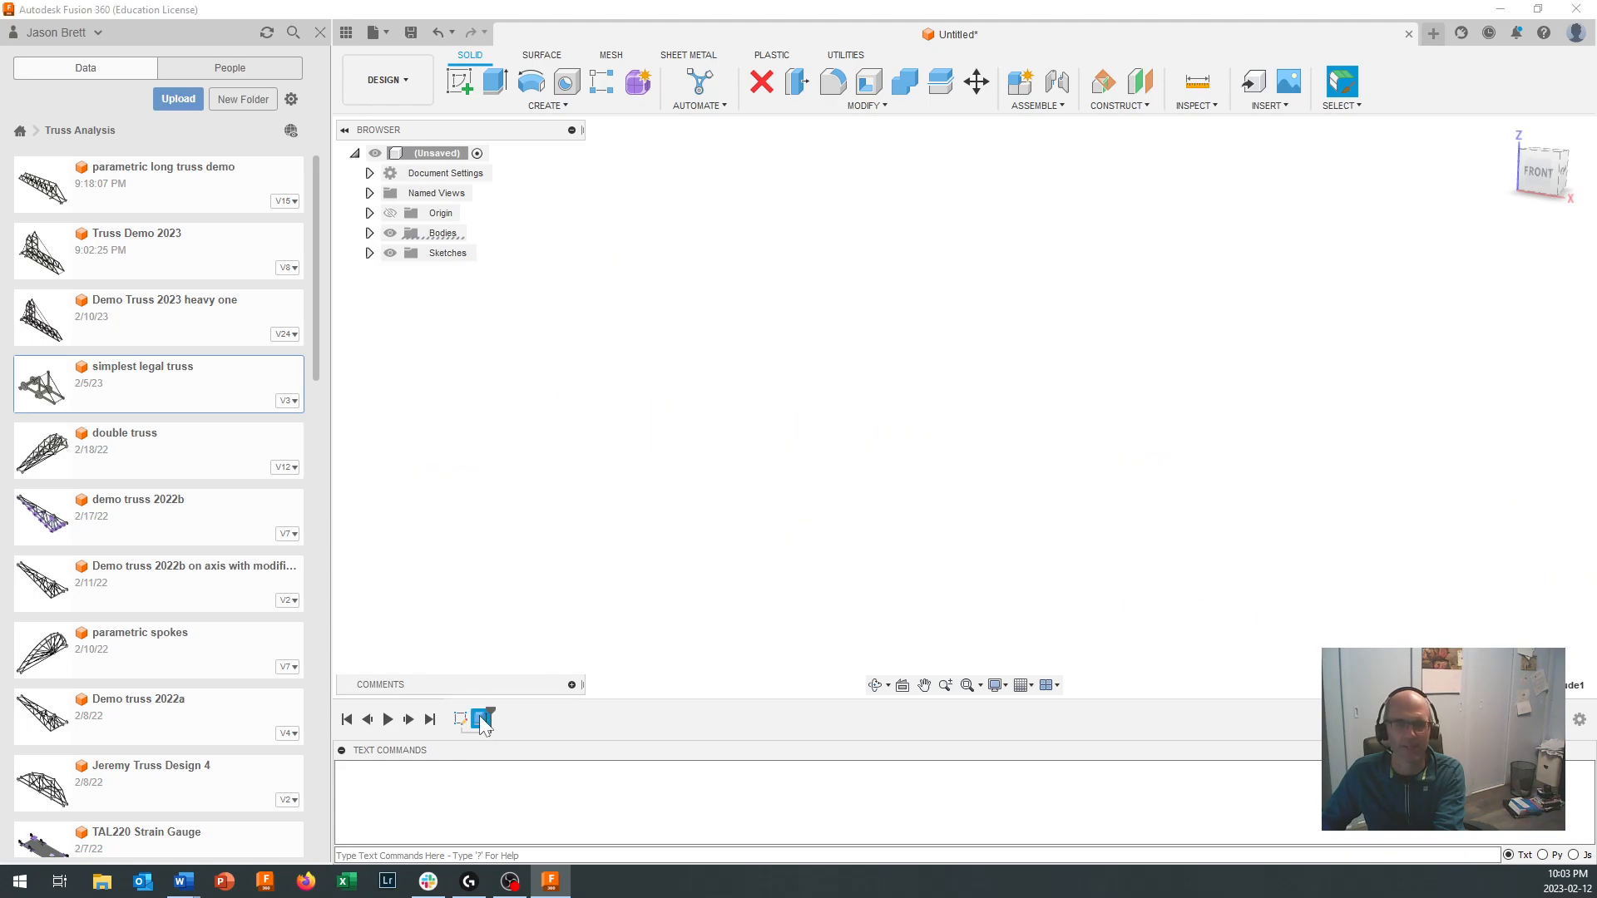
scroll(426, 526, "up", 8)
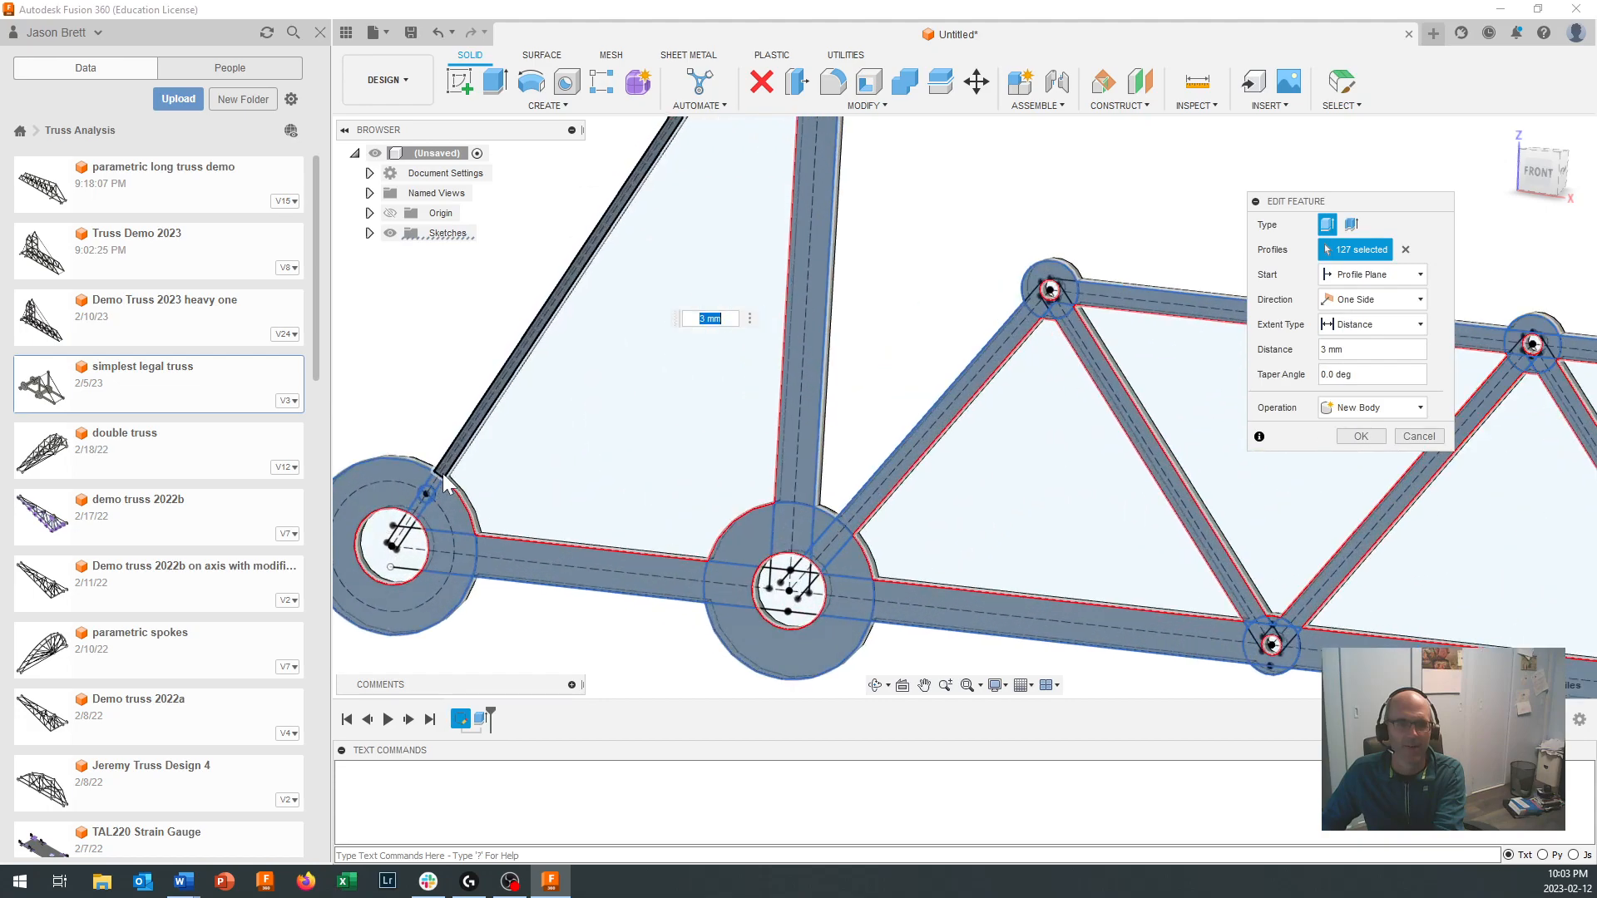
scroll(430, 482, "up", 2)
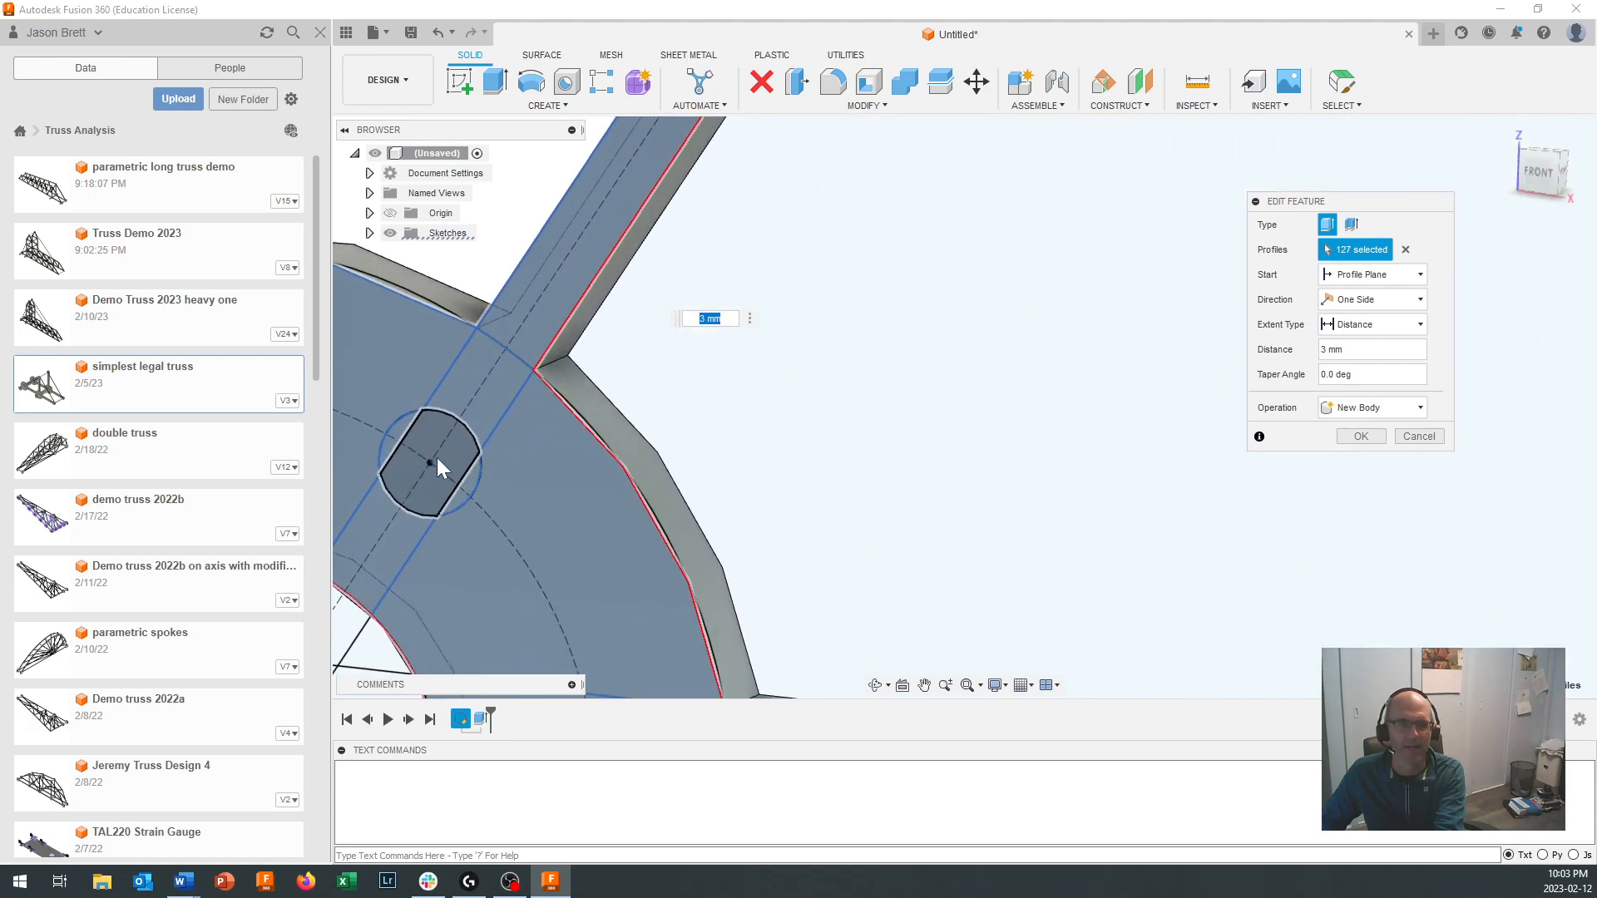
left_click(433, 437)
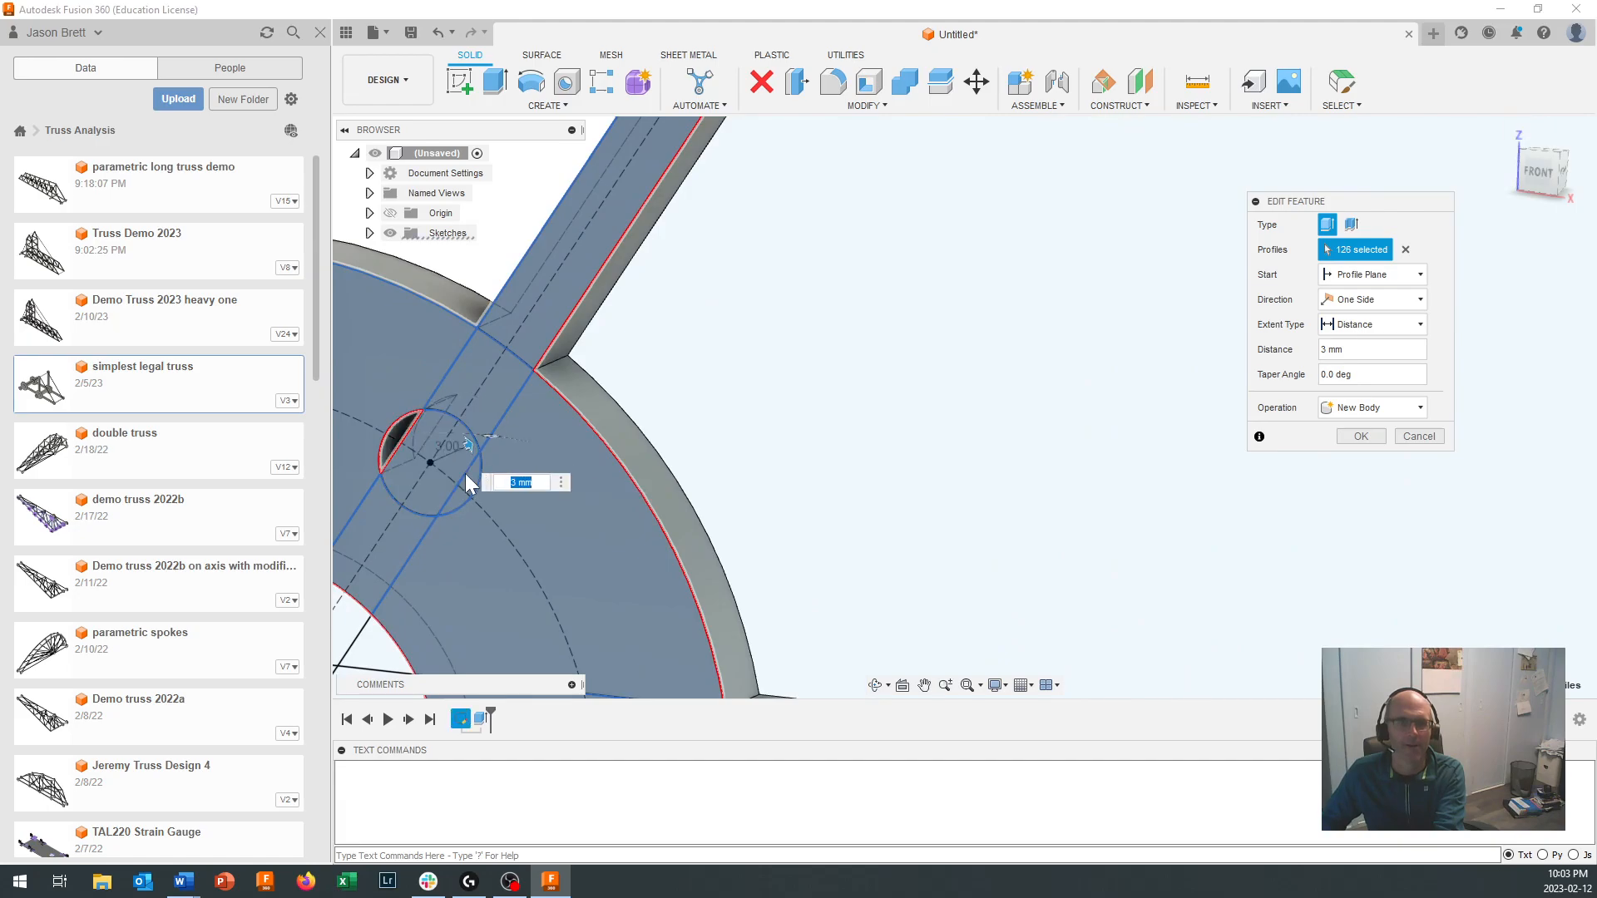
left_click(420, 438)
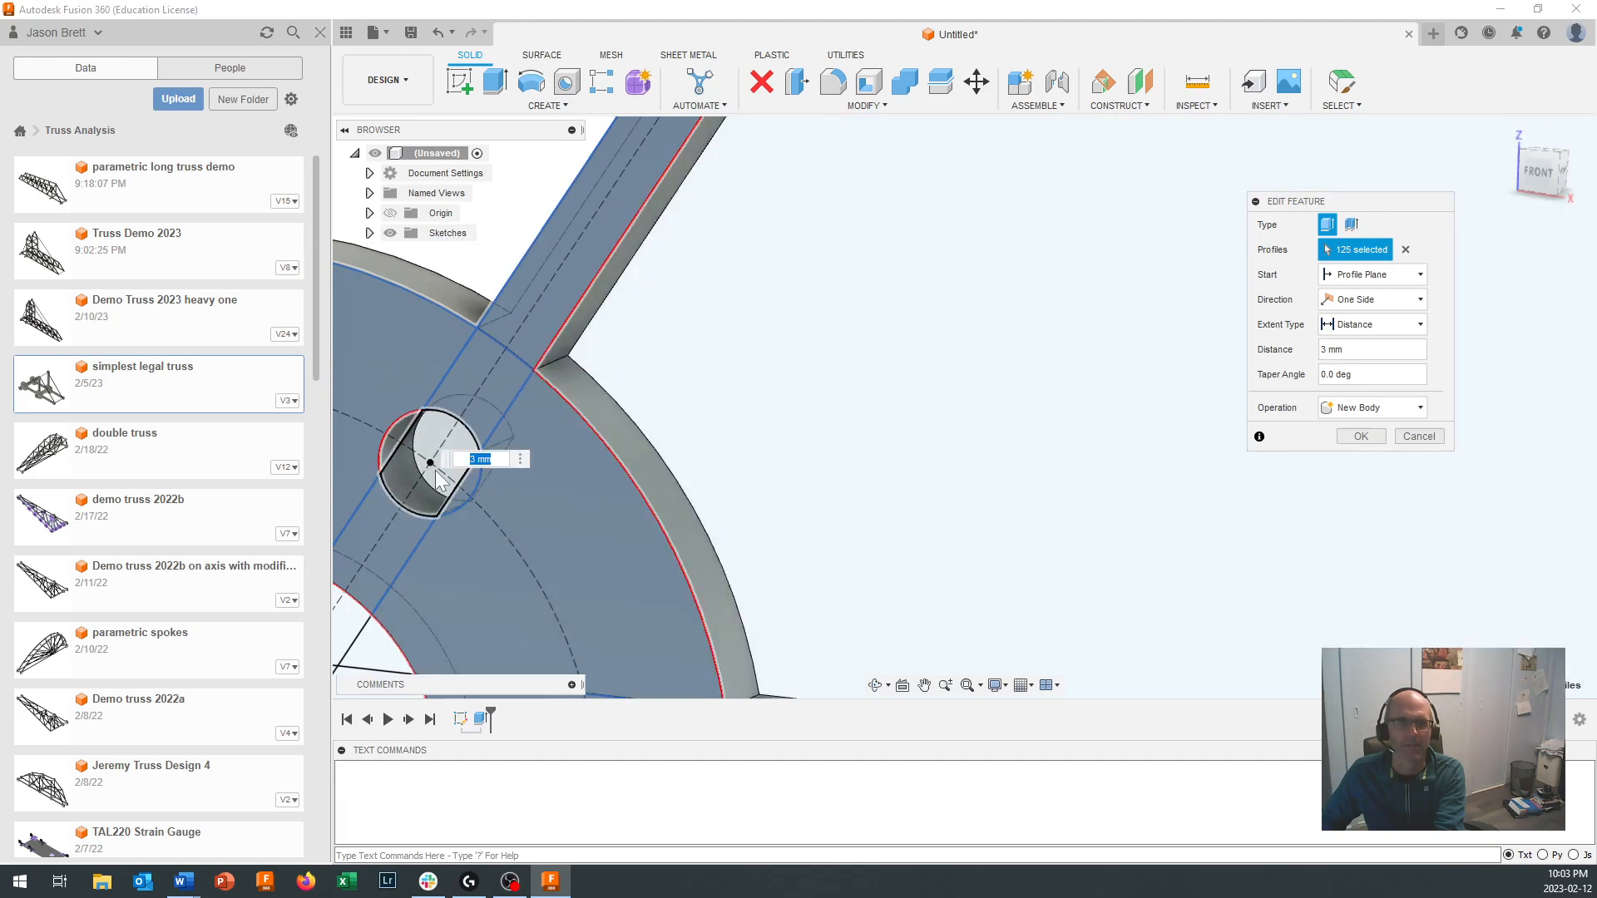
left_click(433, 468)
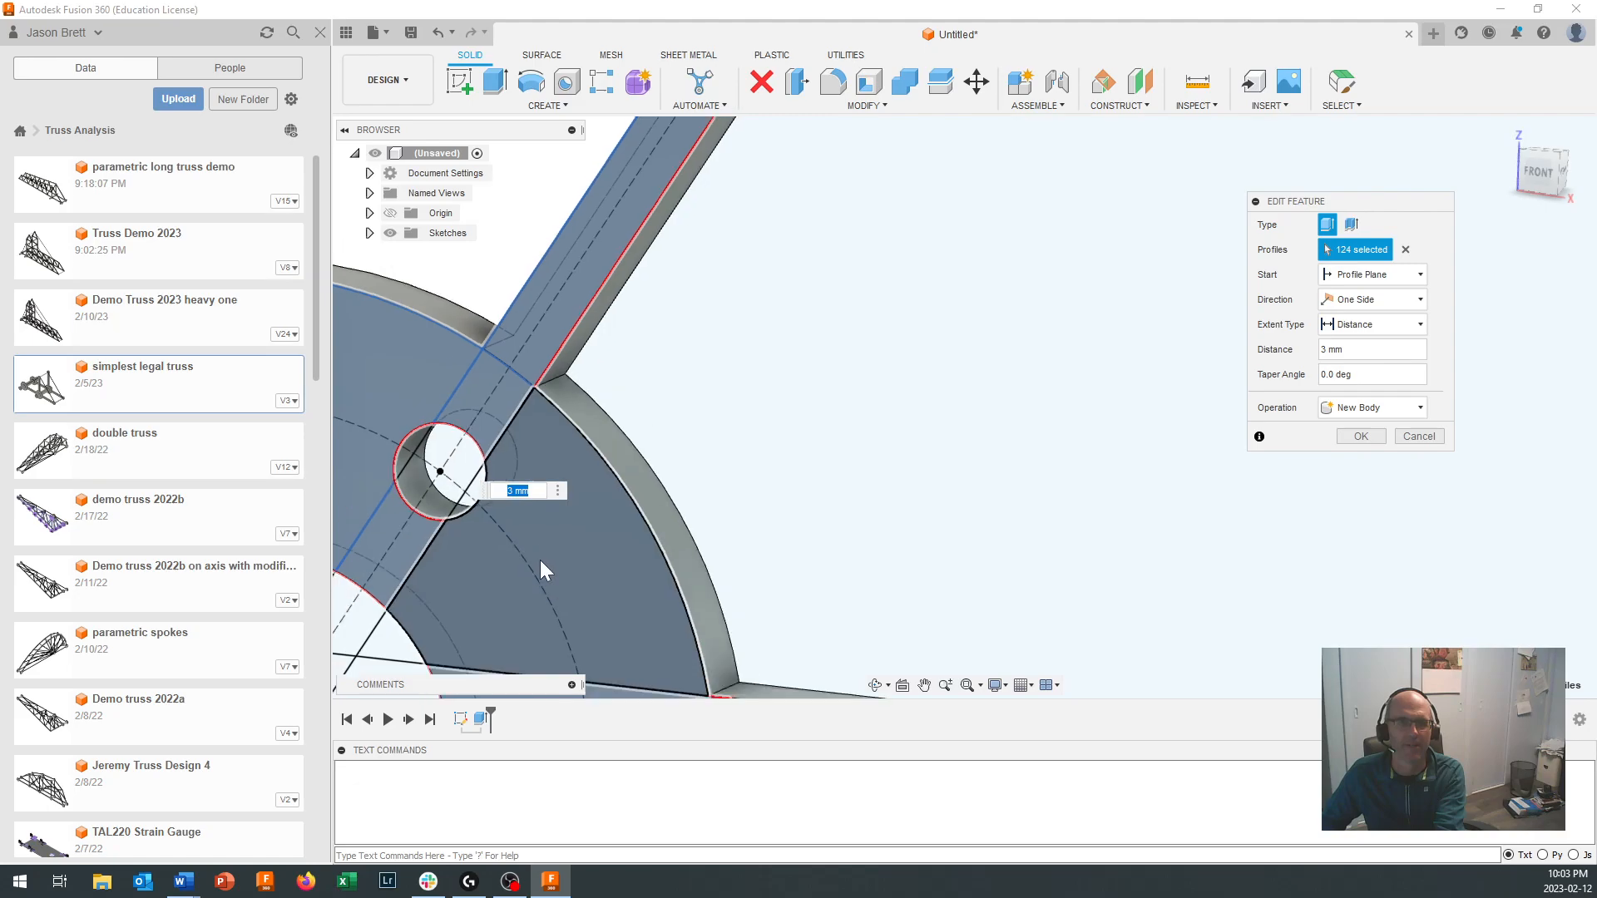
scroll(540, 561, "down", 5)
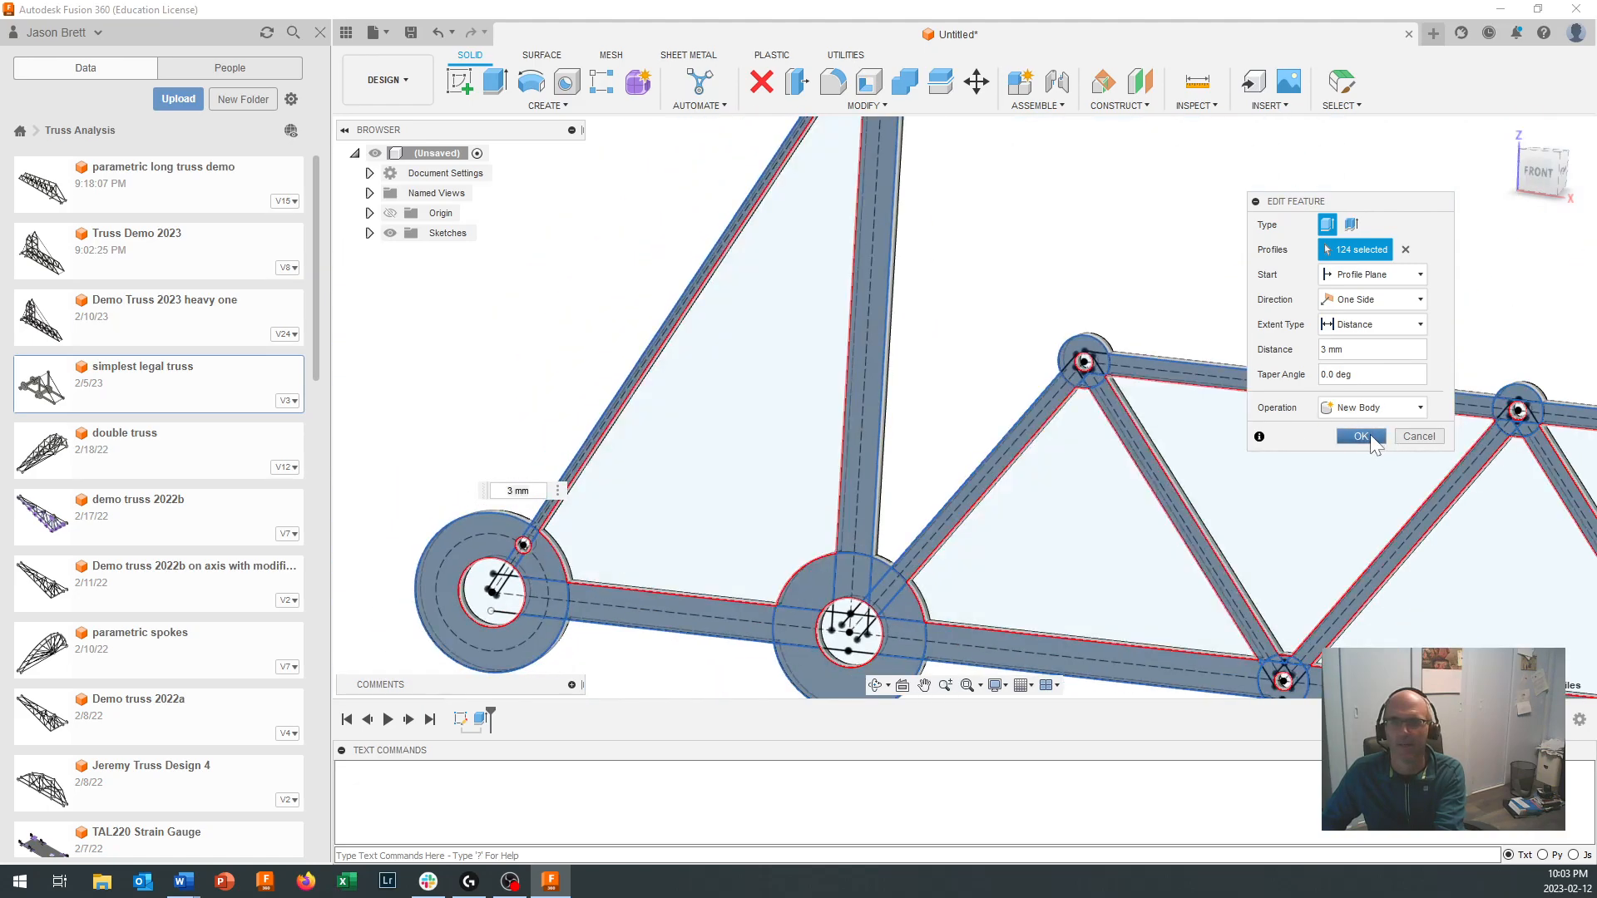
left_click(1370, 434)
scroll(1265, 502, "down", 3)
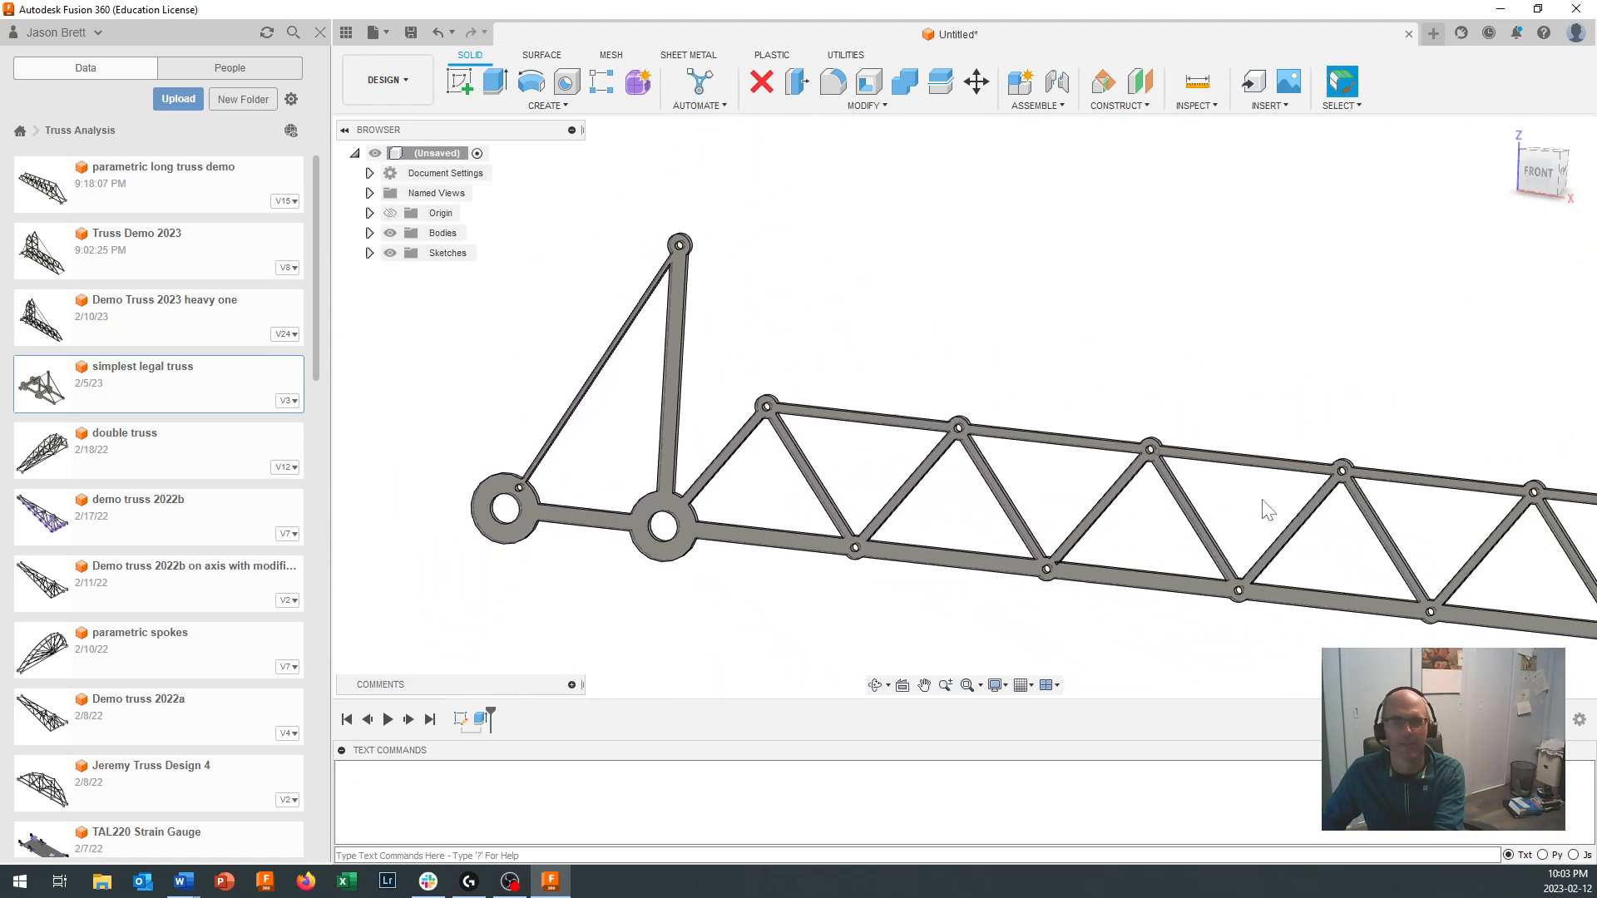
Step: Create a sketch on the truss body's front face, project the entire face outline into it, and finish the sketch
scroll(1266, 509, "down", 3)
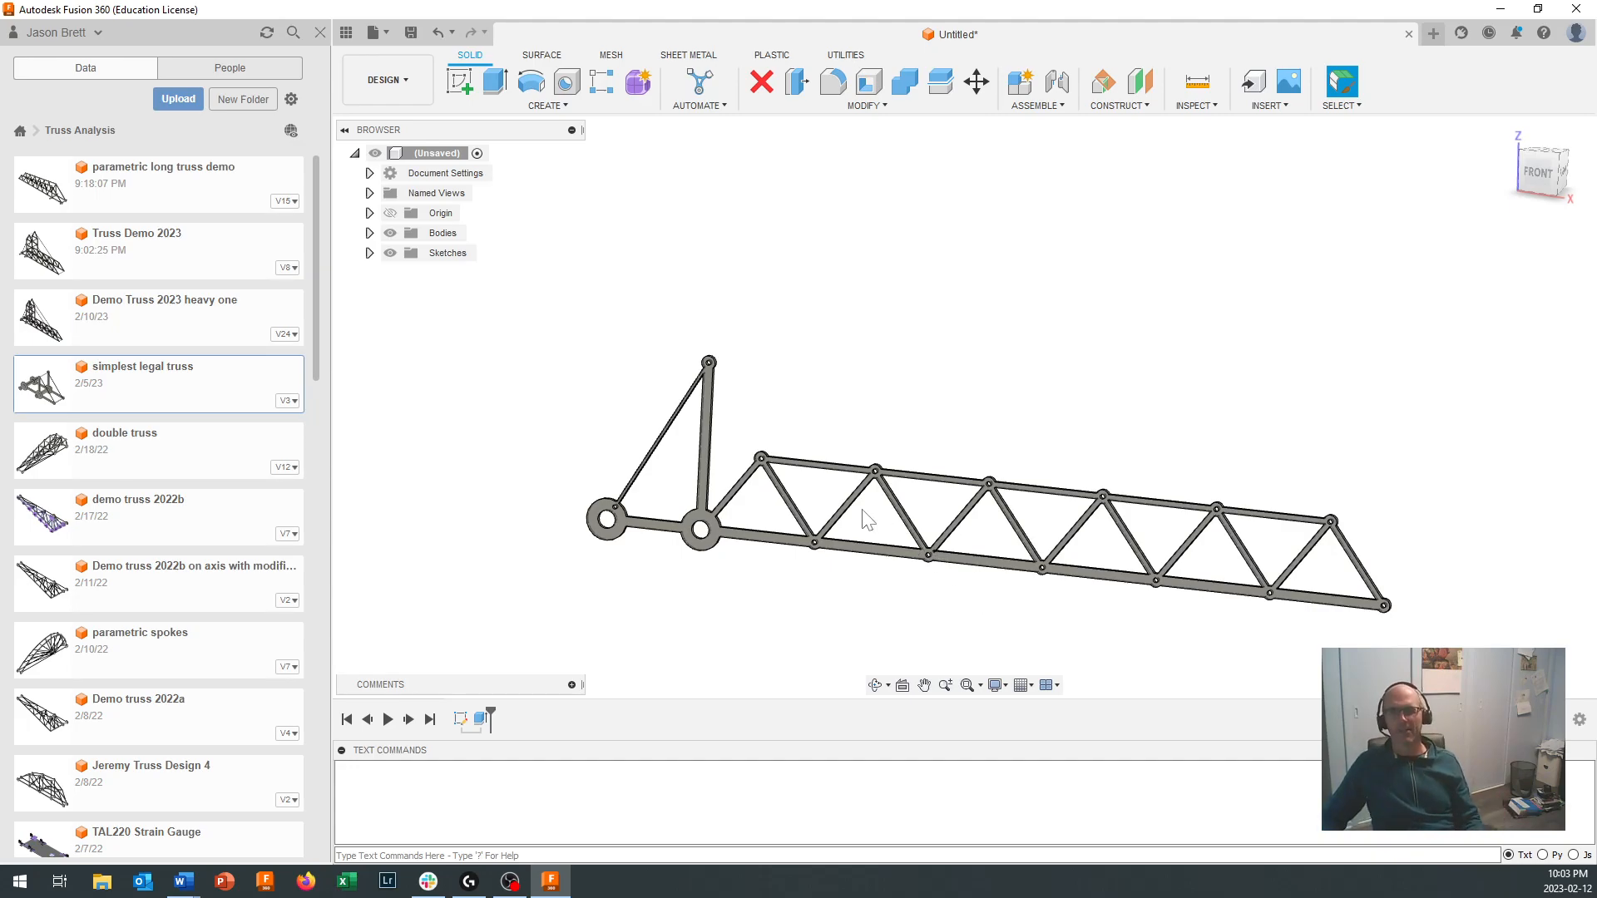
scroll(960, 549, "up", 3)
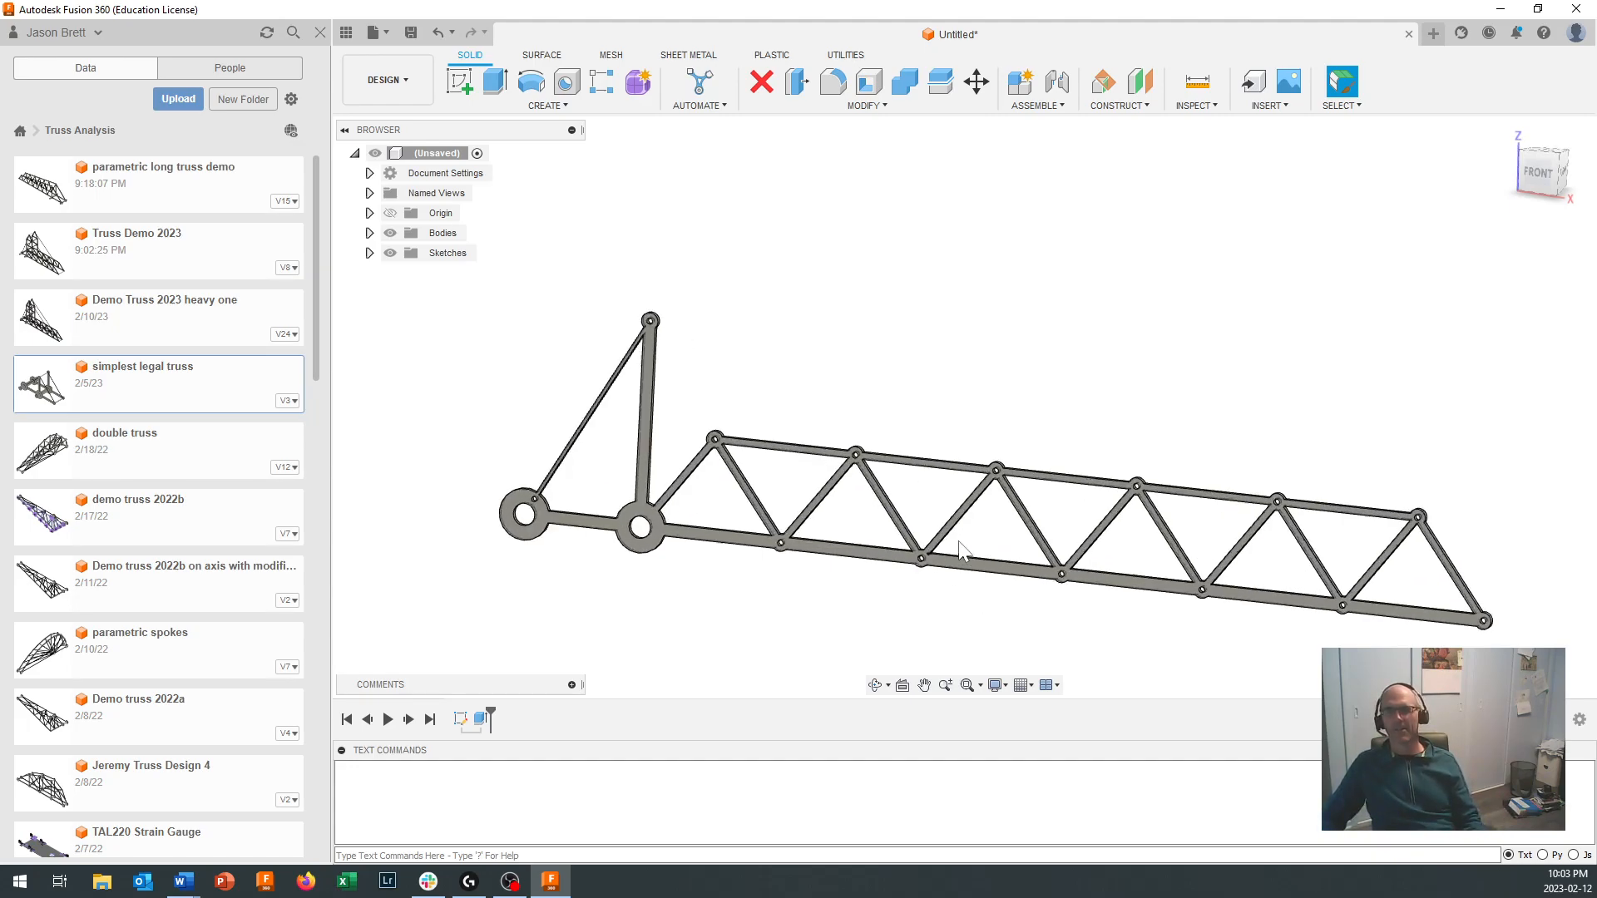
scroll(960, 556, "down", 1)
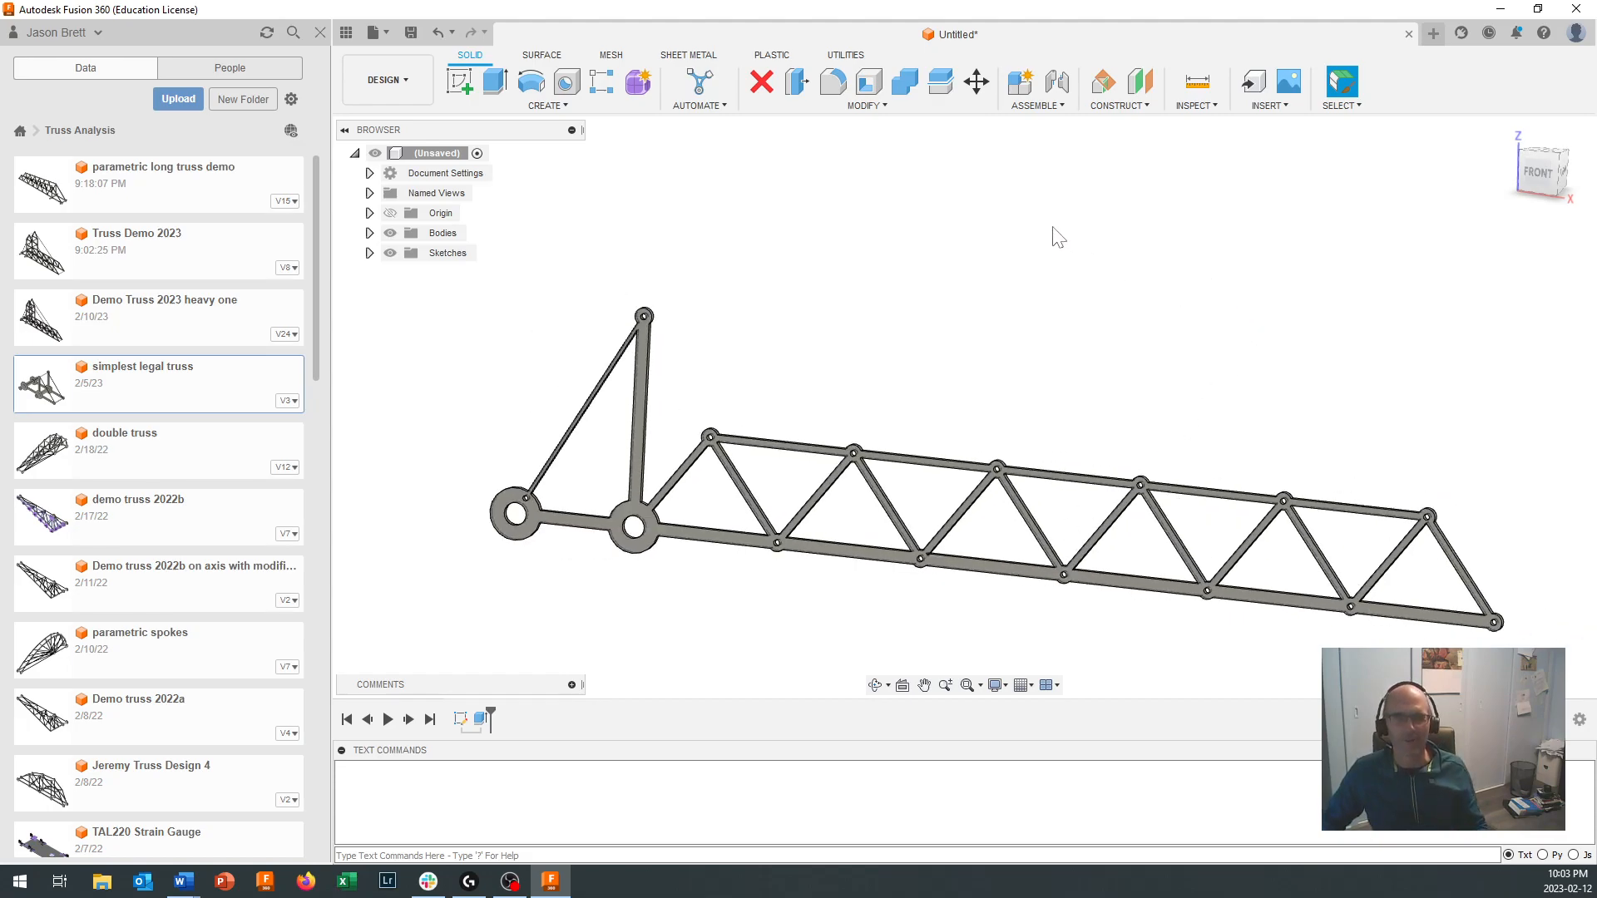
left_click(462, 80)
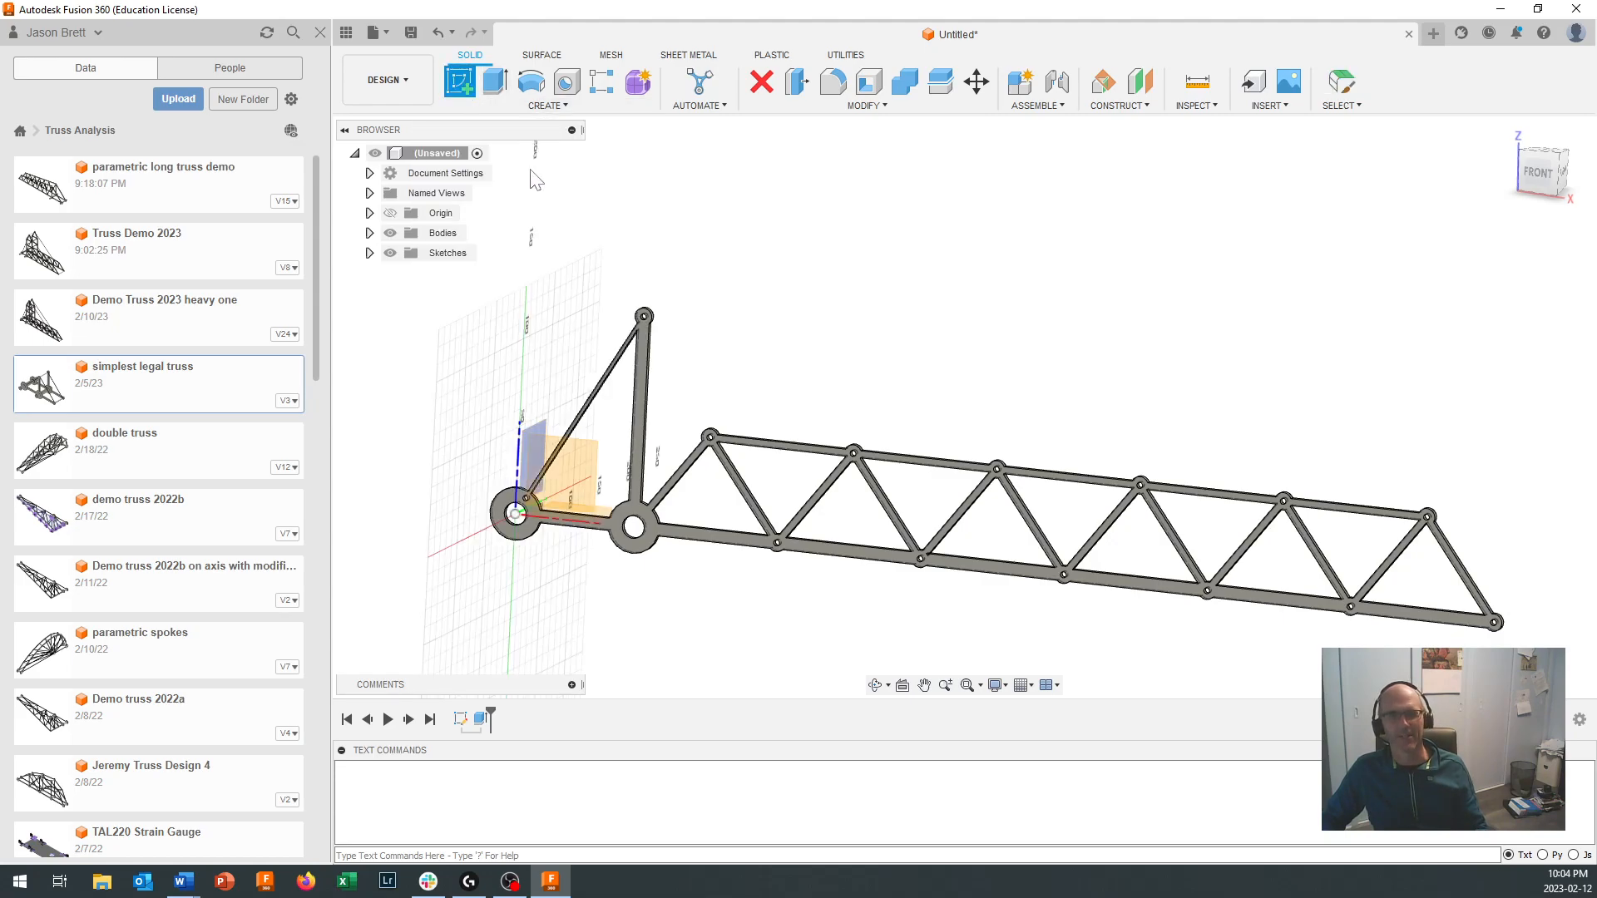
left_click(645, 377)
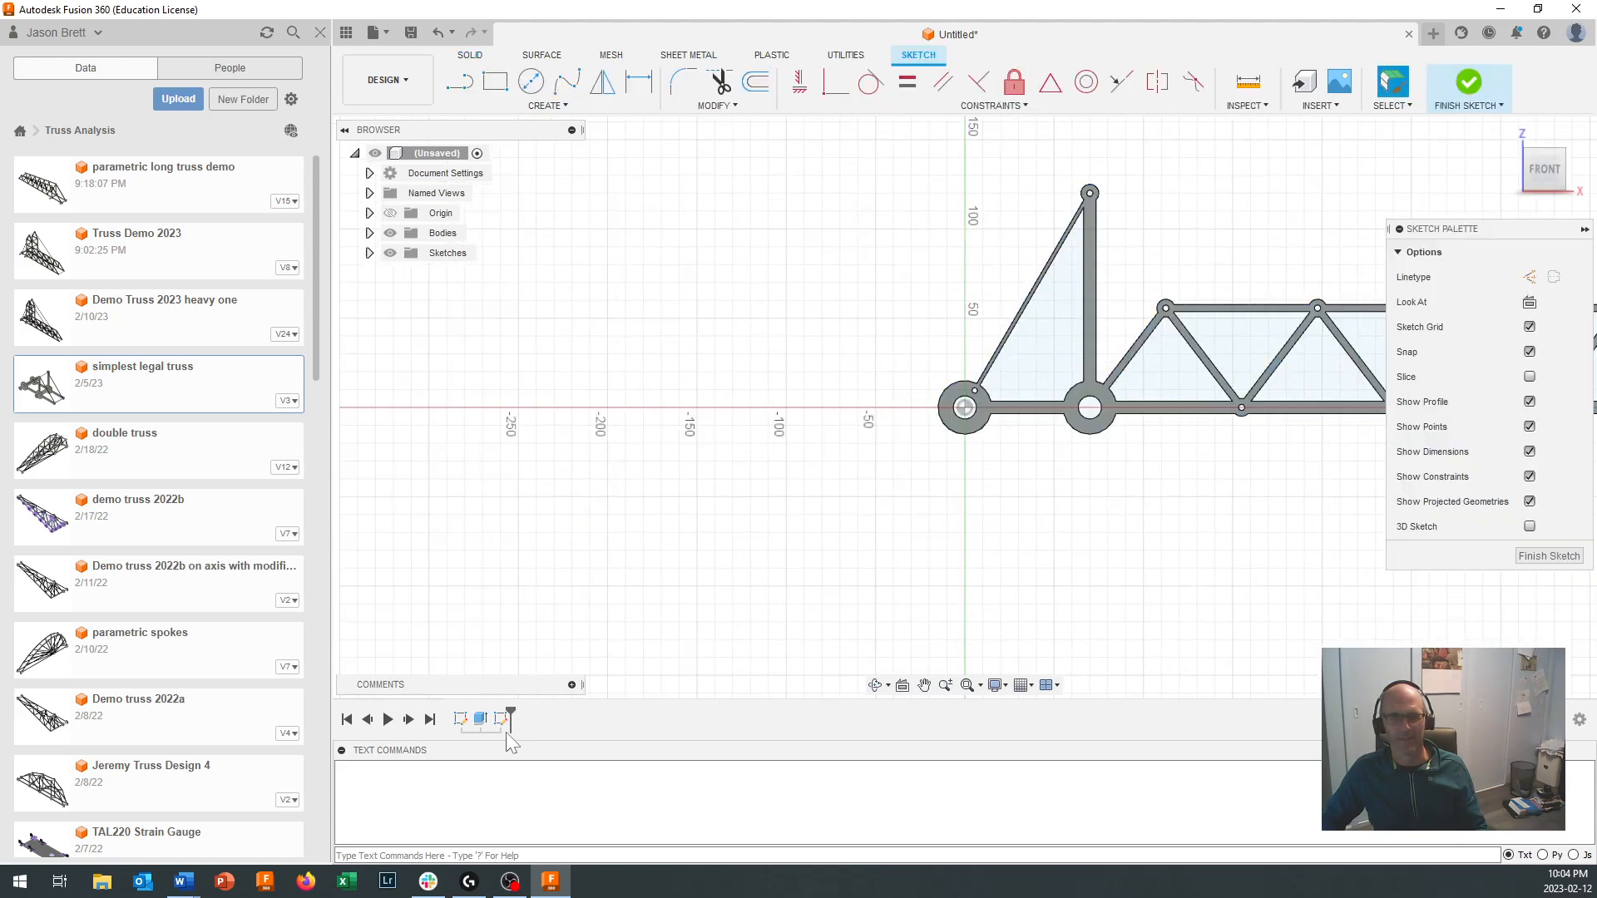
key("p")
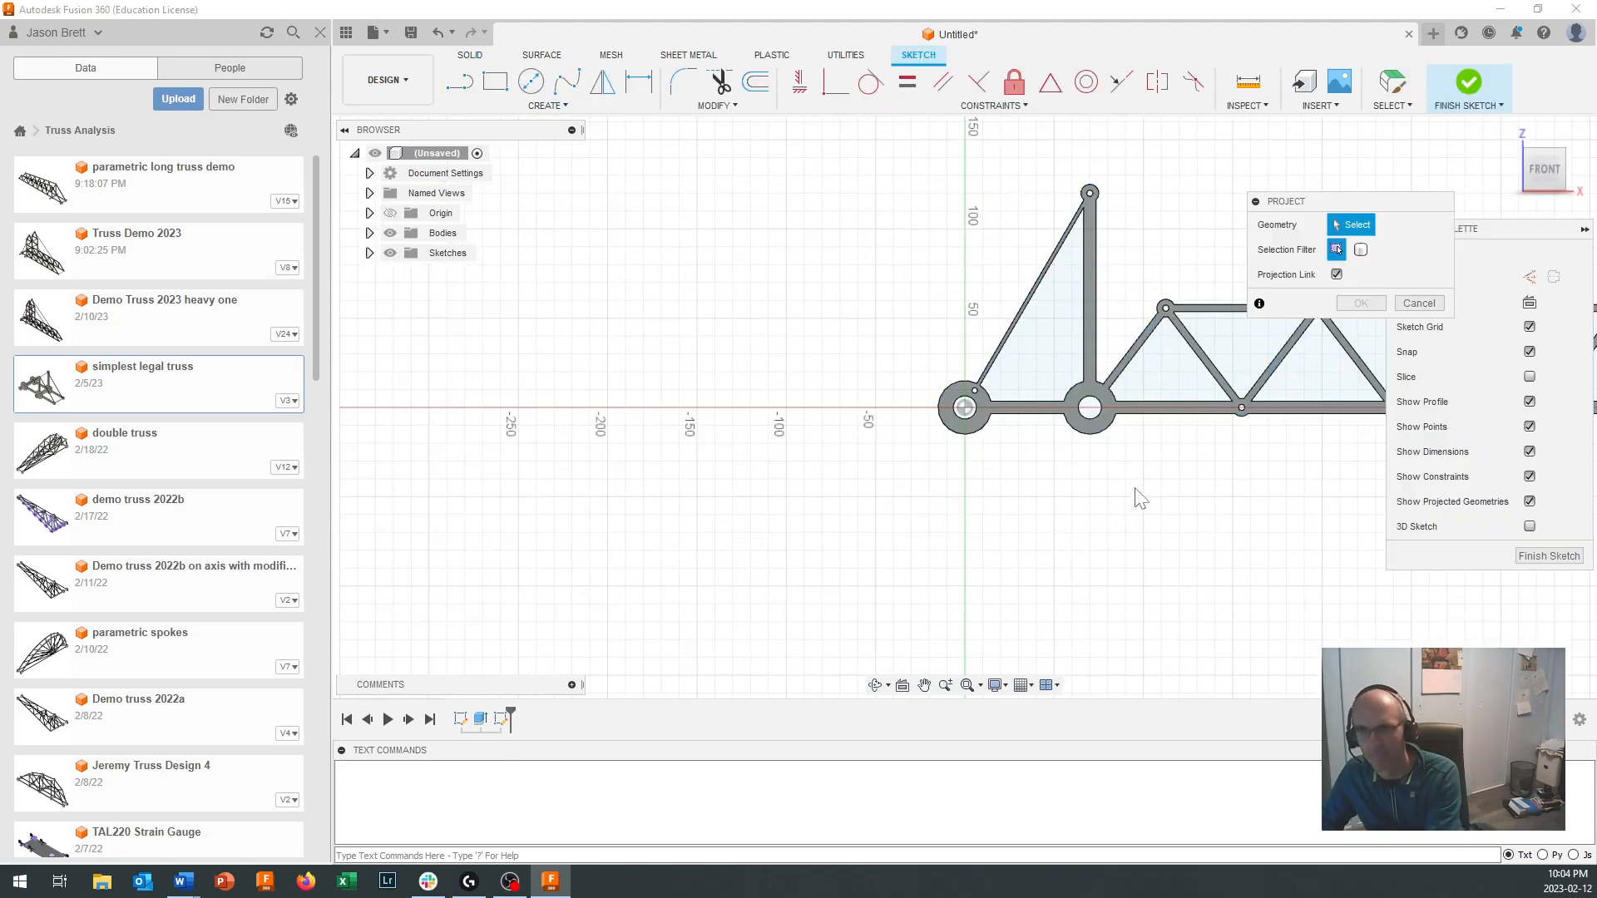
left_click(1111, 410)
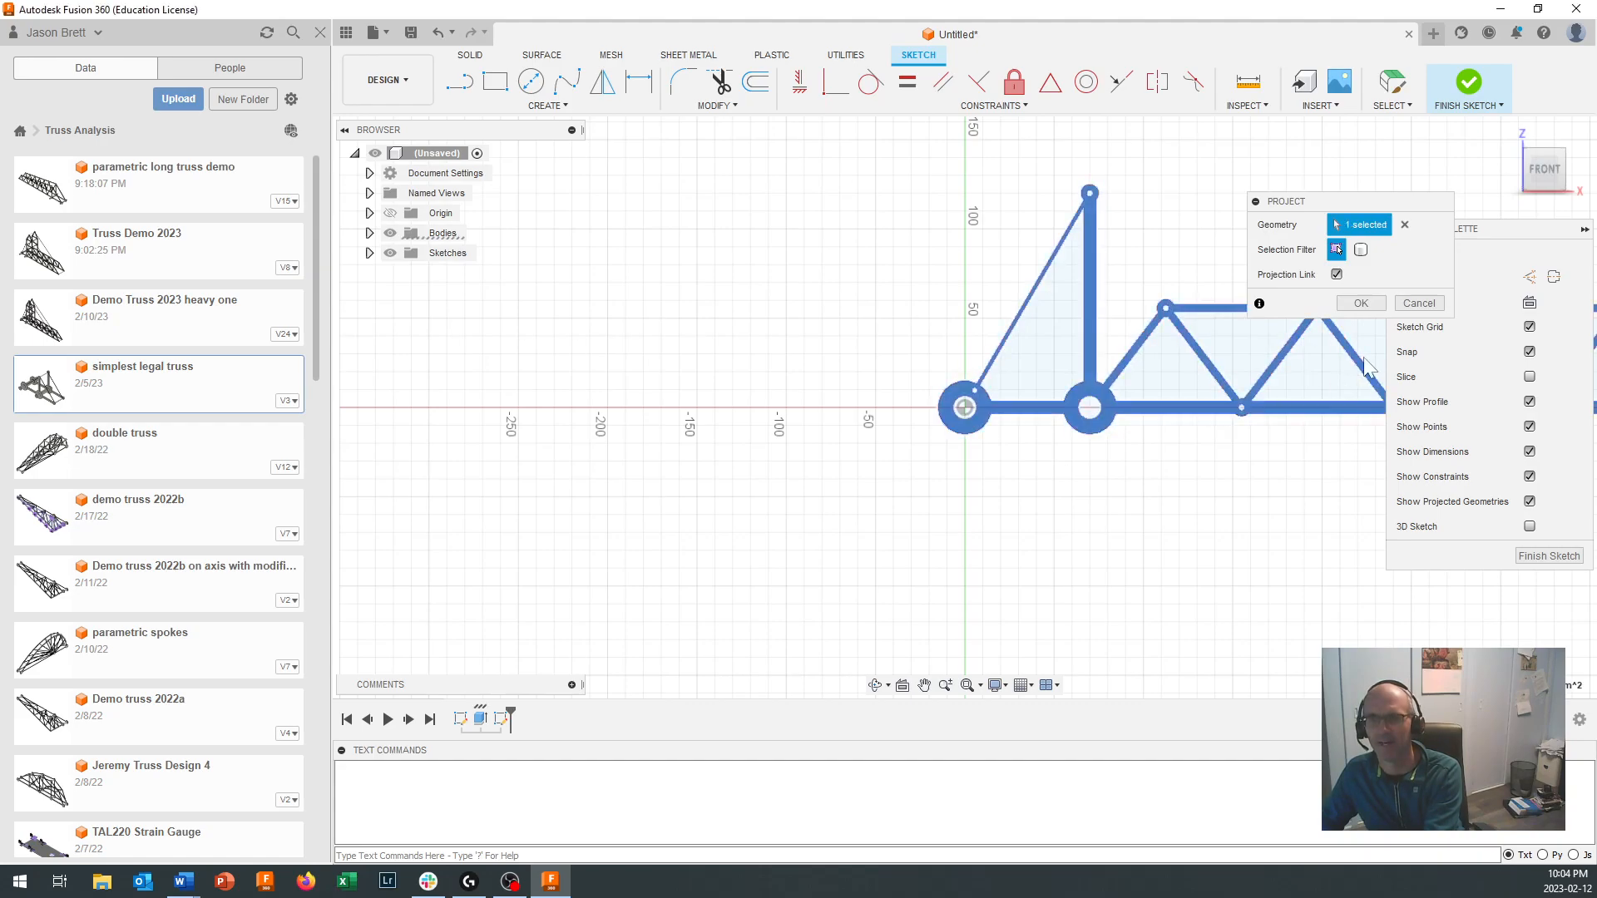
left_click(1362, 304)
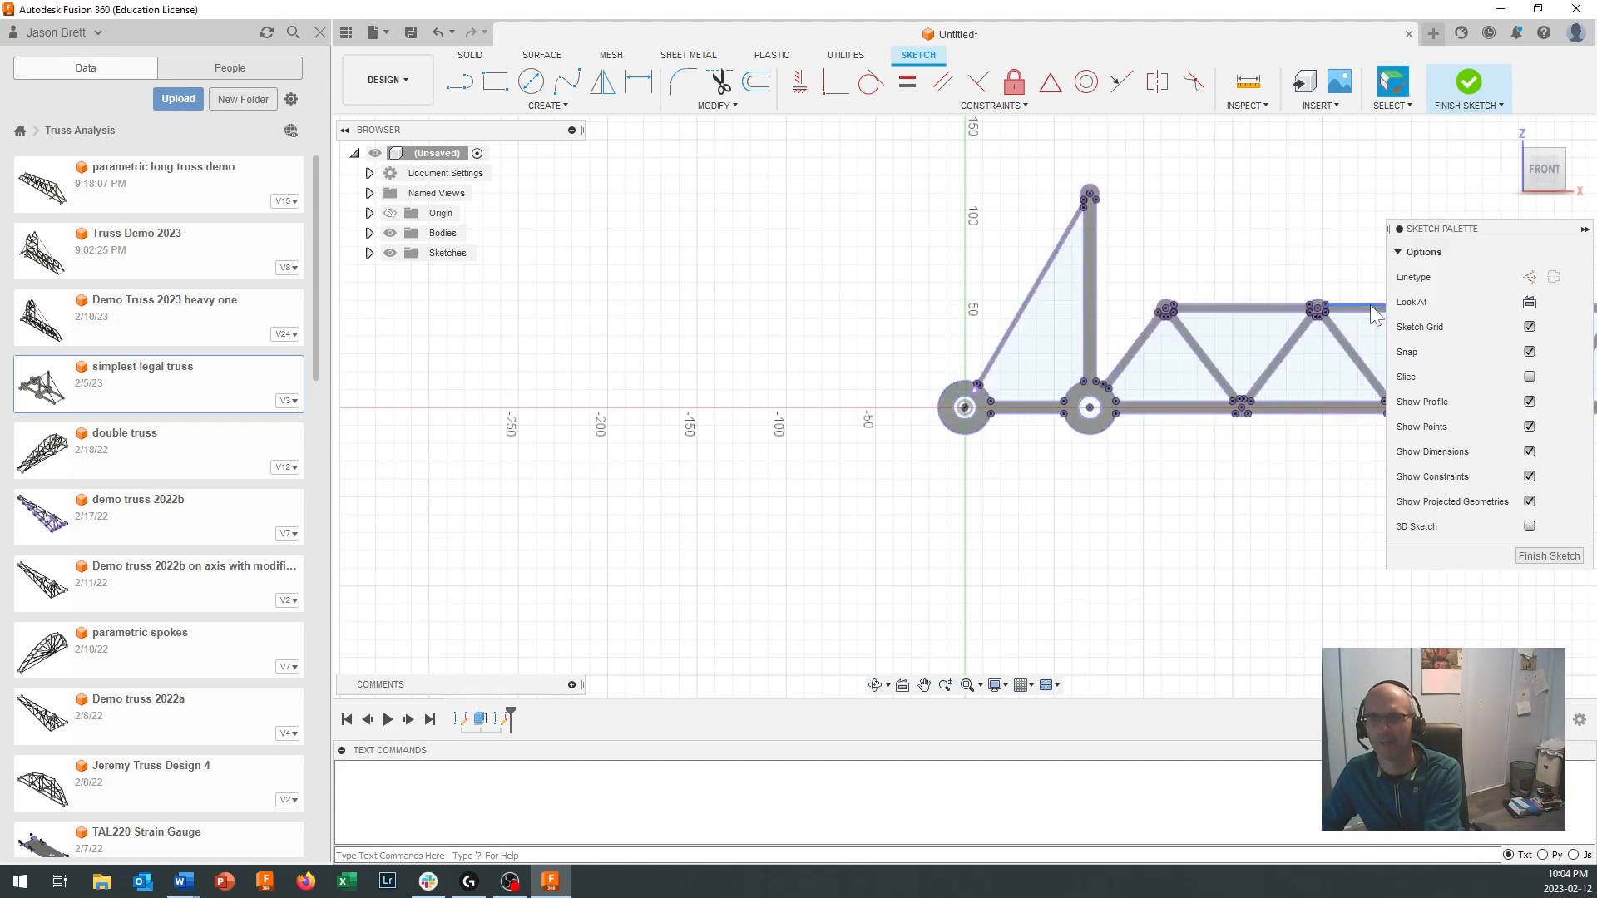
right_click(500, 718)
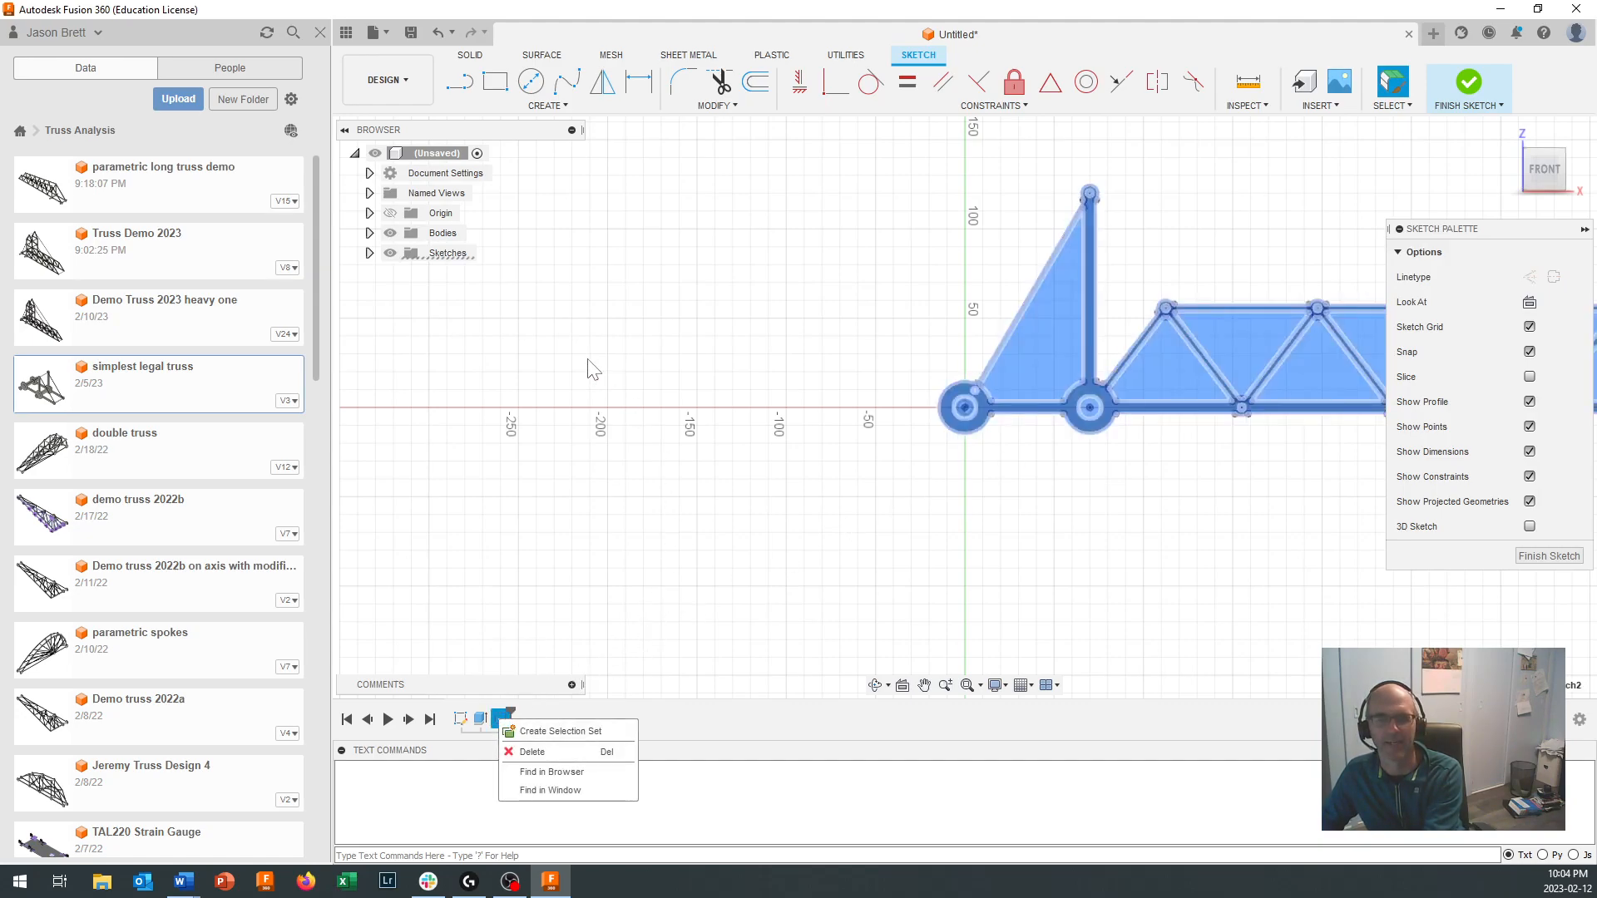
left_click(1467, 87)
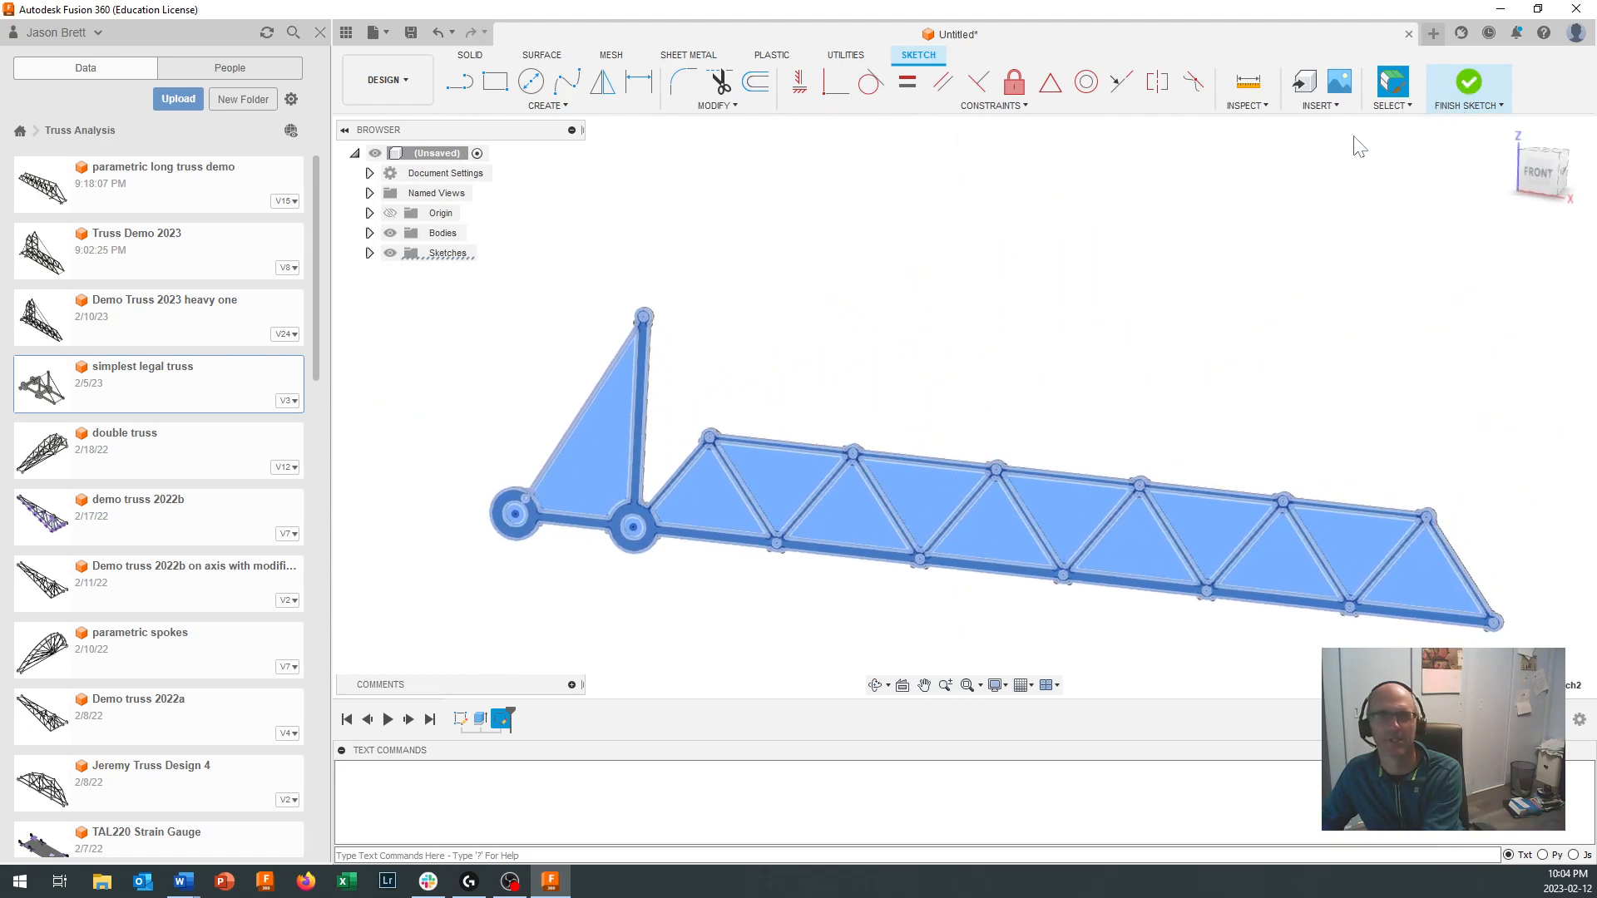
Step: Open the Save As DXF dialog for the projected face sketch, Sketch2, and close it without saving
left_click(370, 254)
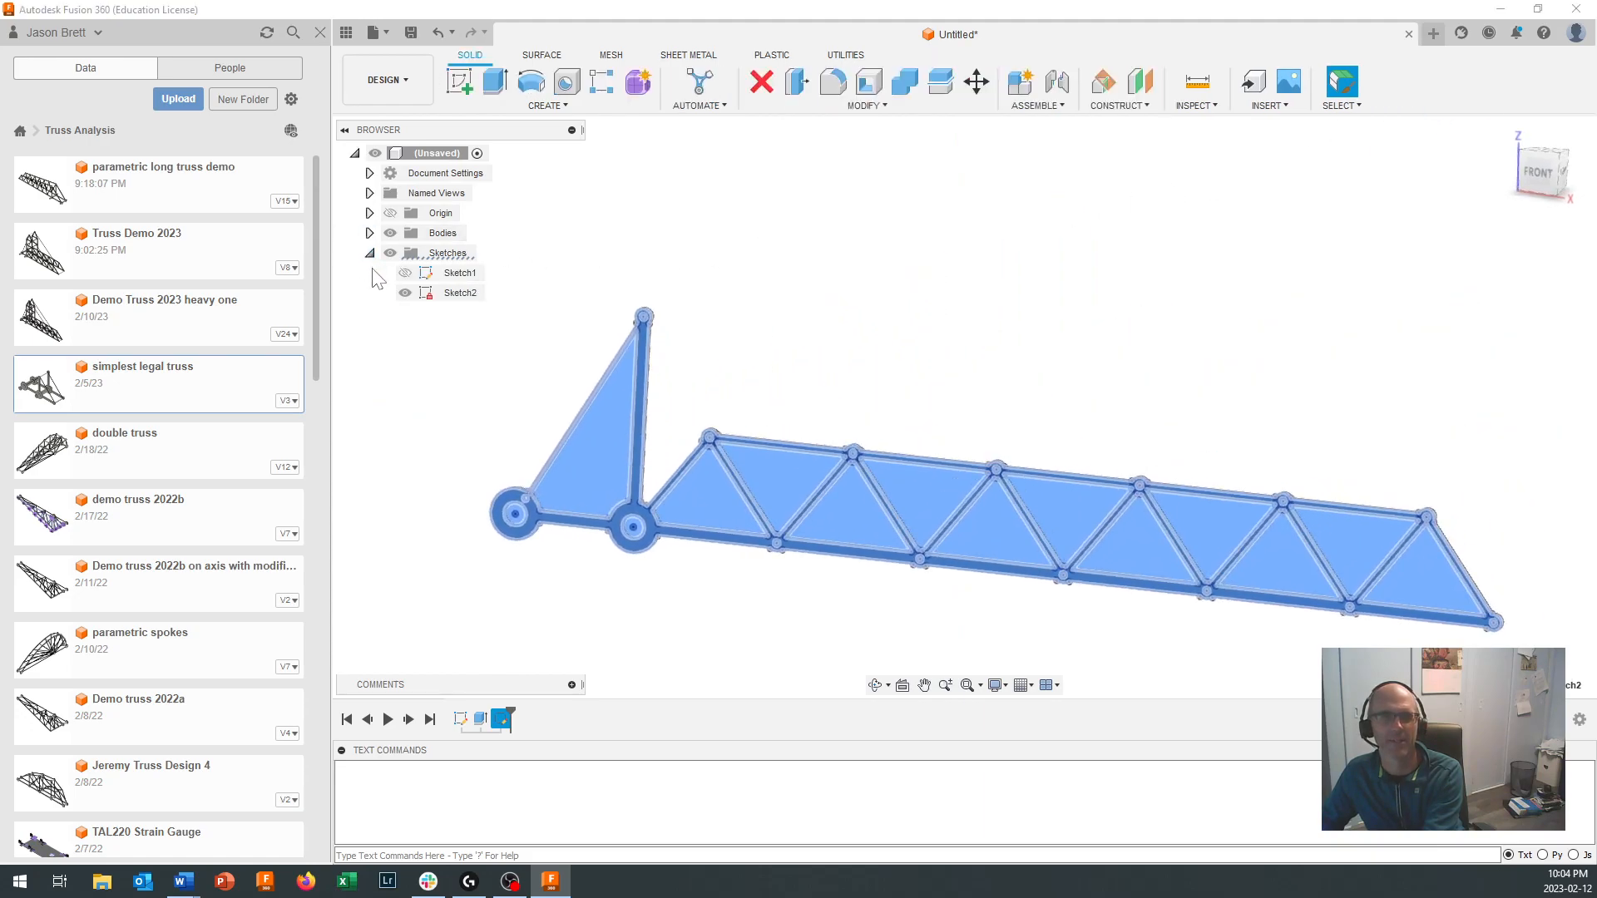
right_click(463, 293)
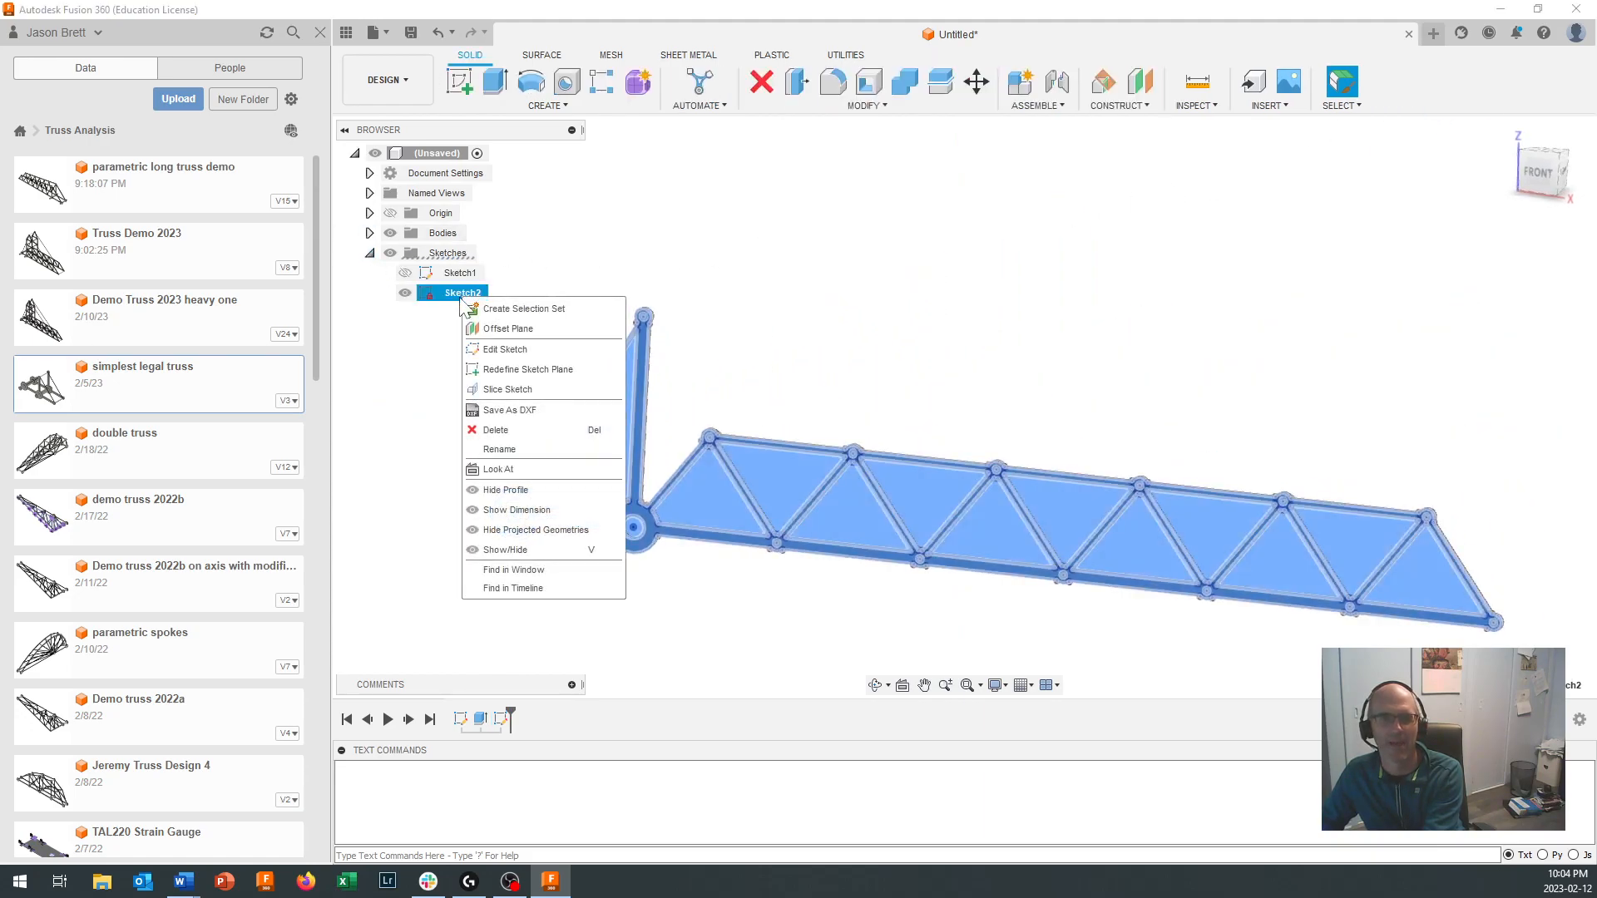
left_click(507, 410)
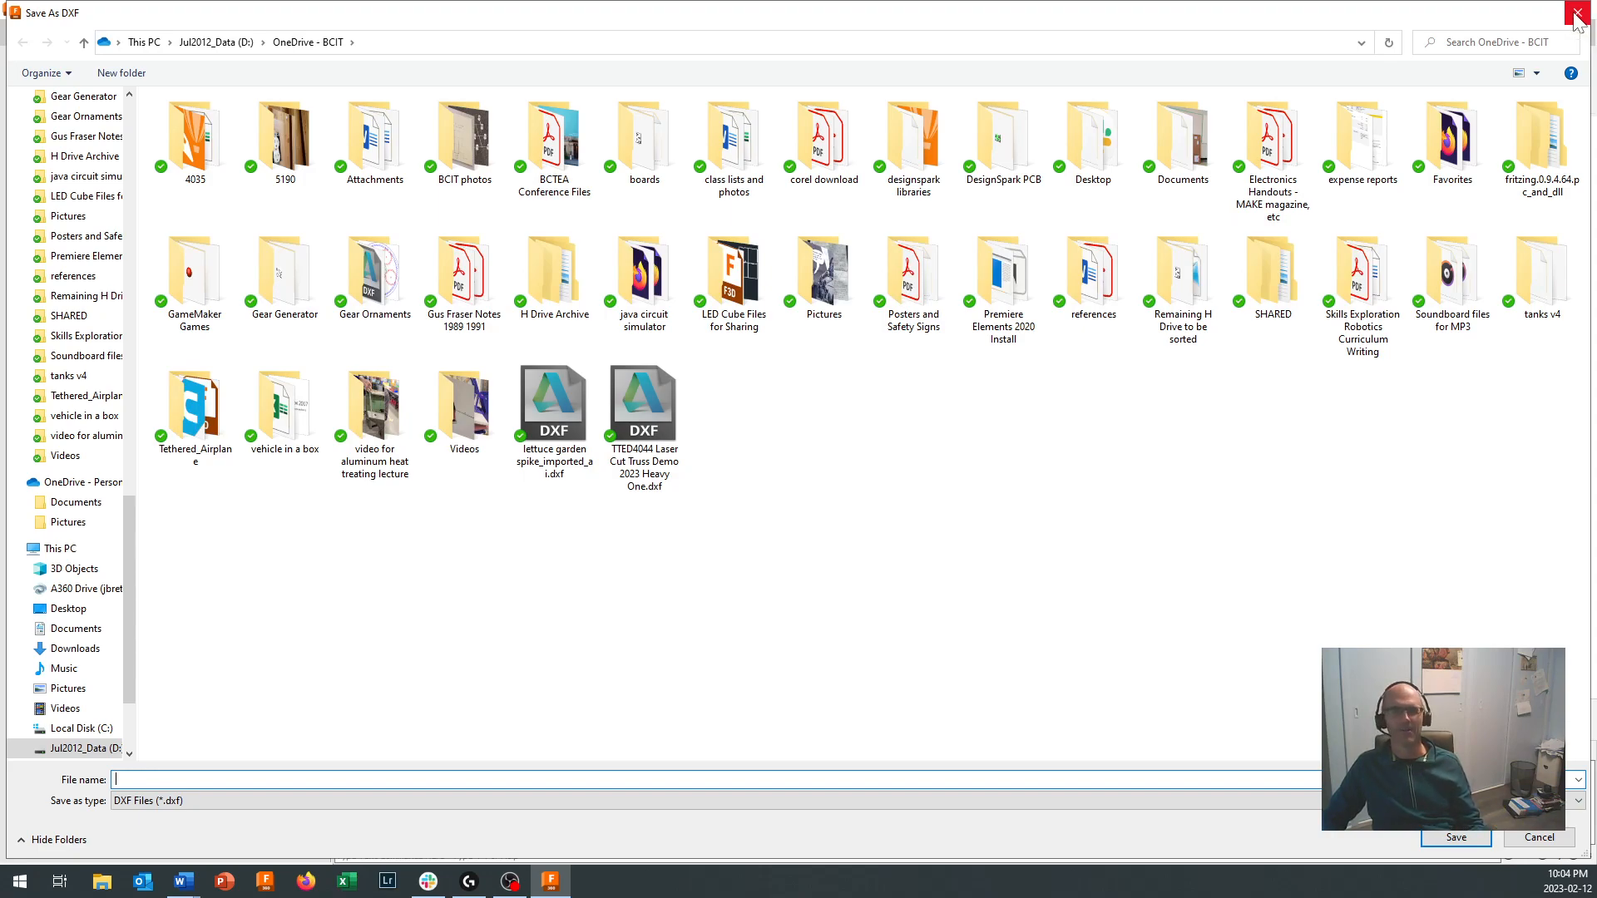
left_click(1576, 12)
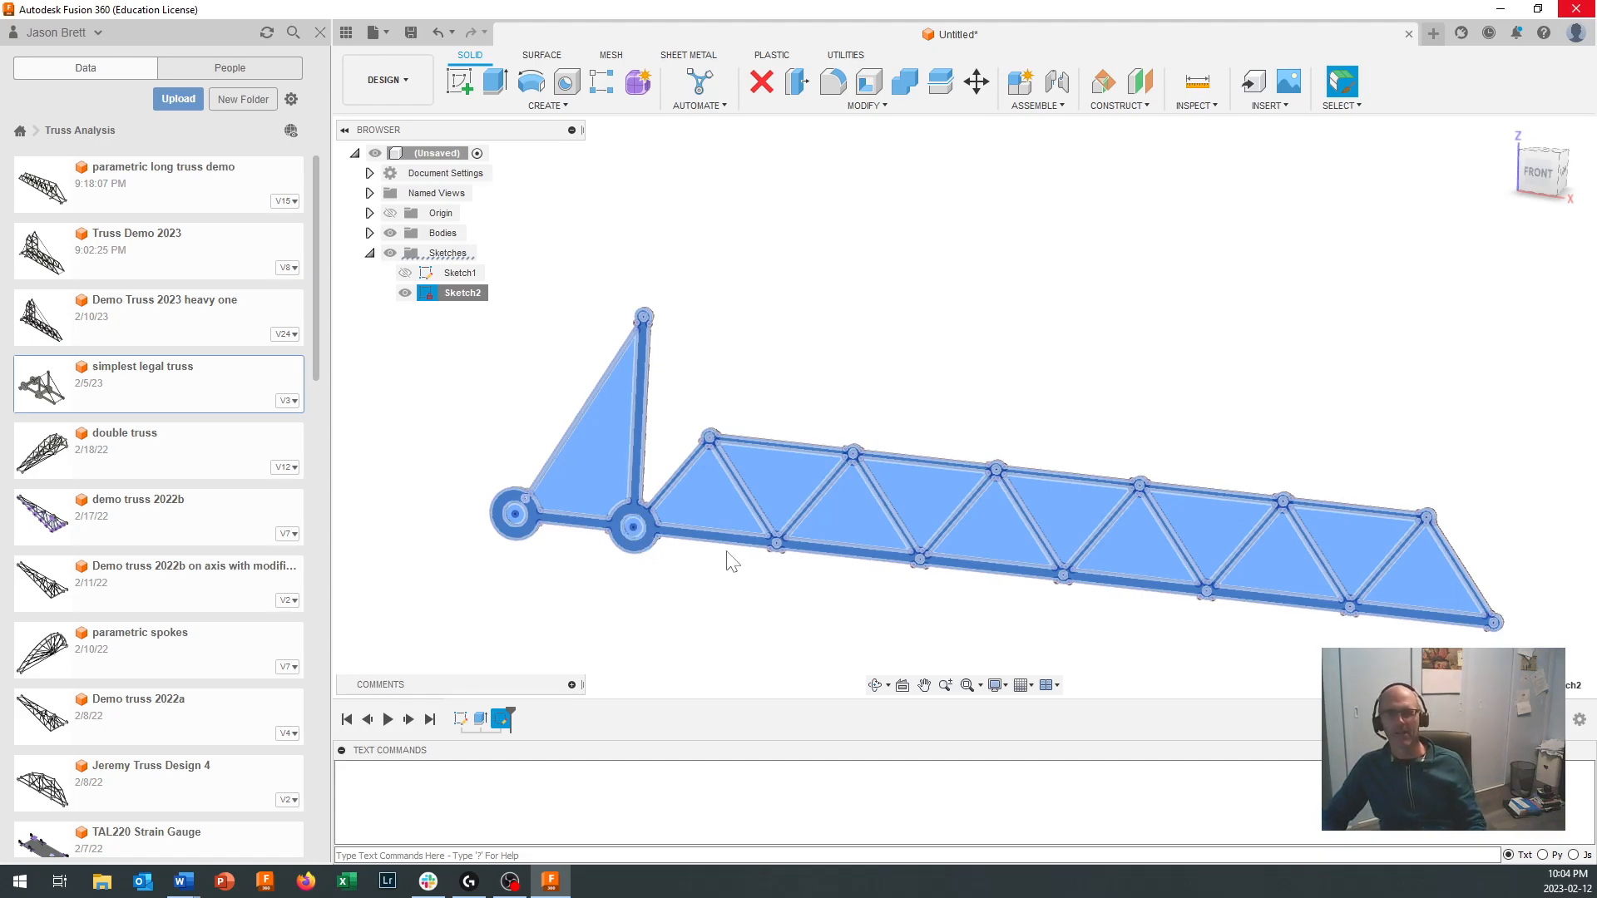
left_click(759, 616)
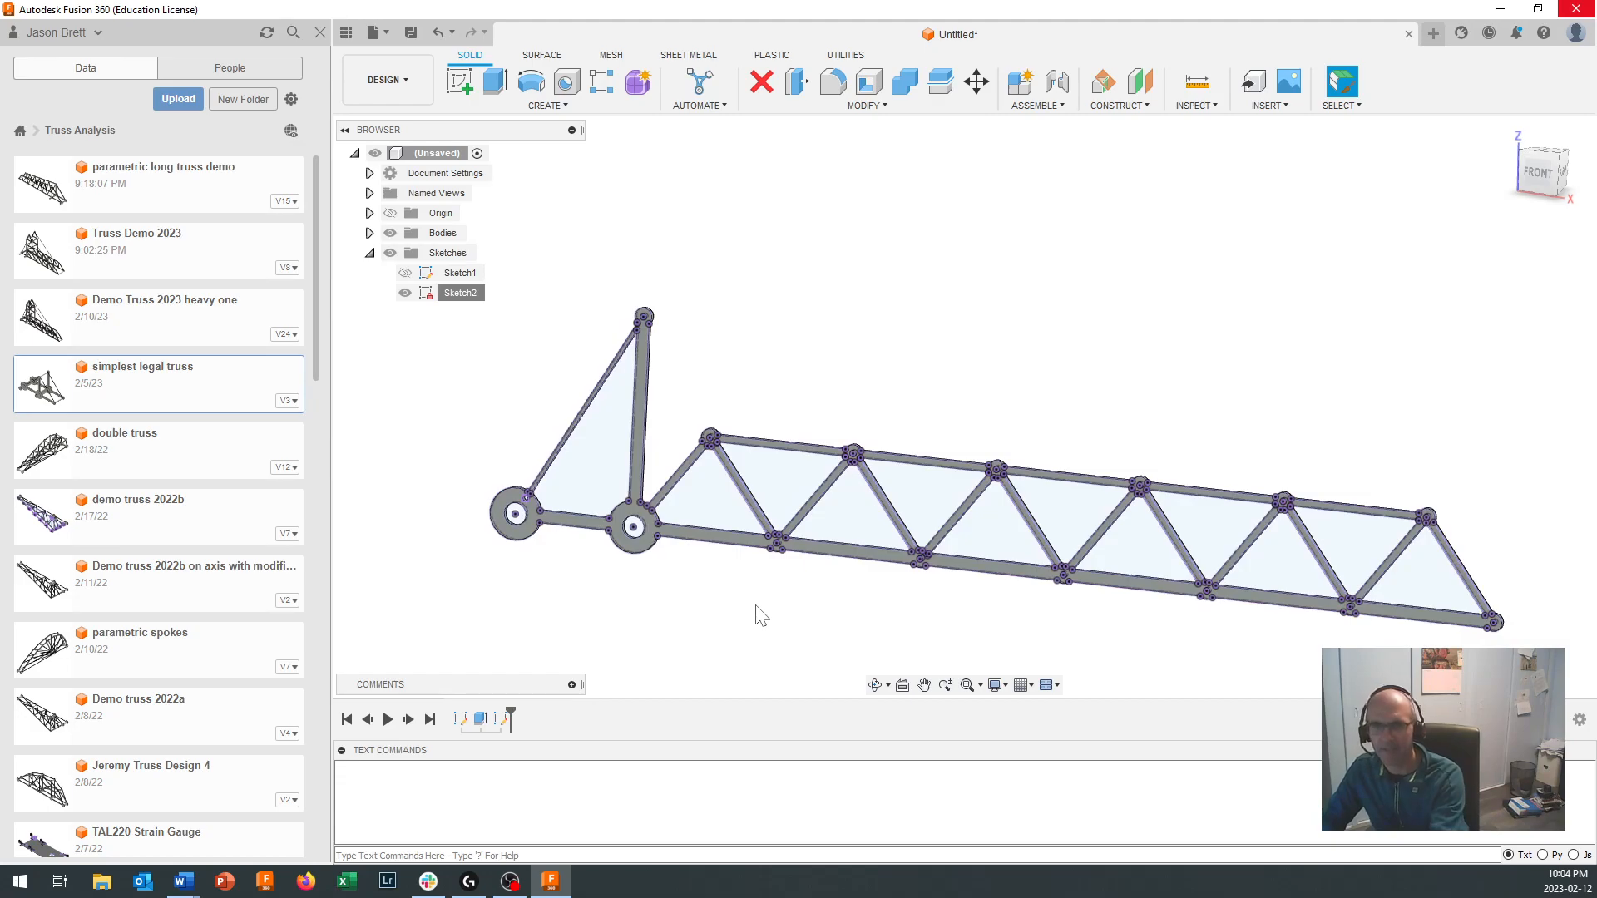
Step: Reopen the original truss sketch and set the height of the vertical mast to 140 mm
scroll(758, 619, "down", 2)
scroll(760, 632, "up", 3)
middle_click_drag(758, 638, 800, 549)
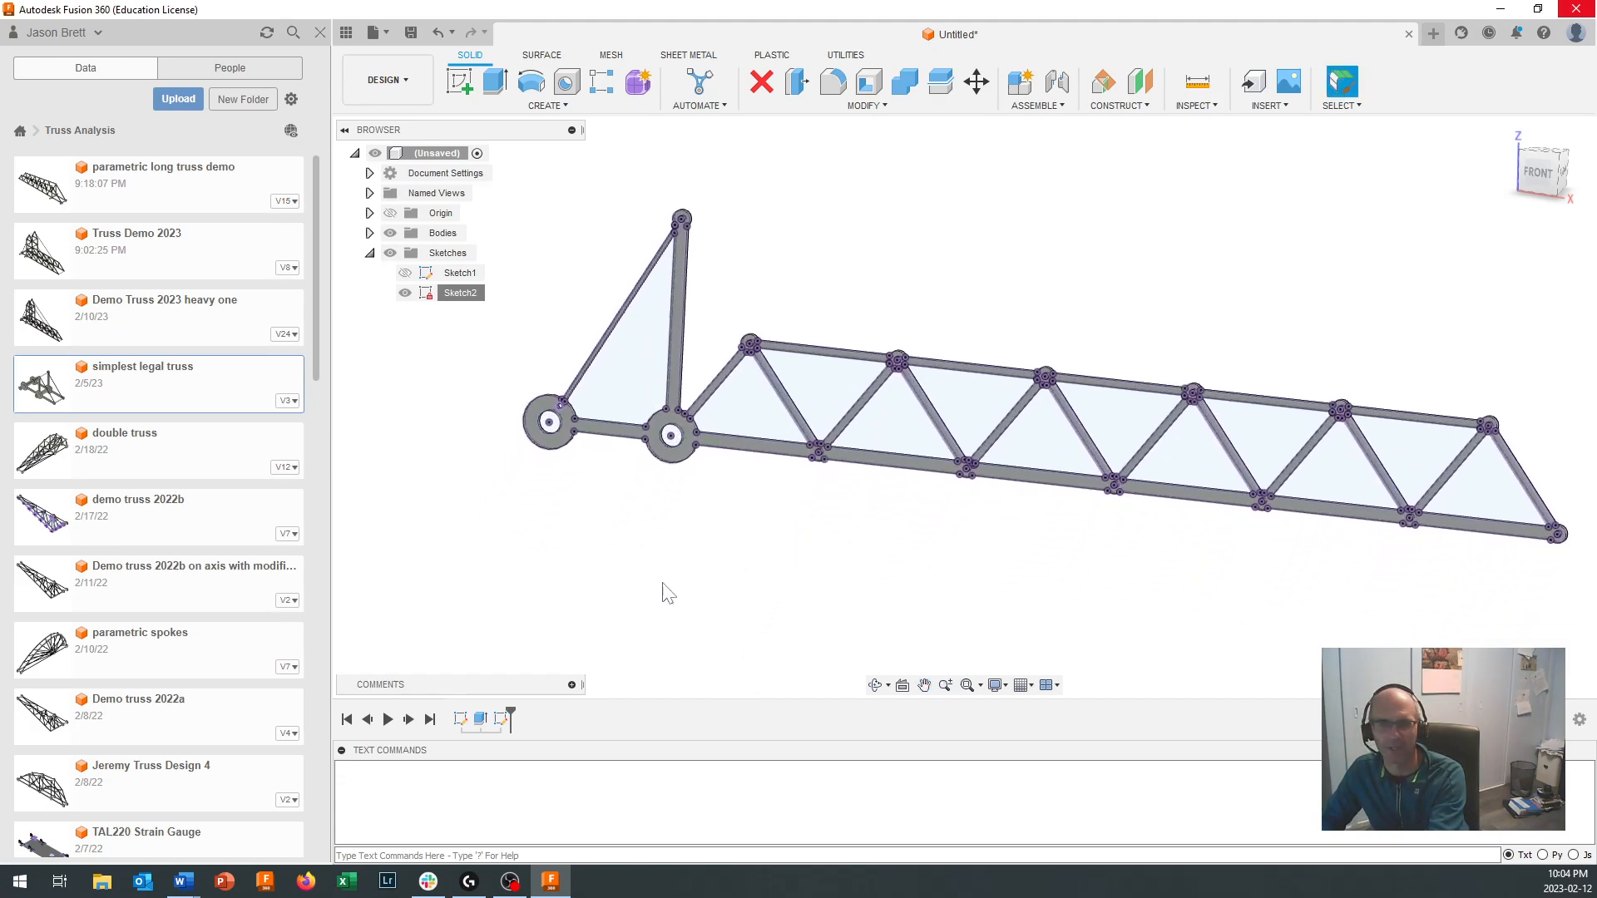
double_click(461, 719)
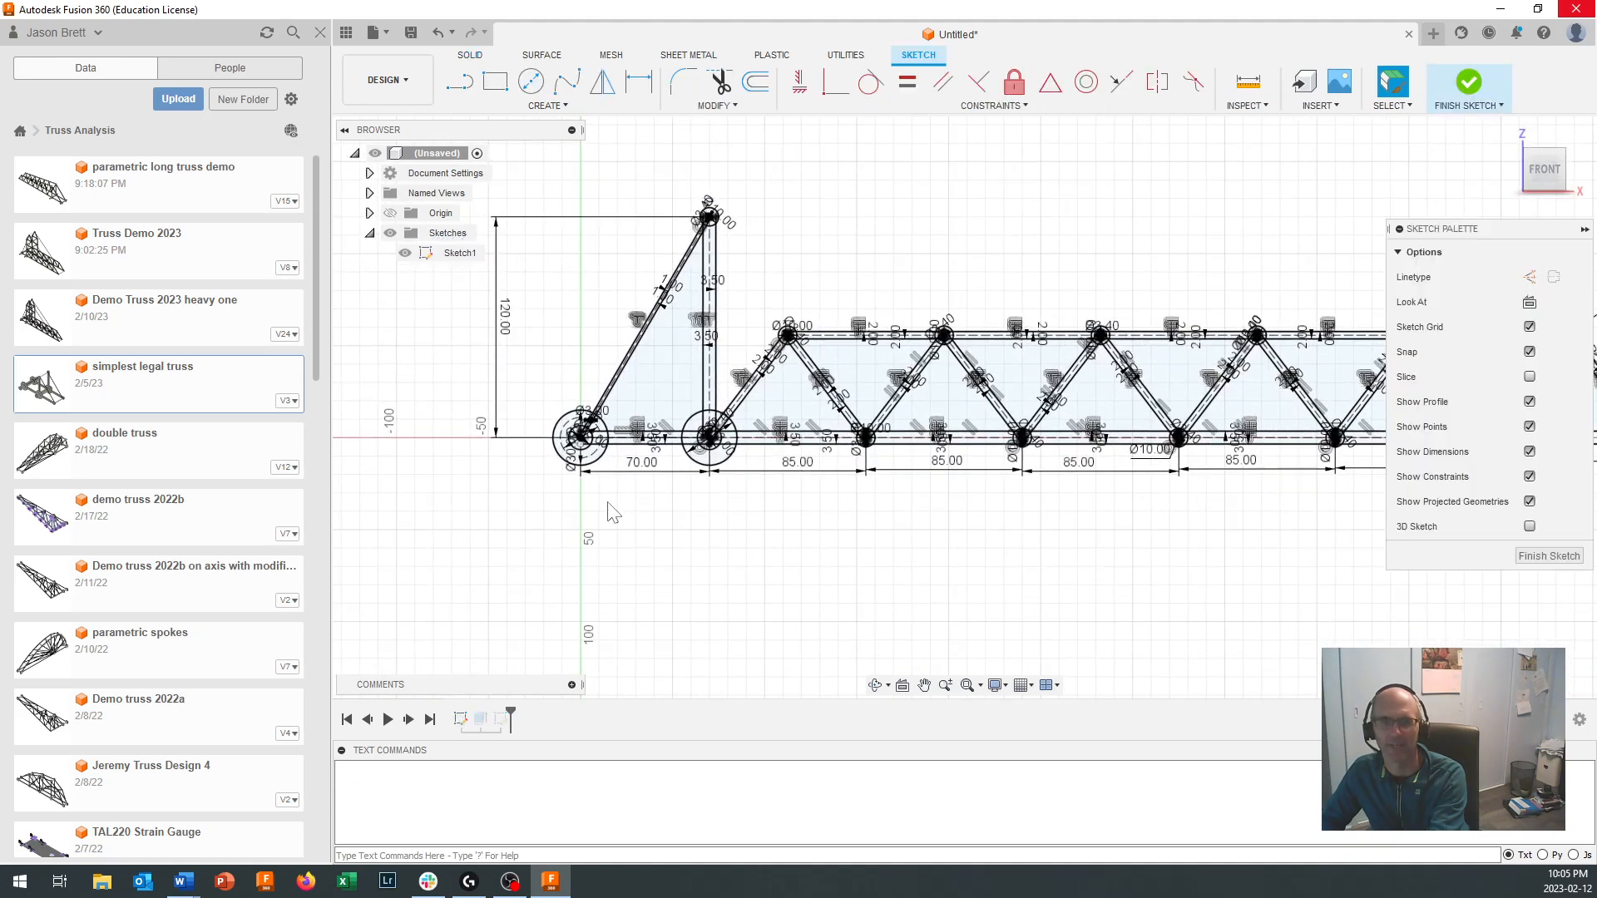
double_click(504, 316)
type("140")
key("Return")
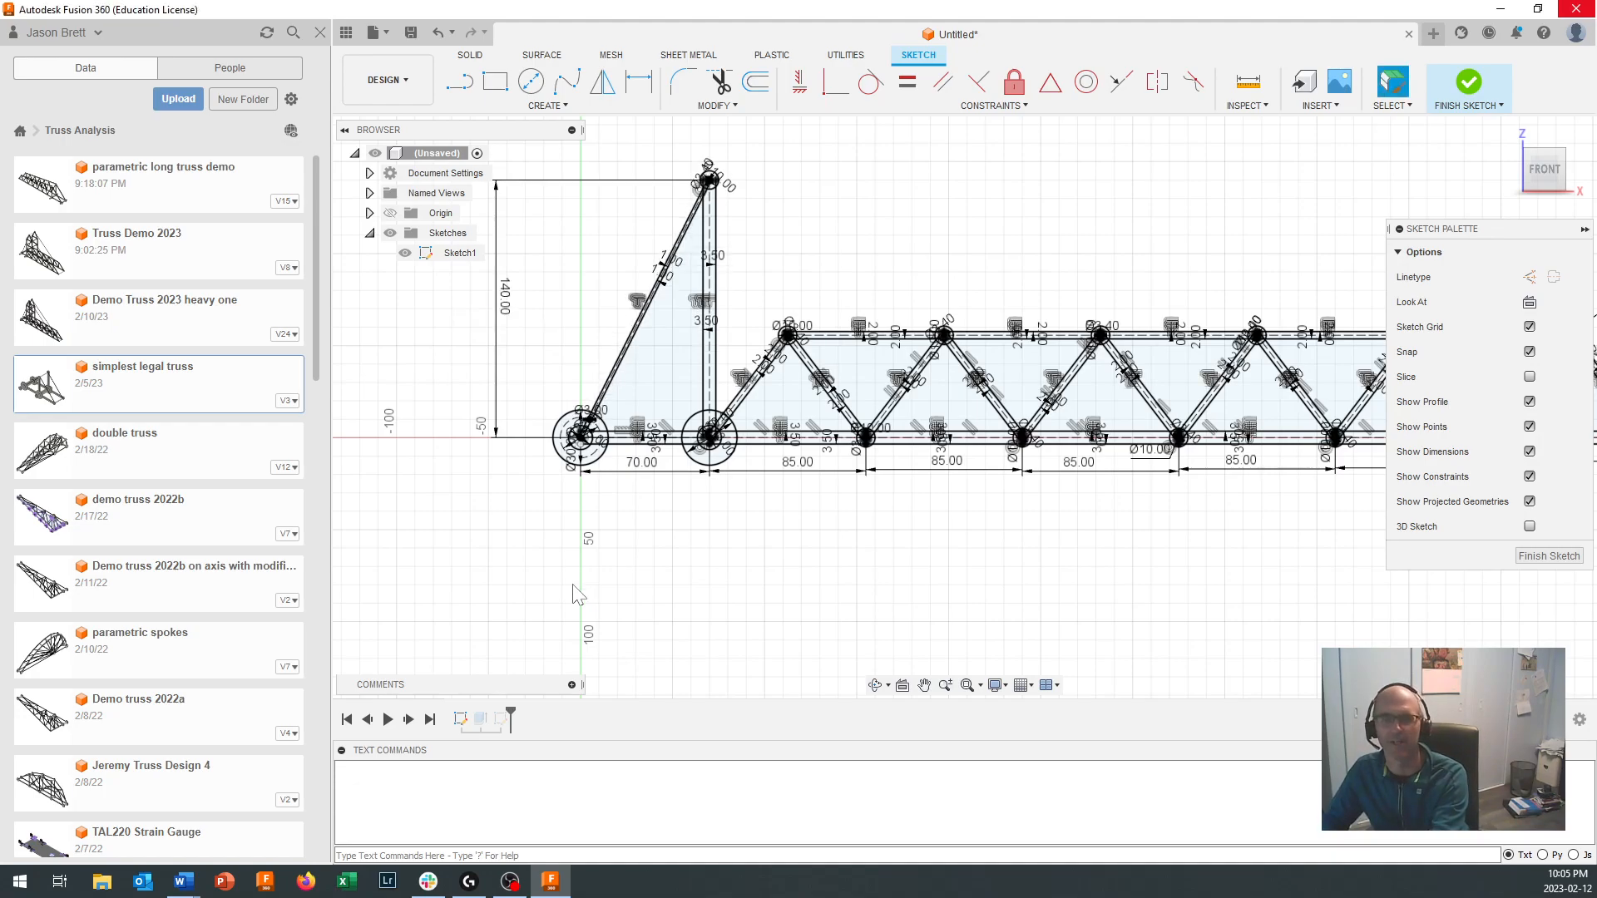
Step: Set the aligned length of the outermost diagonal at the truss's far end to 75 mm
scroll(1114, 487, "down", 3)
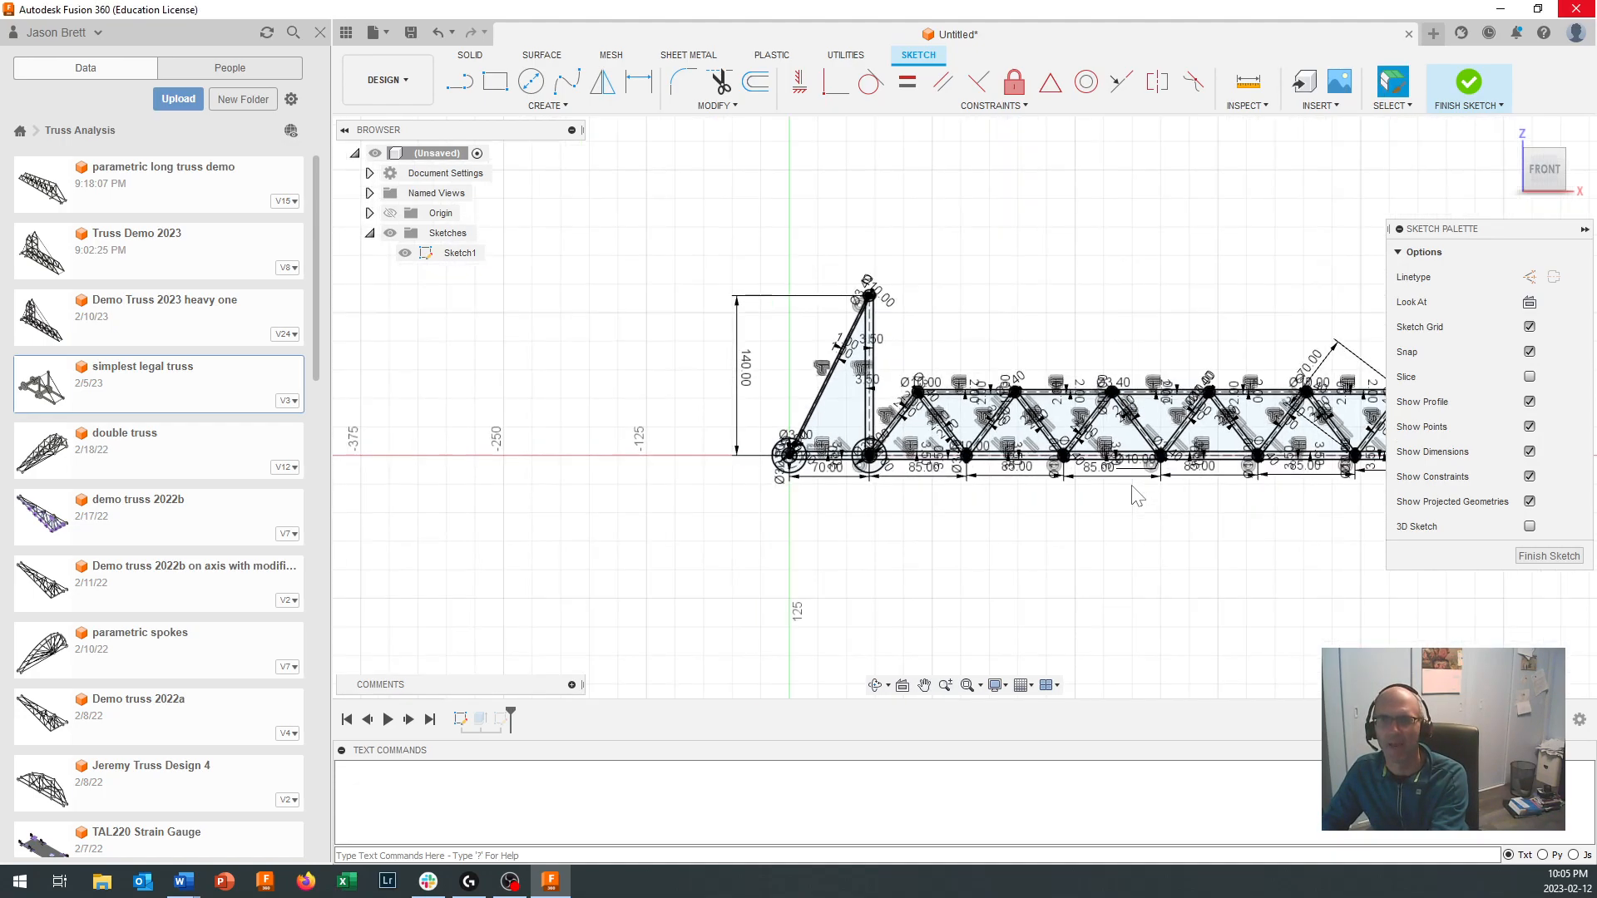
middle_click_drag(1152, 319, 966, 288)
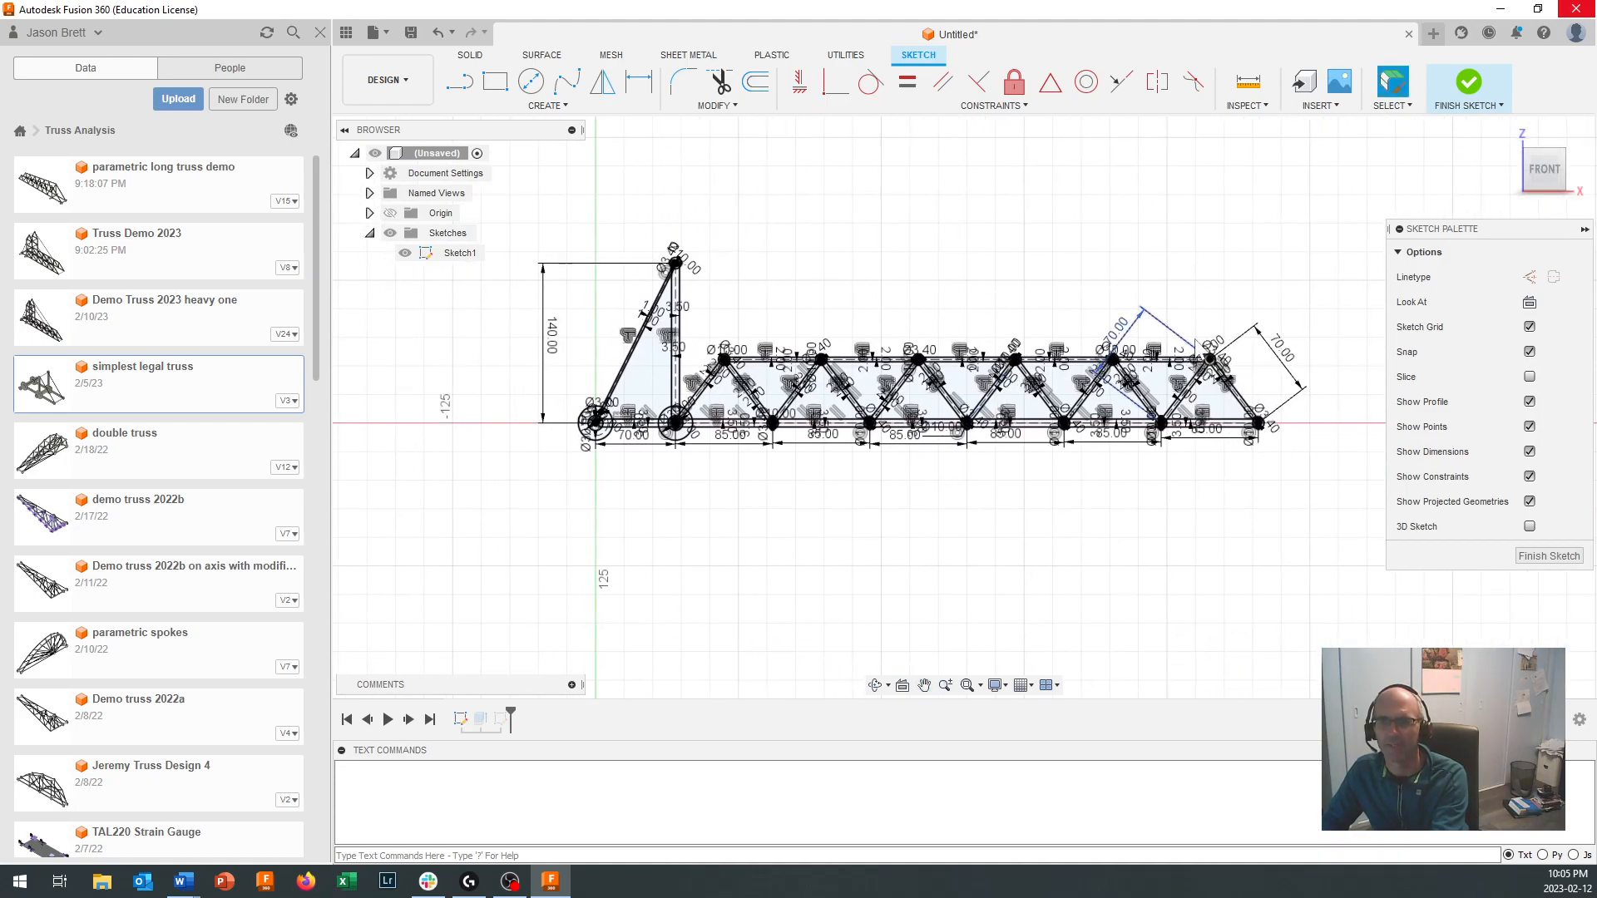
double_click(1285, 353)
type("7")
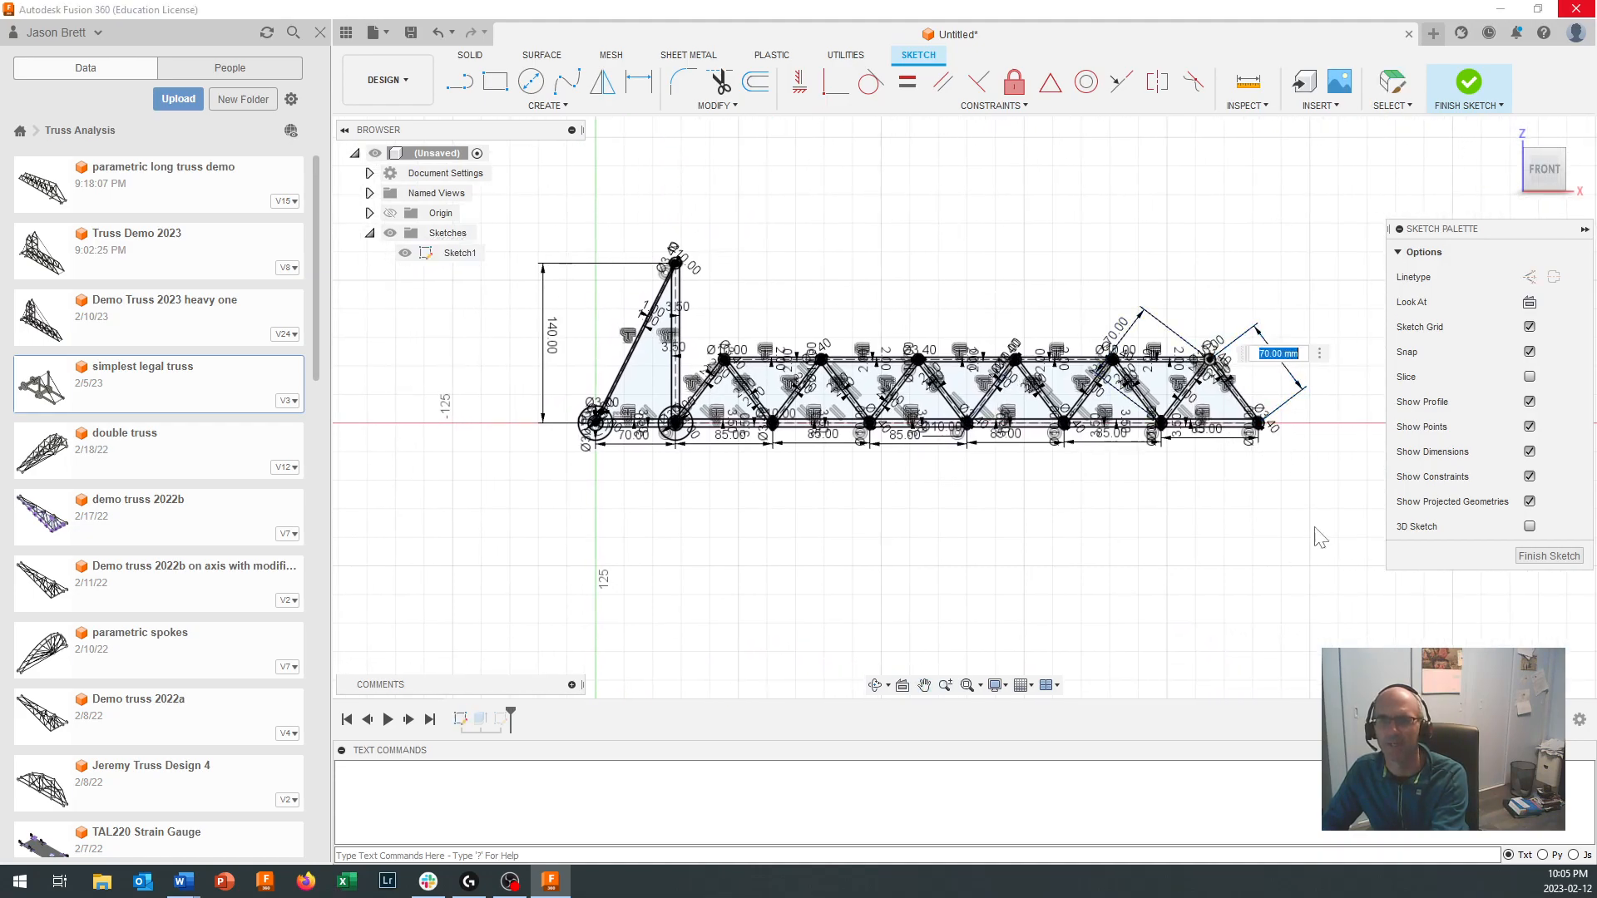
type("5")
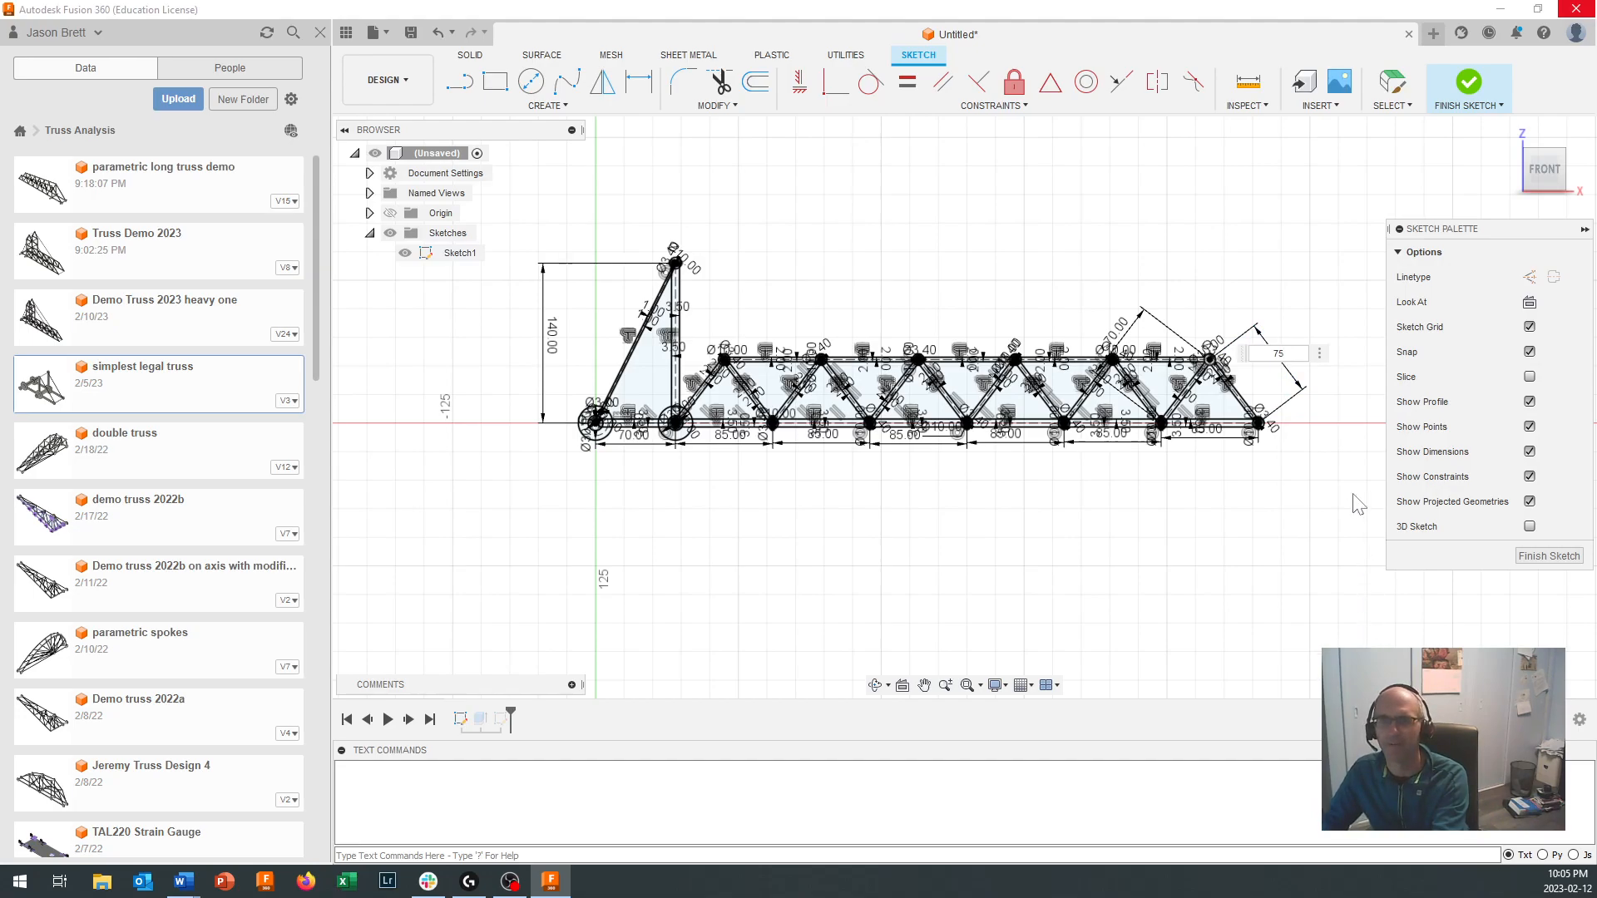
left_click(1118, 331)
key("BackSpace")
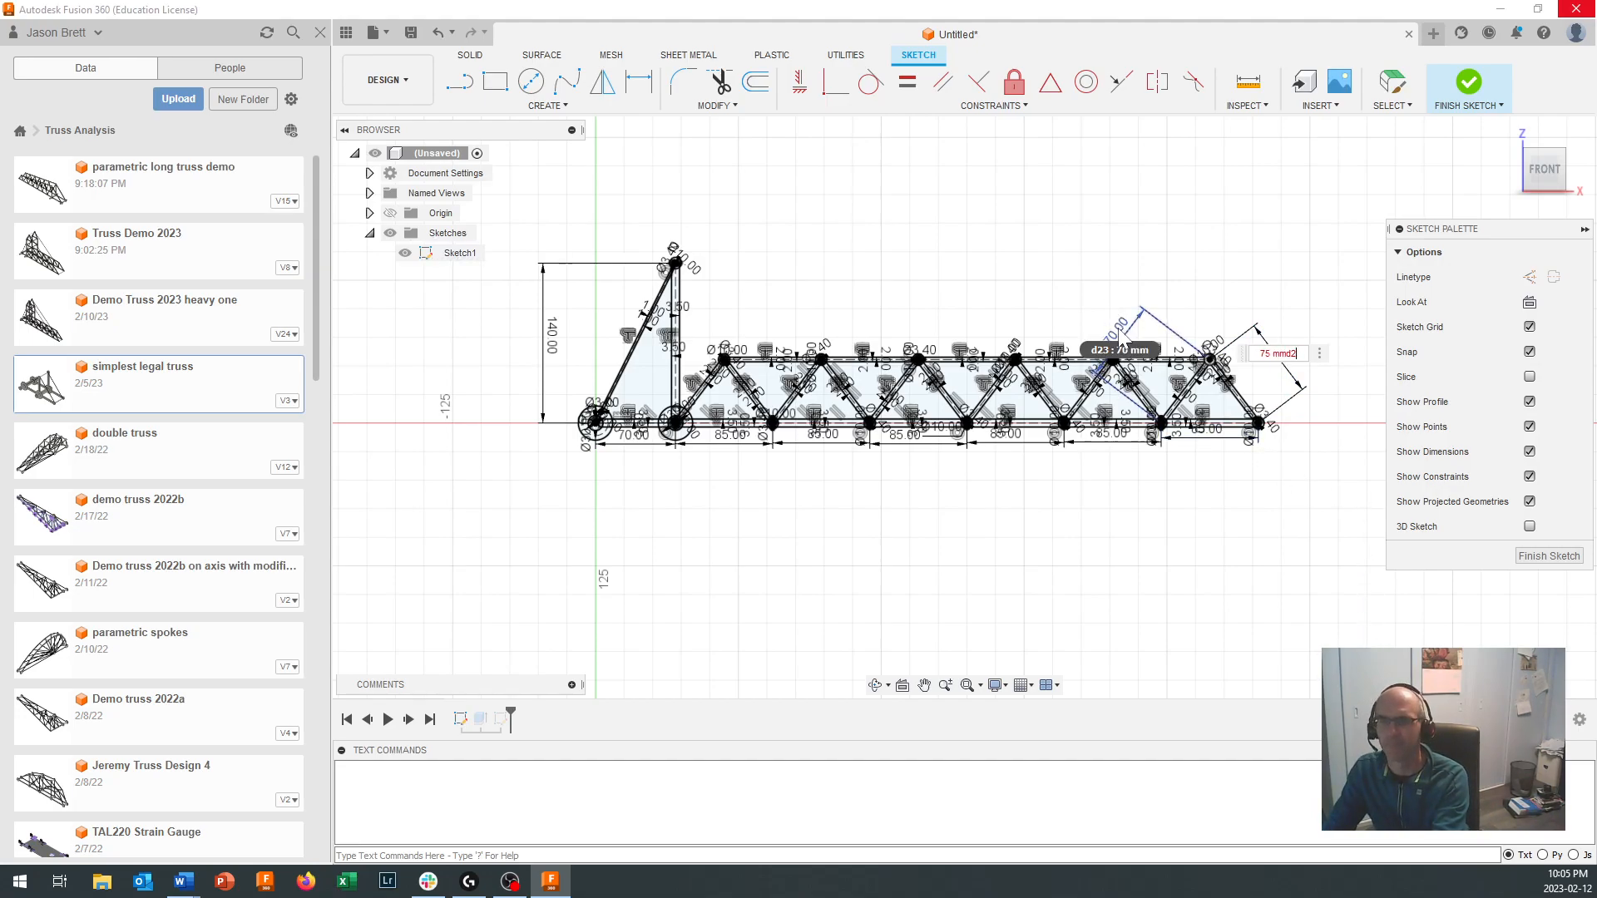
key("BackSpace")
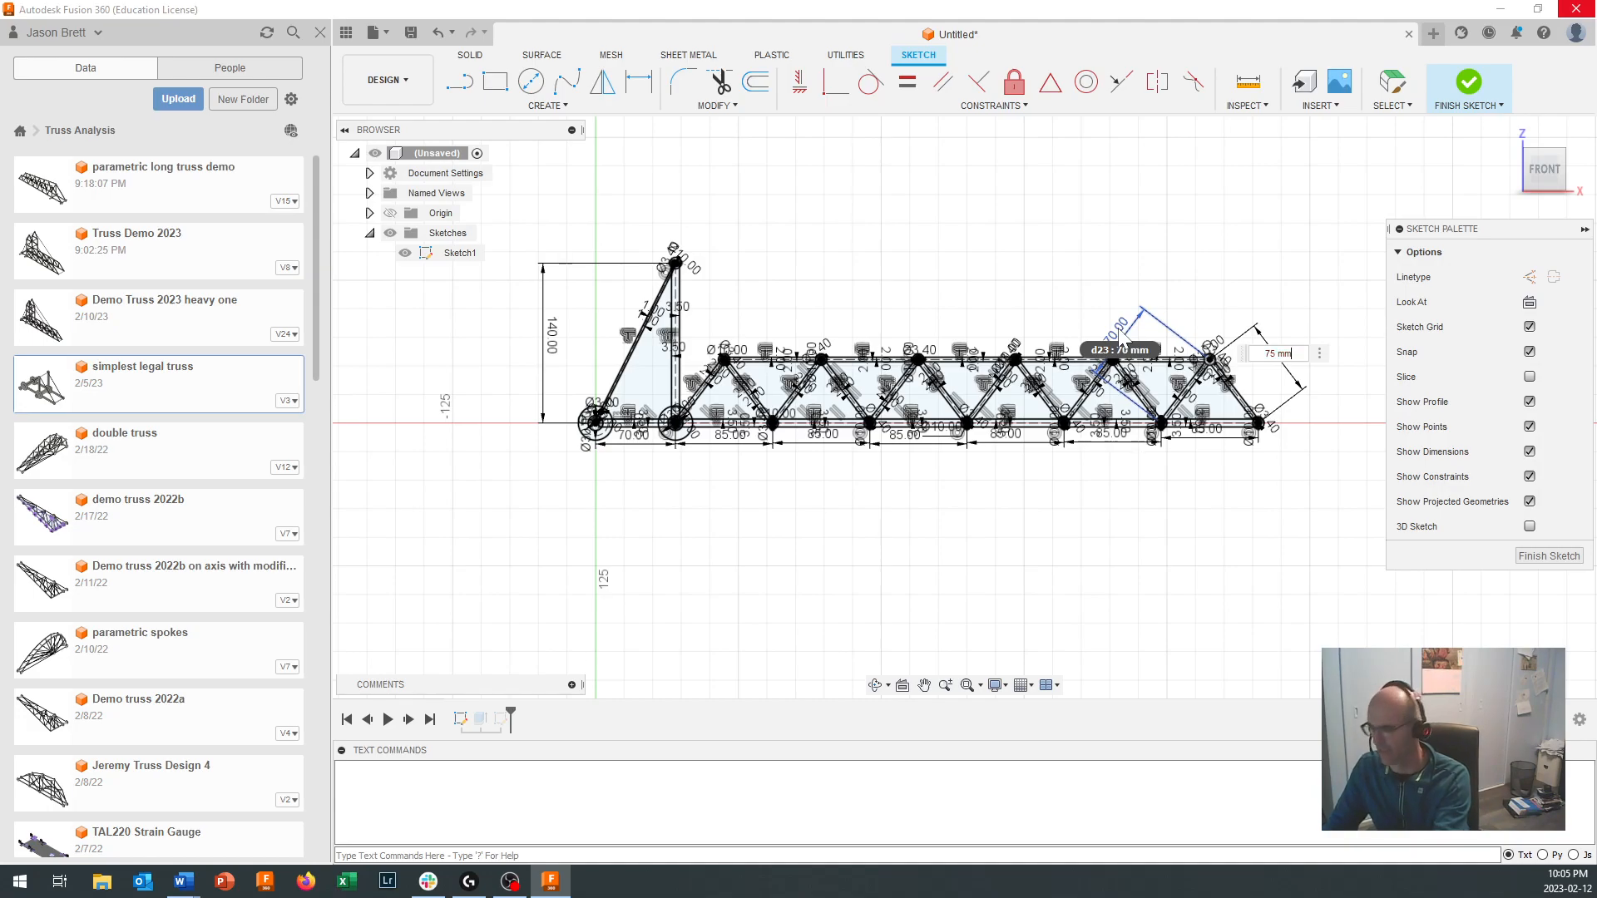
key("Return")
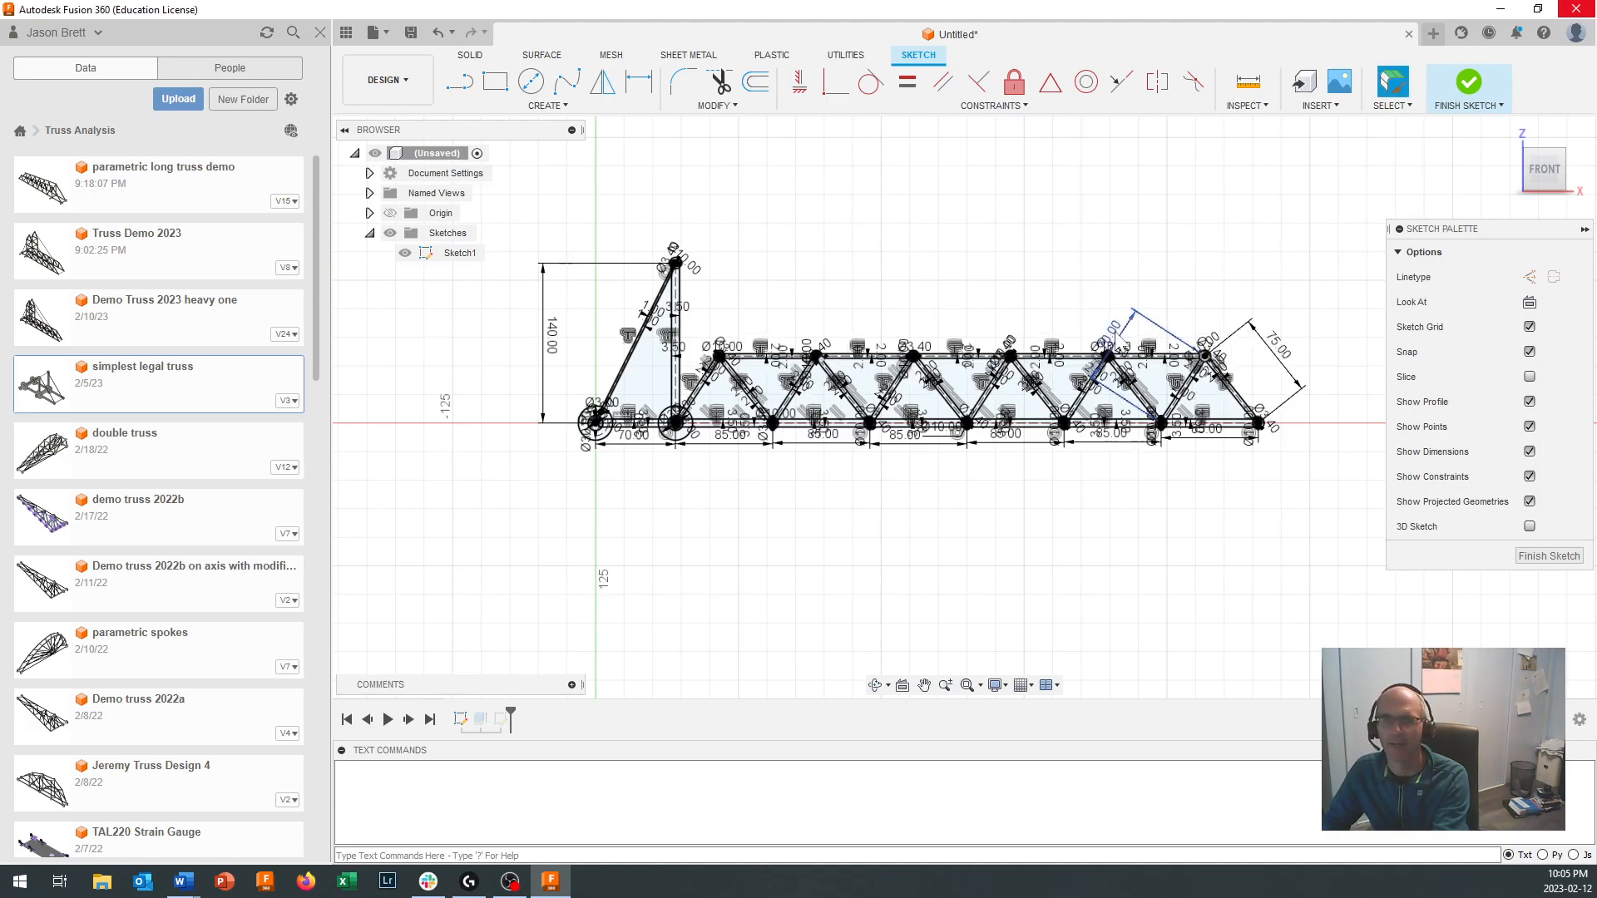
Step: Set the adjacent 70 mm diagonal's length to 75 mm and finish the sketch to update the truss body
left_click(1114, 331)
type("75")
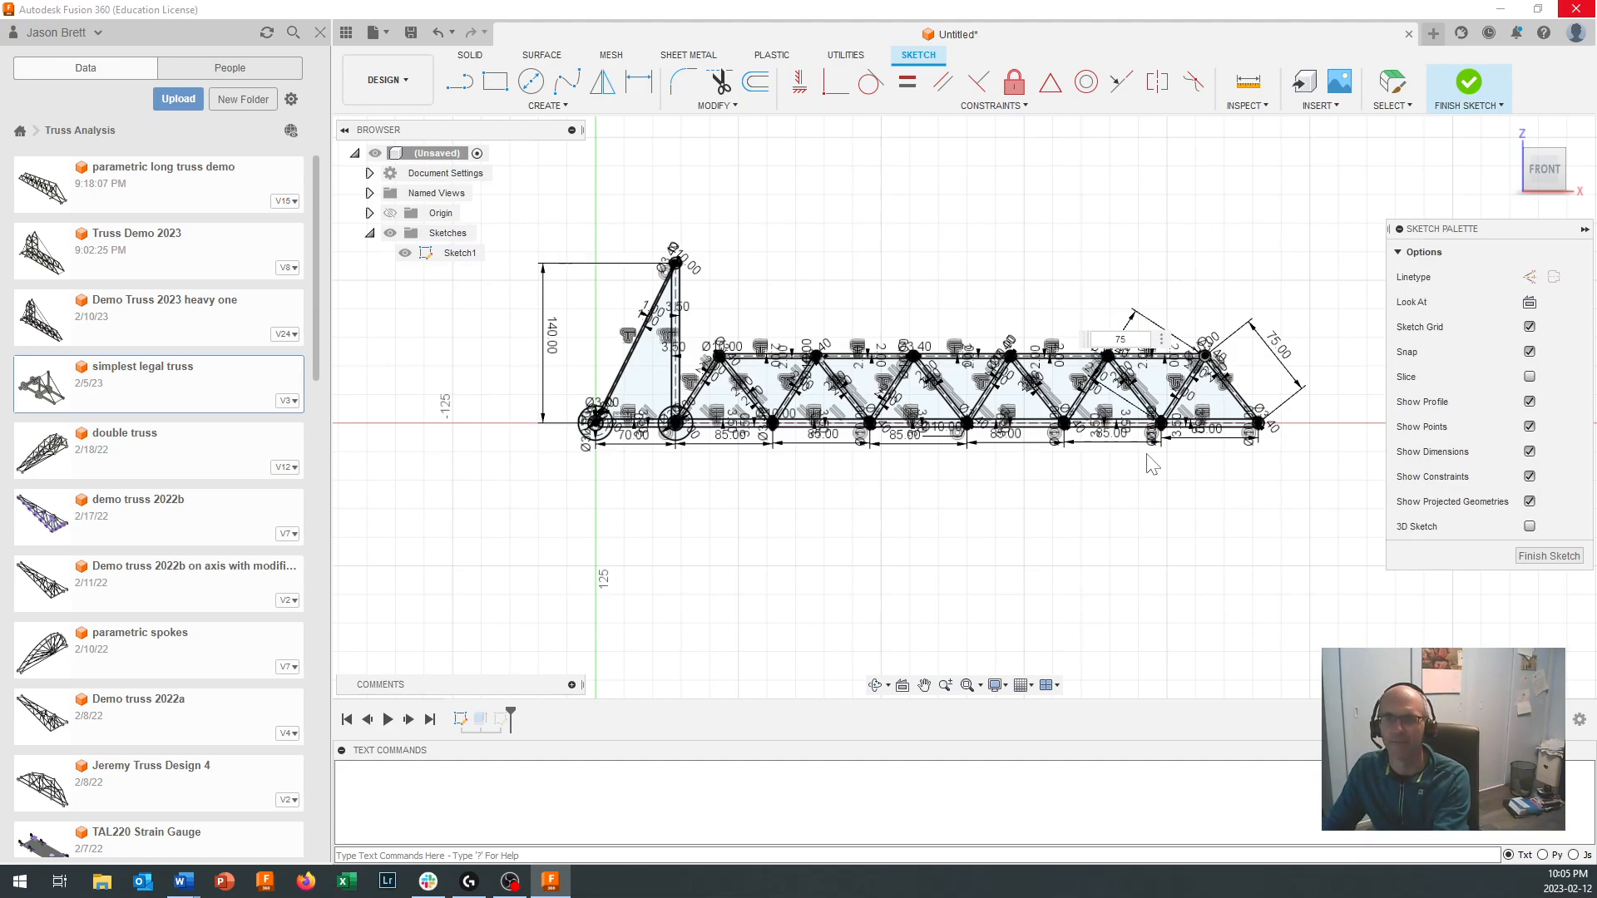
key("Return")
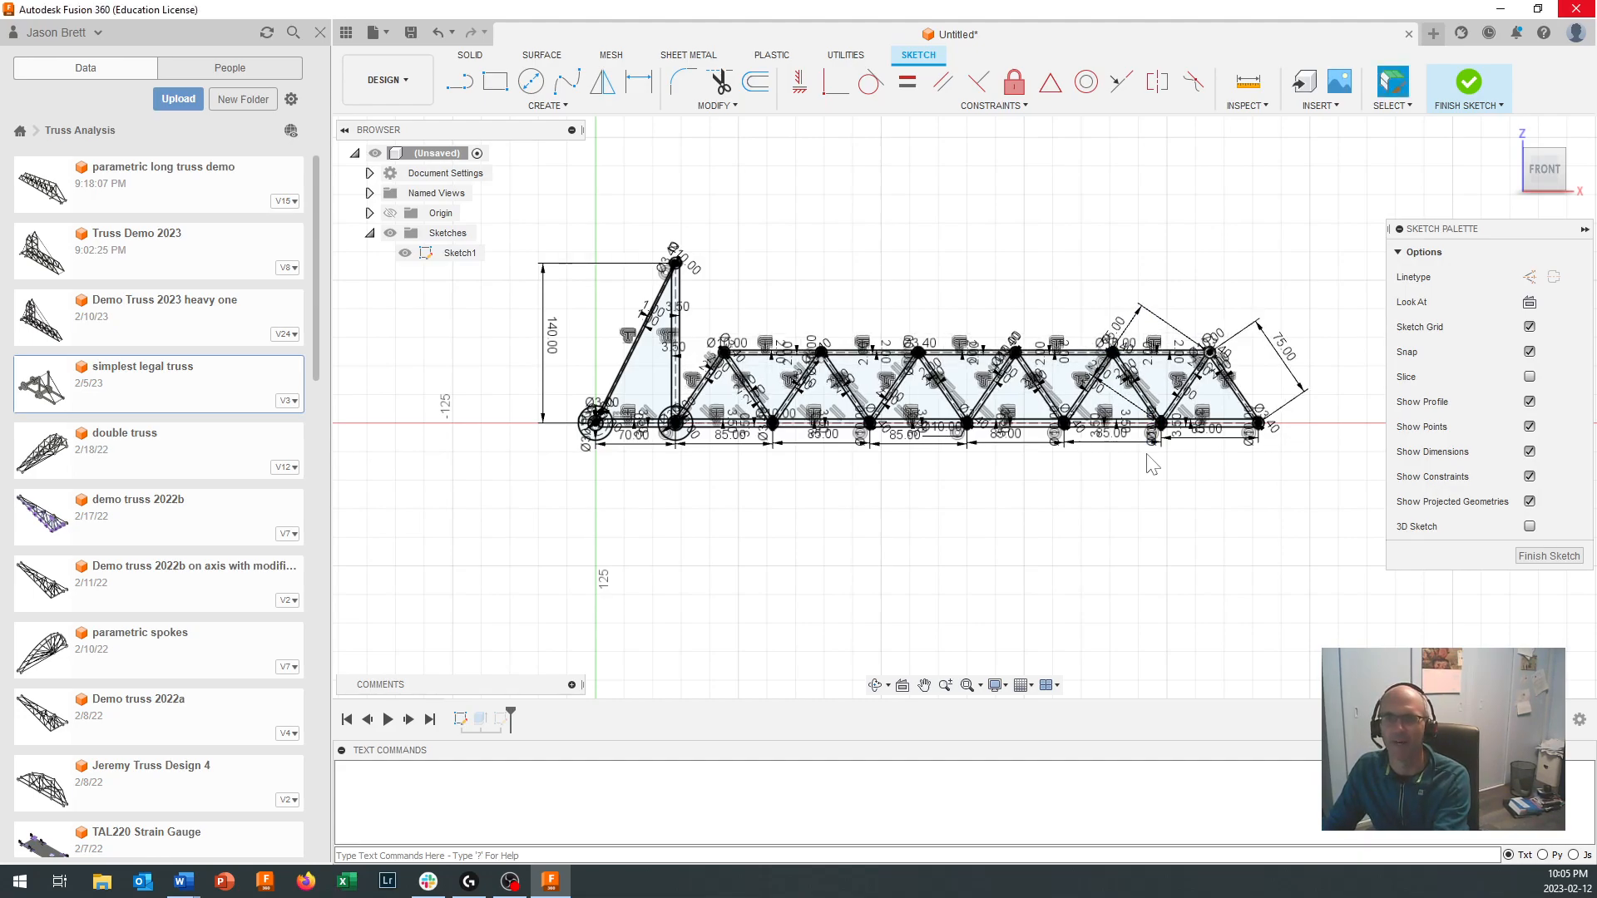
left_click(1467, 80)
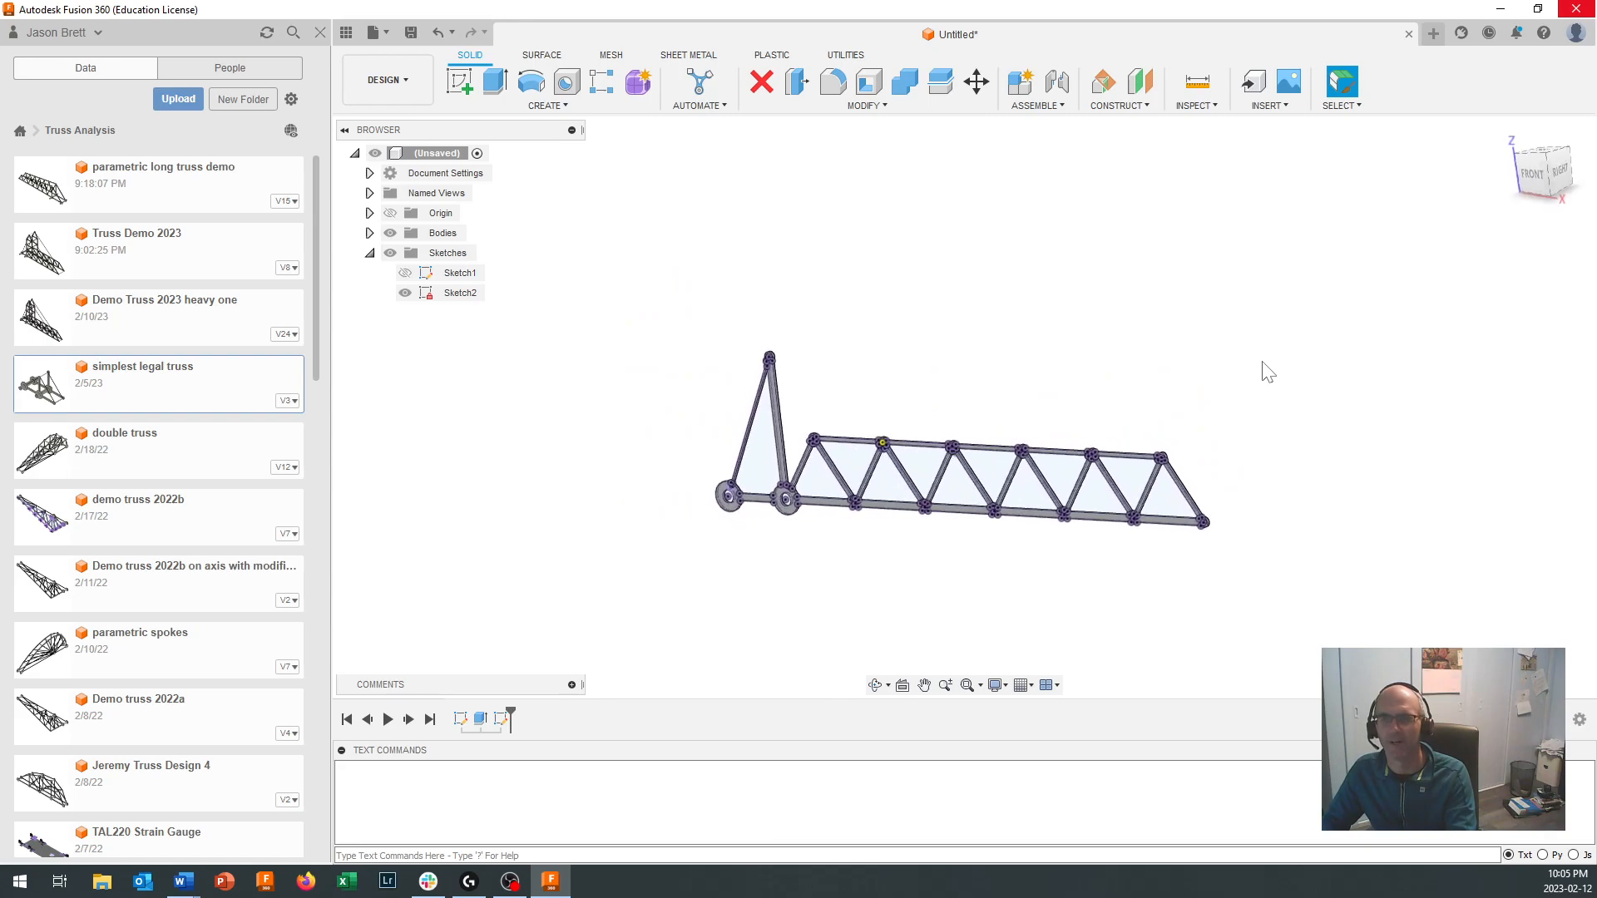
scroll(1264, 461, "up", 5)
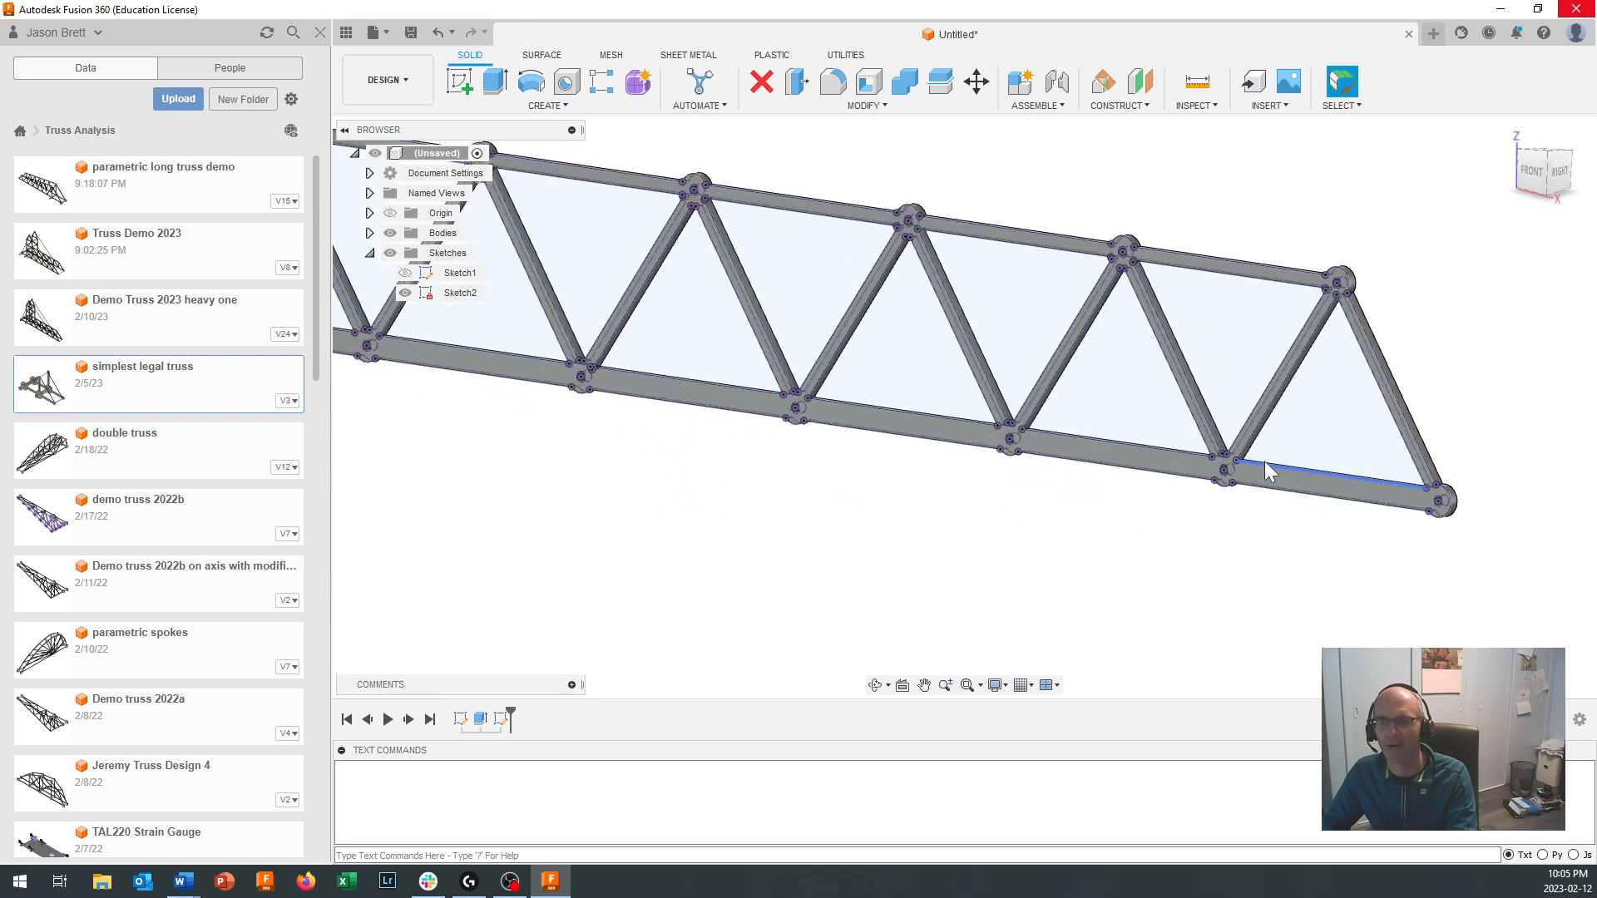
scroll(1164, 461, "down", 6)
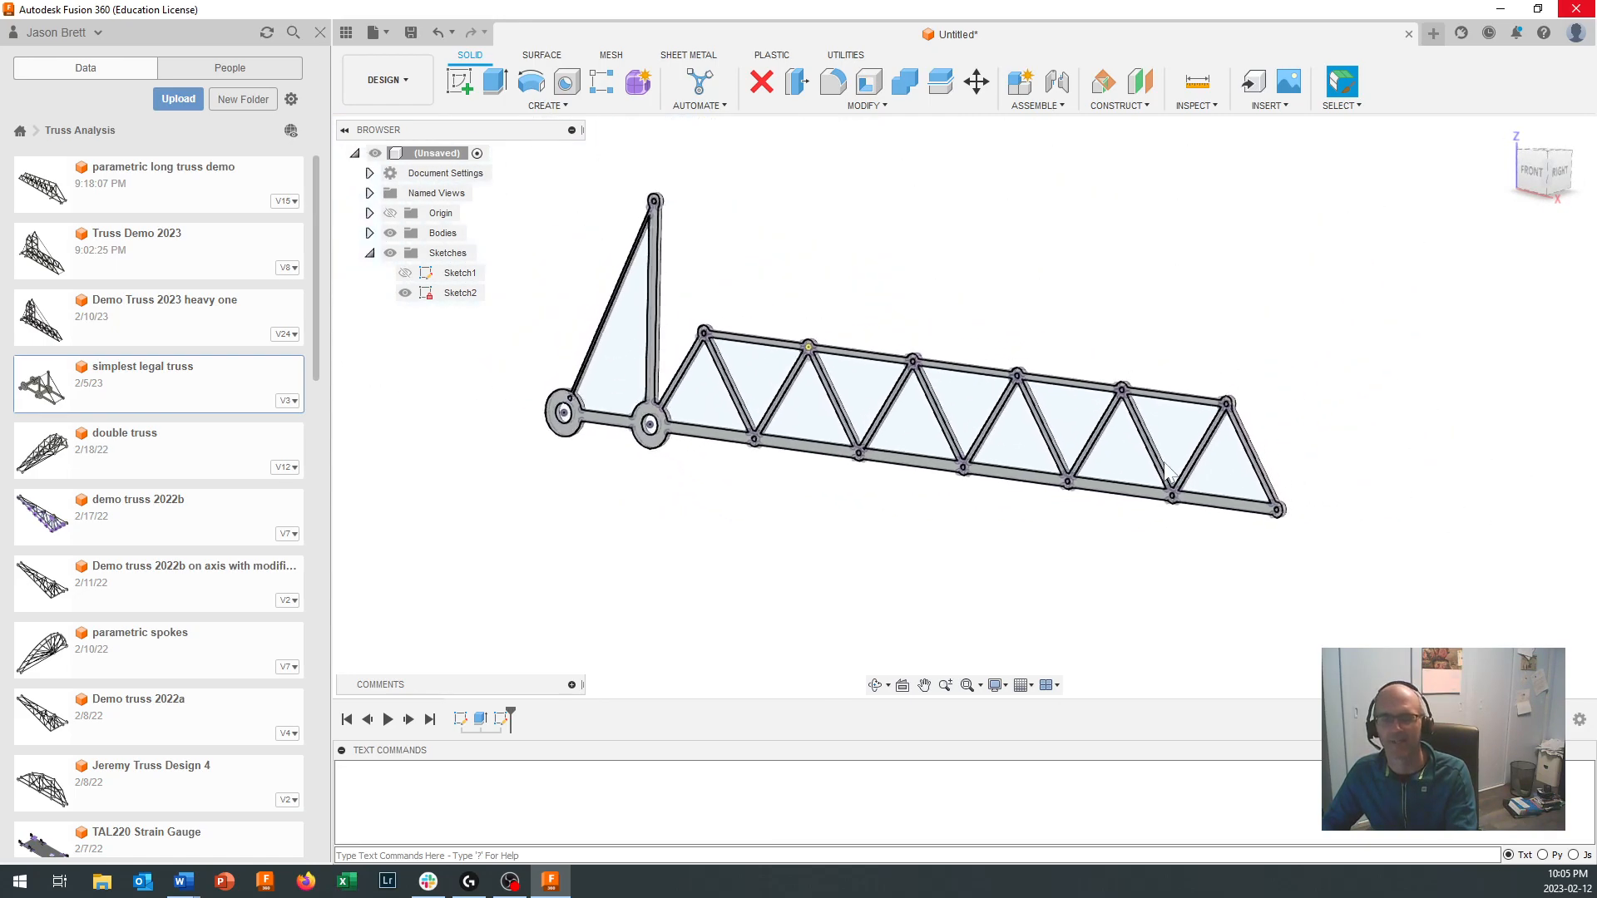
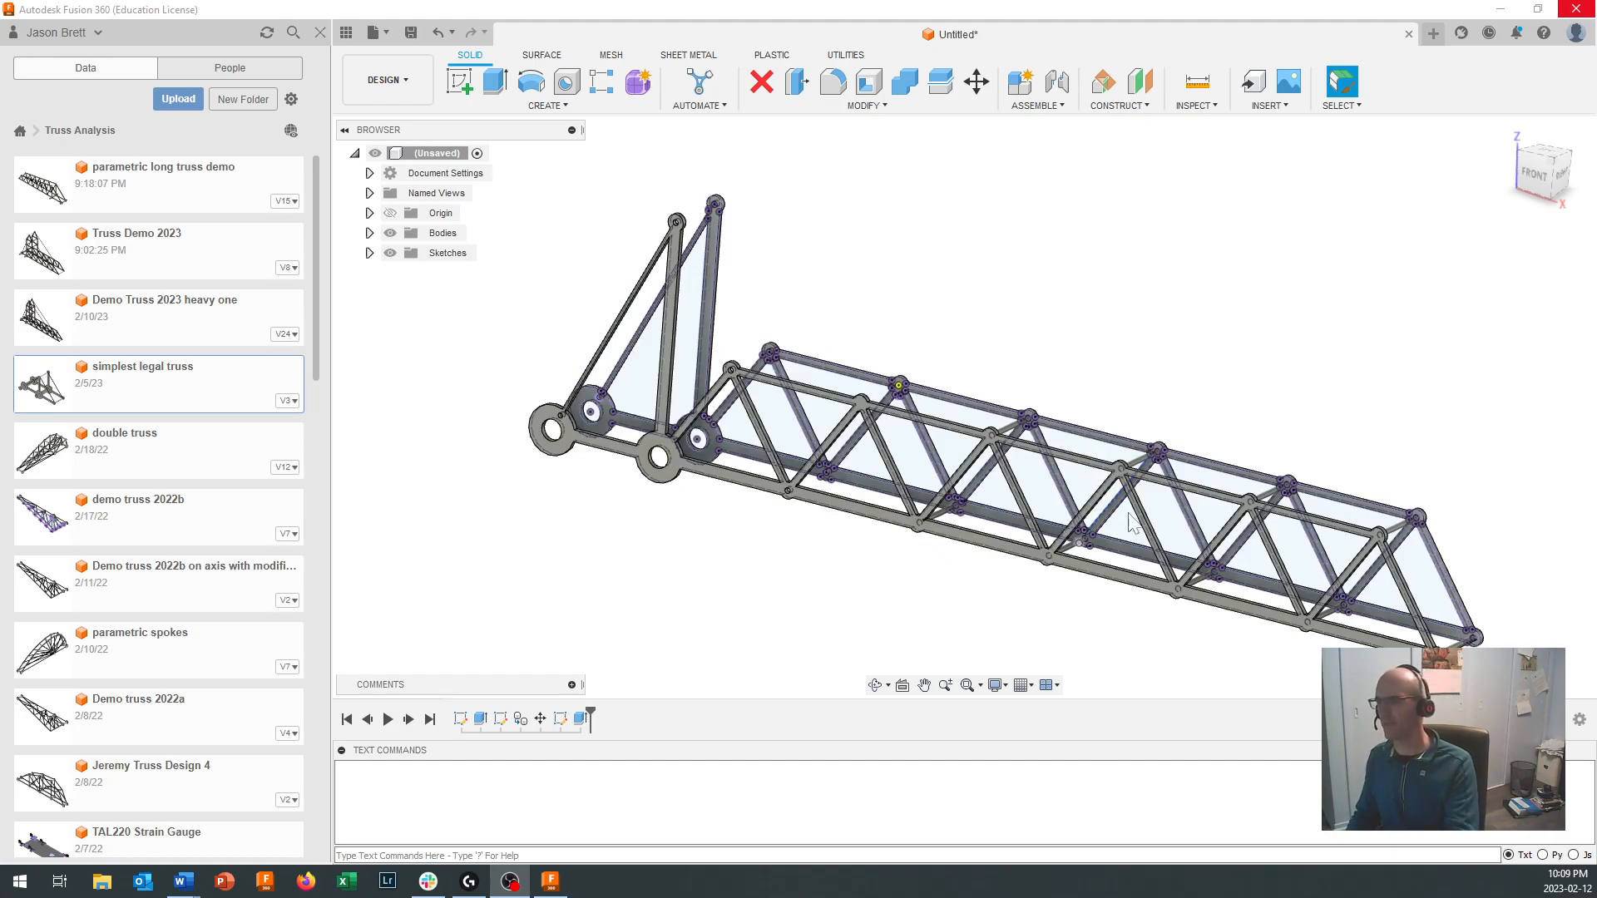
Step: Examine the chord joints of the two parallel trusses and the round cross members running between them
middle_click_drag(941, 359, 897, 385, "shift")
scroll(830, 399, "up", 4)
scroll(830, 398, "up", 2)
scroll(896, 386, "up", 4)
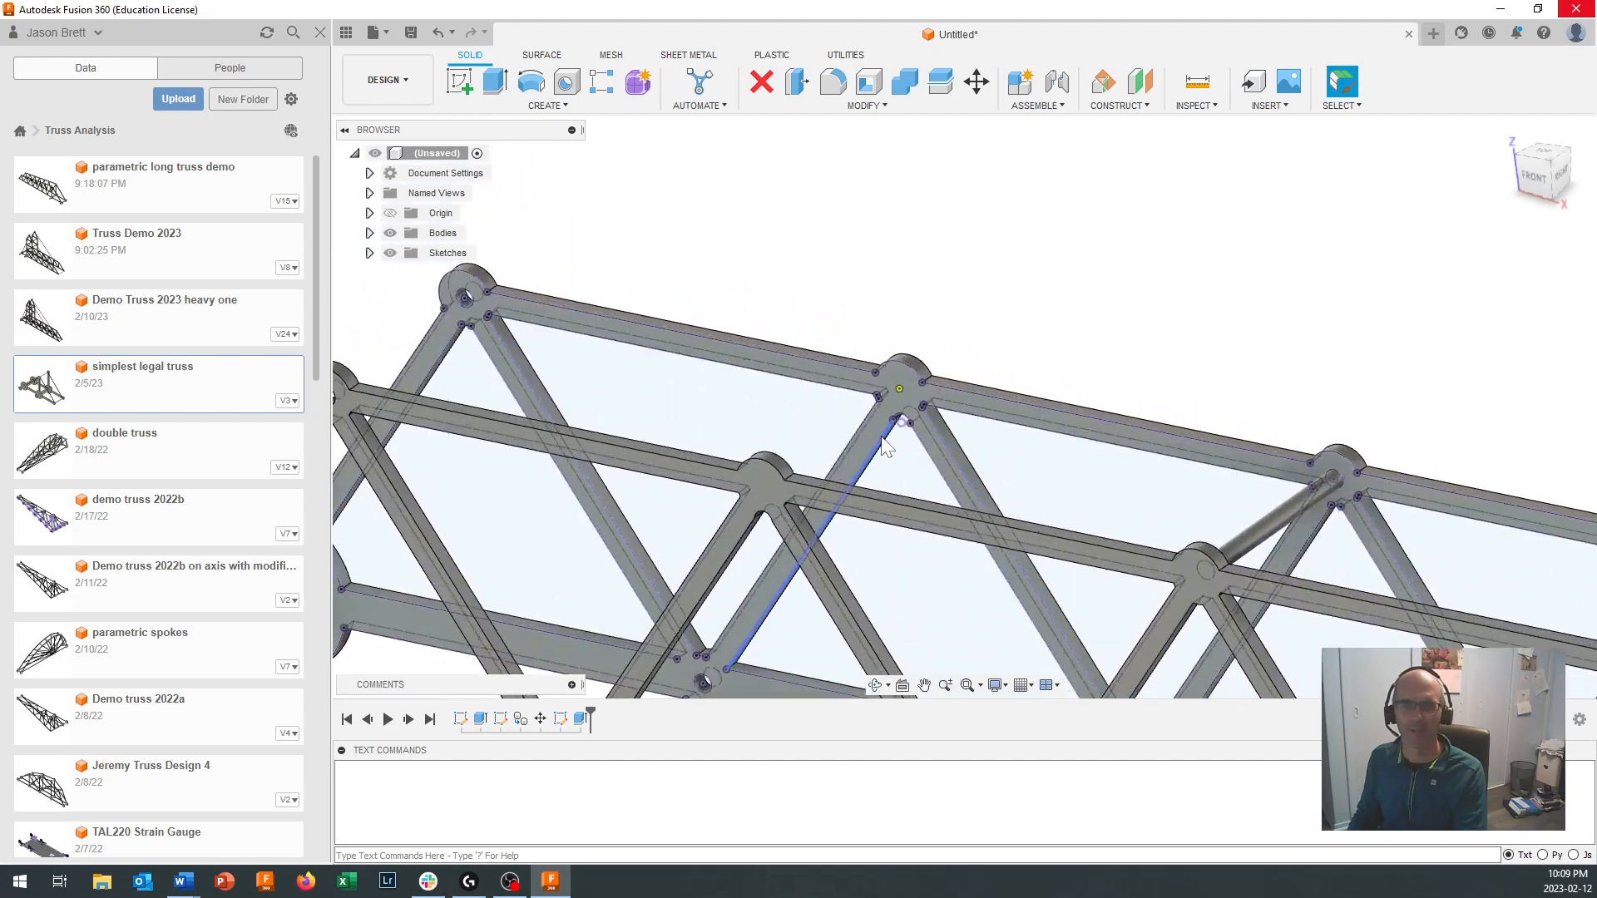
scroll(886, 446, "up", 3)
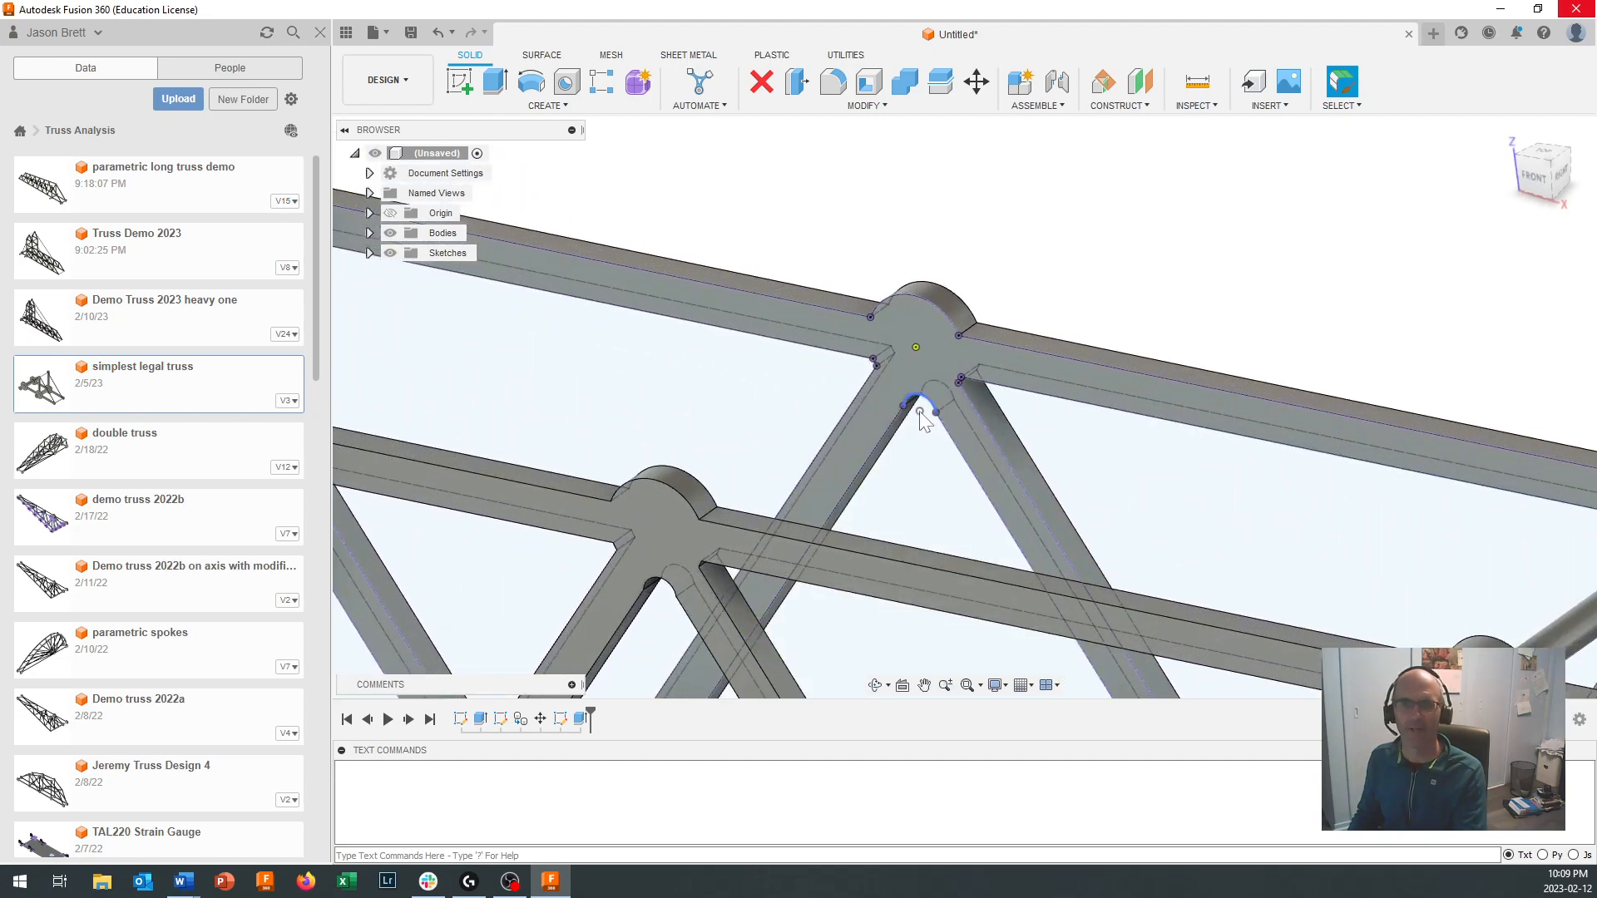
scroll(916, 349, "down", 8)
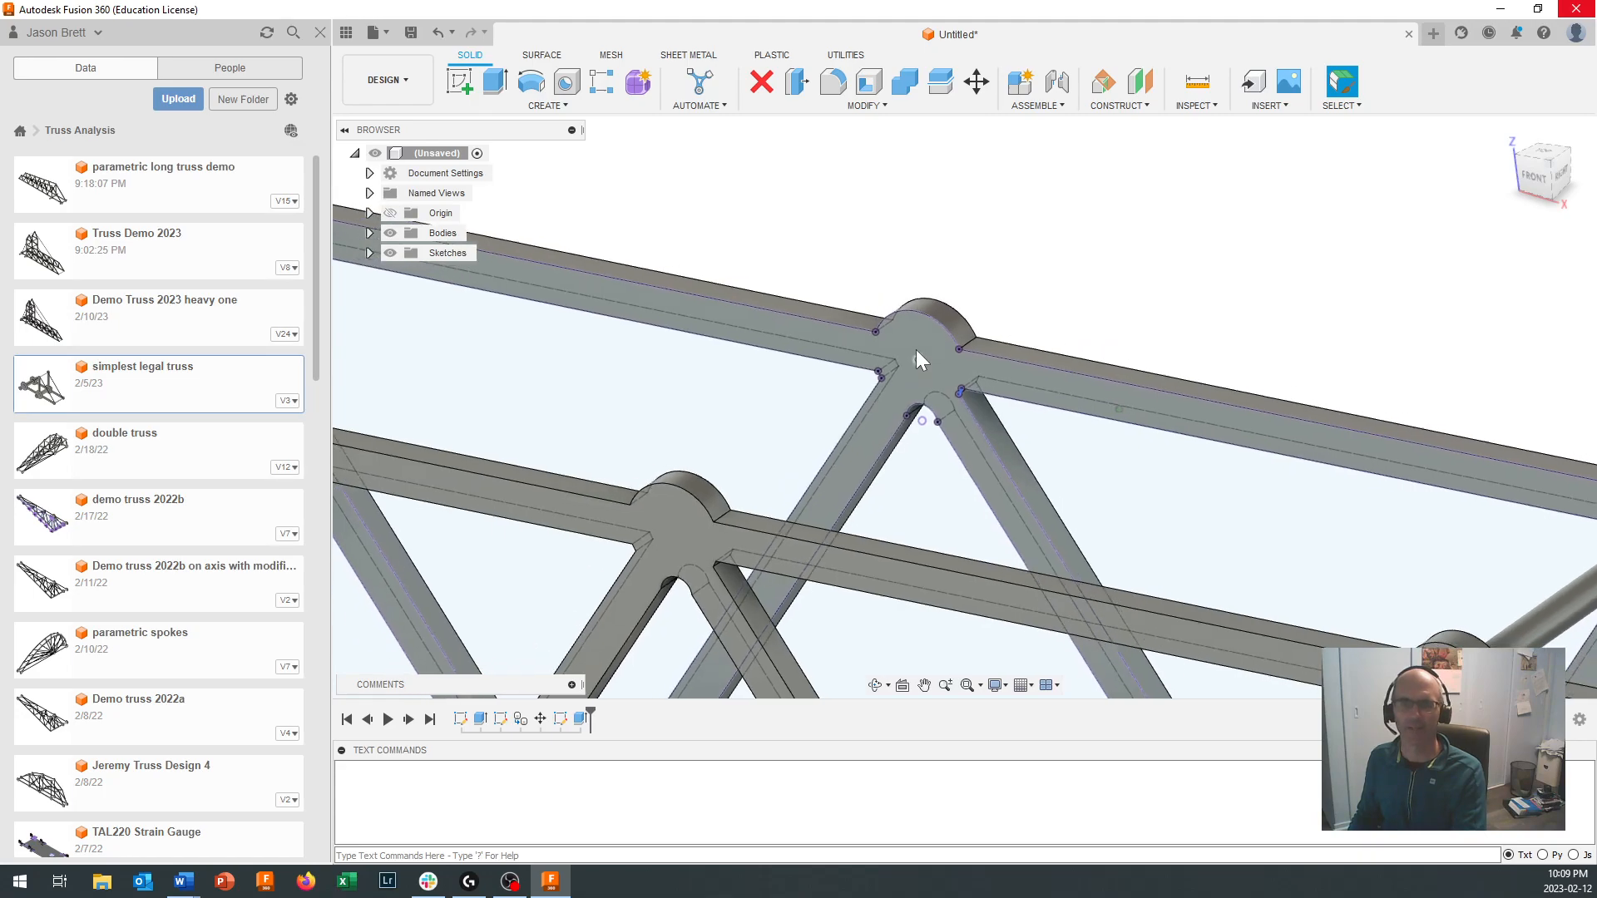
middle_click_drag(916, 349, 852, 361, "shift")
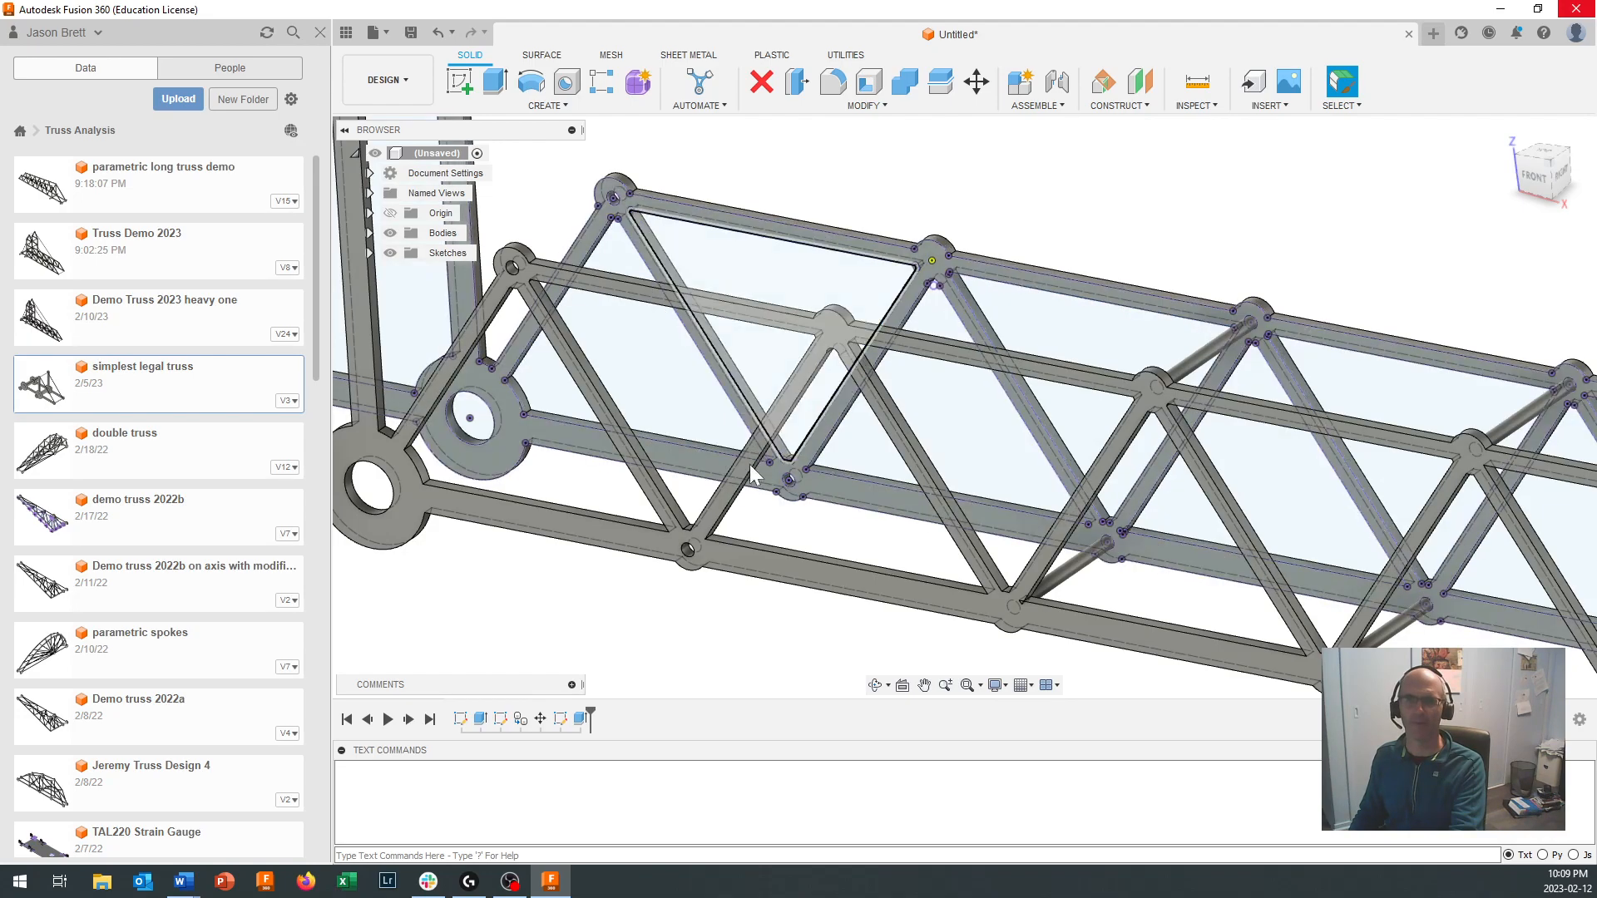
Step: In the original truss sketch, make the stray small circle concentric with the large upper-chord joint circle above it, and finish the sketch
left_click(459, 719)
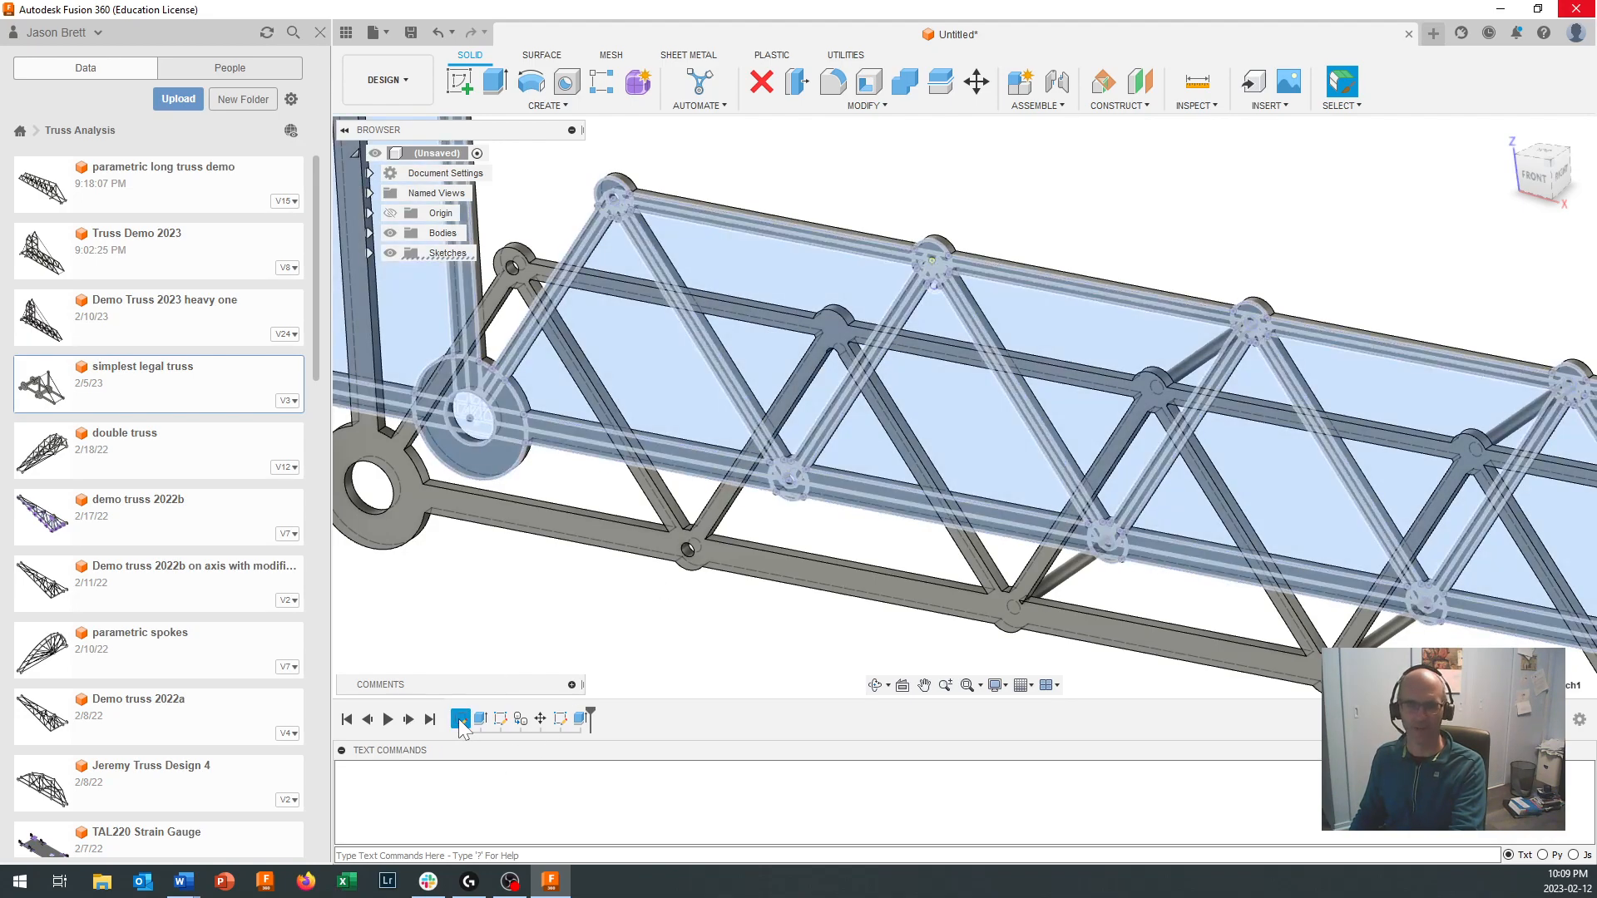
key("Escape")
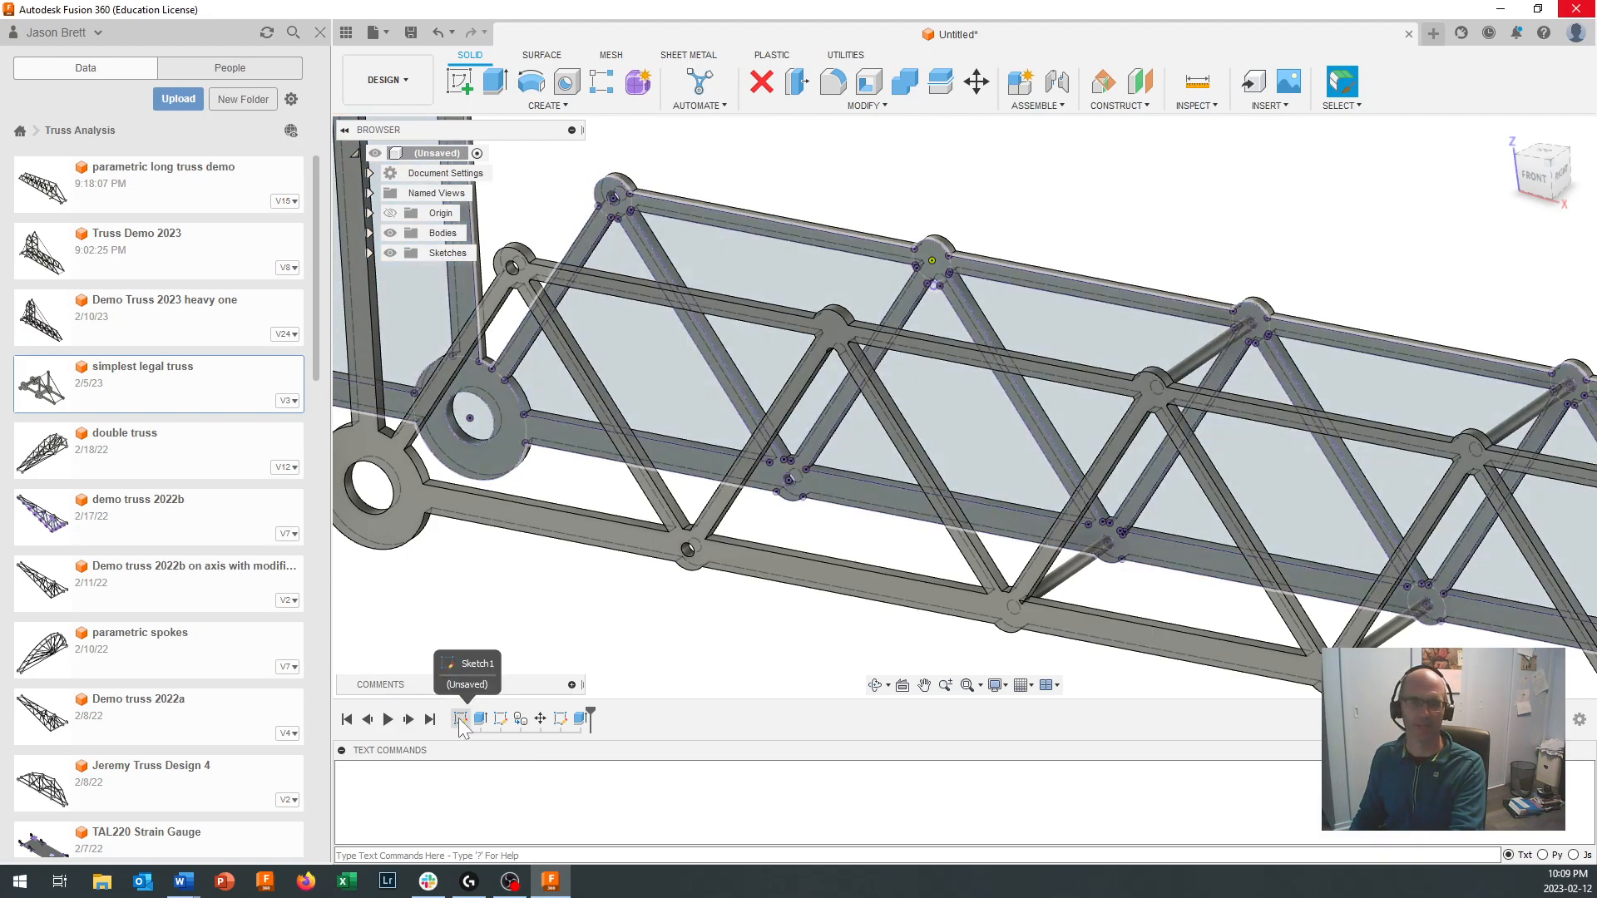
double_click(460, 720)
scroll(1064, 416, "up", 10)
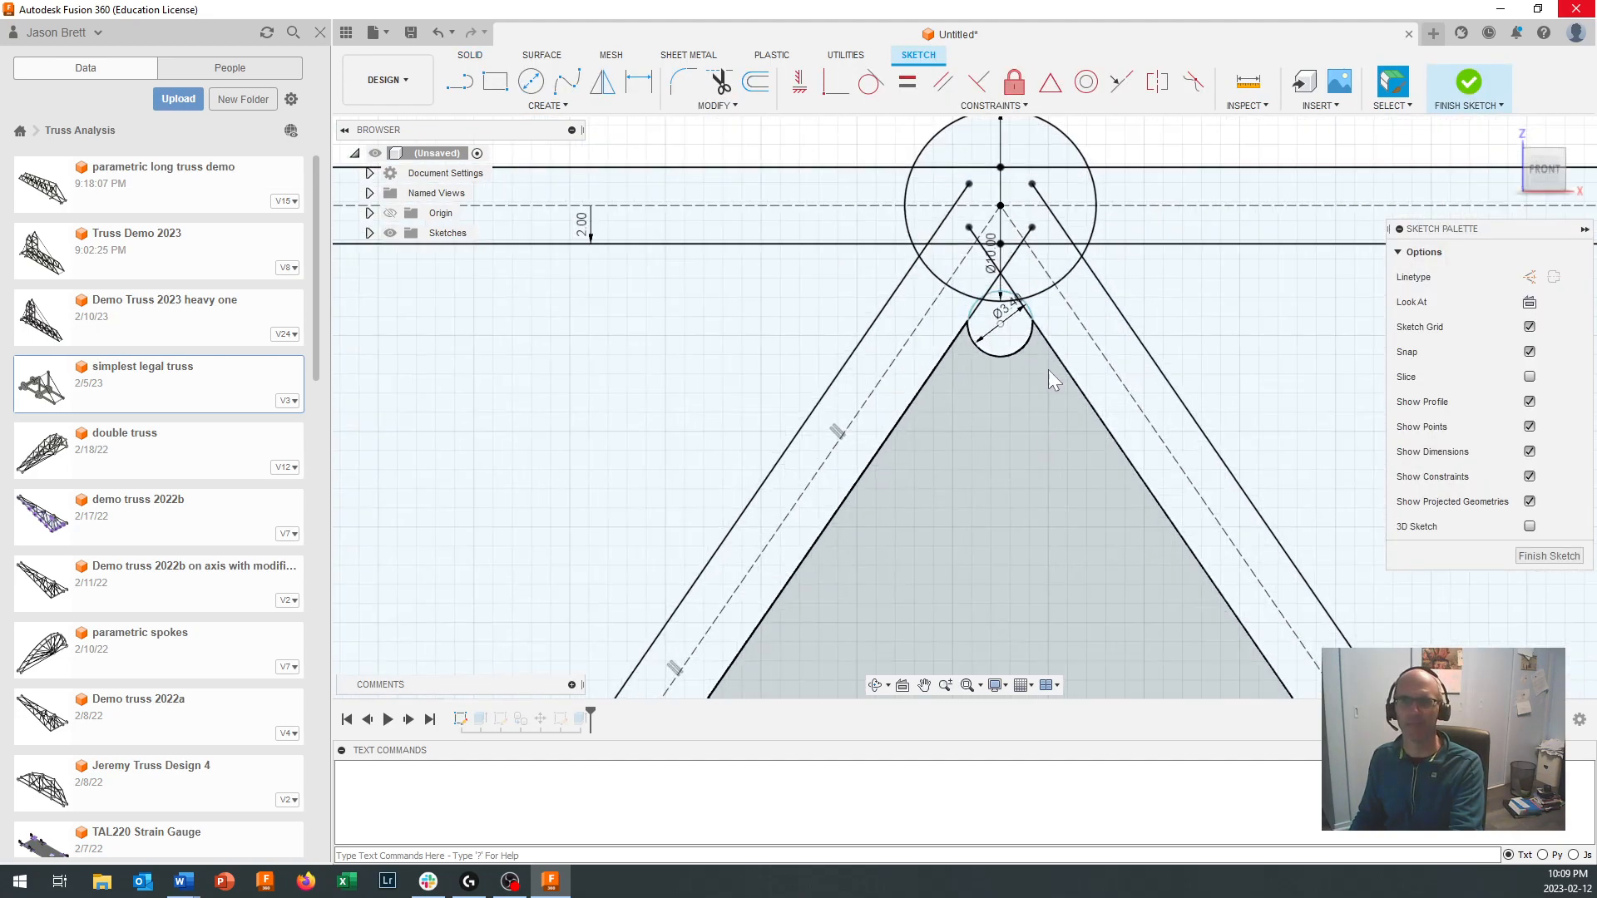
left_click(1030, 339)
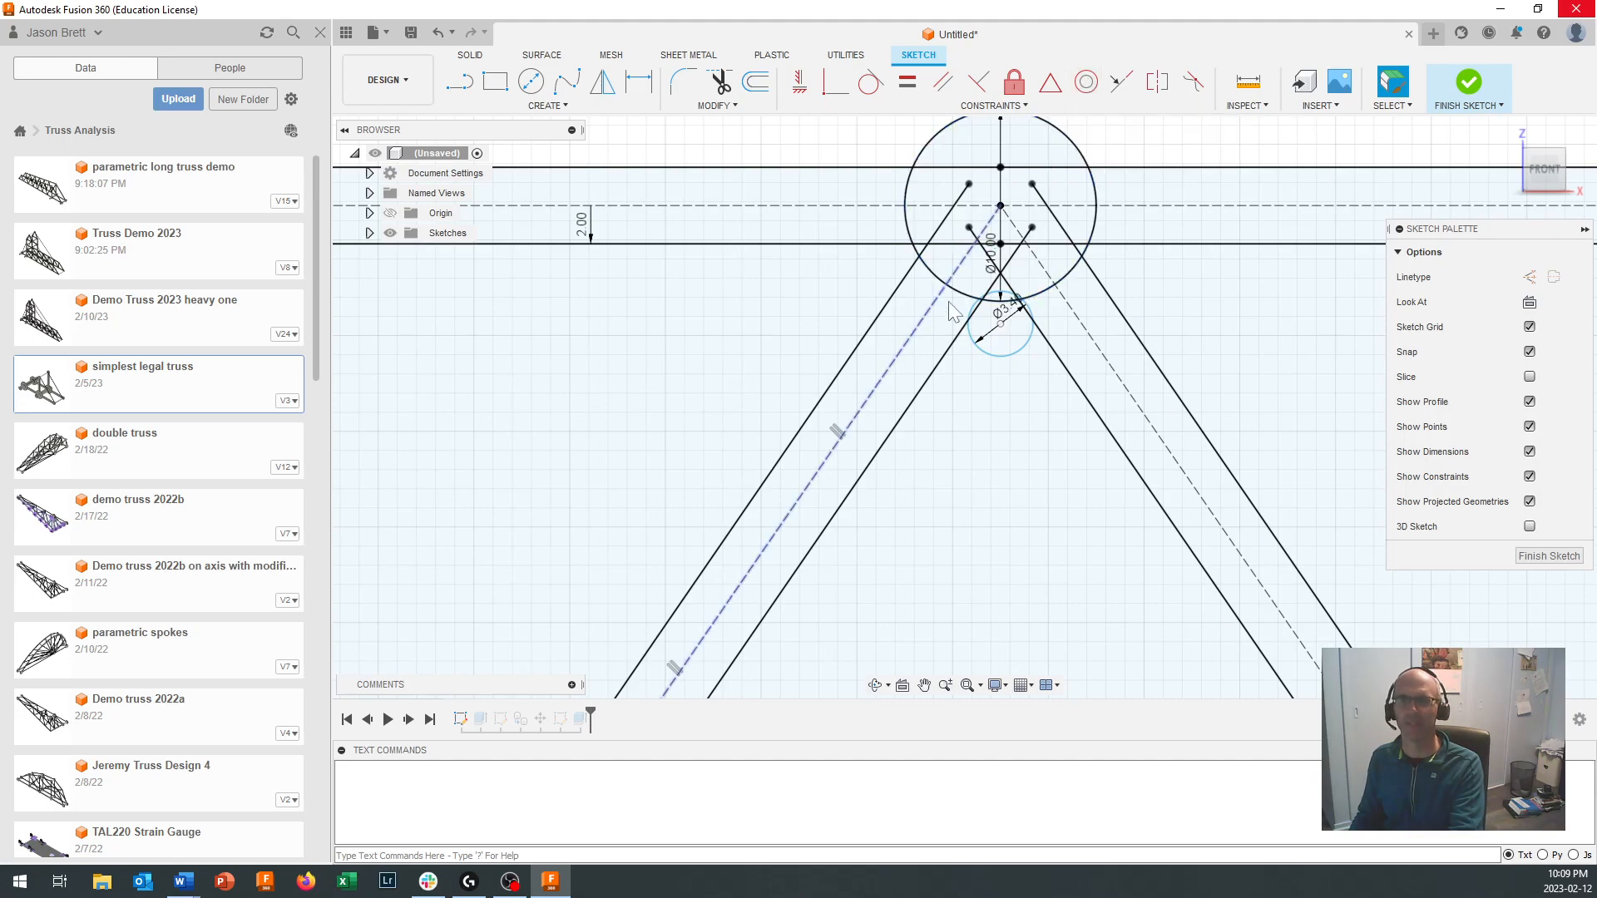
left_click(1085, 82)
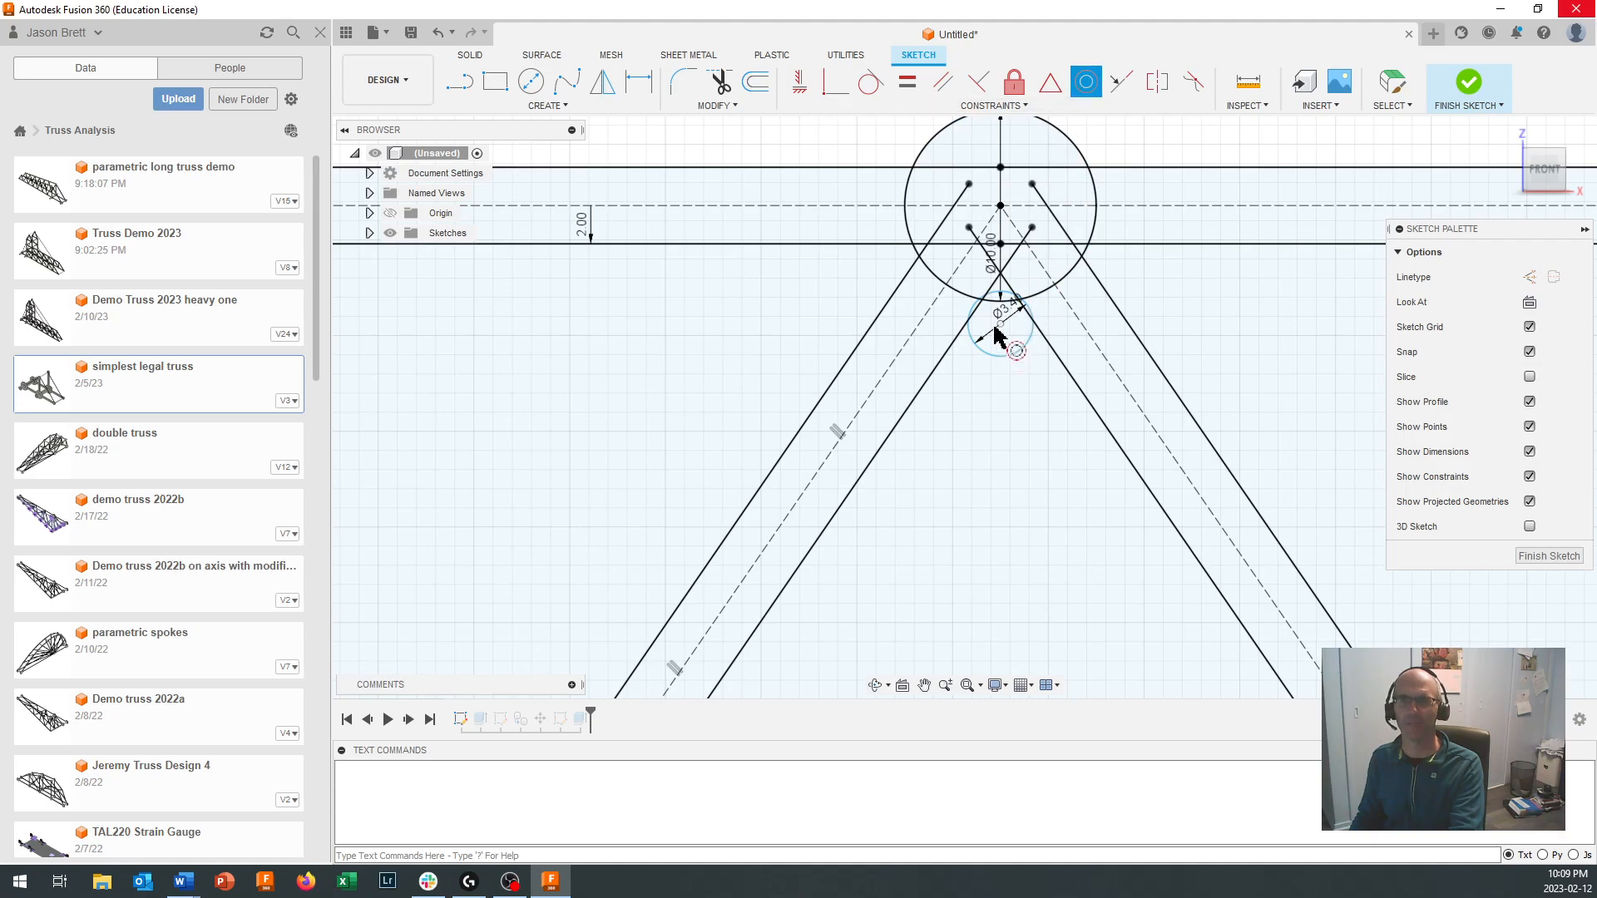
left_click(1005, 358)
left_click(1092, 170)
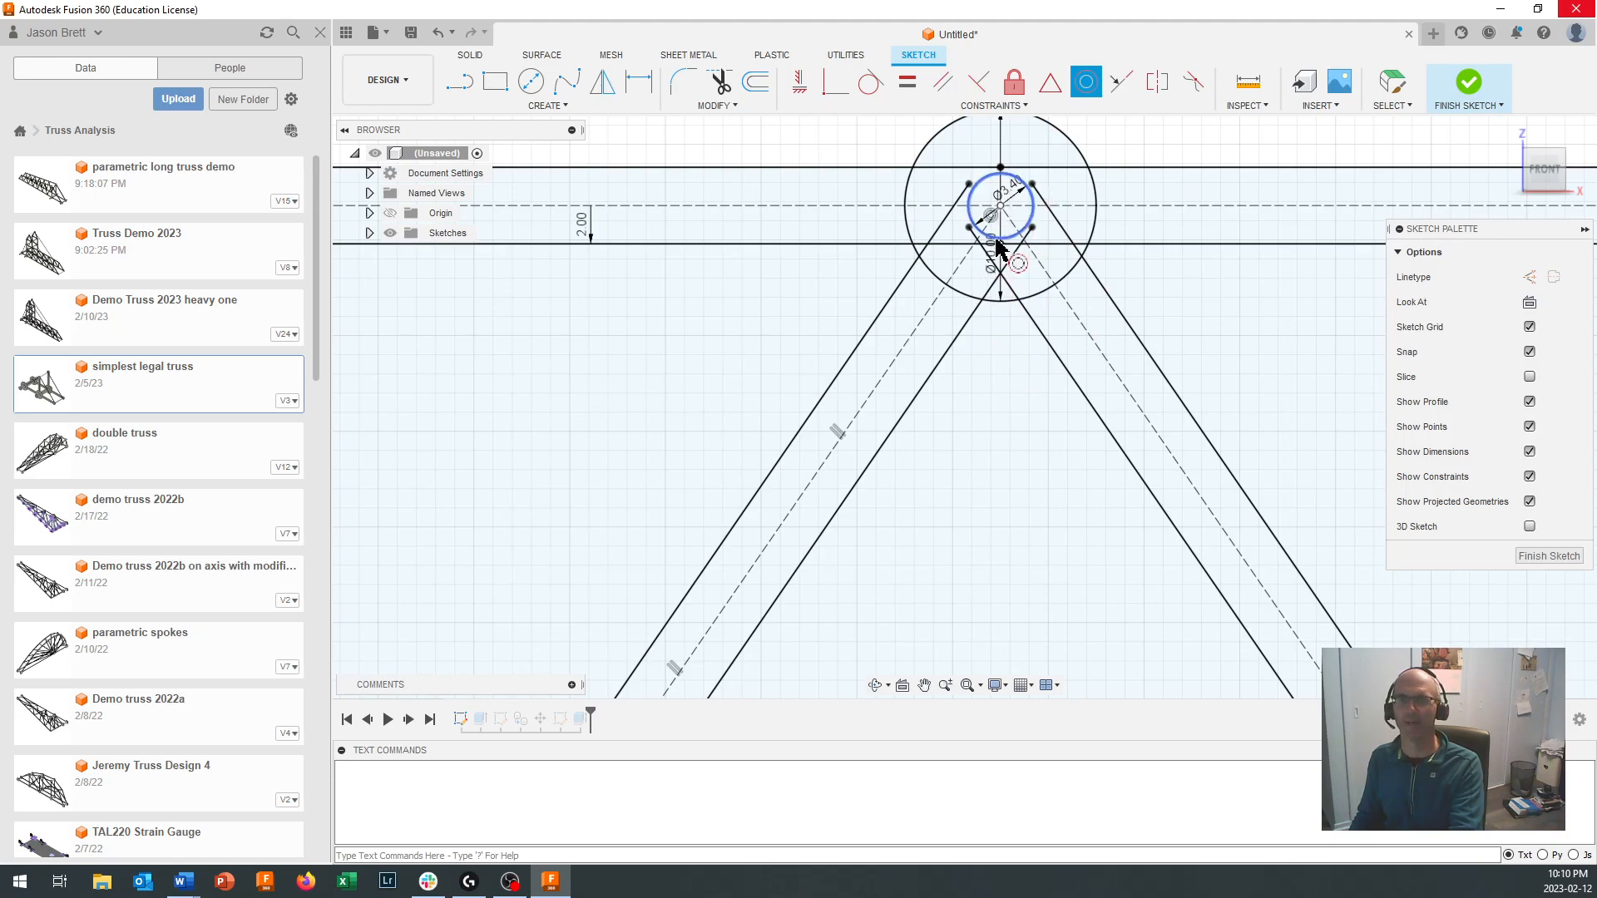
scroll(992, 349, "down", 6)
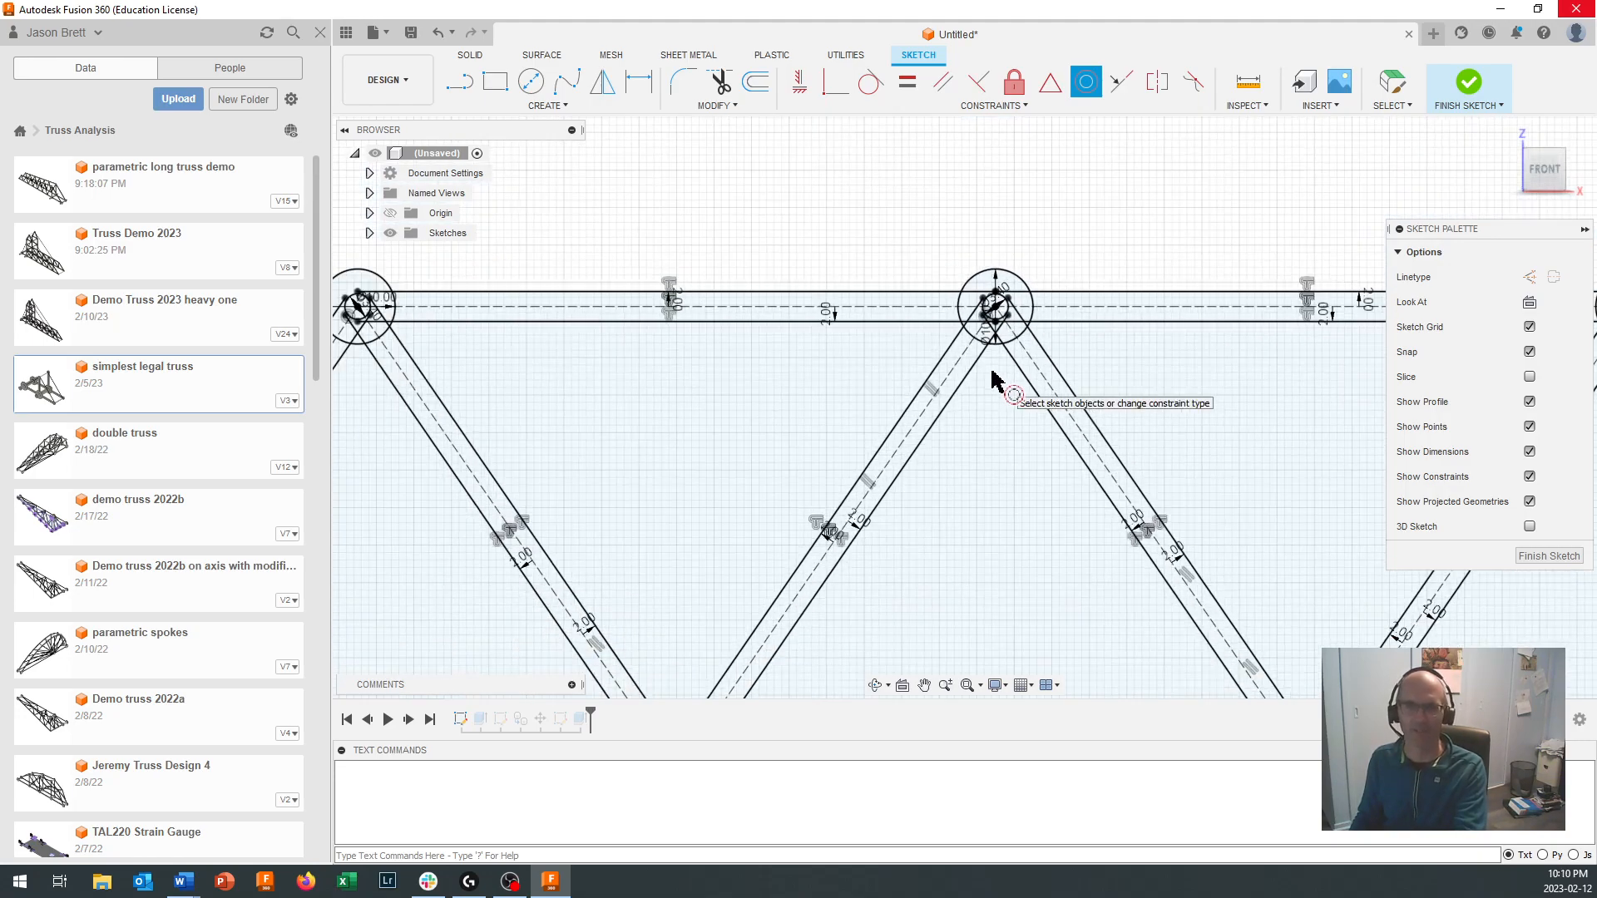
left_click(1464, 91)
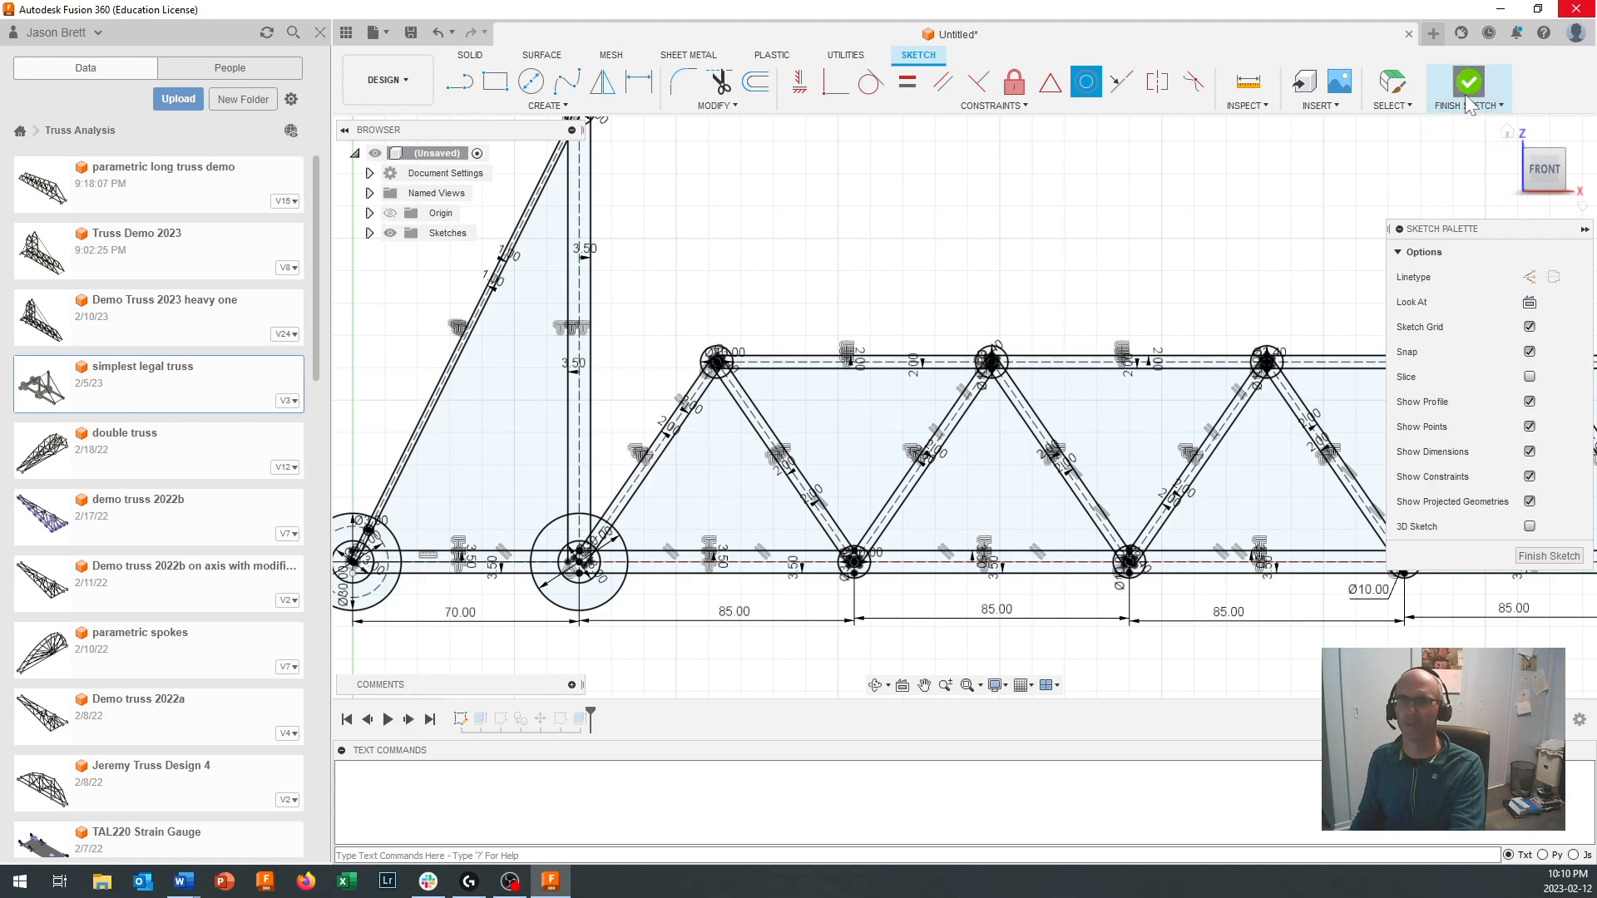
Step: Edit the cross-member extrusion to include the three missing small joint circles nearest the mast, two upper and one lower
middle_click_drag(1429, 161, 951, 461, "shift")
scroll(915, 499, "down", 3)
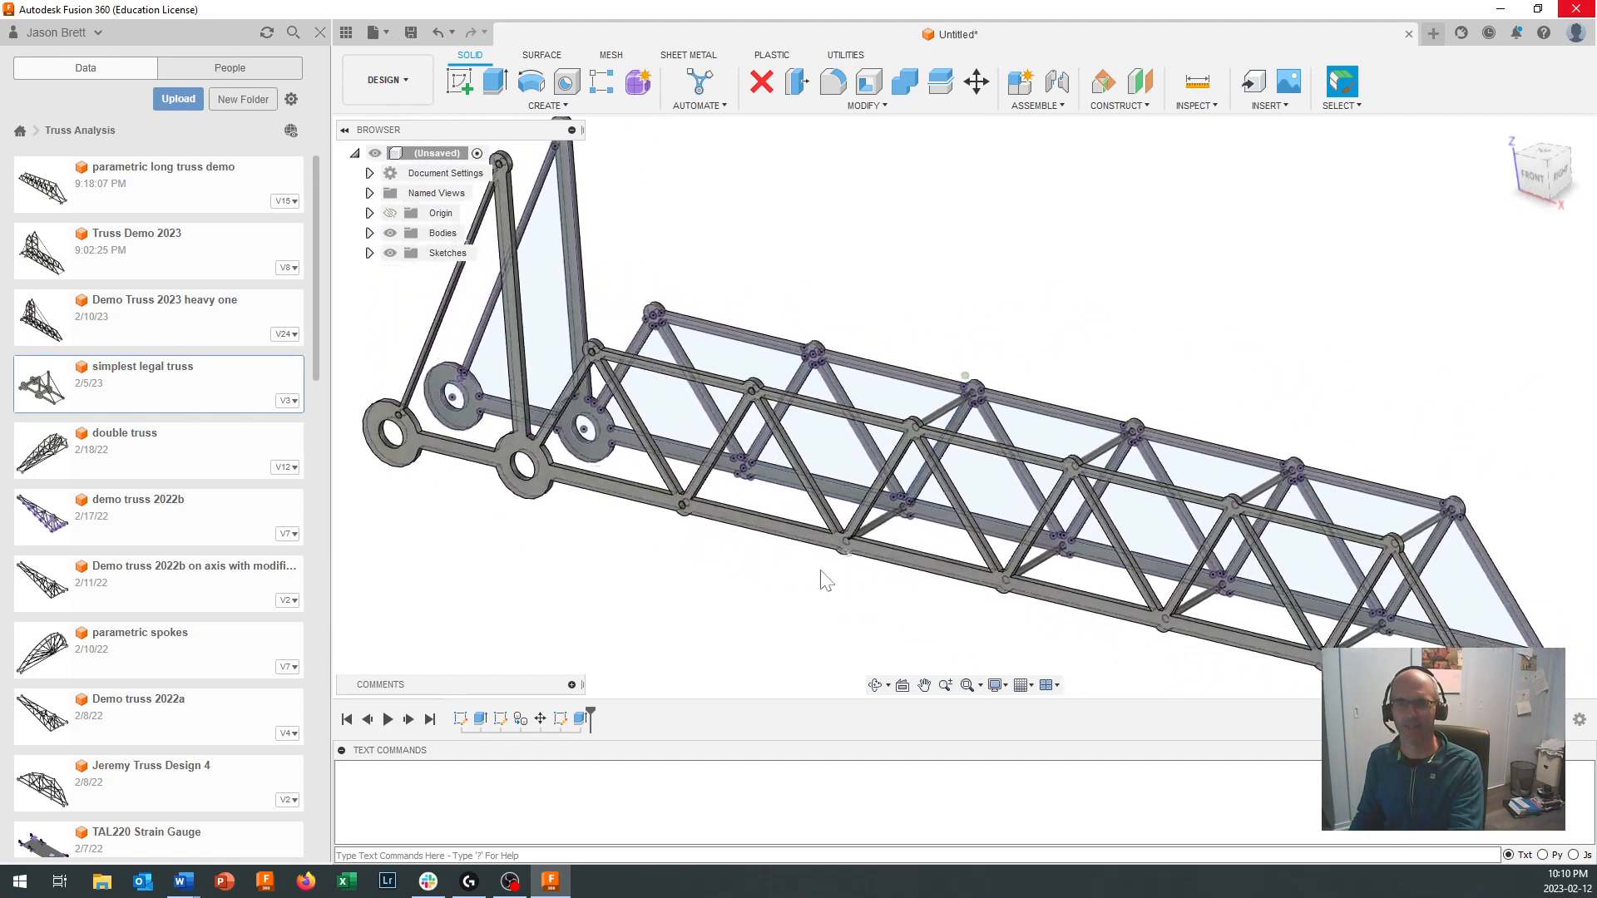
double_click(582, 718)
scroll(776, 342, "up", 5)
scroll(790, 291, "up", 3)
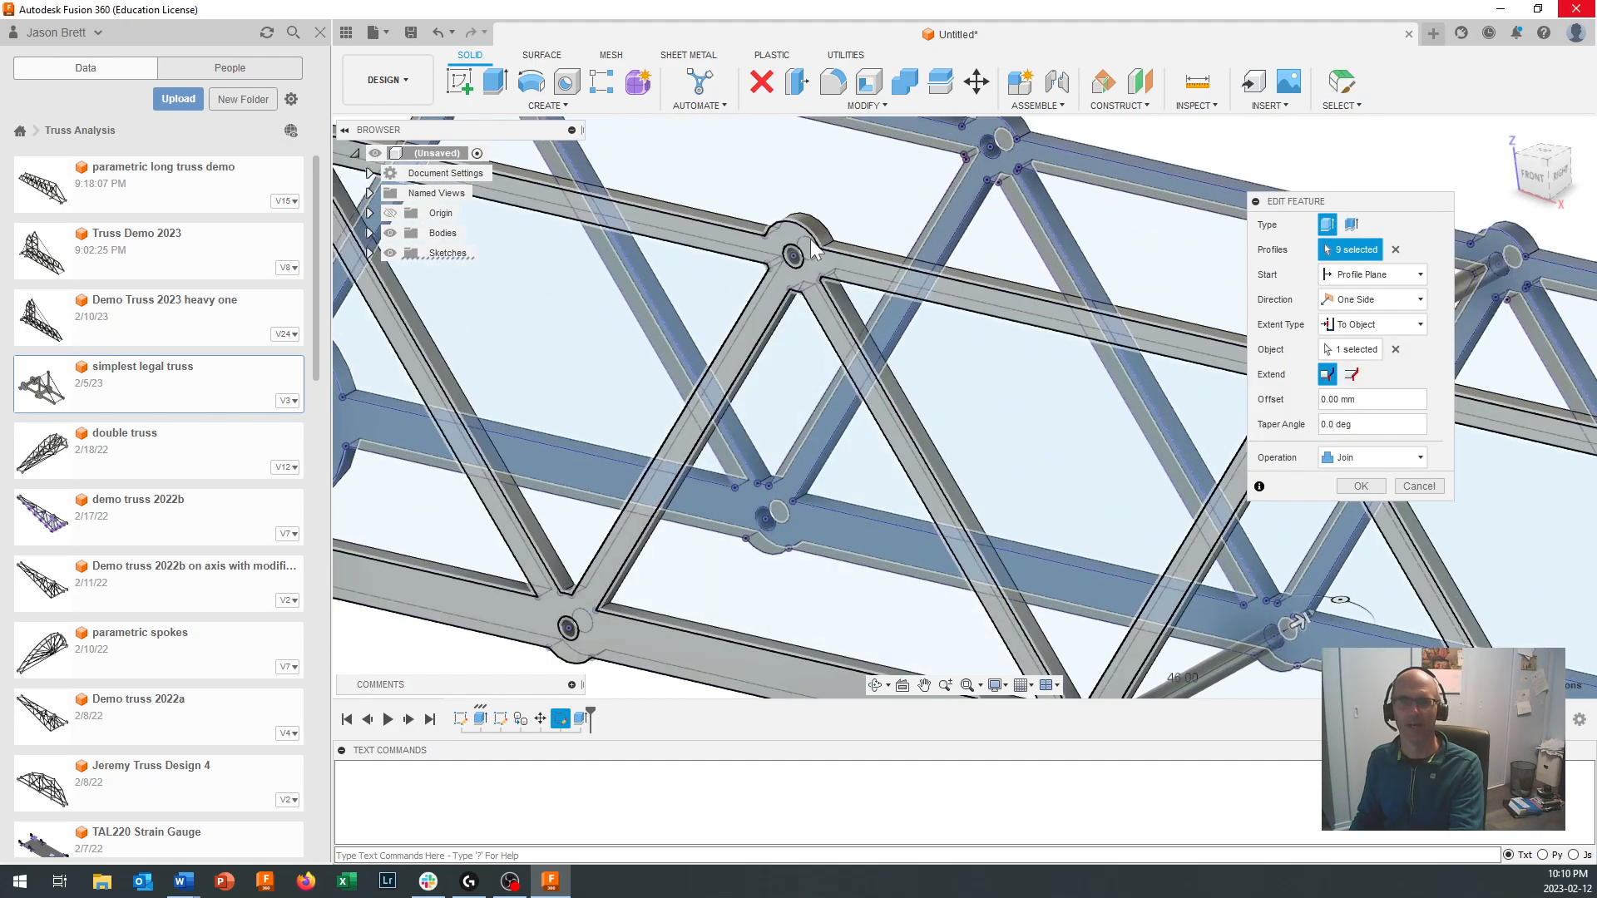
left_click(792, 251)
scroll(790, 253, "down", 5)
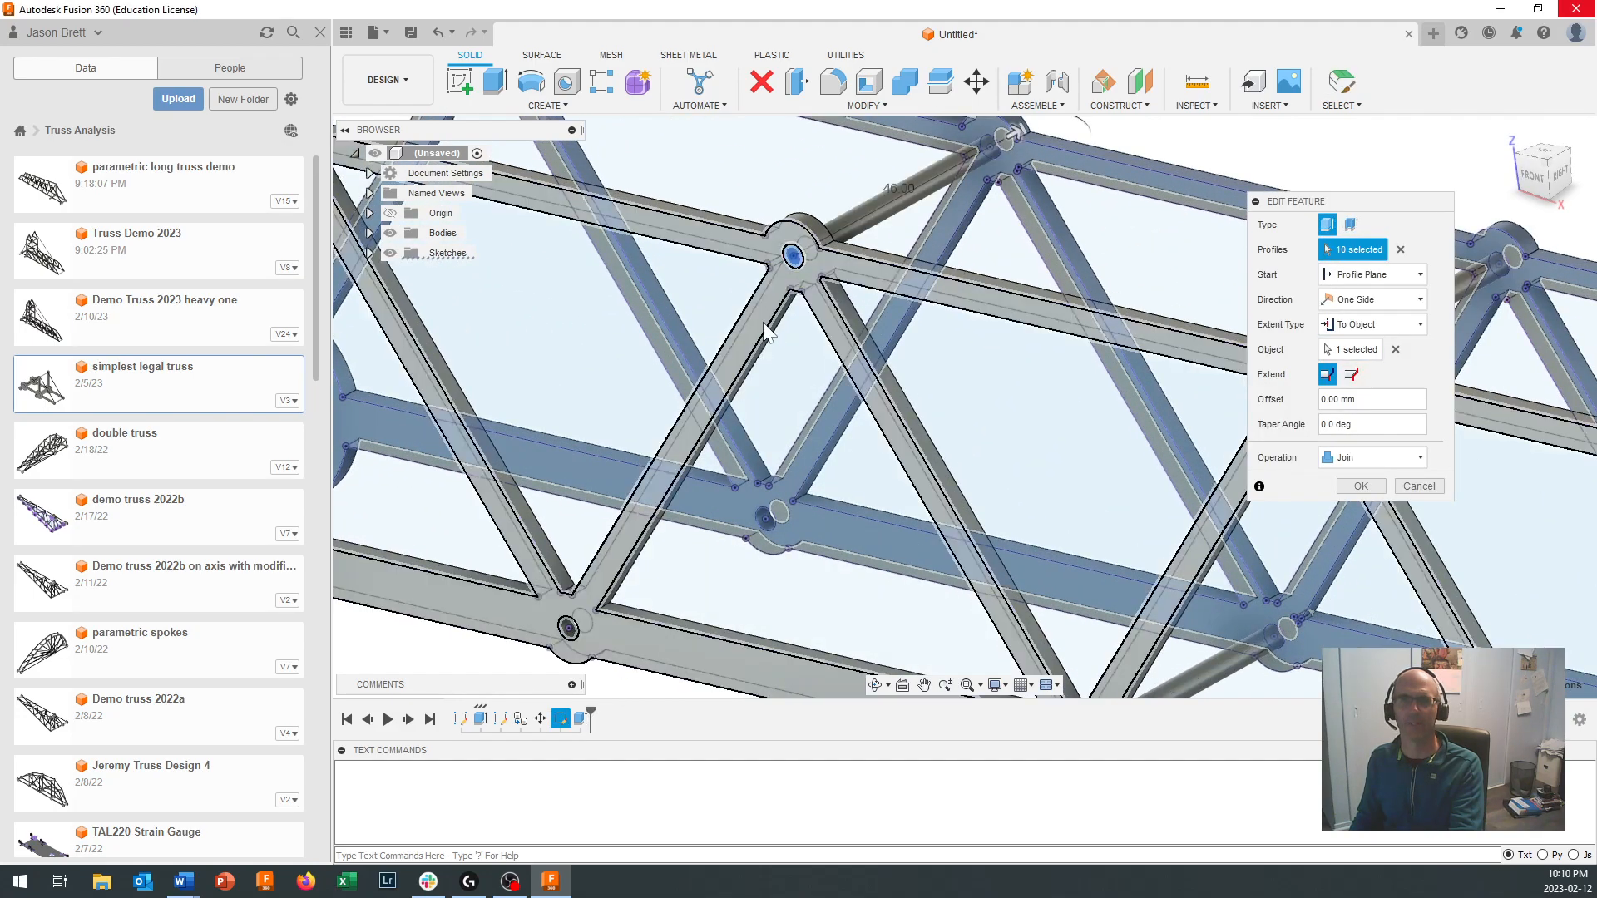
scroll(574, 617, "up", 4)
left_click(617, 559)
scroll(618, 569, "down", 5)
scroll(486, 356, "up", 4)
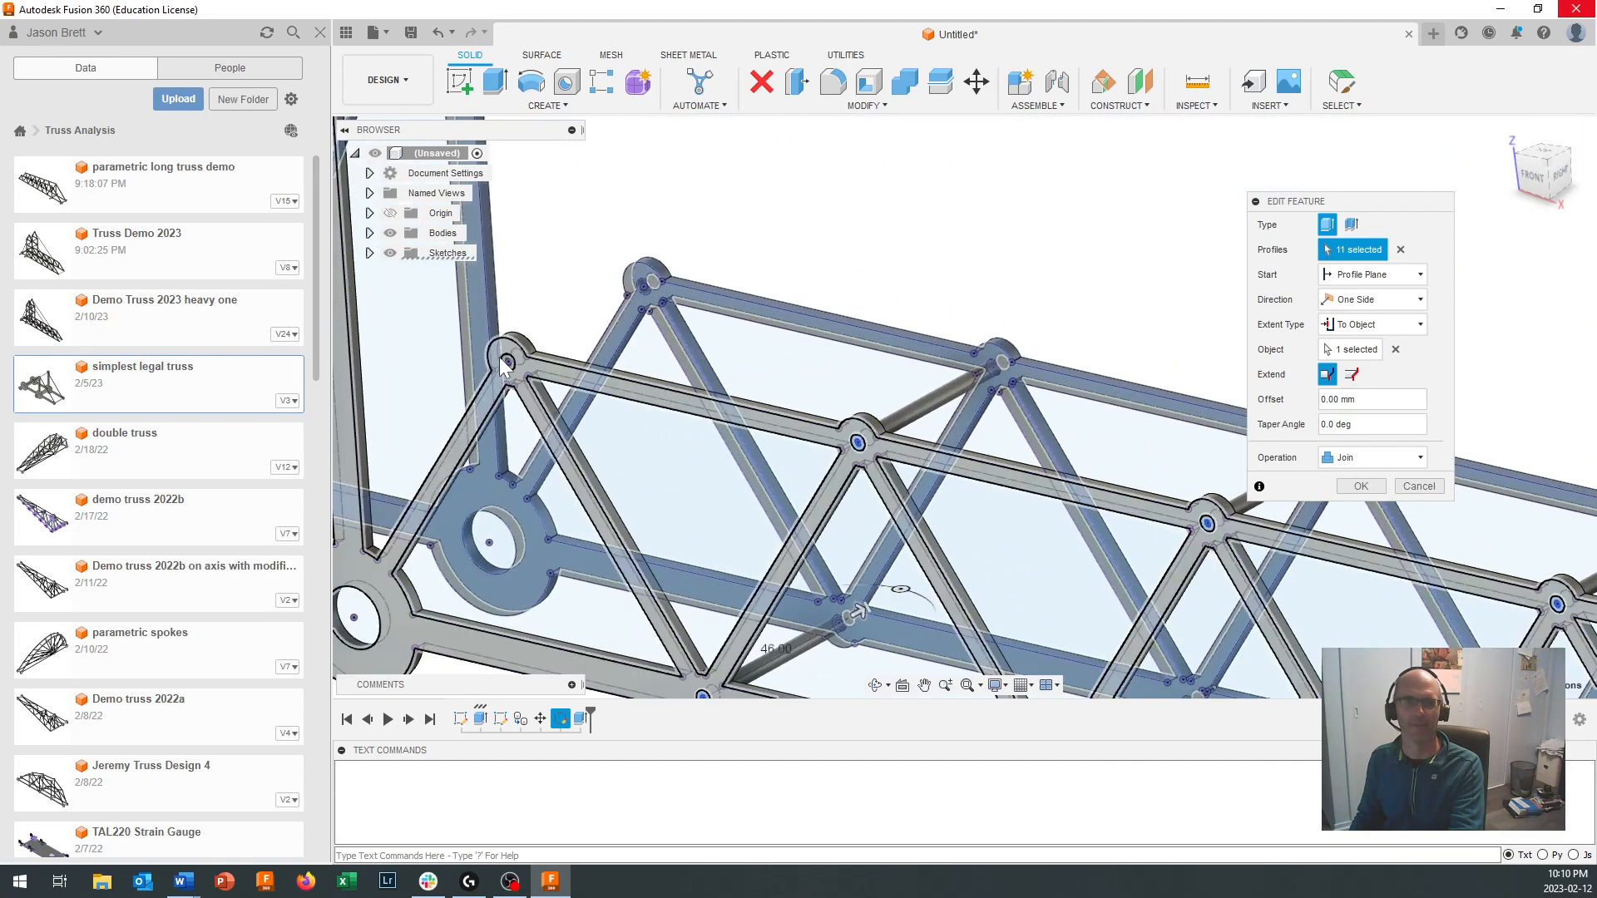
left_click(506, 361)
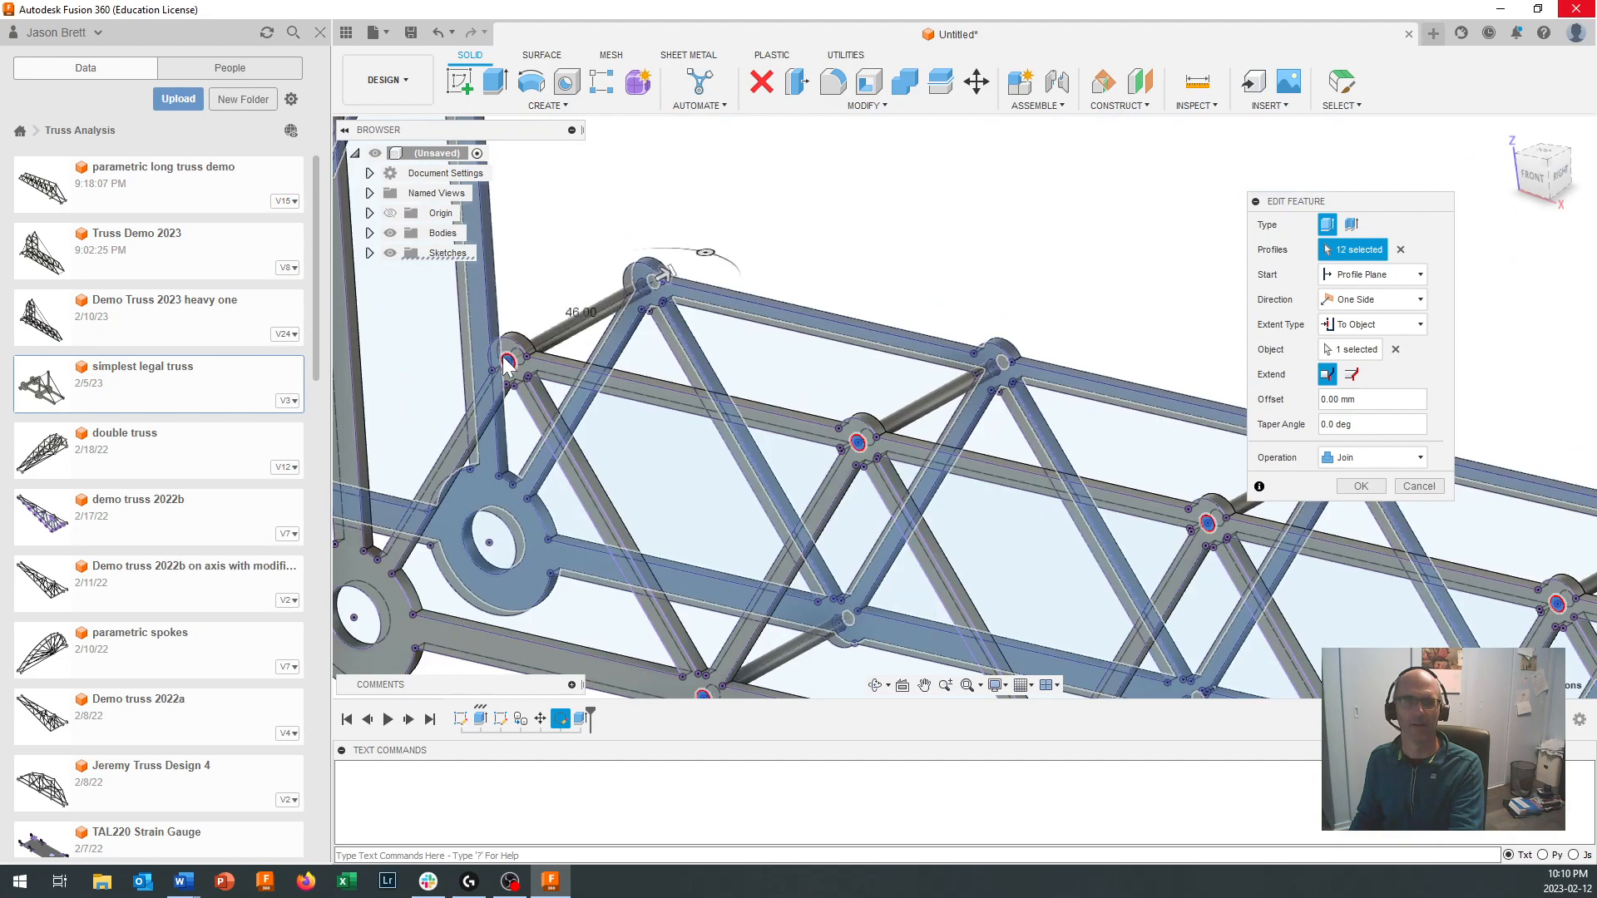
left_click(1356, 486)
Step: Open the physical materials for the truss body and add MDF Medium Density Fiberboard from the Wood library to the design
scroll(1353, 484, "down", 6)
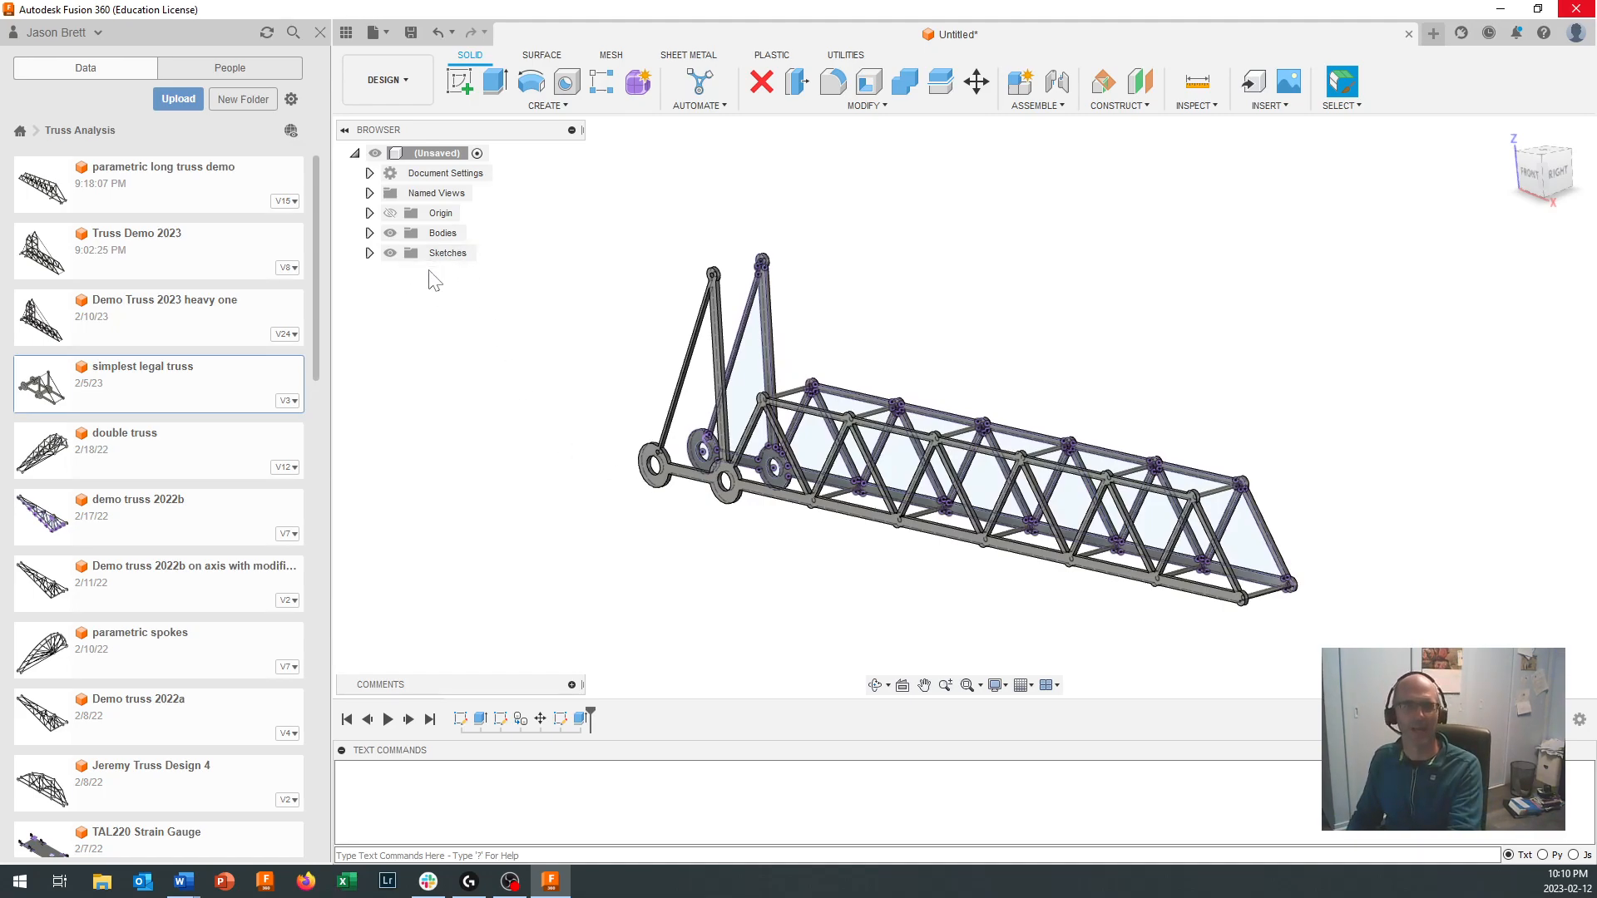
right_click(422, 233)
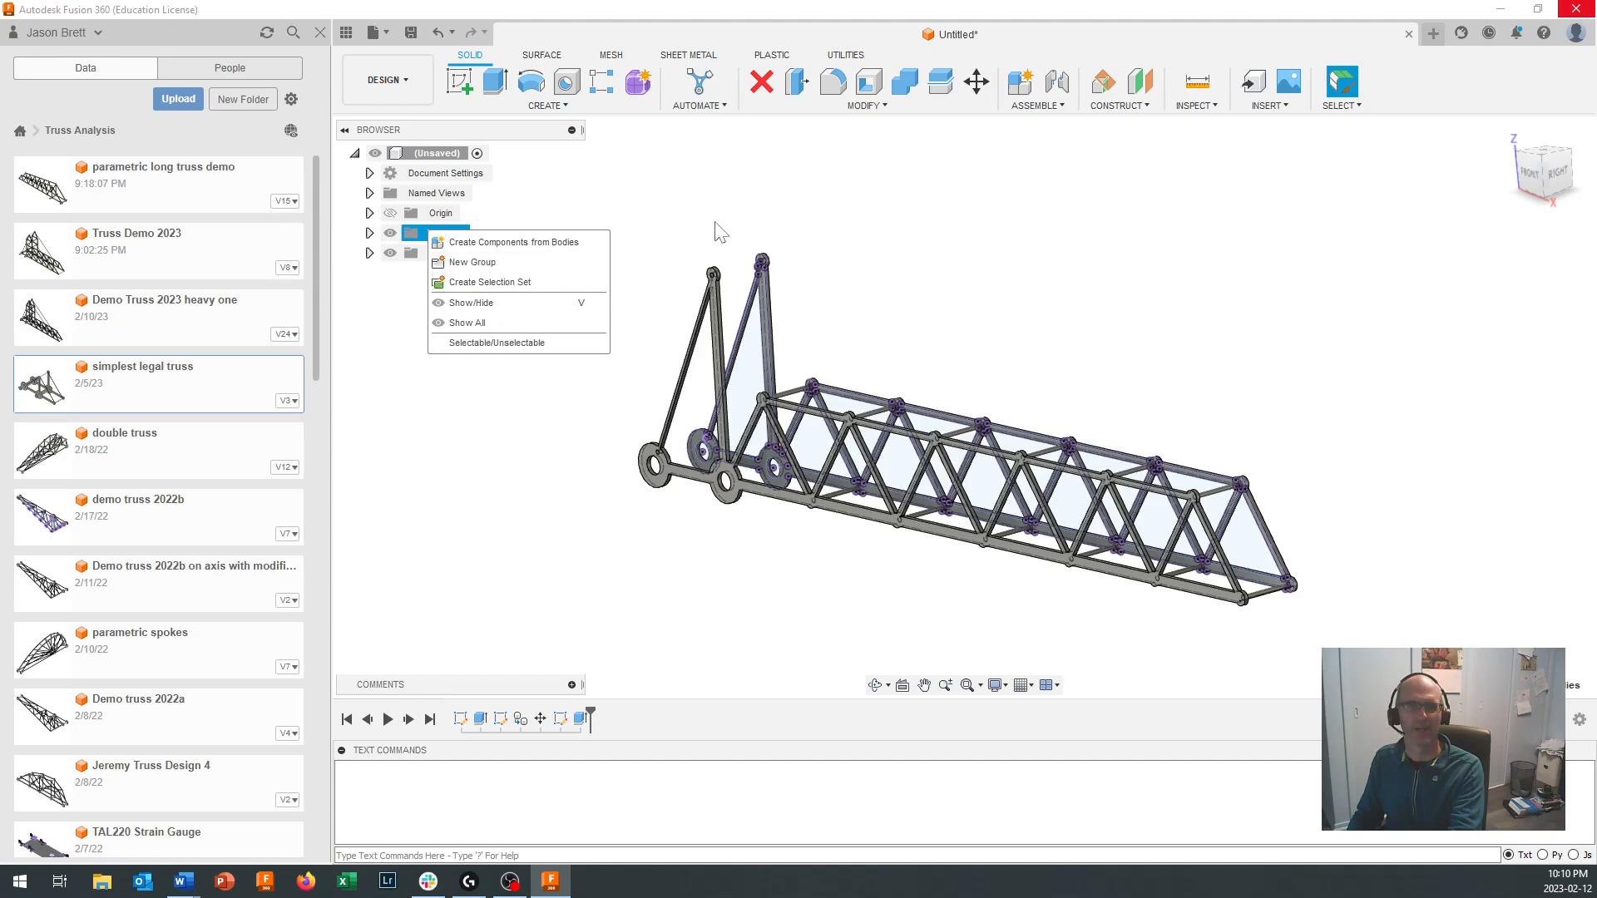
left_click(450, 233)
left_click(369, 232)
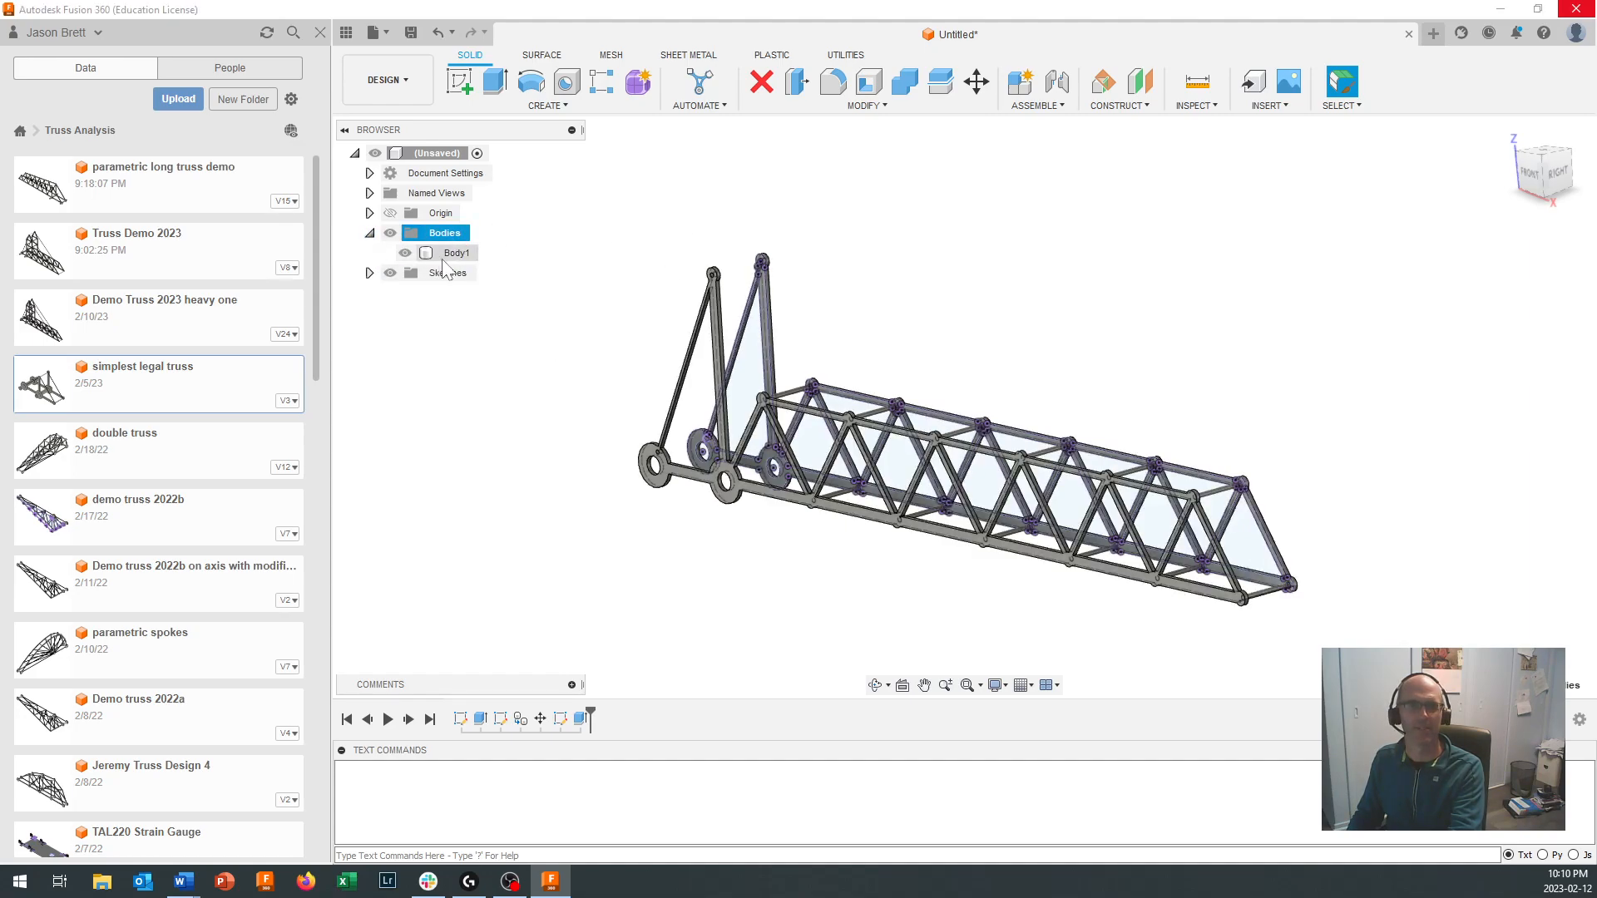
right_click(450, 258)
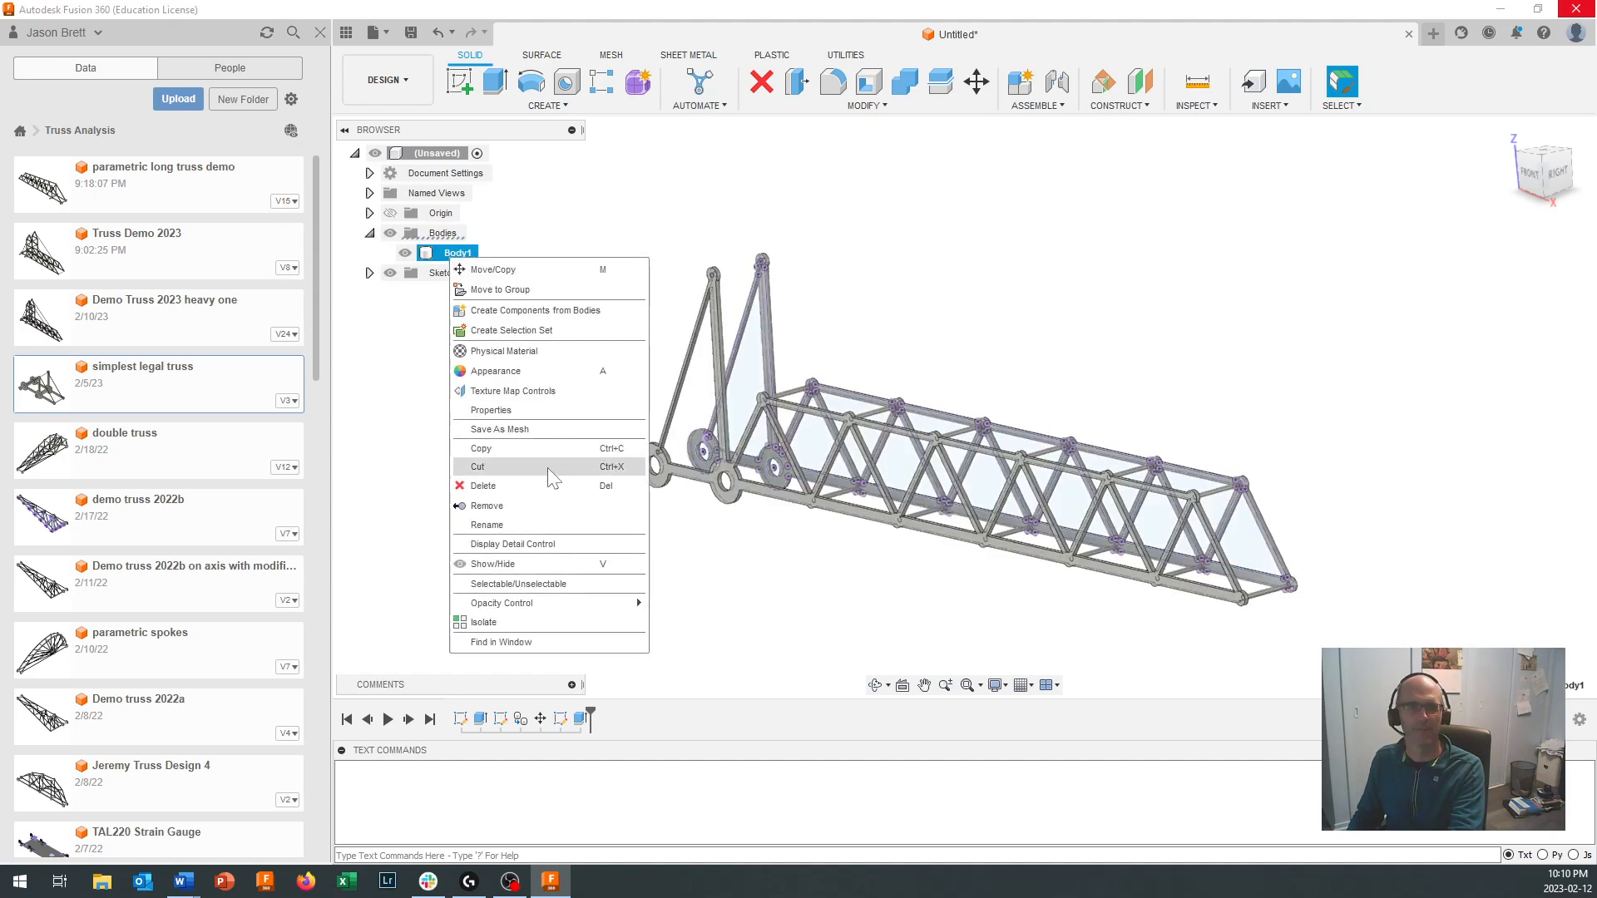
key("Escape")
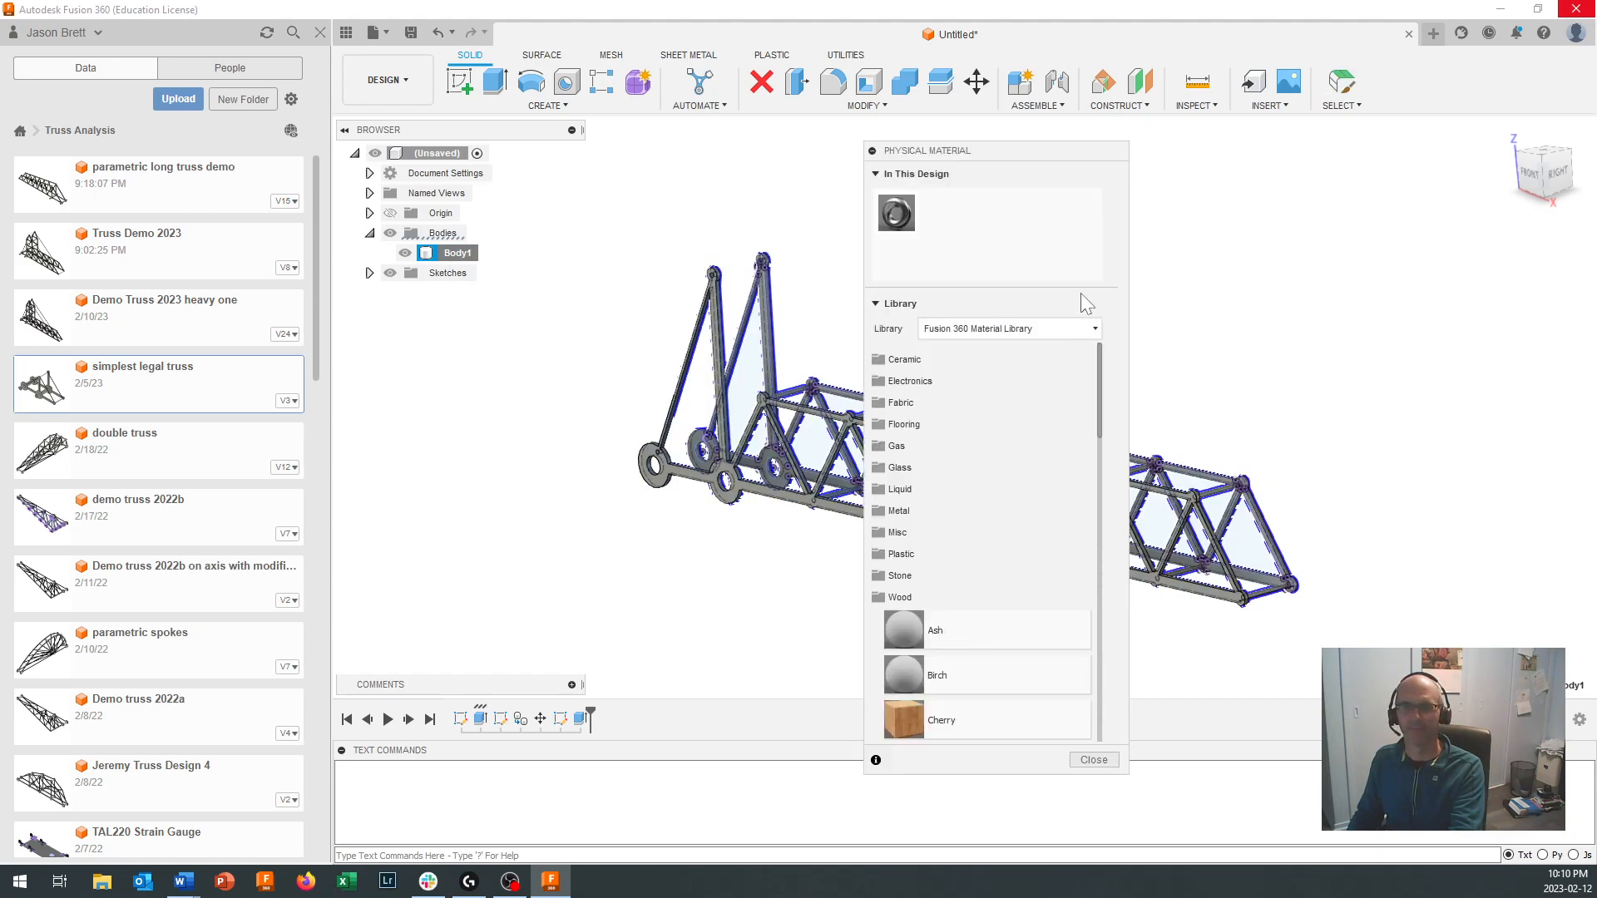
left_click_drag(1011, 152, 1346, 105)
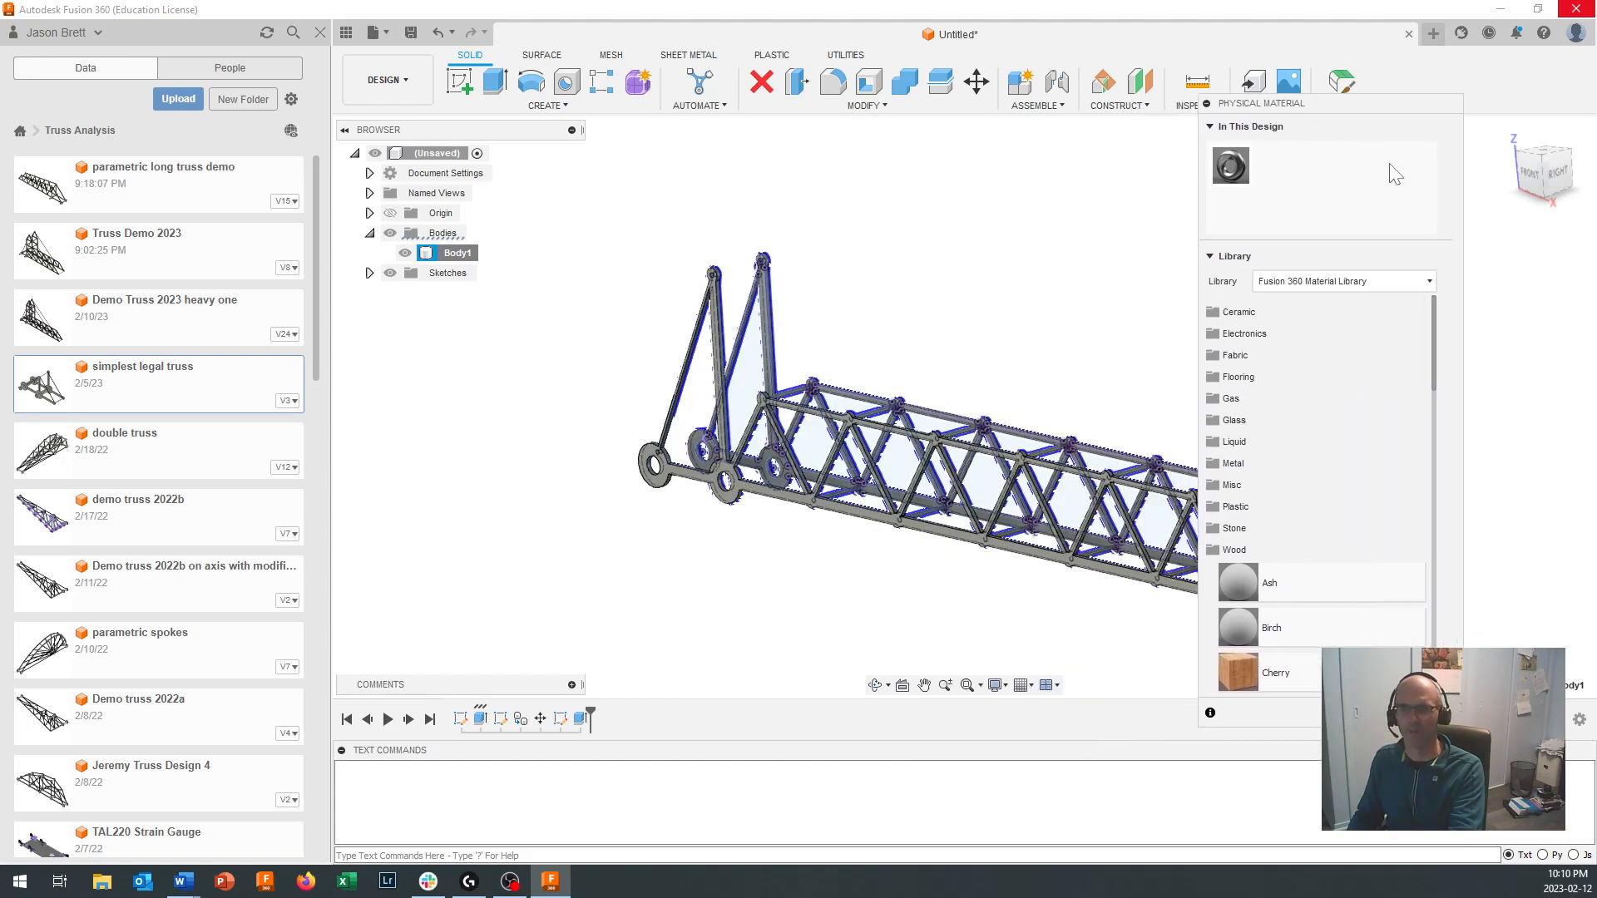
scroll(1249, 484, "down", 10)
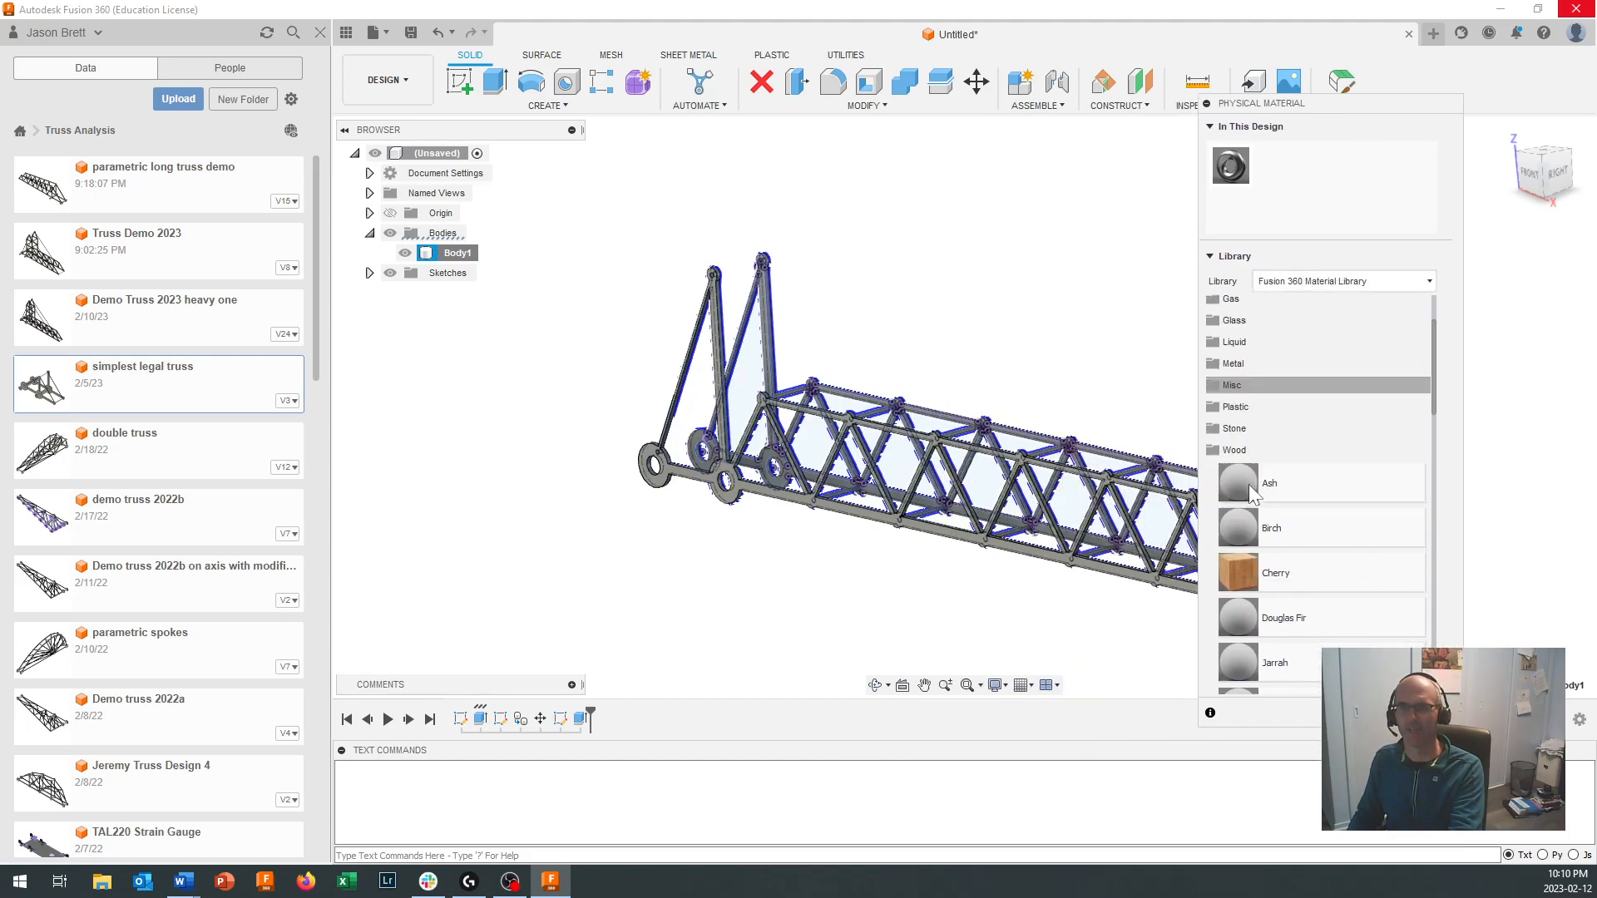
scroll(1249, 484, "up", 2)
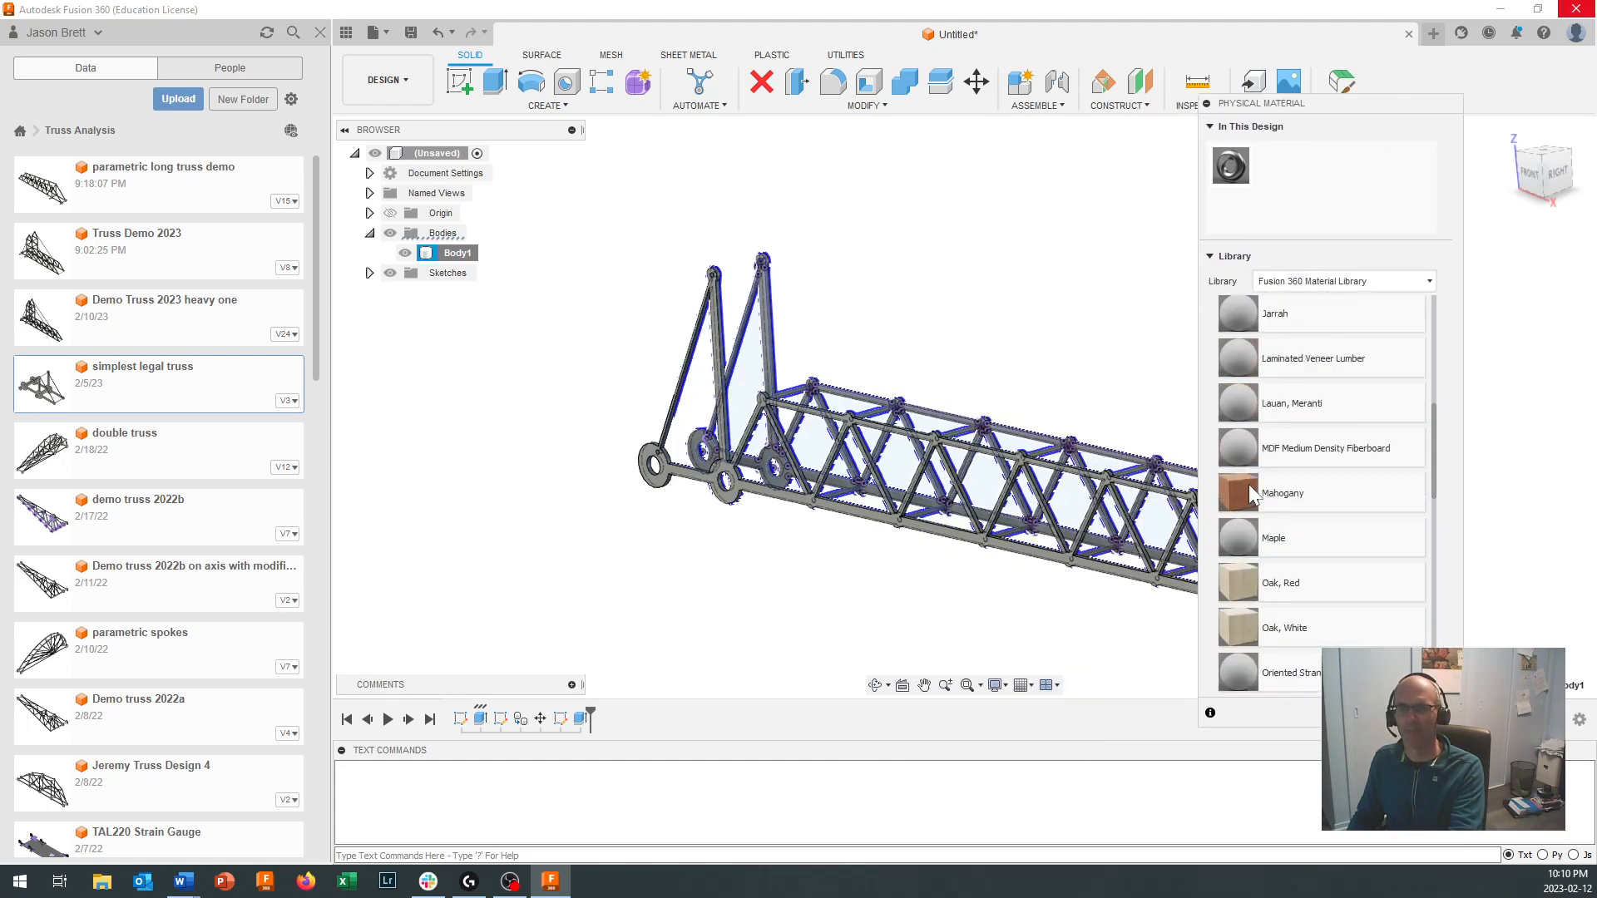
left_click_drag(1235, 434, 1271, 171)
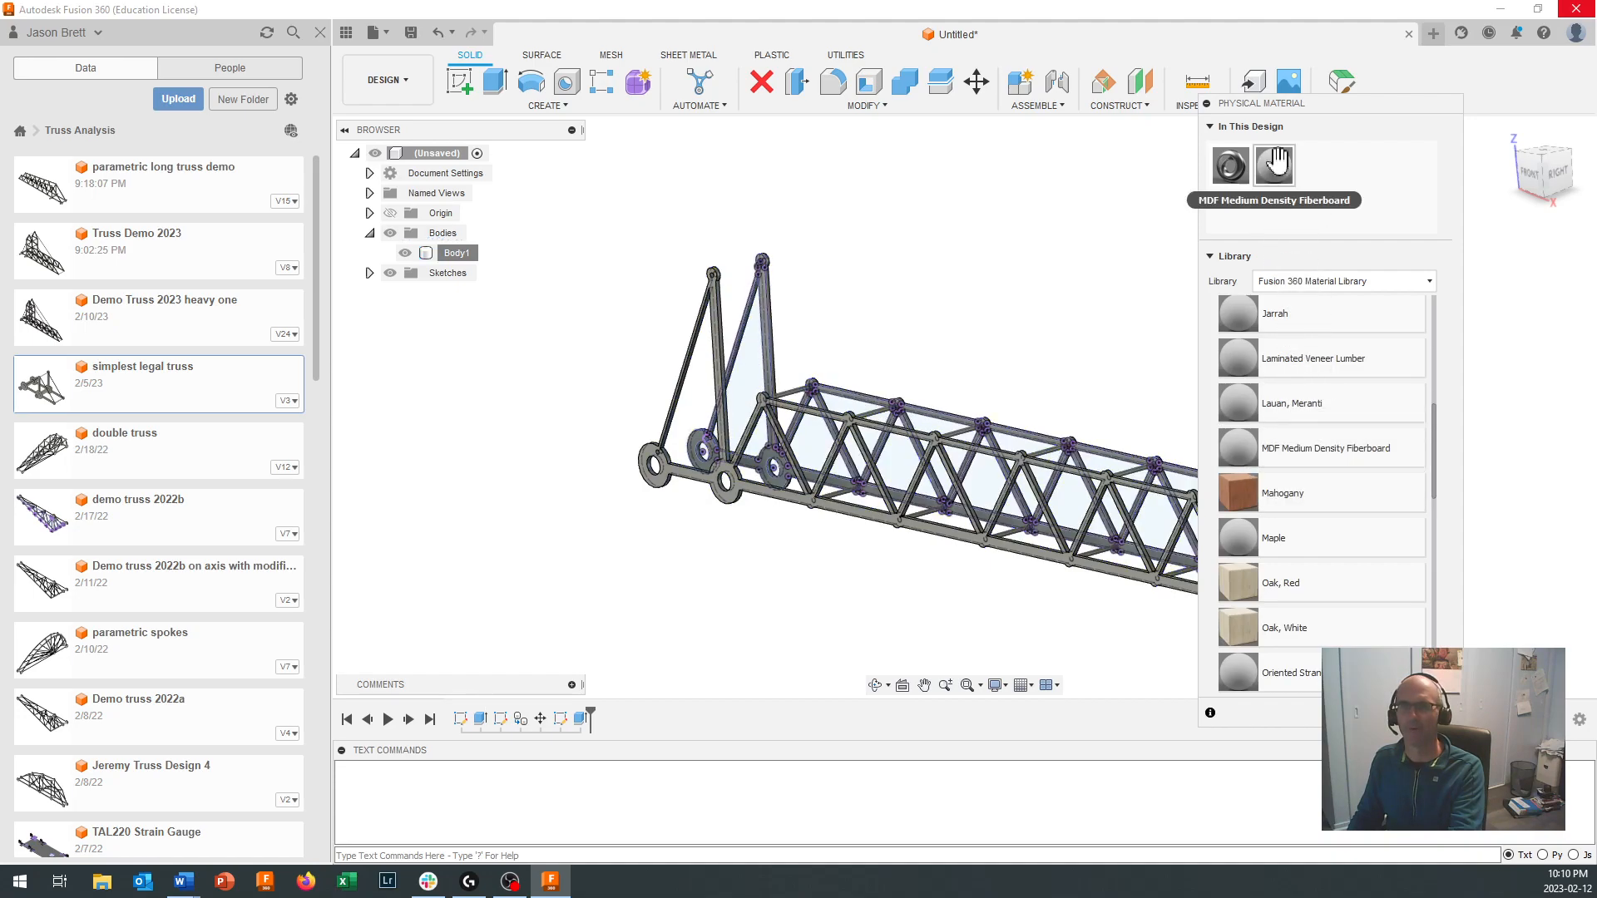
Step: Open the design's MDF material in the advanced Material Editor and show its basic physical properties
right_click(1272, 166)
left_click(1310, 177)
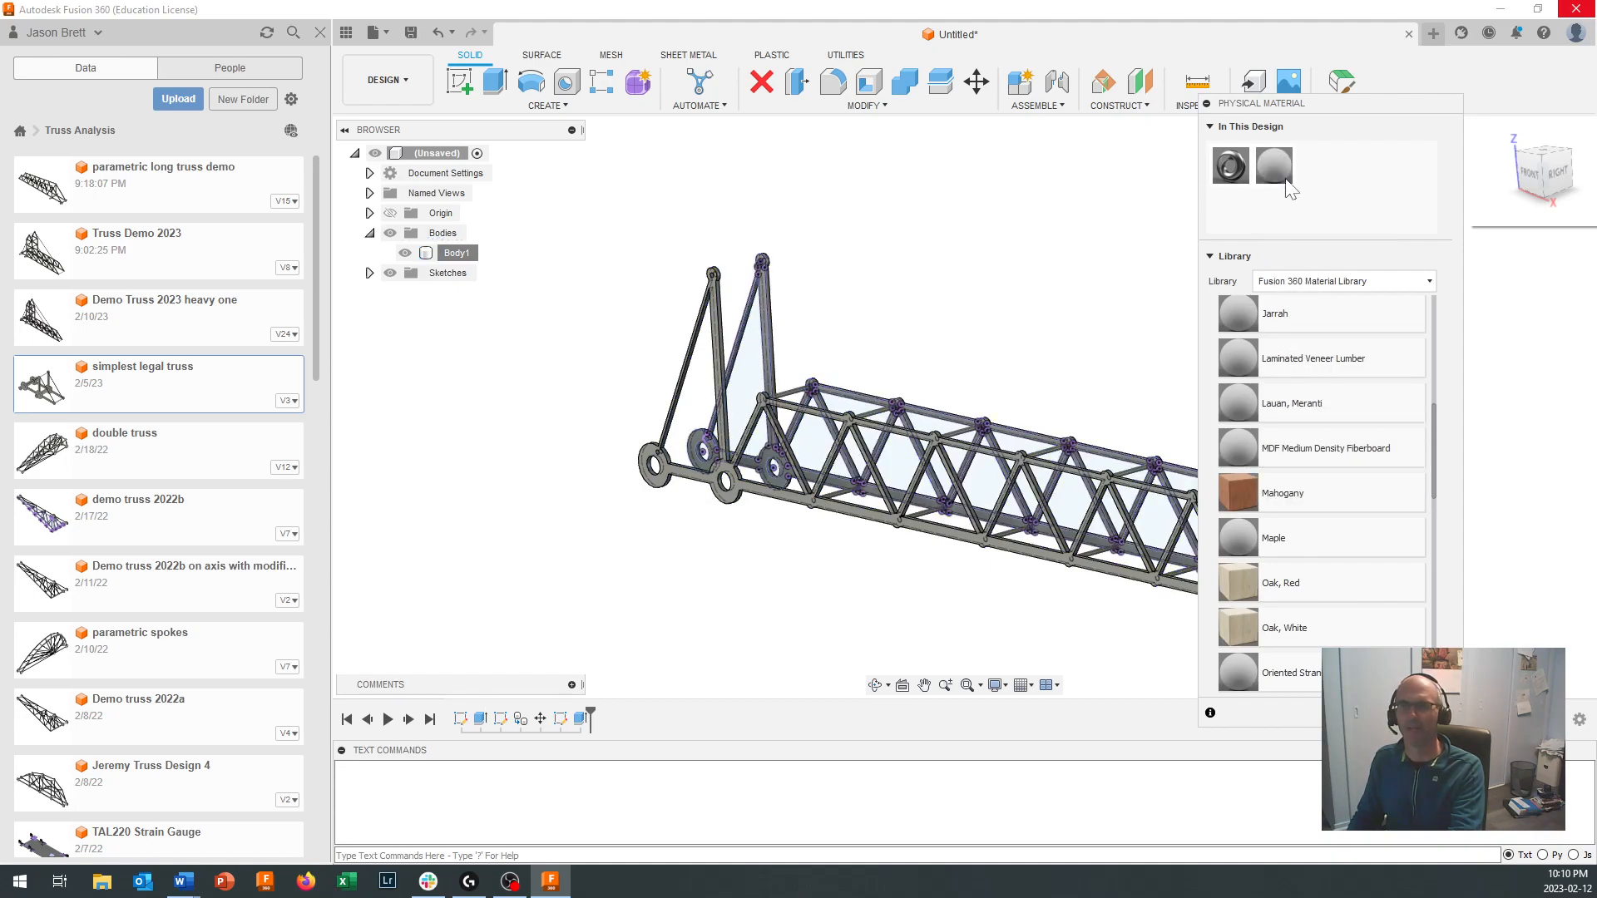
left_click_drag(1332, 105, 1012, 135)
right_click(962, 200)
left_click(997, 208)
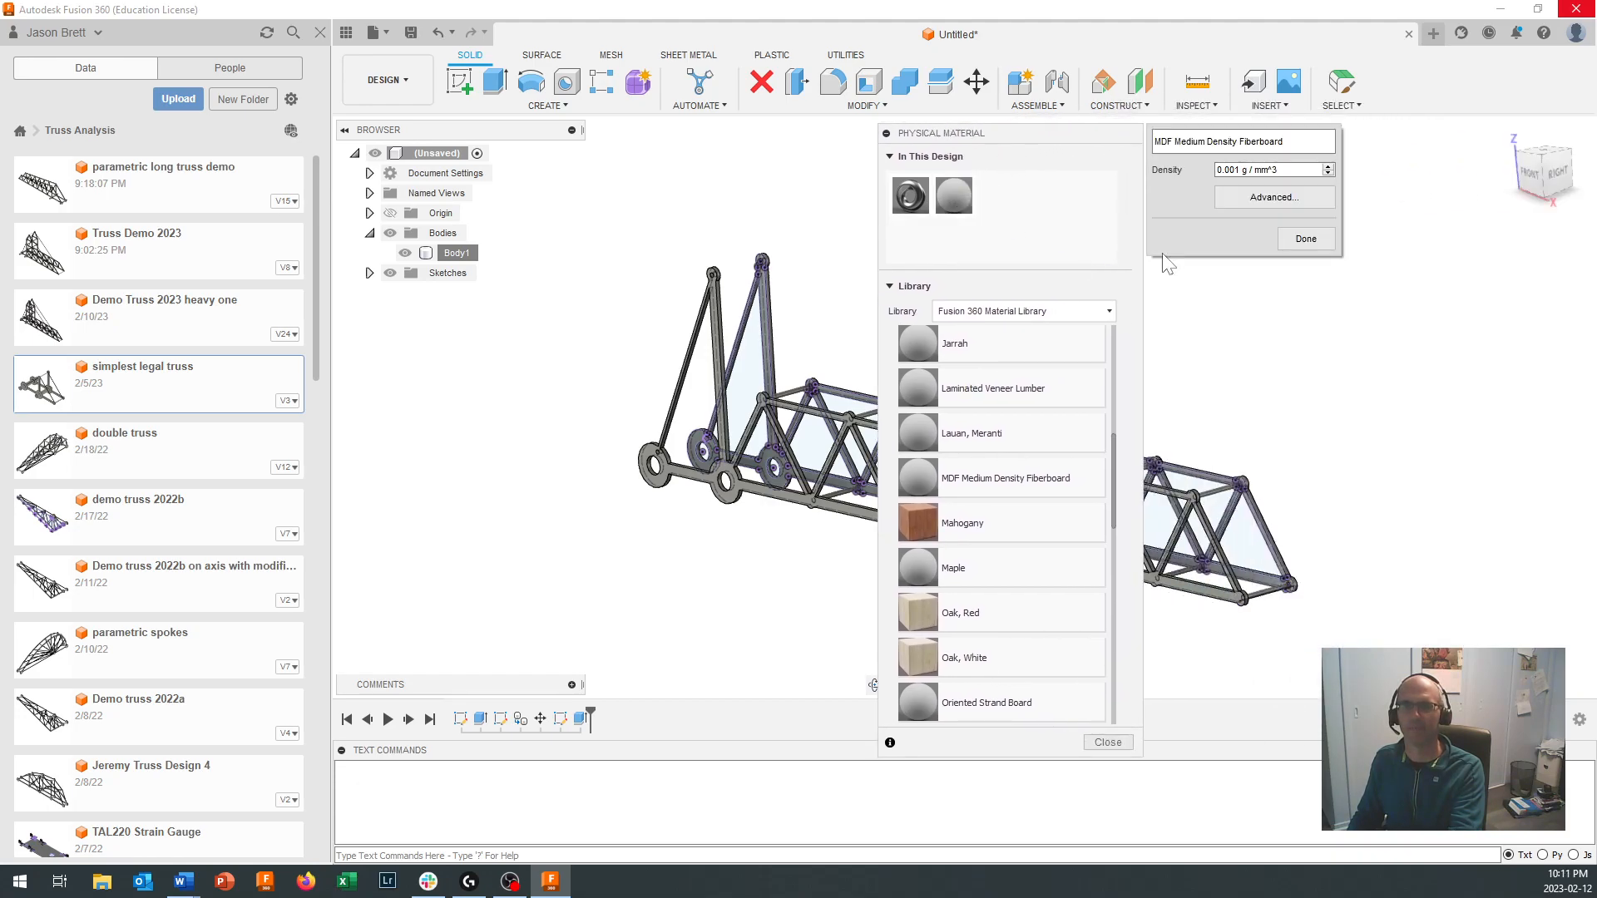
left_click(1260, 196)
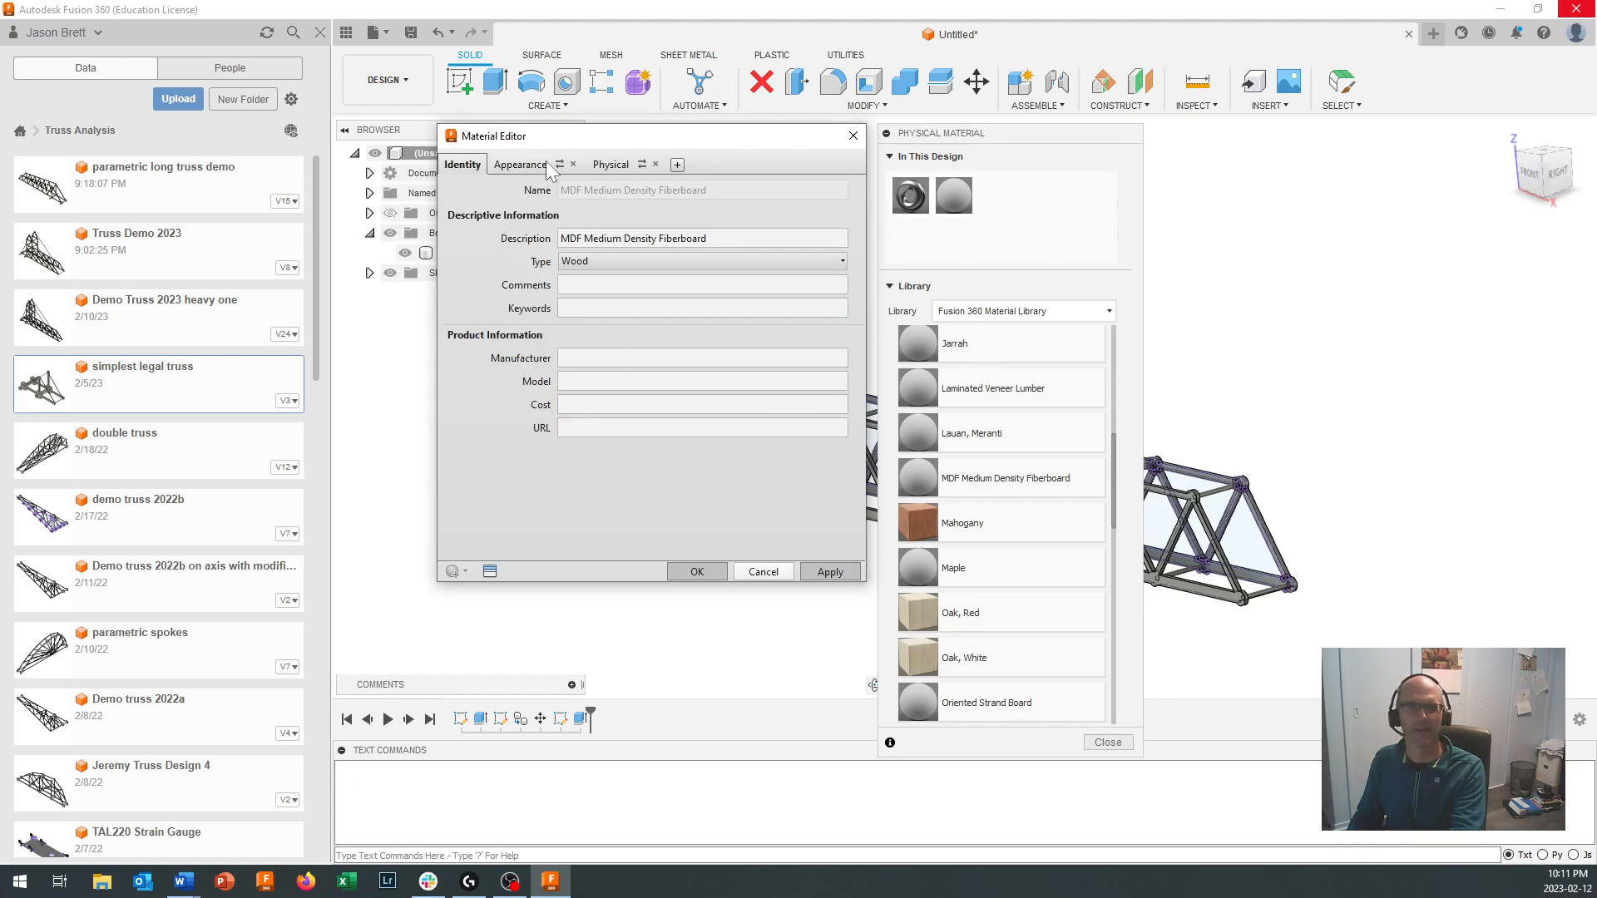
left_click(616, 164)
left_click(665, 397)
left_click(638, 374)
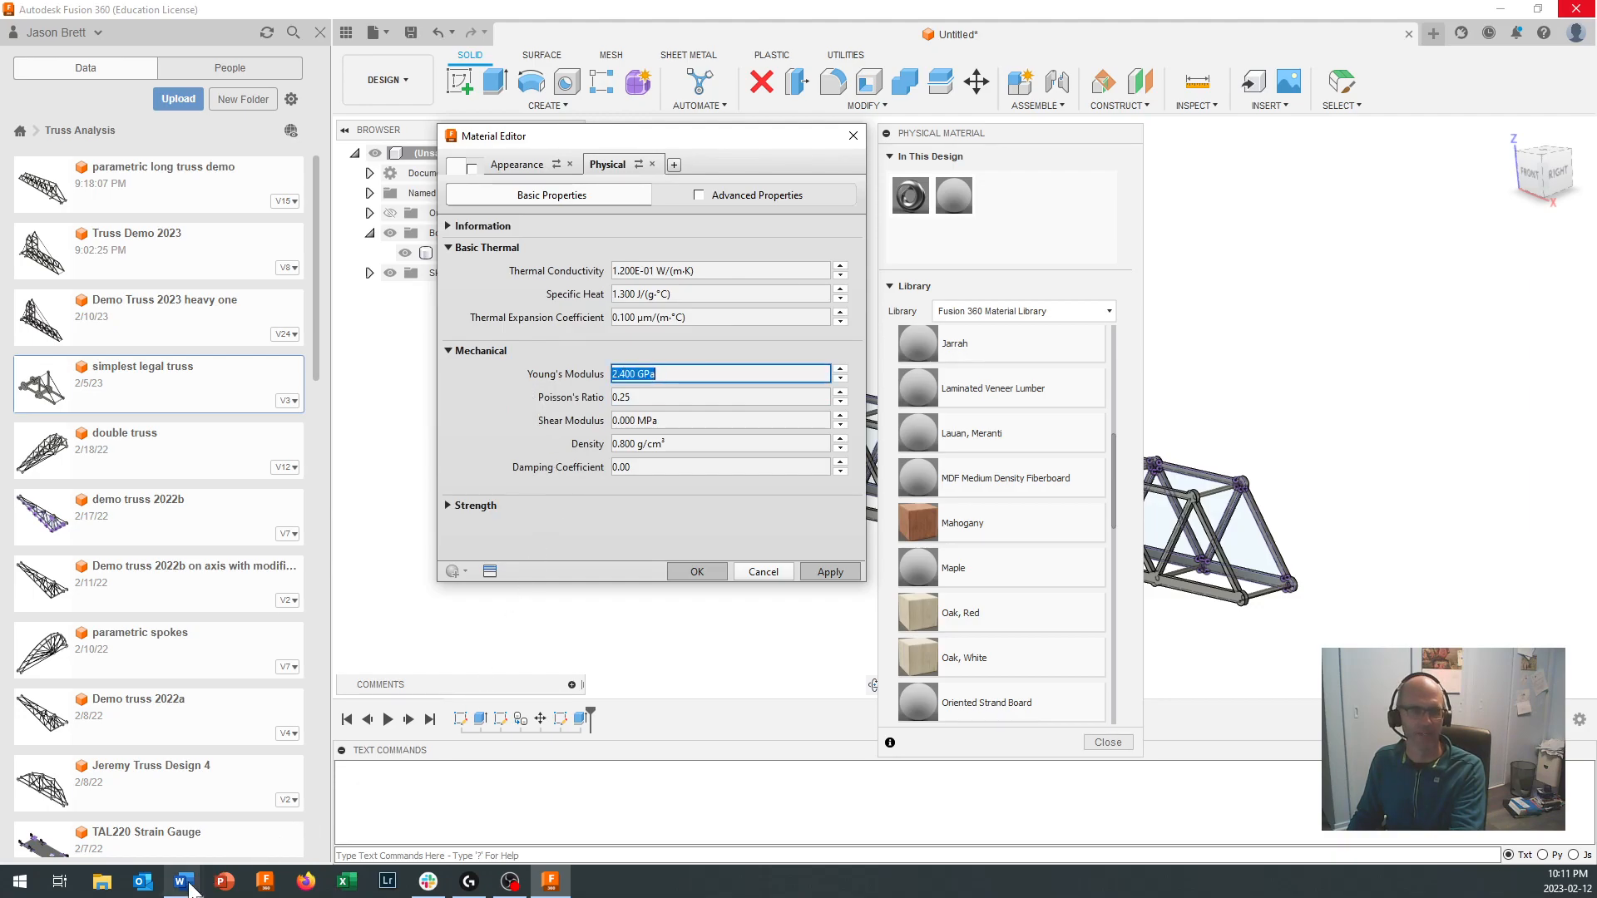
Step: Switch to the Word document on the hardboard/MDF truss, consult the table of typical material properties, and return to Fusion 360
mouse_move(184, 879)
left_click(133, 859)
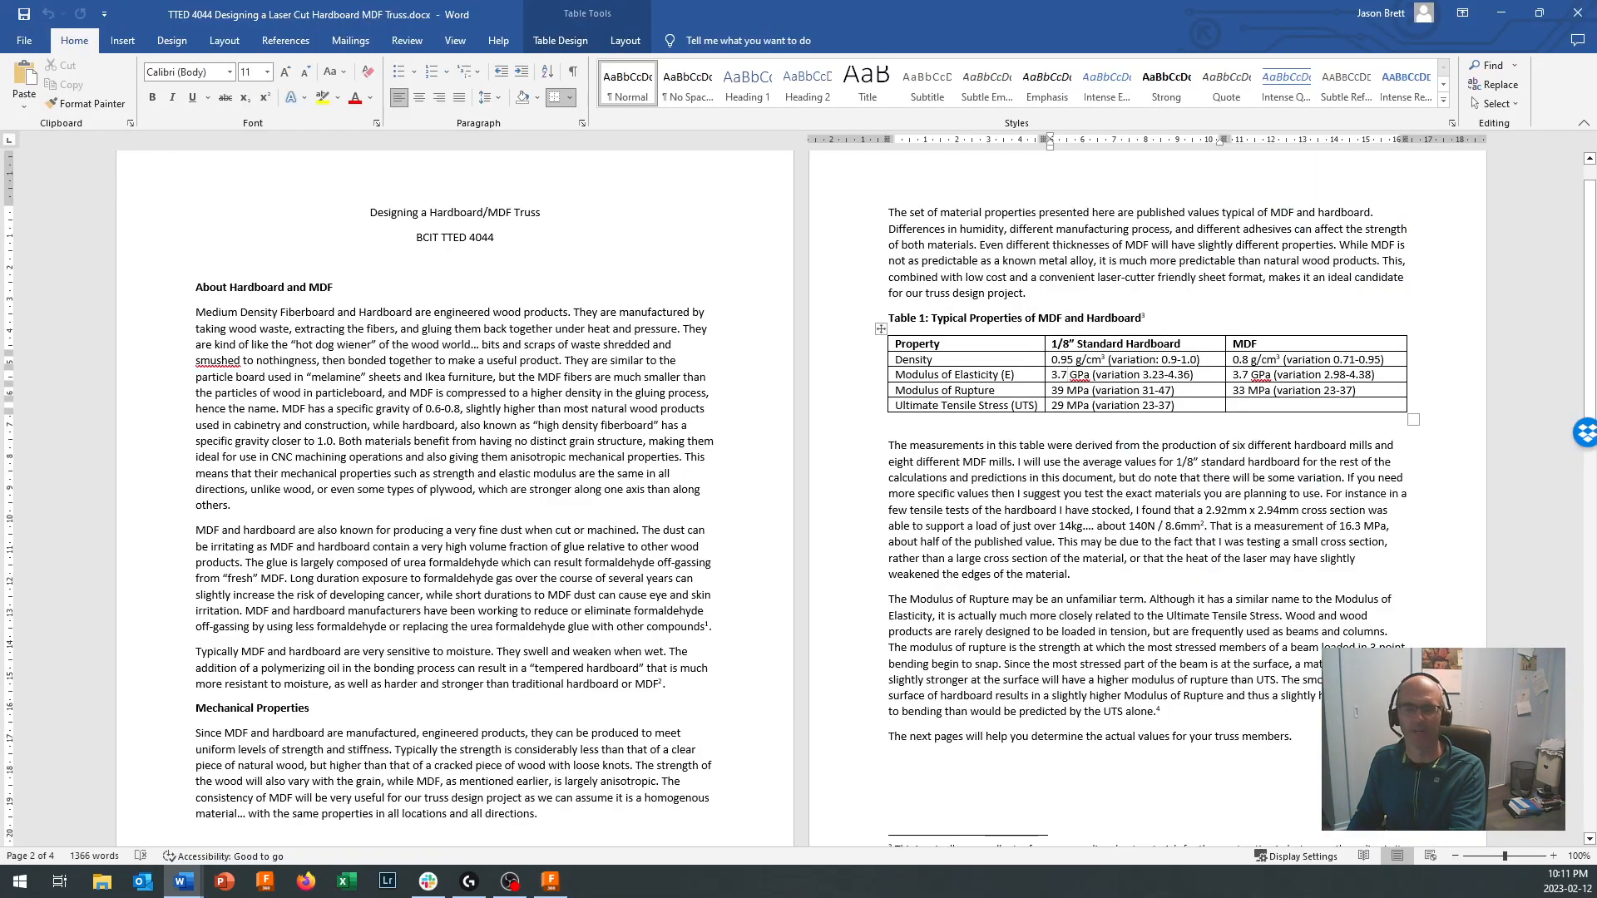
scroll(446, 680, "down", 4)
scroll(446, 681, "up", 2)
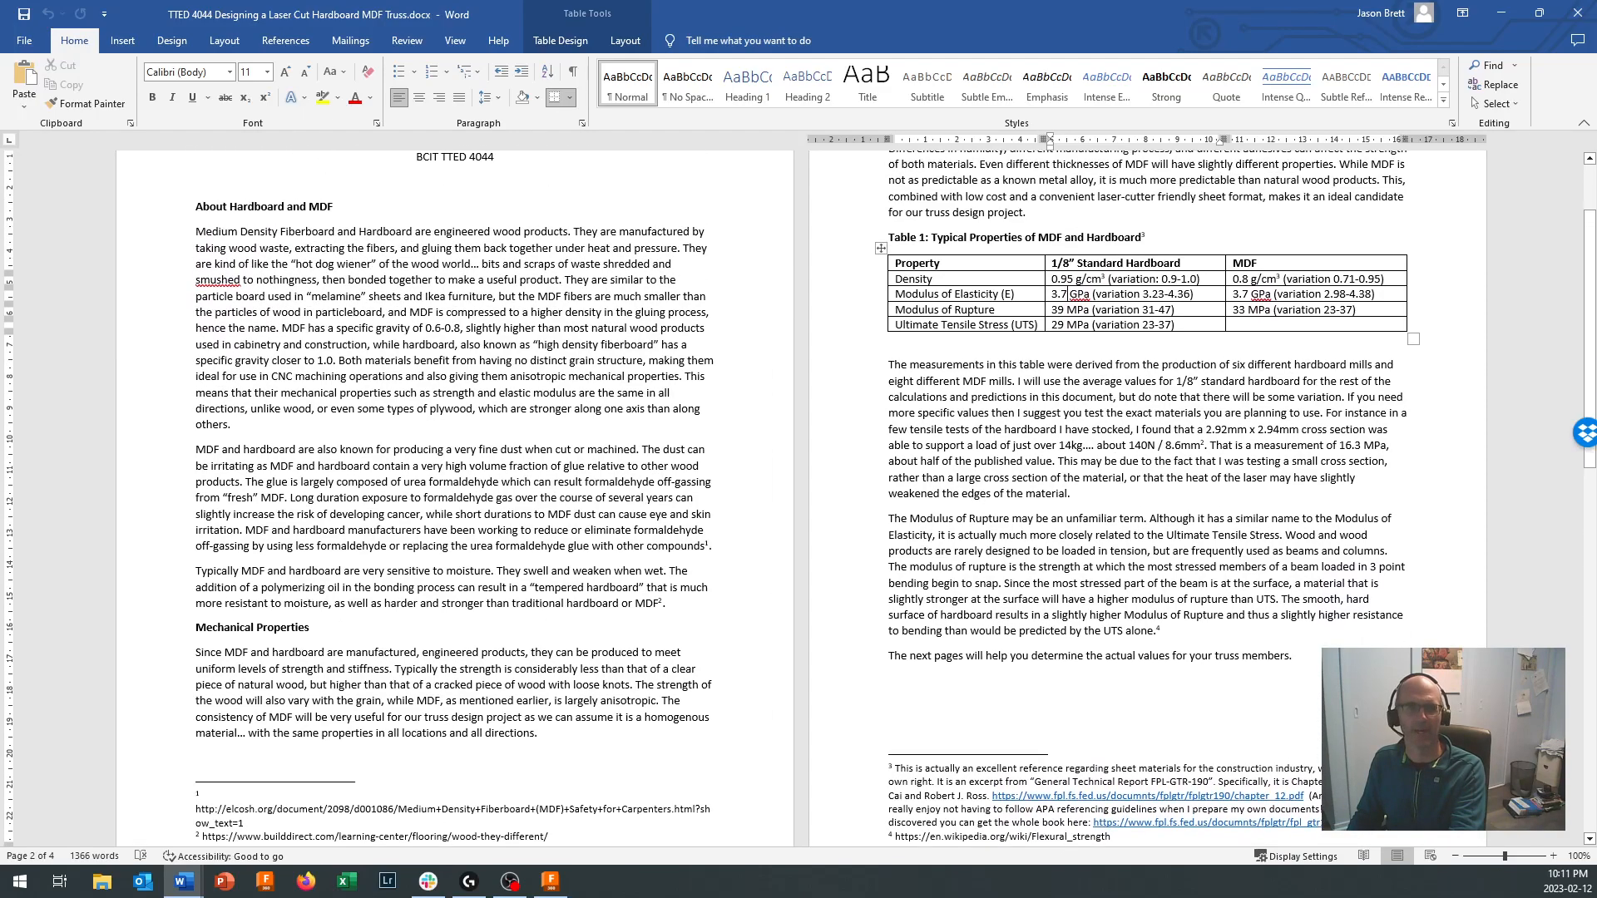
scroll(1067, 295, "up", 1)
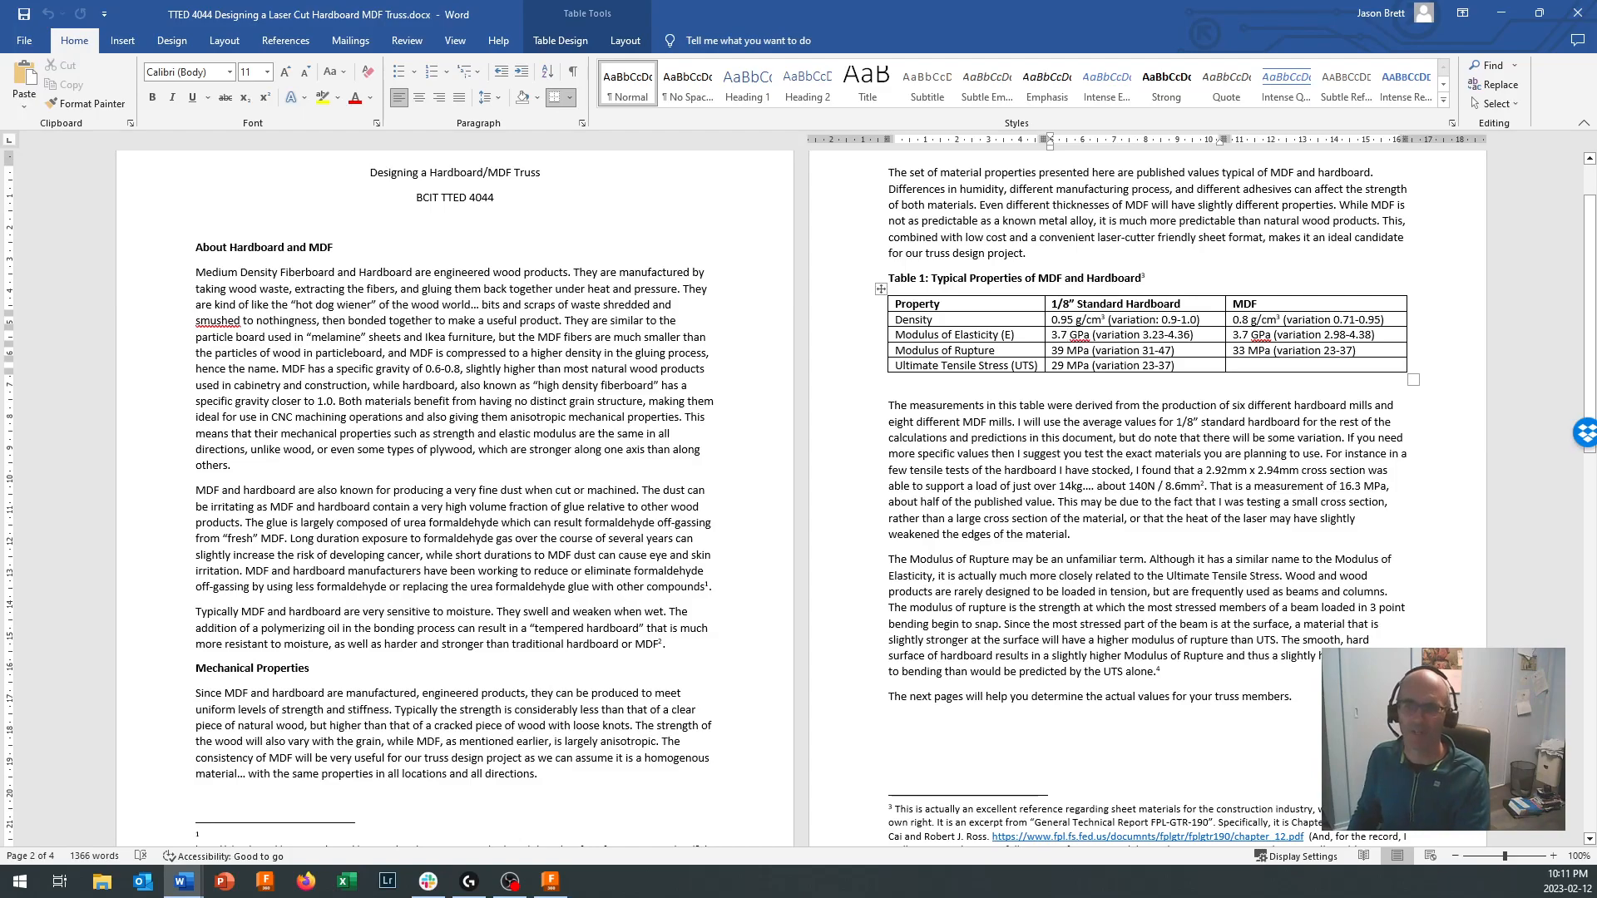
left_click(1499, 13)
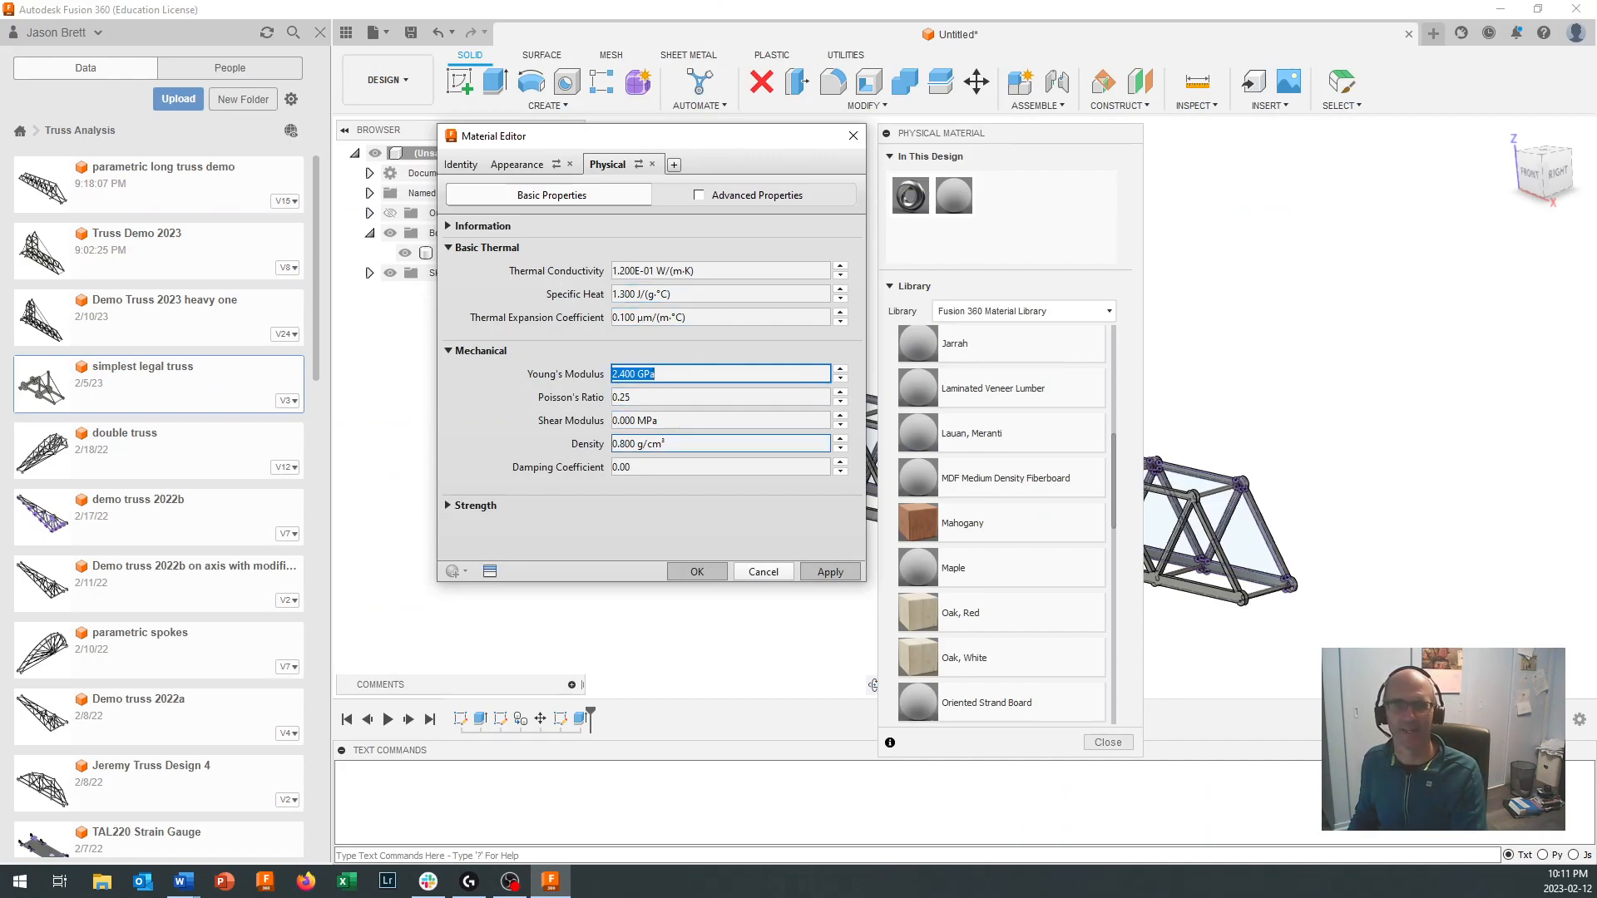
Step: Set the MDF material's density to 0.95 g/cm³ and its Young's modulus to 3.7 GPa, and apply the changes
left_click_drag(672, 444, 625, 444)
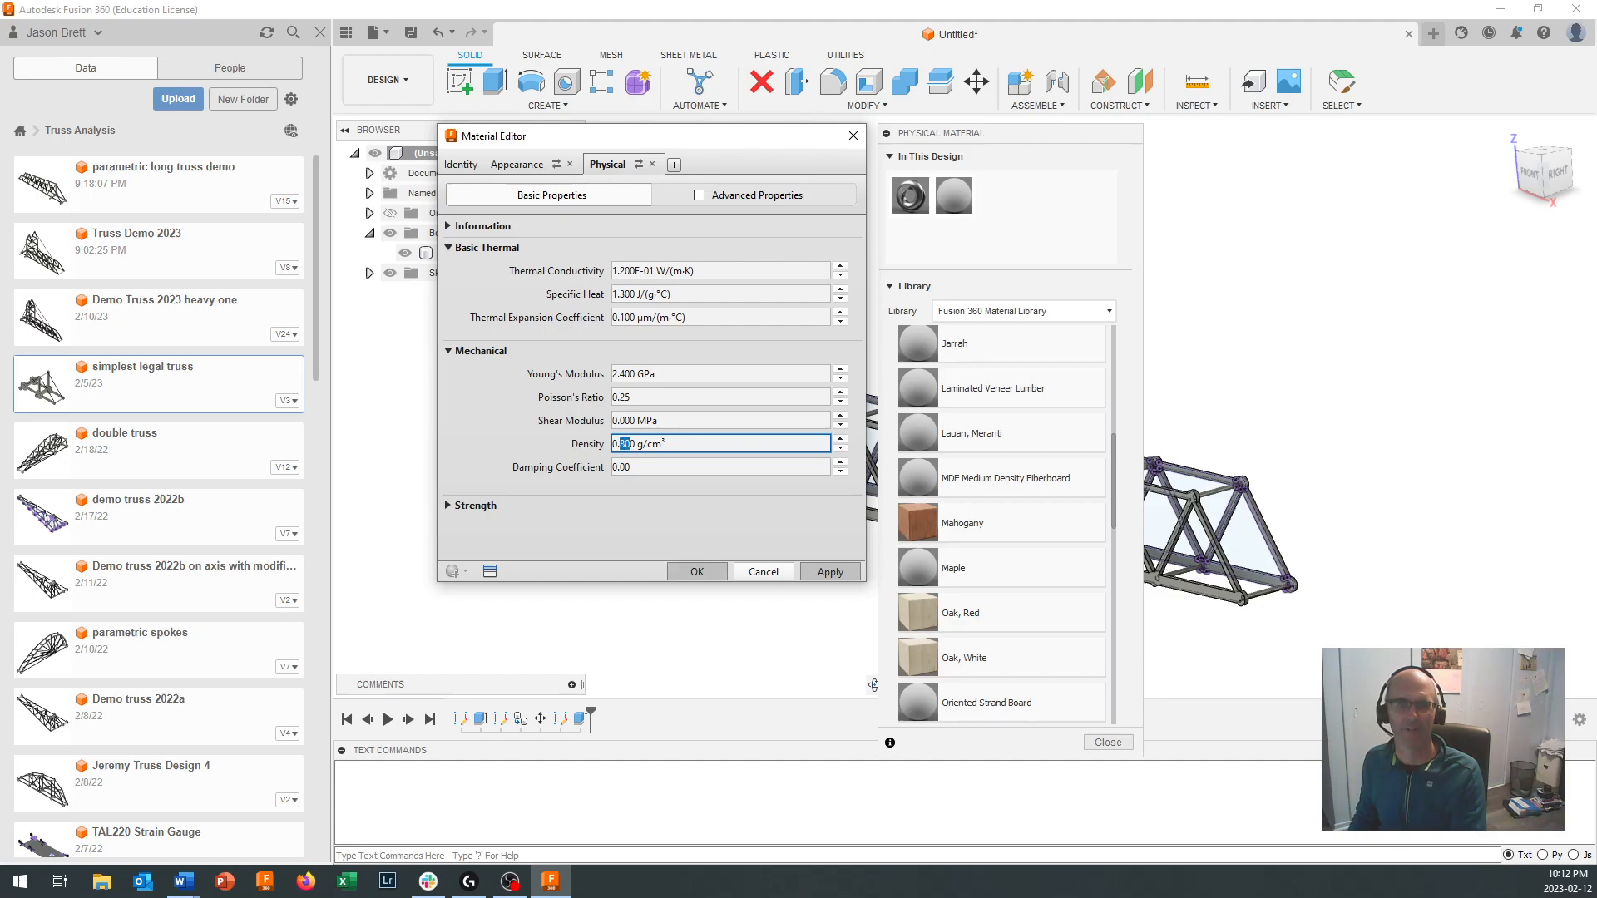
type("95")
left_click_drag(621, 374, 611, 373)
type("3.7")
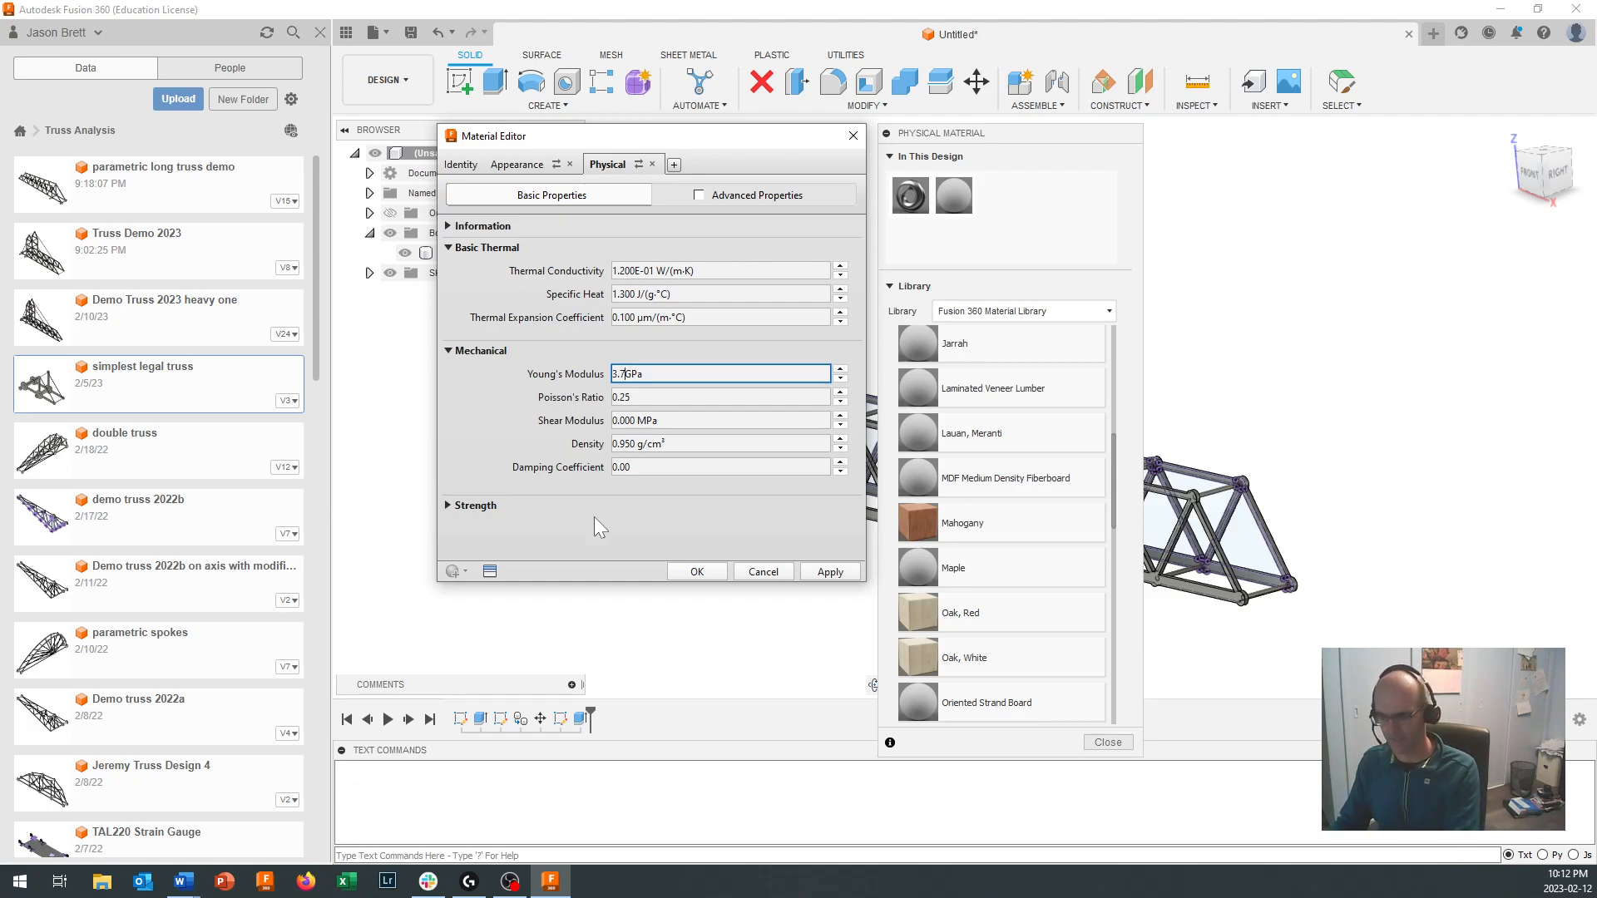
left_click(808, 571)
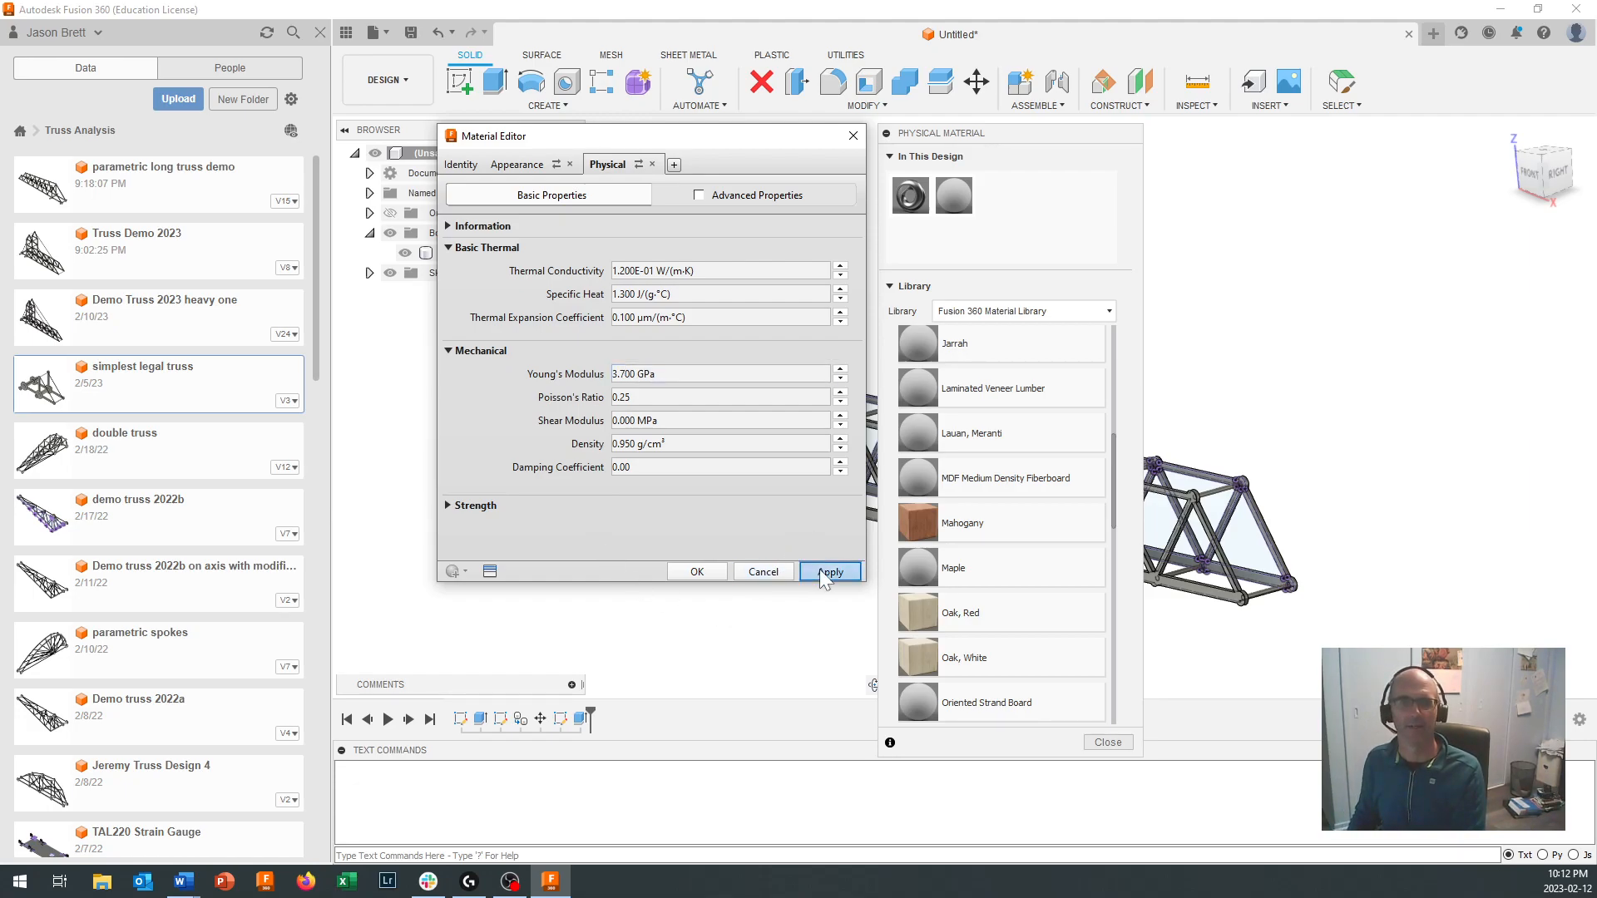
Step: Change the MDF material's appearance colour to a light brown, RGB 179 160 152, apply it and close the Material Editor
left_click(525, 164)
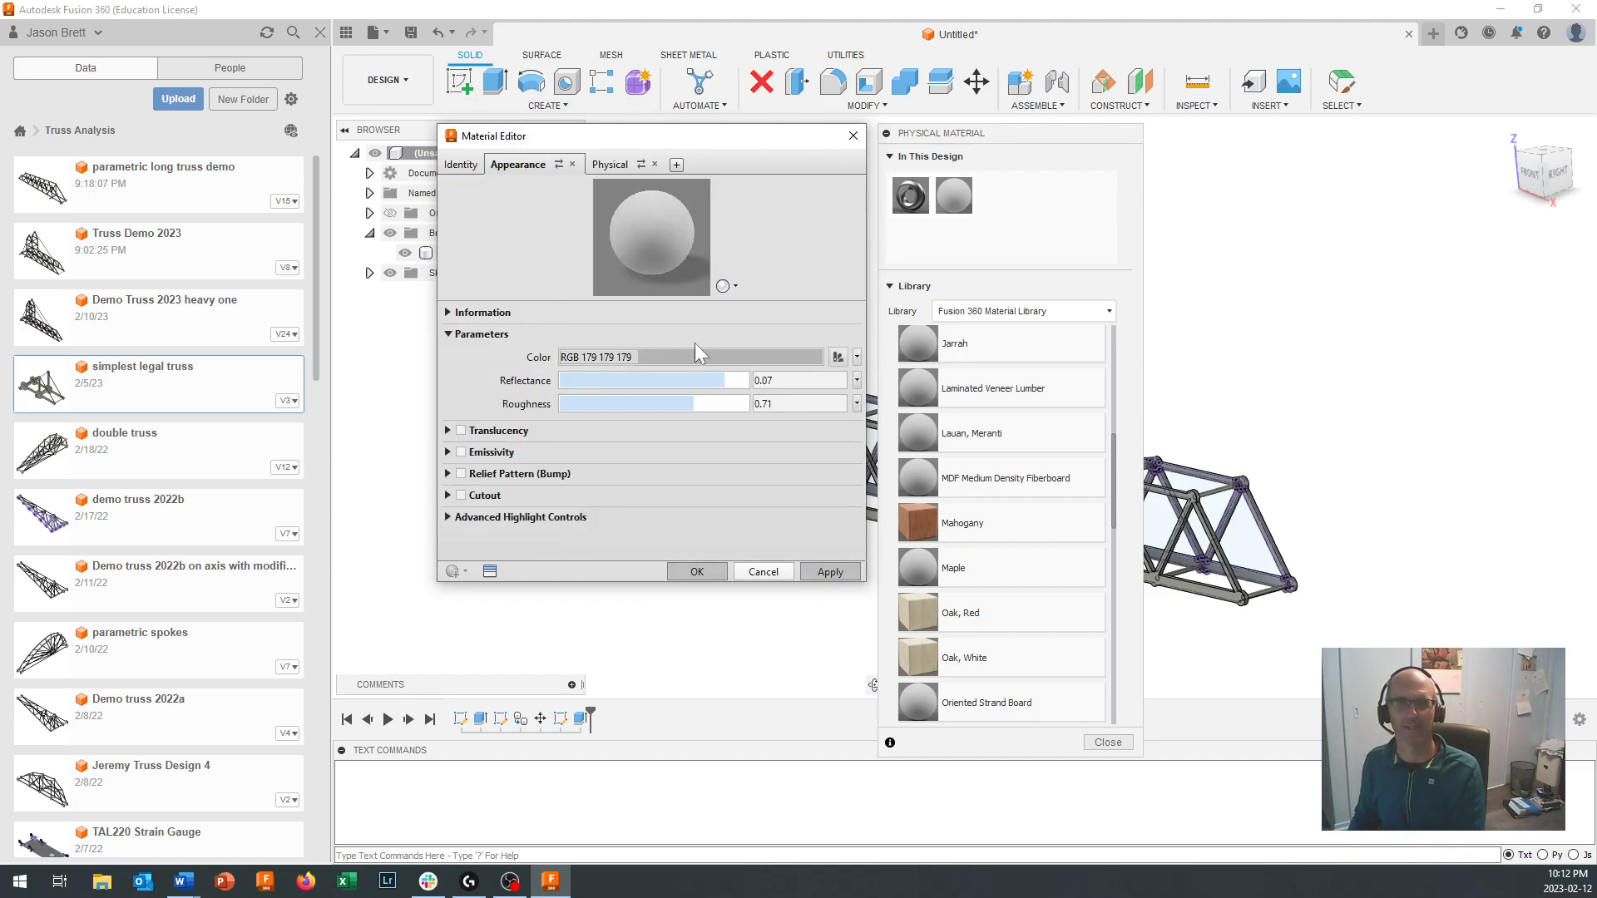
left_click(695, 363)
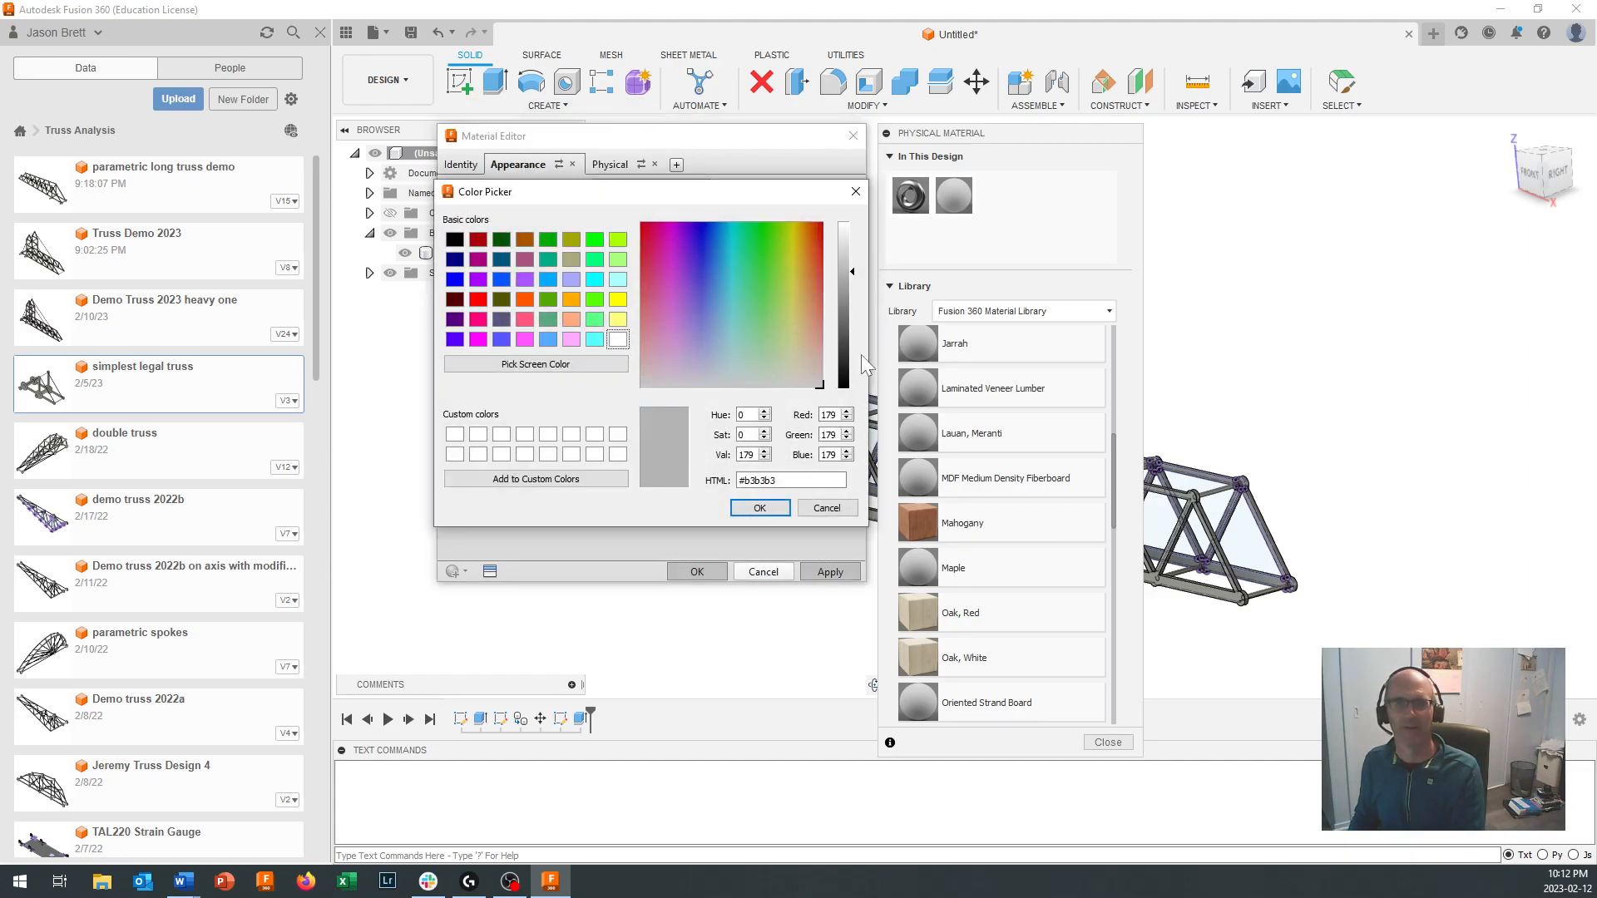
left_click(815, 373)
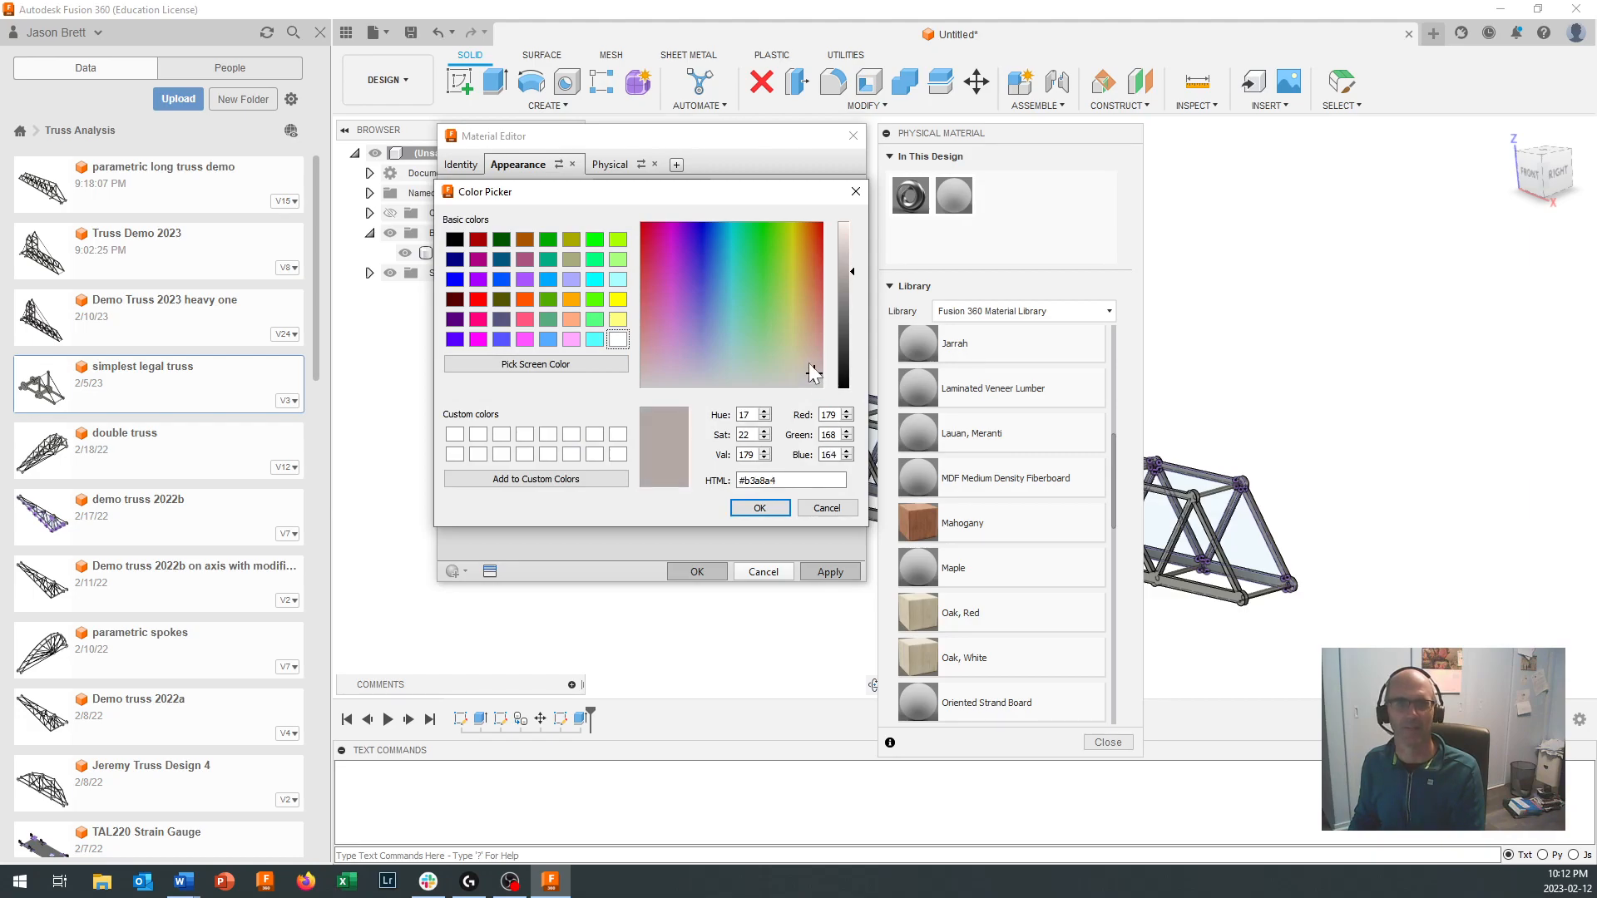
left_click(757, 507)
left_click(830, 571)
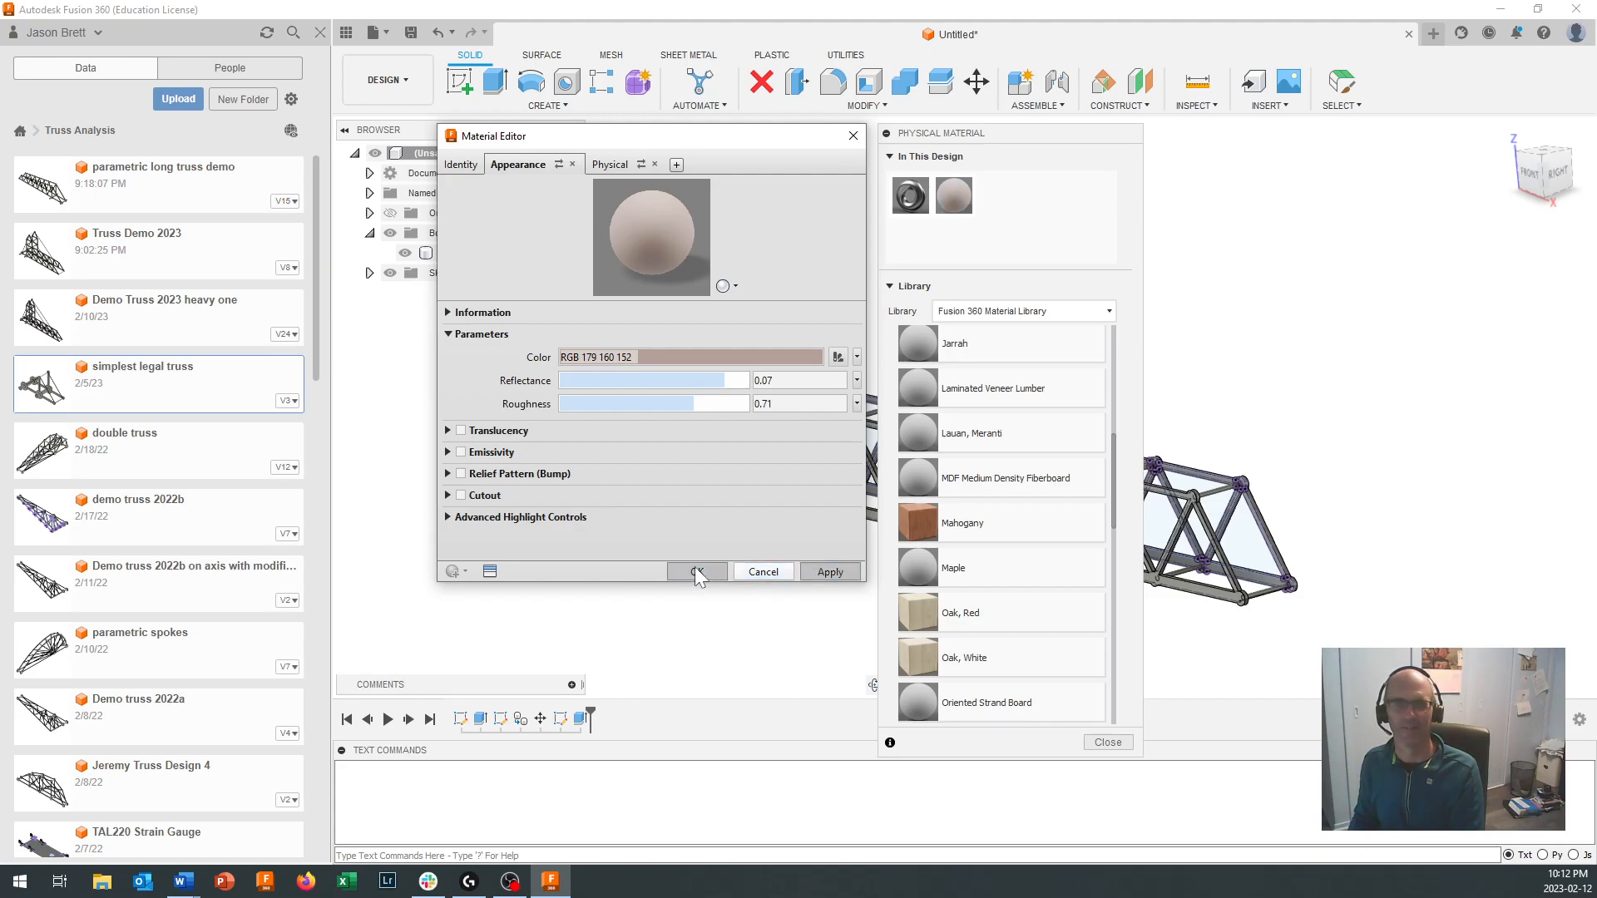
left_click(853, 136)
Step: Assign the customised MDF material to the truss body and close the physical materials
left_click_drag(954, 195, 732, 476)
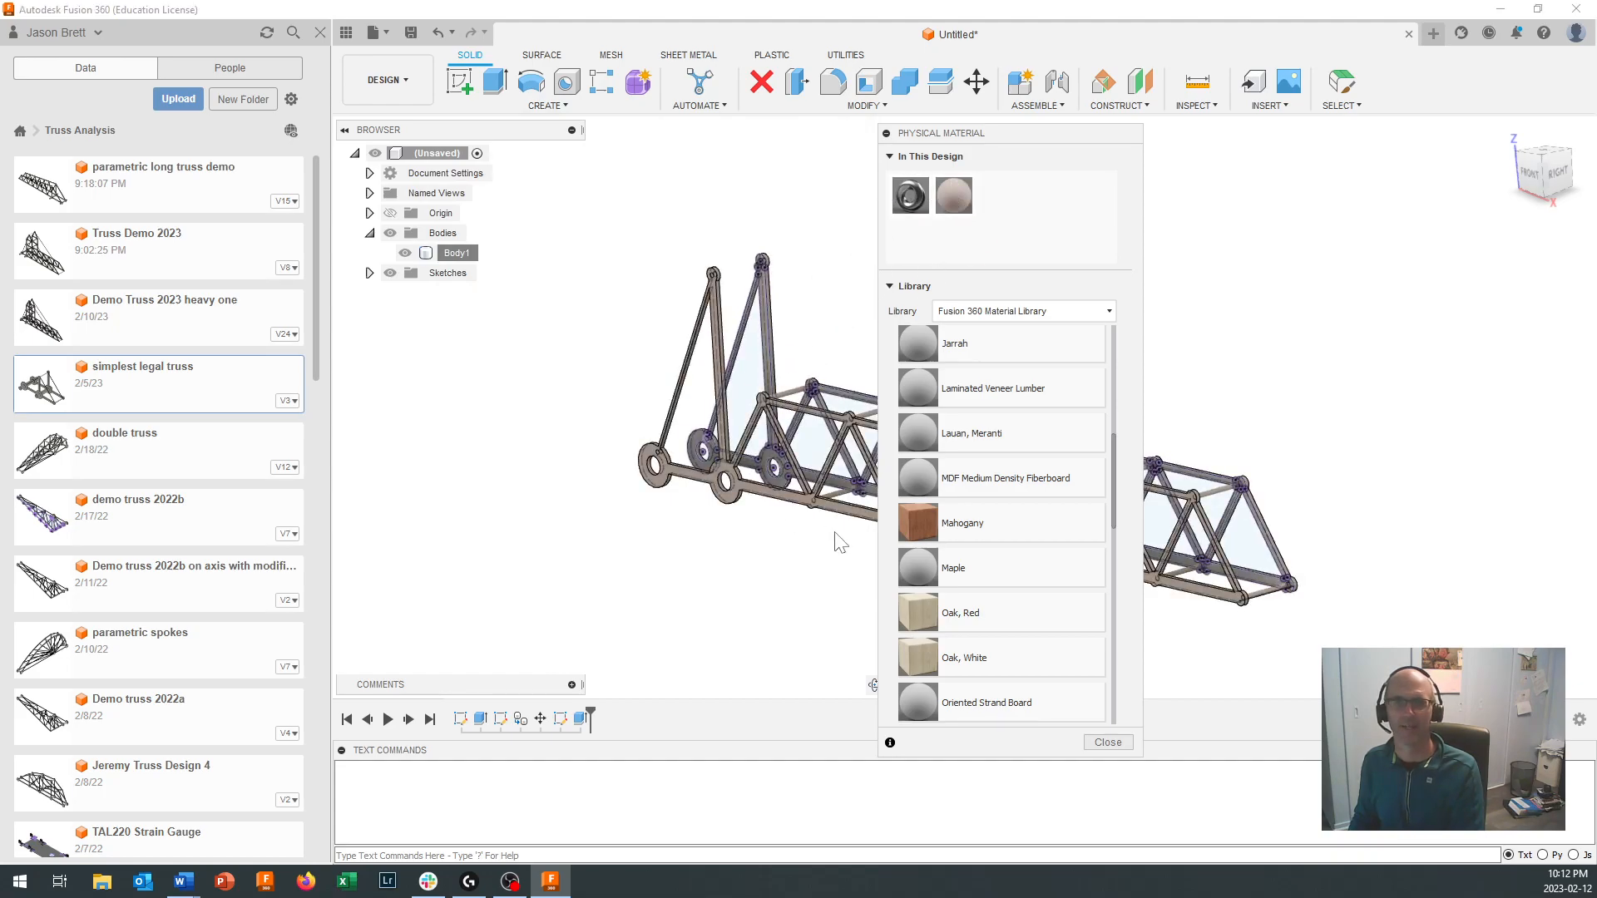
left_click(1106, 743)
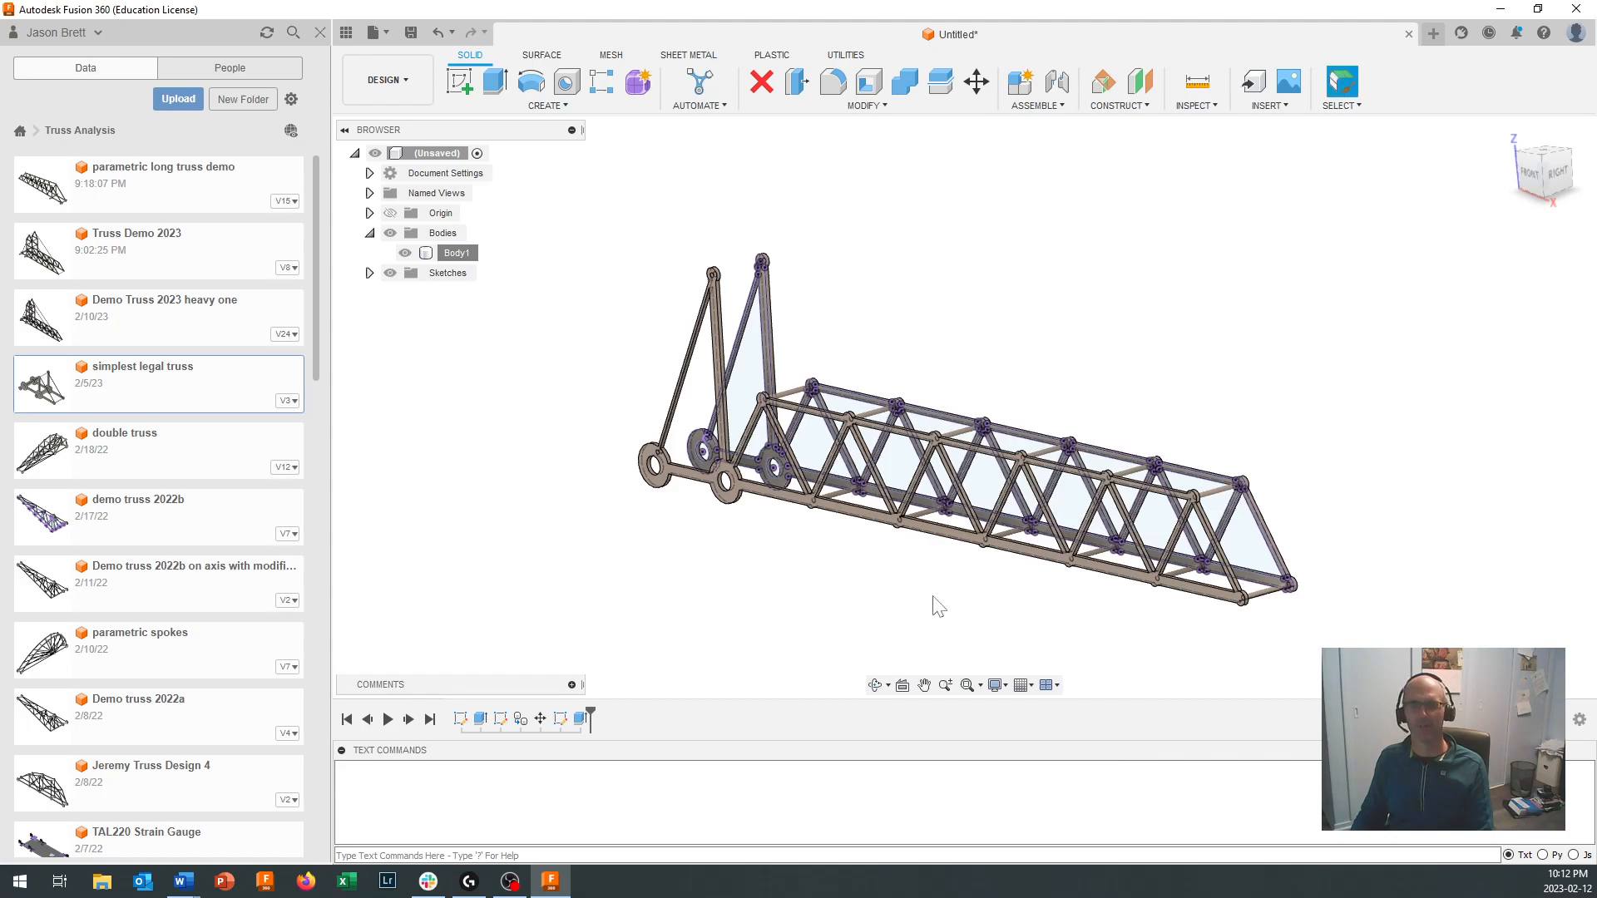
Step: Check the physical properties of the truss body Body1, including its mass, and close them
scroll(938, 605, "up", 2)
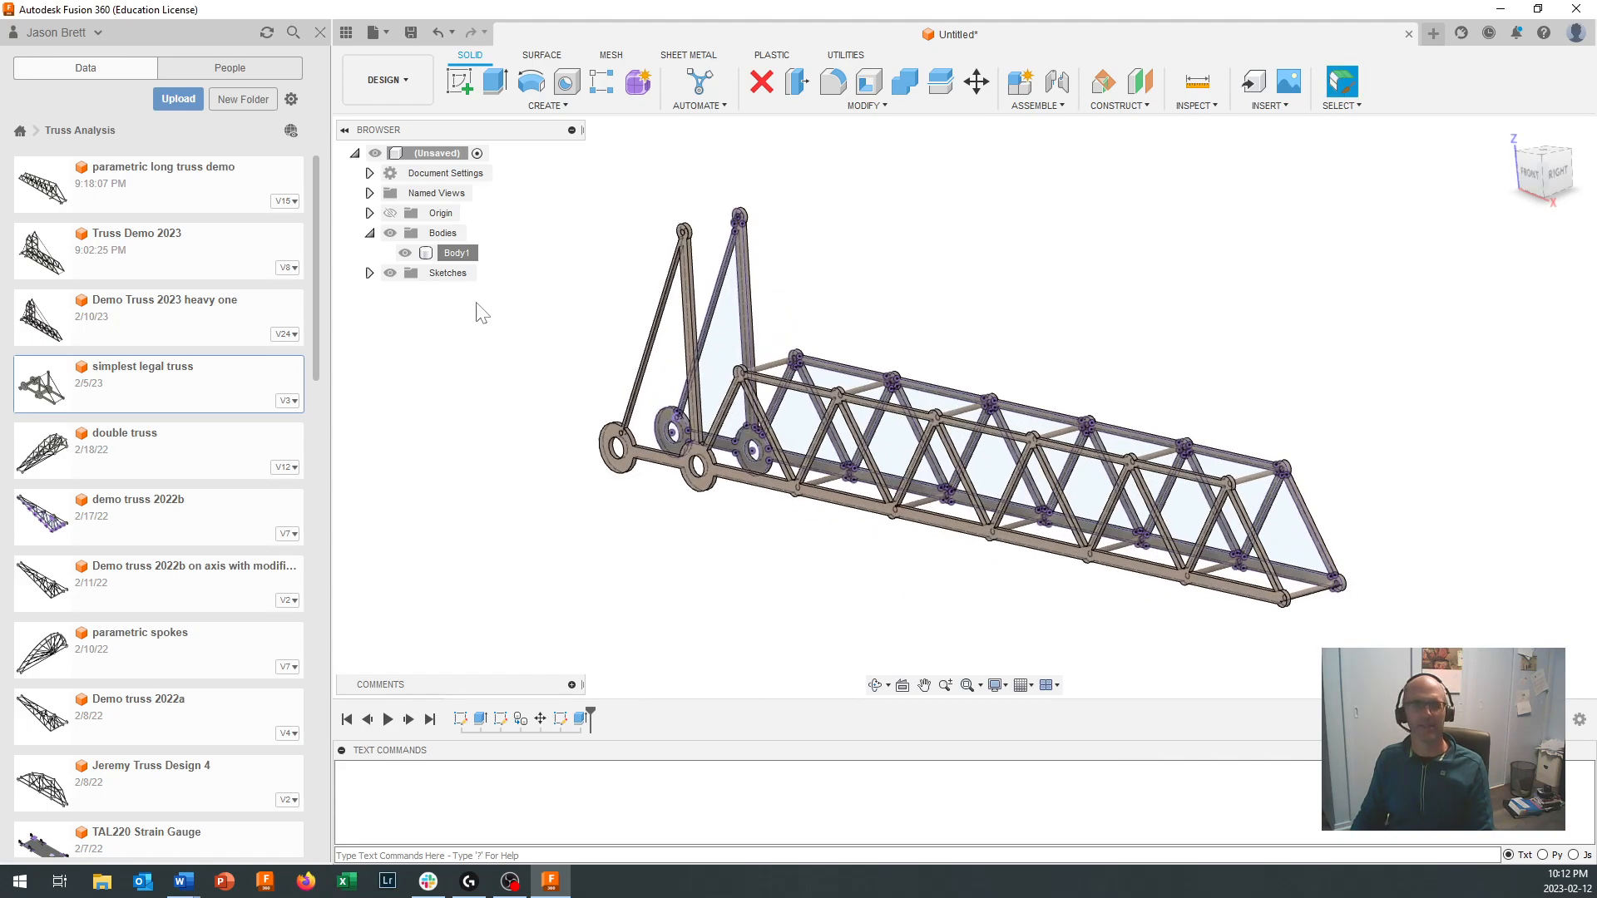
right_click(461, 248)
left_click(532, 414)
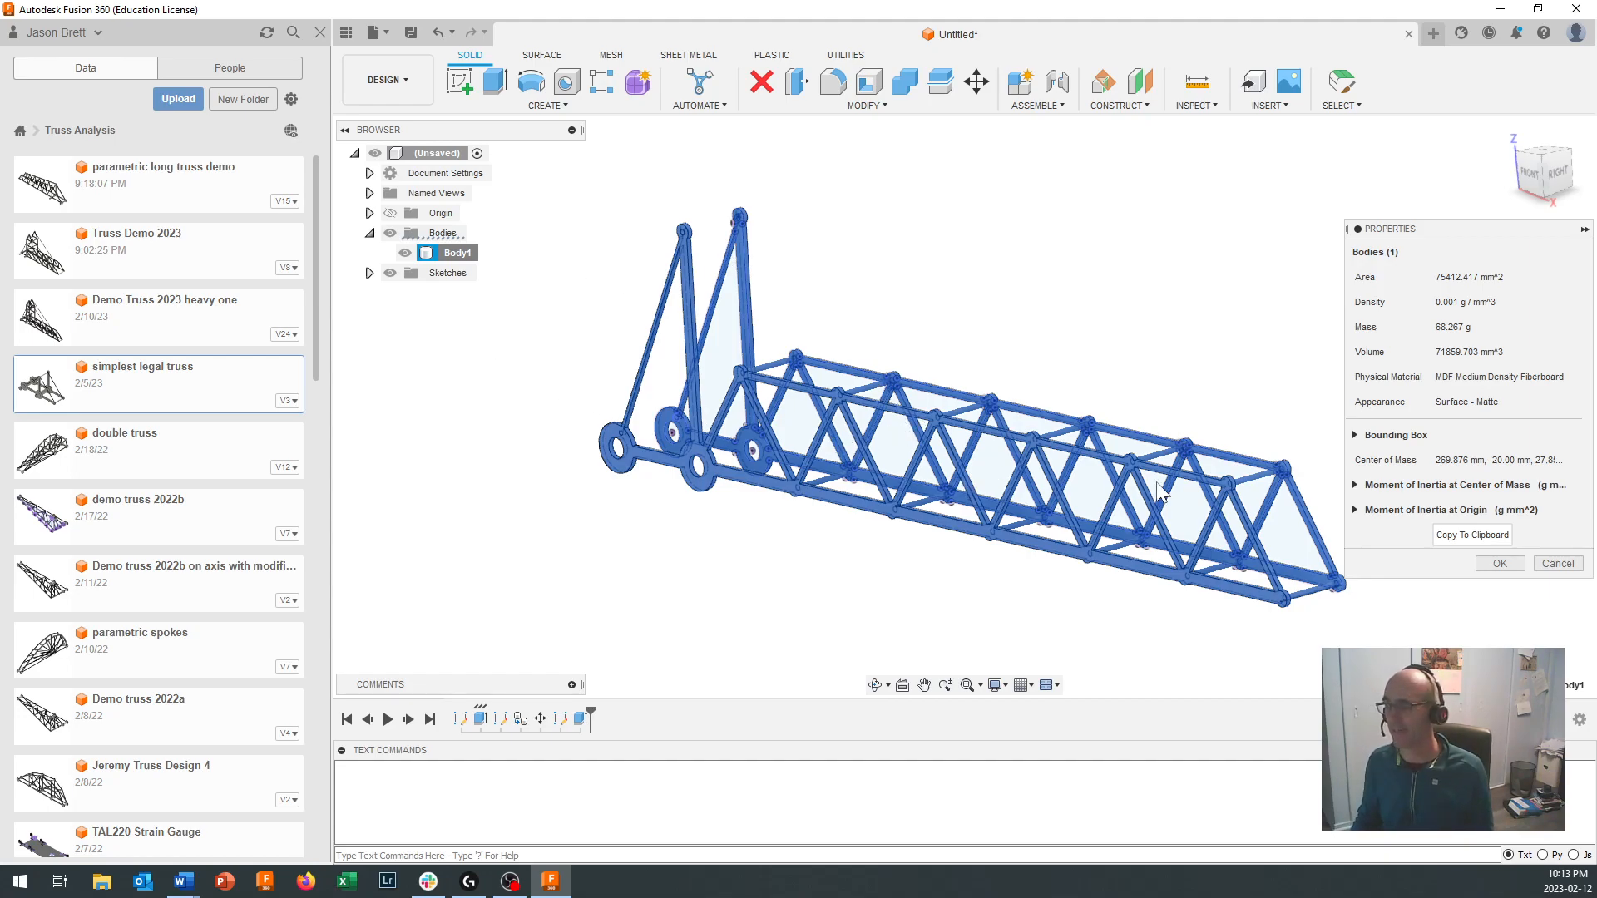
left_click(1499, 566)
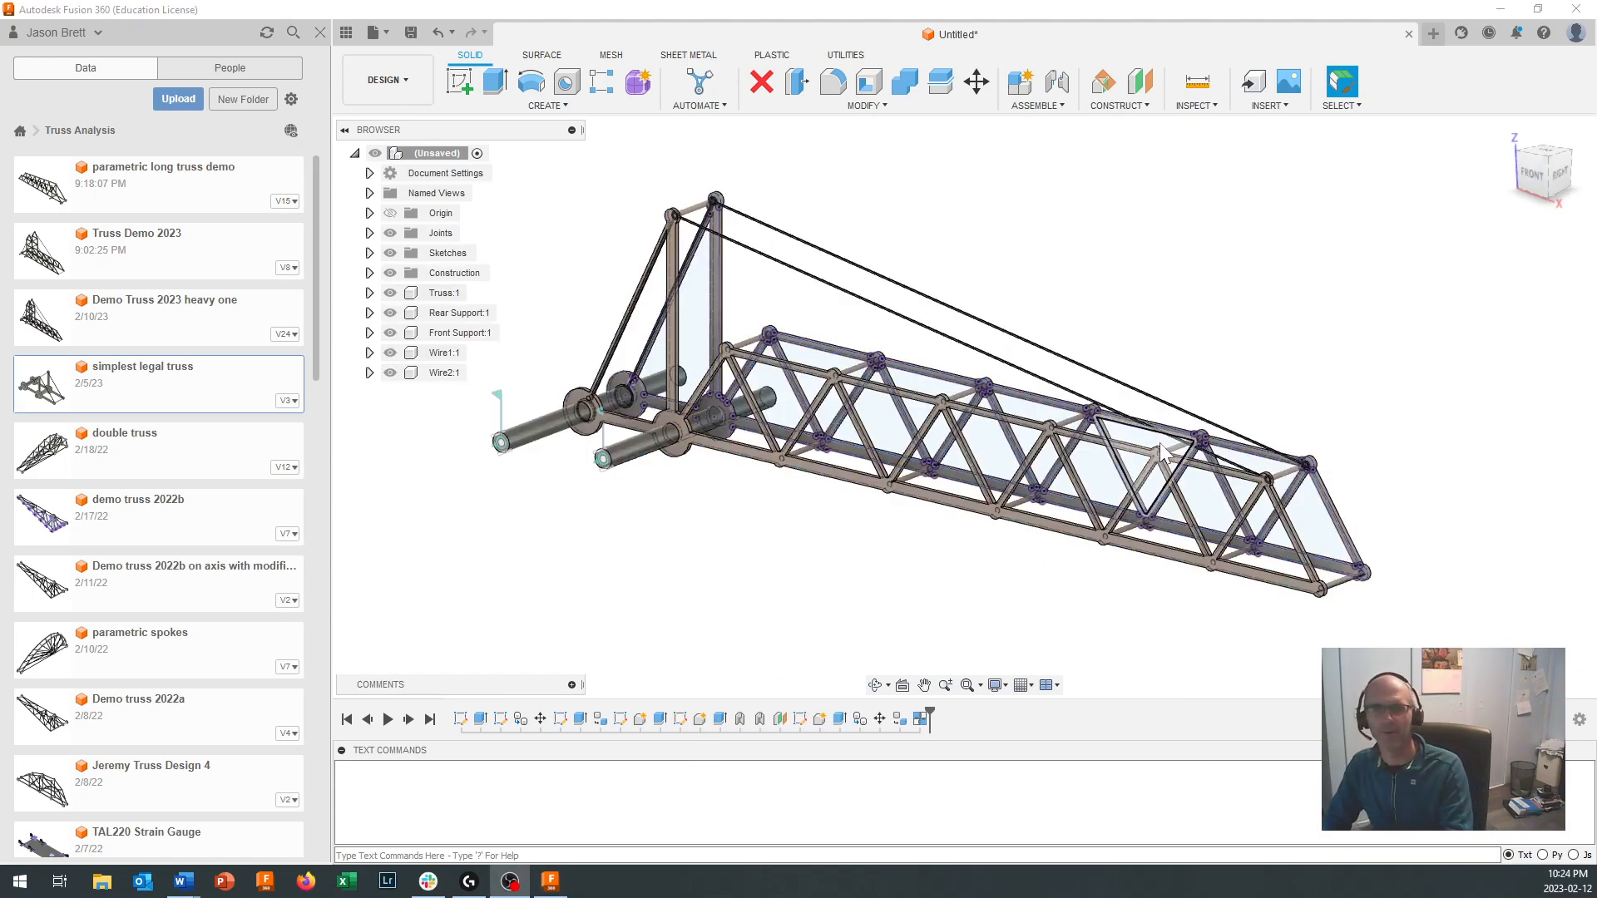
Step: Examine the assembled truss with its front and rear supports and the two wires from several angles
scroll(1222, 479, "up", 1)
middle_click_drag(1297, 387, 1229, 432, "shift")
scroll(1298, 458, "up", 2)
scroll(1164, 449, "down", 3)
middle_click_drag(969, 411, 681, 470, "shift")
scroll(931, 422, "up", 3)
scroll(931, 422, "down", 3)
scroll(643, 482, "up", 4)
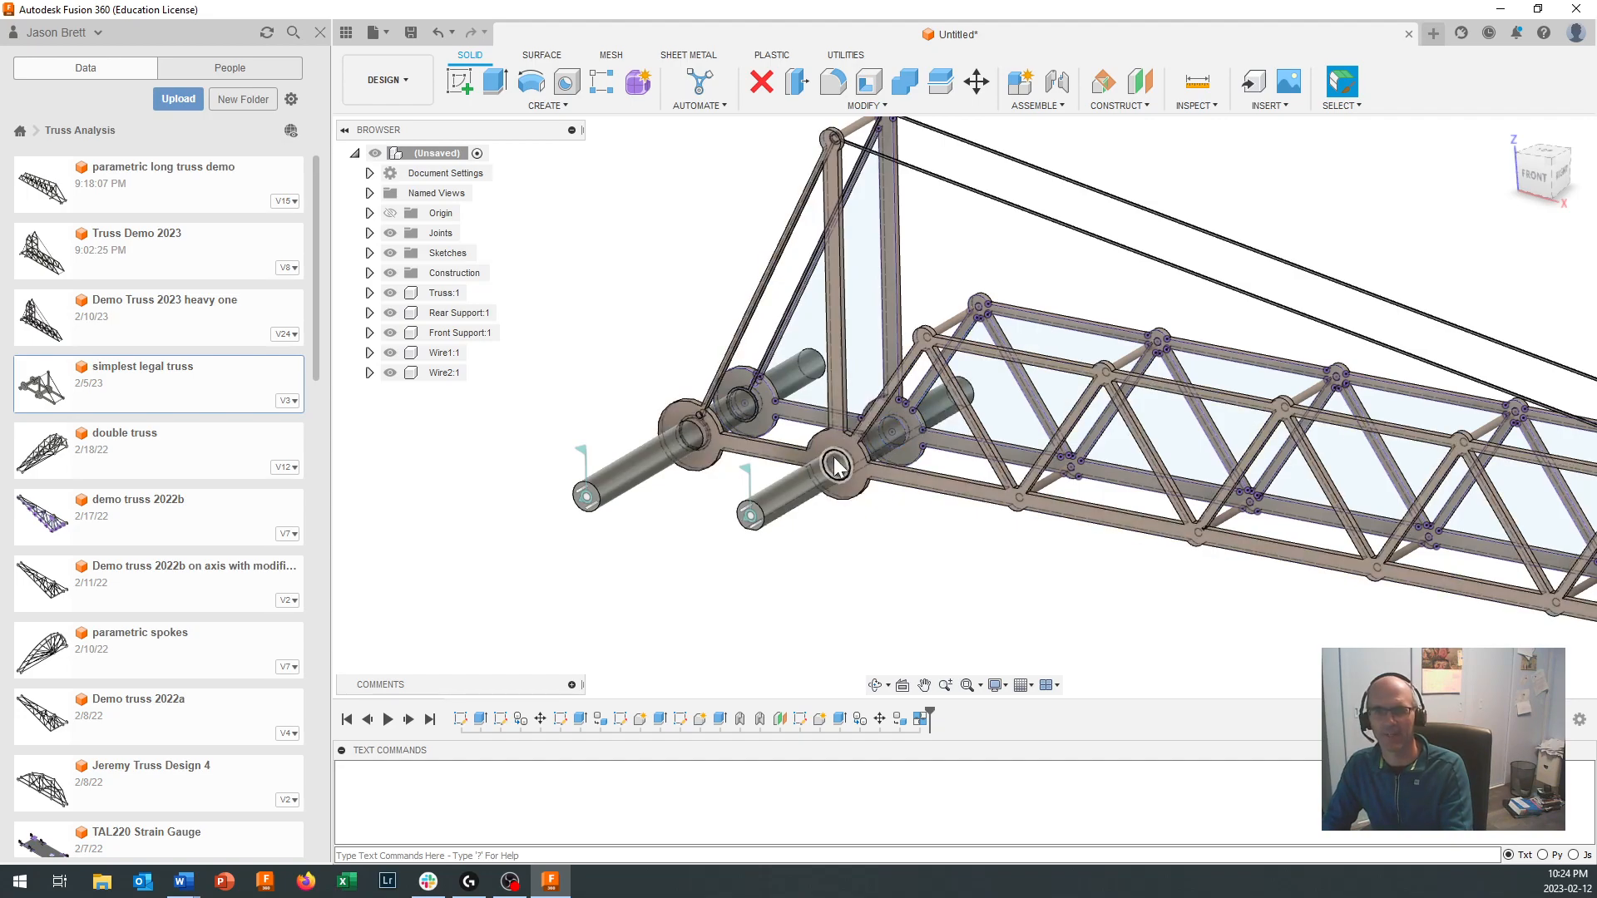
Step: Examine up close how the front and rear support rods pass through the truss's rings and where the wires meet the rear rings
left_click_drag(840, 470, 935, 333)
middle_click_drag(936, 333, 701, 545, "shift")
scroll(702, 544, "up", 6)
left_click(657, 453)
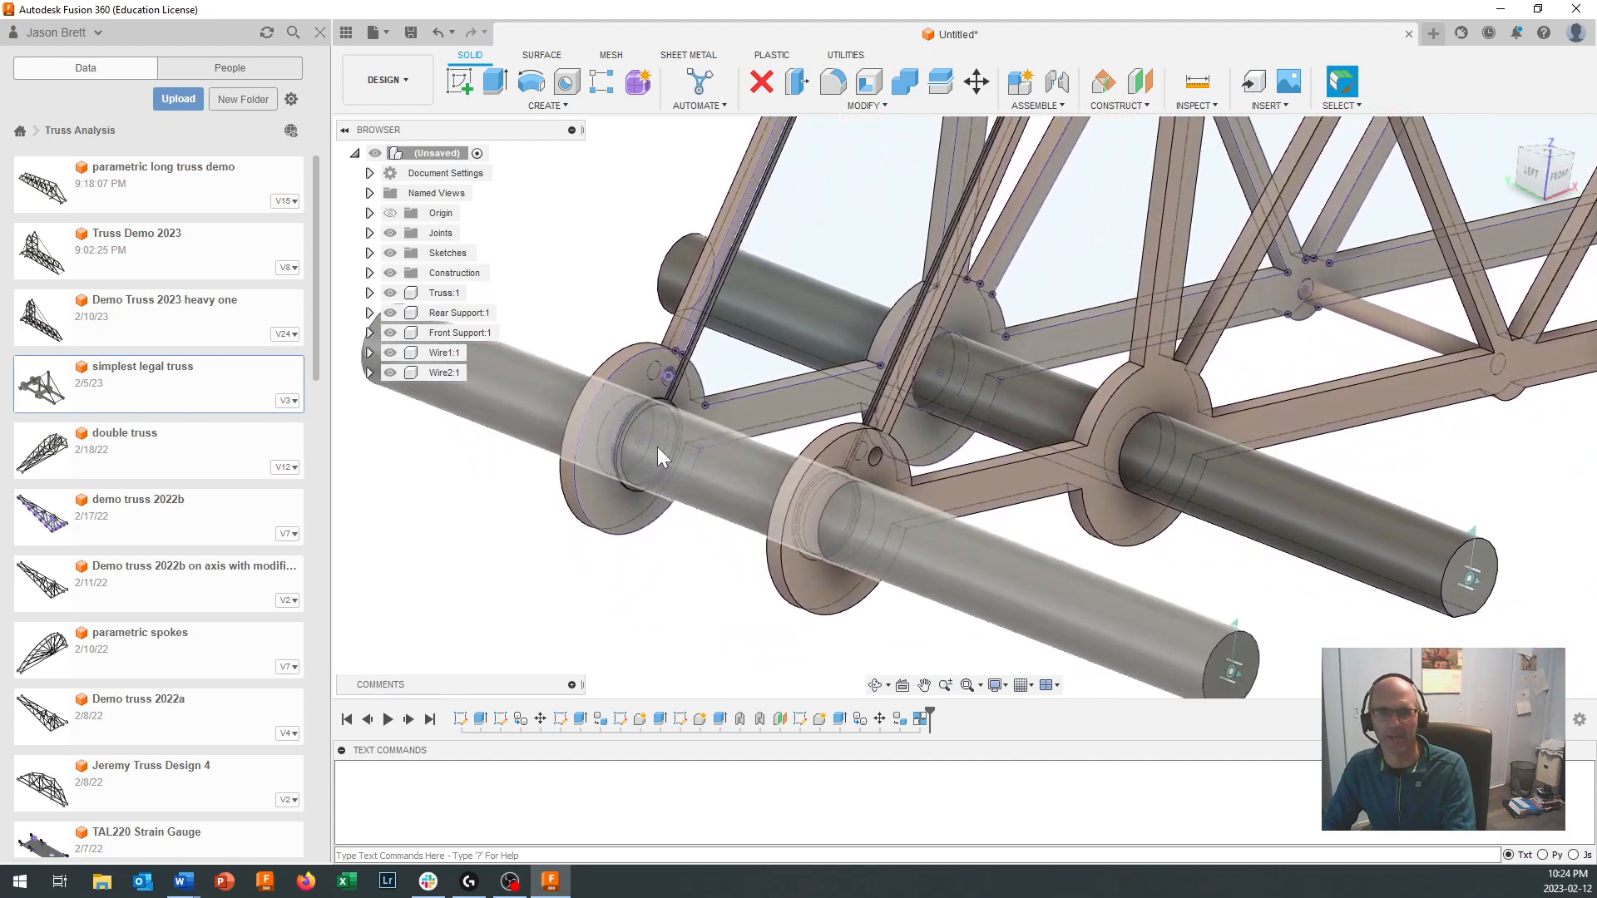
scroll(656, 448, "up", 2)
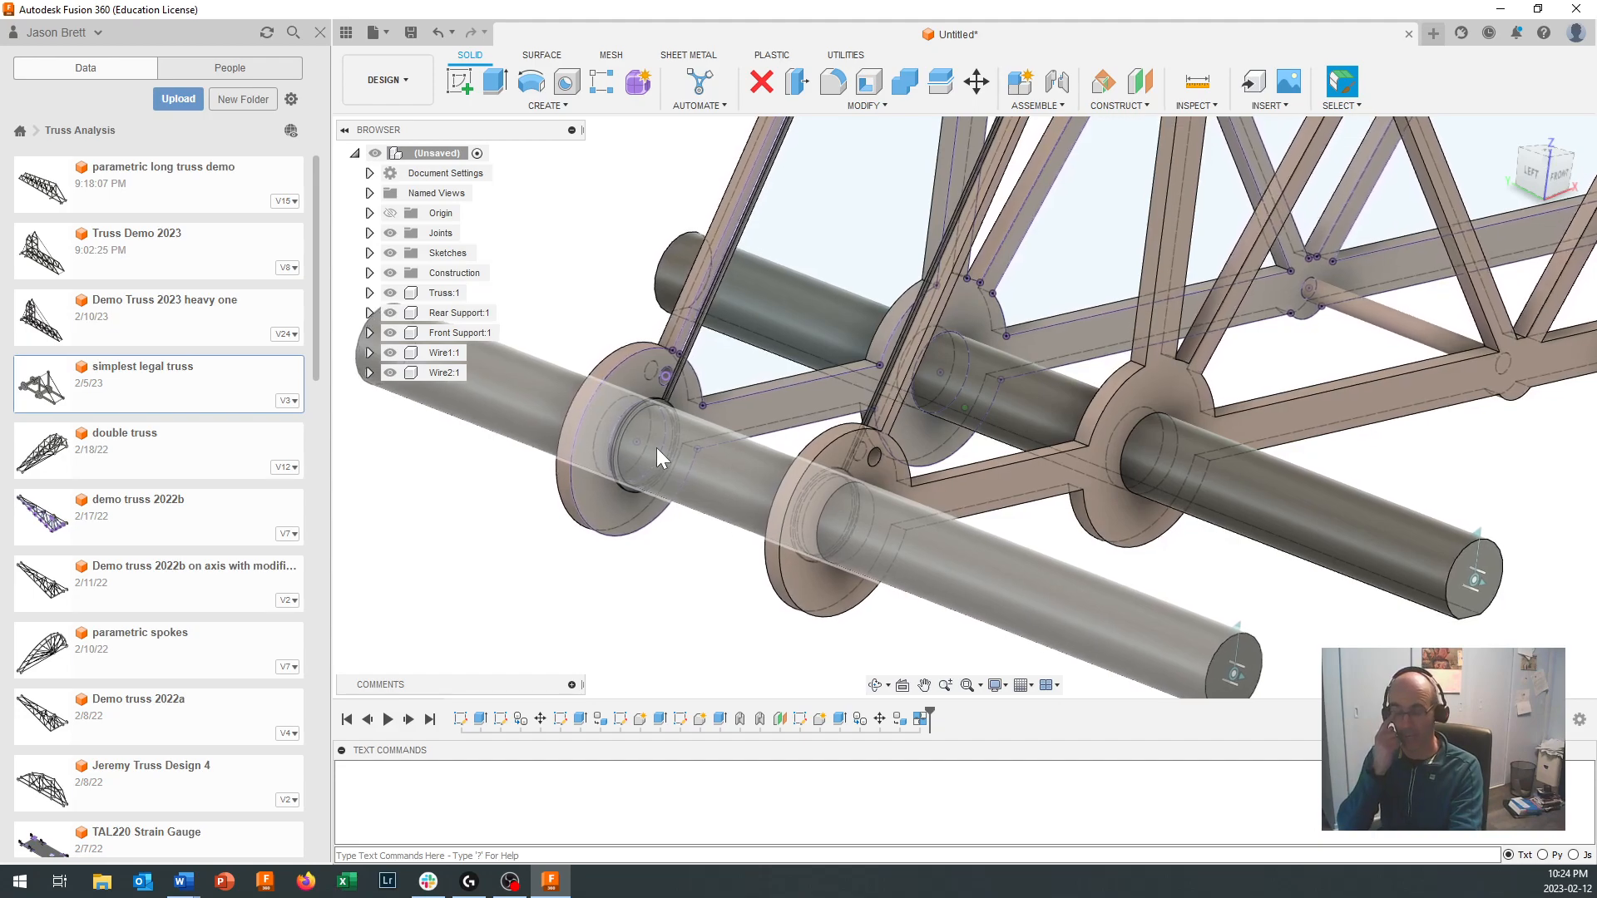
scroll(656, 447, "down", 2)
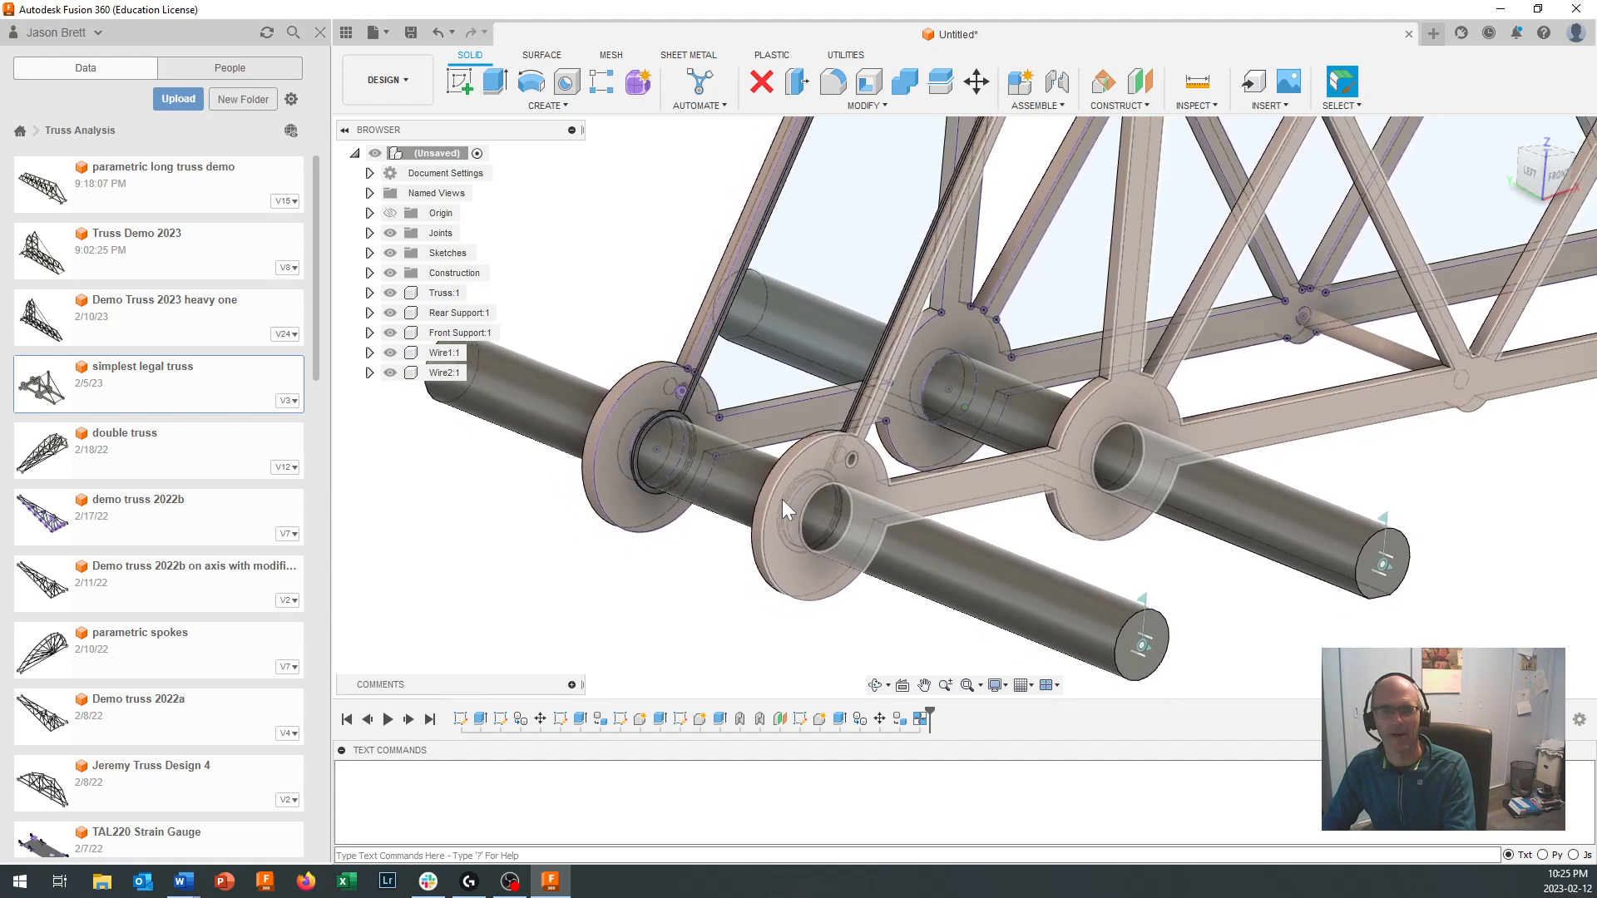
scroll(741, 462, "down", 2)
scroll(794, 404, "down", 1)
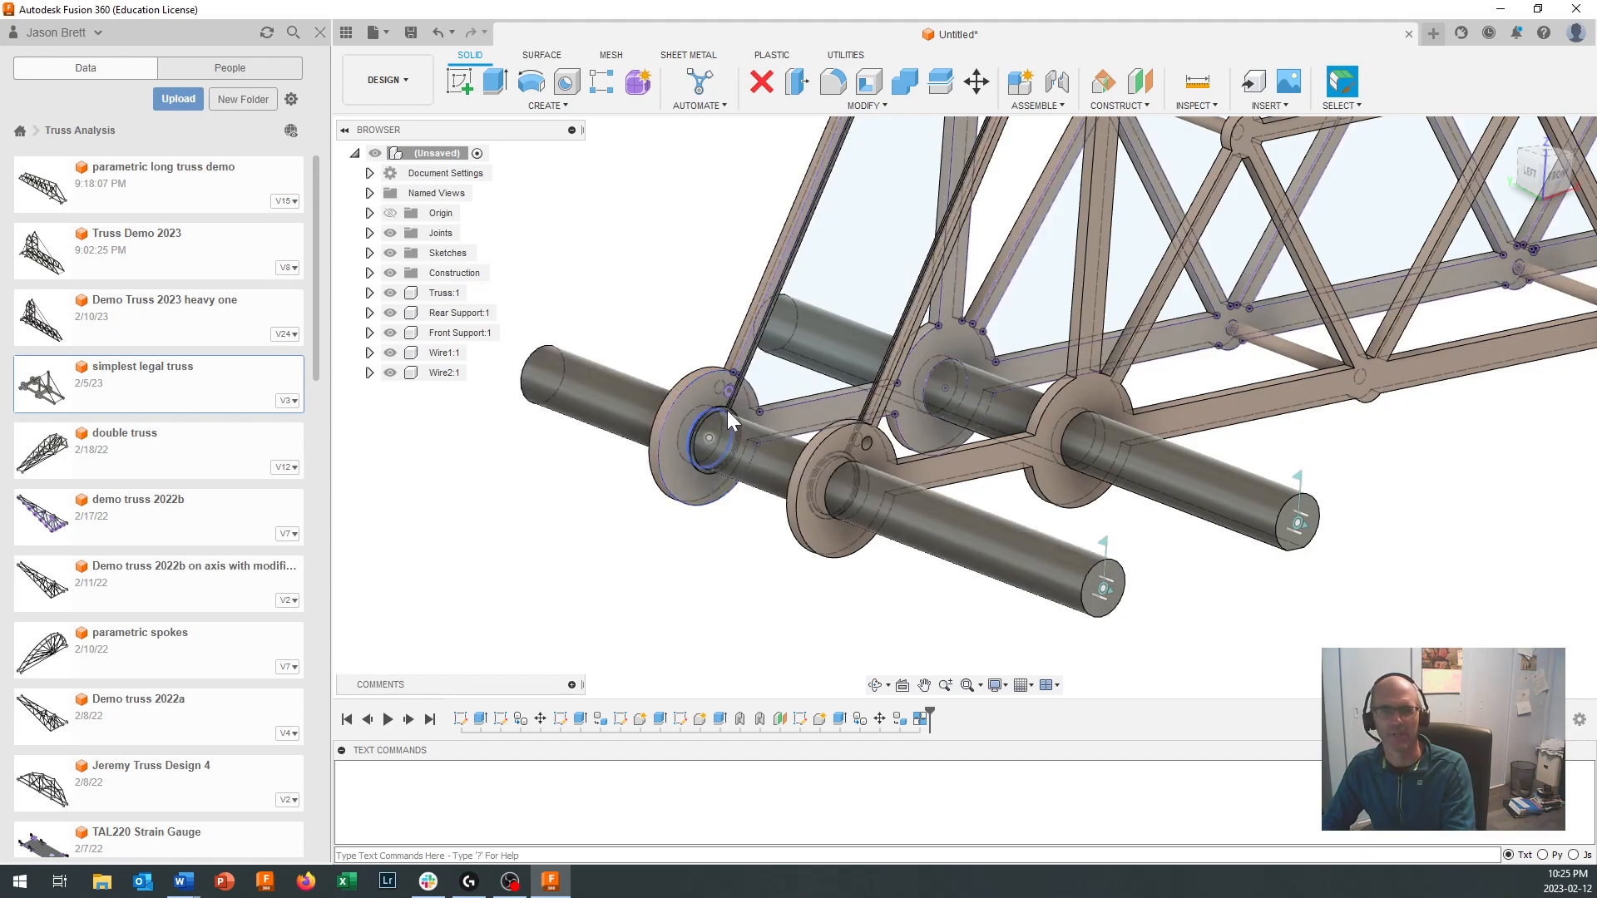
middle_click_drag(815, 432, 809, 492, "shift")
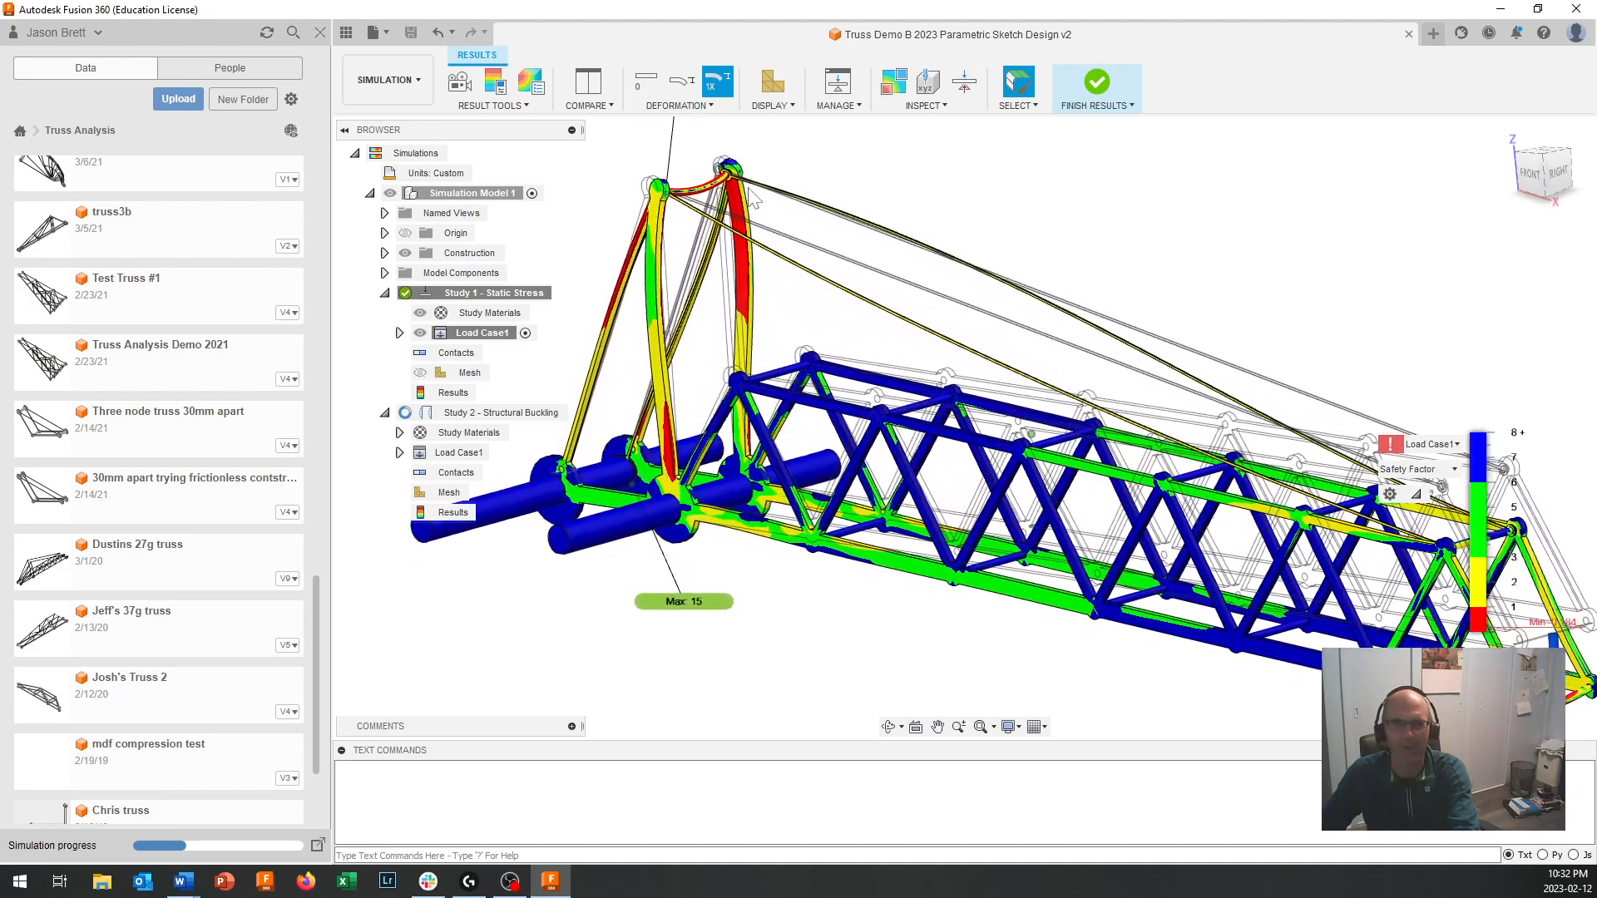
Step: Examine the Static Stress safety factor results on the tower uprights, their top cross member and the lower truss members
scroll(749, 337, "up", 4)
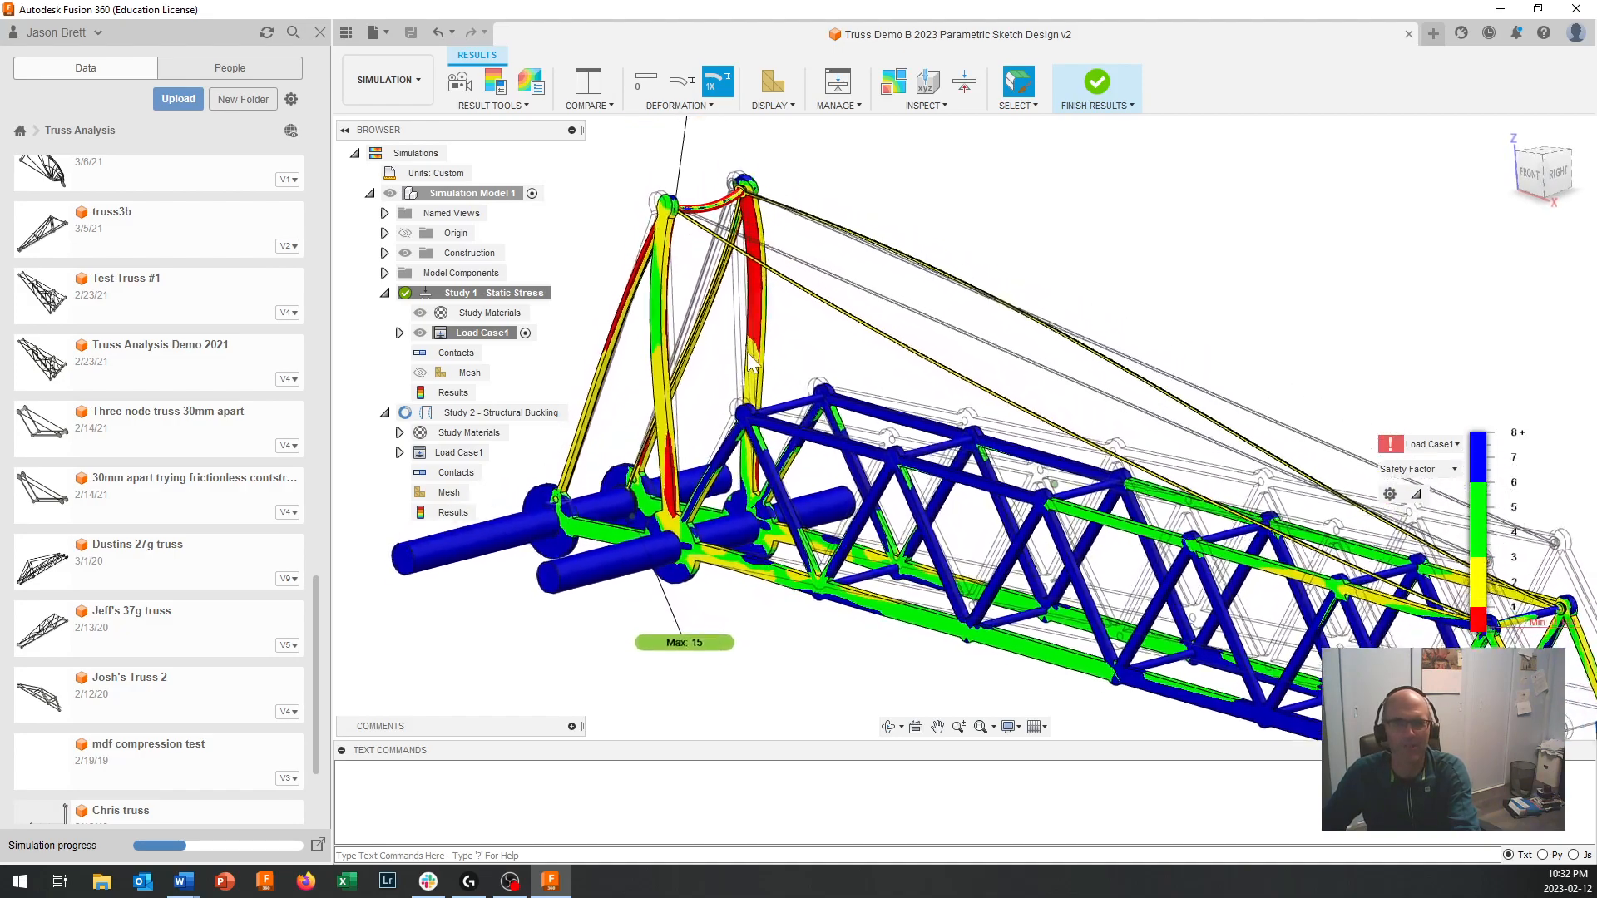
middle_click_drag(753, 365, 1064, 524, "shift")
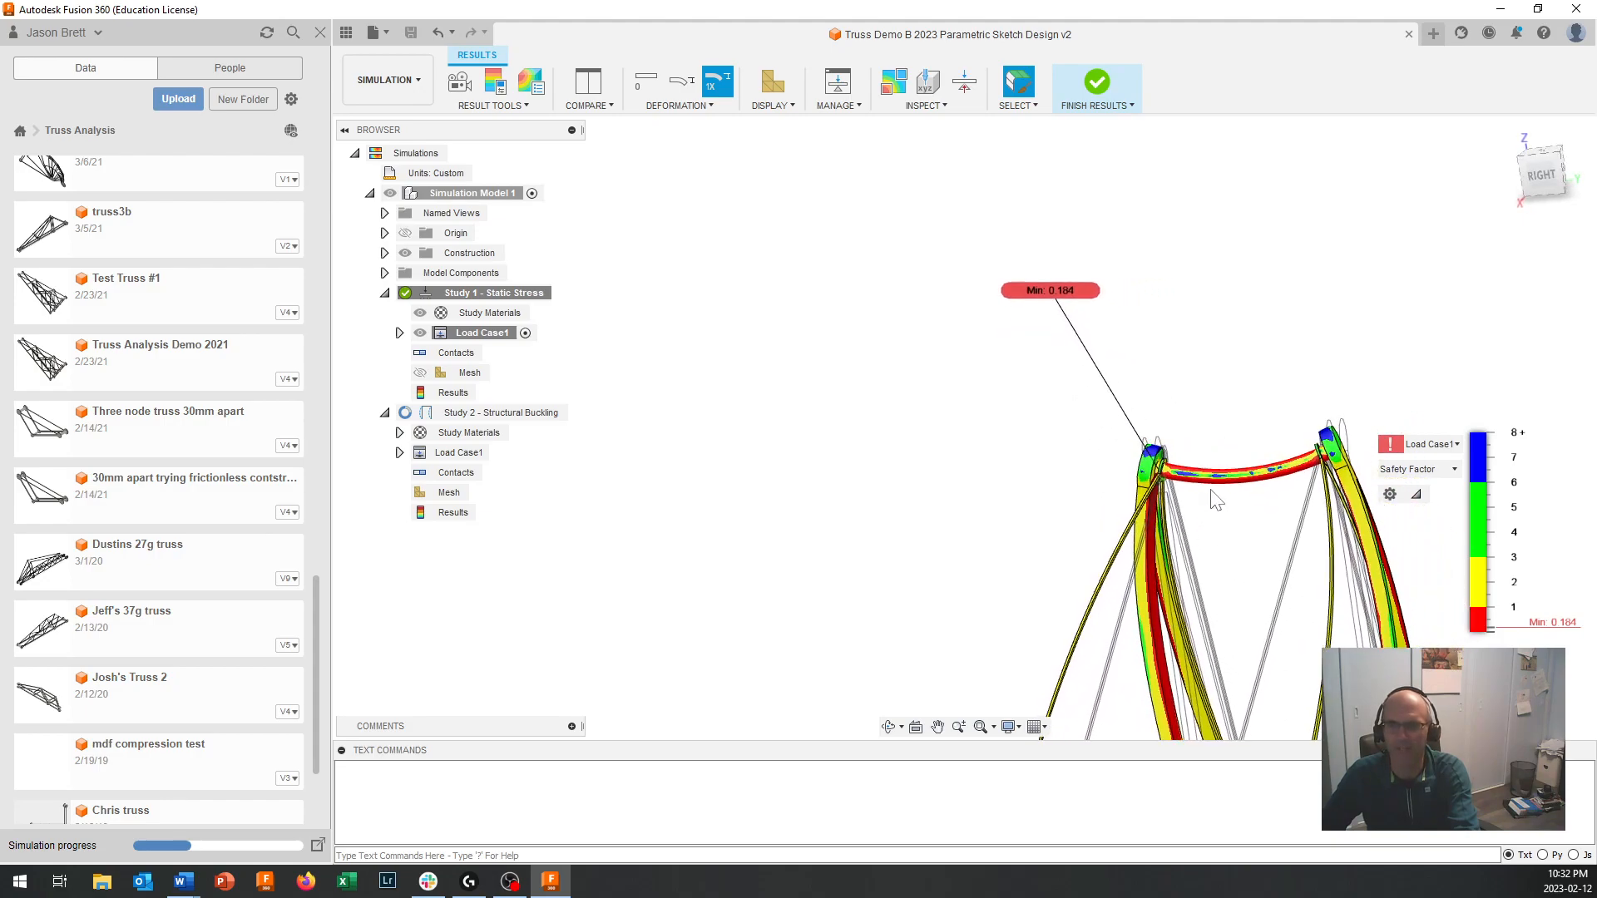
scroll(1216, 493, "up", 5)
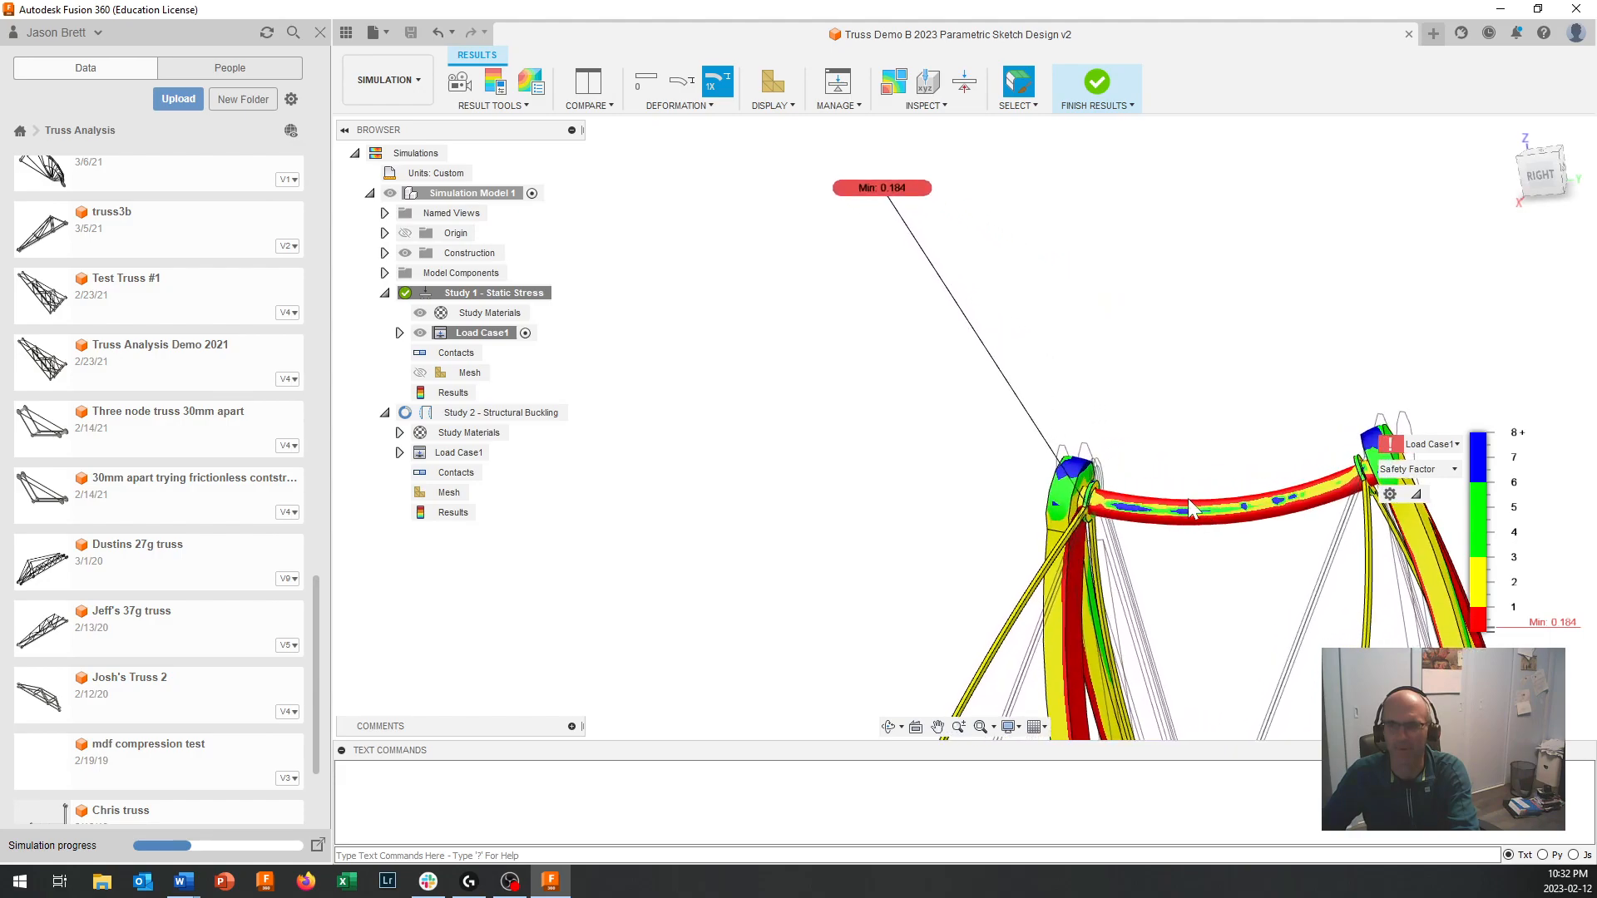
scroll(1157, 524, "up", 2)
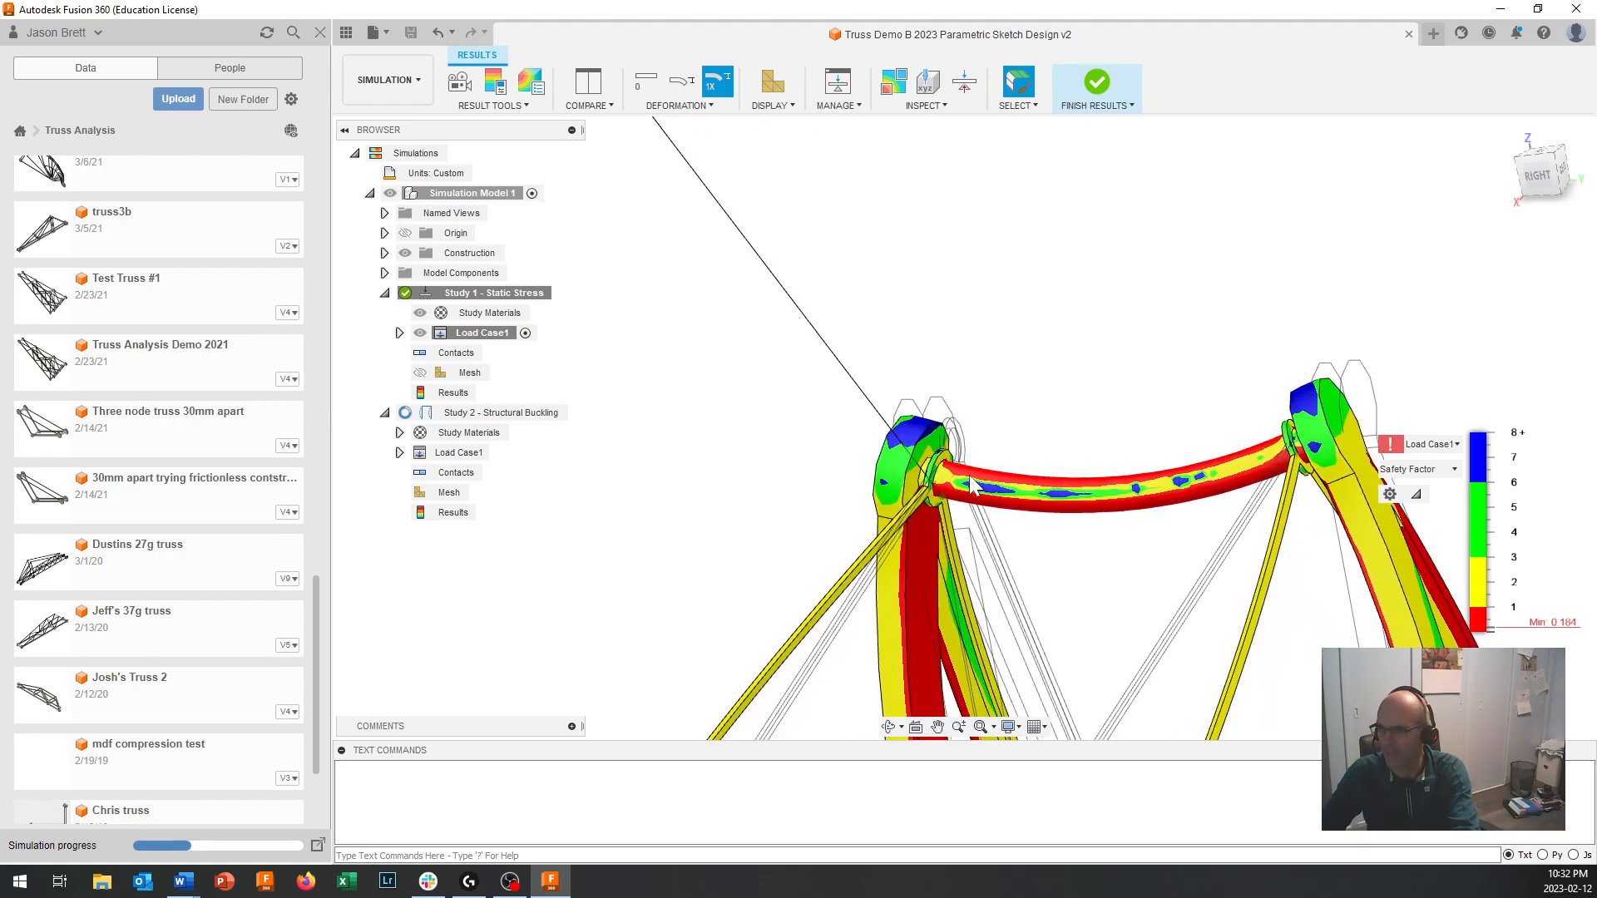
middle_click_drag(1013, 502, 877, 501)
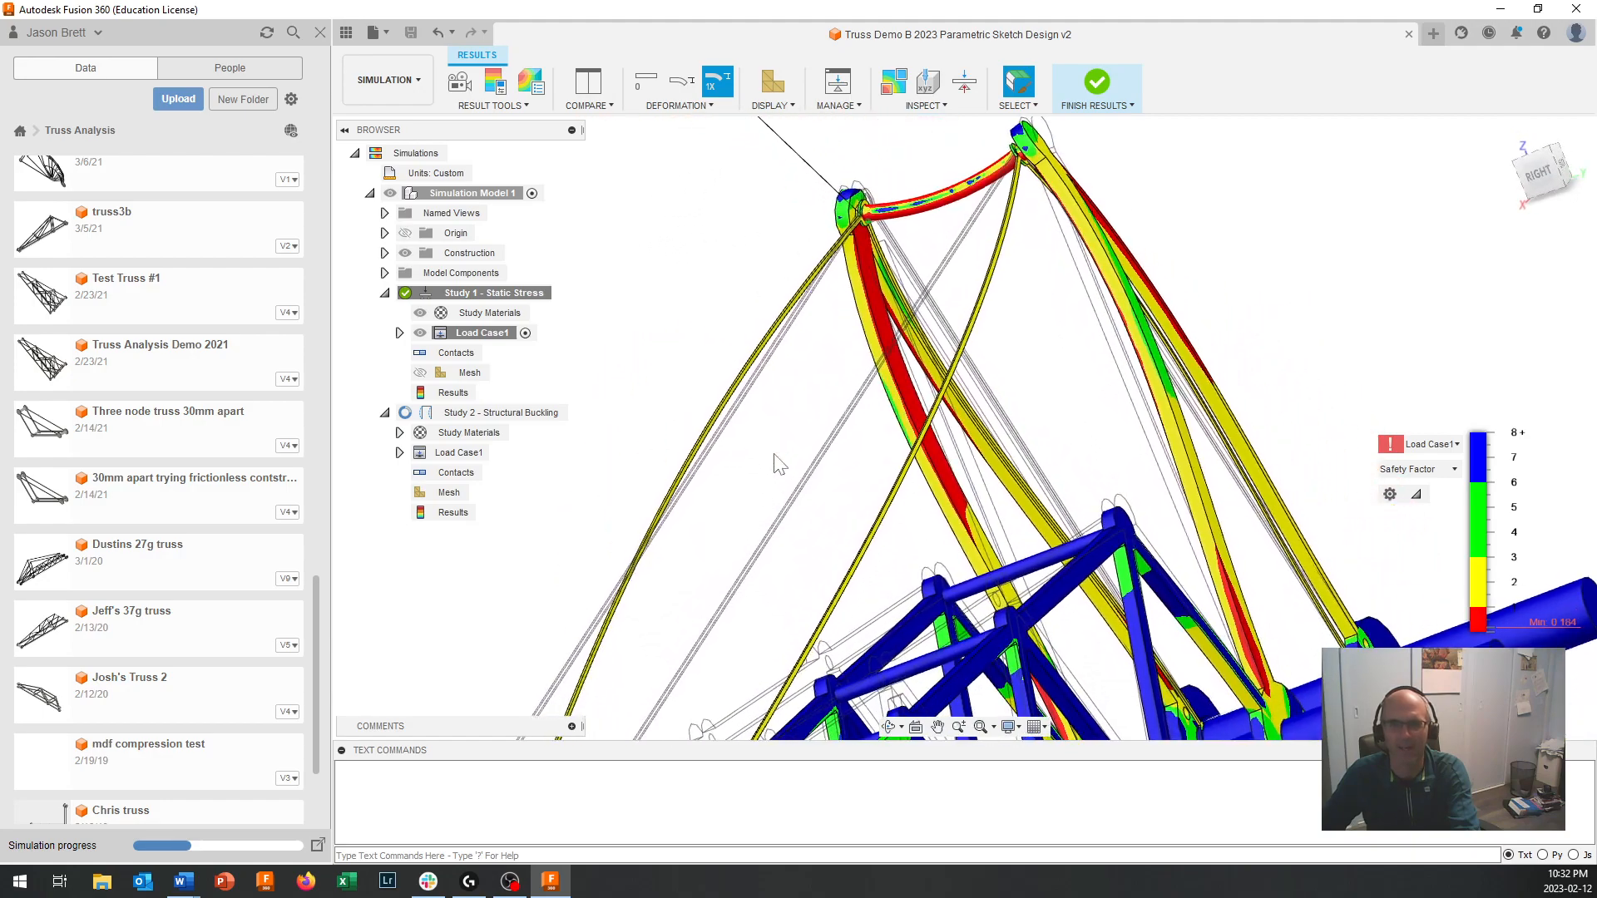
middle_click_drag(775, 455, 690, 335, "shift")
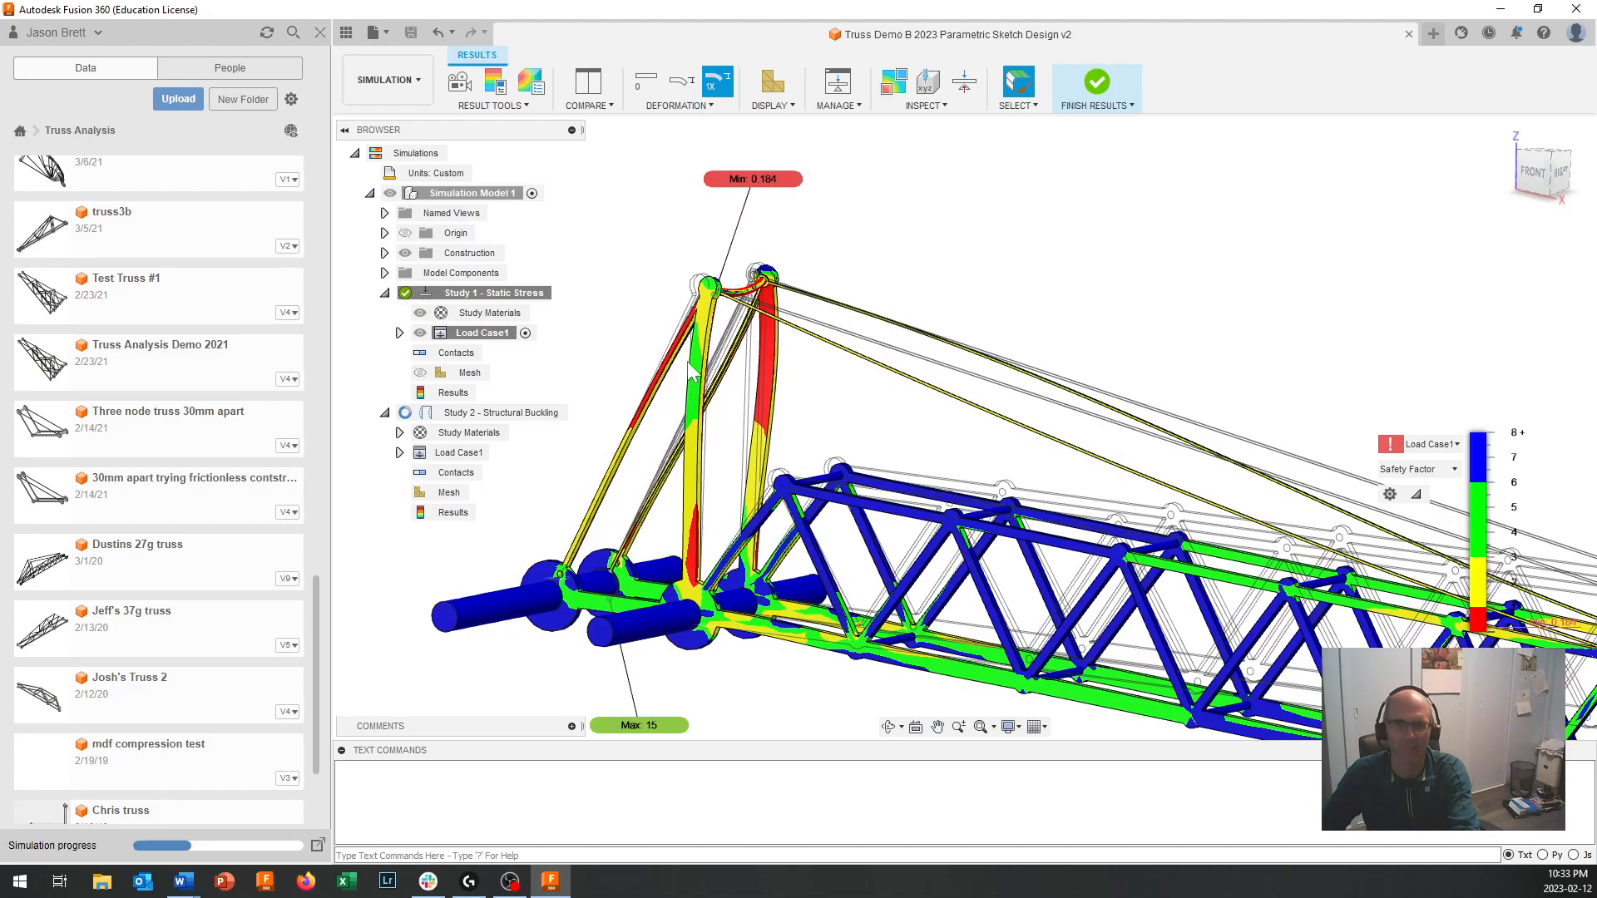
scroll(722, 448, "down", 3)
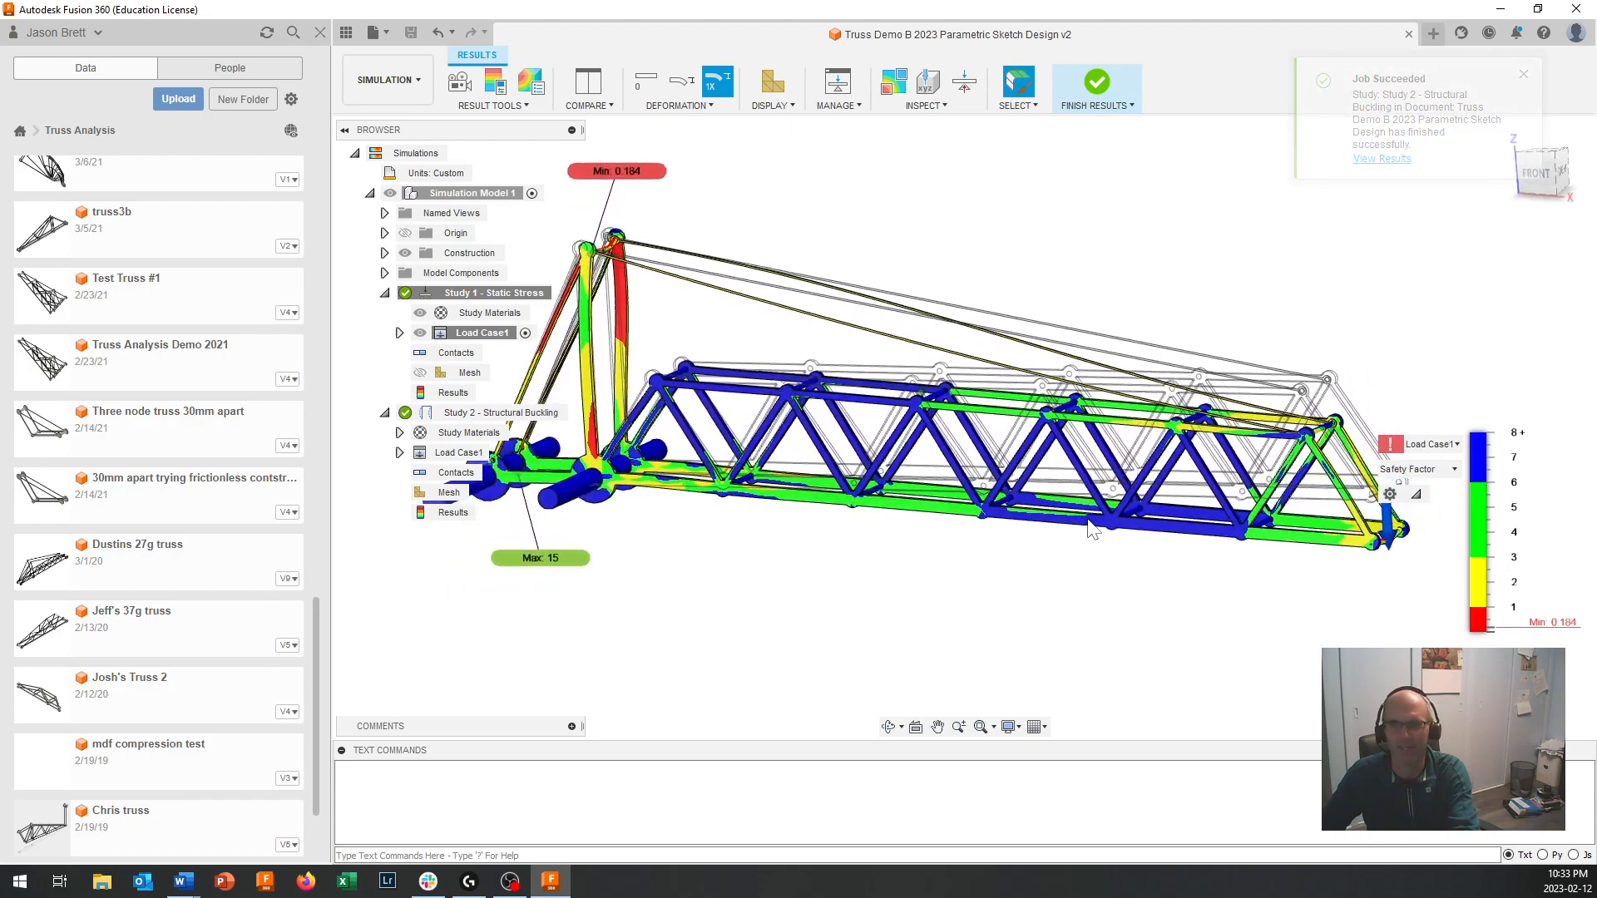
scroll(675, 494, "up", 3)
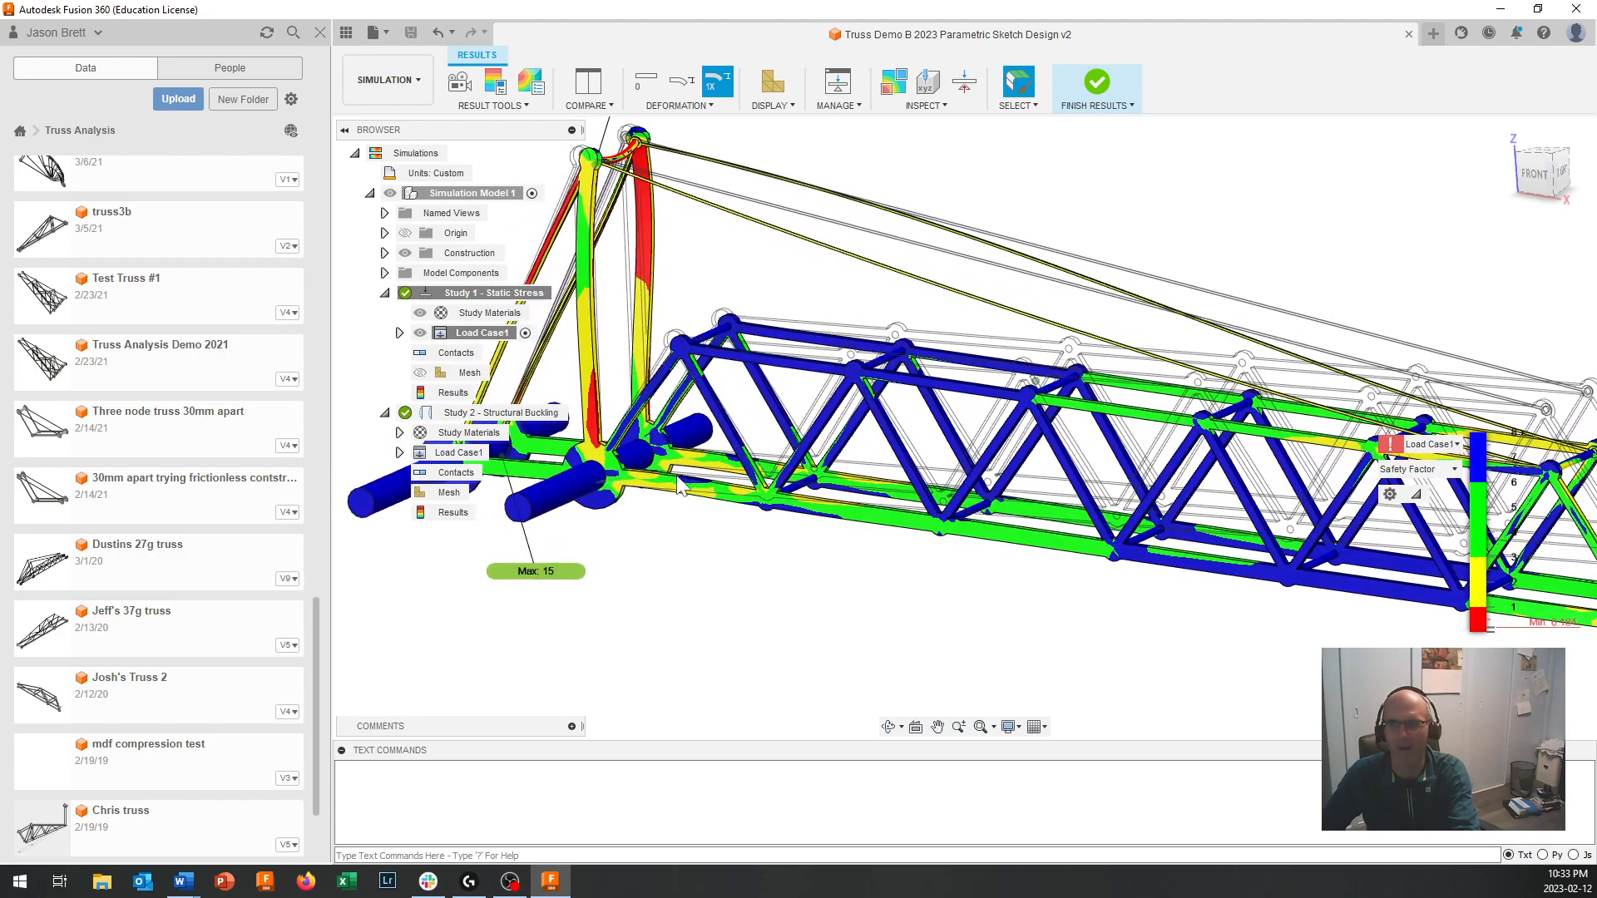
Step: Probe the safety factor on the surface of the truss's lower members, then cancel the surface probes
left_click(925, 106)
left_click(931, 142)
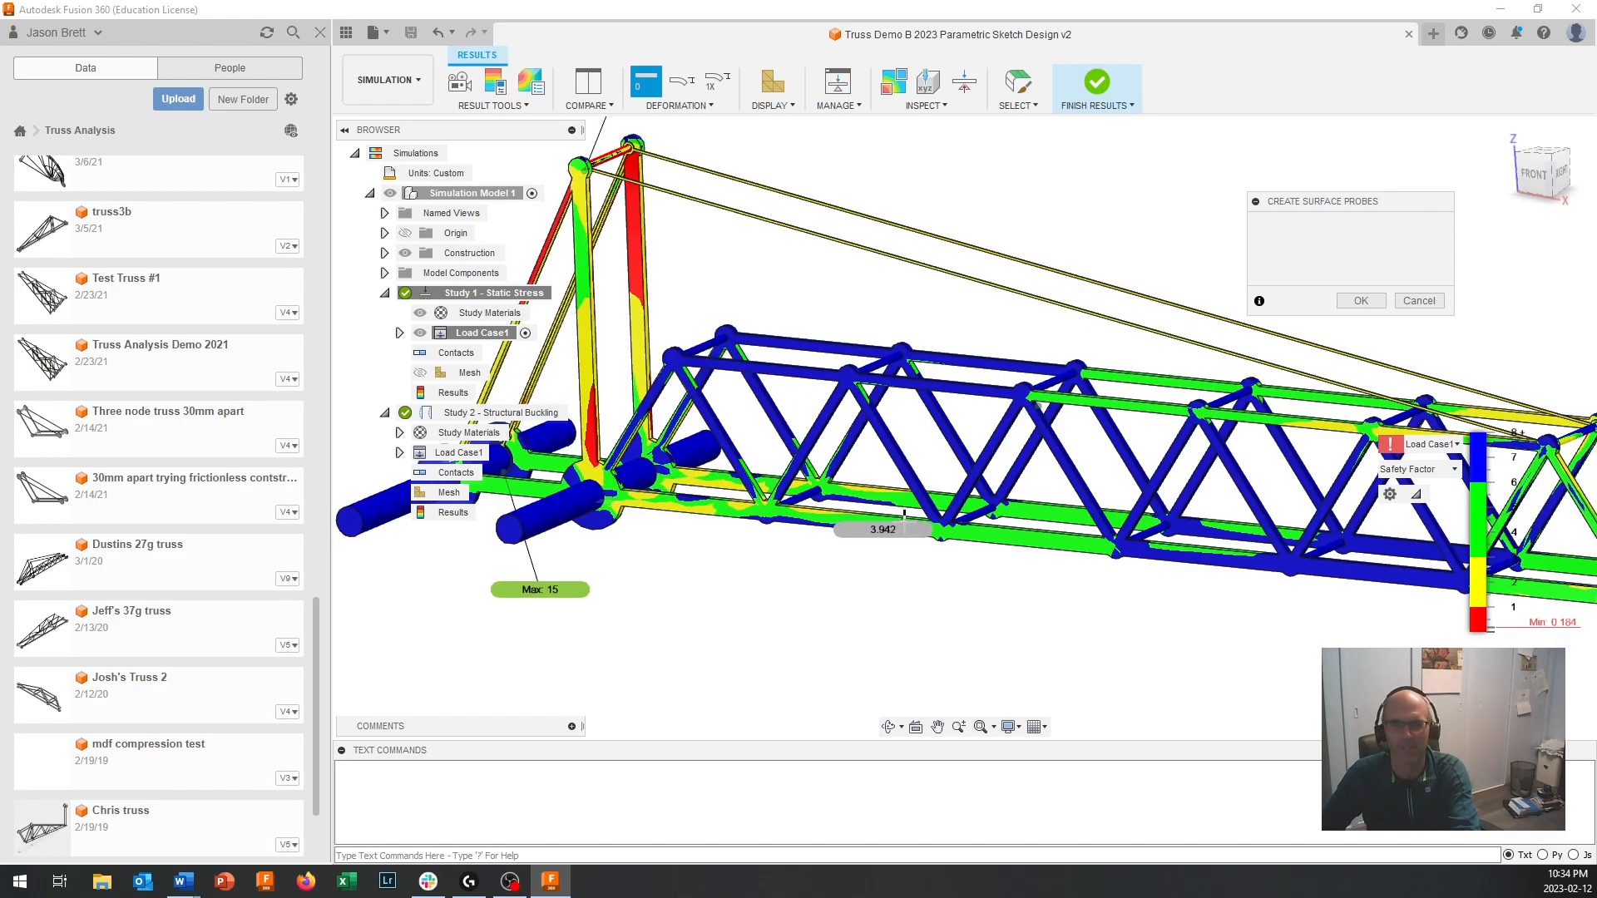
scroll(1172, 549, "down", 3)
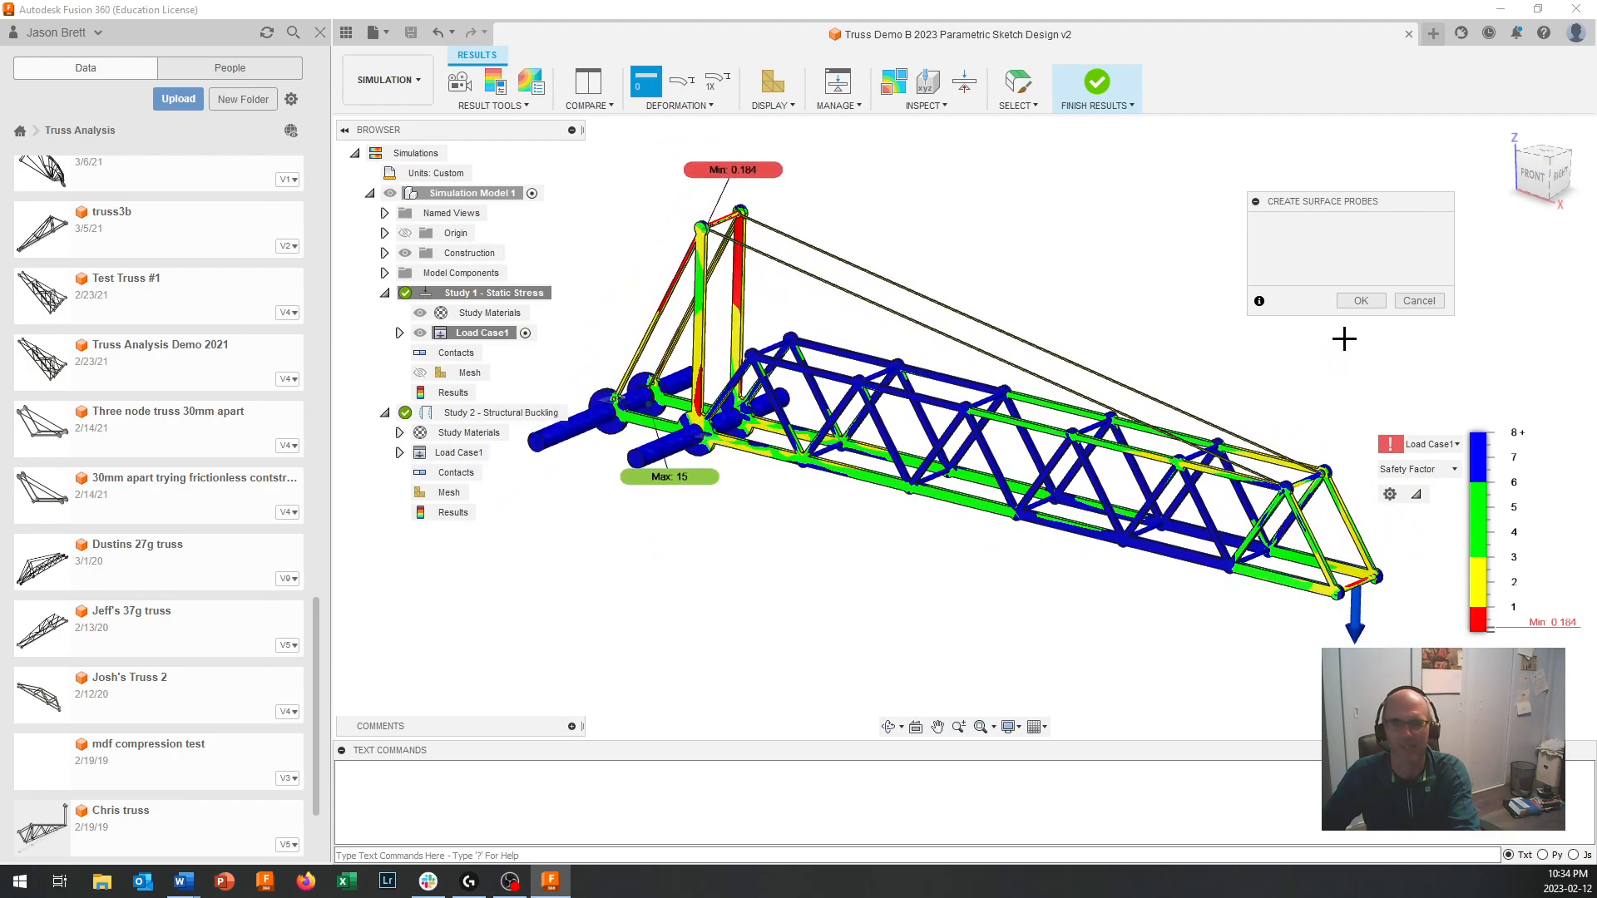
left_click(1403, 304)
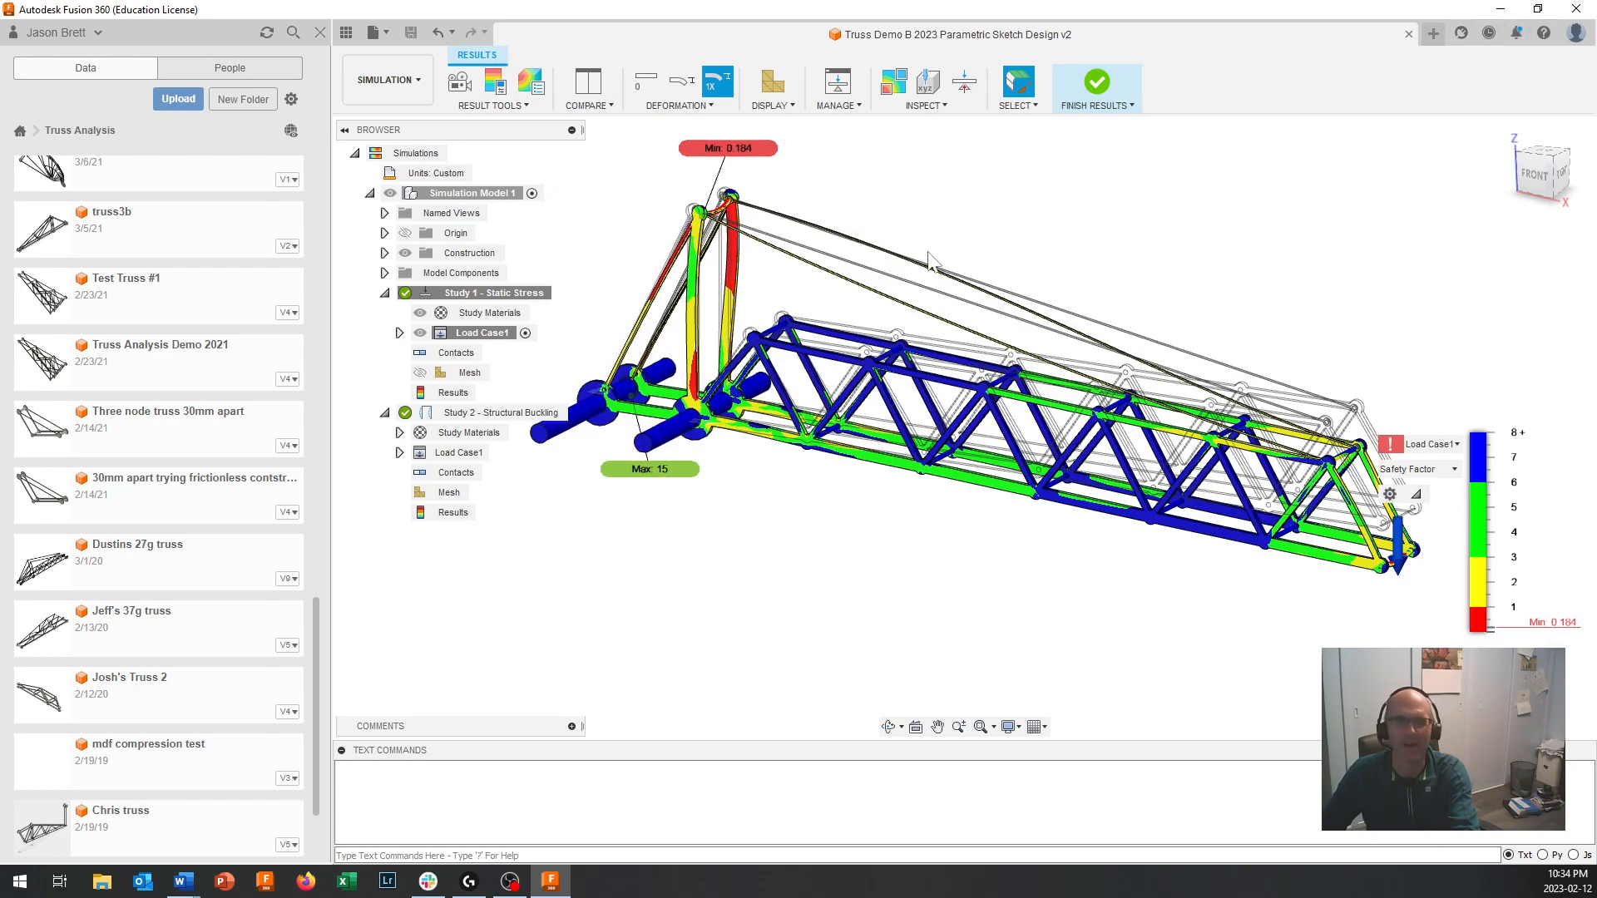
Step: Display Buckling Mode 89 in Study 2's Structural Buckling results and examine the deformed shape of the tower and truss
left_click(570, 413)
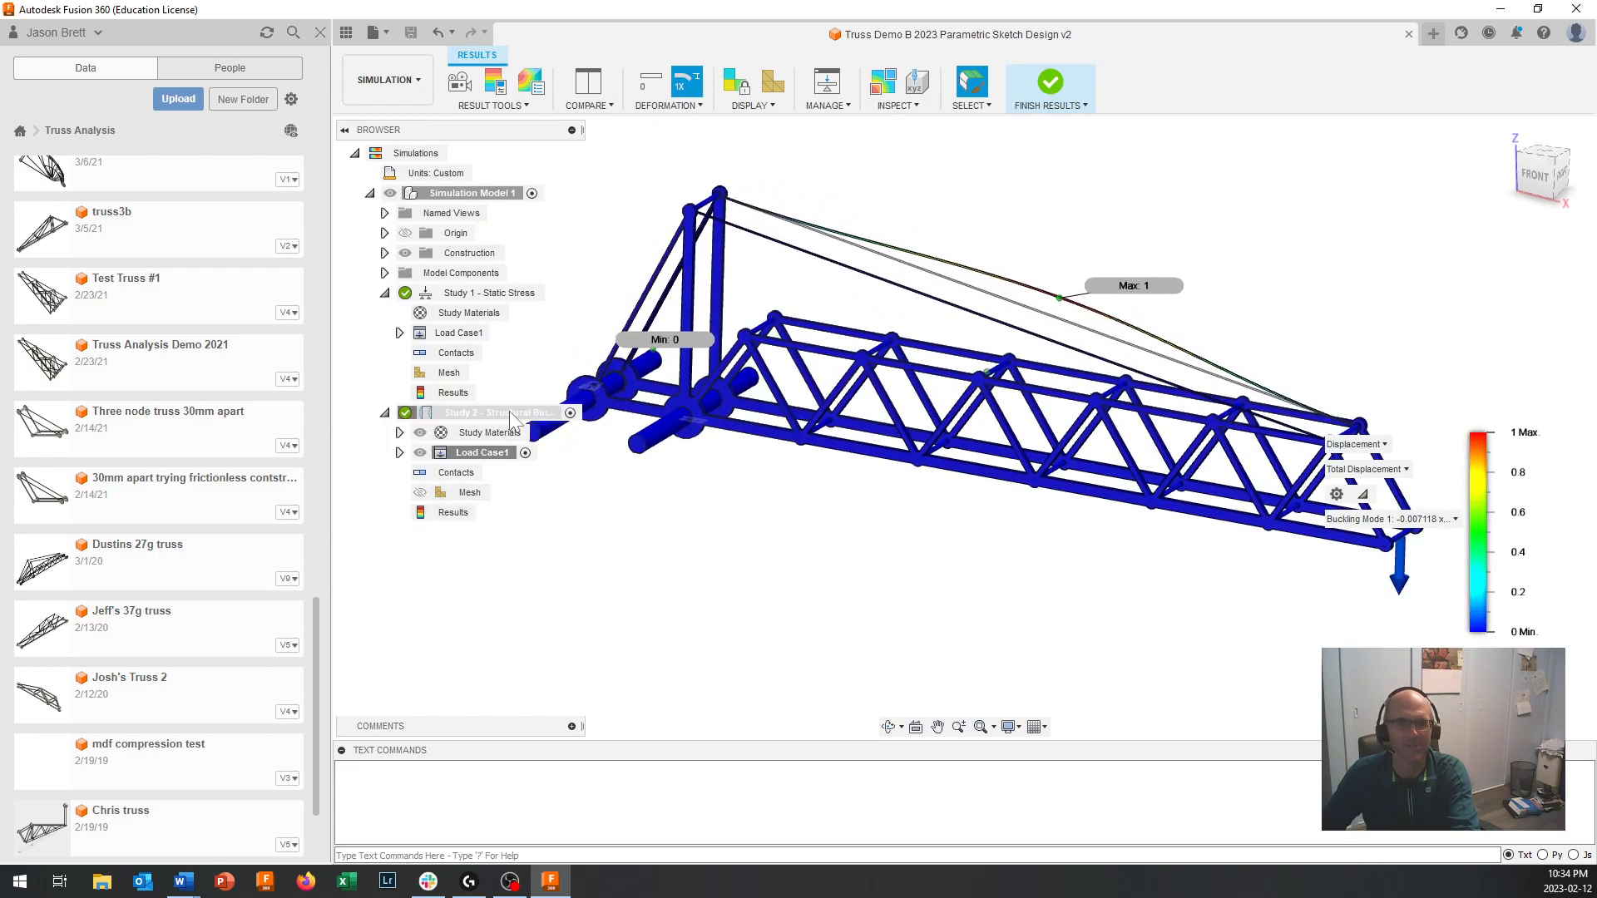
left_click(454, 513)
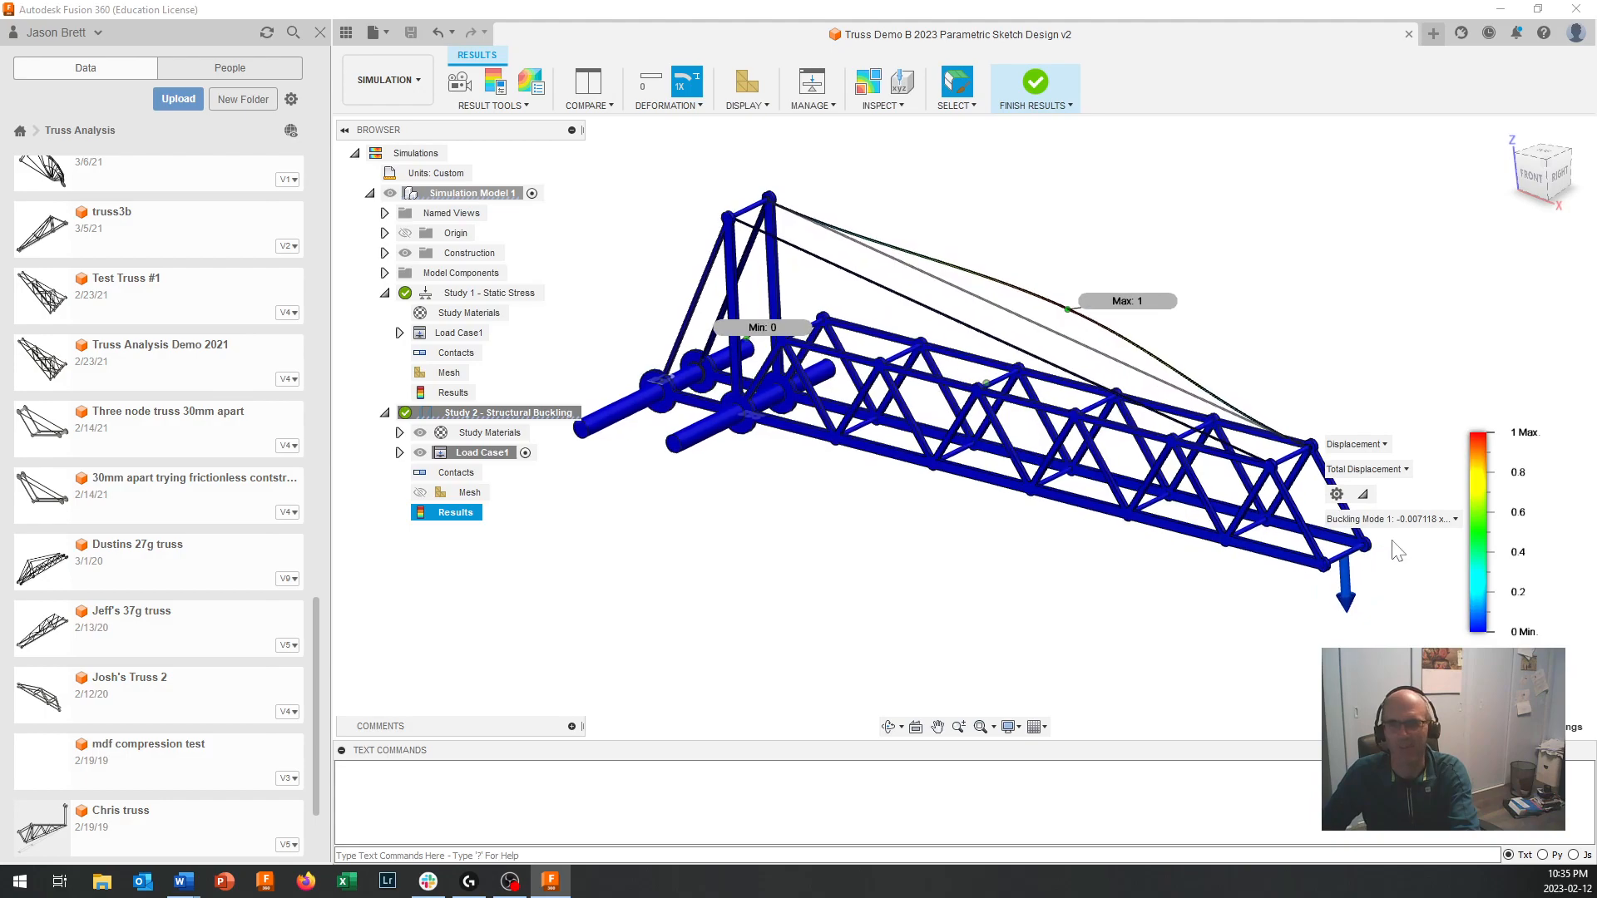
left_click(1405, 522)
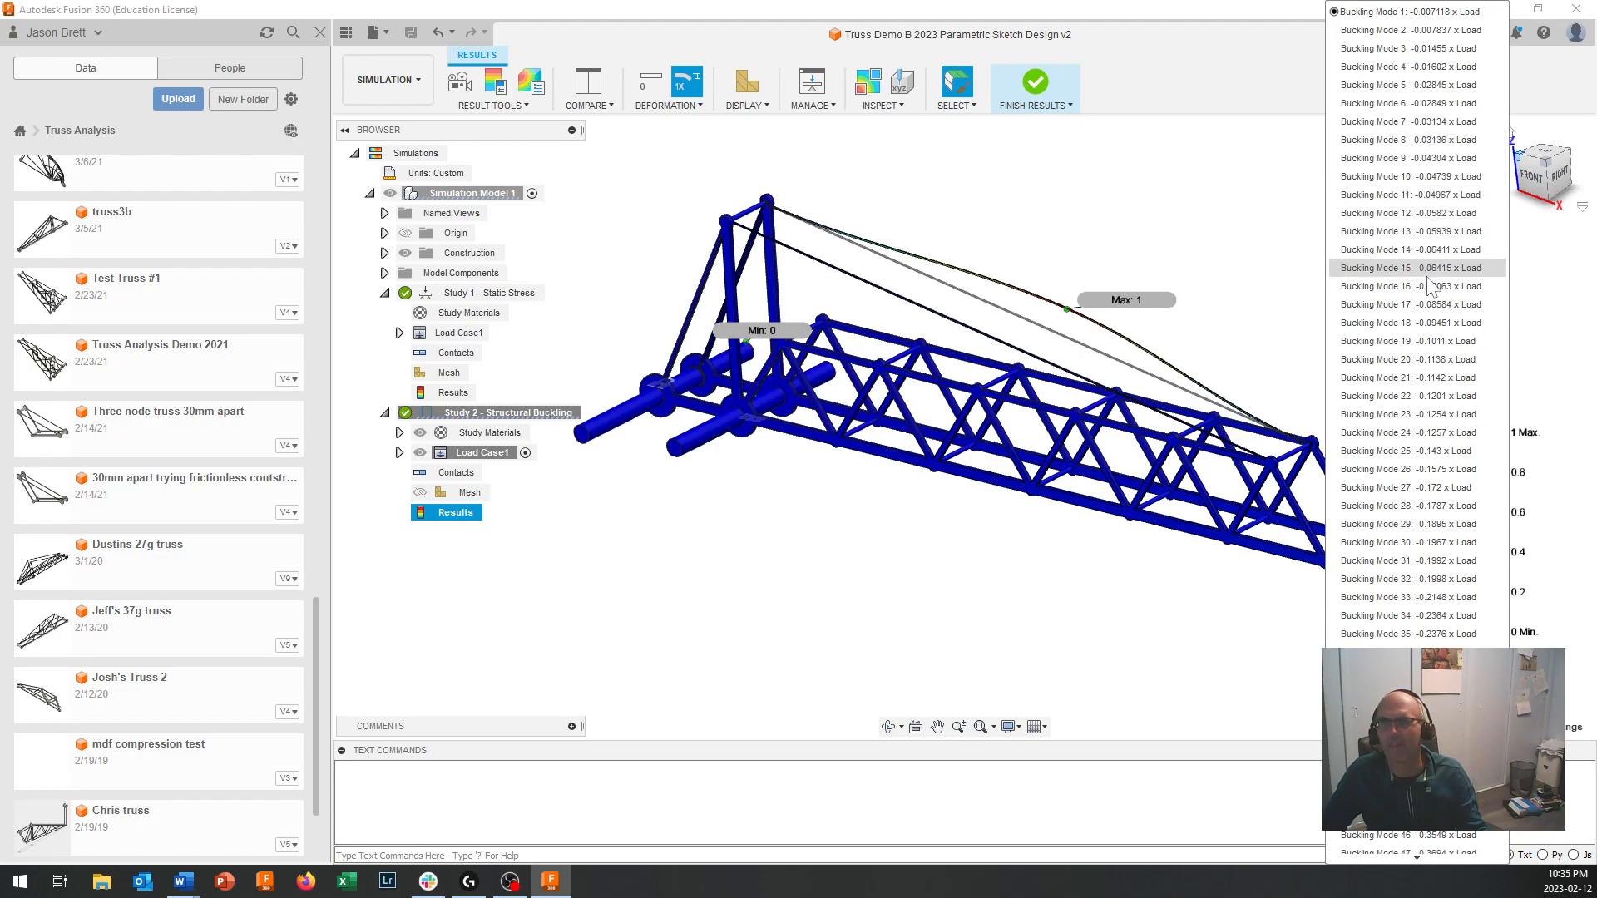
scroll(1425, 416, "down", 3)
scroll(1427, 497, "down", 8)
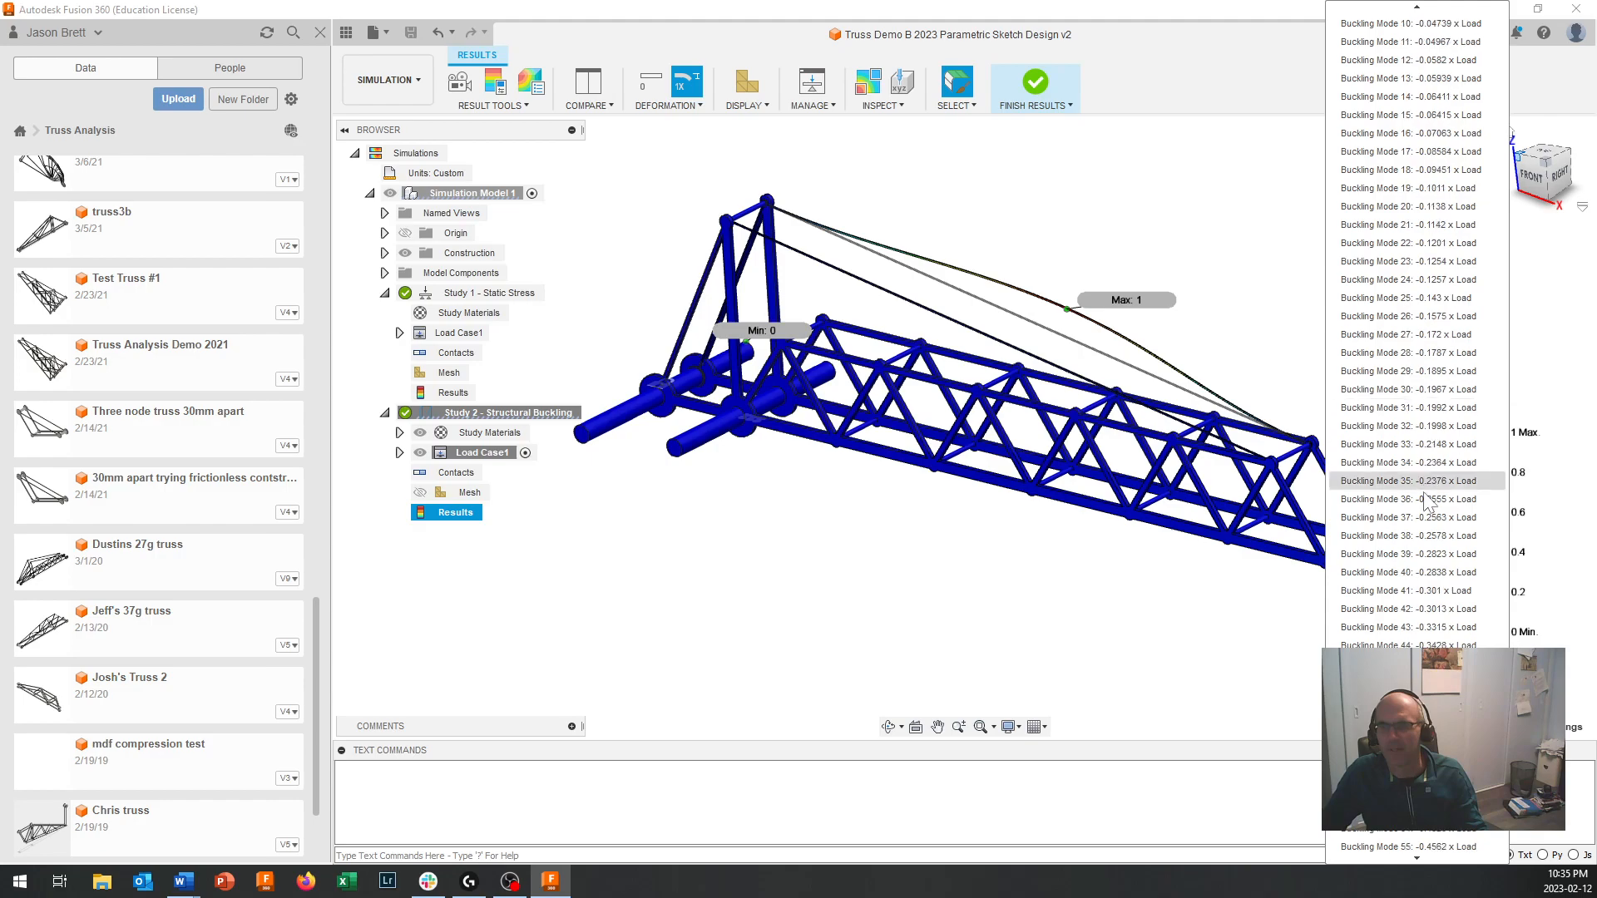
scroll(1430, 590, "down", 9)
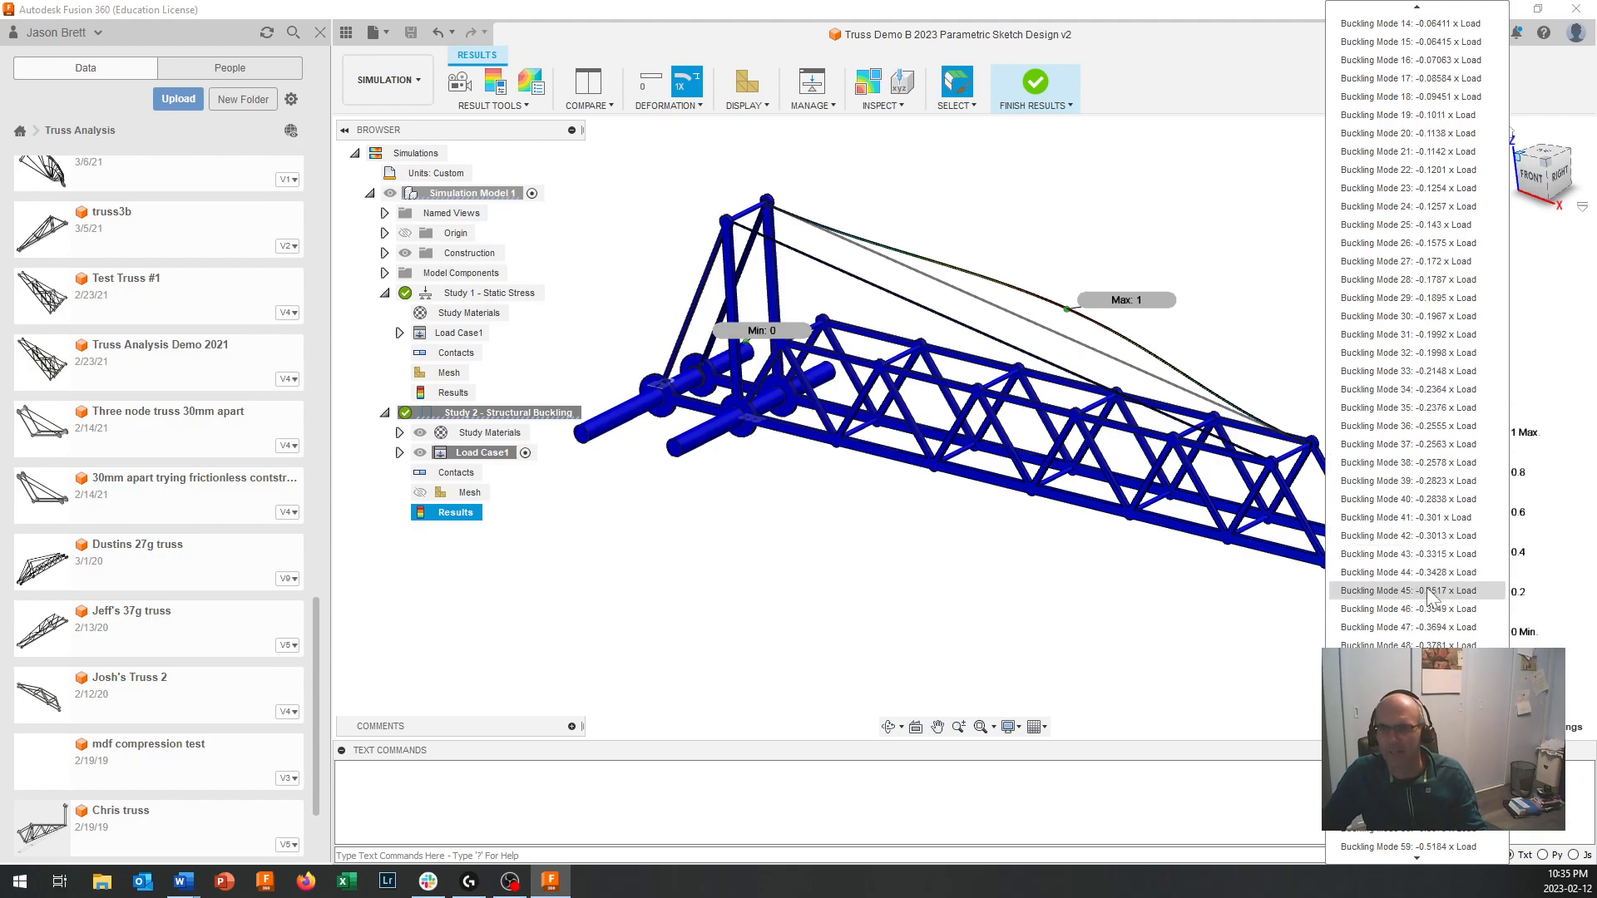
scroll(1427, 607, "down", 6)
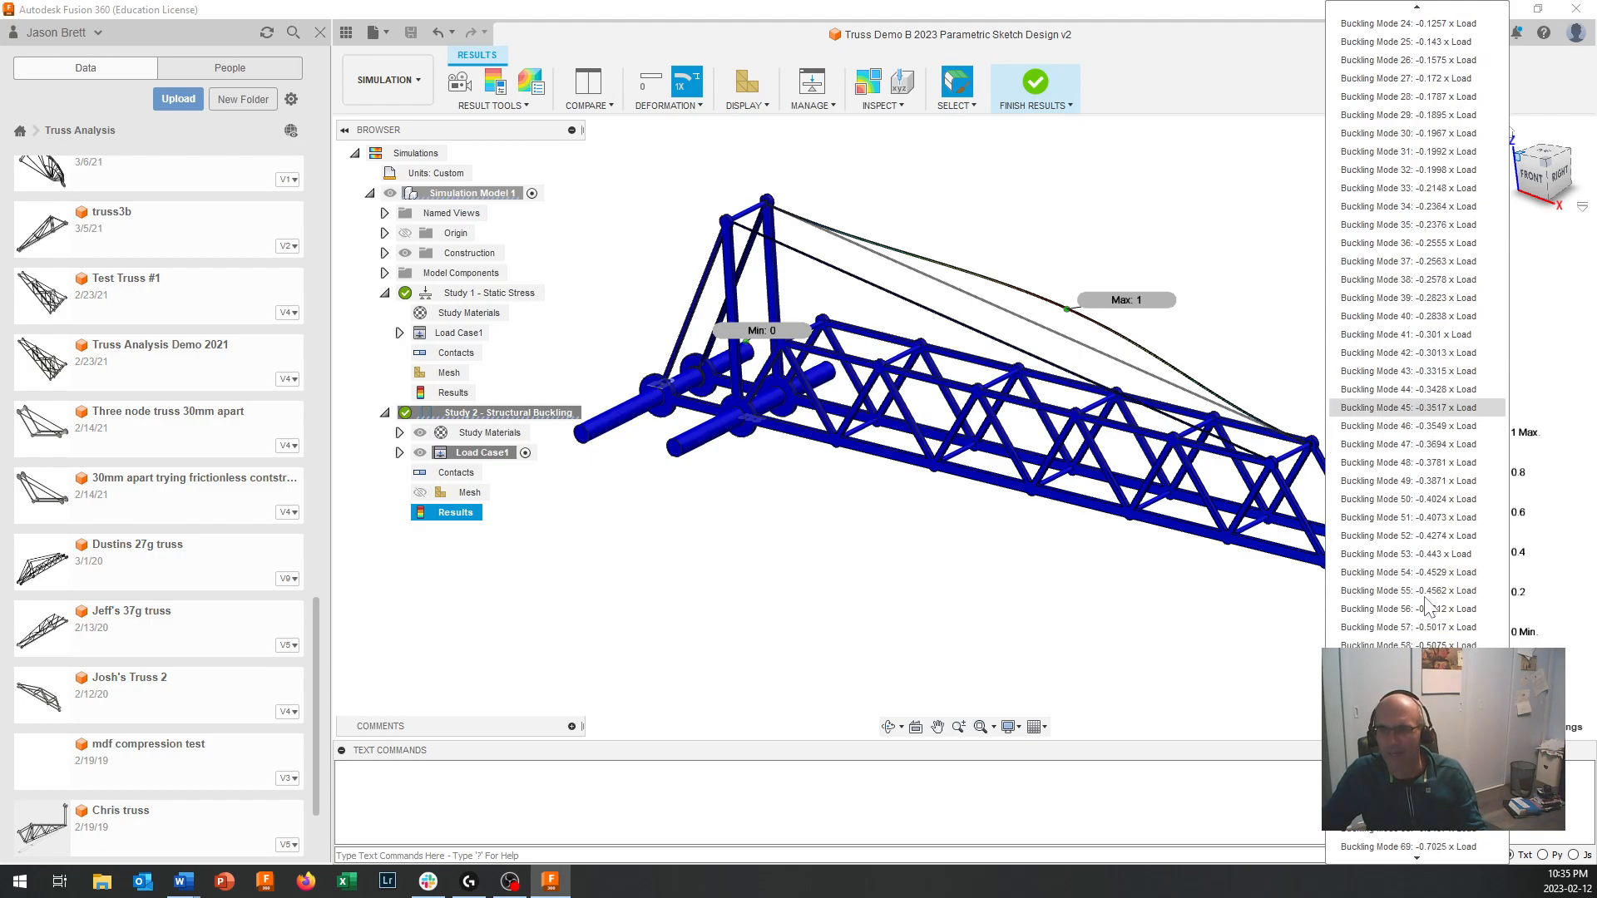
scroll(1427, 610, "down", 7)
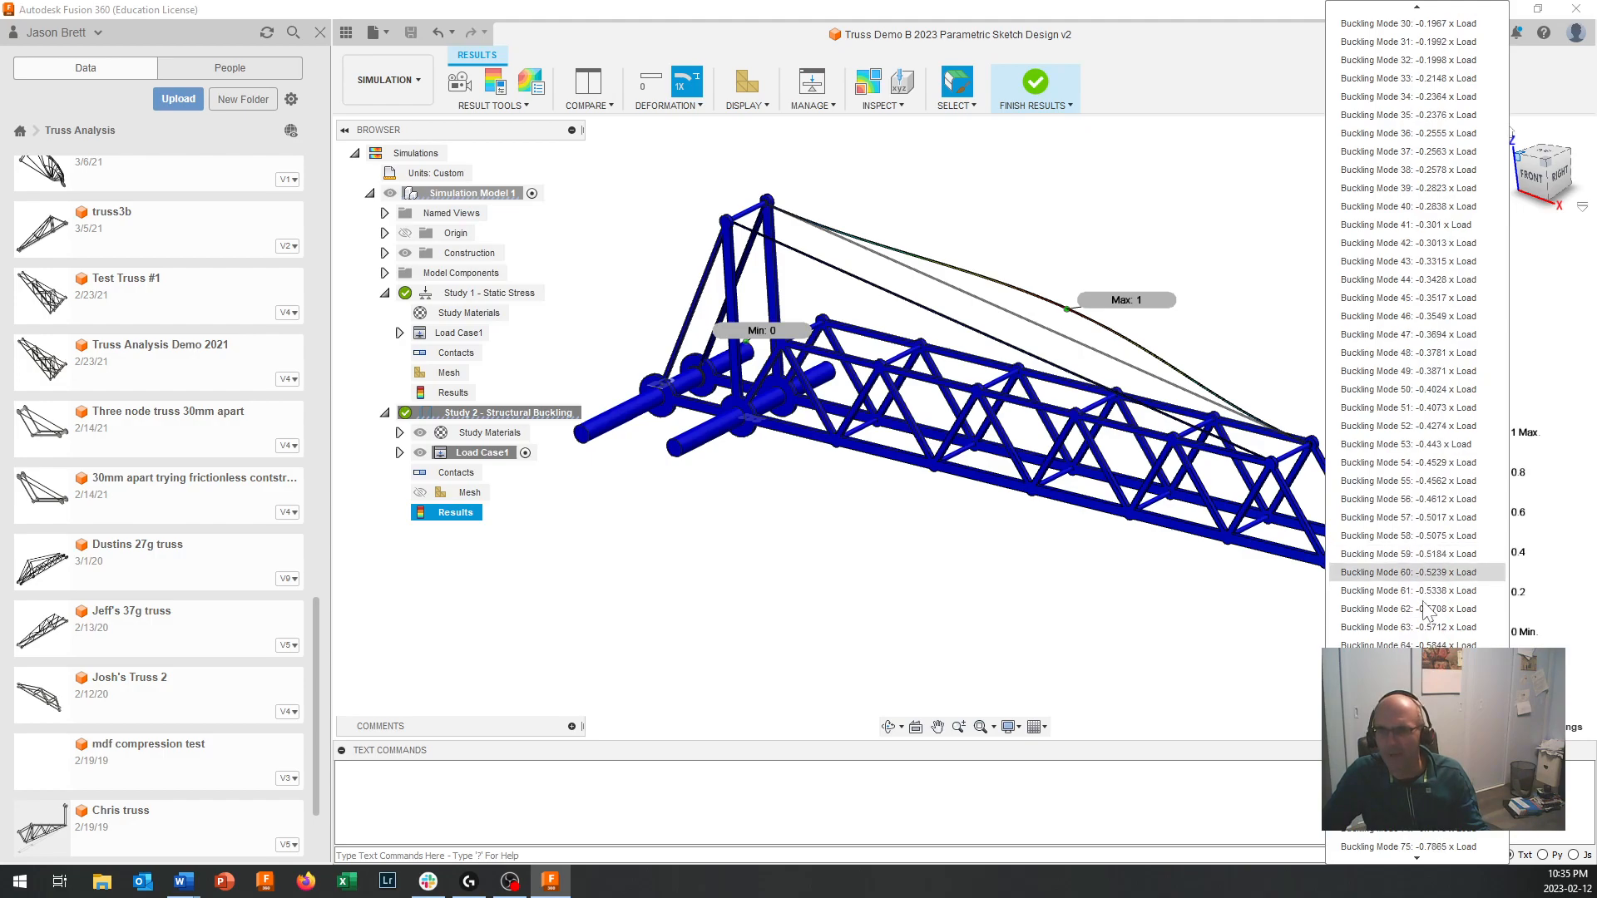
scroll(1422, 625, "down", 8)
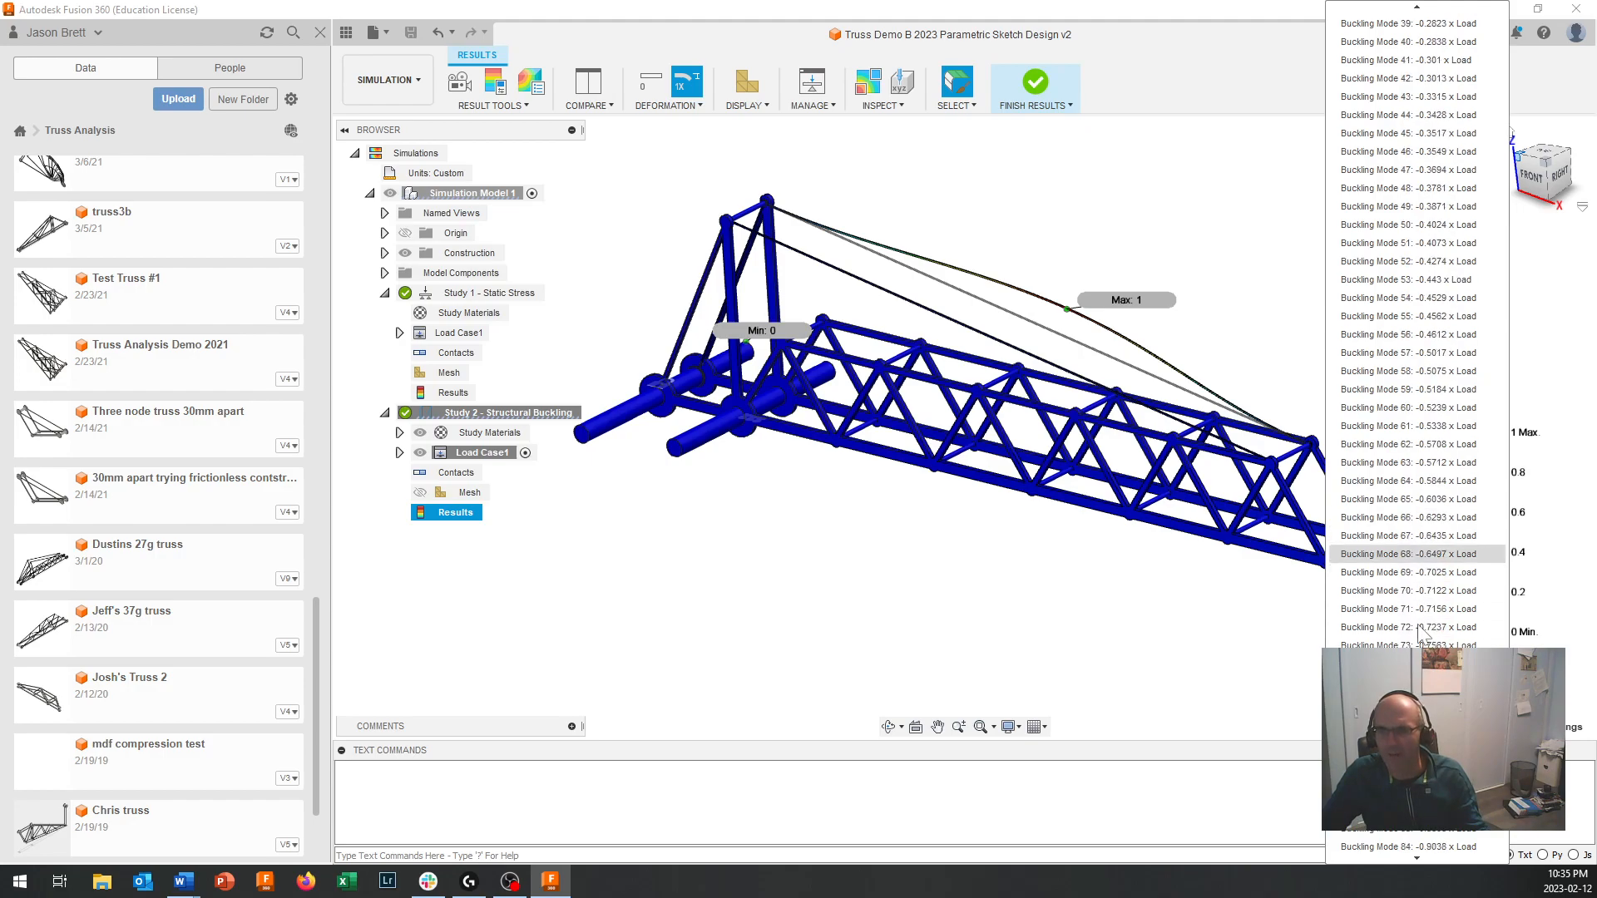
scroll(1417, 642, "down", 8)
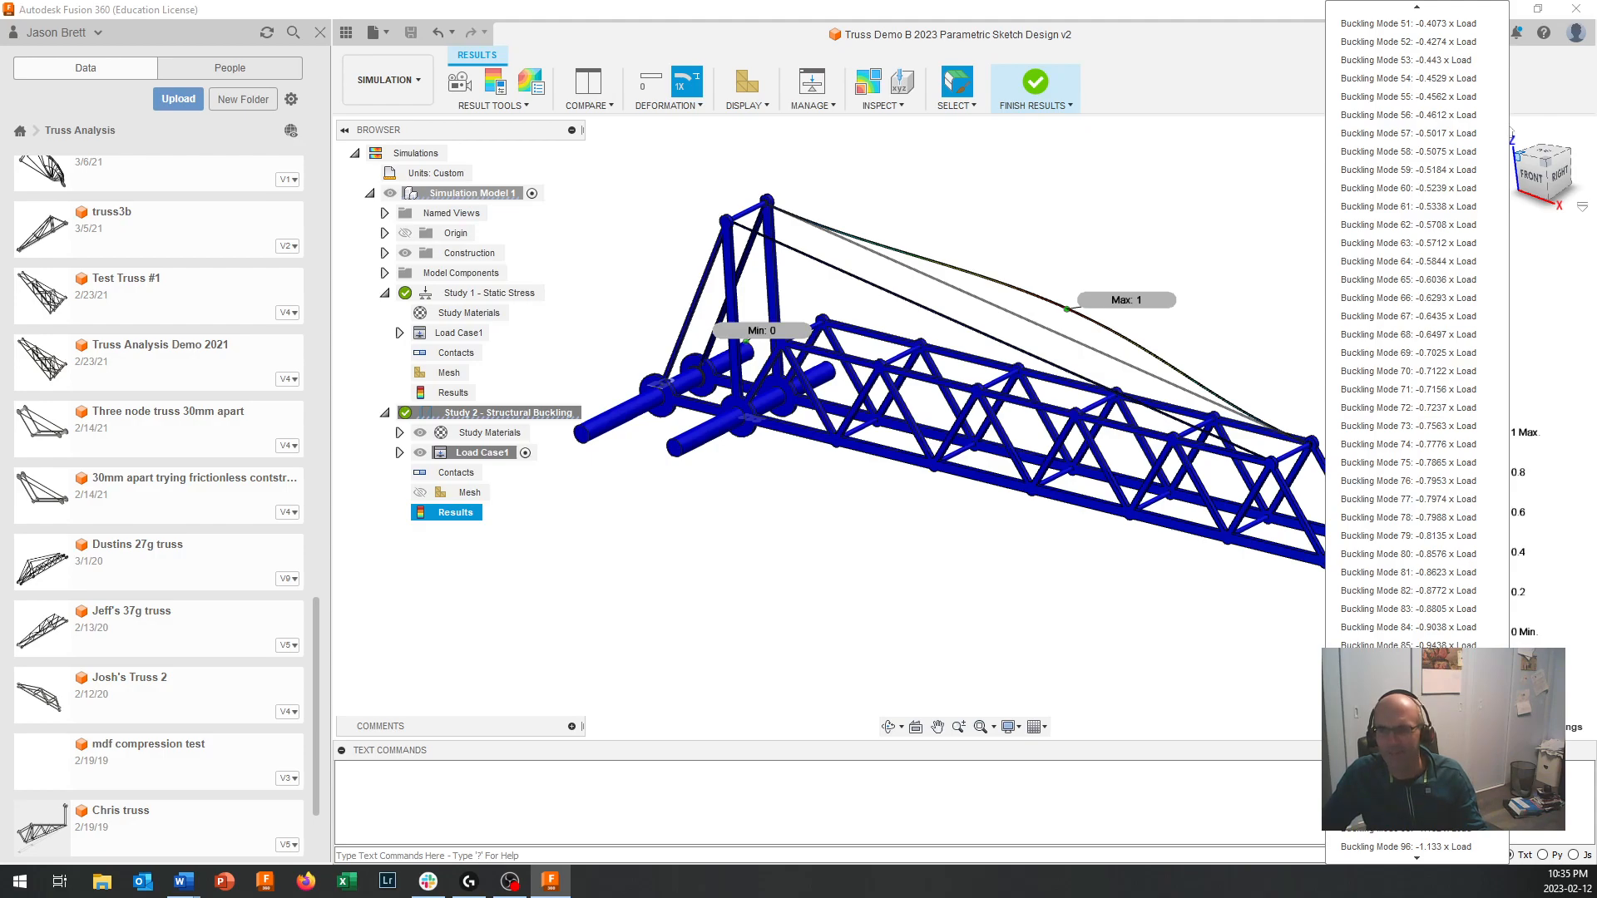
left_click(1408, 719)
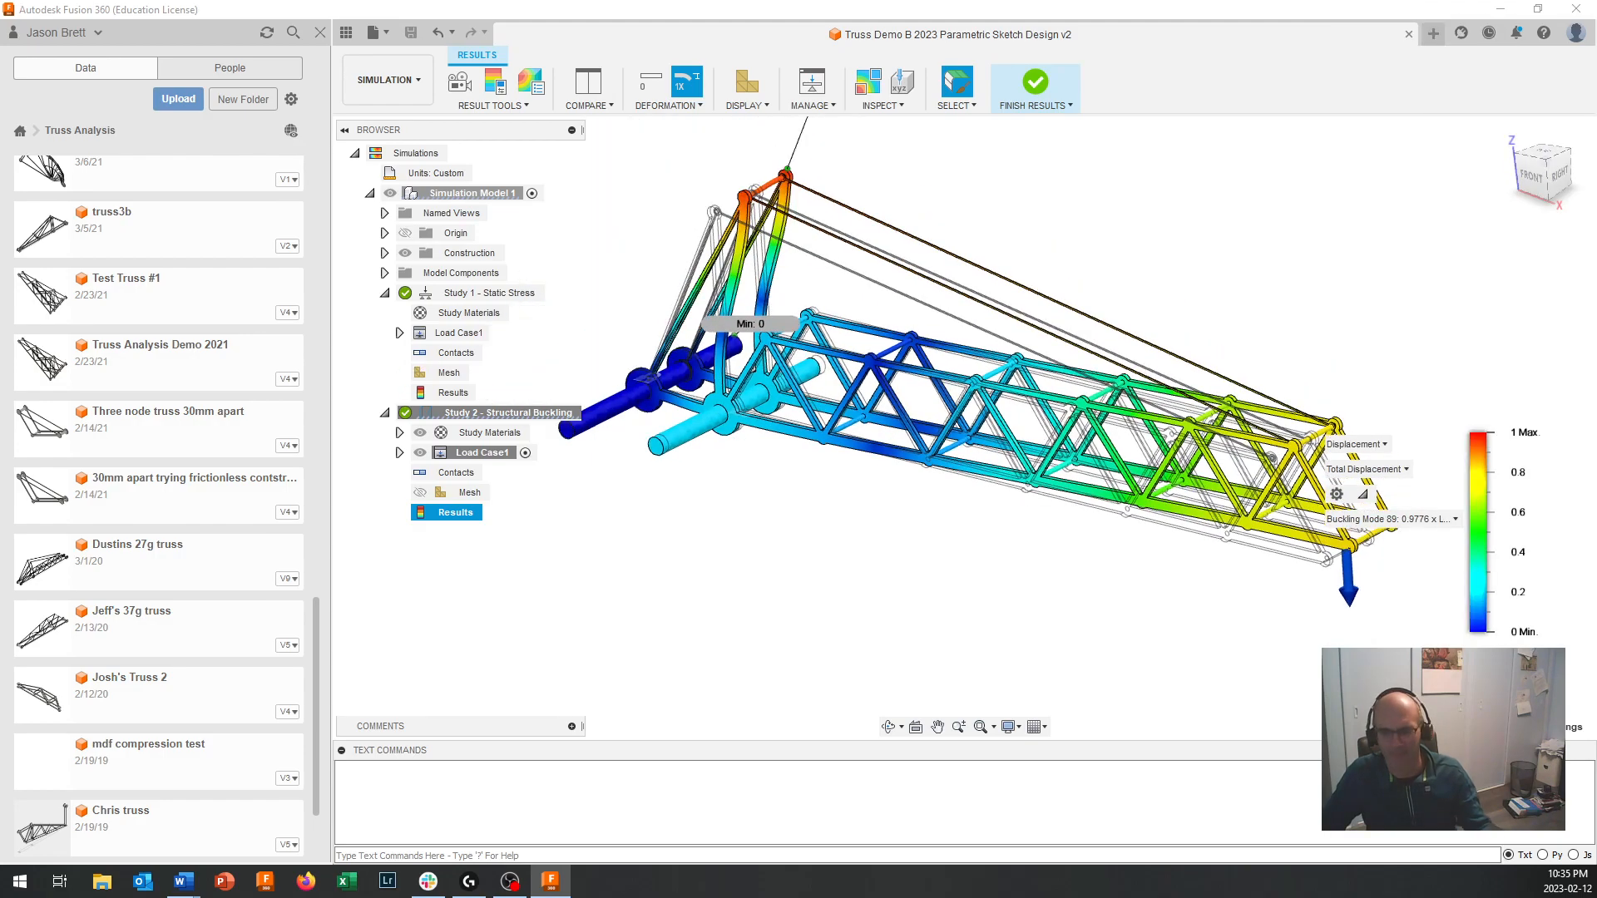
middle_click_drag(1409, 707, 1315, 685, "shift")
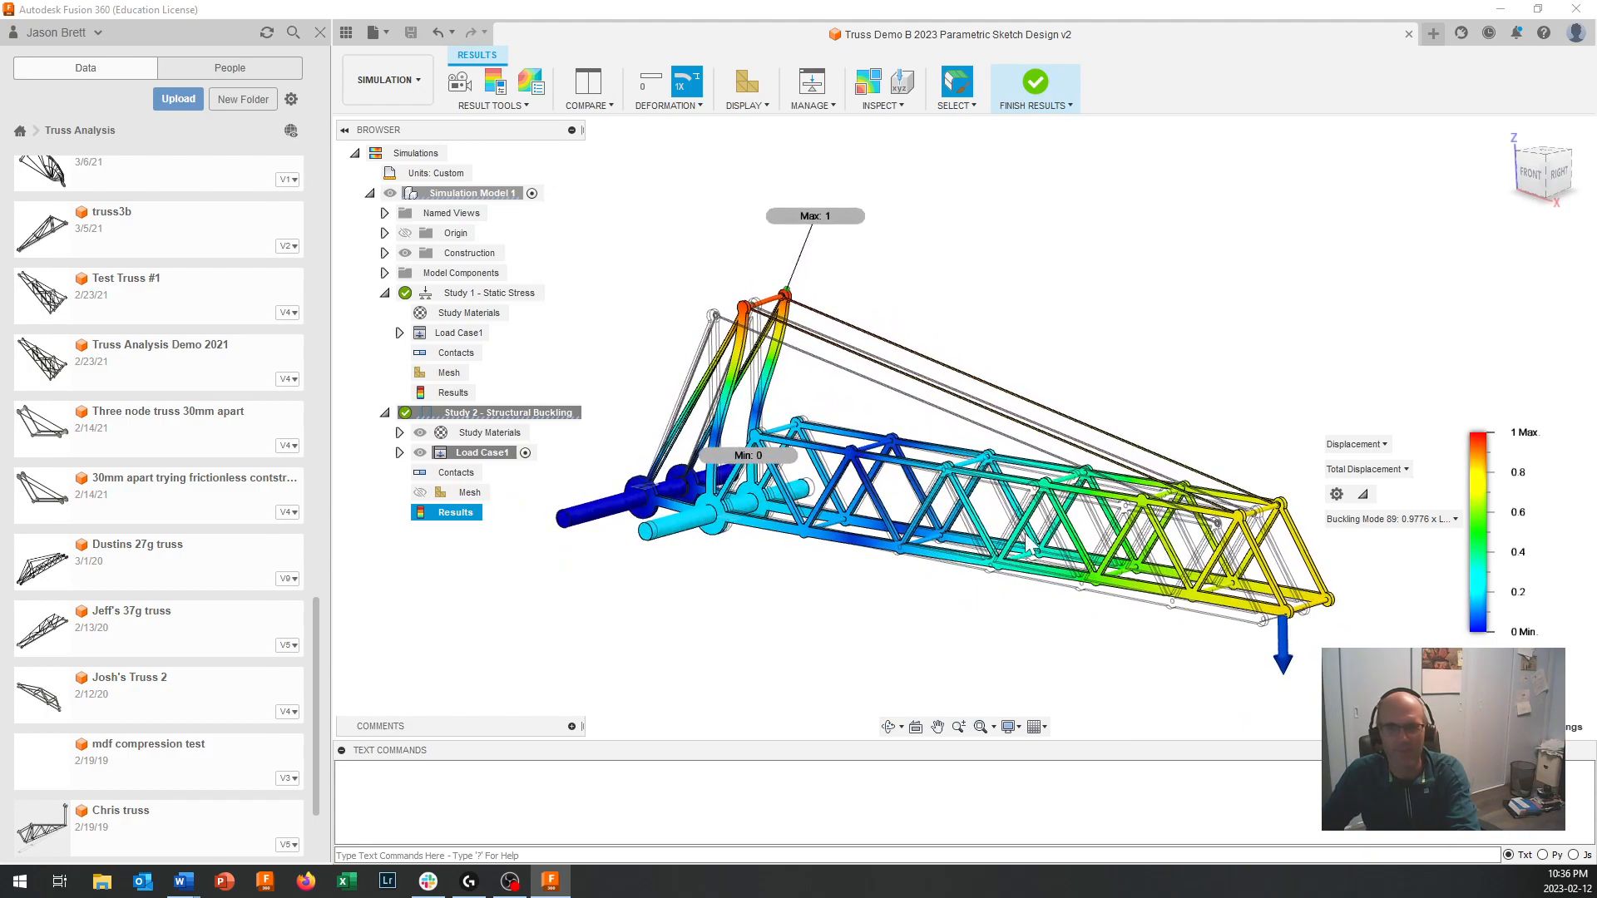
middle_click_drag(706, 380, 775, 453, "shift")
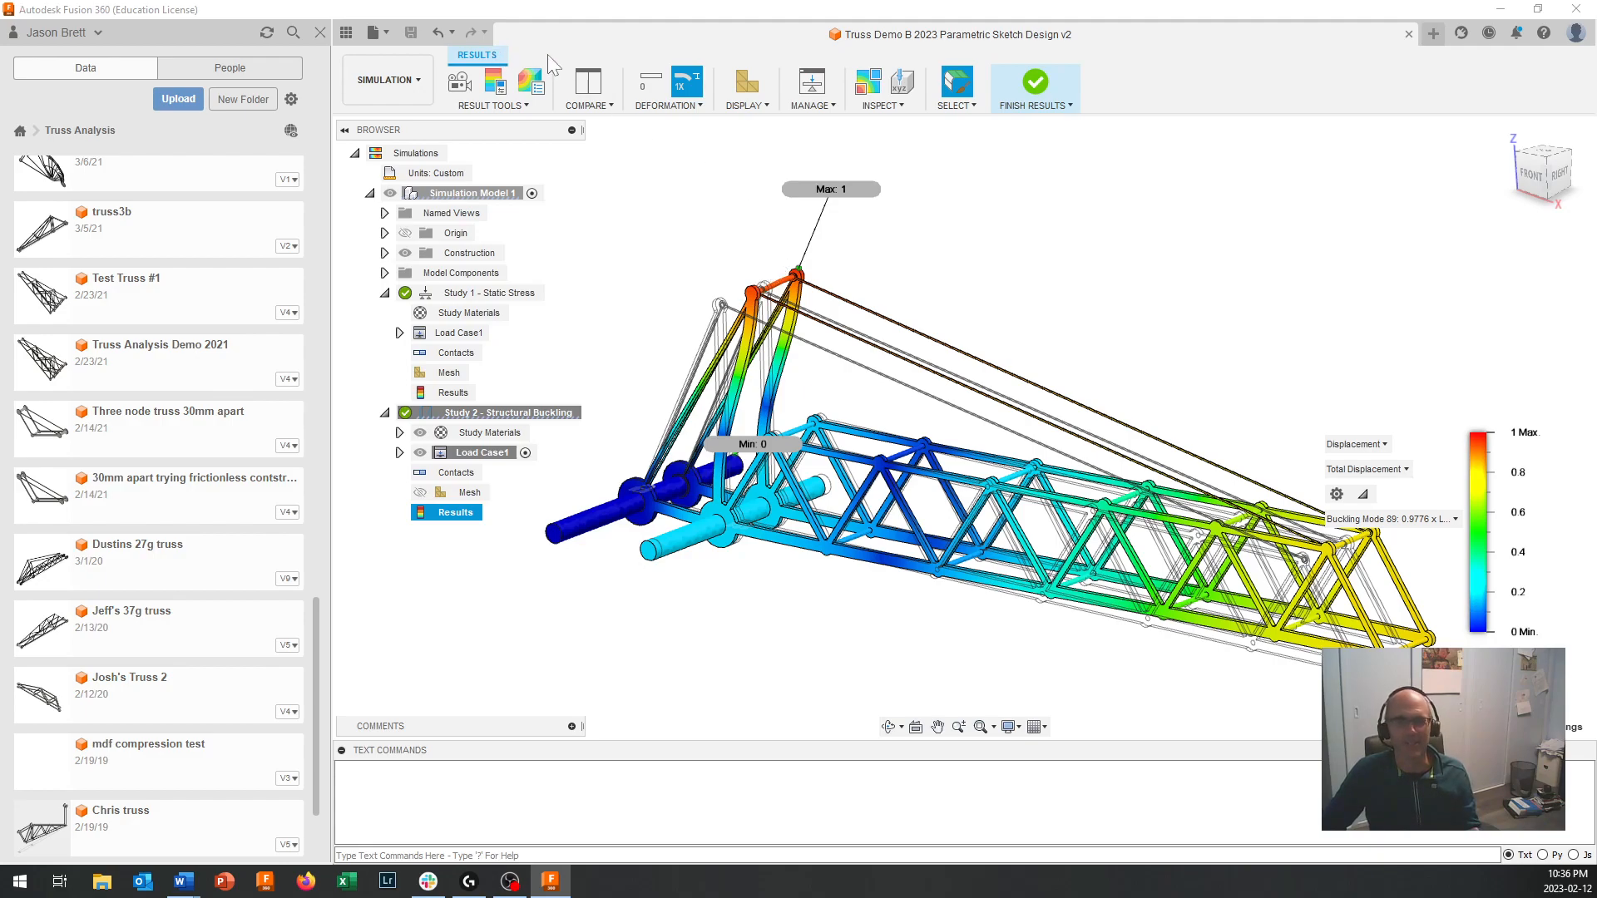
Step: Close the simulation results, return to the Design workspace and open the truss's first sketch for editing
left_click(1035, 83)
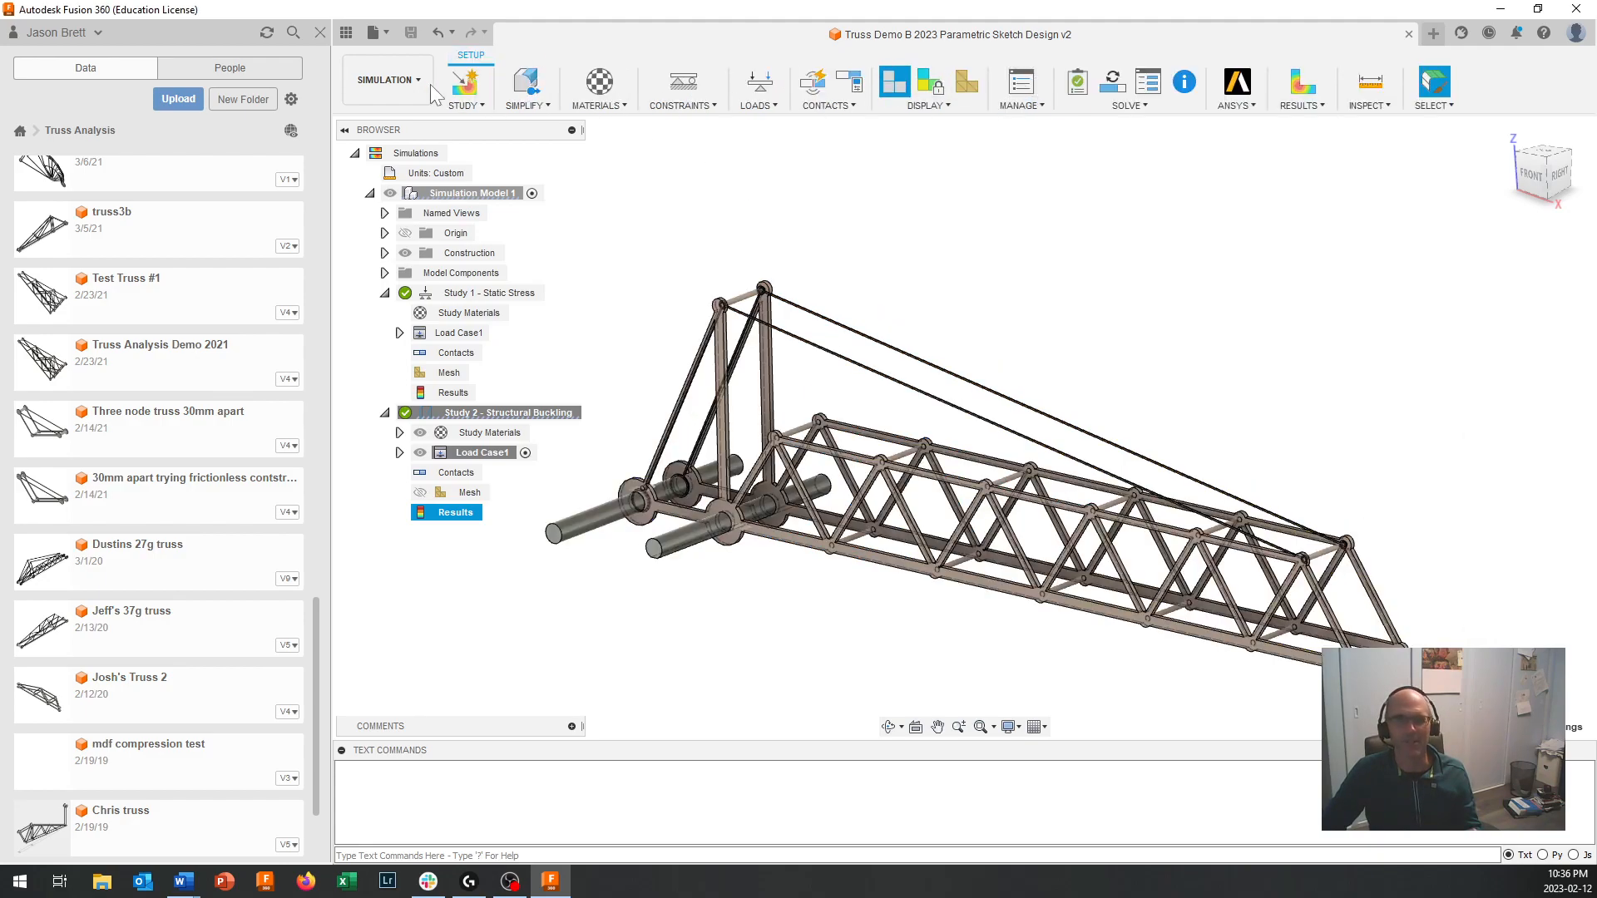
left_click(389, 80)
left_click(391, 121)
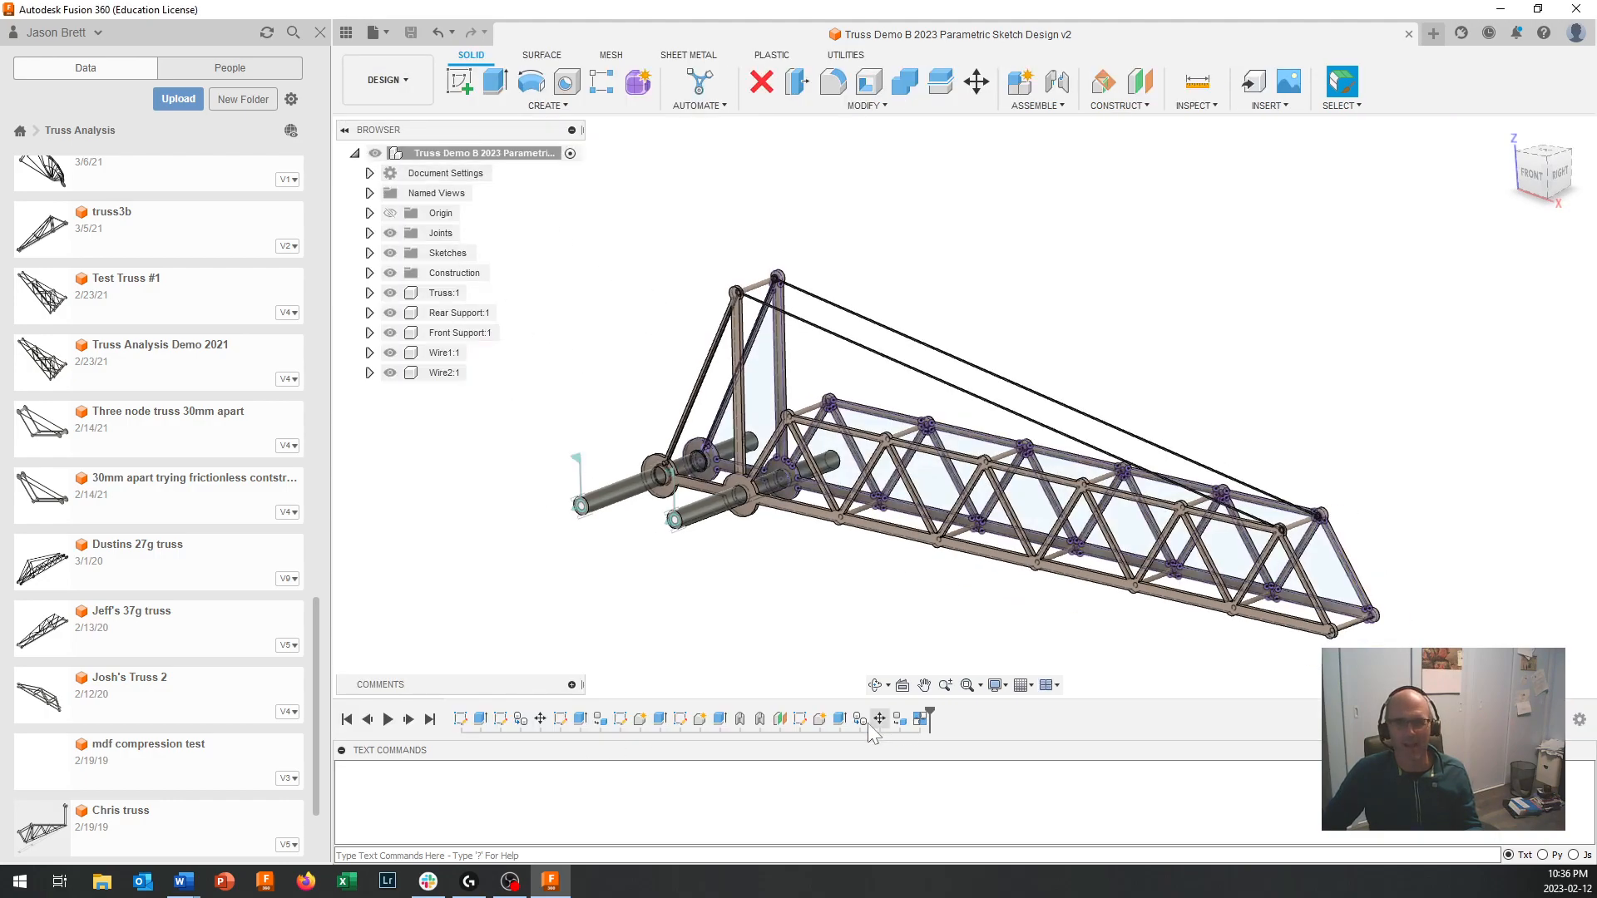
double_click(461, 720)
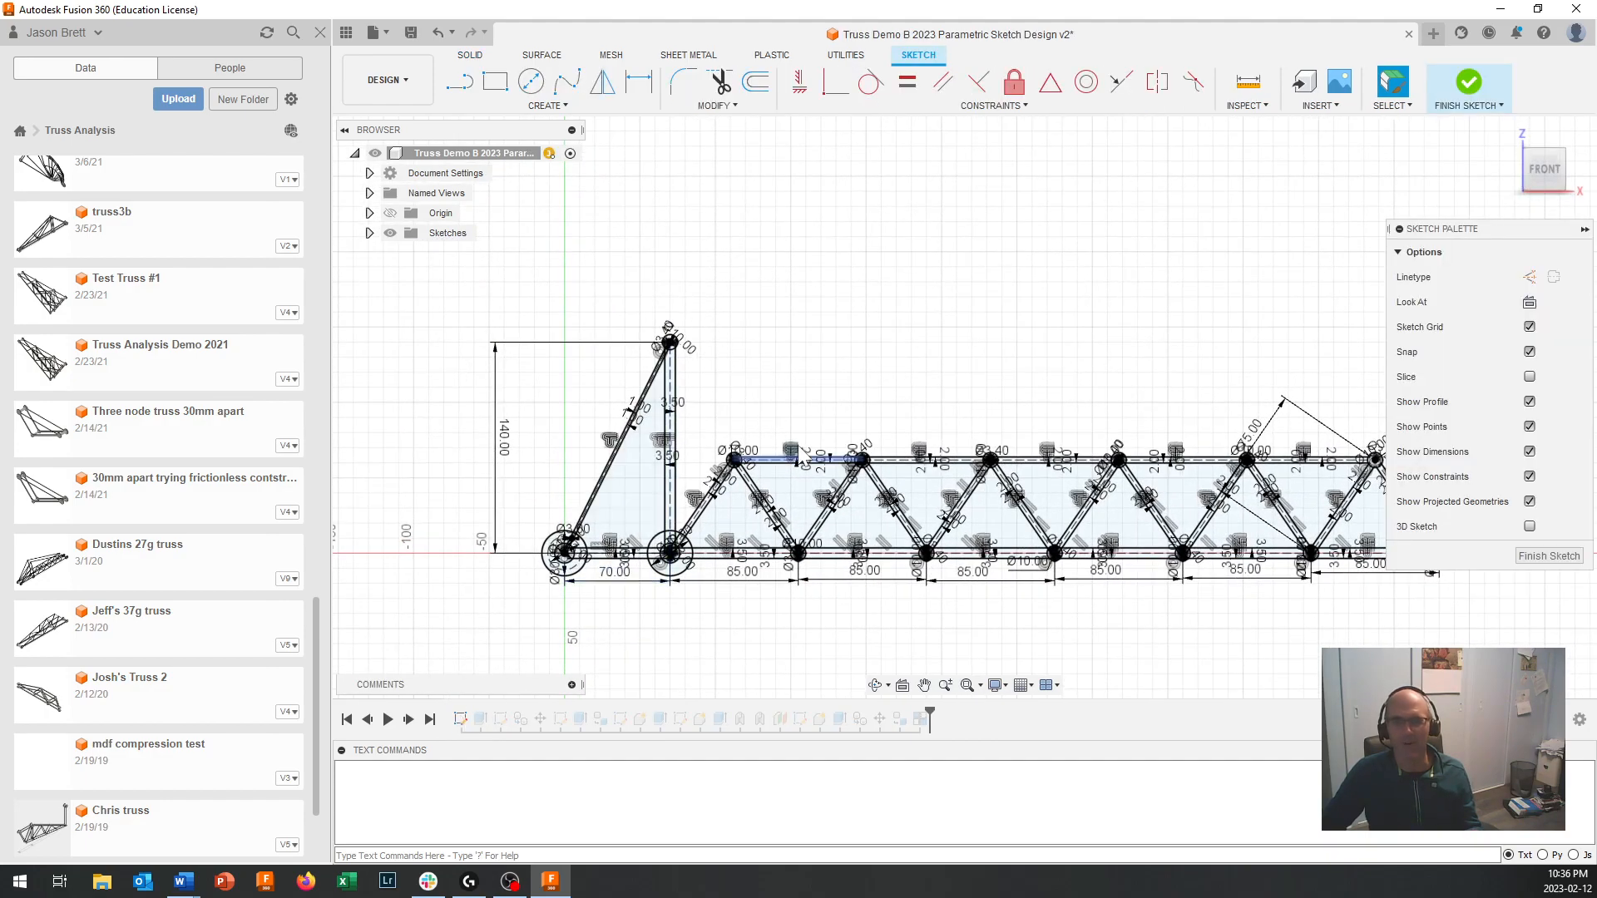
Step: Set the diameter of the outer circle at the top of the tower to 20 mm
scroll(802, 452, "down", 1)
scroll(823, 451, "up", 2)
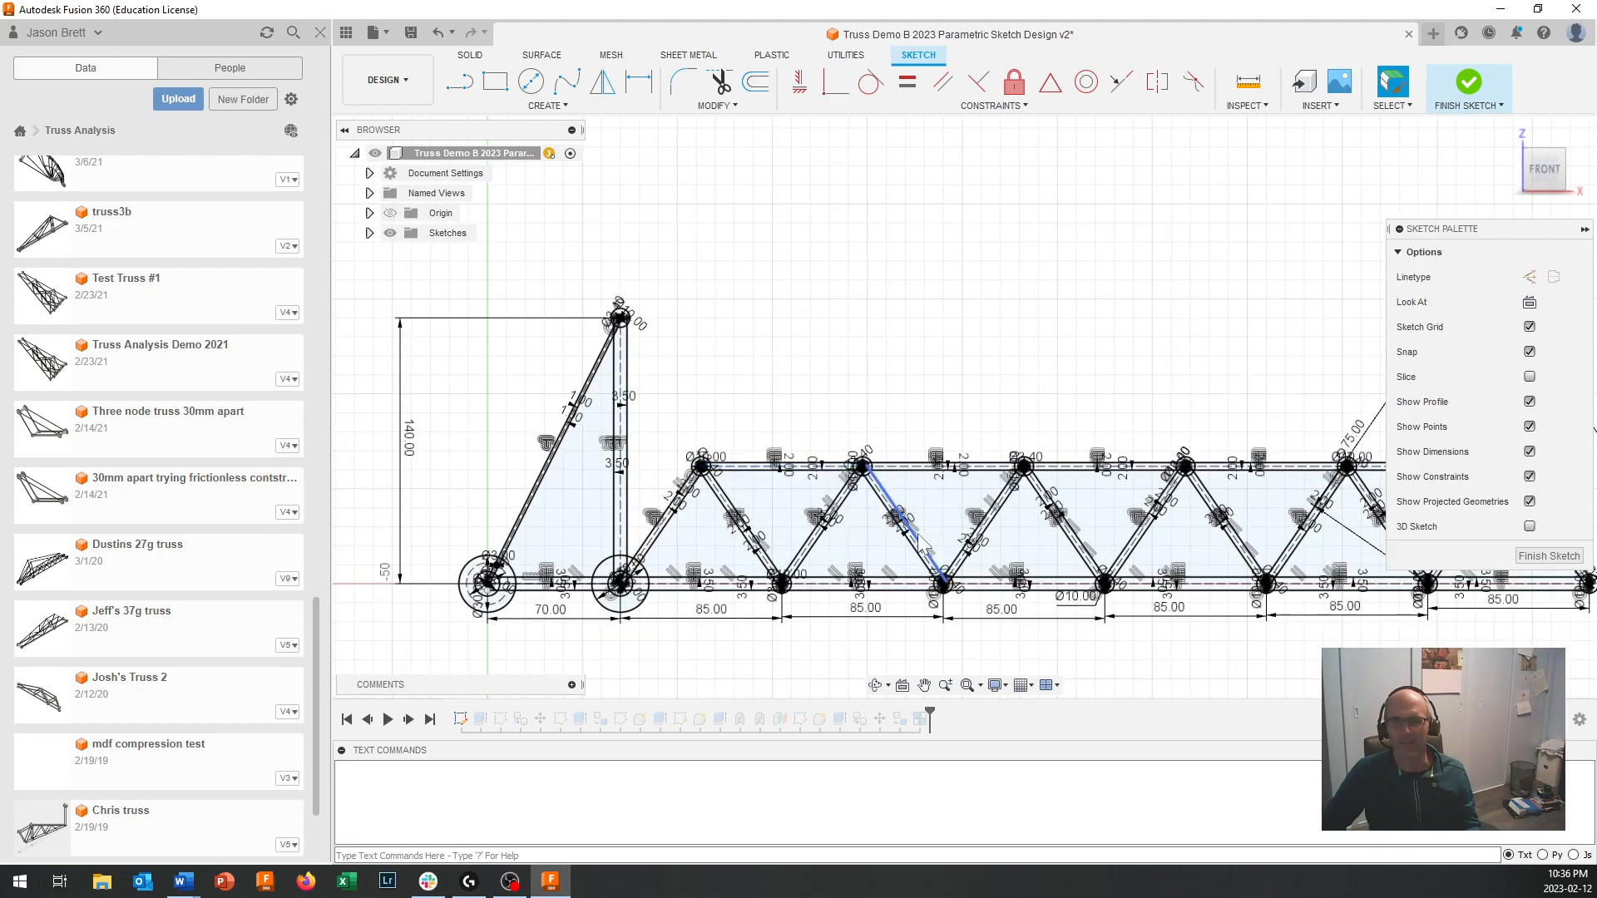
scroll(773, 516, "up", 1)
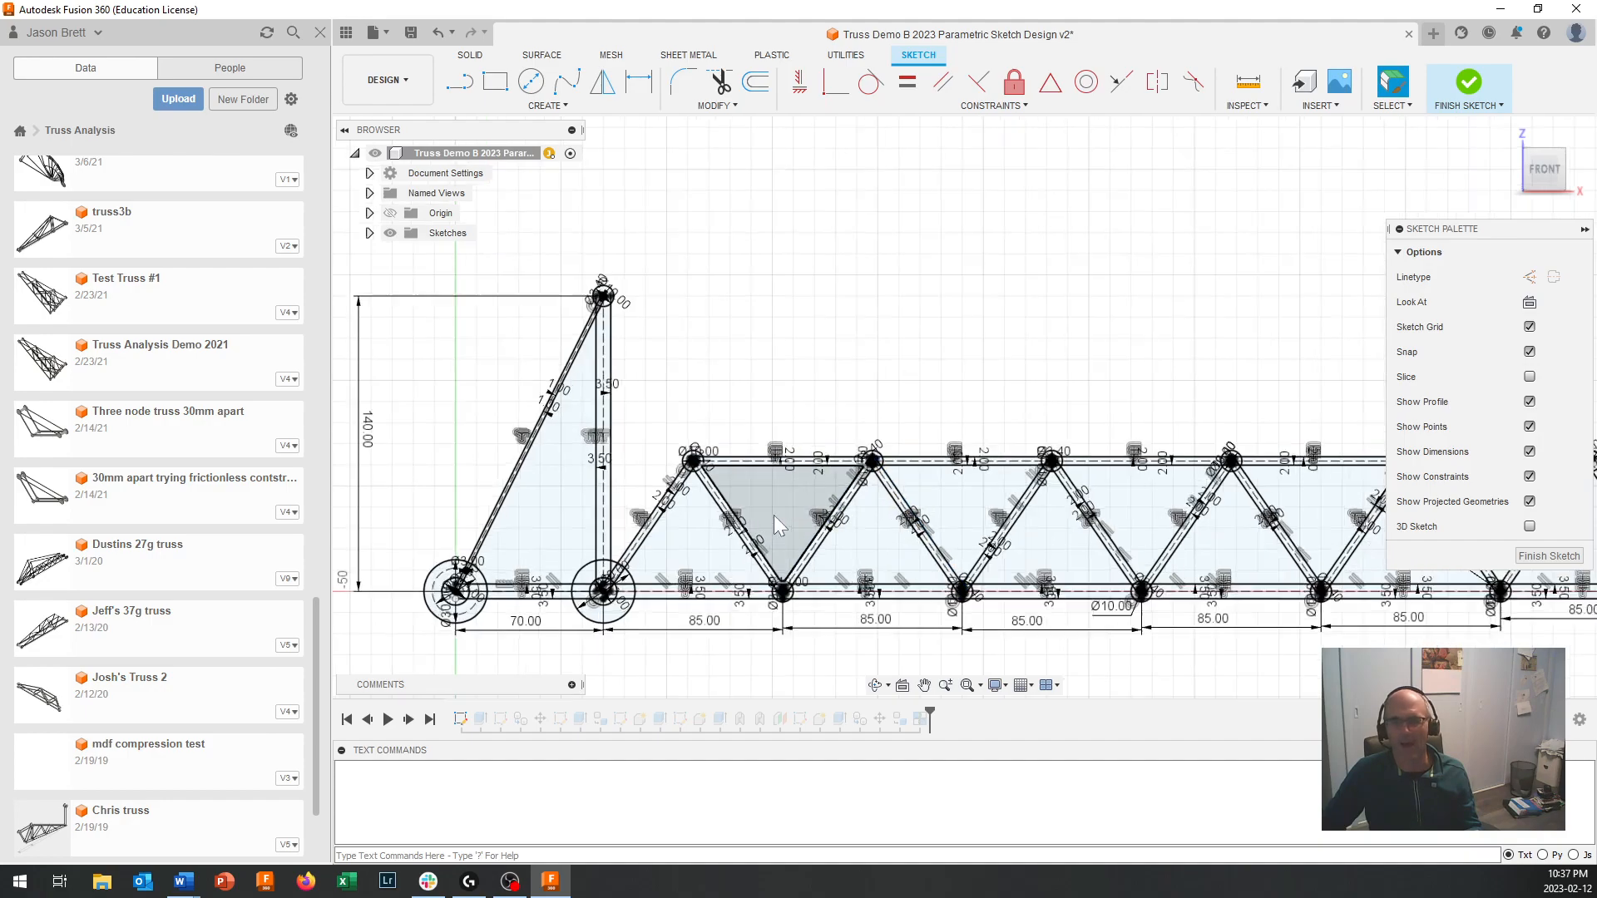
scroll(781, 502, "up", 1)
scroll(781, 503, "down", 1)
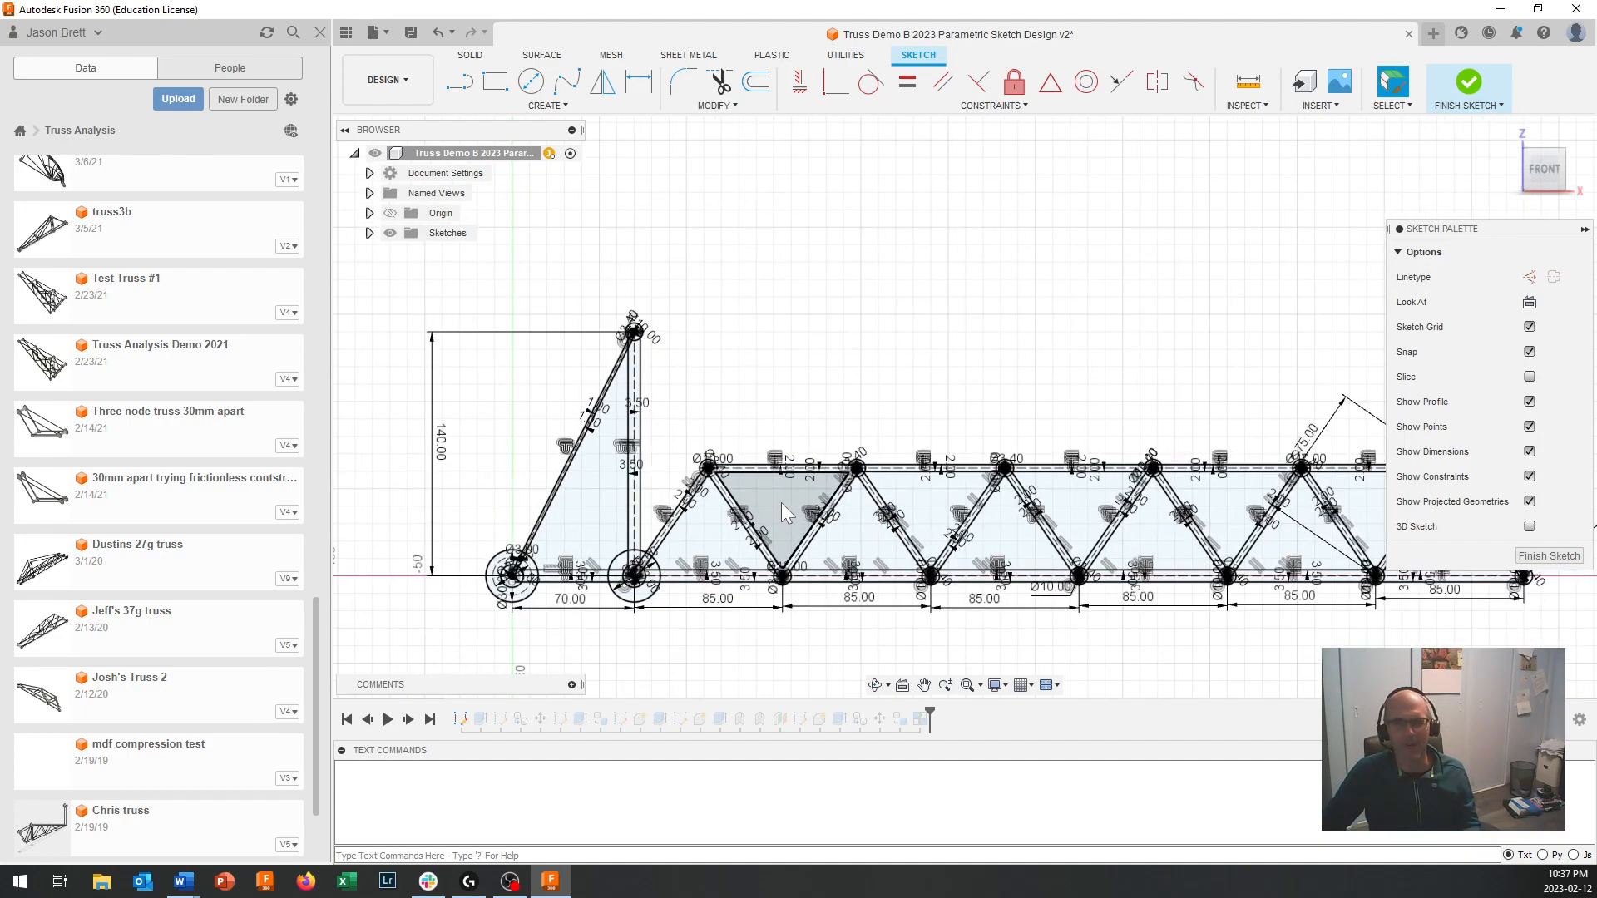
left_click(639, 362)
scroll(631, 324, "up", 3)
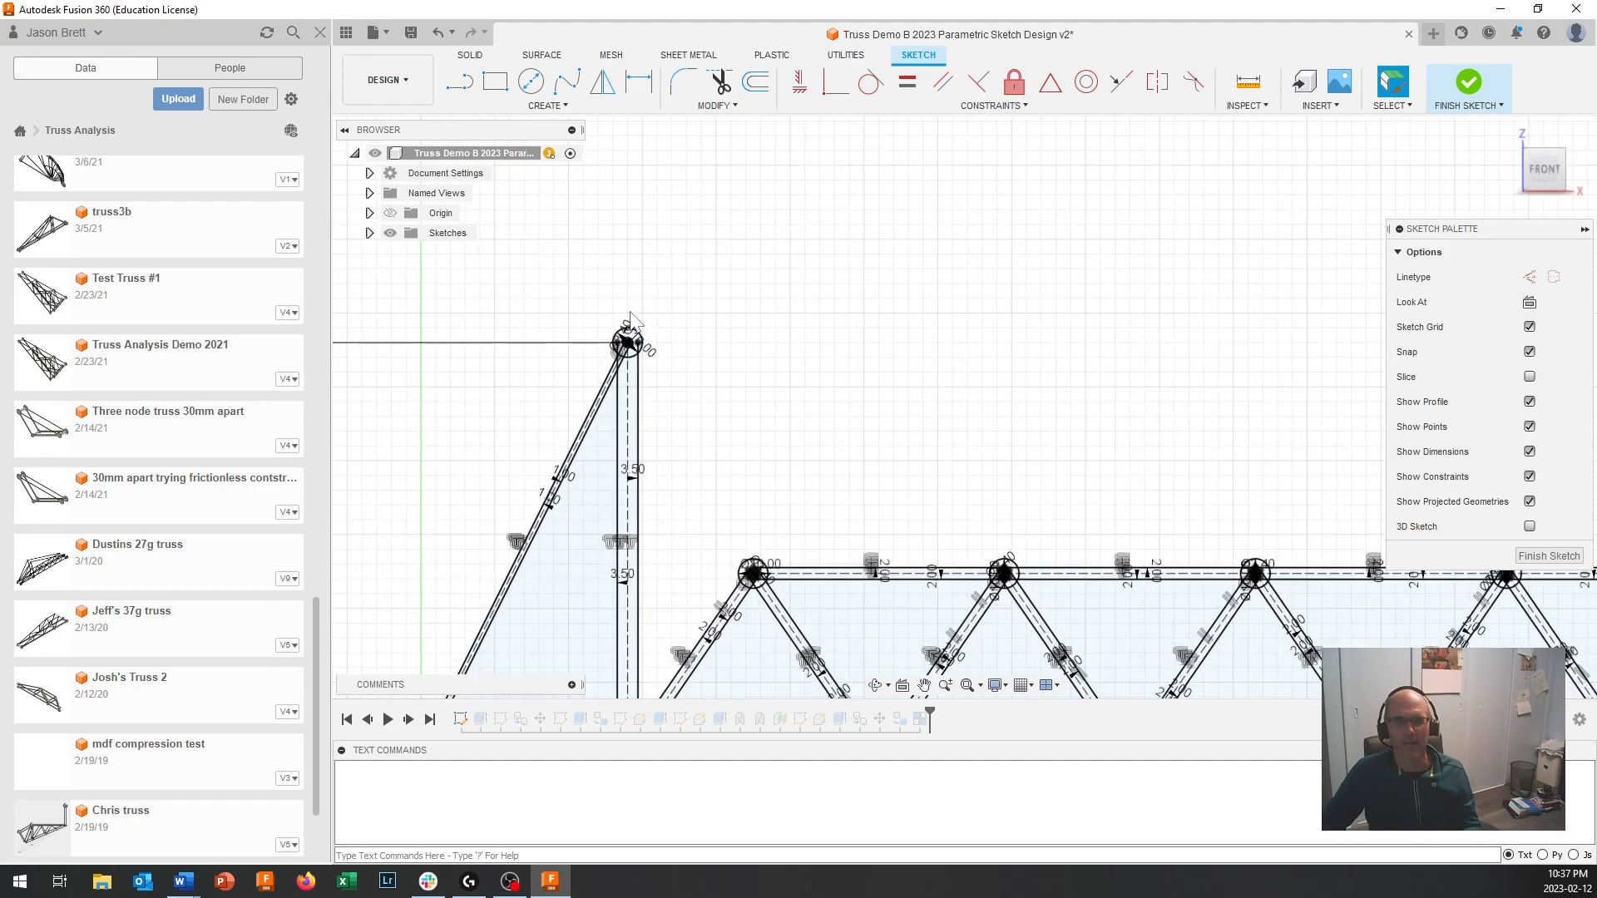
scroll(631, 319, "up", 1)
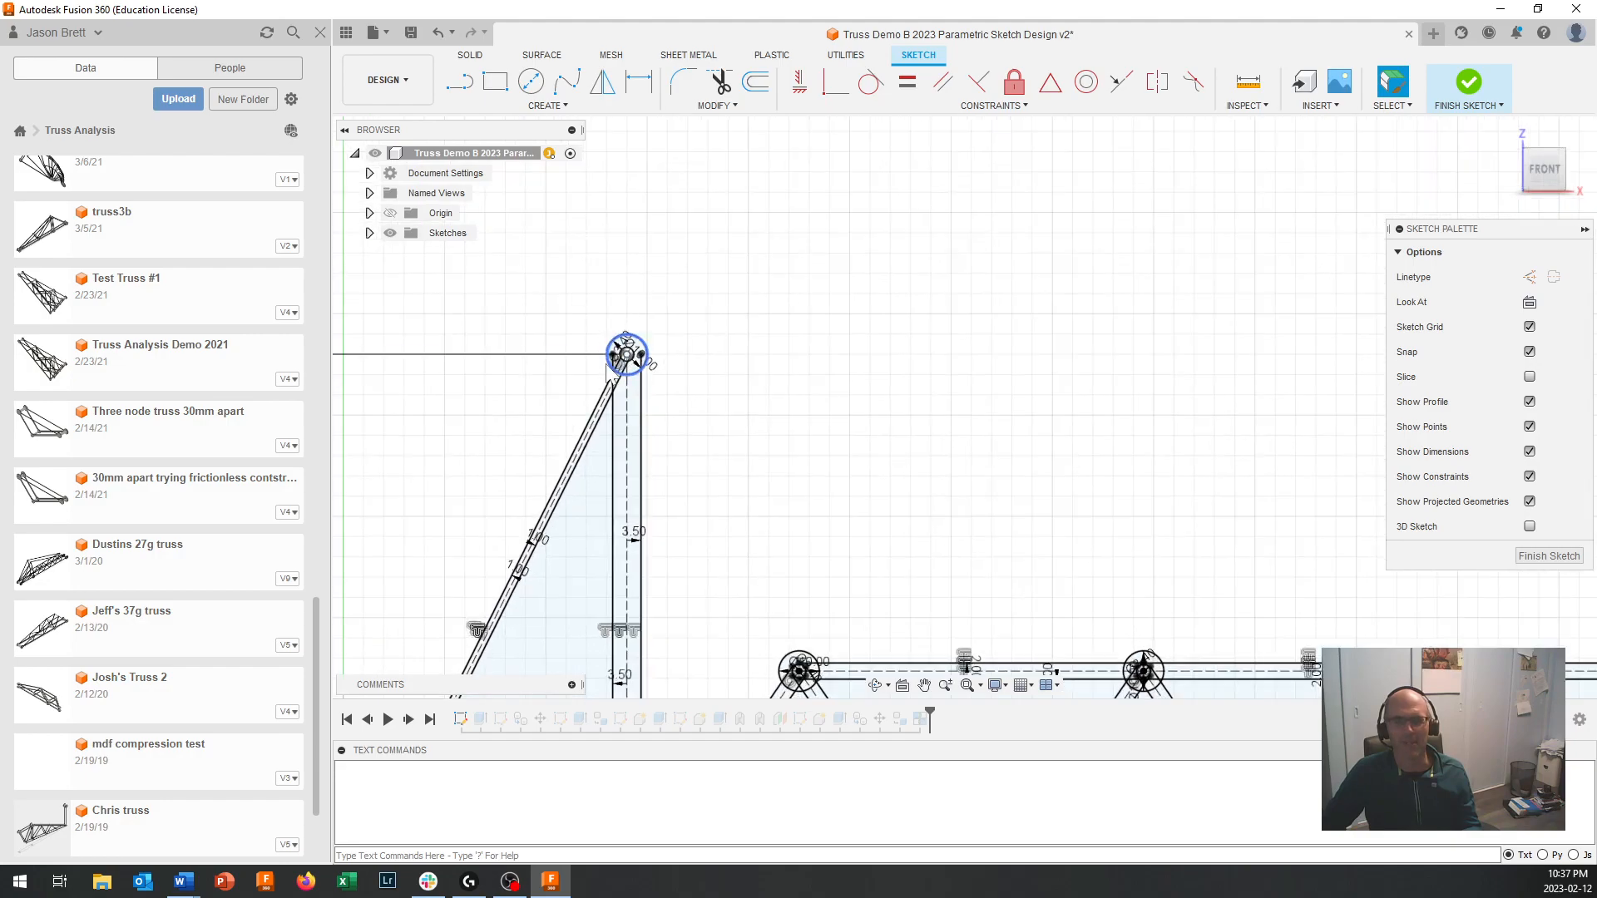
scroll(652, 378, "up", 5)
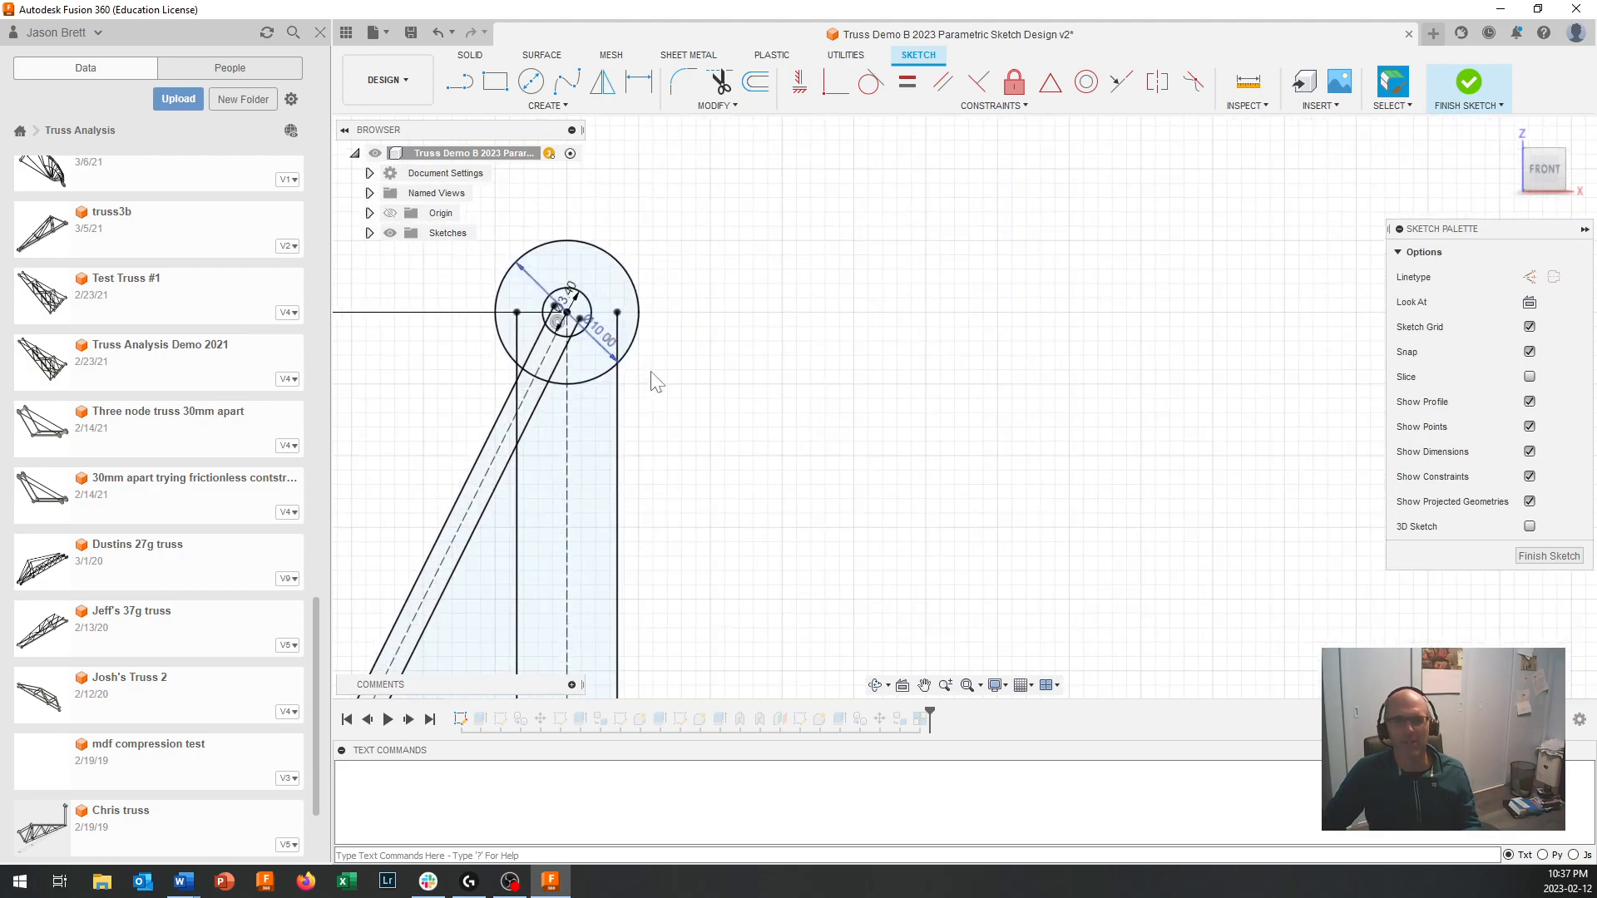
double_click(597, 336)
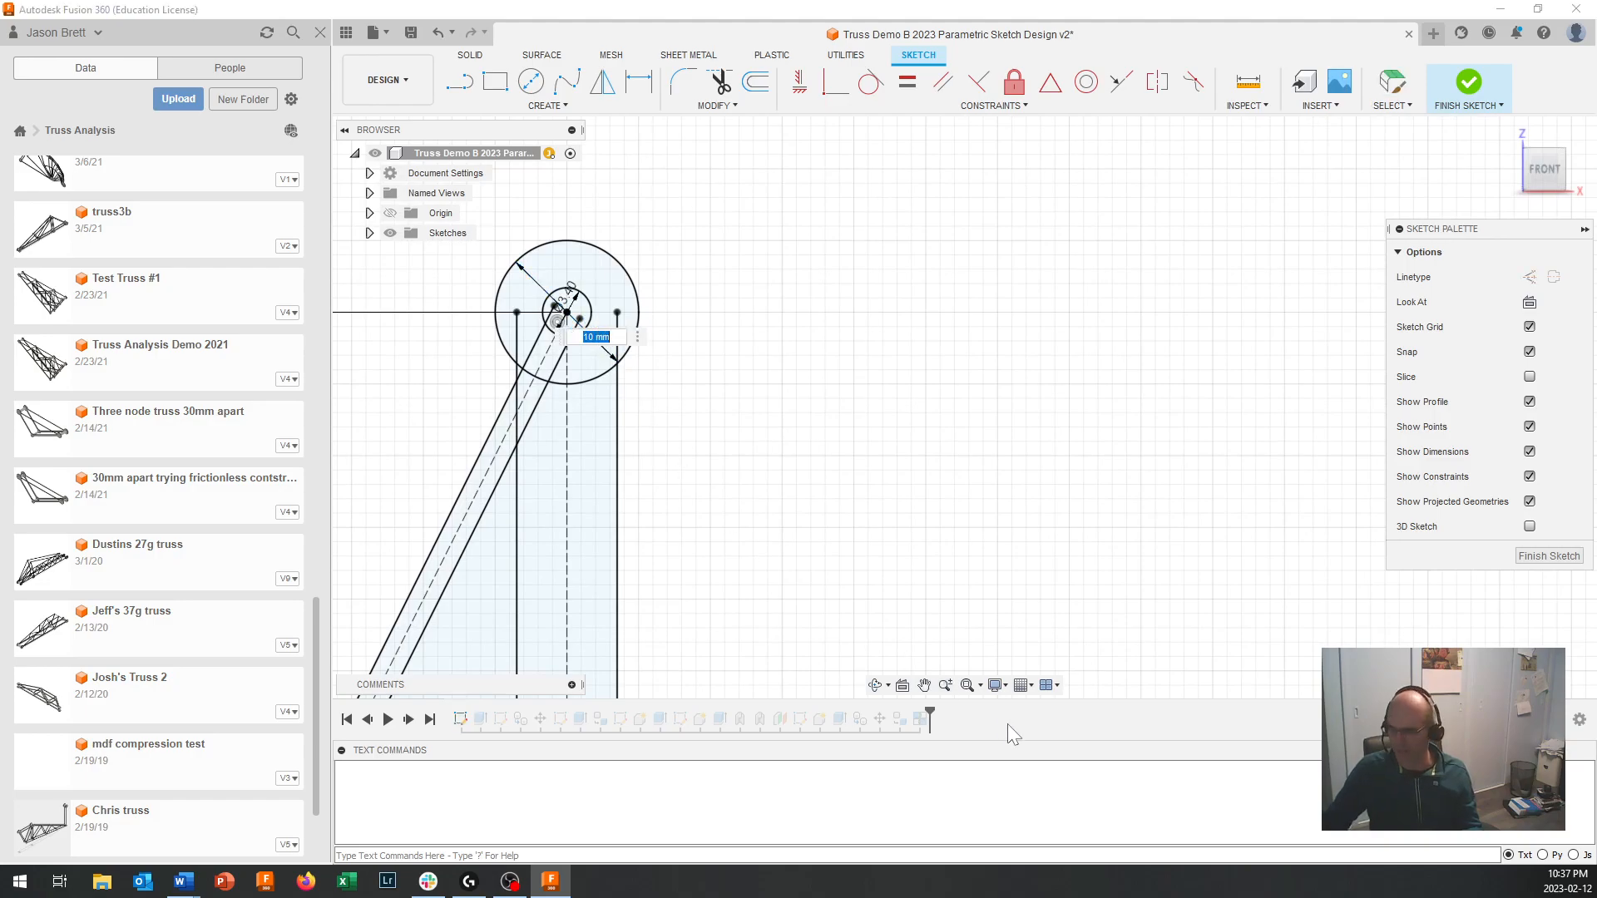
type("20")
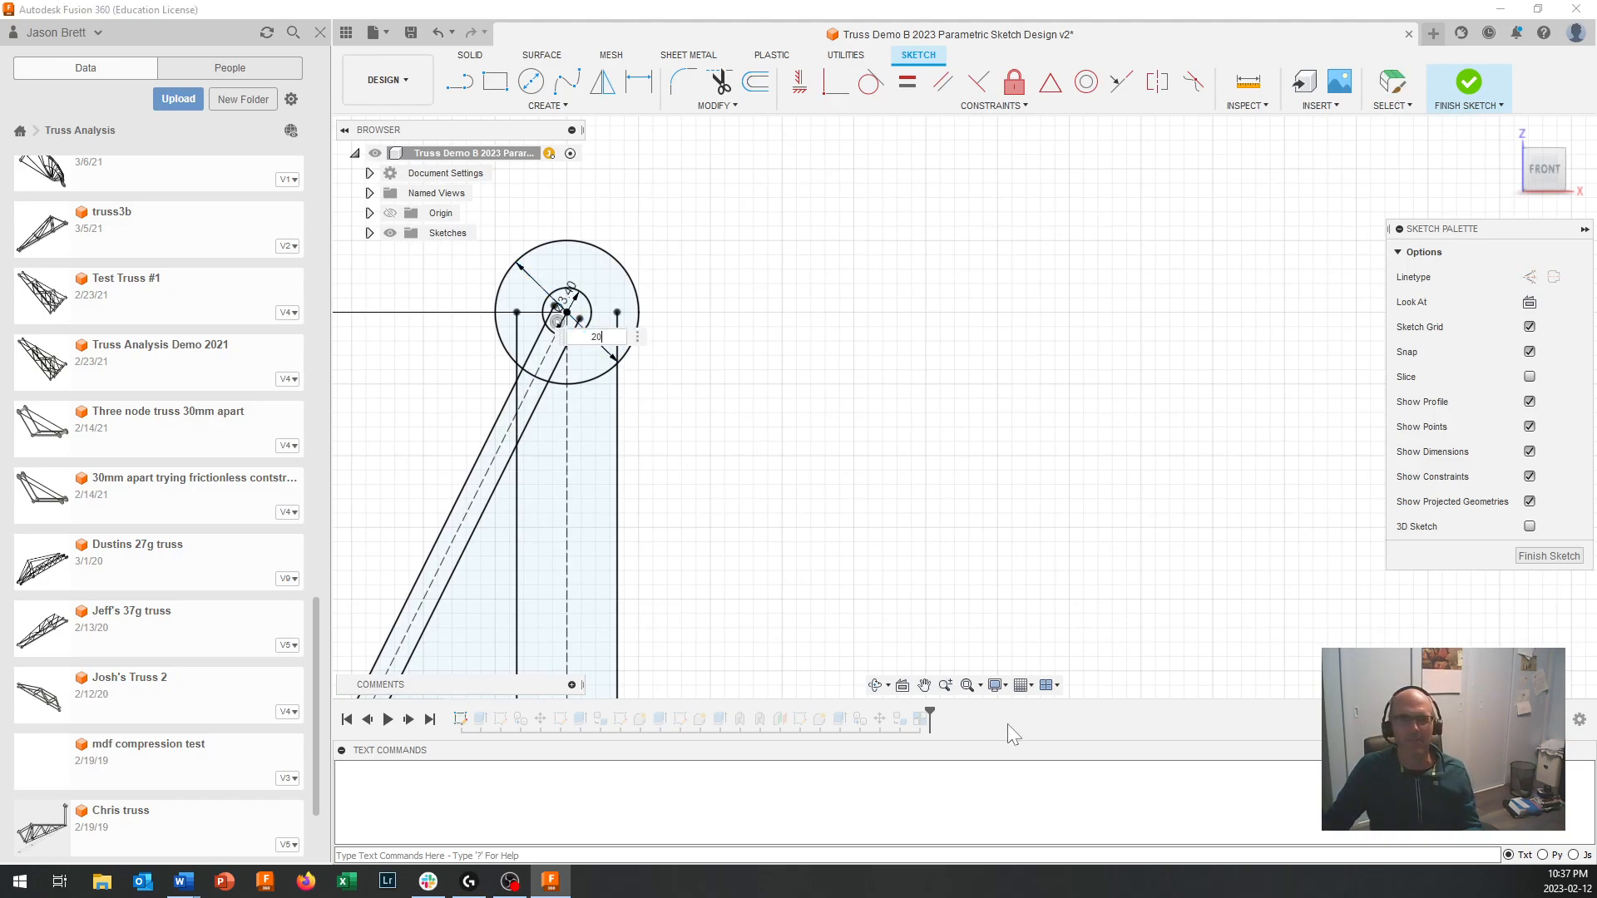
key("Return")
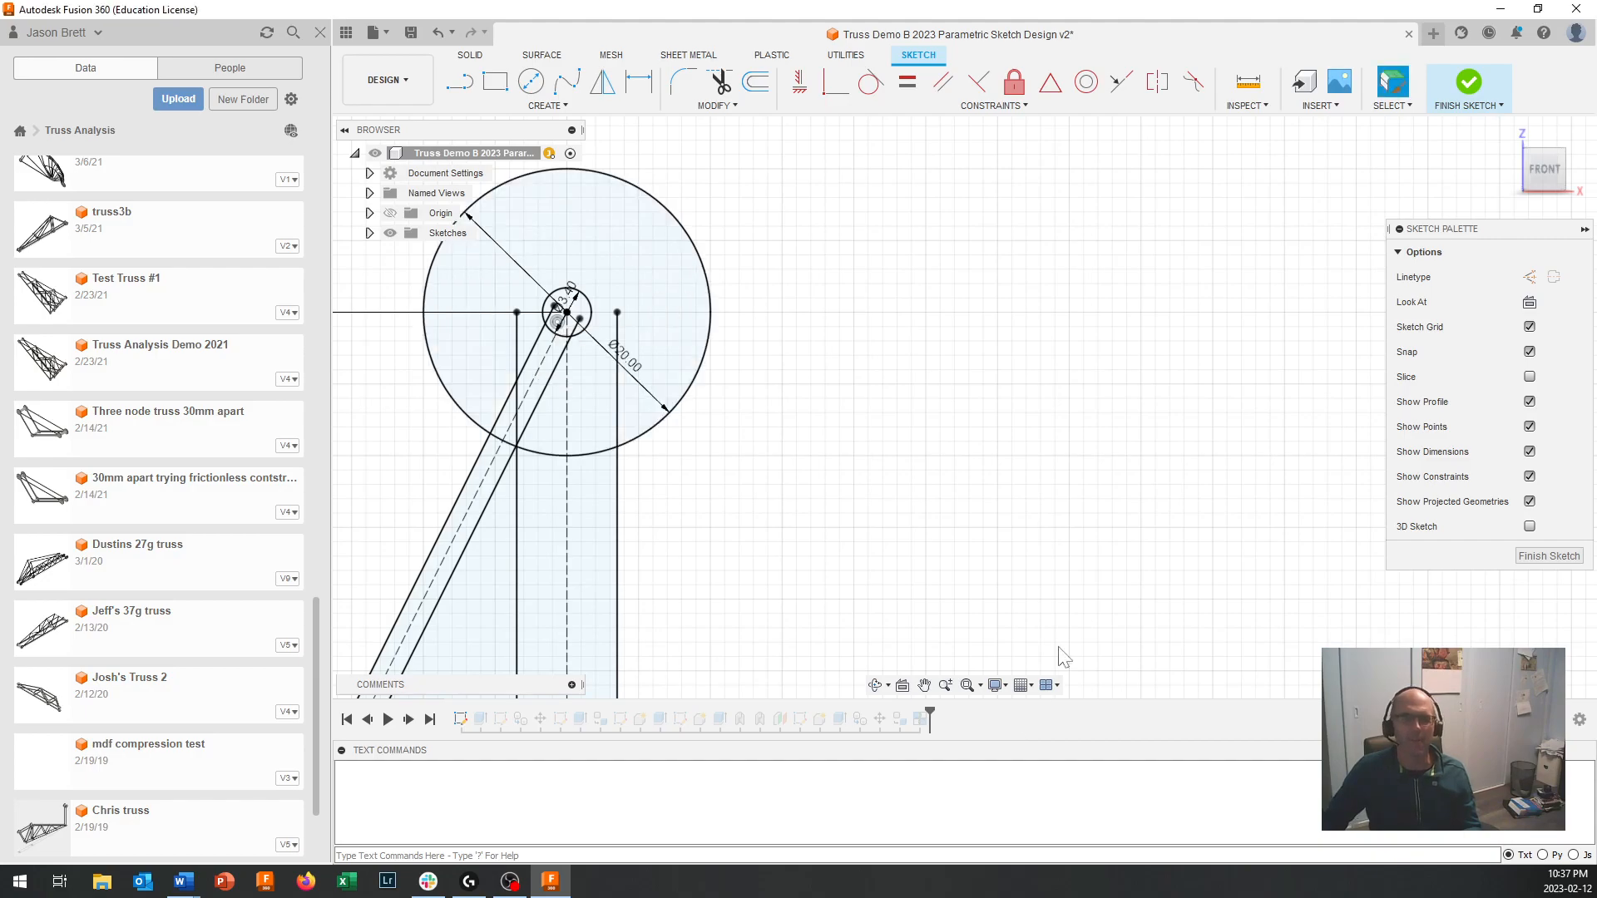
Step: Set the diameter of the inner circle at the top of the tower to 9.5 mm and finish the sketch
left_click(574, 299)
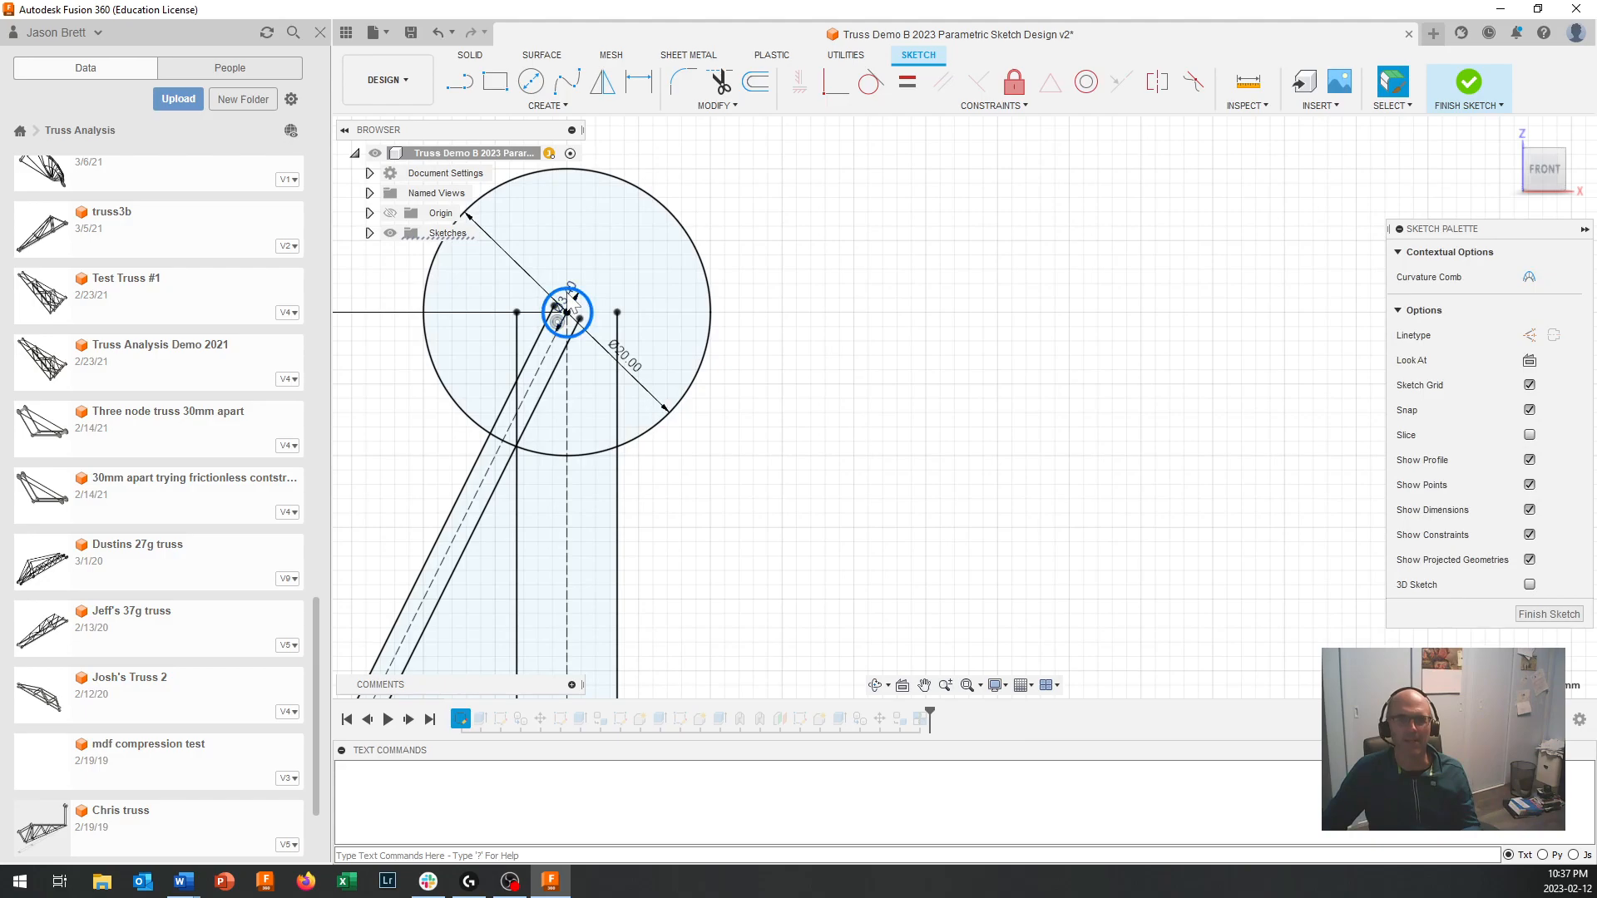
key("d")
left_click(565, 302)
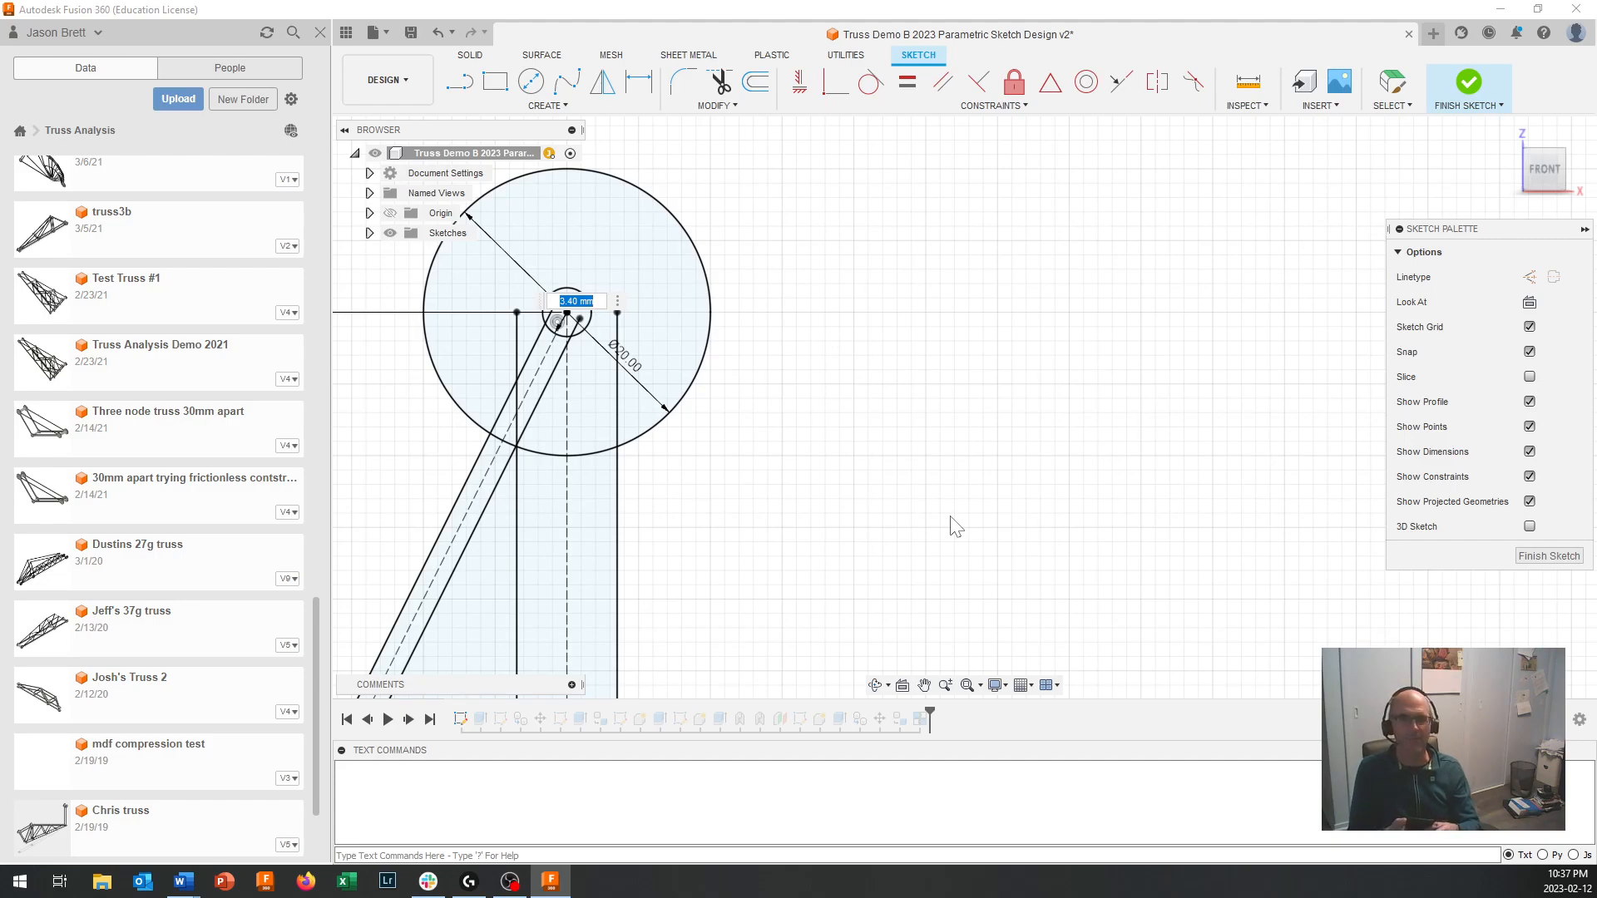
type("9")
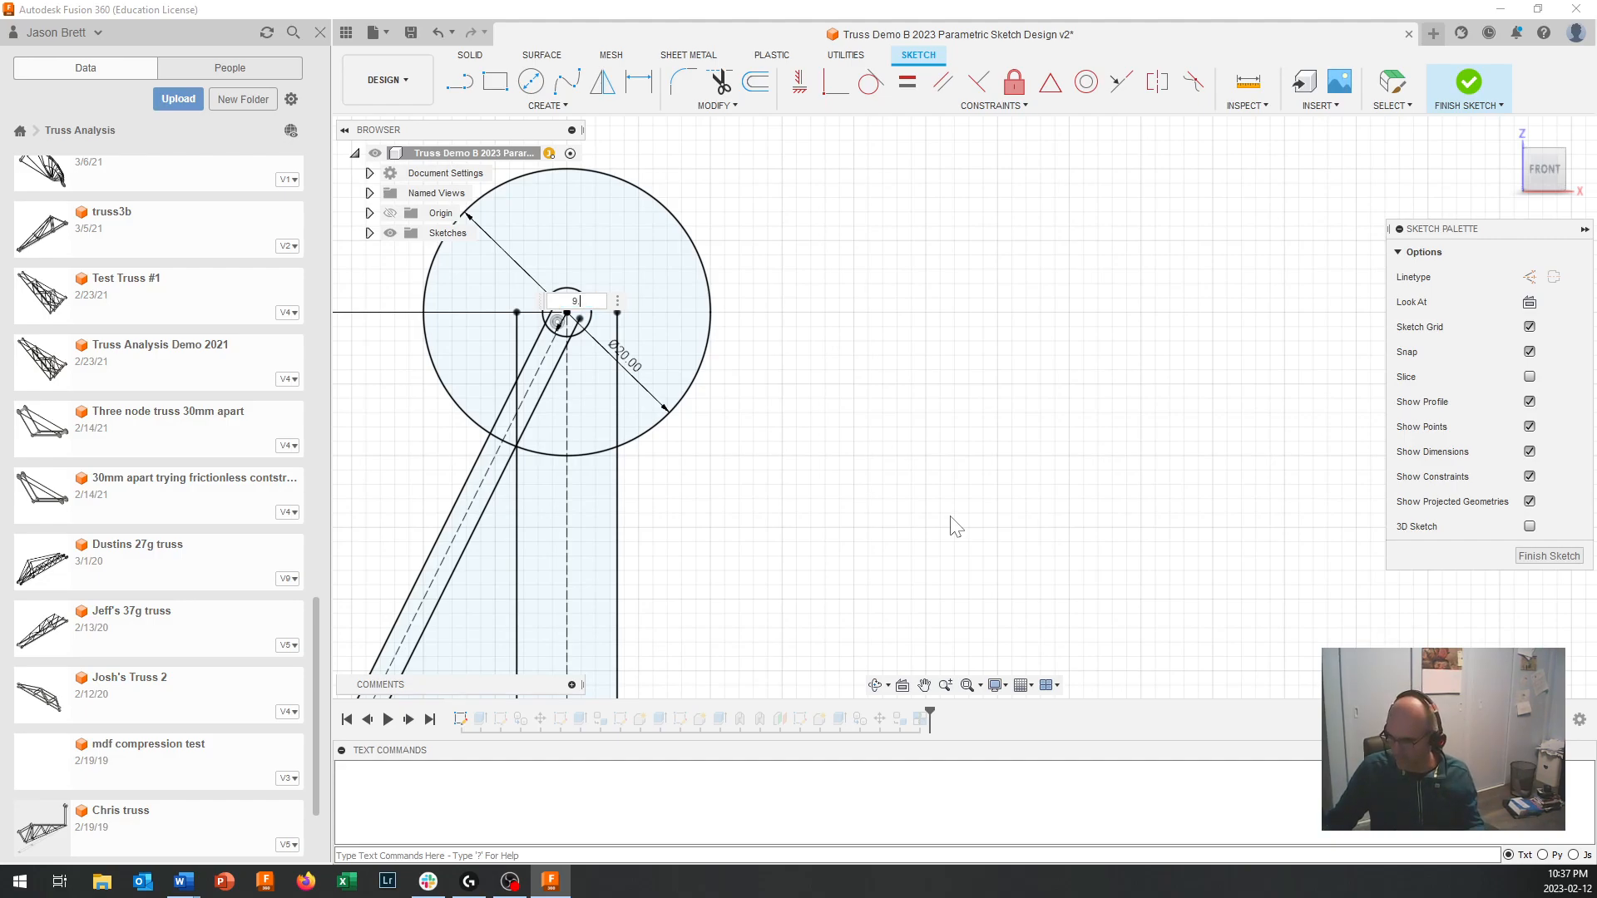
type(".5")
key("Return")
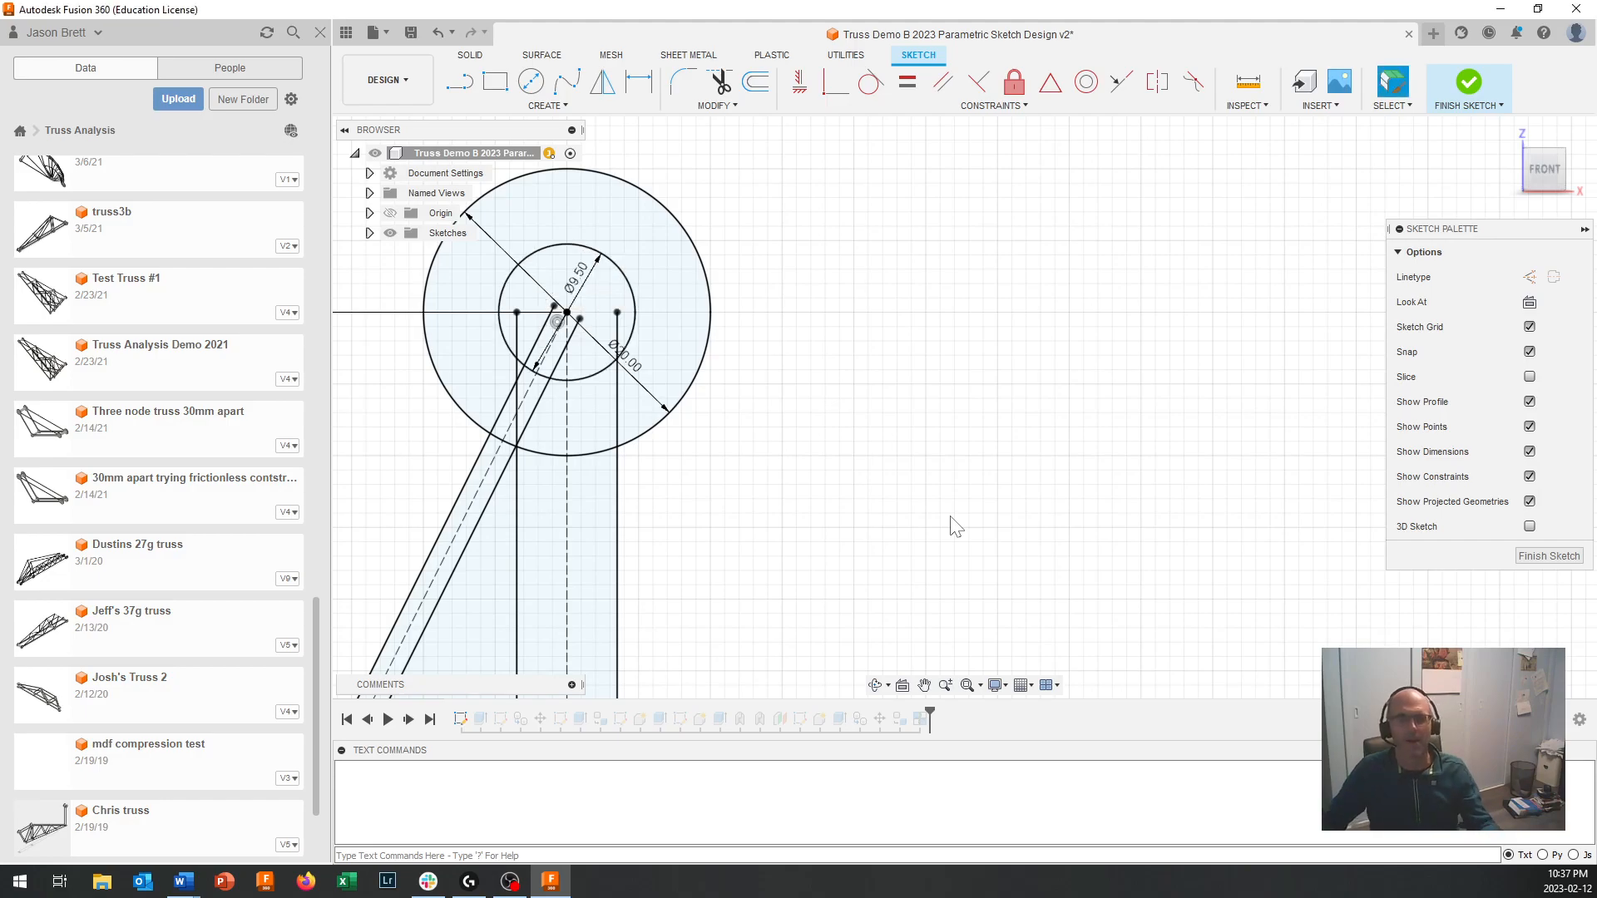
left_click(1468, 83)
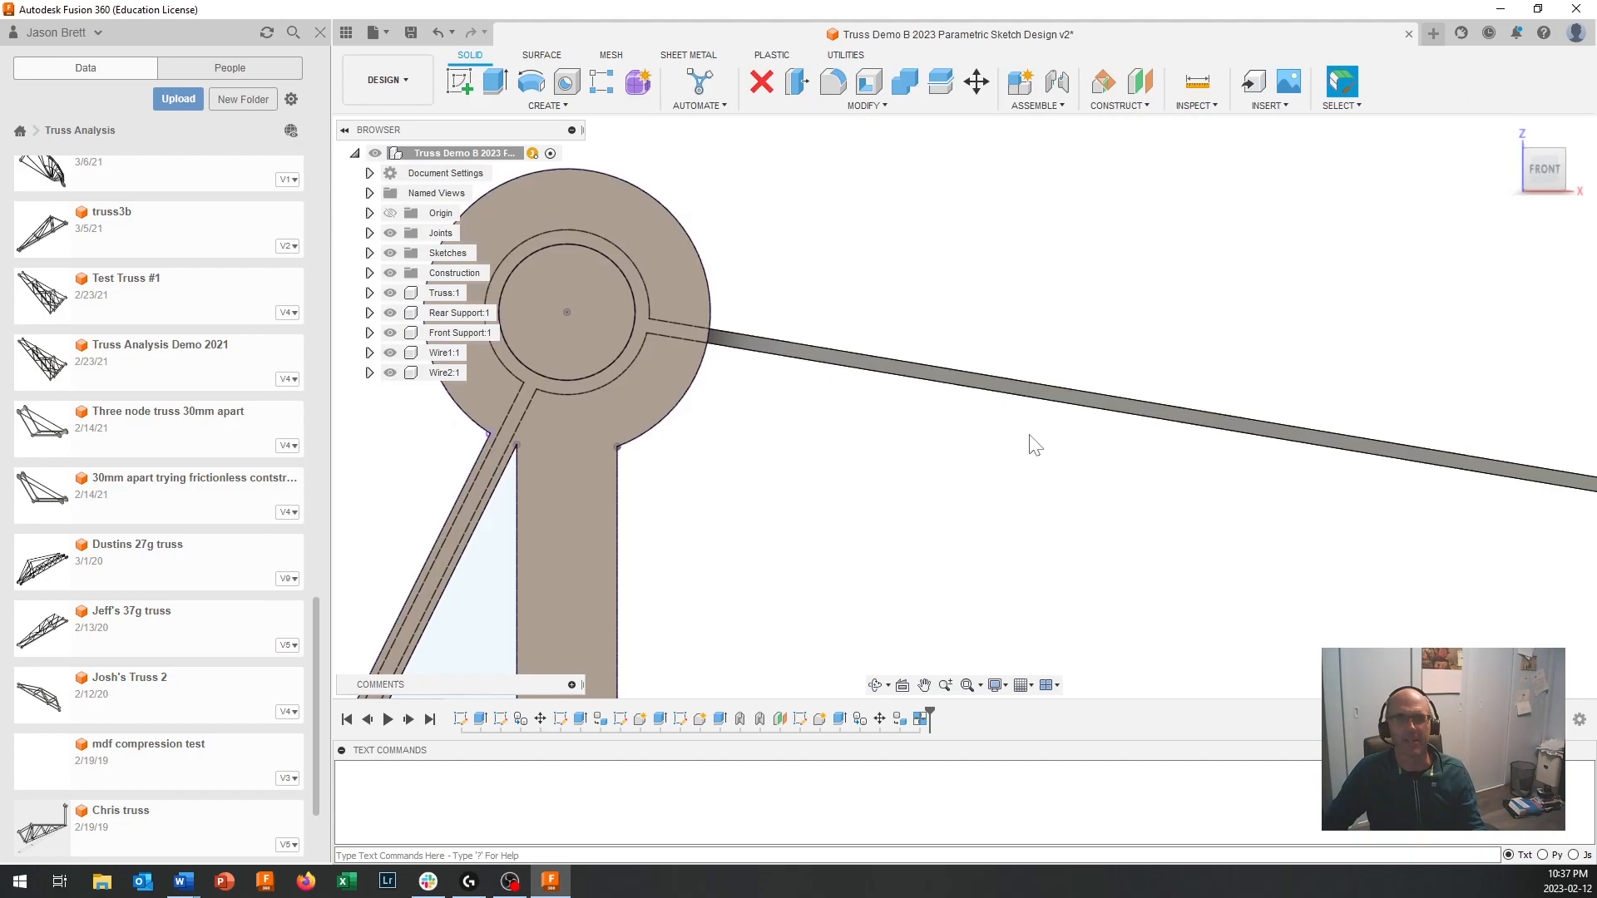
Step: Examine the enlarged rings and cross member at the tower top, including how the wires fit around them
scroll(902, 521, "down", 3)
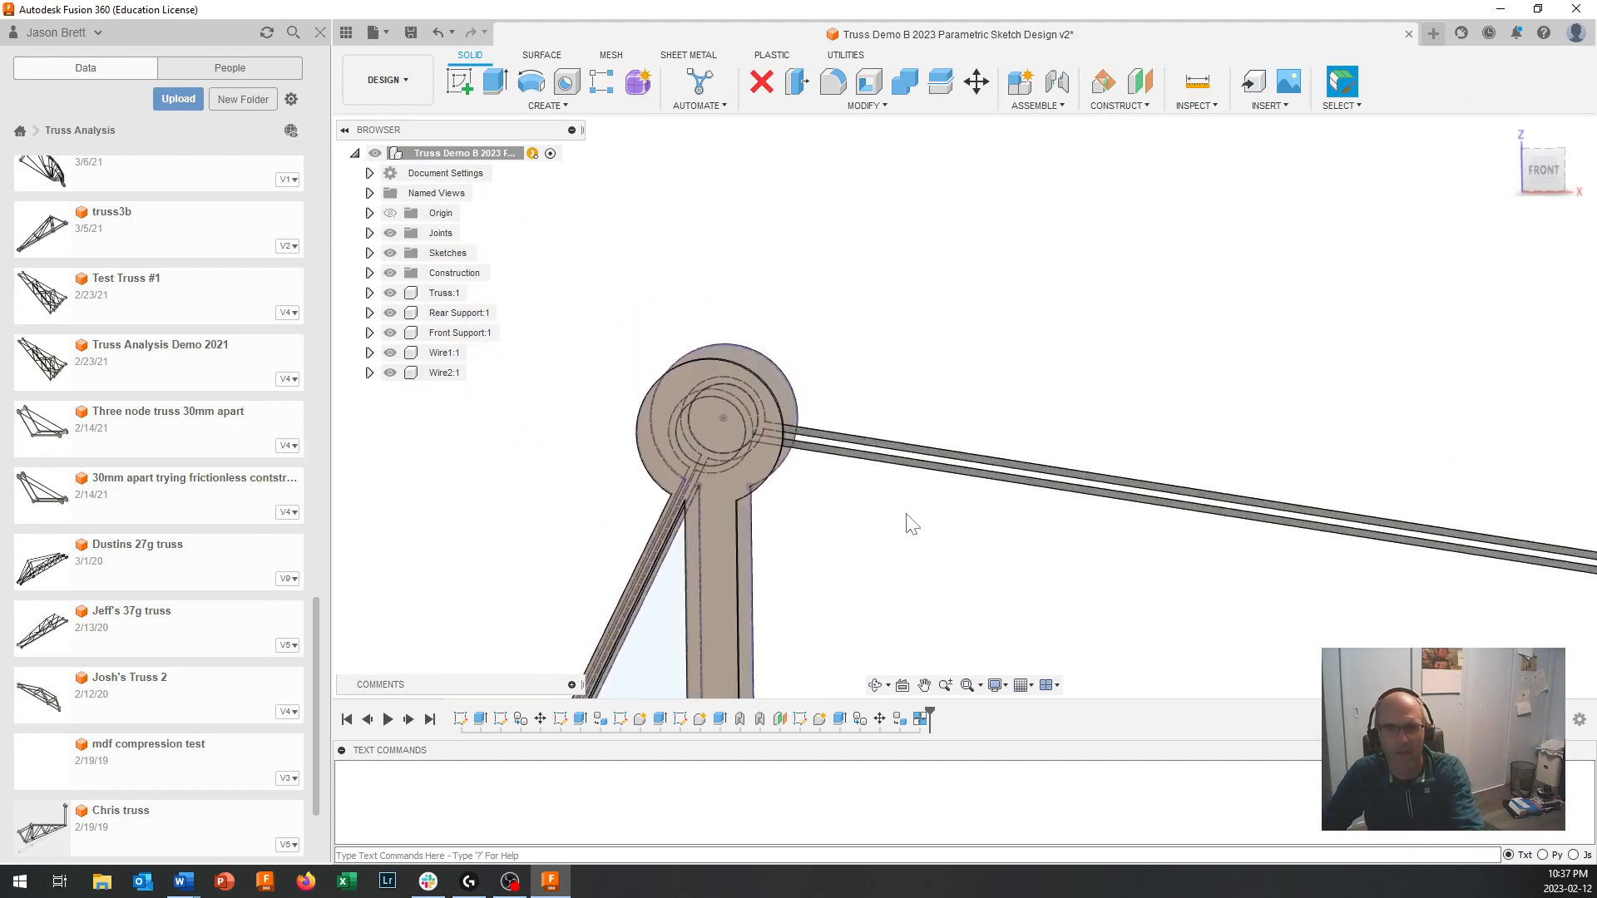
middle_click_drag(907, 515, 913, 447, "shift")
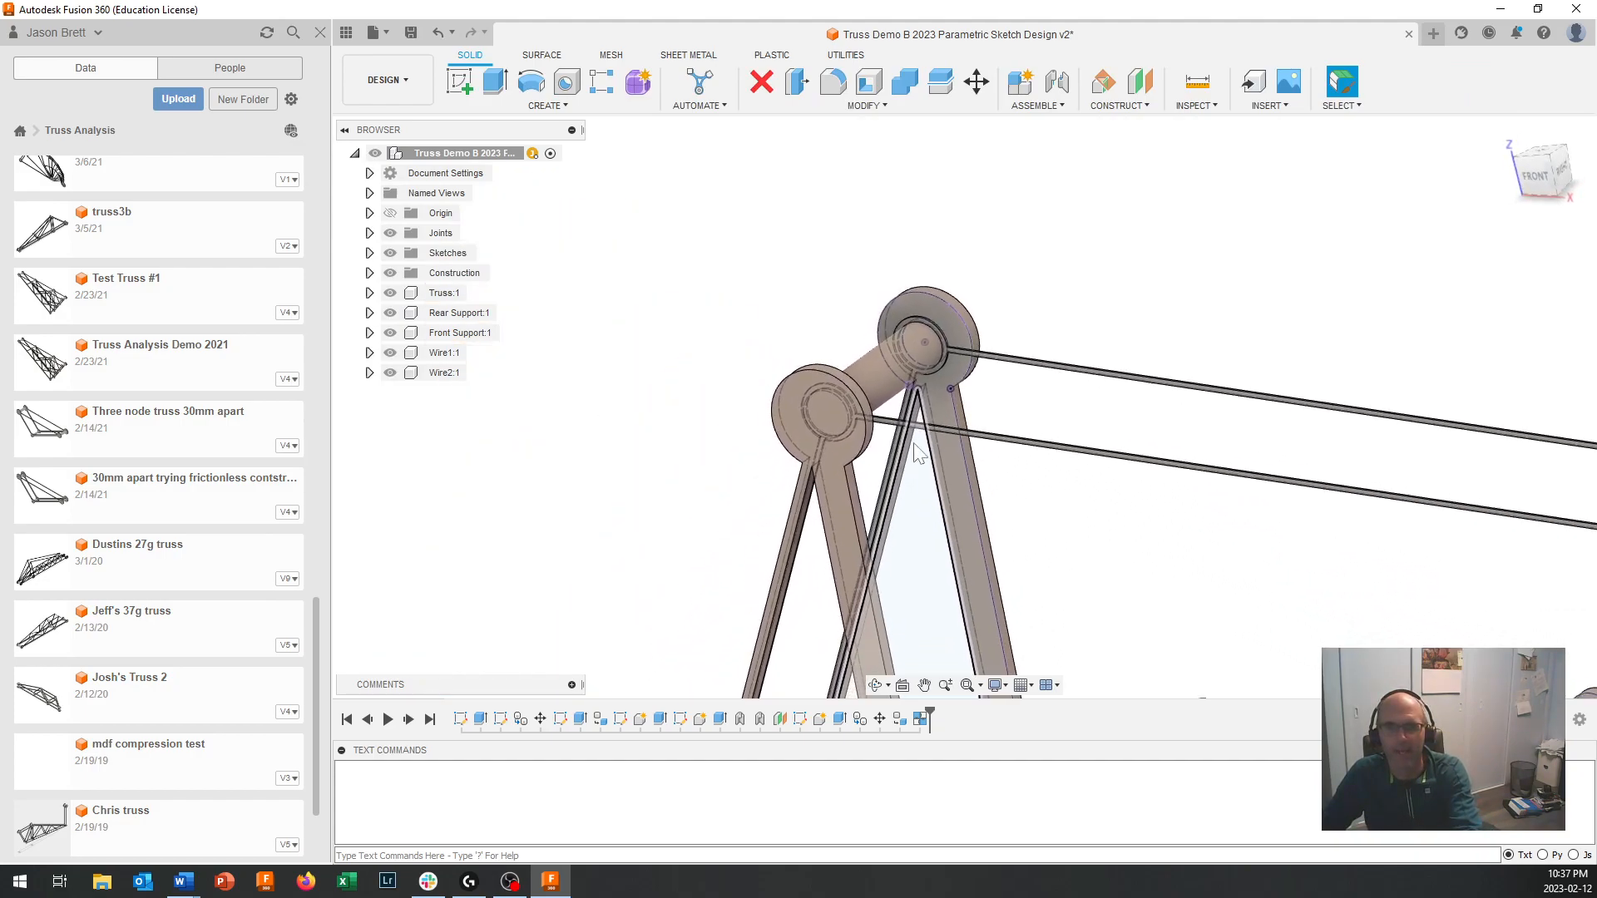
scroll(917, 453, "up", 6)
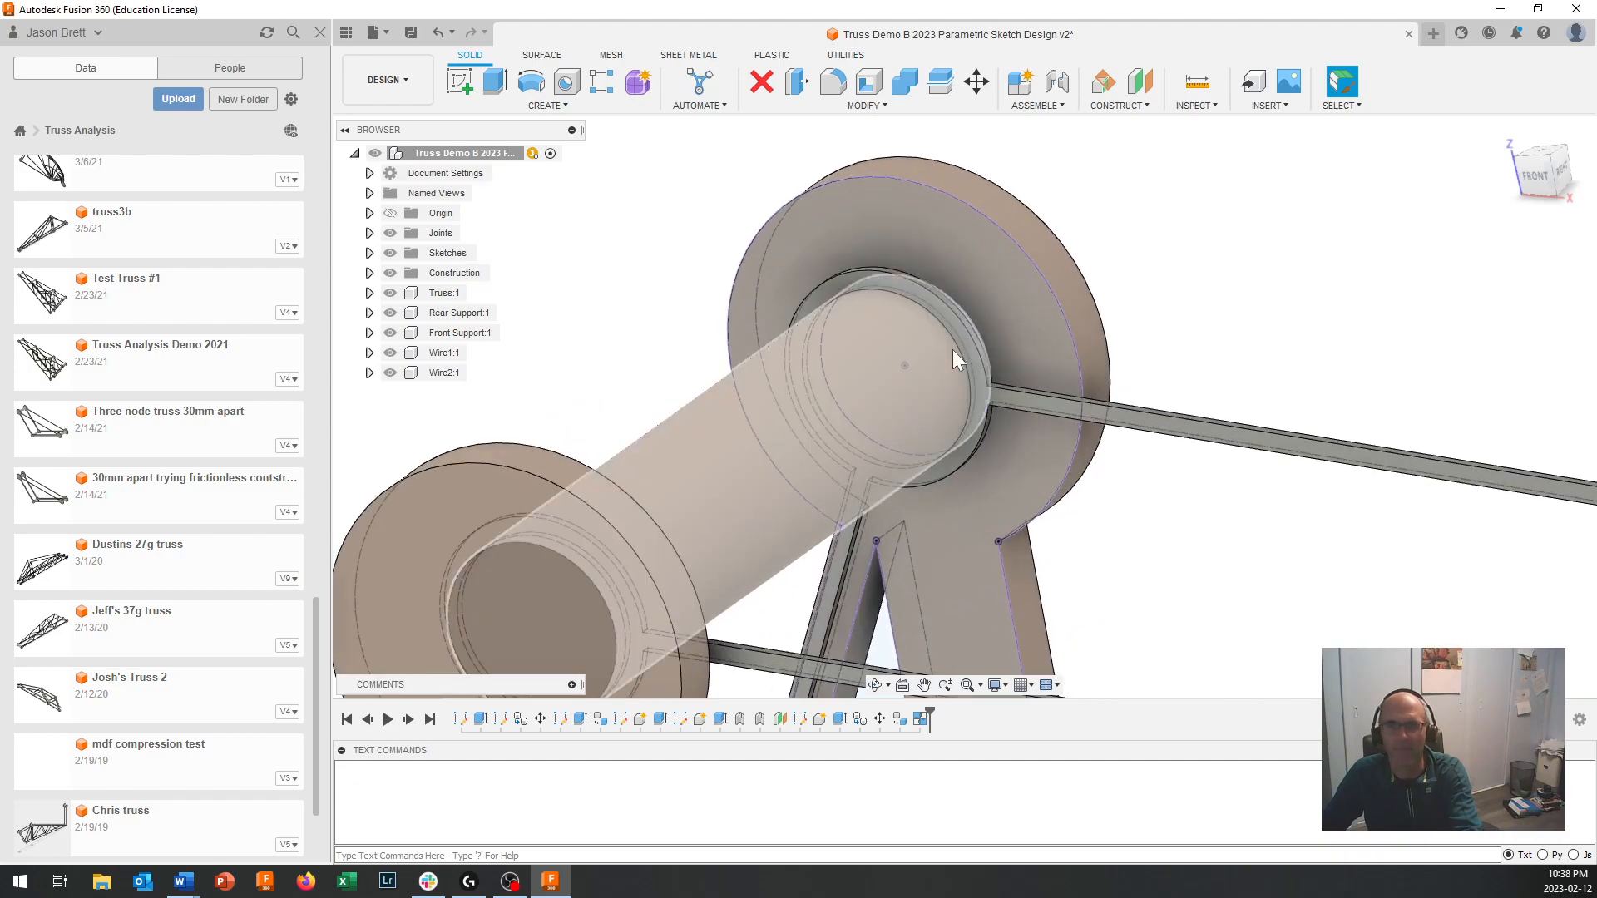
scroll(956, 356, "up", 3)
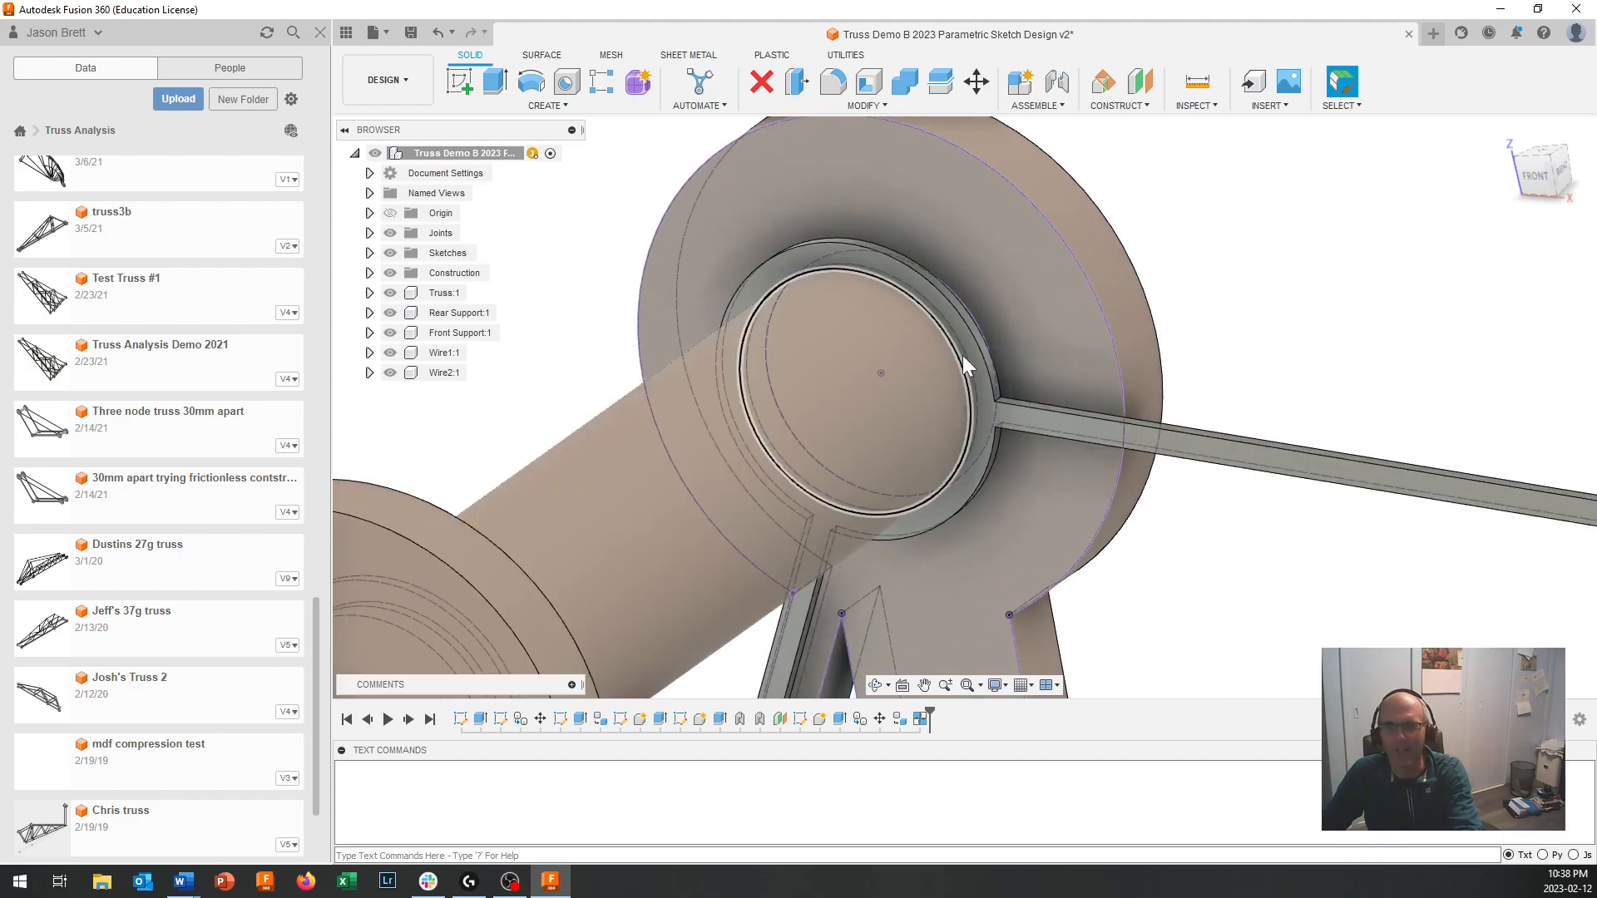
scroll(824, 469, "down", 10)
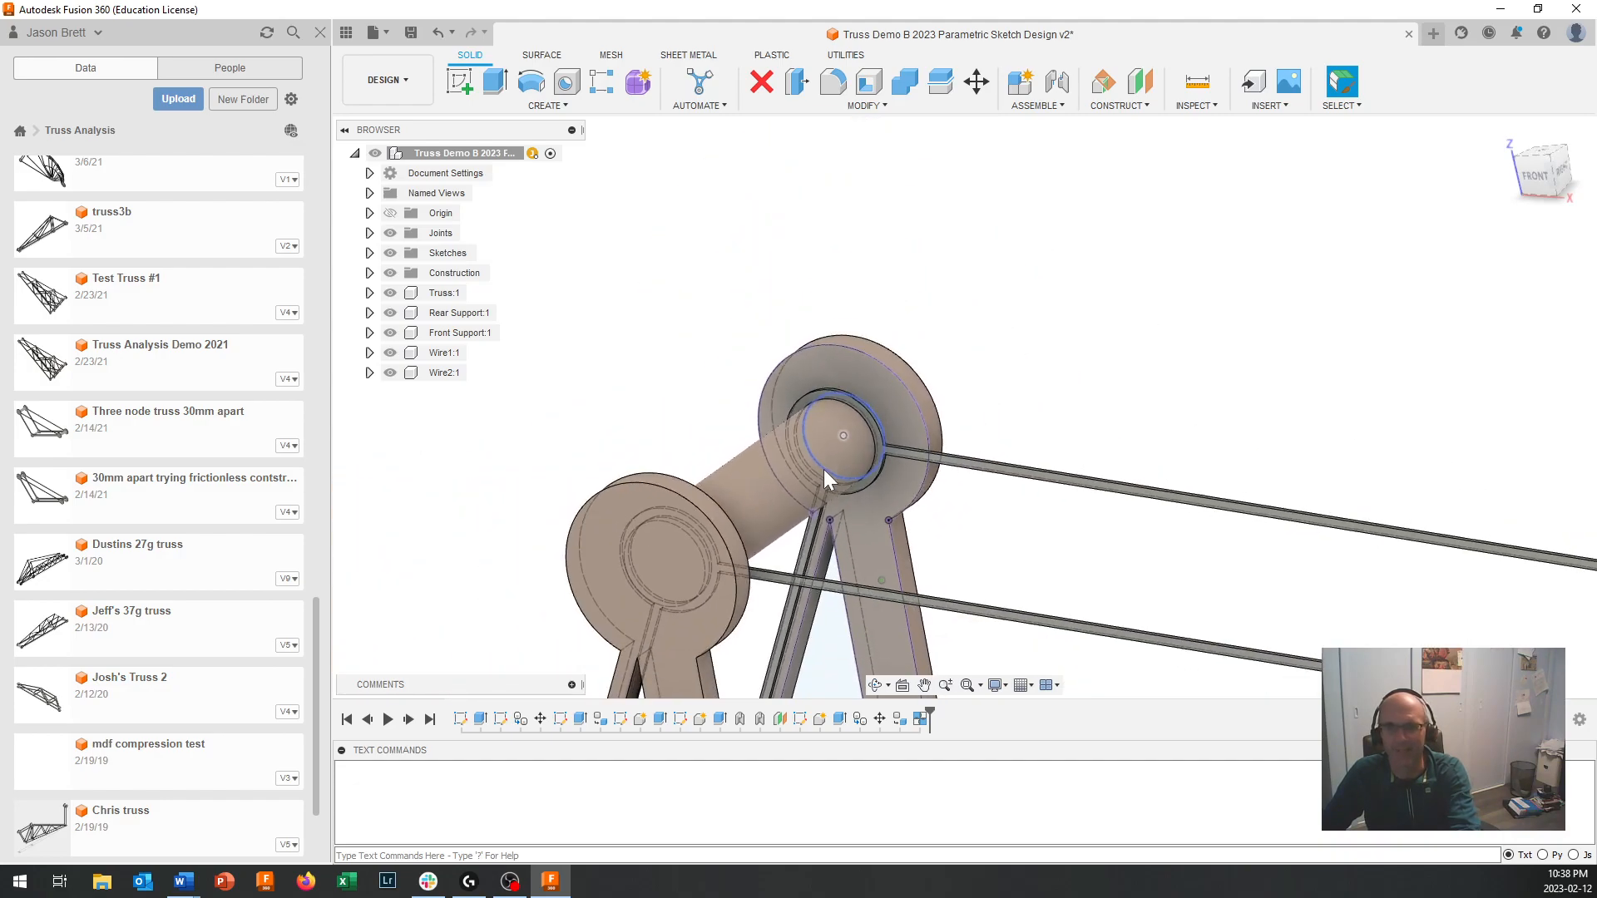
middle_click_drag(823, 469, 739, 374, "shift")
scroll(744, 384, "down", 6)
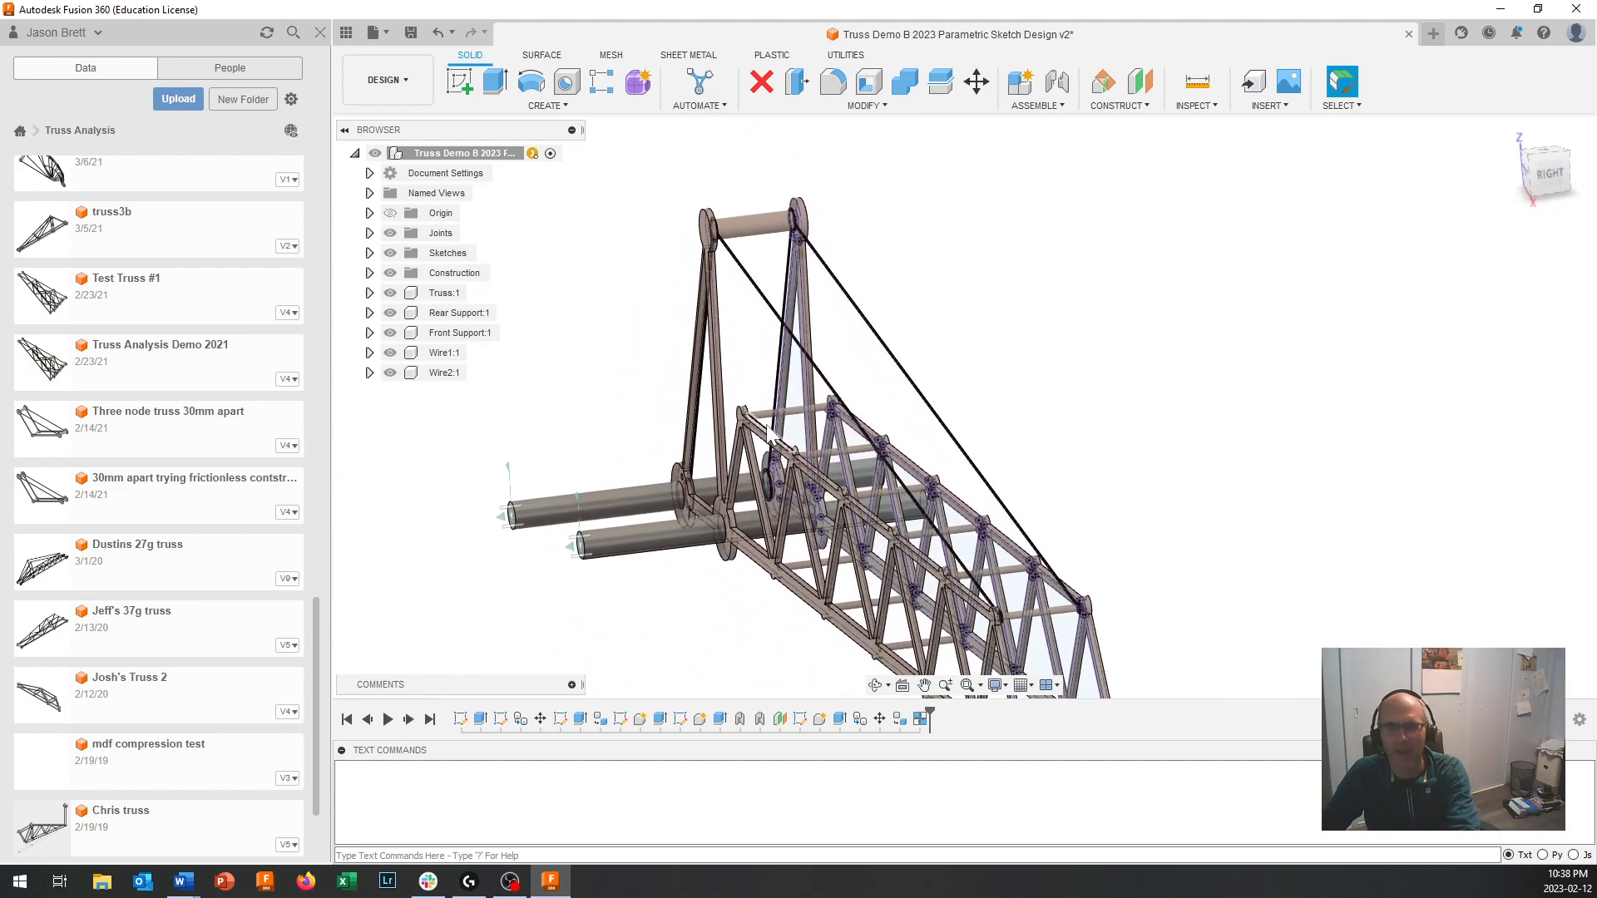
Step: Switch to the Render workspace and review the cloud render settings, closing them without starting a render
middle_click_drag(812, 484, 827, 466, "shift")
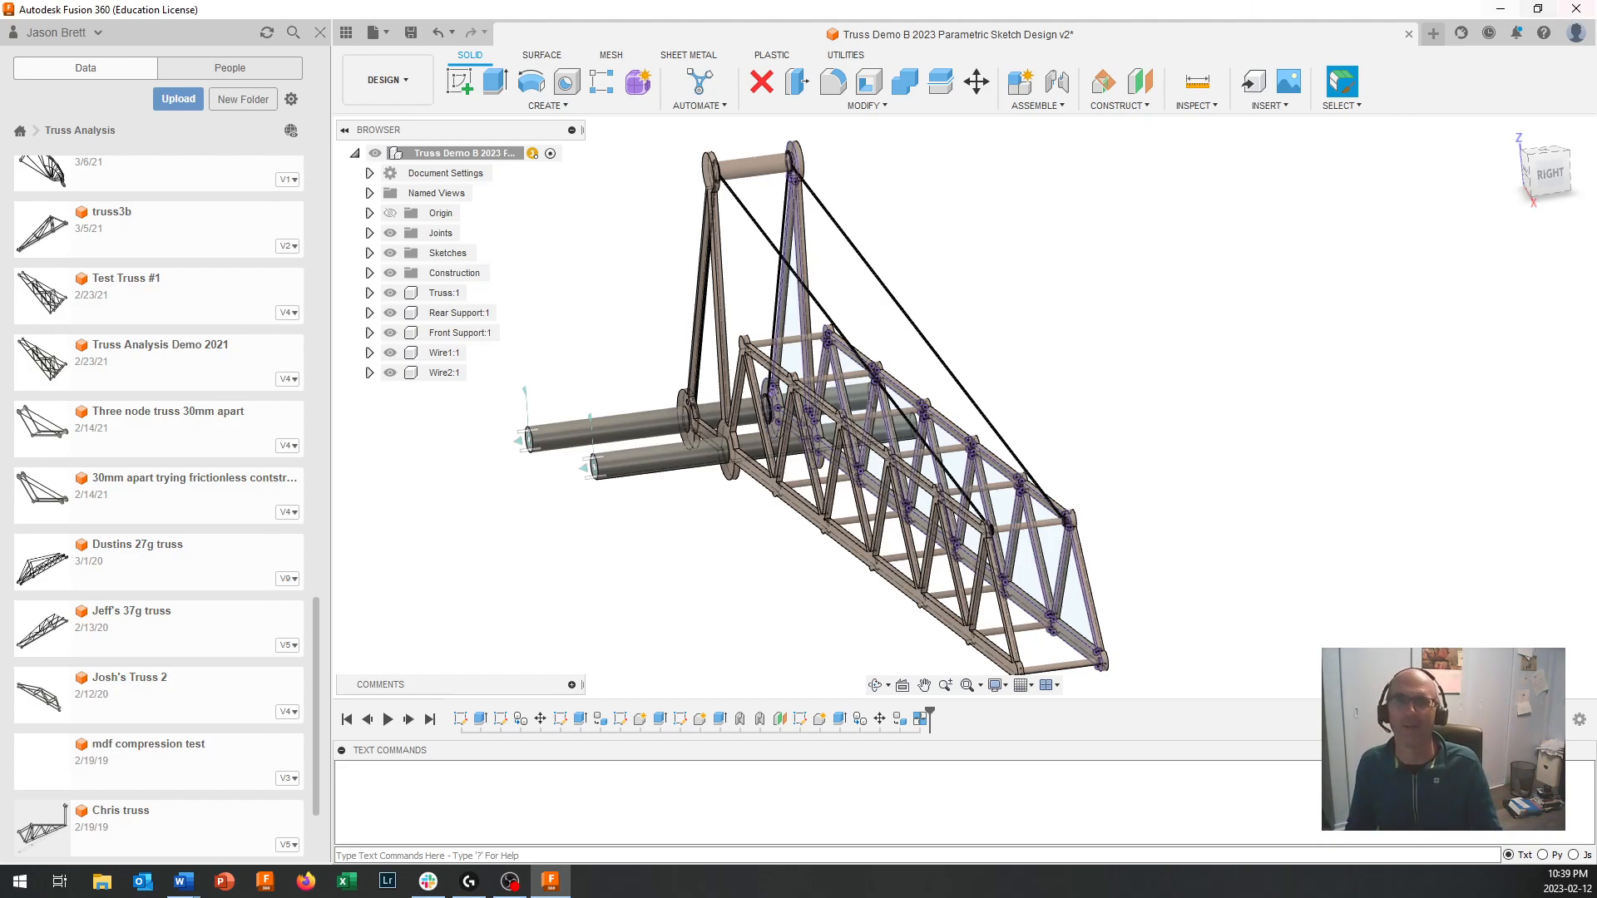
left_click(405, 83)
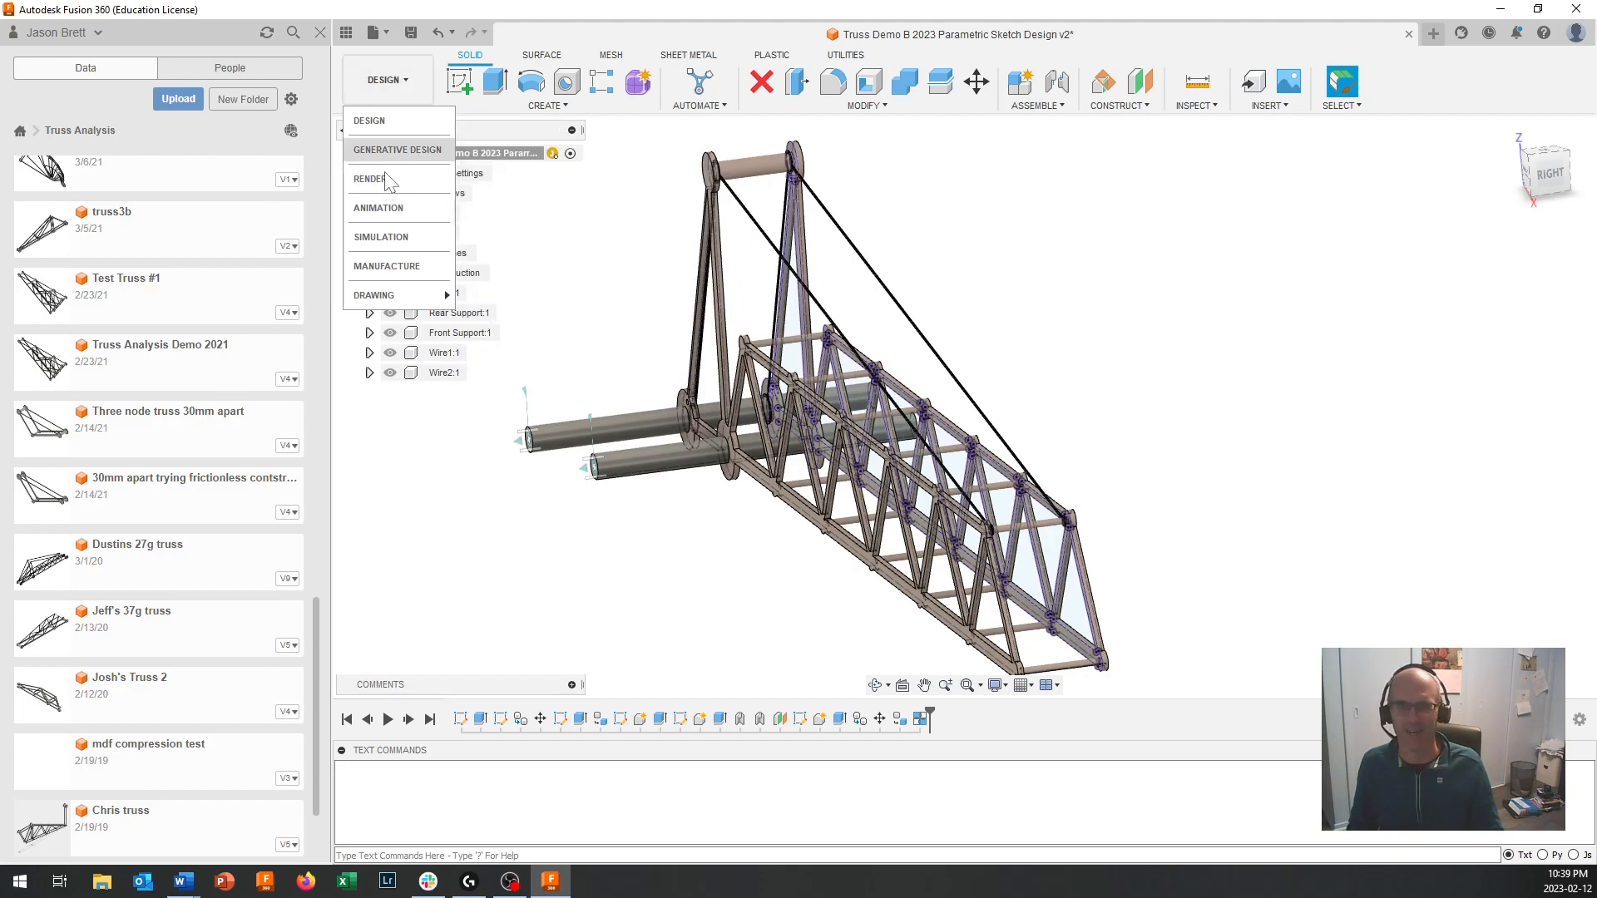
left_click(372, 179)
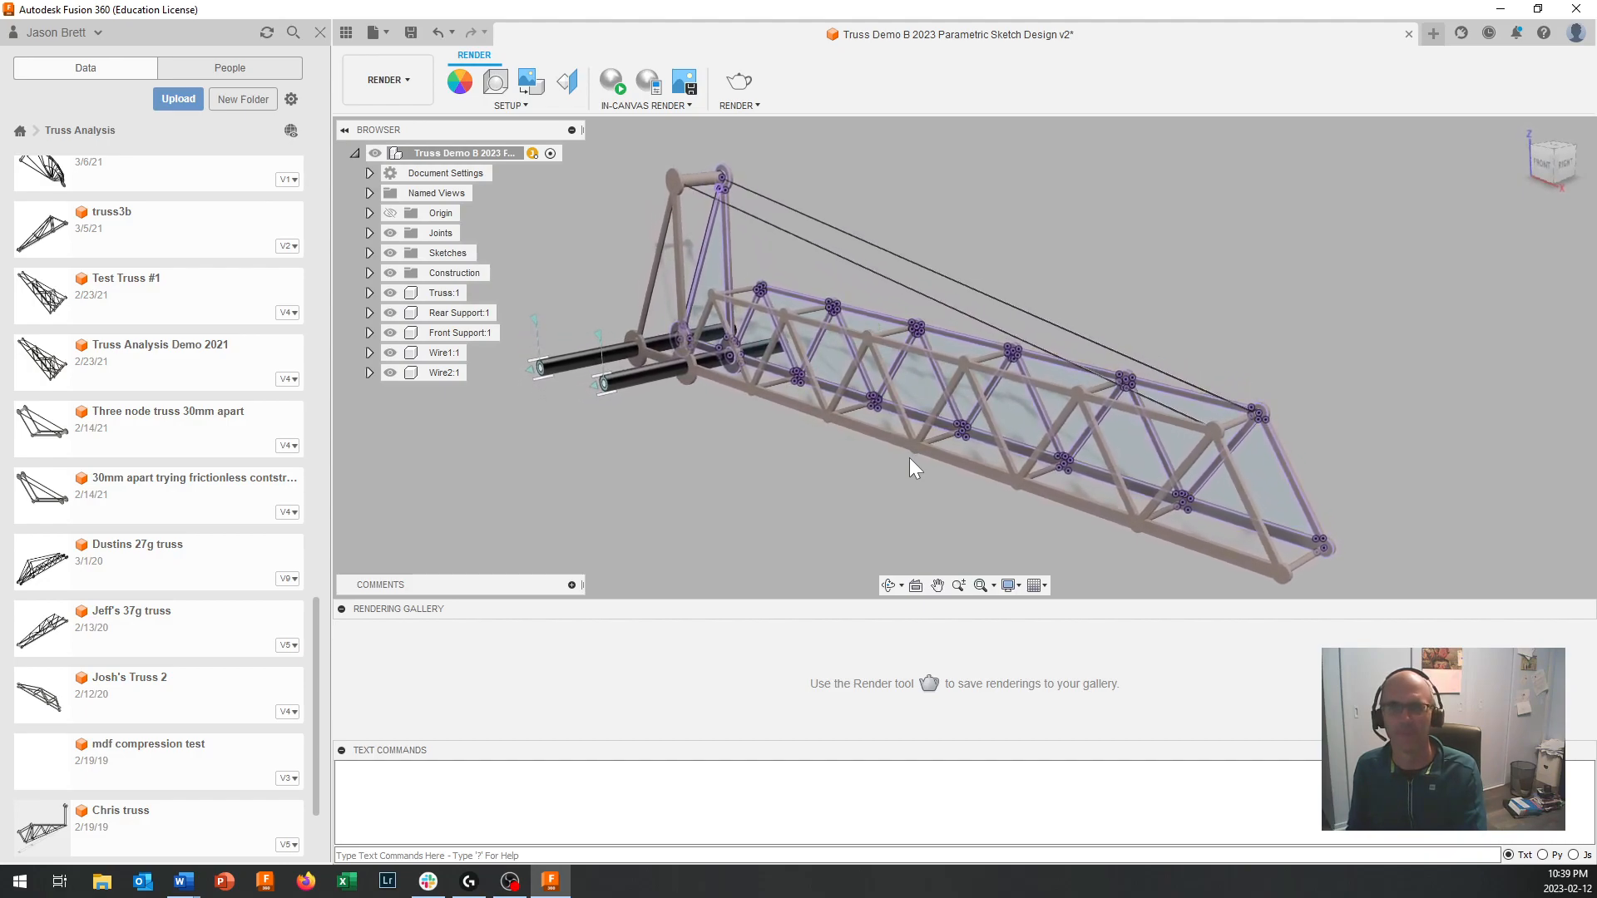
left_click(739, 80)
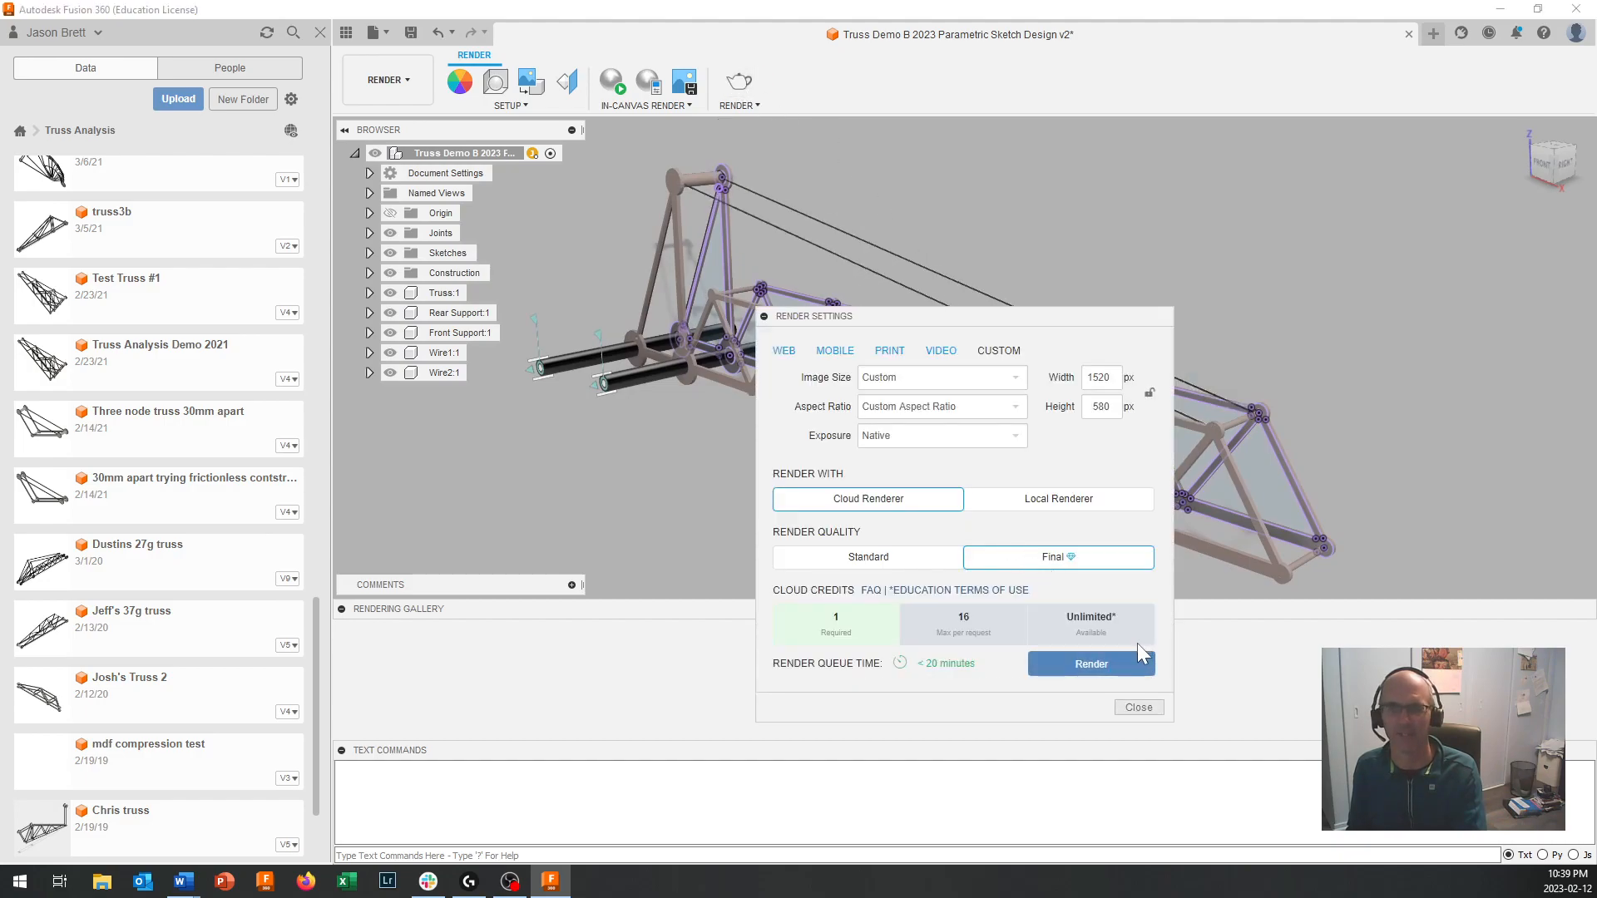
left_click(1151, 711)
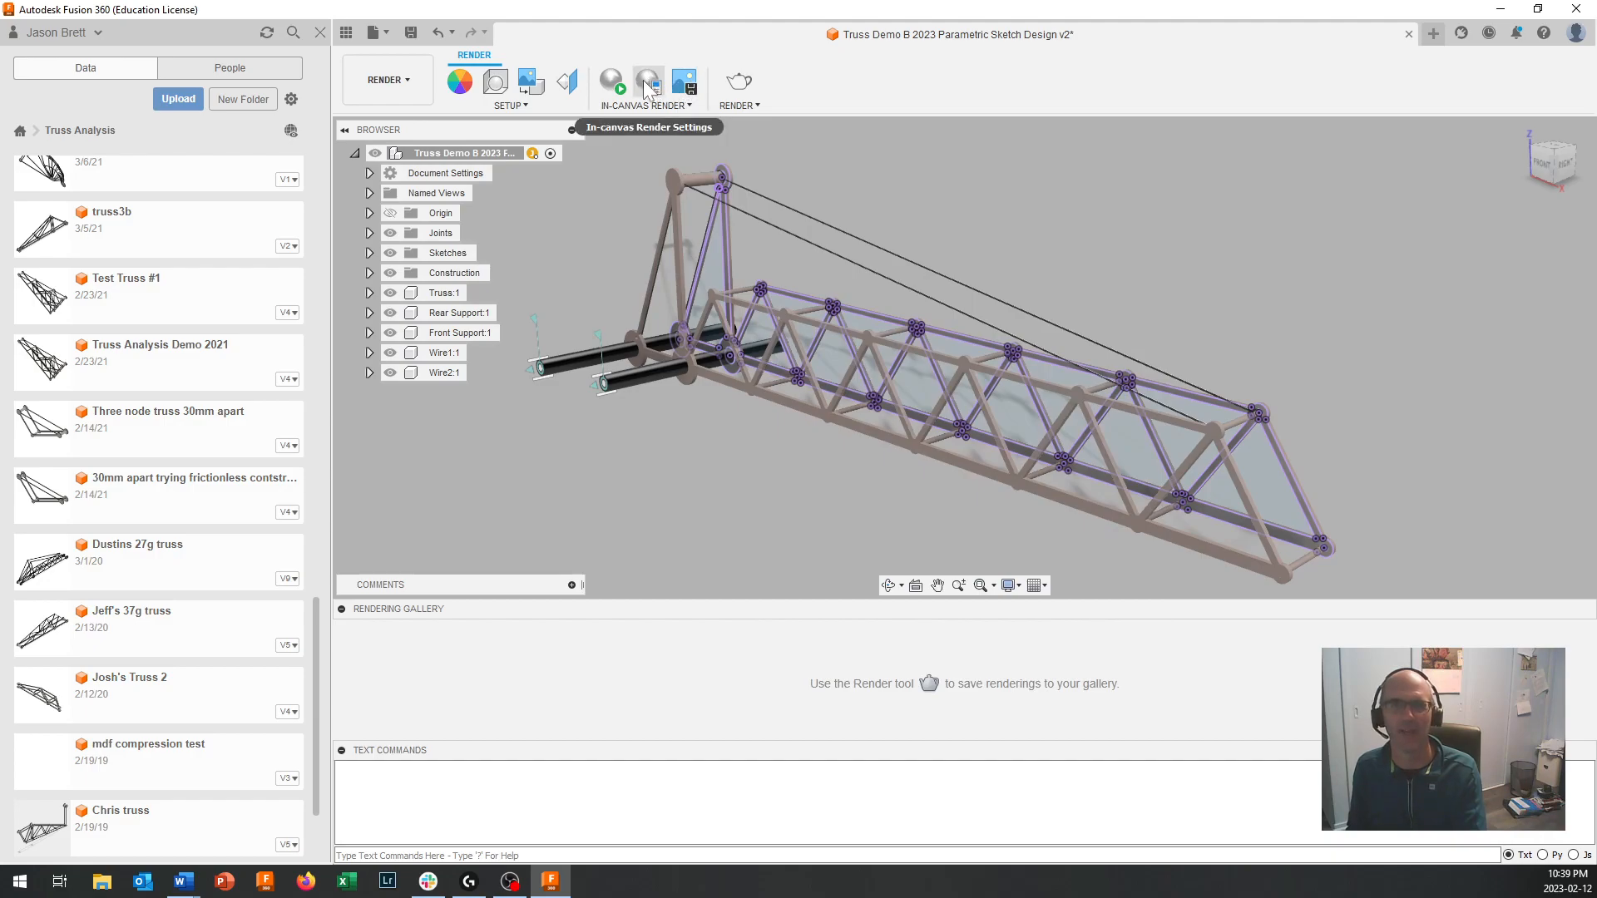
Step: Preview the truss with an in-canvas render and check the in-canvas render settings without changing them
left_click(612, 84)
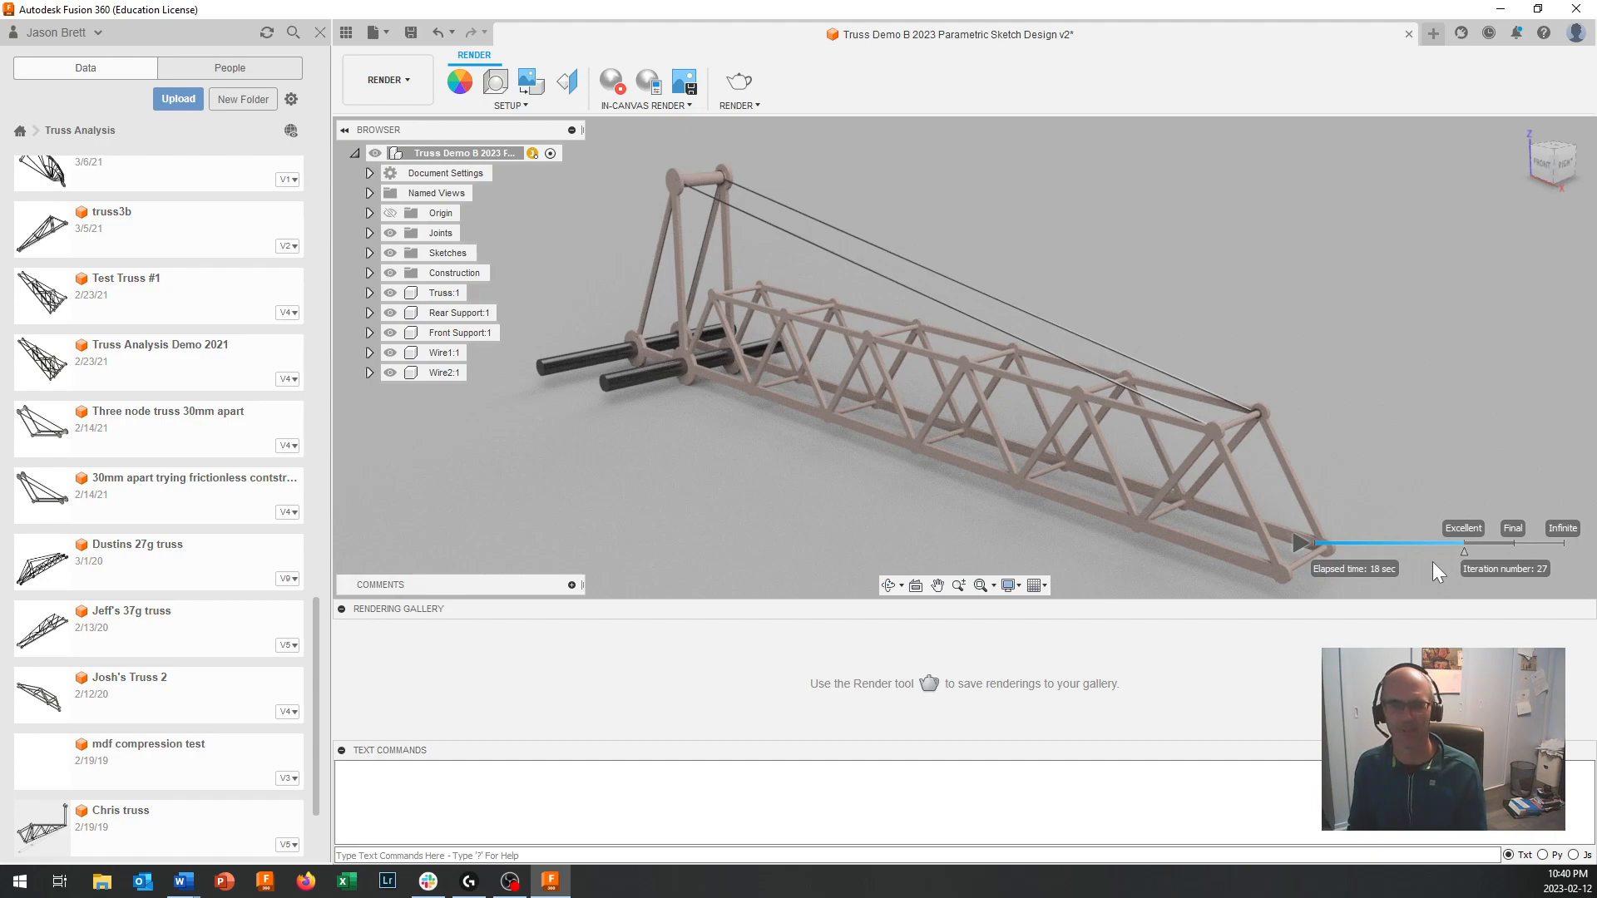
left_click(662, 103)
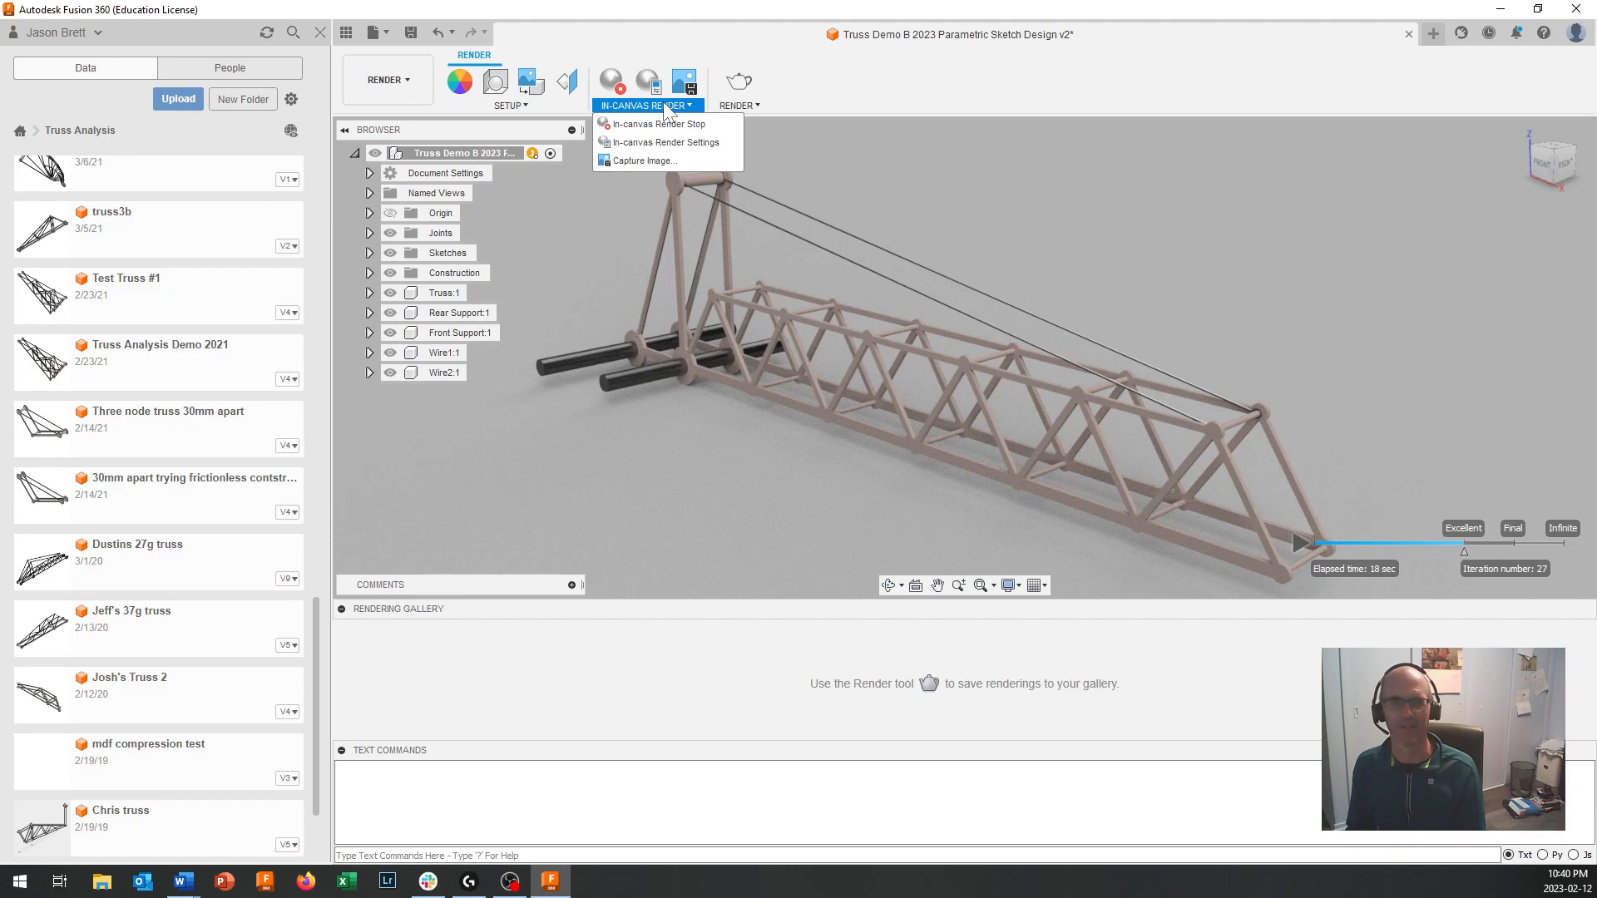
left_click(666, 142)
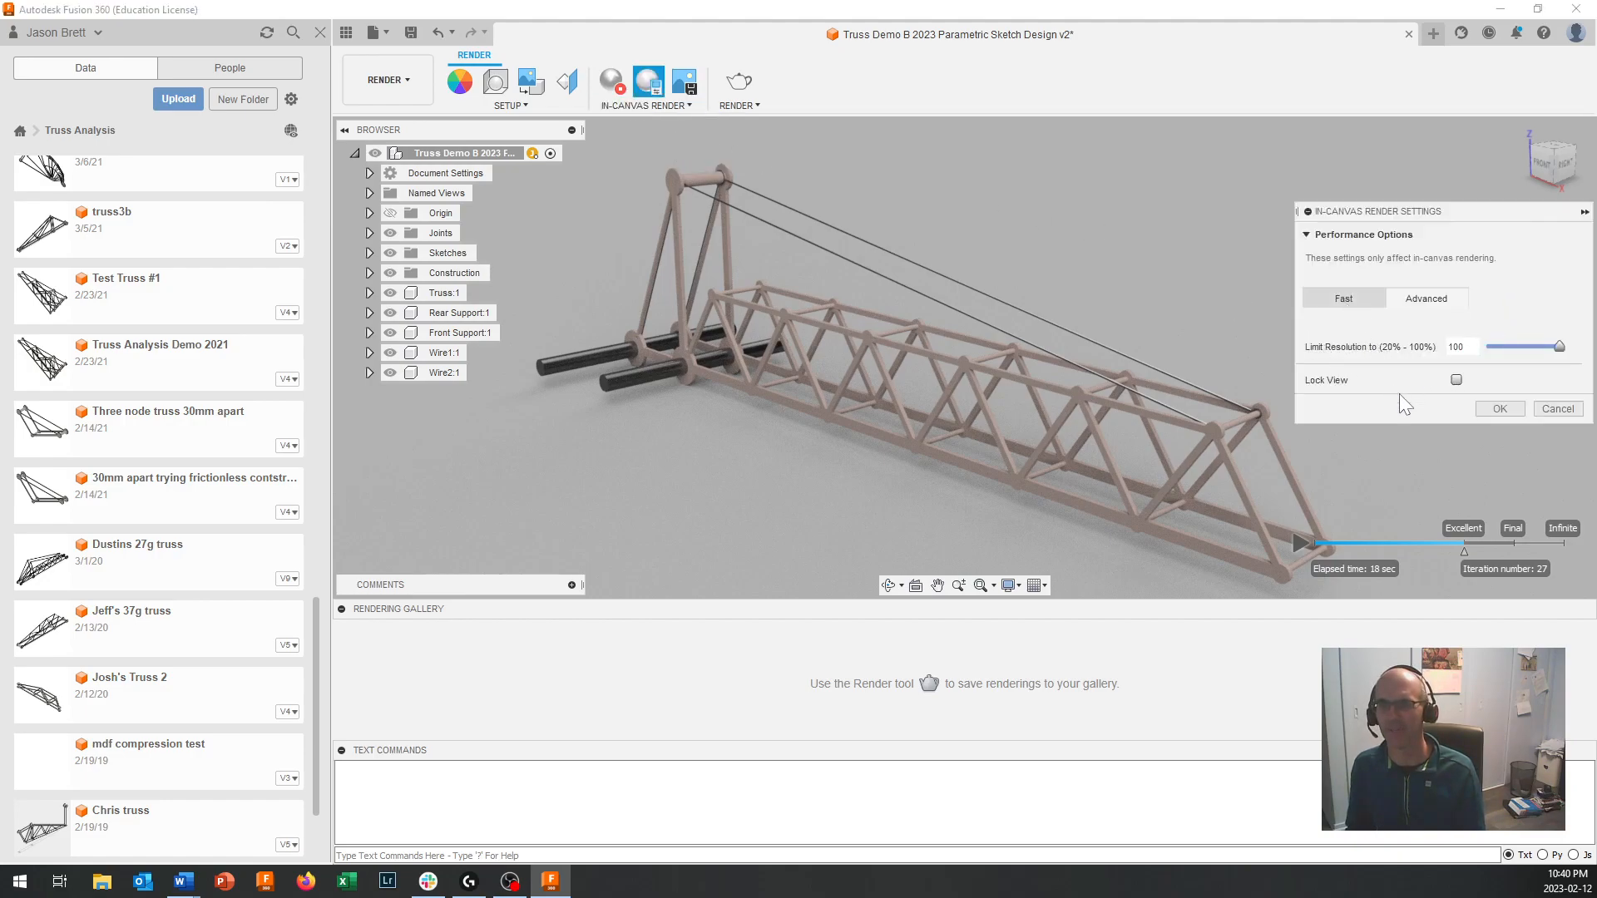
left_click(1552, 410)
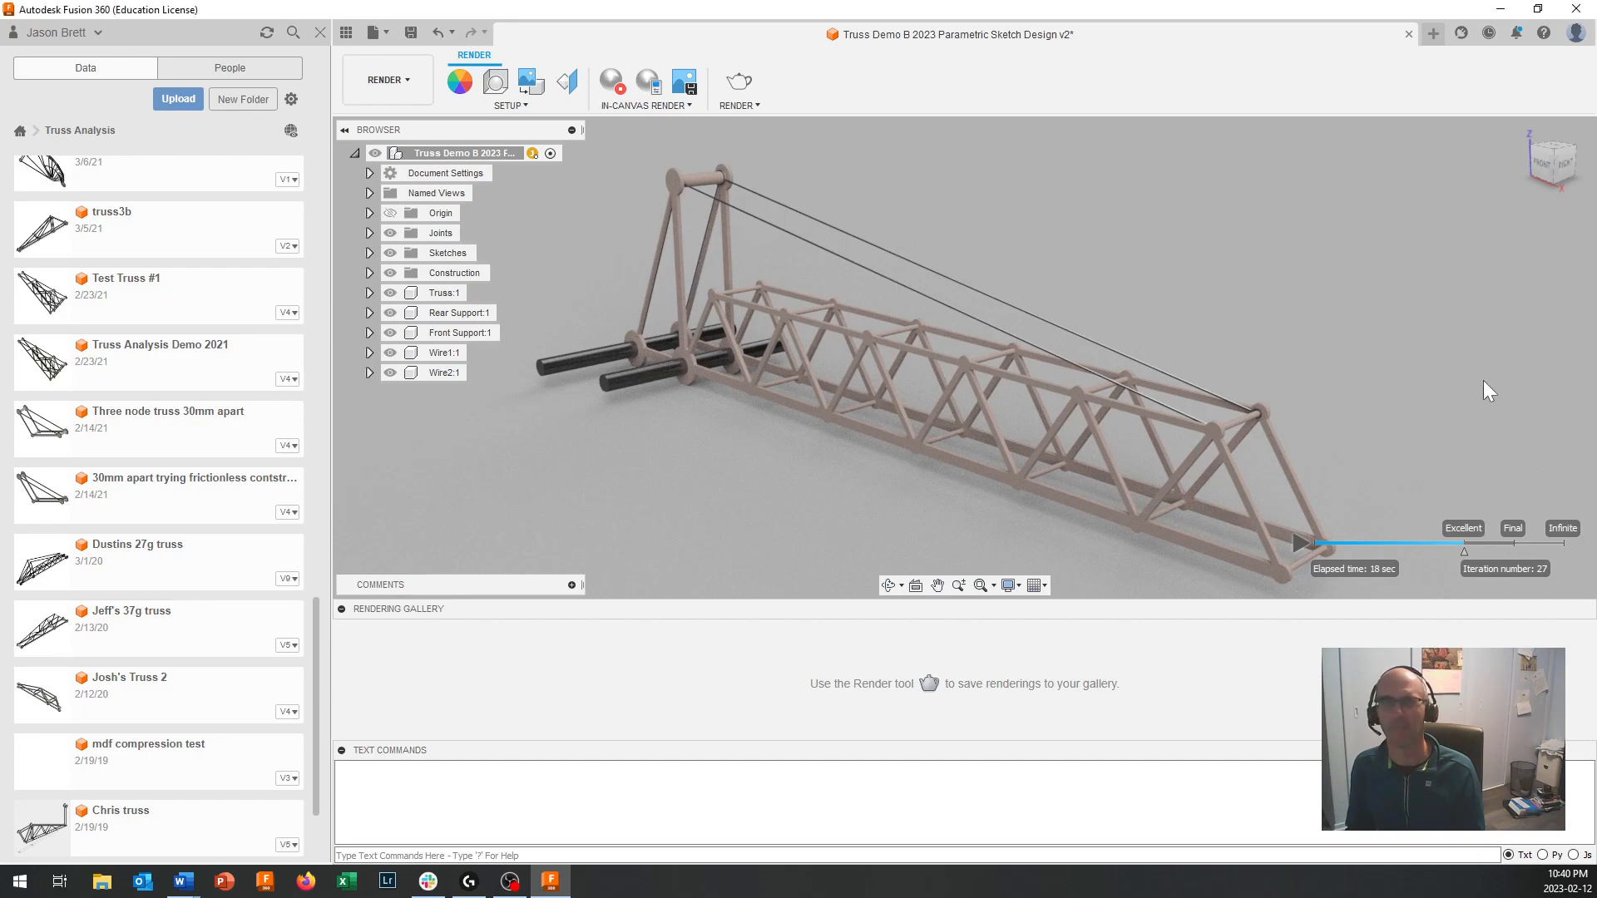
left_click(615, 84)
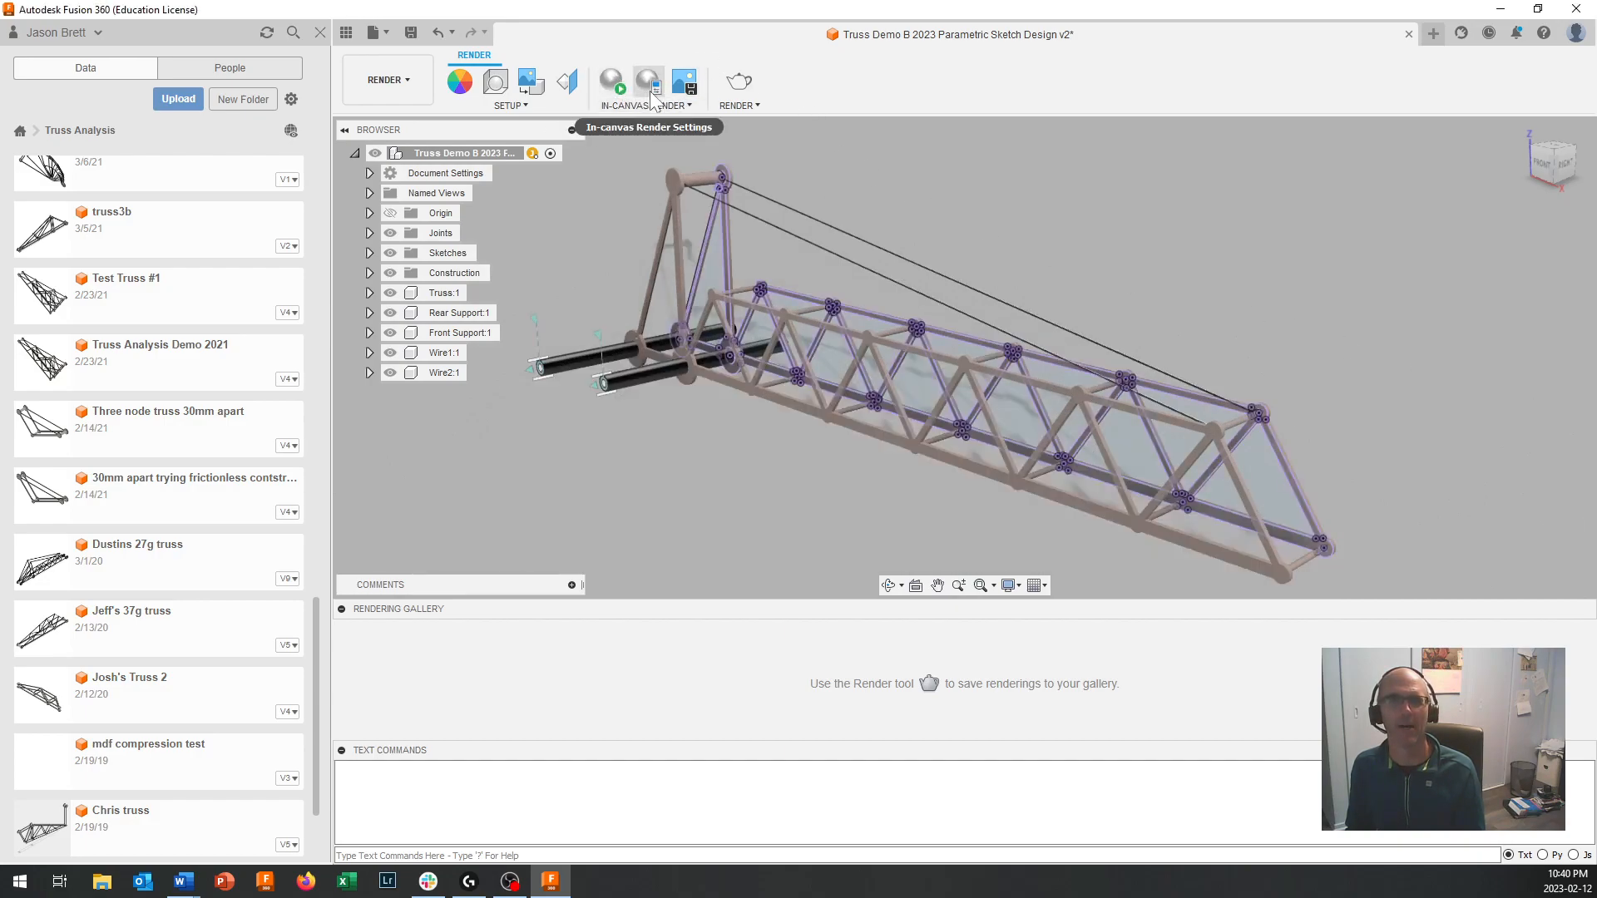
left_click(657, 92)
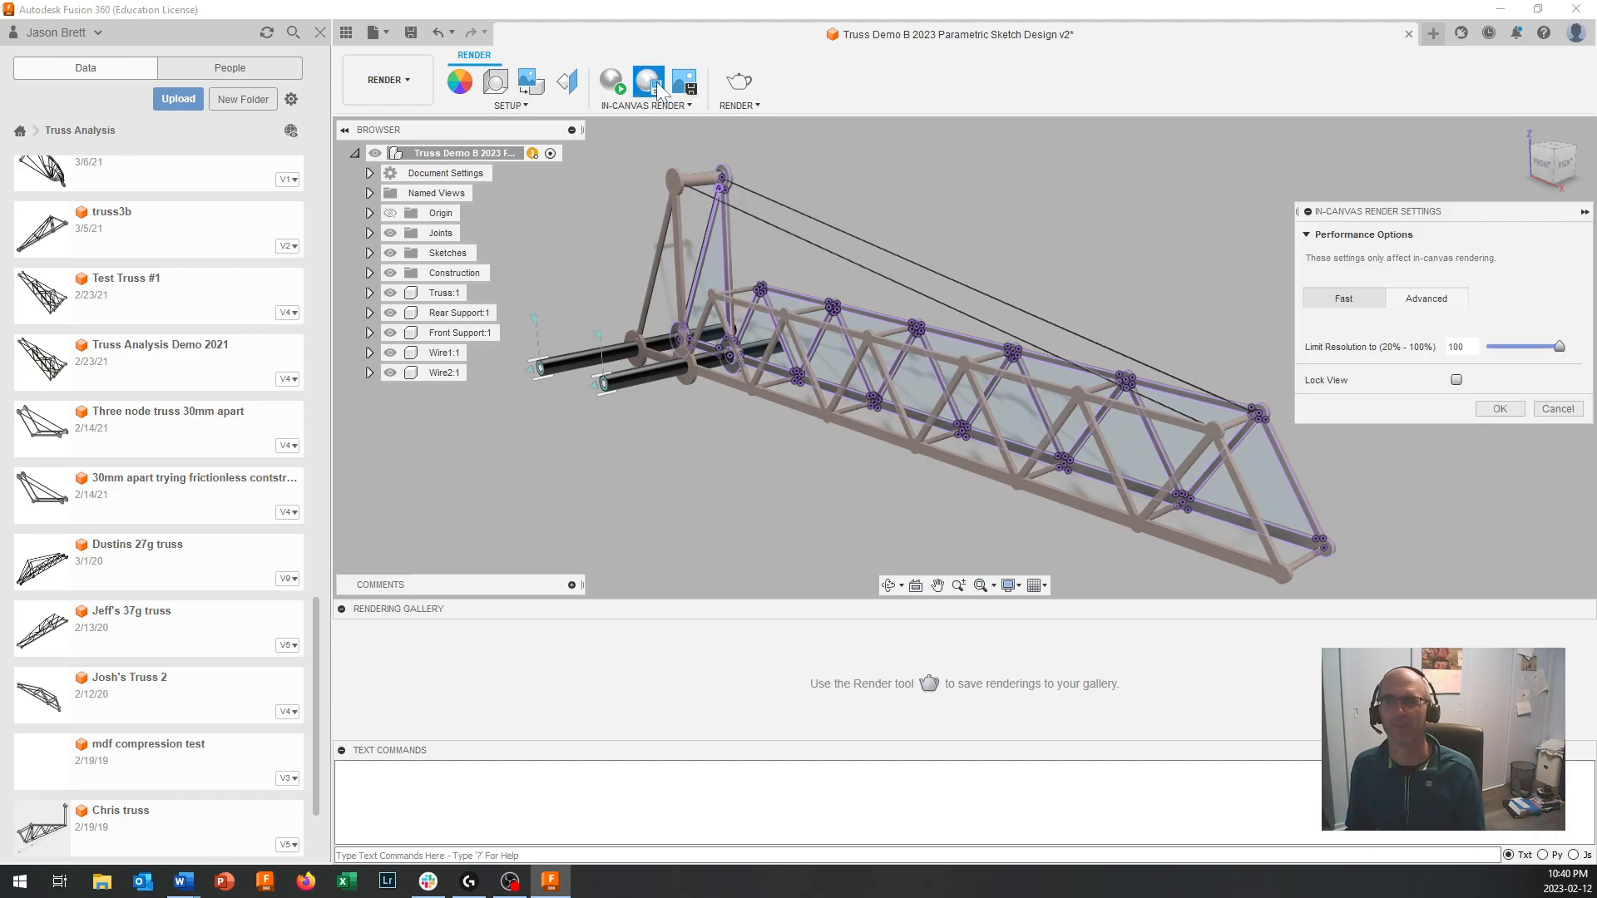
left_click(1555, 409)
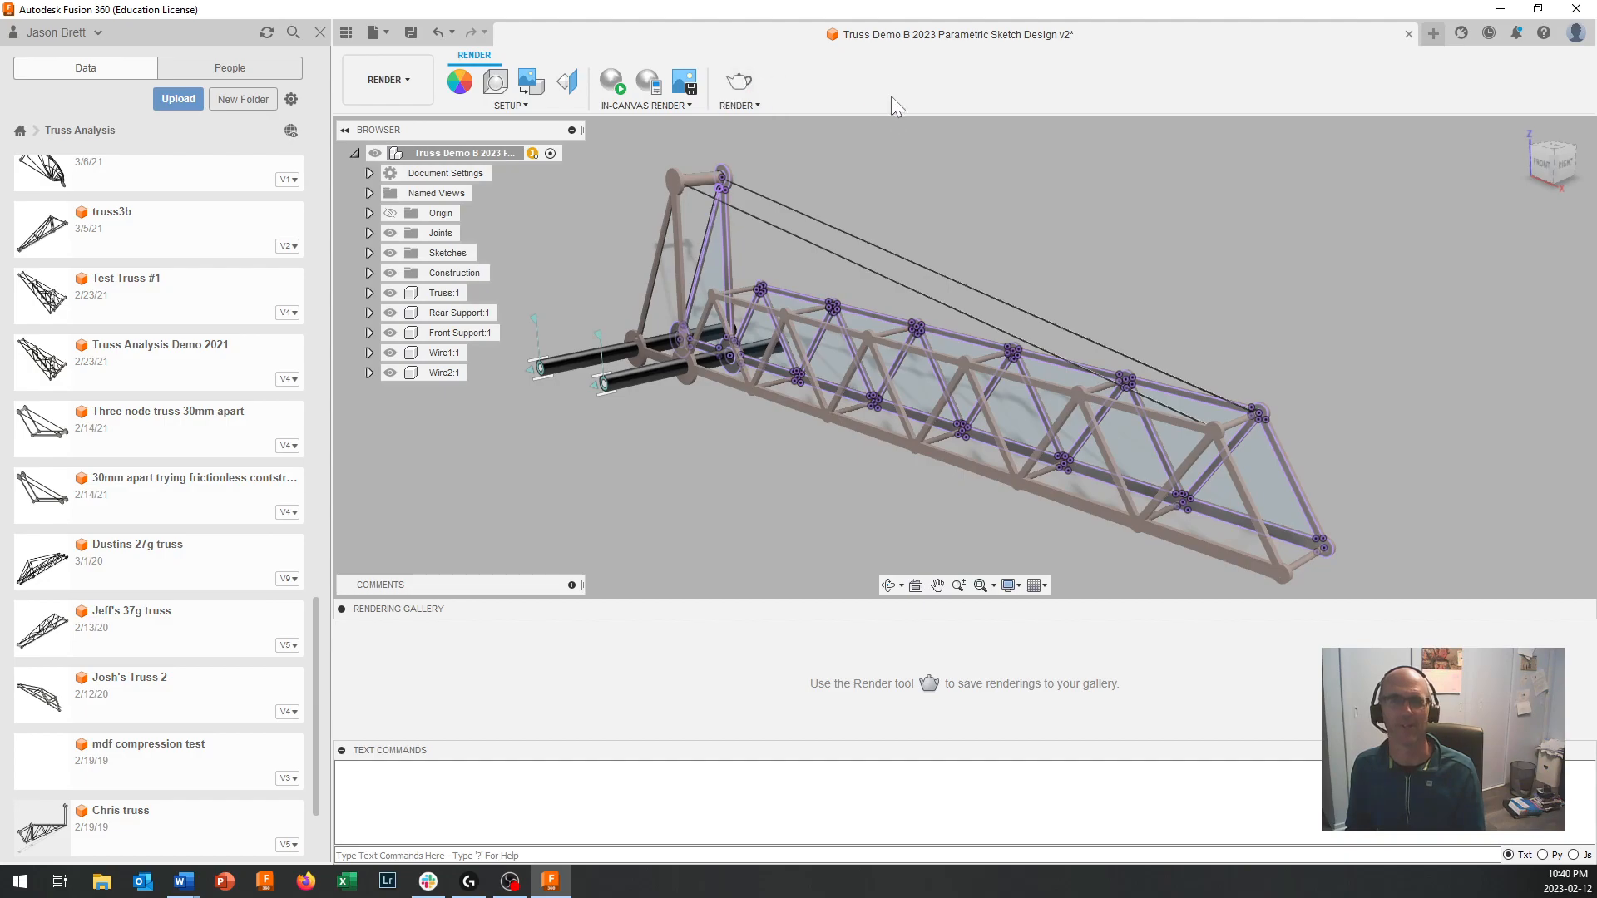
Step: Download the Field environment from the Fusion 360 library and apply it to the scene
left_click(508, 91)
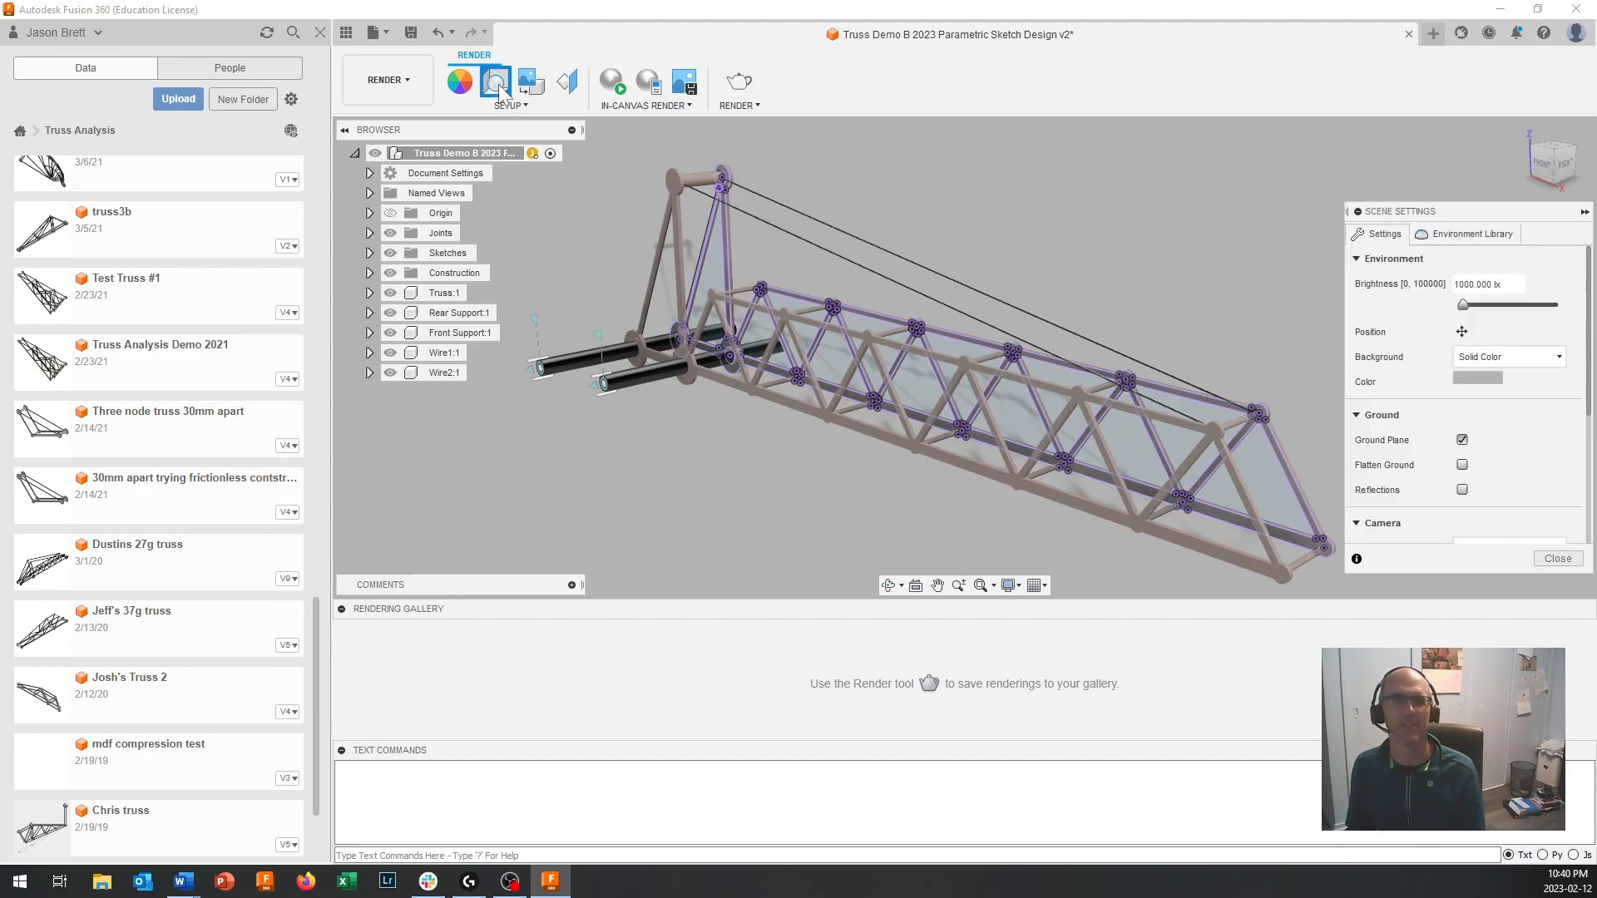
left_click(1439, 237)
scroll(1457, 393, "down", 5)
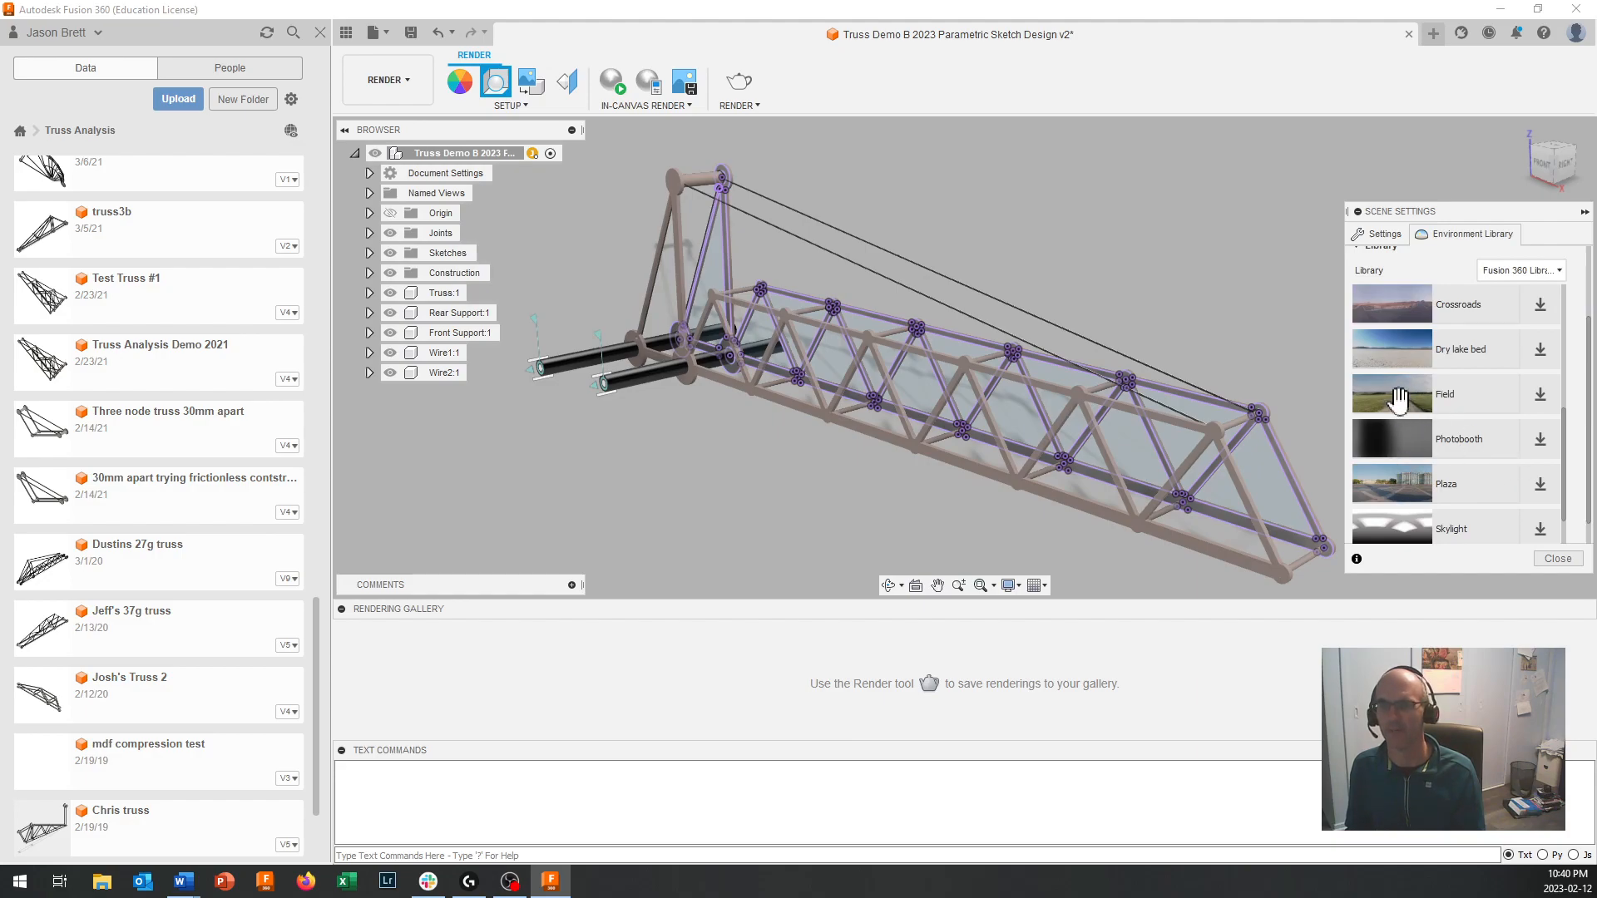
left_click(1540, 396)
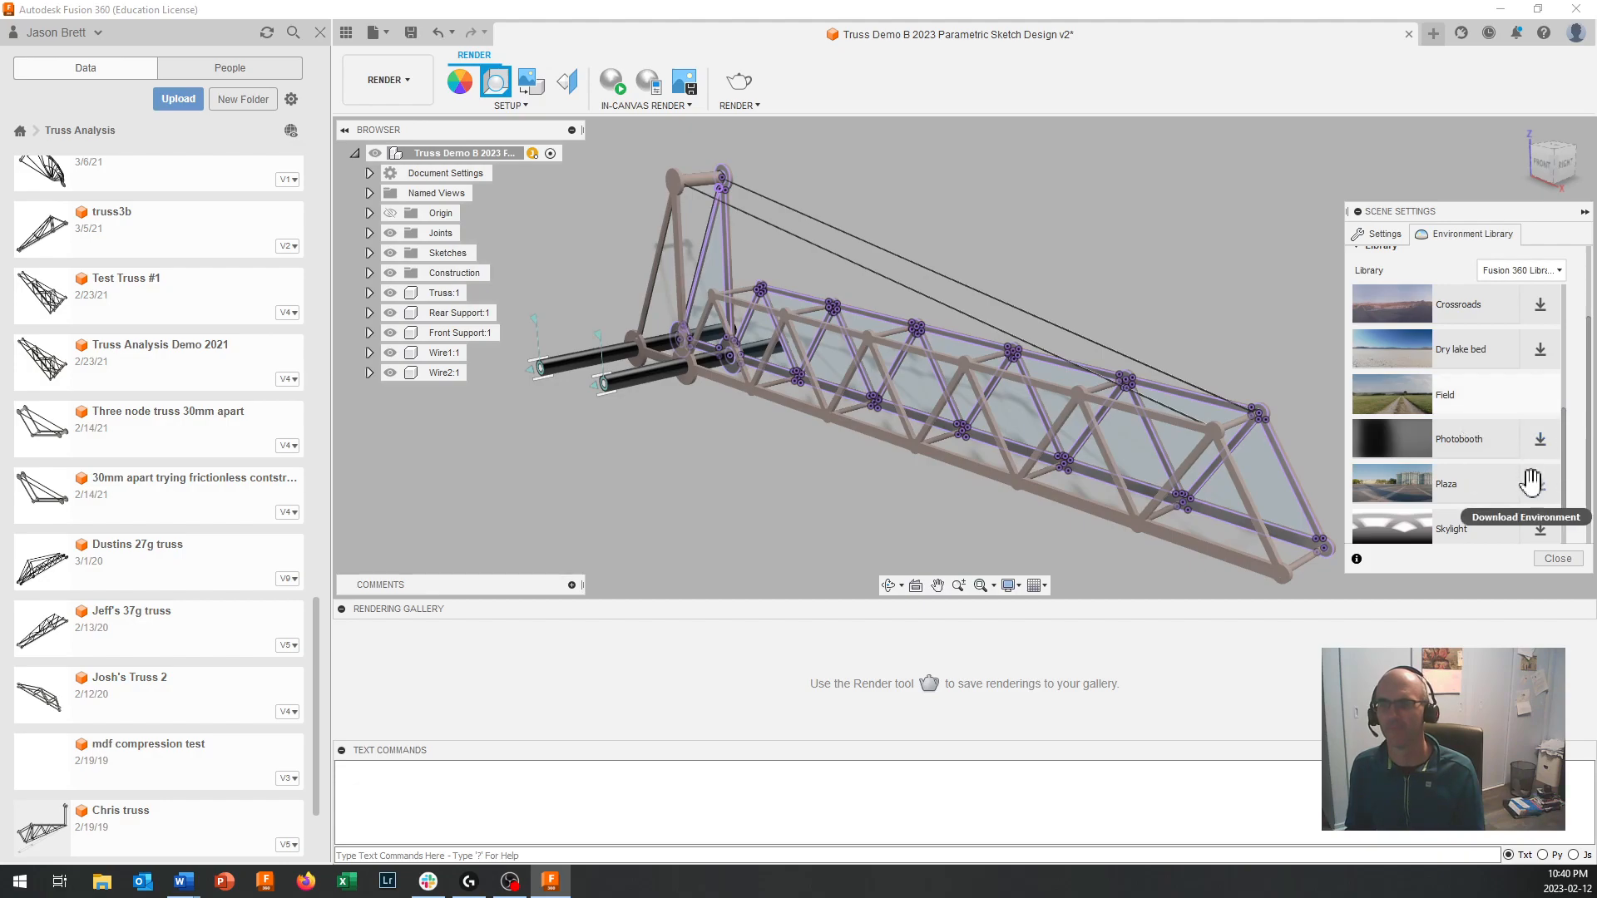
left_click_drag(1405, 397, 434, 162)
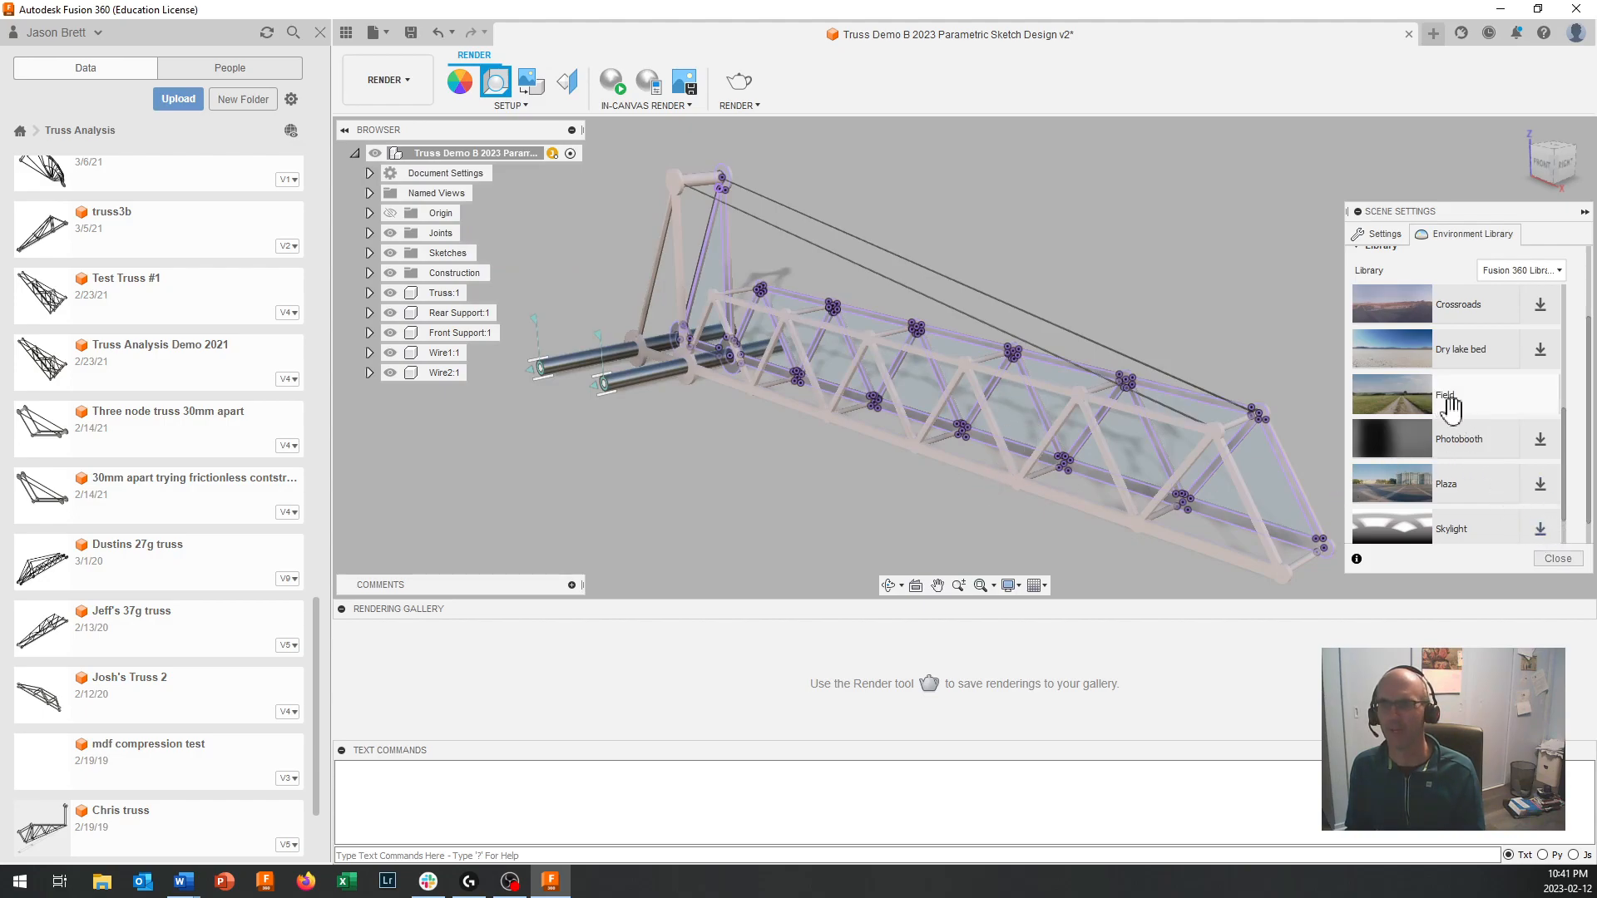
Step: Set the scene background to Environment and start an in-canvas render of the truss in the field
left_click(1380, 236)
left_click(1506, 258)
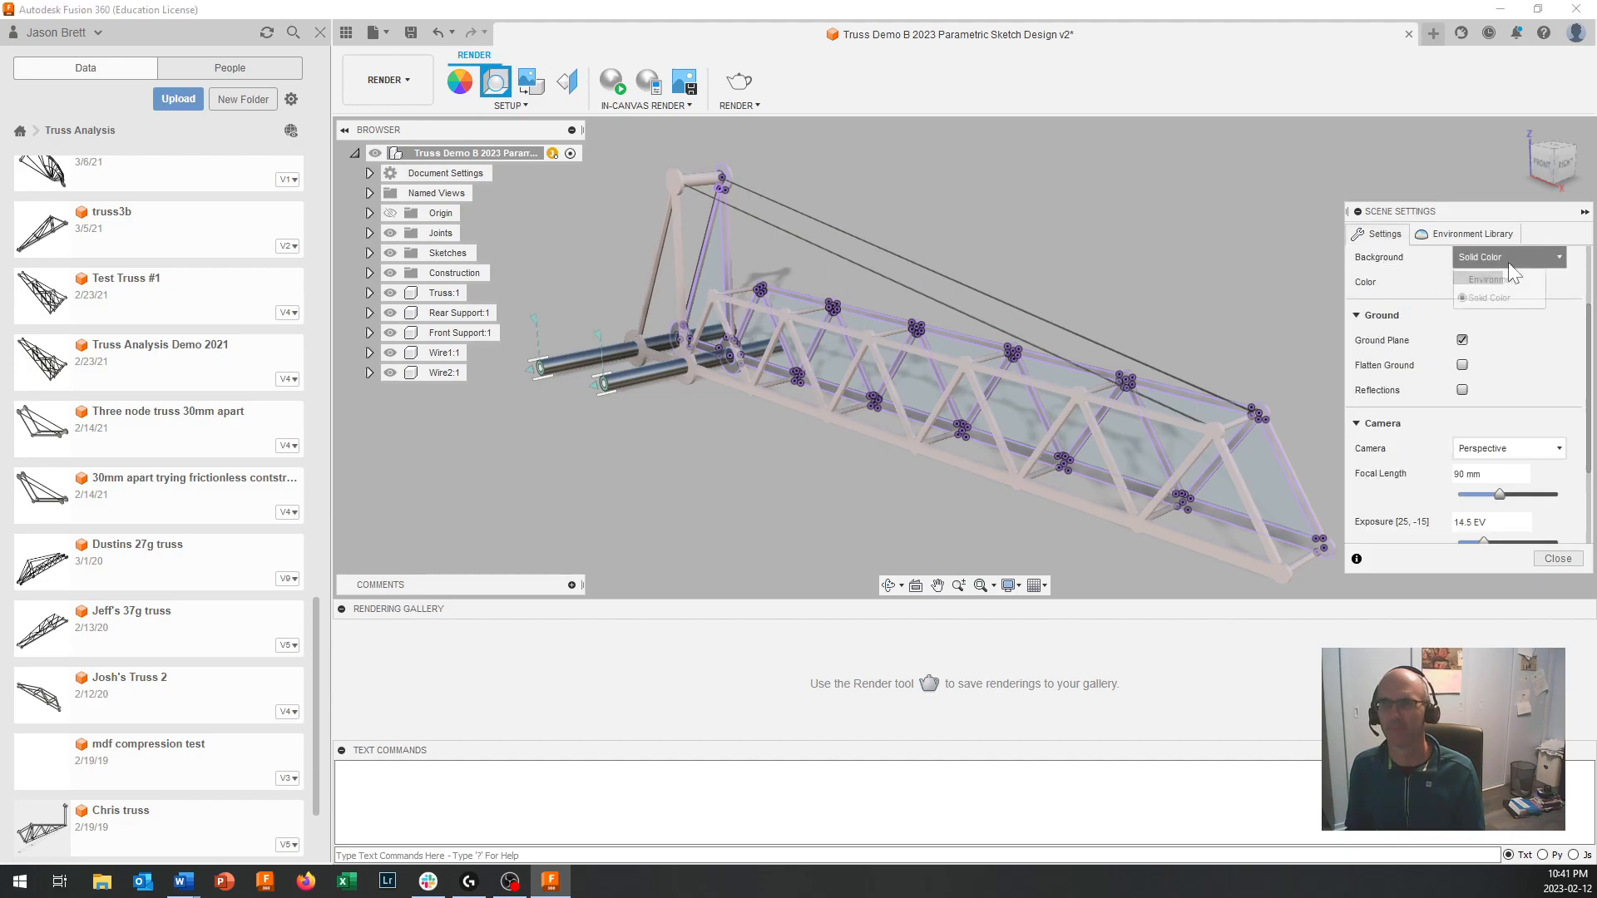
left_click(1510, 280)
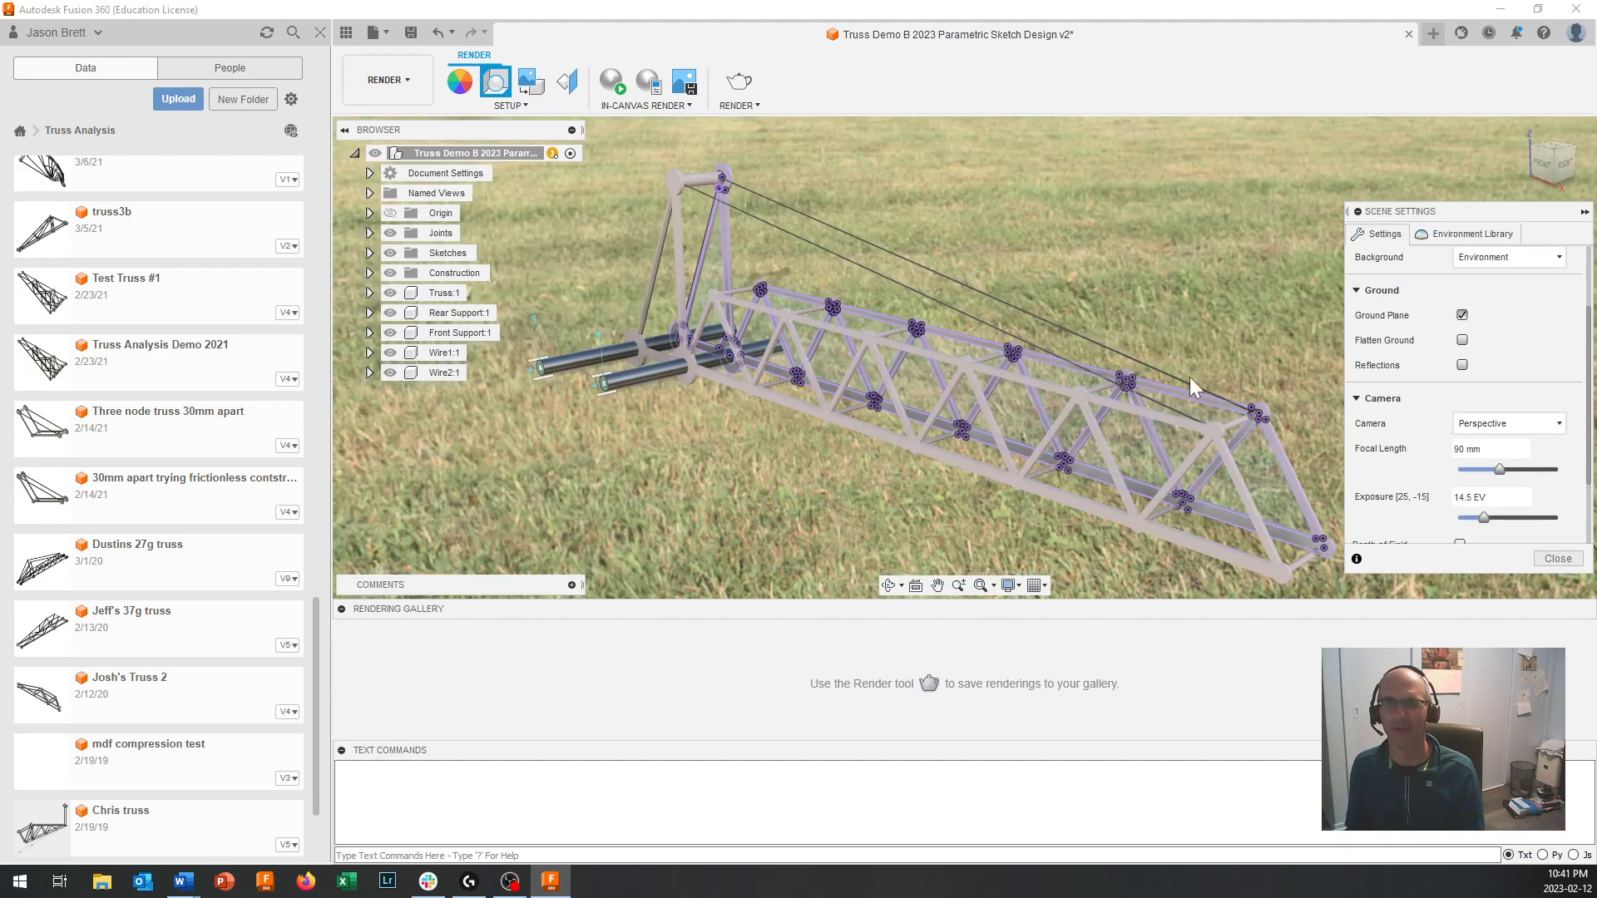
left_click(621, 86)
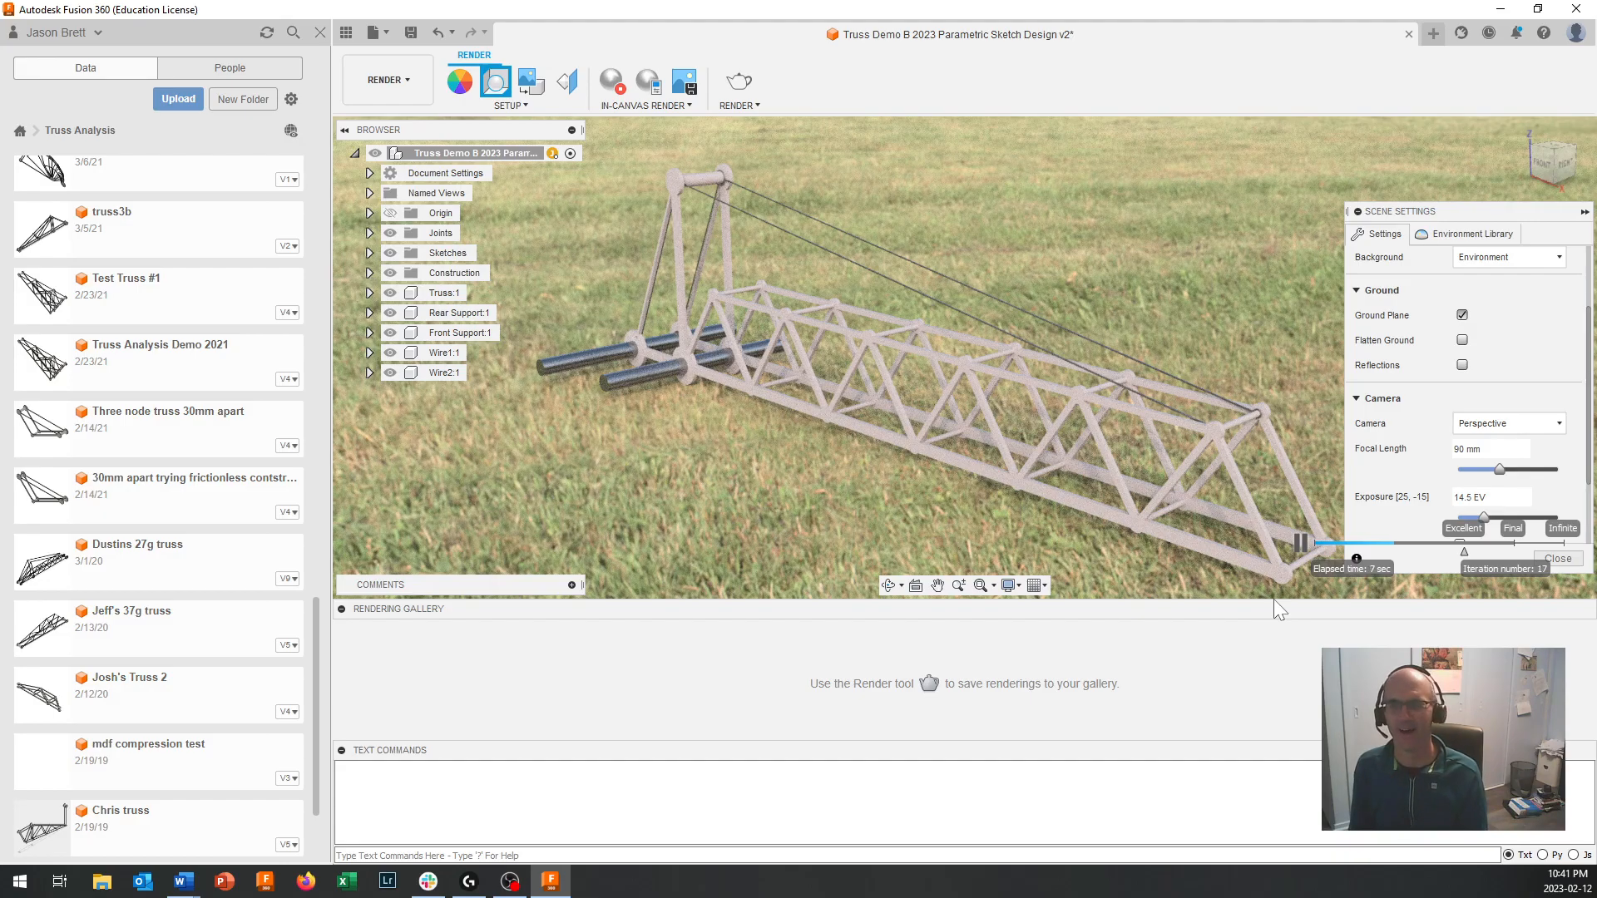
left_click(1557, 558)
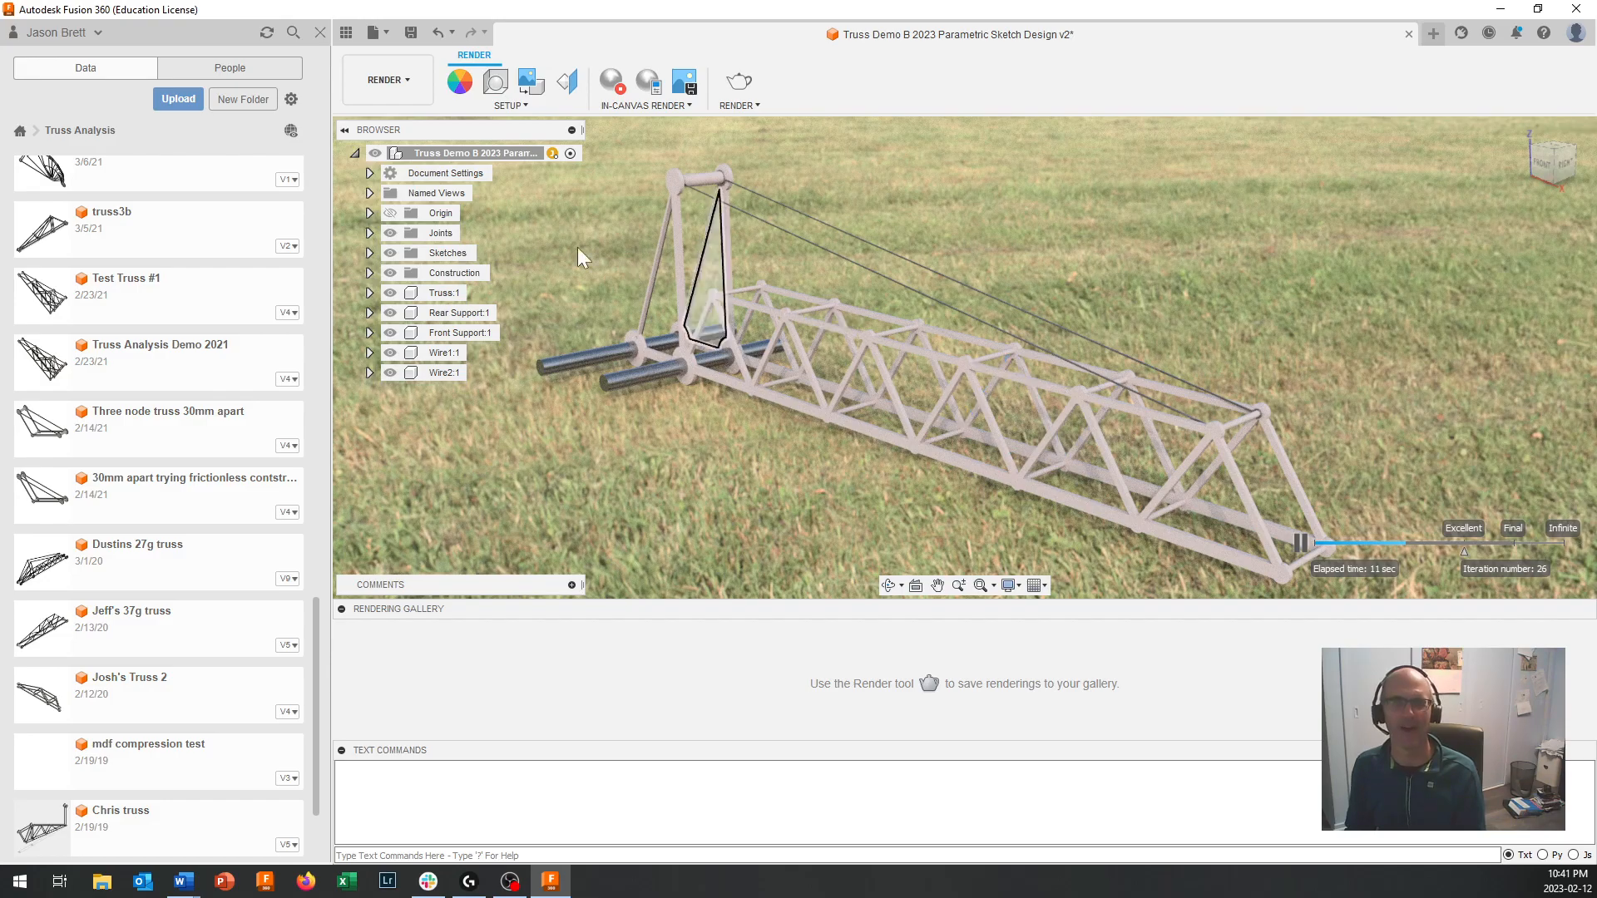
Step: Create a new drawing from the design with the full assembly, from scratch, using ISO standard, mm units and an A3 sheet
left_click(391, 83)
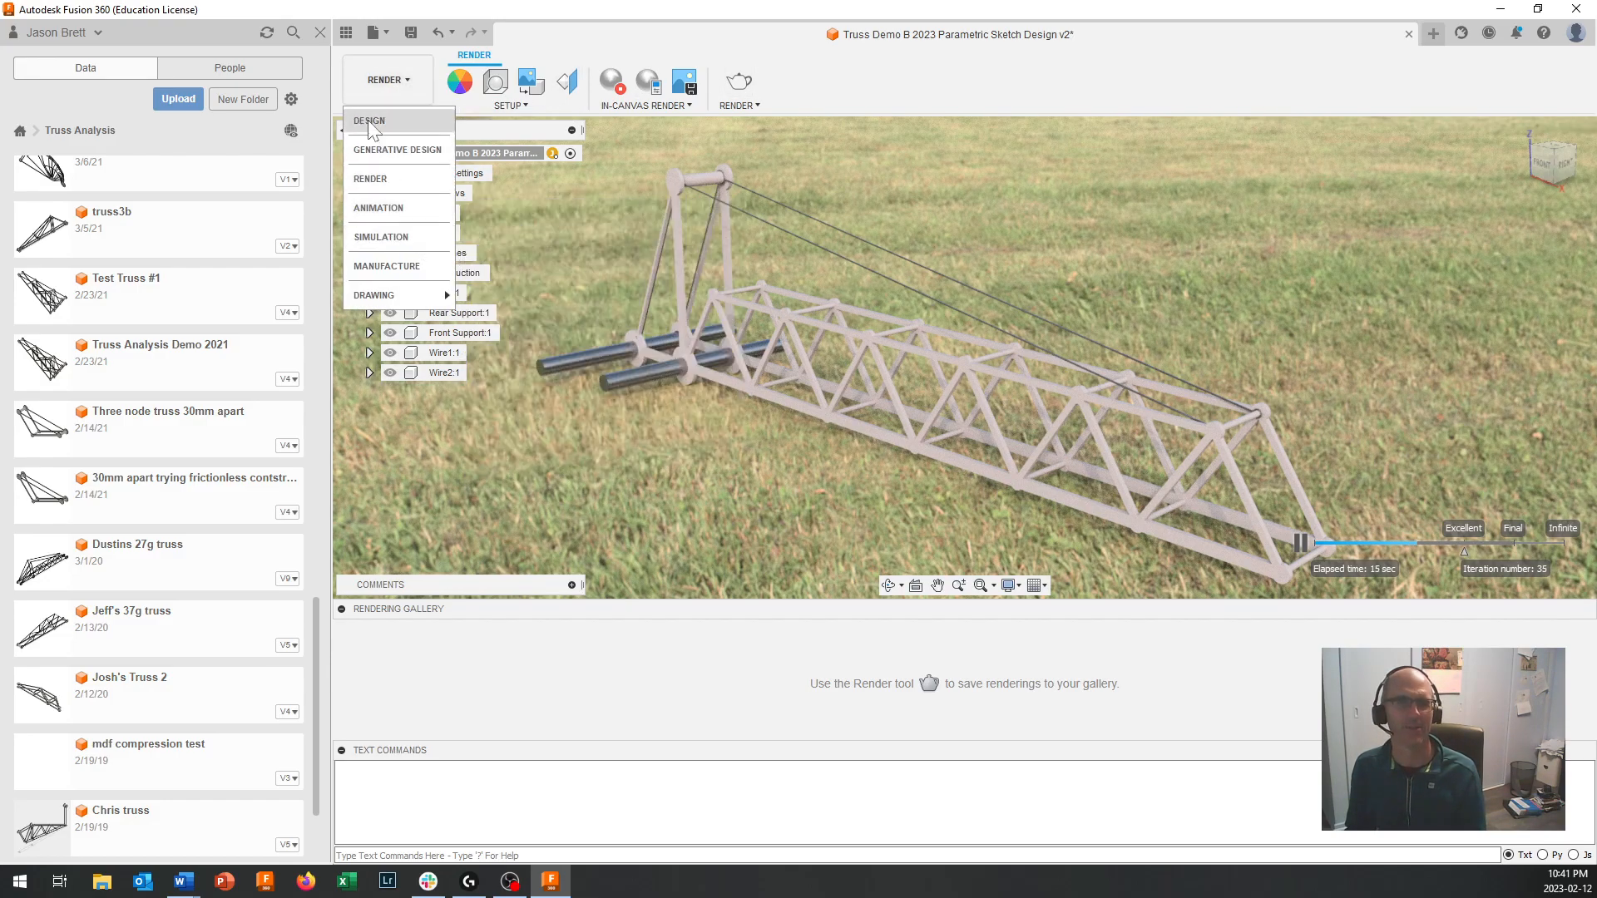
mouse_move(389, 300)
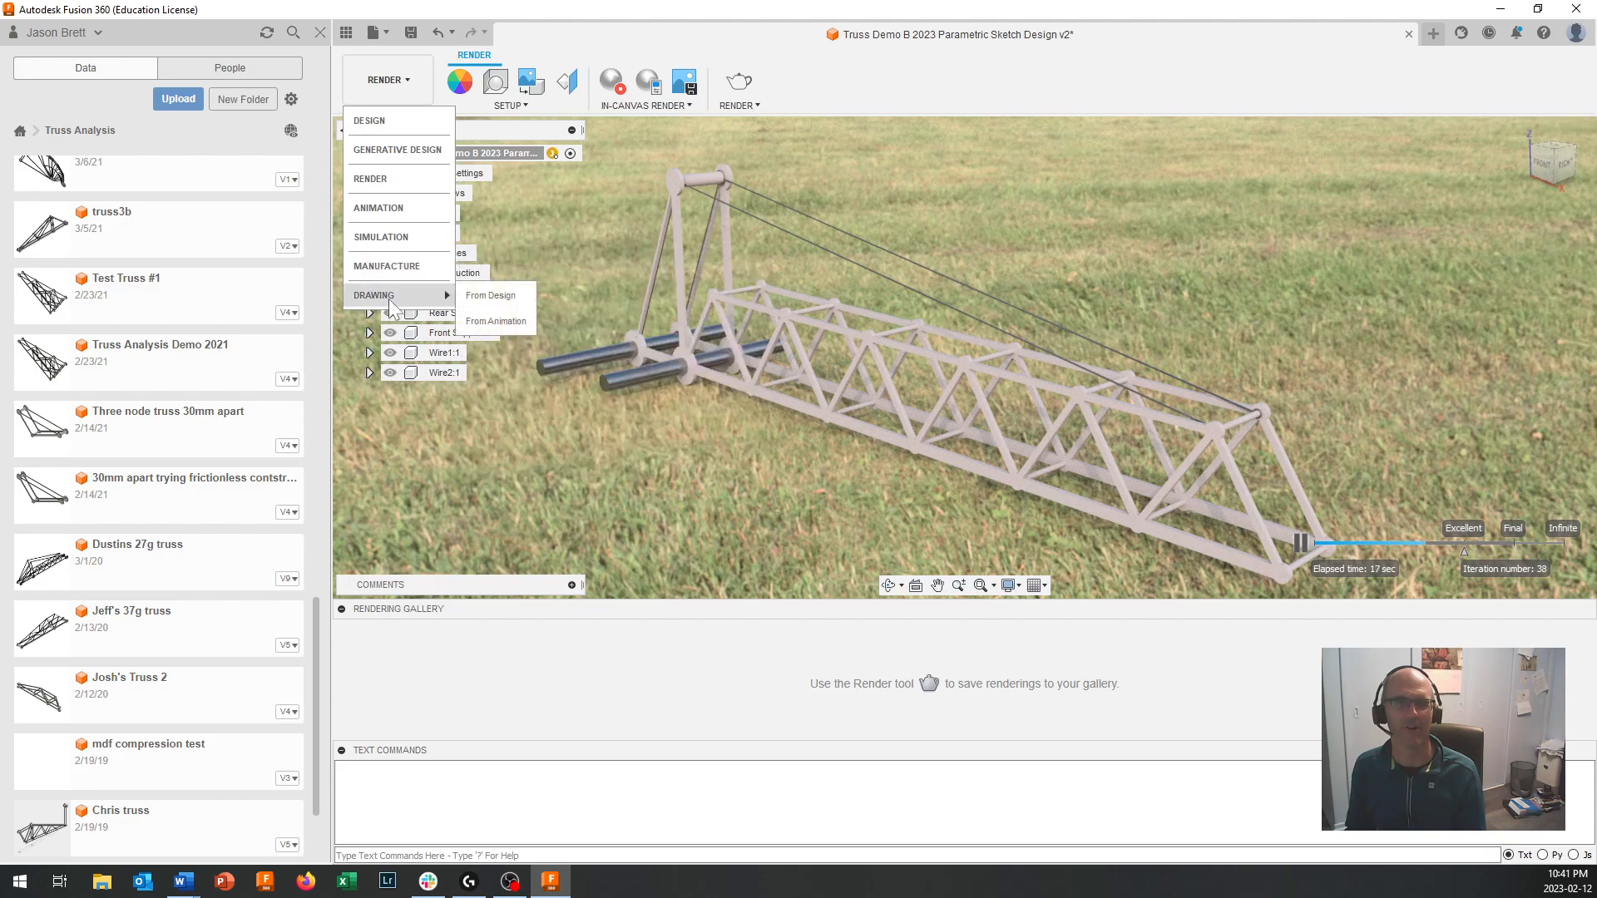
left_click(497, 296)
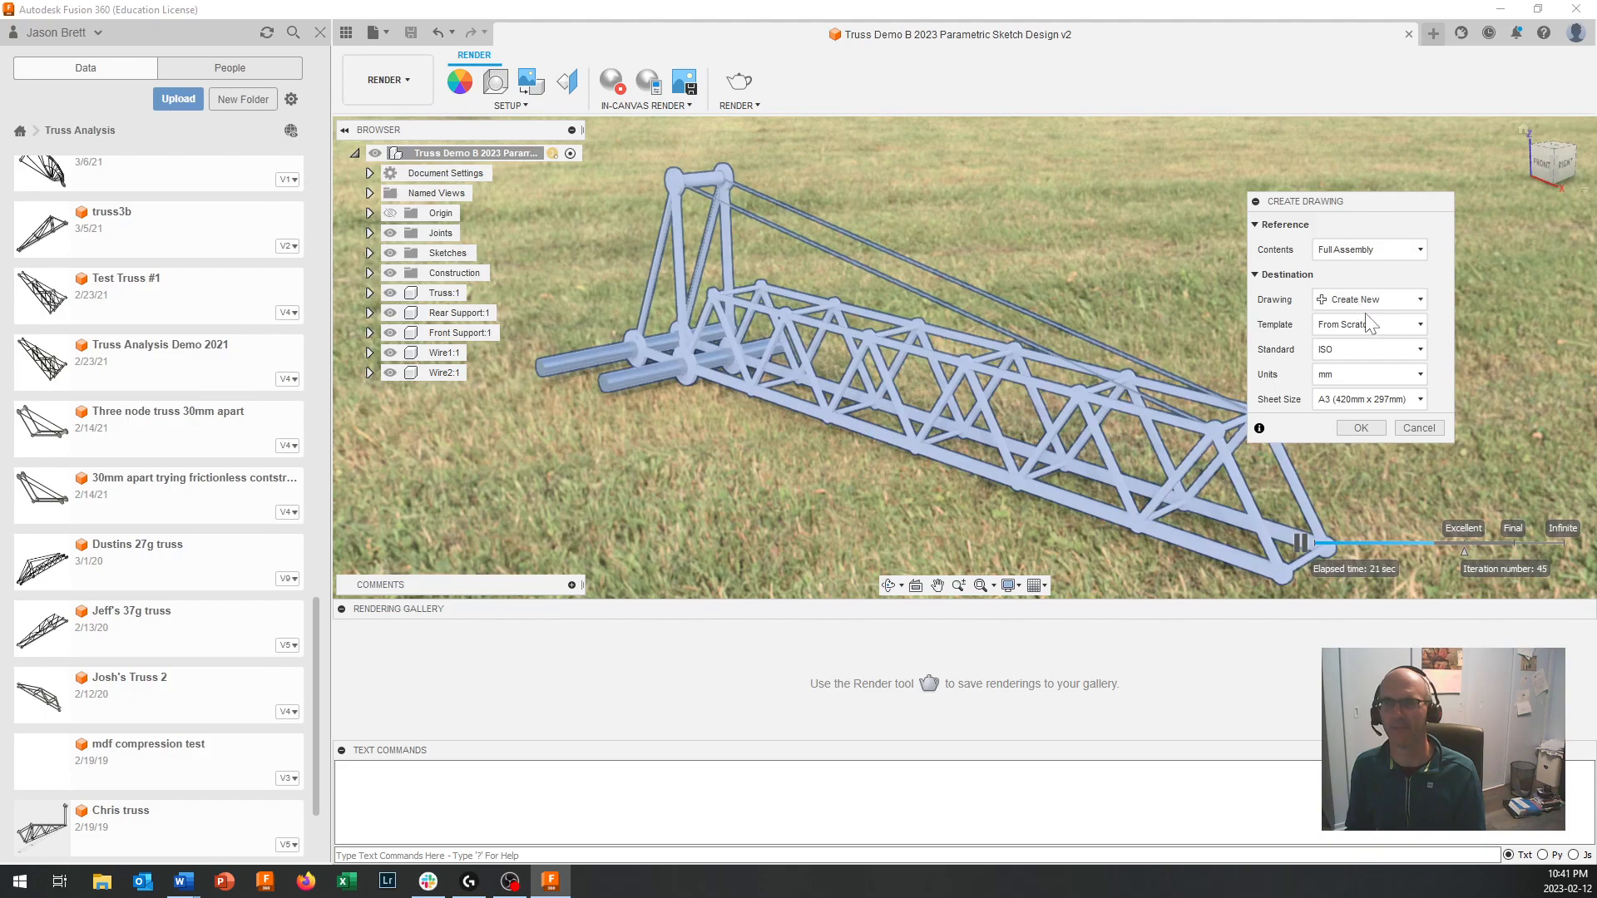
left_click(1362, 429)
left_click(1362, 428)
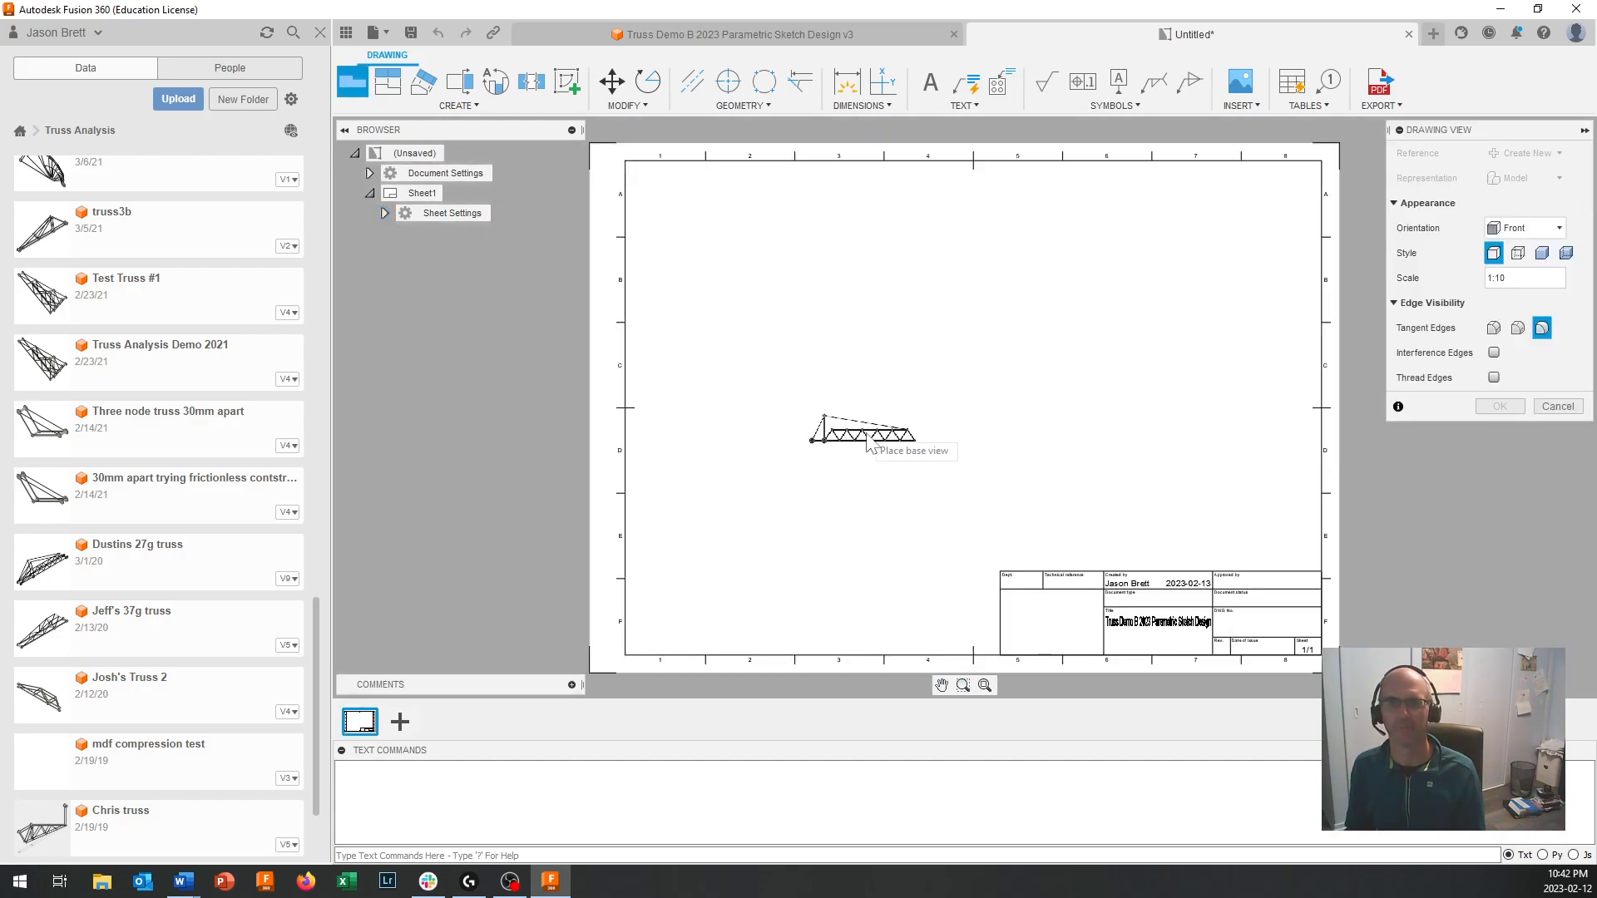
Step: Place a front base view of the truss at 1:2 scale on the lower part of the sheet
scroll(824, 499, "up", 1)
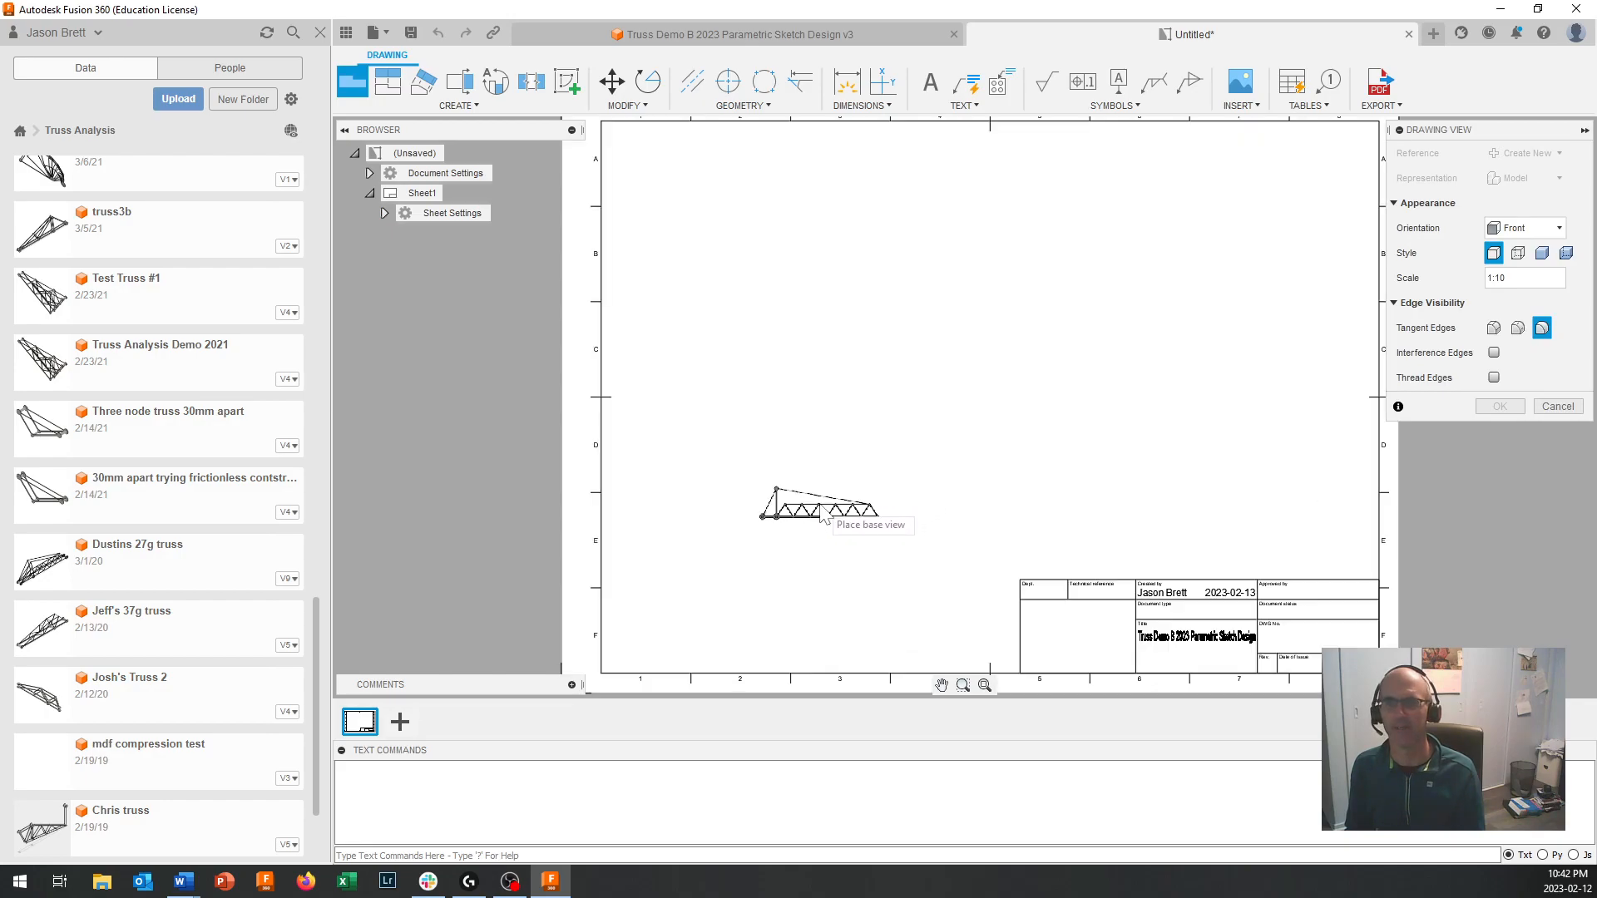
double_click(1498, 277)
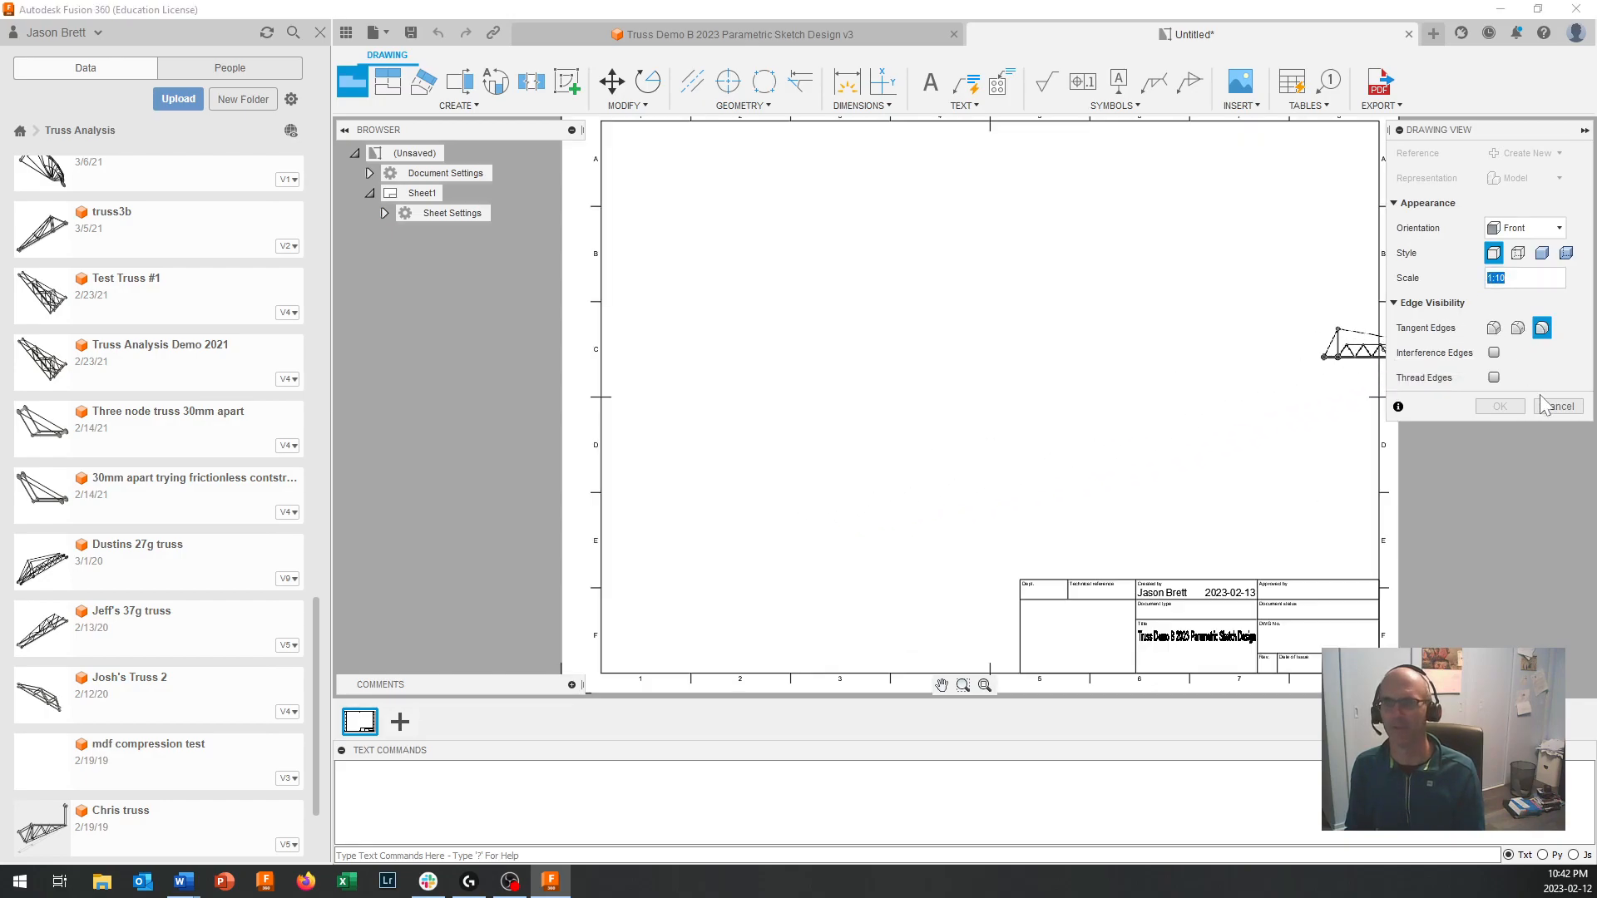
type("1:5")
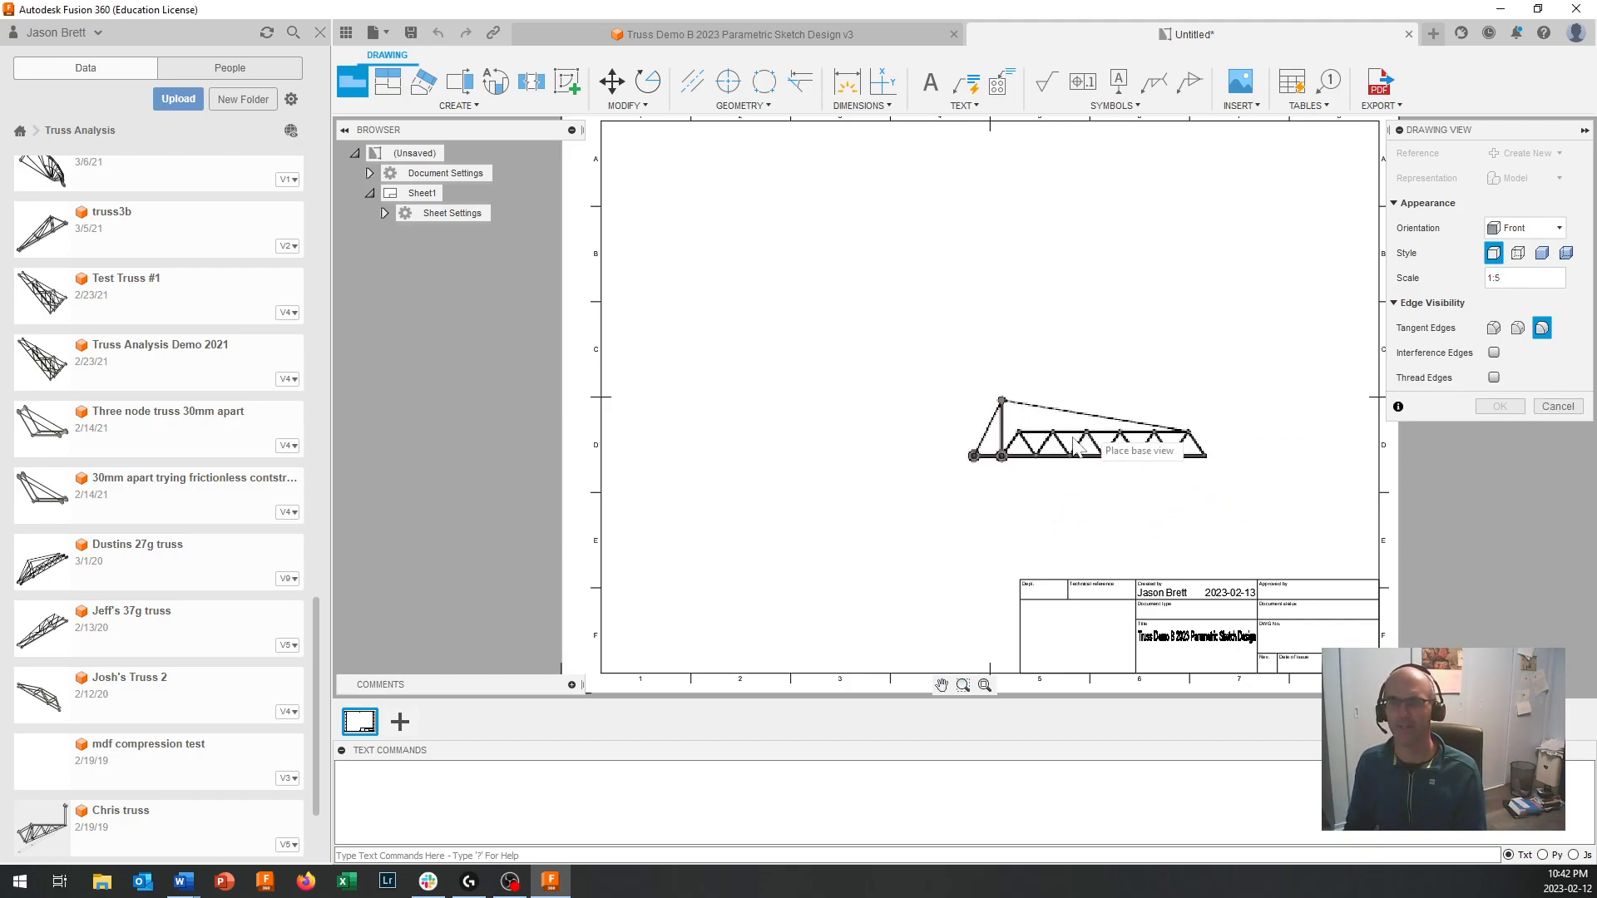
left_click_drag(1502, 278, 1494, 277)
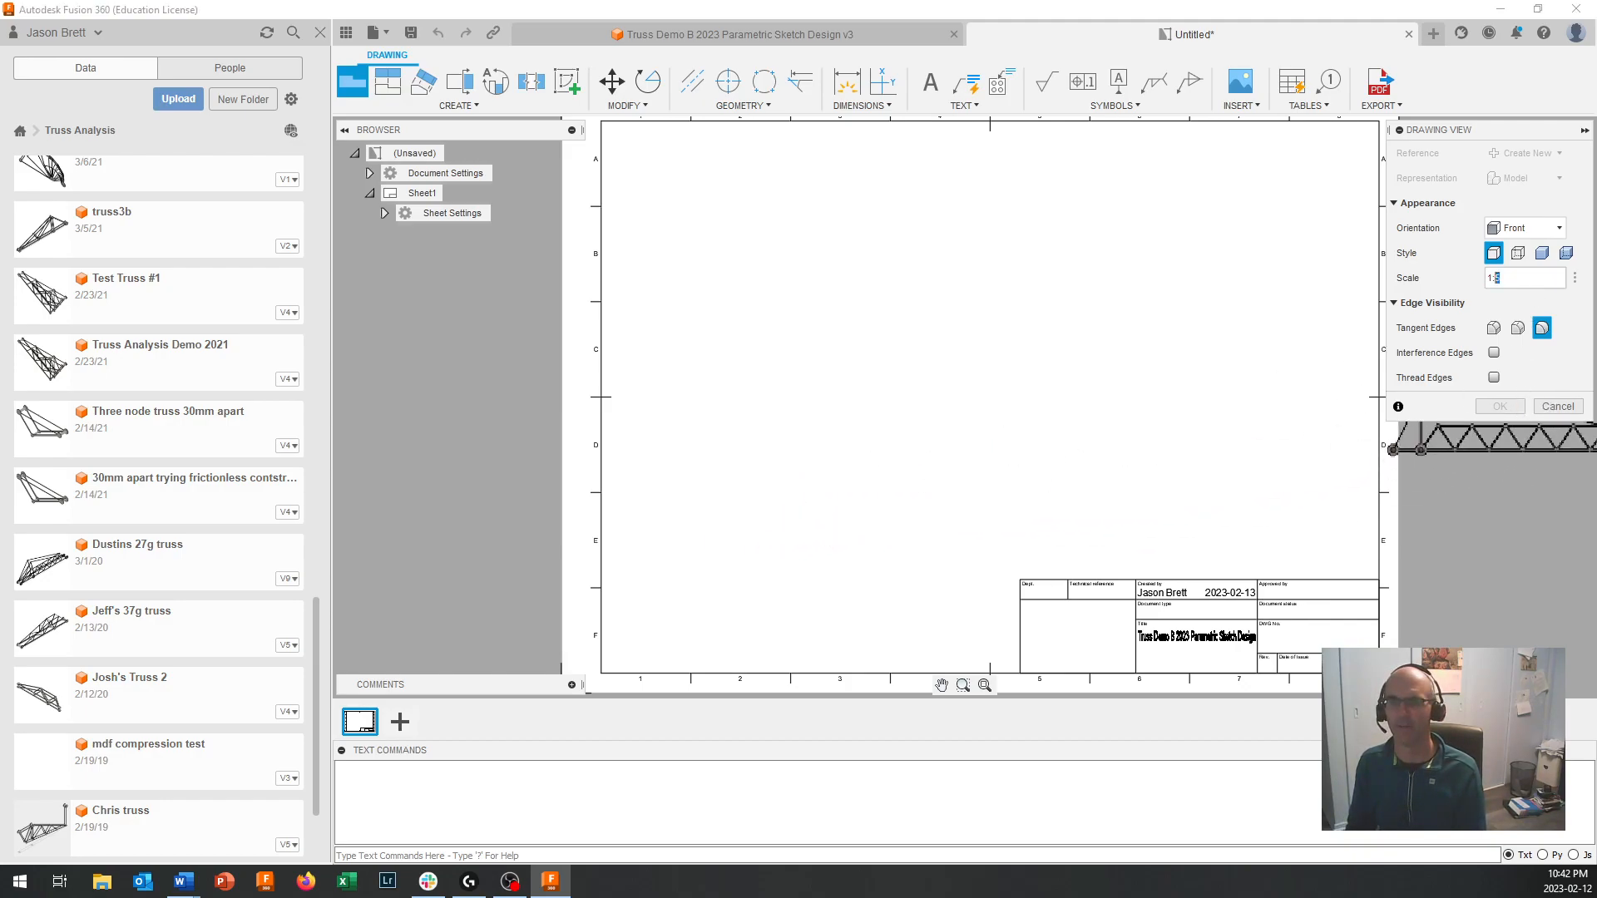
type("2")
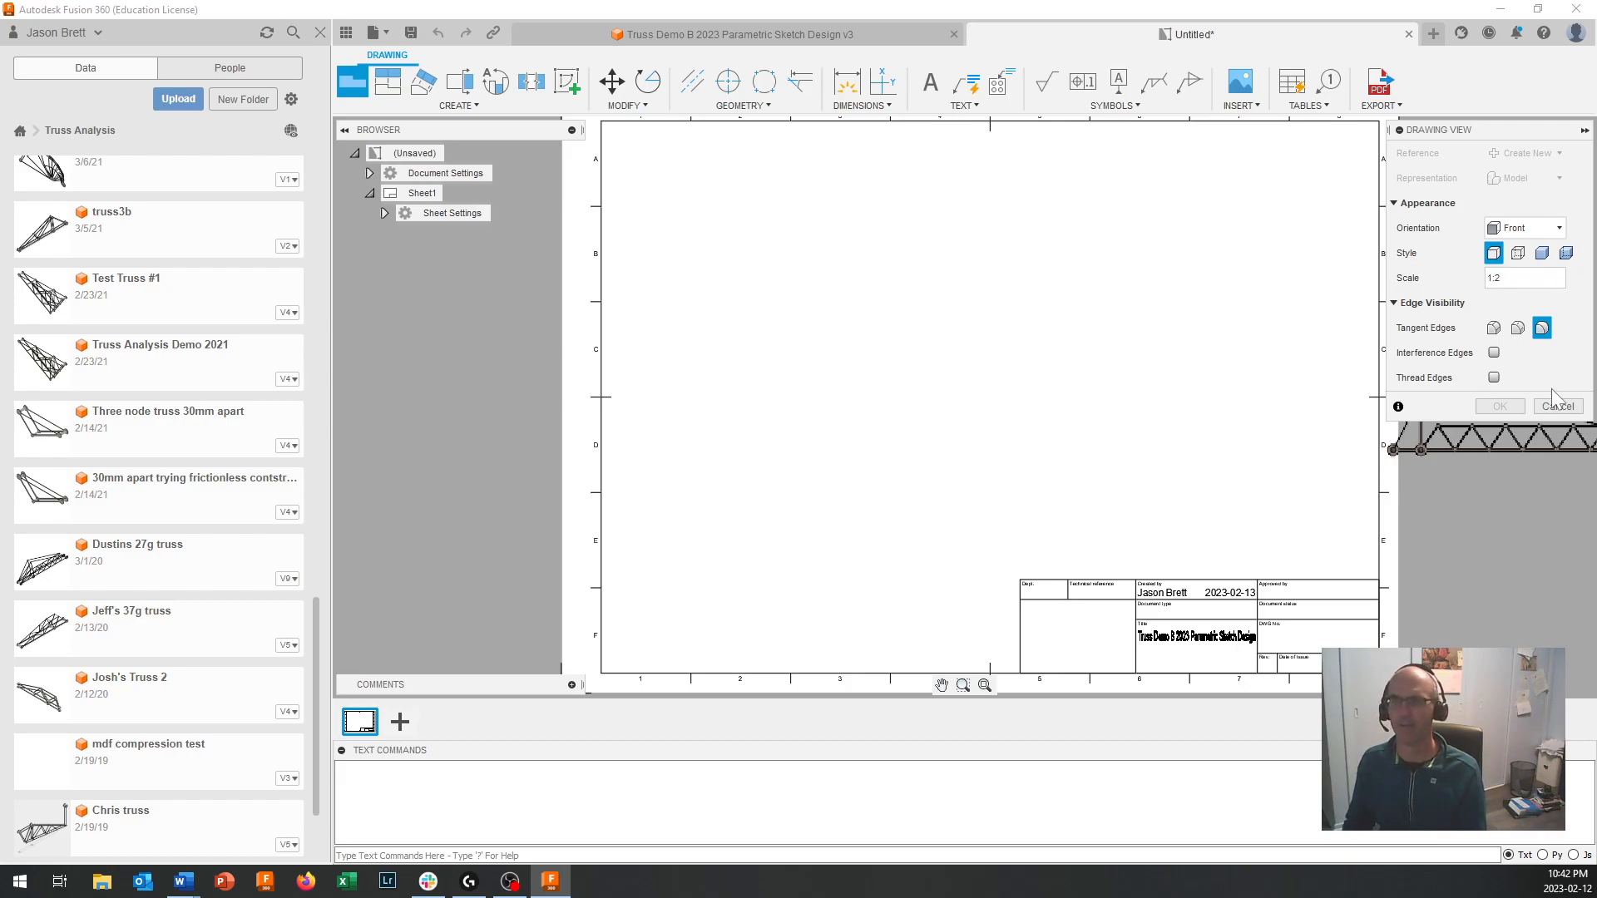
left_click(939, 485)
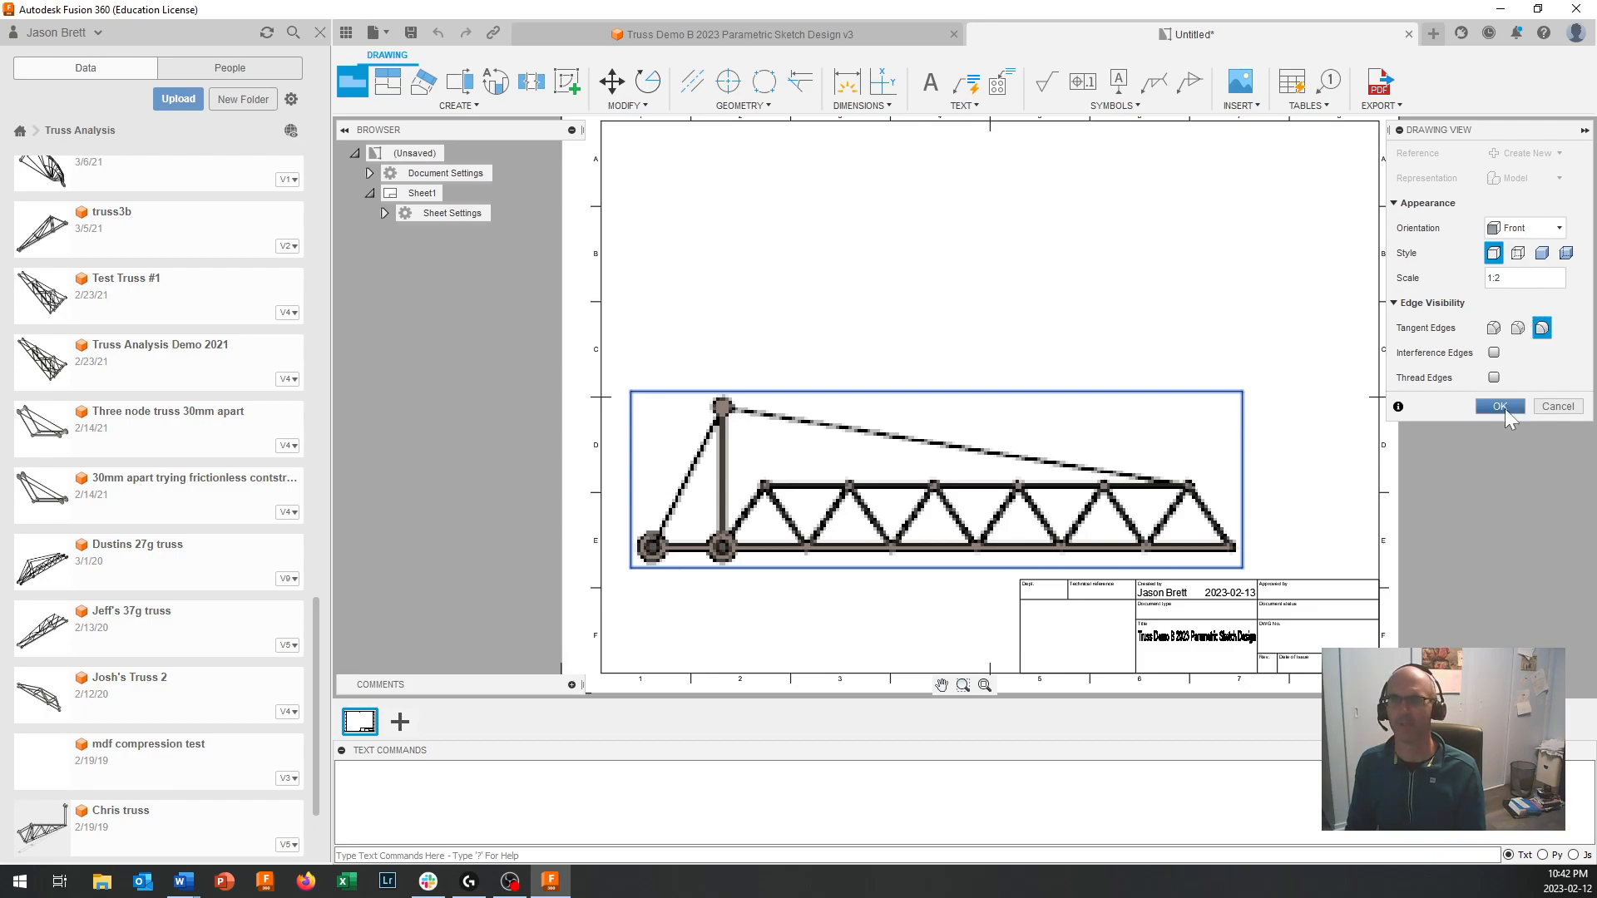
left_click(1500, 406)
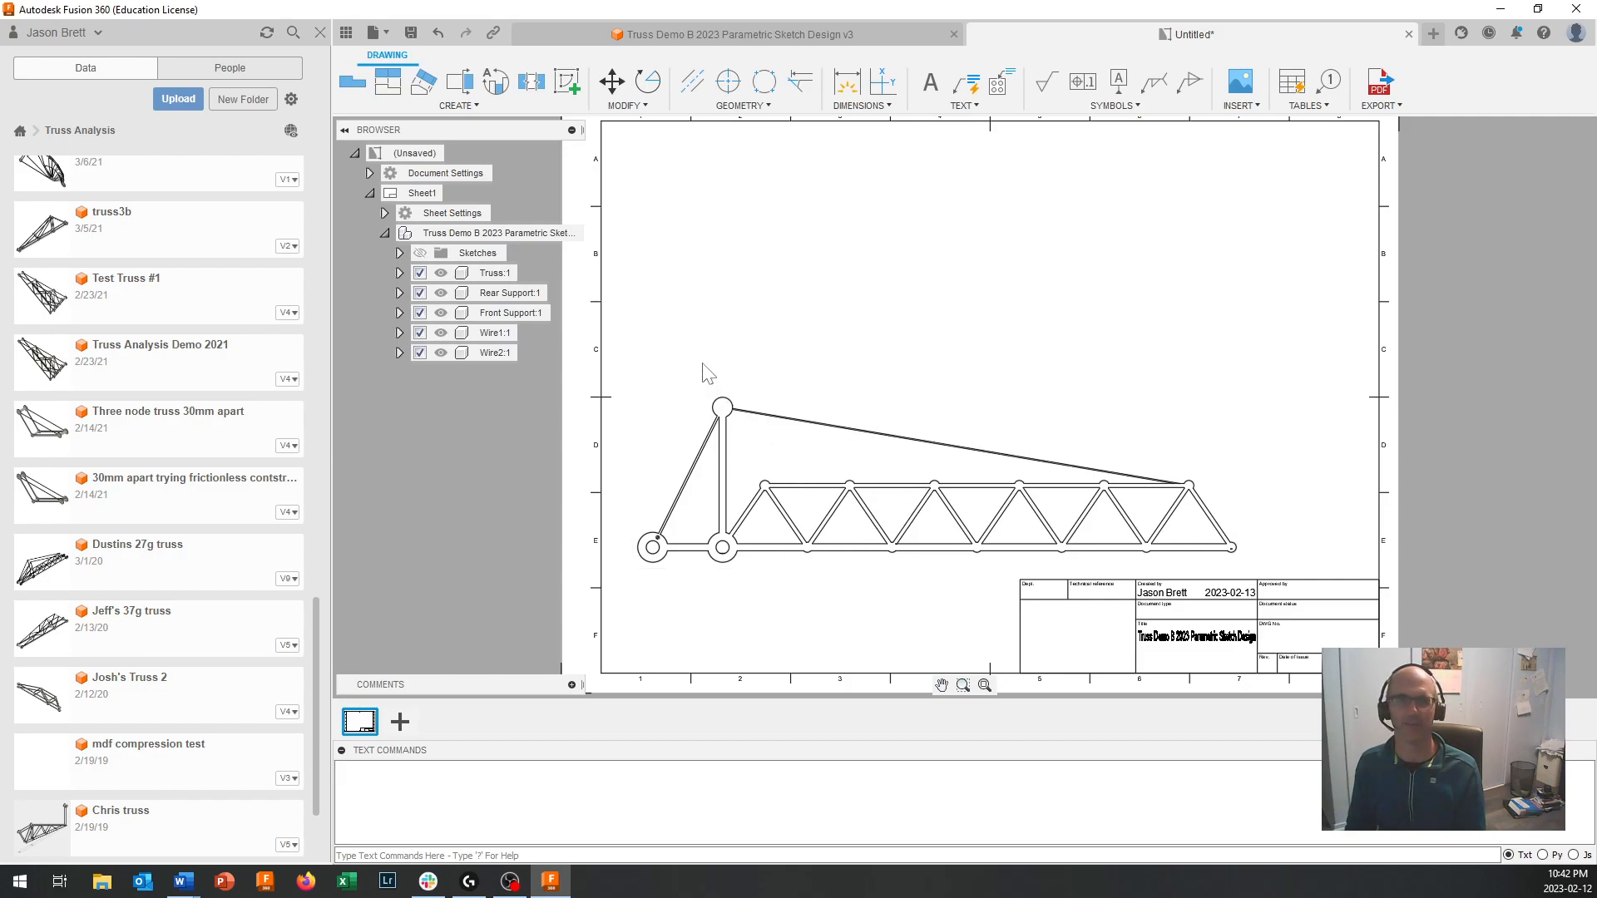
Step: Project a top view from the front base view and place it directly above it on the sheet
right_click(824, 486)
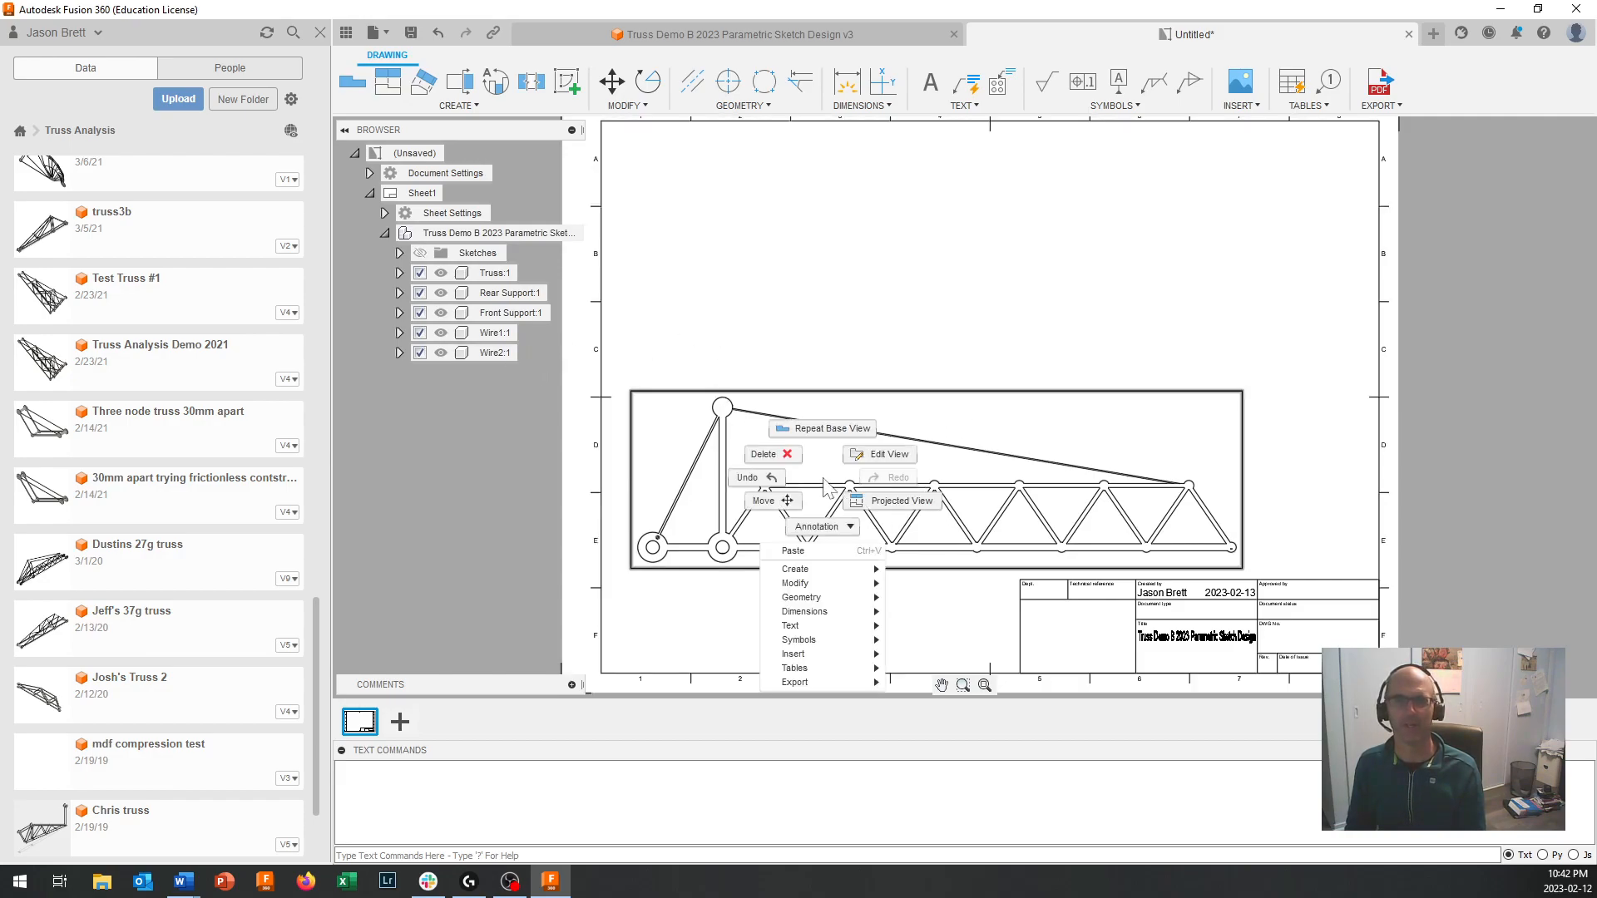
left_click(900, 500)
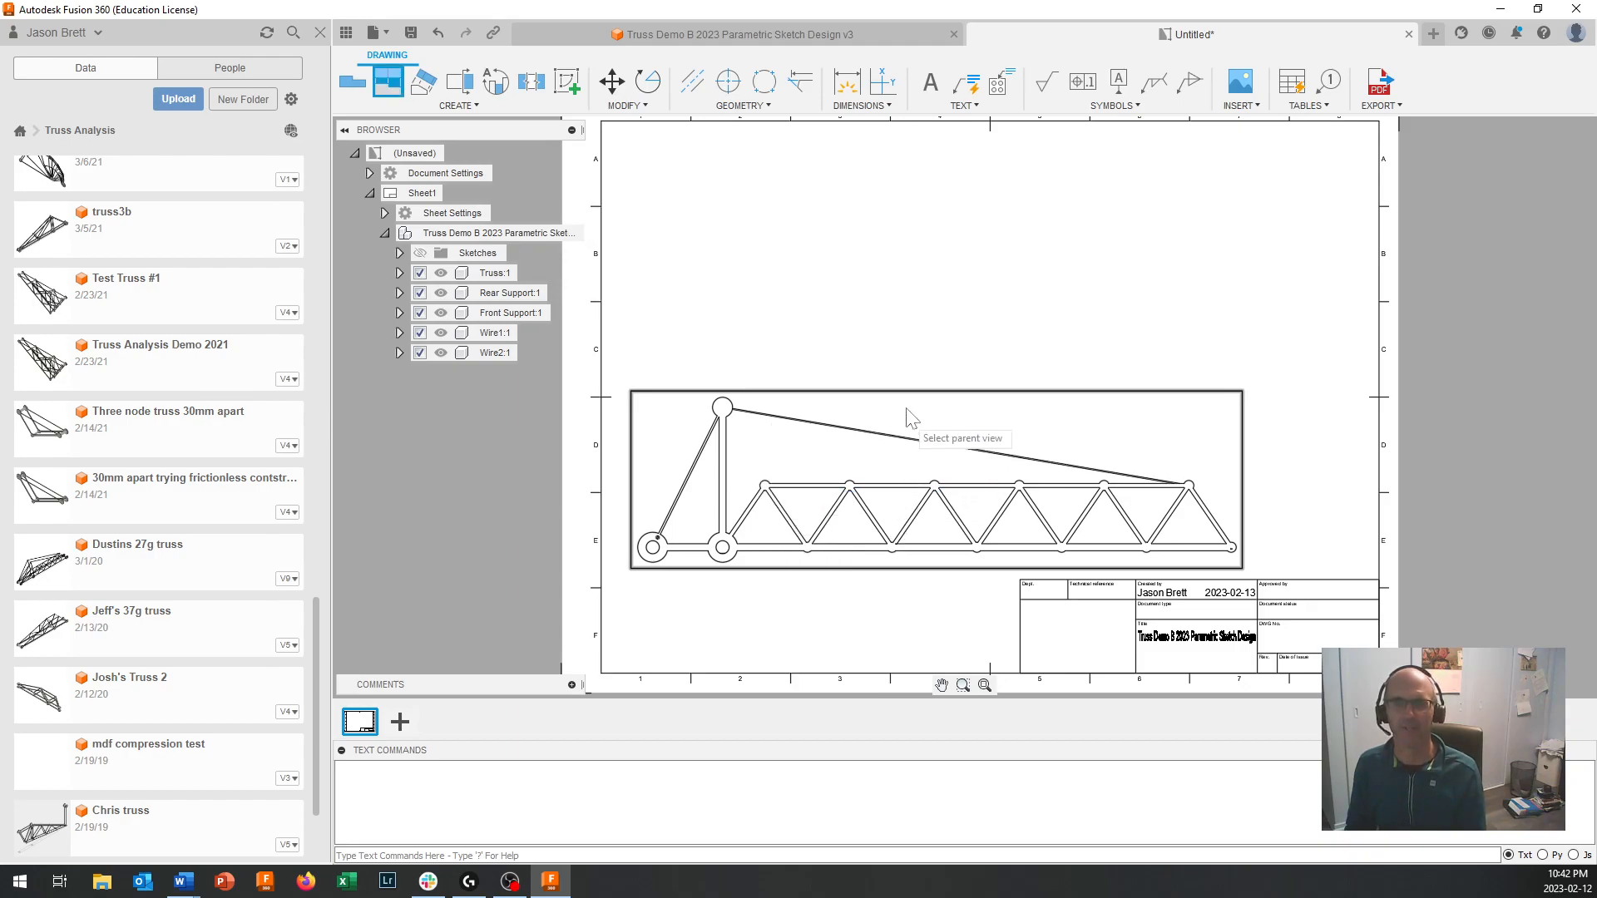
left_click(908, 455)
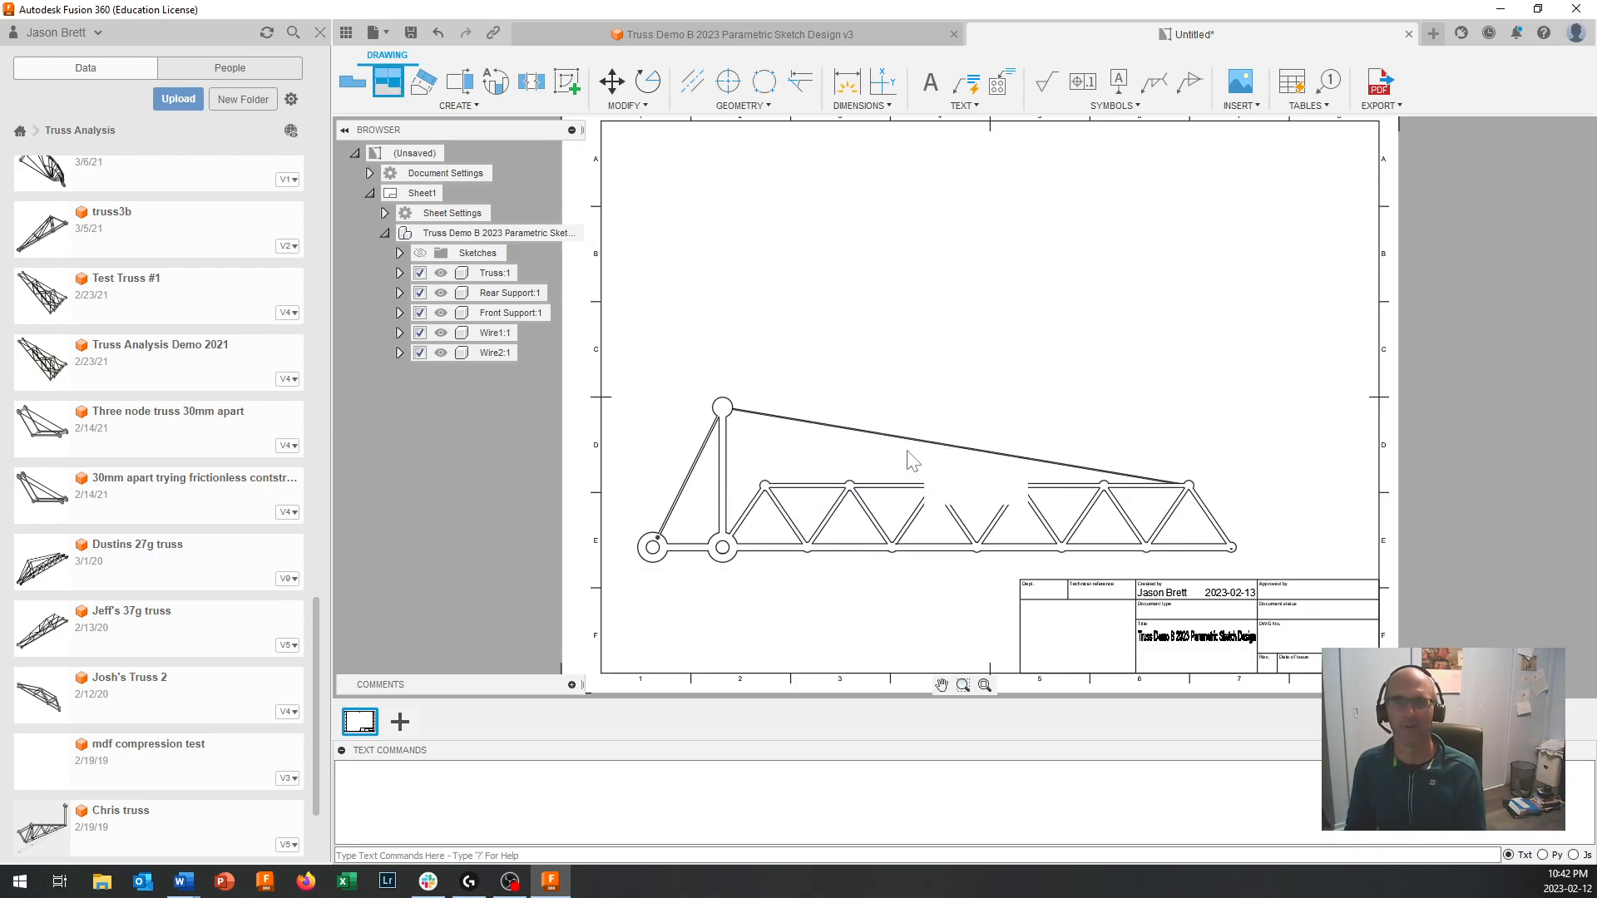
left_click(960, 259)
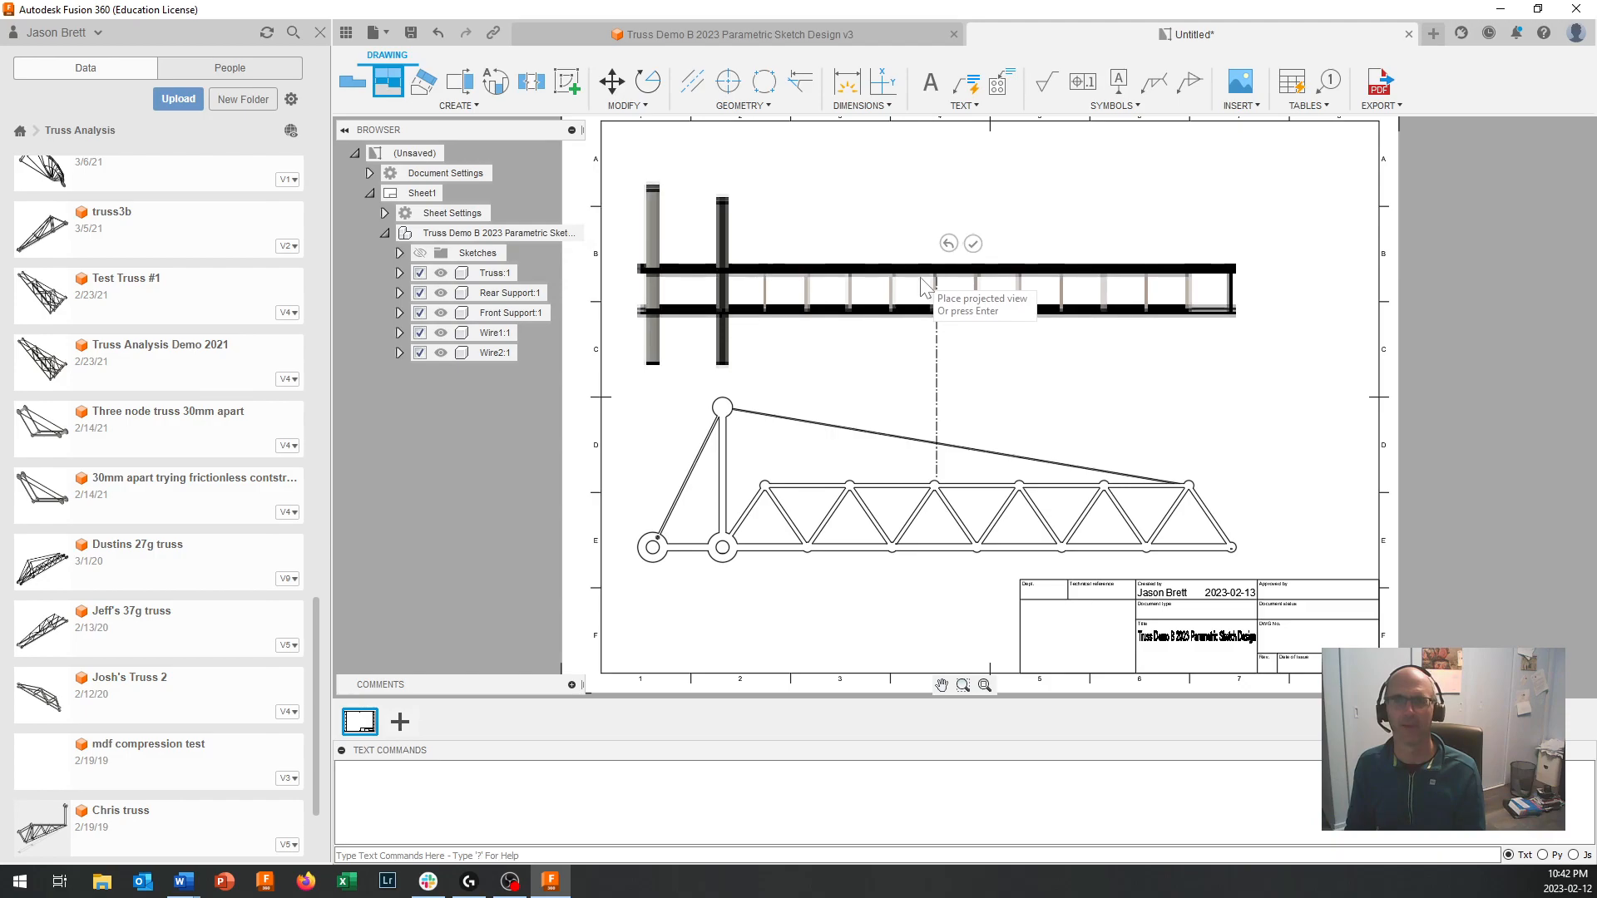
left_click(970, 248)
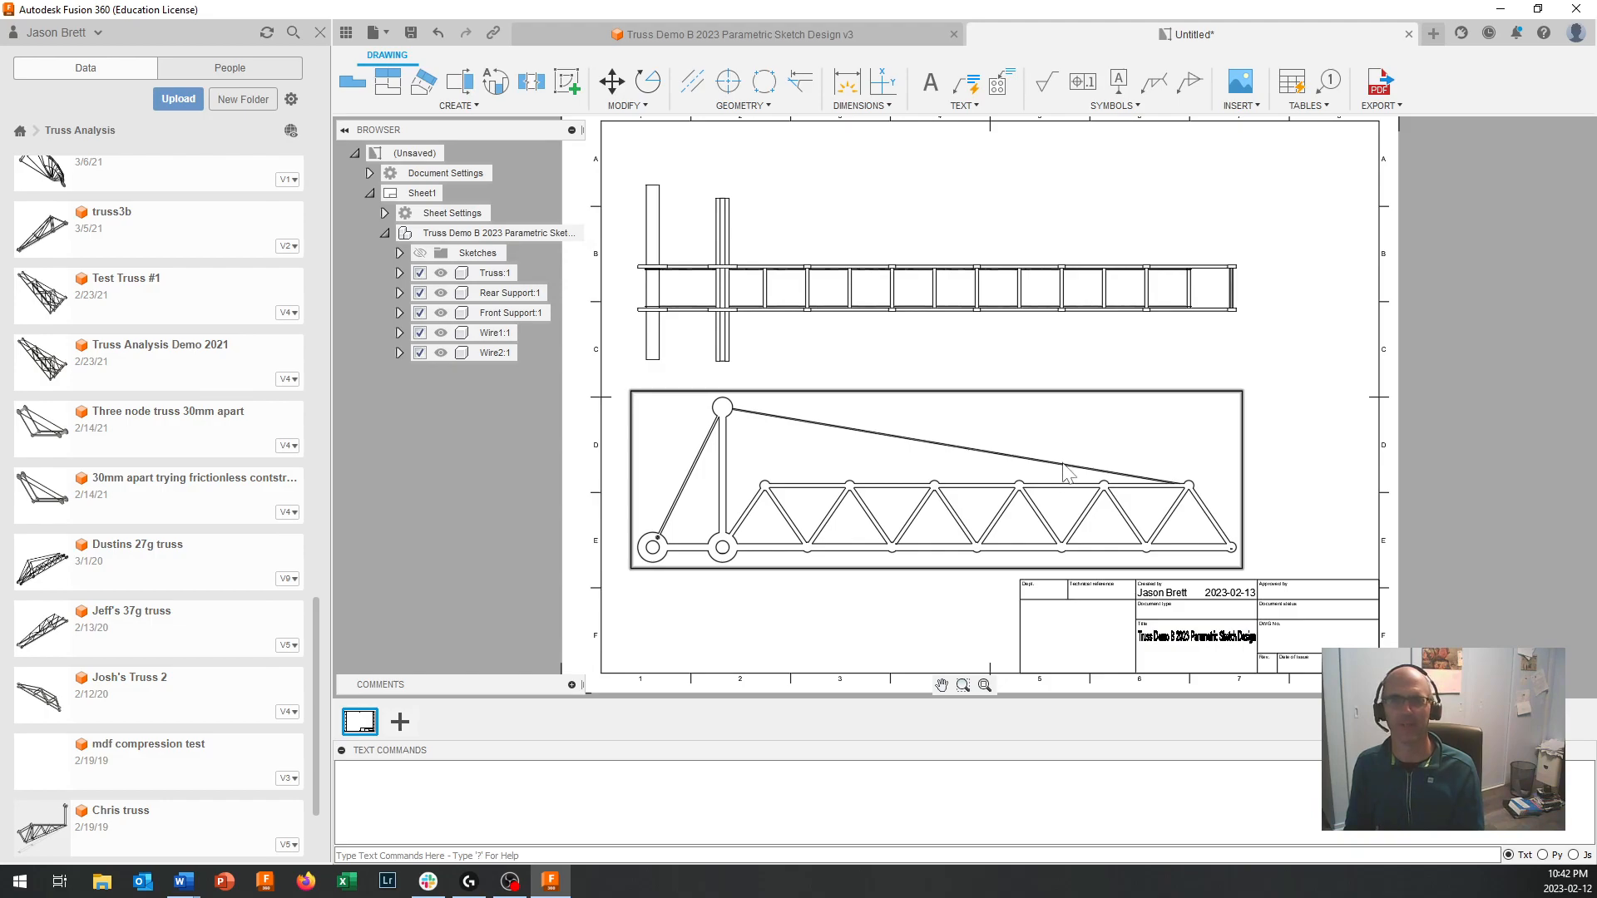
Step: Project an isometric view of the truss diagonally up and to the right from the front base view
left_click(1111, 493)
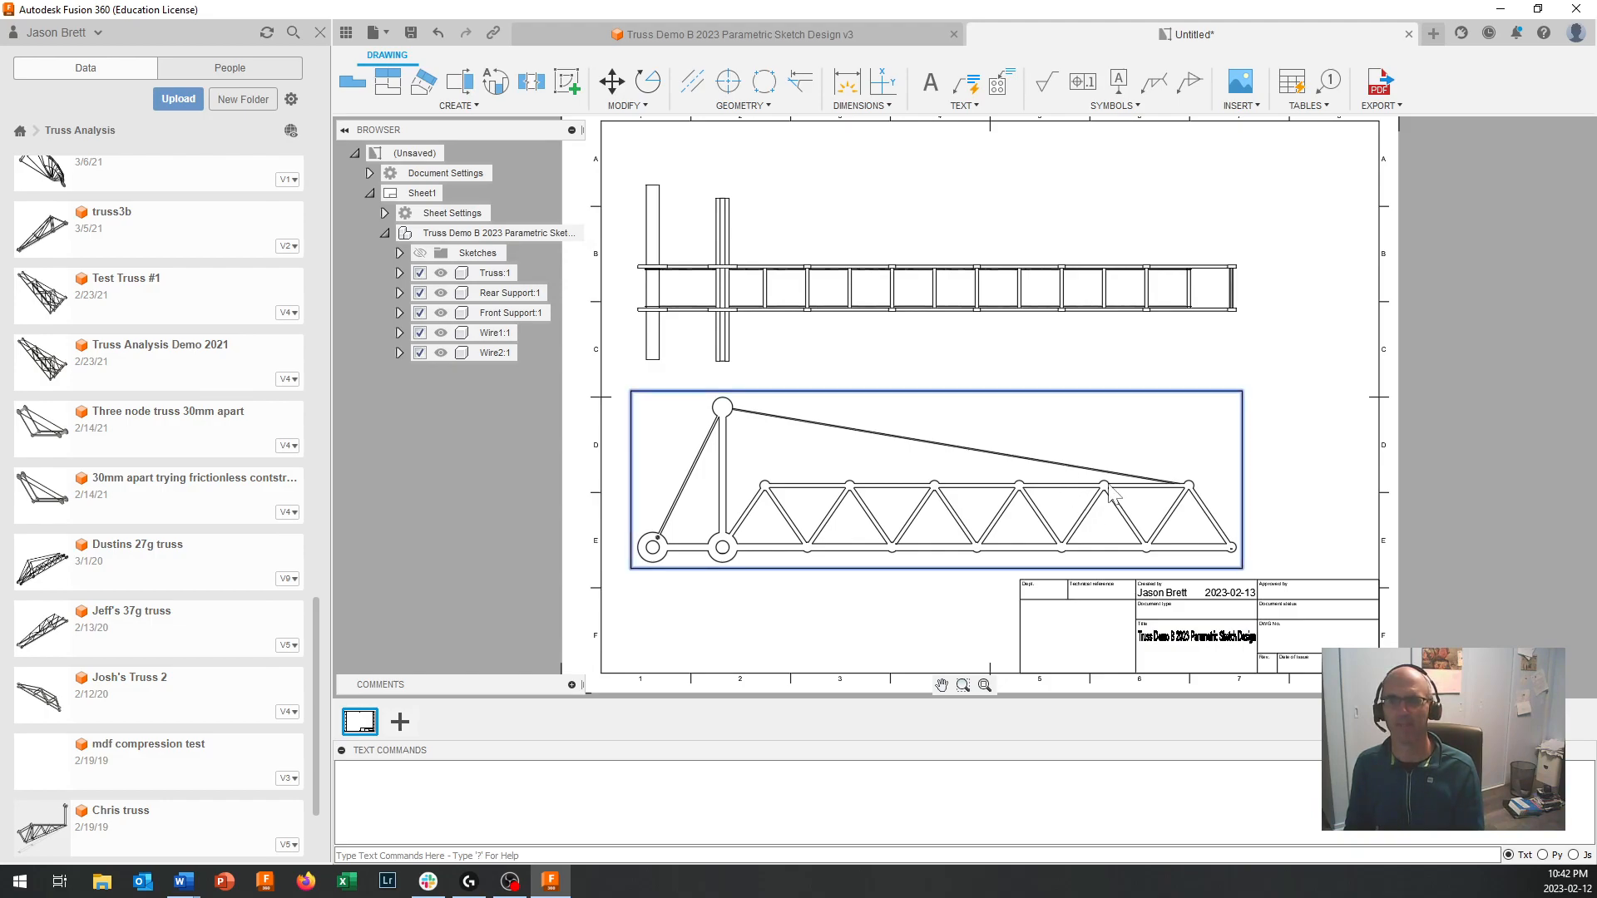
right_click(1111, 492)
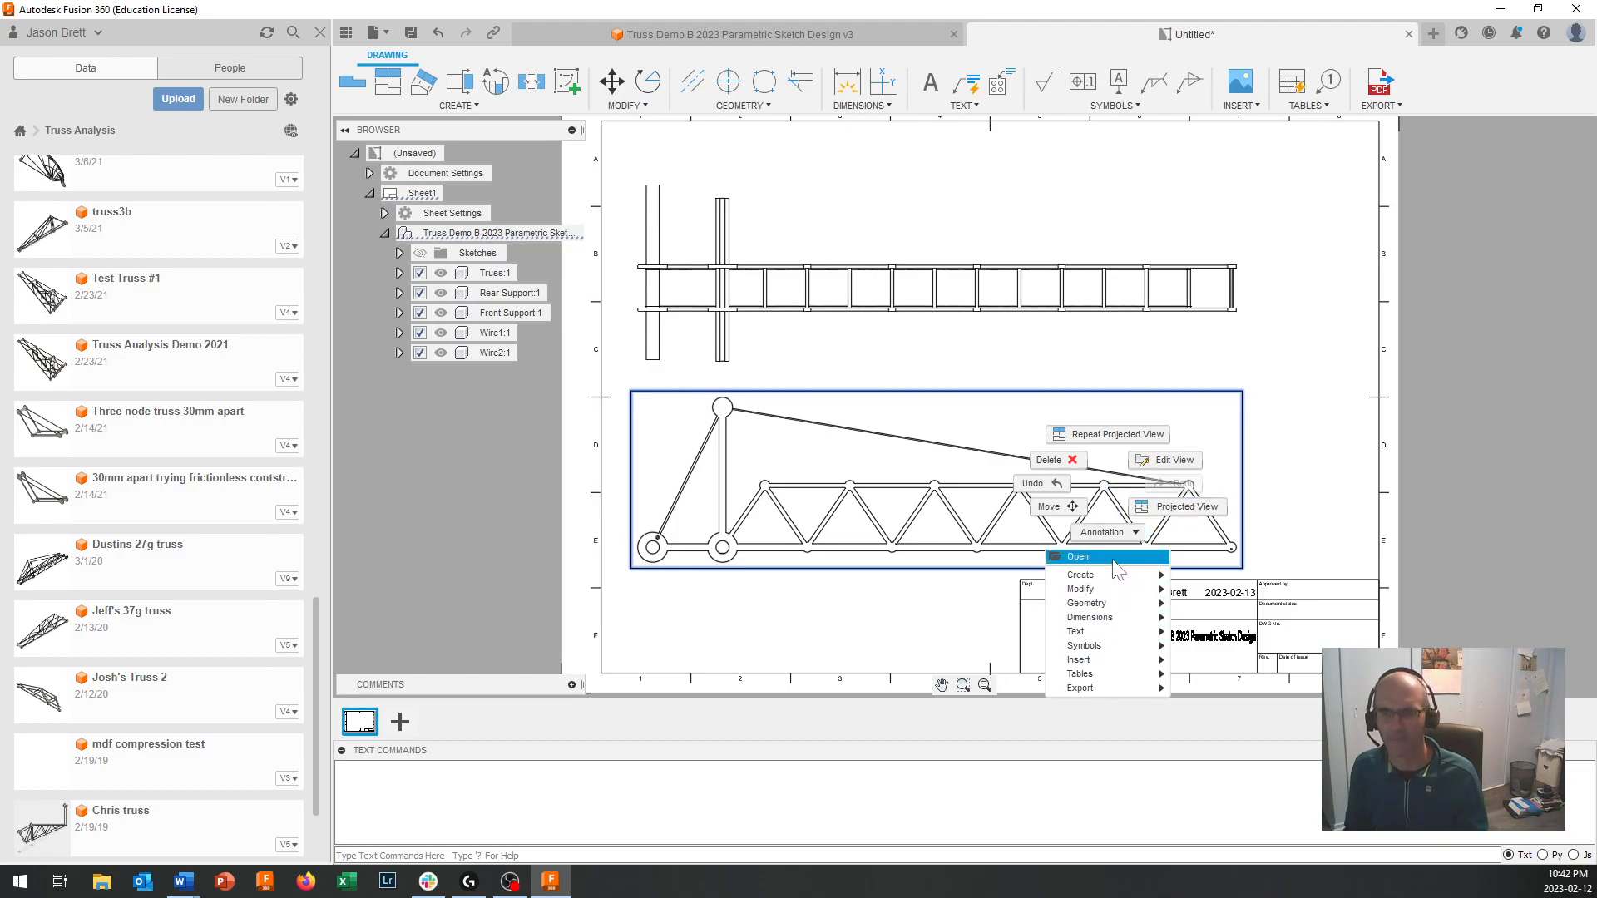
key("Escape")
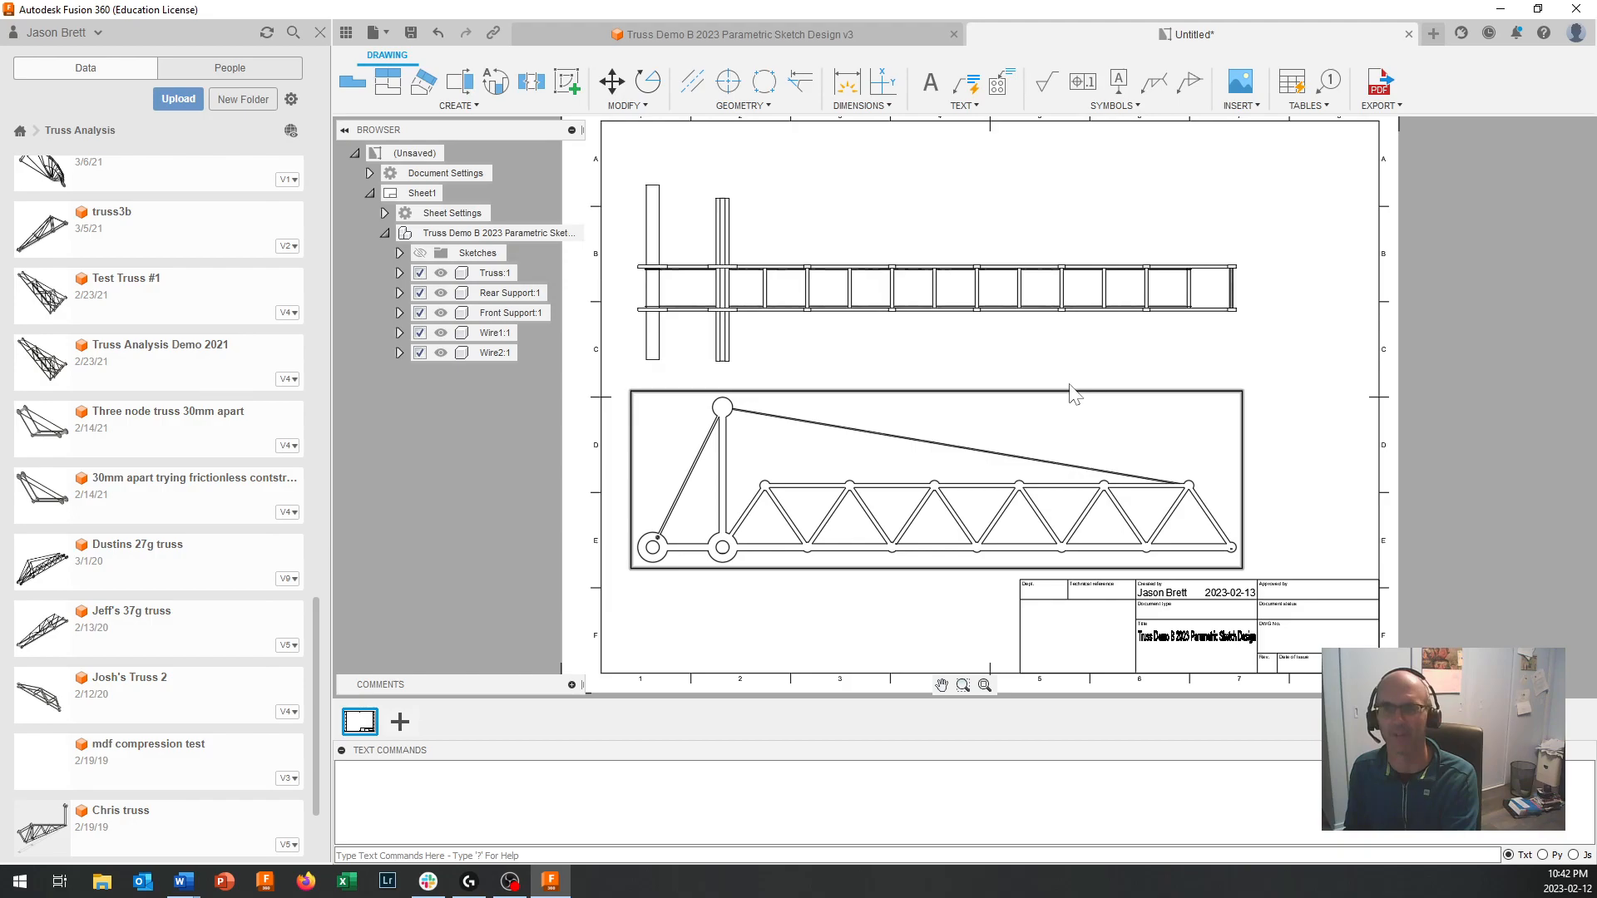
right_click(1073, 390)
left_click(1037, 413)
right_click(1050, 411)
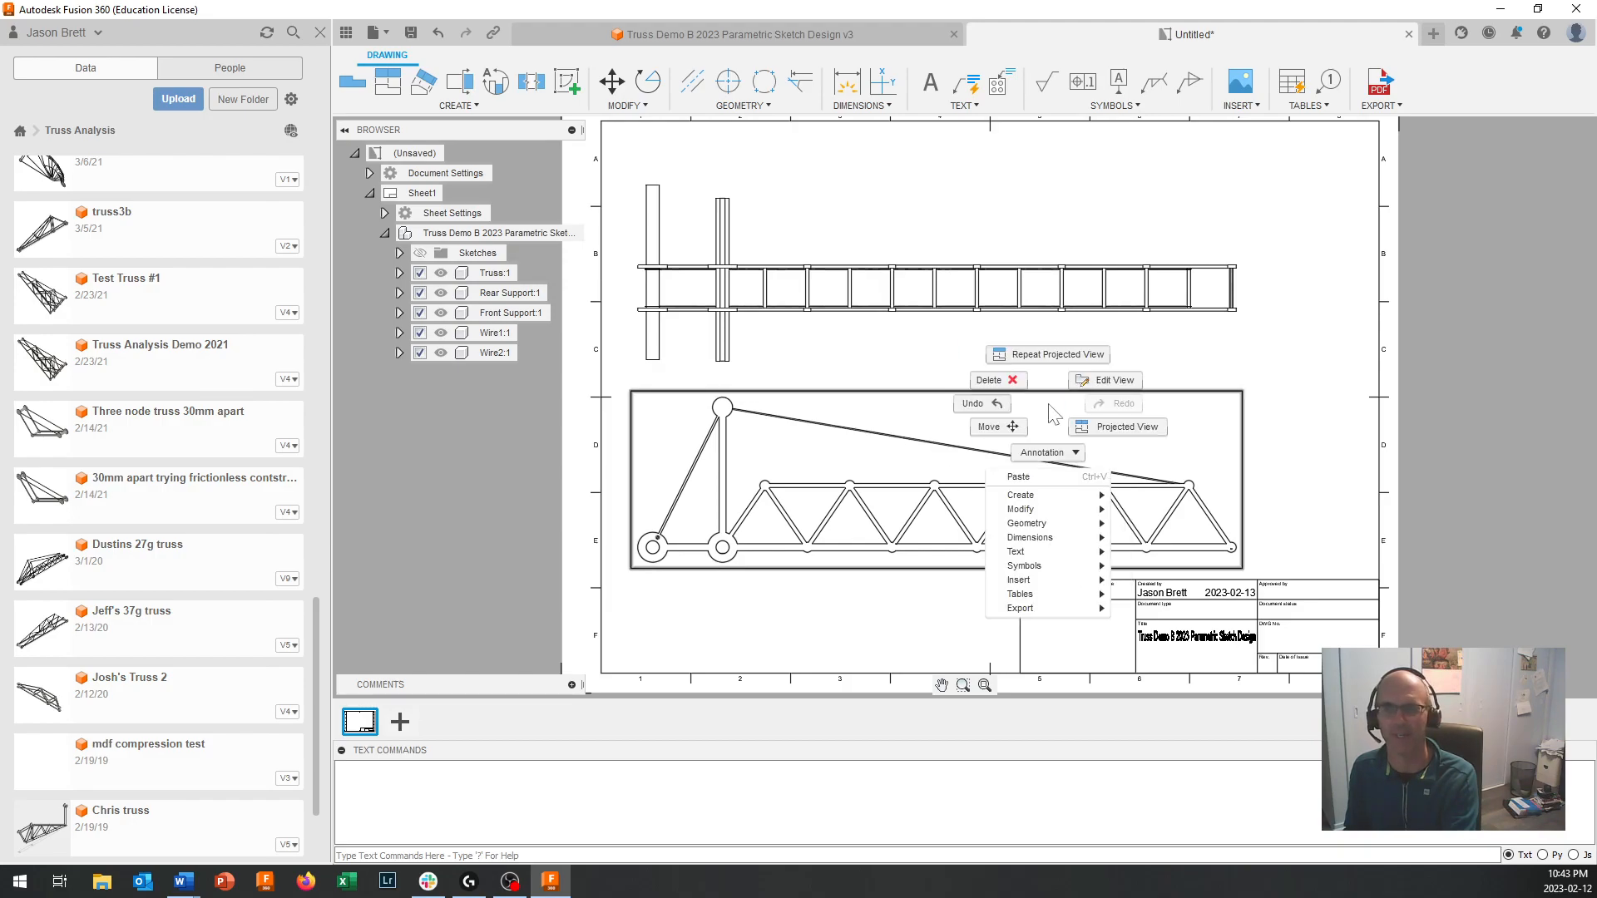
left_click(1140, 436)
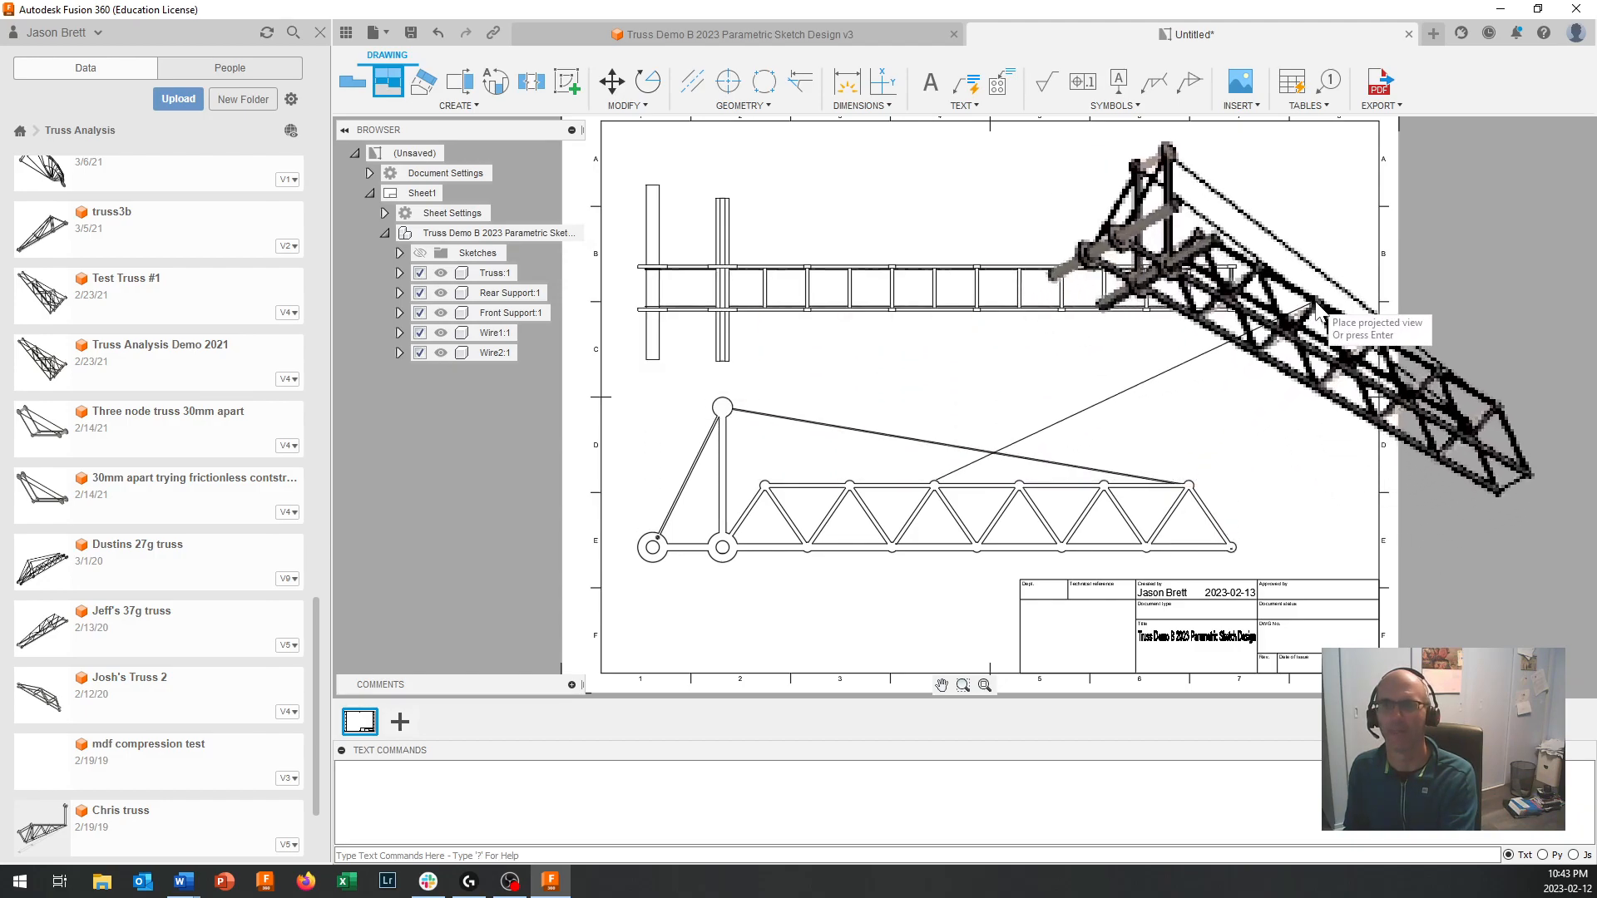
left_click(1367, 272)
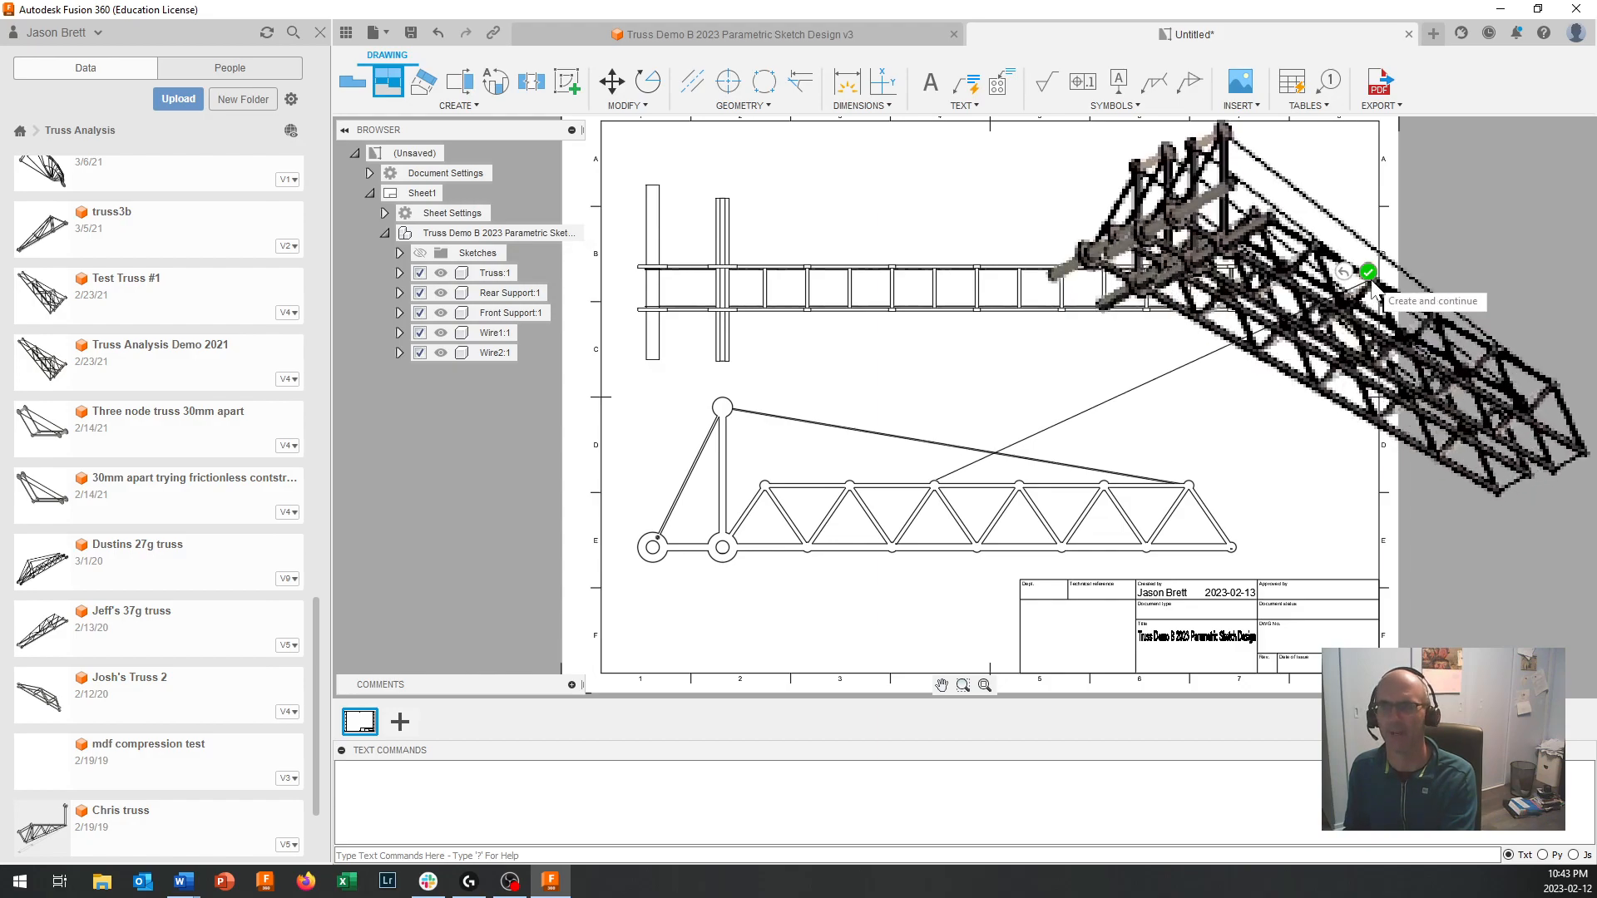
left_click(1368, 273)
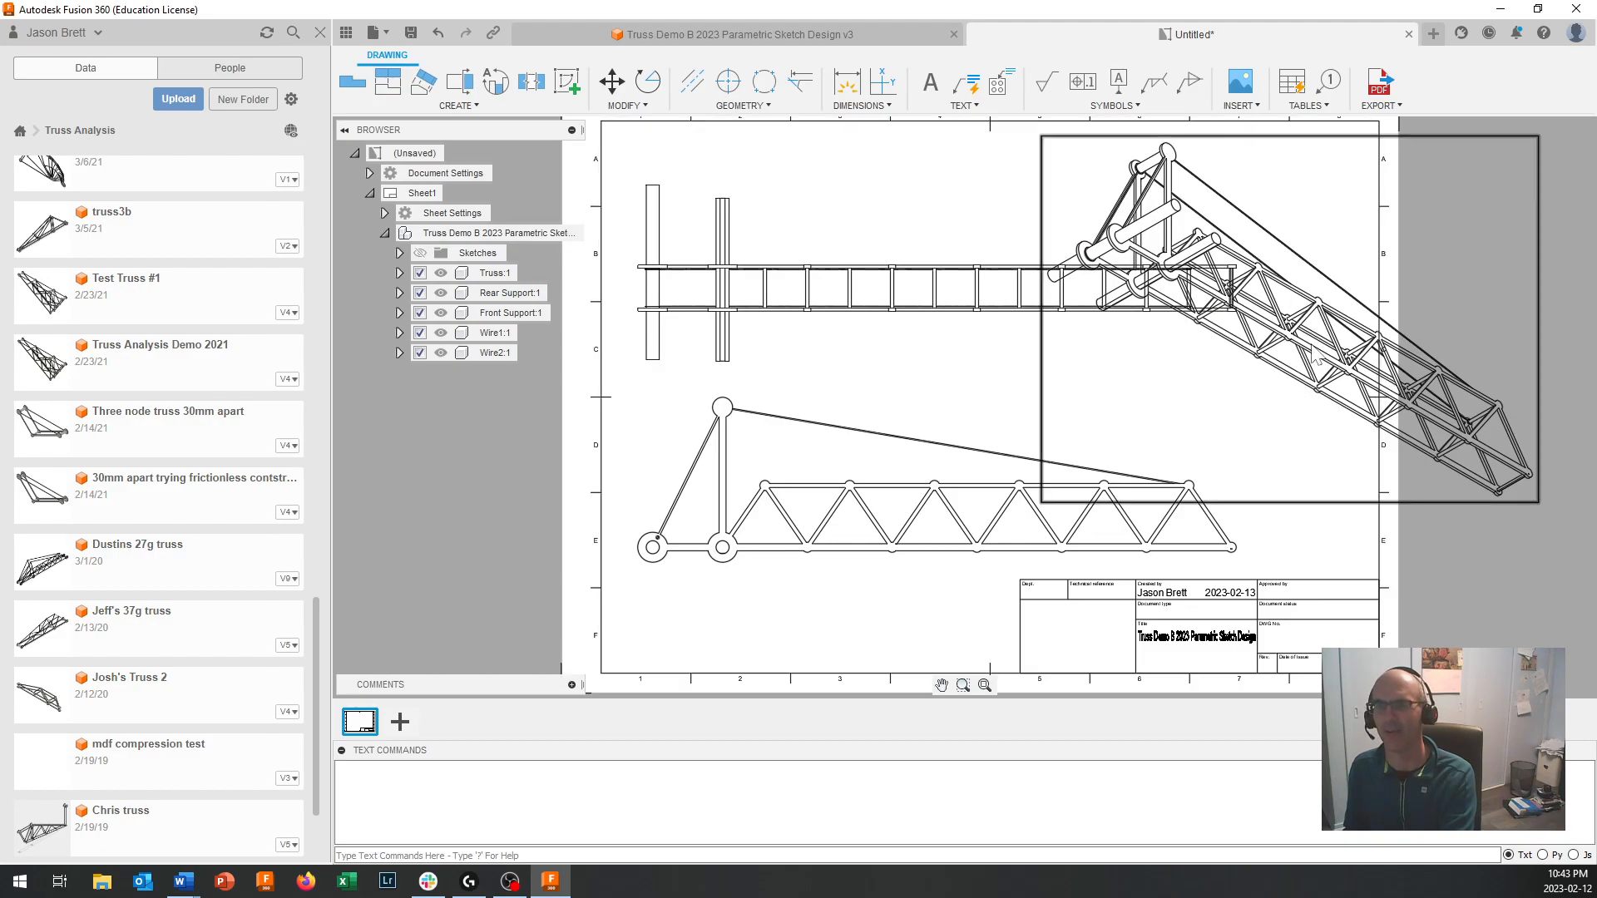
Step: Move the isometric view down and to the left so it lies within the sheet border
left_click(1311, 487)
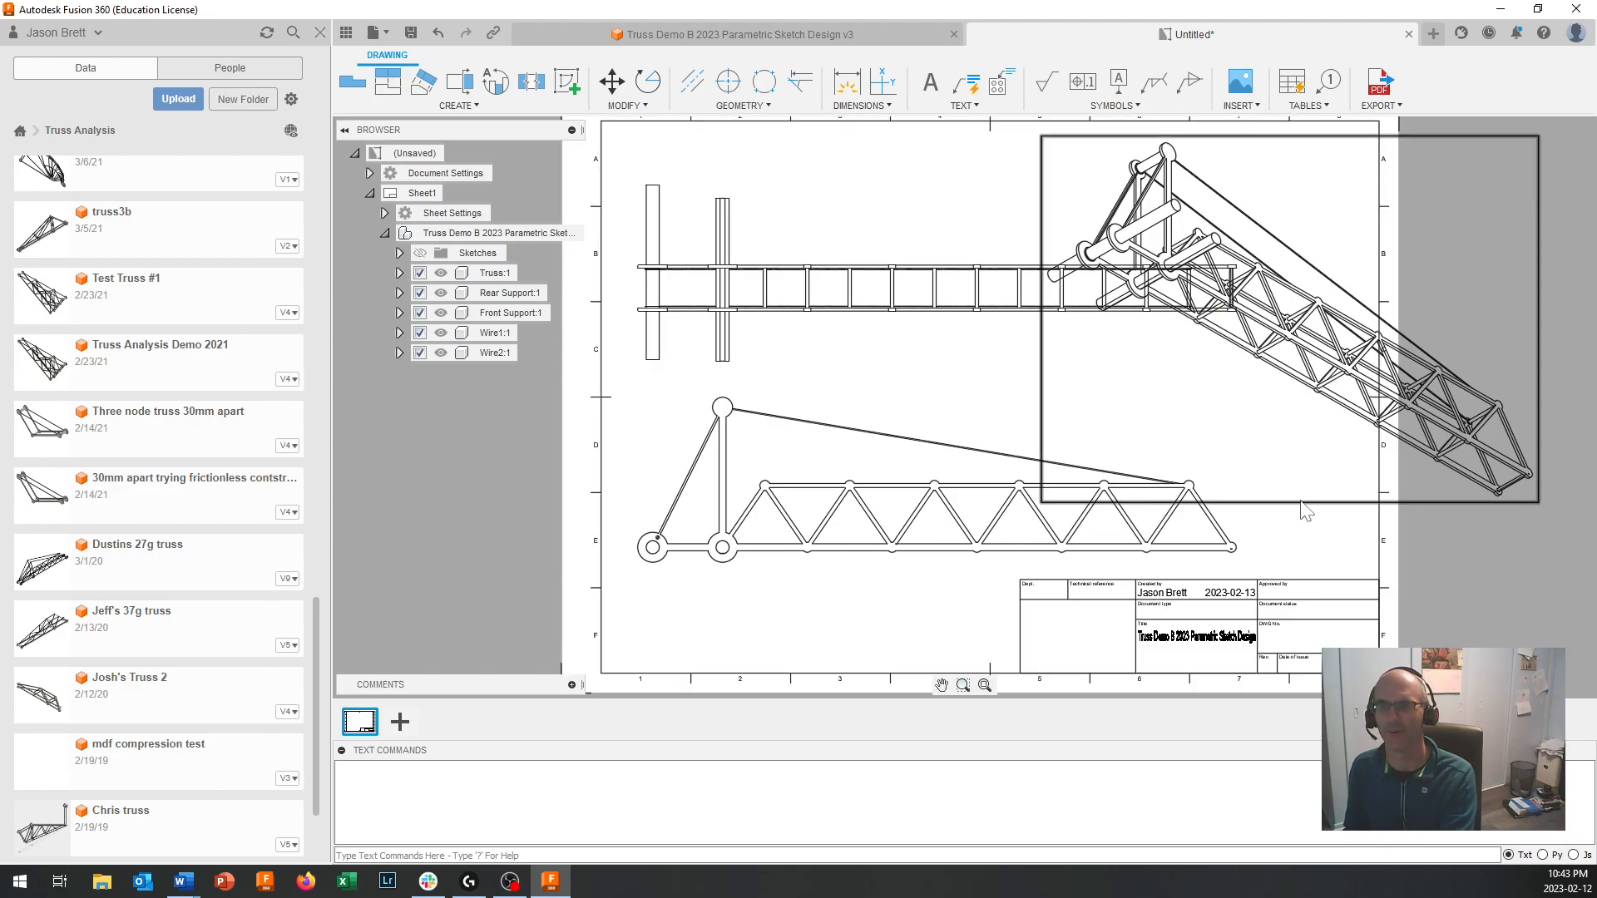
left_click(1317, 477)
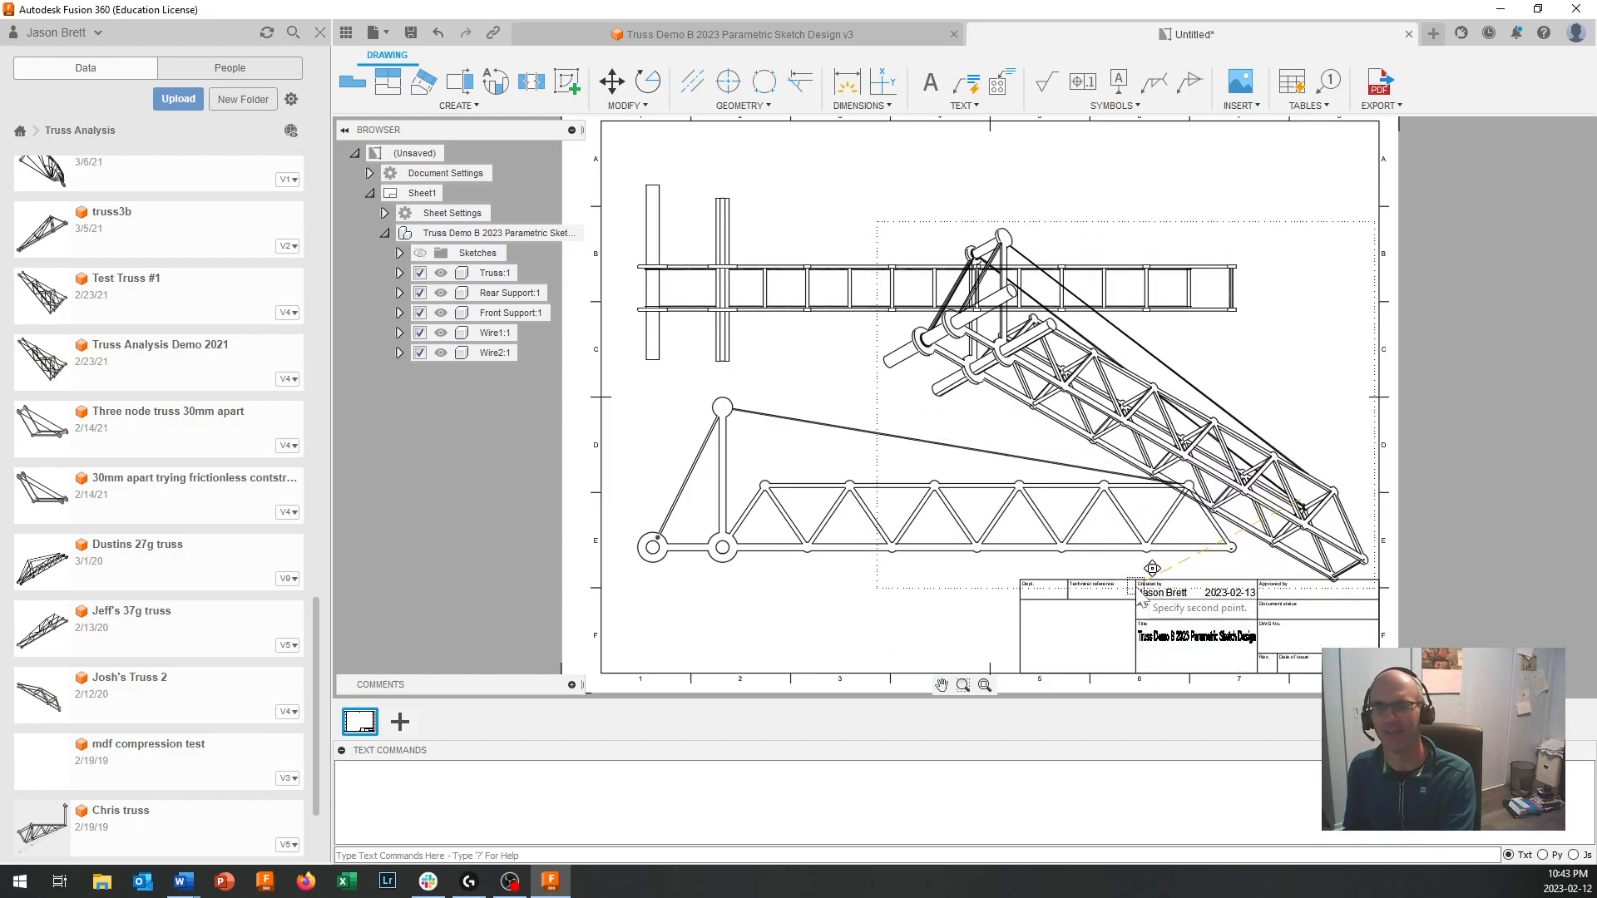
left_click(1144, 554)
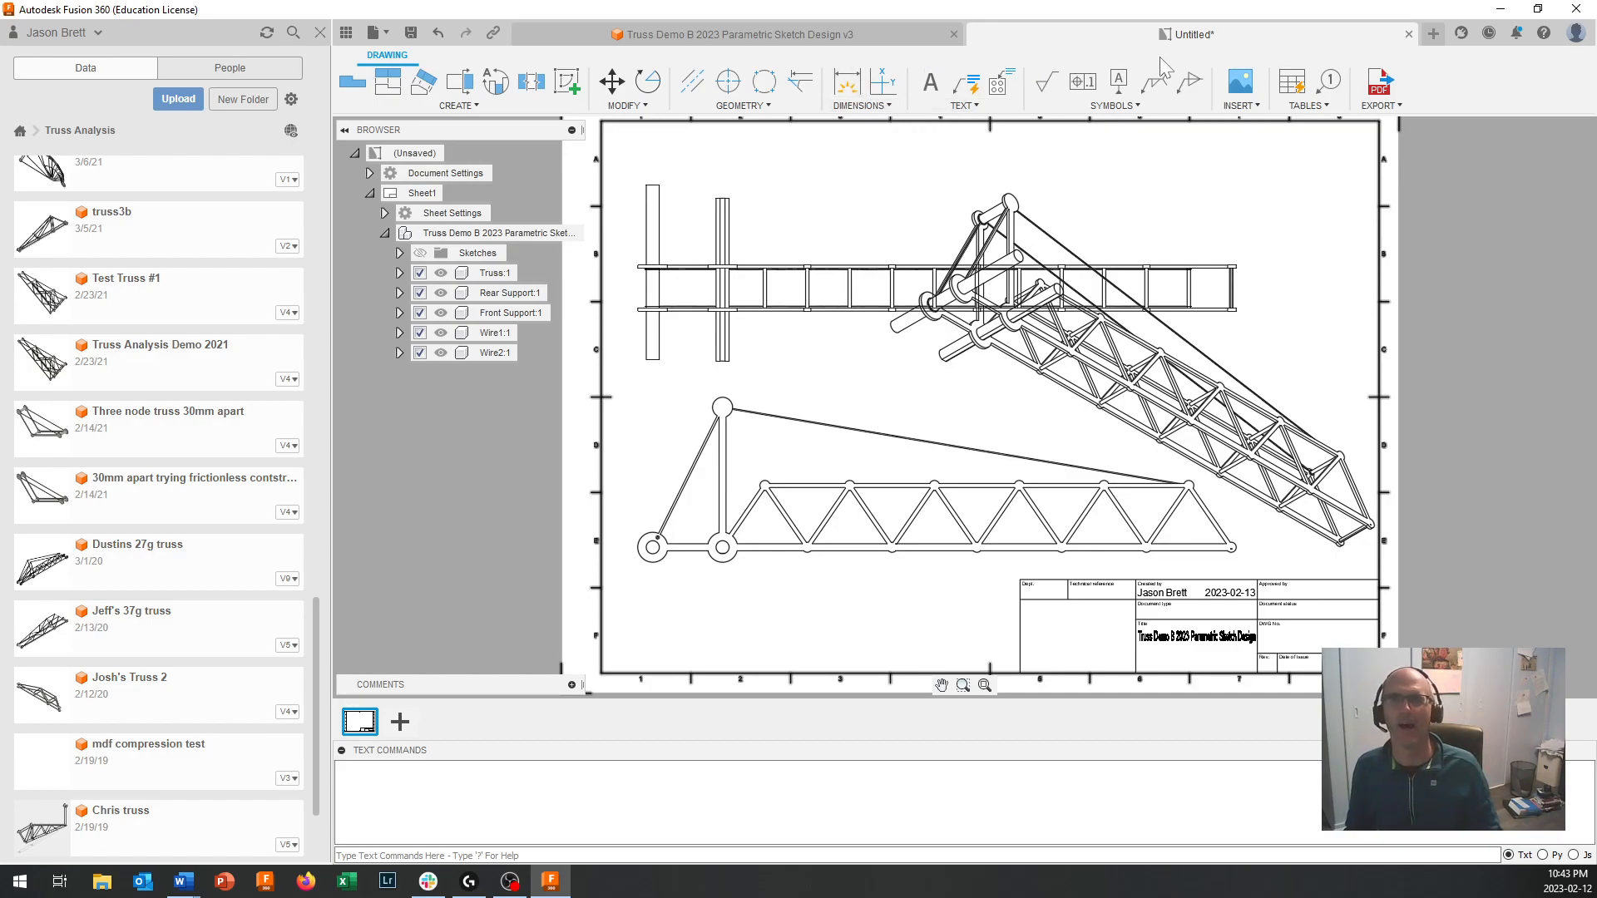
Step: Close the untitled drawing without saving and switch the truss model to the Design workspace
left_click(1407, 35)
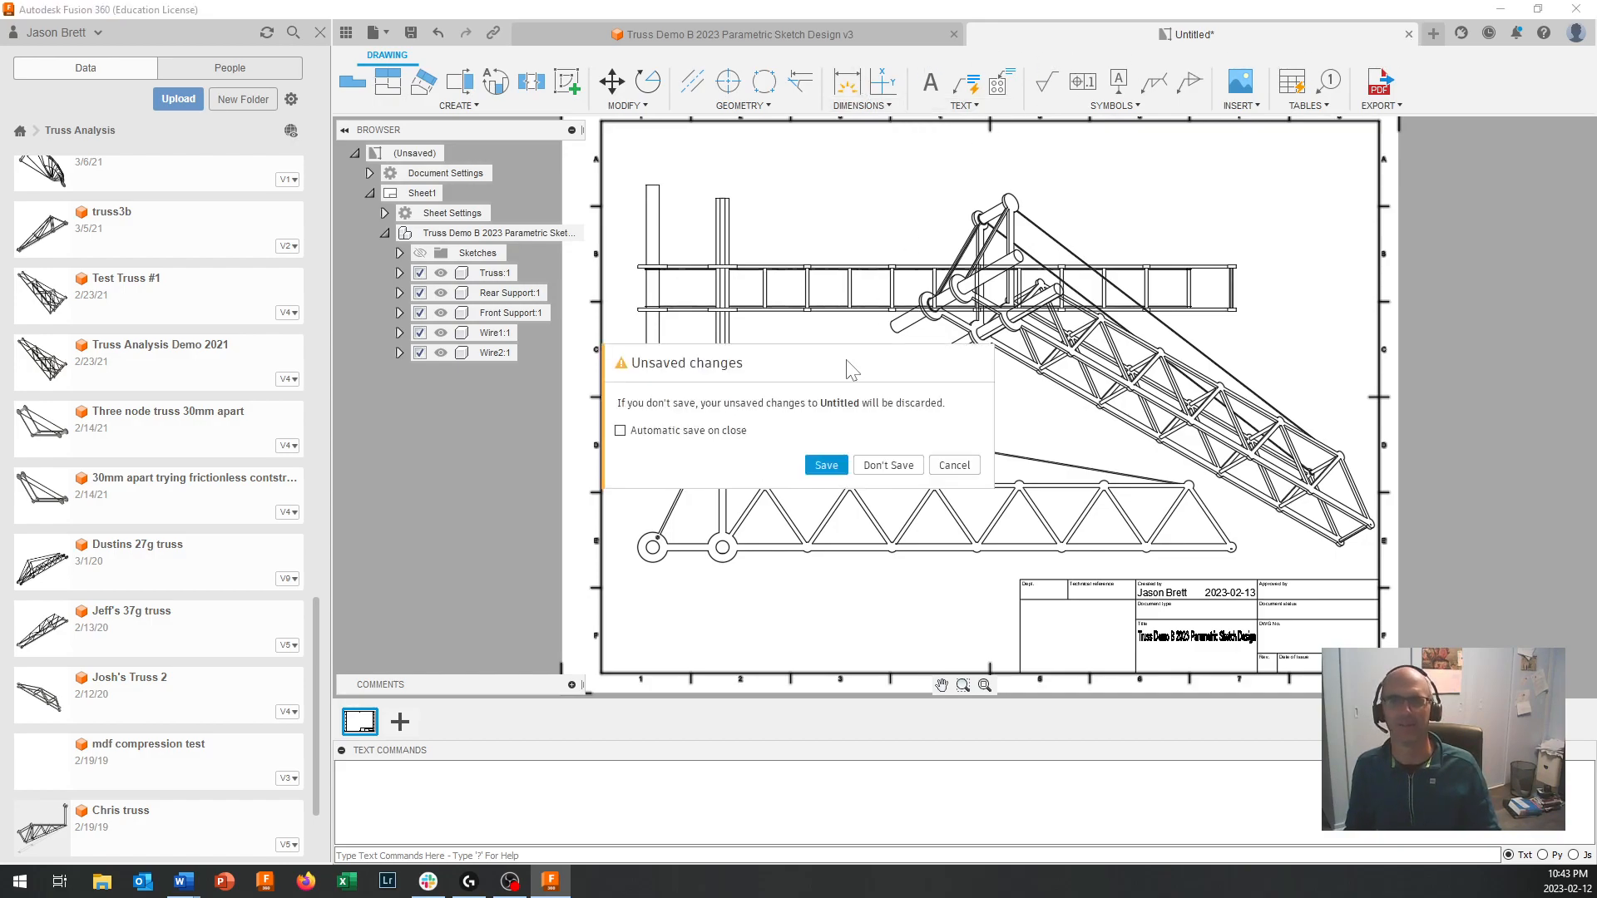
left_click(887, 465)
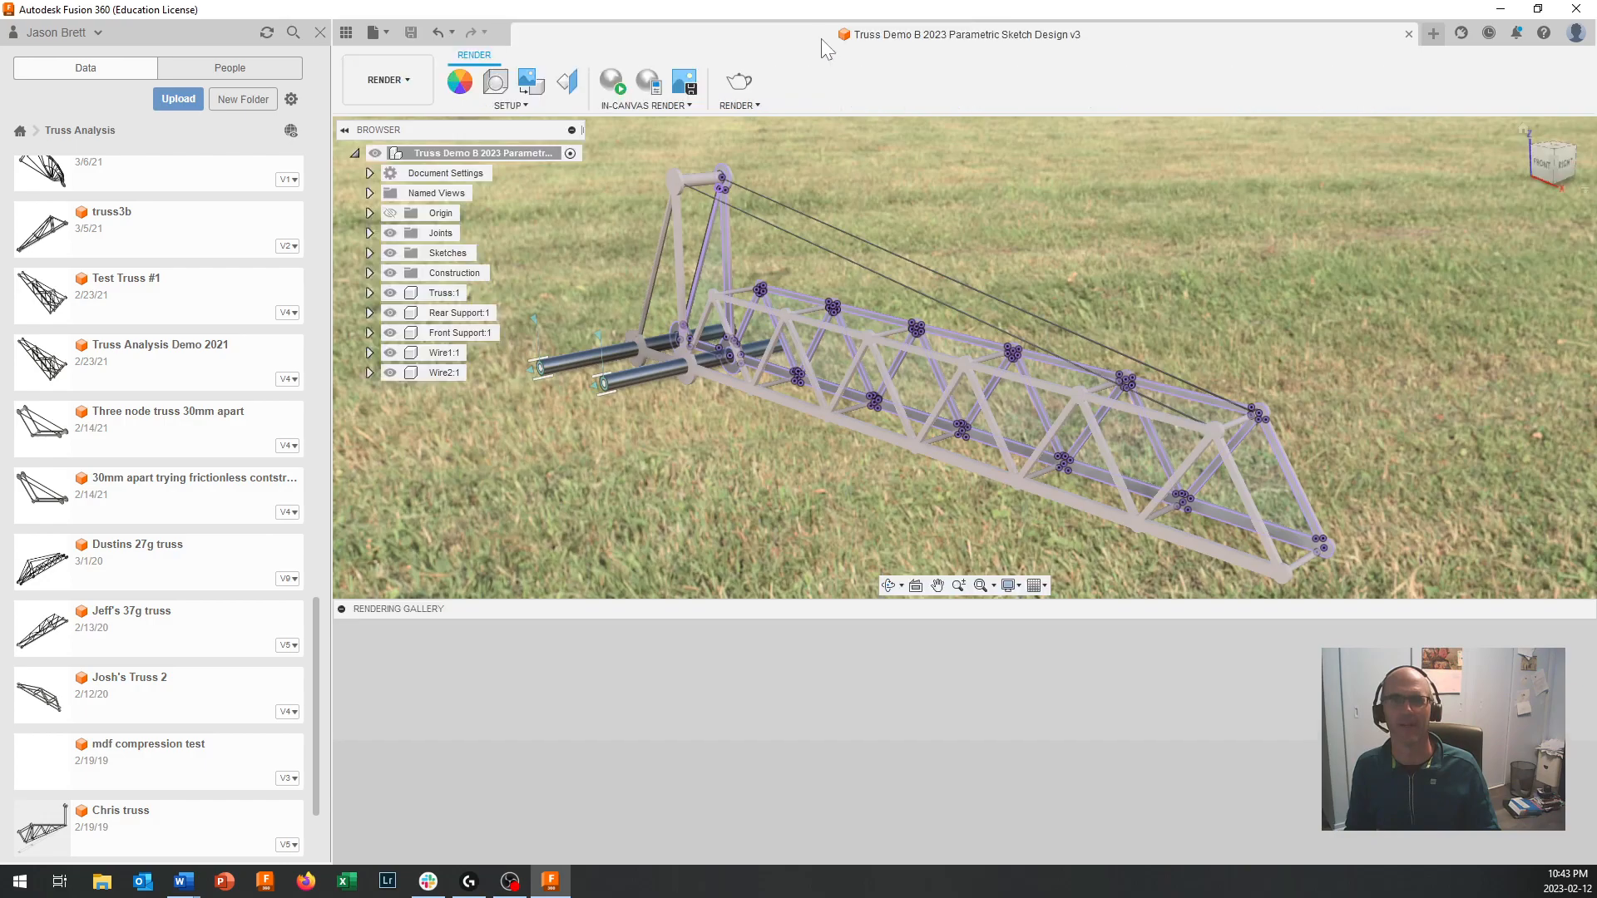
left_click(384, 81)
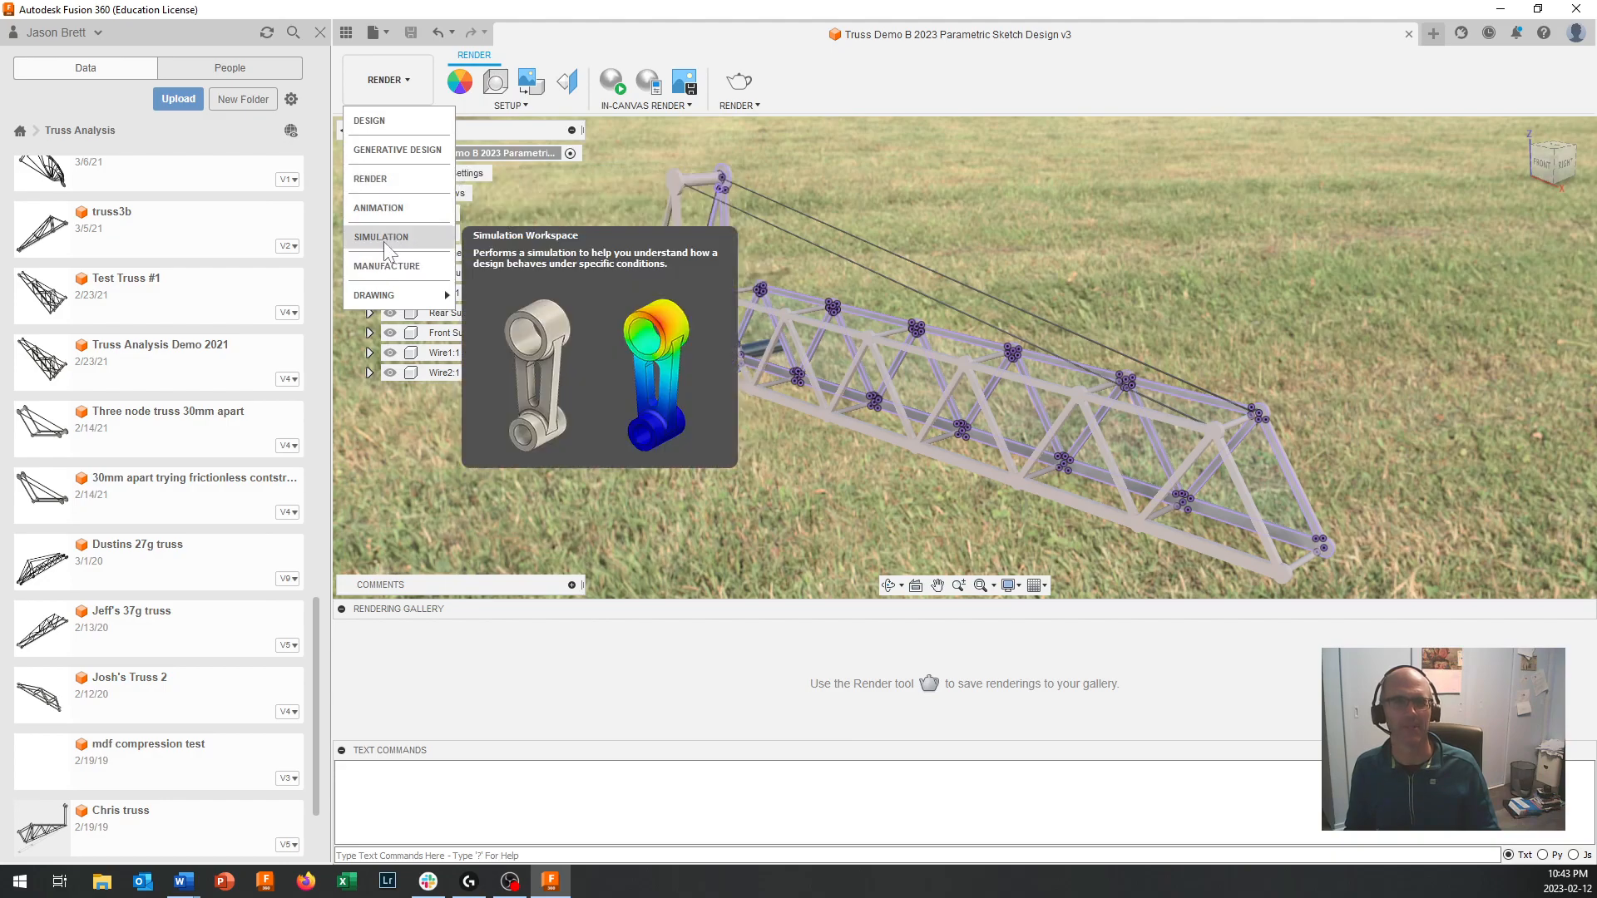
mouse_move(388, 307)
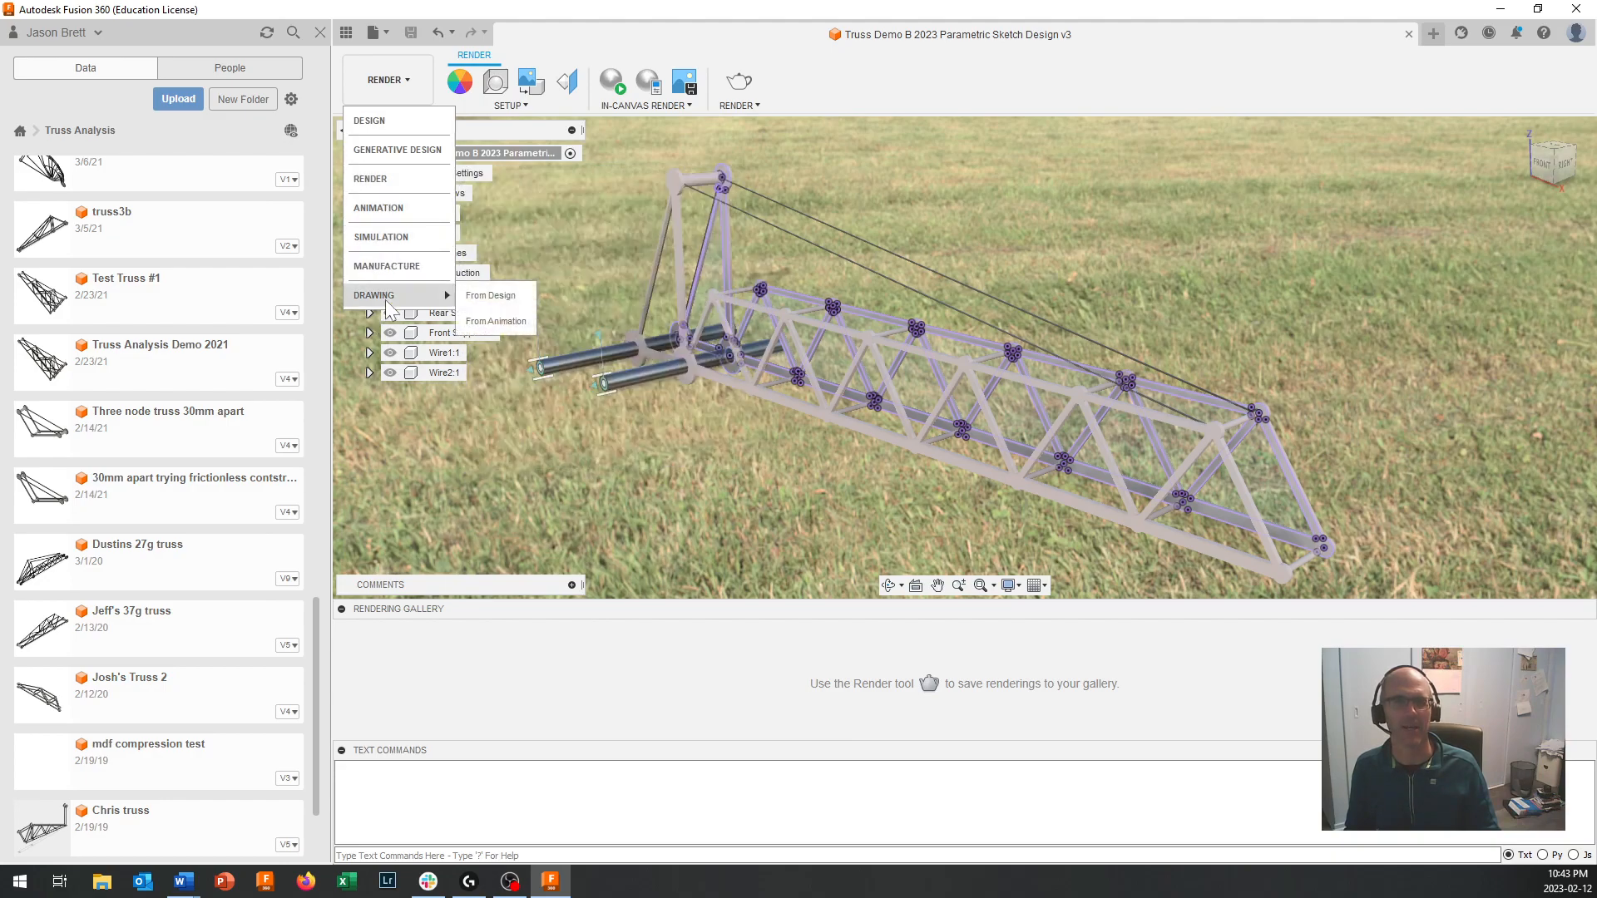
left_click(386, 120)
left_click(394, 80)
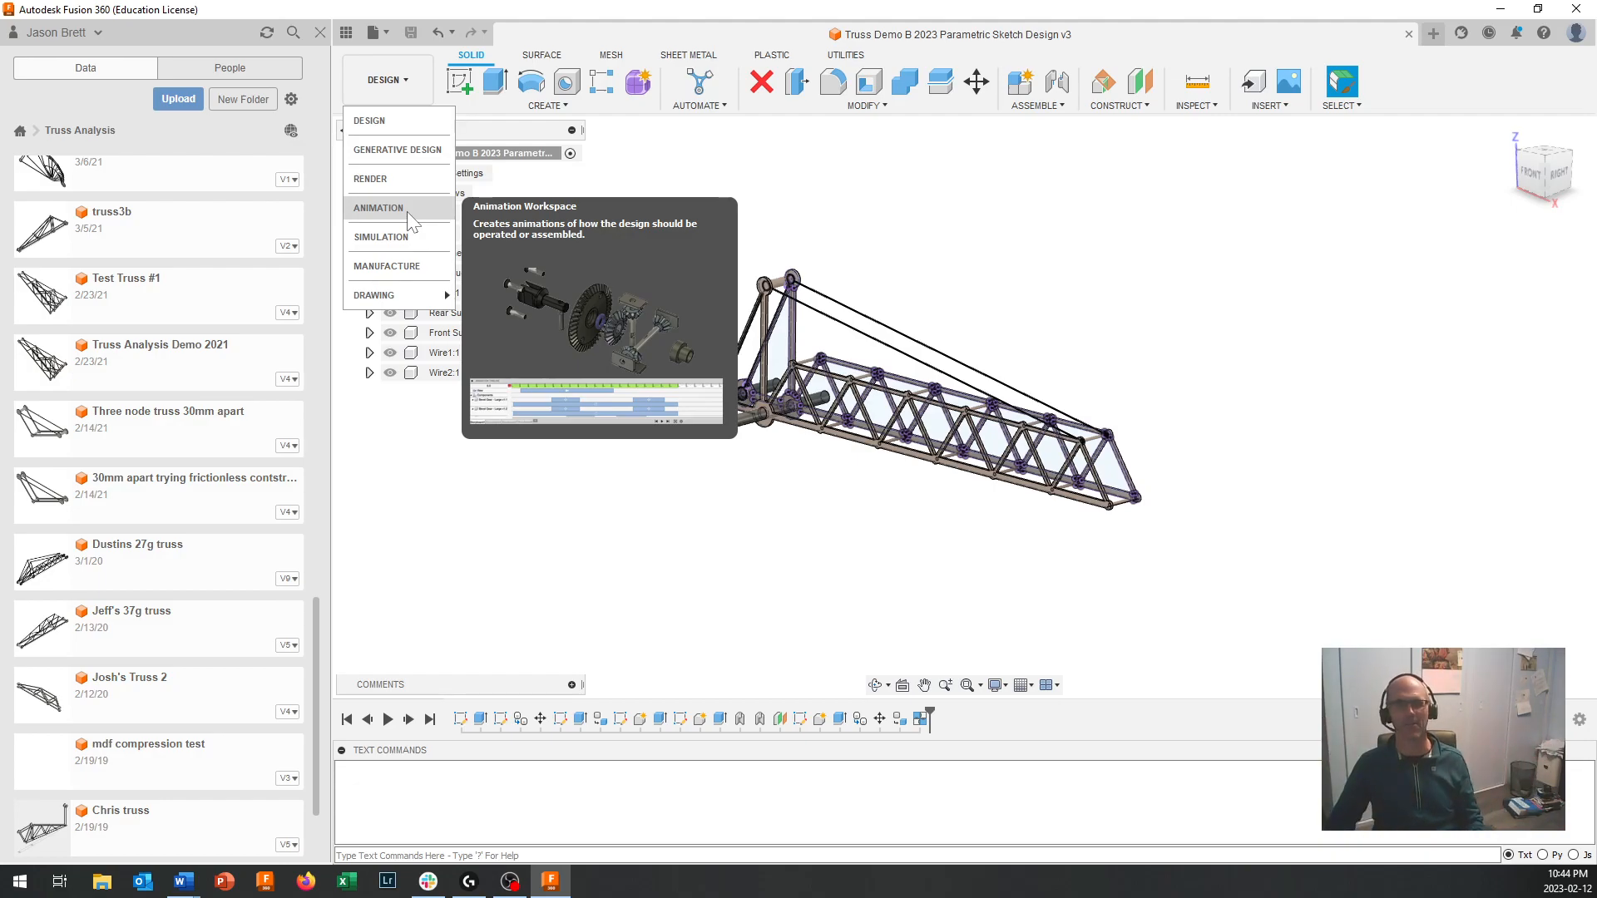
mouse_move(410, 296)
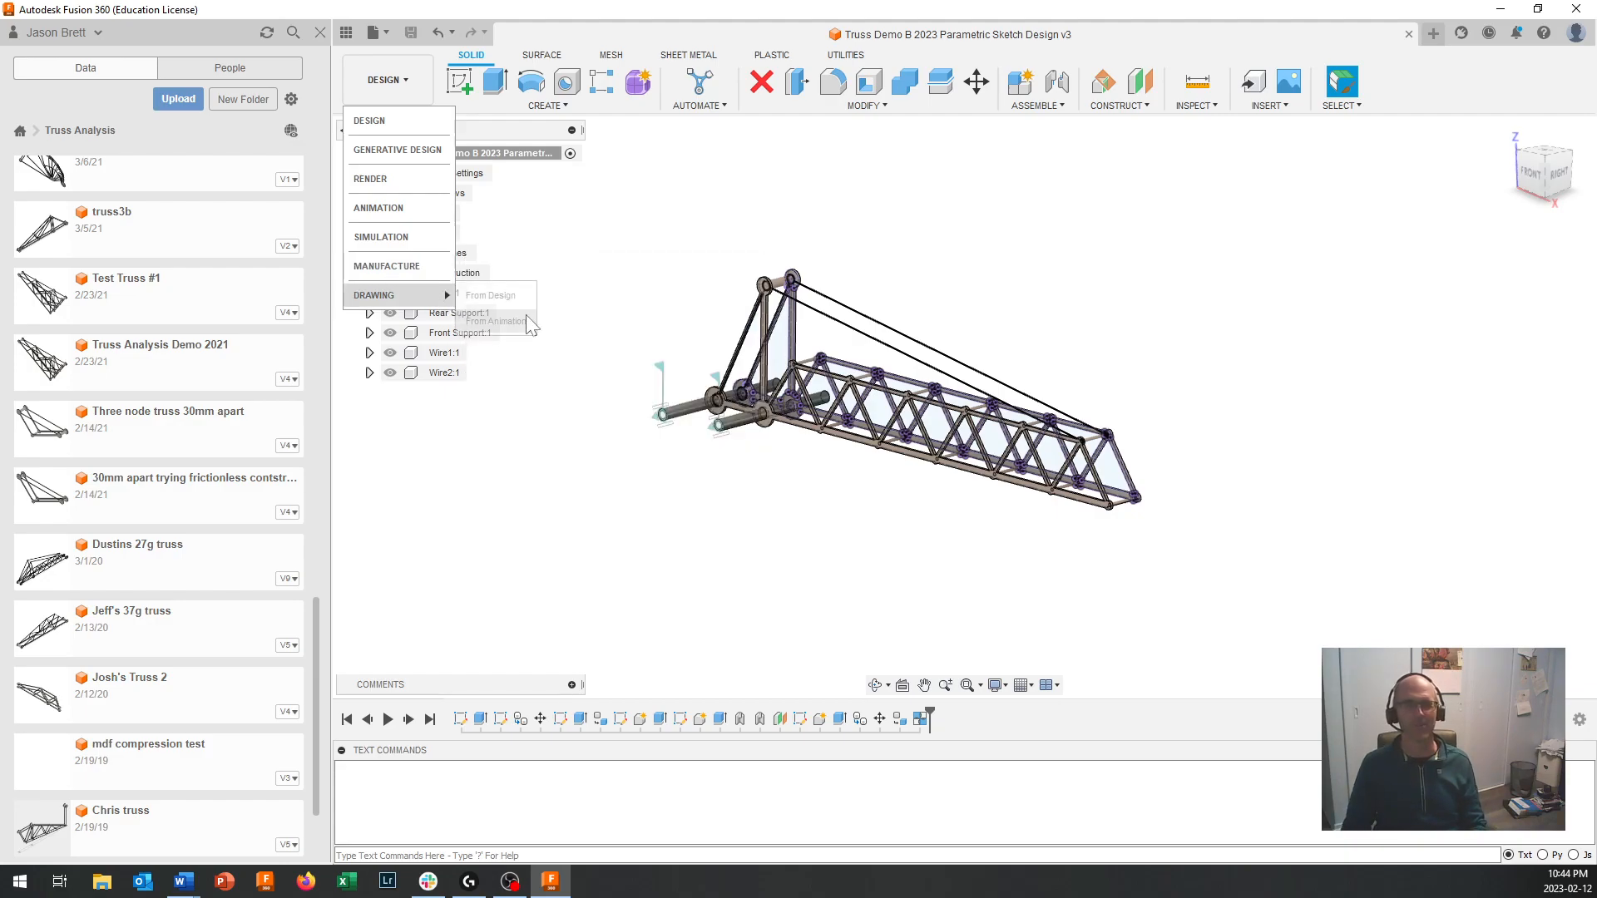
scroll(909, 314, "up", 4)
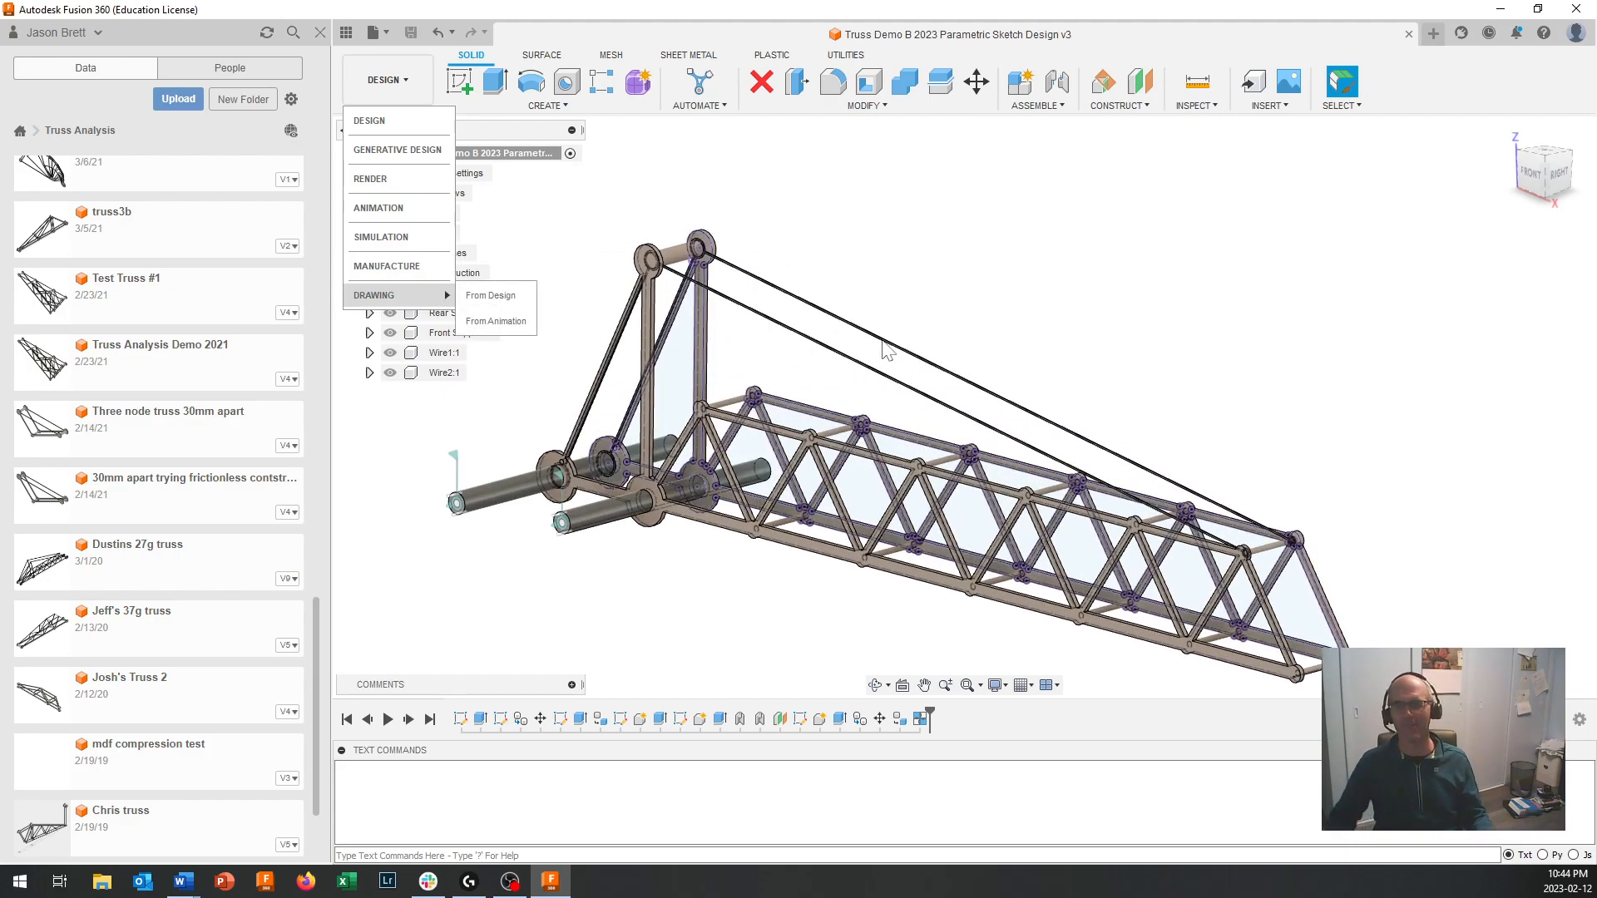
left_click(1003, 277)
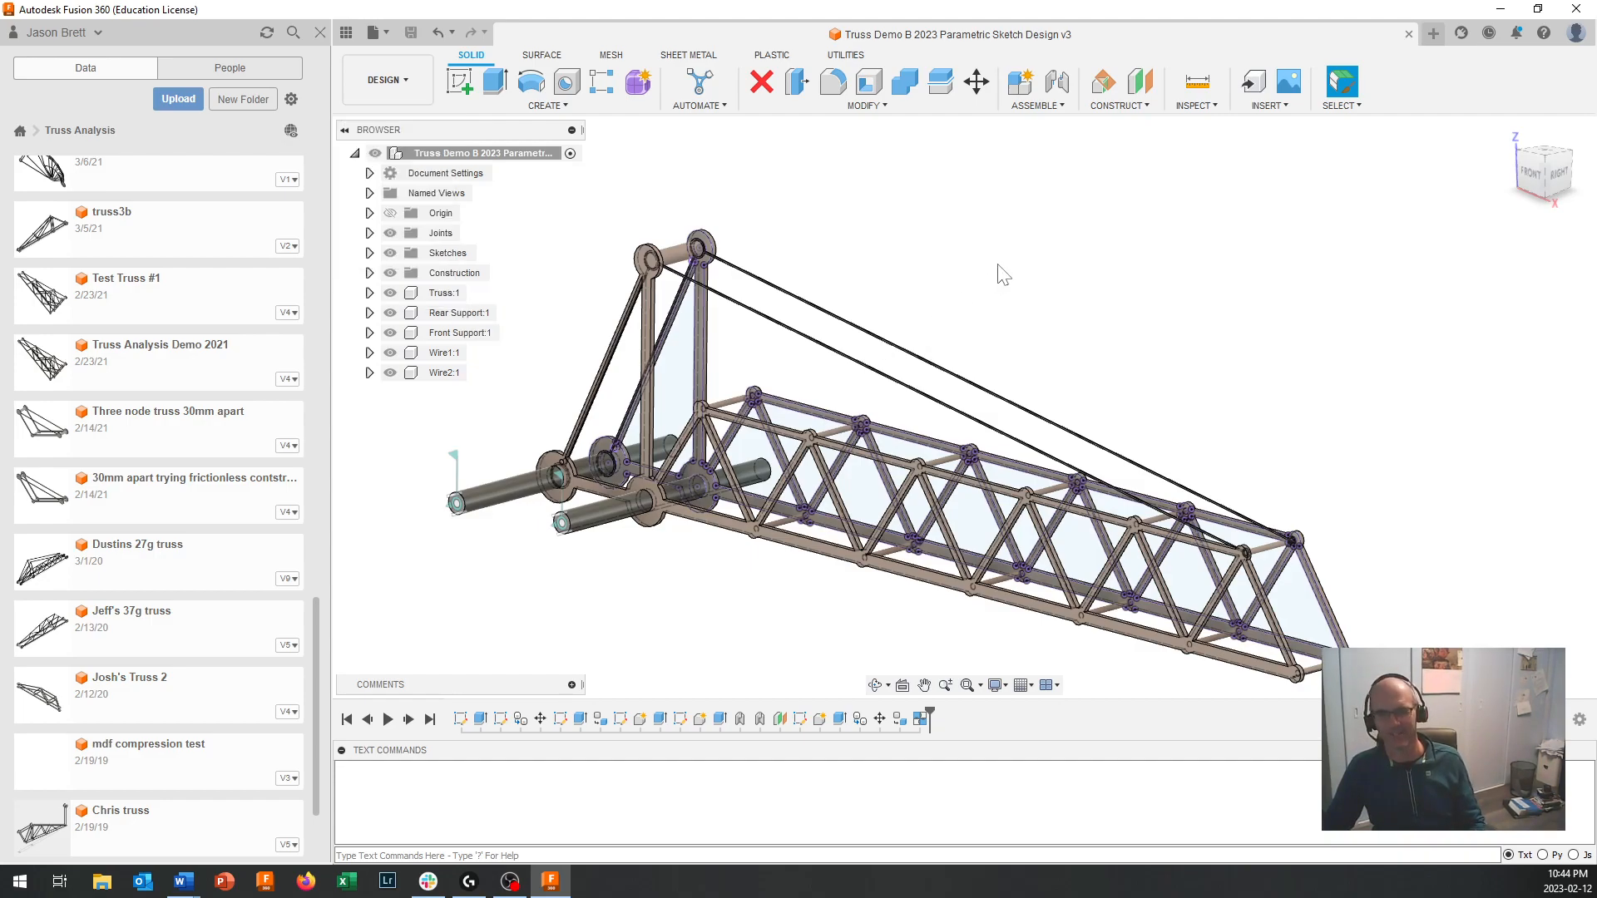